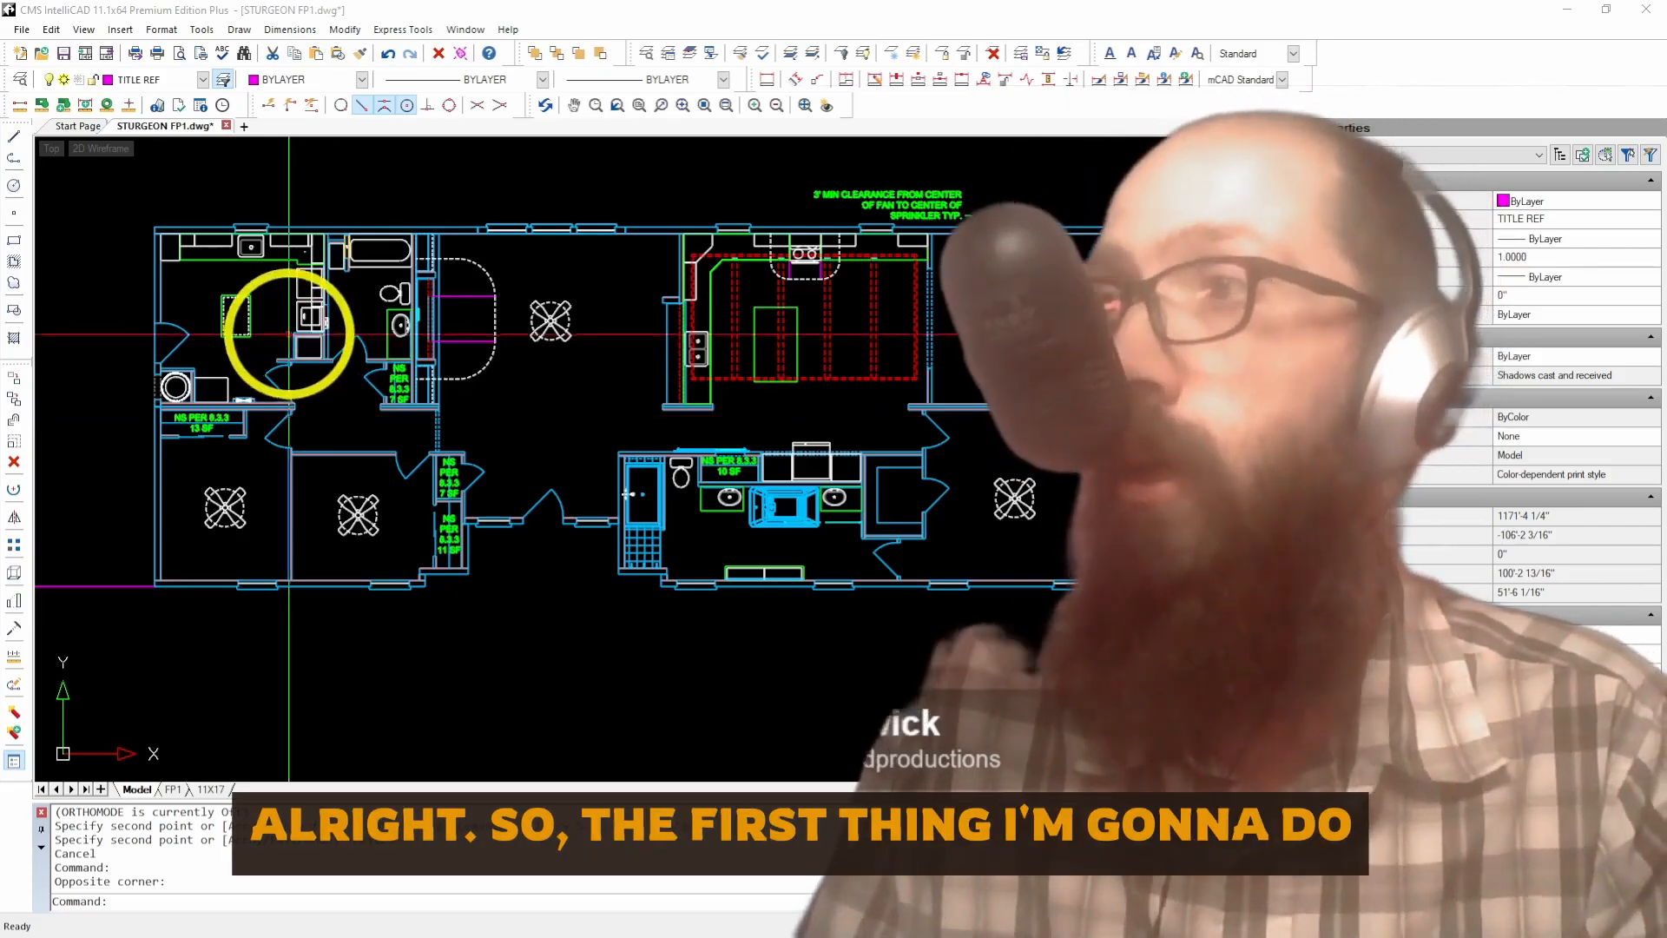
Step: Draw a diagonal construction line across the far lower-left bedroom, from its lower-left inside corner to its upper-right corner by the door
click(17, 139)
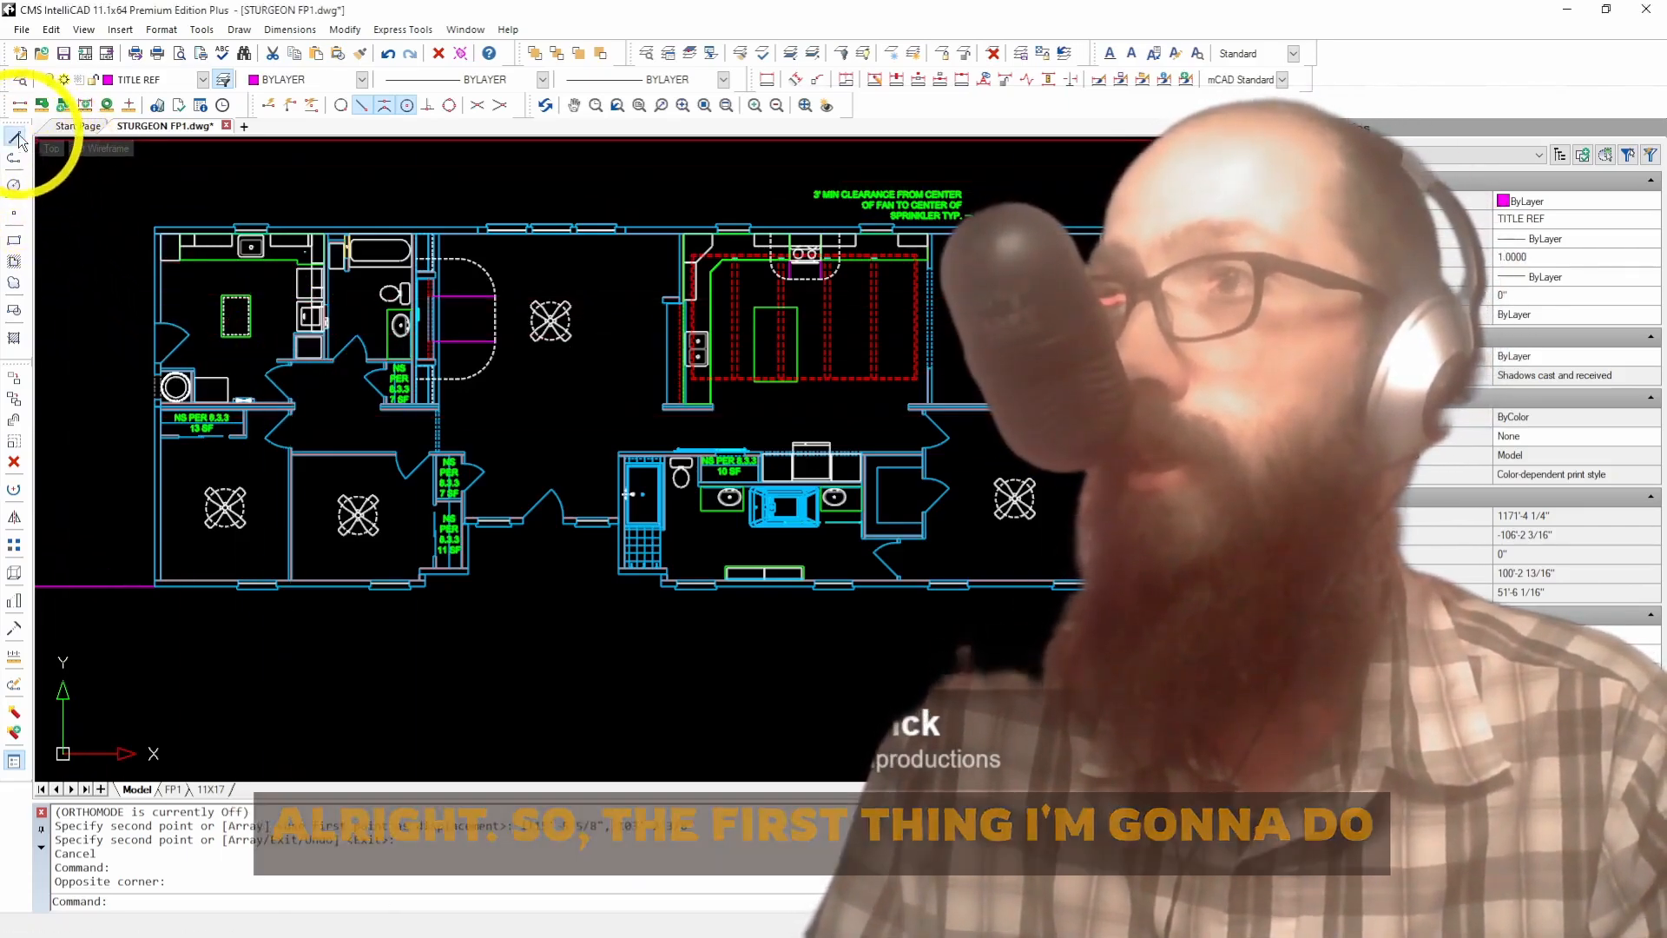
scroll(139, 464, up, 5)
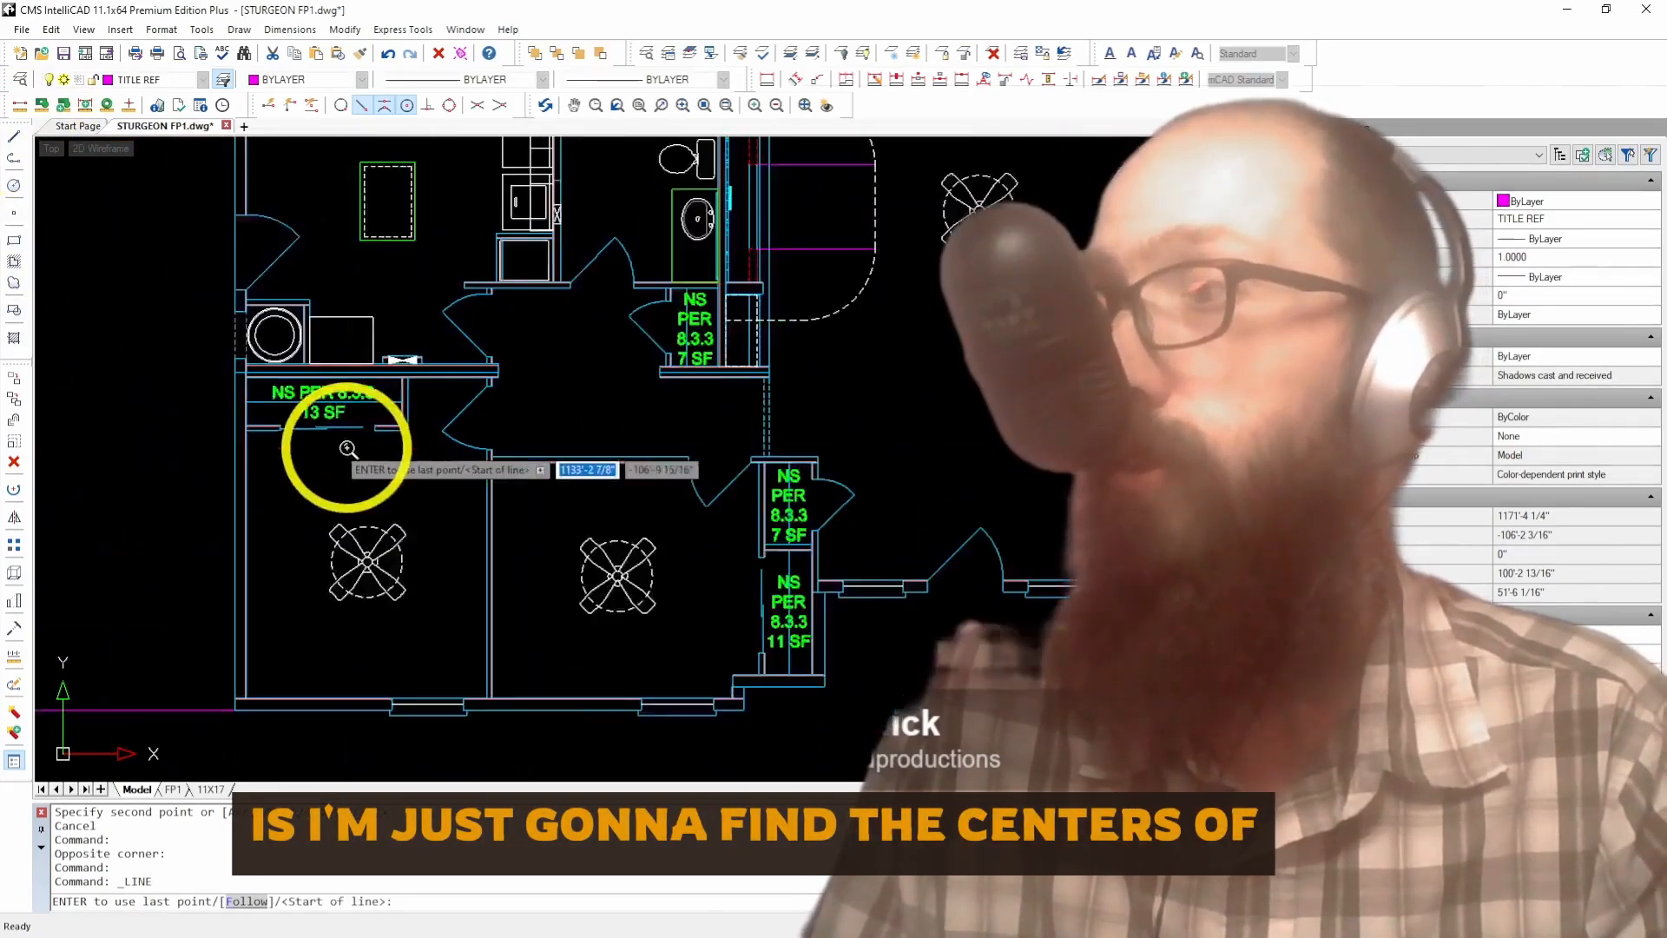
scroll(243, 647, up, 5)
click(241, 649)
scroll(420, 551, down, 3)
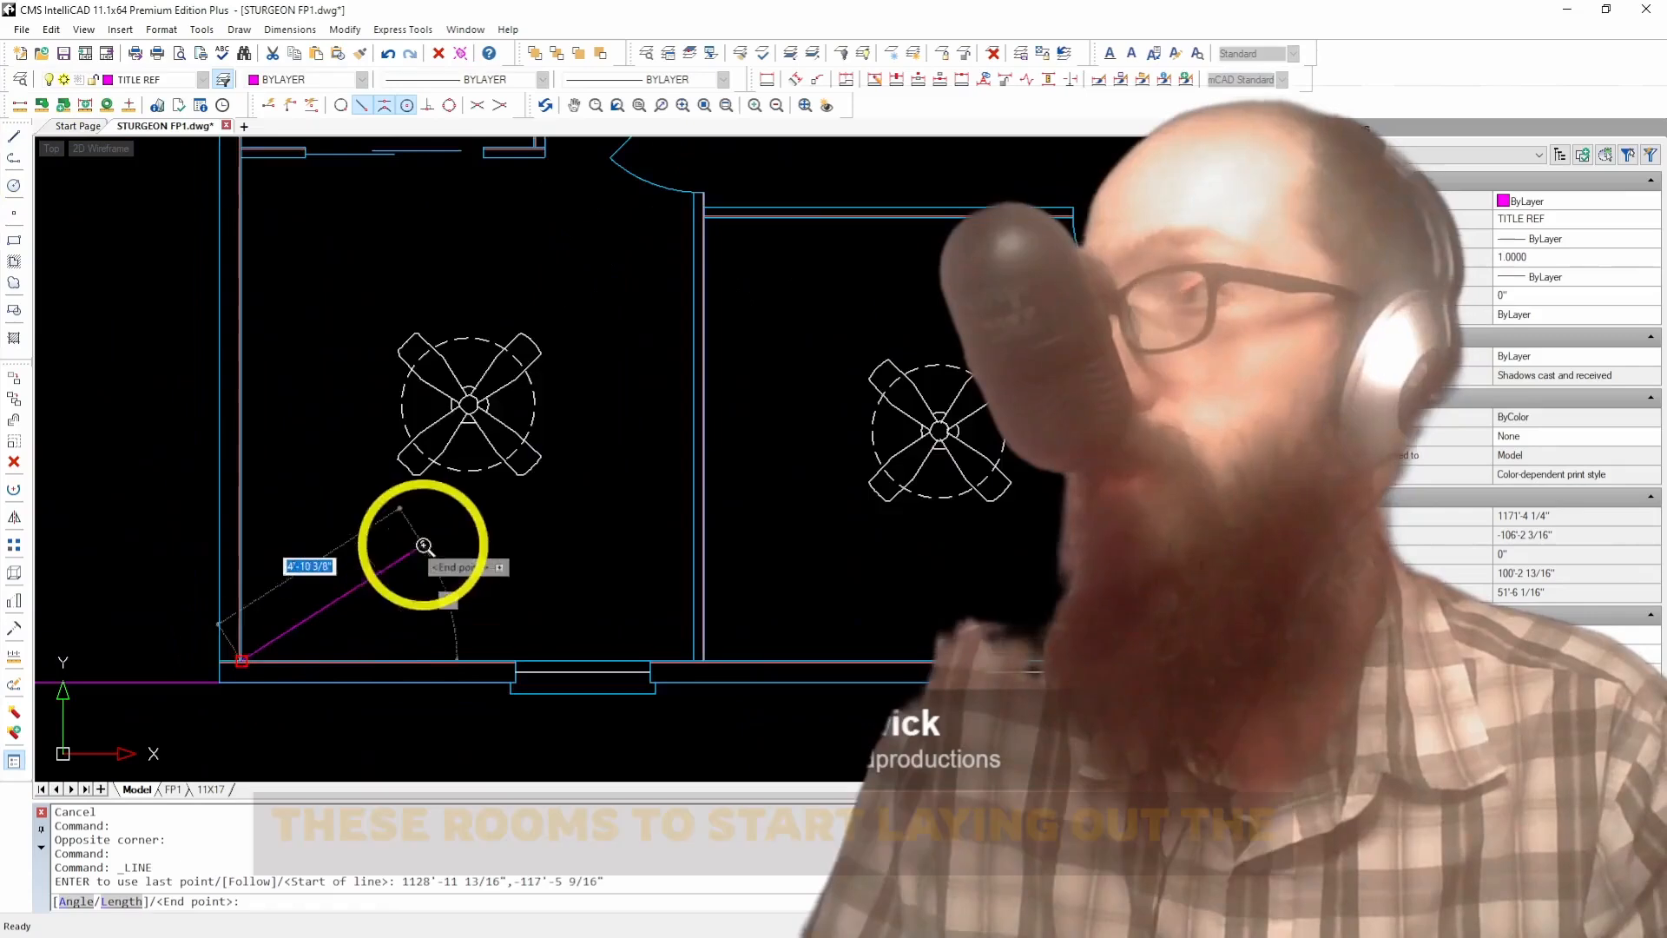
scroll(608, 205, up, 5)
click(678, 276)
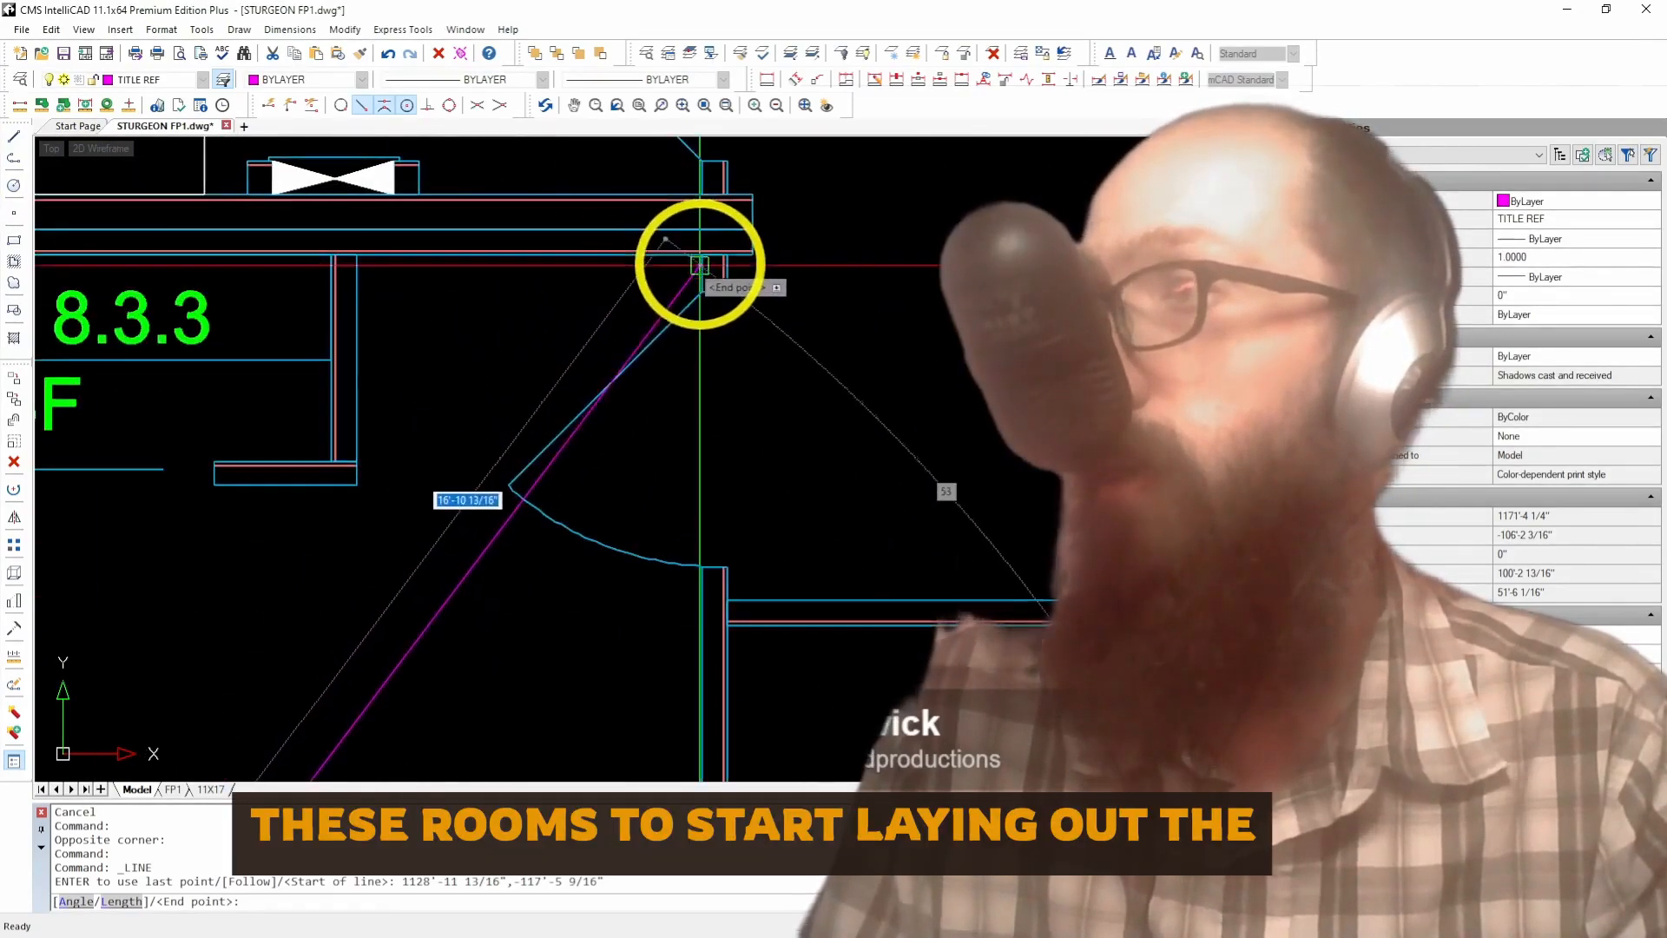
scroll(660, 274, down, 5)
key(Return)
Step: Draw a diagonal construction line across the second lower bedroom, from its lower-left inside corner to its upper-right corner beside the closet
click(14, 136)
scroll(461, 516, up, 4)
scroll(746, 569, up, 3)
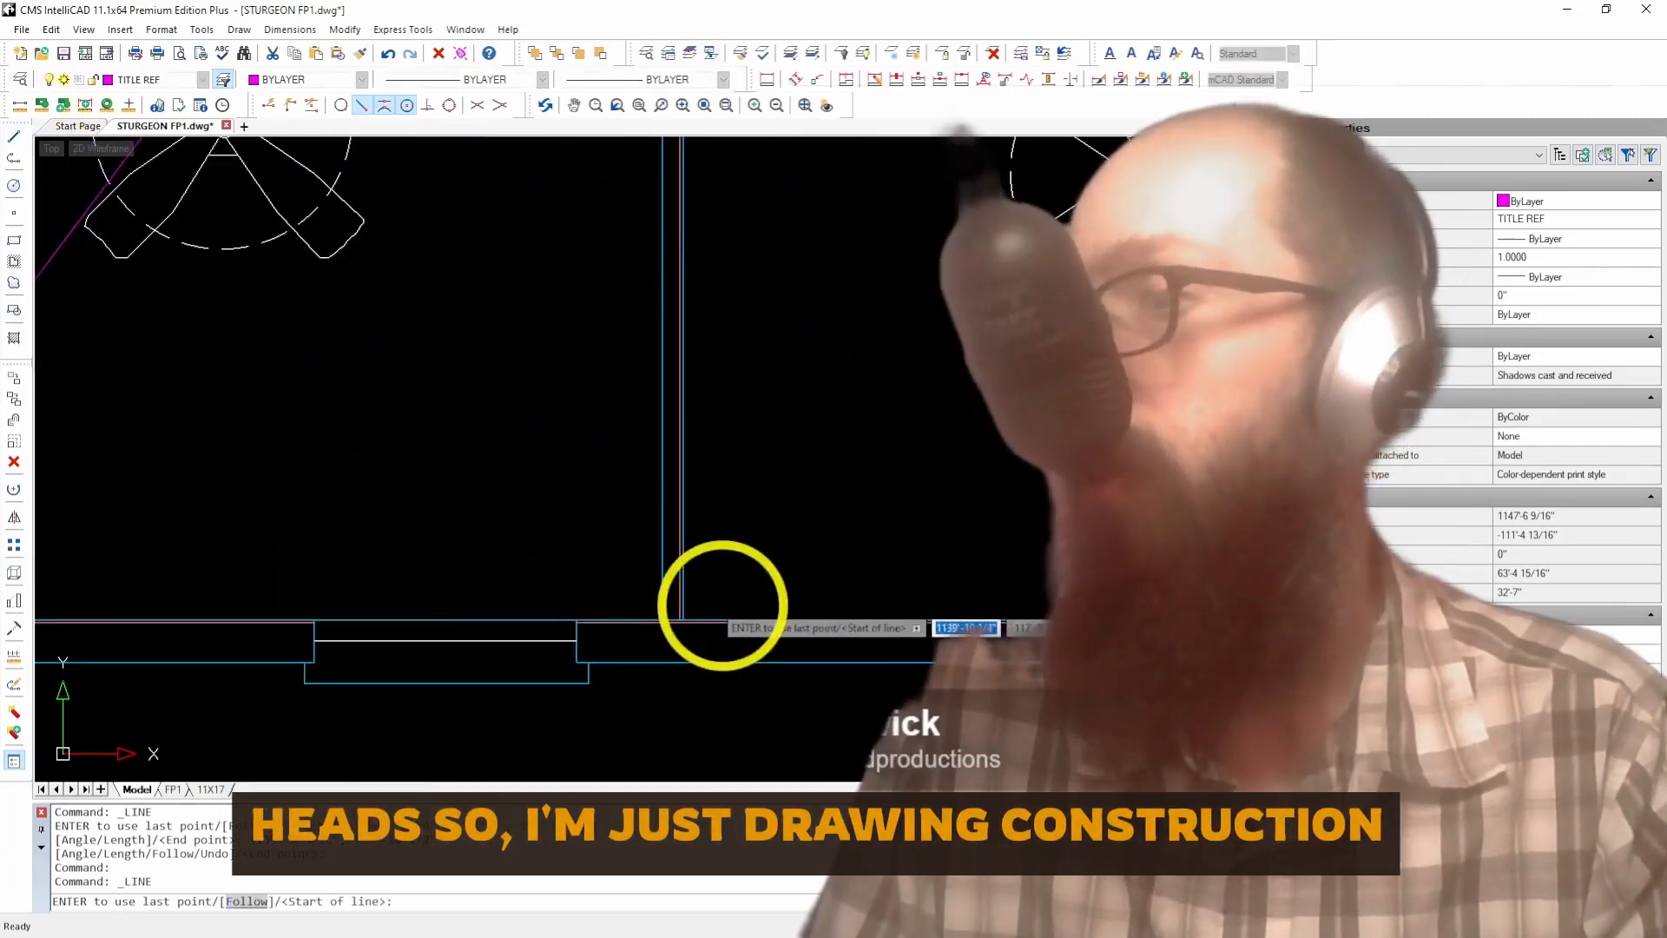
click(689, 591)
scroll(486, 643, down, 5)
scroll(467, 686, up, 2)
scroll(1030, 269, up, 7)
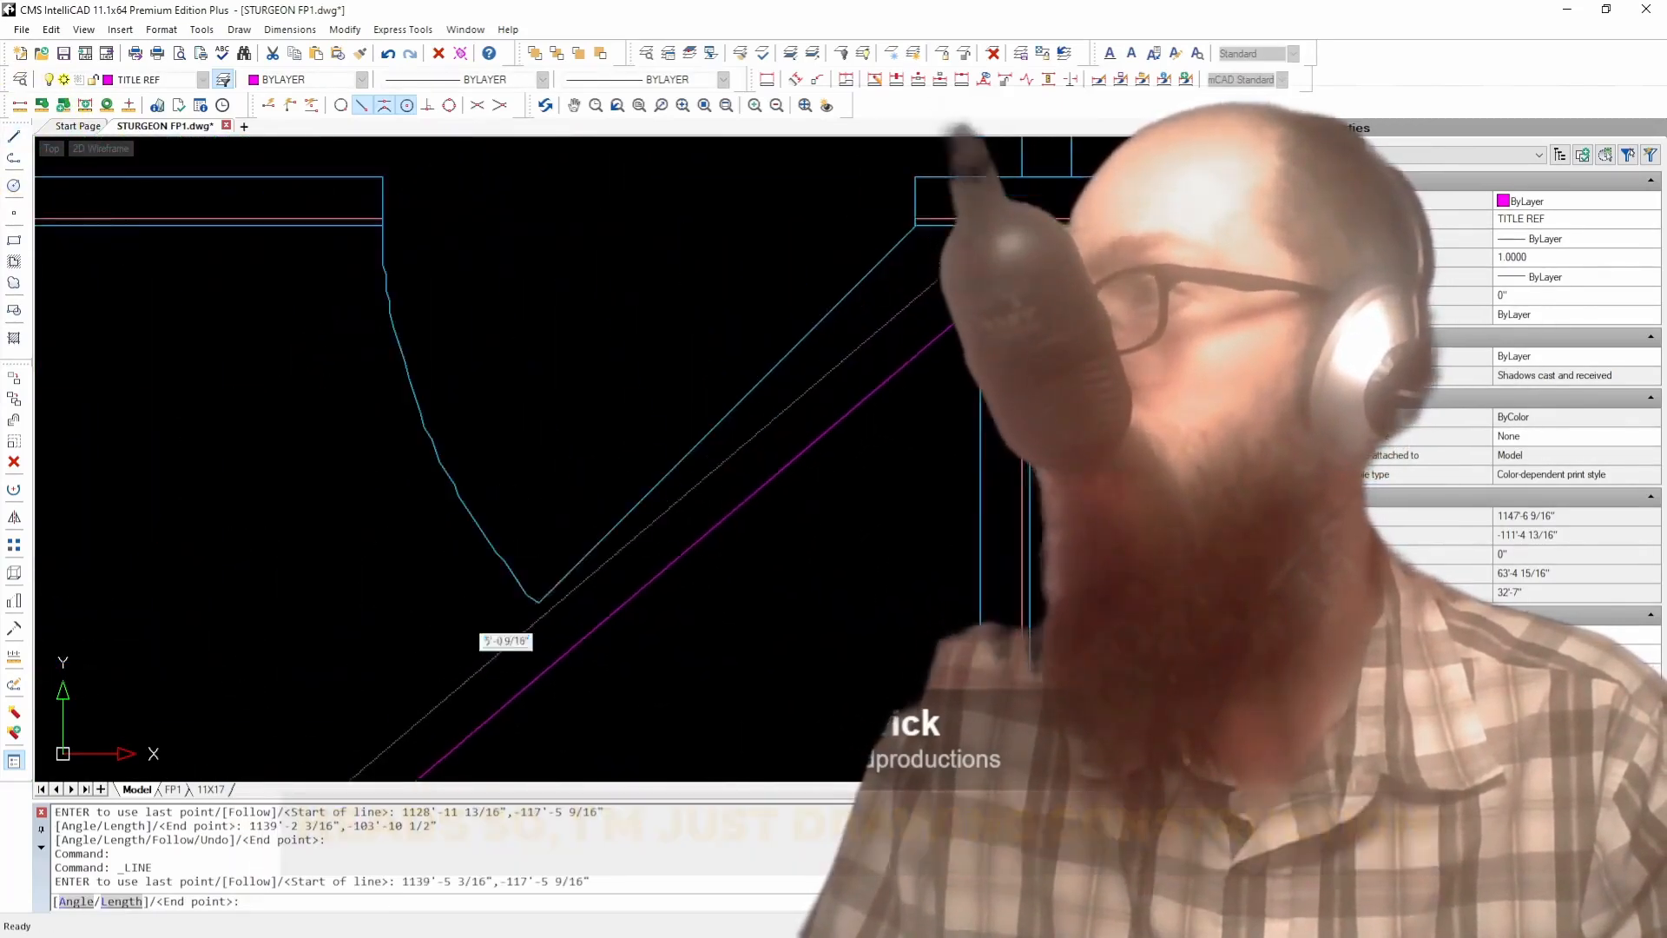
click(969, 252)
scroll(926, 373, down, 11)
scroll(912, 388, down, 4)
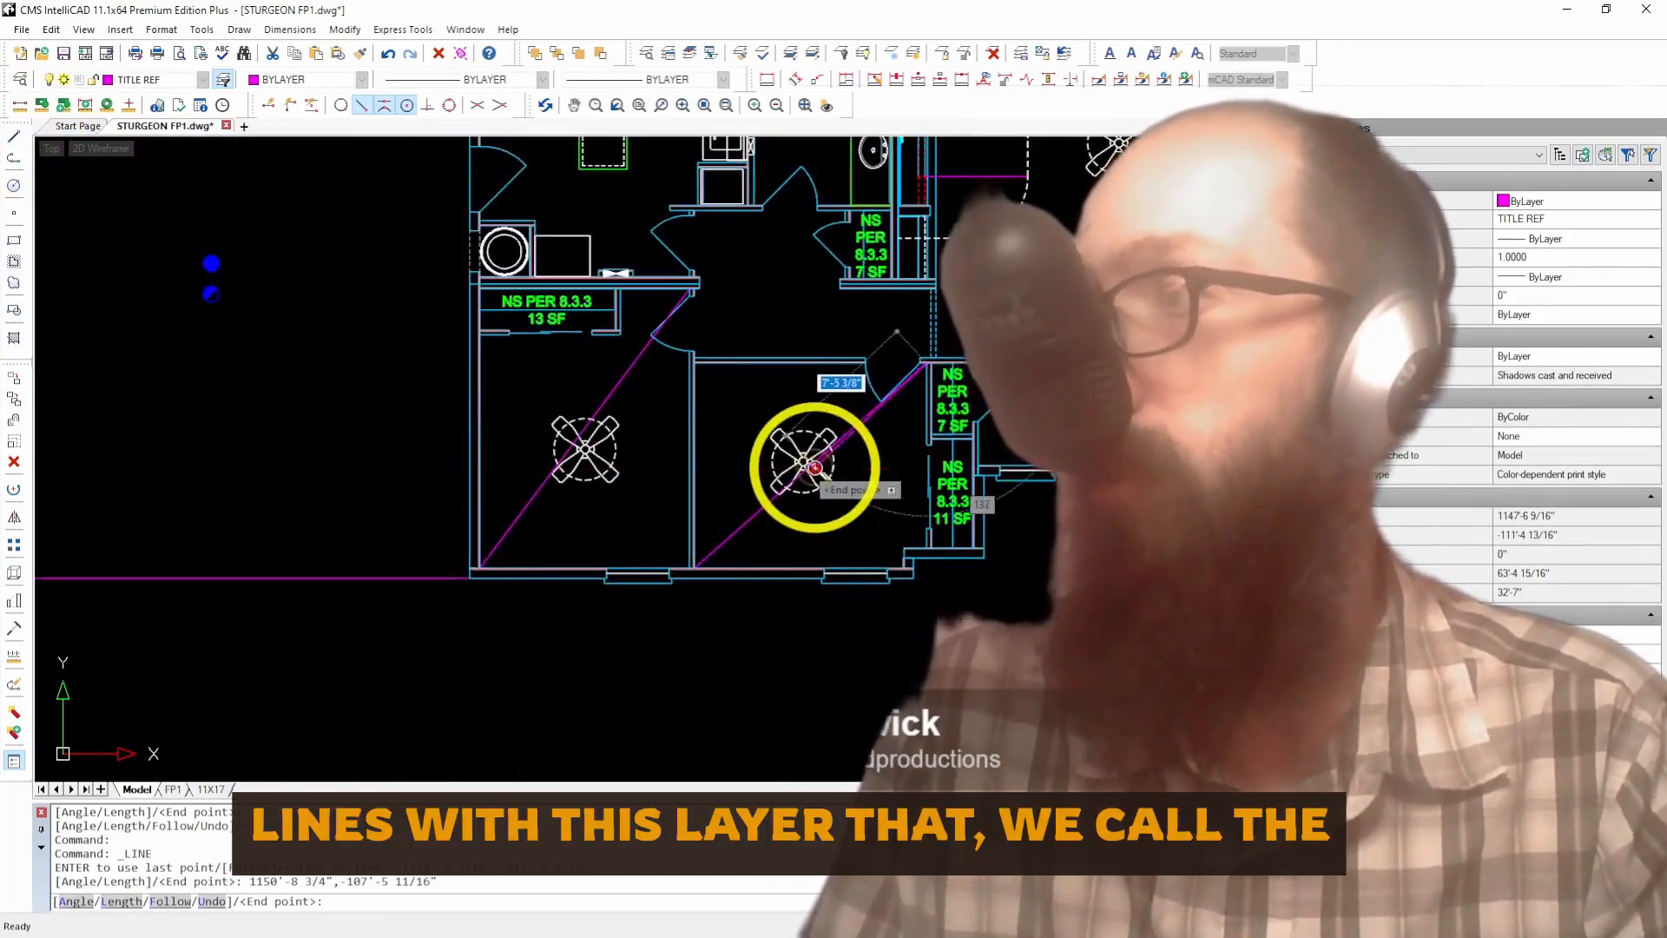
key(Escape)
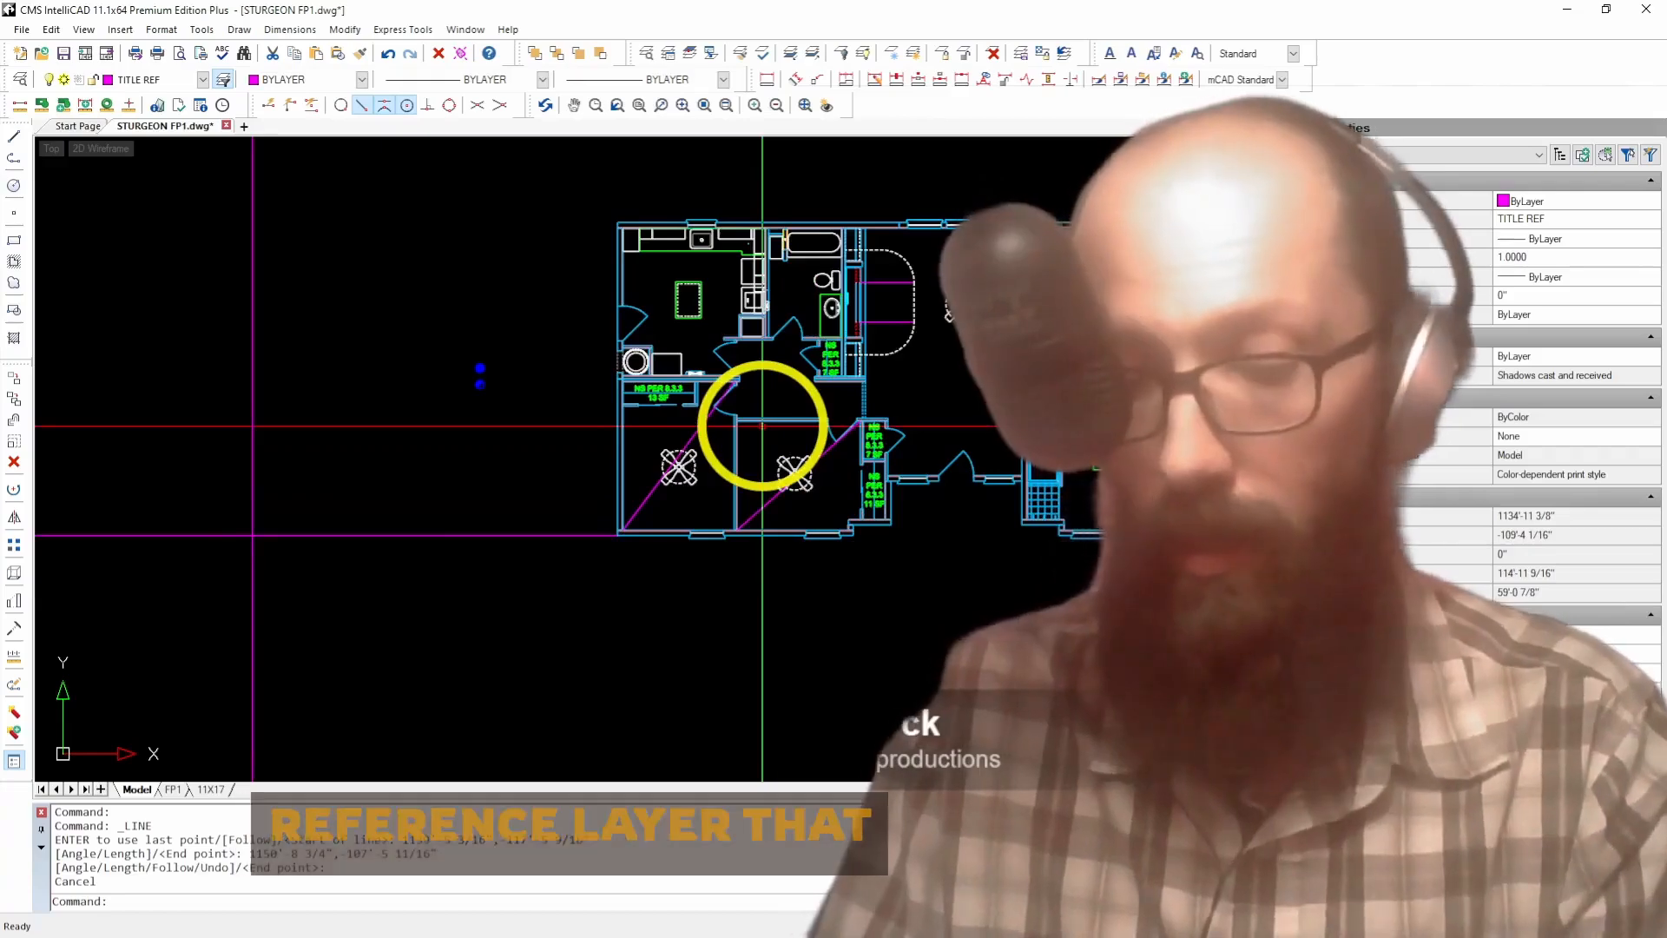
scroll(831, 289, up, 5)
scroll(831, 289, up, 3)
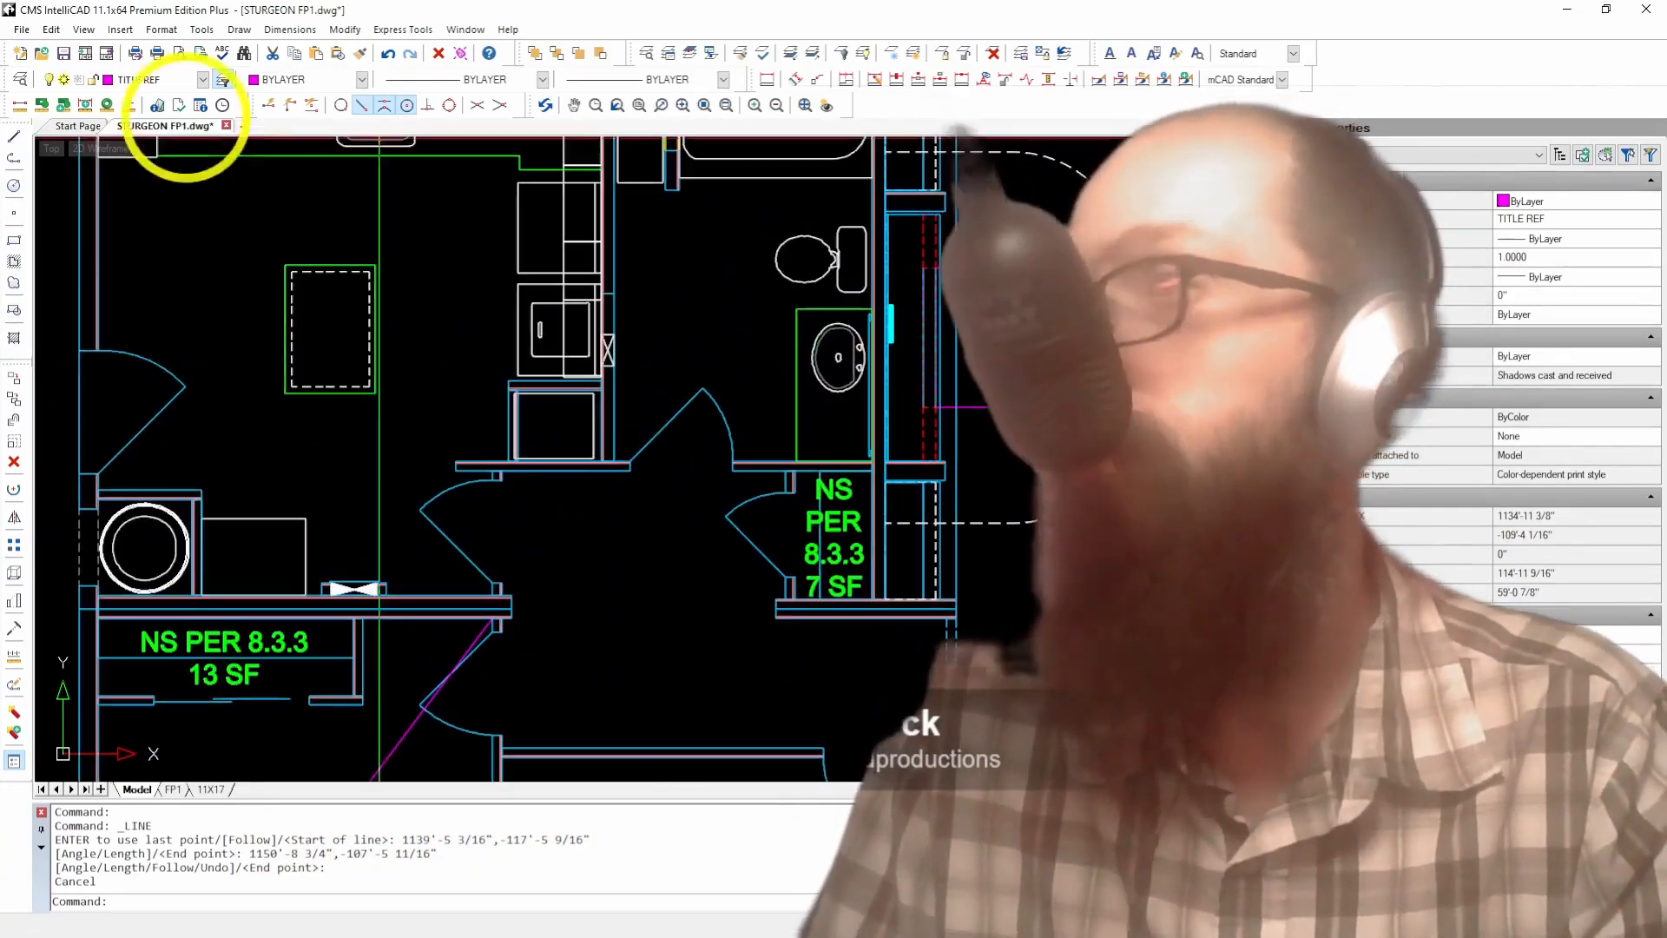
click(14, 137)
scroll(290, 462, down, 1)
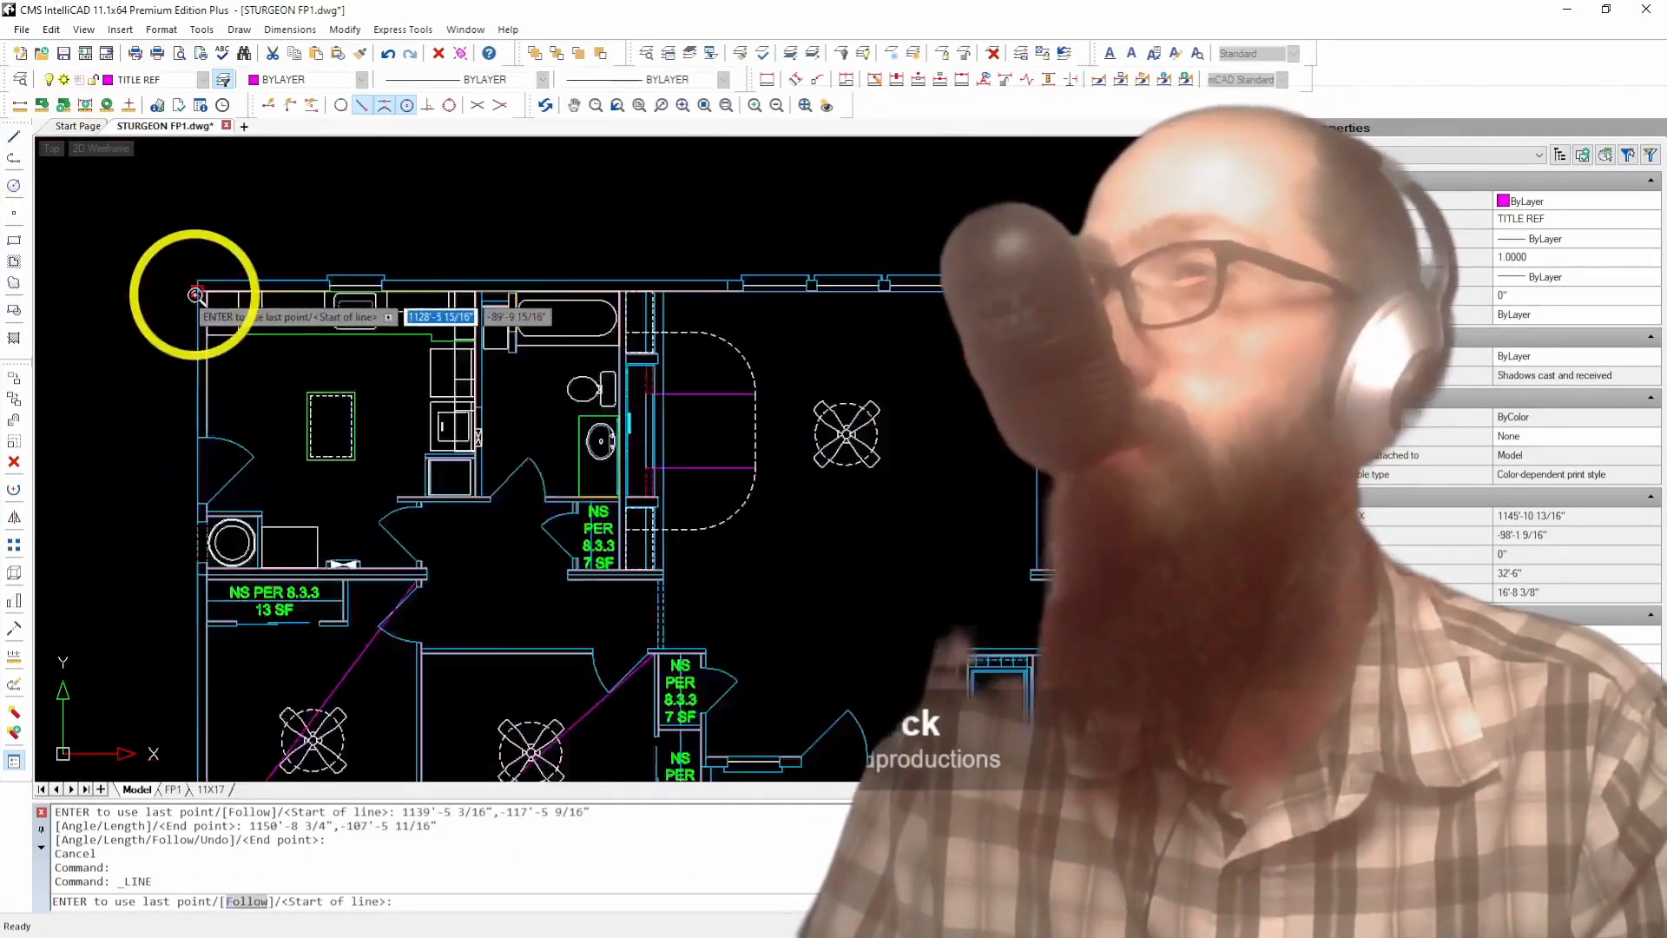
scroll(217, 290, up, 6)
click(246, 299)
click(246, 299)
scroll(247, 296, down, 4)
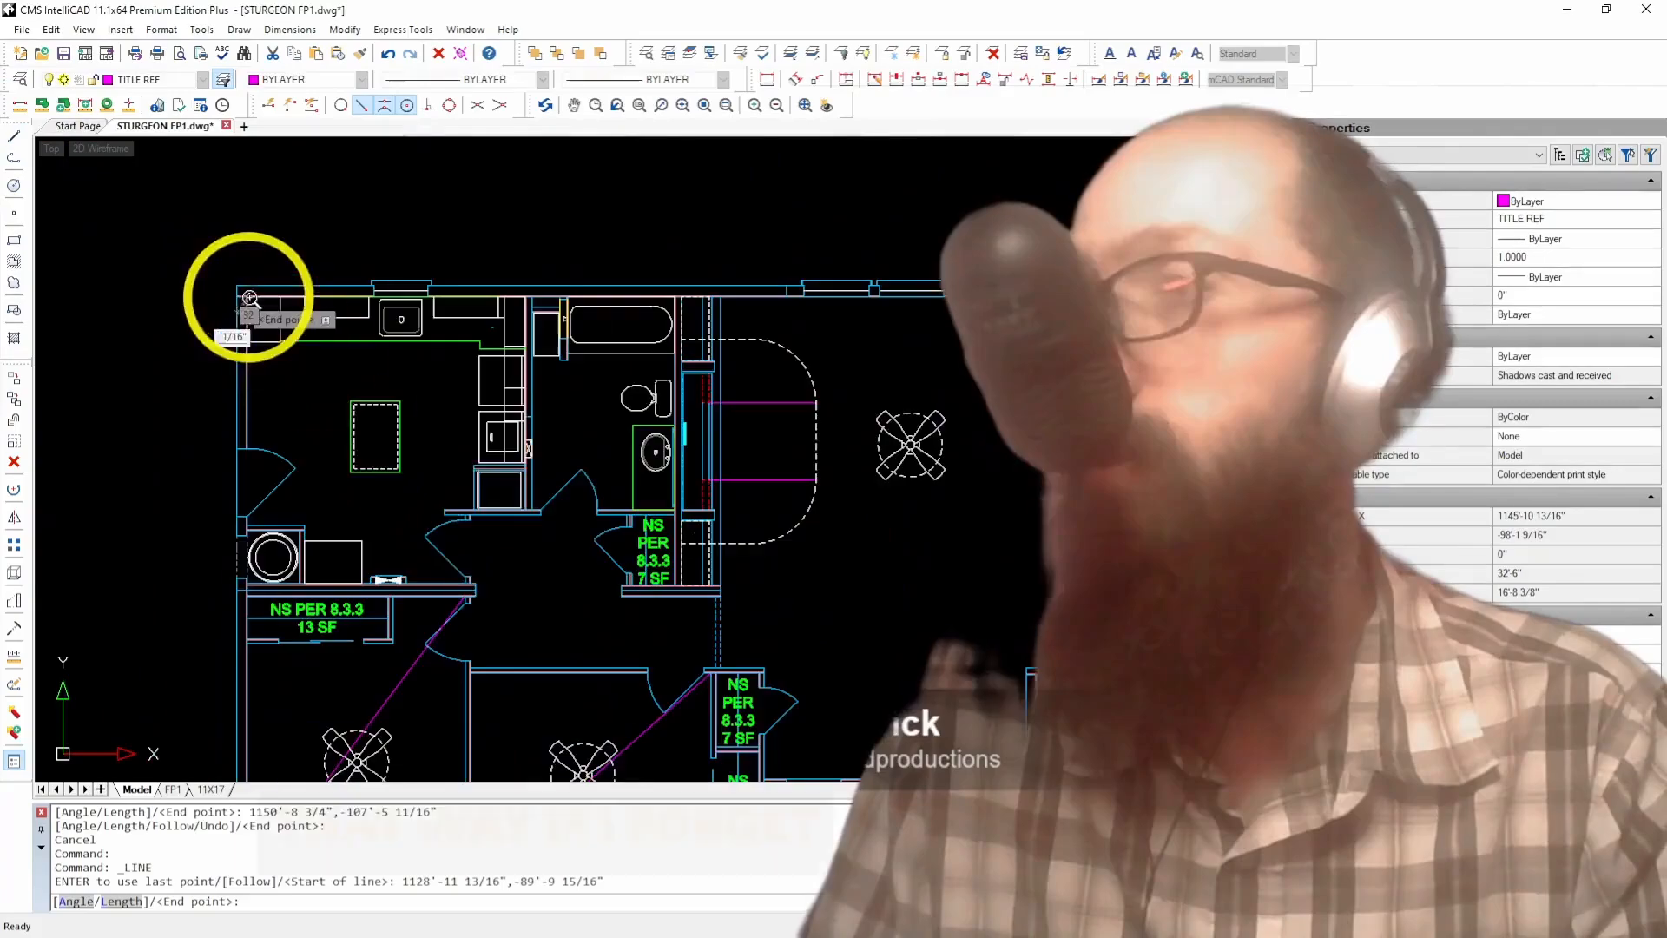
scroll(498, 554, up, 3)
key(Escape)
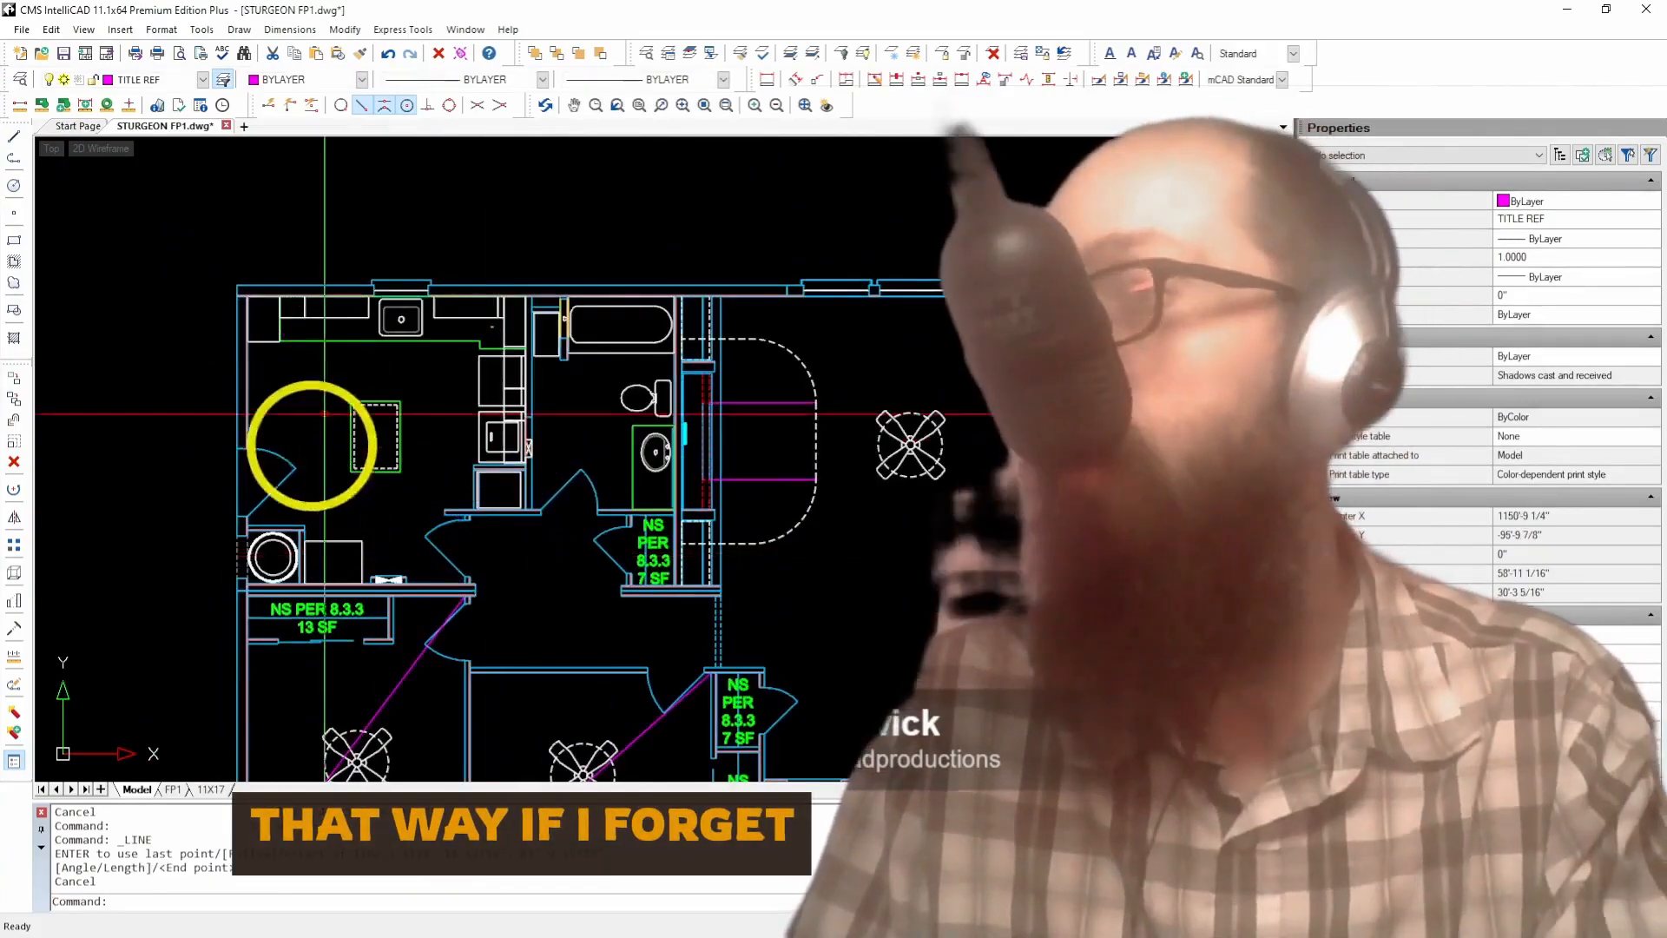
Step: Draw a diagonal construction line across the upper-left utility room, from its lower-left corner to the upper-right corner at the bathroom wall
scroll(260, 578, up, 6)
right_click(200, 560)
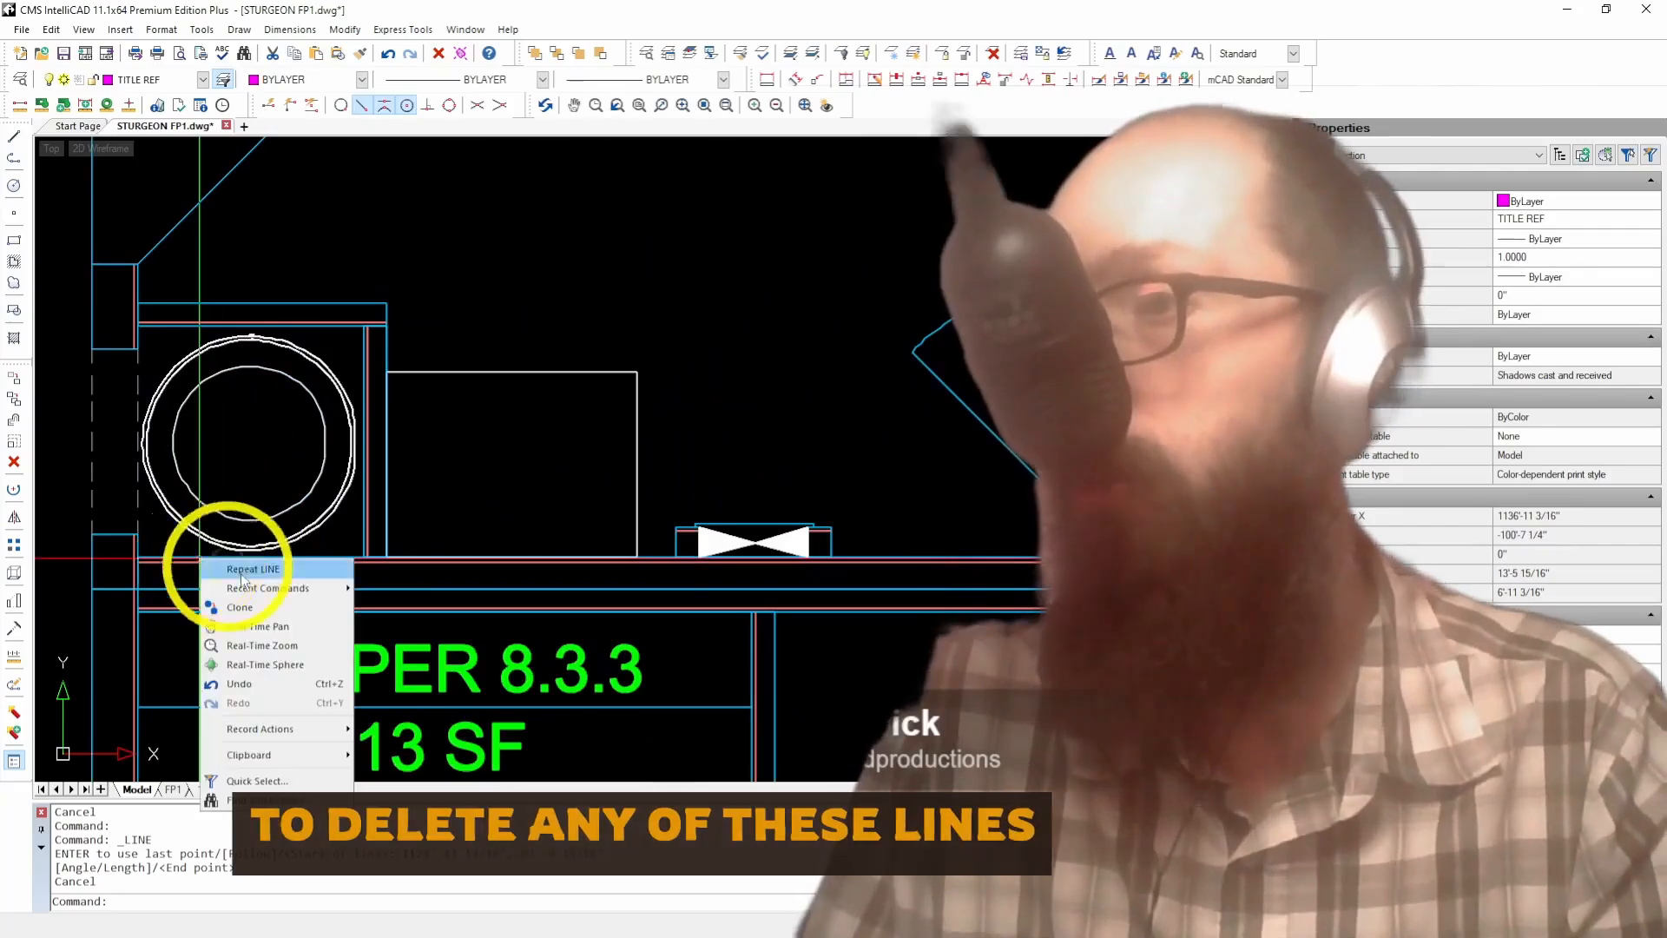
click(280, 569)
click(158, 593)
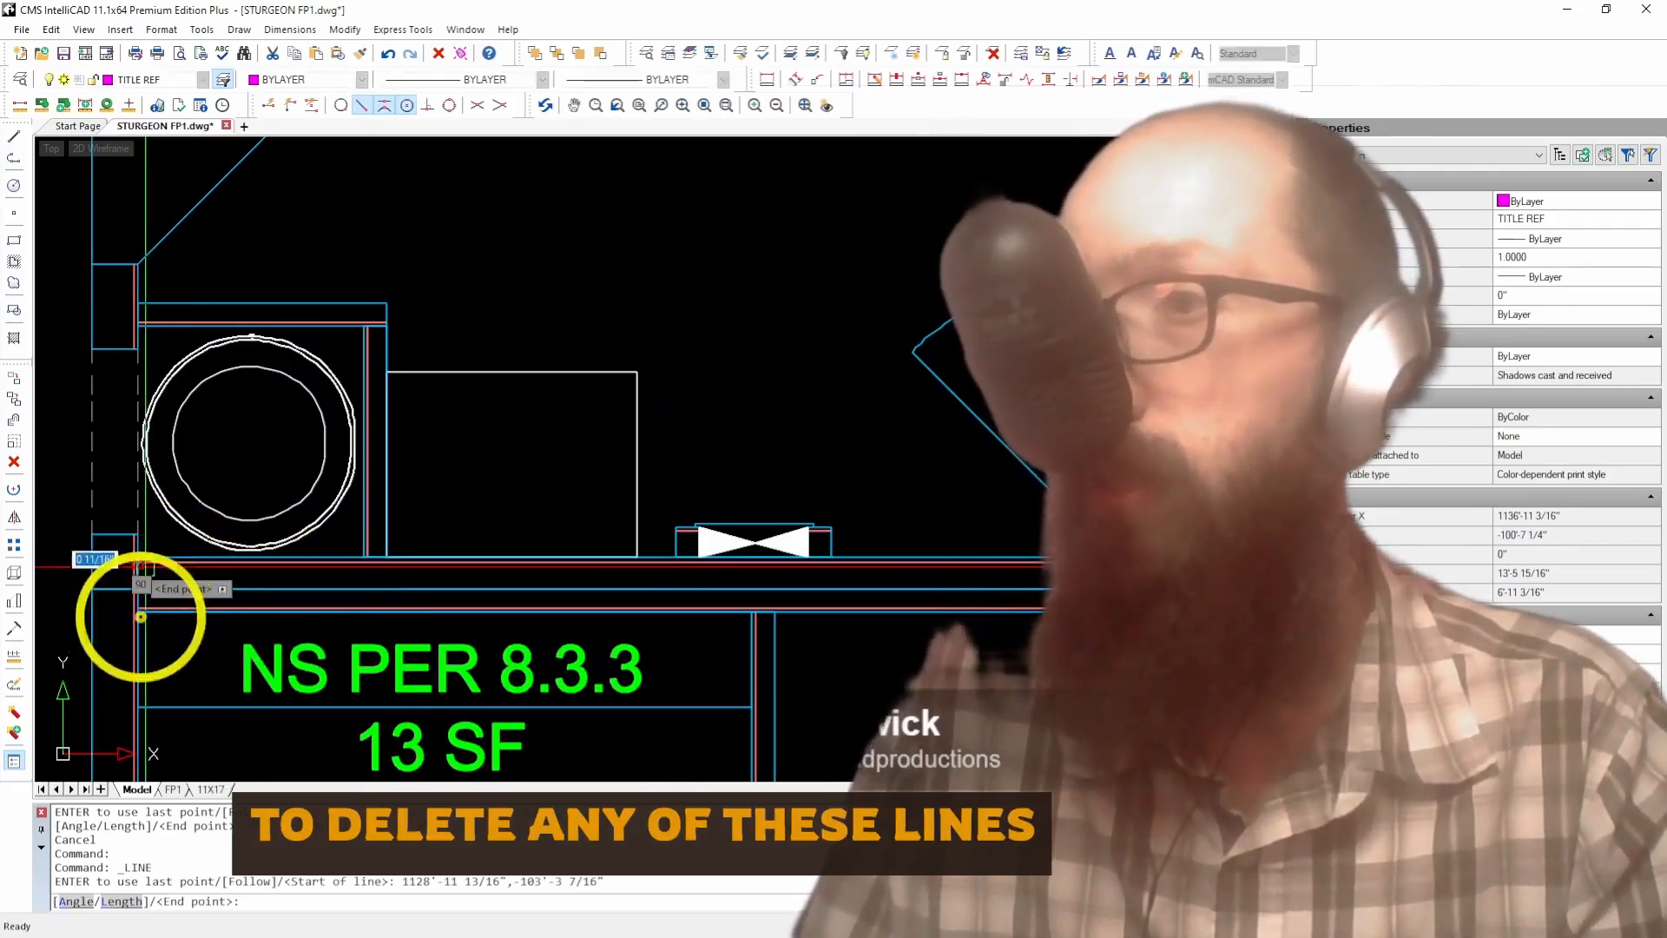
scroll(278, 590, down, 3)
scroll(278, 591, up, 8)
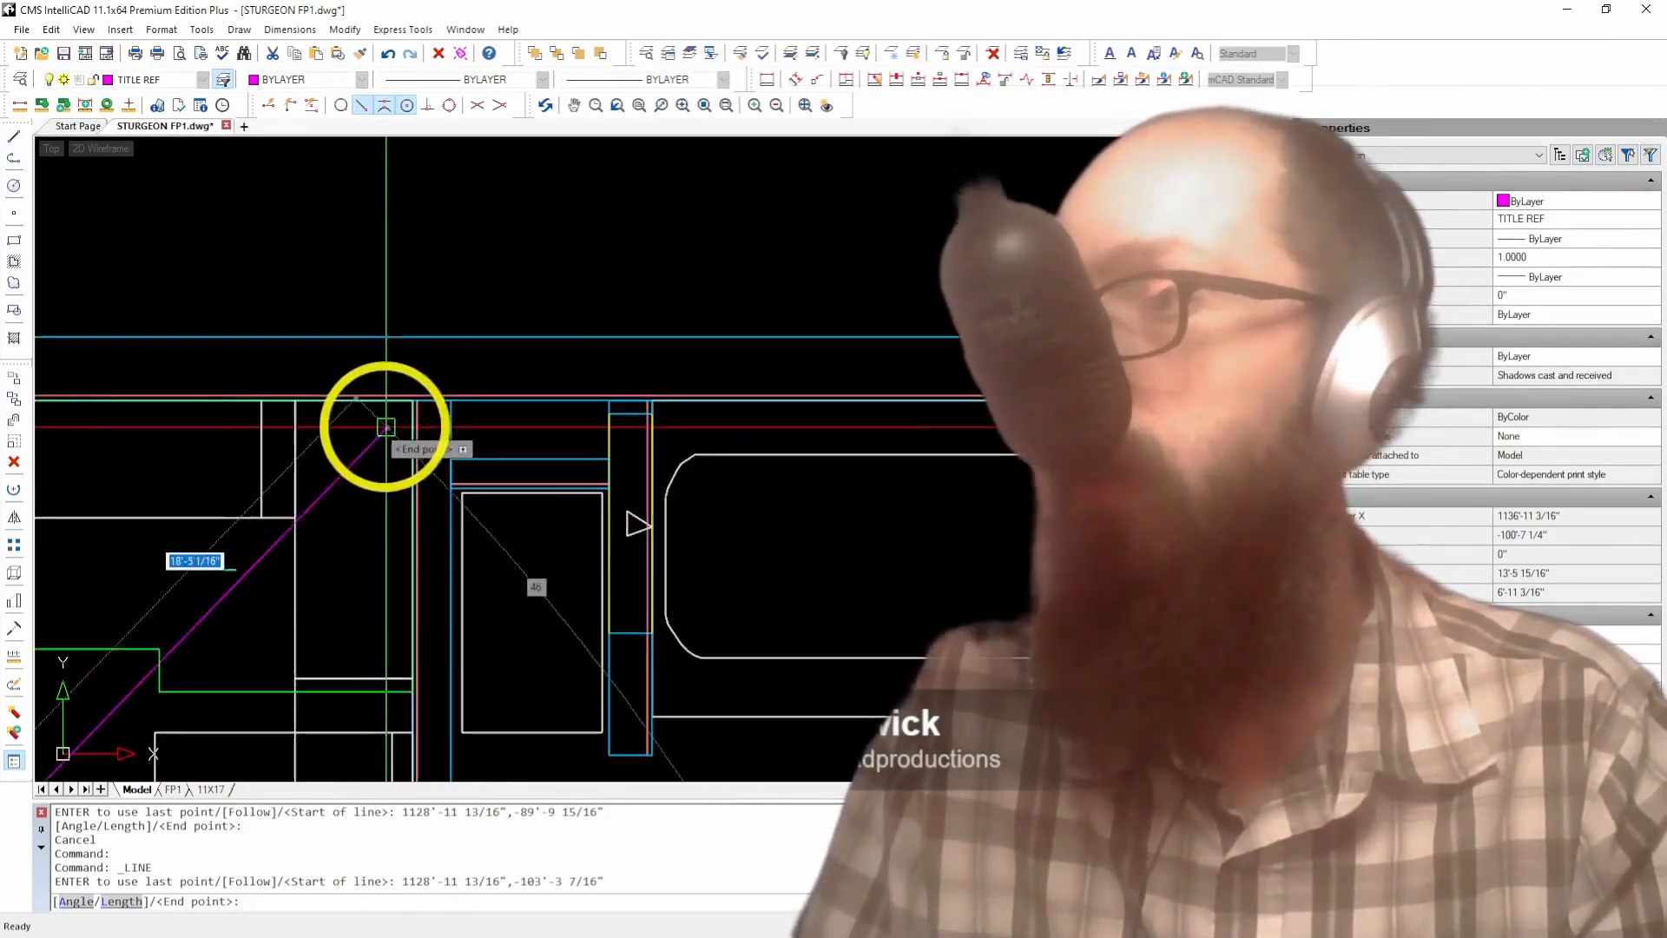
click(404, 425)
scroll(408, 422, down, 4)
key(Return)
scroll(635, 502, down, 3)
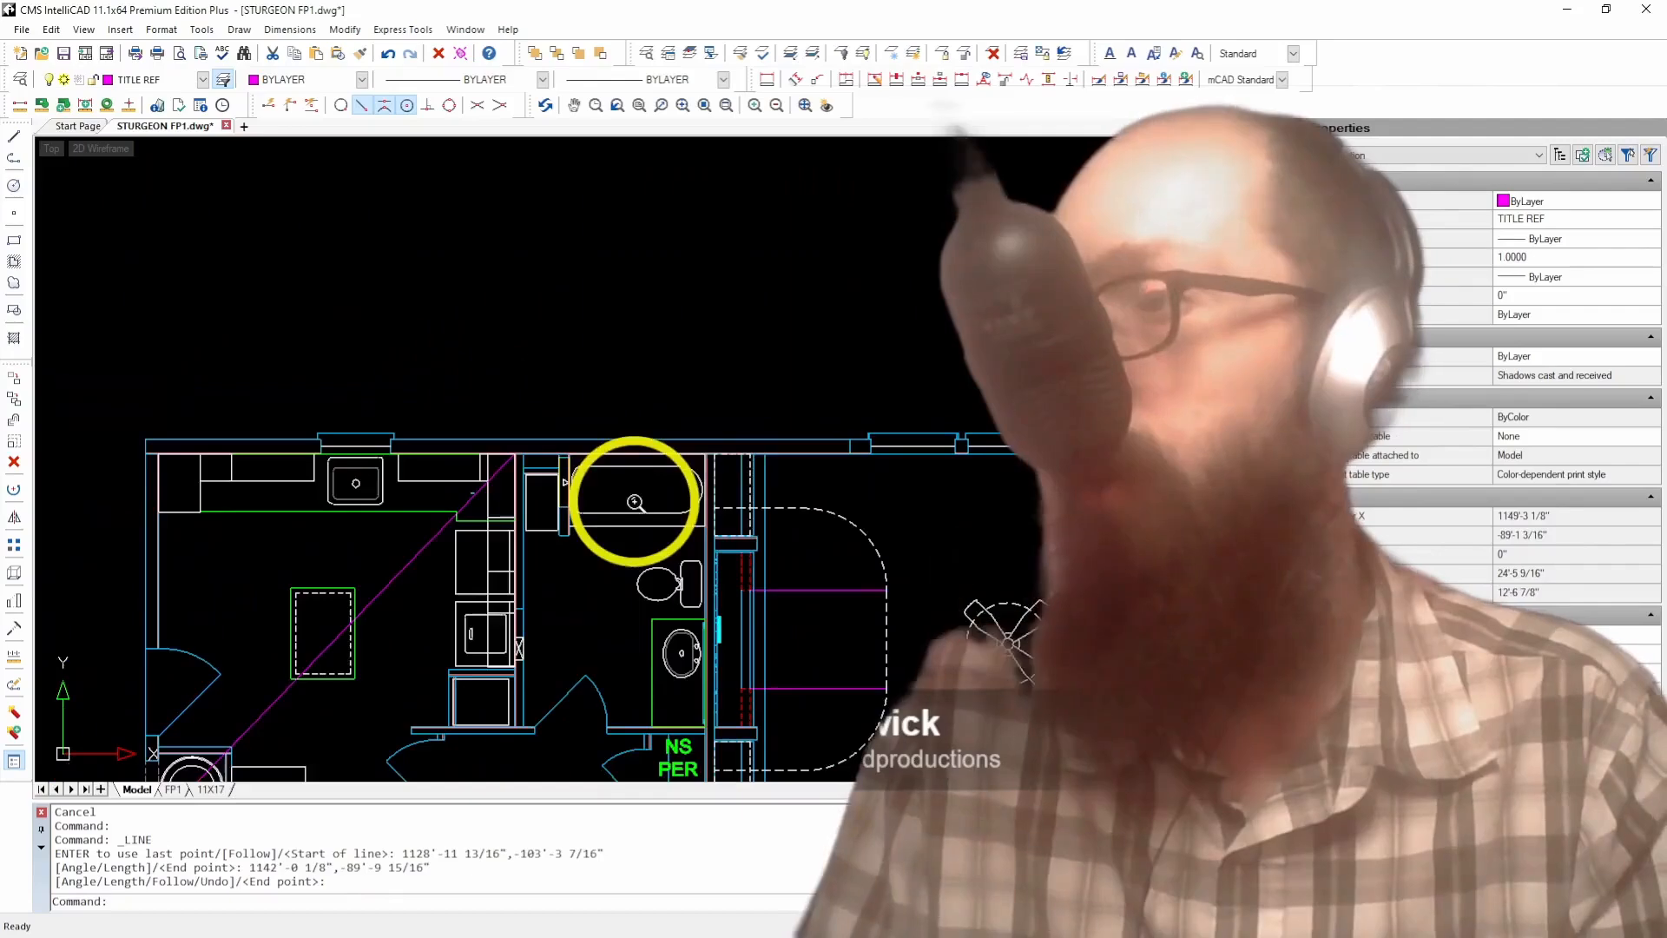
Step: Draw a diagonal construction line across the bathroom, from its upper-left corner to the lower-right corner just above the 7 SF closet
scroll(434, 482, down, 1)
scroll(633, 596, up, 5)
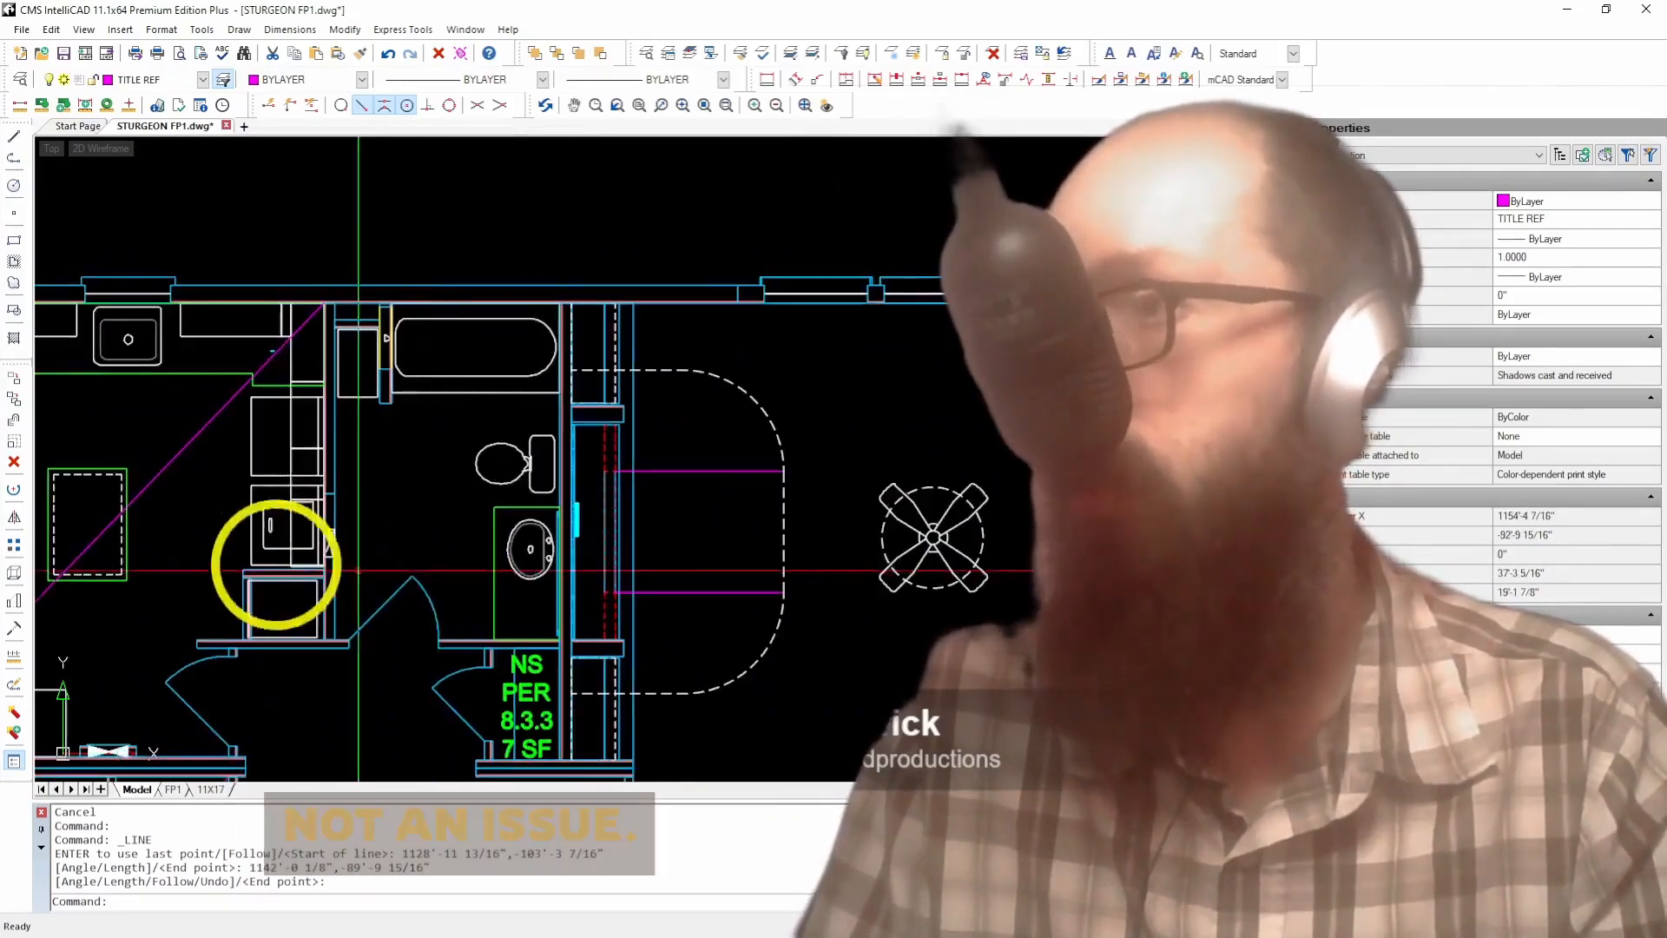
right_click(308, 217)
click(347, 224)
scroll(338, 315, up, 5)
click(316, 278)
scroll(320, 274, down, 7)
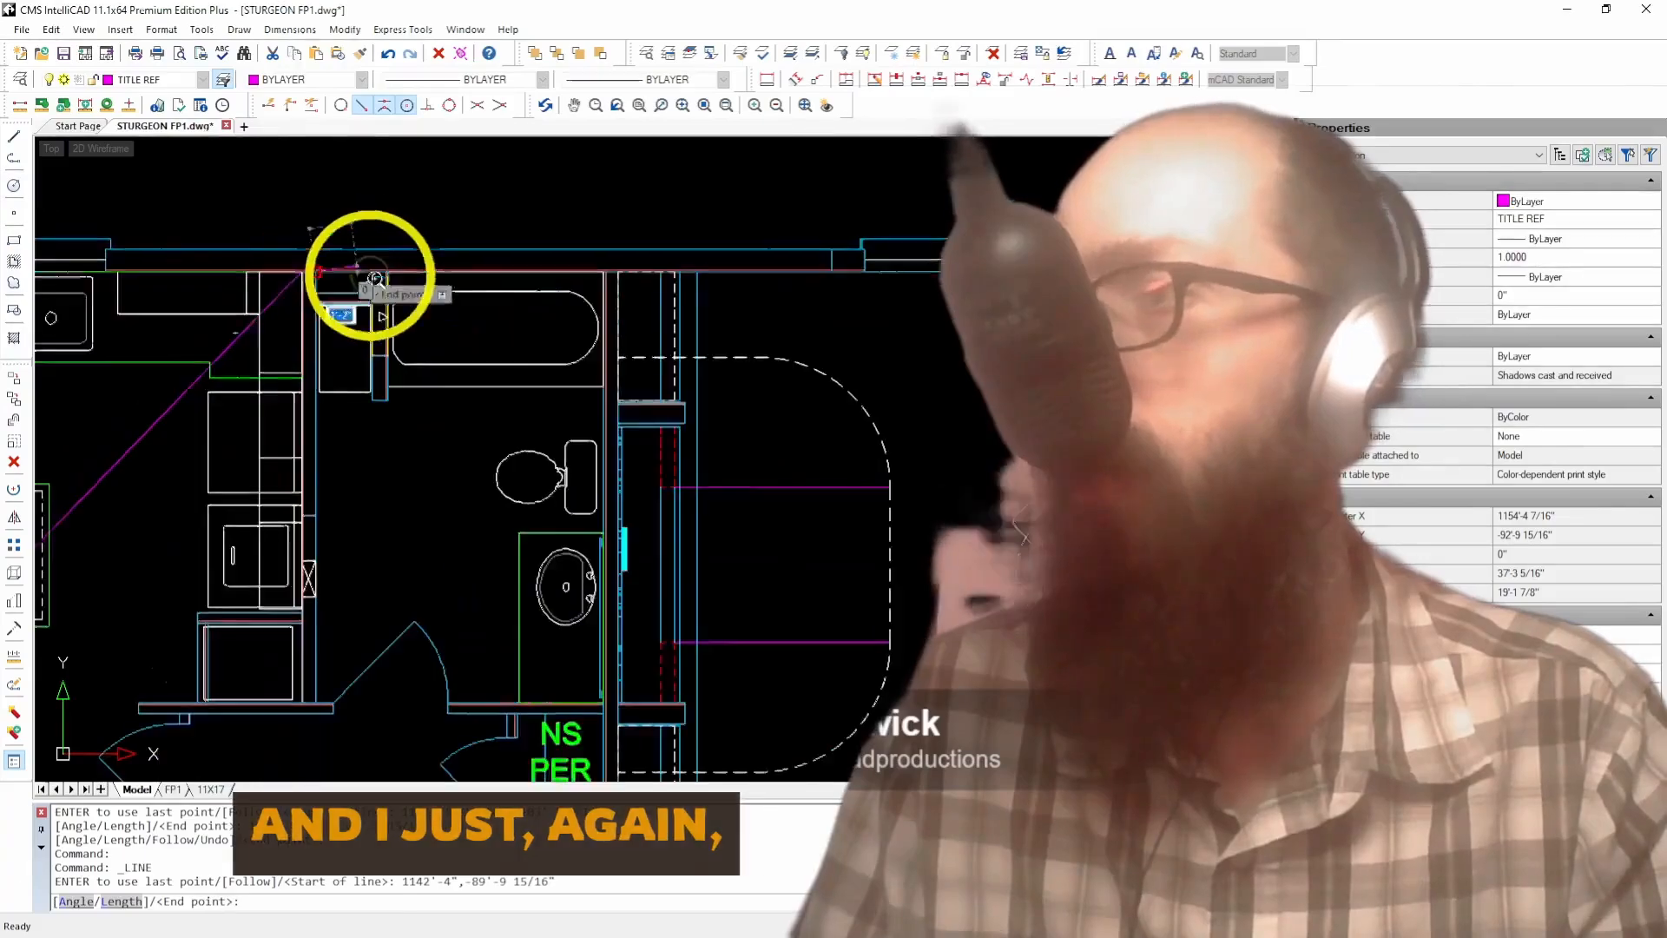
scroll(515, 563, up, 3)
scroll(417, 347, up, 5)
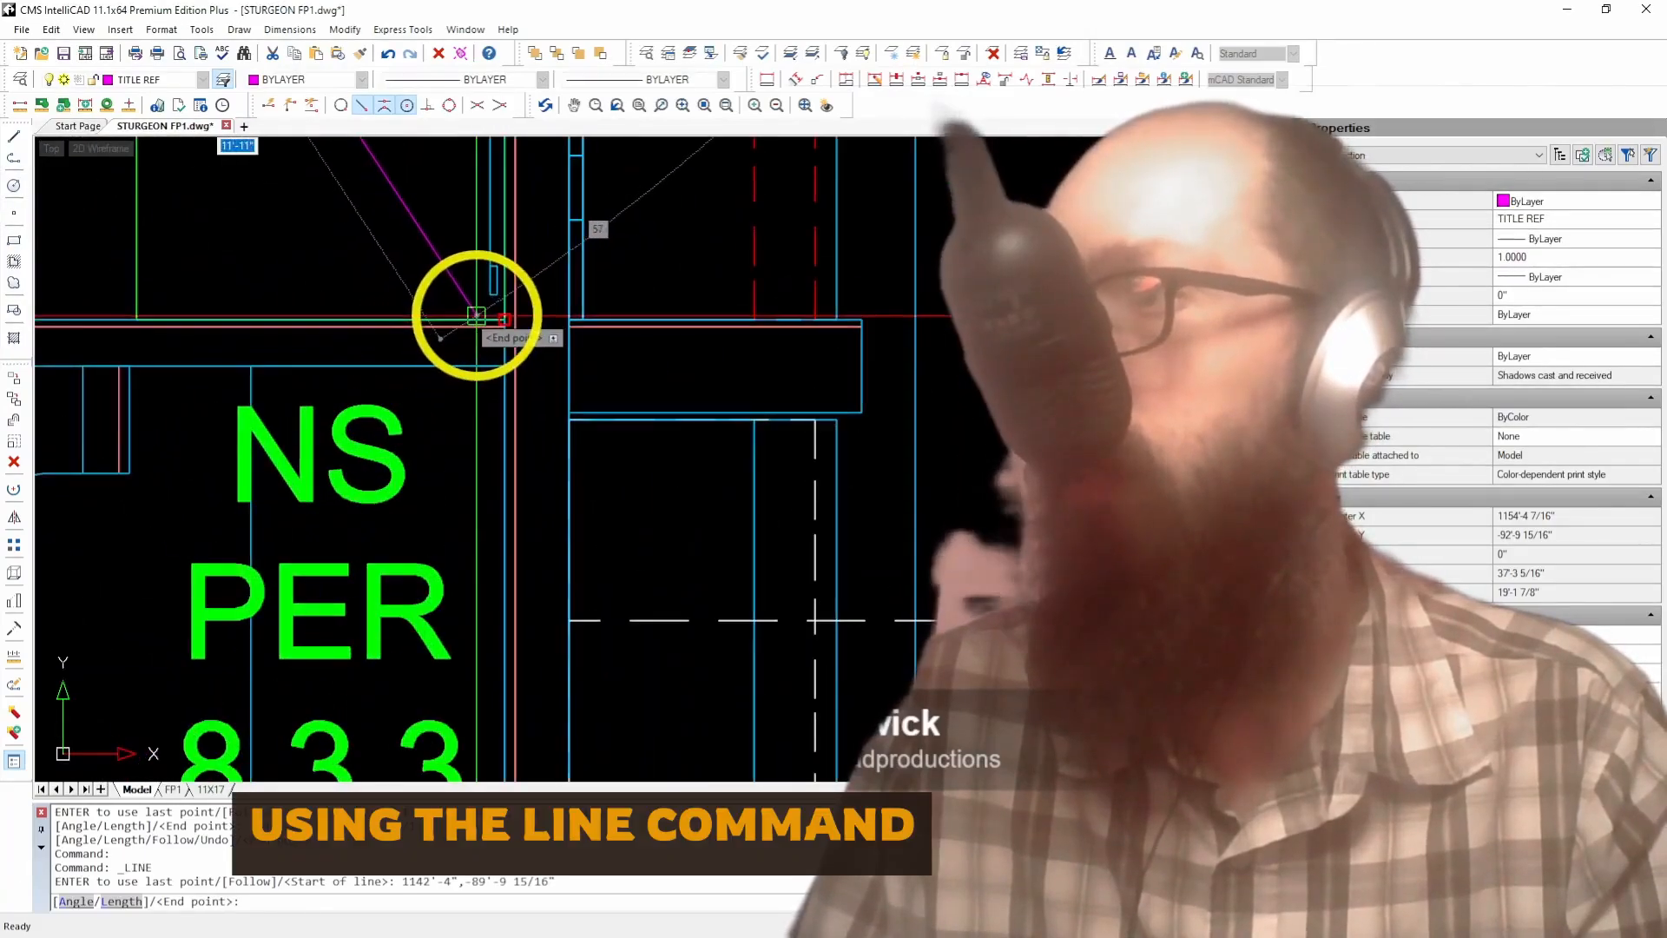
click(482, 309)
scroll(479, 317, down, 1)
key(Return)
scroll(498, 477, down, 6)
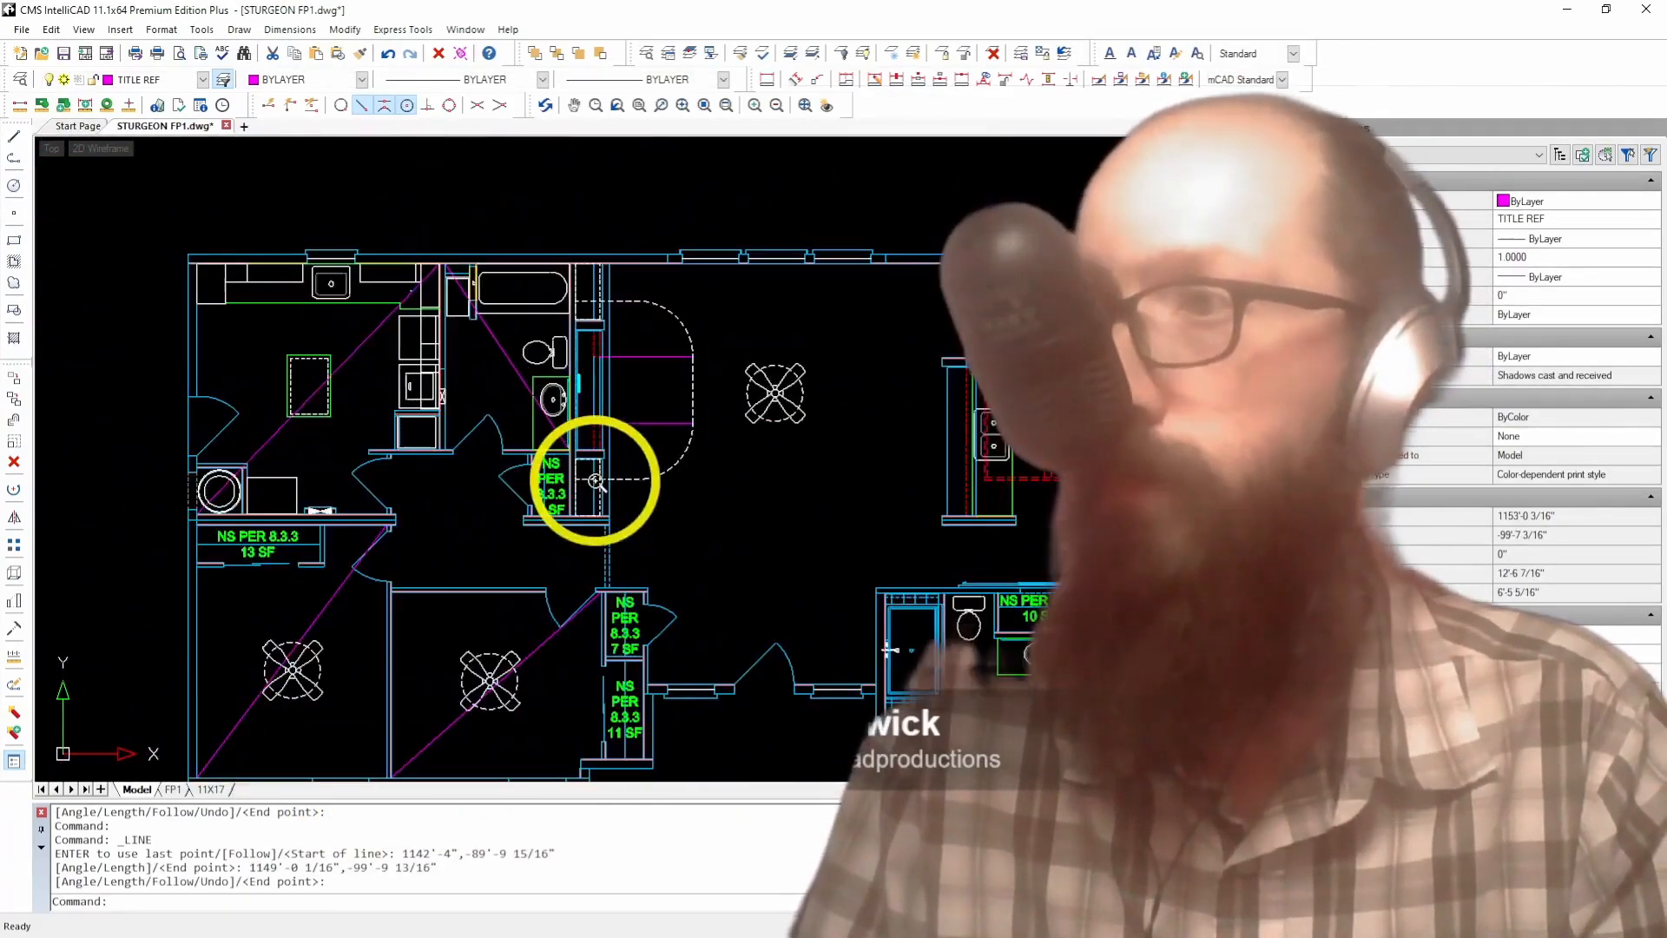
scroll(201, 385, down, 1)
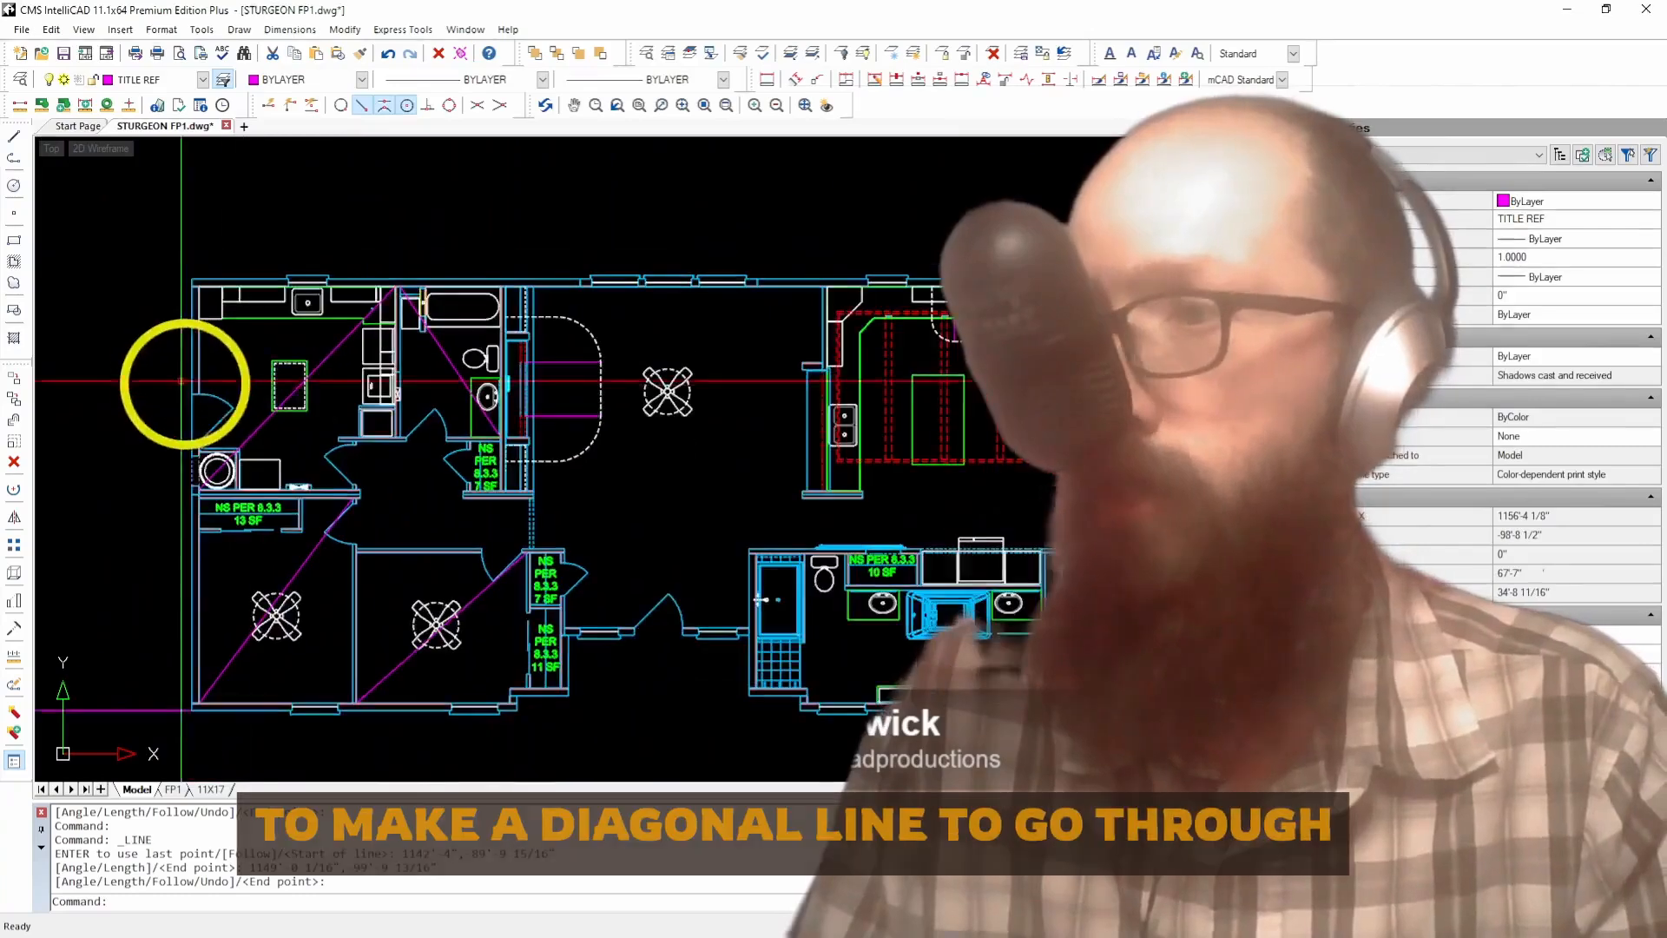
Step: Draw a diagonal construction line across the hallway, from its upper-right corner at the dashed opening to the lower-left corner above the second bedroom
scroll(428, 567, up, 5)
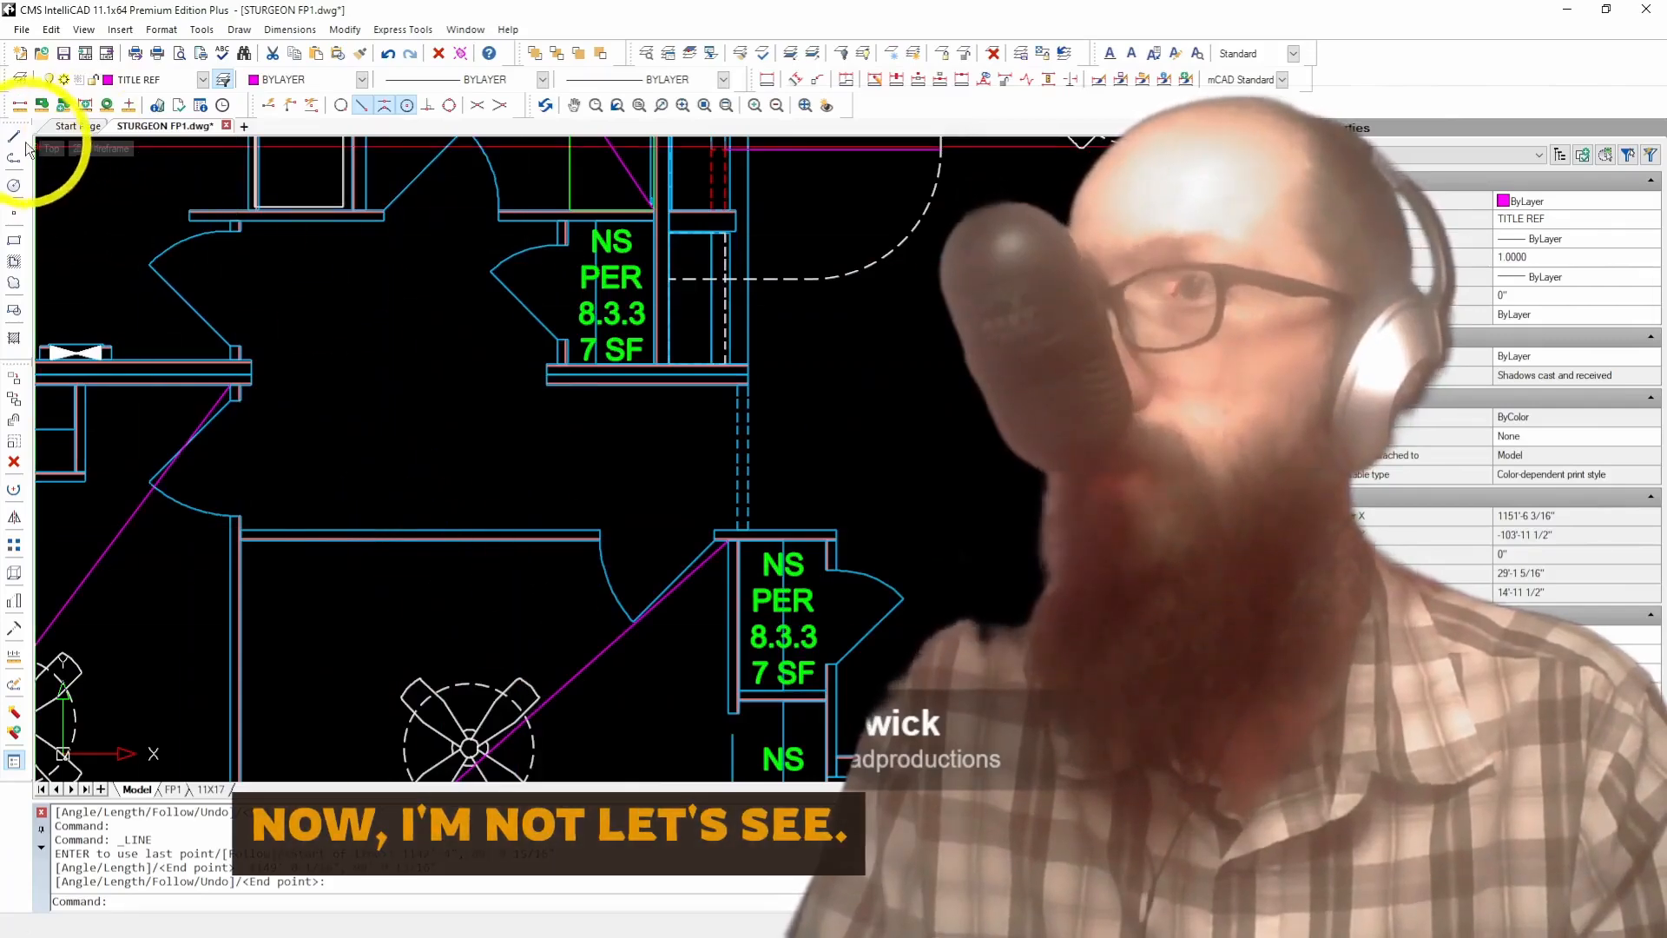
click(23, 145)
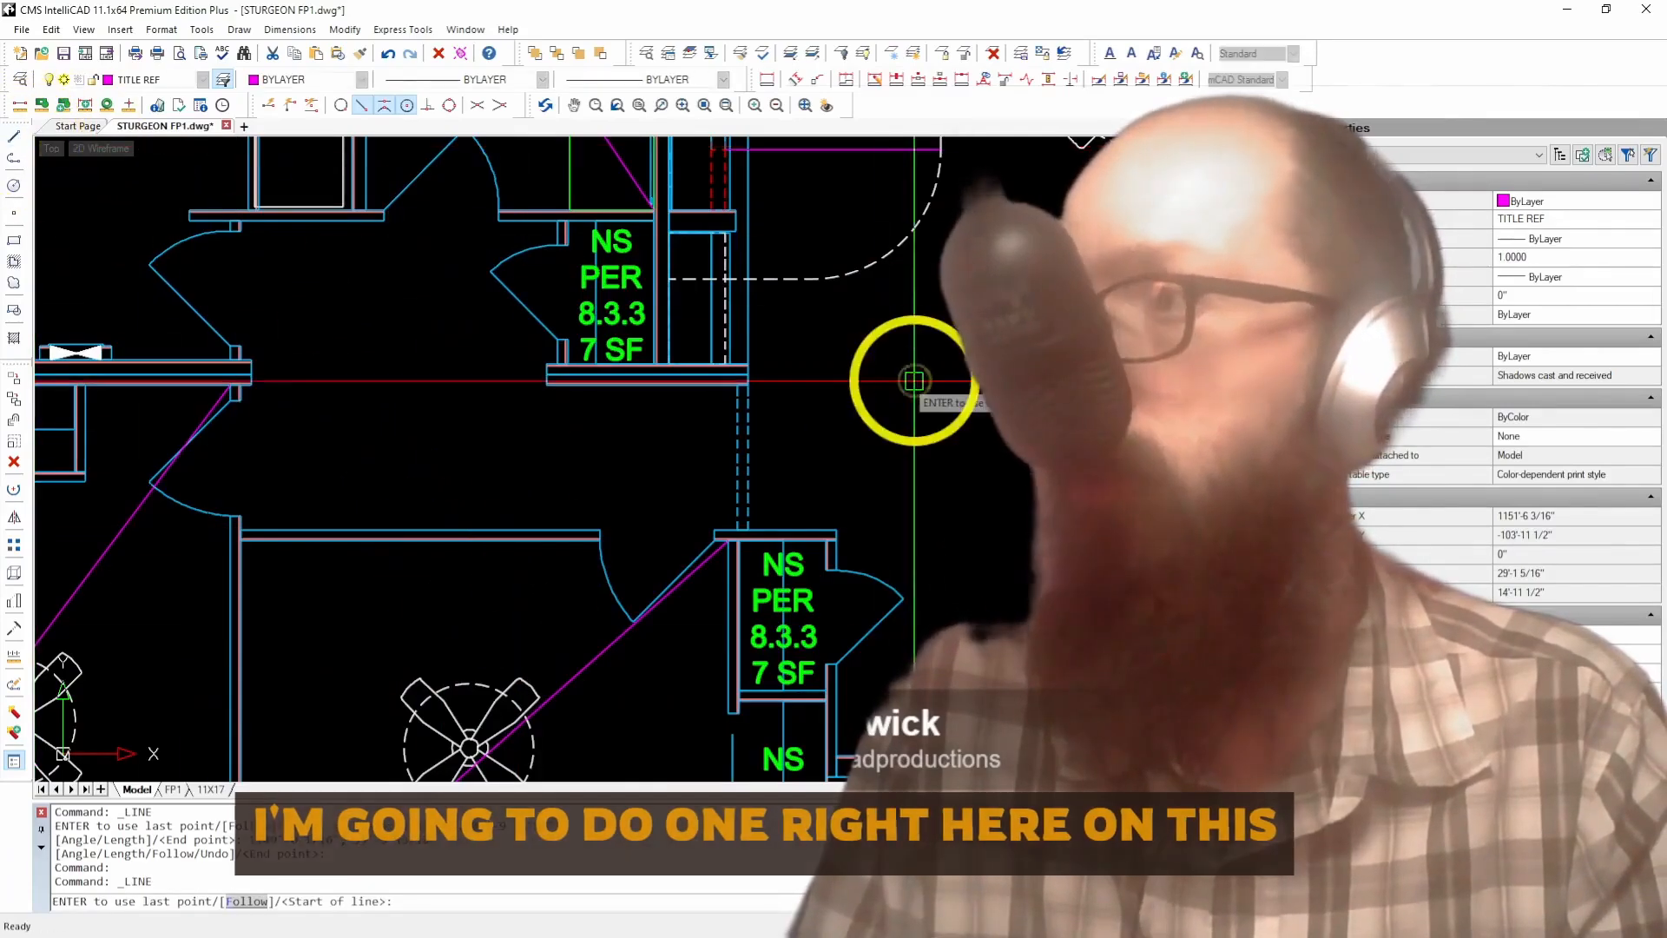
scroll(834, 365, up, 3)
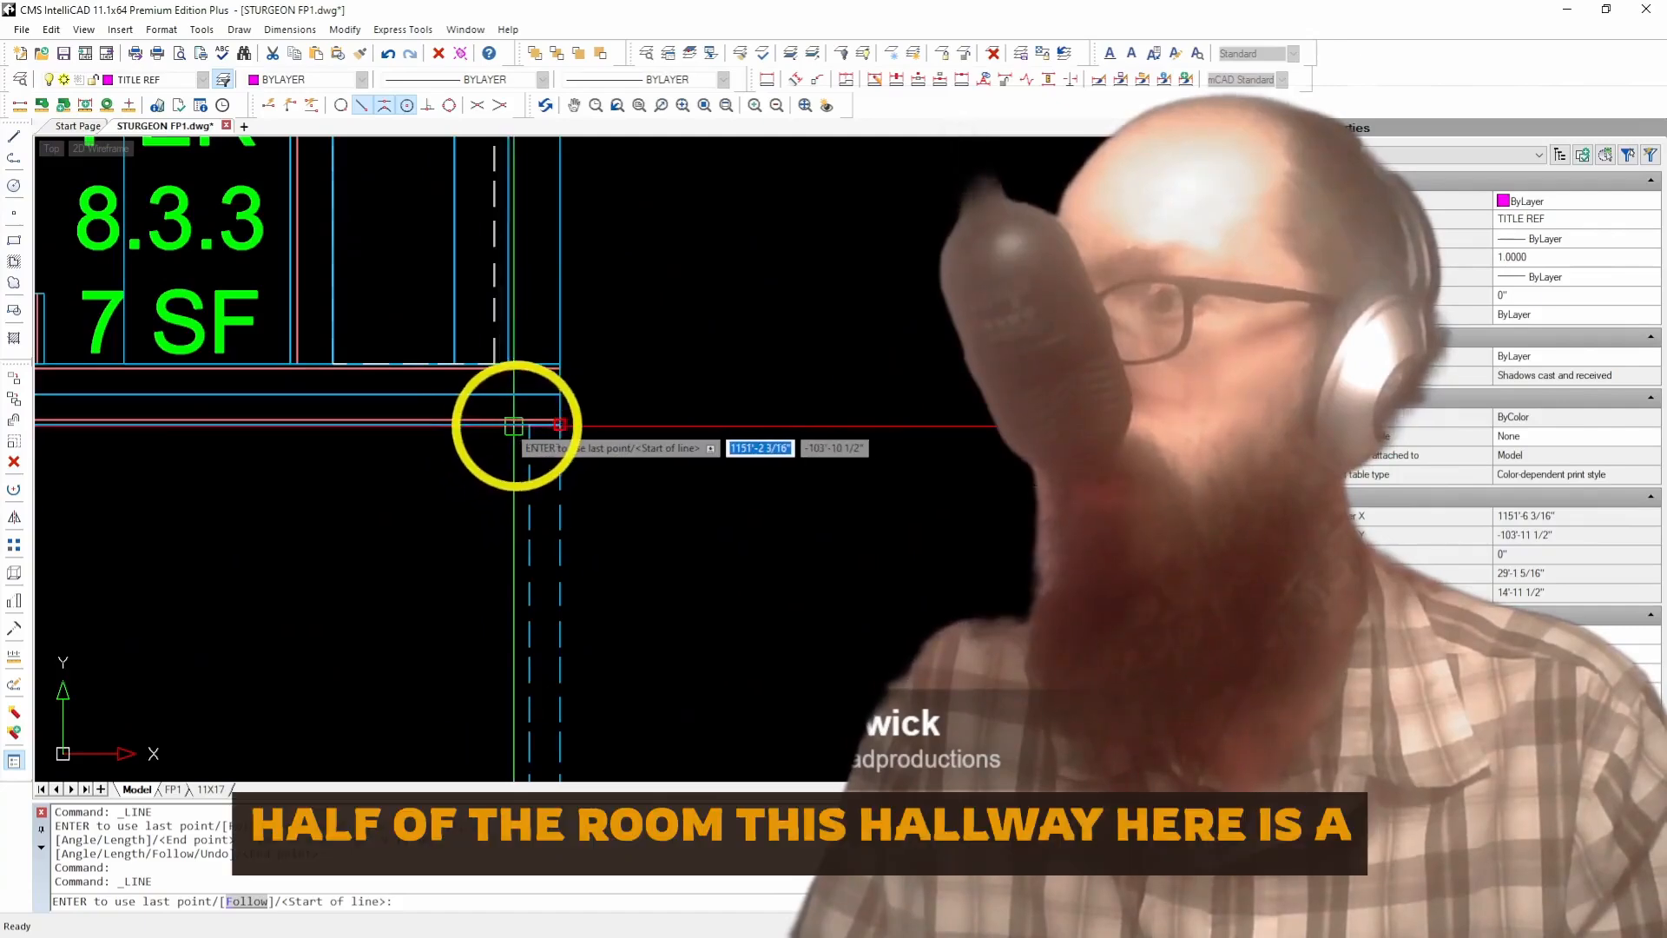
click(529, 424)
scroll(487, 438, down, 3)
scroll(364, 484, up, 5)
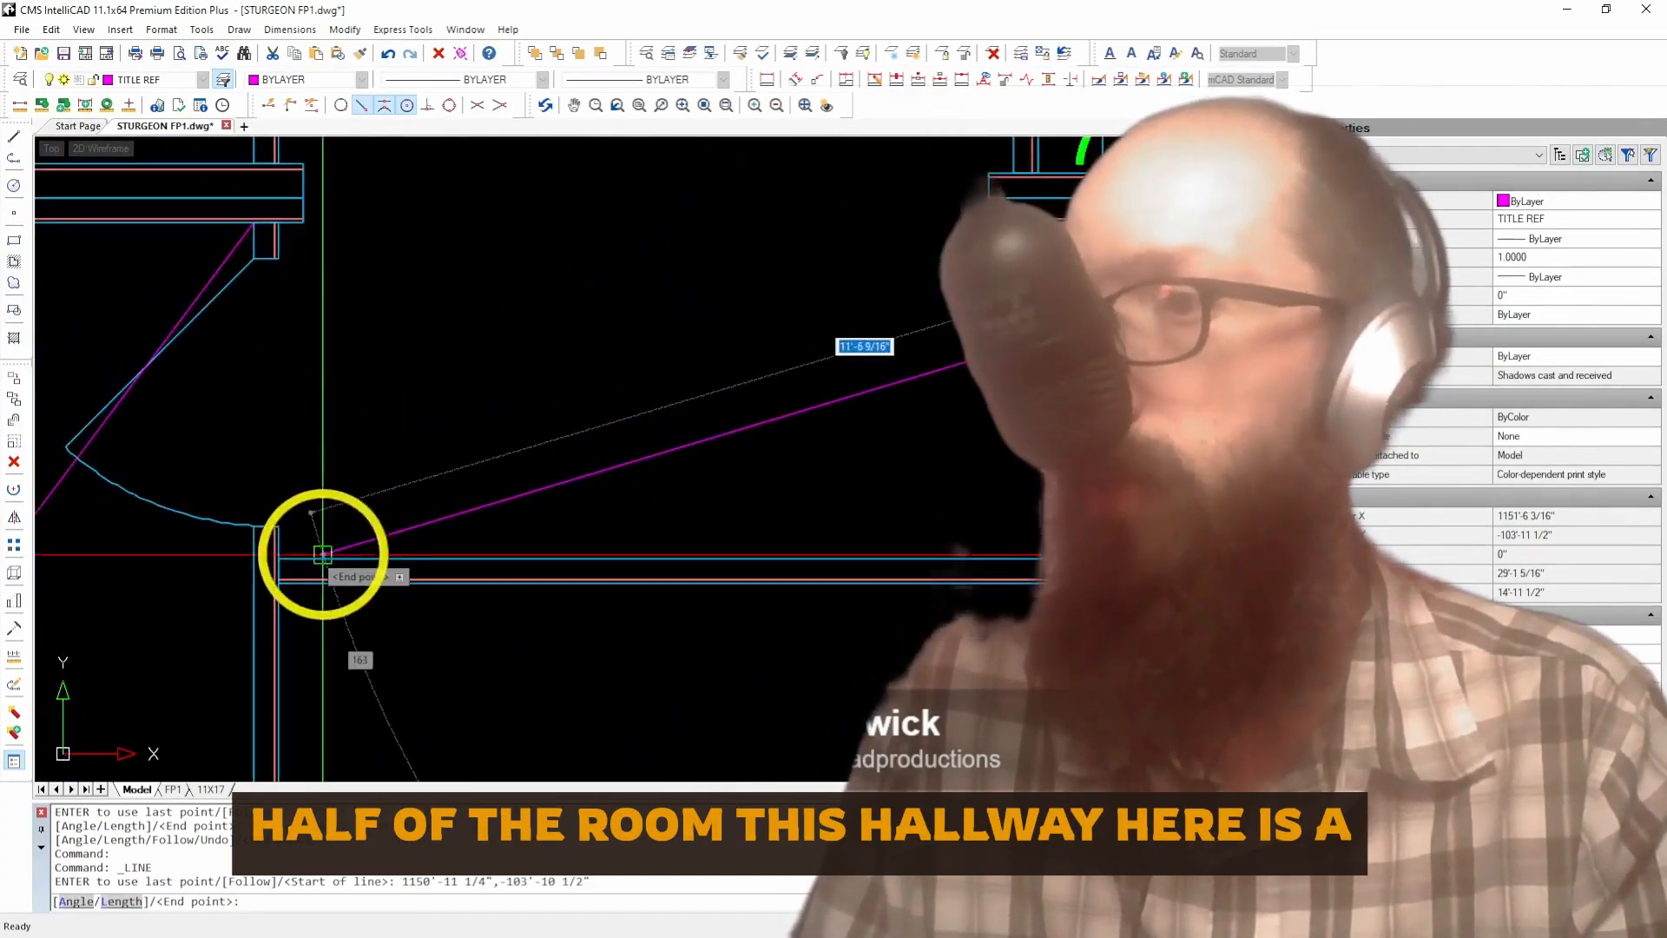
click(308, 558)
scroll(439, 543, down, 3)
key(Return)
scroll(537, 516, down, 3)
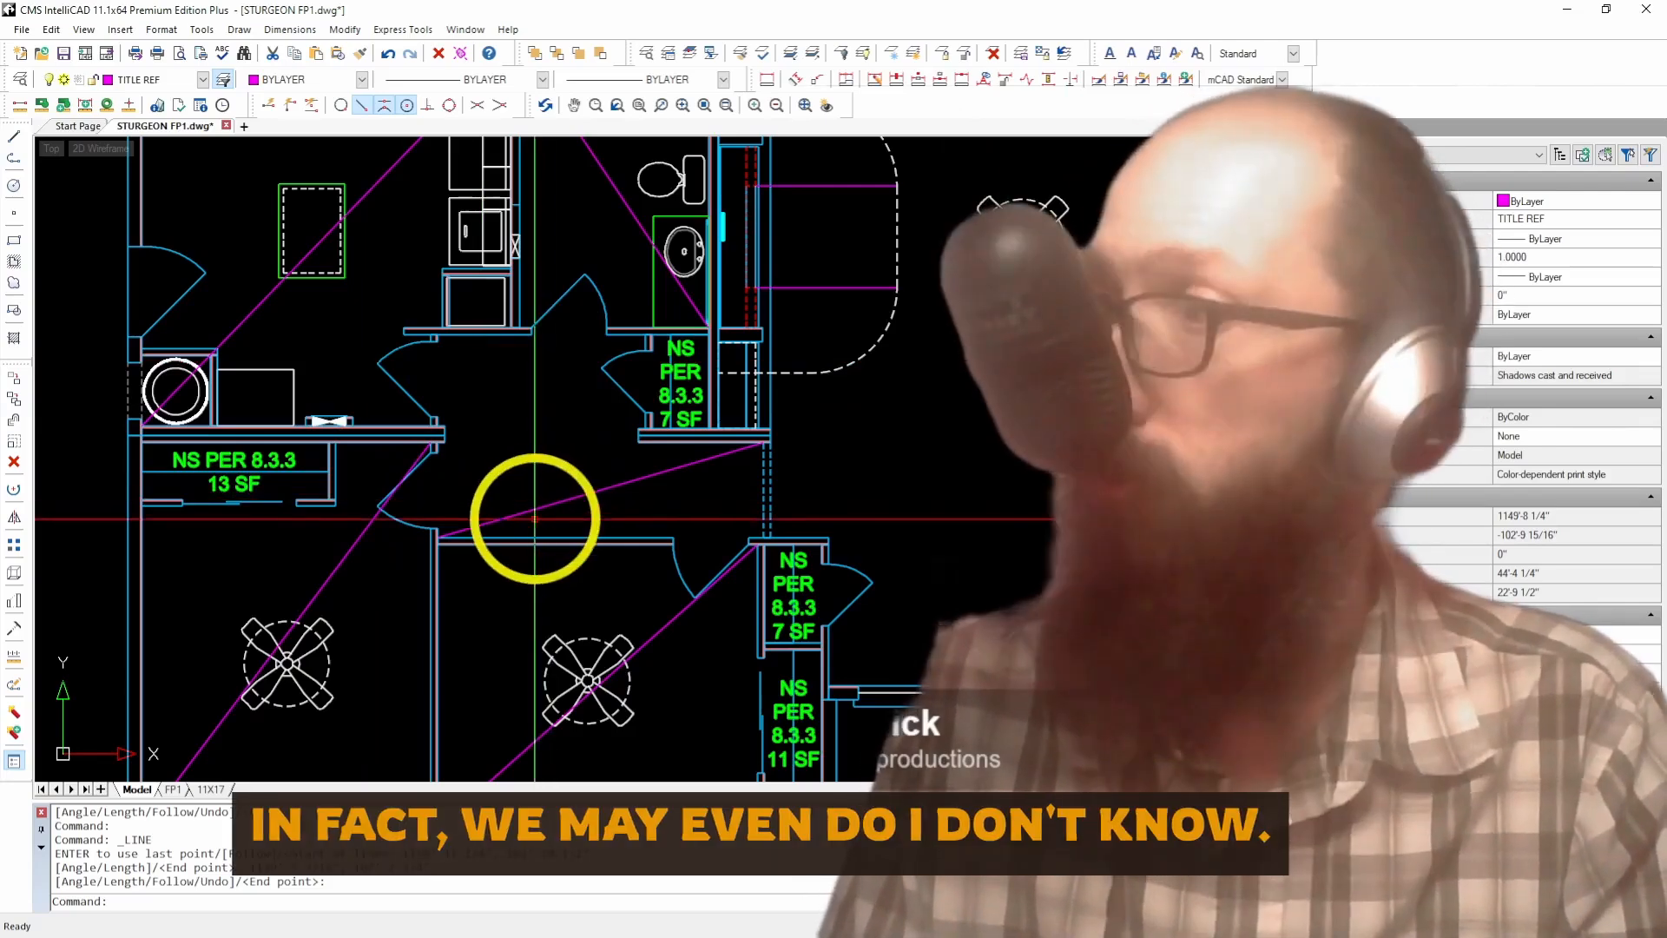
scroll(534, 519, down, 2)
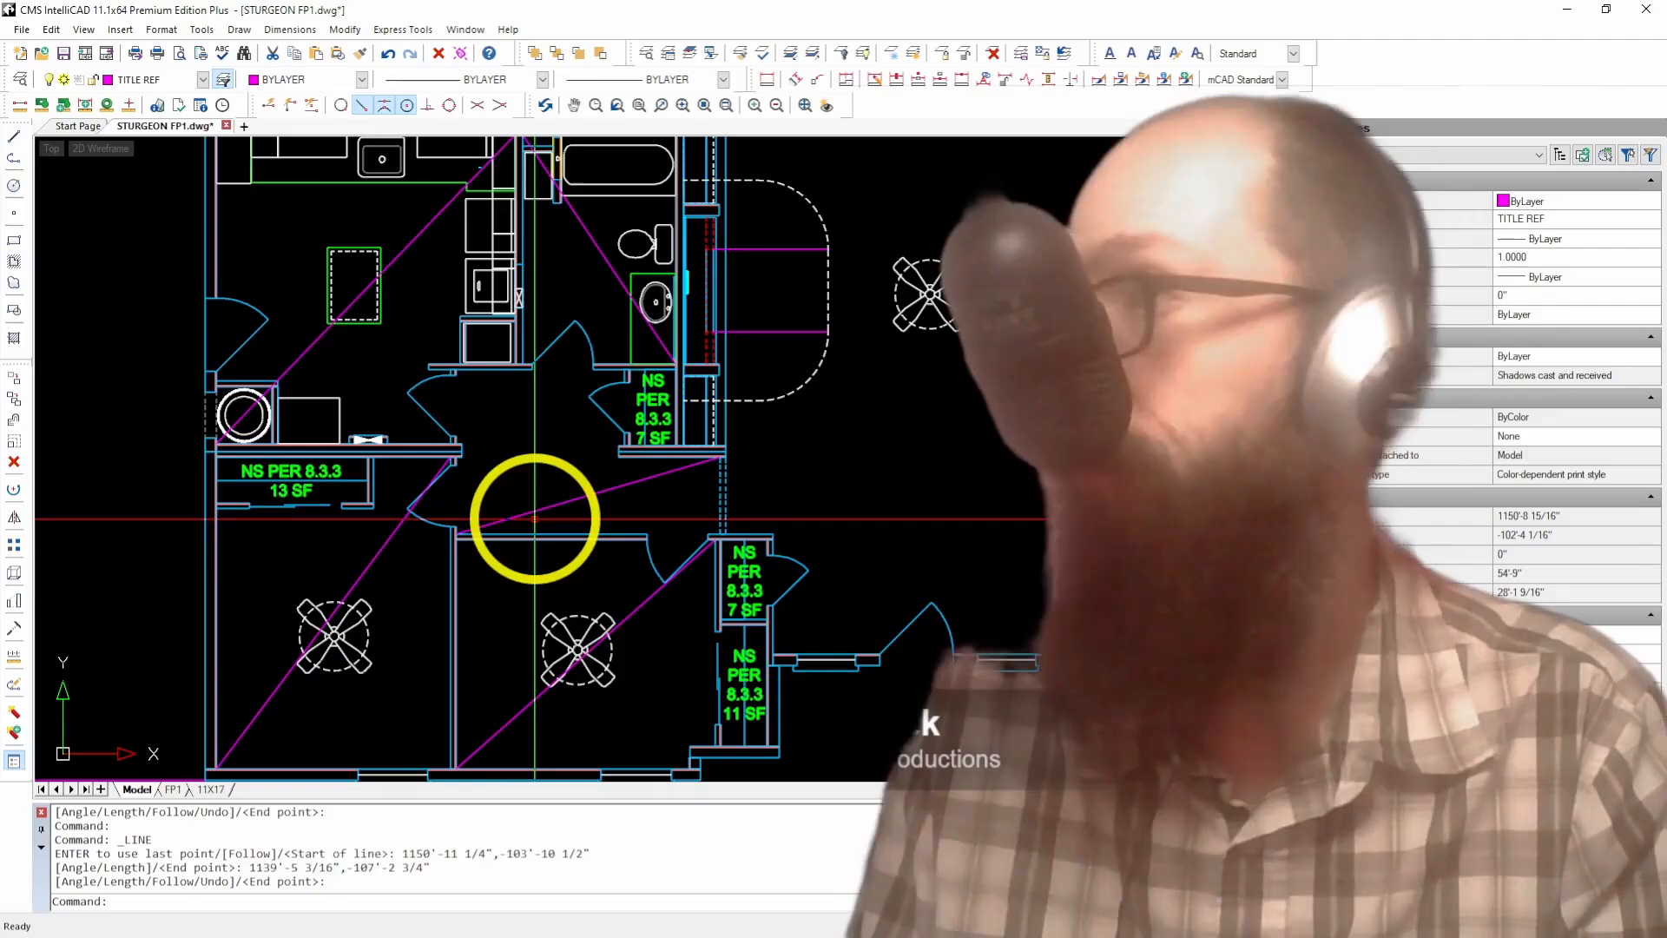
Step: Draw a diagonal construction line across the upper living room section, from the end of the hallway wall to its upper-right corner at the kitchen wall
click(13, 136)
scroll(59, 361, down, 4)
scroll(333, 352, up, 3)
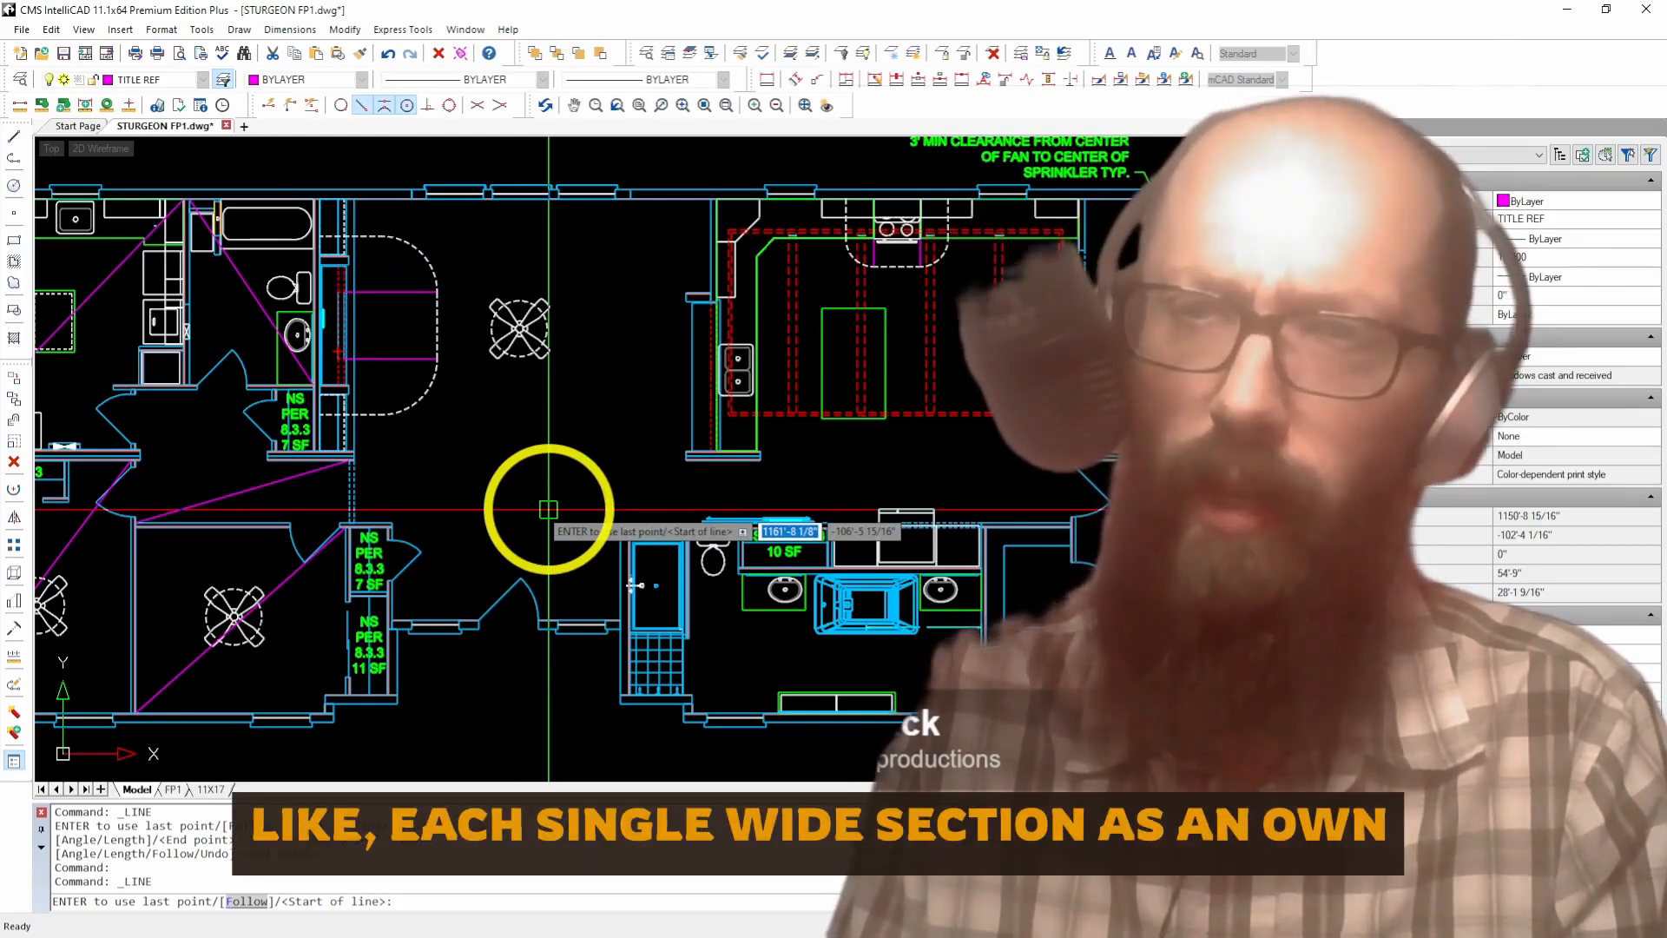
scroll(439, 484, up, 6)
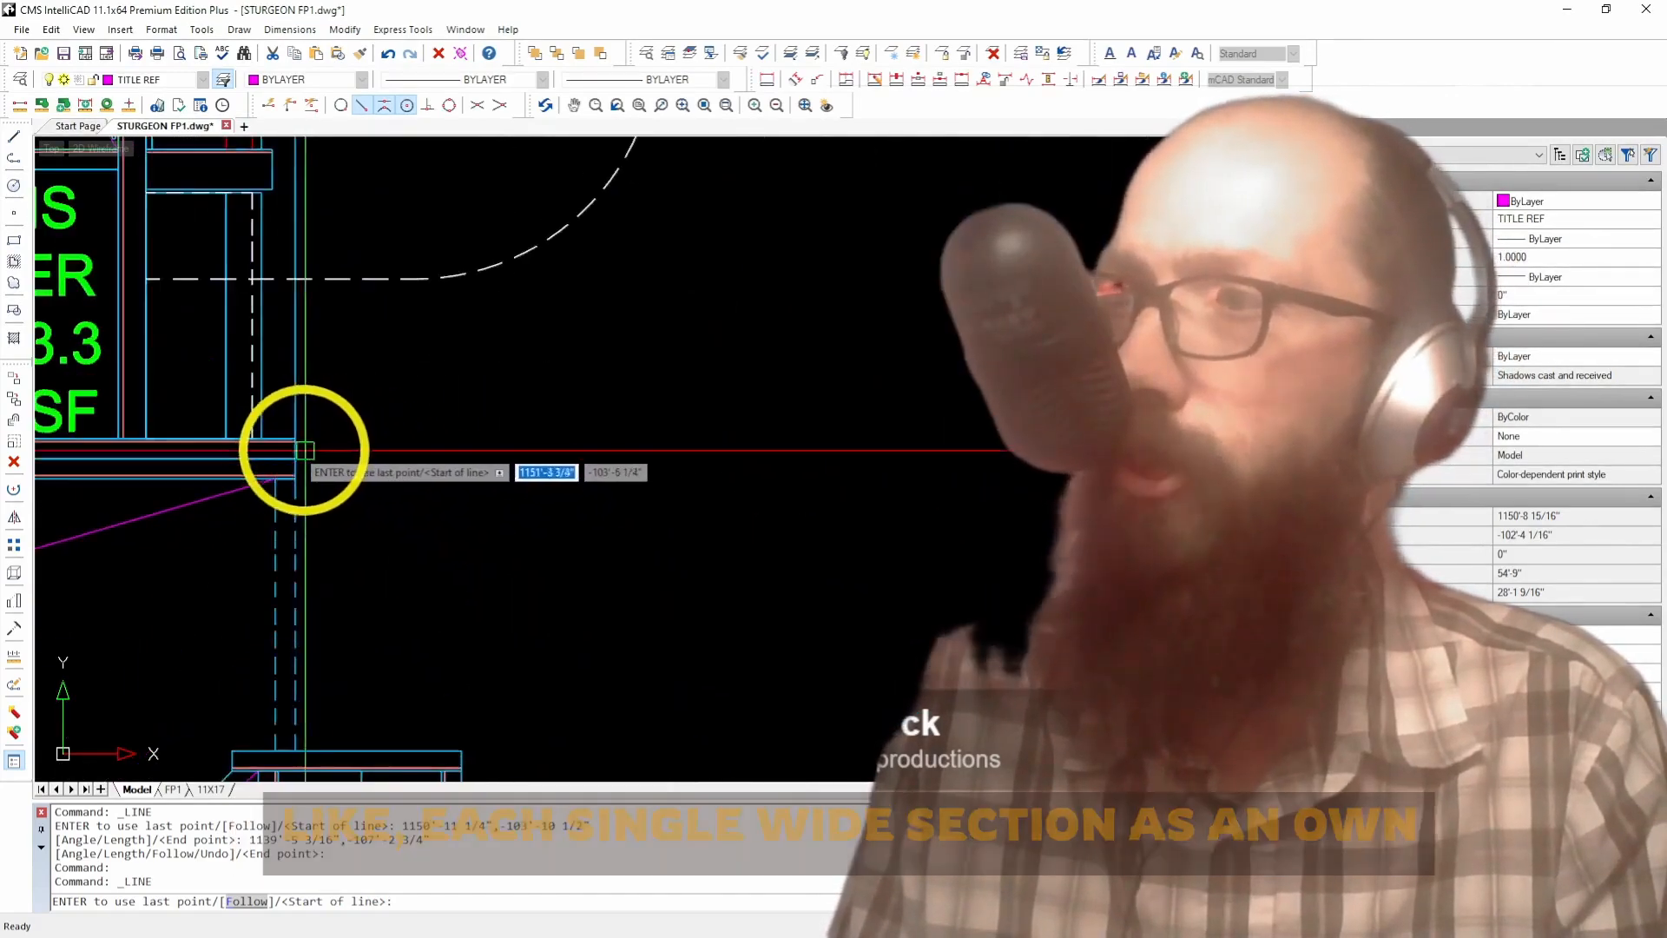
click(294, 459)
scroll(454, 372, down, 4)
scroll(577, 268, up, 6)
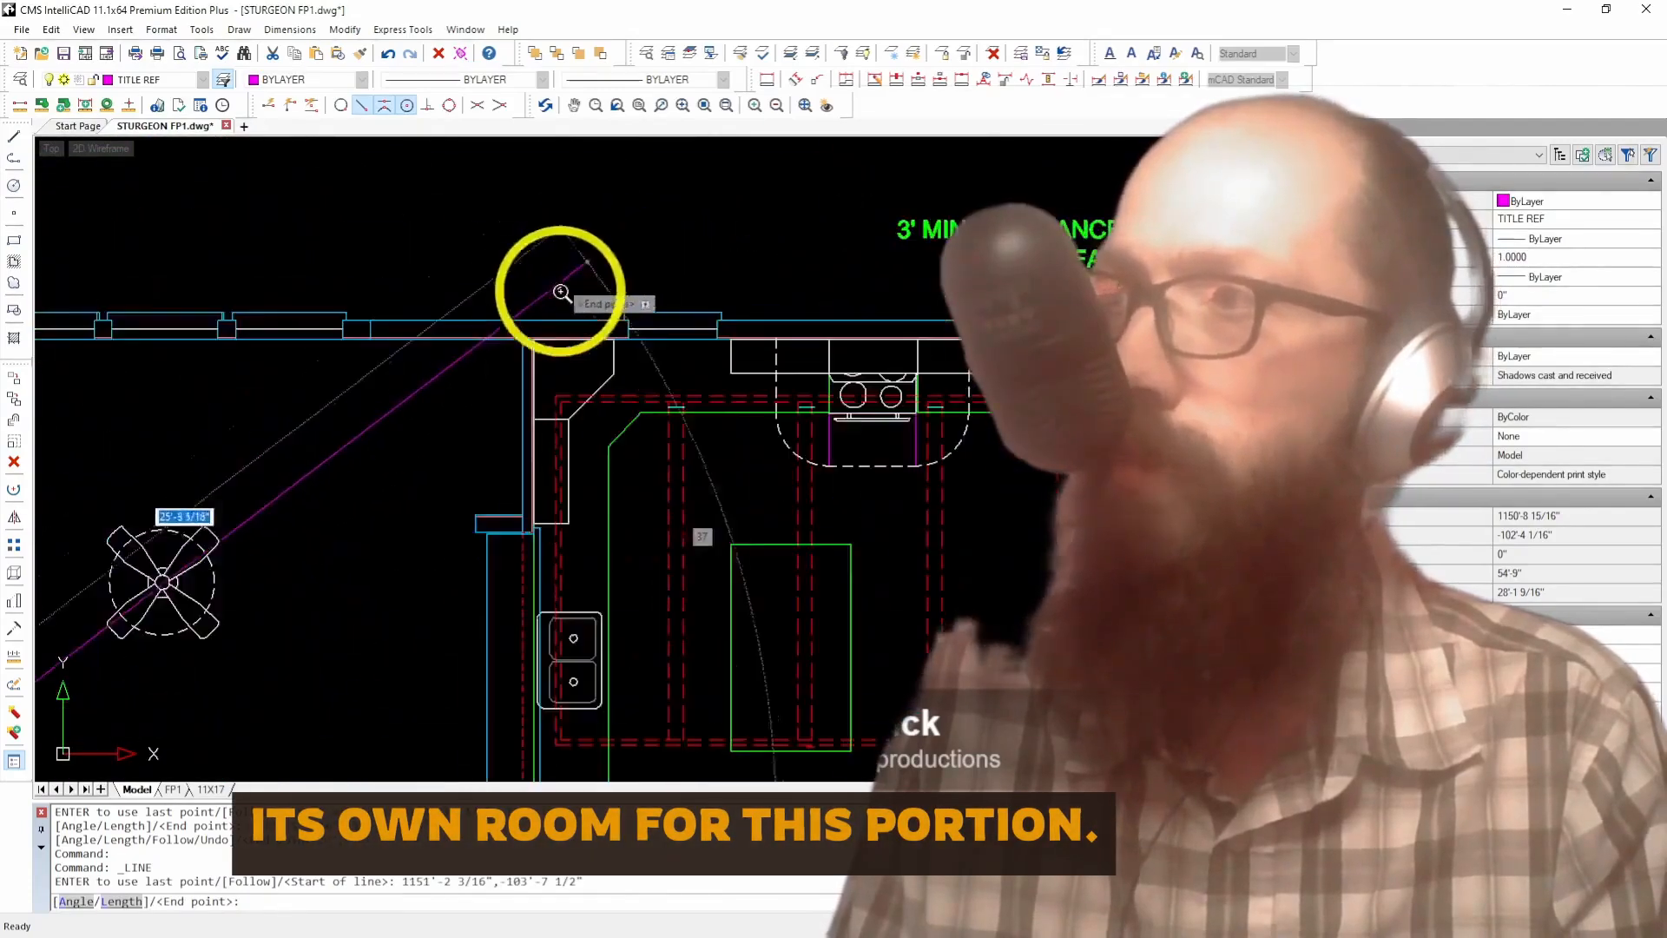
click(482, 423)
scroll(495, 354, down, 3)
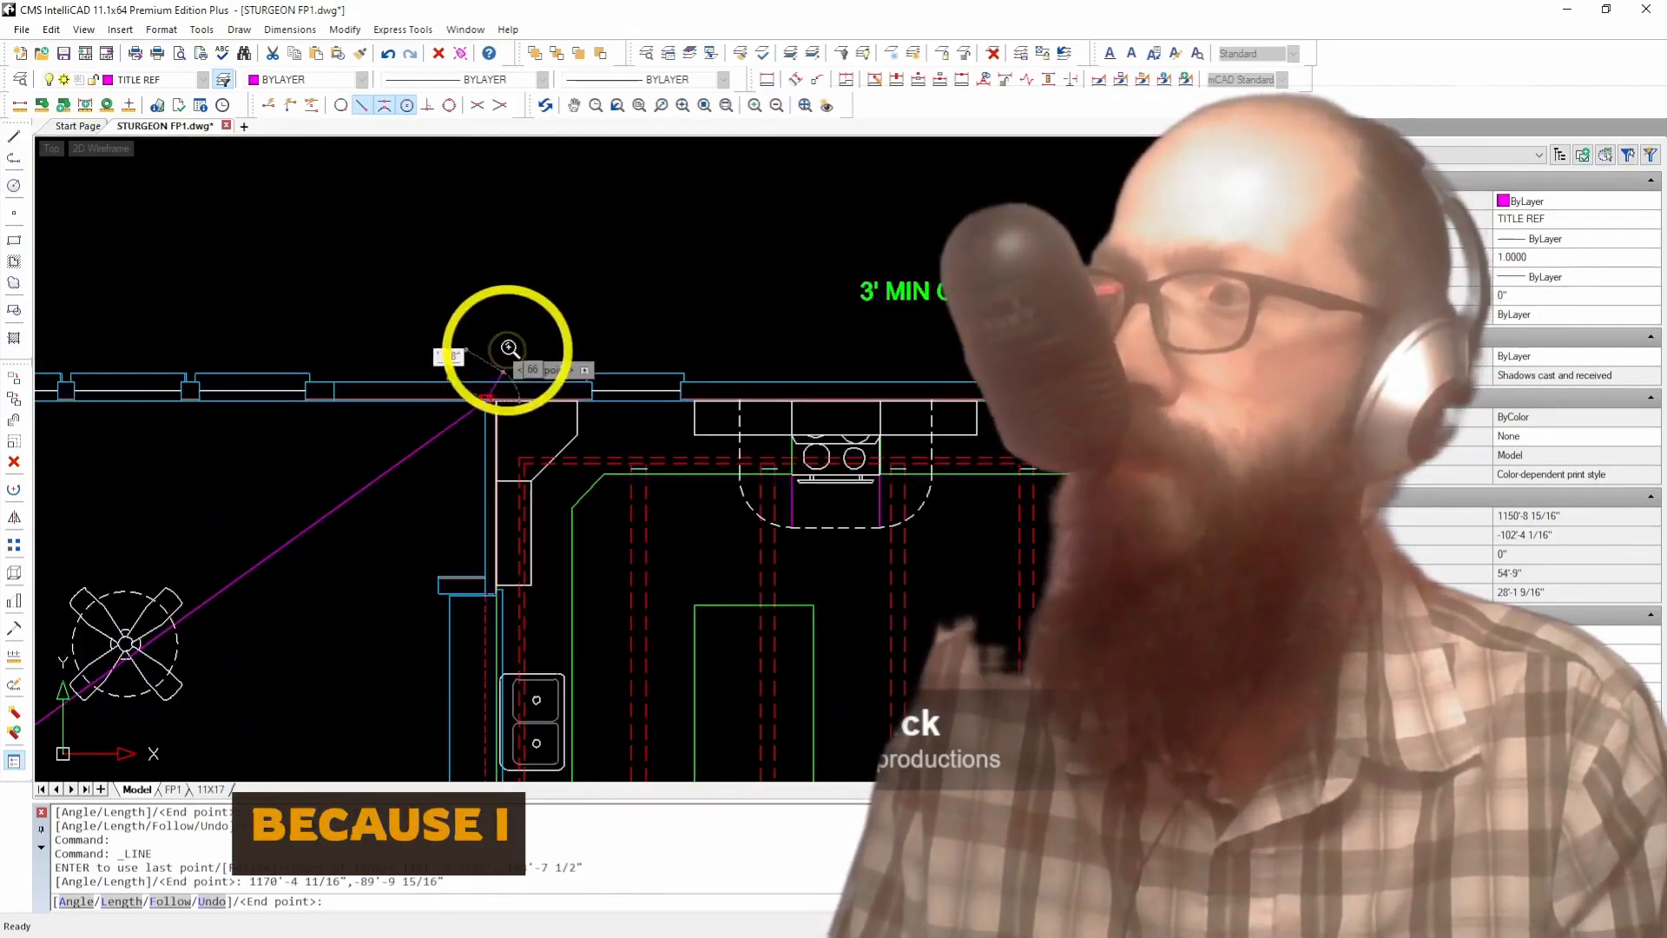
scroll(515, 319, up, 3)
scroll(512, 317, down, 4)
key(Escape)
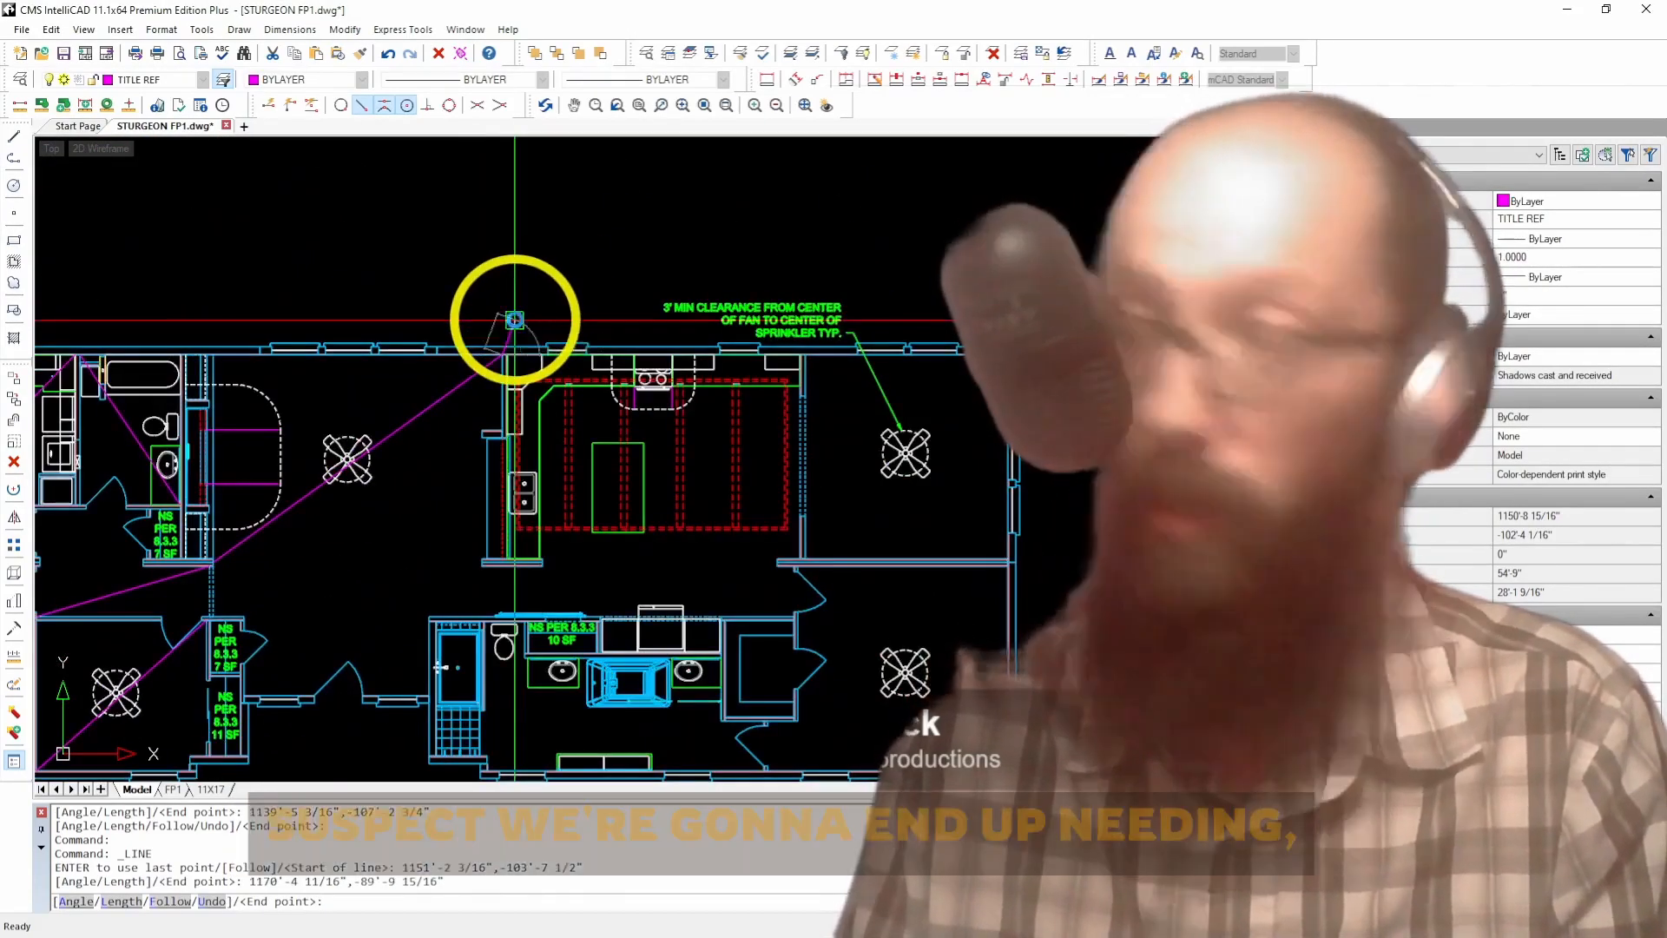
Step: Draw a diagonal construction line across the kitchen, from its upper-left corner to the lower-right corner at the wall end
scroll(439, 322, down, 2)
scroll(402, 461, up, 5)
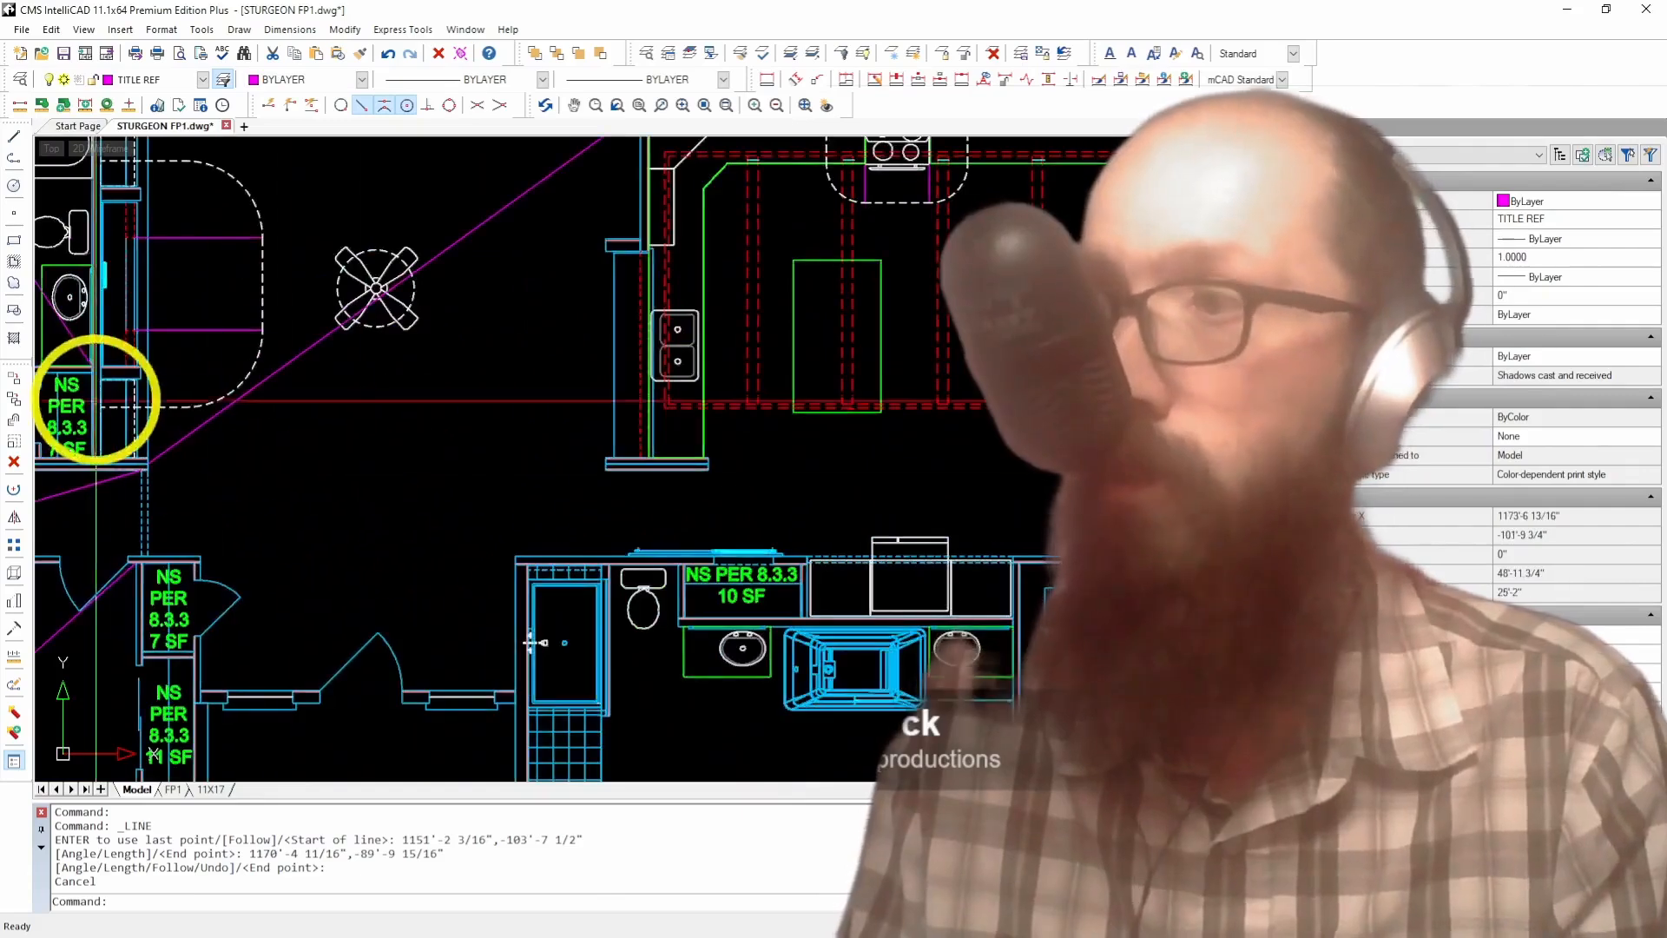
scroll(446, 438, down, 3)
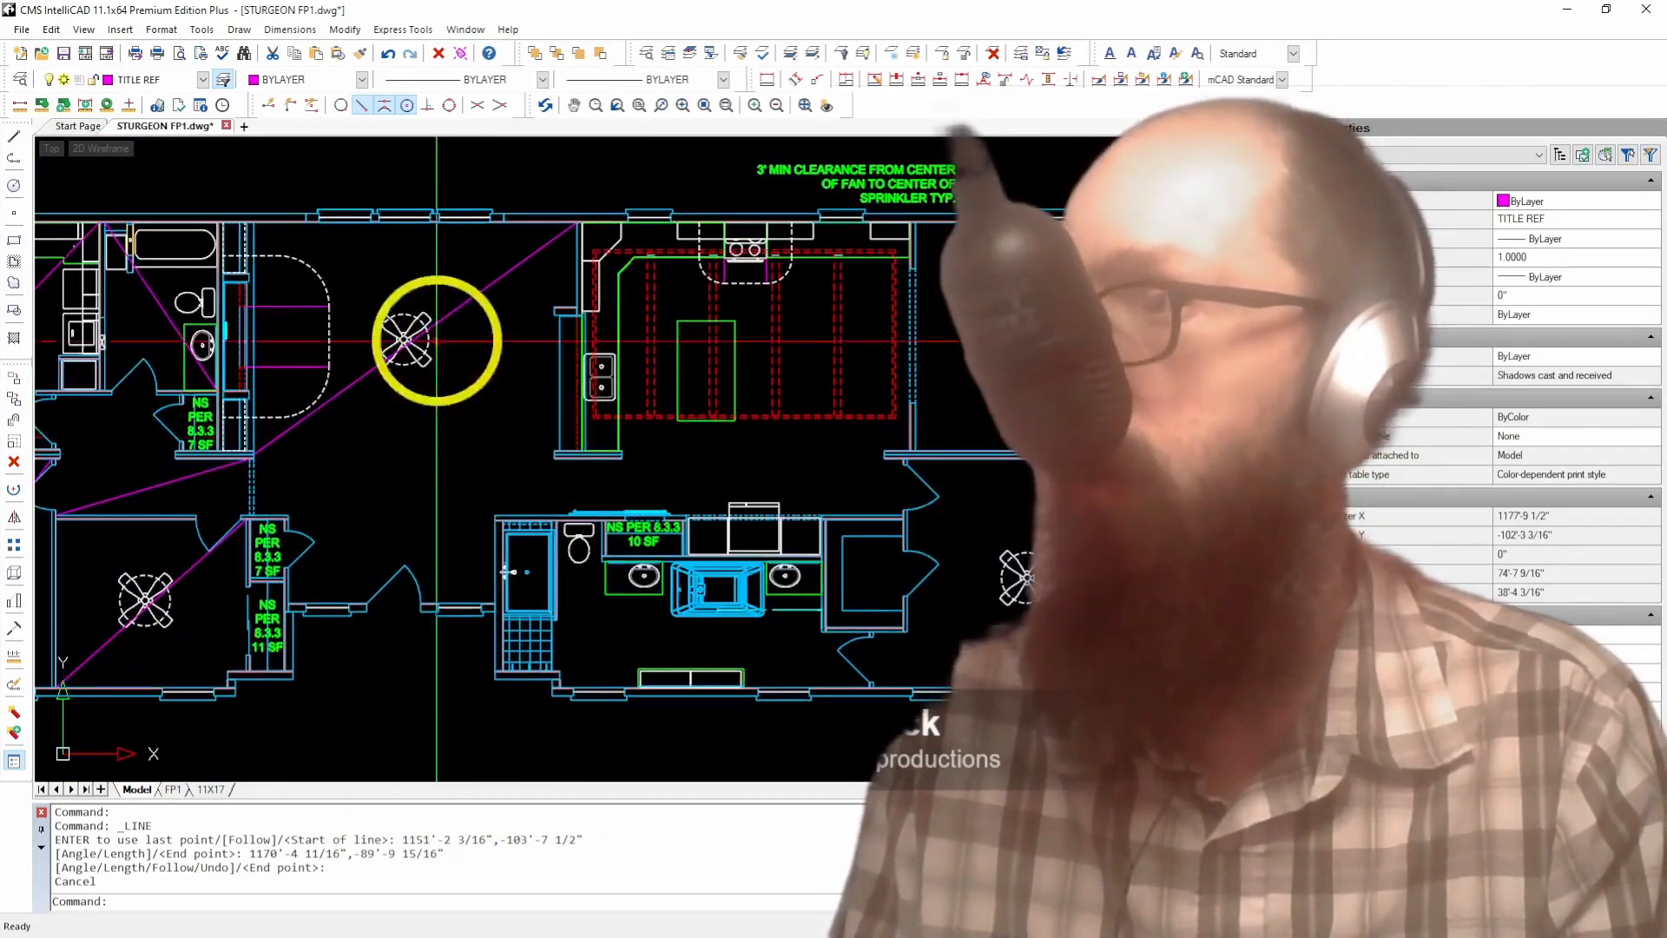
click(13, 136)
scroll(558, 253, up, 6)
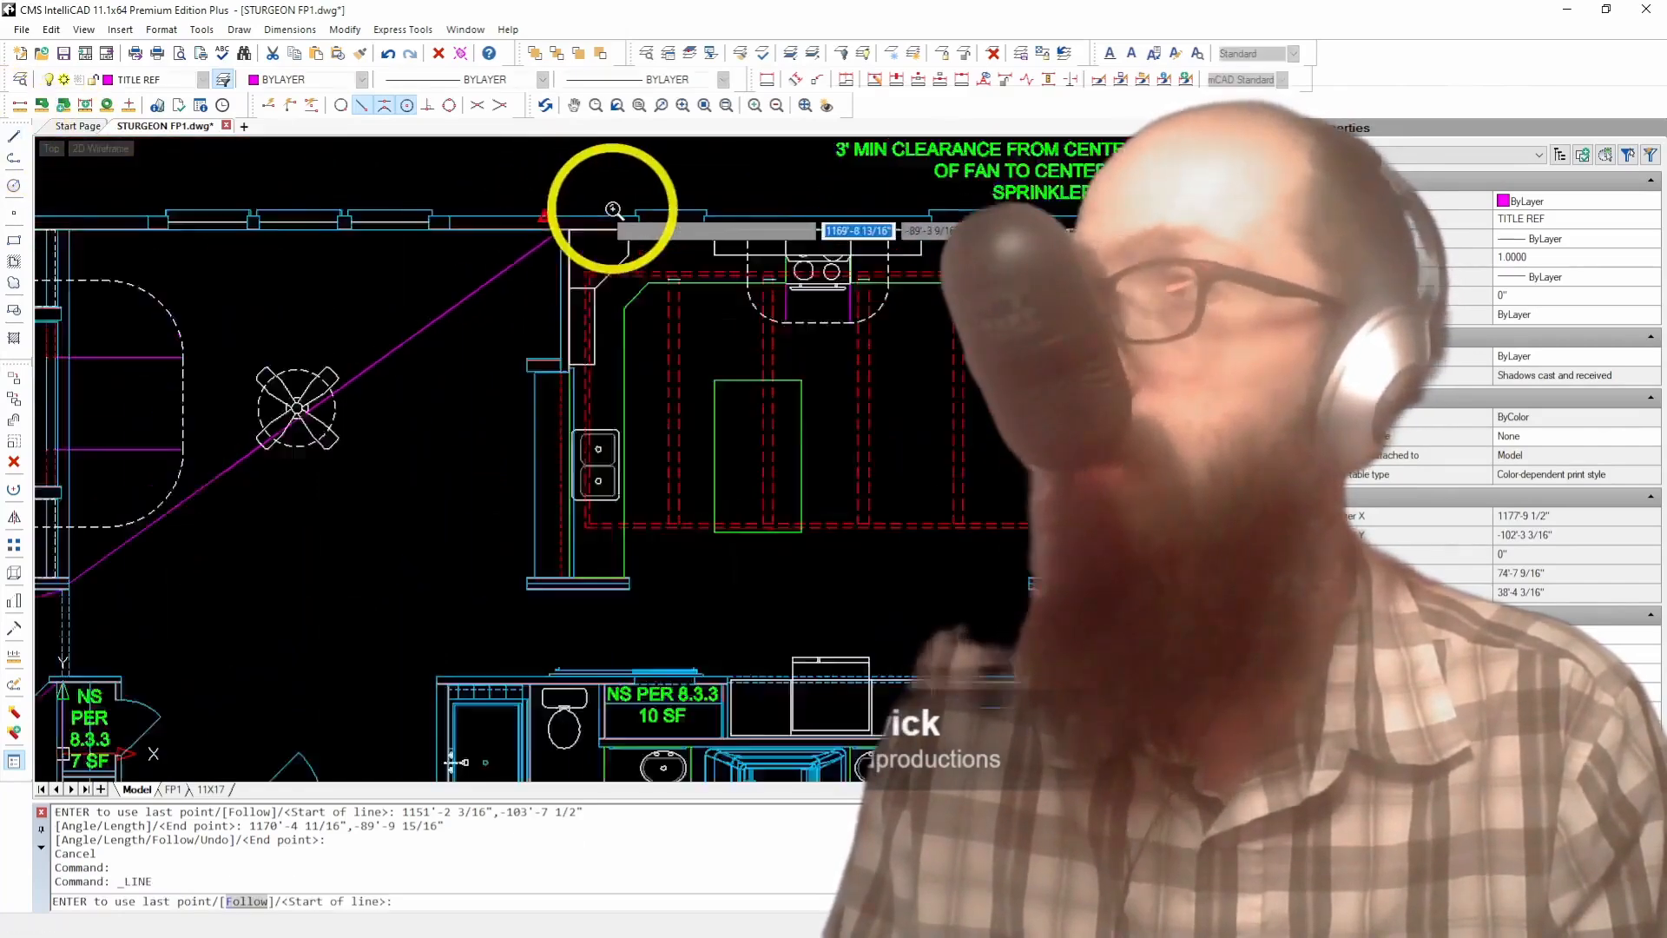
click(451, 276)
scroll(428, 267, down, 4)
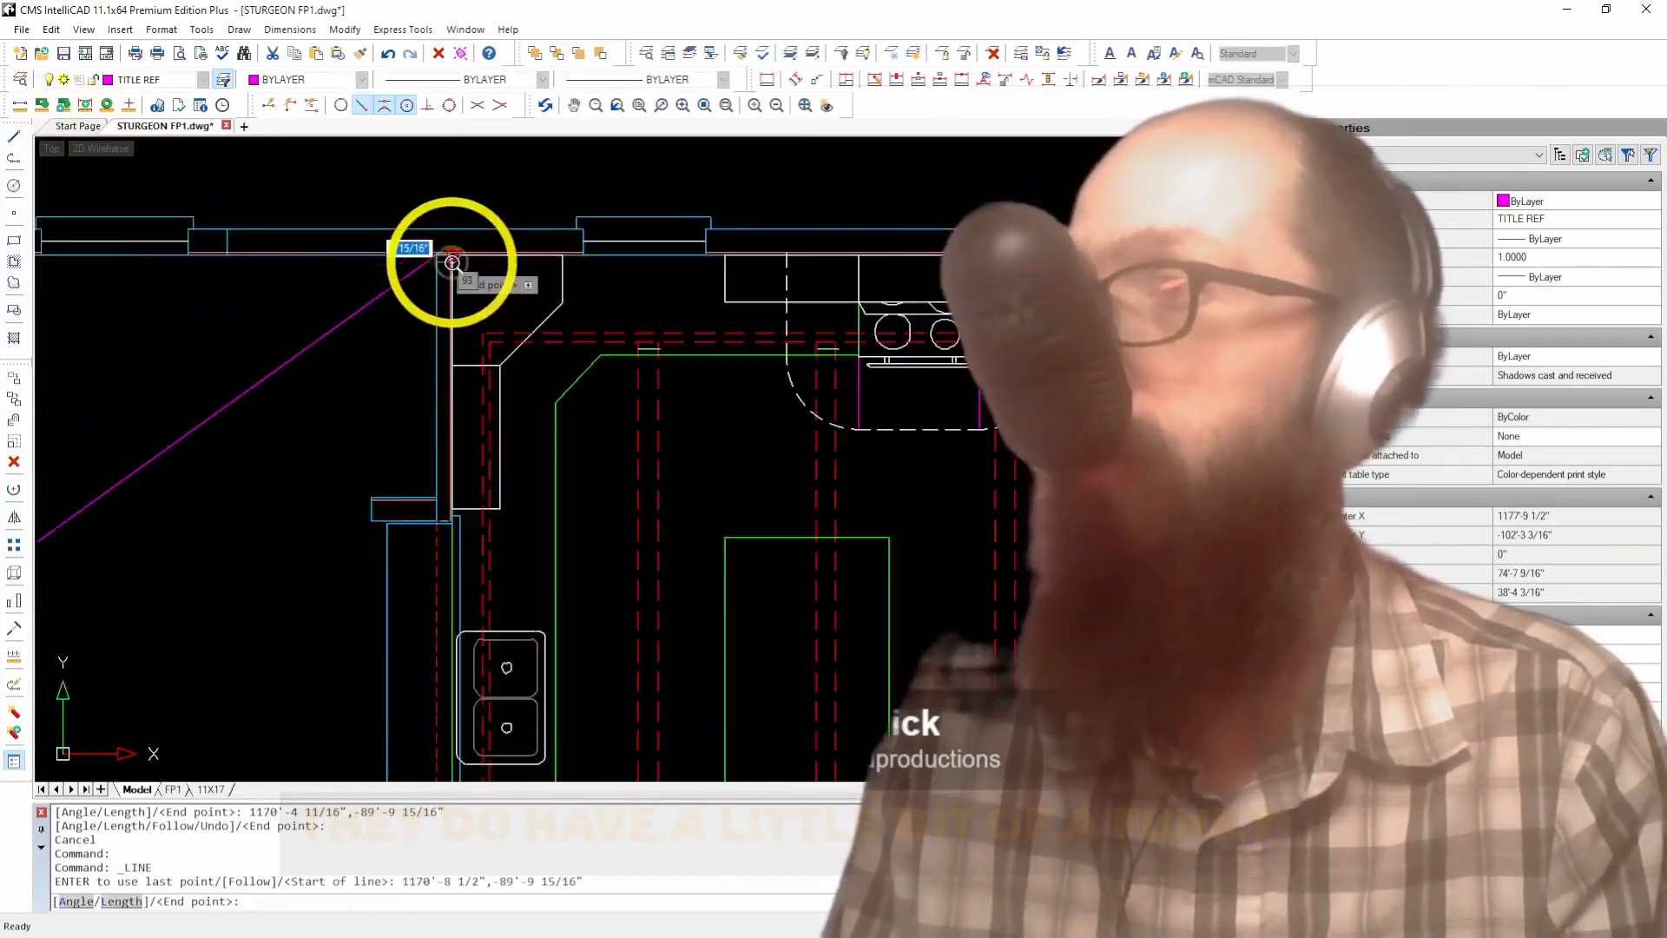
scroll(975, 584, up, 5)
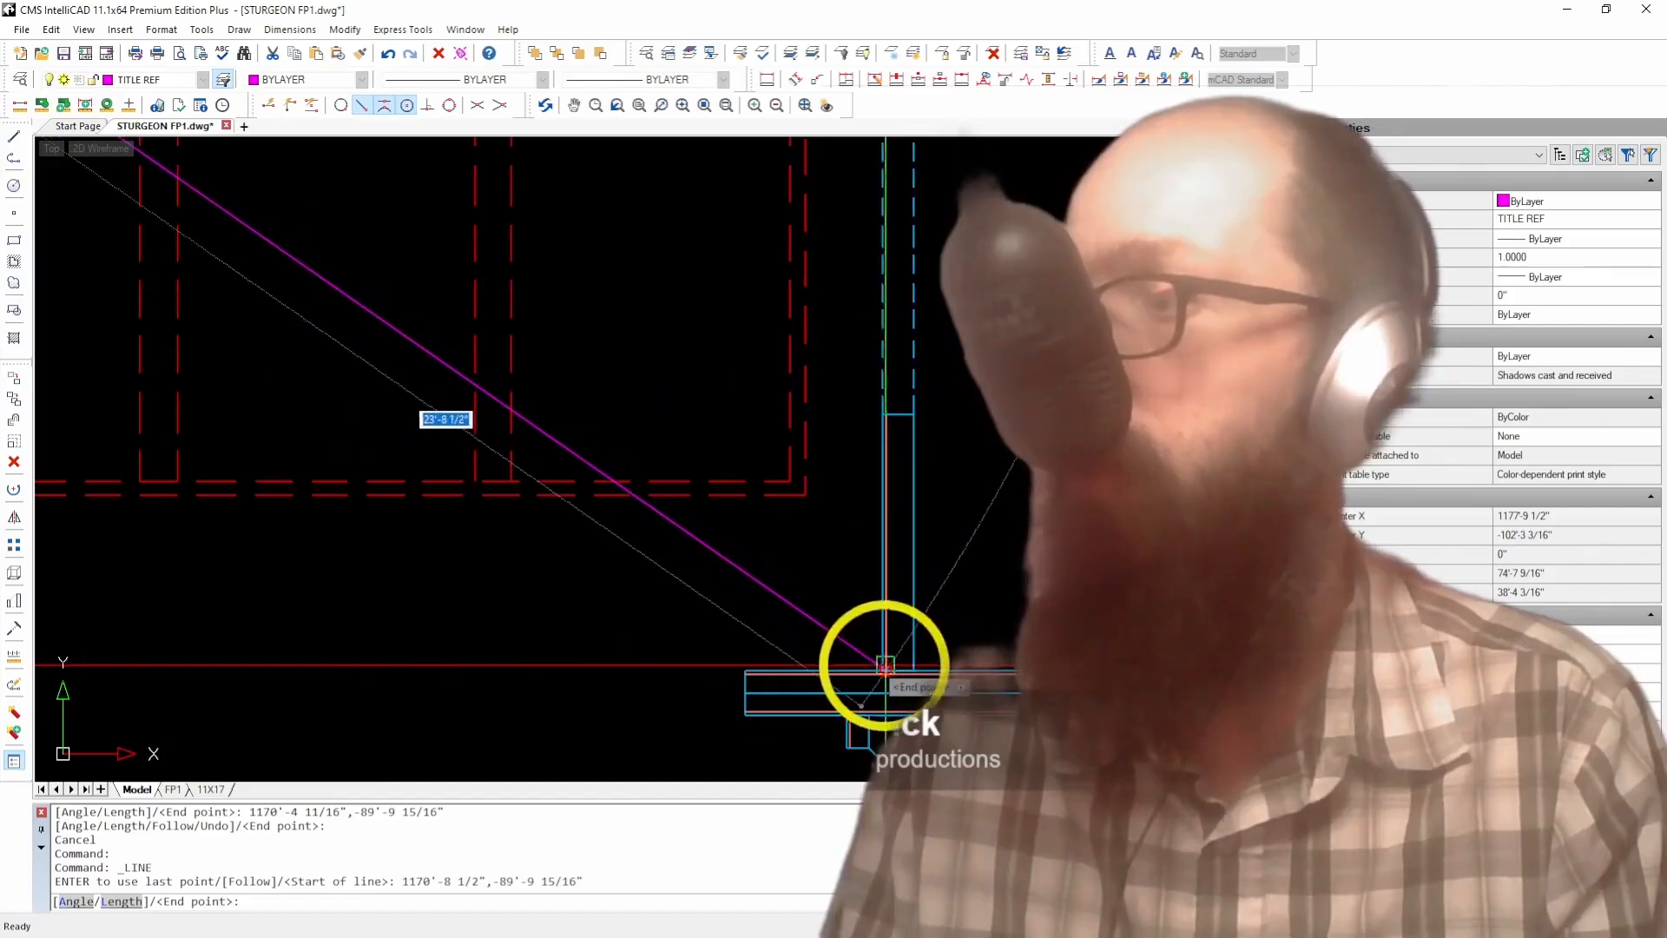
click(881, 665)
key(Return)
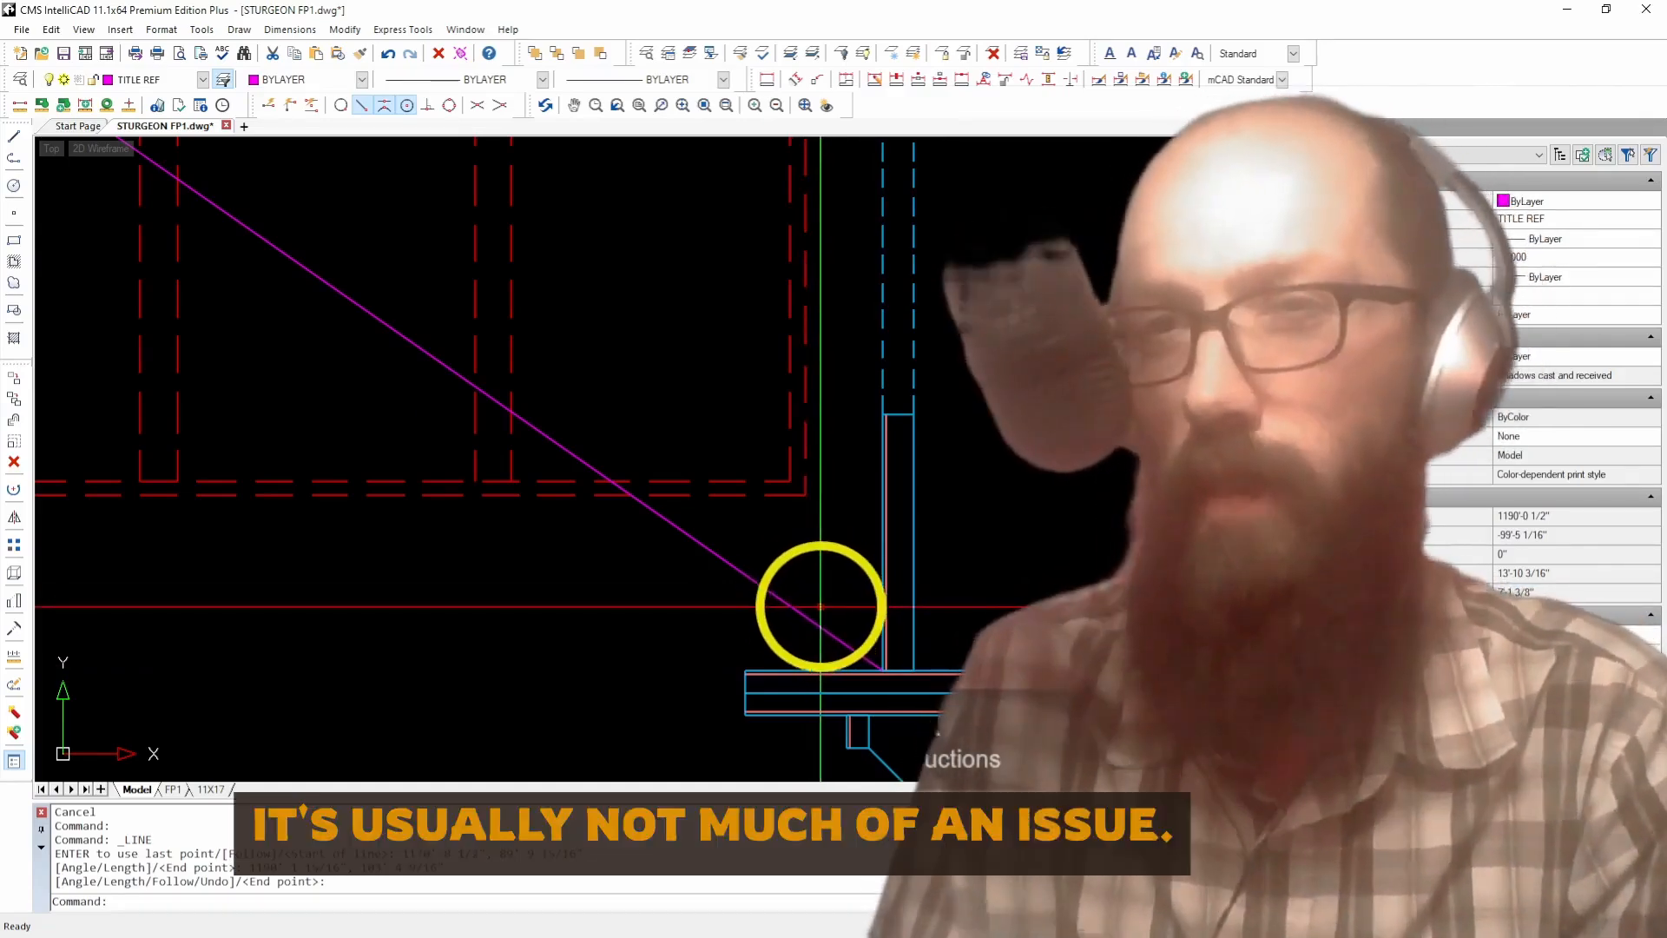
Step: Draw a diagonal construction line across the upper-right fan room, from its upper-left corner beside the kitchen to its lower-right corner
scroll(856, 638, down, 5)
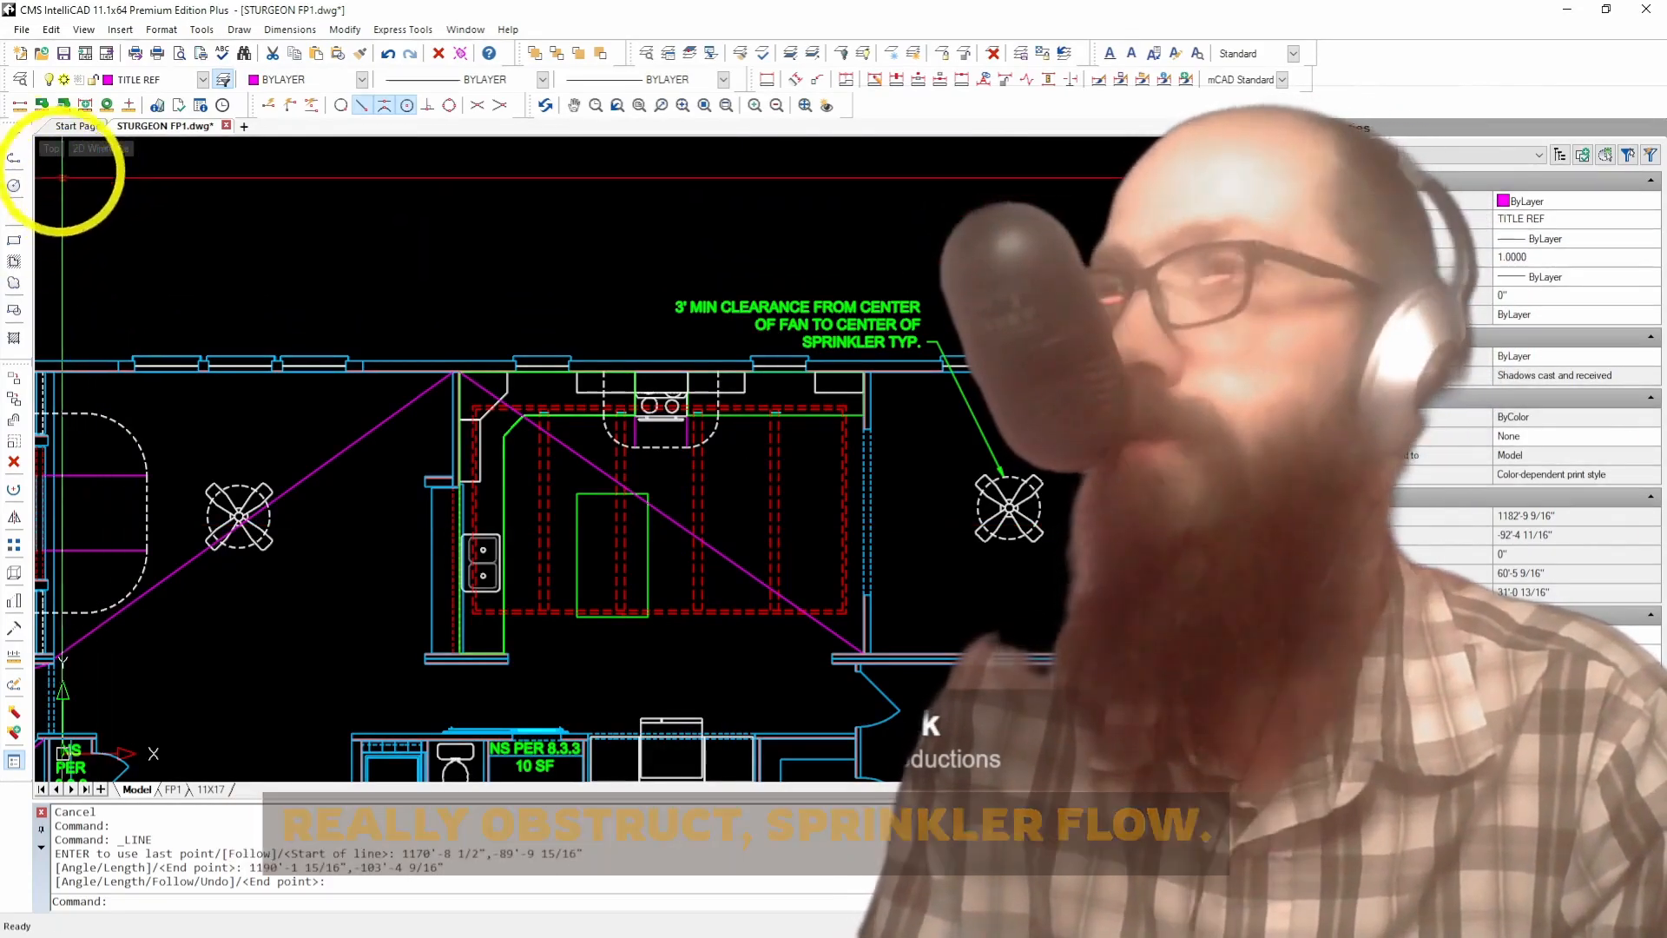
click(14, 135)
scroll(782, 347, up, 5)
click(675, 369)
scroll(660, 382, down, 5)
scroll(848, 634, up, 6)
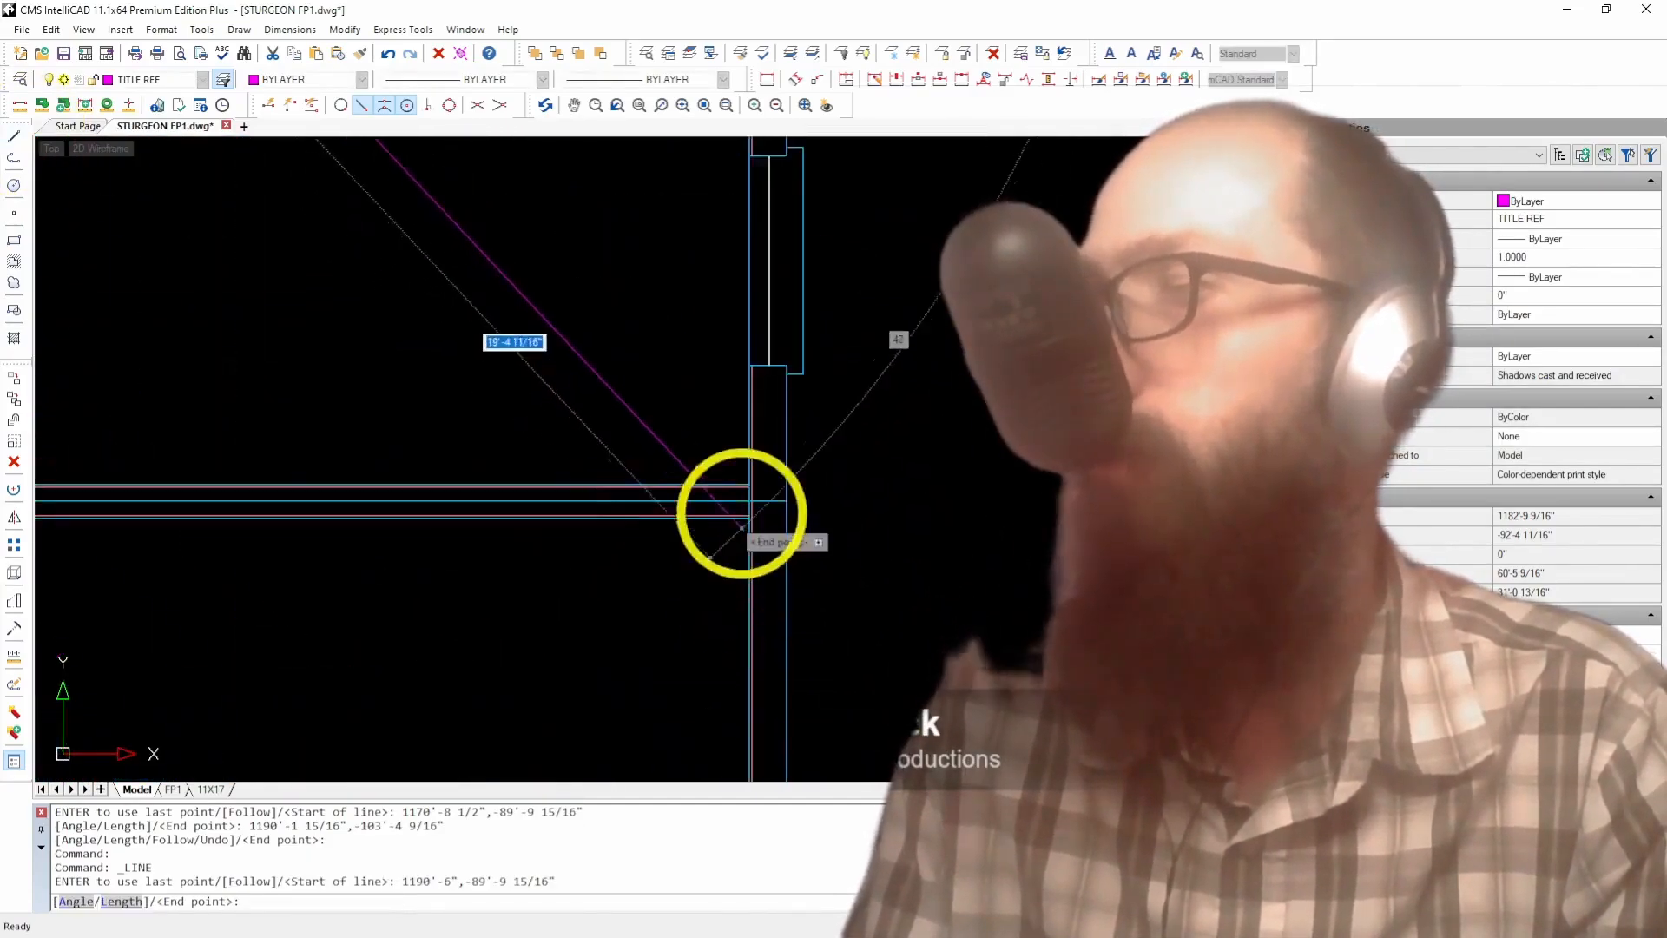
click(736, 480)
key(Return)
Step: Draw a diagonal construction line across the lower-right bedroom, from its upper-left corner by the door to its lower-right exterior corner
scroll(964, 405, down, 5)
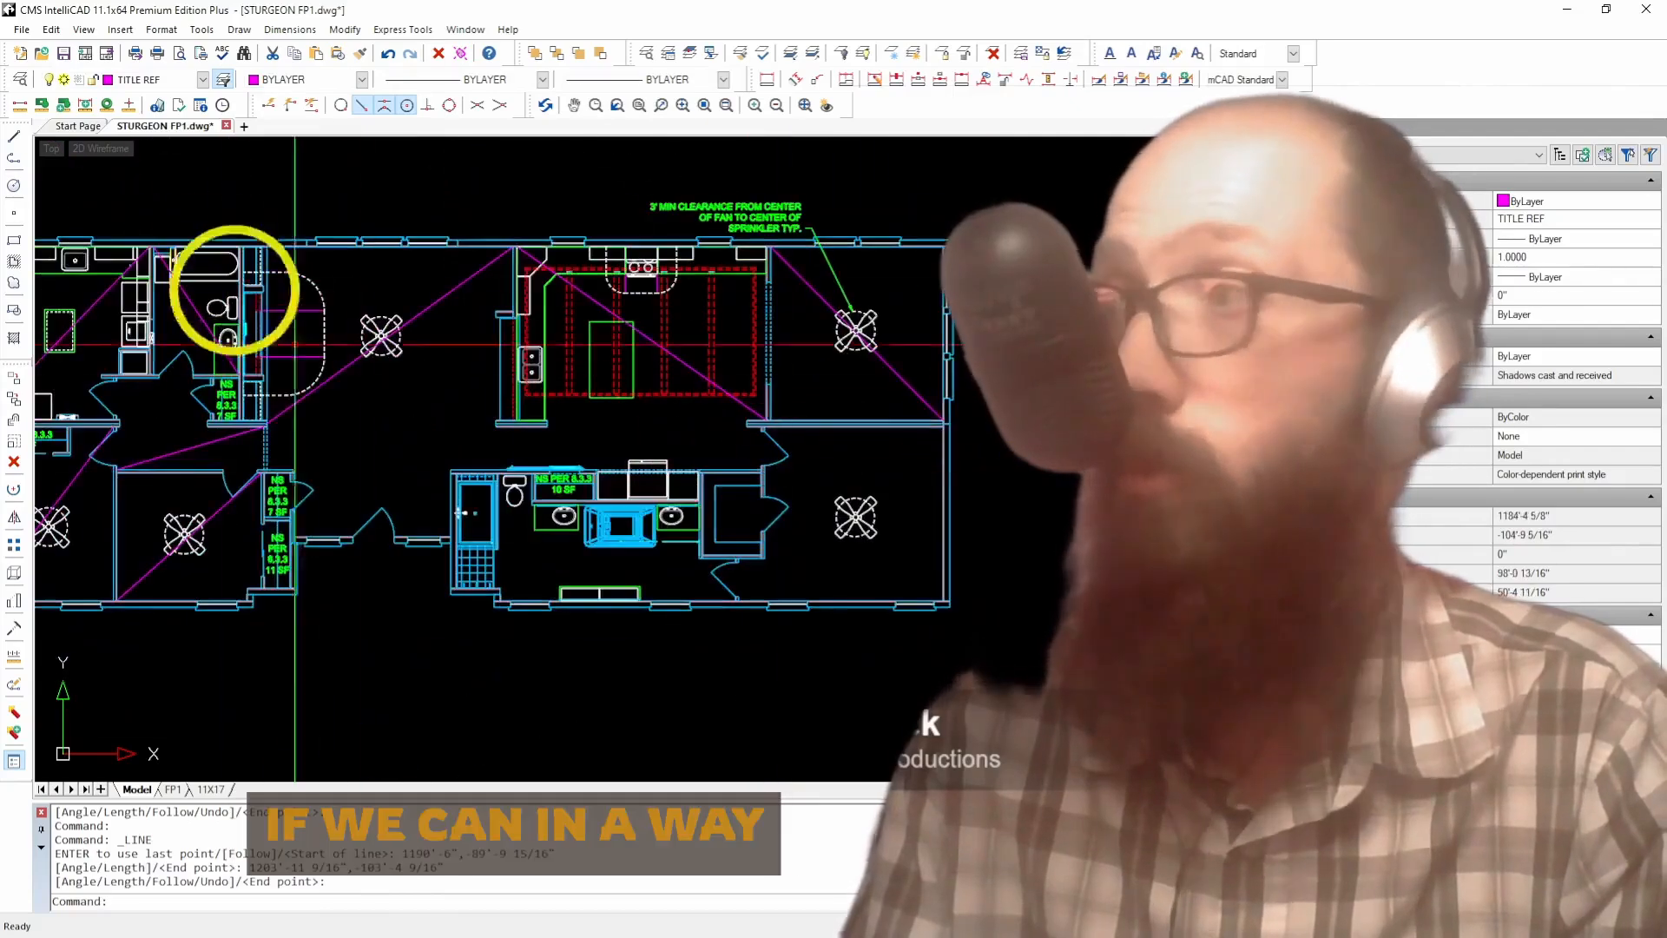
click(15, 137)
scroll(757, 447, up, 6)
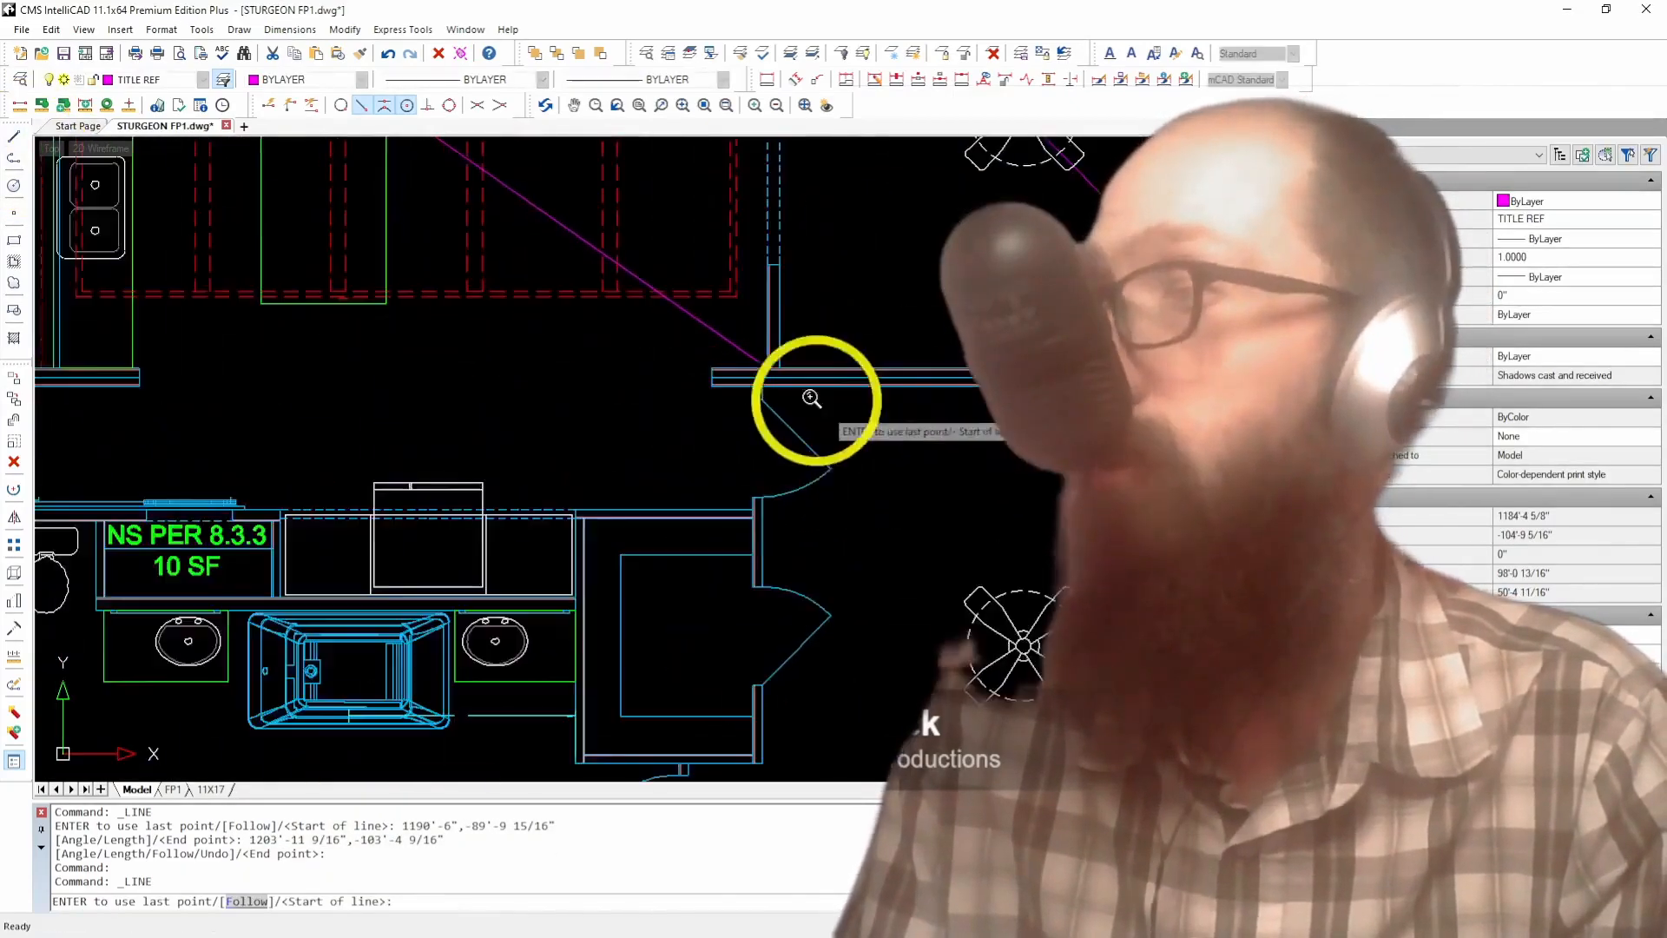
click(707, 371)
scroll(596, 298, down, 3)
scroll(776, 538, up, 4)
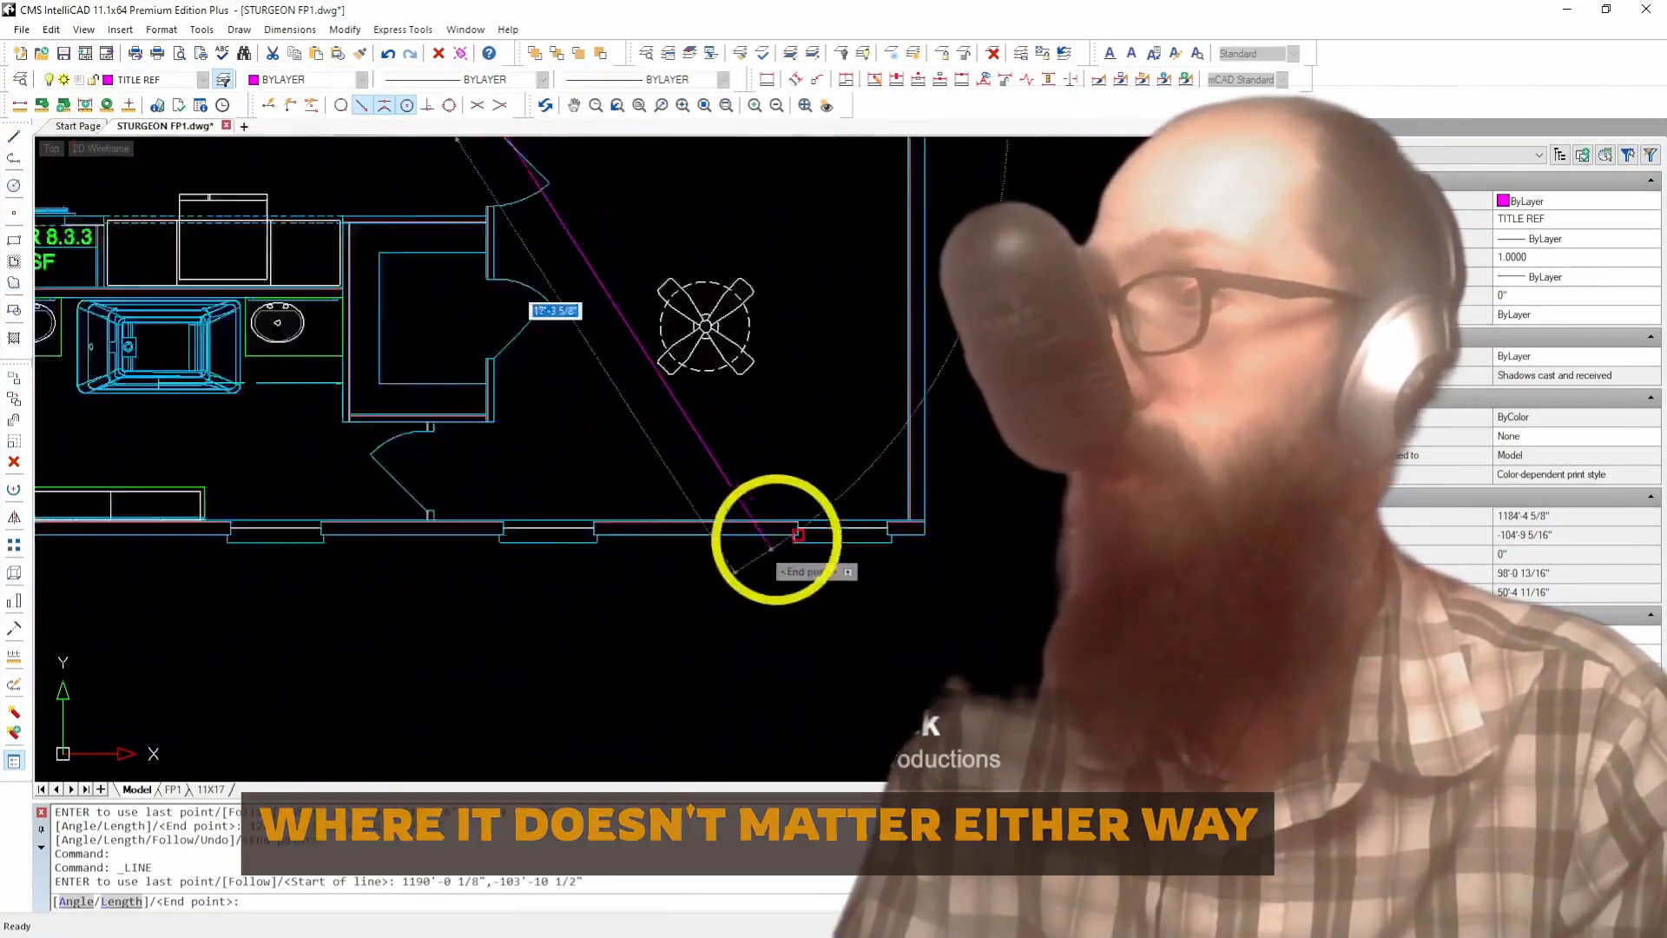
scroll(868, 512, up, 2)
click(1007, 517)
scroll(980, 571, down, 3)
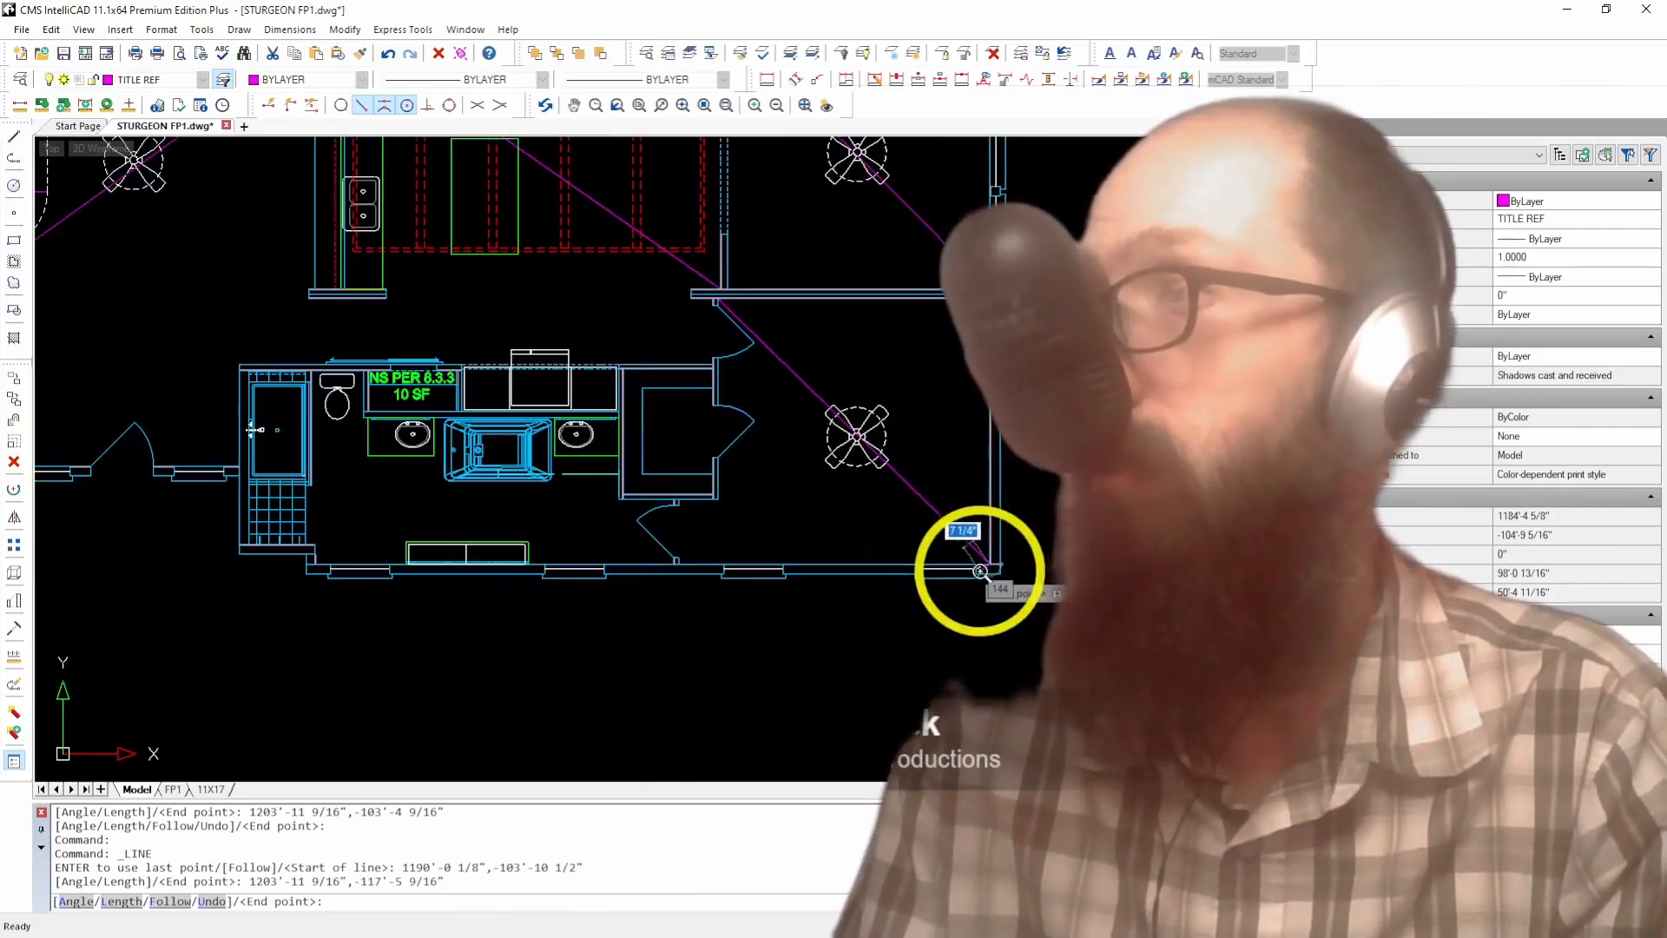
key(Return)
scroll(620, 432, down, 2)
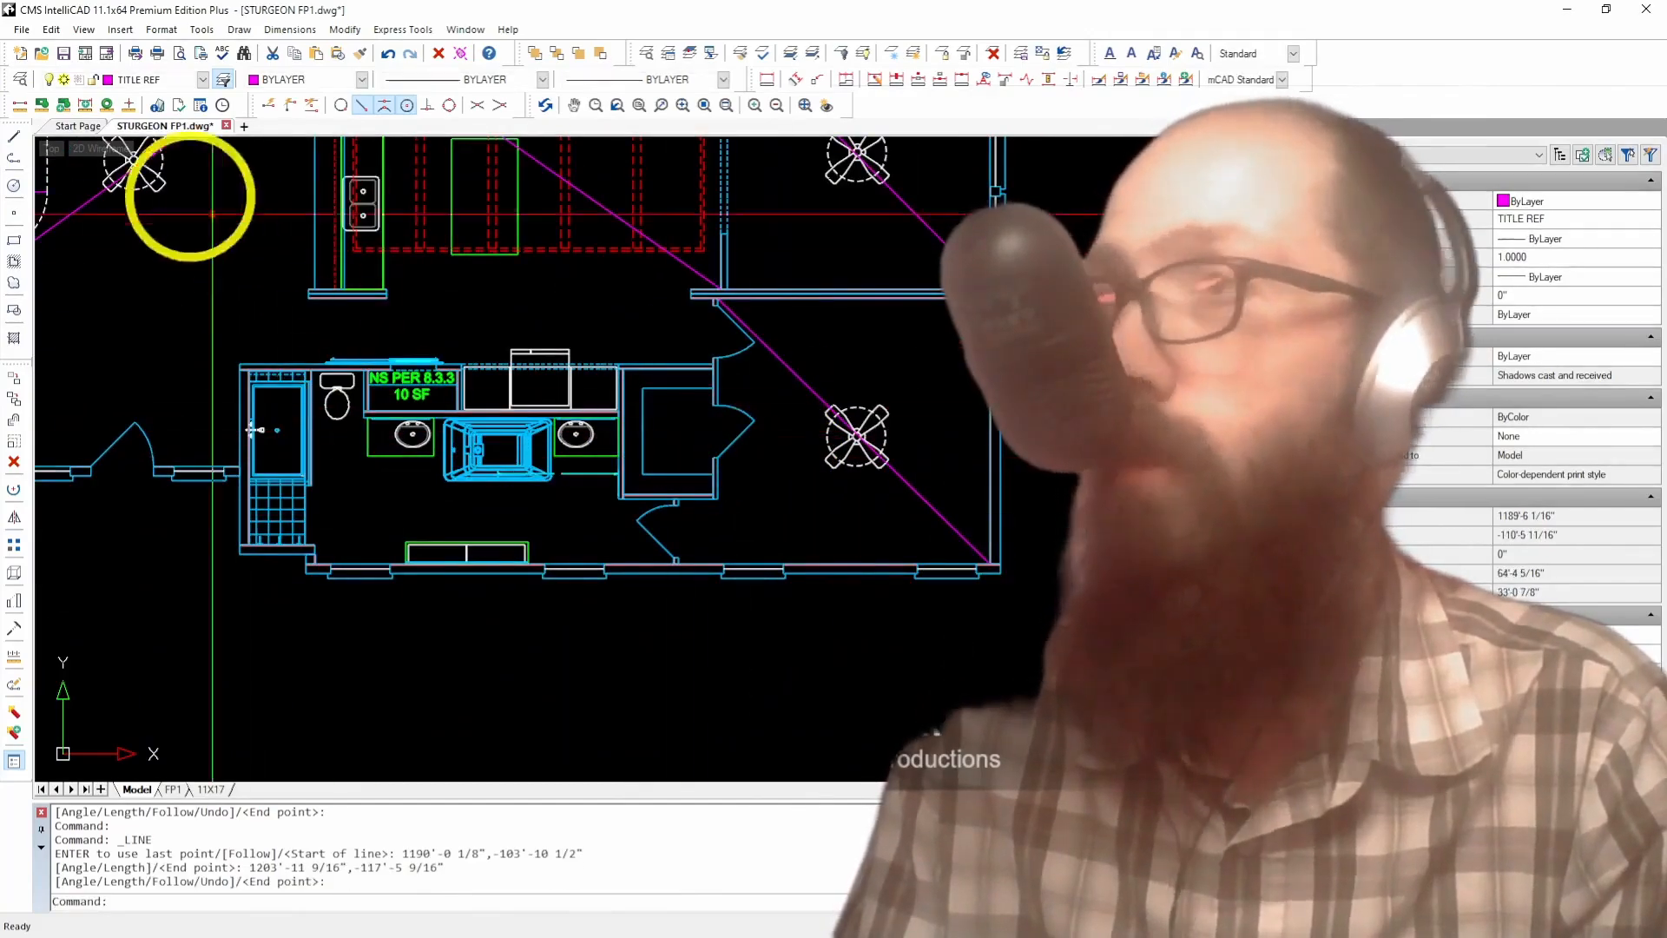
click(14, 137)
scroll(369, 451, up, 3)
scroll(912, 417, down, 2)
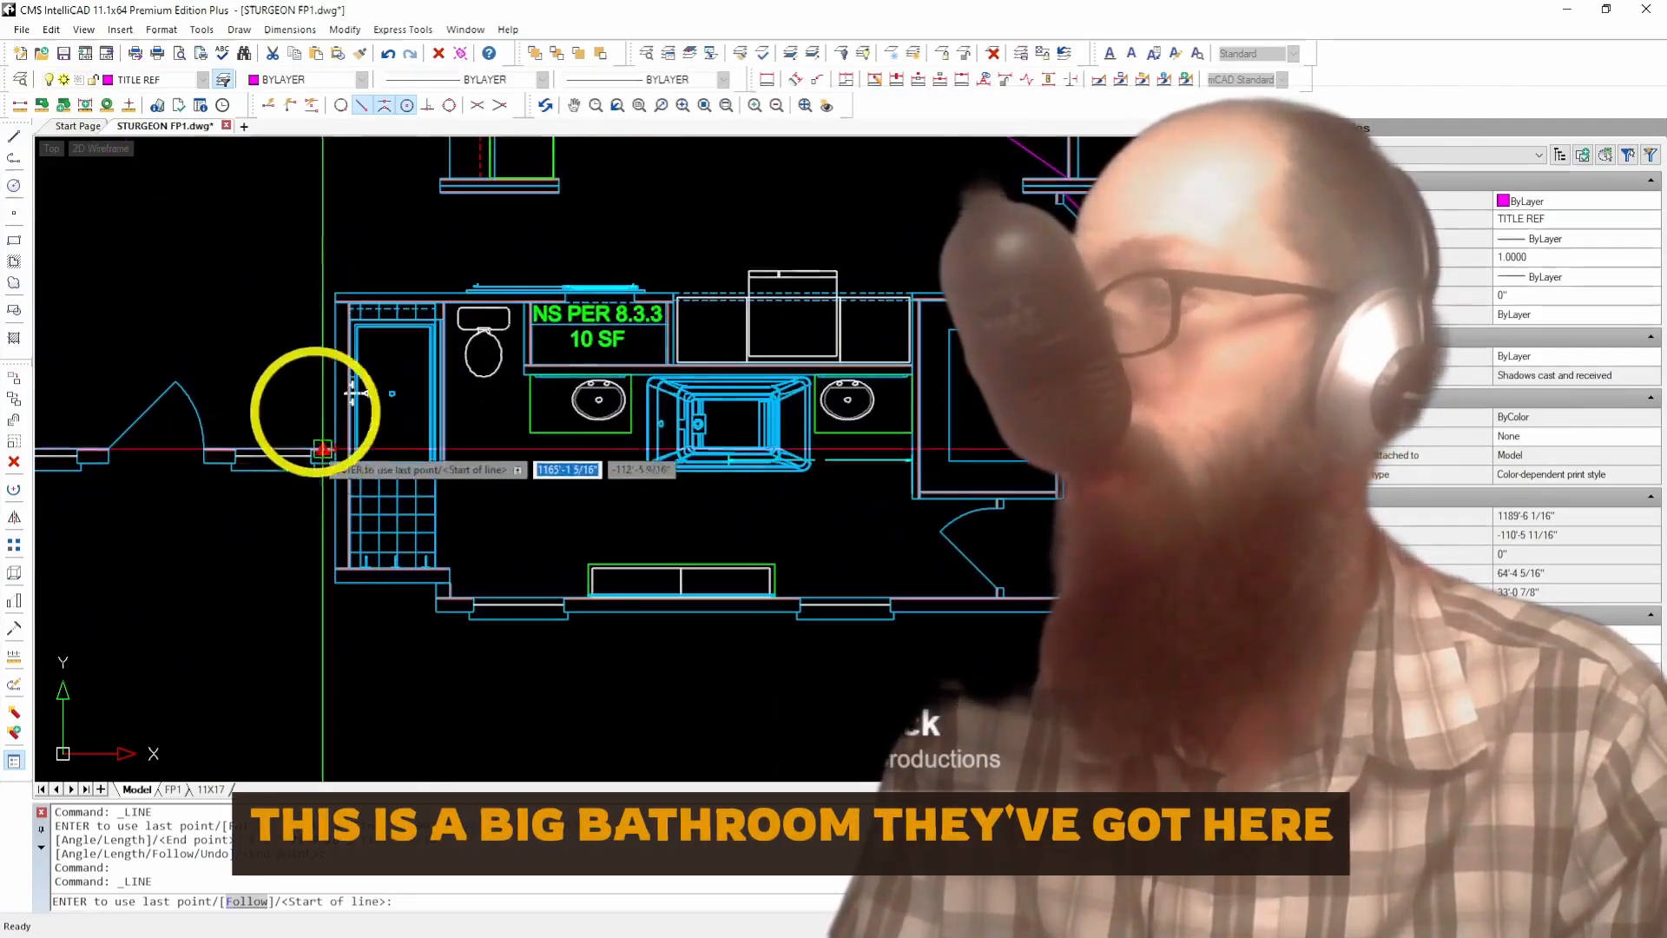
scroll(316, 409, up, 5)
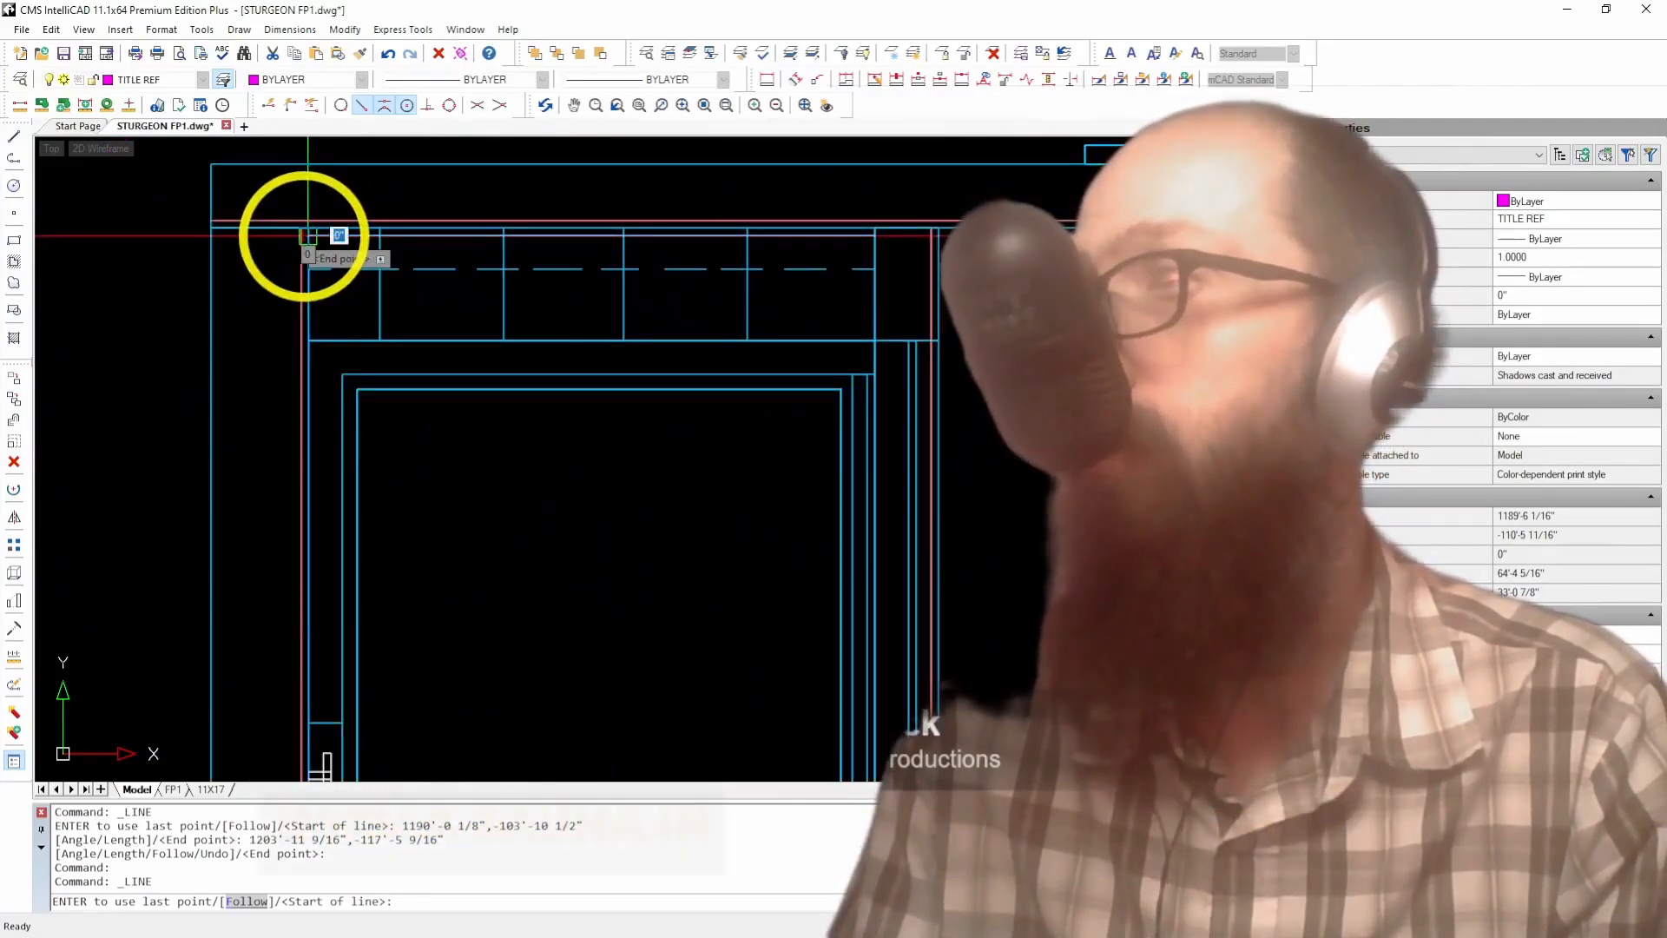
click(298, 232)
key(Escape)
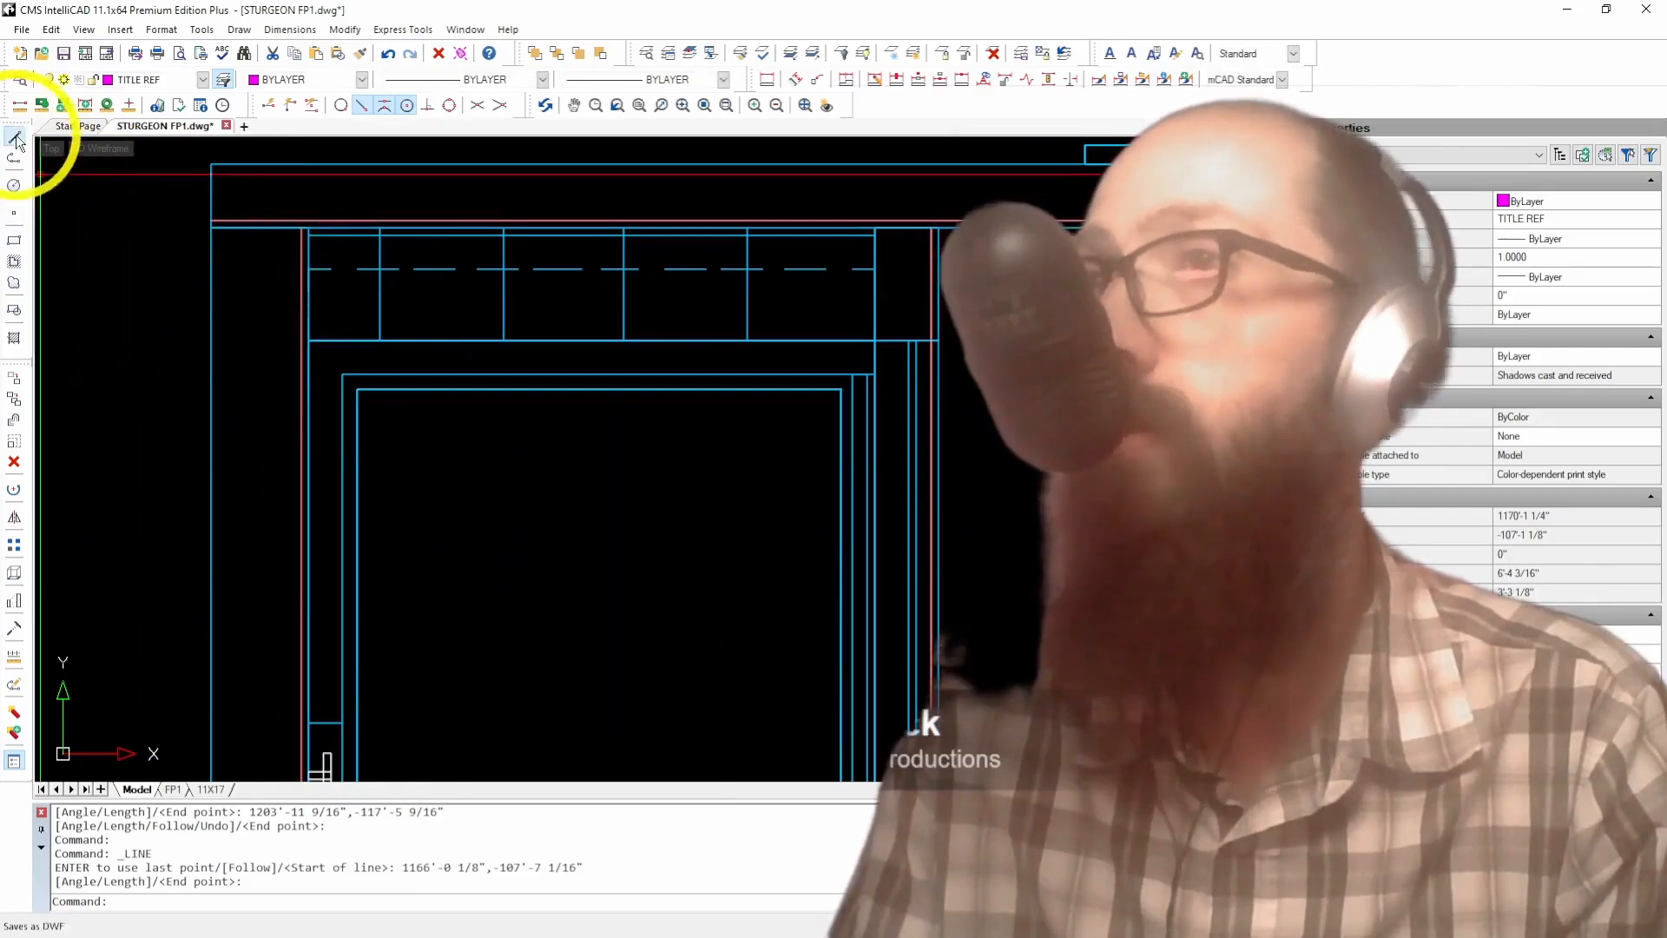
Step: Draw a diagonal construction line across the master bathroom, from the upper-left corner behind the shower to the lower-right corner at the door
click(14, 137)
scroll(301, 225, up, 2)
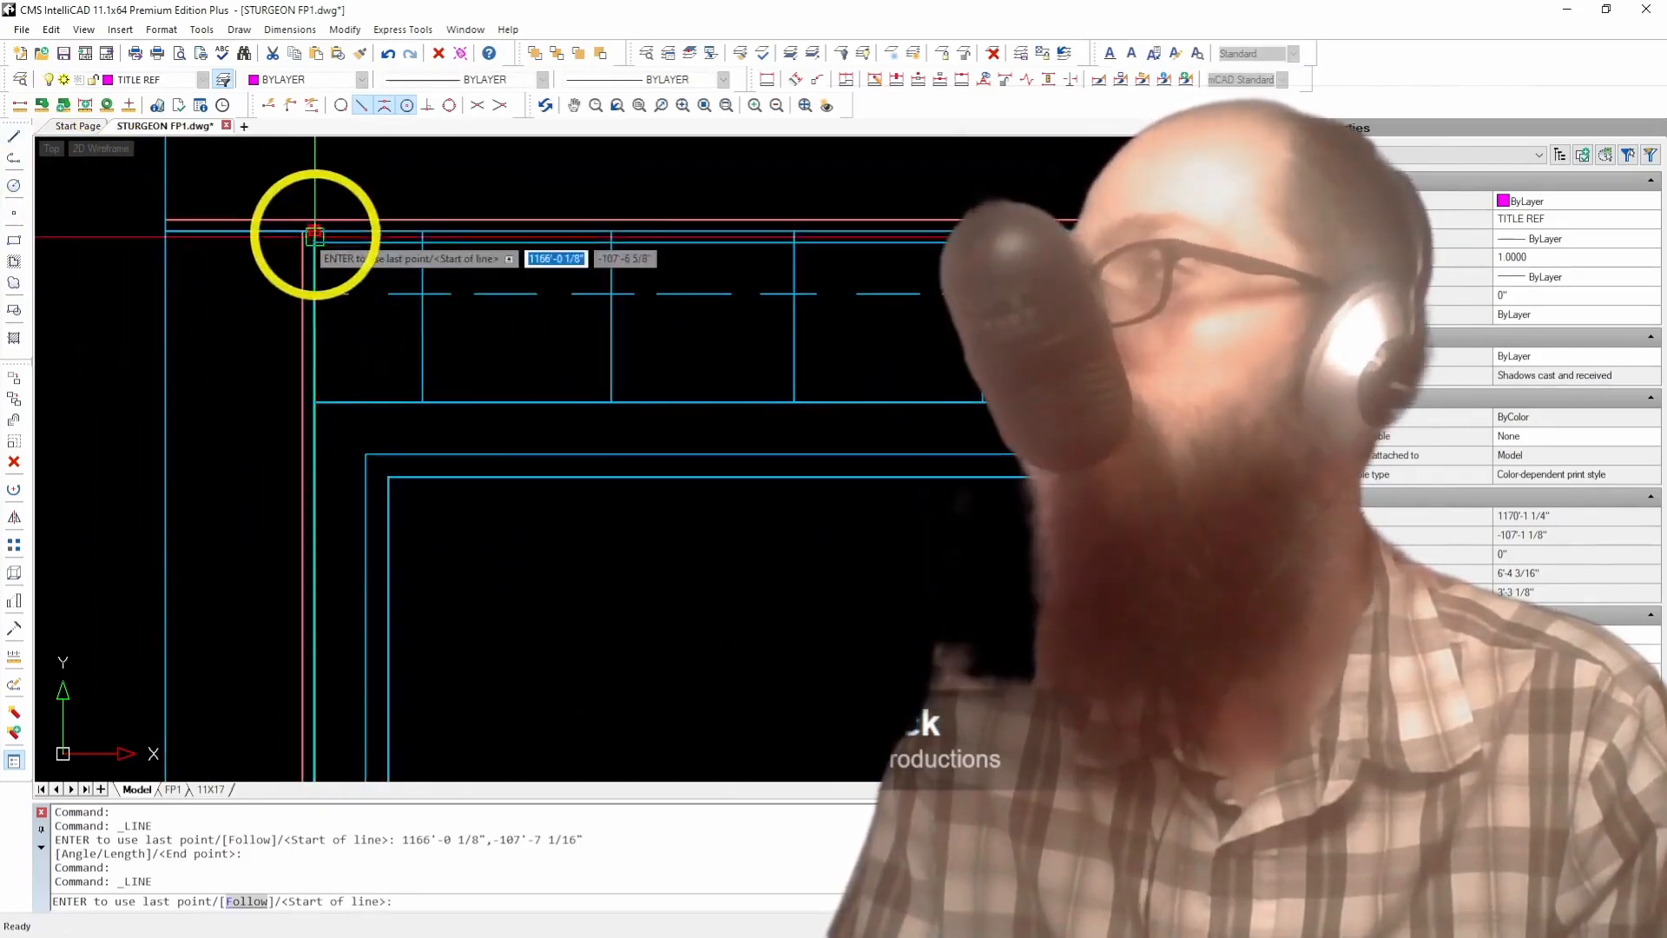
click(313, 227)
scroll(296, 238, down, 4)
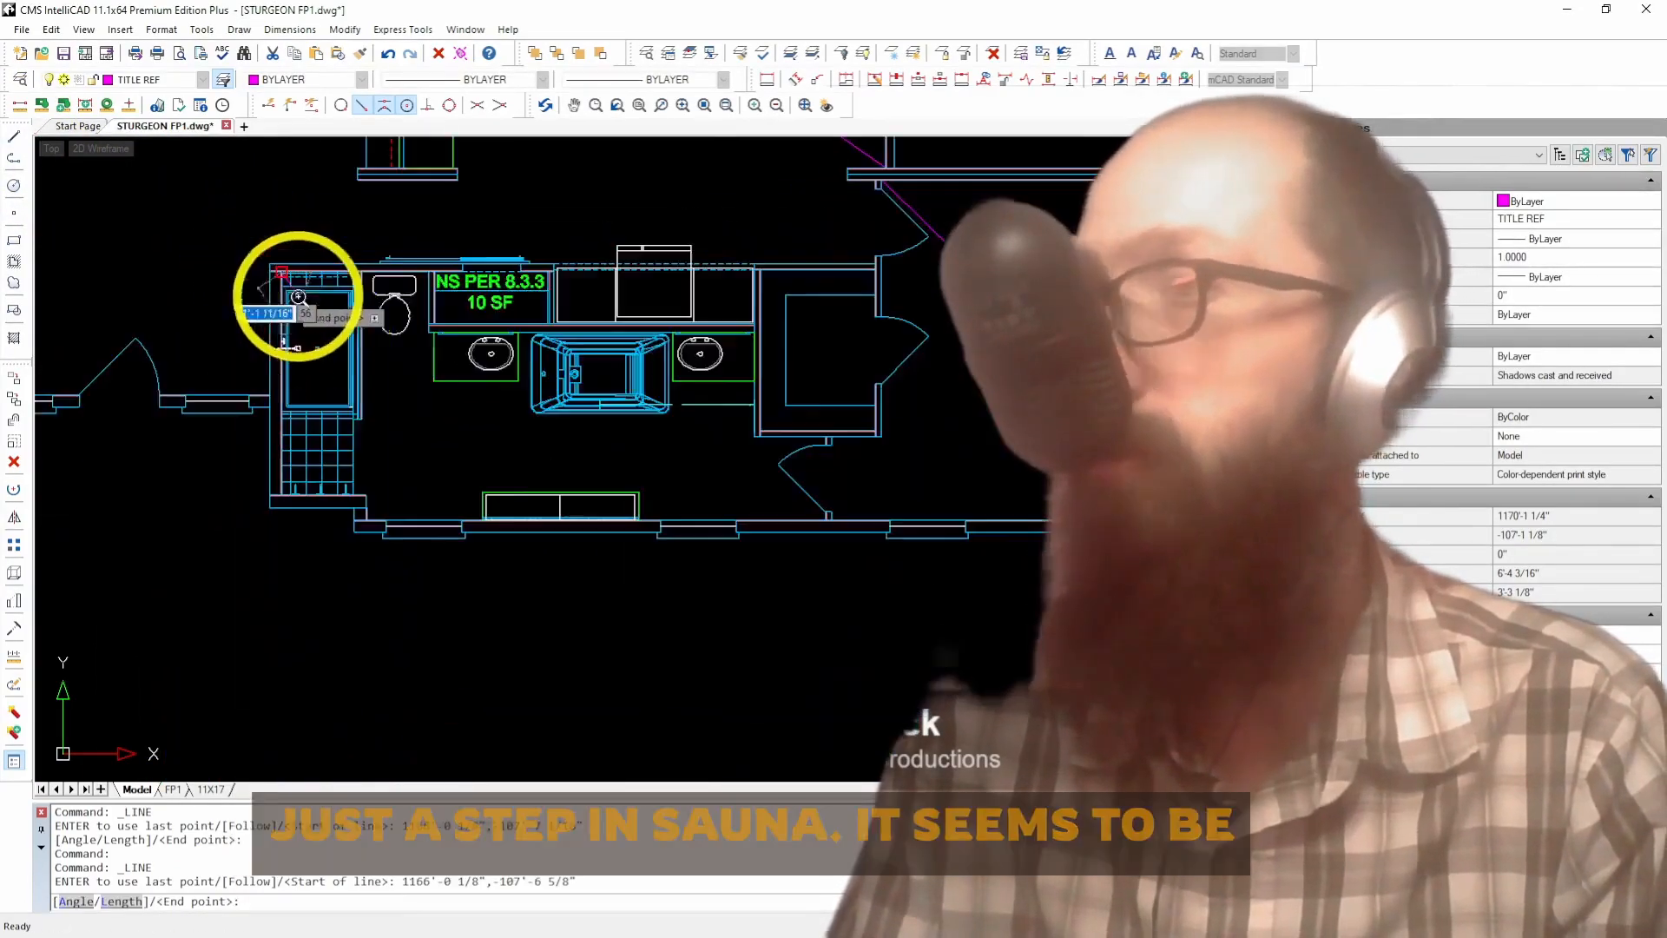
scroll(746, 470, up, 5)
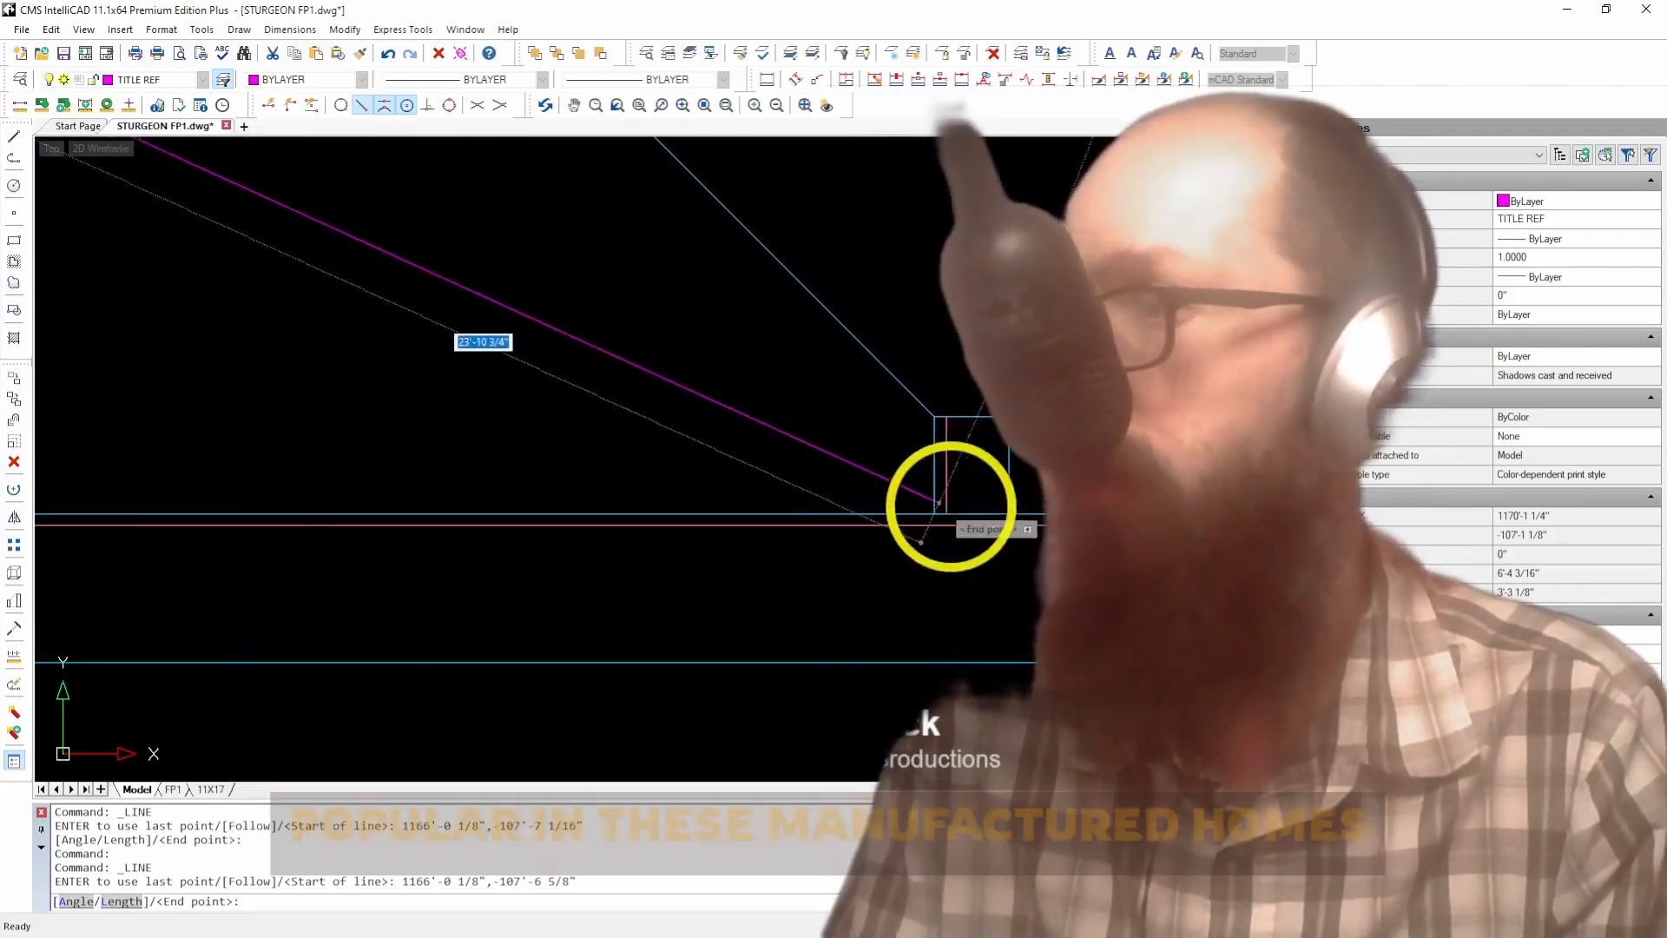
click(950, 513)
scroll(933, 534, down, 3)
scroll(904, 573, down, 3)
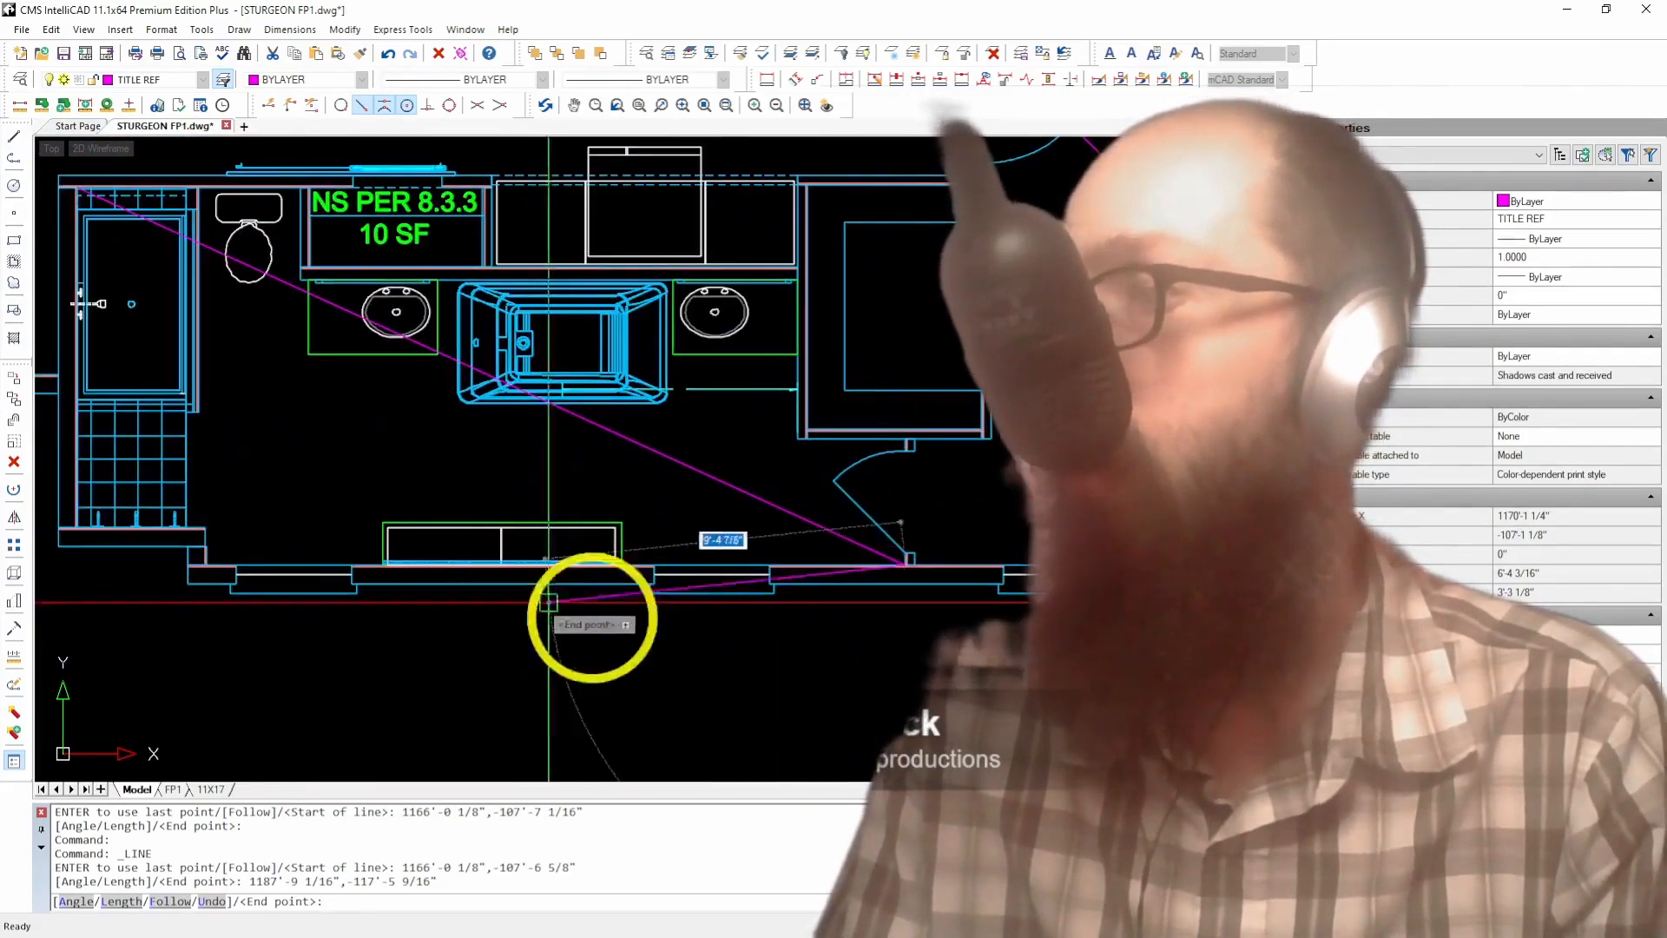
key(Return)
Step: Draw a diagonal construction line across the walk-in closet beside the master bathroom, from its upper-left corner to its lower-right corner
scroll(711, 576, up, 5)
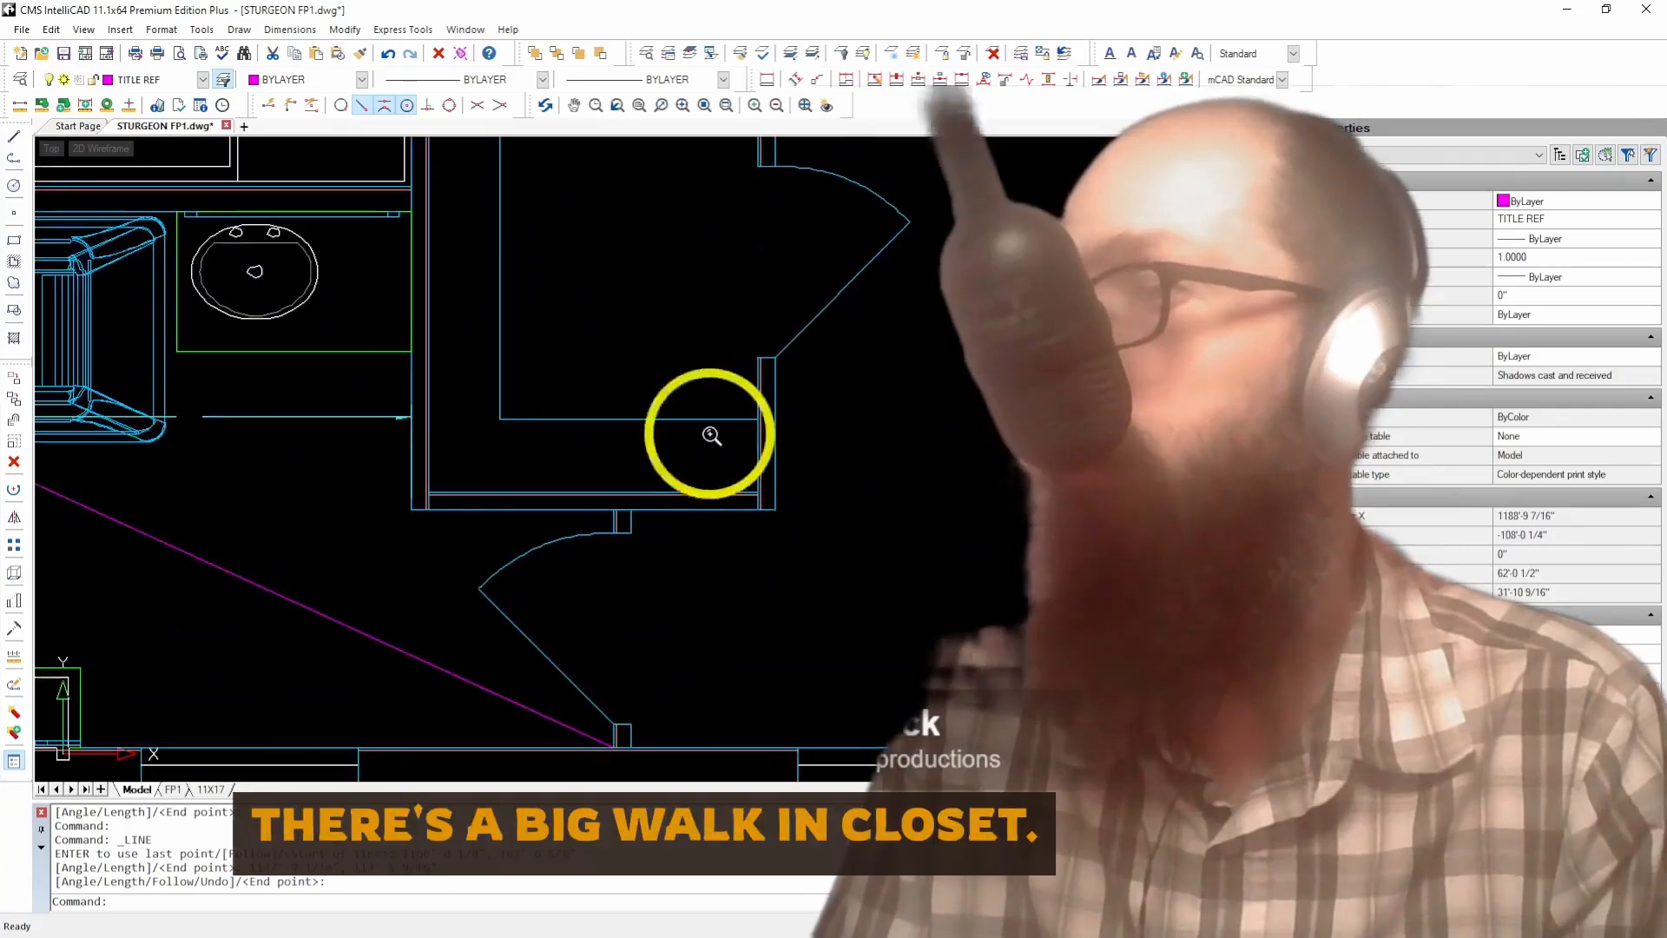
click(14, 137)
scroll(445, 266, up, 4)
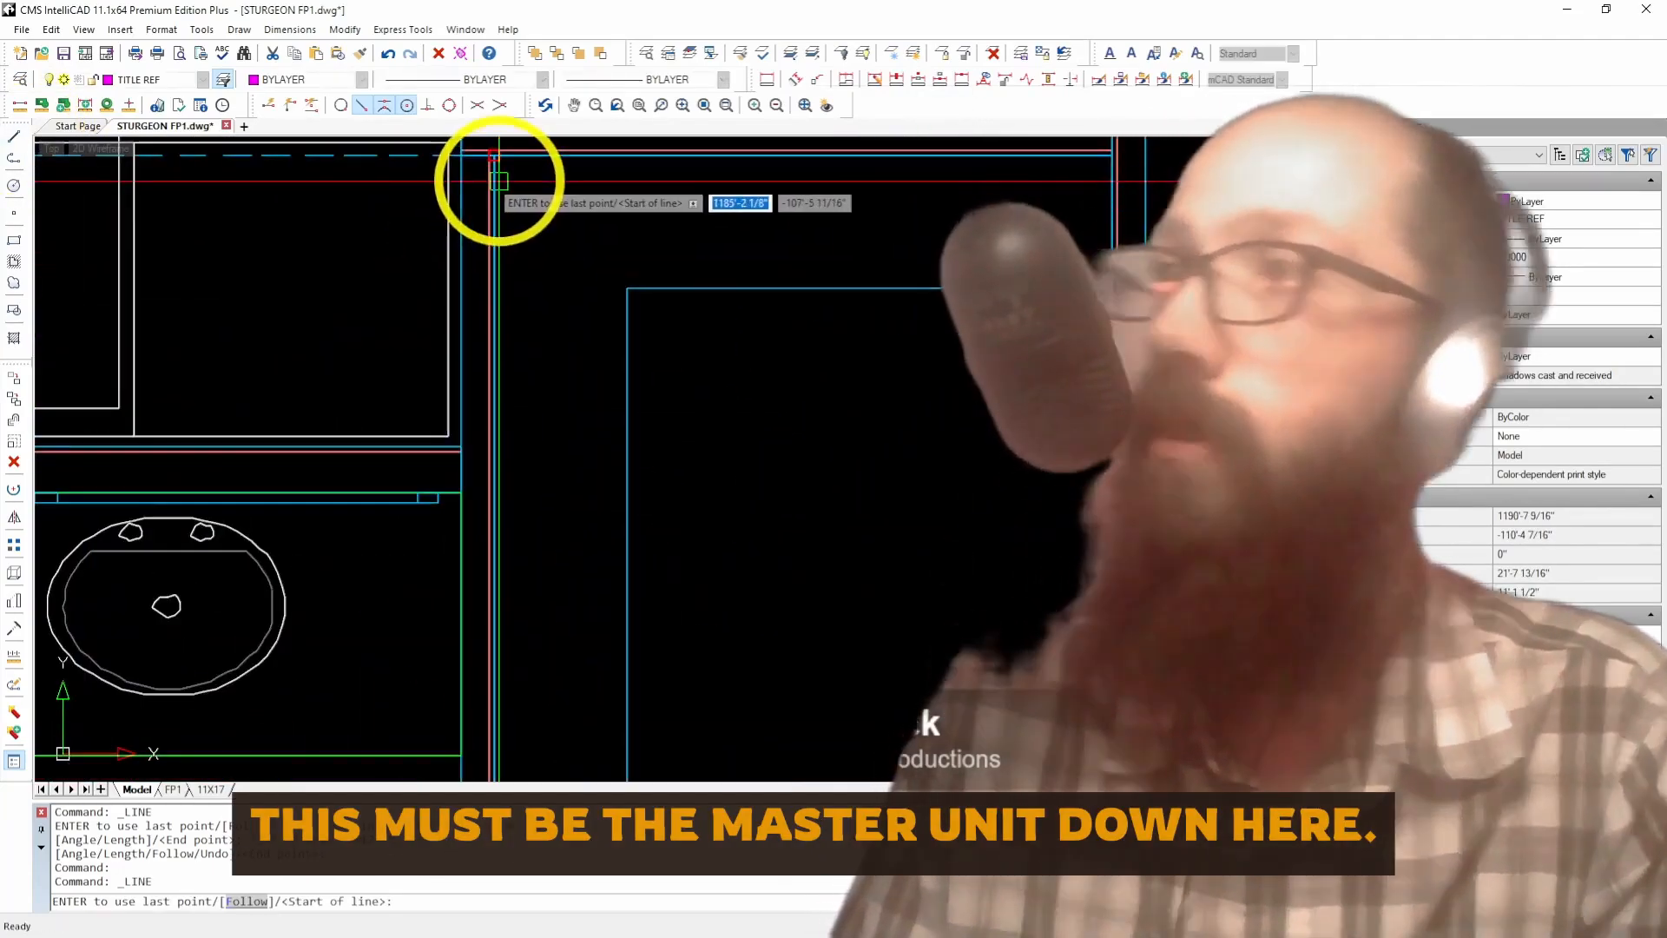
click(499, 169)
scroll(634, 446, down, 4)
scroll(696, 473, up, 5)
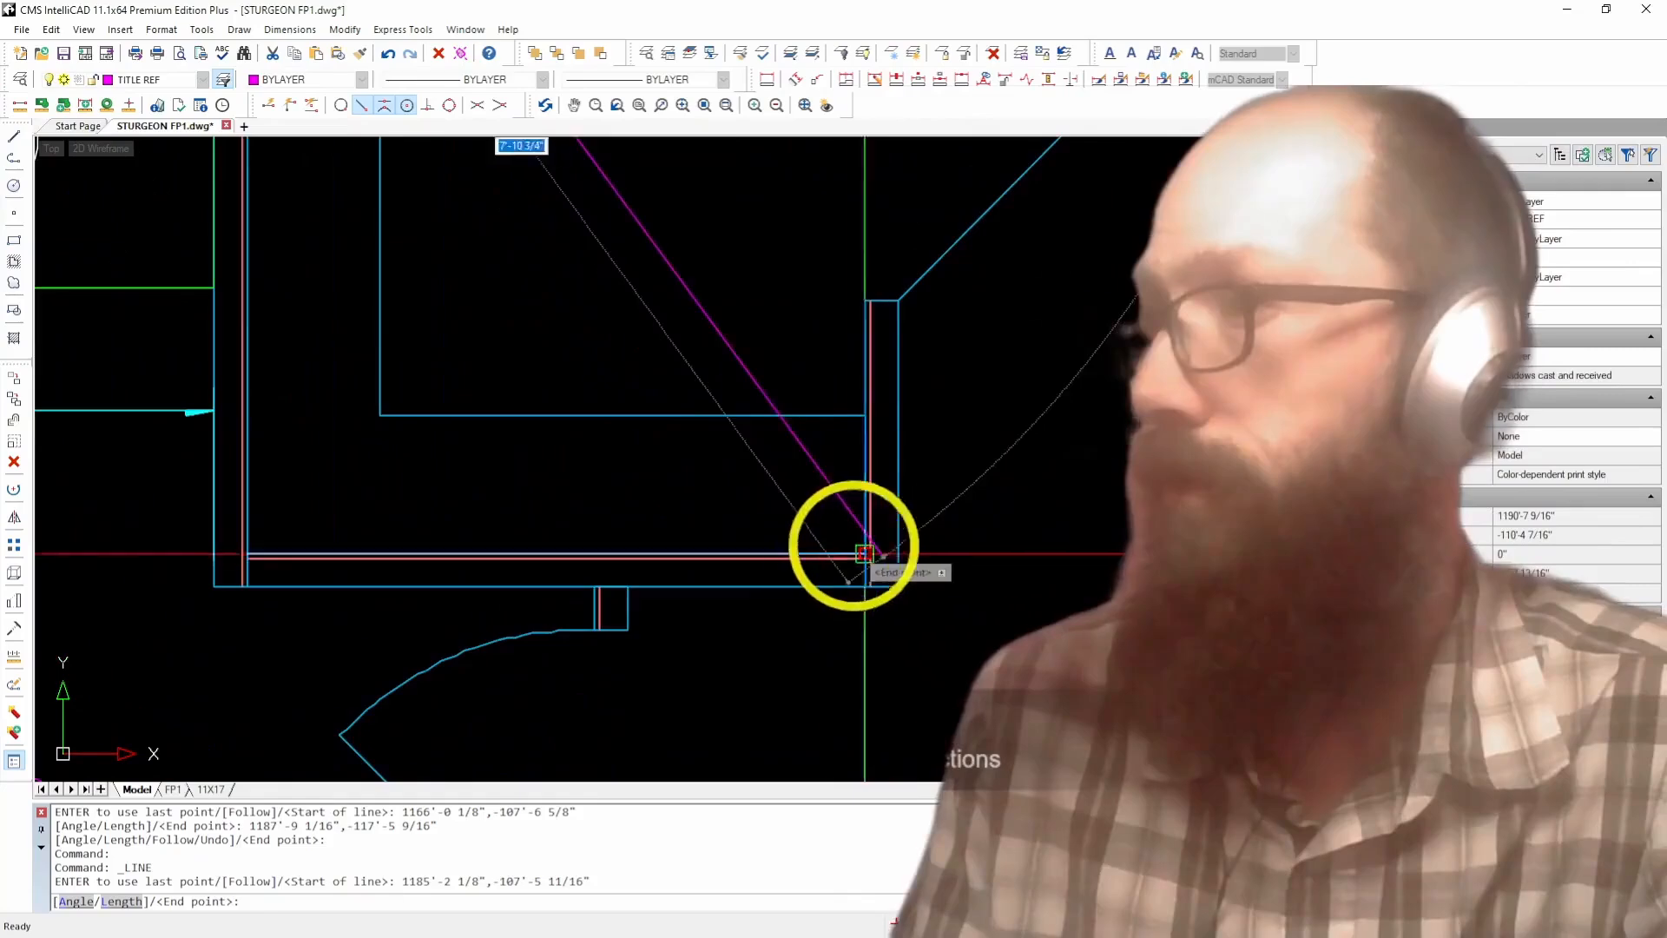
click(834, 545)
scroll(835, 542, down, 5)
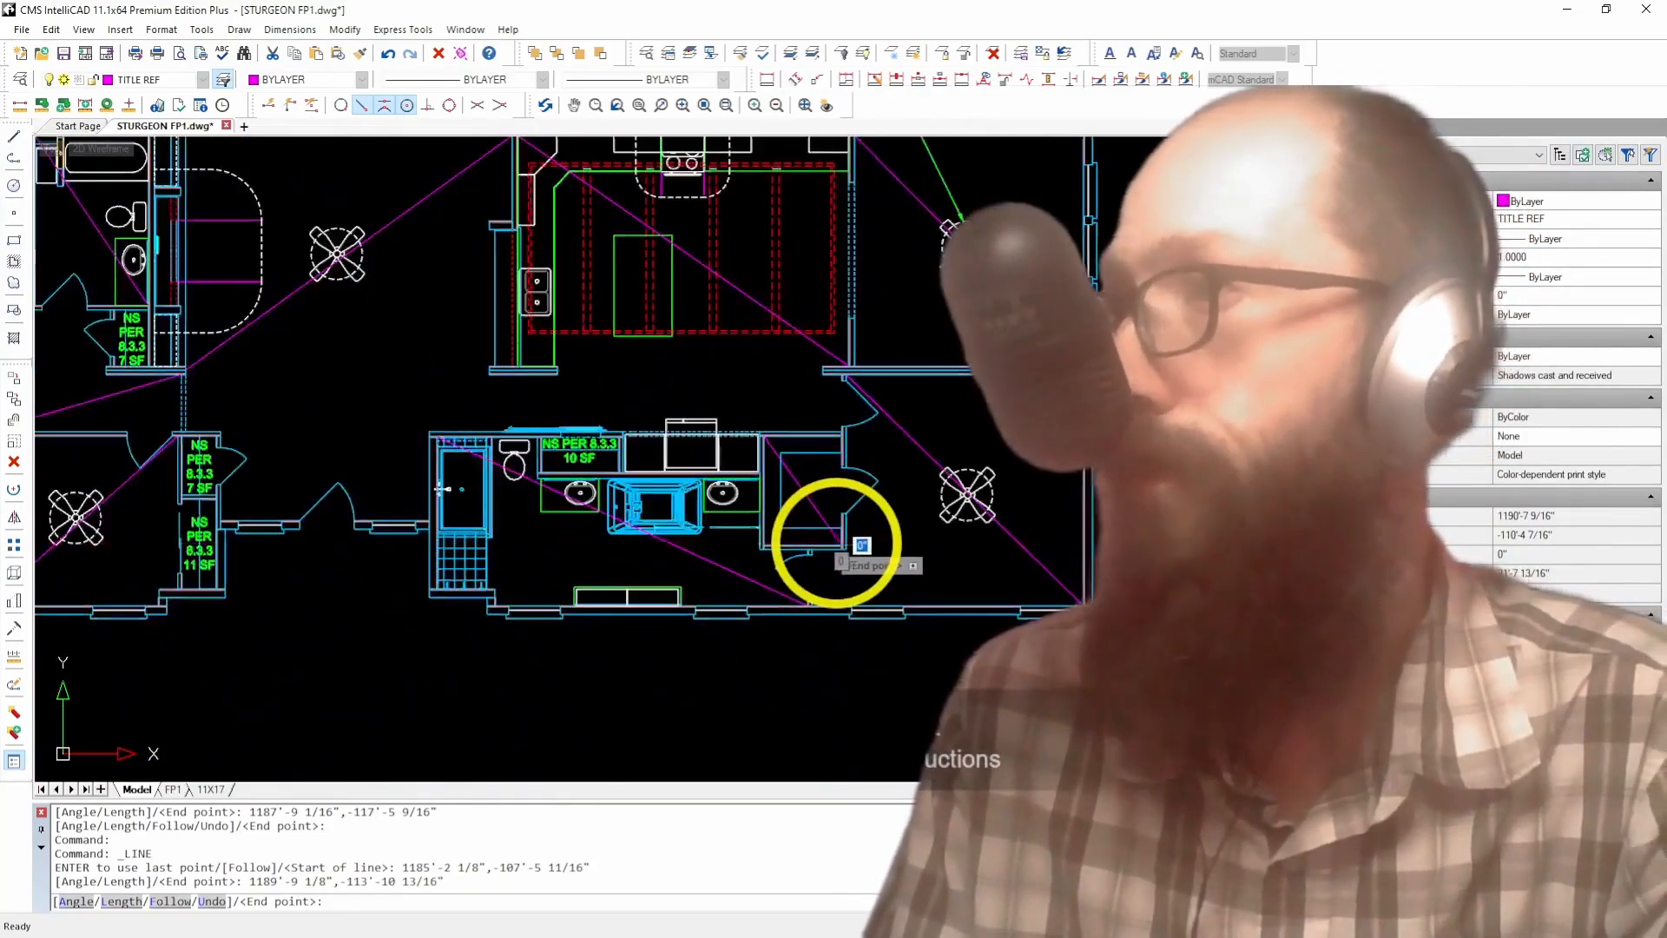
key(Return)
Step: Draw a diagonal construction line across the long hall below the kitchen, from the left kitchen wall end to the walk-in closet's upper-right corner
scroll(685, 467, up, 4)
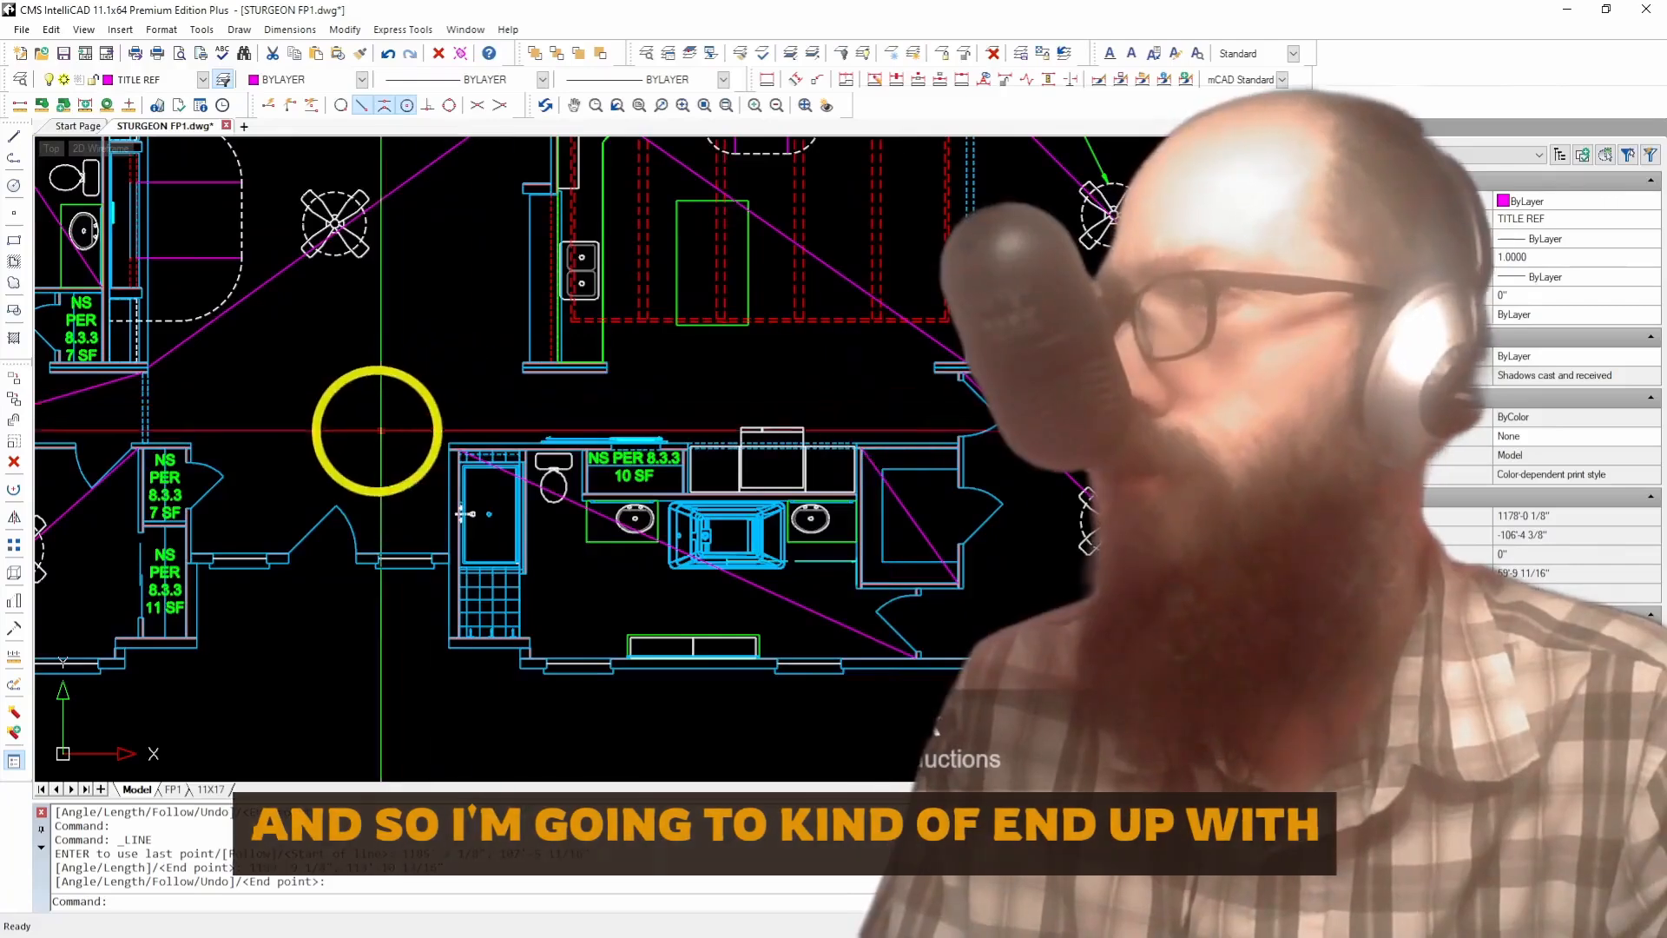
scroll(518, 417, up, 1)
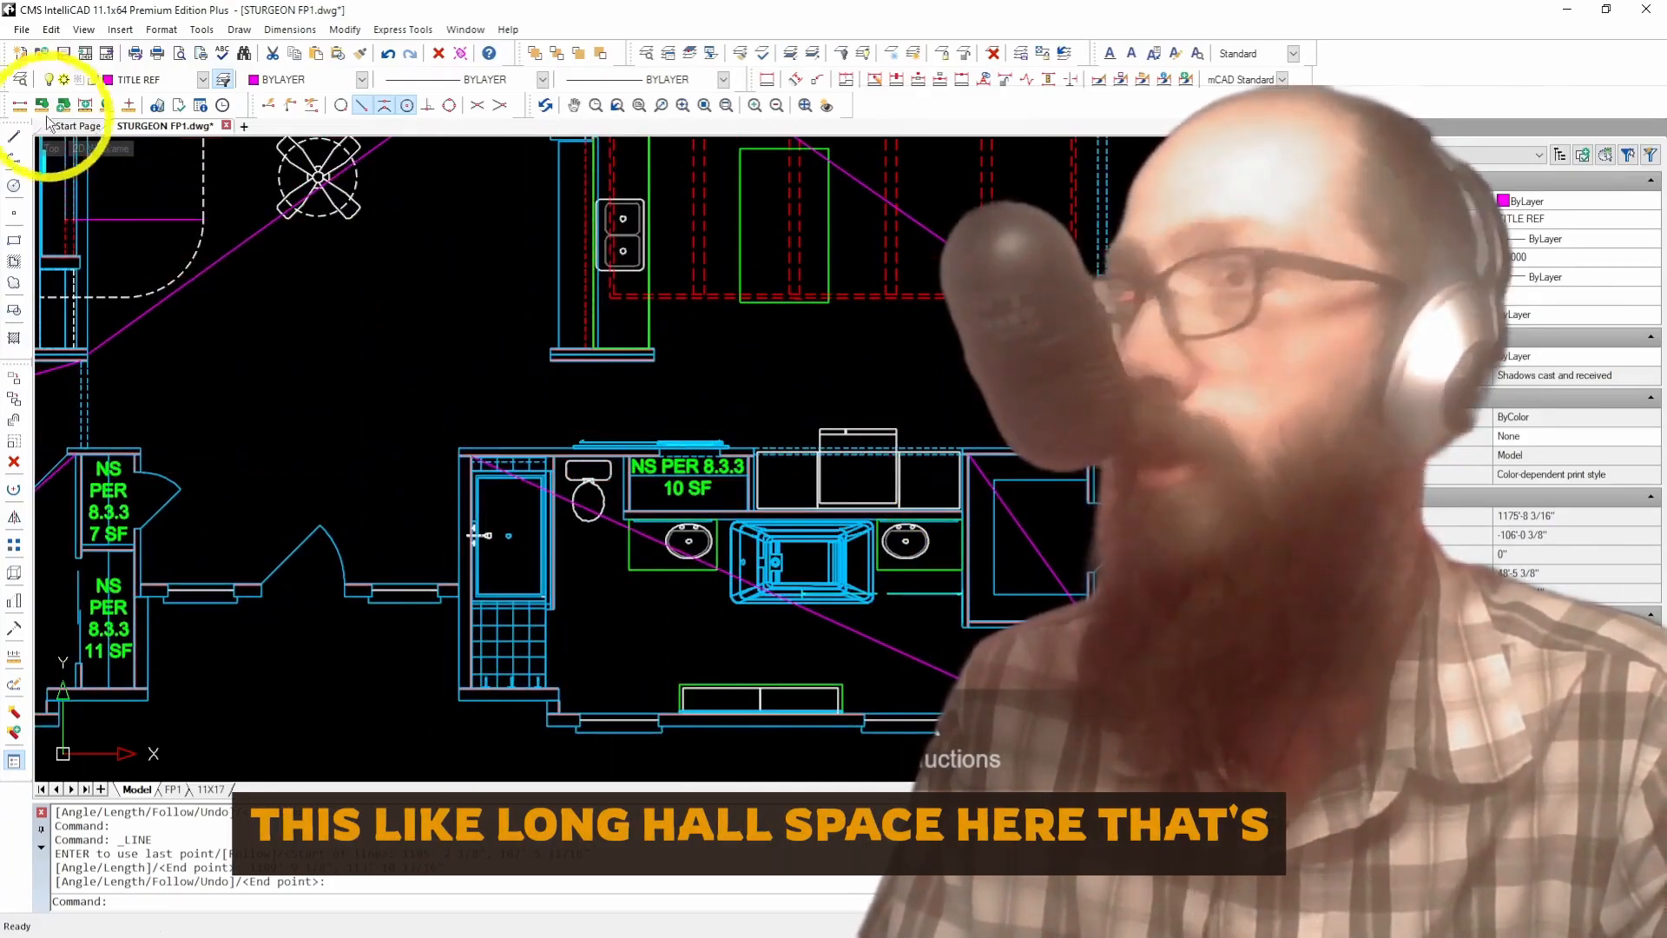
click(13, 137)
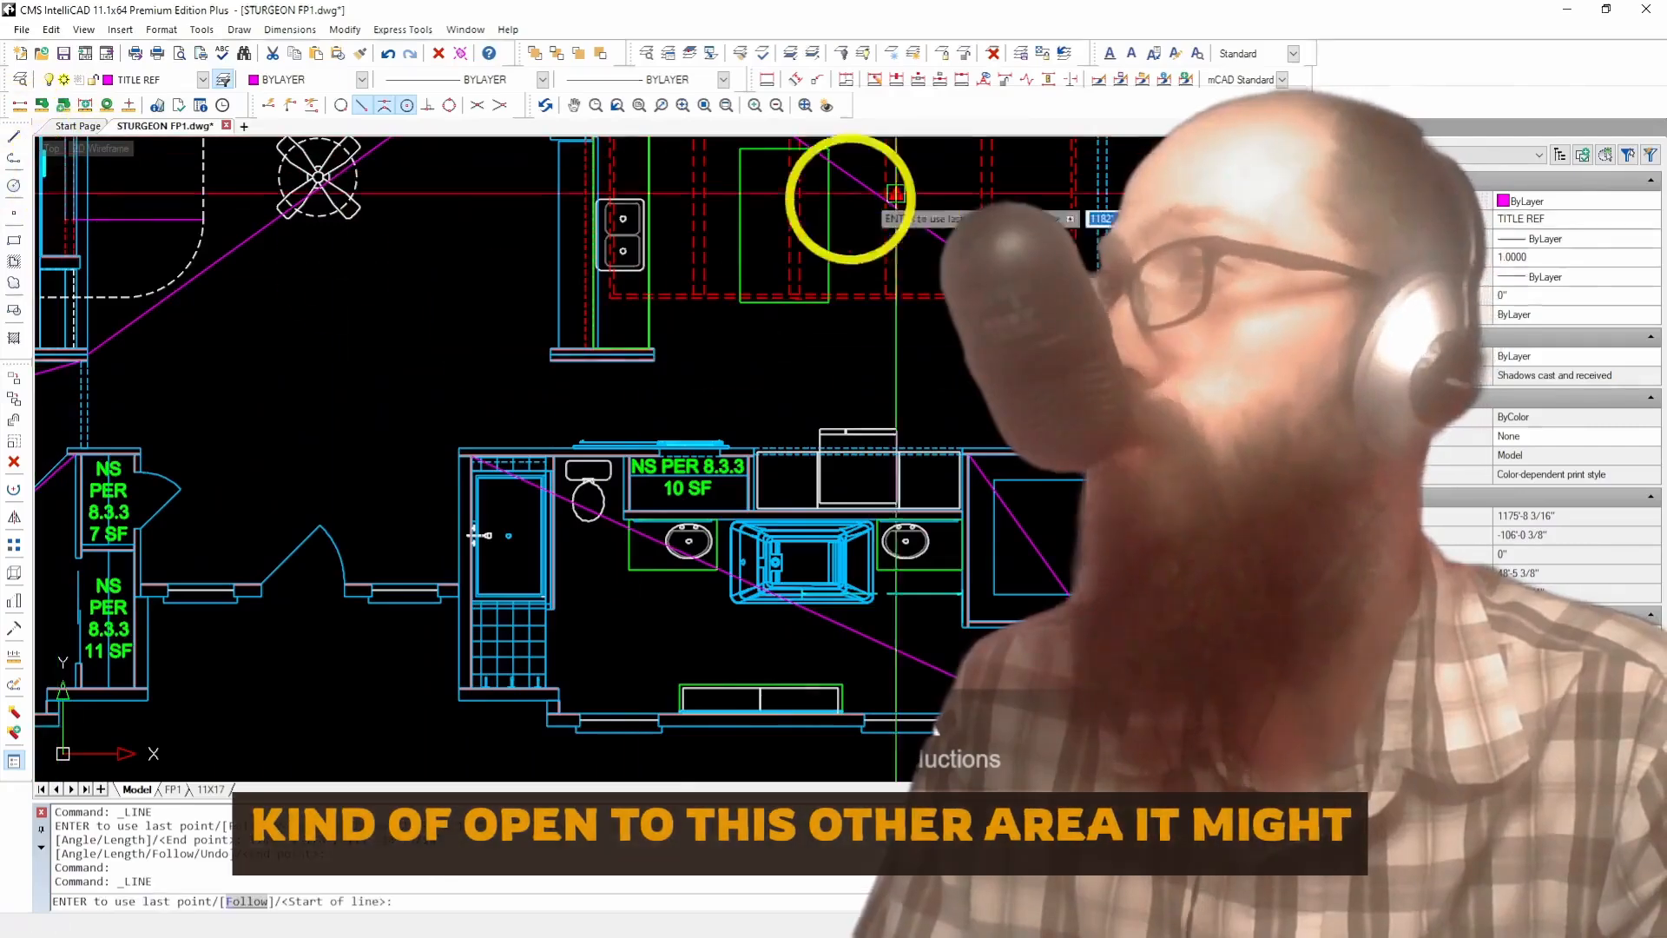
scroll(577, 334, up, 6)
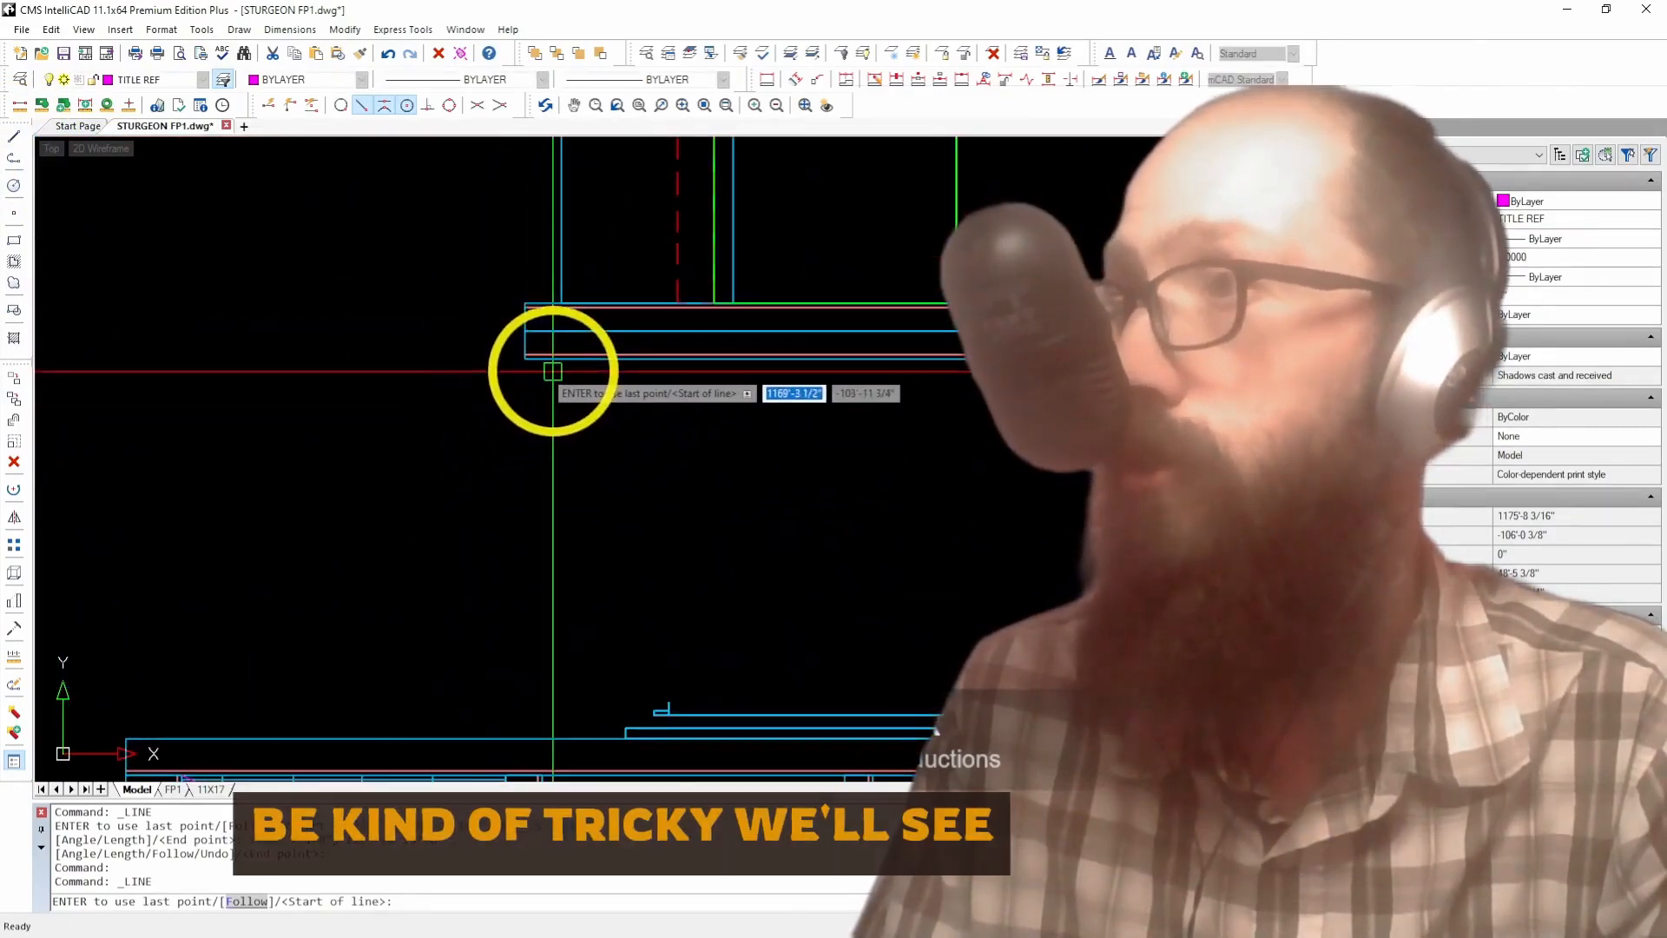
click(551, 370)
scroll(689, 447, down, 4)
scroll(688, 446, up, 7)
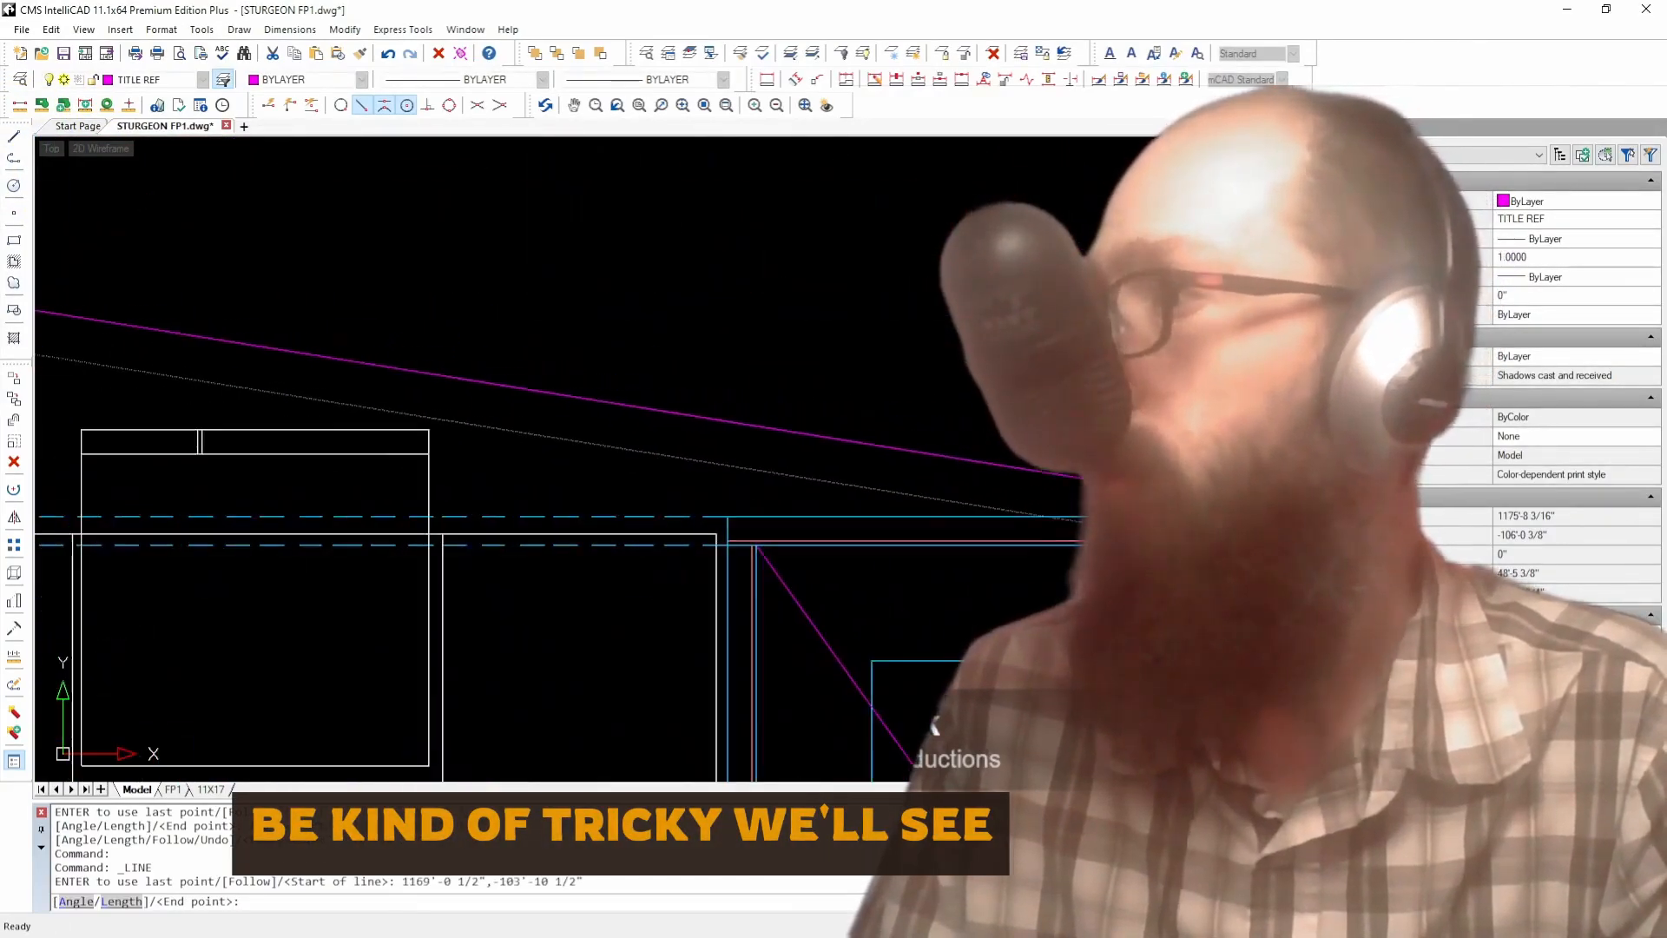
scroll(575, 485, down, 3)
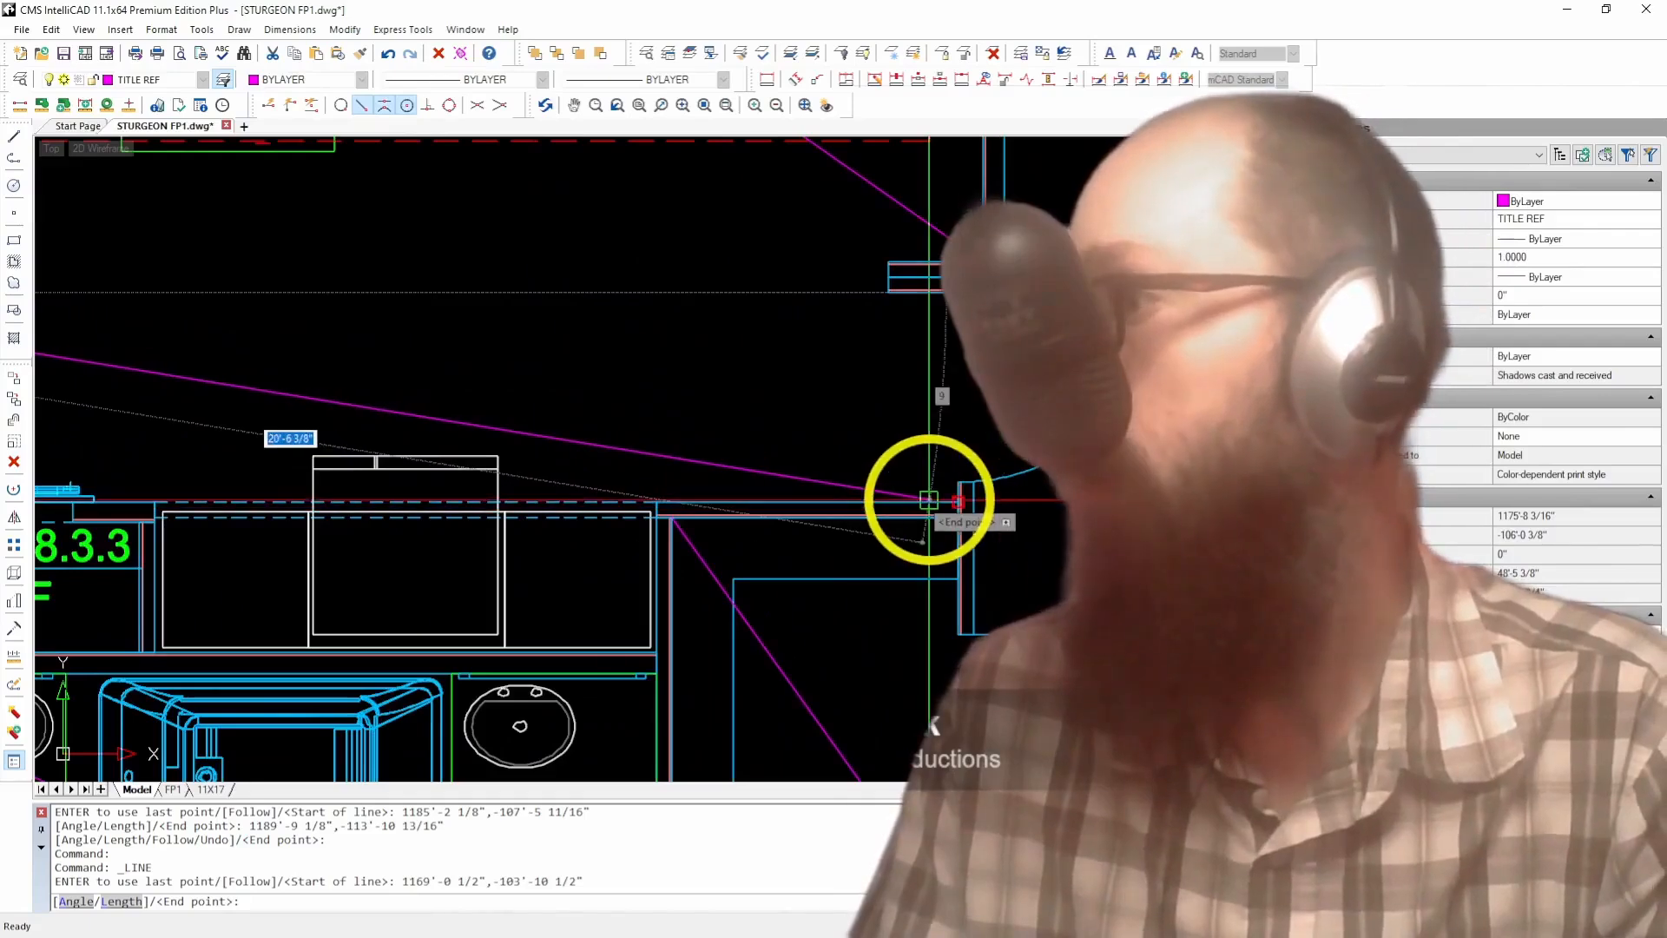
click(909, 502)
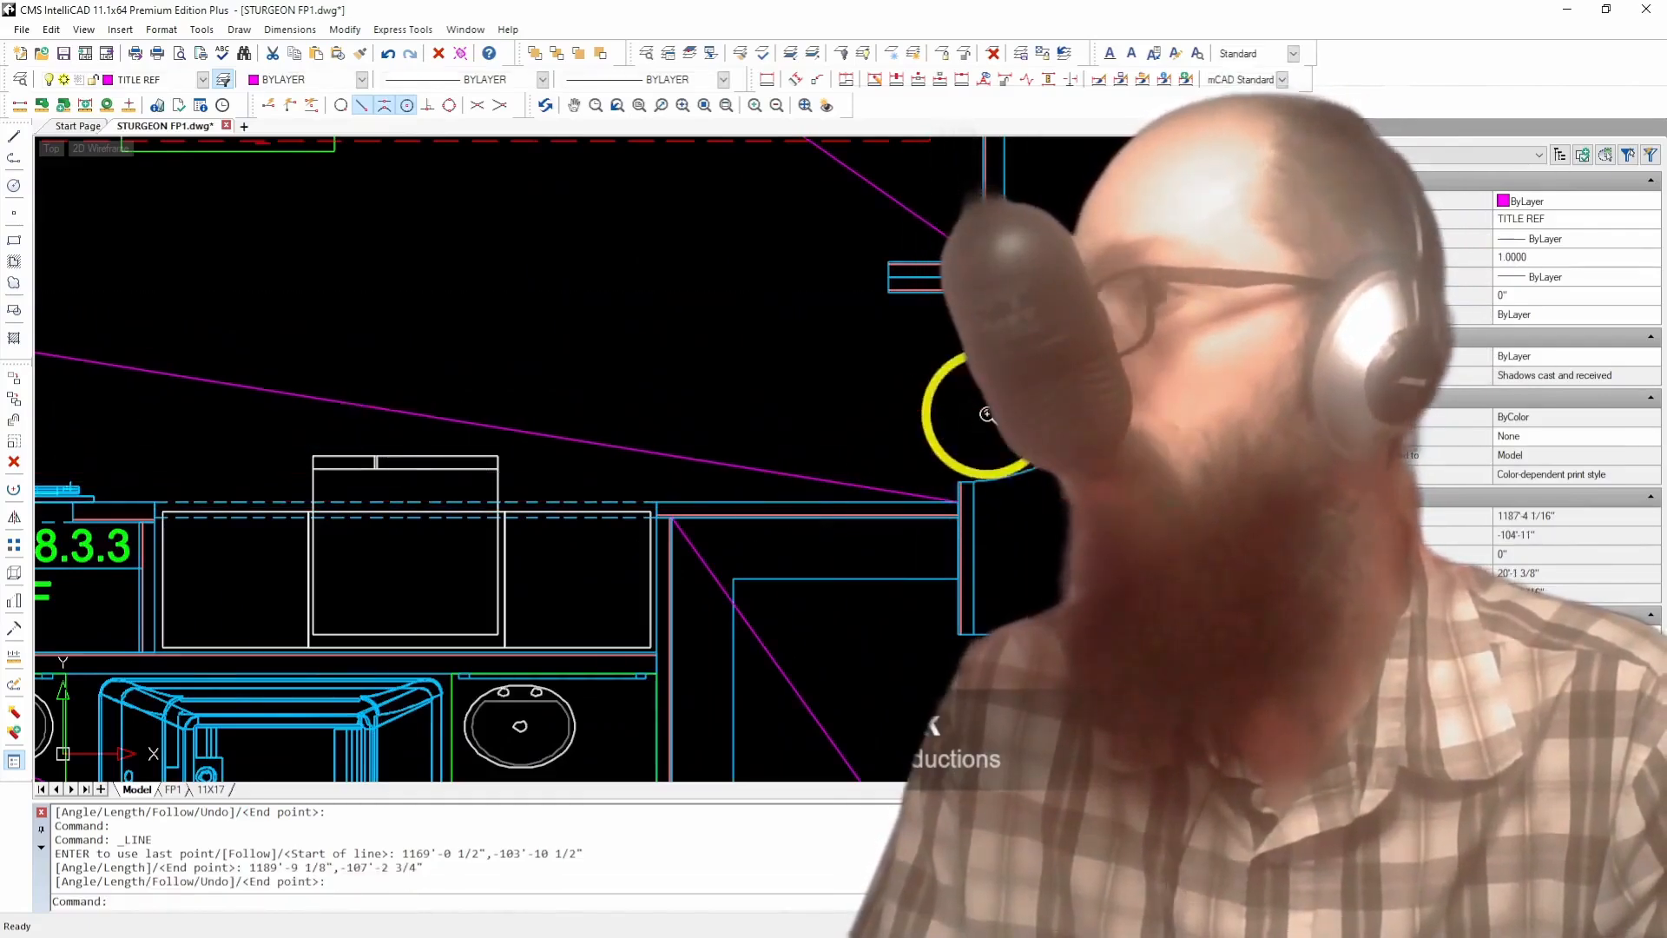
Step: Draw a diagonal construction line across the entry, from the hall wall corner below the living room to the lower-right corner beside the master shower
scroll(987, 414, down, 3)
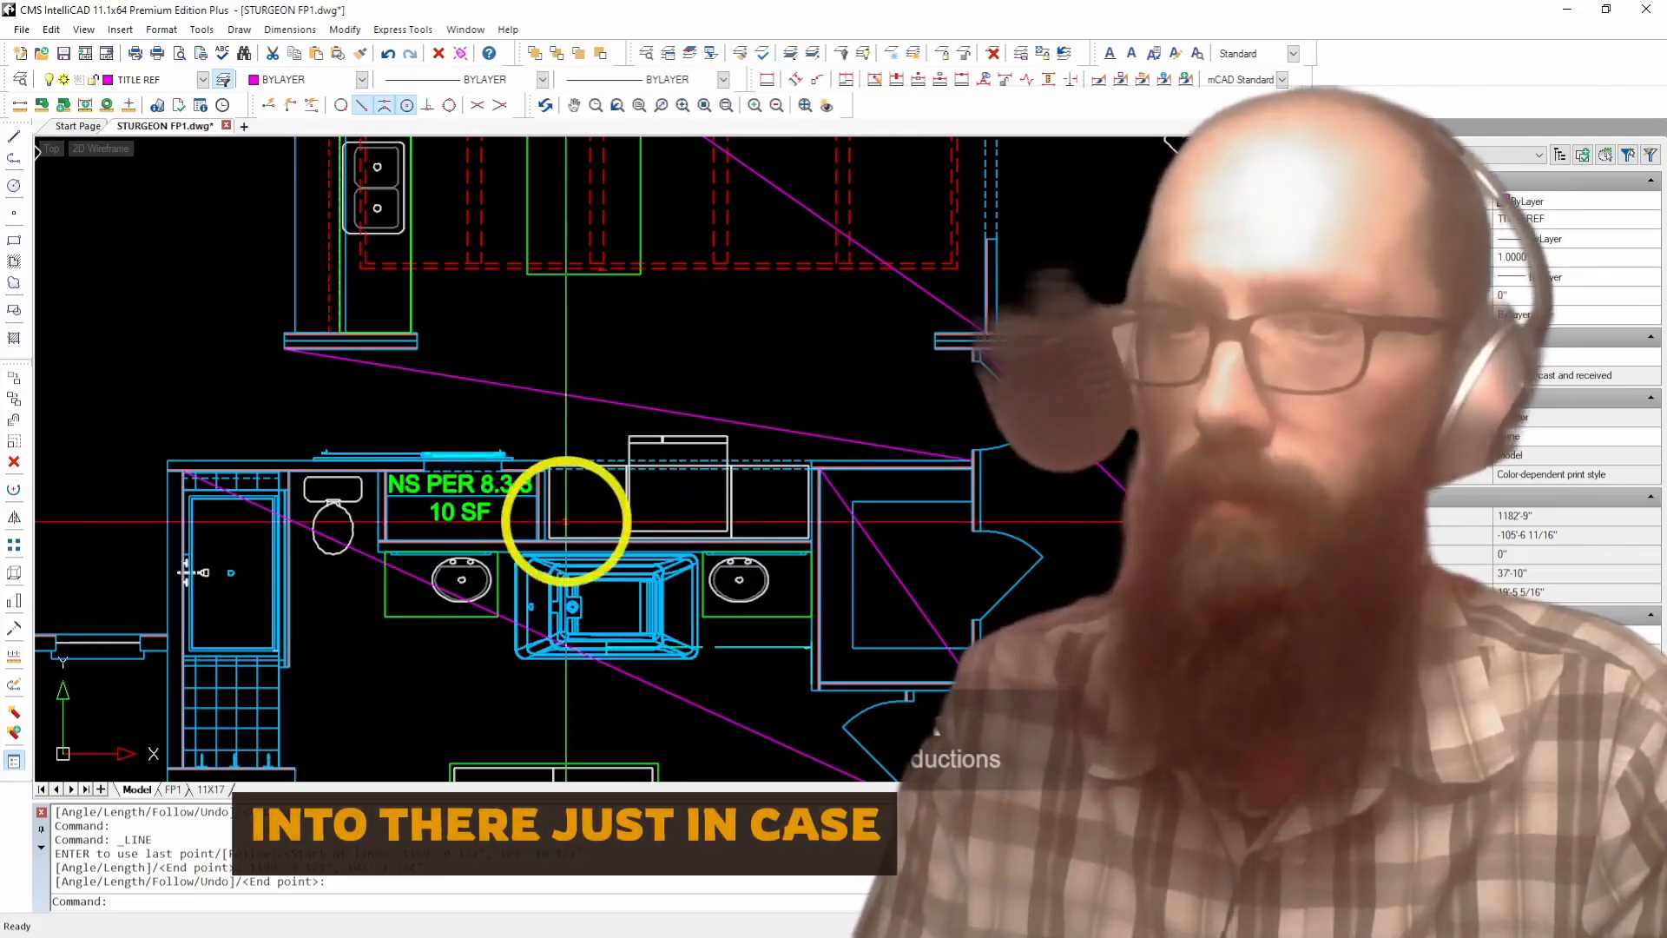
scroll(929, 472, down, 3)
scroll(452, 512, up, 1)
scroll(405, 500, up, 3)
scroll(990, 434, down, 2)
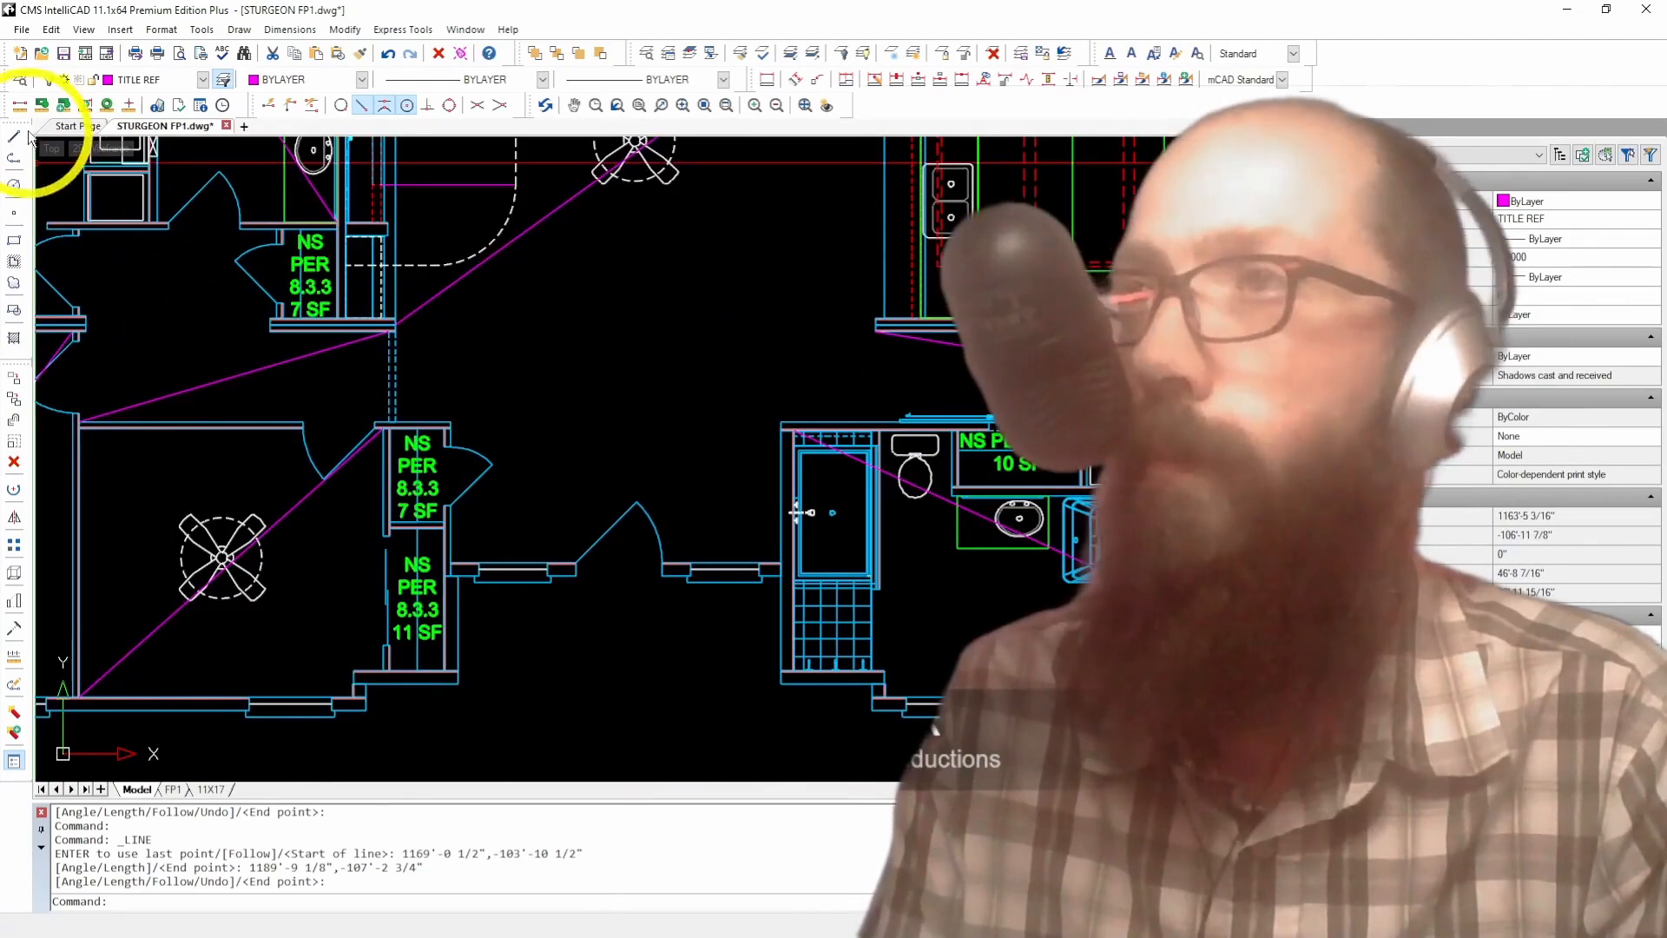
click(15, 137)
click(410, 306)
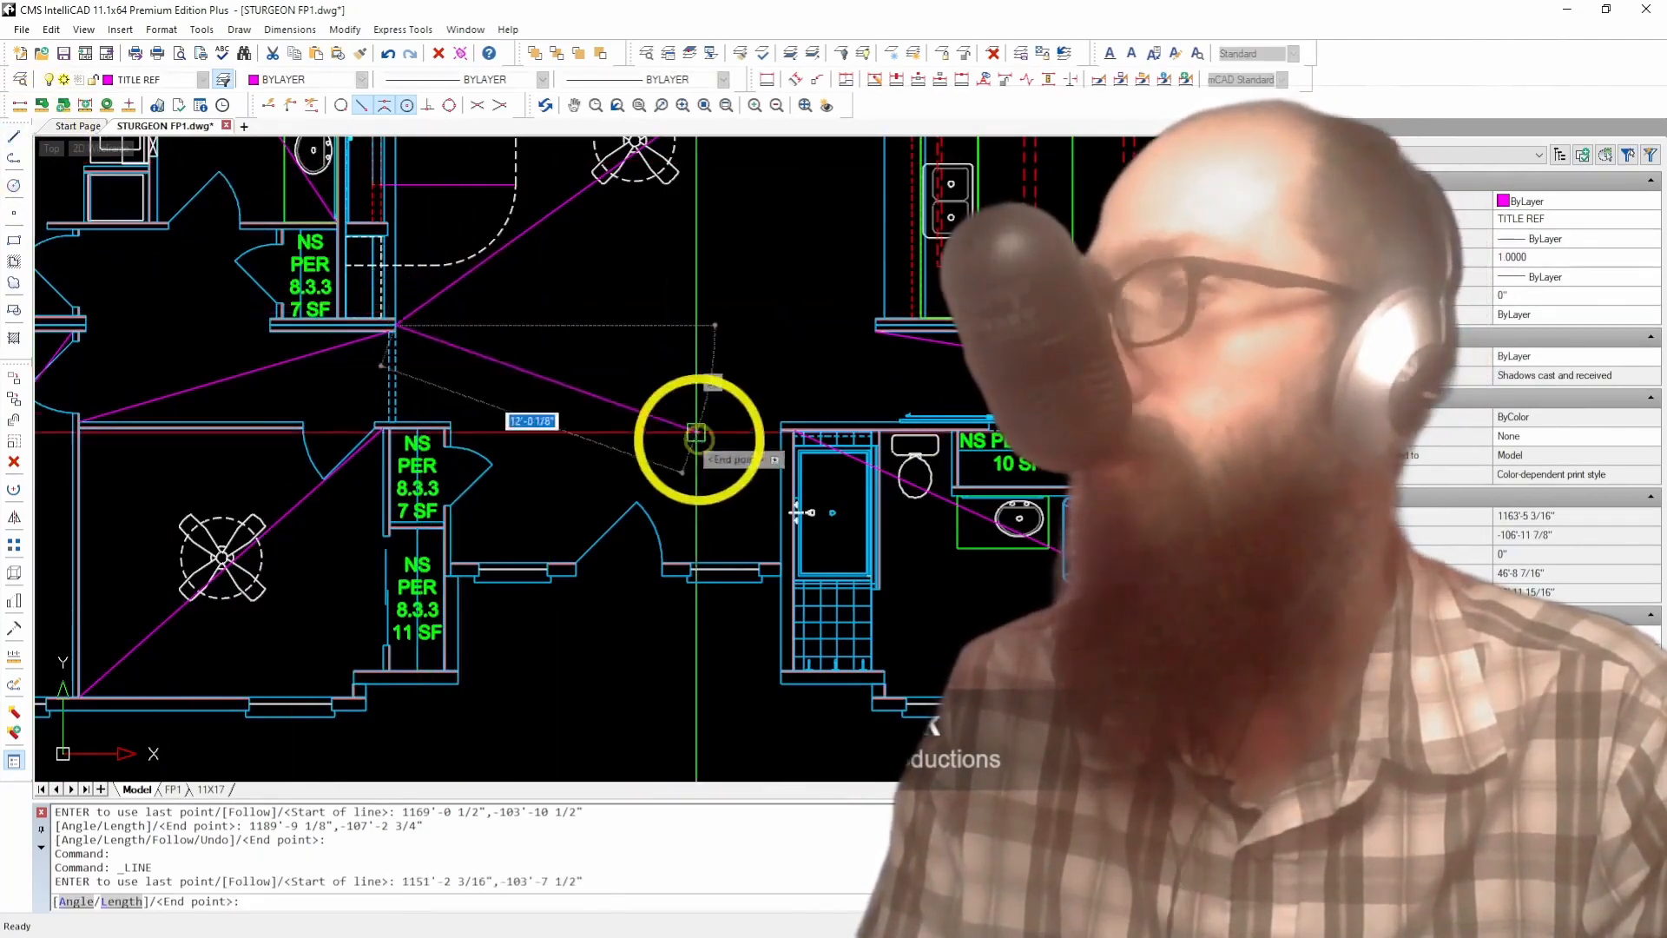
scroll(718, 512, up, 4)
scroll(782, 575, up, 3)
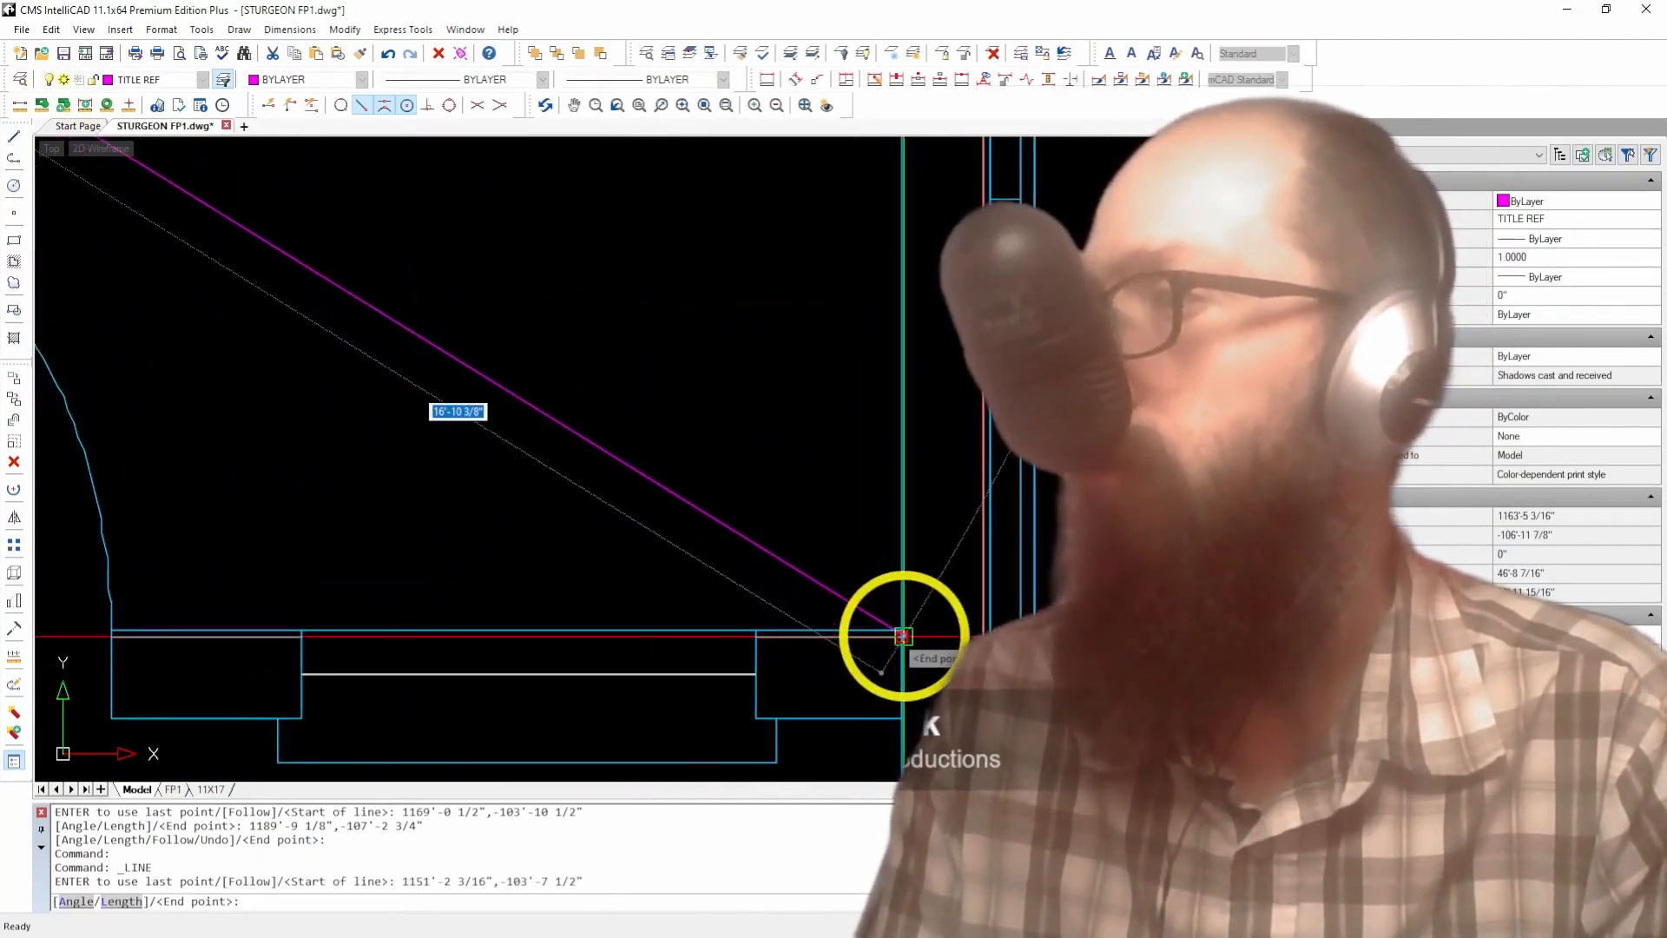
click(901, 636)
key(Return)
Step: Copy the solid blue head symbol outside the plan, from its center to the midpoint of the upper-left utility room's diagonal
scroll(894, 533, down, 5)
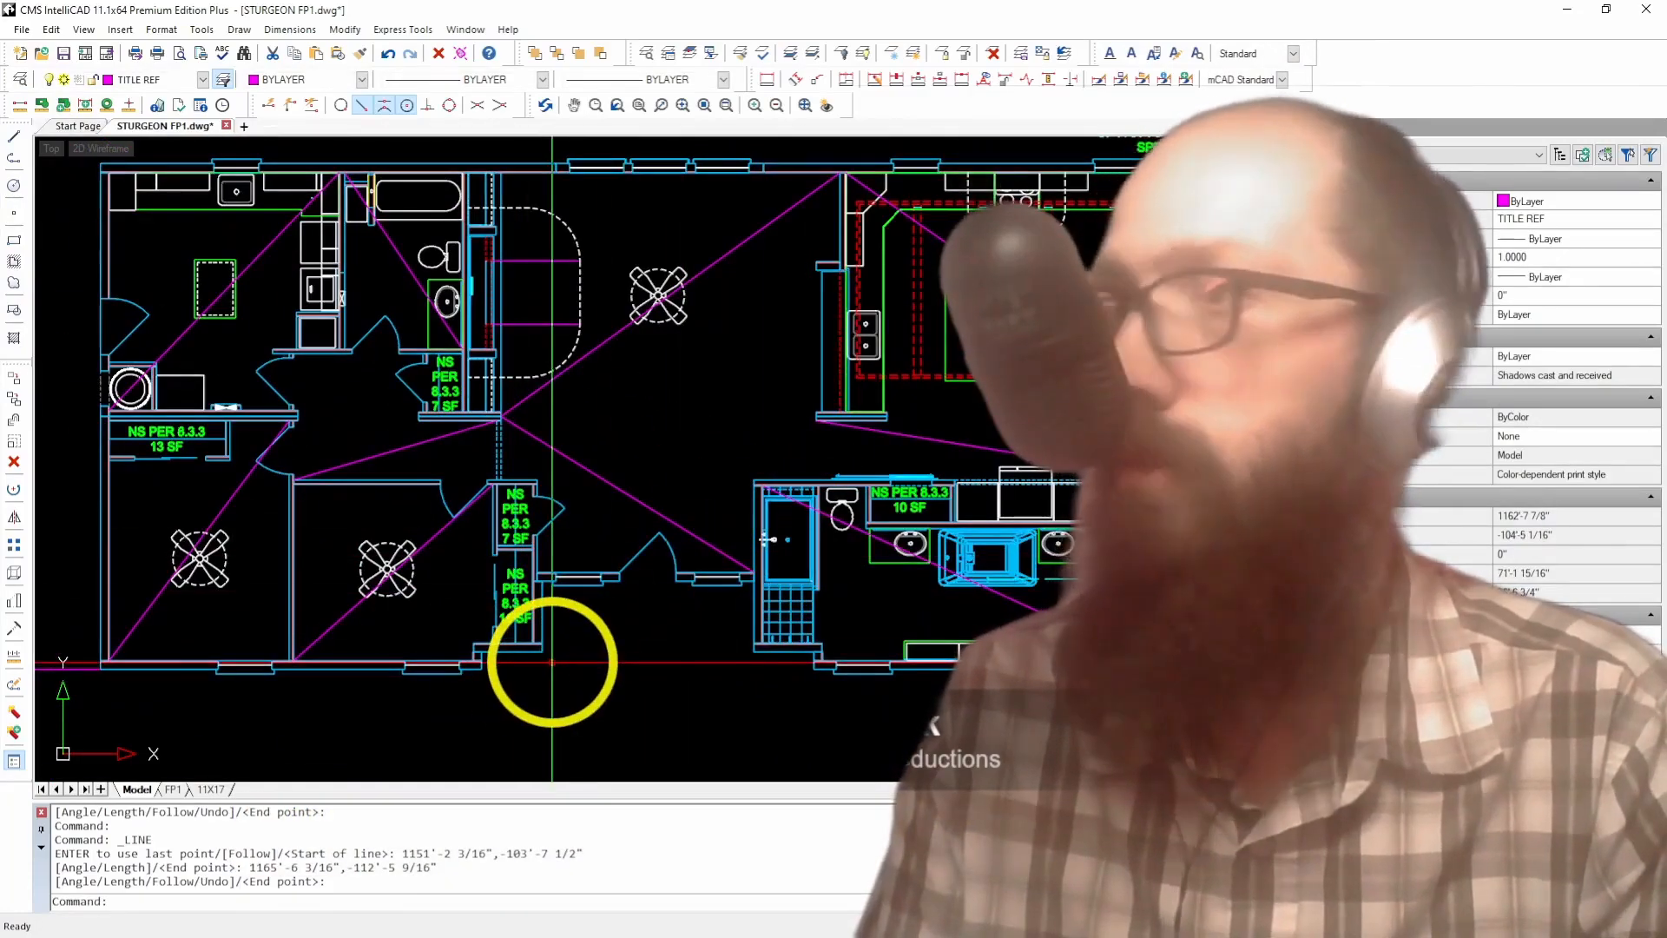
scroll(553, 662, down, 2)
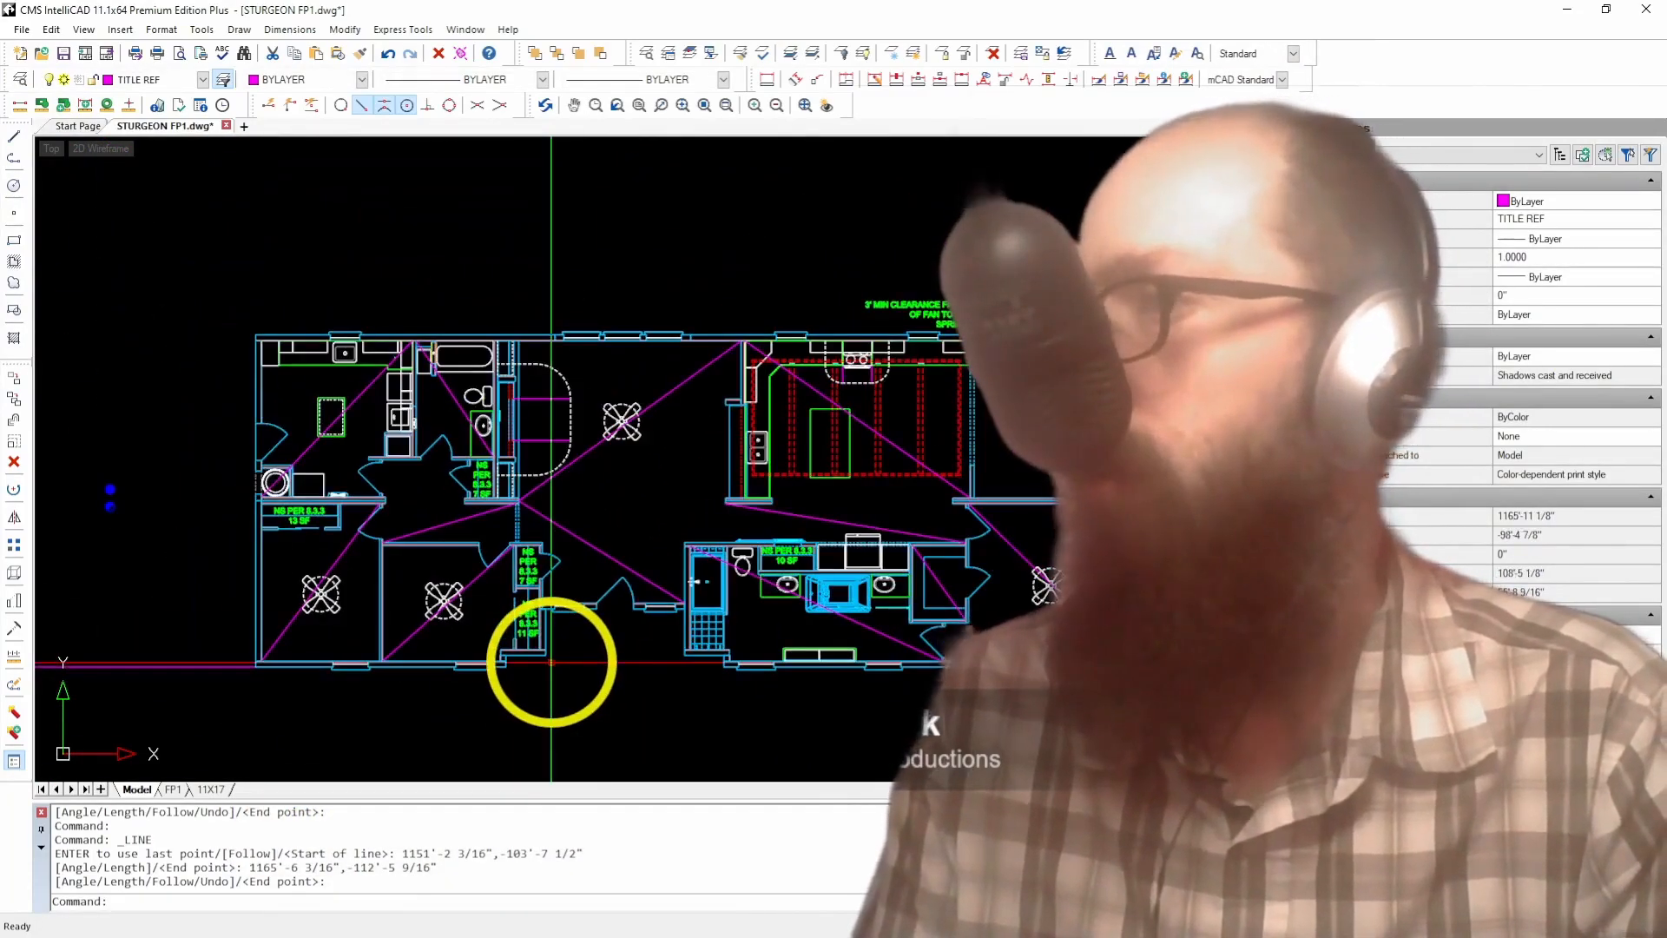
scroll(139, 486, up, 5)
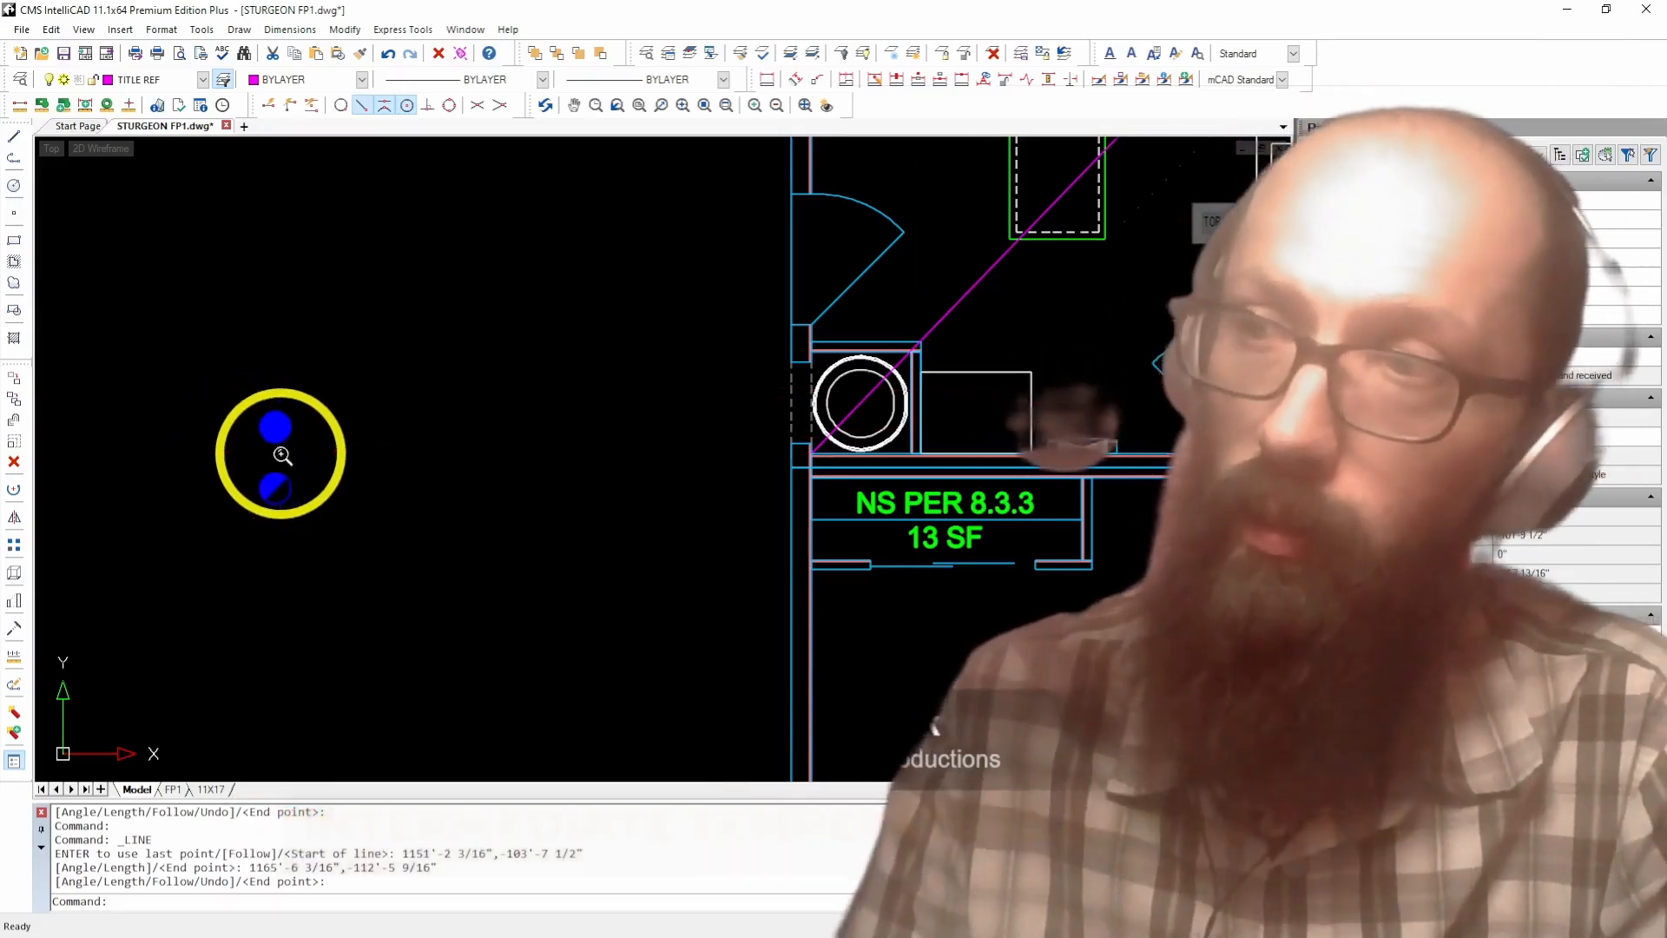
scroll(278, 465, up, 2)
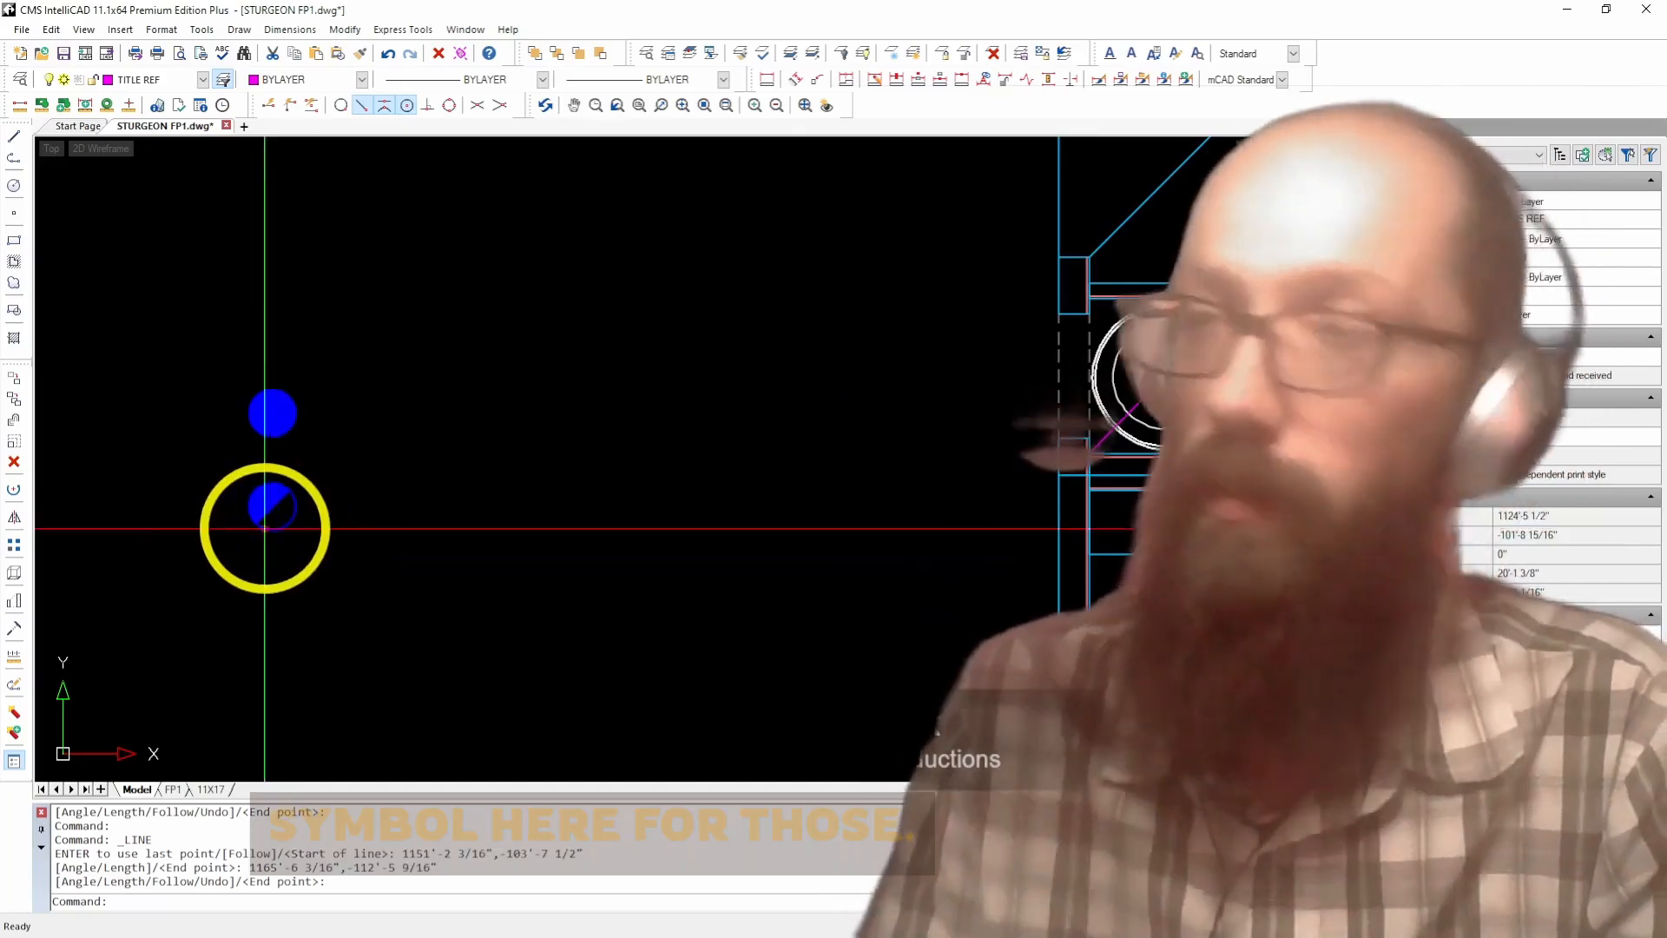
click(232, 359)
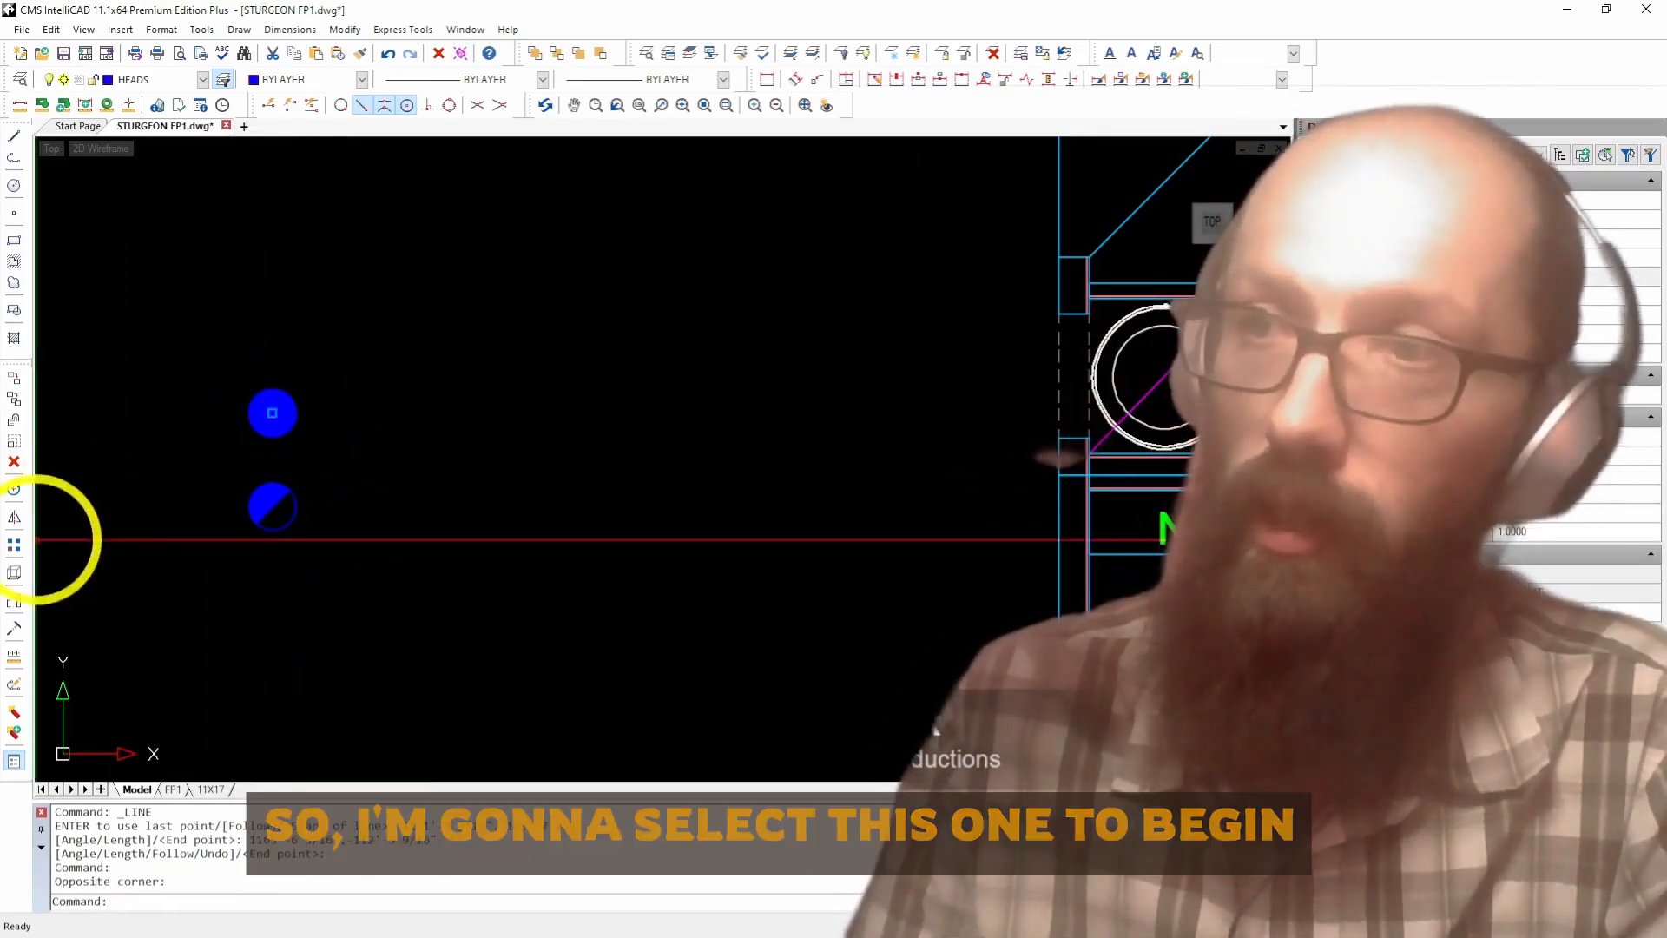
click(15, 402)
click(272, 413)
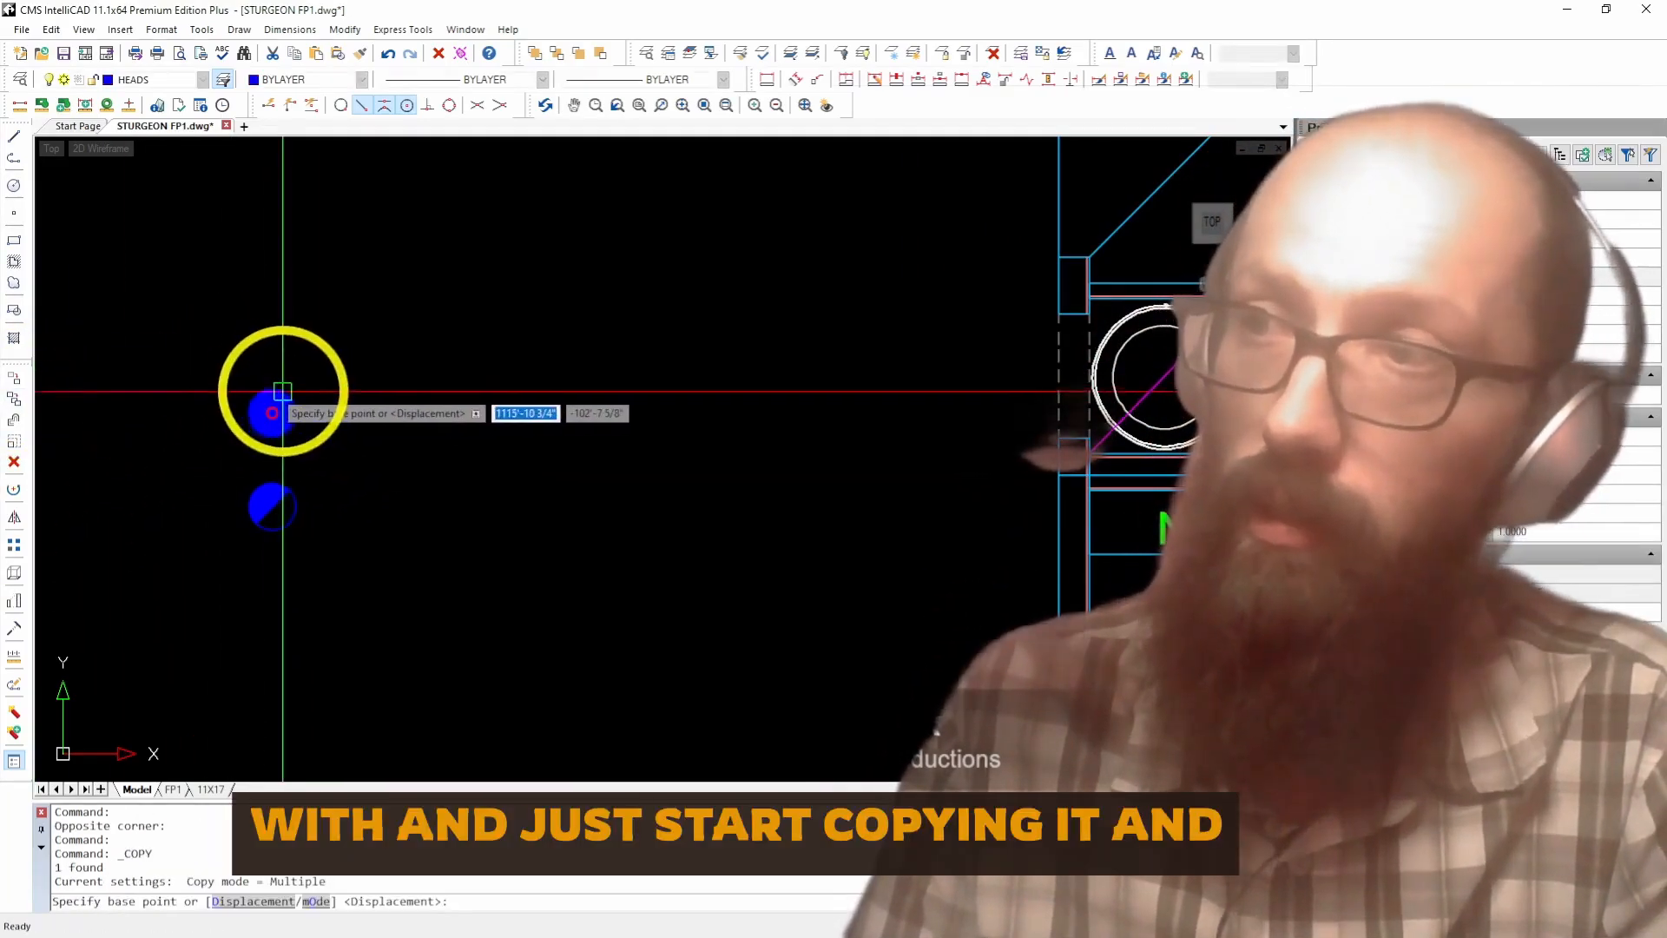
scroll(304, 435, down, 3)
scroll(622, 295, up, 4)
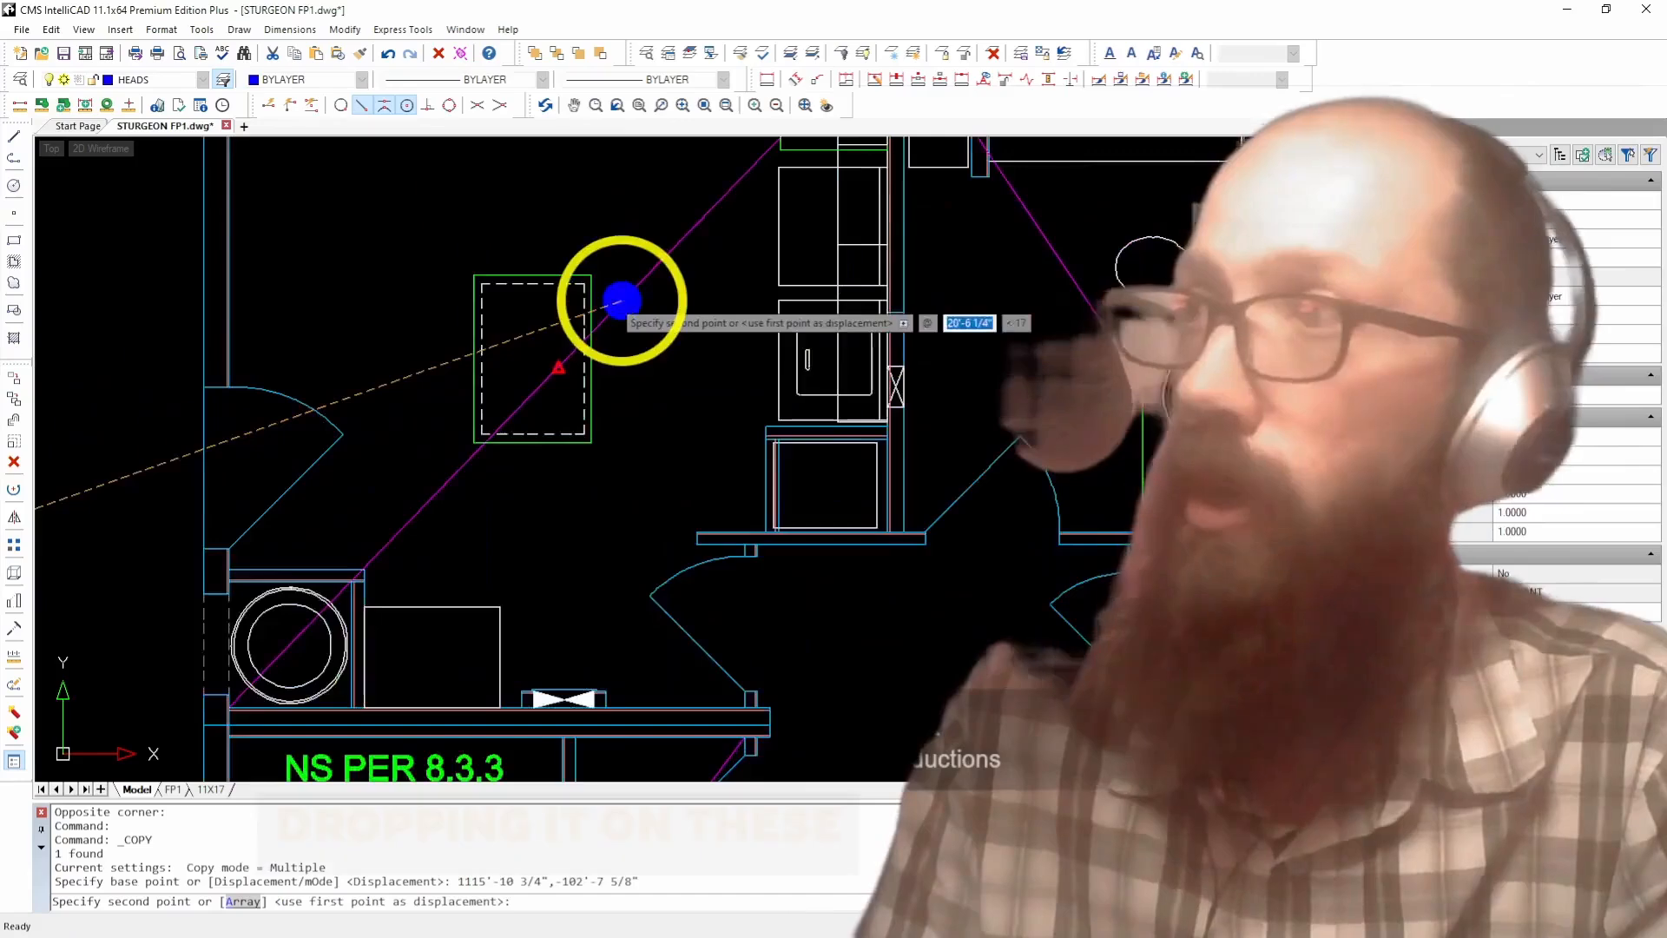
click(559, 373)
Step: Place head copies at the diagonal midpoints of the upper bathroom and the small hall below it
scroll(647, 313, down, 2)
scroll(695, 319, up, 2)
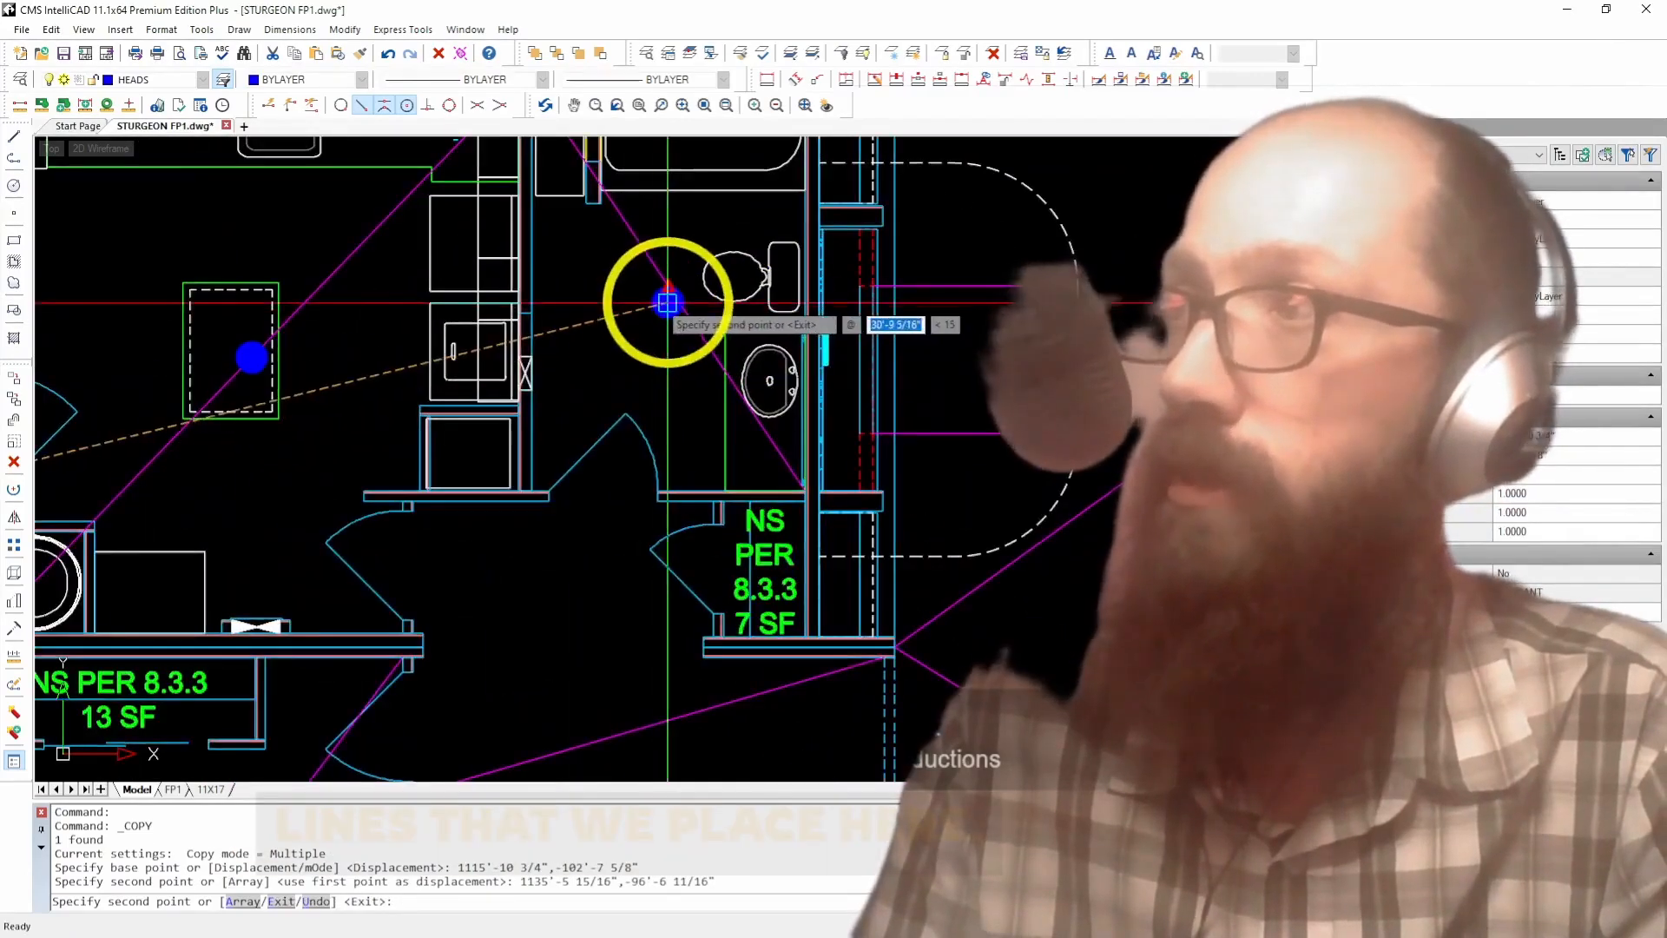
click(664, 299)
scroll(533, 463, down, 2)
scroll(532, 462, up, 2)
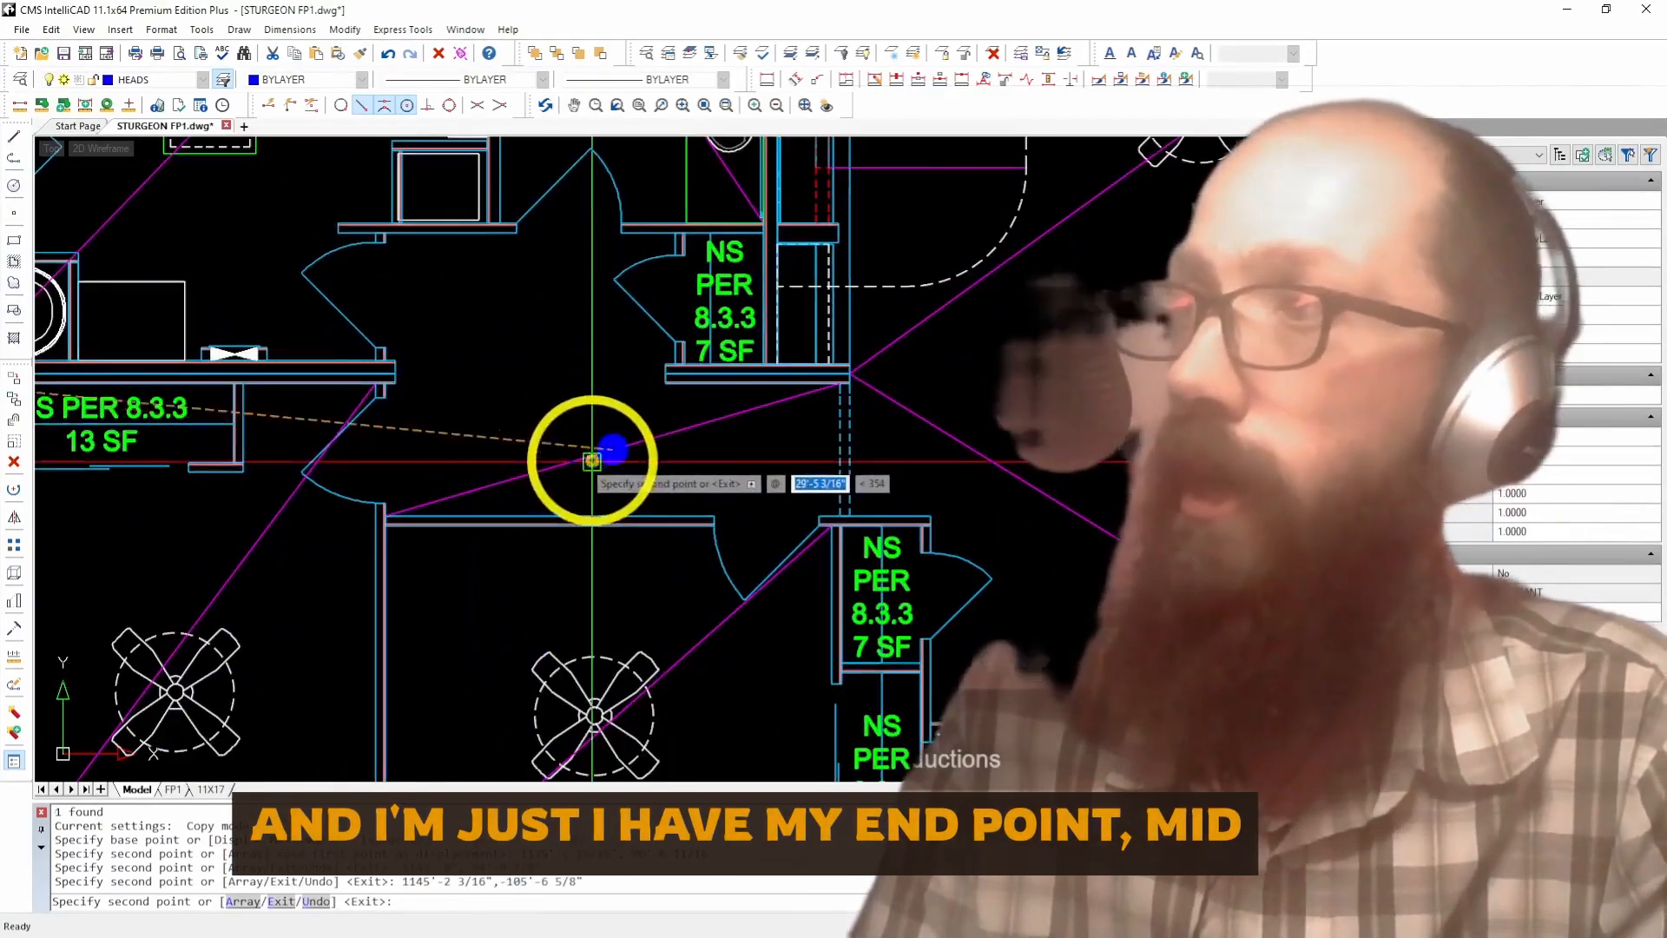
click(613, 450)
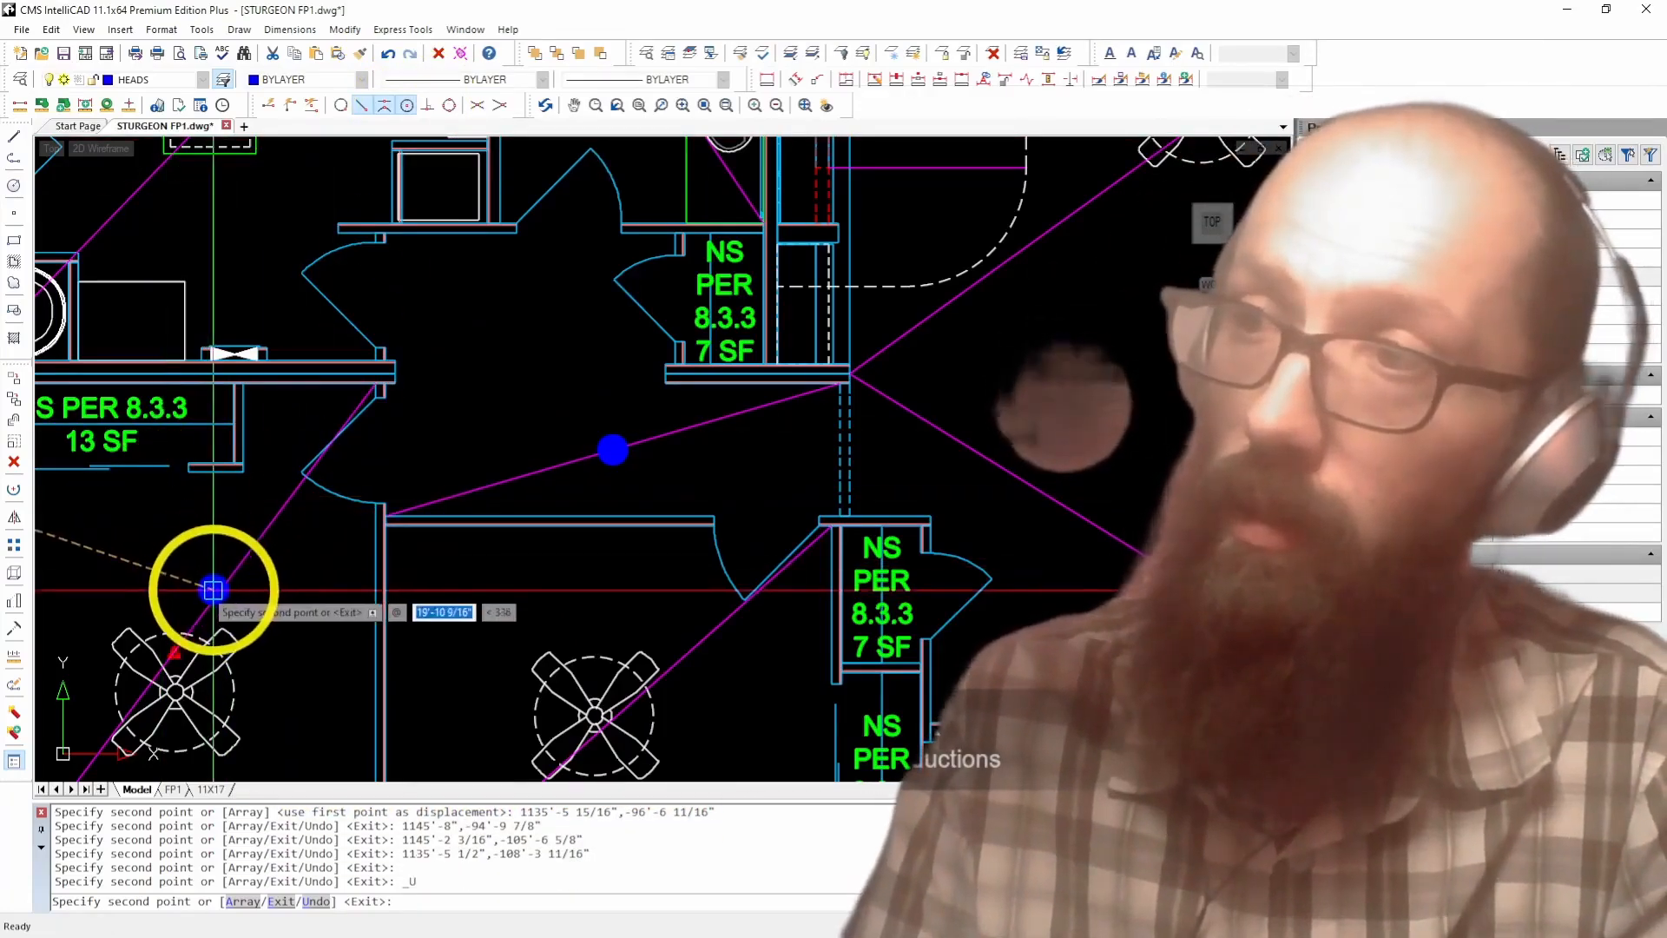
Step: Place head copies at the diagonal midpoints of the two lower-left bedrooms and the entry
scroll(185, 557, down, 3)
scroll(327, 551, up, 3)
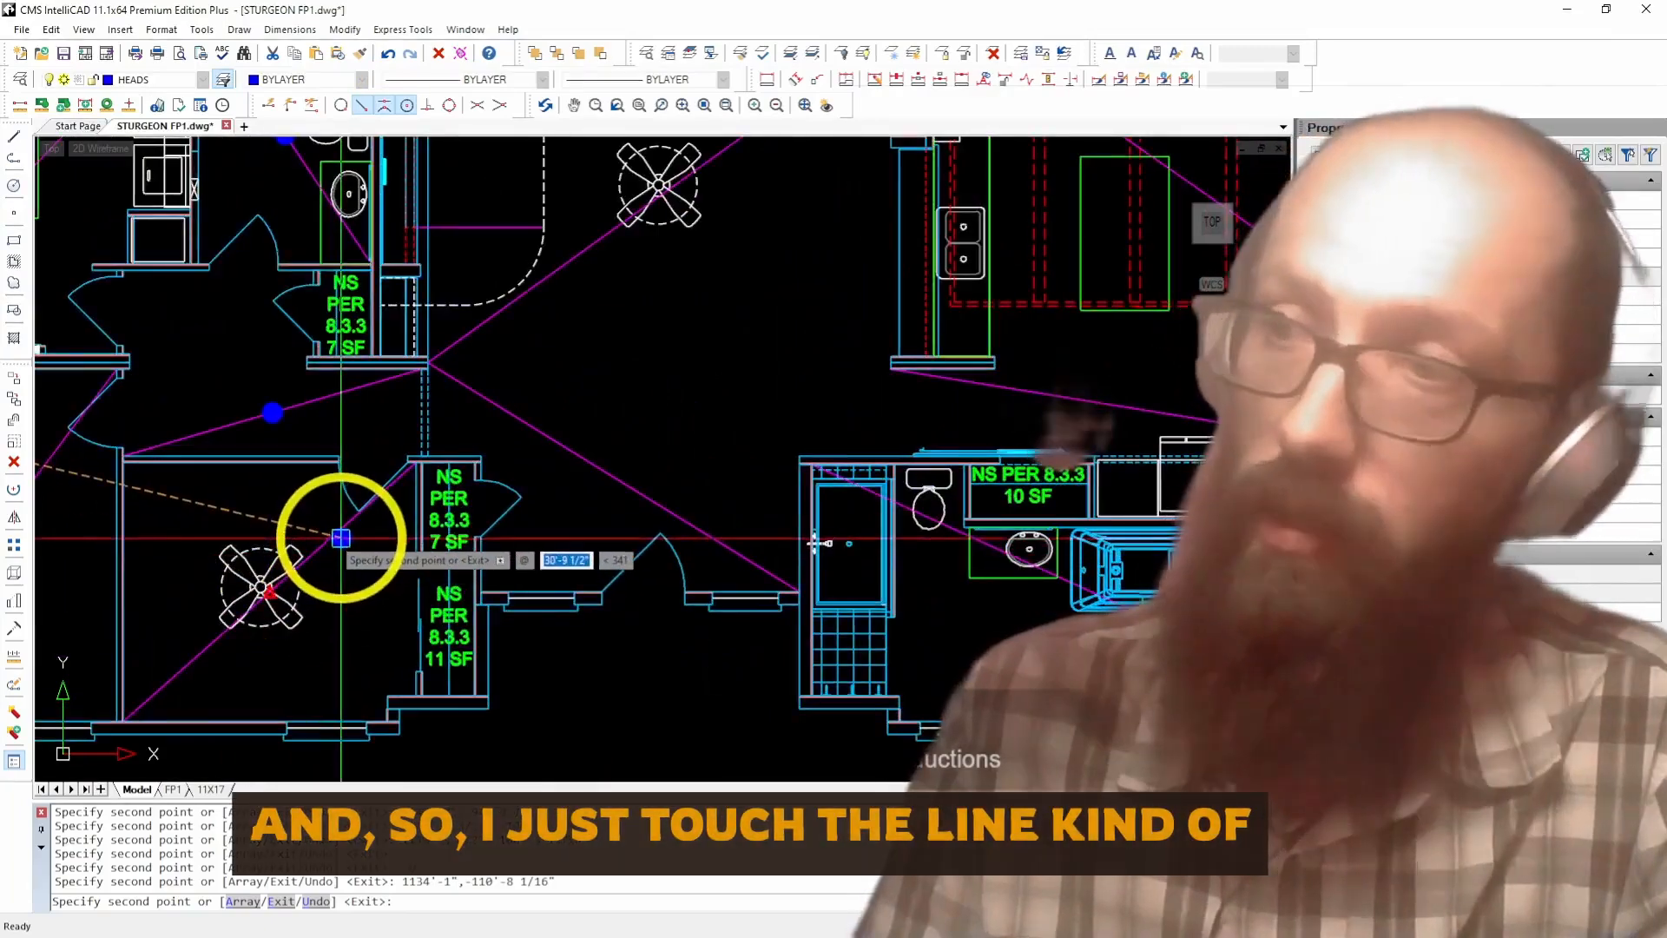
scroll(341, 539, down, 3)
scroll(536, 547, up, 4)
click(404, 456)
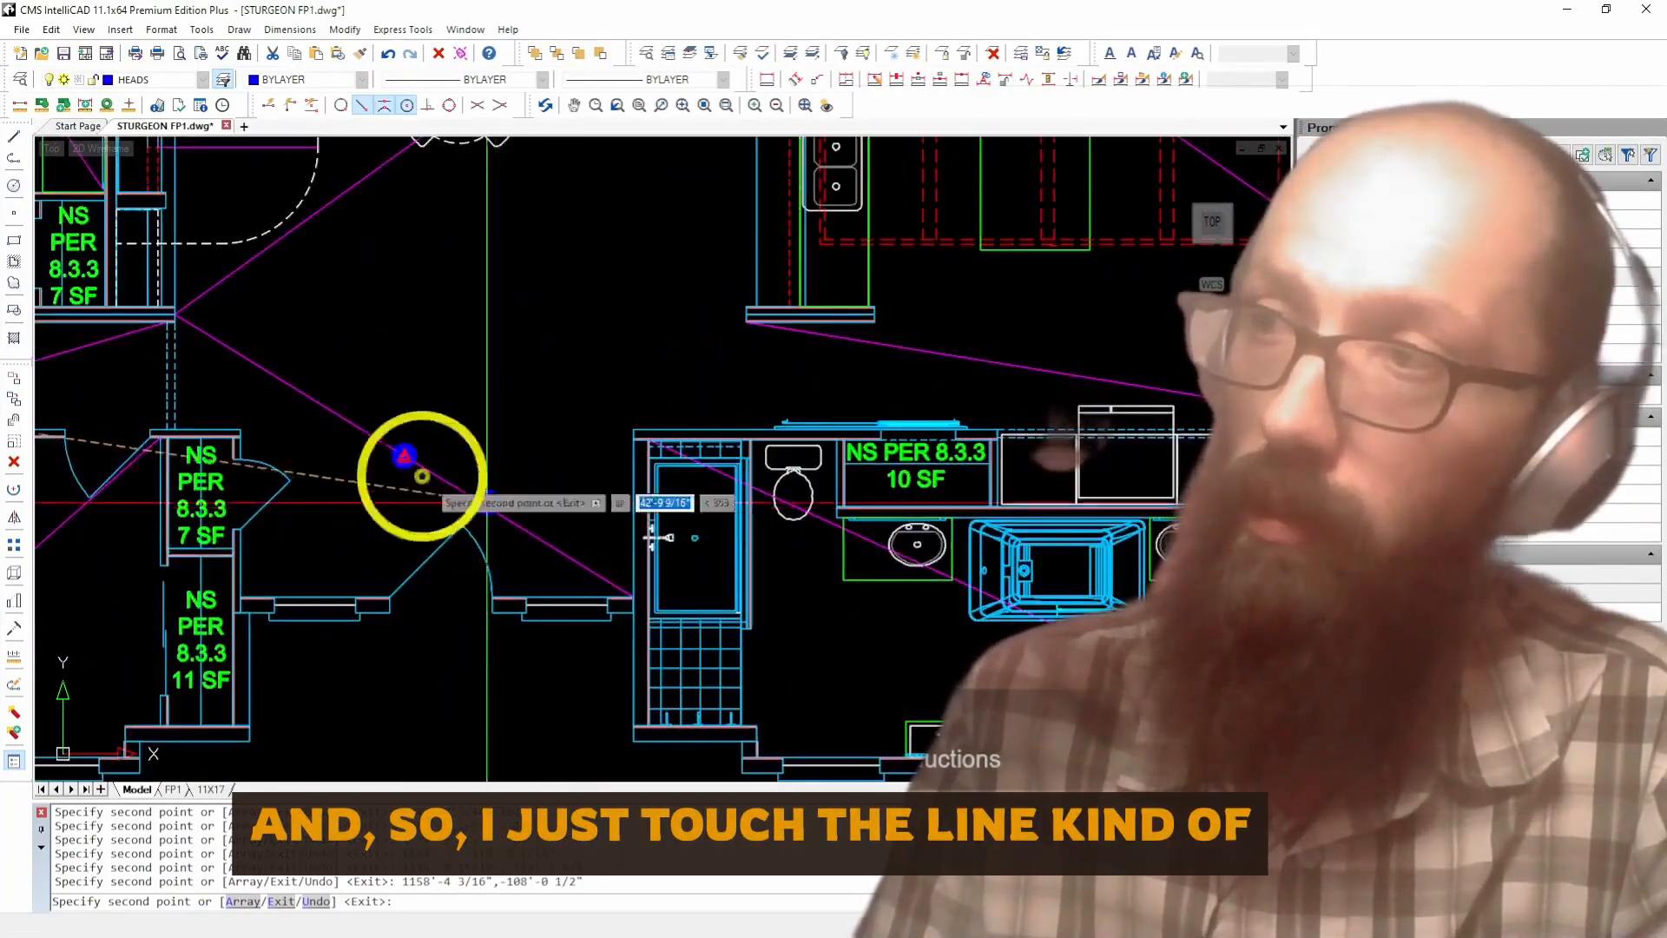
Step: Place head copies at the diagonal midpoints of the master bathroom and the long hall below the kitchen
scroll(422, 477, down, 7)
scroll(554, 498, up, 3)
scroll(538, 496, up, 4)
click(521, 601)
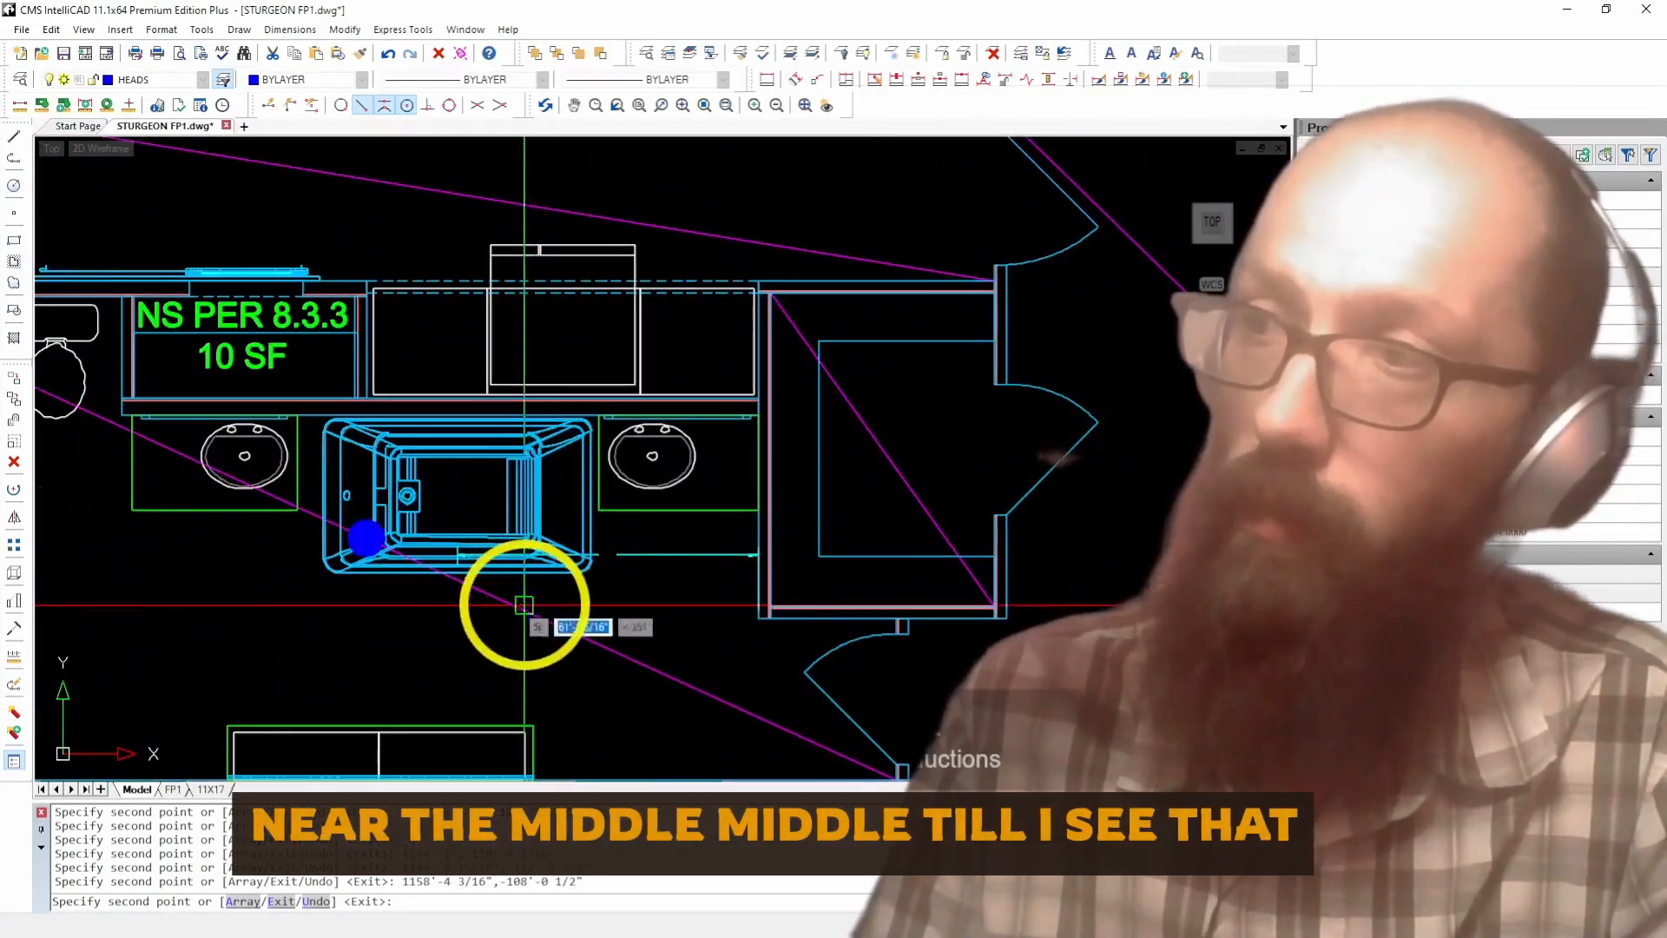
scroll(139, 456, down, 4)
scroll(260, 460, down, 3)
scroll(185, 402, up, 5)
click(216, 465)
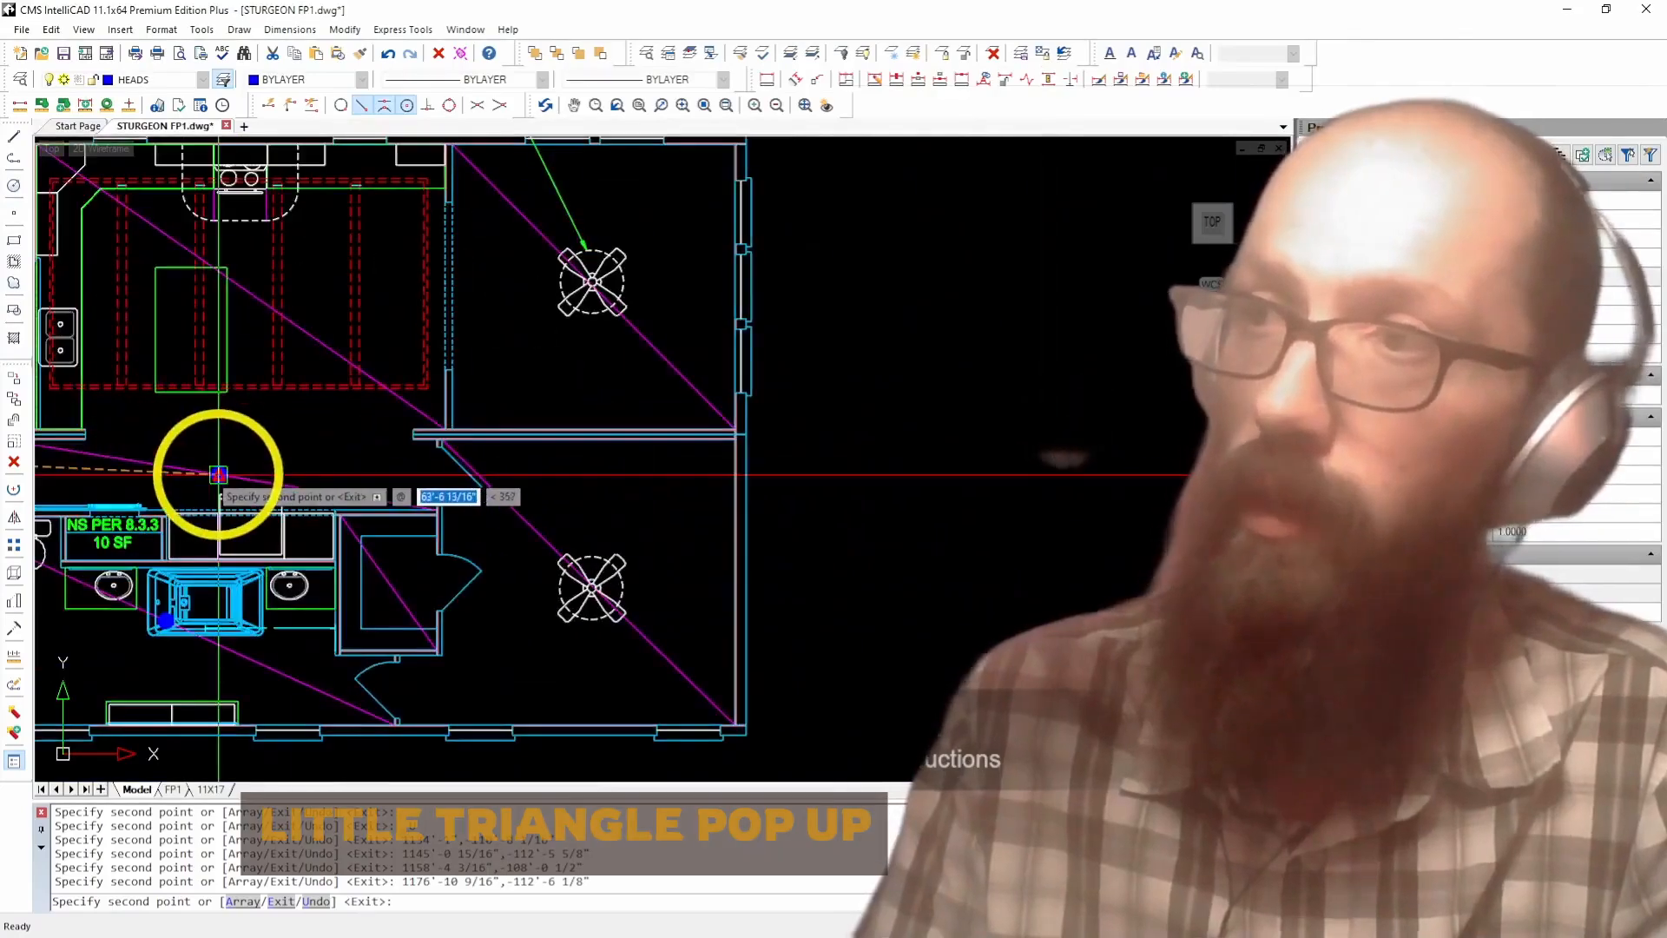
Step: Place head copies at the diagonal midpoints of the living room and the kitchen
scroll(336, 478, down, 2)
scroll(93, 372, down, 2)
scroll(200, 371, up, 5)
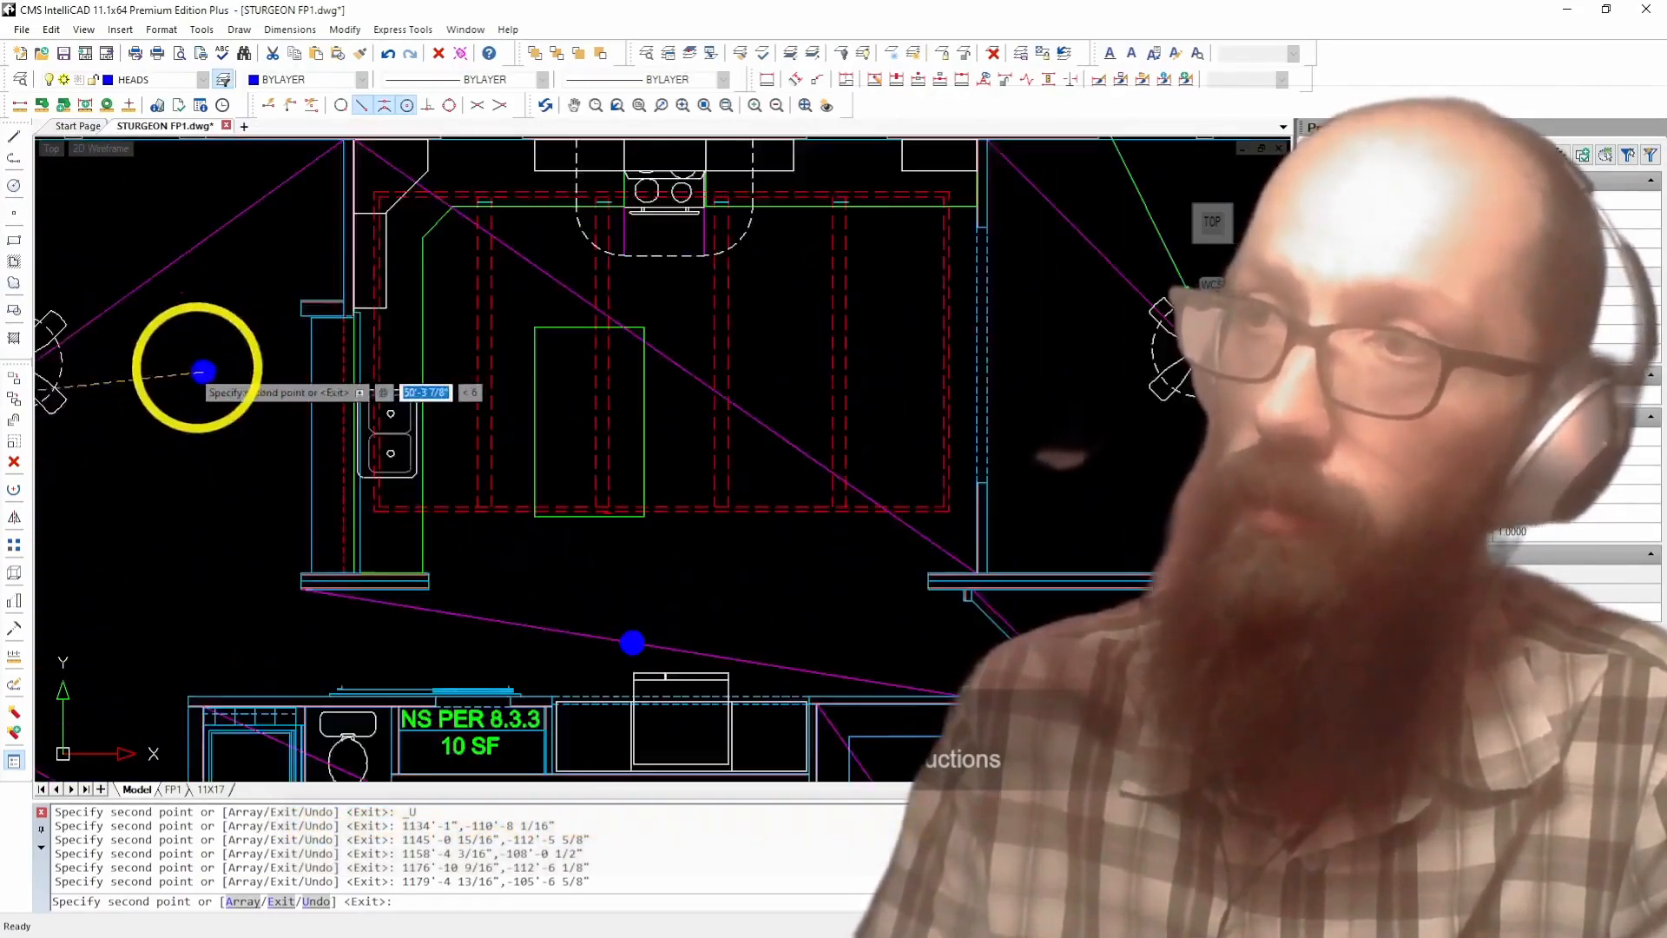
scroll(213, 302, down, 3)
scroll(153, 315, up, 3)
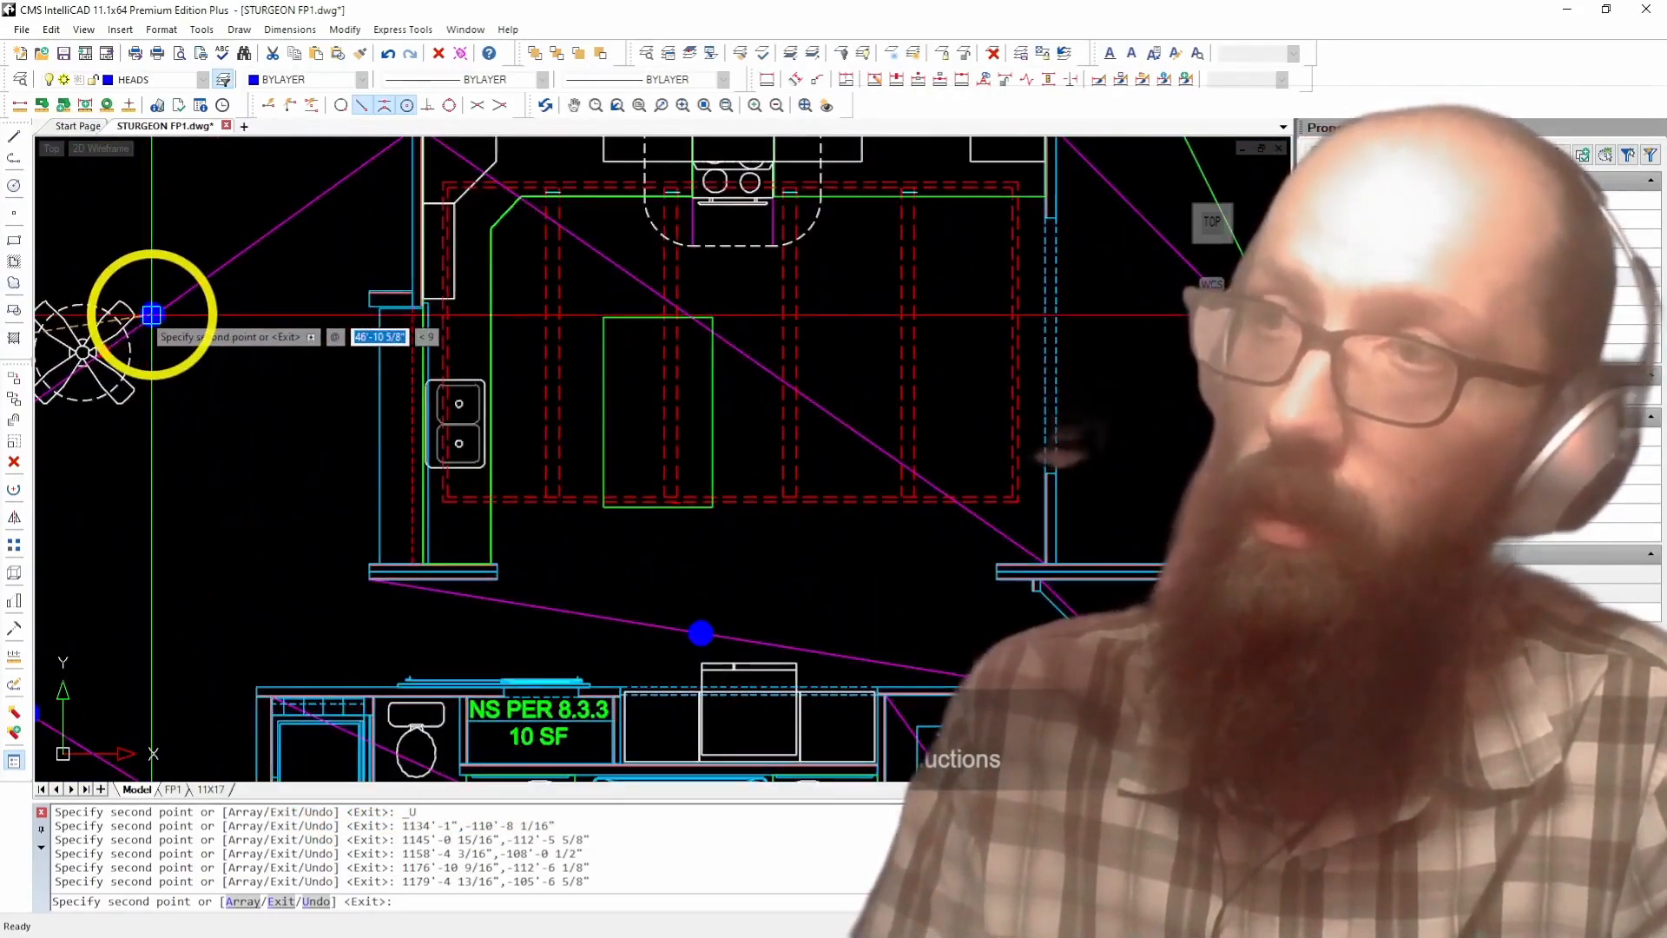
click(153, 314)
scroll(157, 309, down, 3)
scroll(253, 246, up, 5)
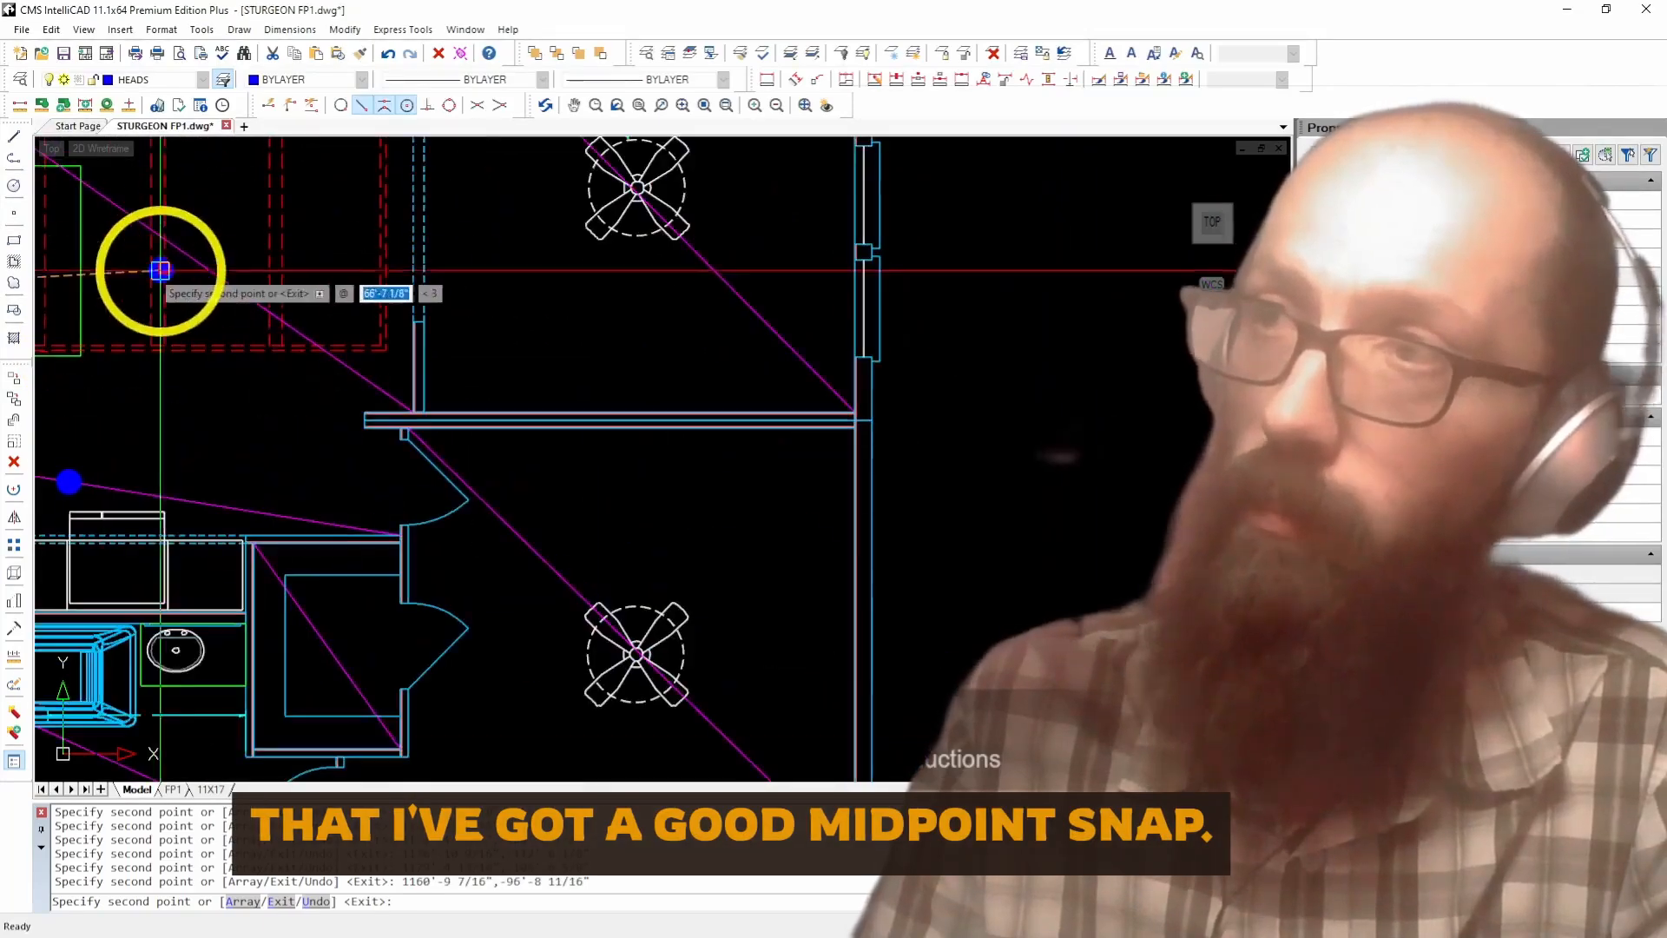
click(179, 261)
Step: Place head copies at the diagonal midpoints of the upper-right and lower-right bedrooms
scroll(93, 428, down, 2)
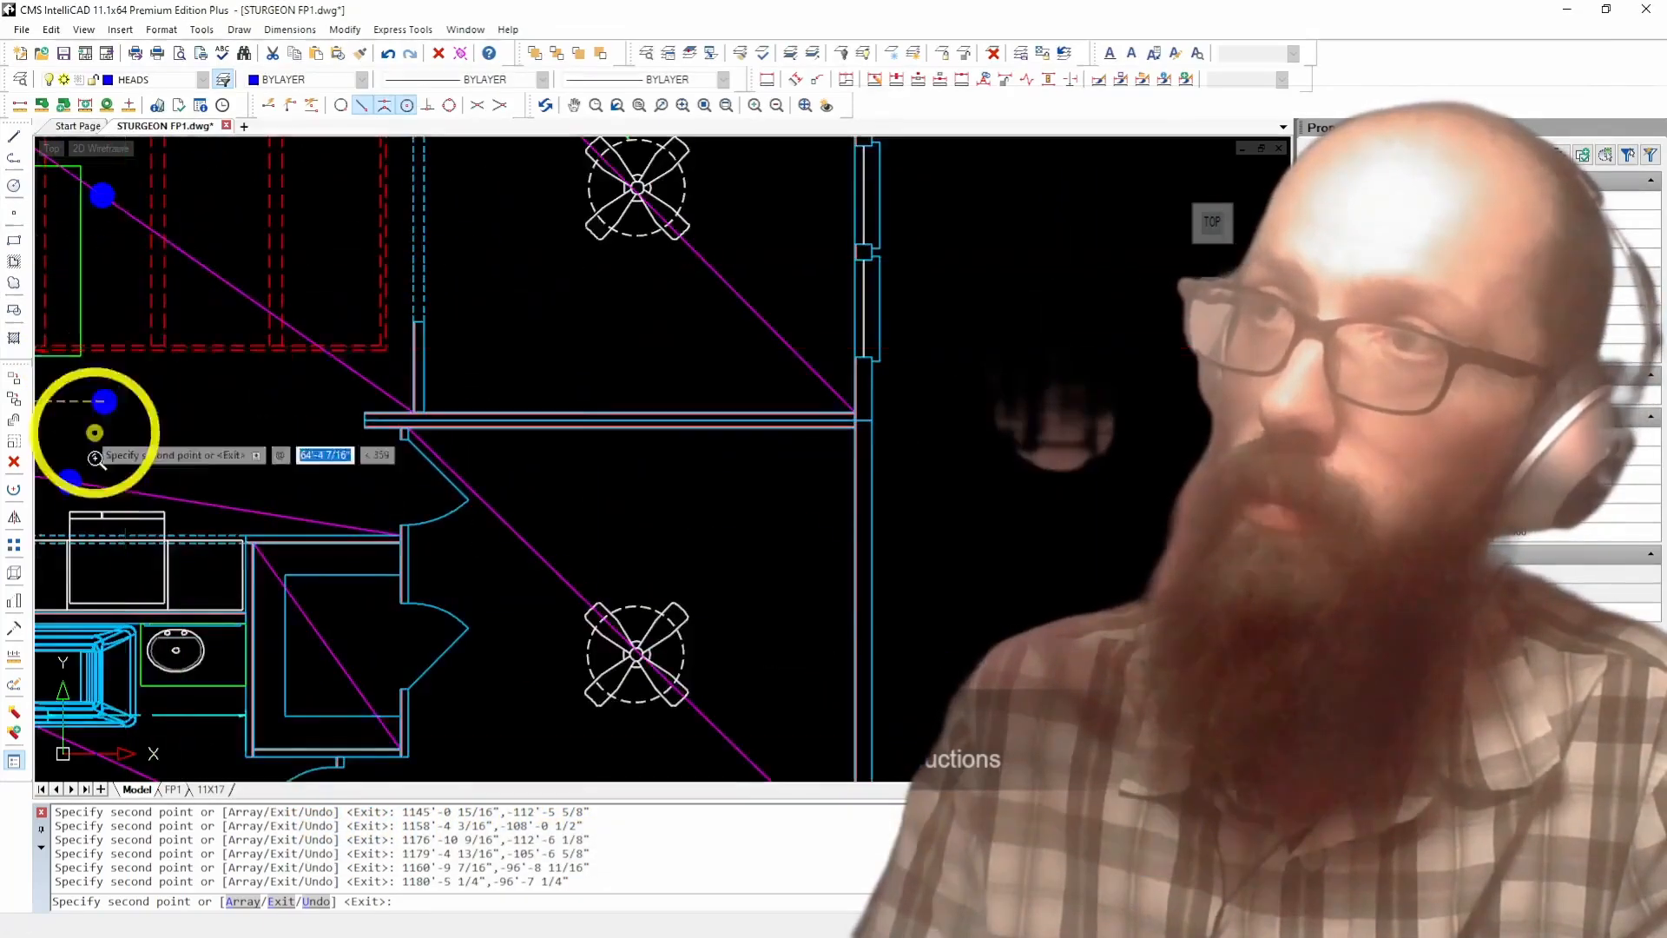
scroll(365, 421, up, 5)
click(350, 331)
scroll(354, 328, down, 3)
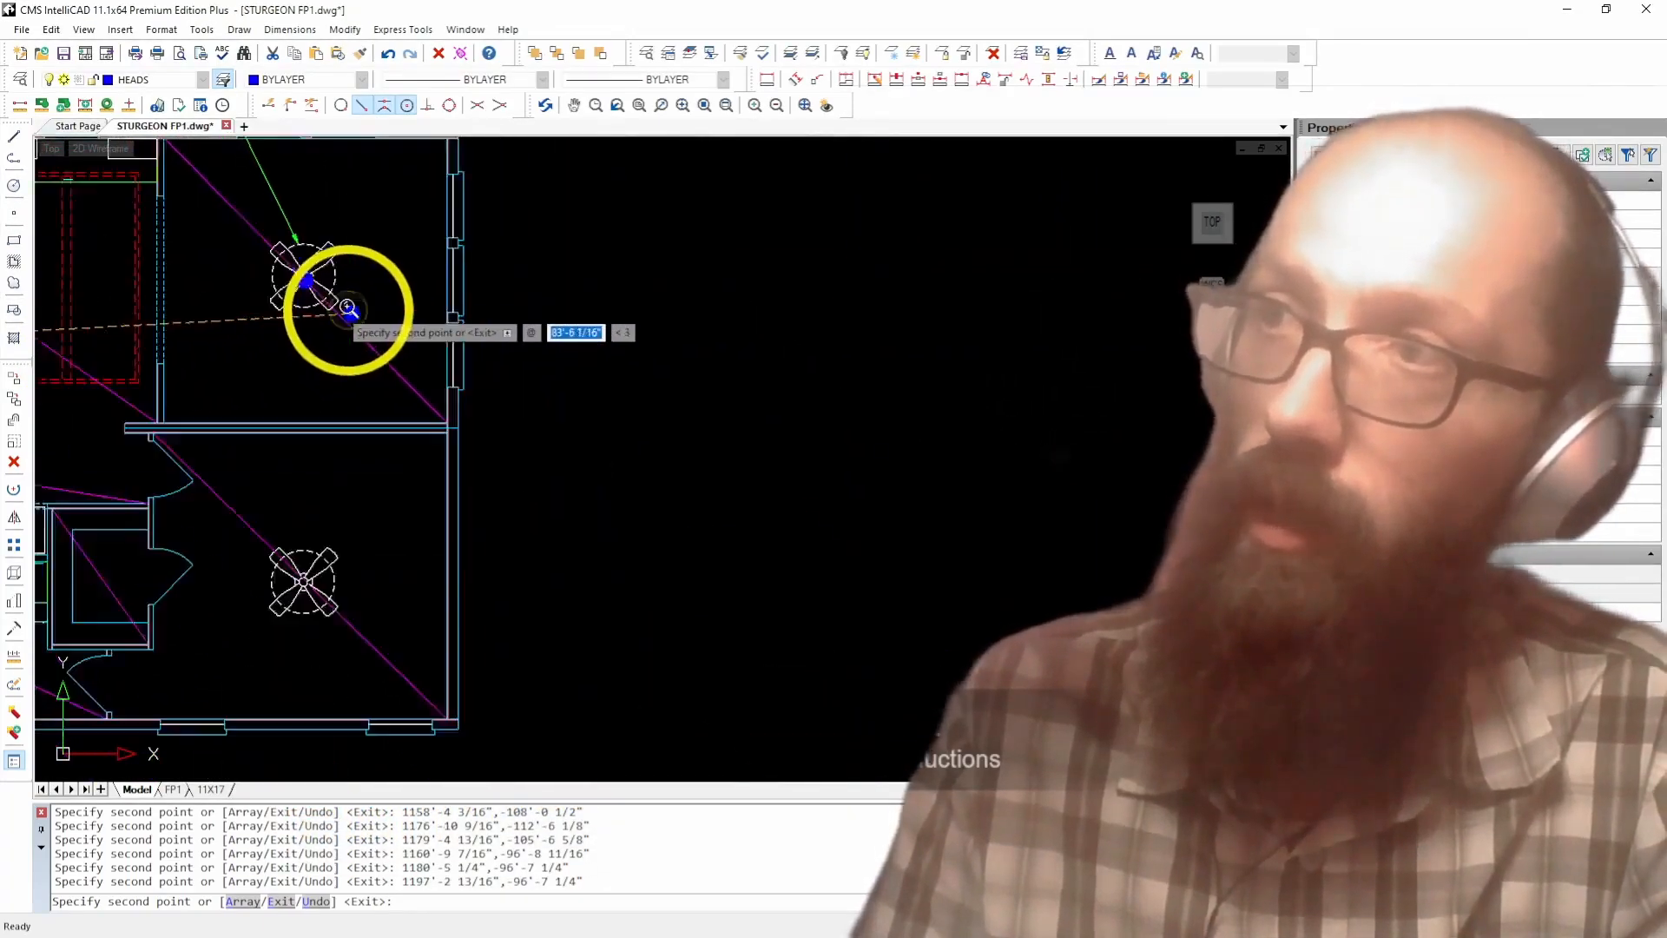
scroll(261, 521, up, 4)
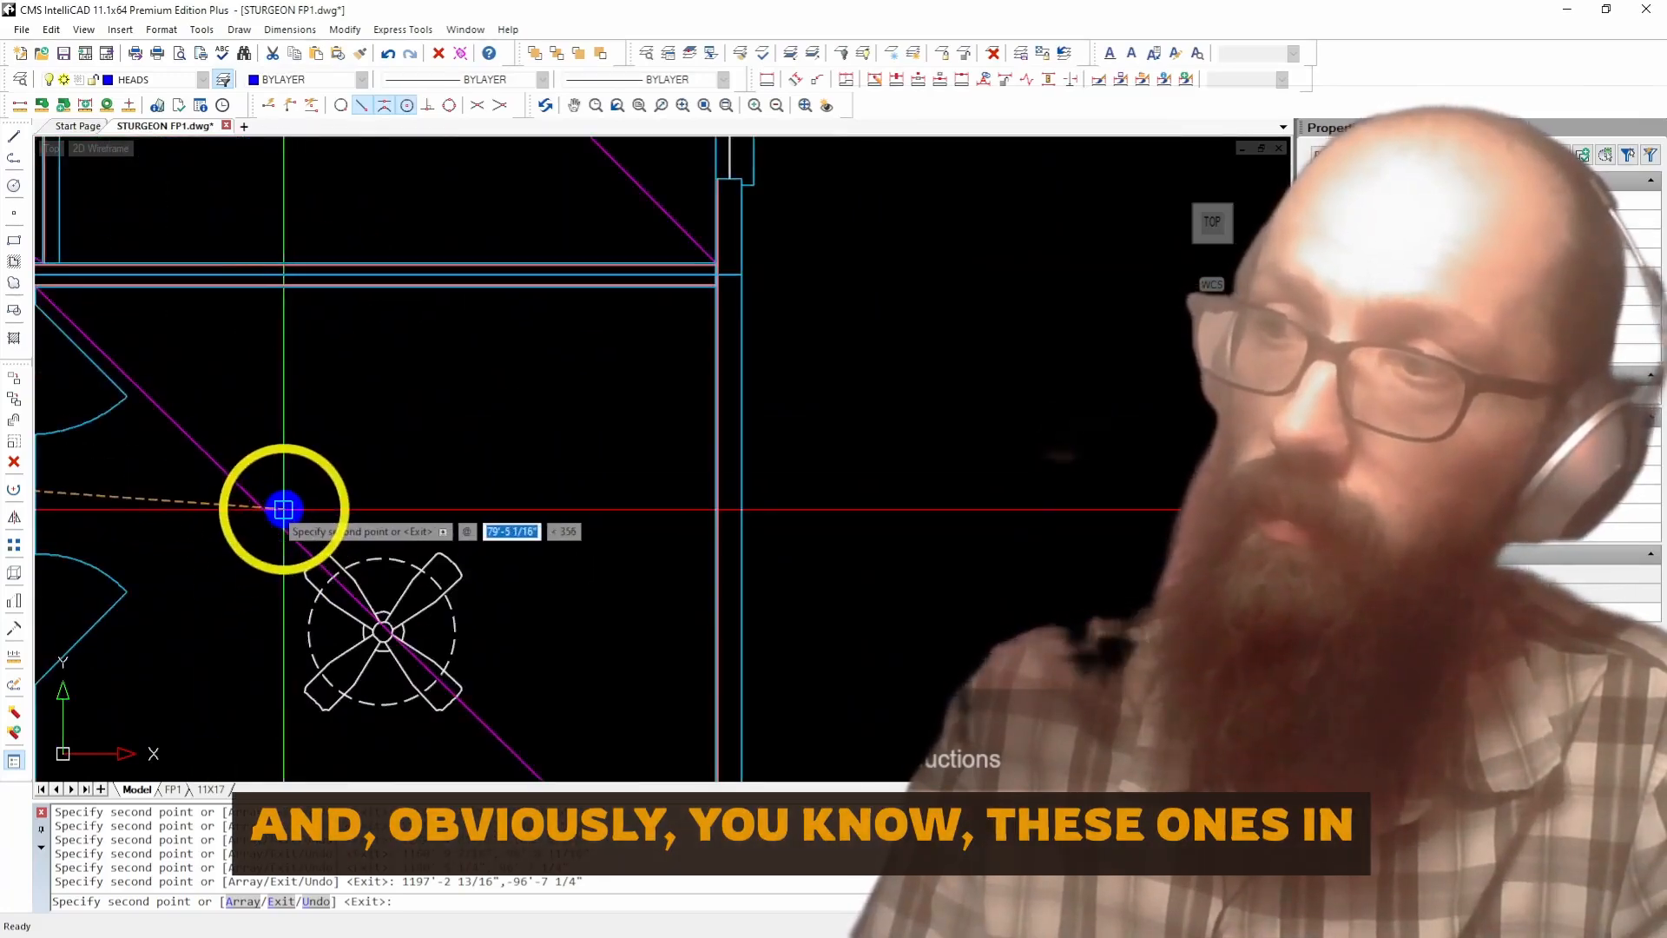
click(358, 489)
Step: Place a head copy at the walk-in closet diagonal's midpoint and finish copying
scroll(391, 482, down, 3)
scroll(275, 525, up, 4)
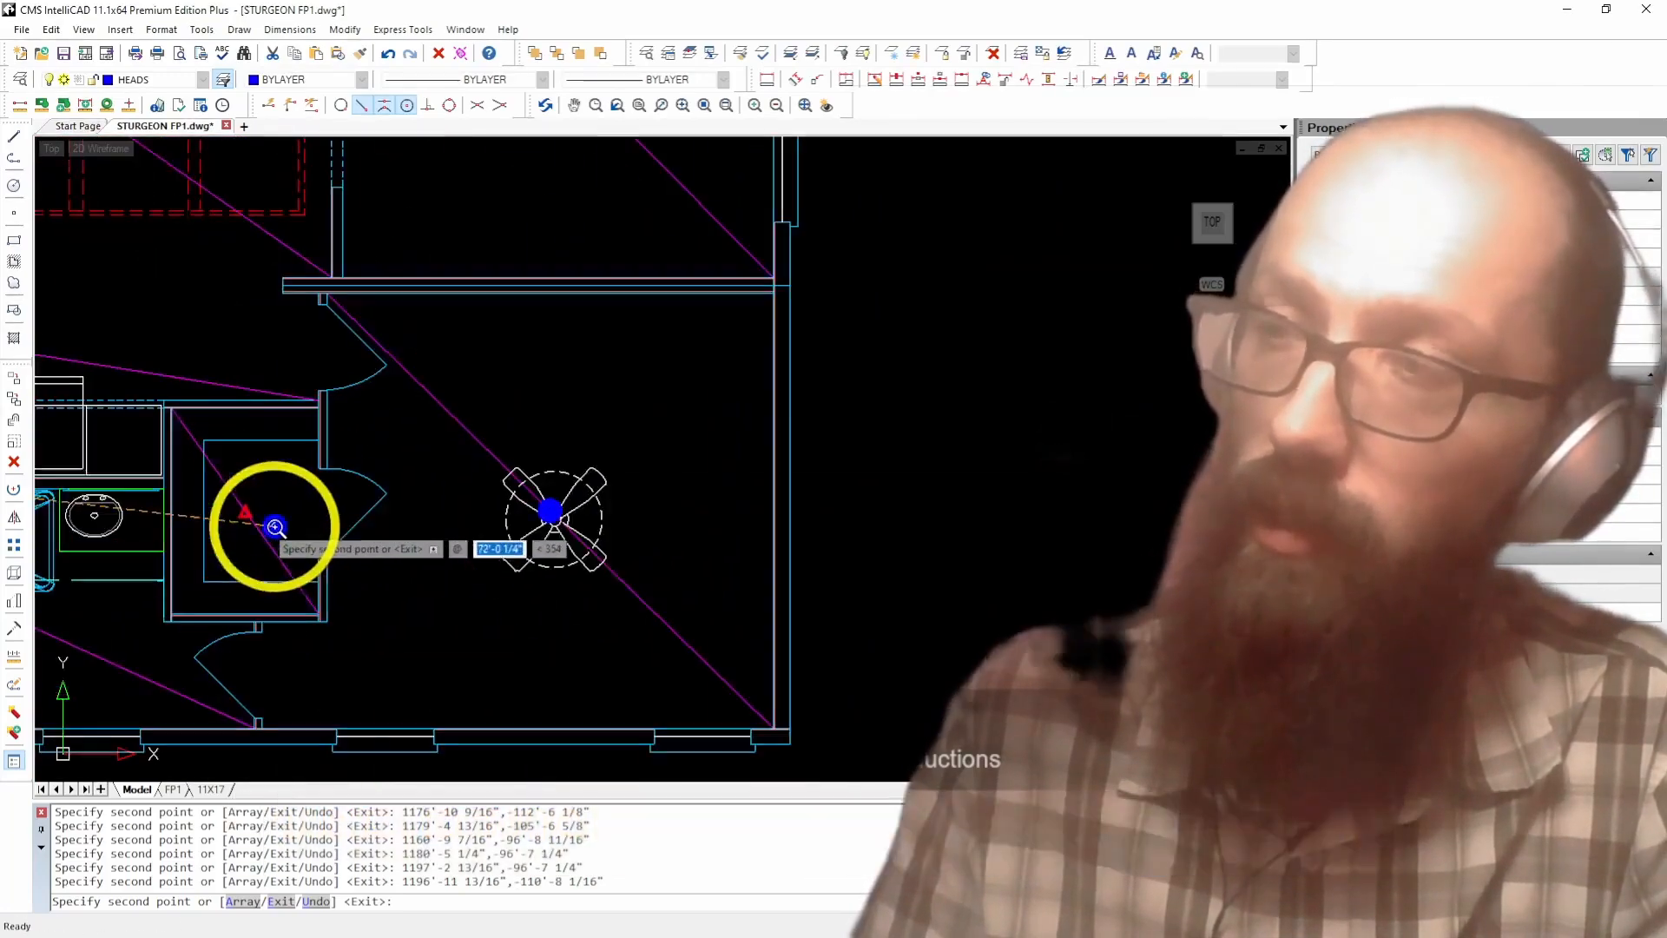
scroll(362, 494, down, 1)
scroll(361, 493, down, 1)
scroll(252, 556, up, 4)
scroll(384, 549, down, 7)
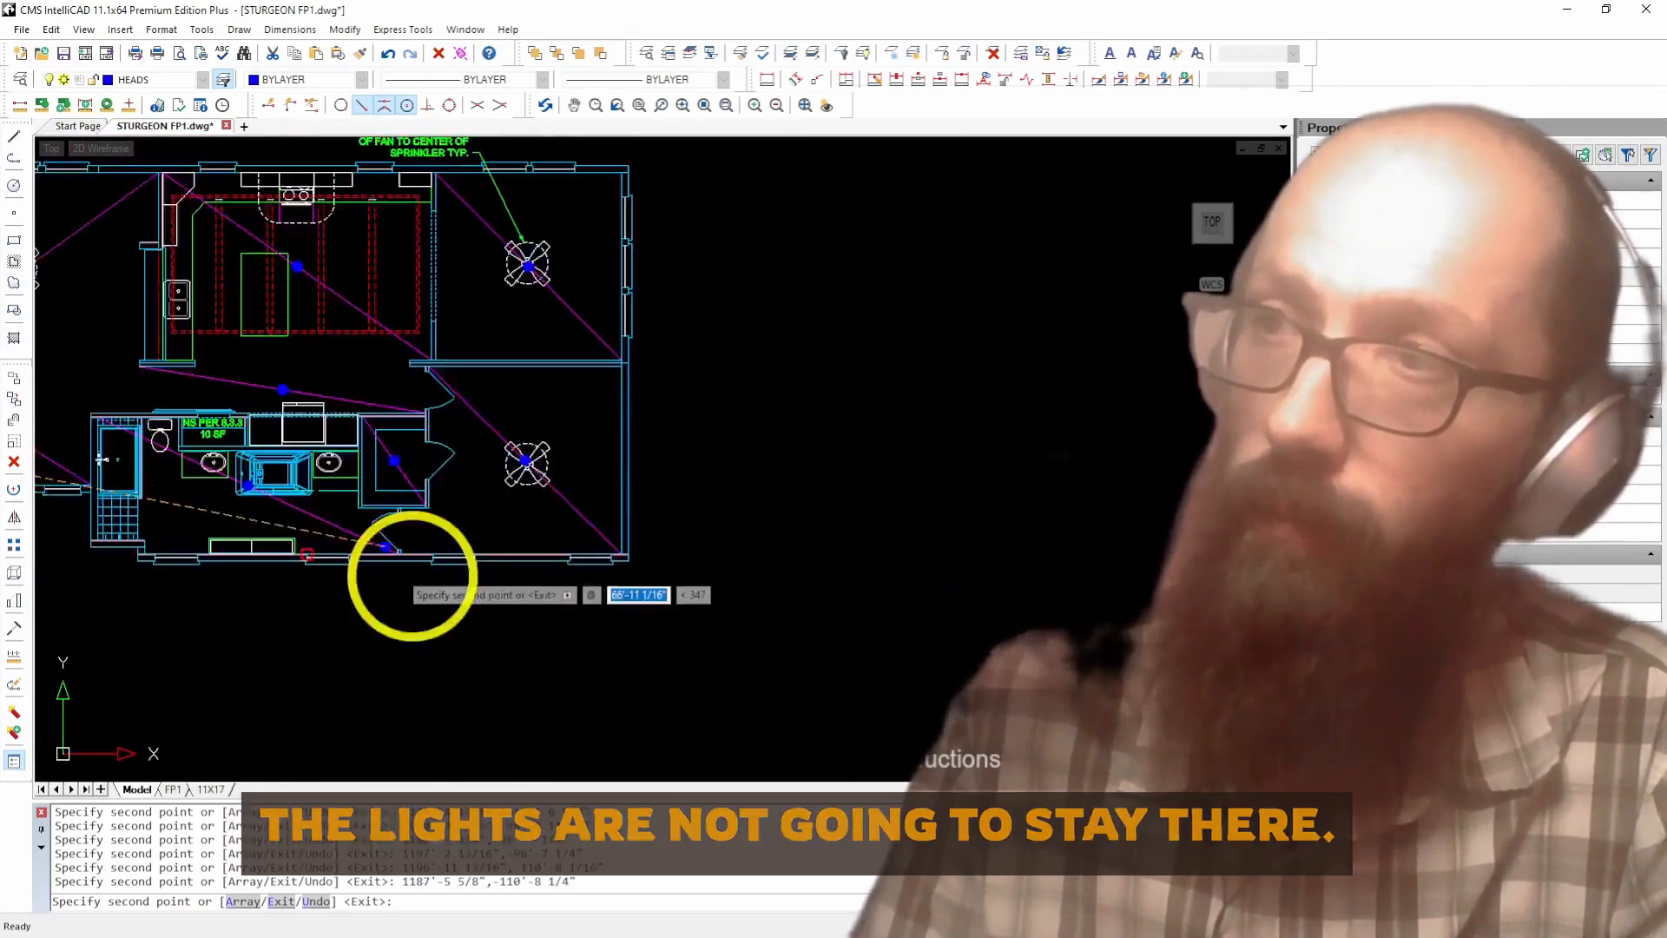
scroll(313, 599, down, 1)
scroll(402, 596, up, 4)
scroll(312, 585, down, 3)
key(Escape)
Step: Isolate the TITLE REF layer and erase all diagonals and short reference lines within the floor plan area
click(202, 555)
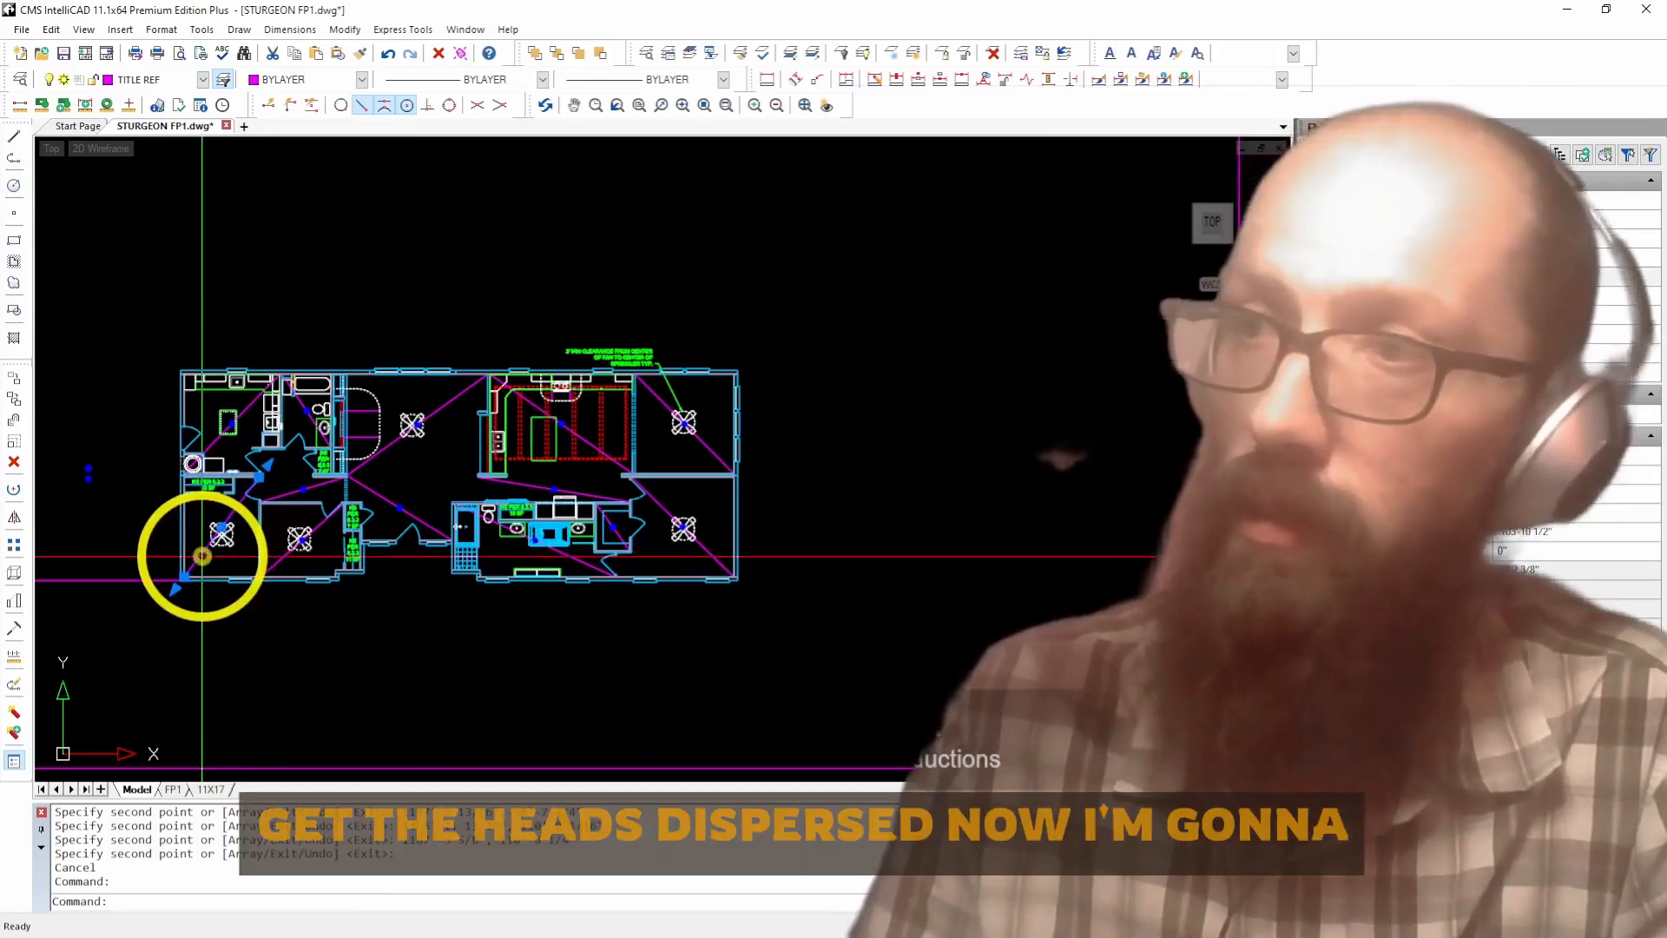
click(791, 55)
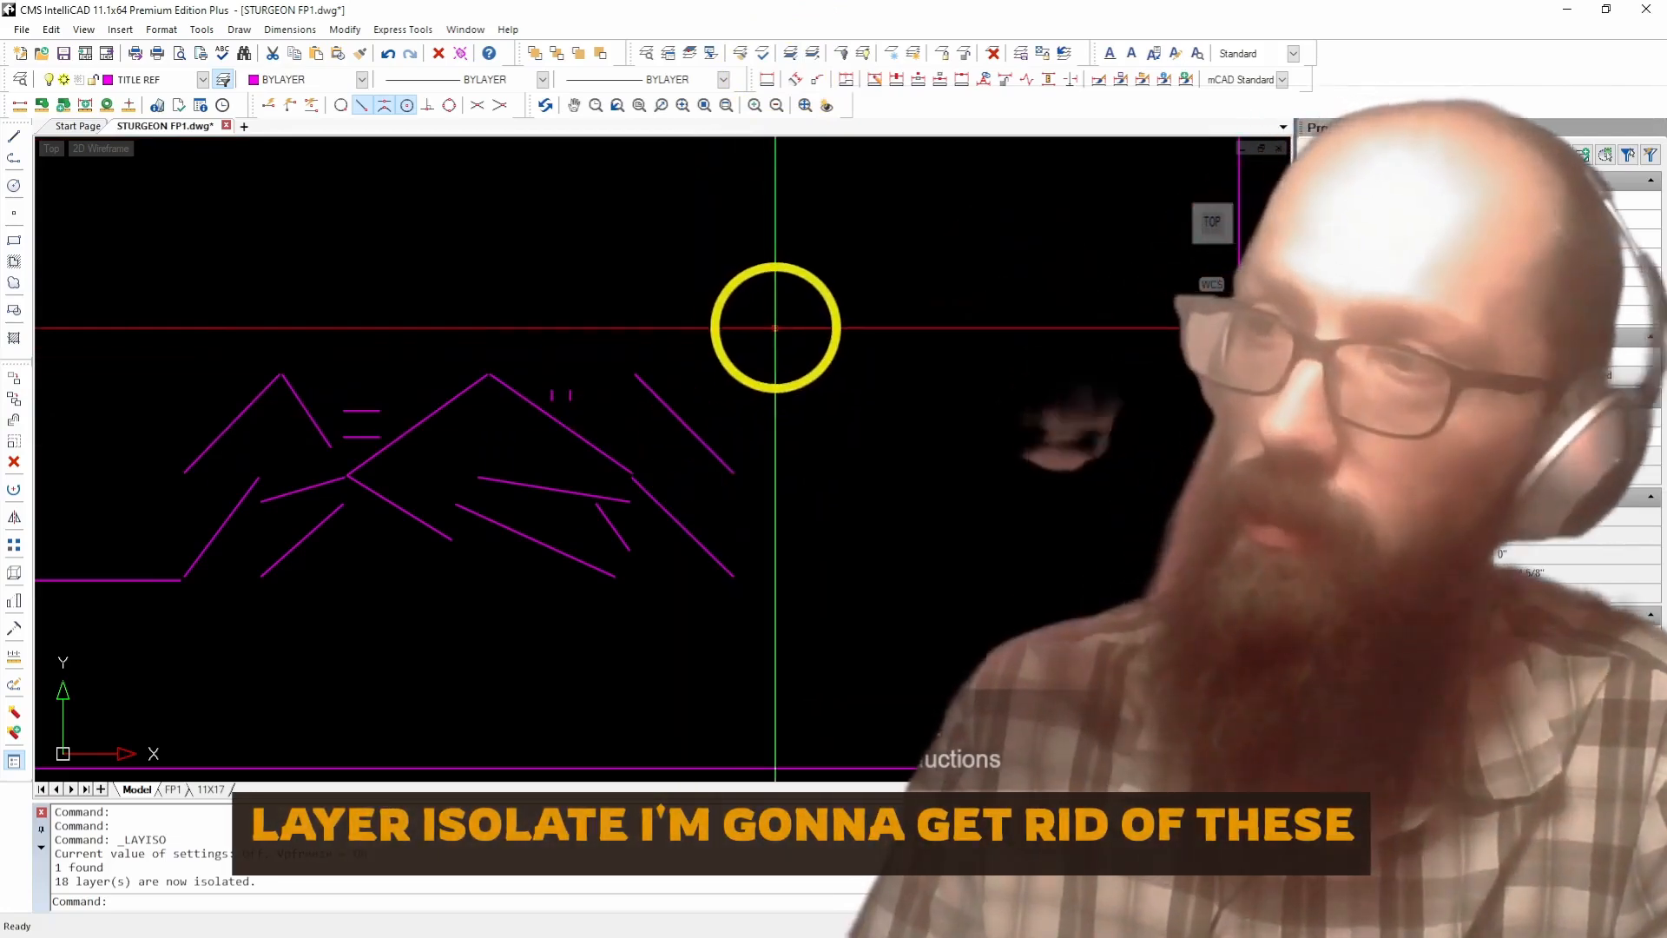
click(775, 328)
click(197, 653)
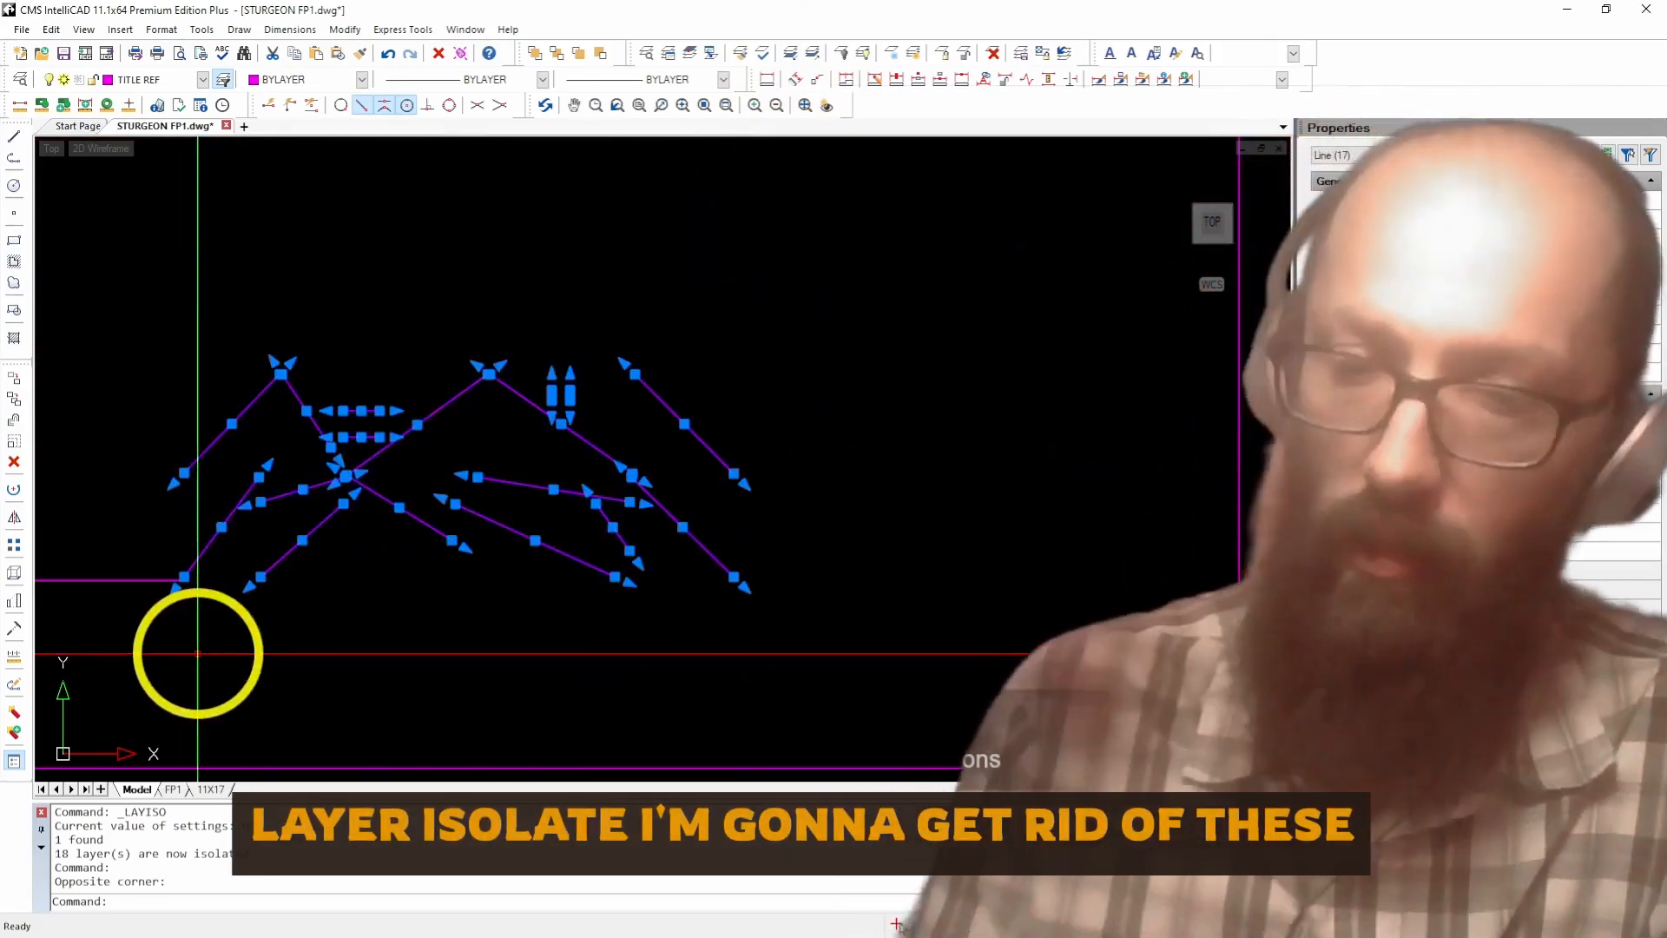
key(Delete)
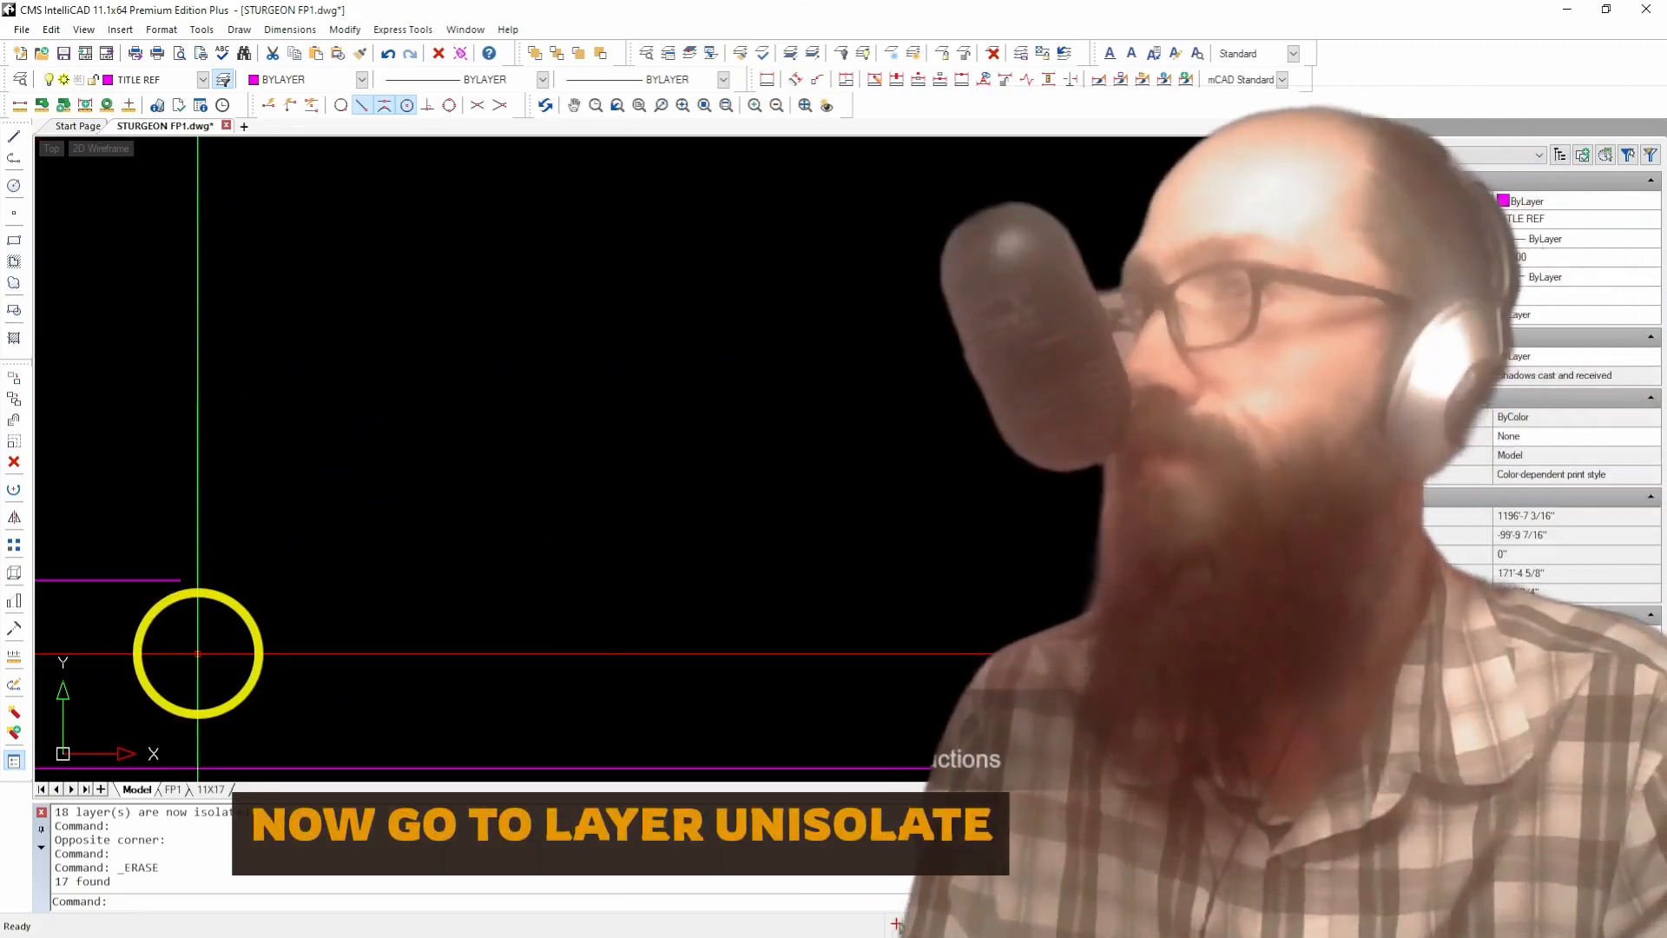
Step: Unisolate the layers to restore the full floor plan
click(816, 54)
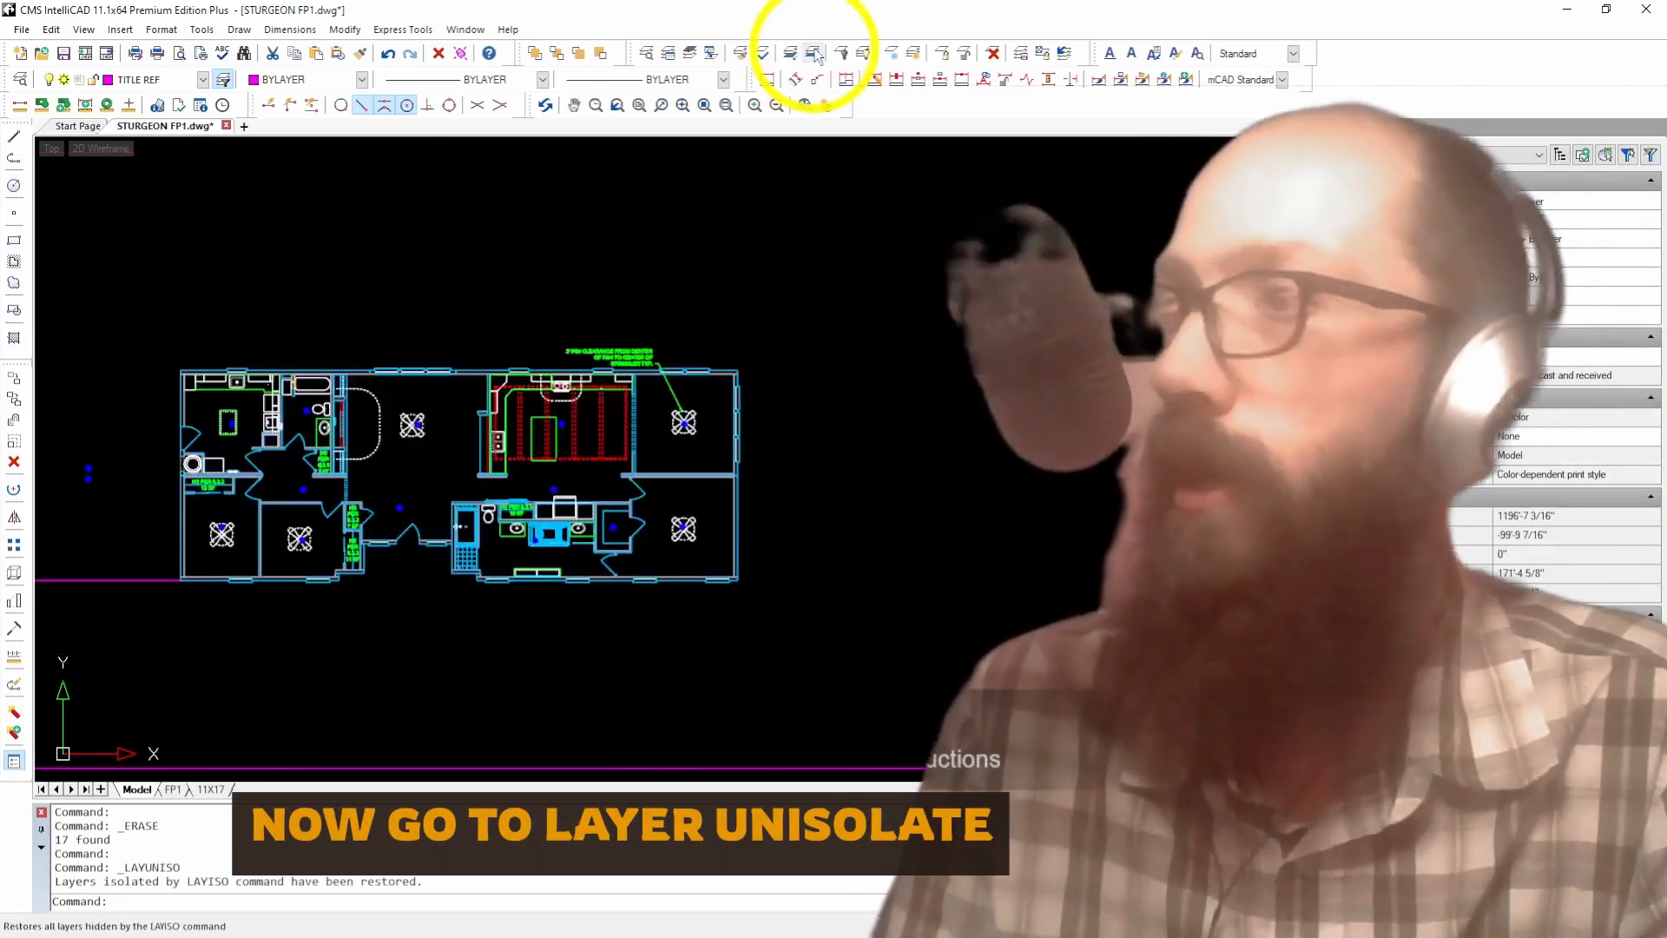
scroll(161, 439, up, 2)
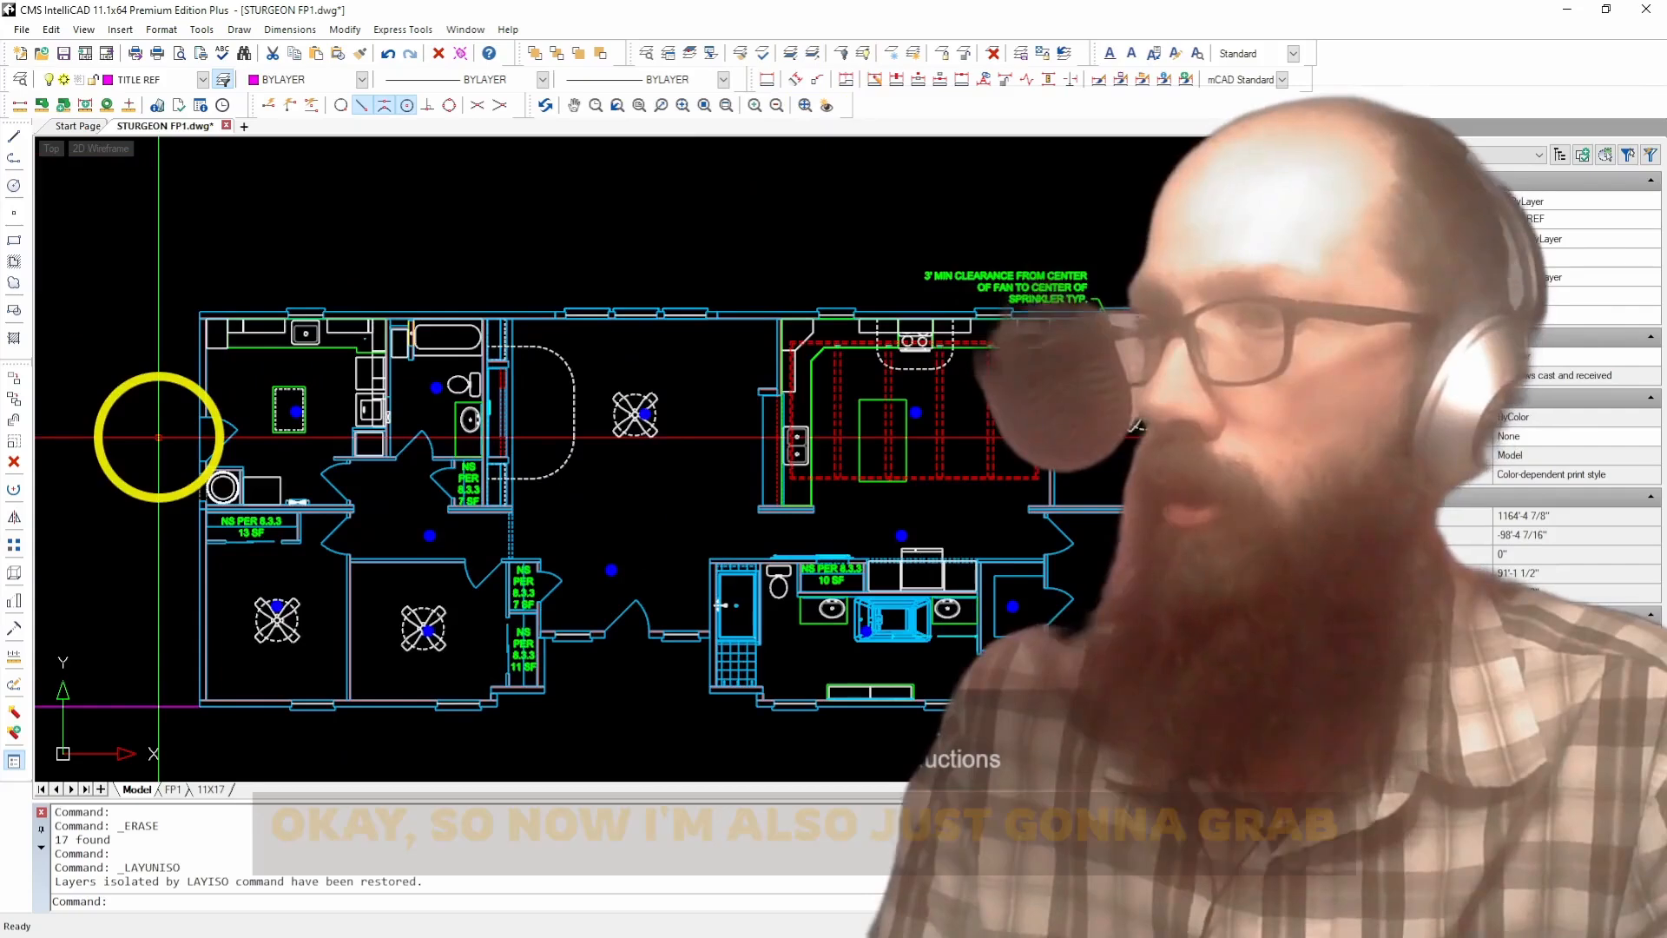
scroll(268, 466, down, 1)
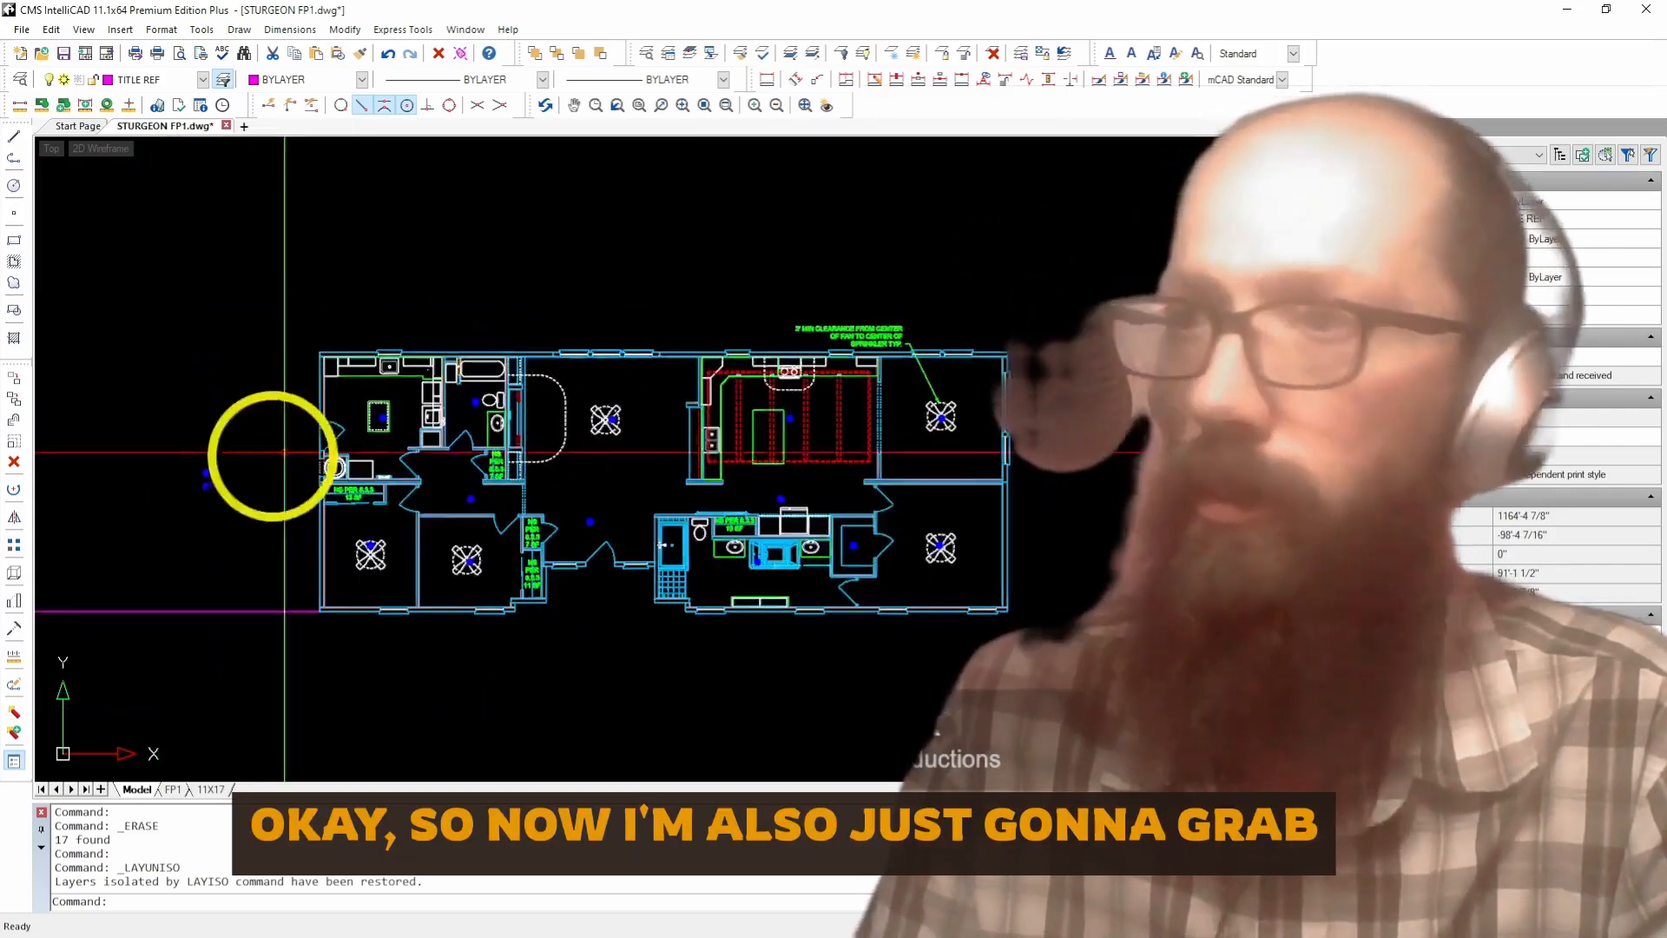
Step: Copy the half-filled head symbol from outside the plan to the lower-left inside corner of the water heater closet
scroll(179, 533, up, 5)
click(231, 469)
click(162, 418)
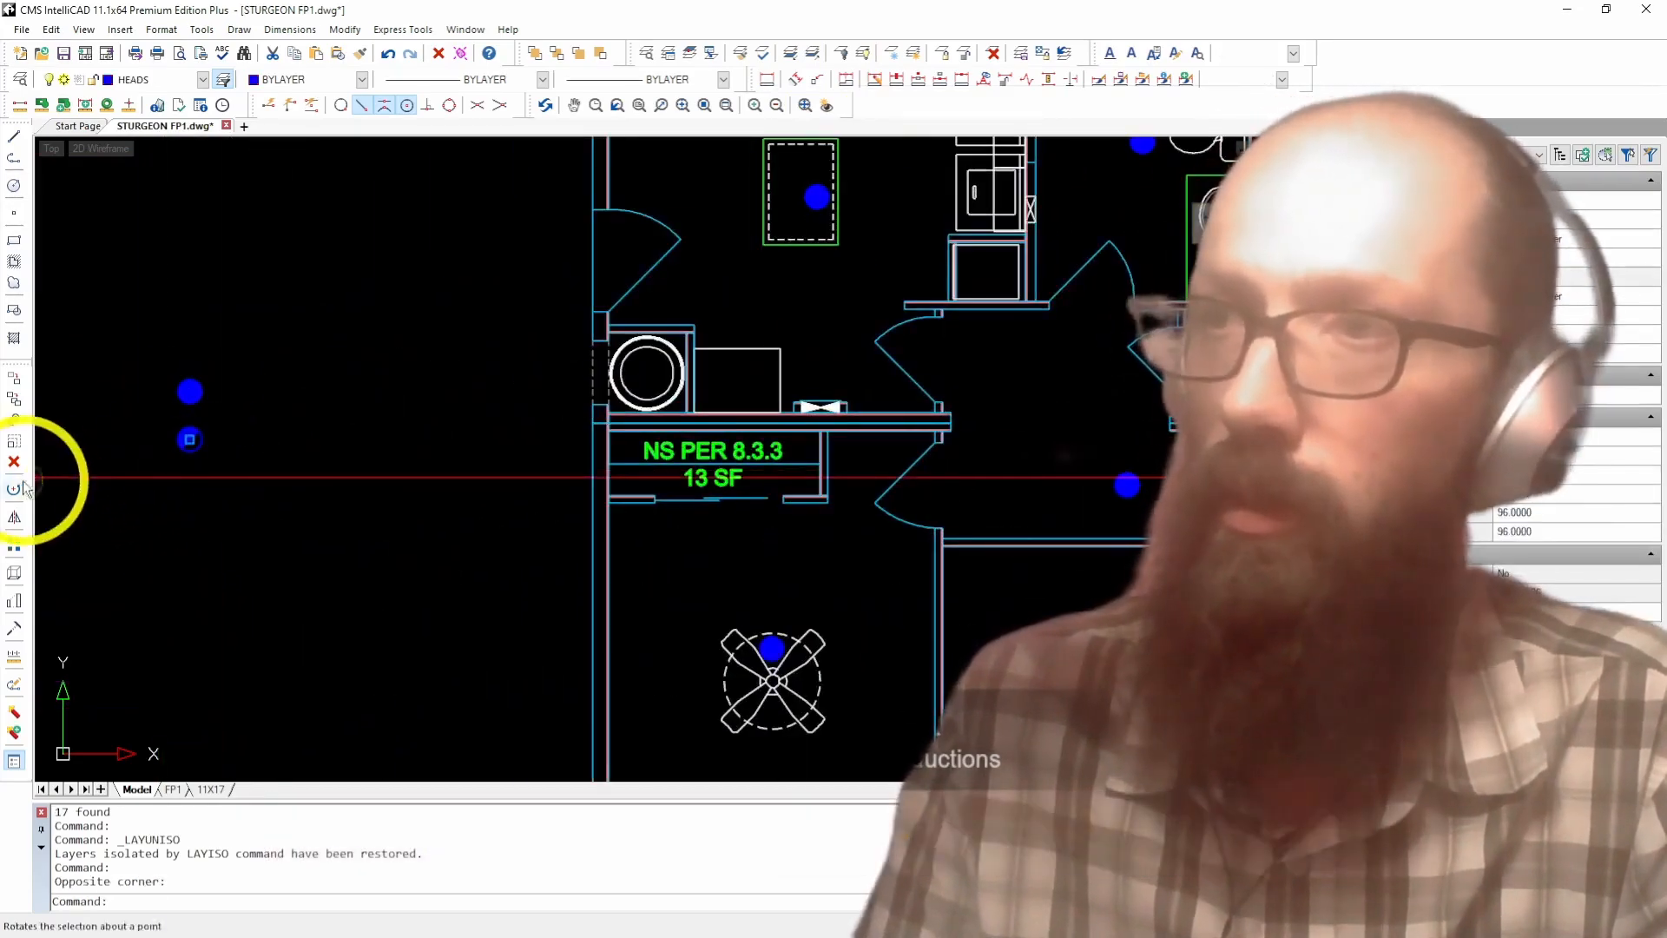
click(14, 398)
scroll(126, 427, up, 3)
click(279, 458)
scroll(186, 461, down, 4)
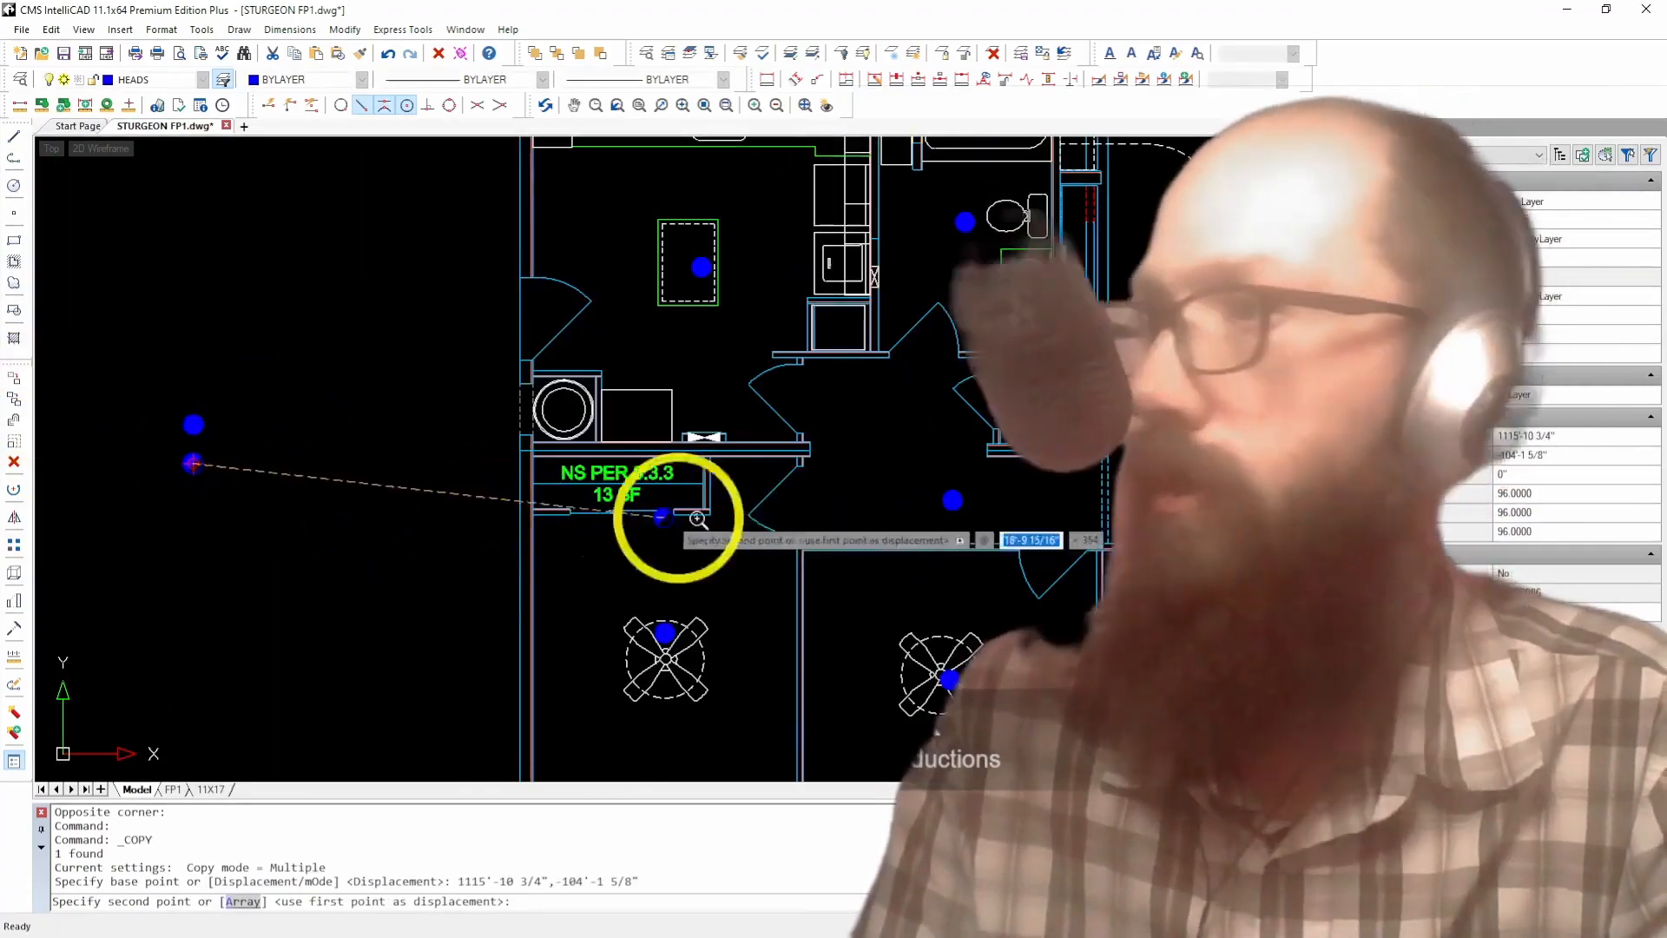
scroll(513, 383, up, 4)
scroll(305, 455, down, 3)
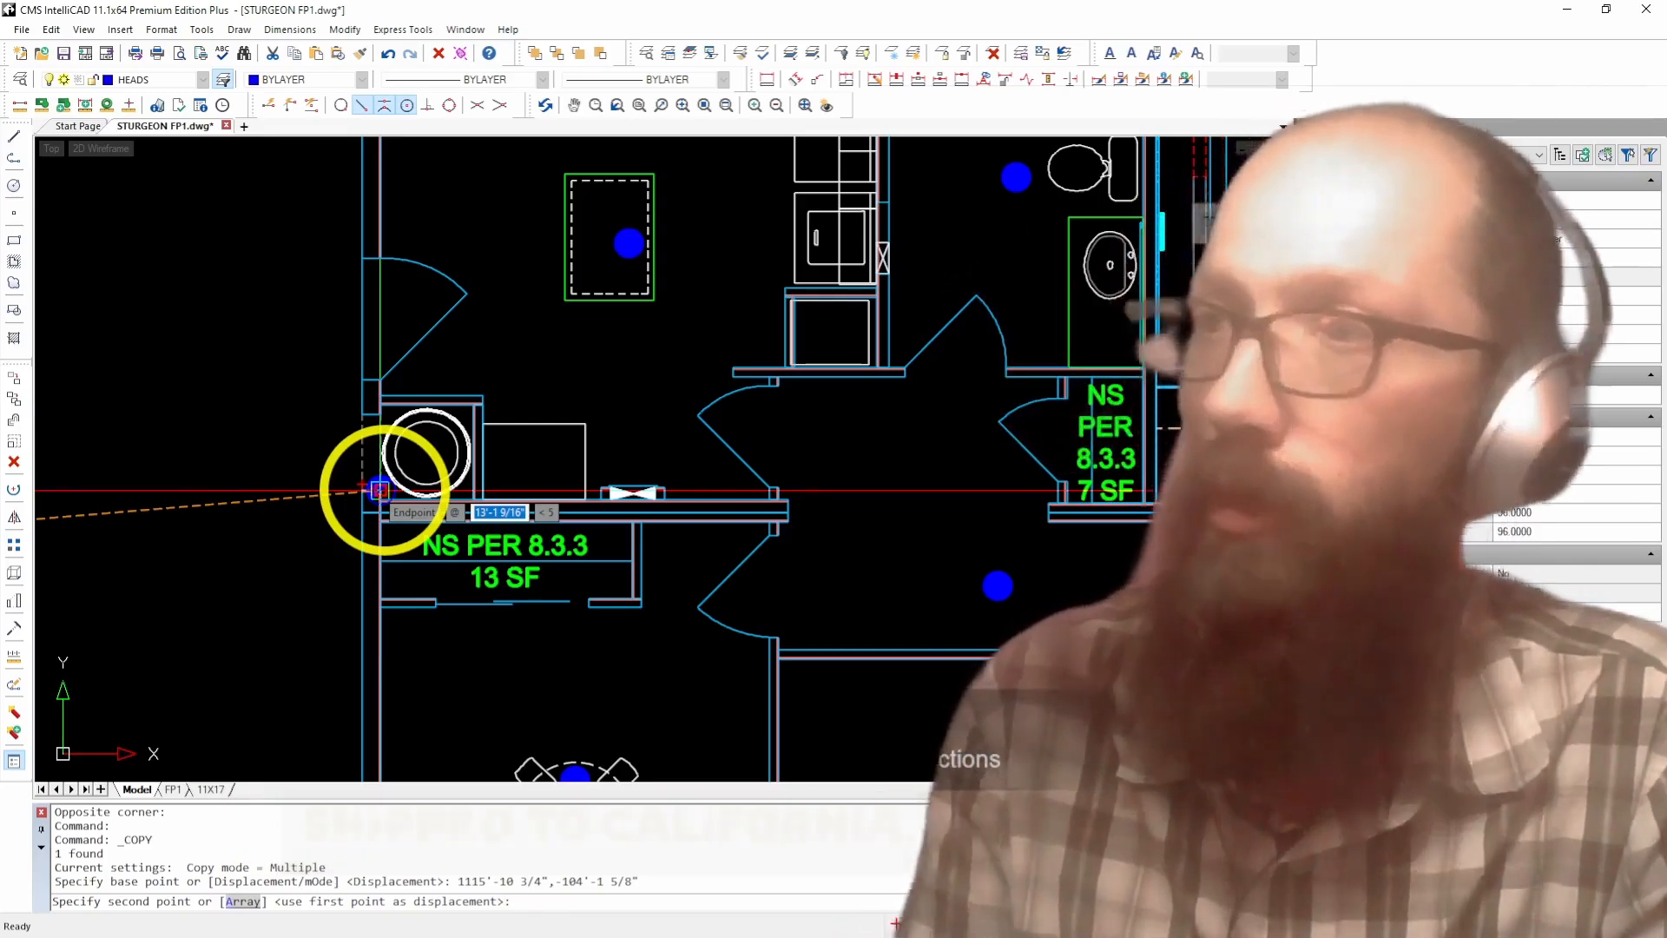
scroll(379, 490, up, 5)
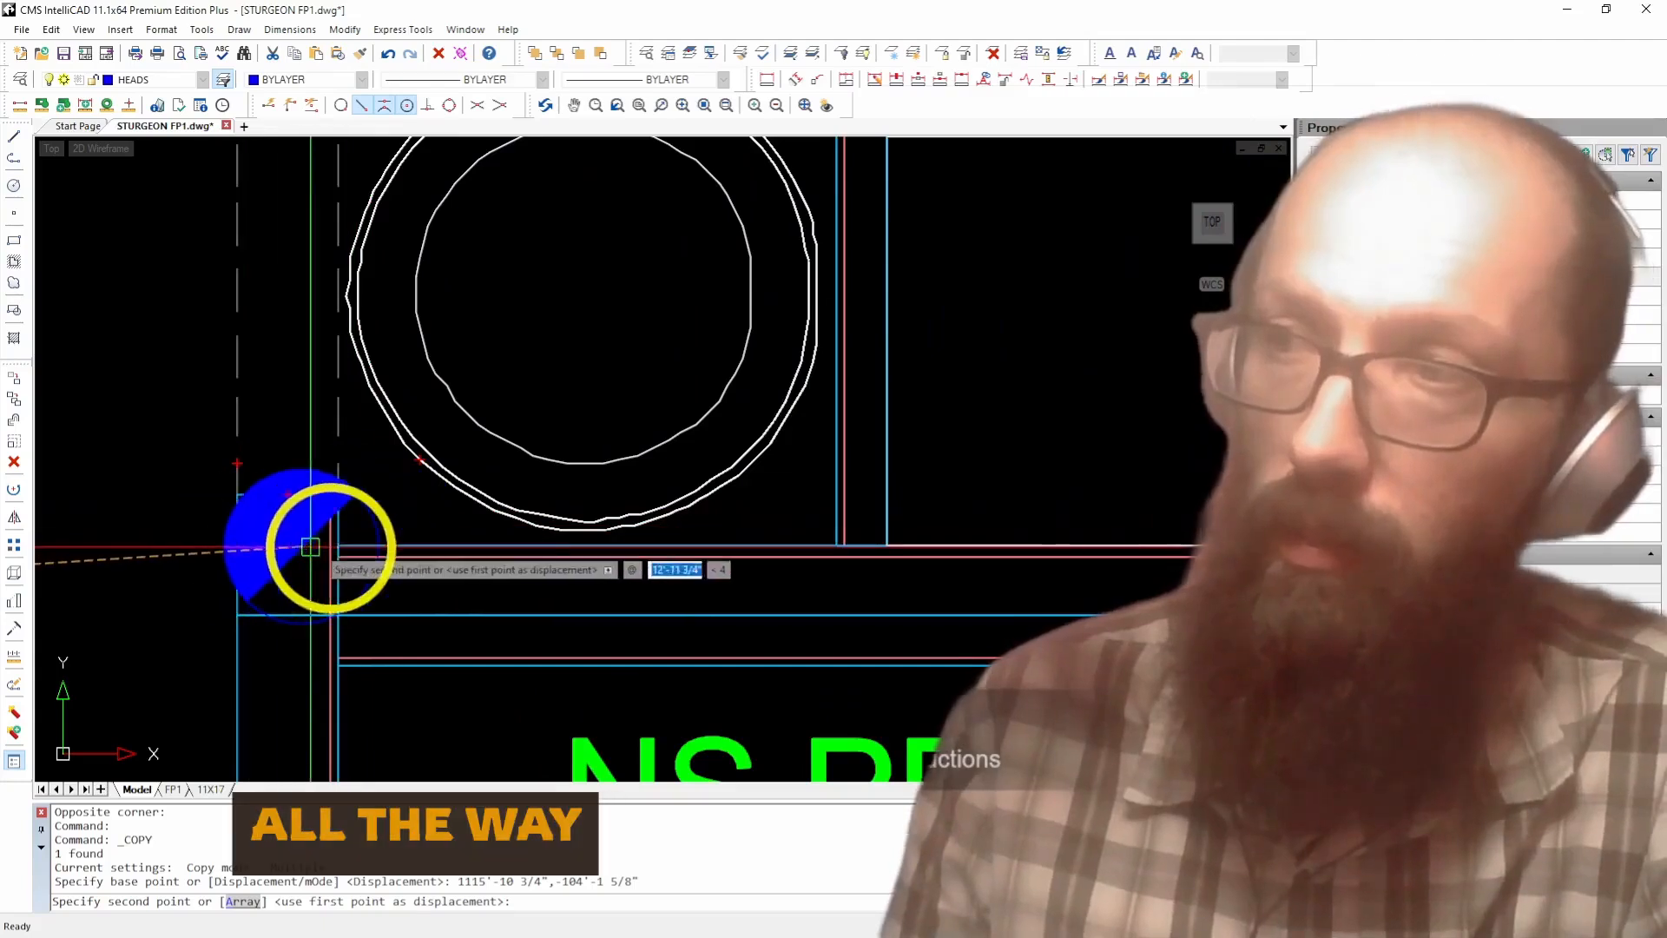
click(338, 548)
key(Return)
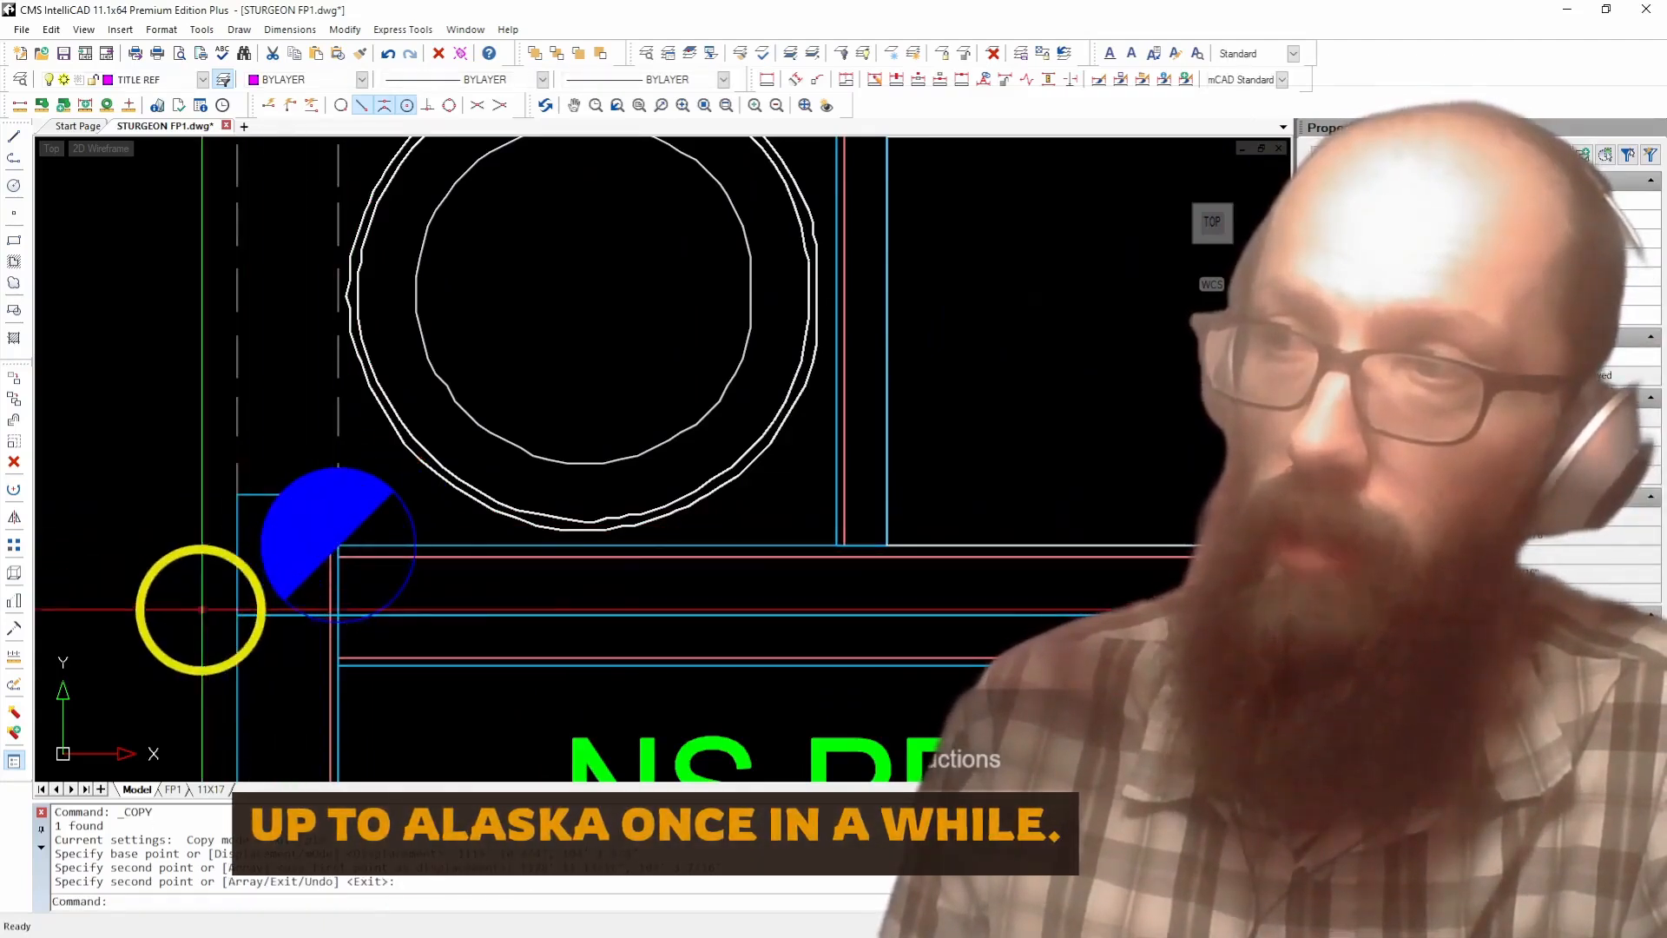
Step: Move the half-filled head to the upper-right inside corner of the water heater closet
scroll(202, 610, down, 3)
click(289, 556)
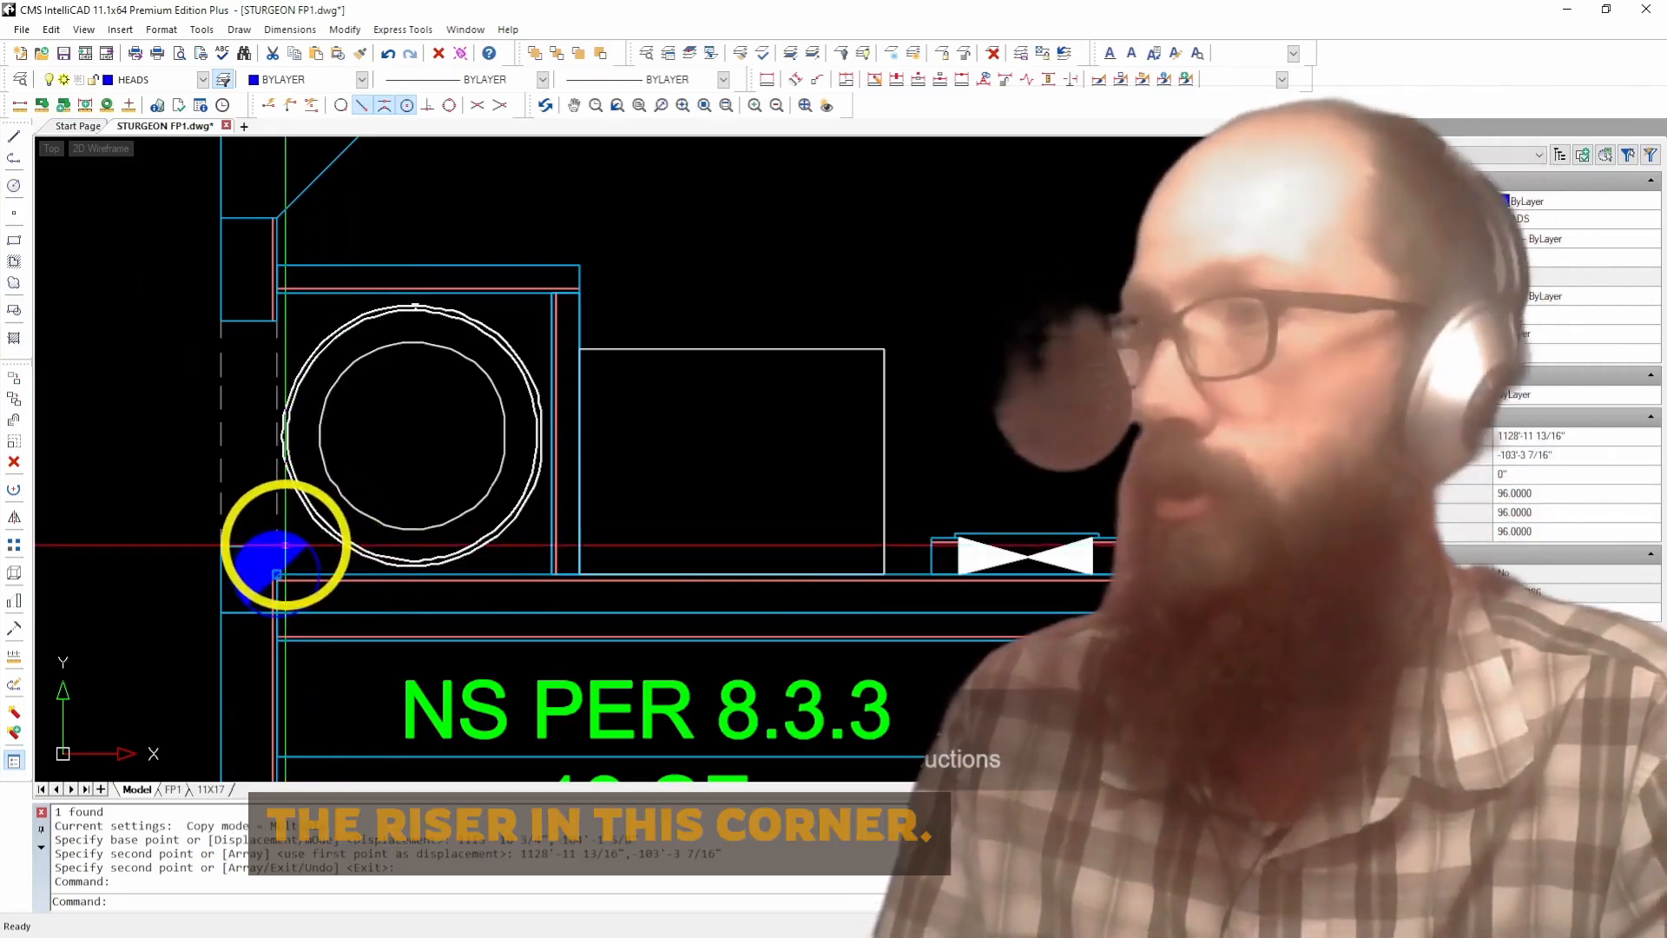
scroll(278, 545, down, 4)
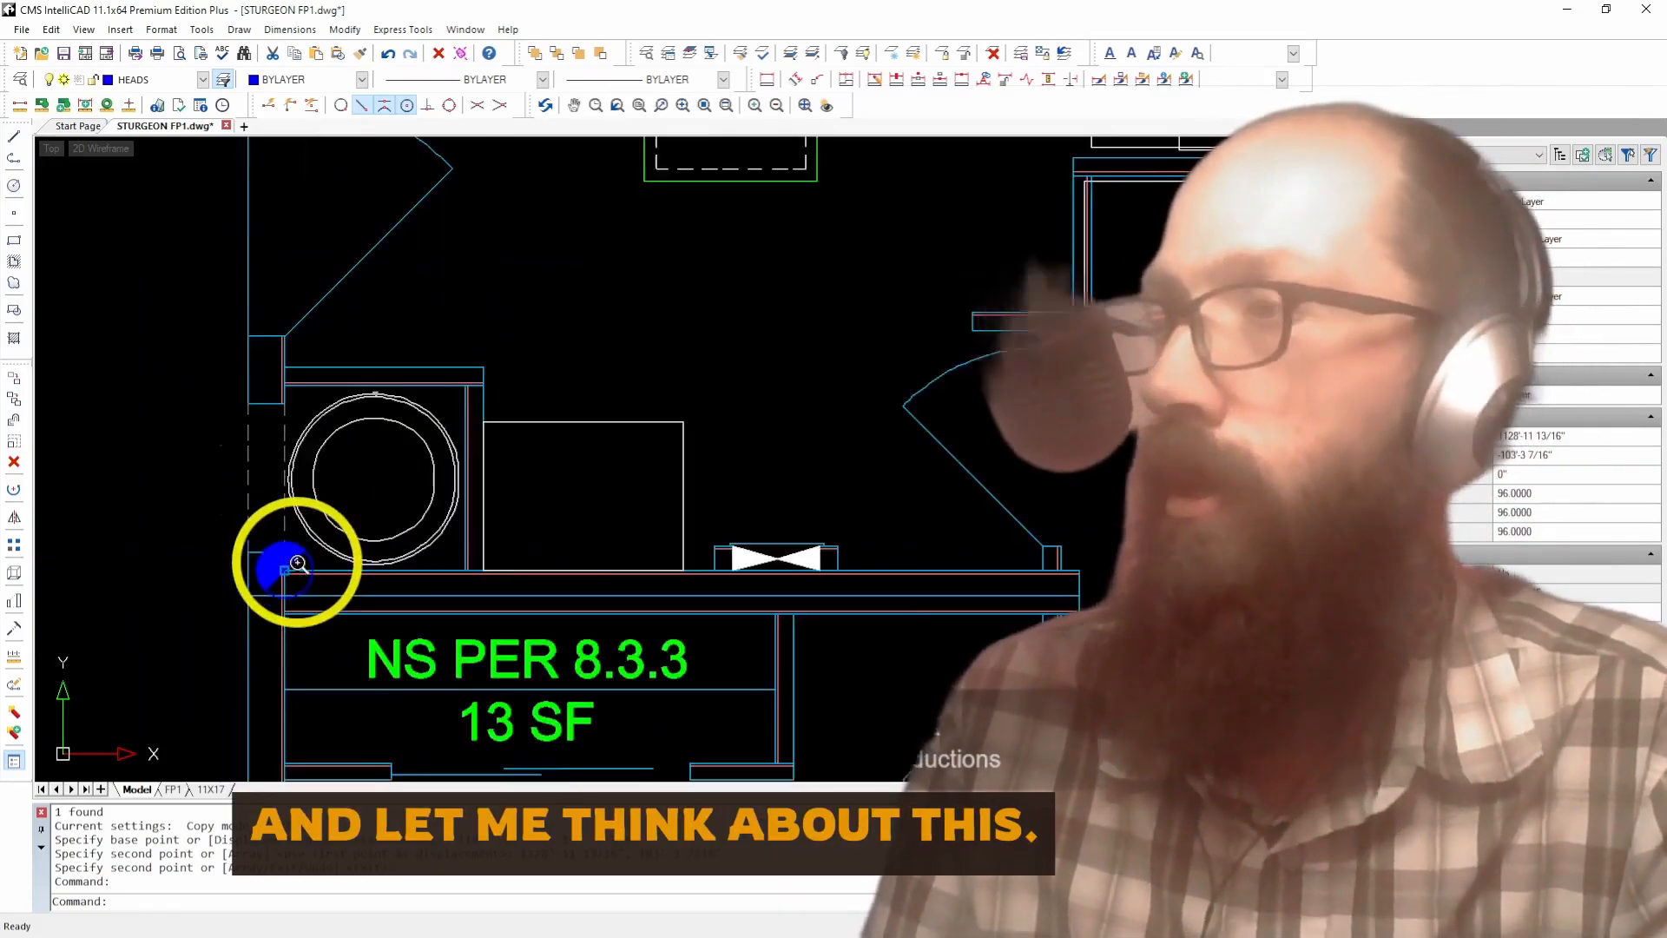
scroll(282, 564, down, 2)
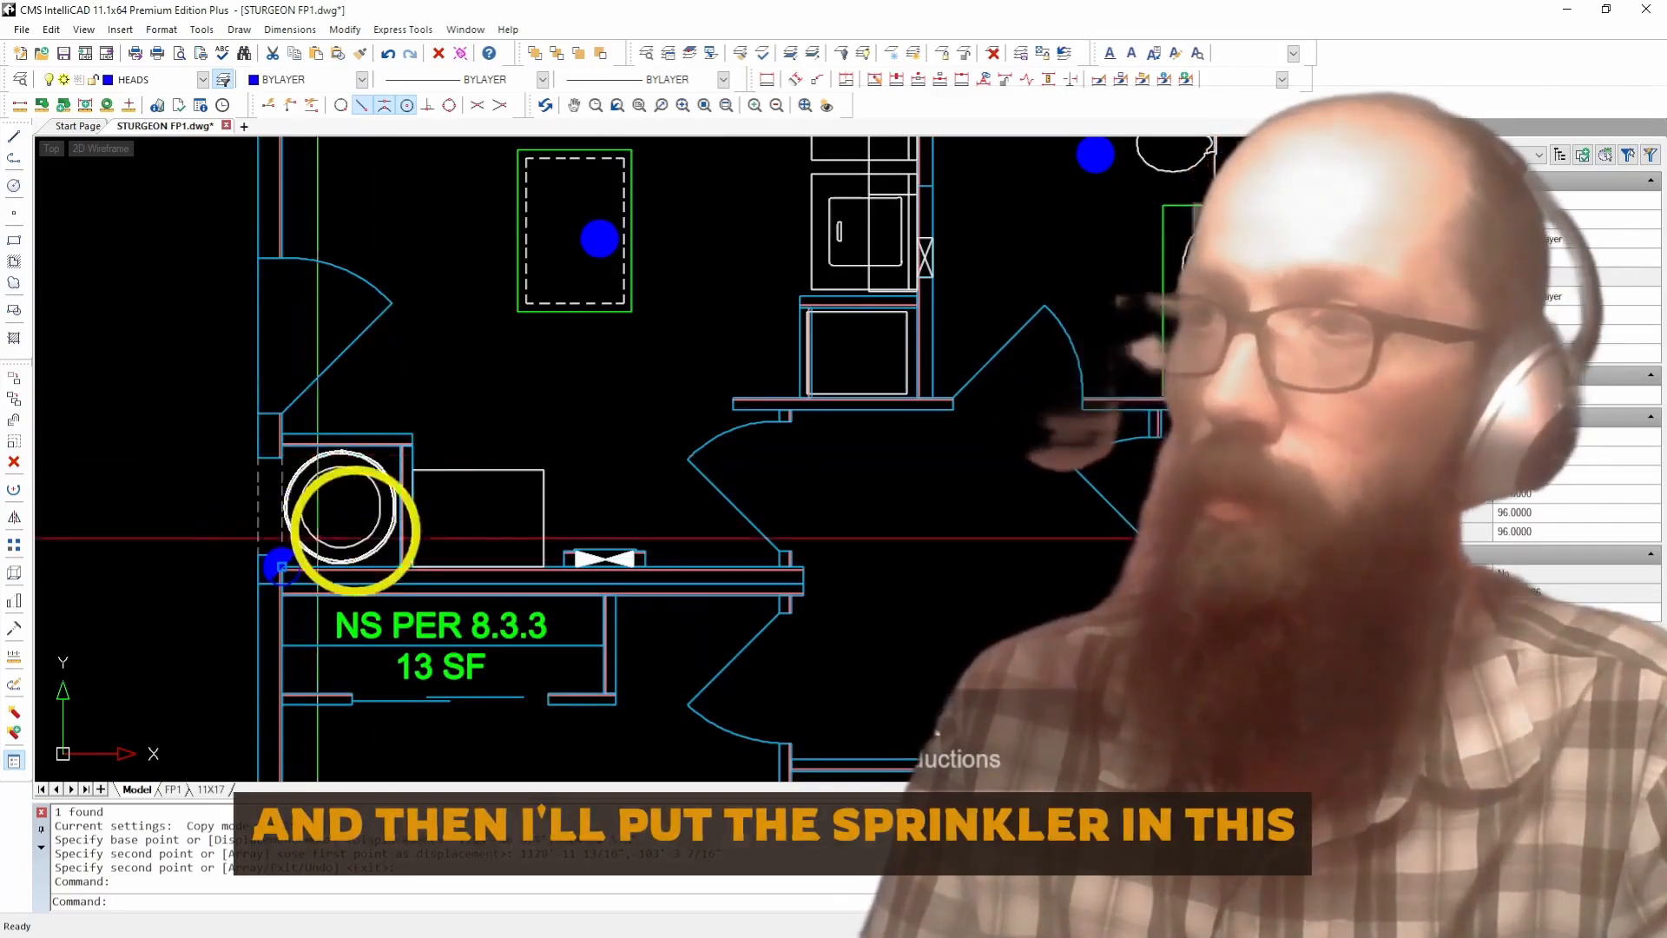
scroll(281, 569, up, 5)
click(210, 578)
scroll(208, 582, down, 3)
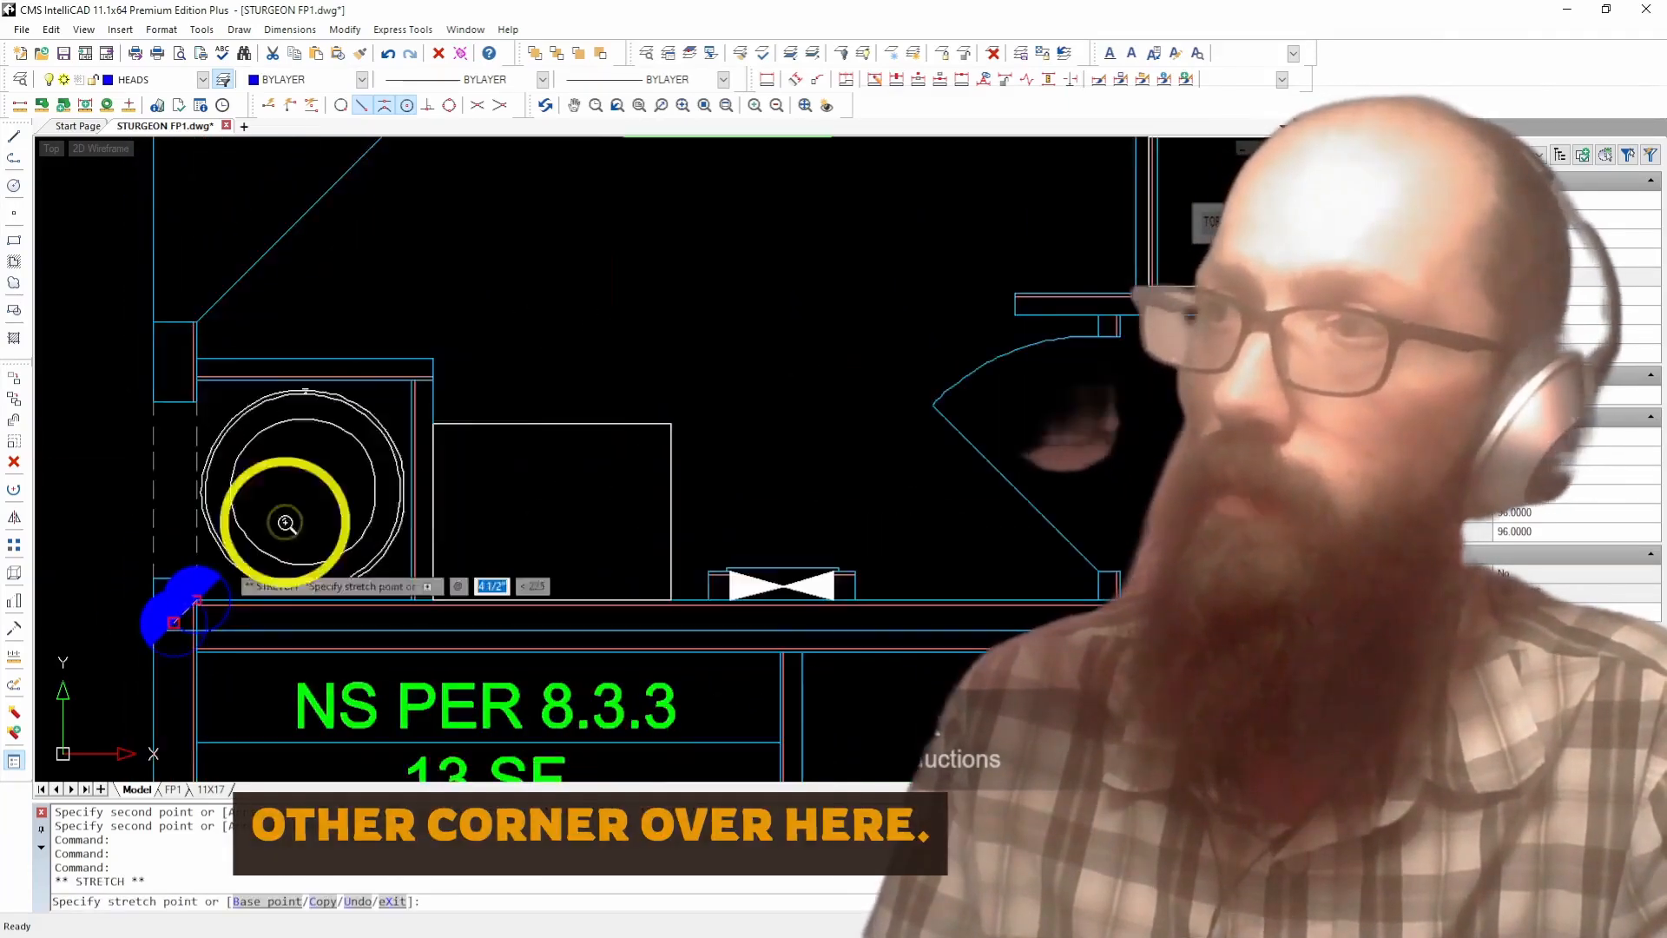
scroll(409, 396, up, 4)
click(404, 354)
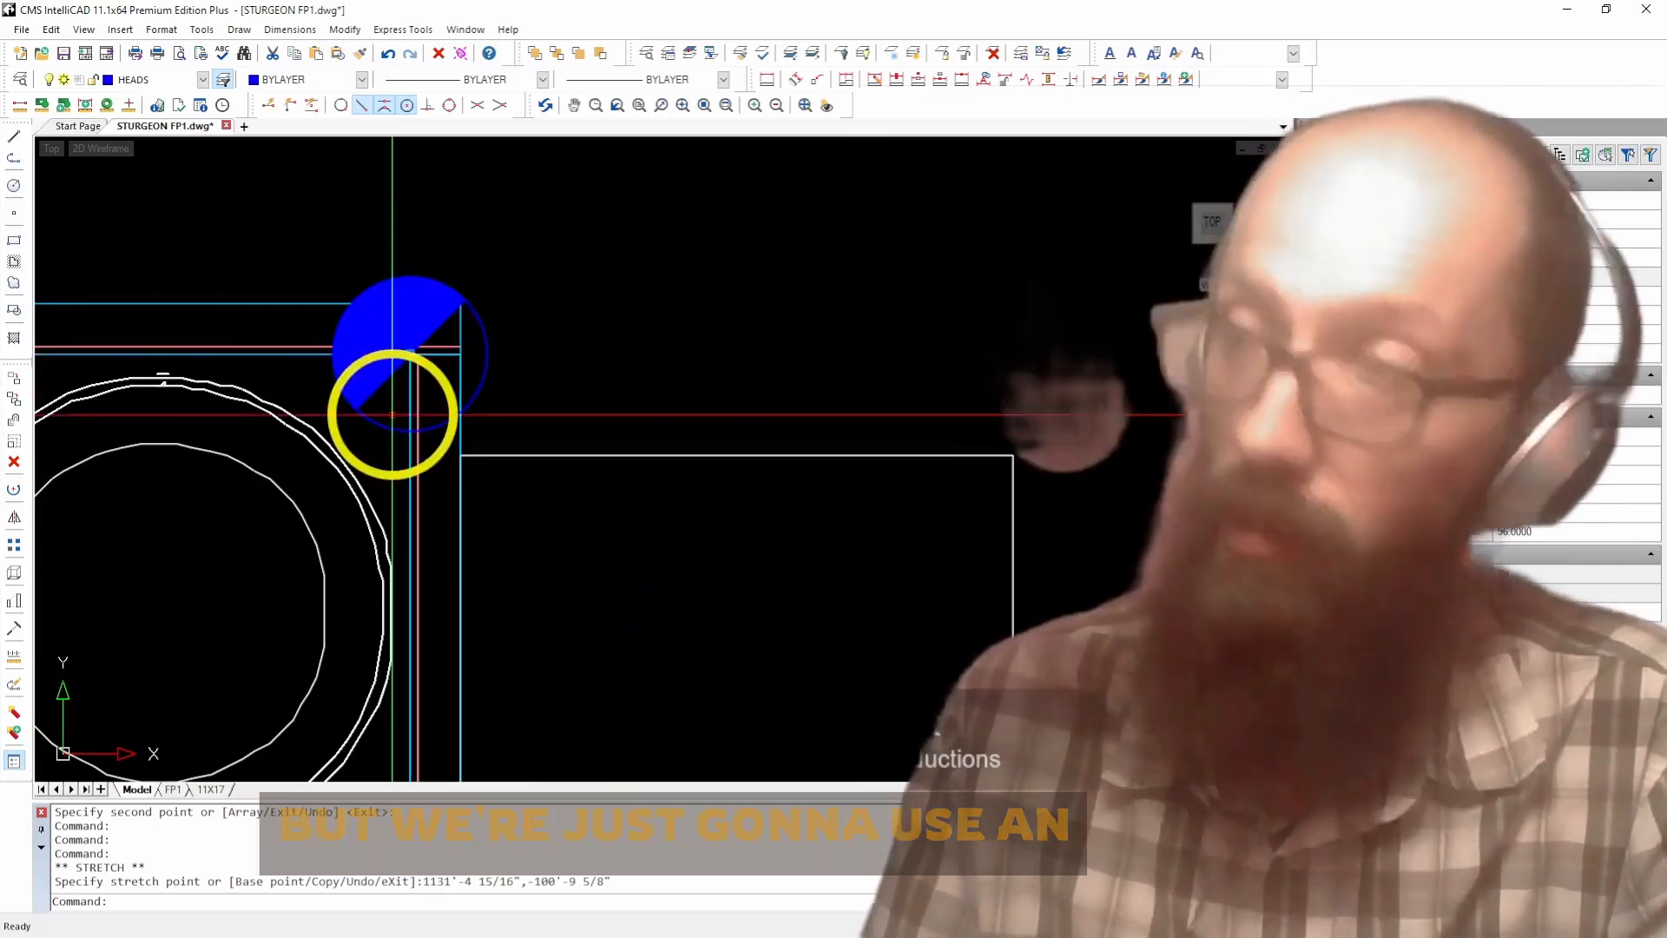
scroll(551, 390, down, 3)
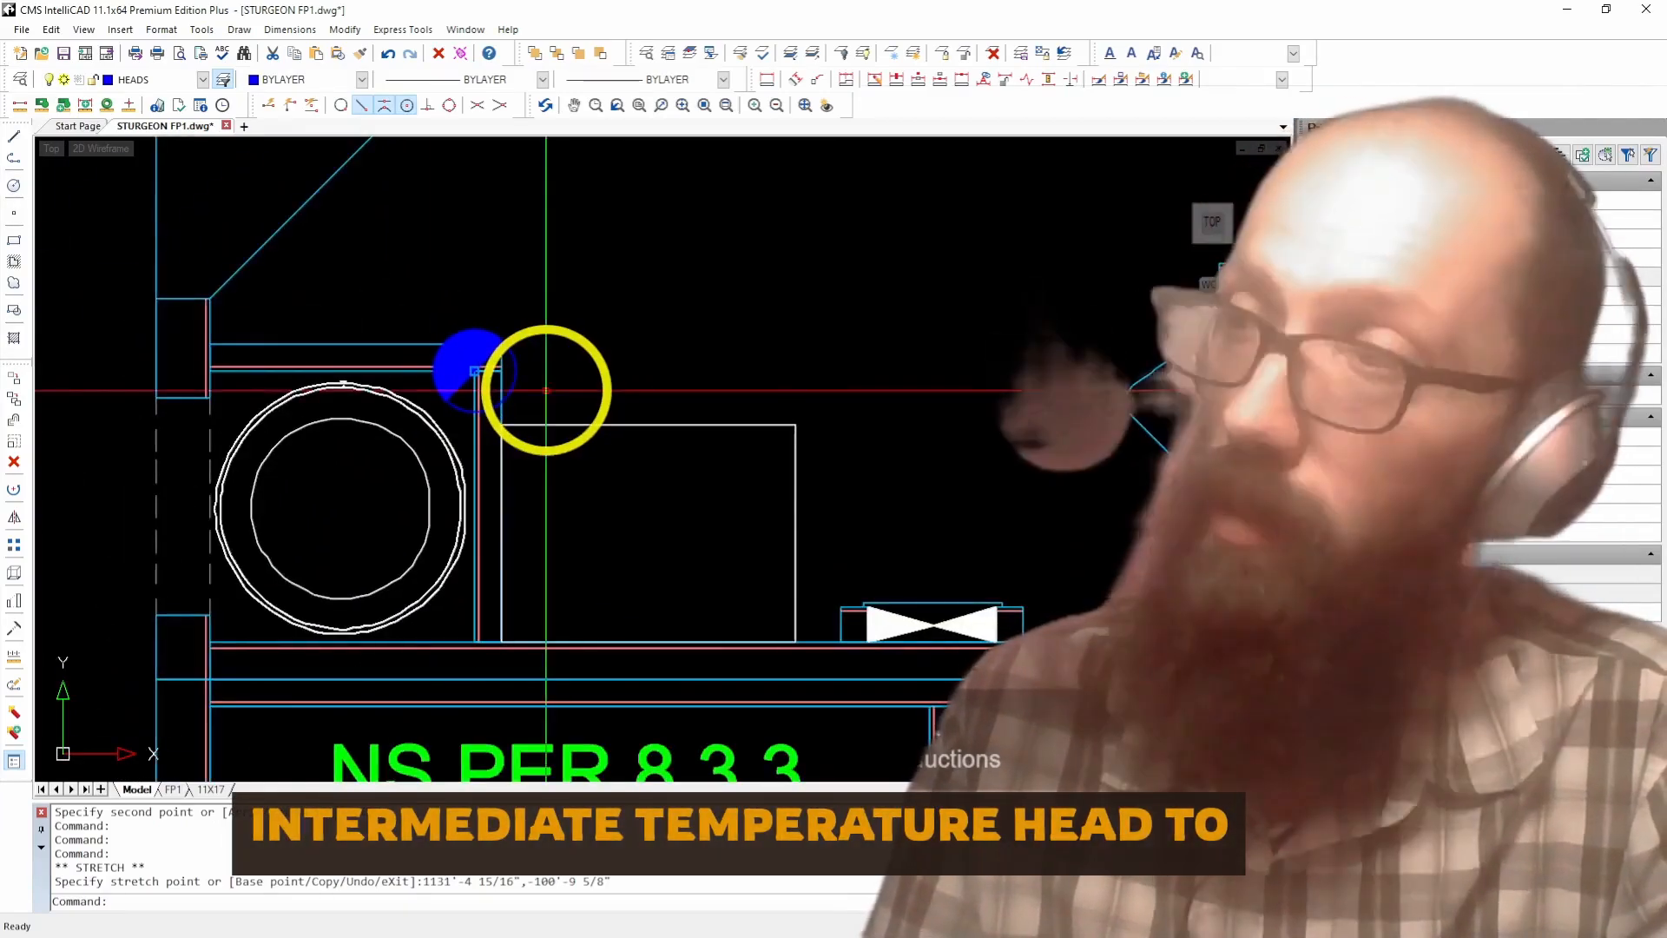
Step: With ortho on, shift the half-filled head 9" left and 9" down from the water heater closet's corner
scroll(525, 375, up, 5)
key(Escape)
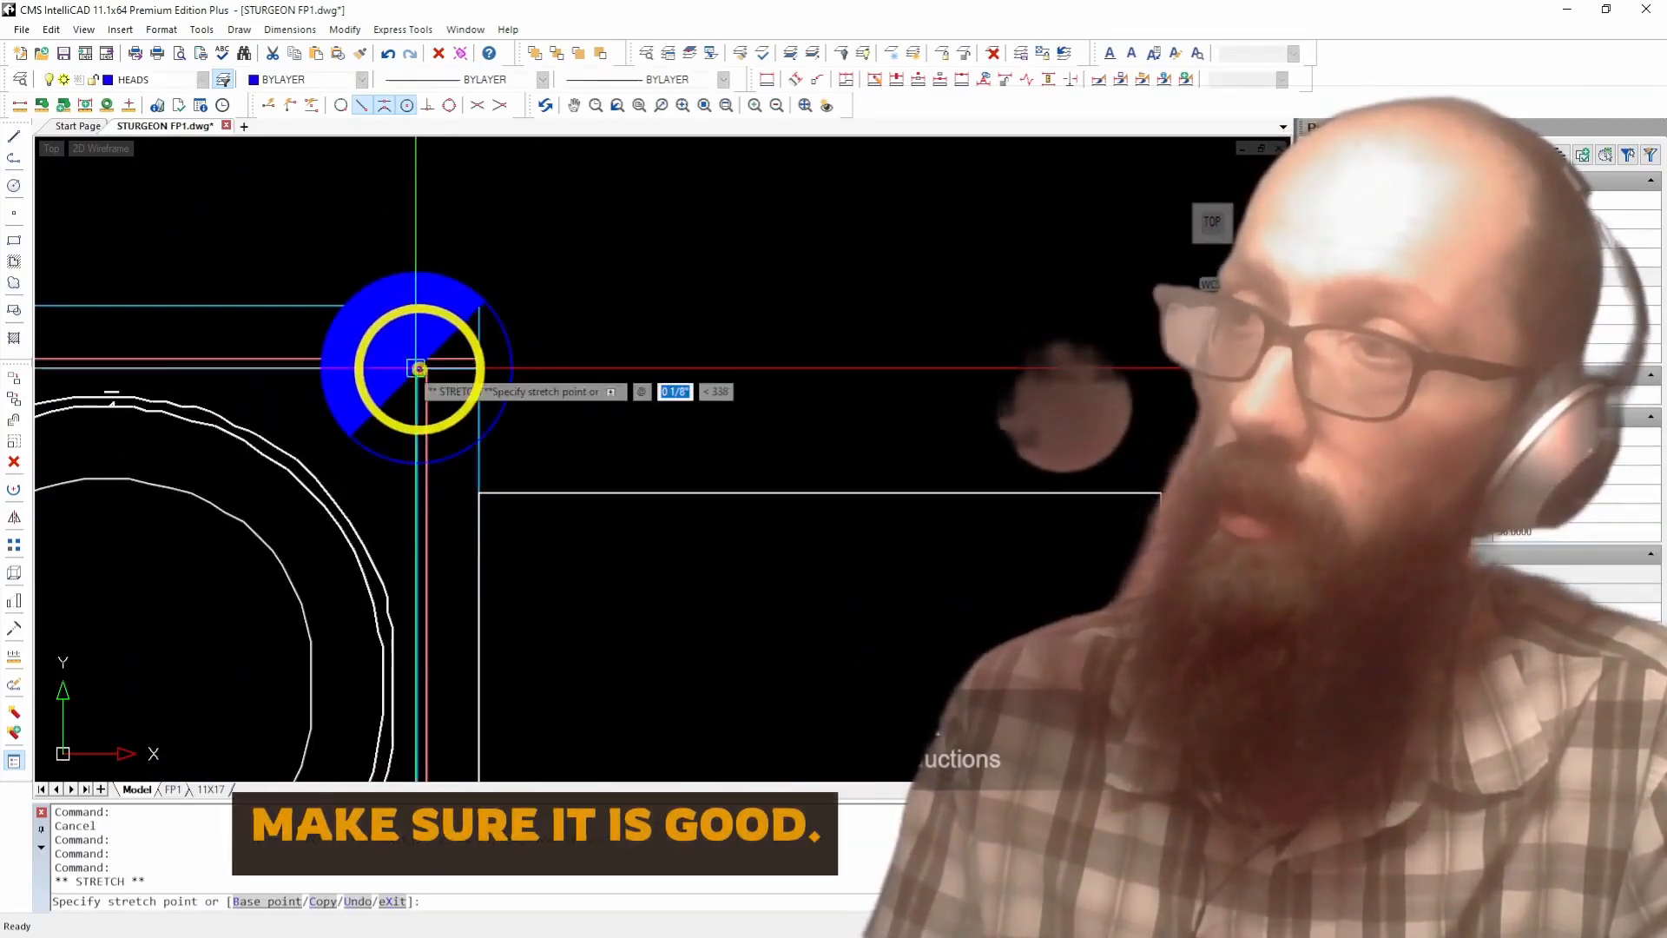
scroll(418, 368, down, 3)
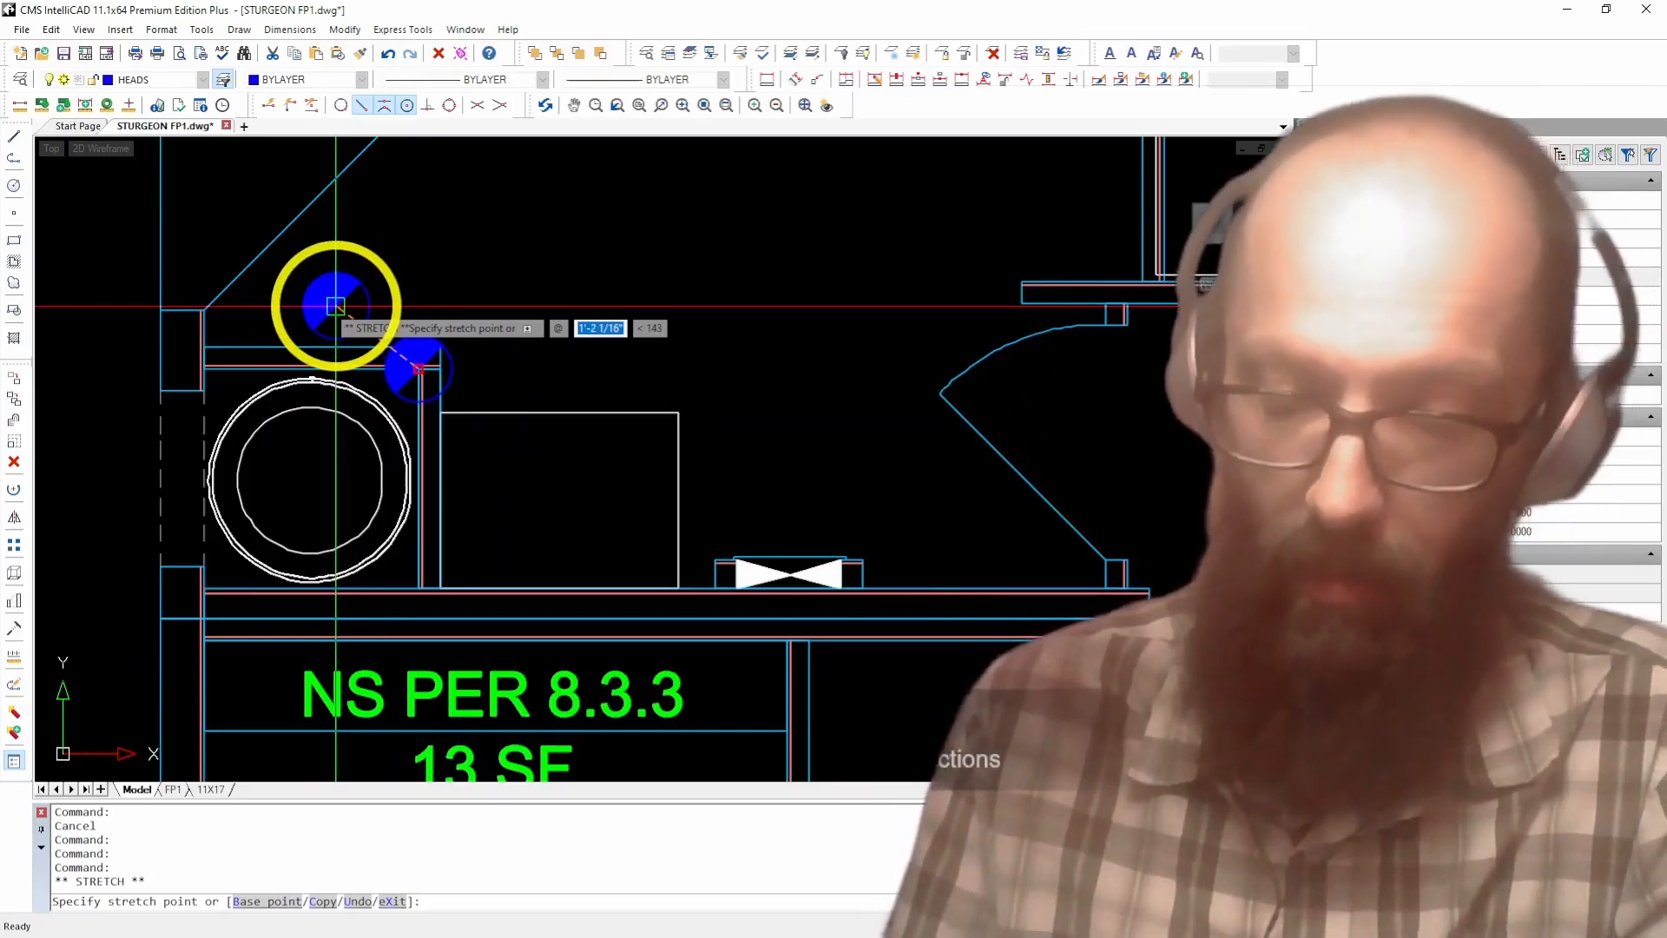
key(F8)
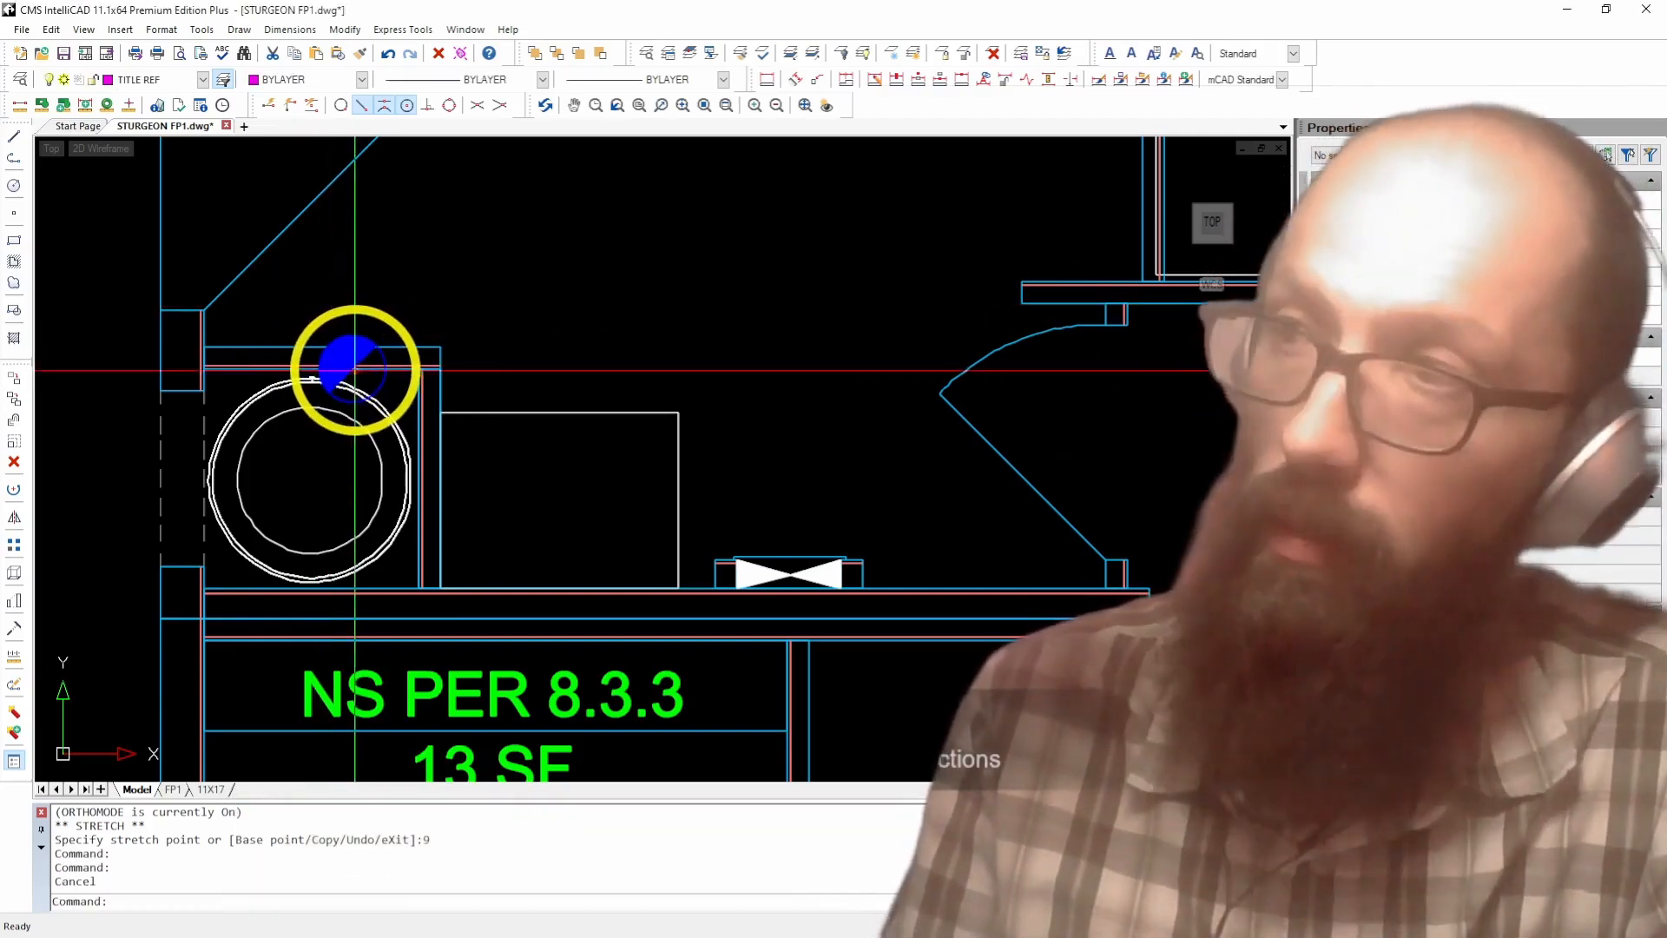
click(350, 352)
click(352, 368)
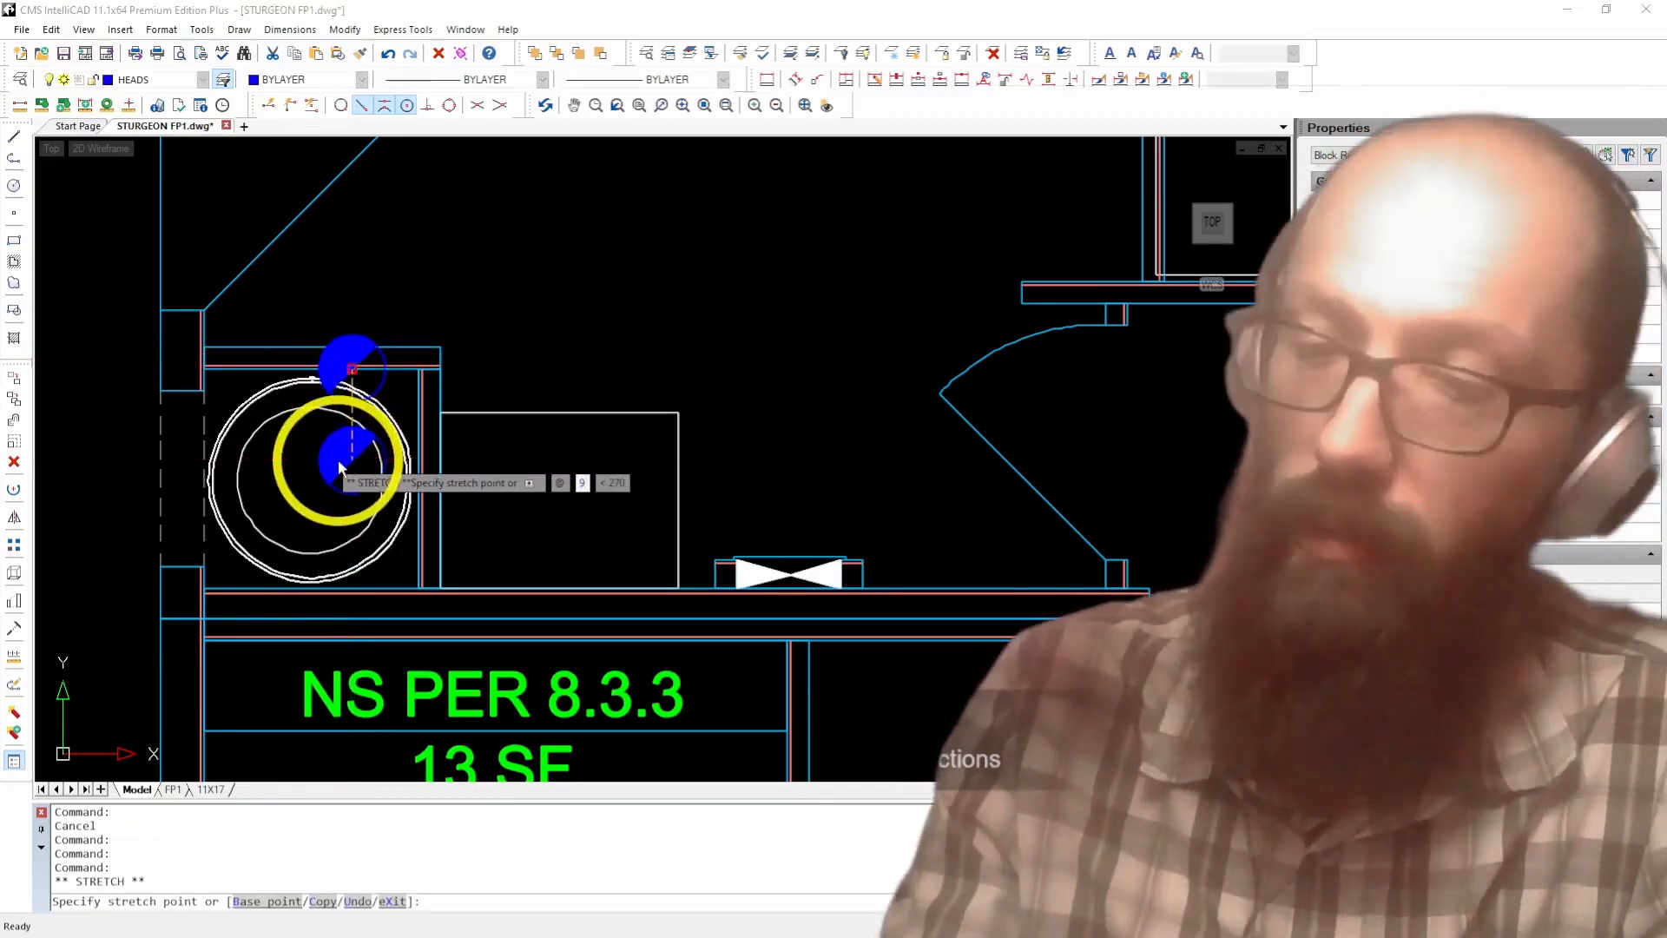
key(Return)
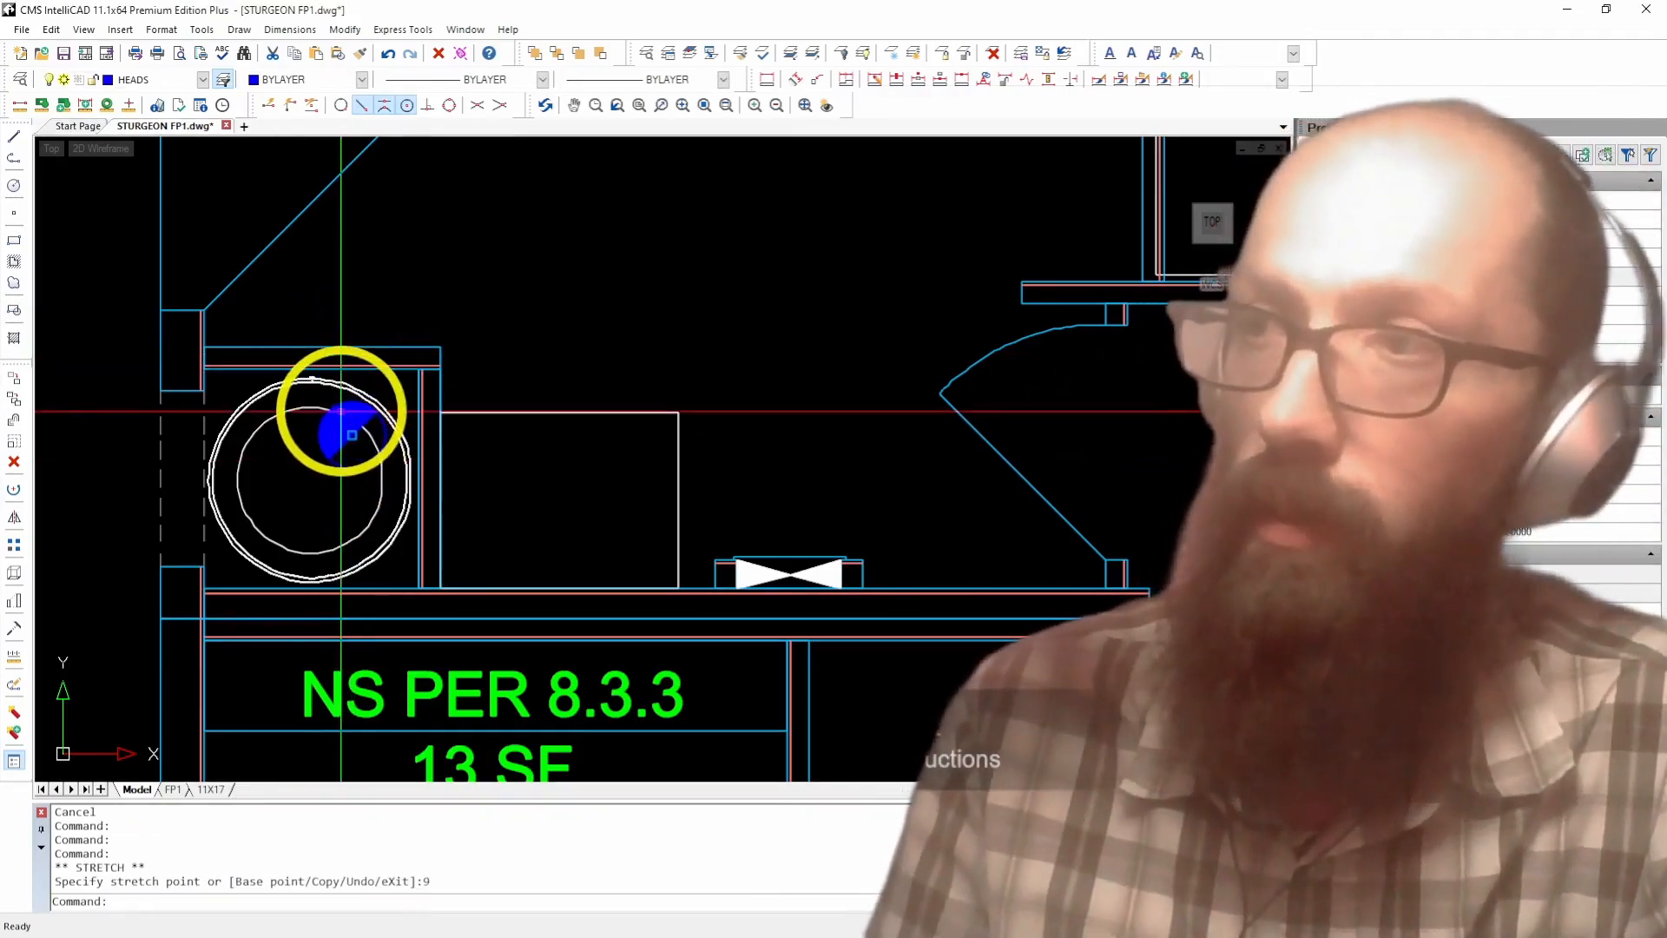
Step: Shift the water heater closet's head back 3" up and 3" to the right
scroll(352, 434, up, 2)
click(355, 432)
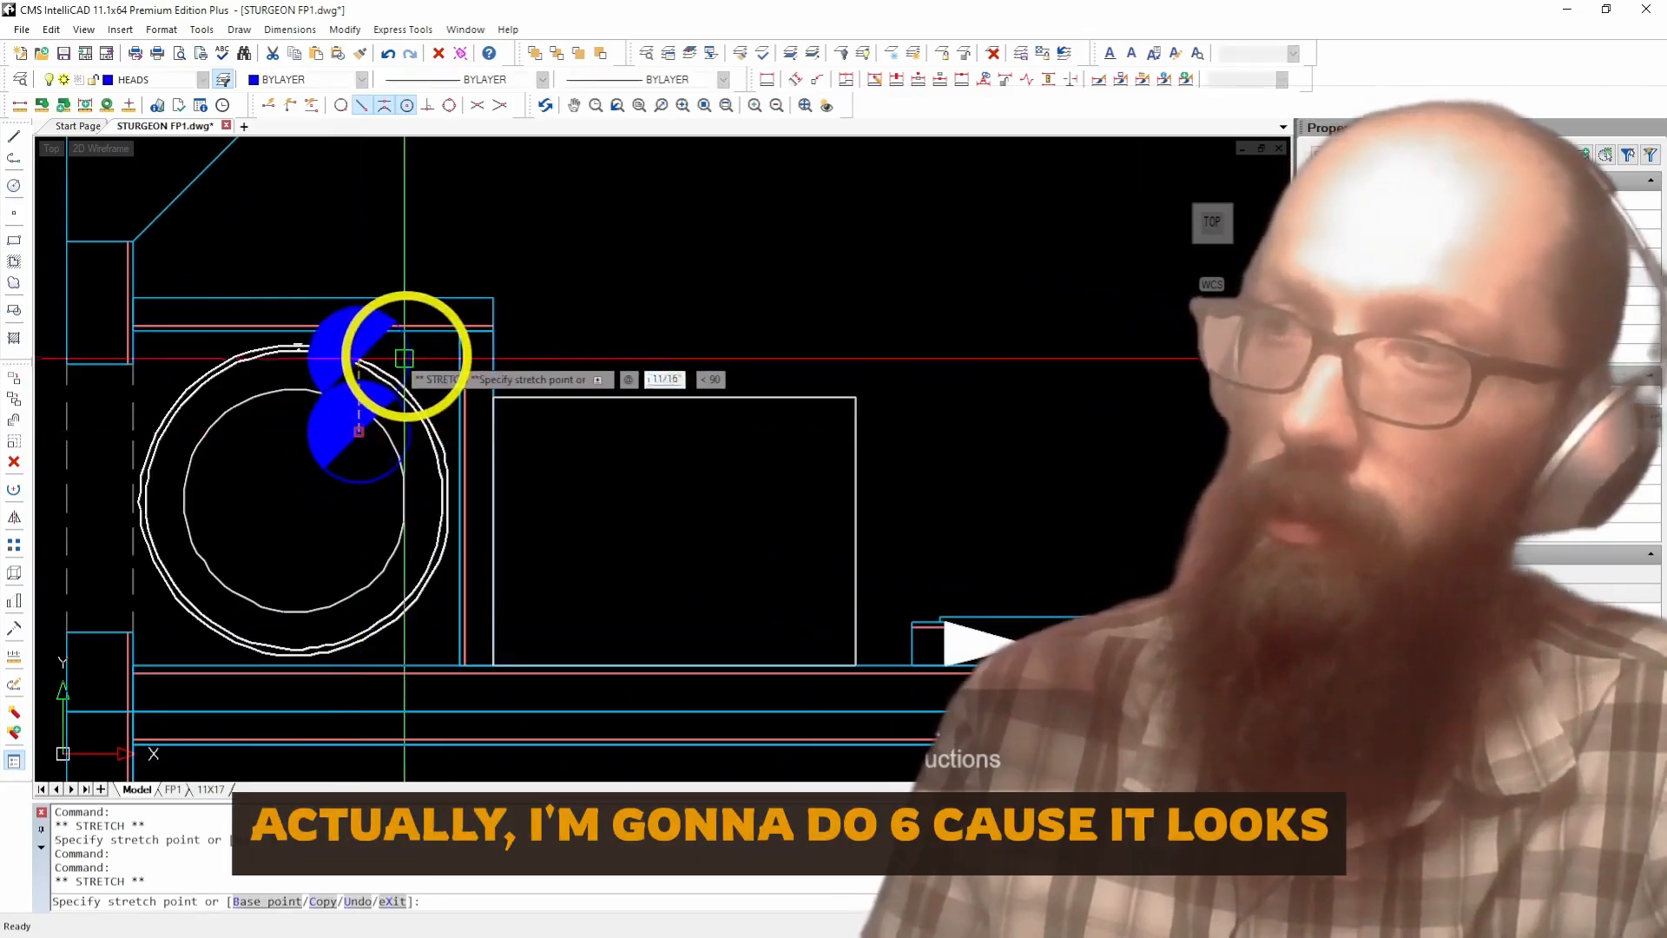
text(3/4)
key(Return)
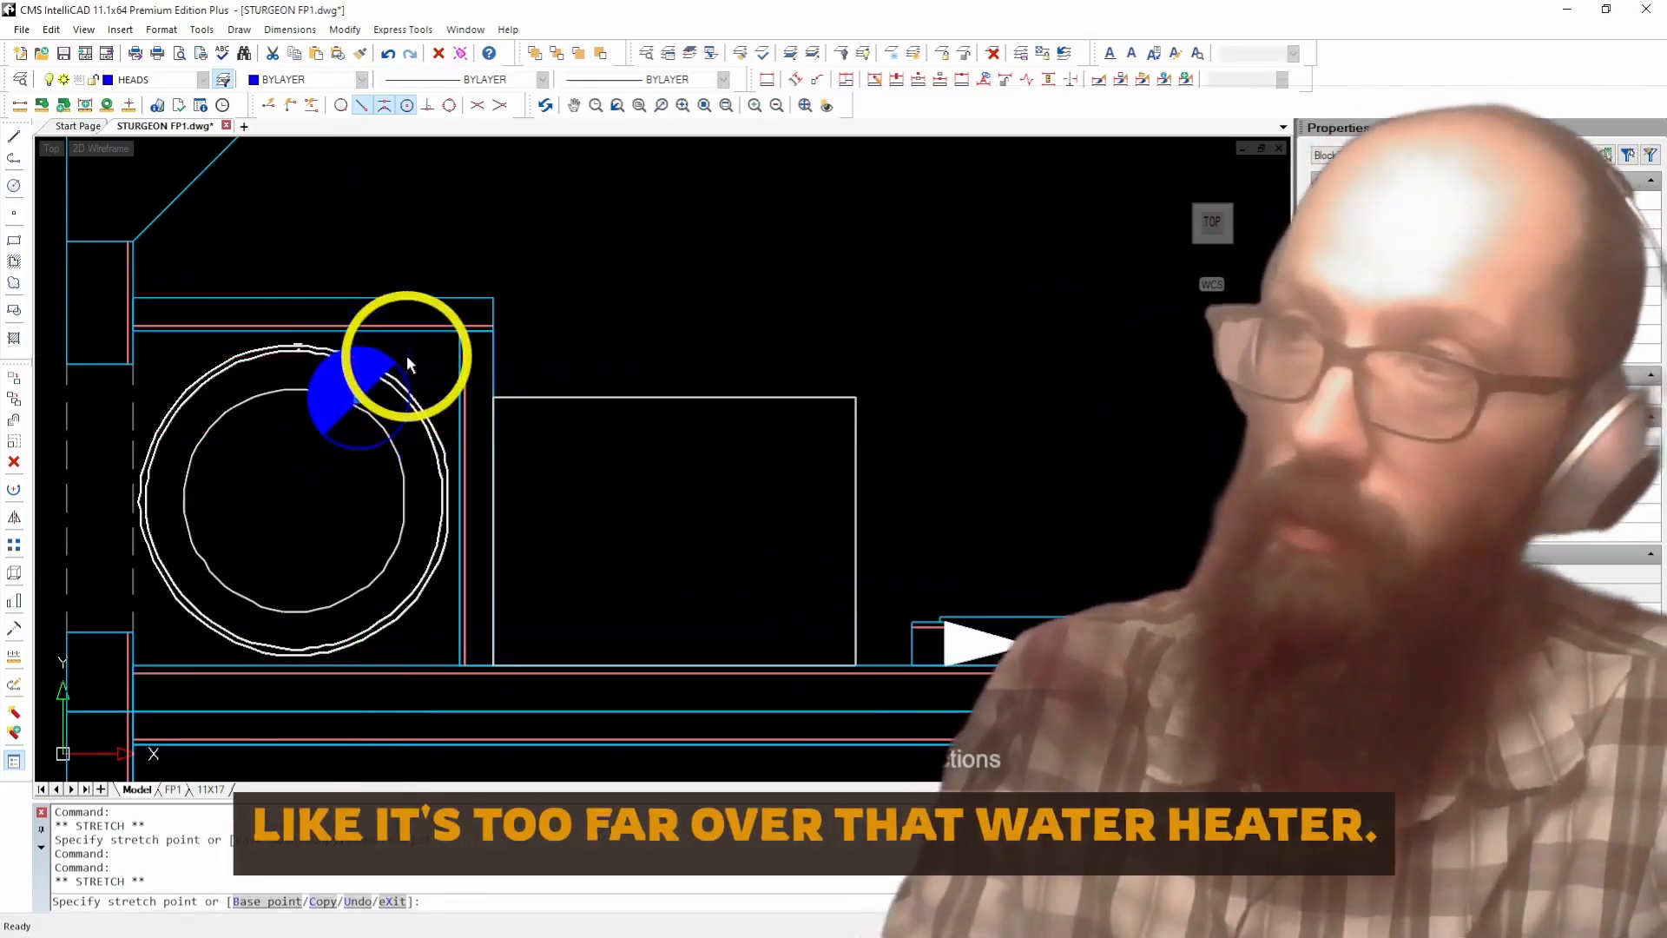
click(358, 399)
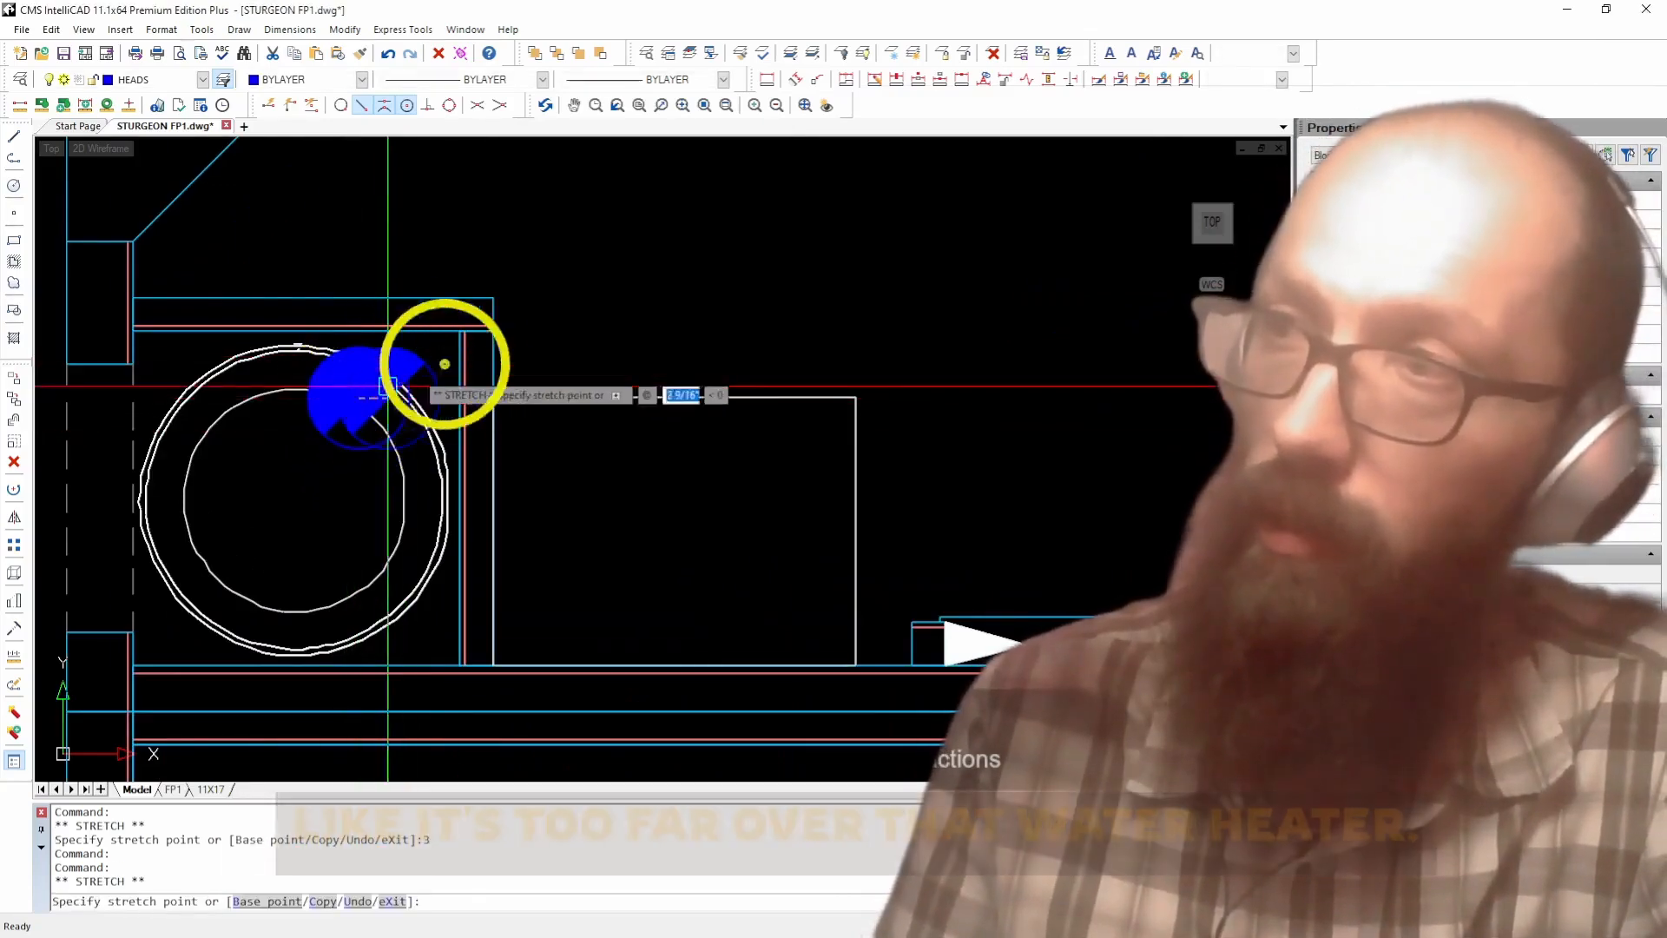
text(3)
key(Return)
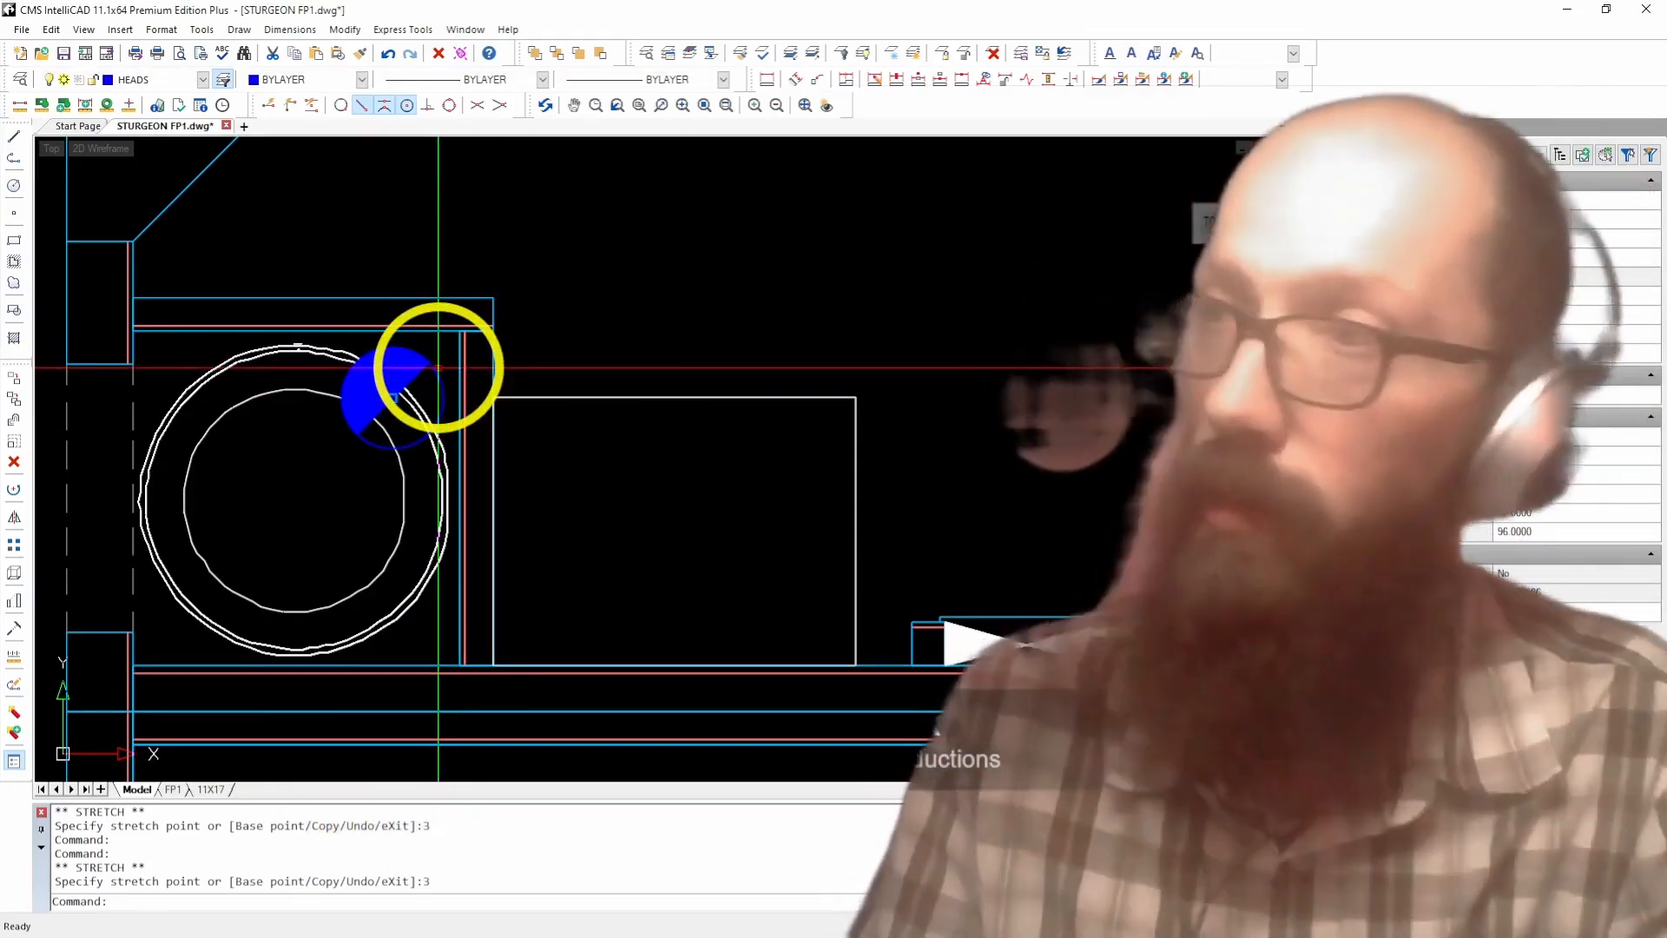
key(Escape)
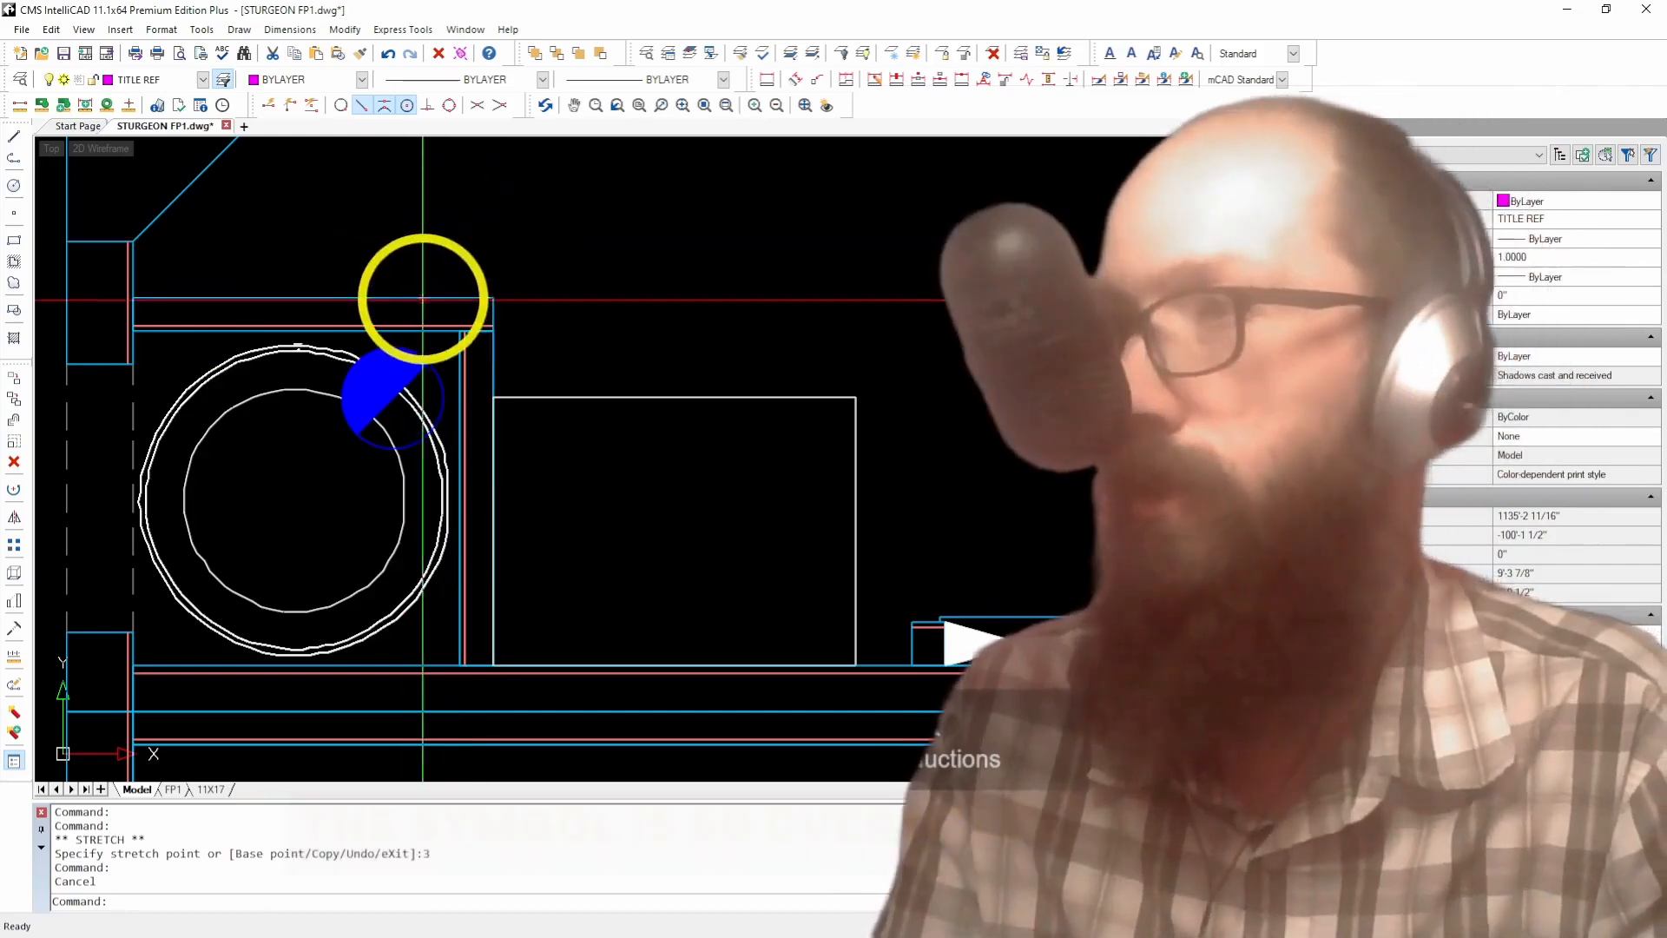
Step: Copy the water heater closet's head by its center to the upper-right inside corner of the small square closet beside the bathroom
scroll(373, 335, down, 2)
scroll(340, 364, down, 4)
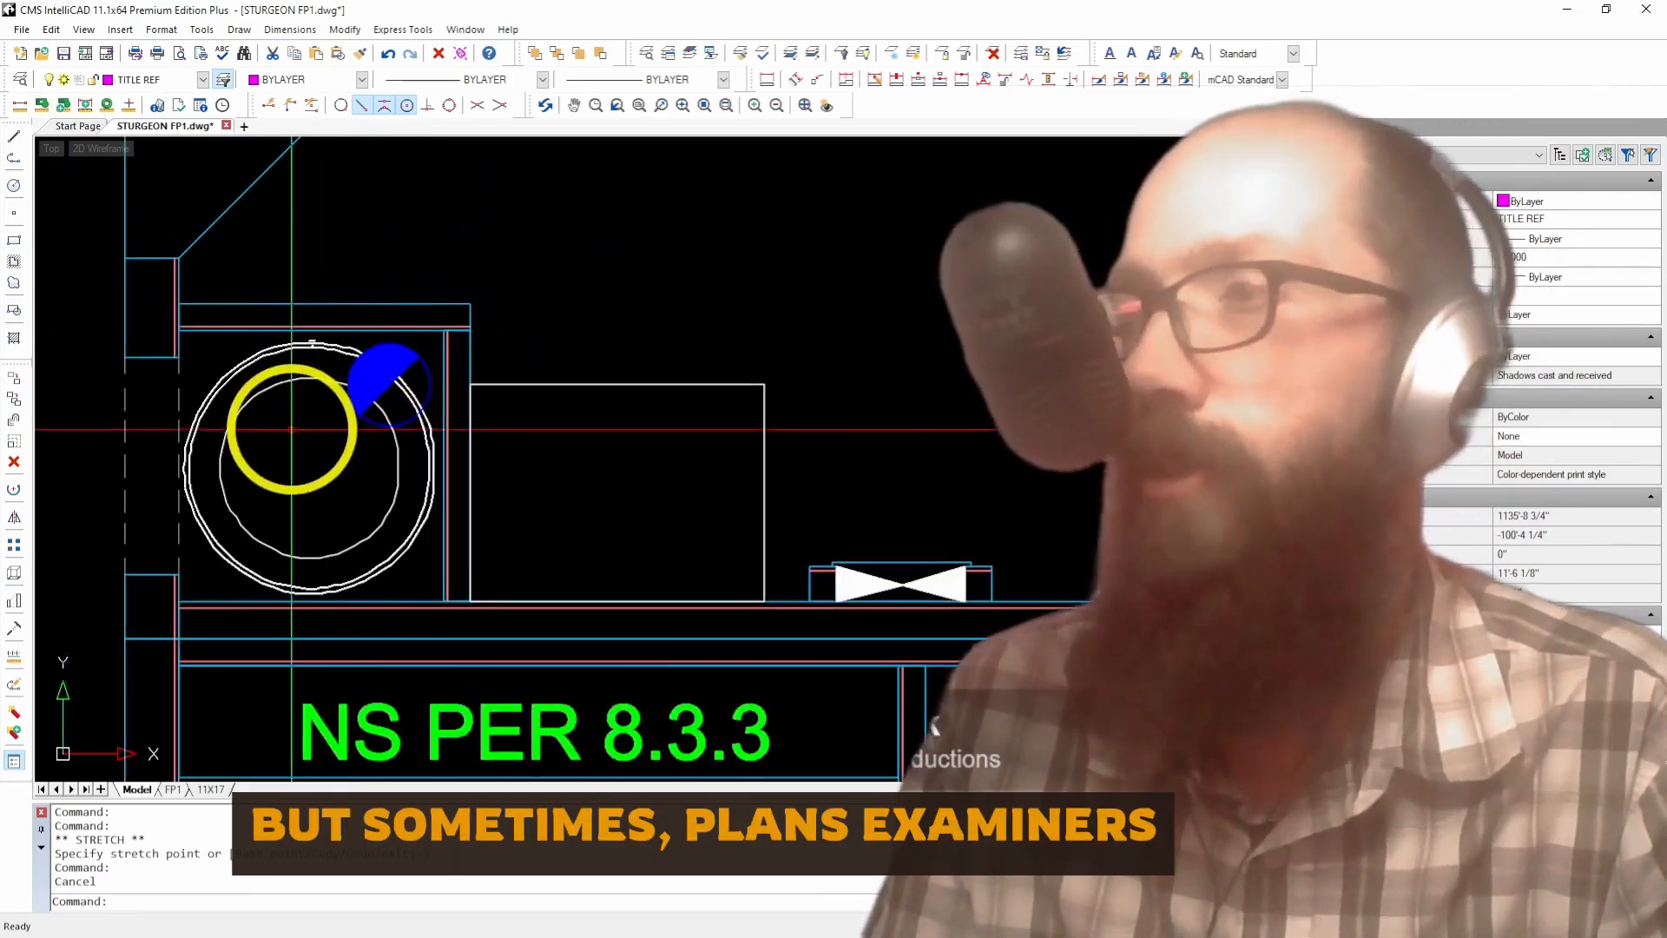
scroll(365, 466, down, 1)
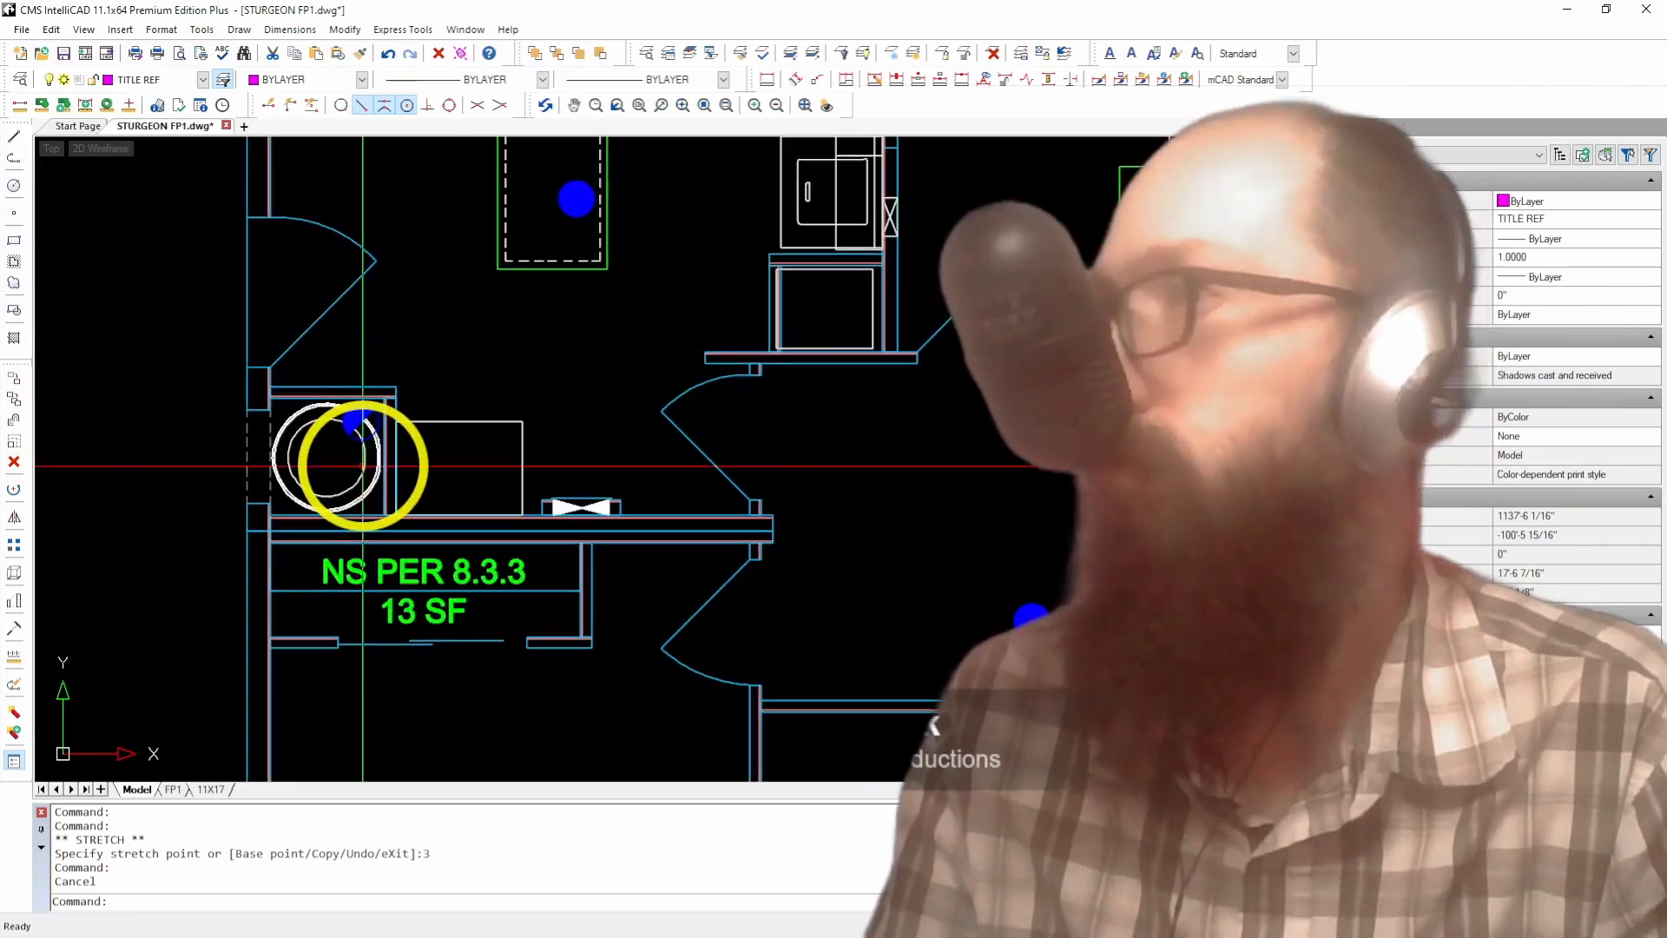
scroll(316, 487, down, 2)
scroll(328, 465, up, 8)
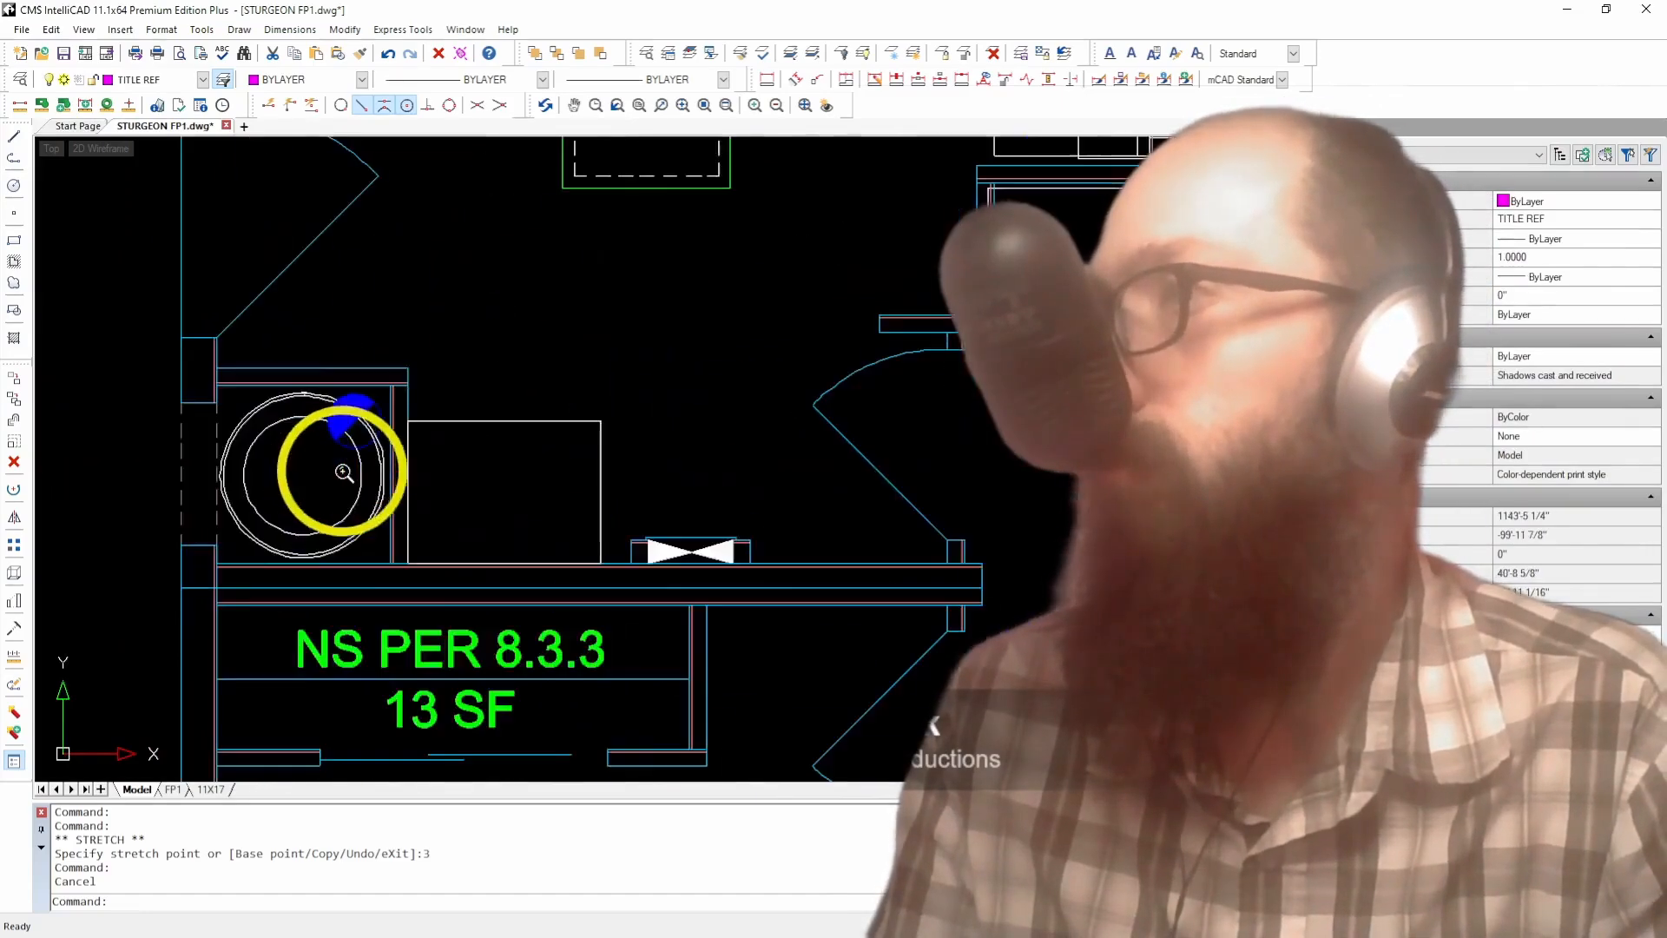
click(428, 349)
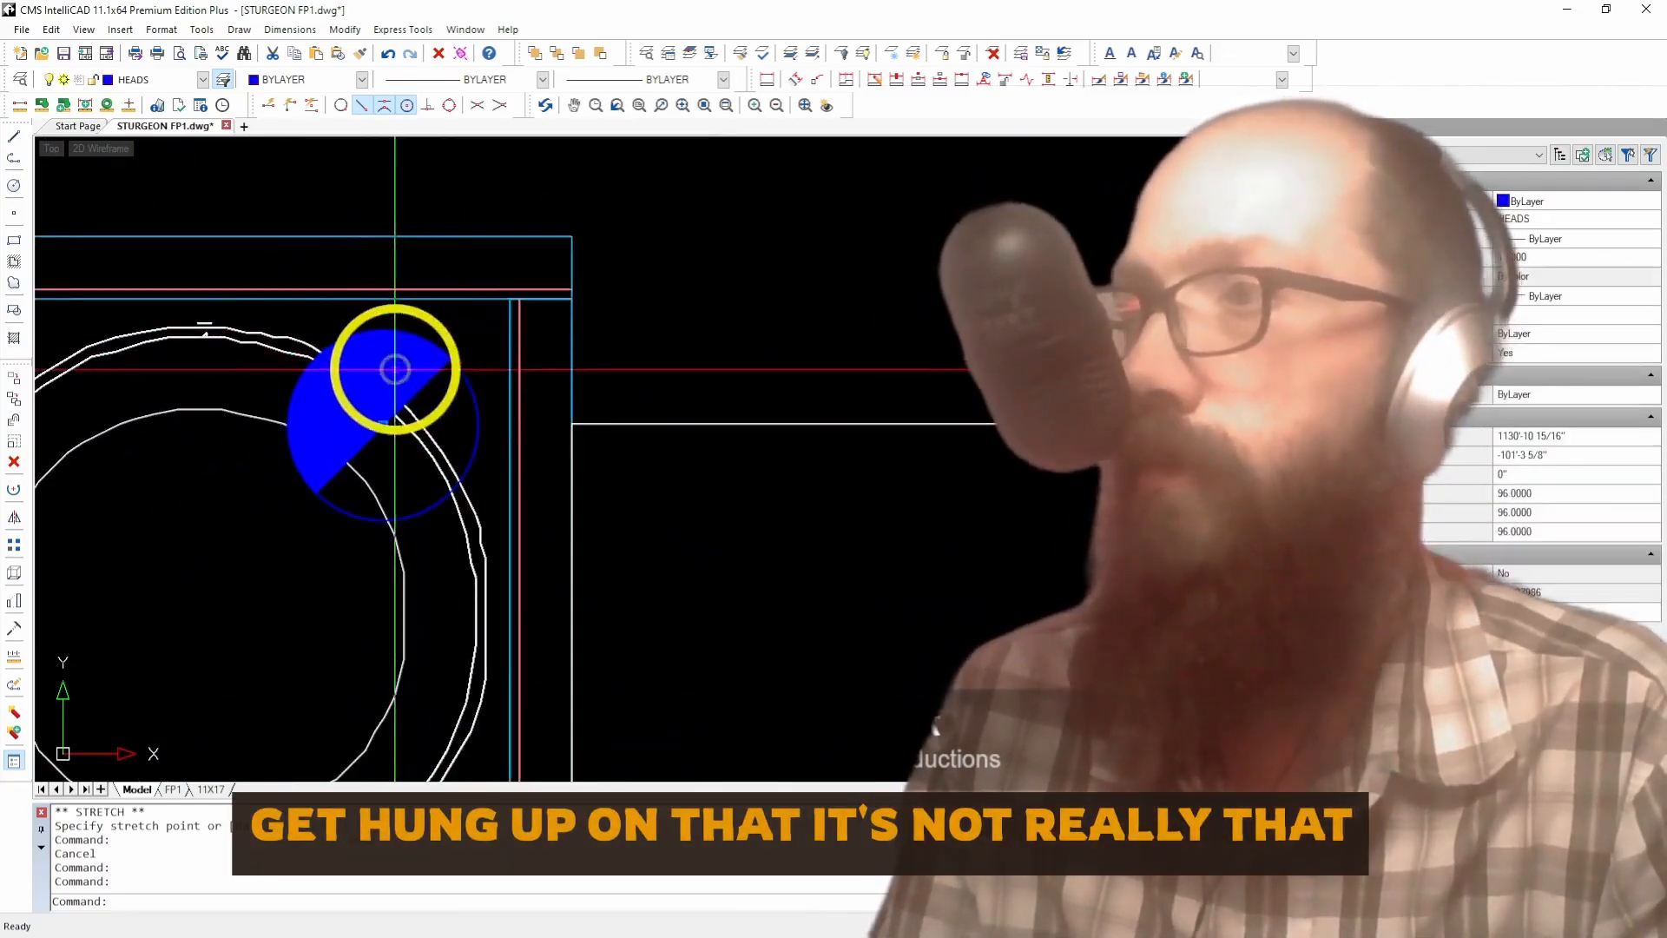
click(14, 398)
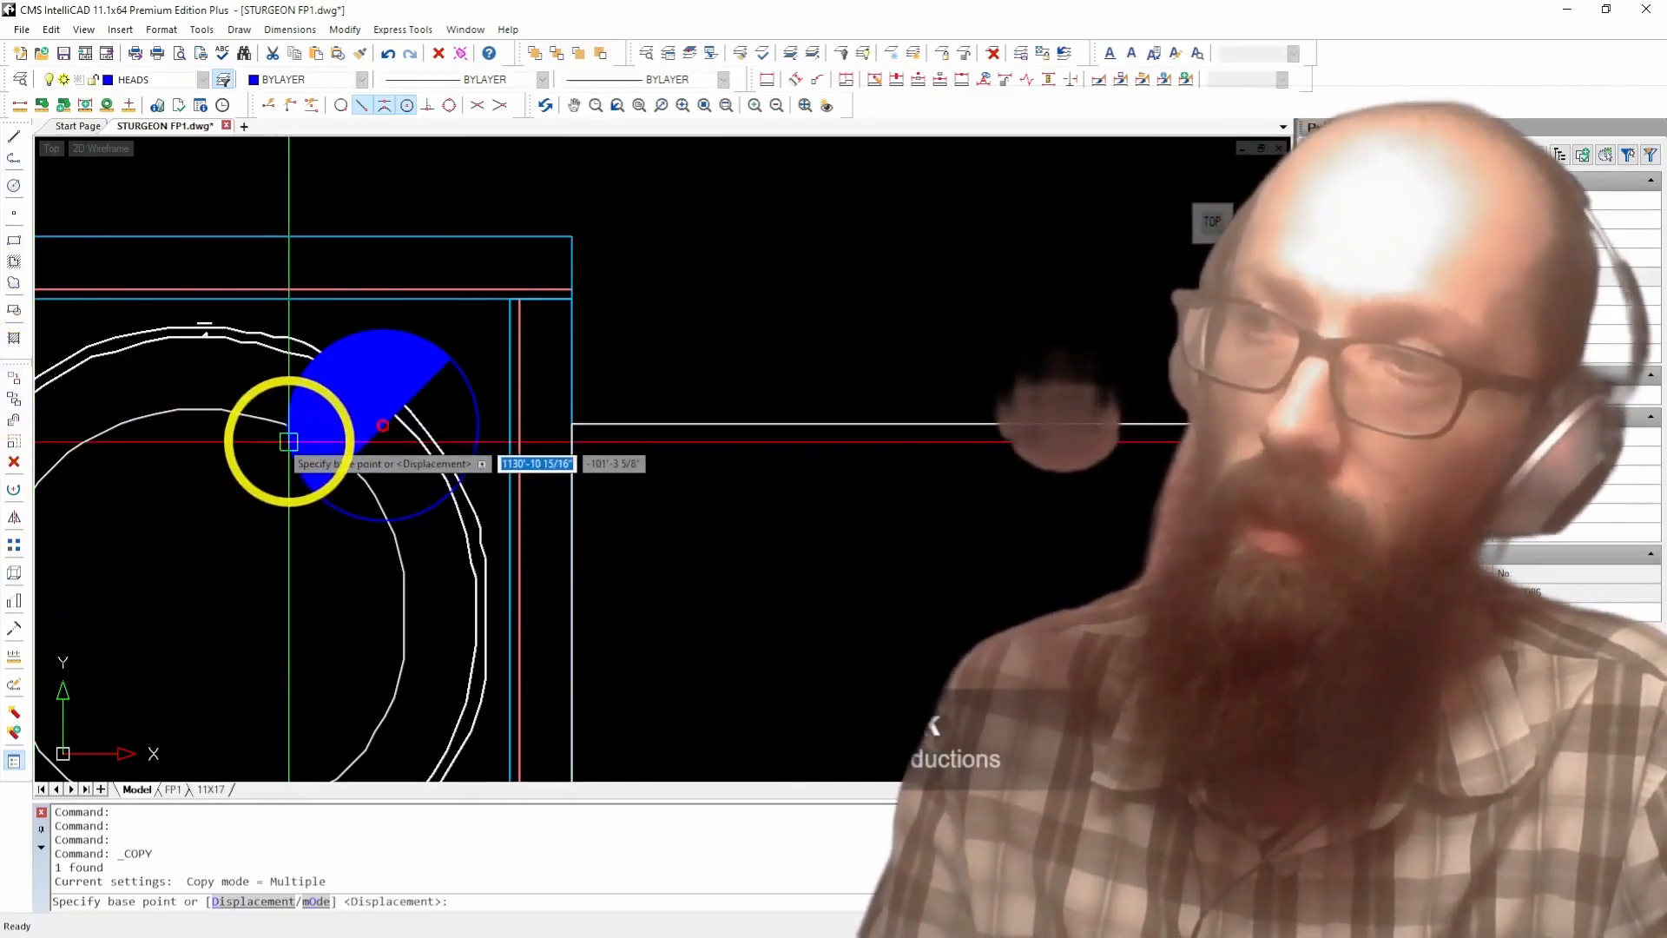
click(290, 440)
scroll(186, 454, down, 5)
scroll(495, 421, up, 8)
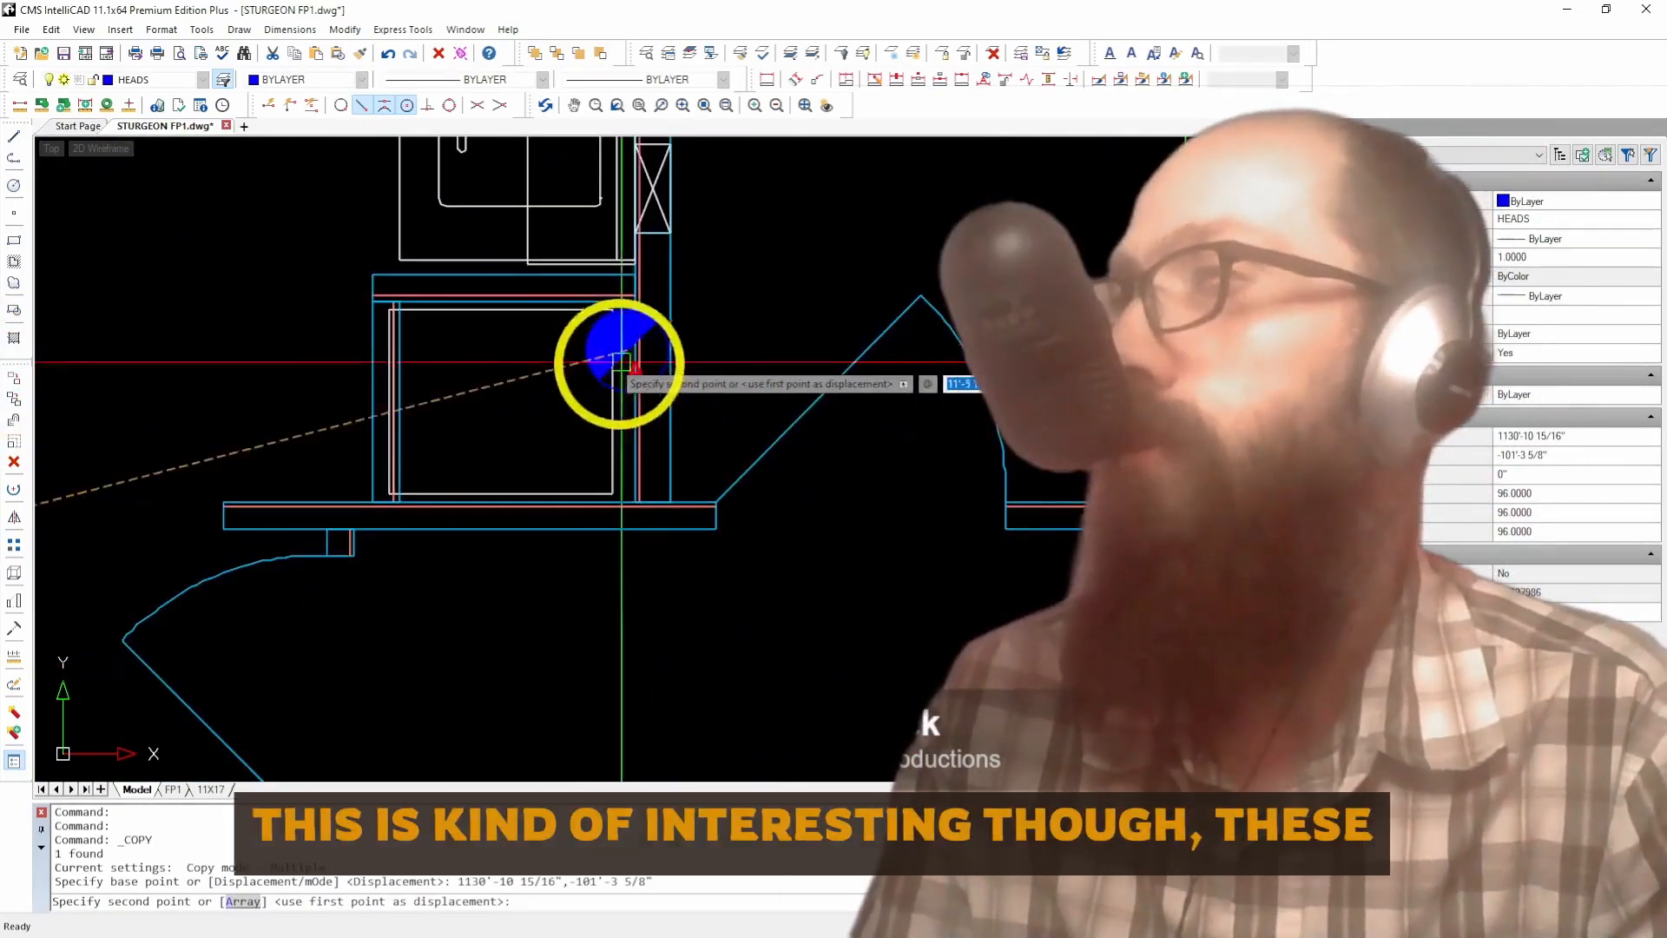
scroll(520, 406, up, 5)
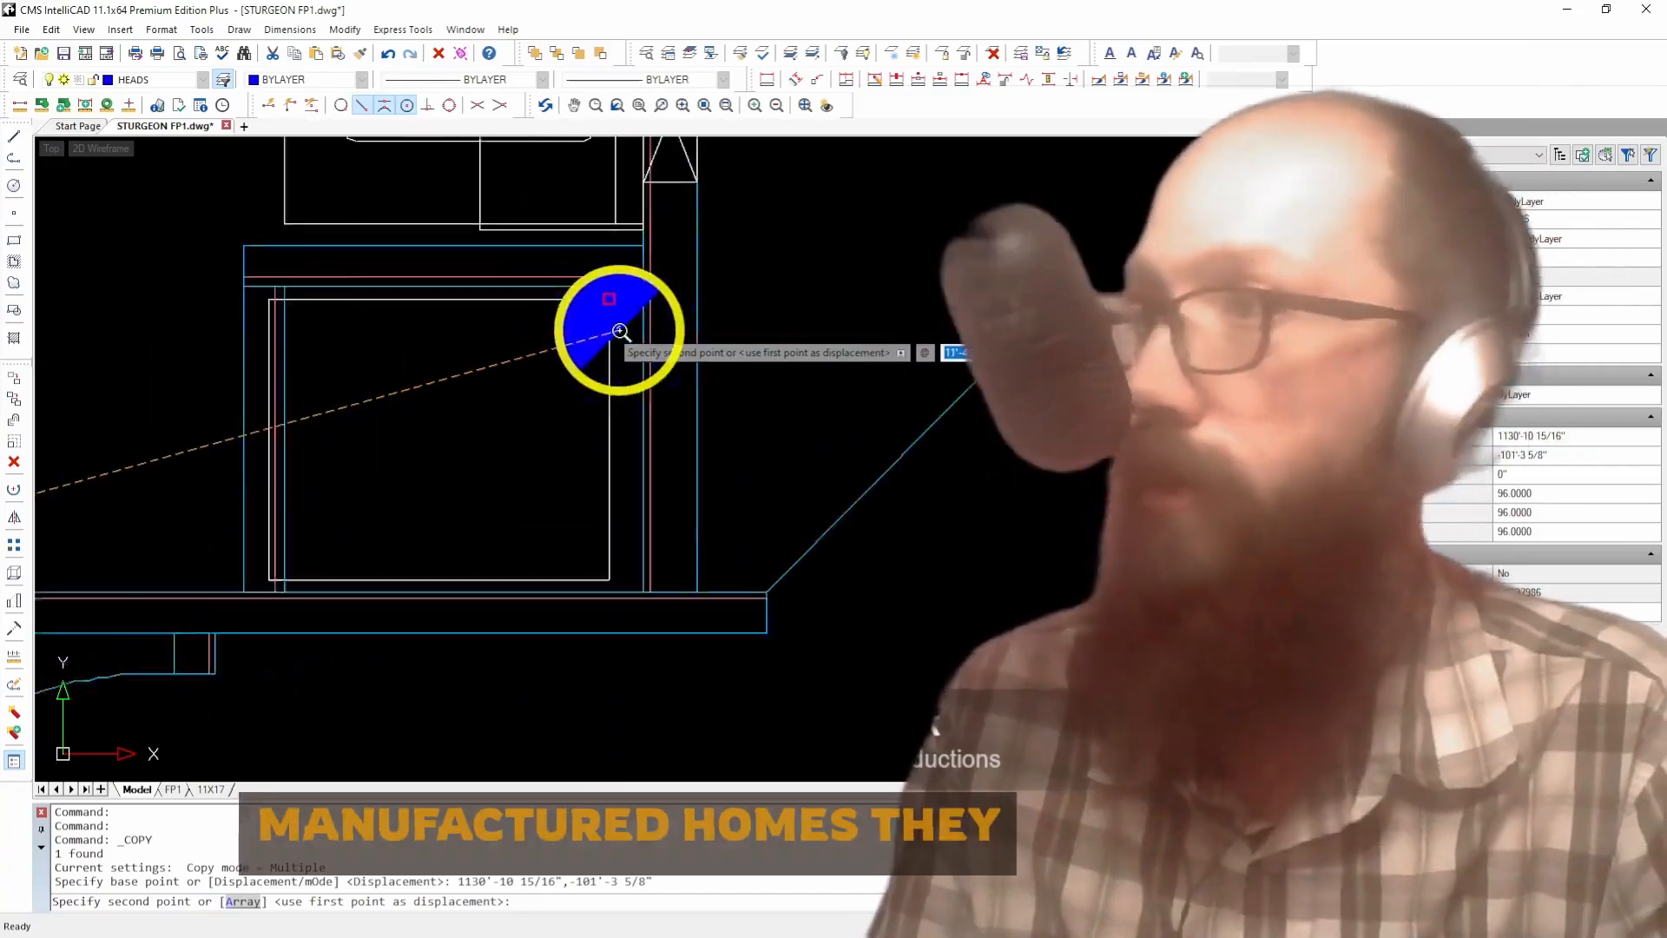
click(645, 278)
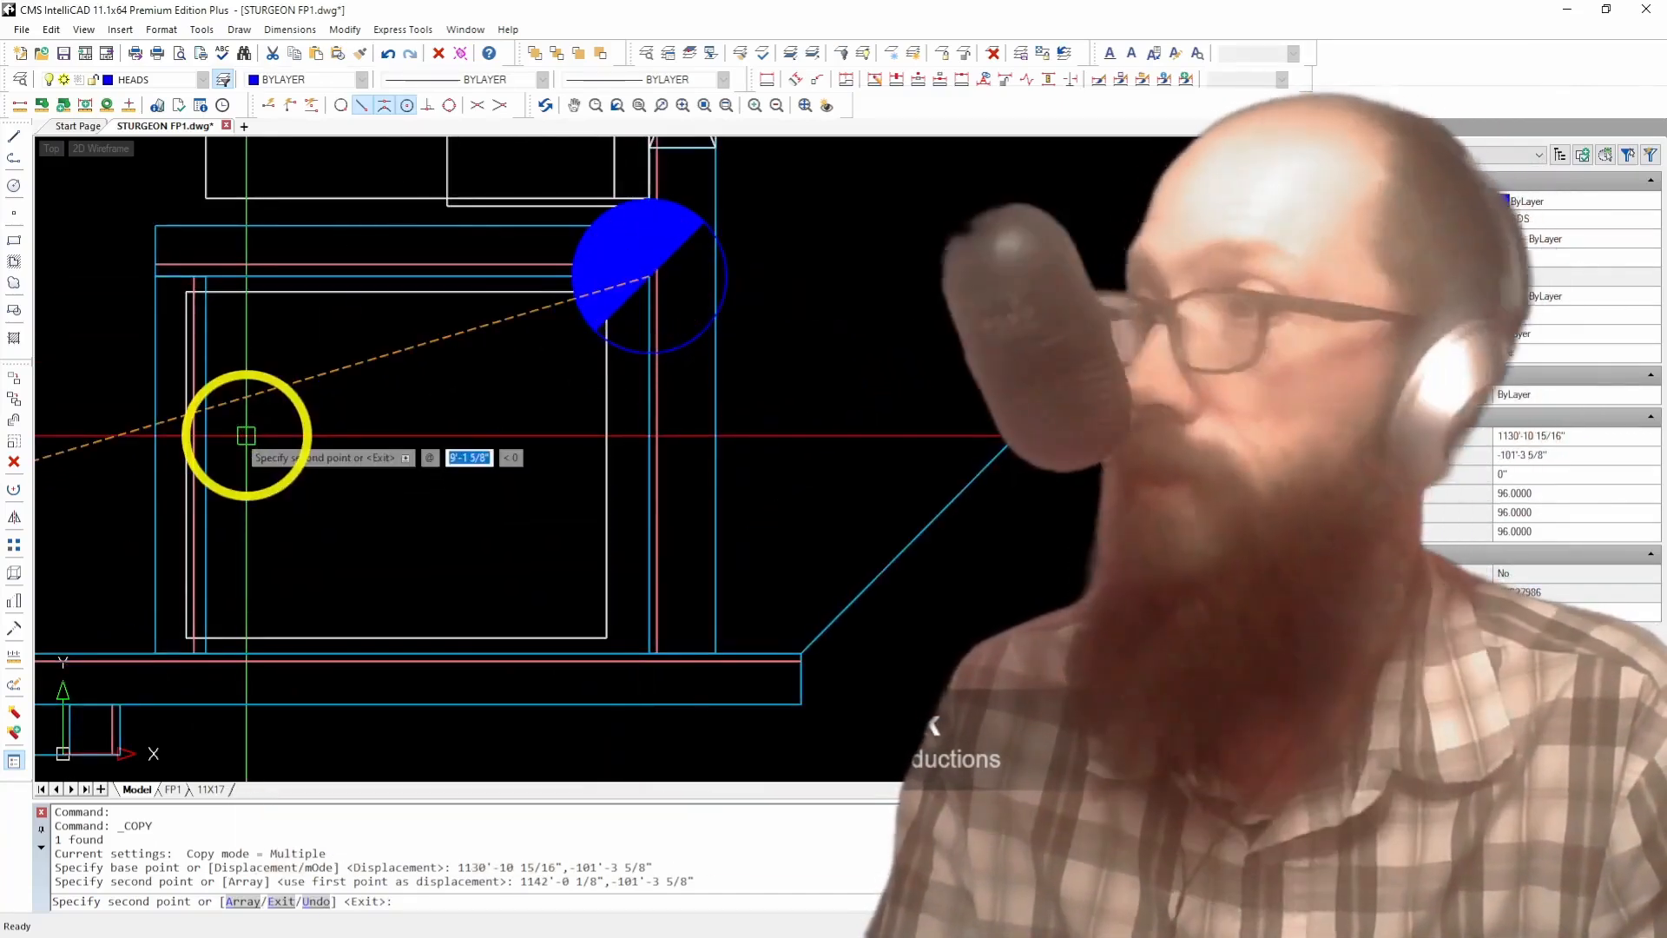
key(Escape)
Step: Shift the copied head 6" left and 6" down from the small square closet's upper-right corner
click(650, 276)
click(650, 276)
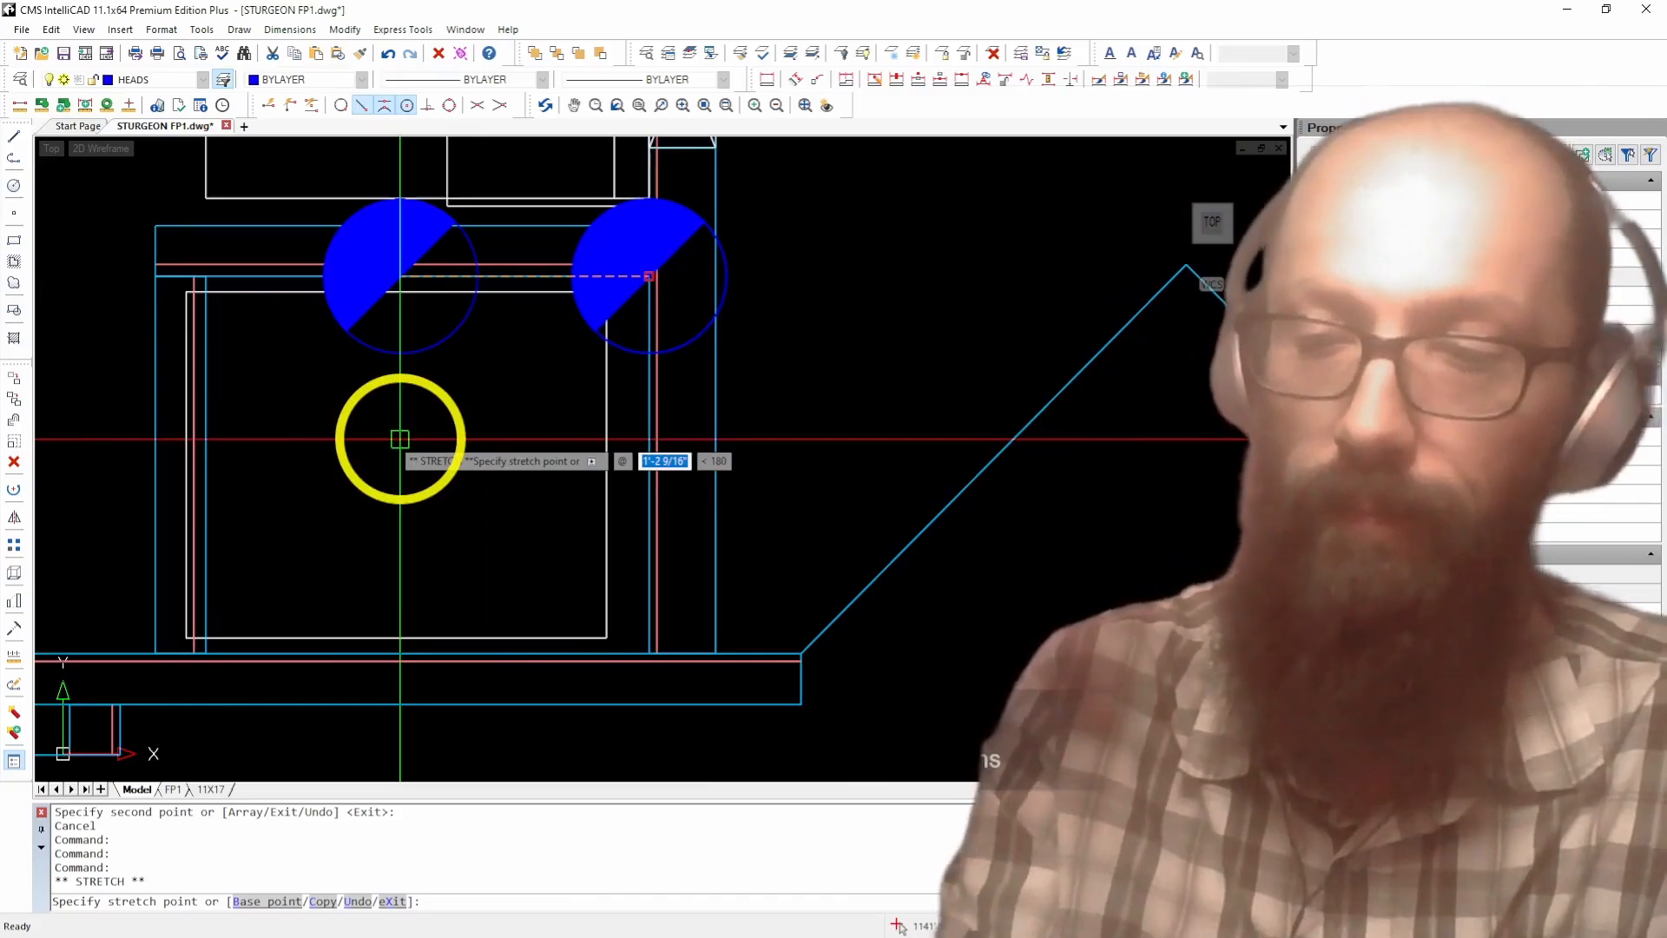
key(Return)
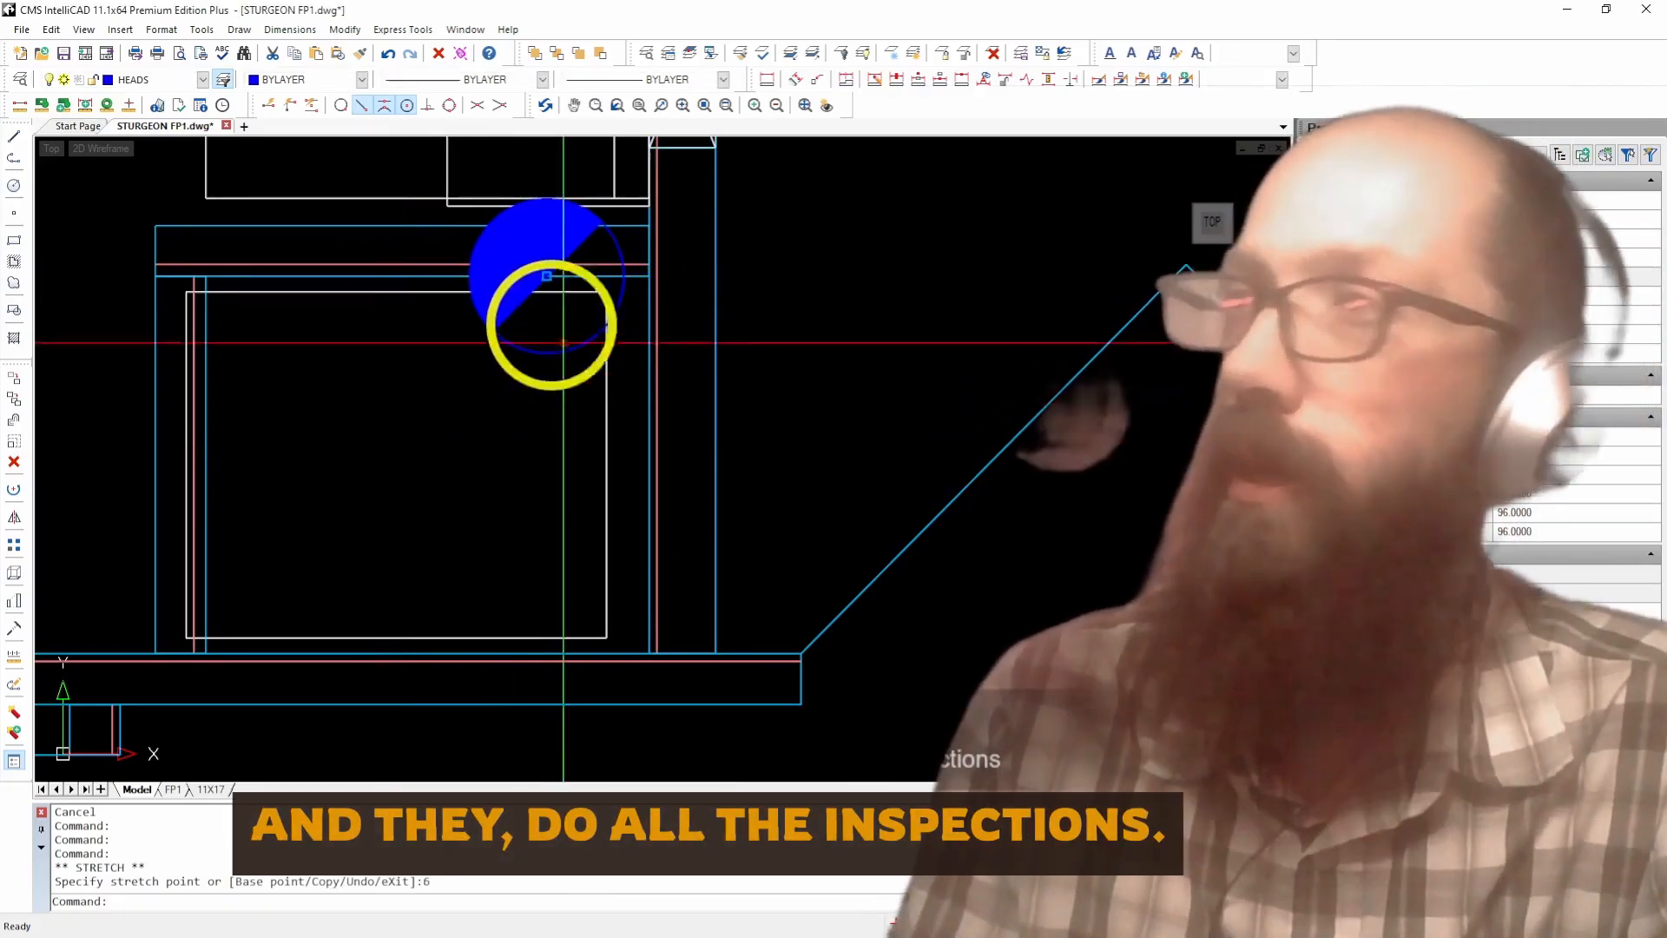
click(548, 275)
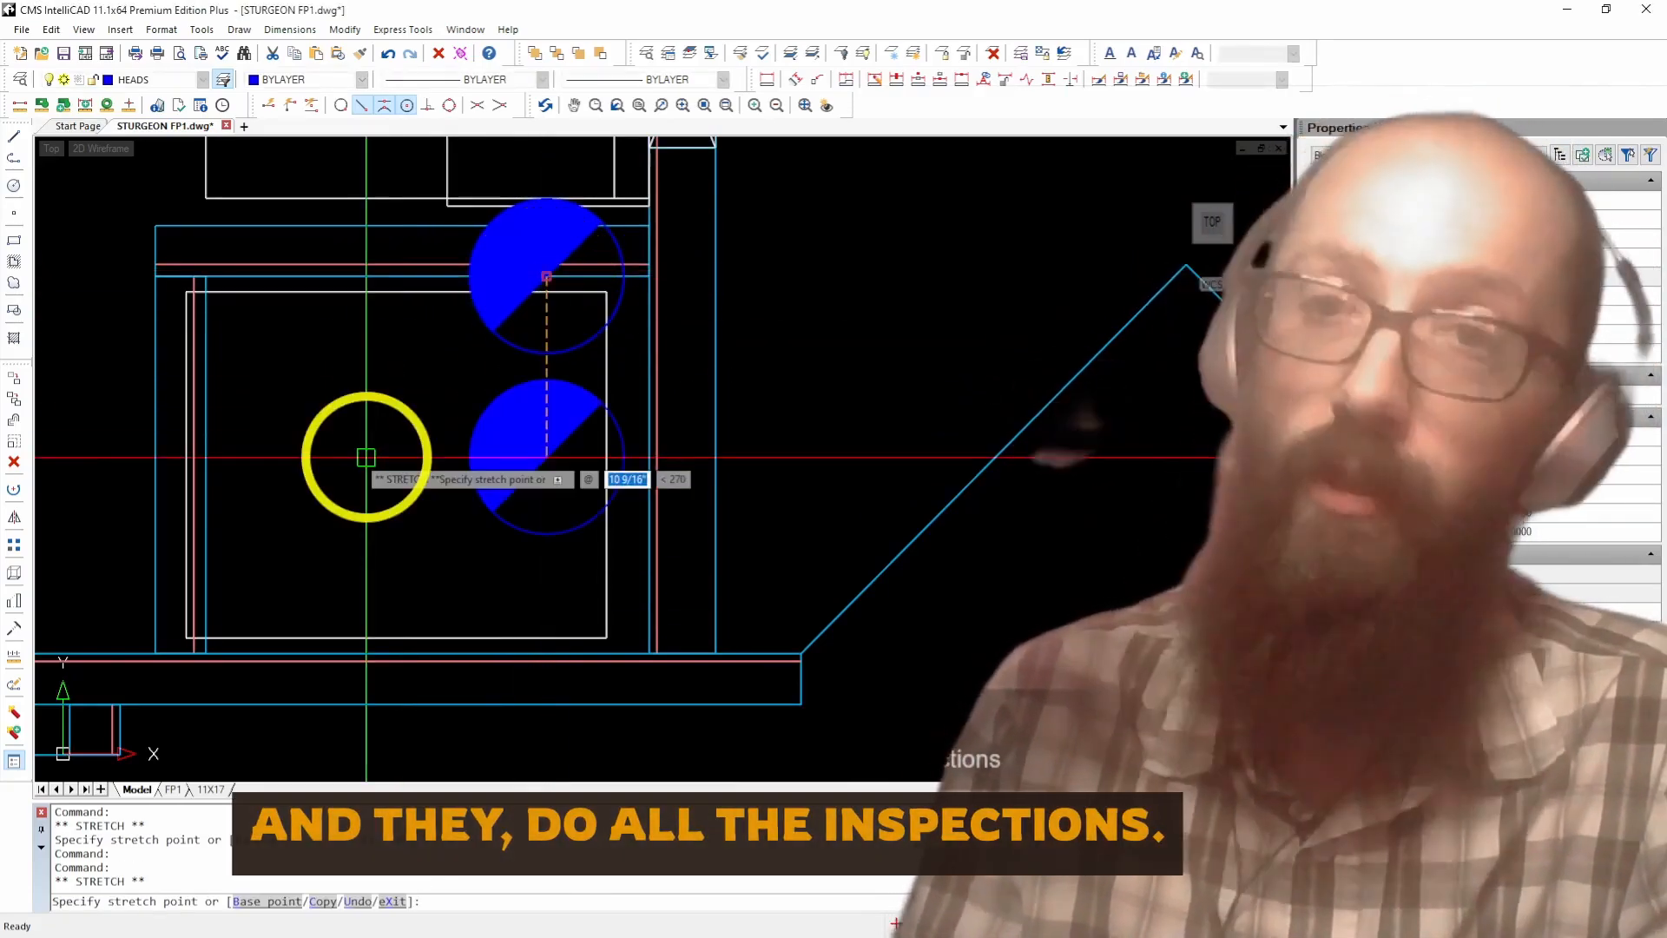
key(Return)
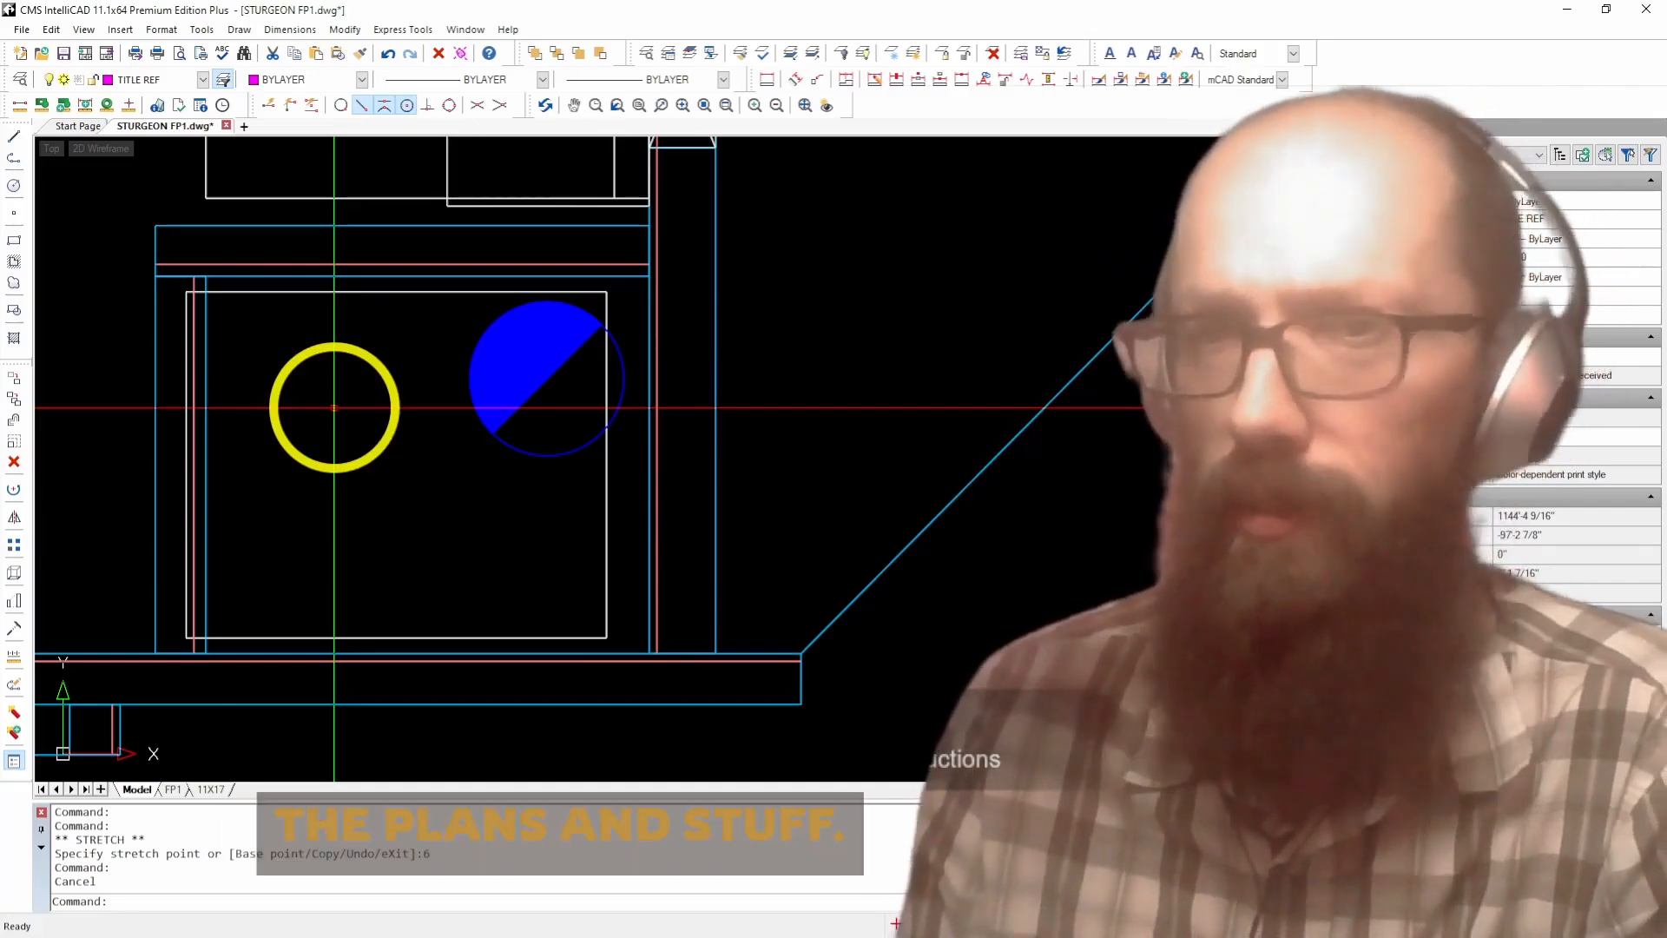
scroll(730, 446, down, 5)
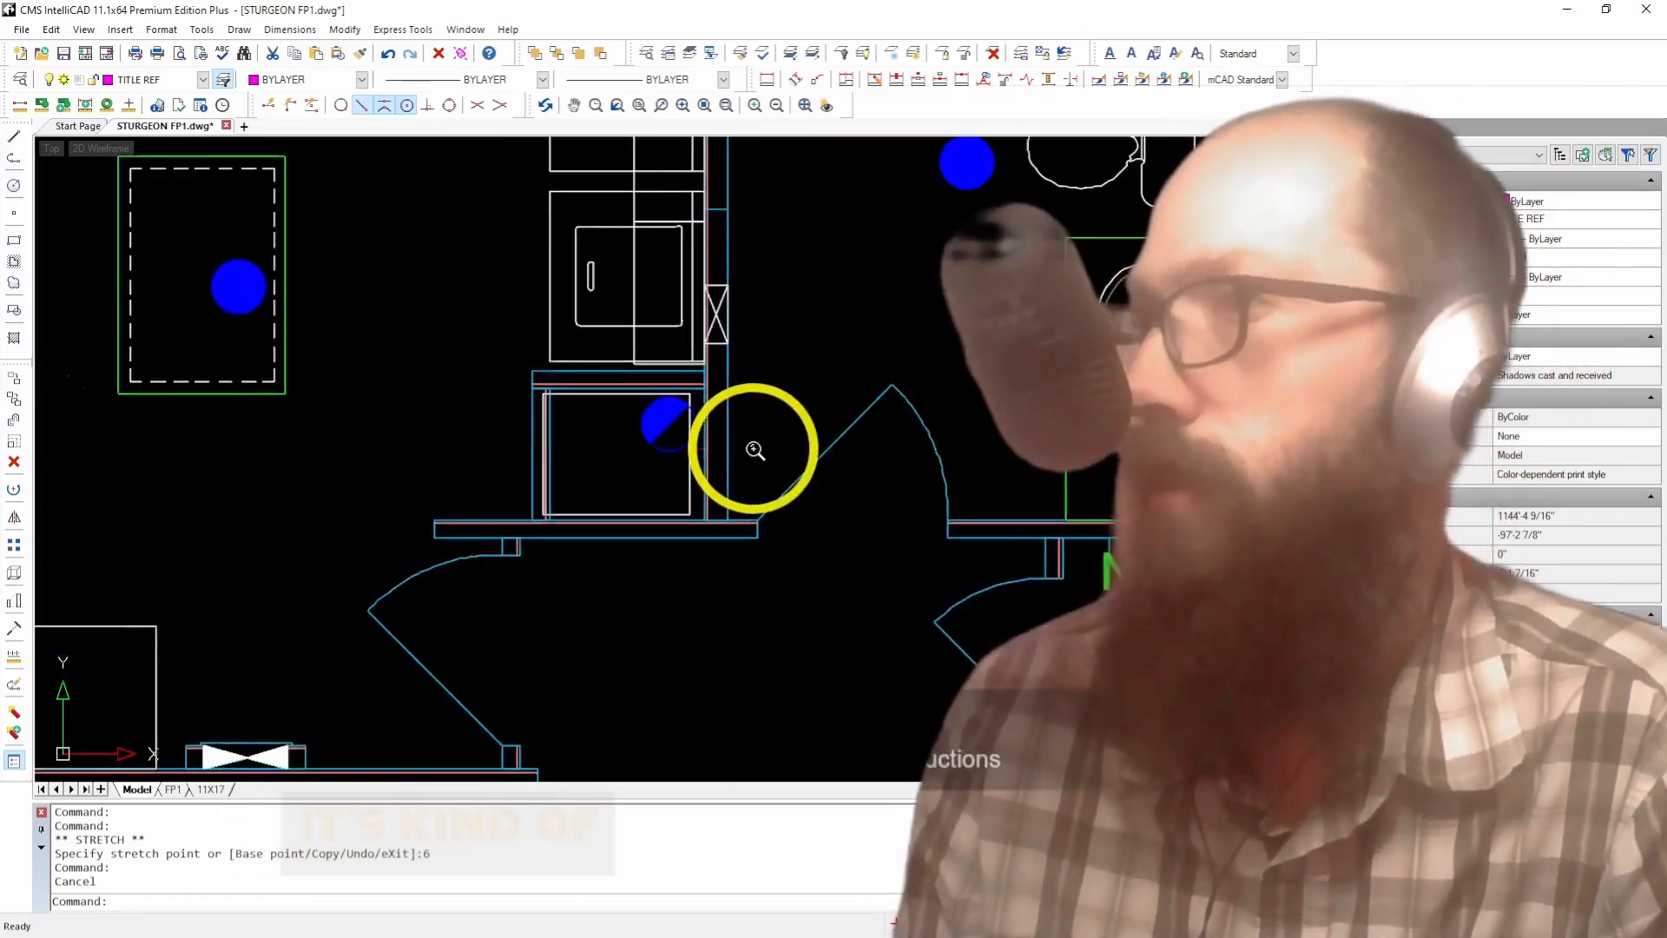
scroll(754, 450, down, 3)
scroll(773, 450, down, 3)
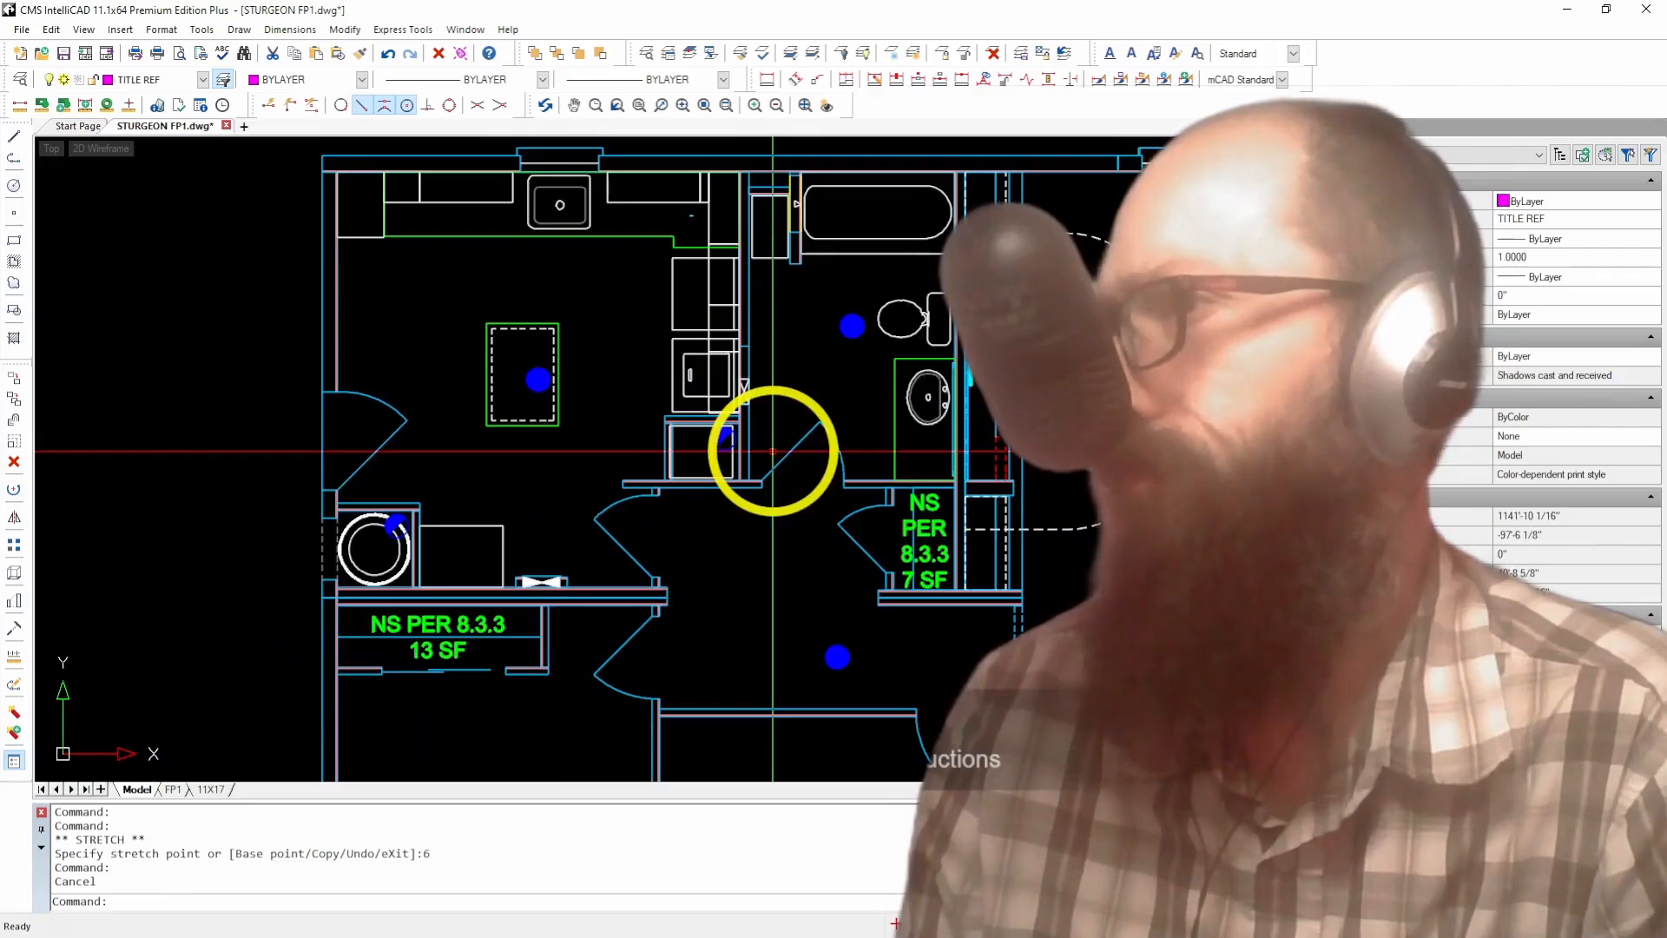
Step: Copy the riser symbol from the symbol legend by its center to the water heater closet's upper-left inside corner
scroll(806, 436, down, 5)
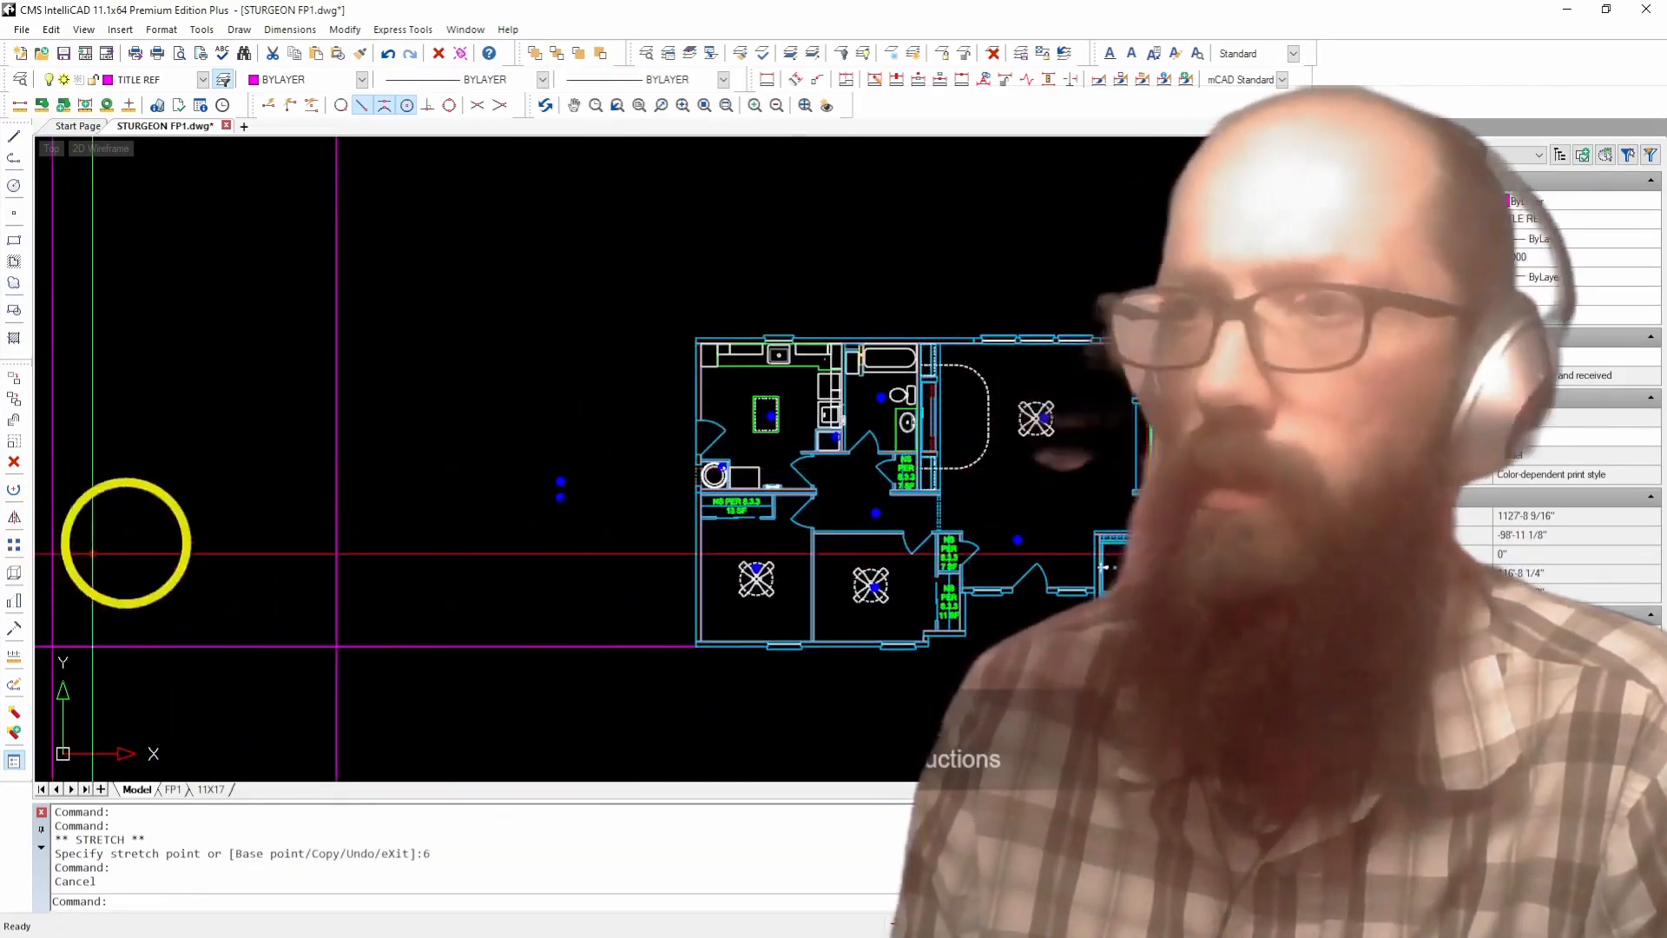
click(318, 482)
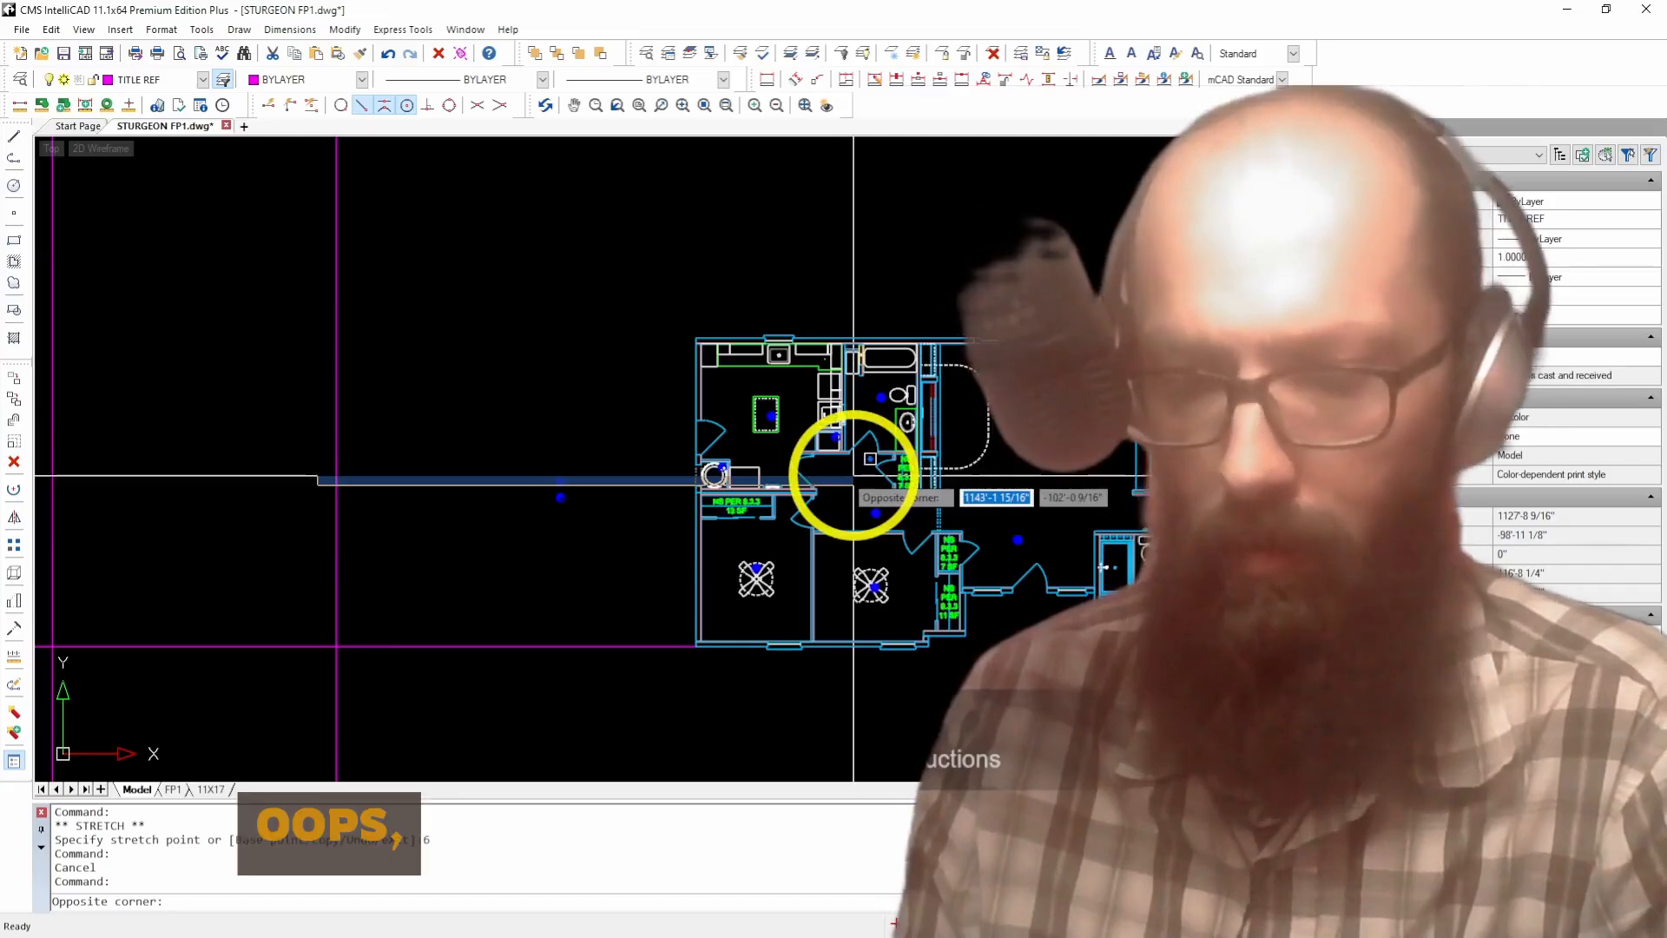
key(Escape)
middle_drag(426, 501, 1055, 450)
middle_drag(391, 487, 992, 439)
middle_drag(382, 445, 1203, 443)
middle_drag(334, 456, 1567, 403)
middle_drag(373, 402, 1538, 421)
mouse_move(425, 391)
middle_down()
mouse_move(799, 739)
mouse_move(1166, 762)
middle_up()
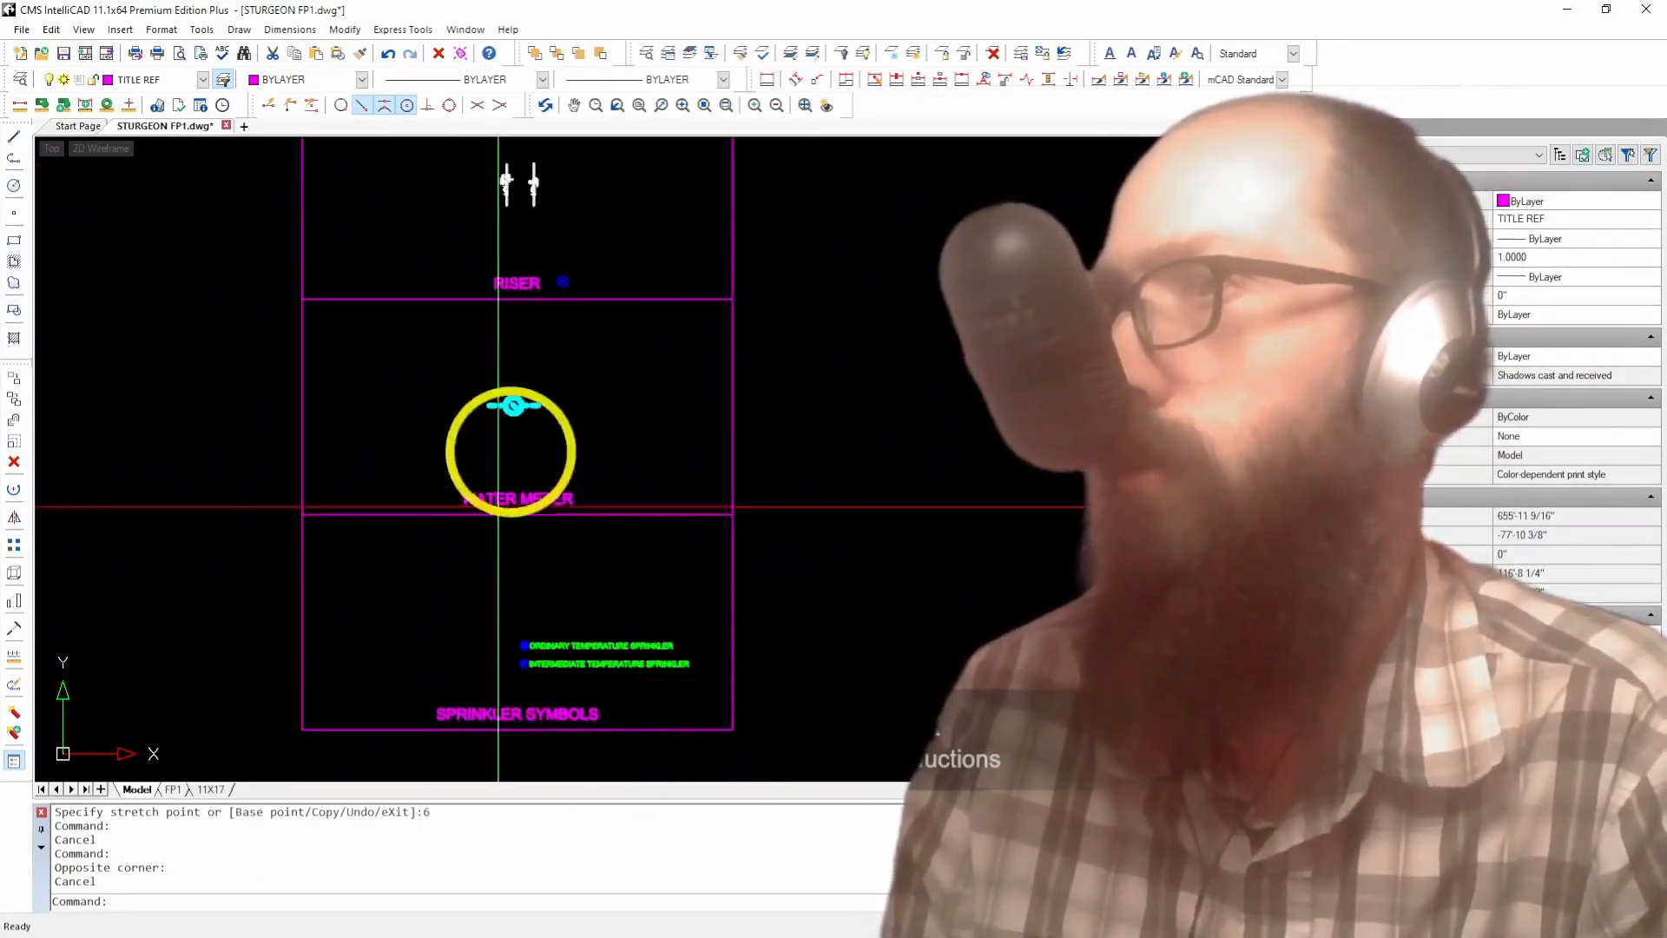
scroll(560, 276, up, 8)
click(532, 211)
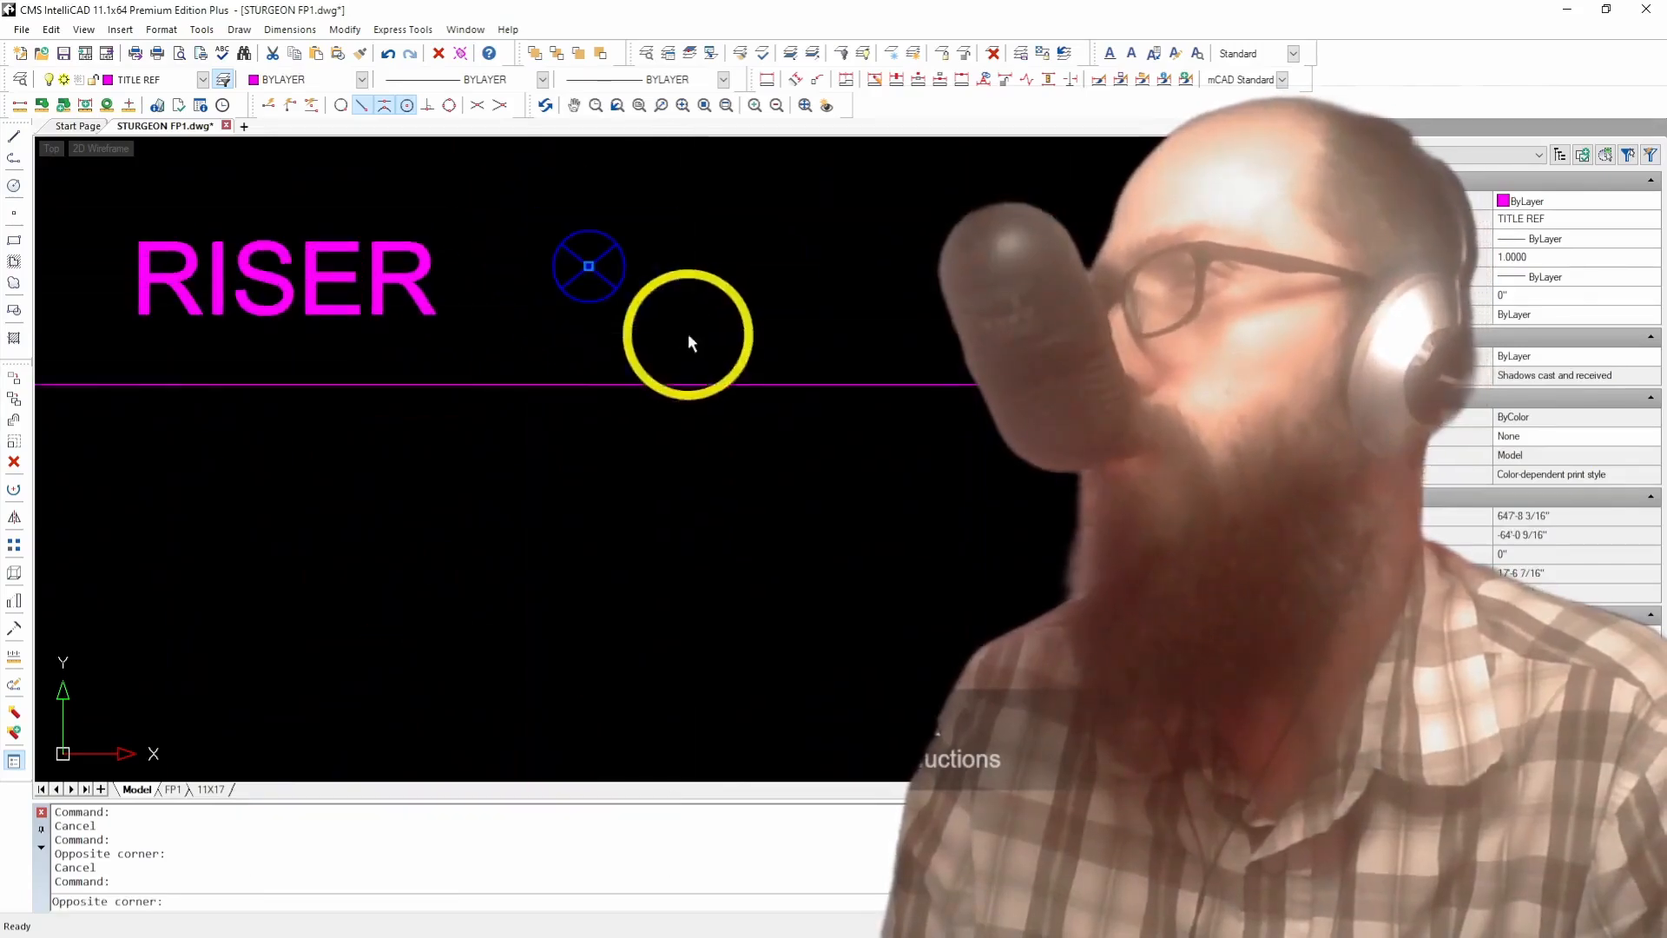
click(689, 342)
click(14, 399)
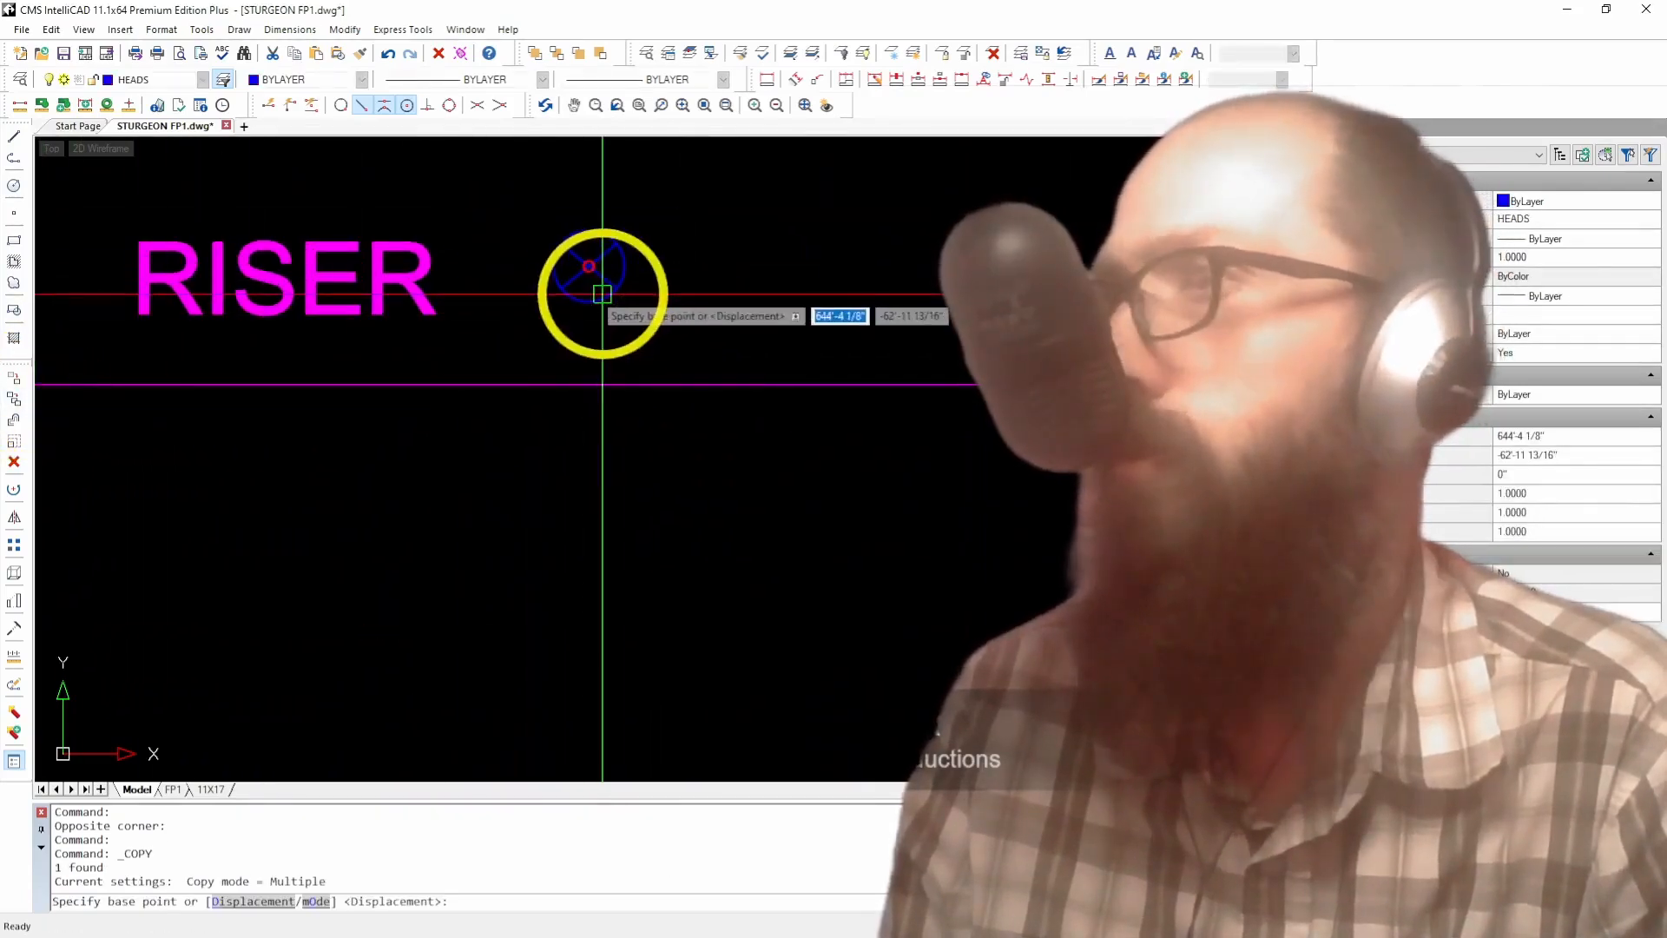
click(589, 266)
scroll(428, 362, down, 3)
middle_drag(1207, 495, 52, 464)
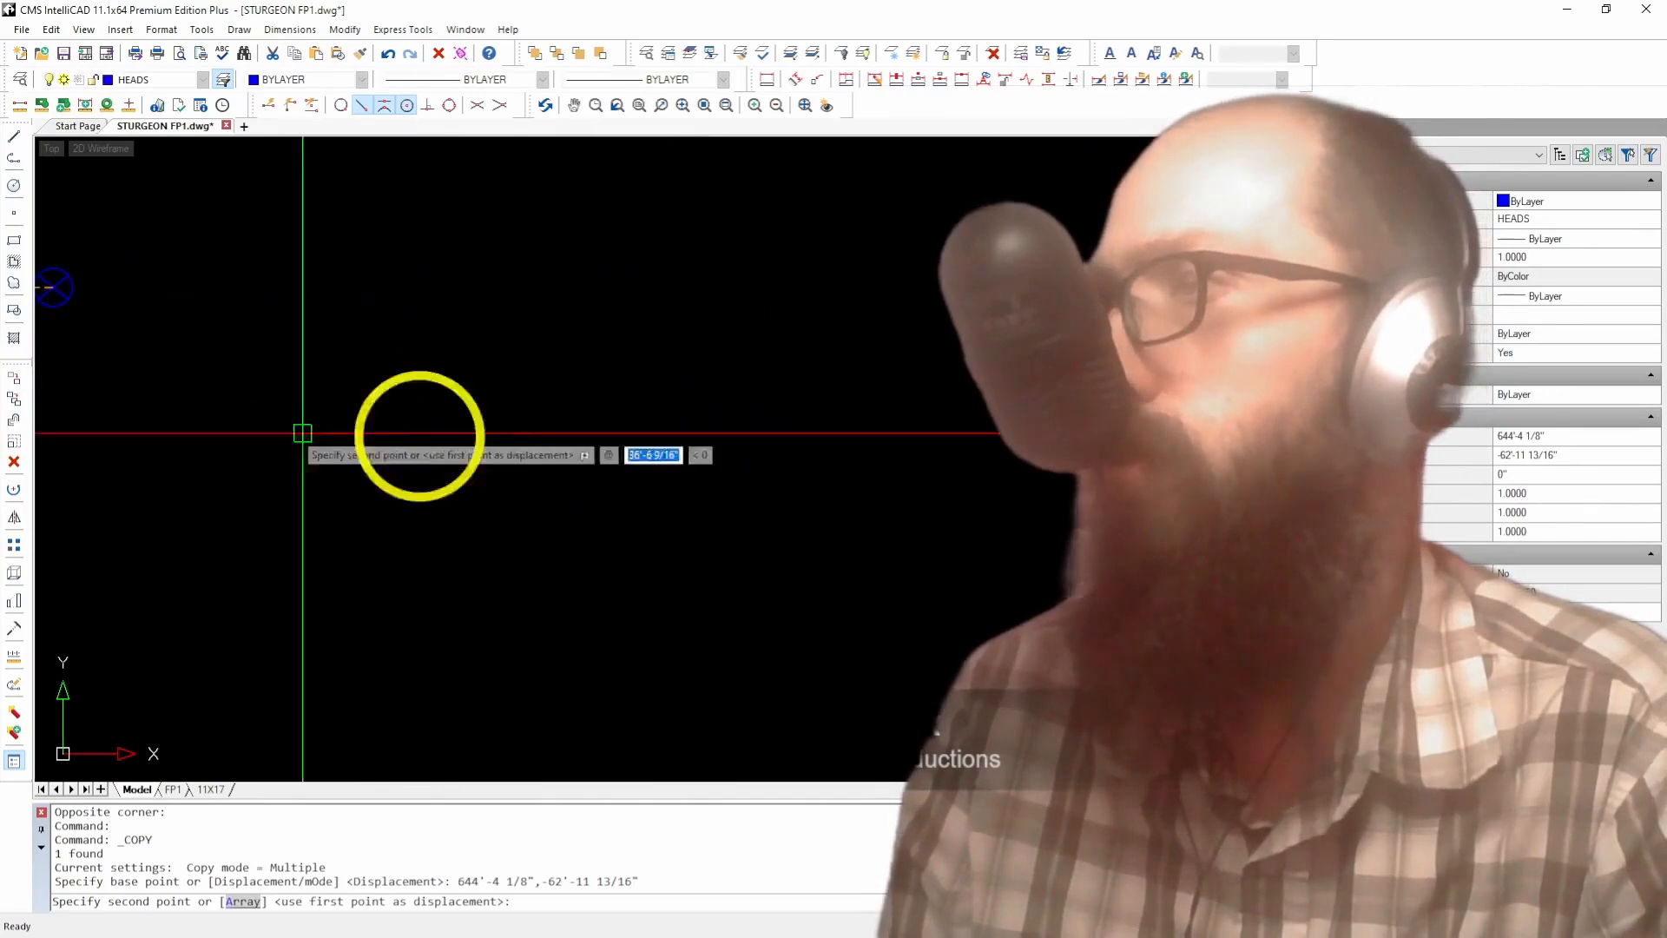
middle_drag(764, 447, 4, 404)
mouse_move(838, 475)
middle_down()
mouse_move(5, 338)
mouse_move(5, 190)
middle_up()
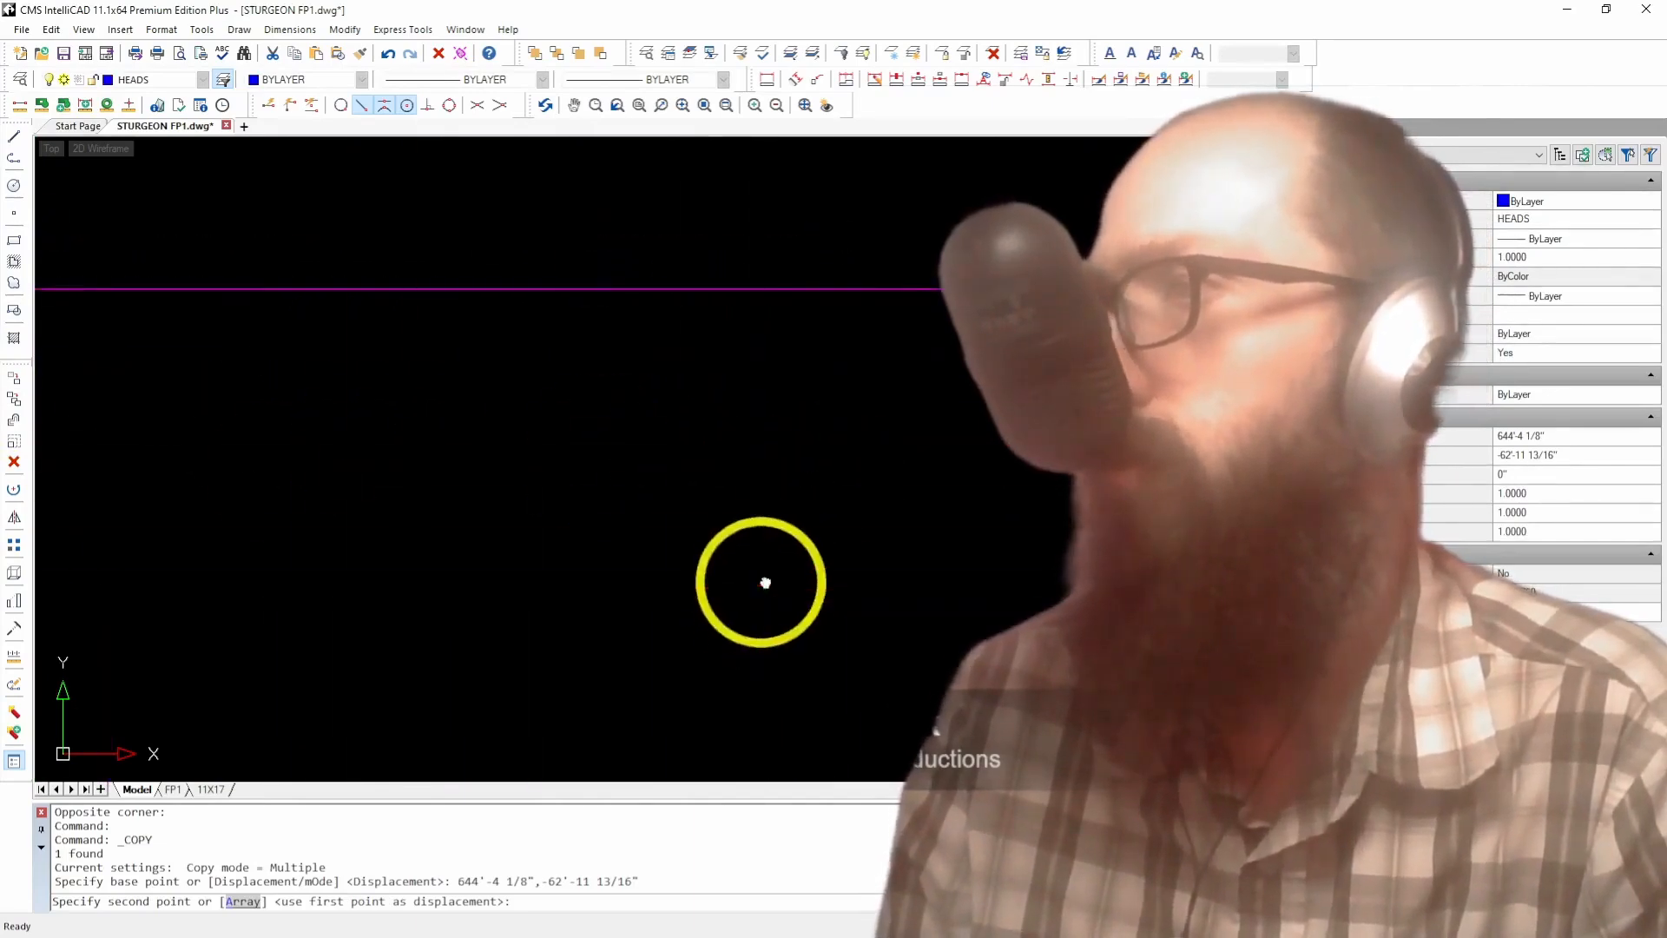
middle_drag(759, 593, 70, 252)
middle_drag(912, 695, 0, 251)
middle_drag(1042, 408, 4, 312)
scroll(53, 315, down, 1)
middle_drag(771, 427, 0, 373)
middle_drag(634, 423, 0, 395)
middle_drag(988, 480, 2, 380)
mouse_move(912, 447)
middle_down()
mouse_move(733, 435)
mouse_move(3, 490)
middle_up()
middle_drag(834, 512, 3, 430)
middle_drag(868, 449, 256, 462)
mouse_move(759, 487)
middle_down()
mouse_move(201, 495)
mouse_move(30, 757)
middle_up()
scroll(670, 298, up, 5)
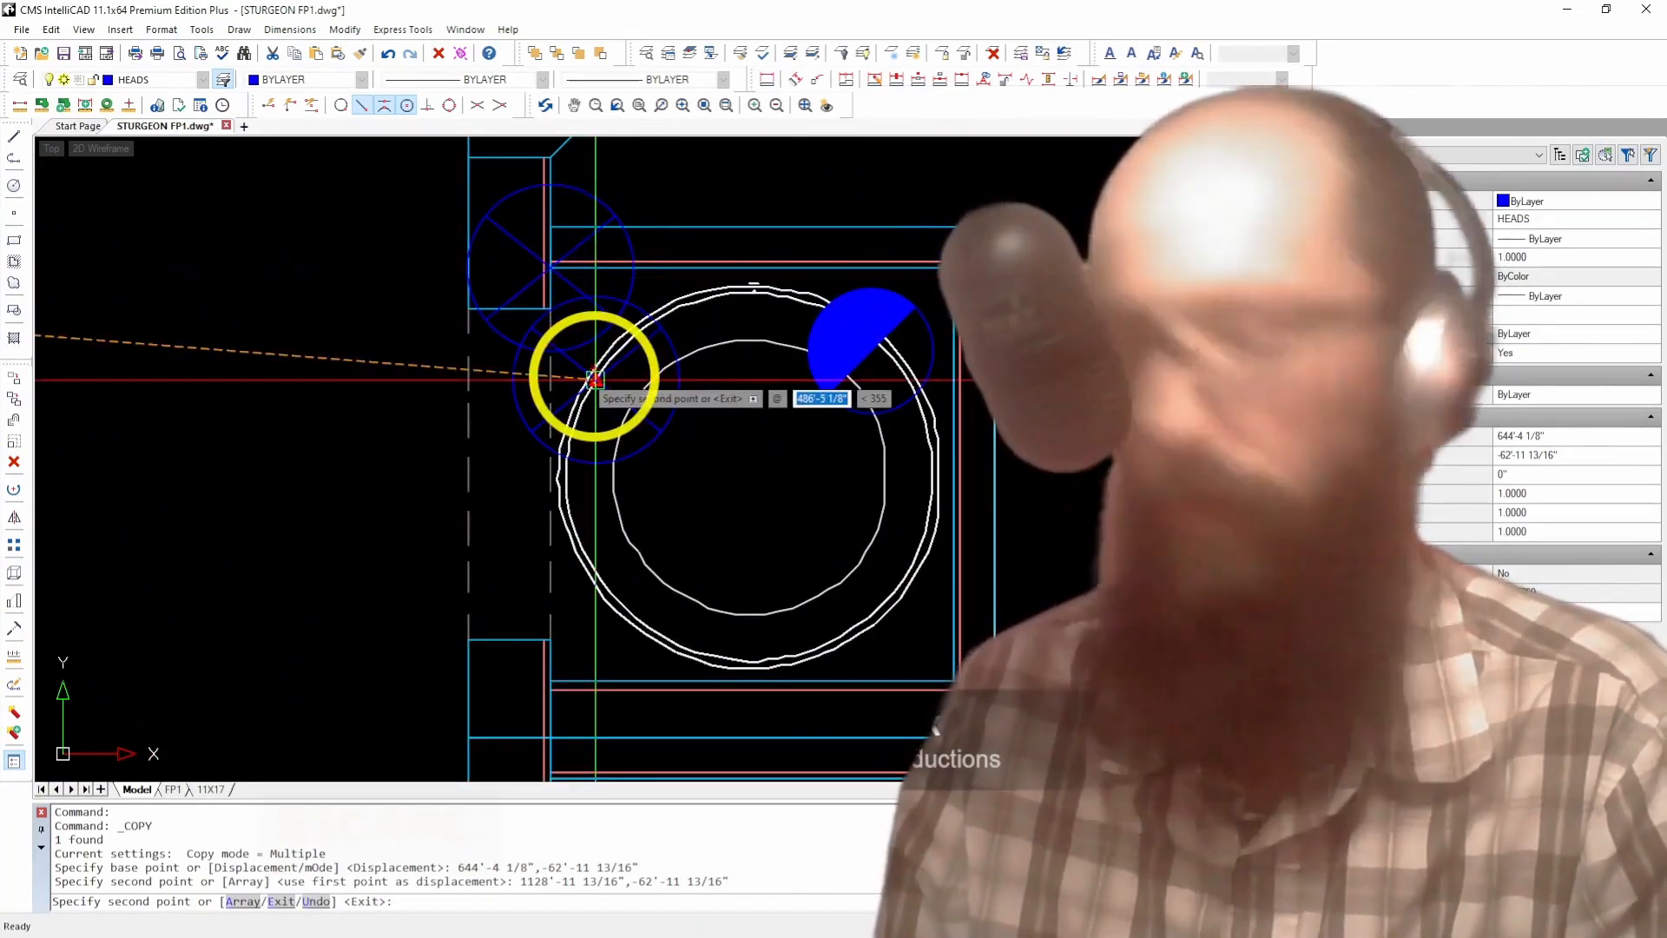
click(589, 267)
key(Escape)
Step: Move the copied riser symbol 6" to the right of the water heater closet's upper-left corner
scroll(614, 222, up, 3)
click(662, 146)
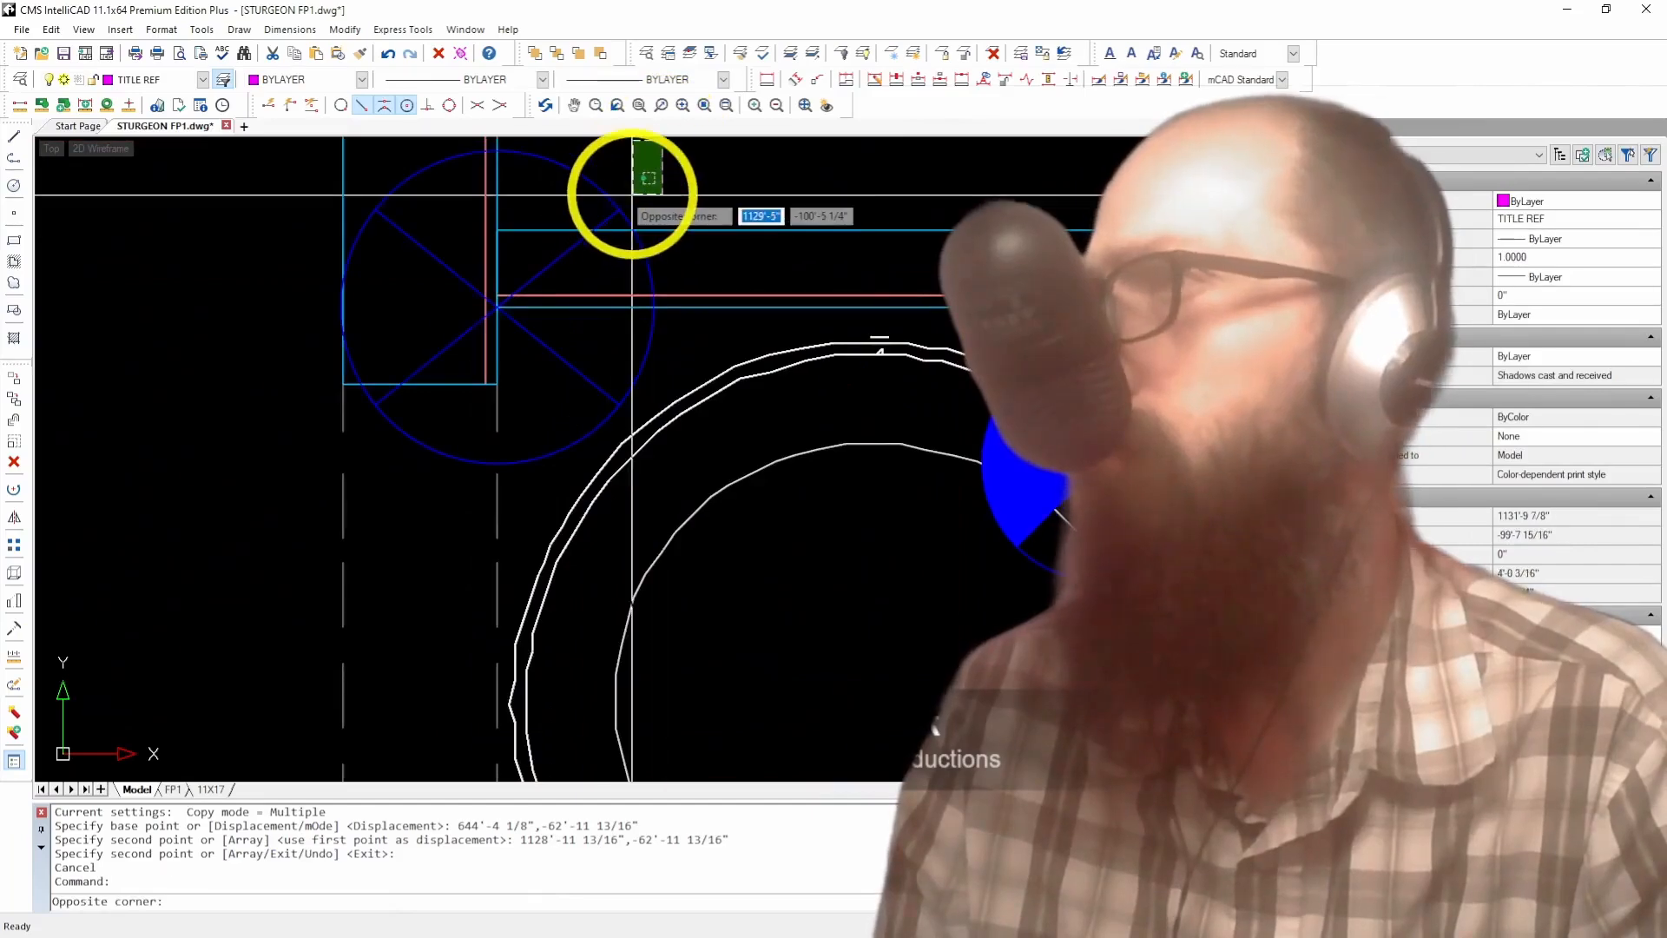
click(369, 335)
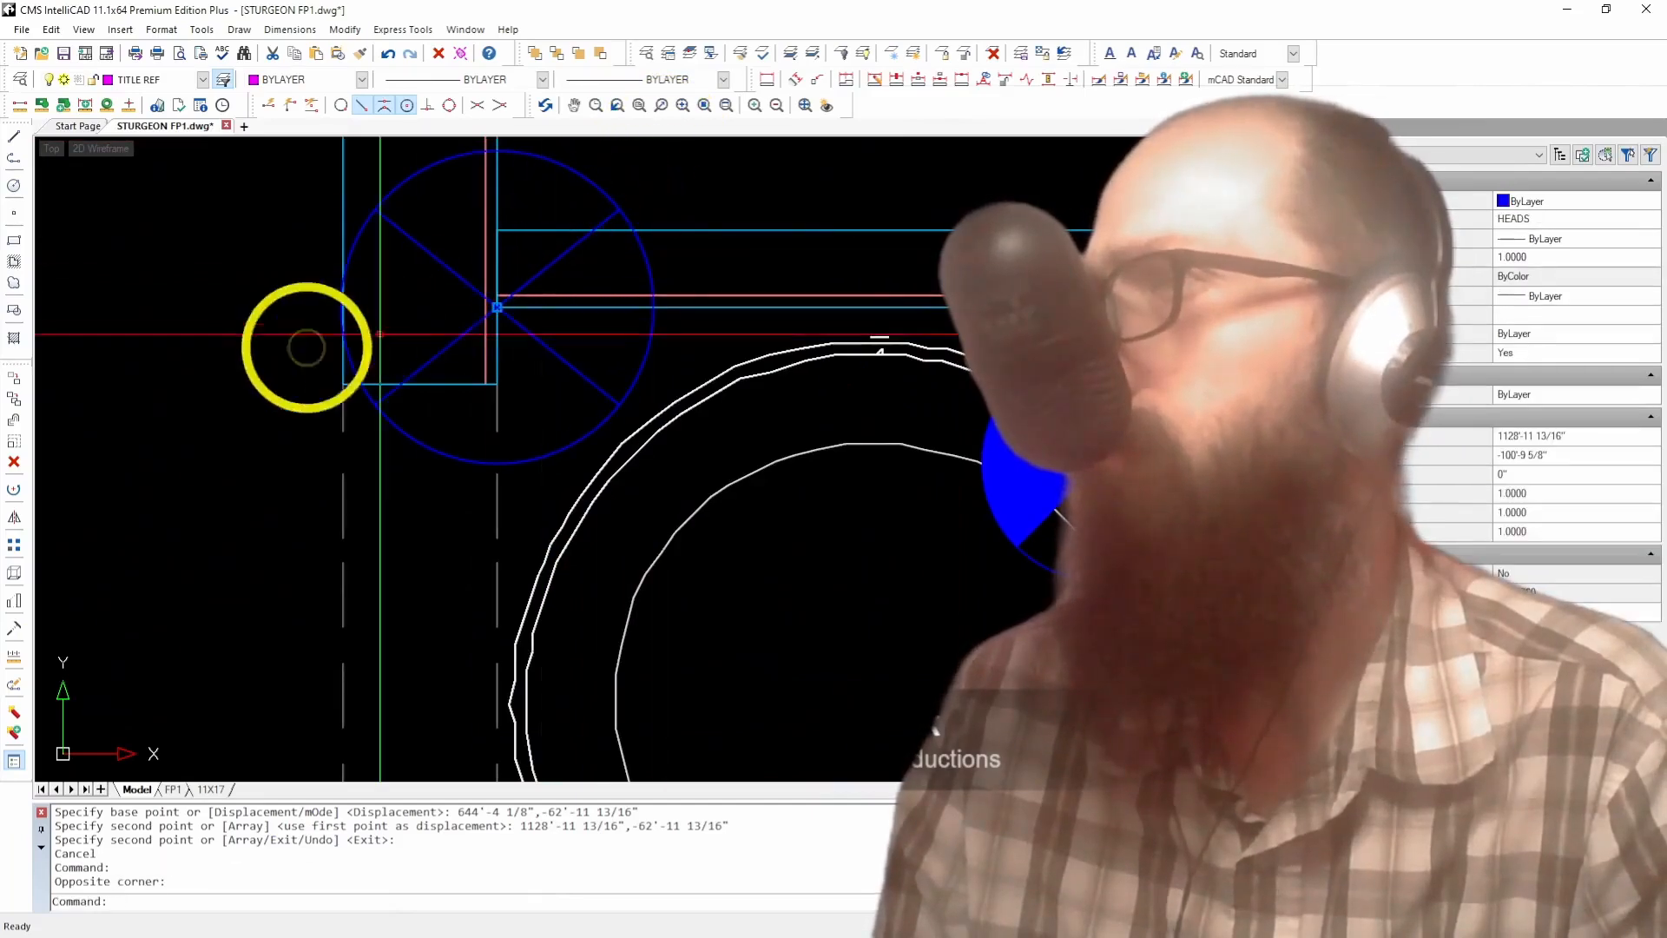
click(13, 394)
click(100, 489)
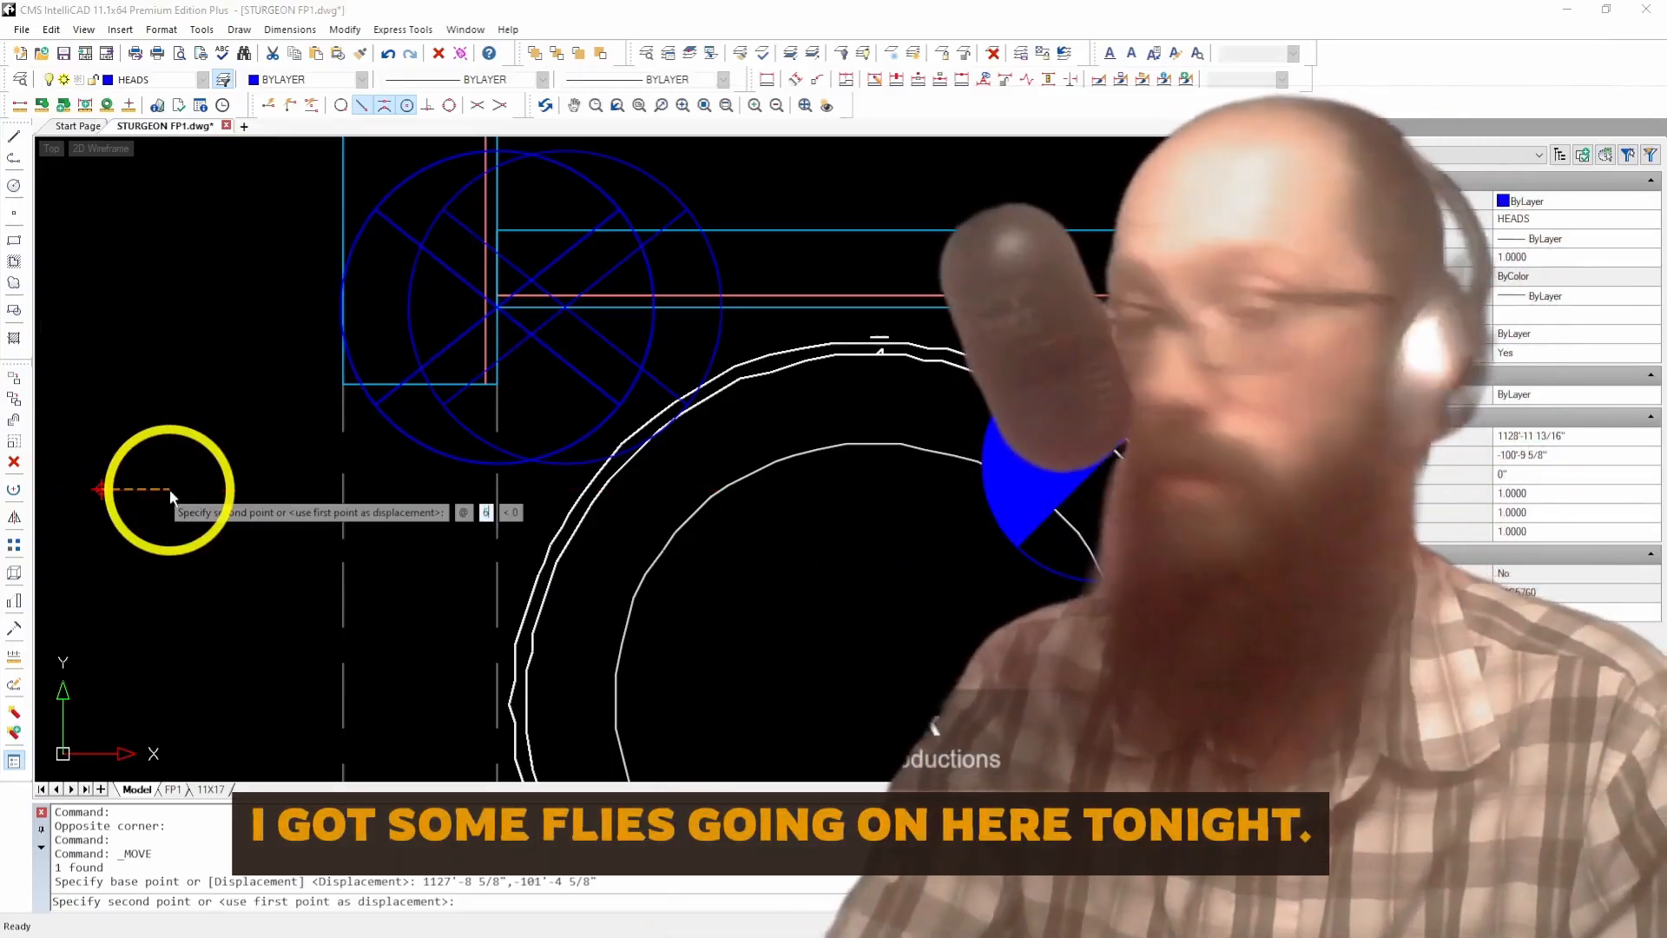
text(6)
key(Return)
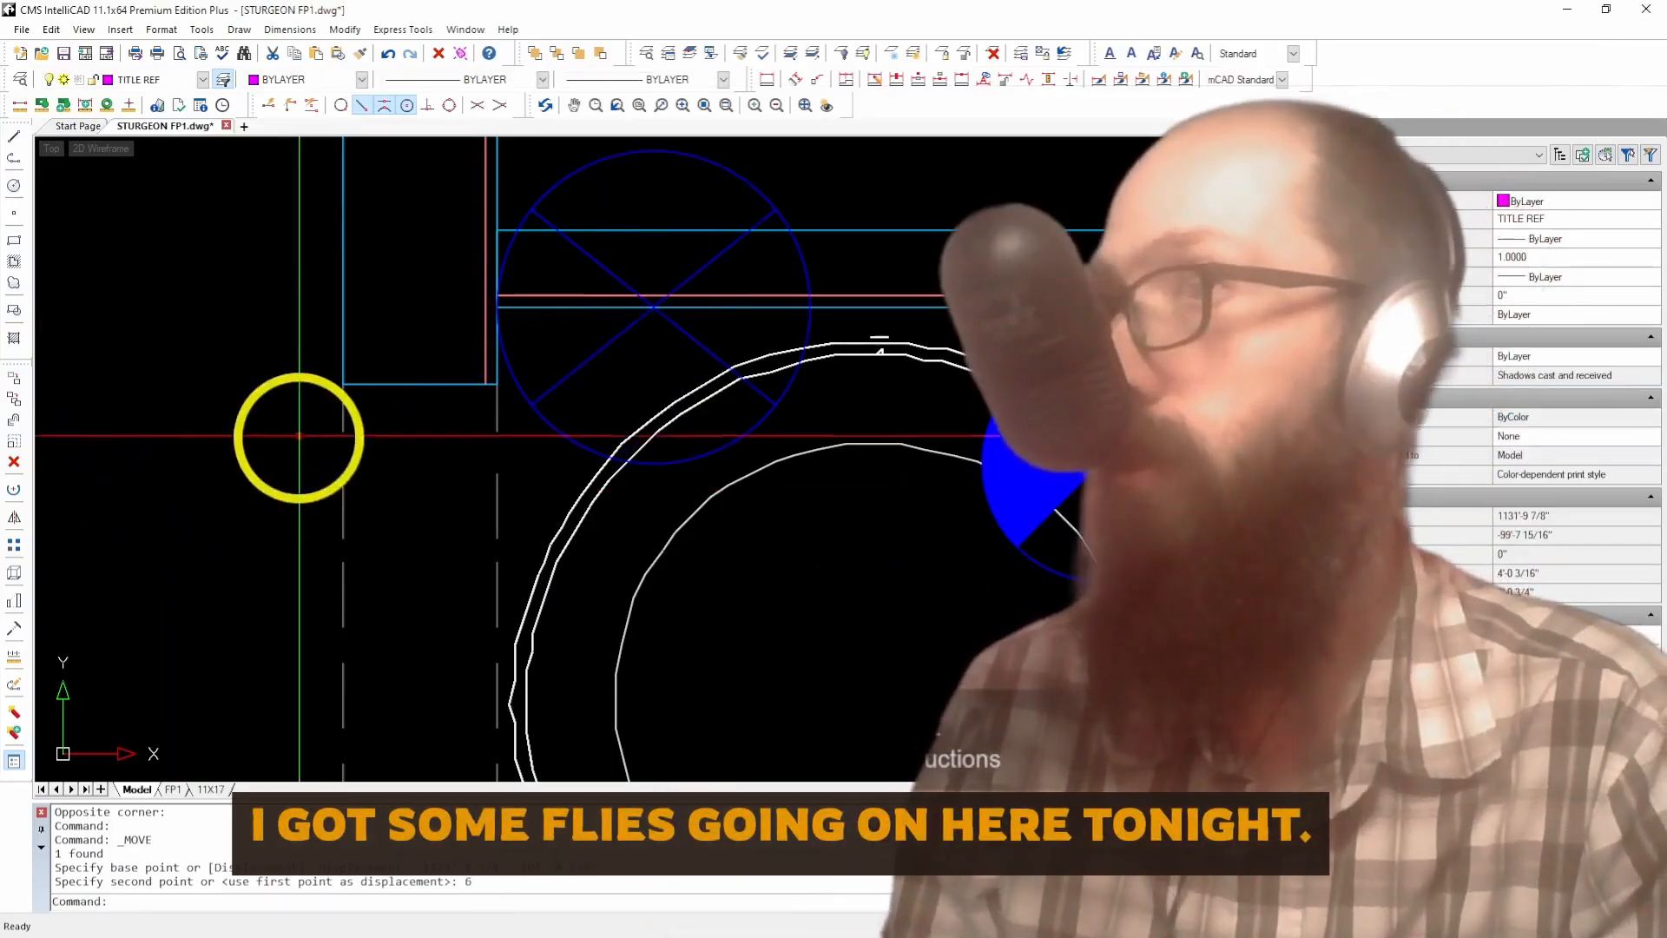
Step: Shift the riser symbol 6" down so it sits inside the water heater closet
click(636, 214)
click(614, 223)
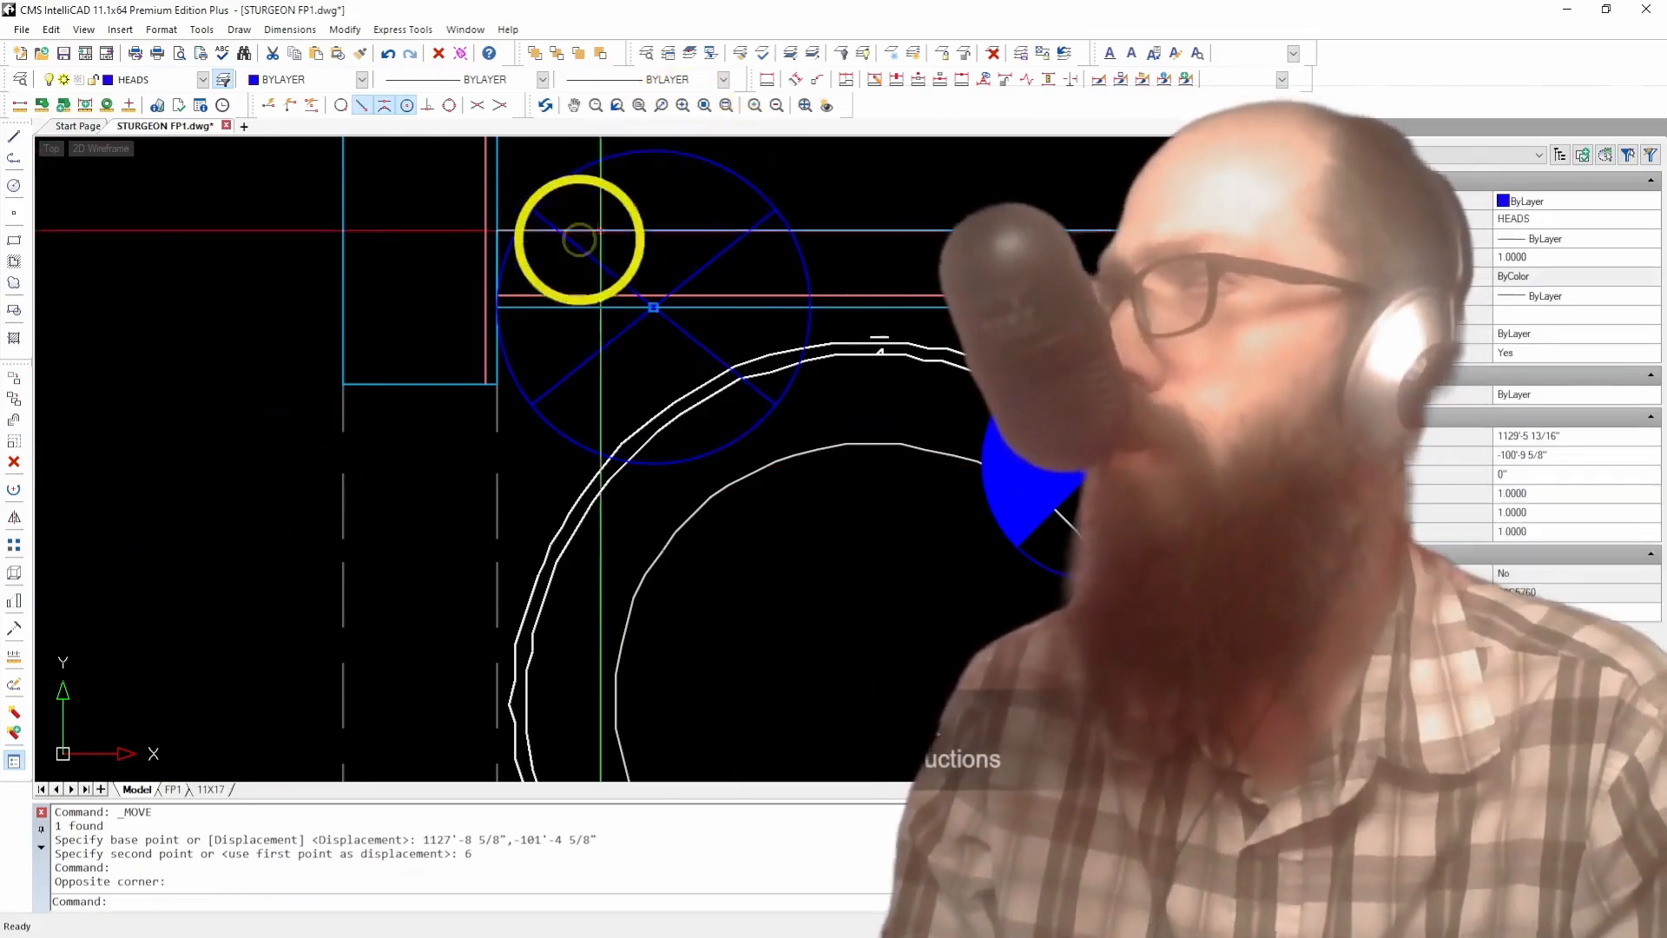
scroll(559, 345, down, 3)
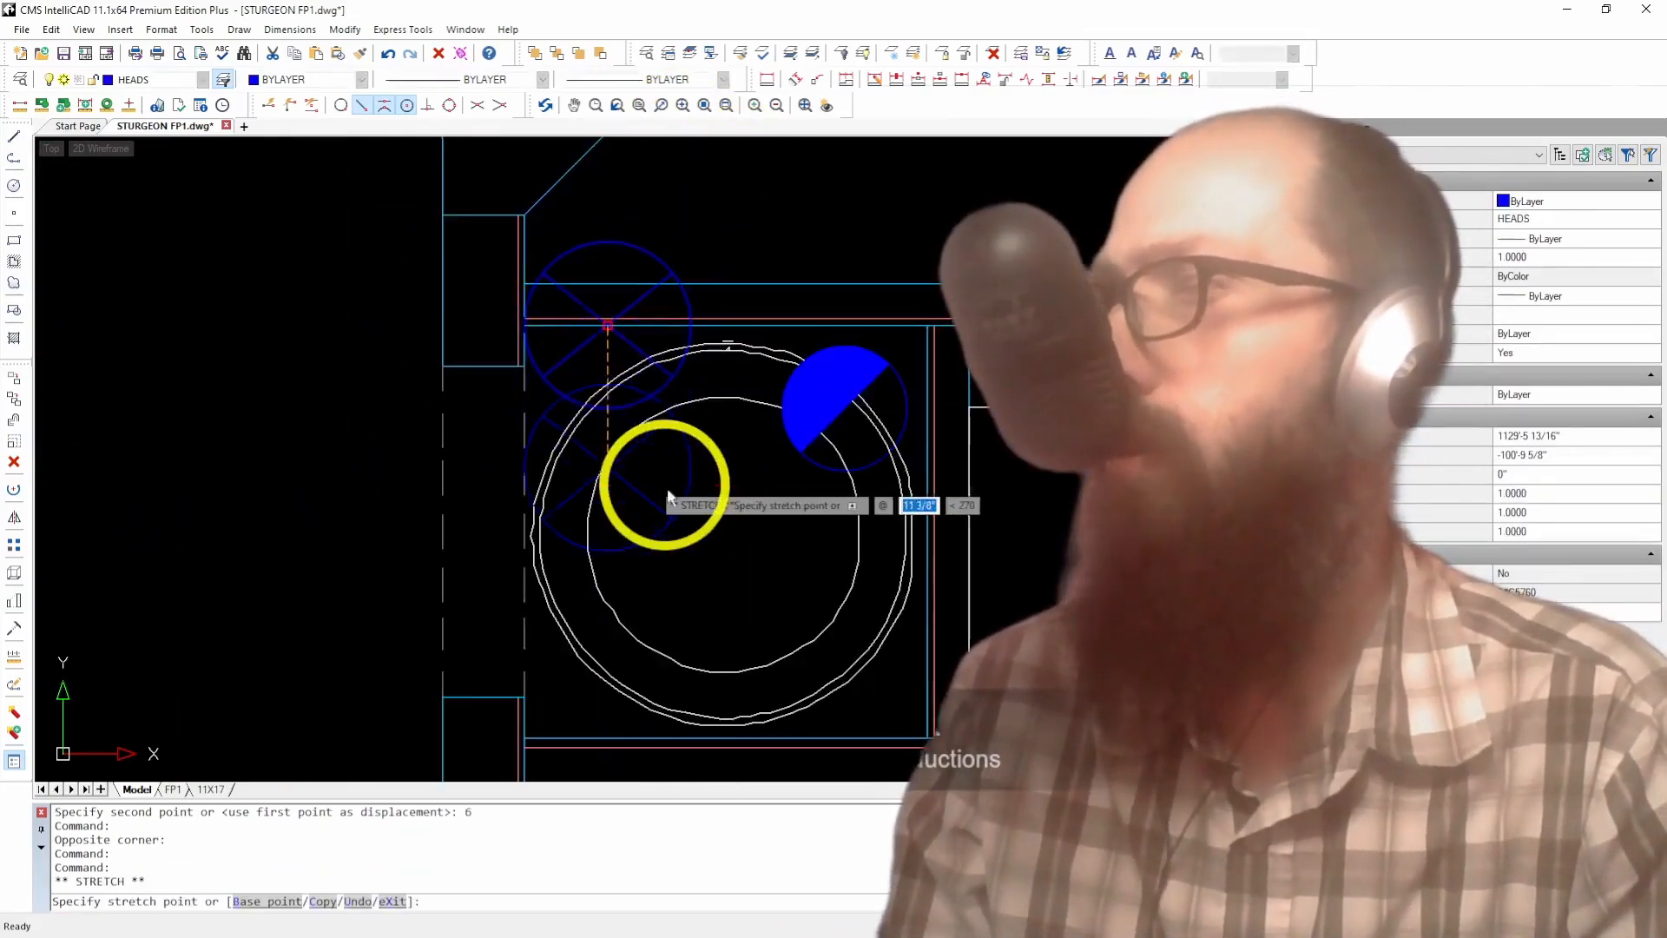
text(6)
key(Return)
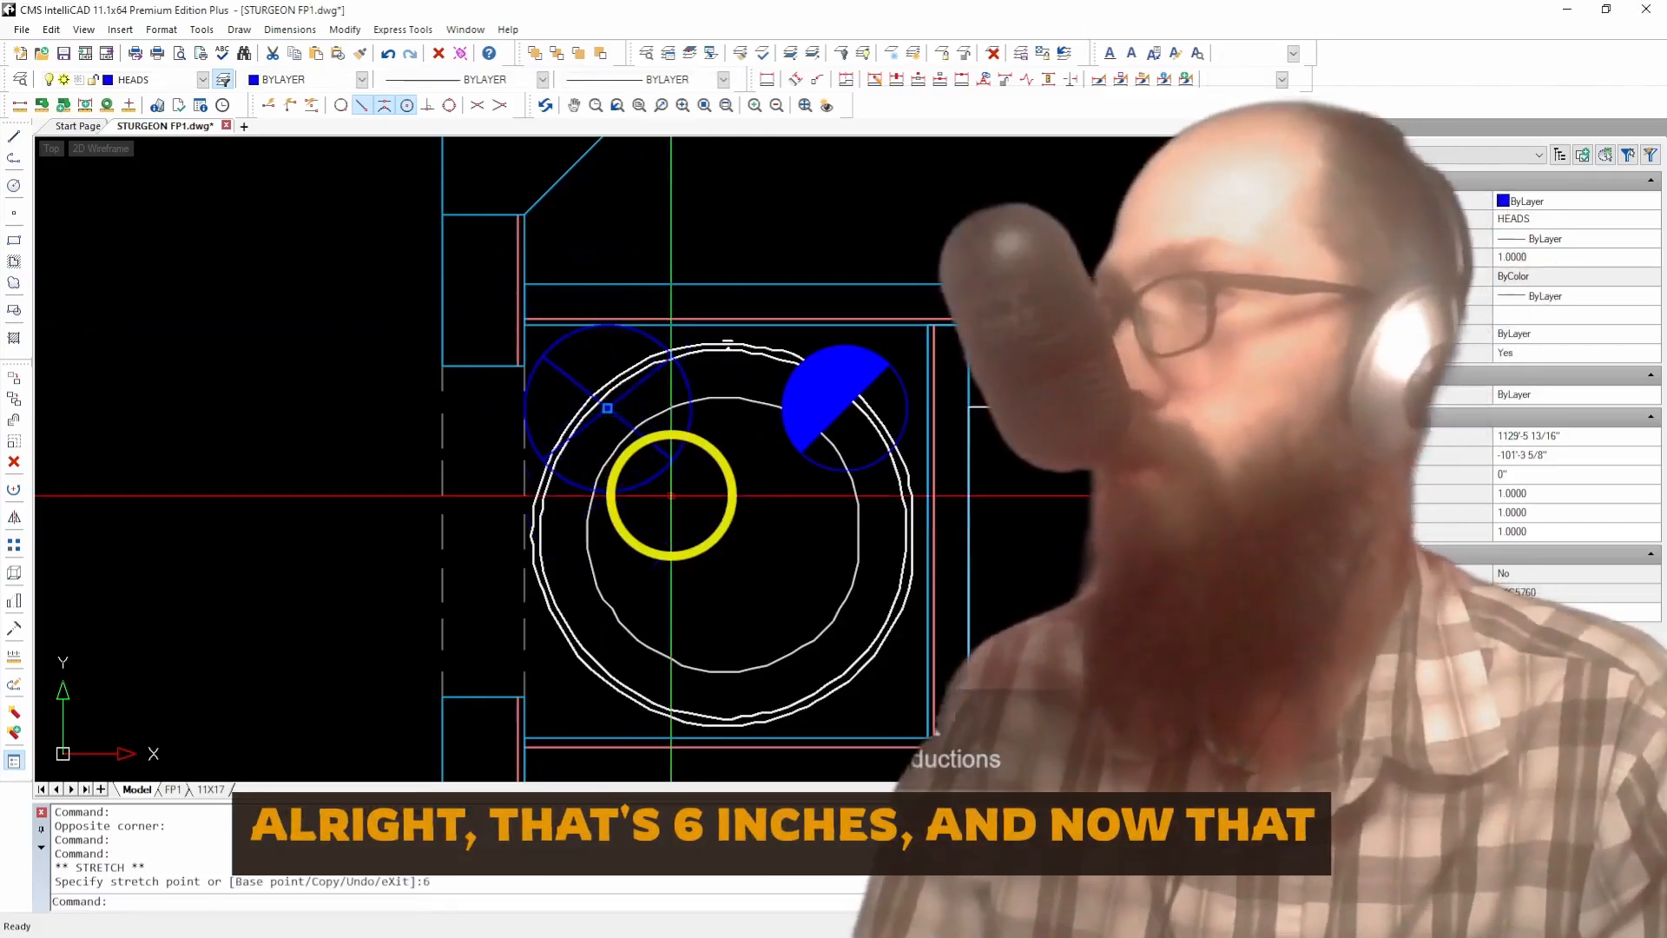
Step: Examine the riser's alignment with the closet head, the head layout across the plan, and the roof slope in the building section
scroll(442, 421, down, 3)
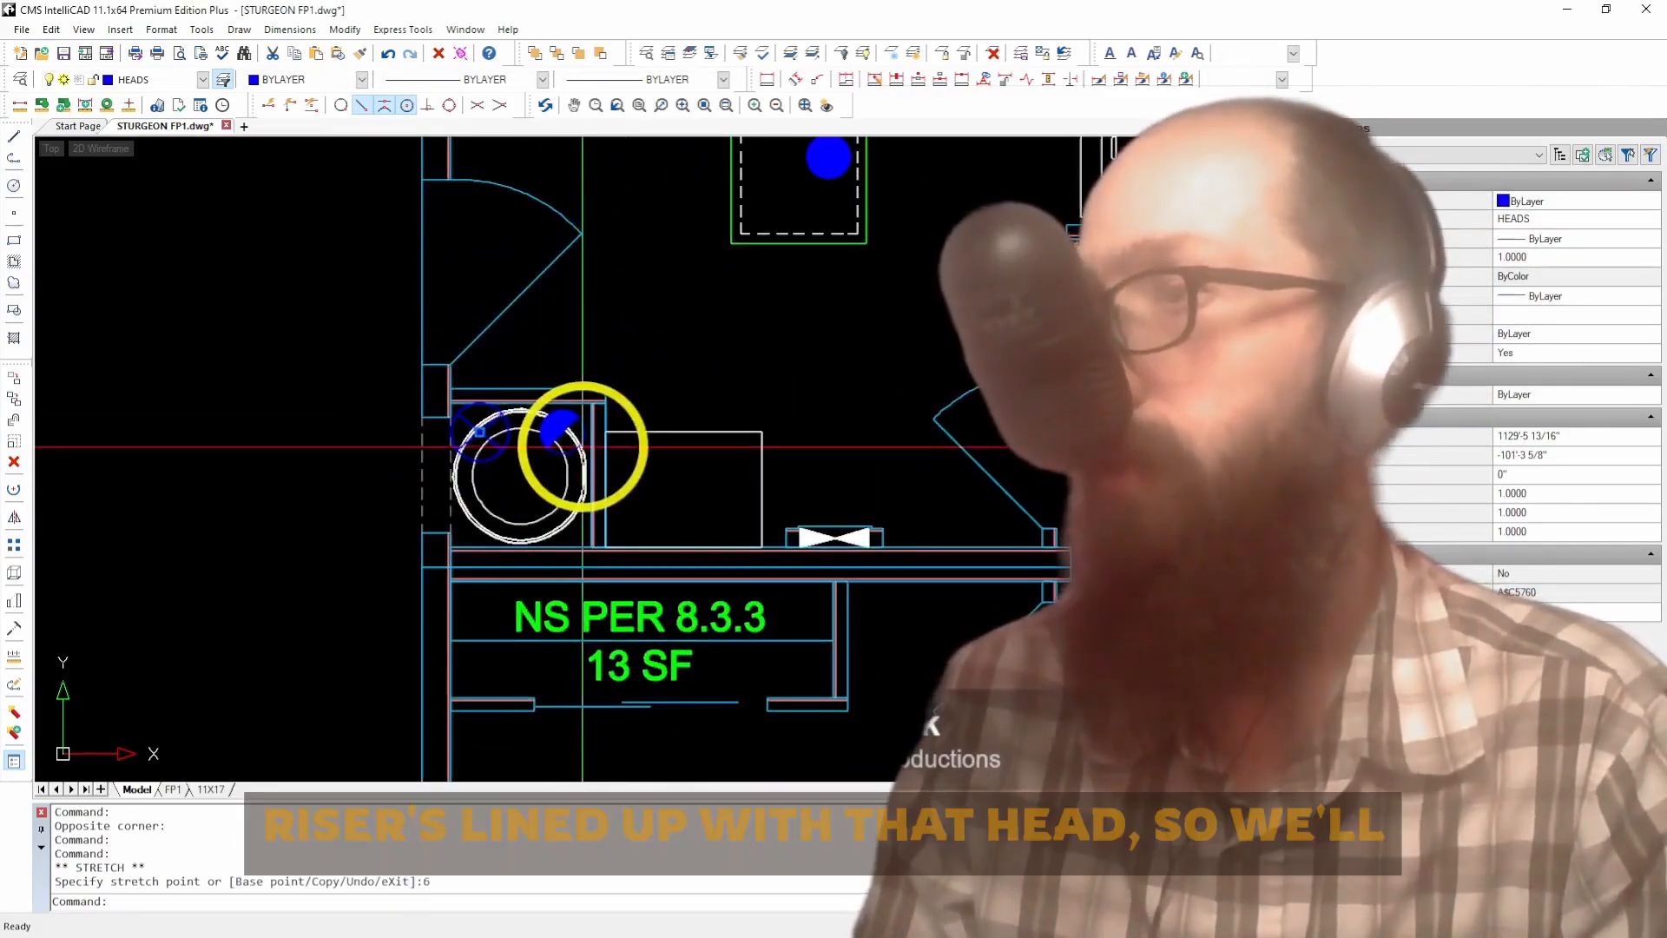
scroll(224, 461, down, 2)
scroll(467, 445, up, 3)
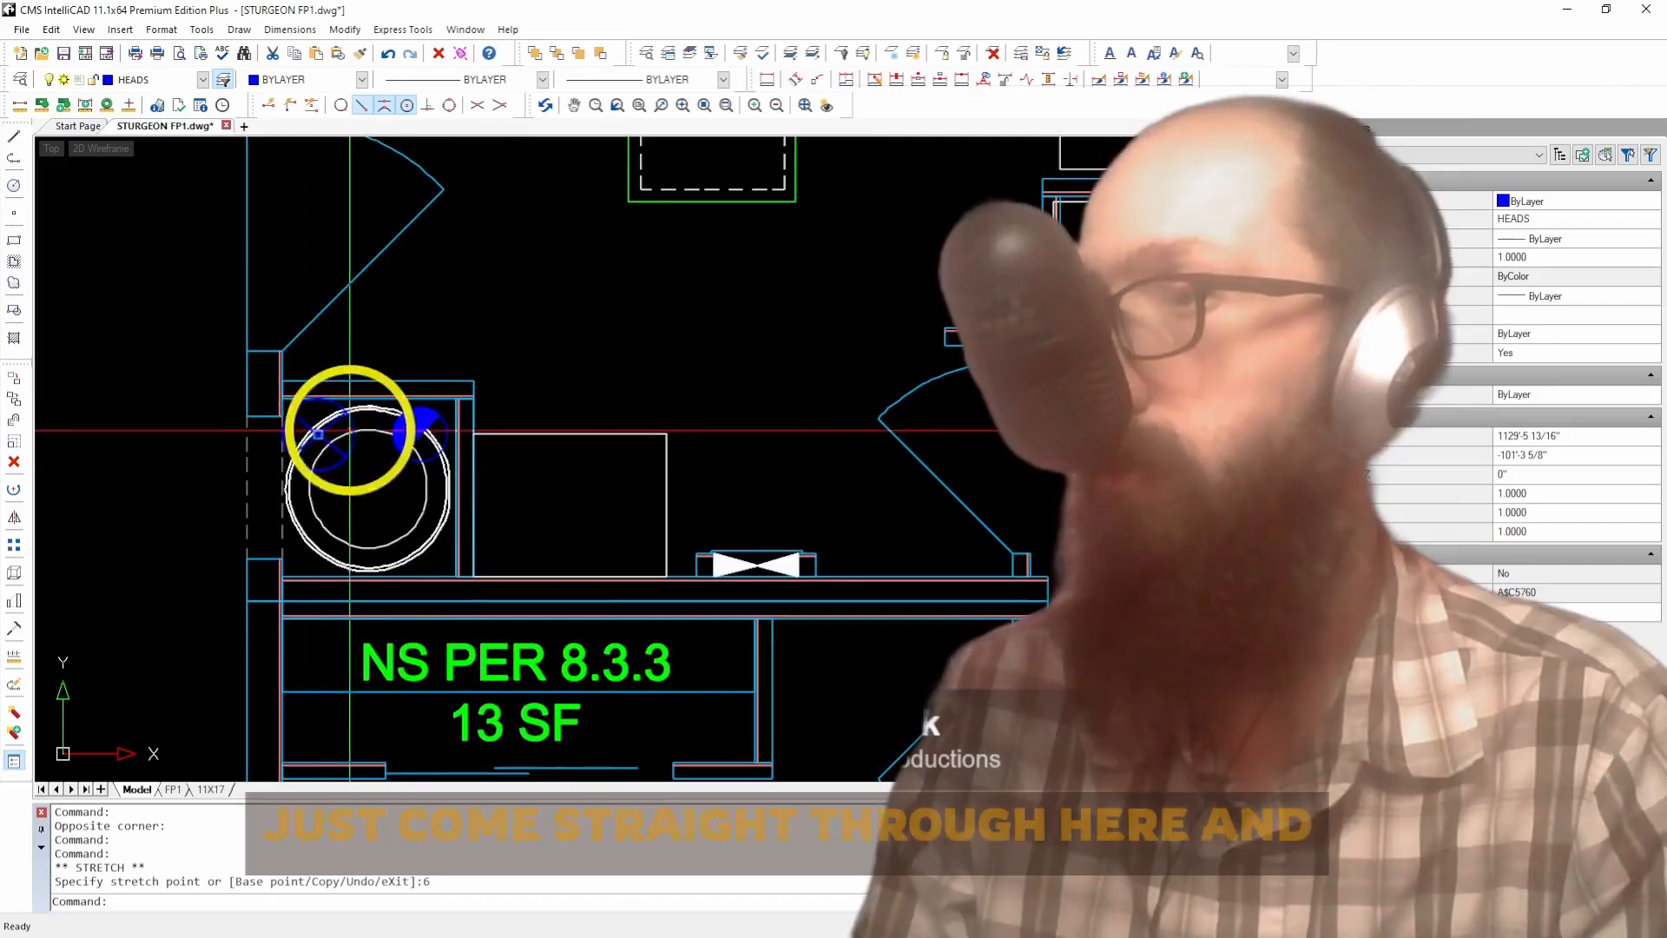
scroll(653, 416, up, 2)
scroll(573, 509, down, 4)
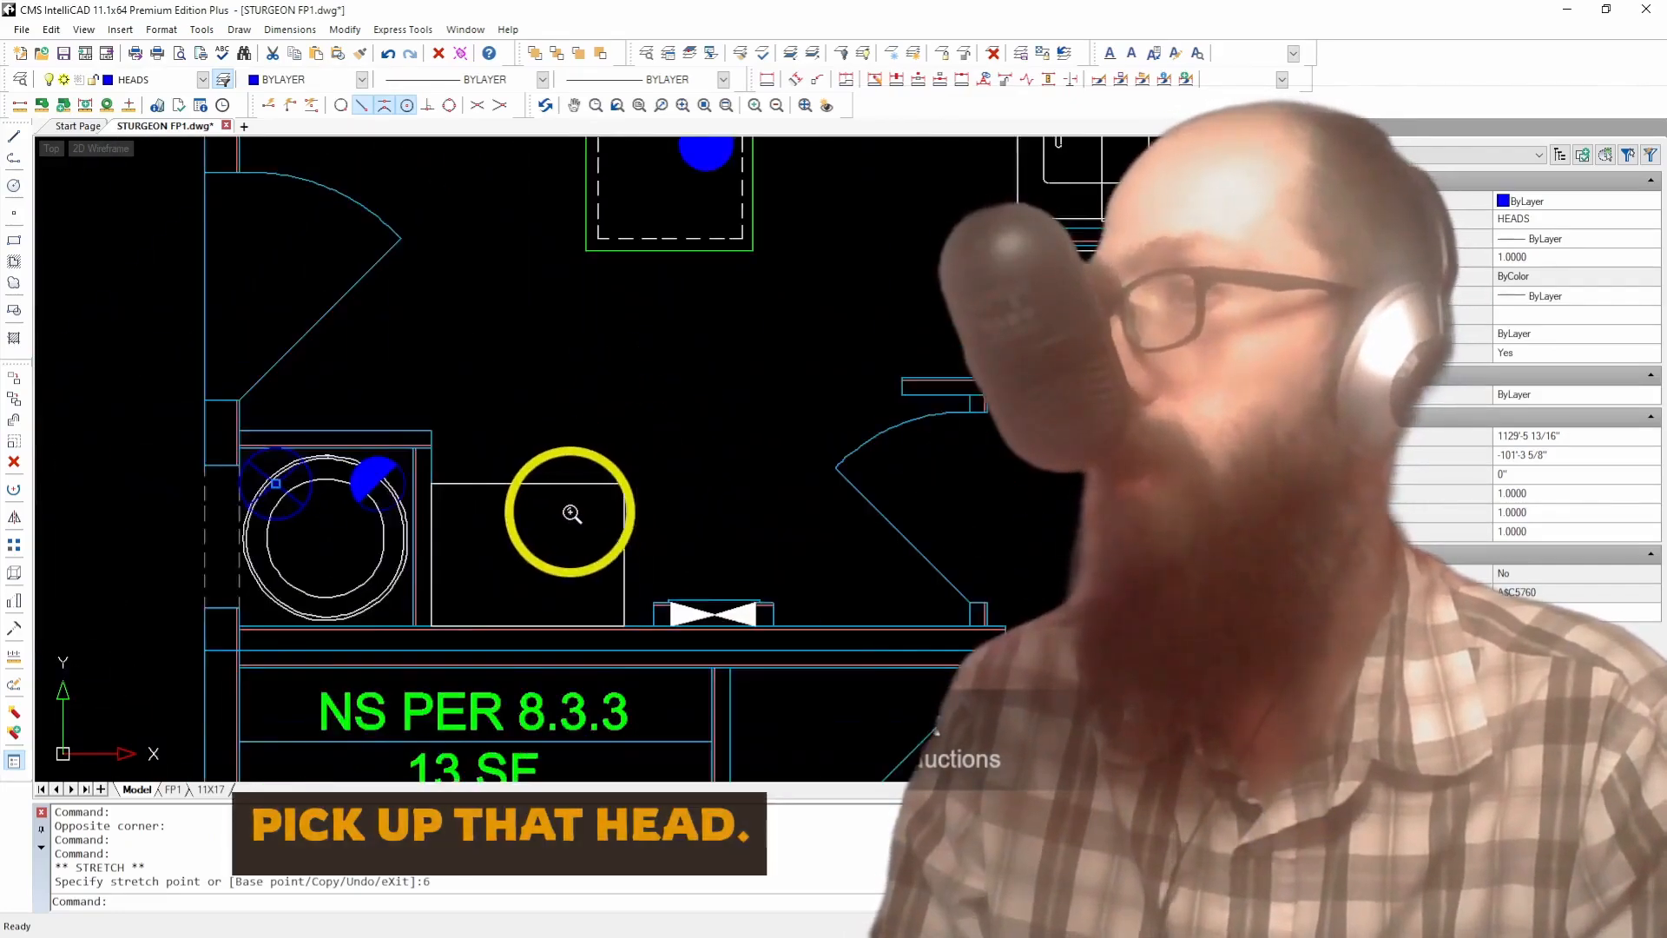
scroll(566, 512, down, 5)
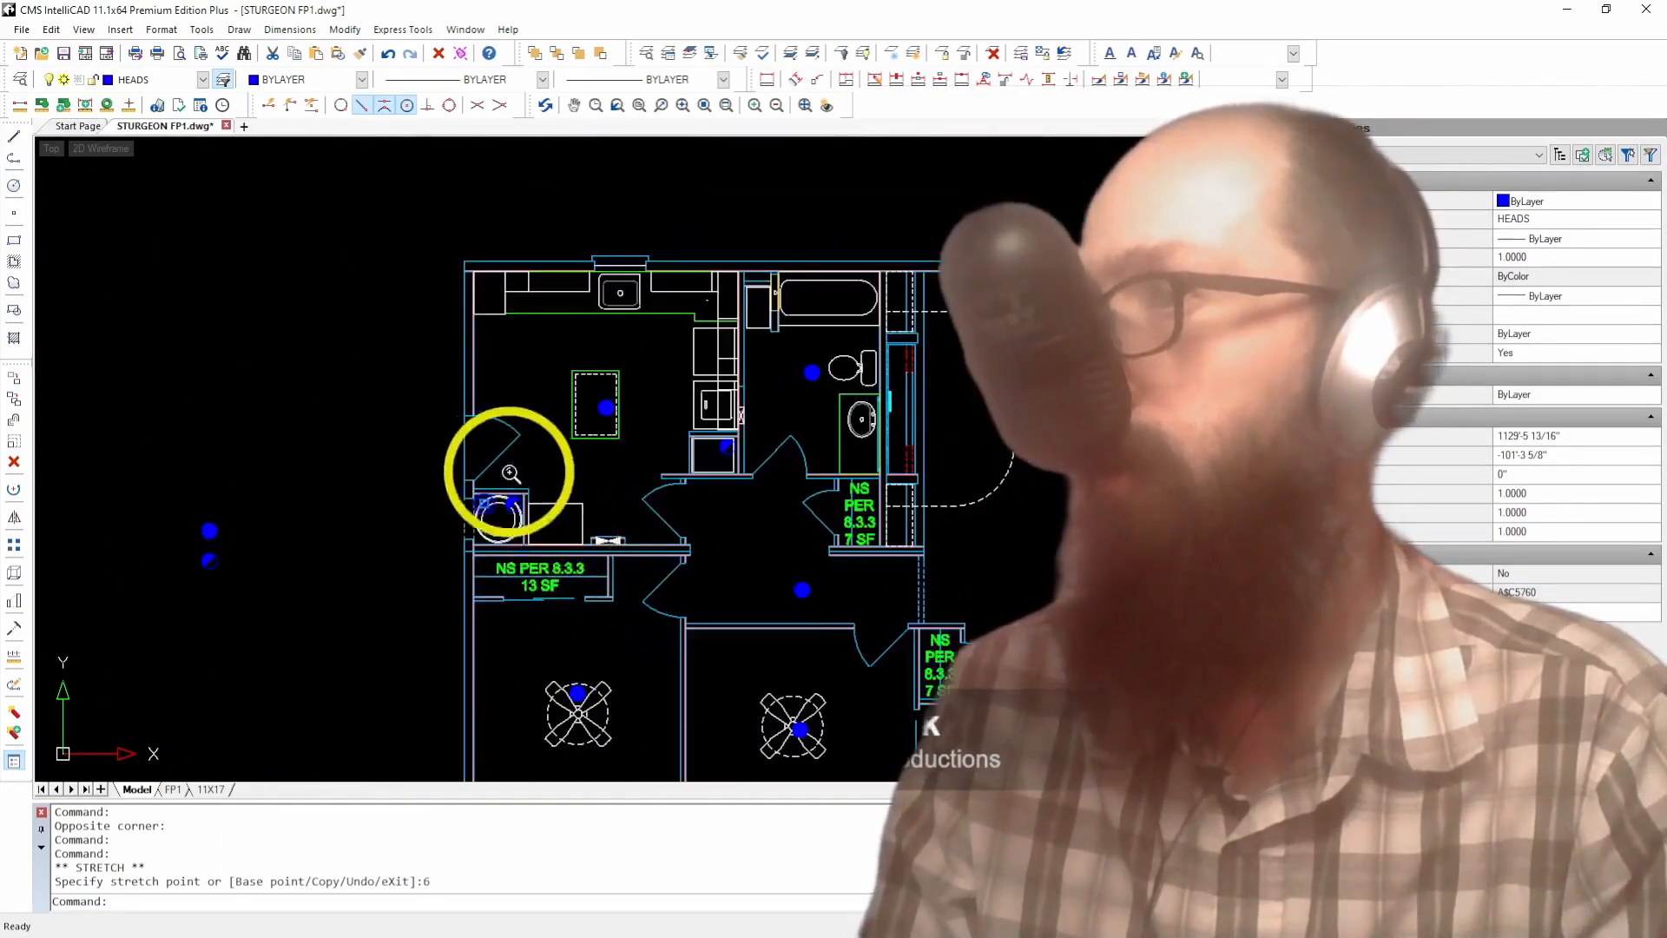
scroll(661, 505, up, 3)
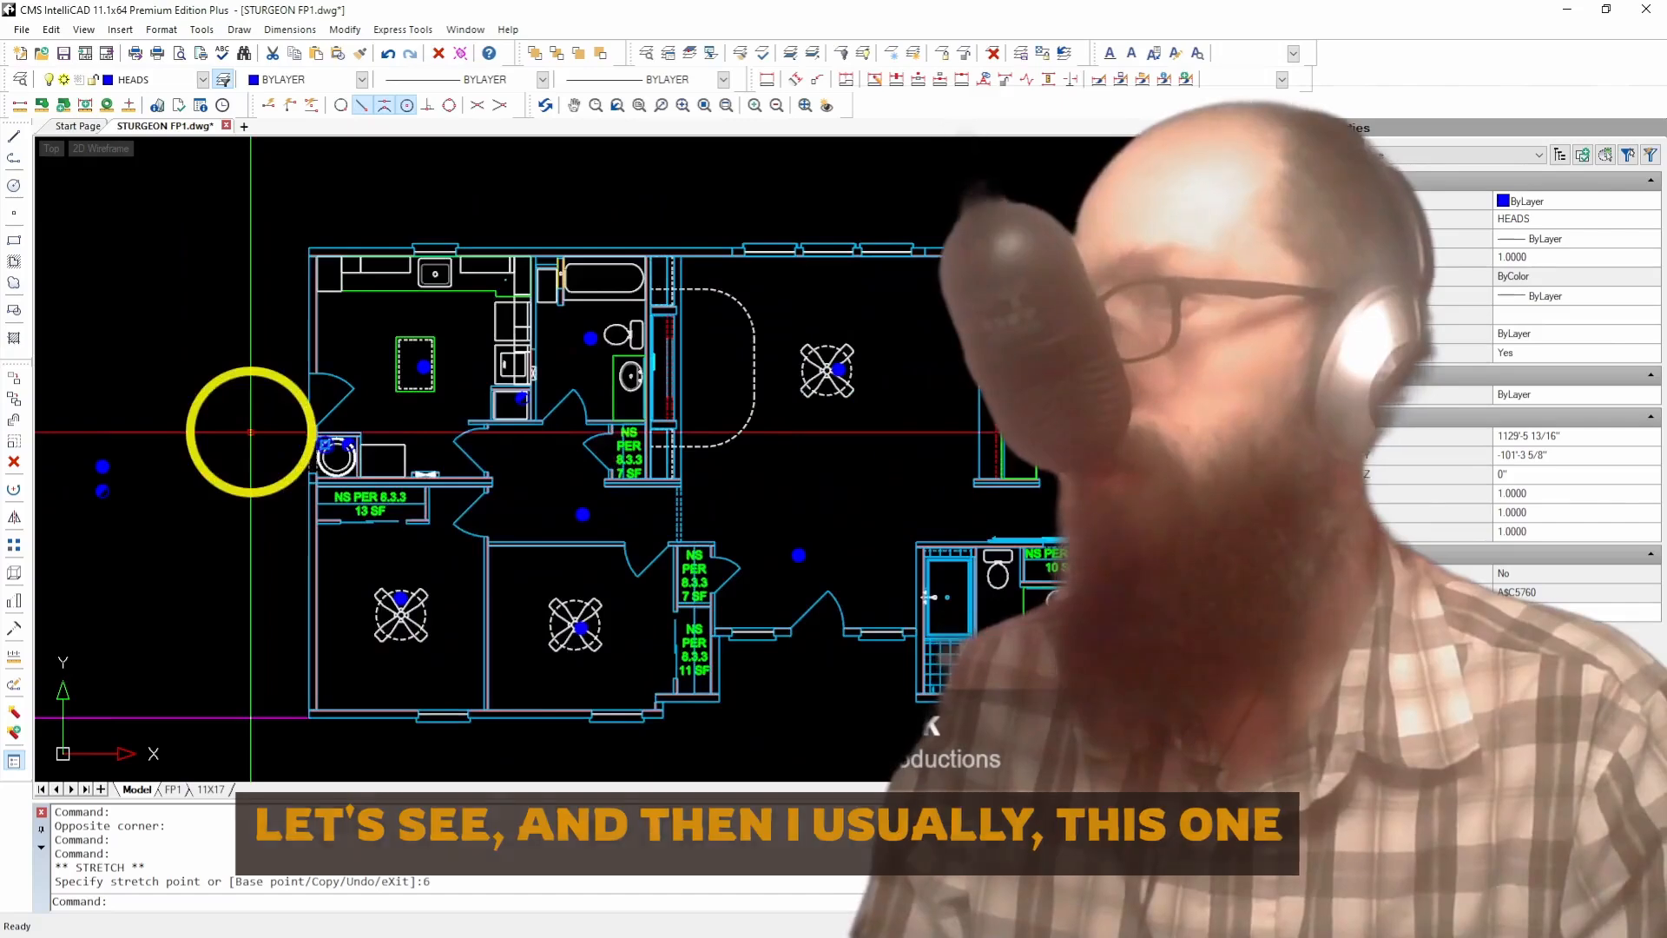
key(Escape)
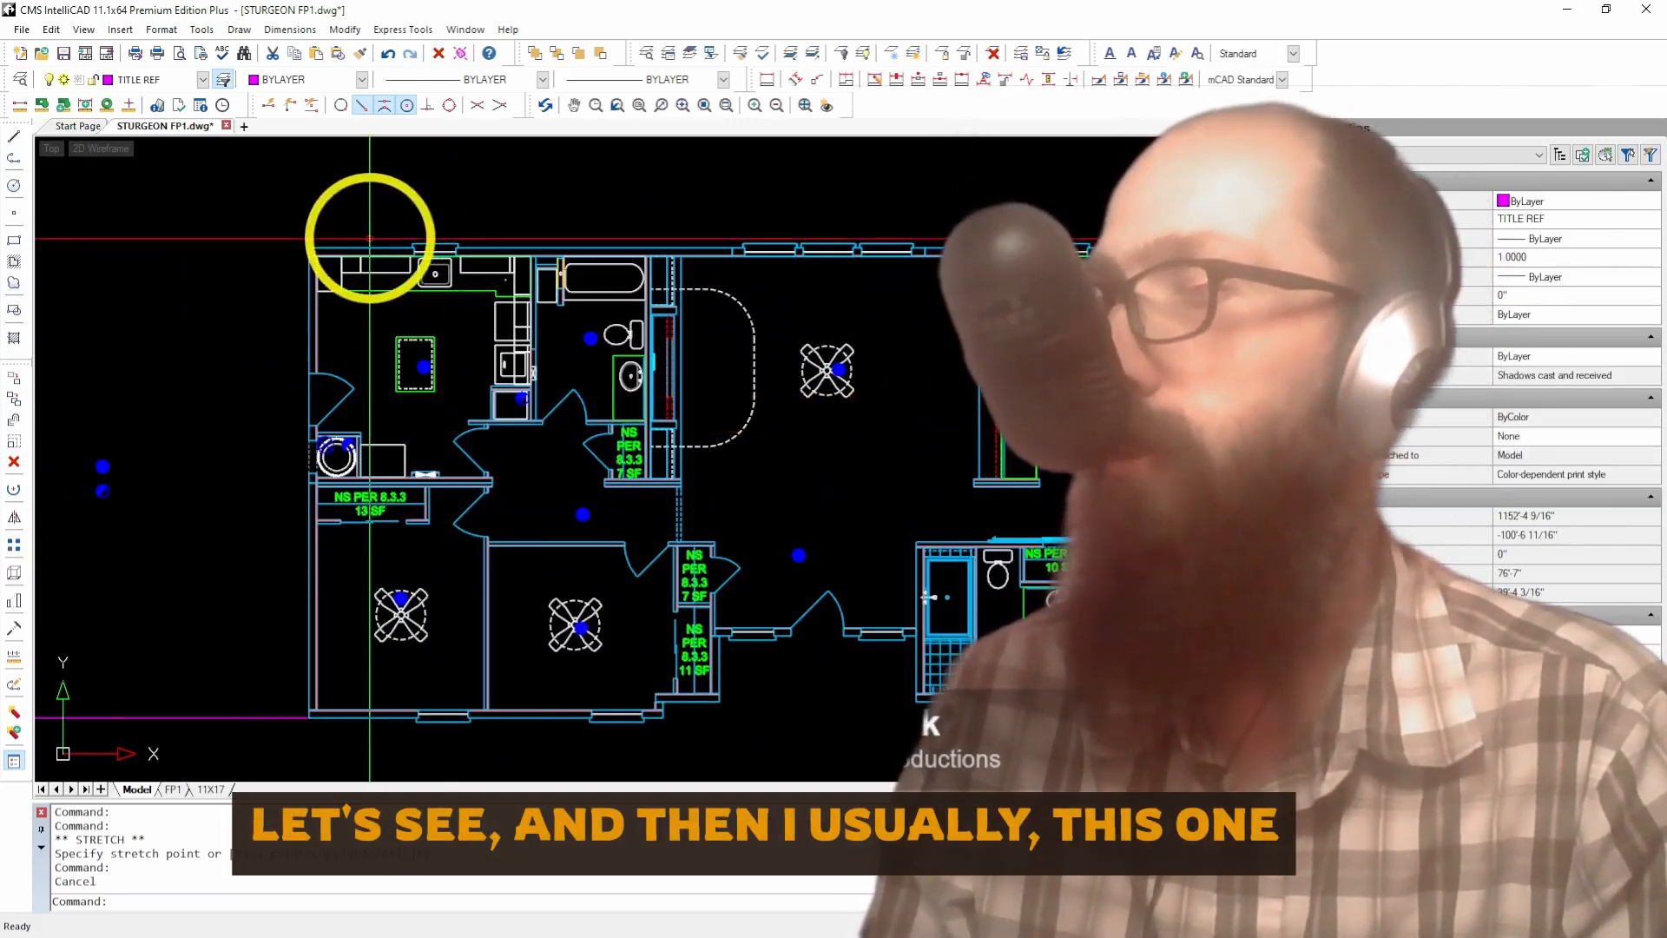
scroll(370, 237, down, 3)
scroll(410, 651, up, 4)
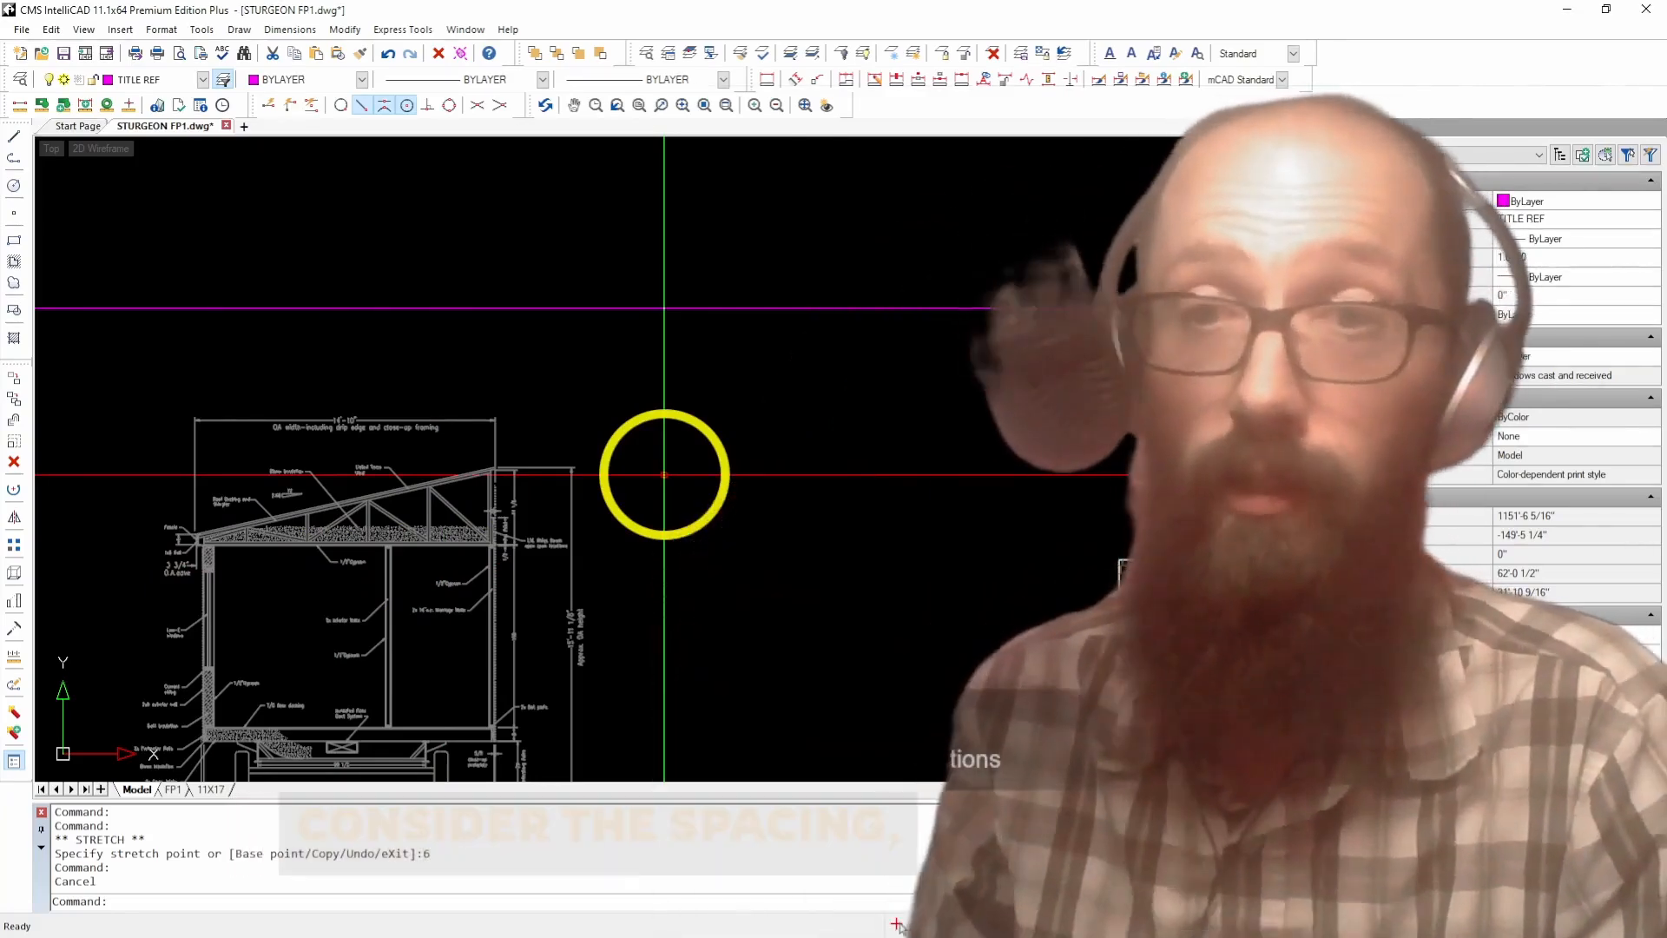
middle_drag(702, 197, 523, 596)
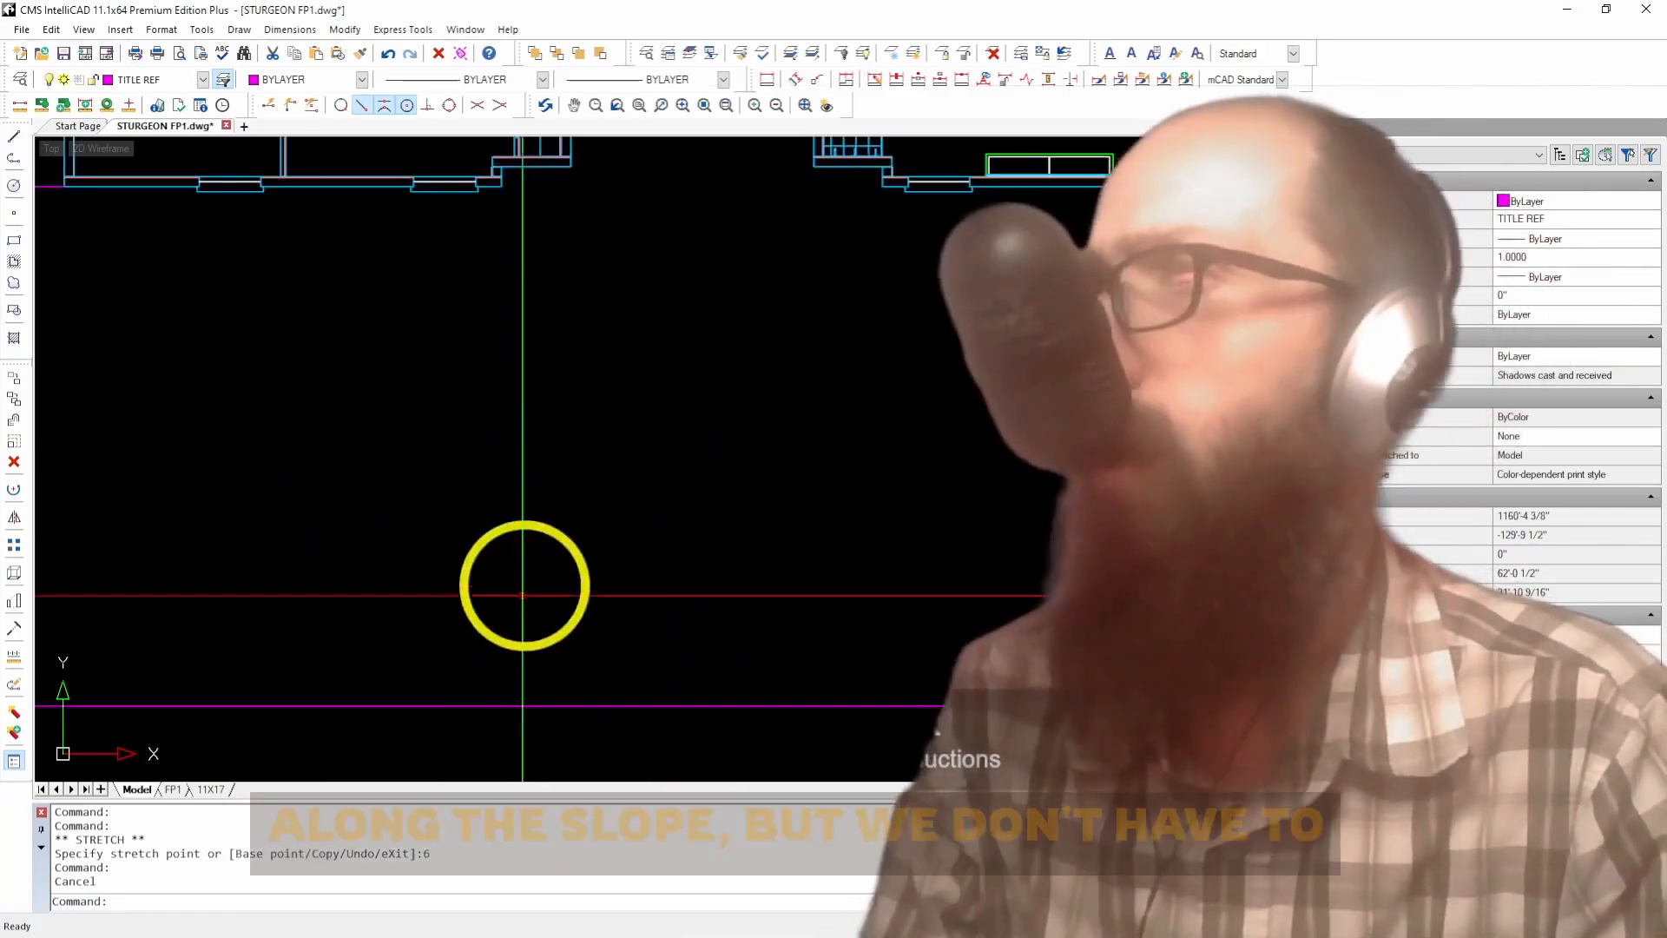
middle_drag(614, 521, 726, 733)
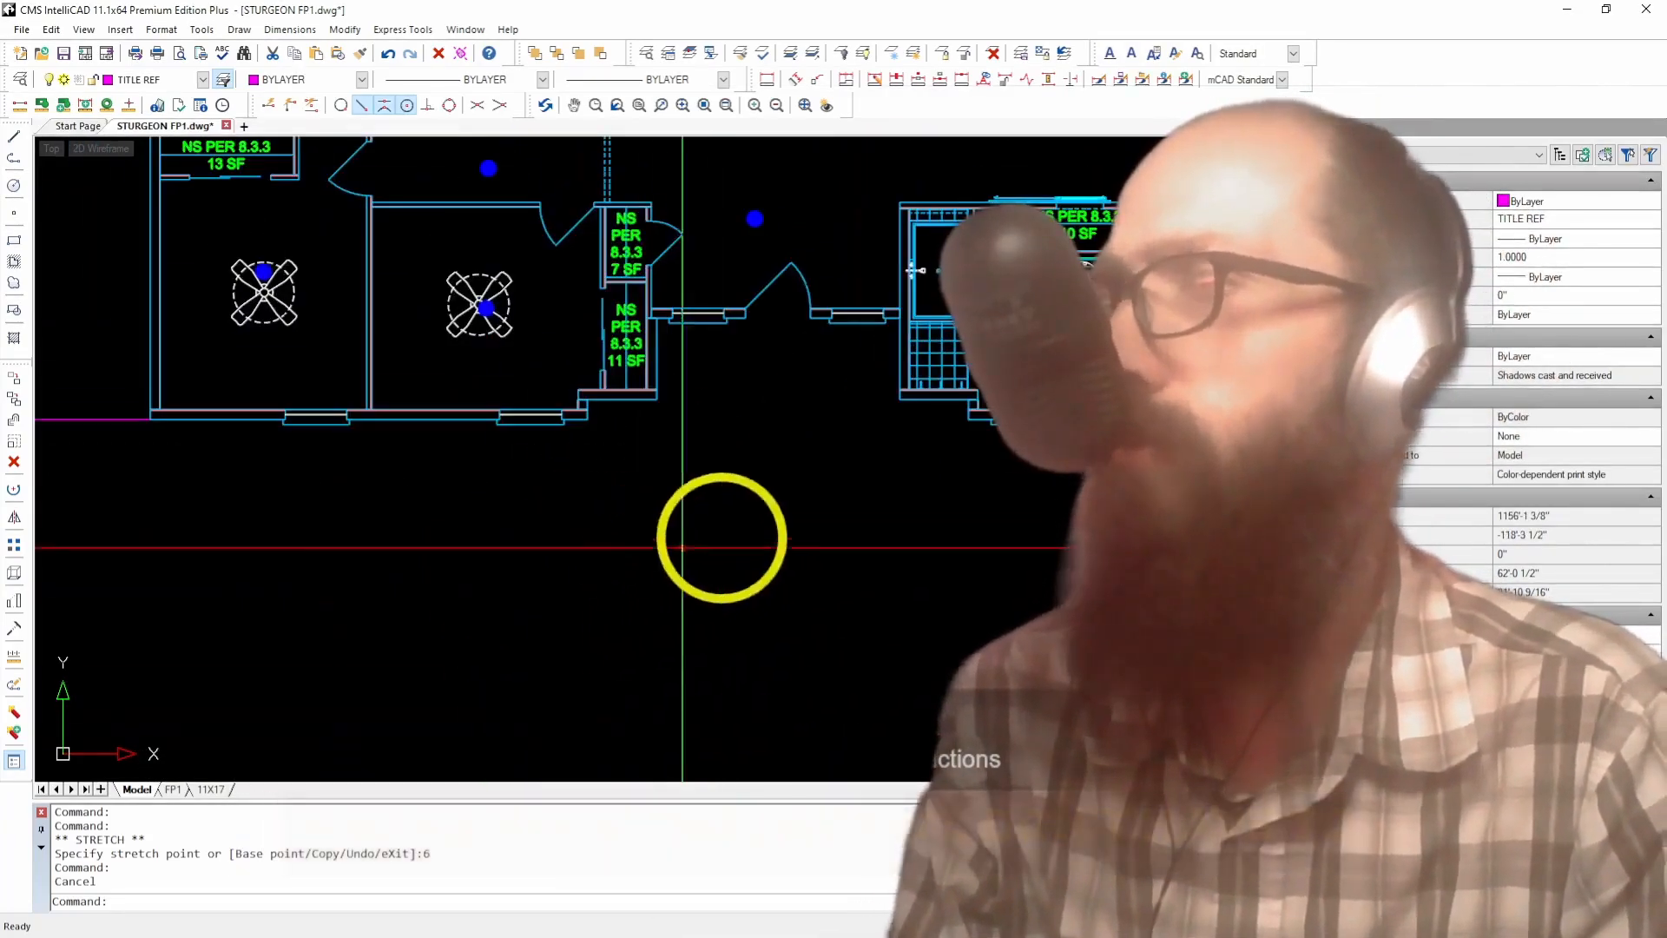
middle_drag(534, 539, 694, 825)
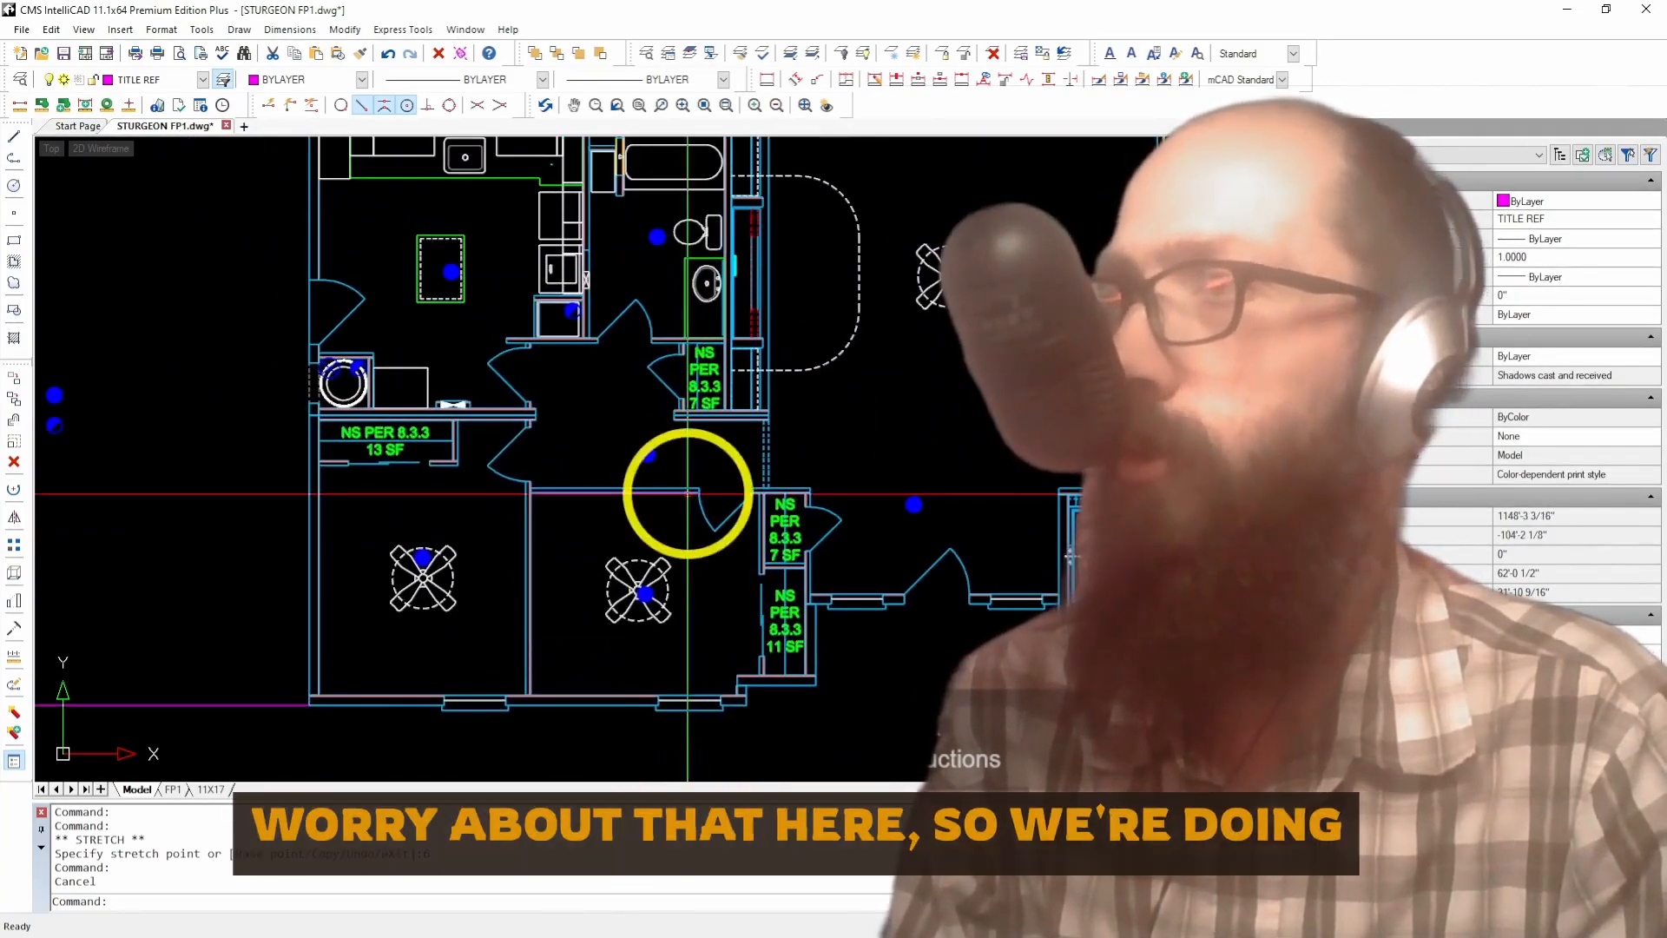
middle_drag(670, 476, 663, 558)
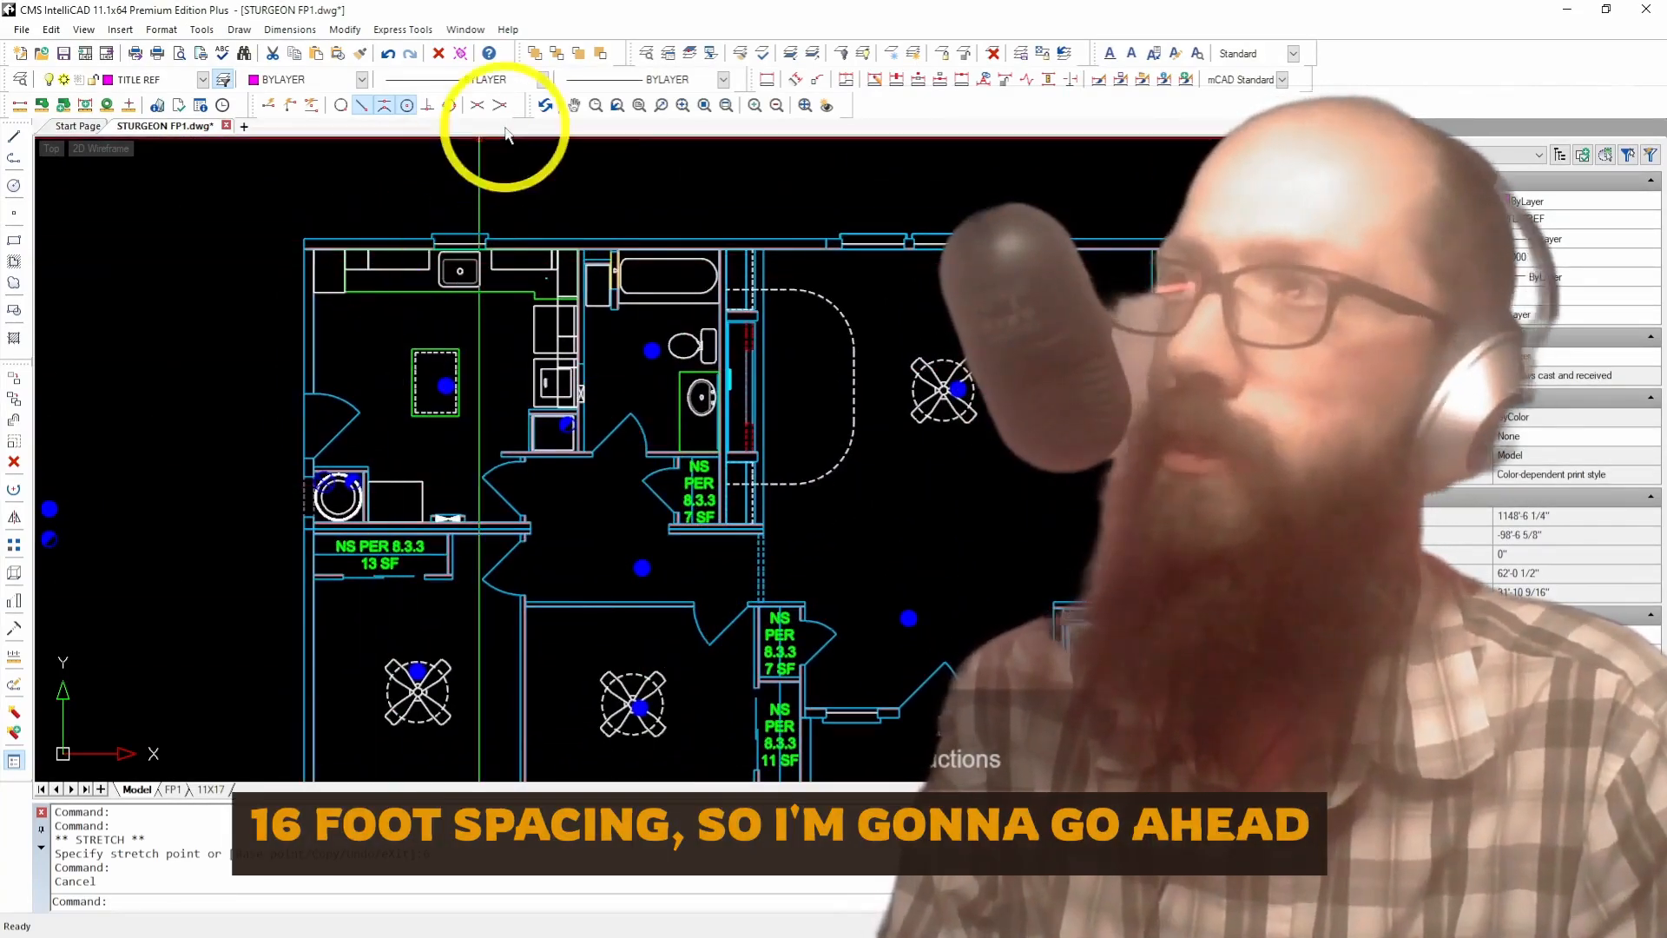
Step: Draw an 8' construction line straight down from the kitchen's upper wall, picking its start with the Nearest snap
click(13, 142)
scroll(439, 253, up, 5)
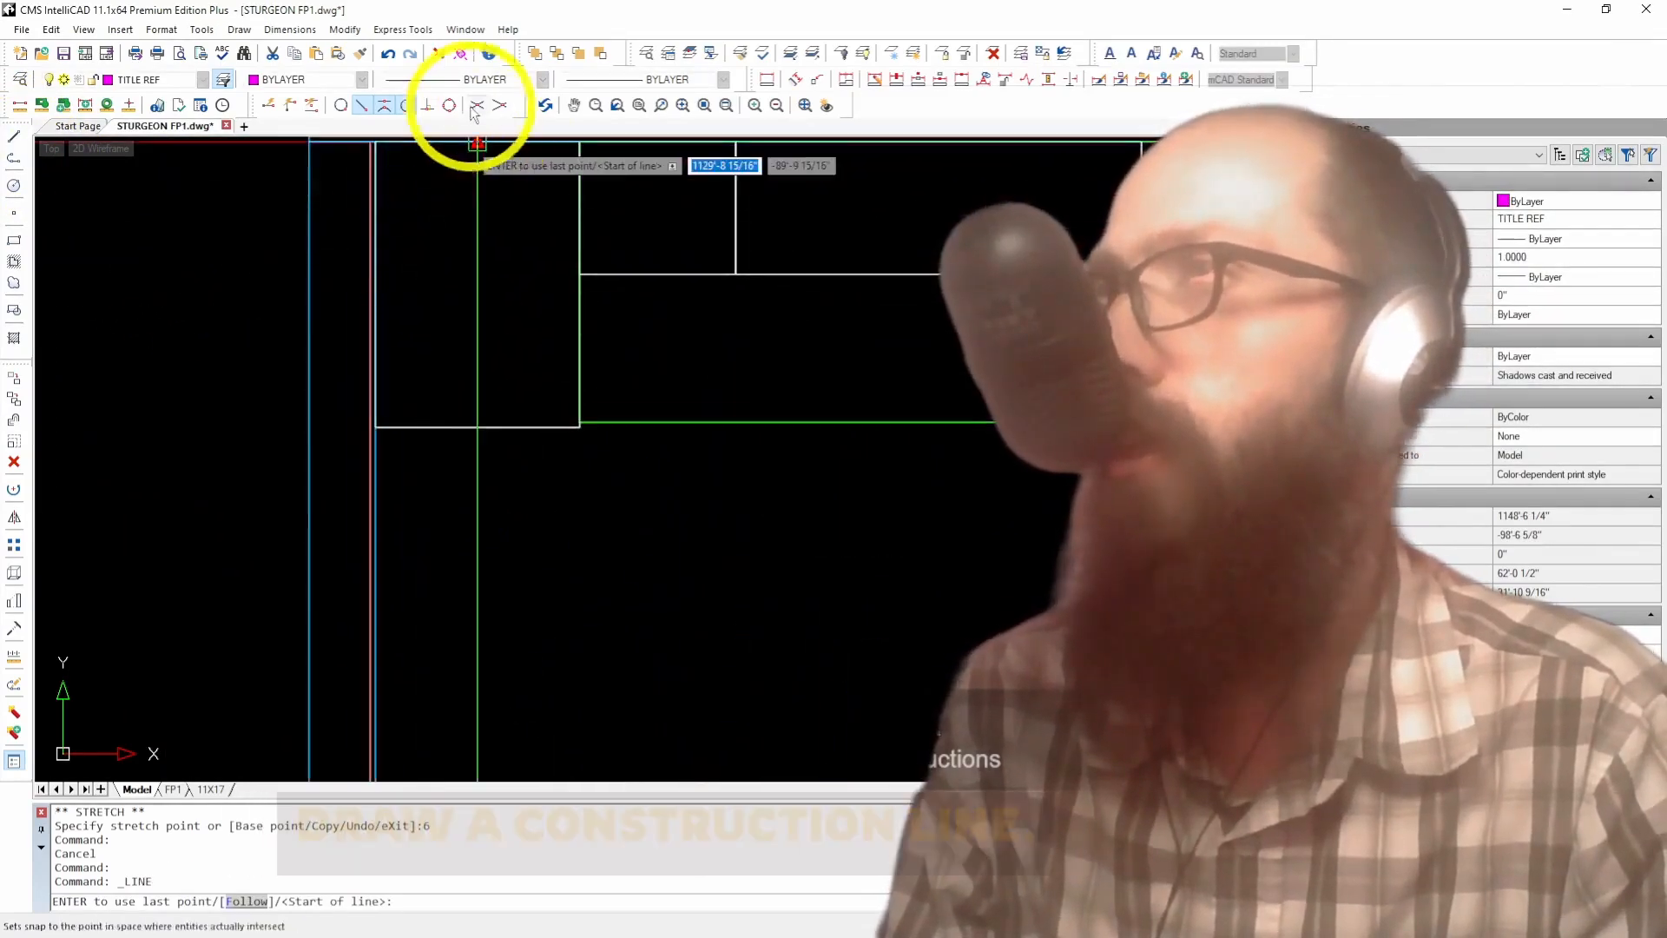
click(342, 106)
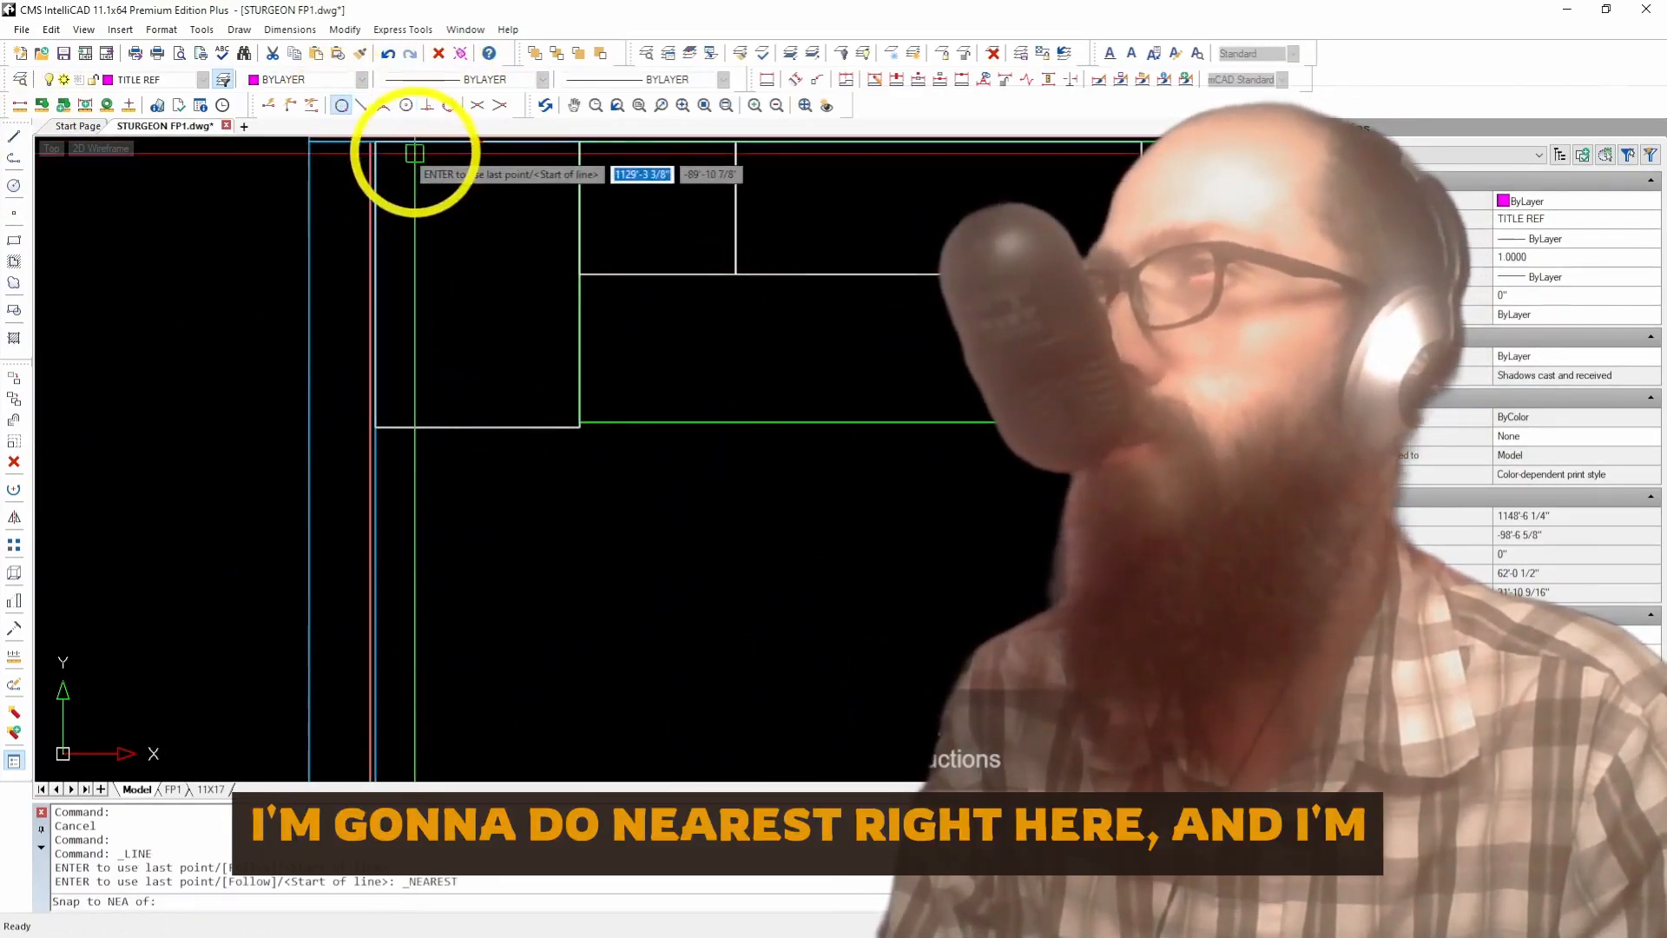
text(8')
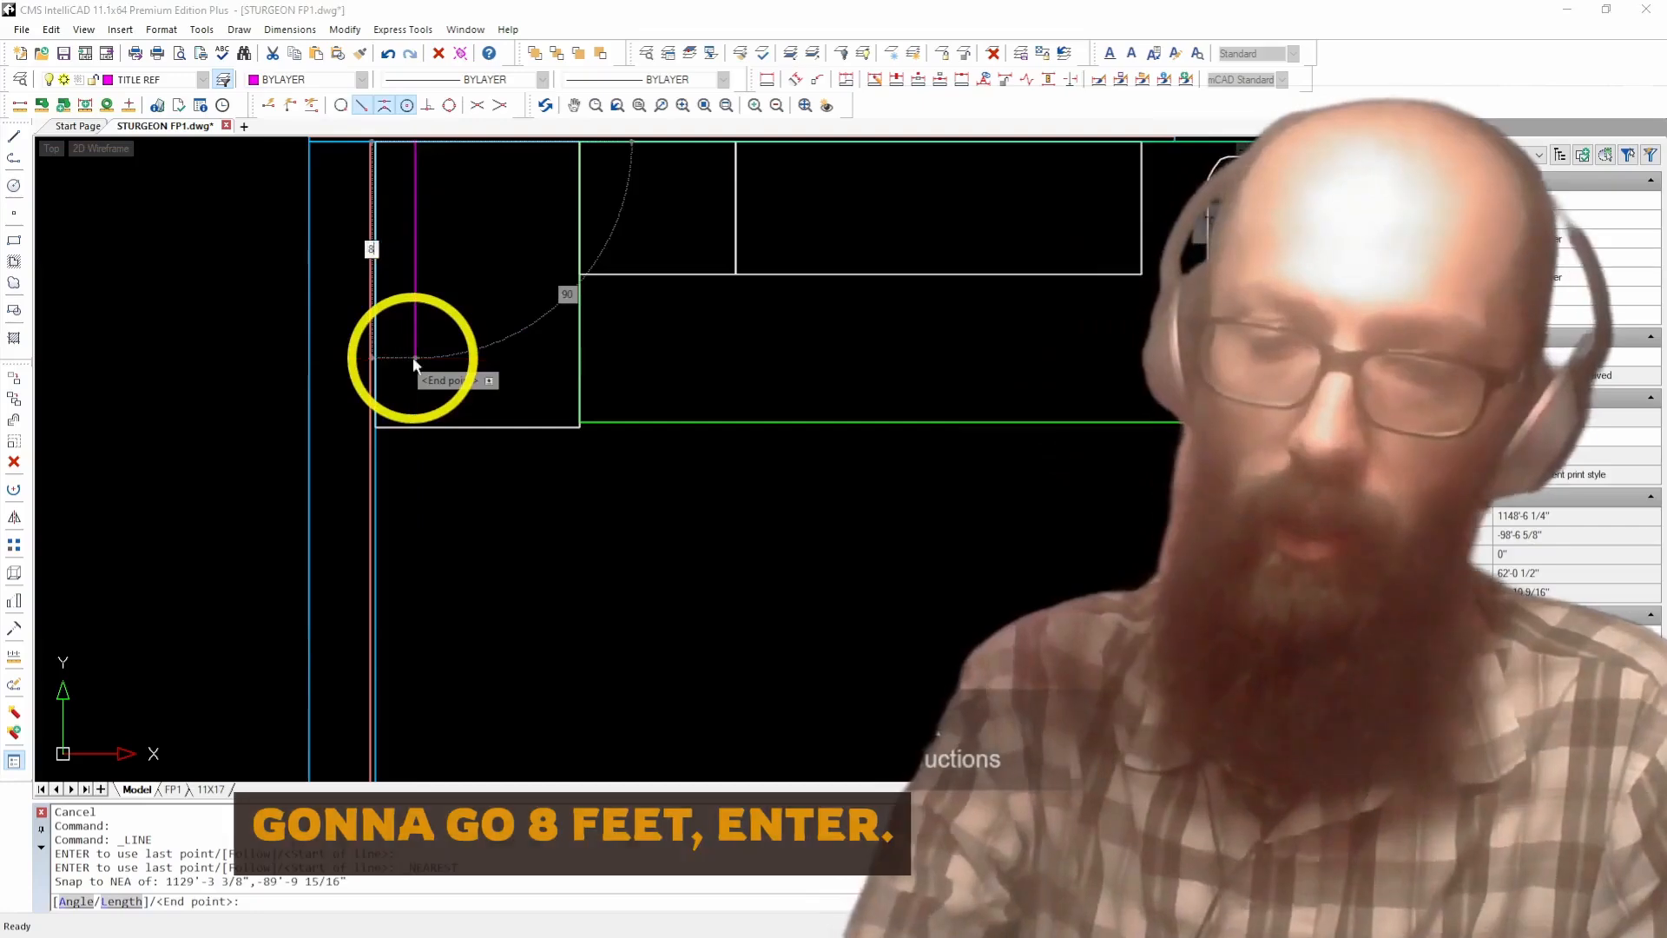
key(Return)
Step: Continue the construction line horizontally from its lower end across the whole plan toward the far outer wall
scroll(413, 358, down, 5)
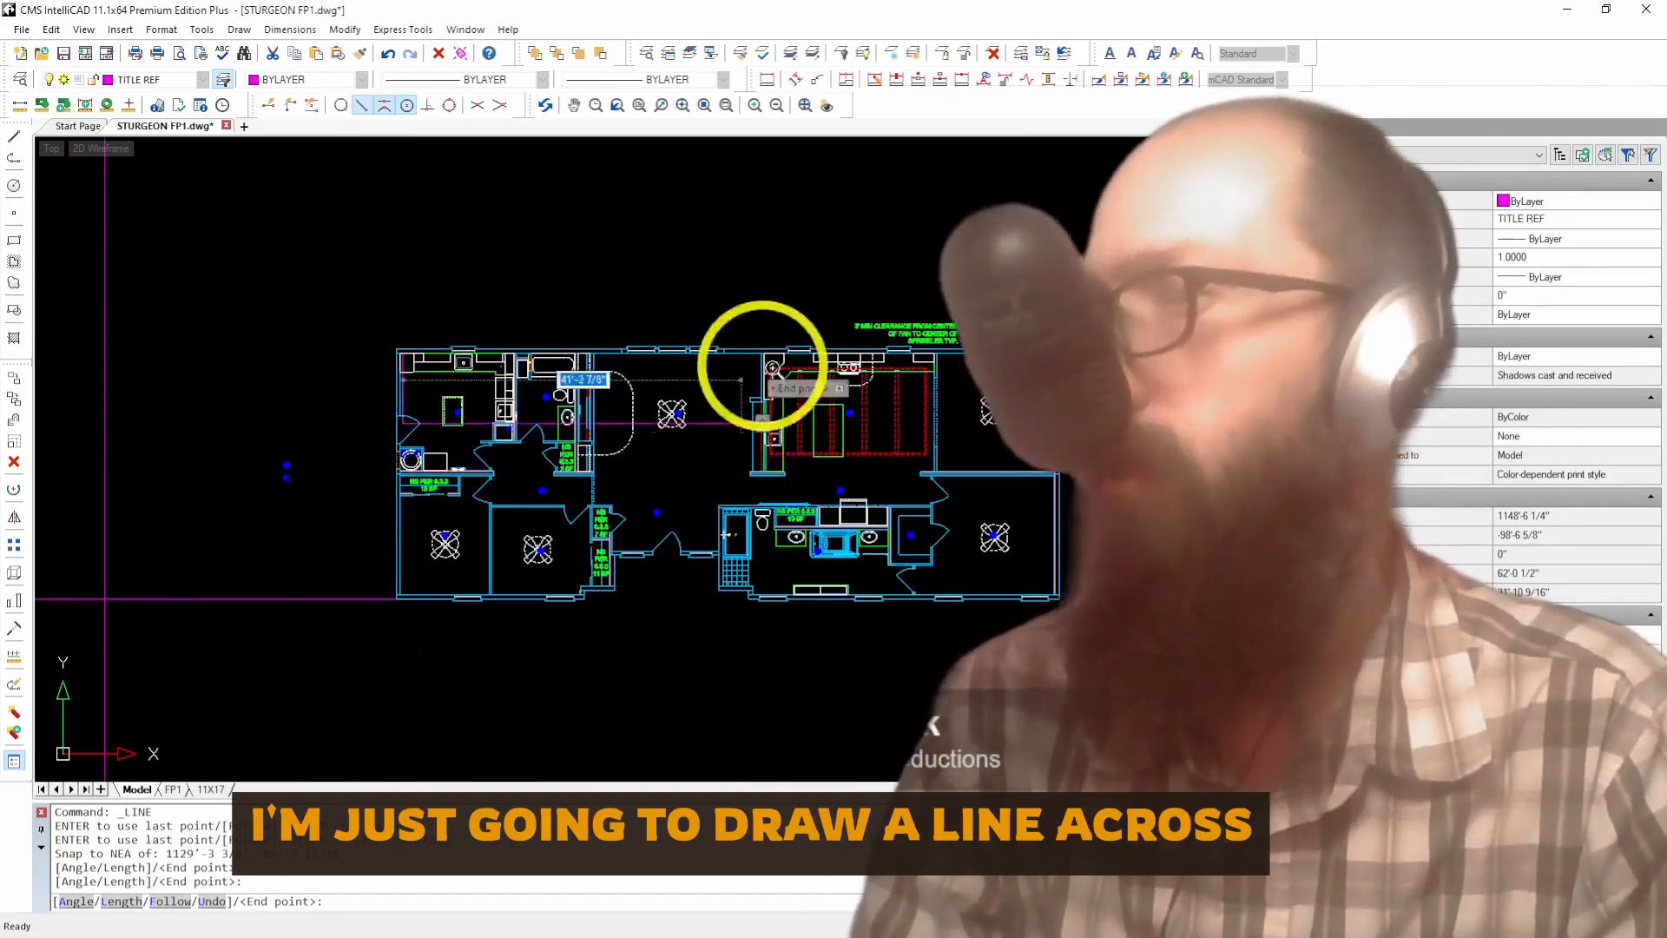
scroll(726, 534, up, 3)
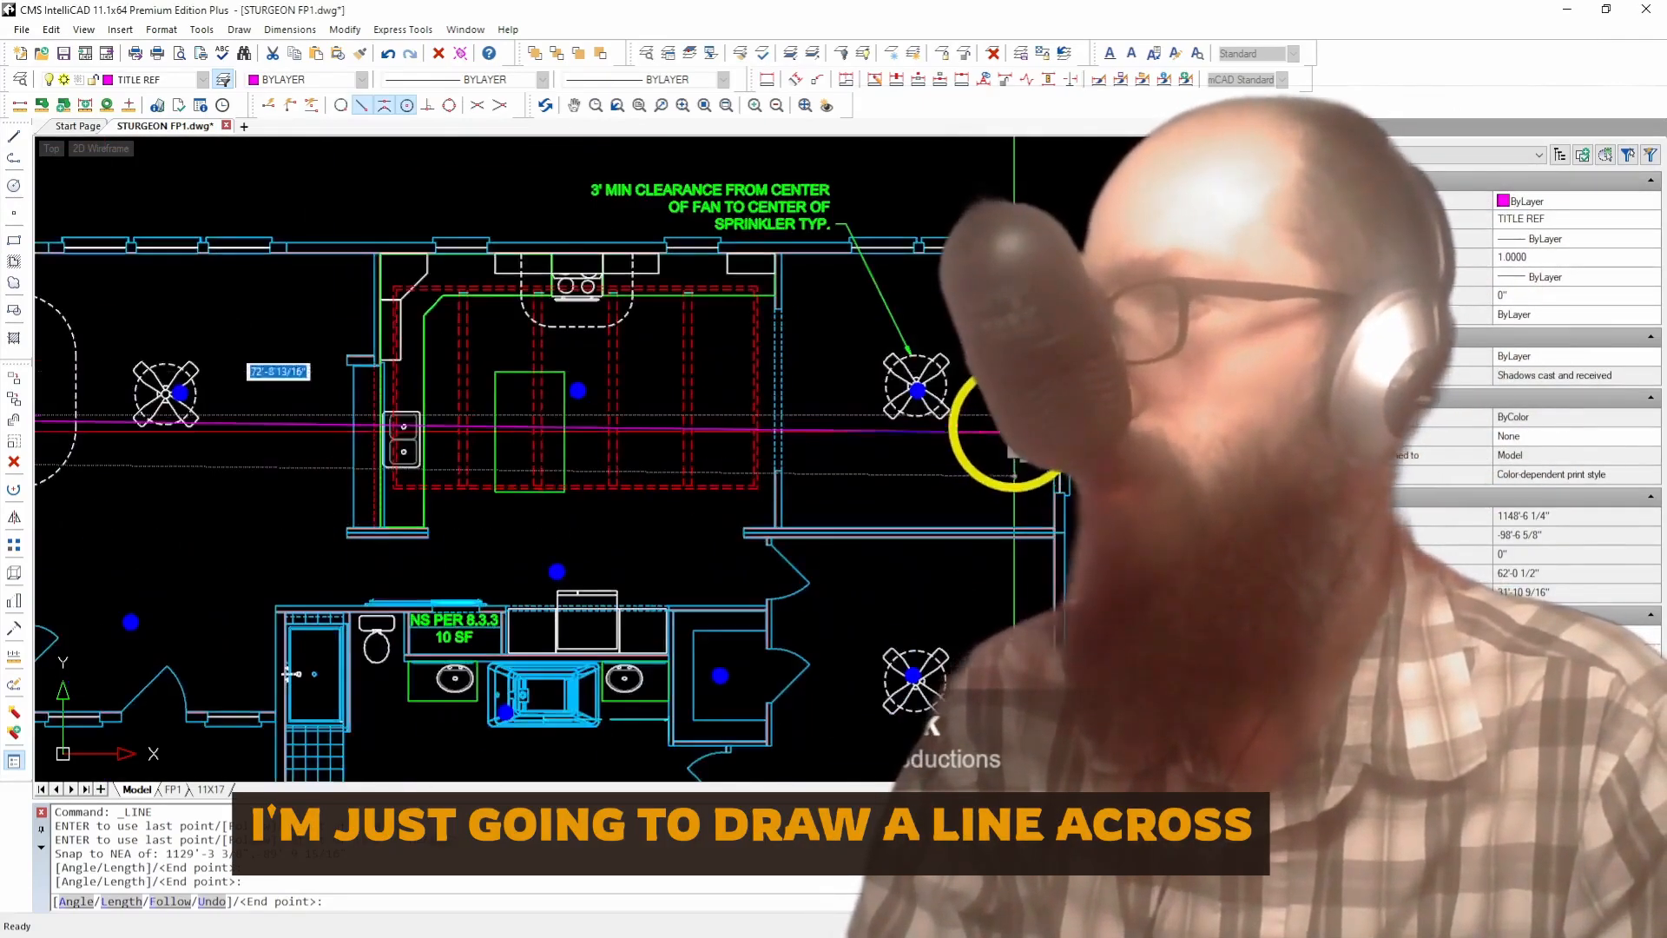
click(951, 374)
Step: Erase the vertical 8' construction segment in the kitchen, keeping the horizontal line
scroll(435, 472, down, 3)
scroll(504, 440, up, 6)
click(617, 481)
click(613, 482)
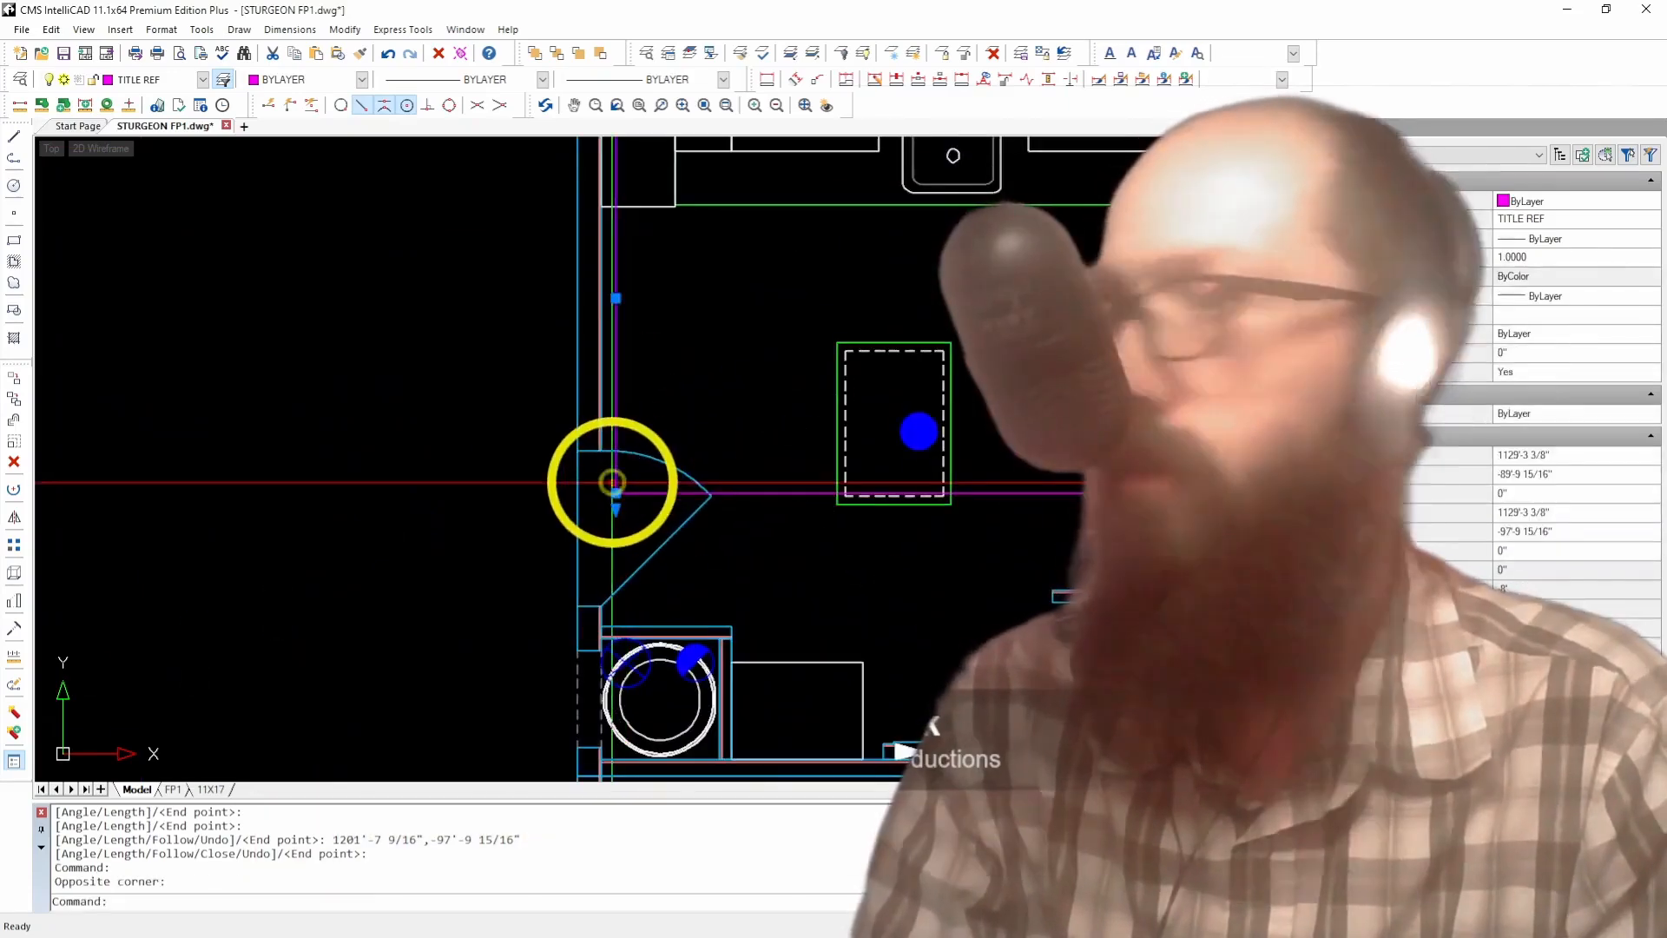
key(Delete)
Step: Draw an 8' construction line straight up from the lower-left bedroom's bottom wall, starting it with the Nearest snap
scroll(612, 482, down, 5)
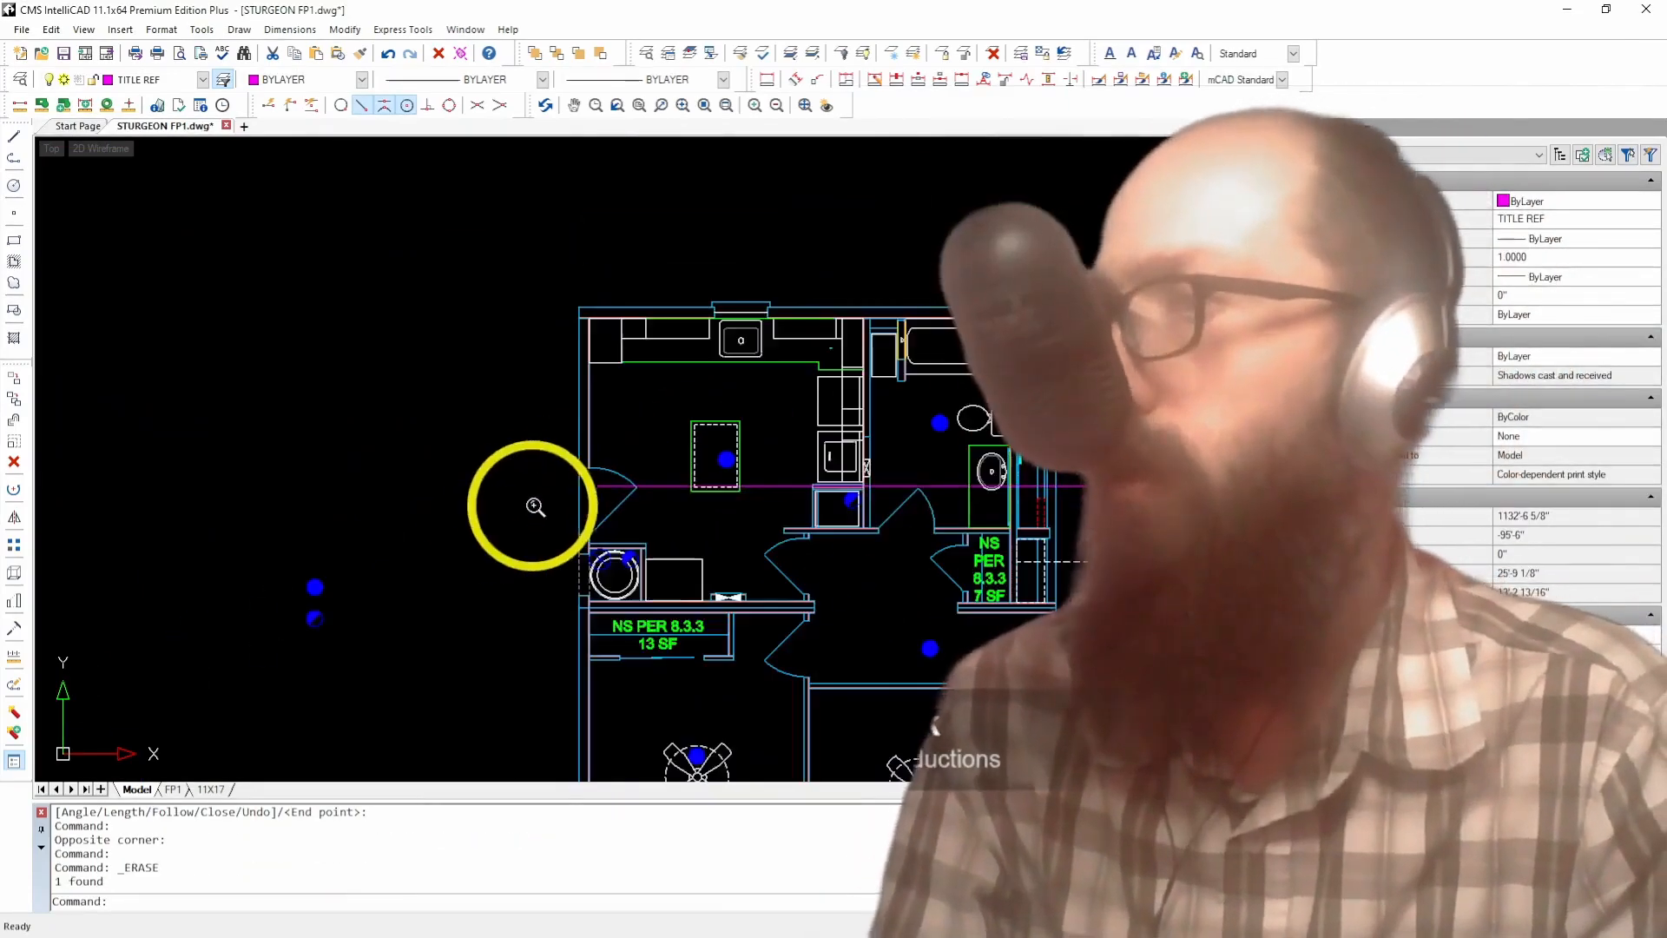
click(13, 137)
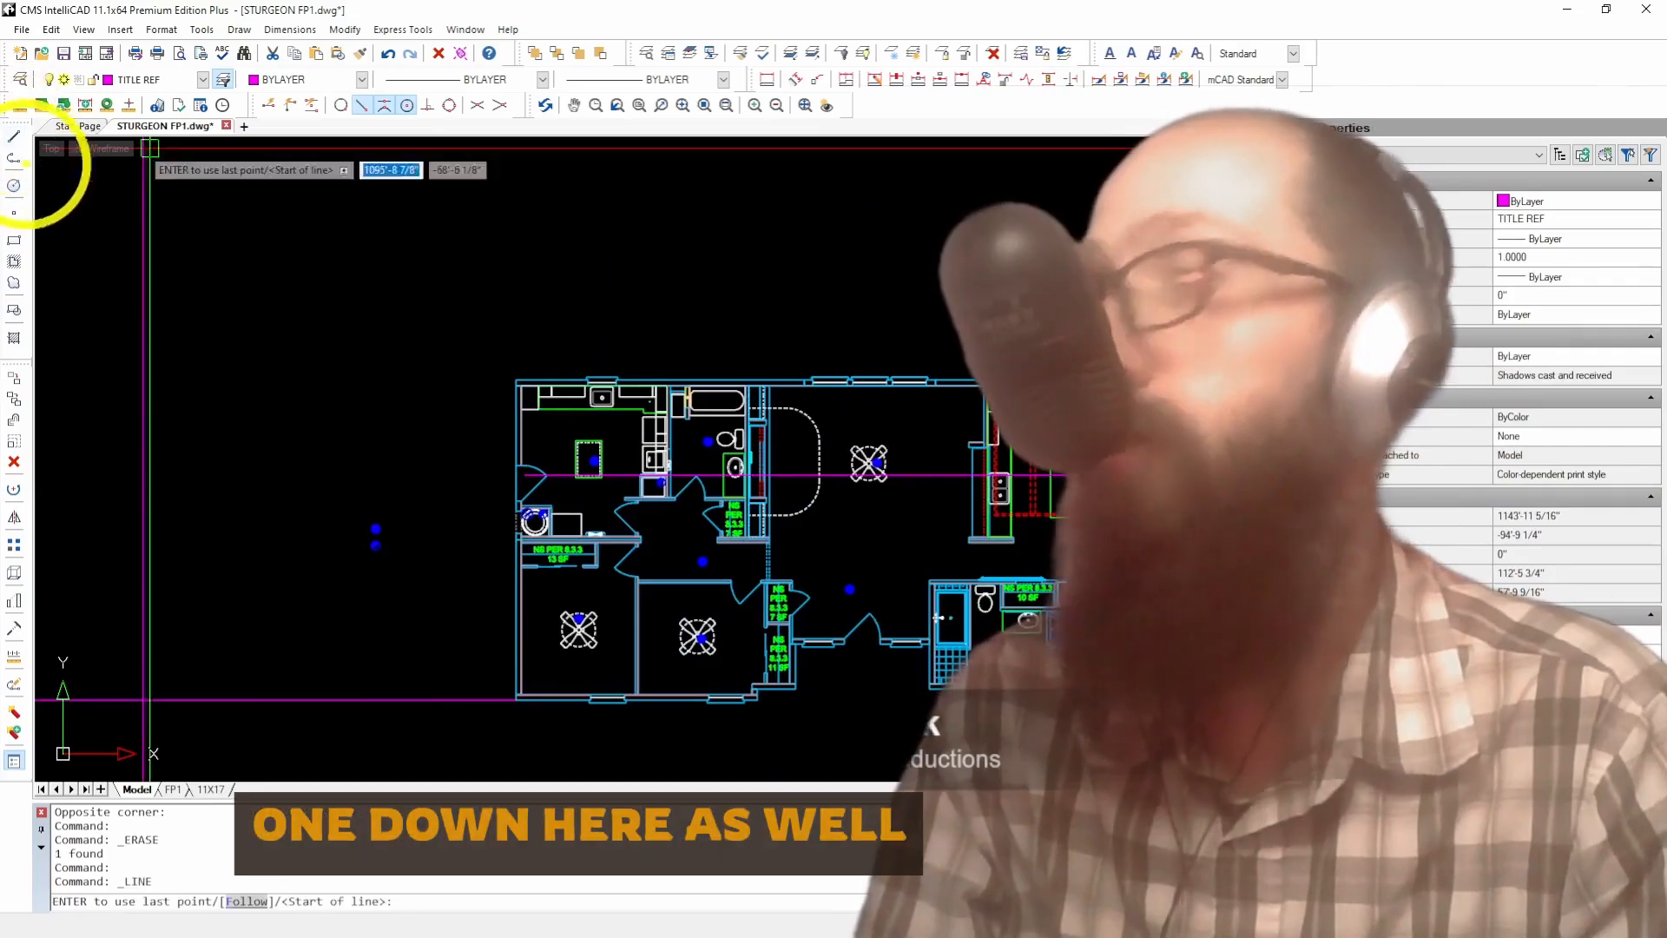
scroll(540, 642, up, 4)
scroll(567, 451, down, 3)
scroll(551, 642, up, 5)
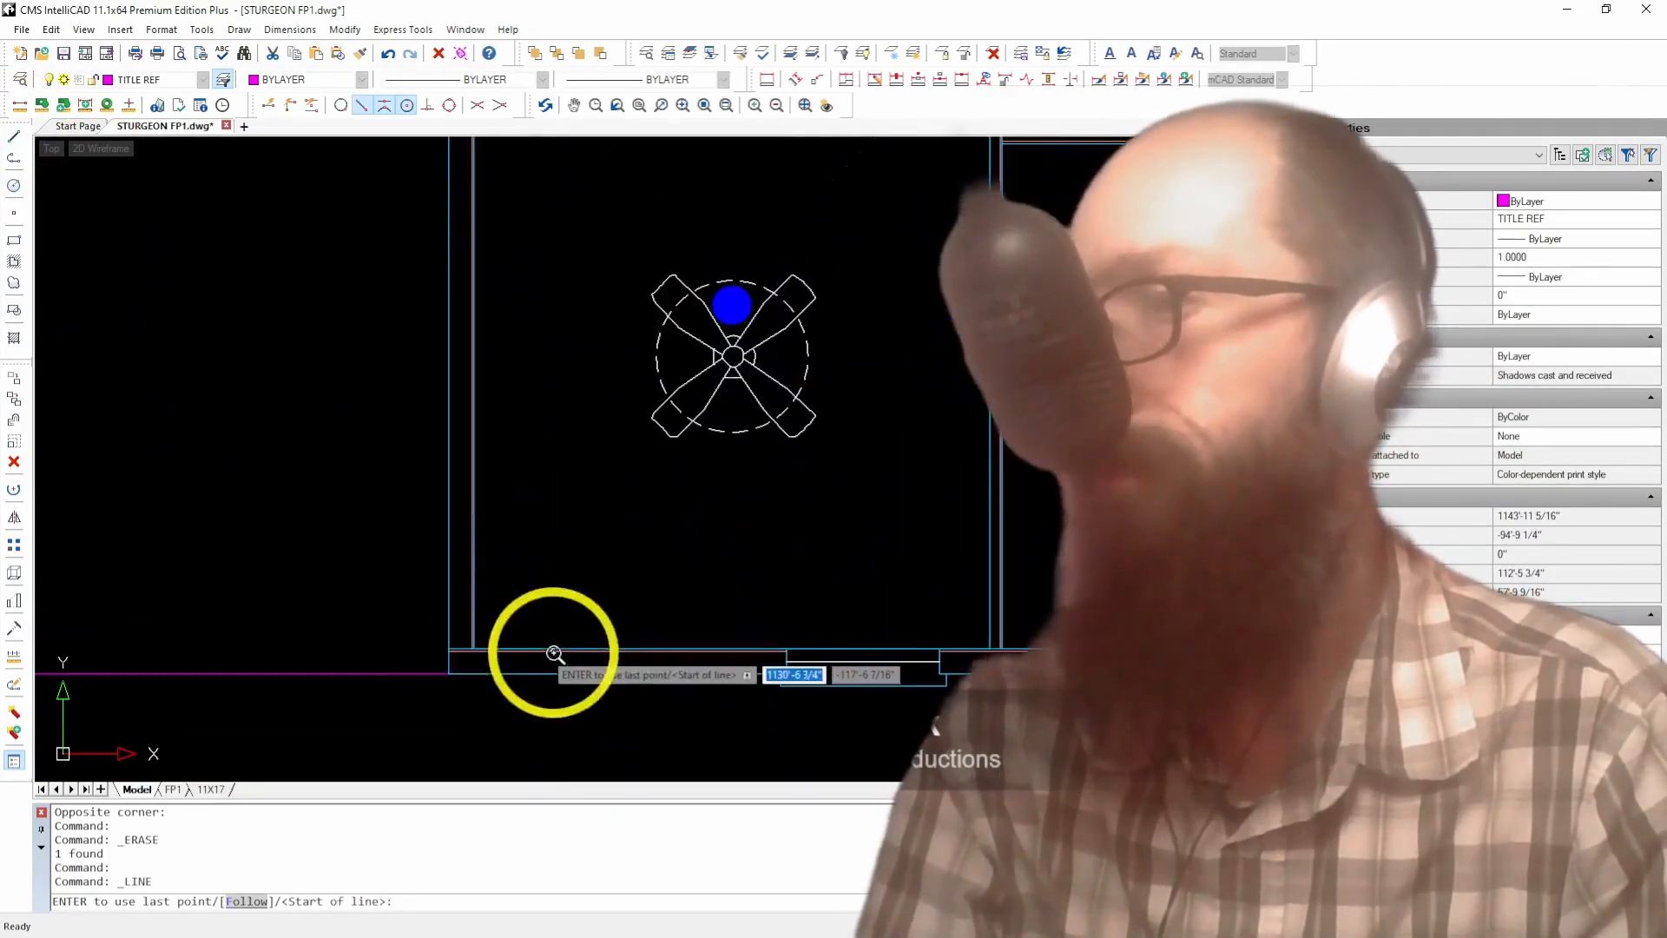
click(342, 105)
scroll(530, 634, up, 3)
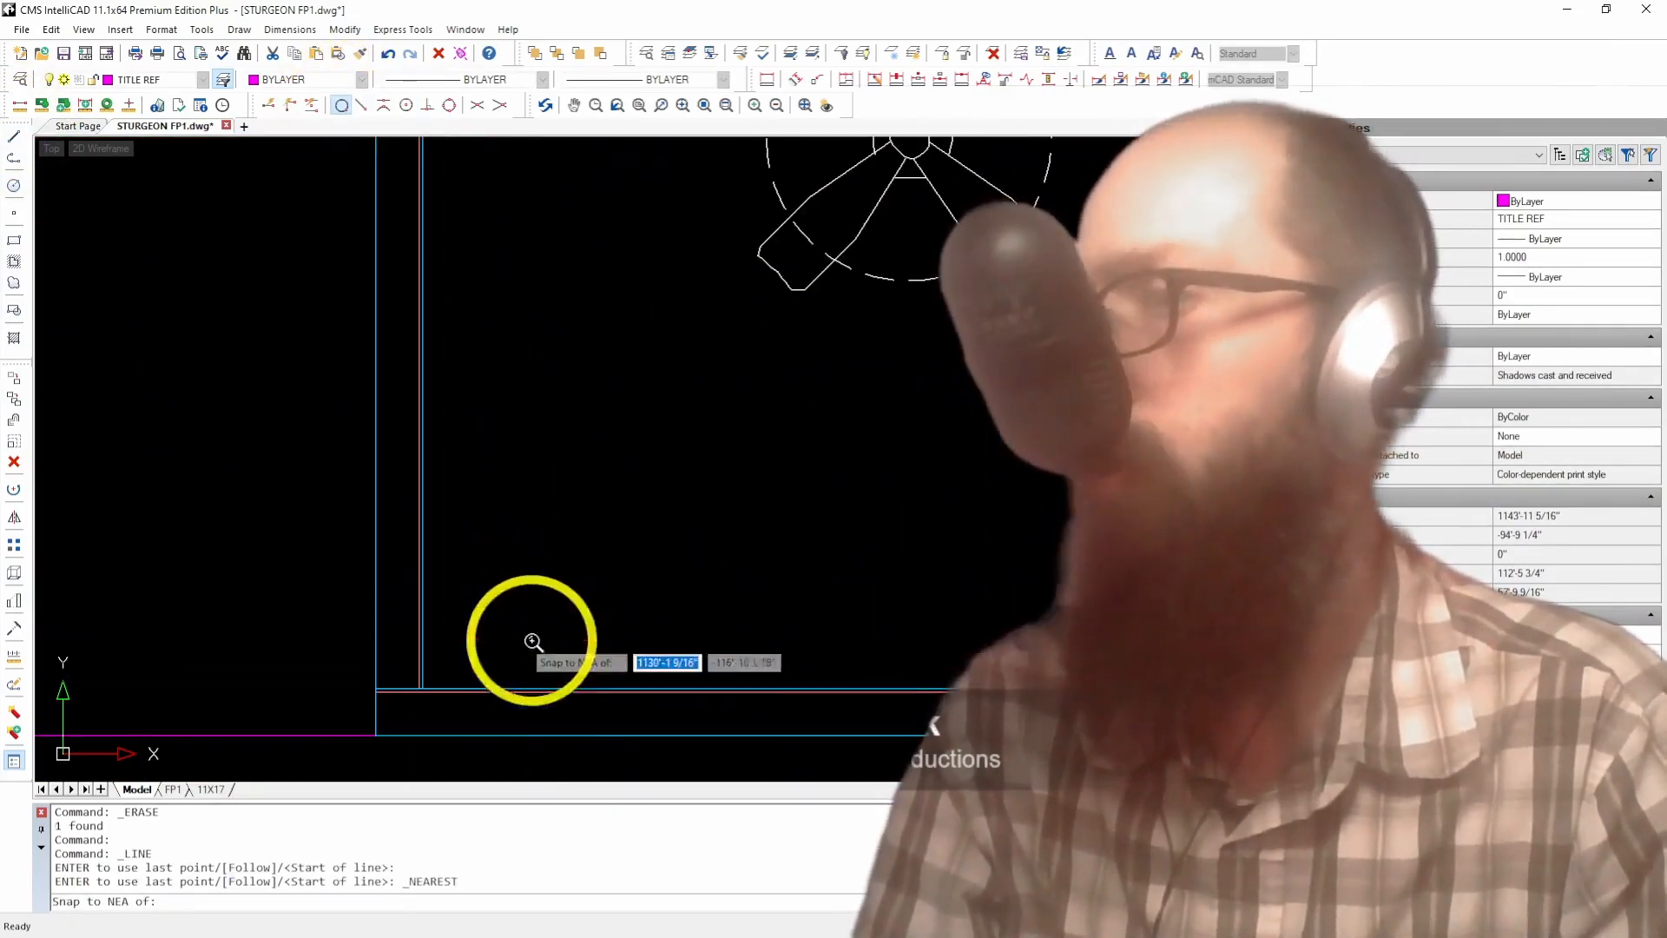
click(532, 688)
scroll(525, 689, down, 5)
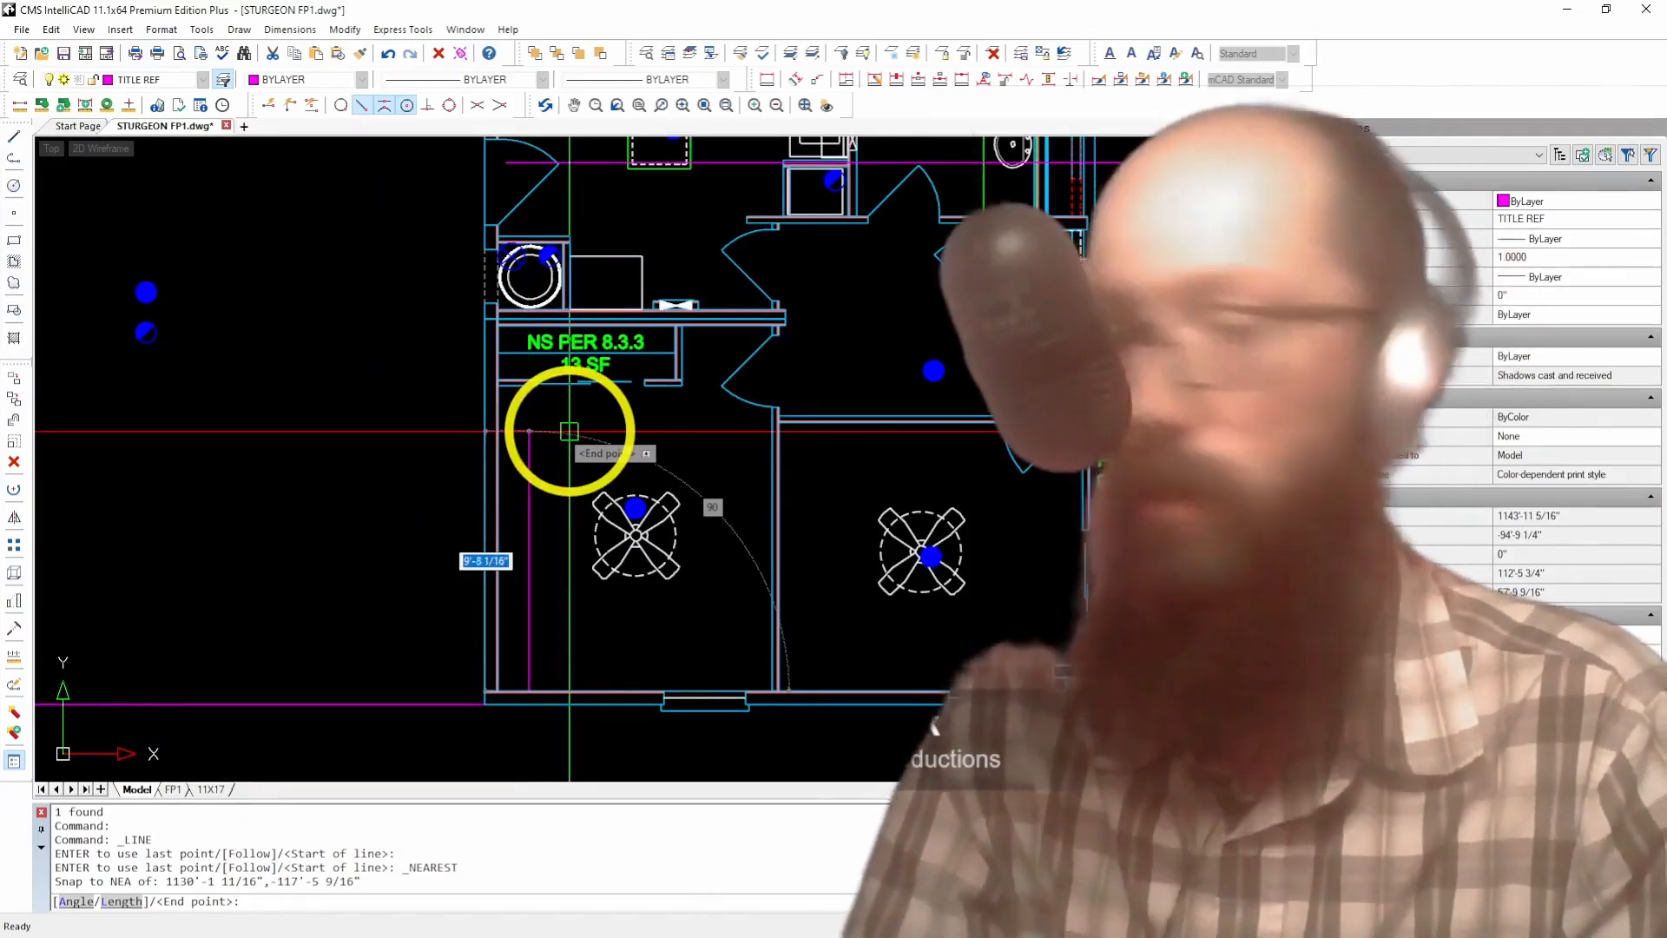
text(8')
key(Return)
Step: Continue the lower construction line horizontally across the whole plan from its upper end, and erase the vertical 8' segment
scroll(424, 454, down, 4)
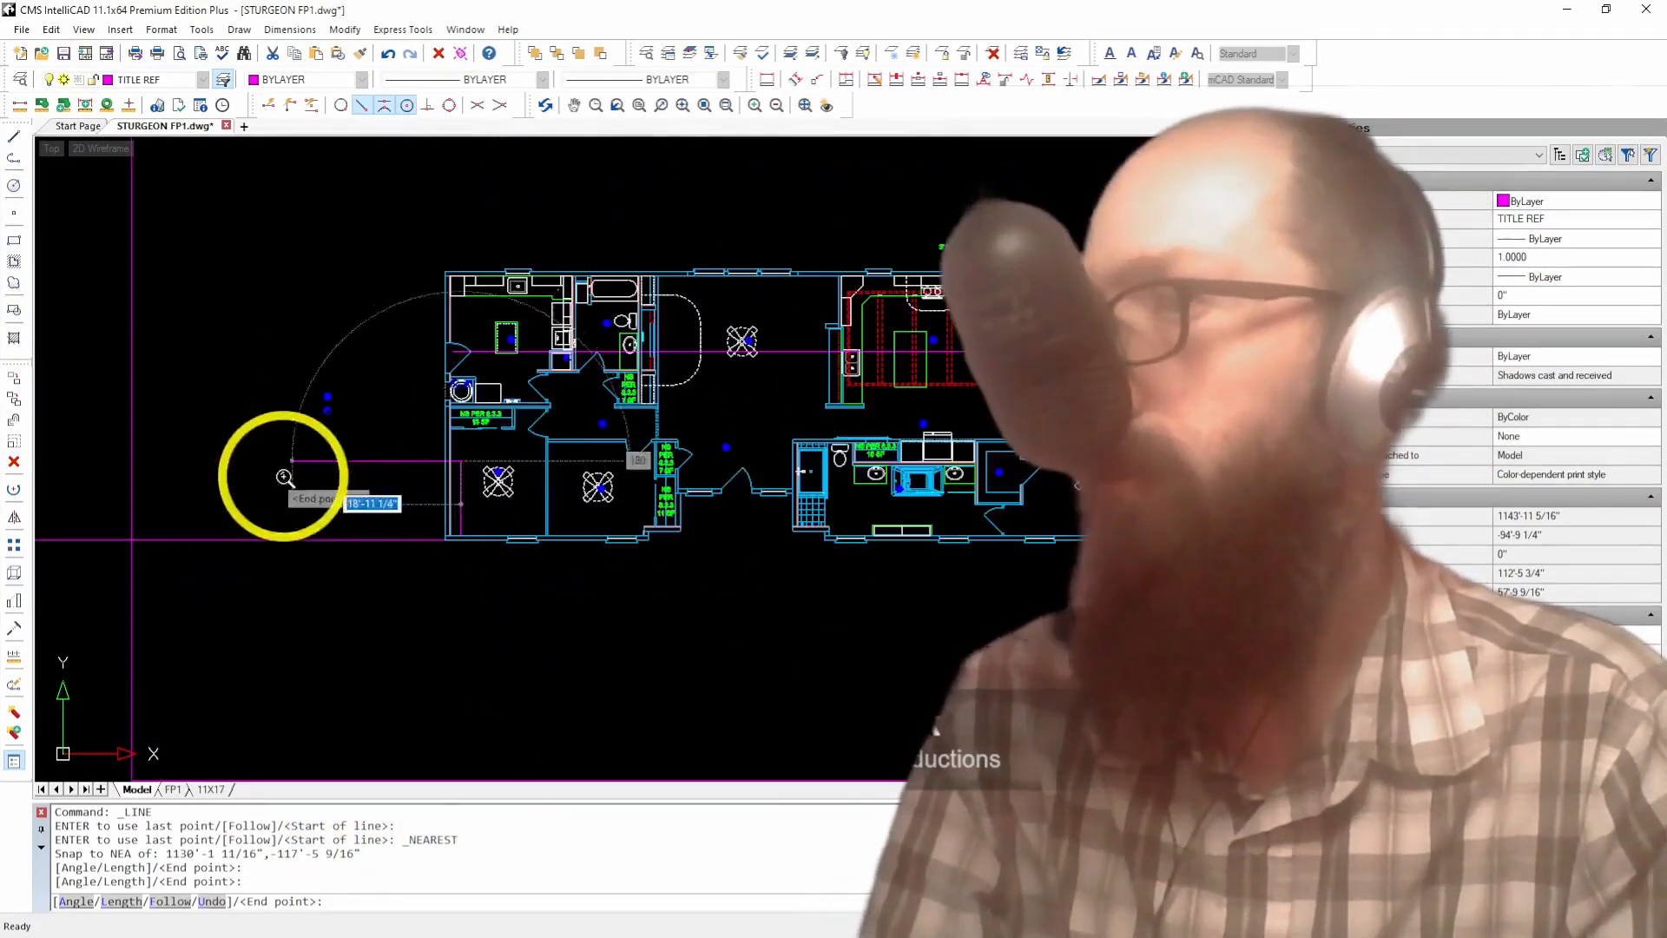
scroll(974, 509, up, 4)
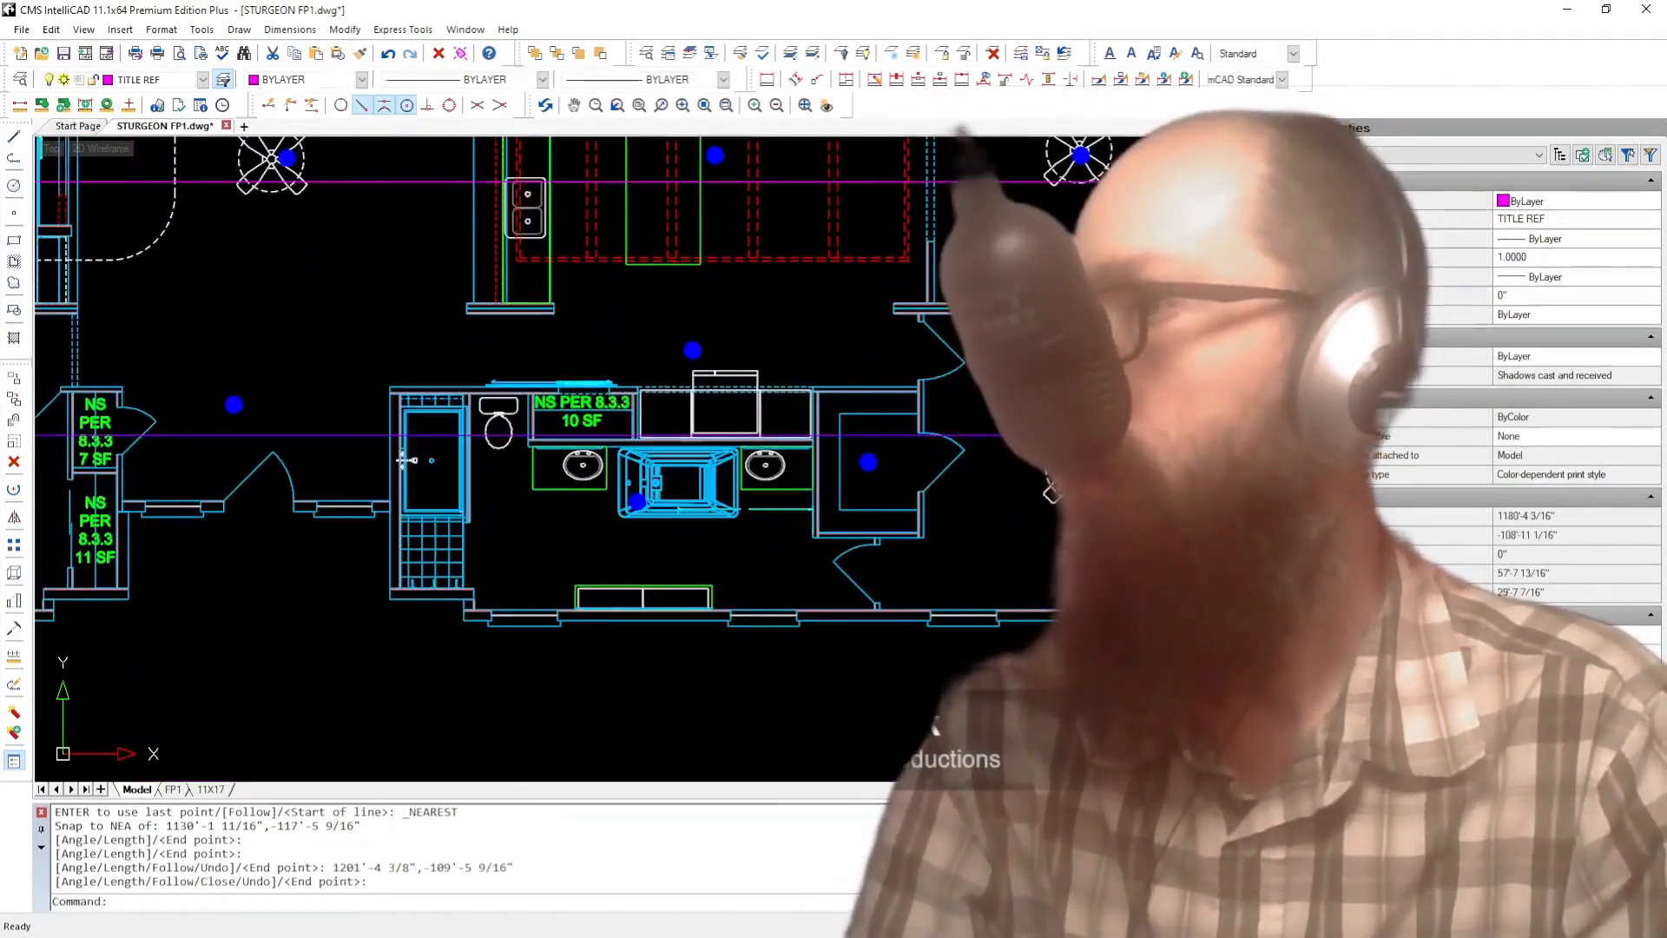
scroll(1139, 449, down, 5)
scroll(750, 460, up, 4)
click(472, 447)
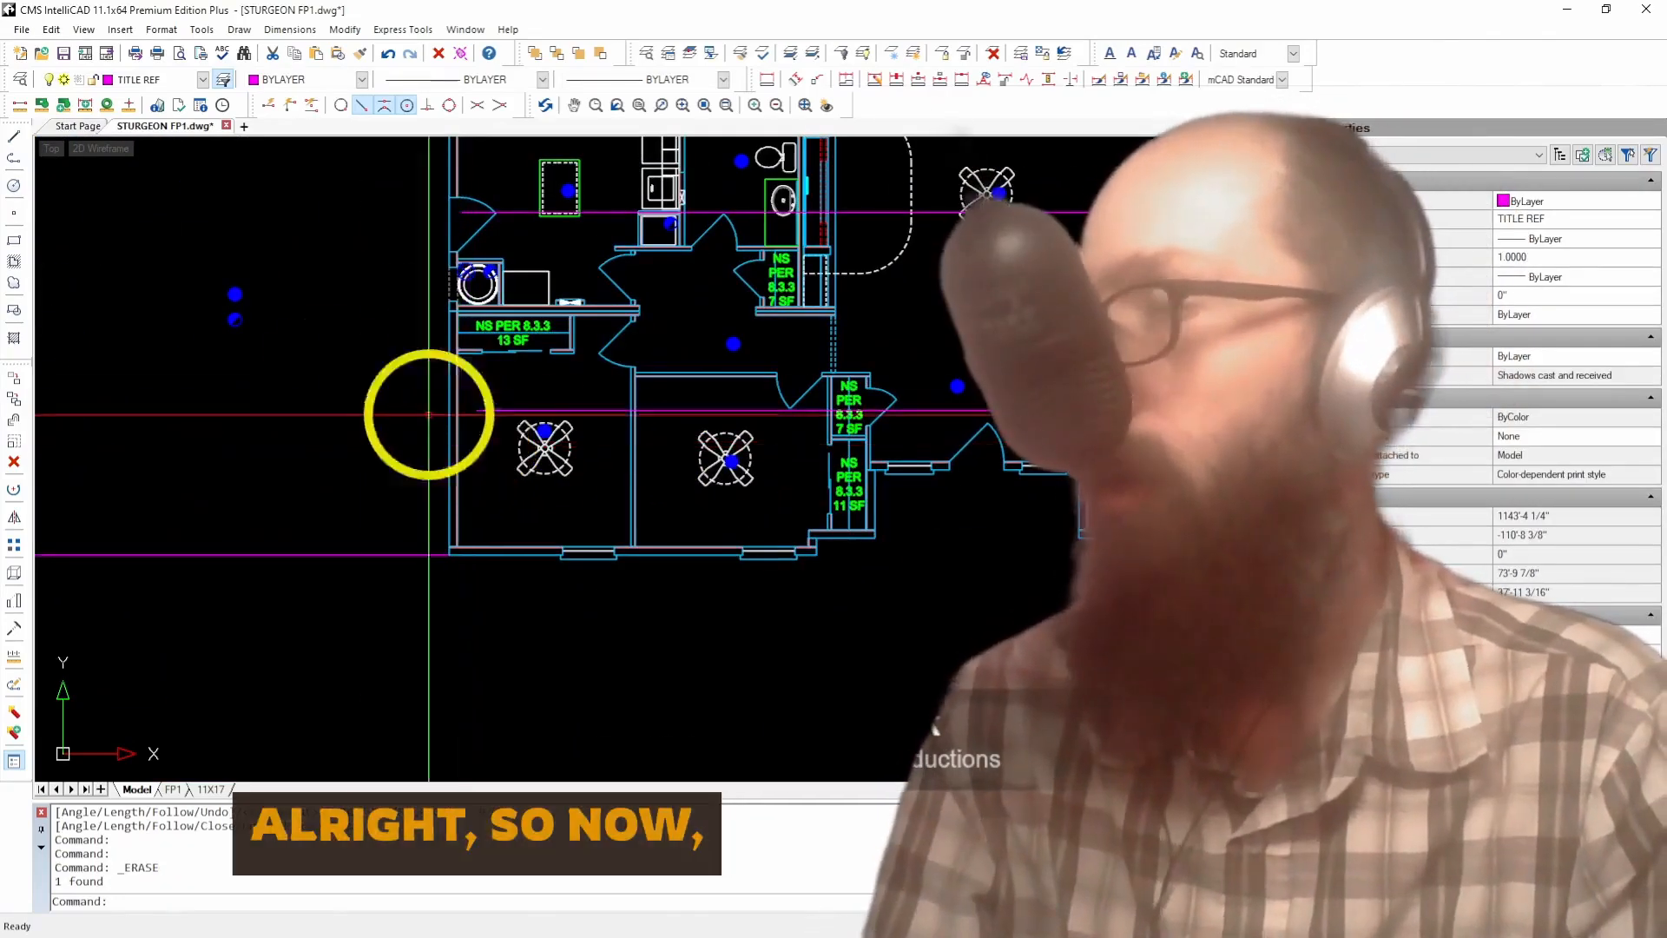
Step: Assign both long horizontal construction lines to the PIPE layer
scroll(428, 409, down, 2)
scroll(496, 439, up, 1)
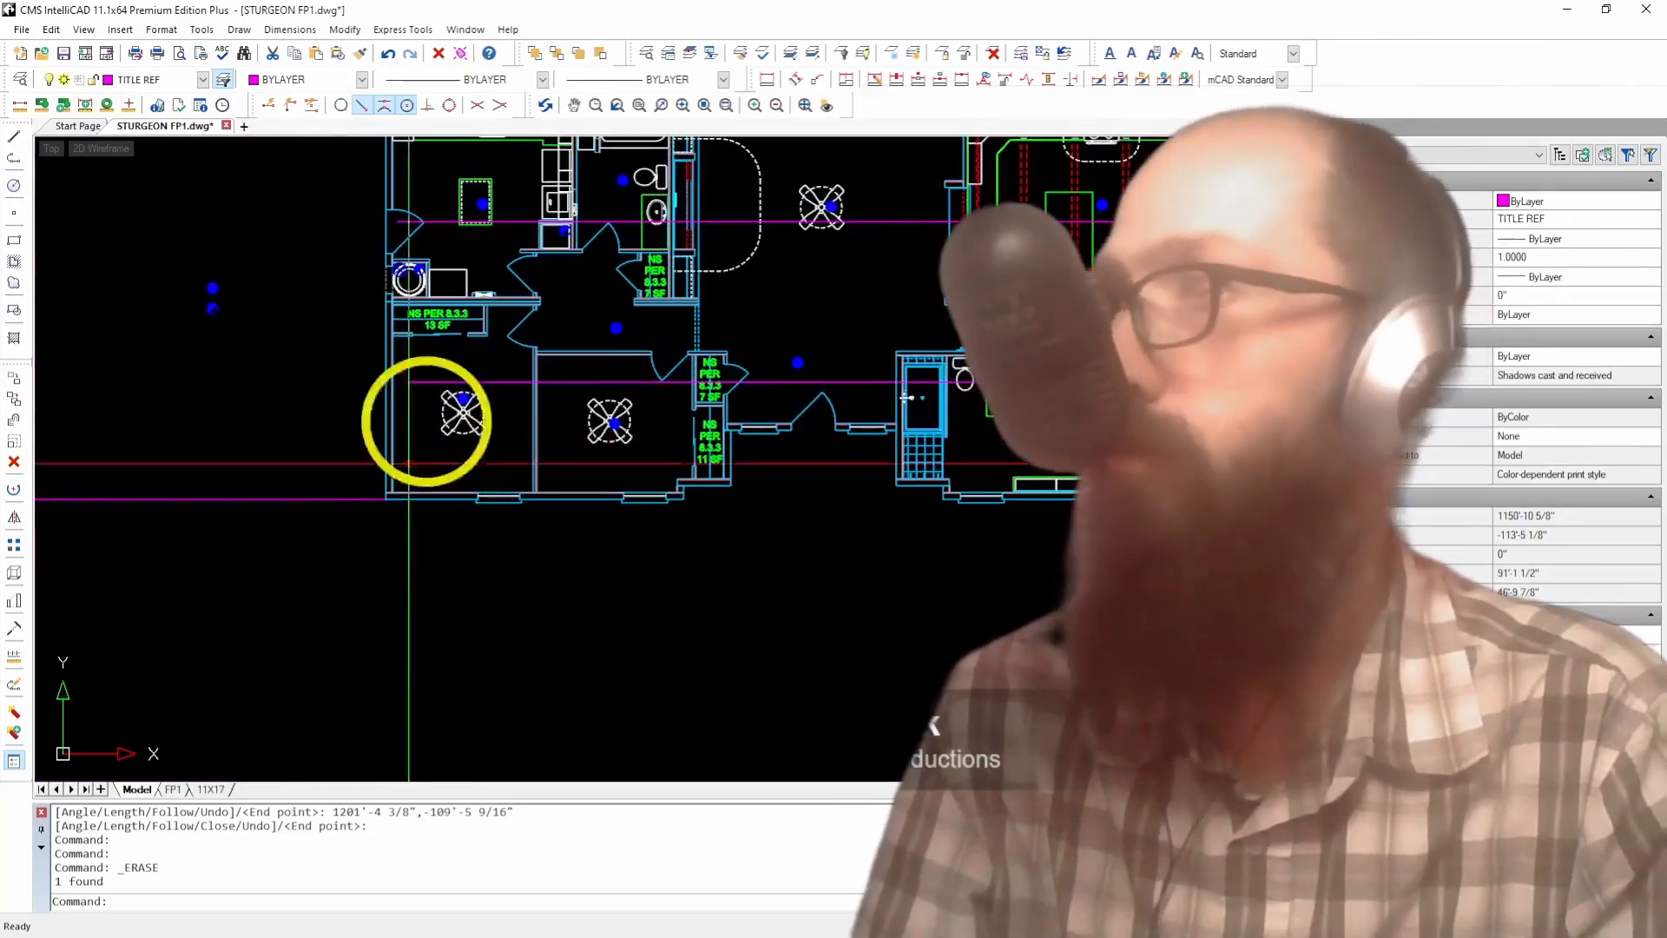
click(519, 221)
click(488, 384)
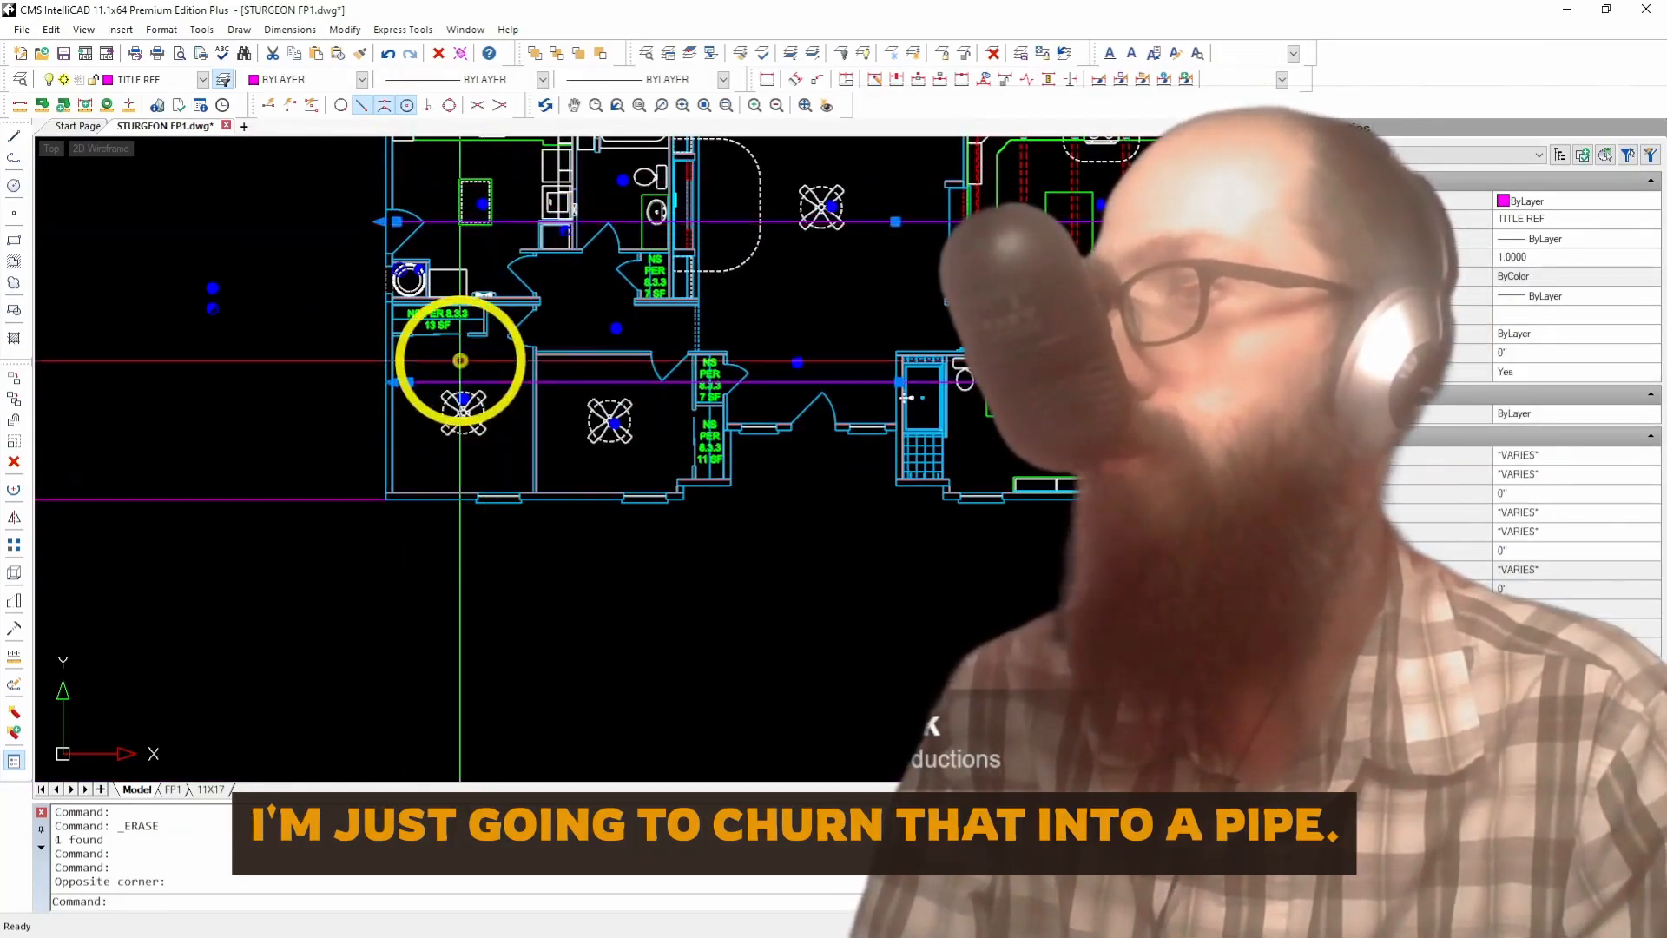
click(159, 79)
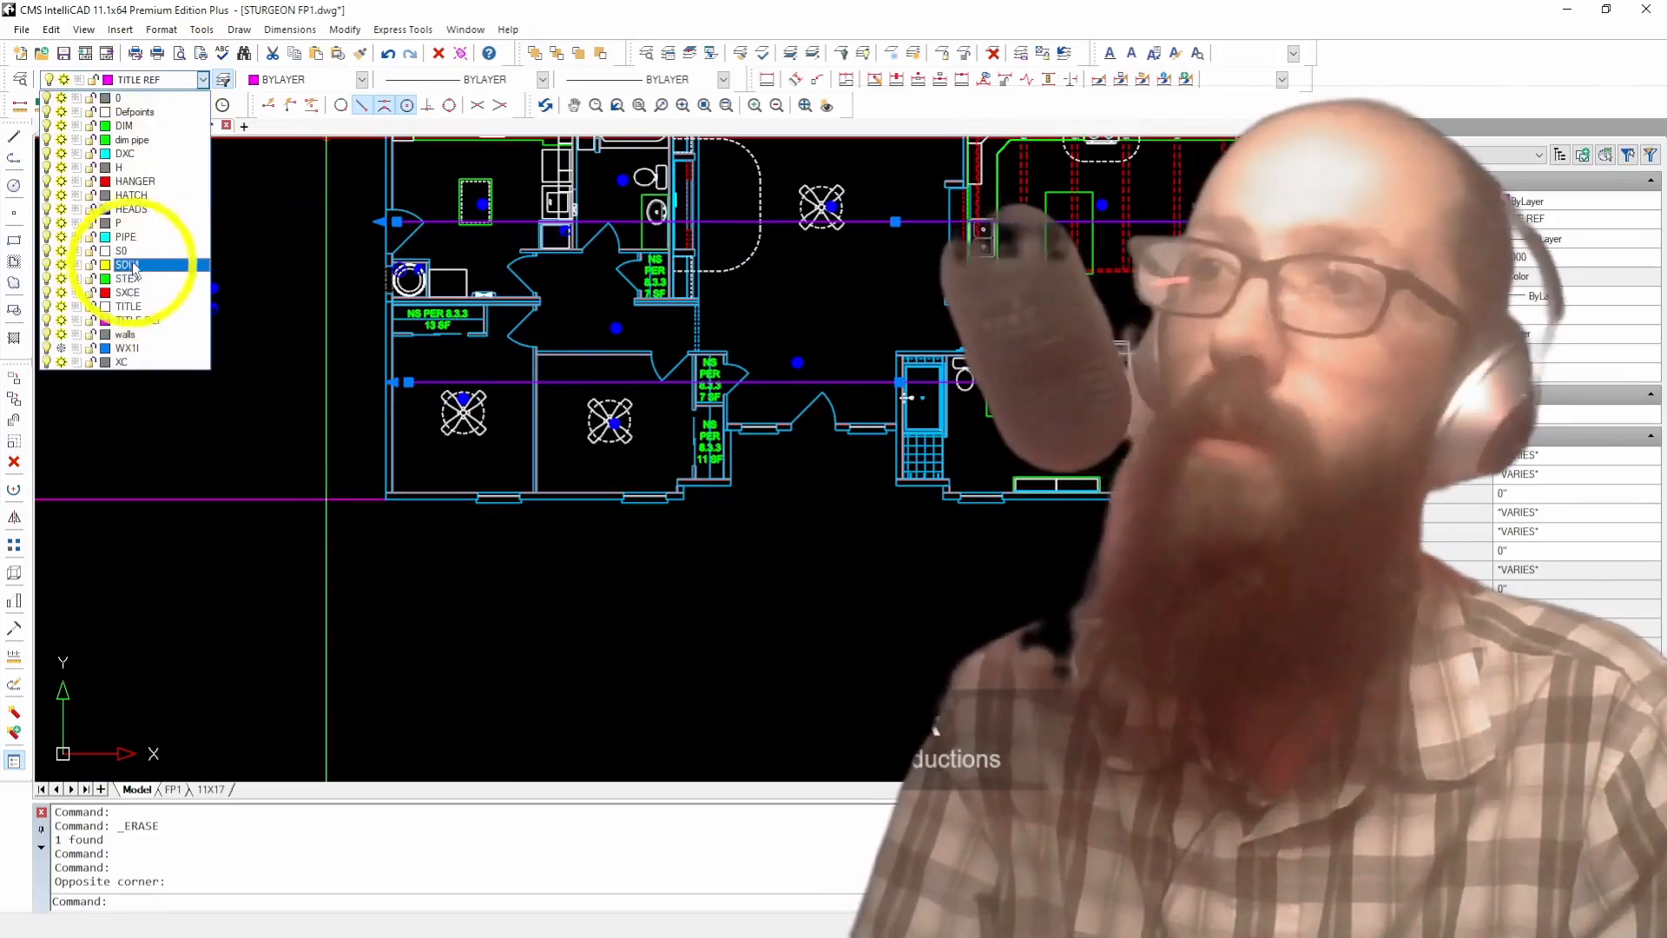
click(130, 237)
key(Escape)
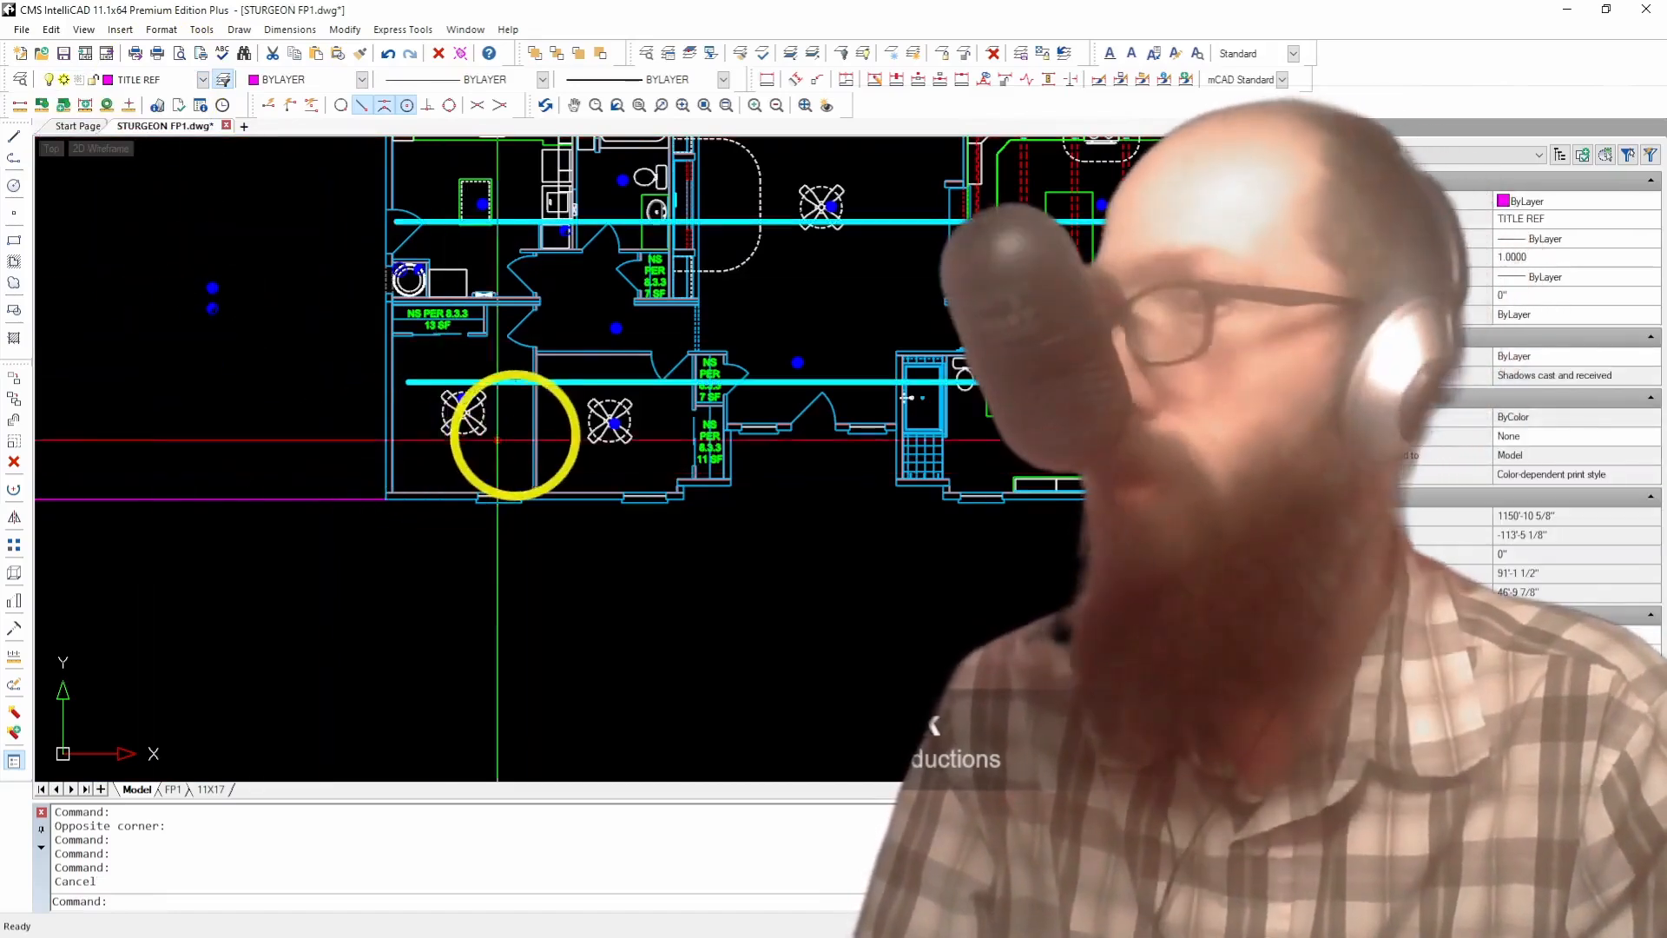
Step: Move the lower-left bedroom's sprinkler head straight onto the lower pipe using the Perpendicular snap
scroll(484, 446, up, 5)
click(443, 363)
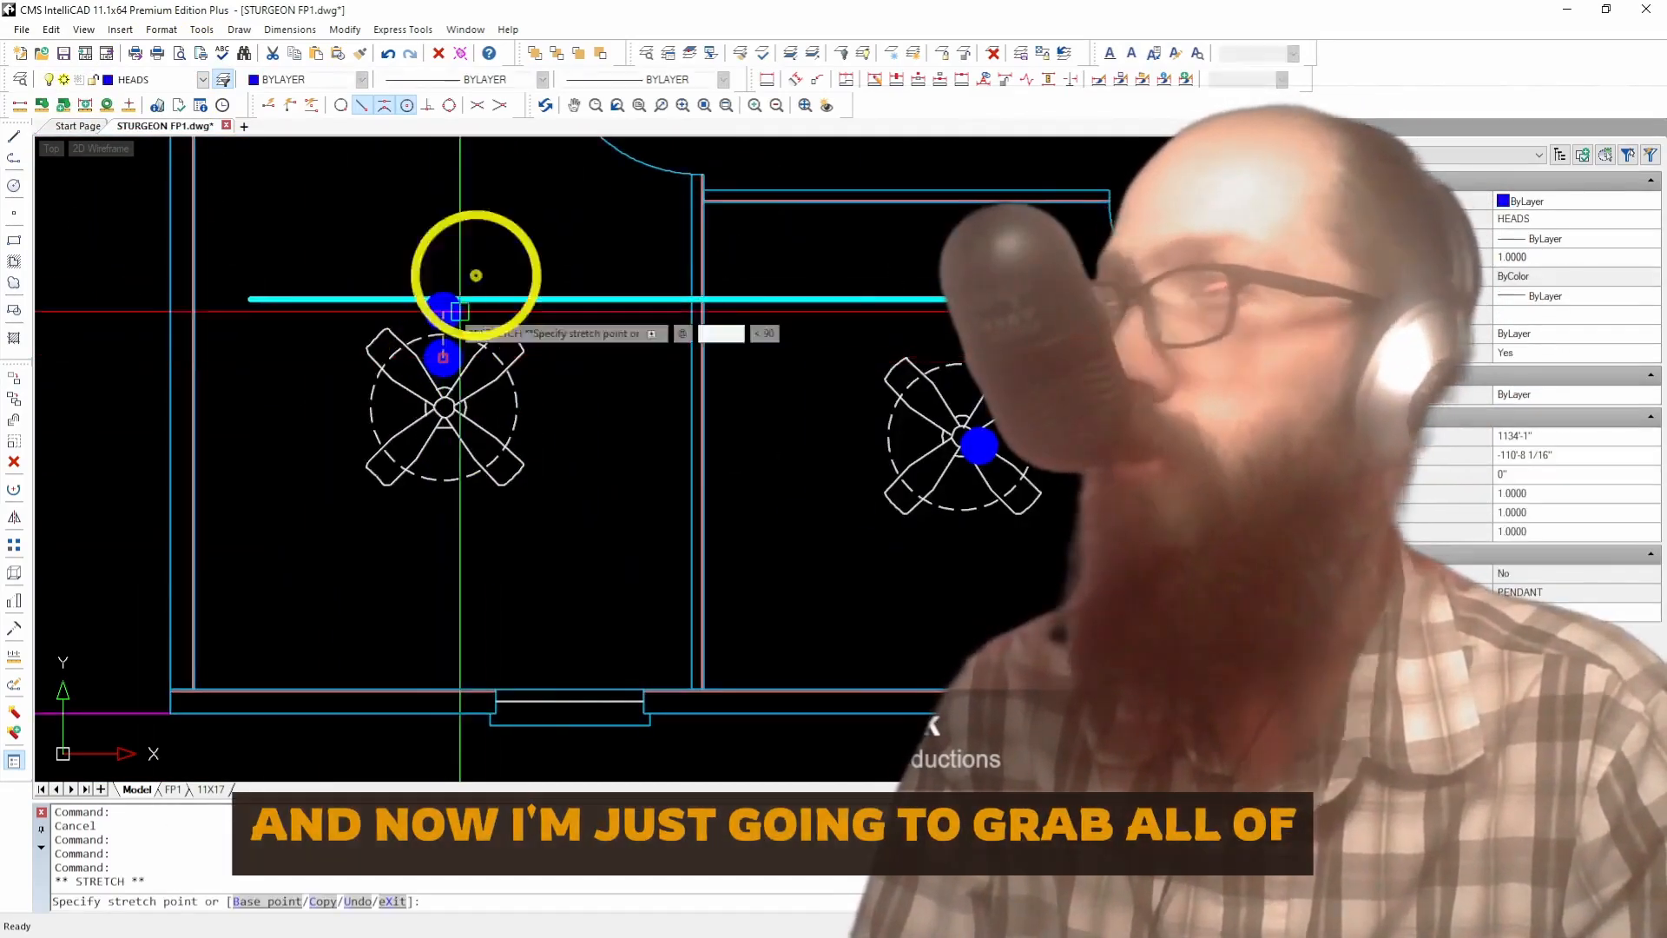
click(429, 105)
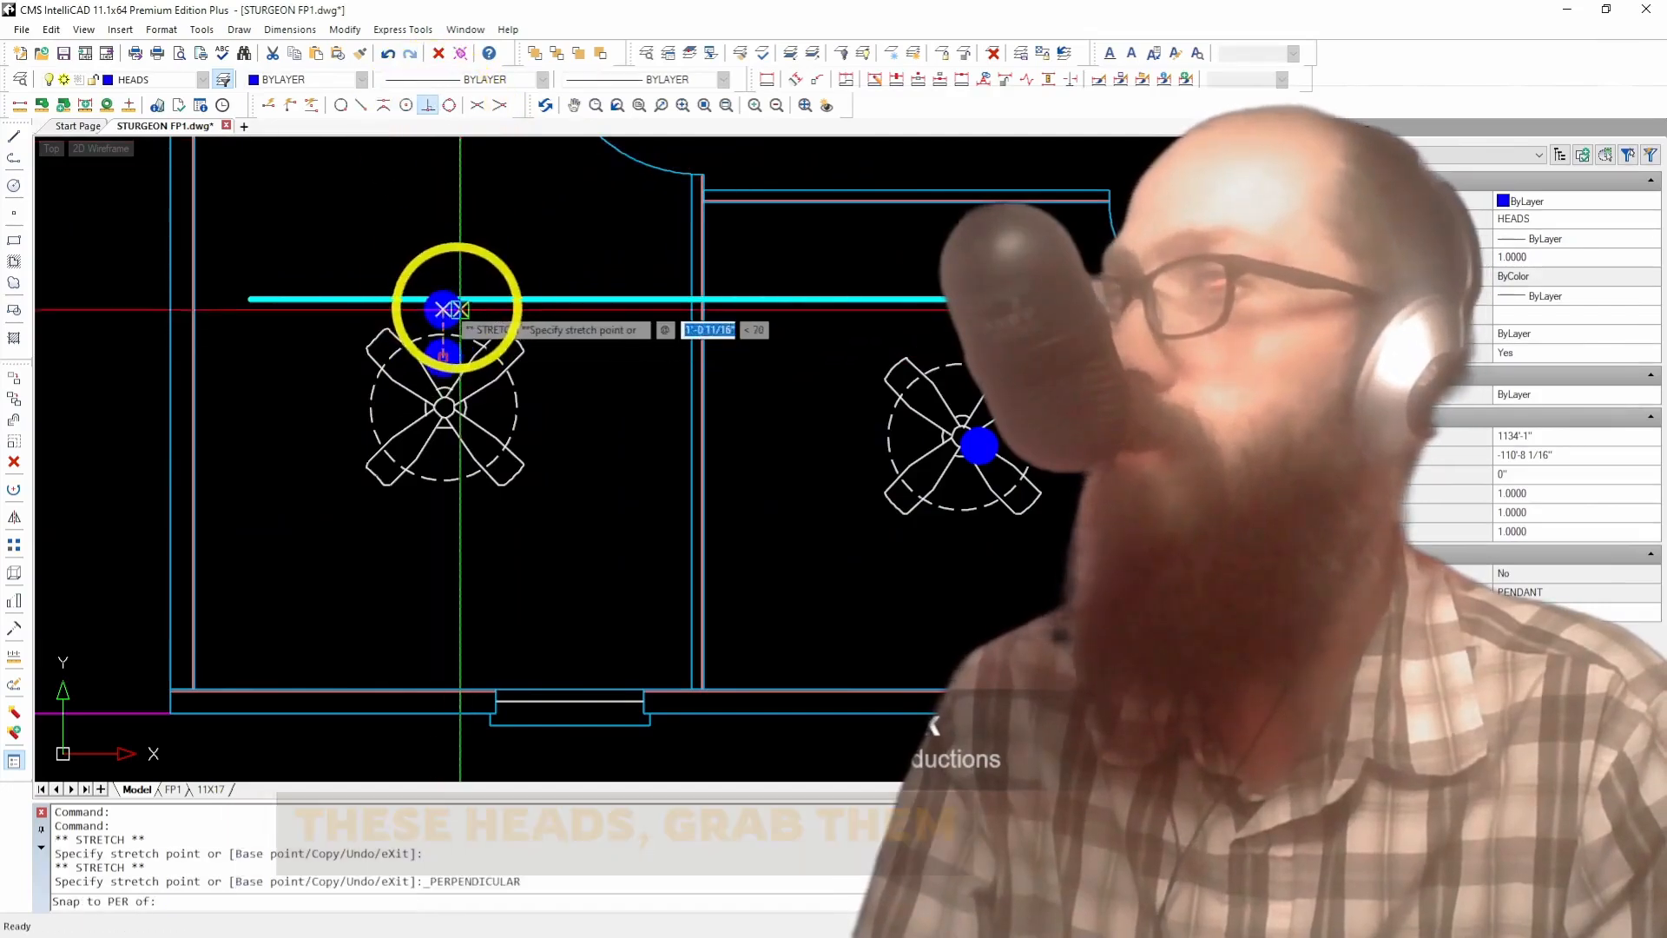
click(457, 309)
Step: Move the second bedroom's sprinkler head beside the ceiling fan onto the lower pipe with the Perpendicular snap
mouse_move(979, 445)
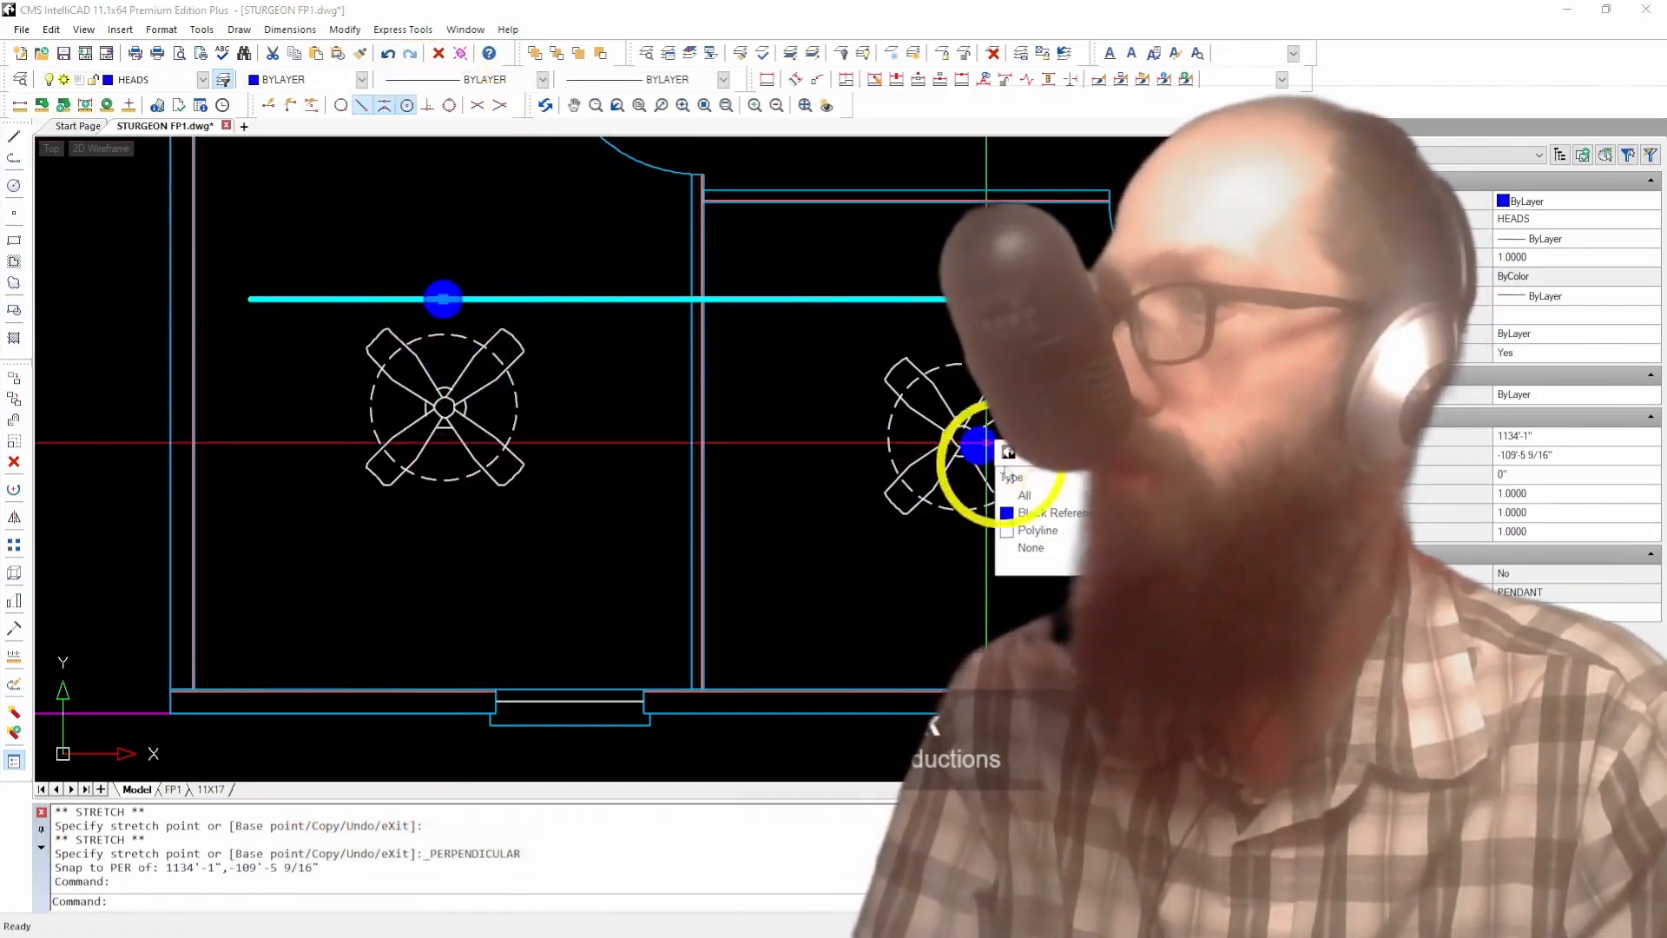
click(990, 464)
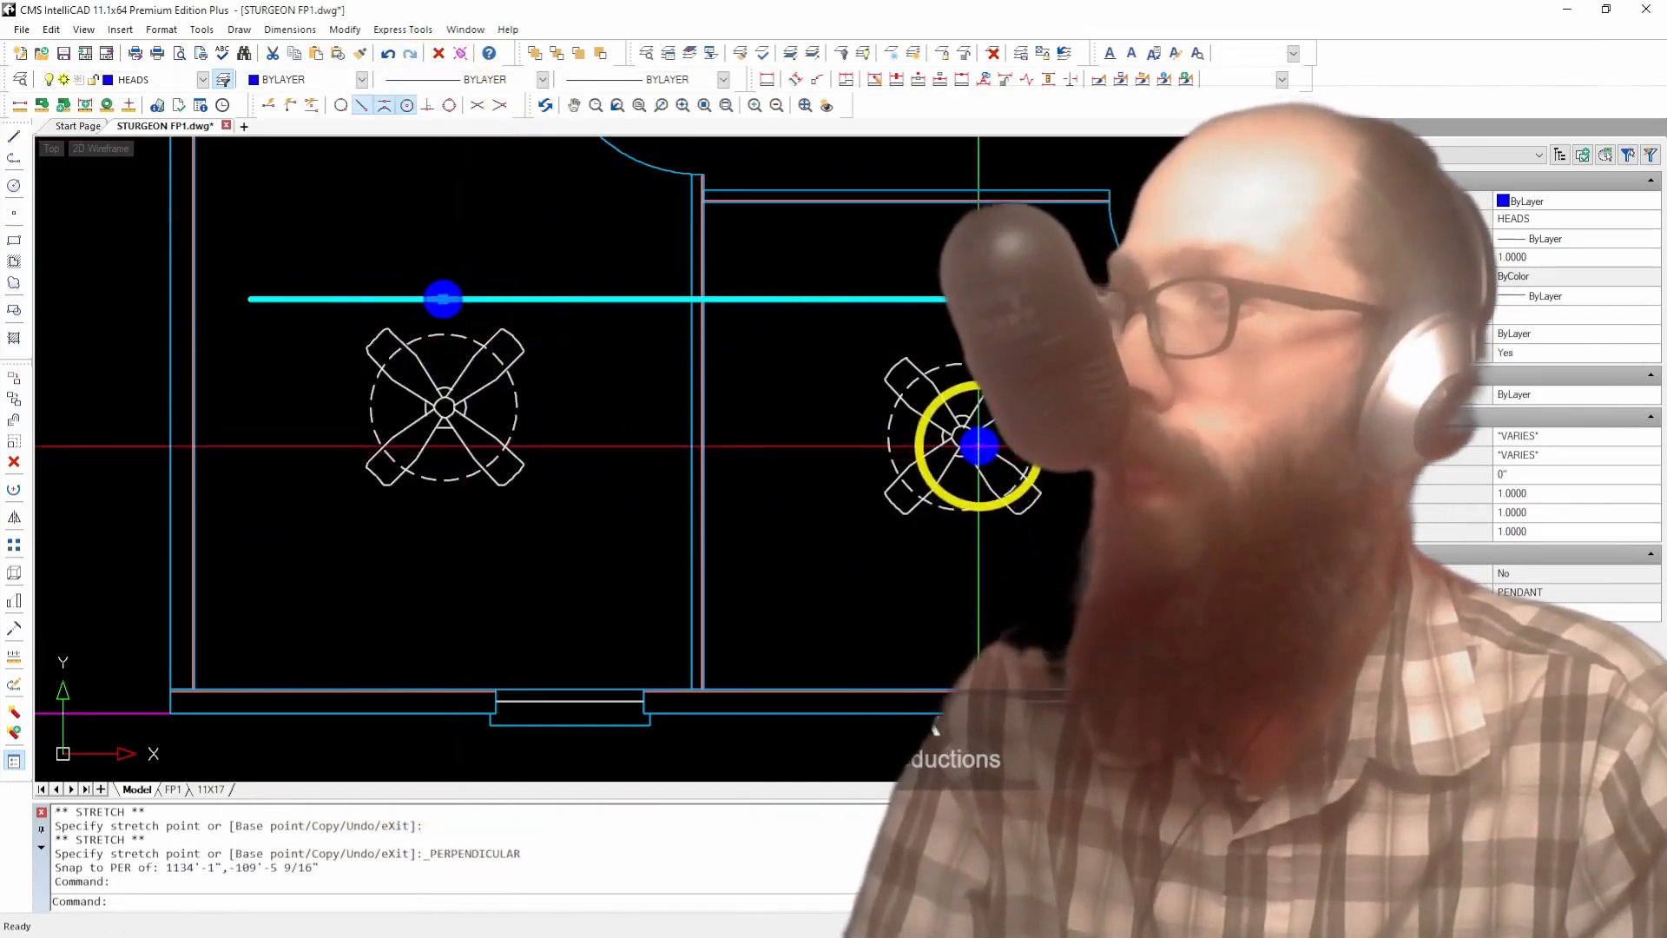
click(979, 446)
click(428, 105)
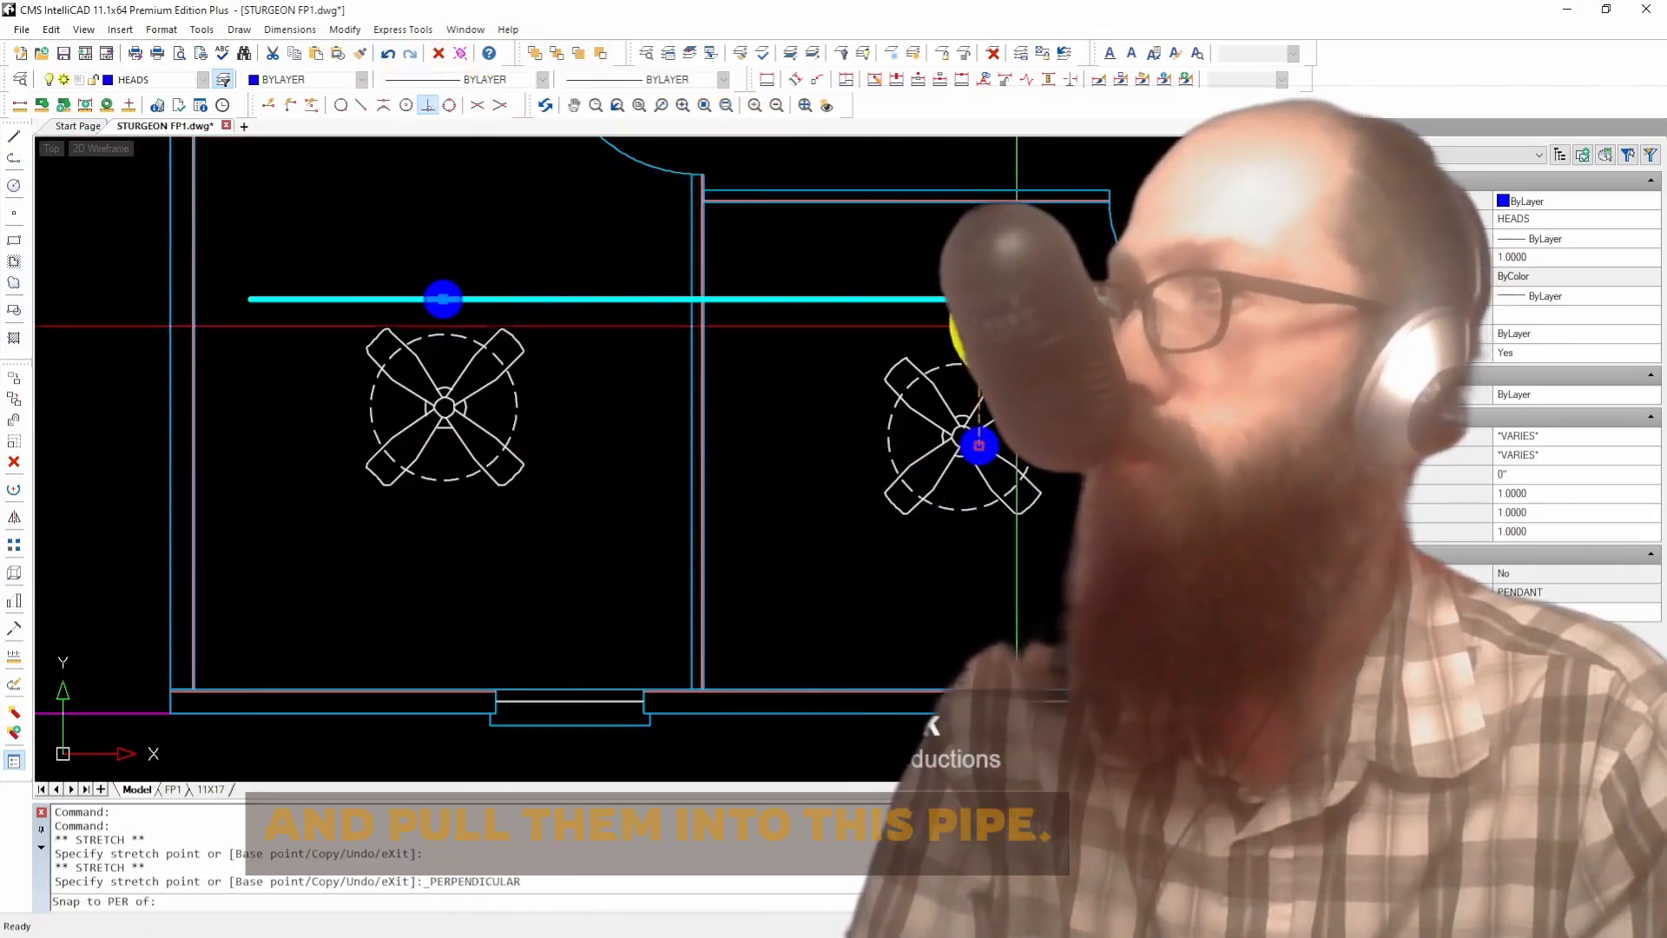
click(1009, 304)
Step: Move the entry's sprinkler head near the front door perpendicularly onto the lower pipe
scroll(594, 382, down, 5)
scroll(1065, 330, up, 4)
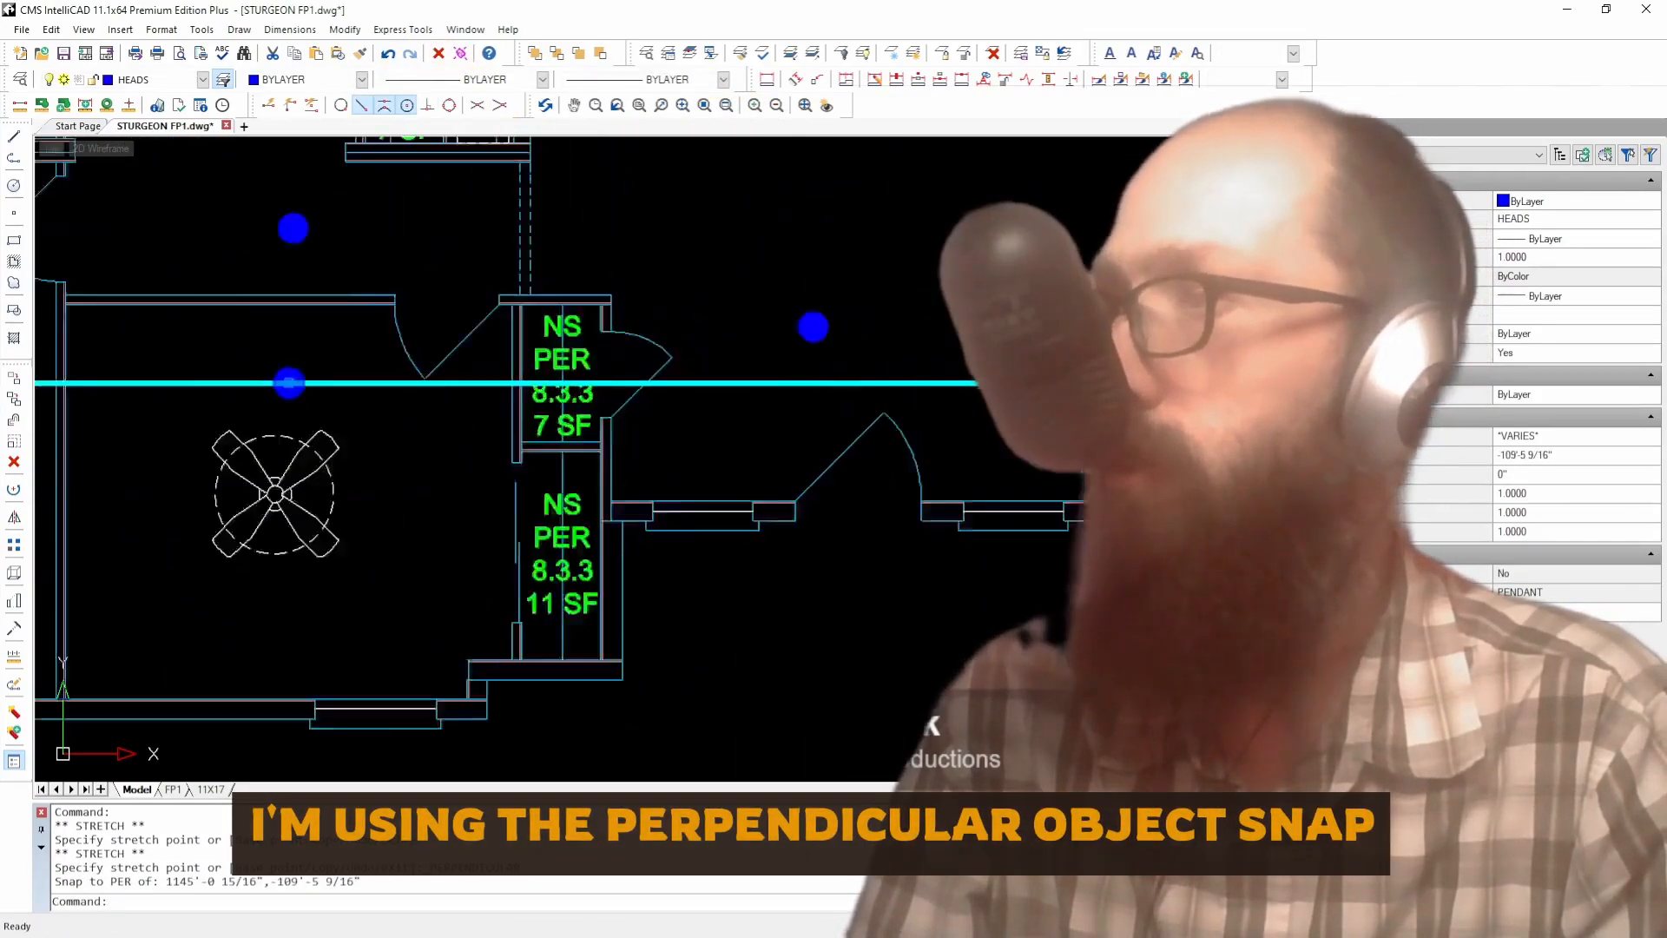
scroll(1026, 315, up, 2)
click(764, 330)
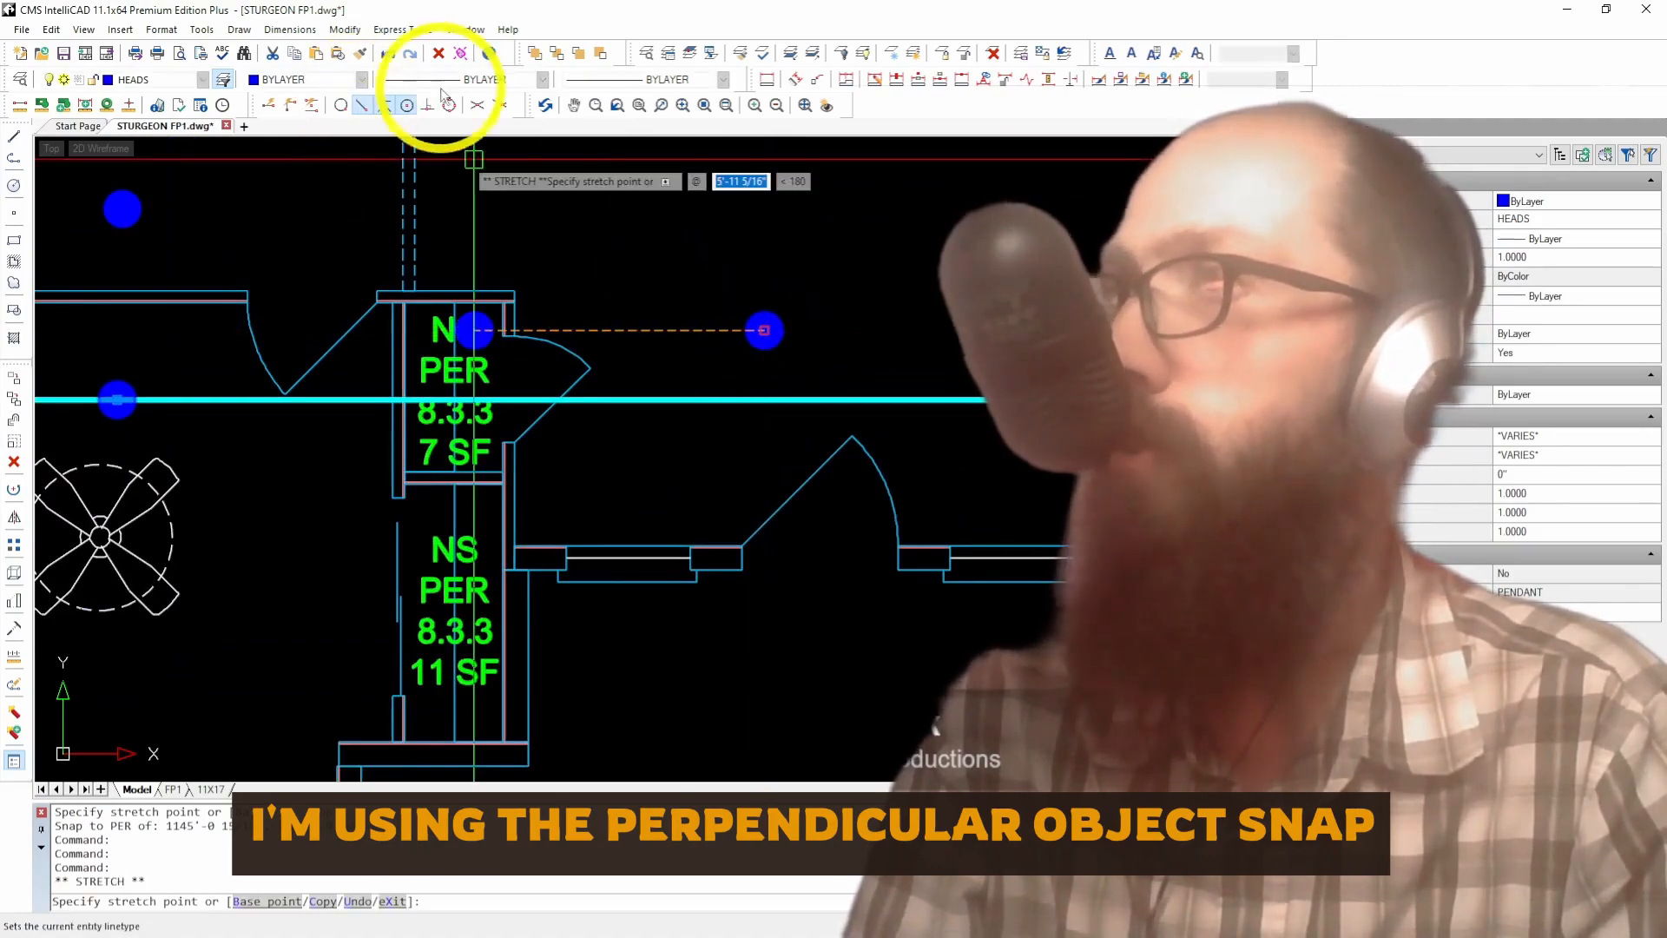
click(428, 105)
click(707, 399)
Step: Move the sprinkler head over the bathtub straight up onto the lower pipe using the Perpendicular snap
scroll(521, 391, down, 3)
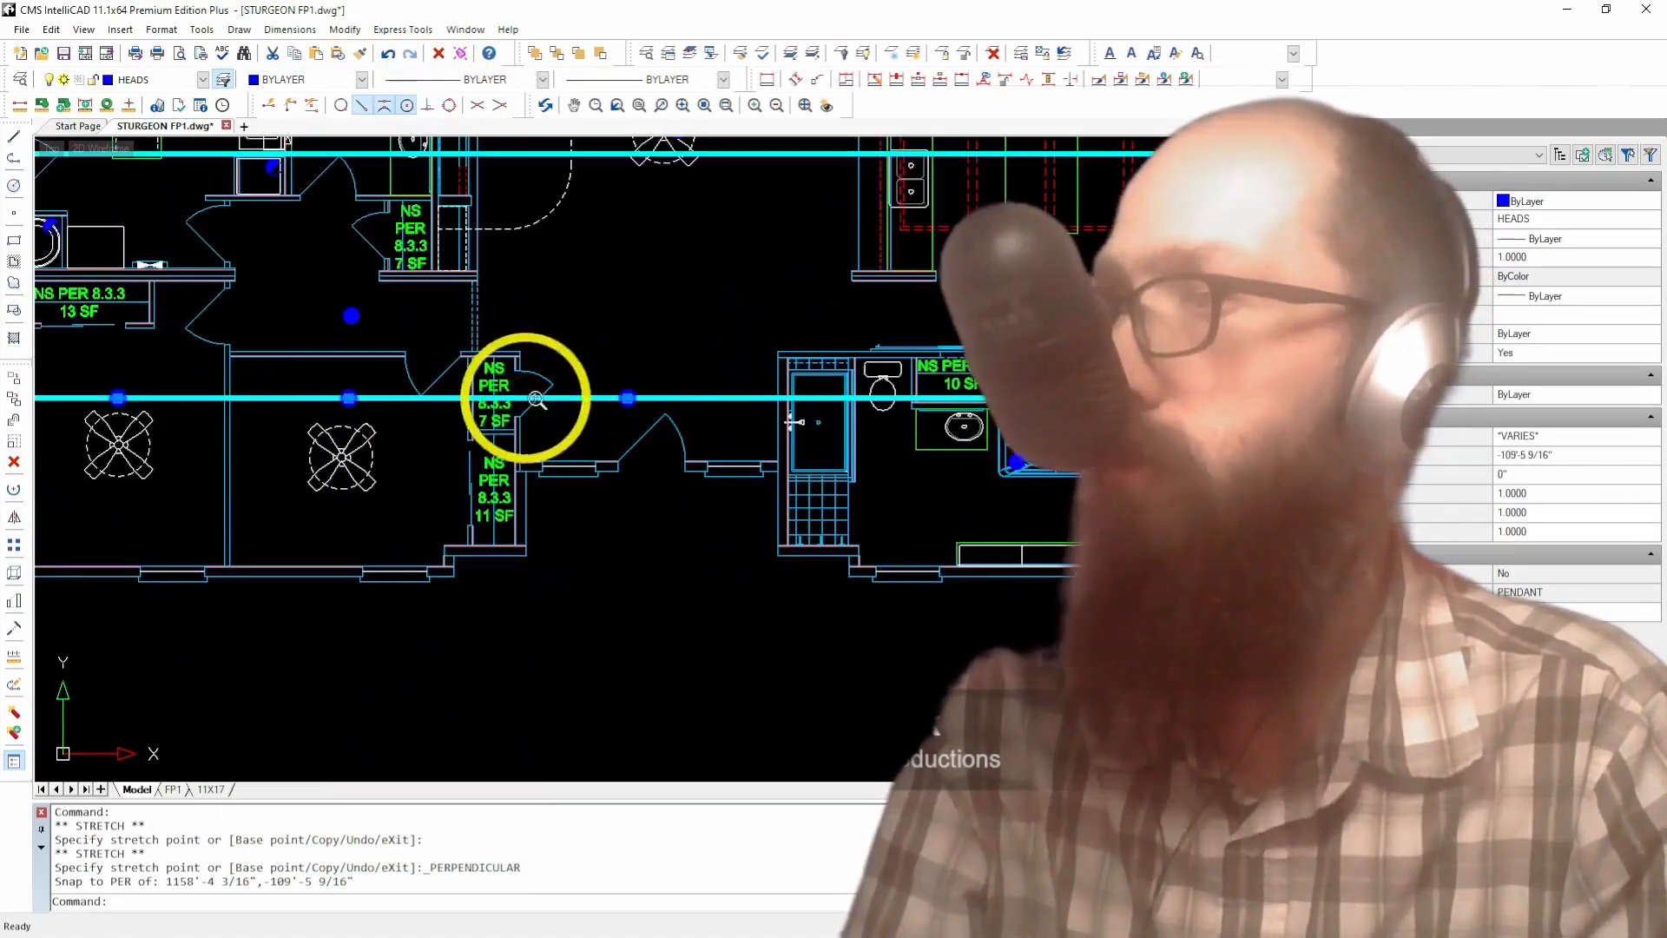
scroll(1012, 439, up, 2)
scroll(1009, 428, up, 2)
scroll(452, 400, down, 3)
scroll(820, 458, up, 5)
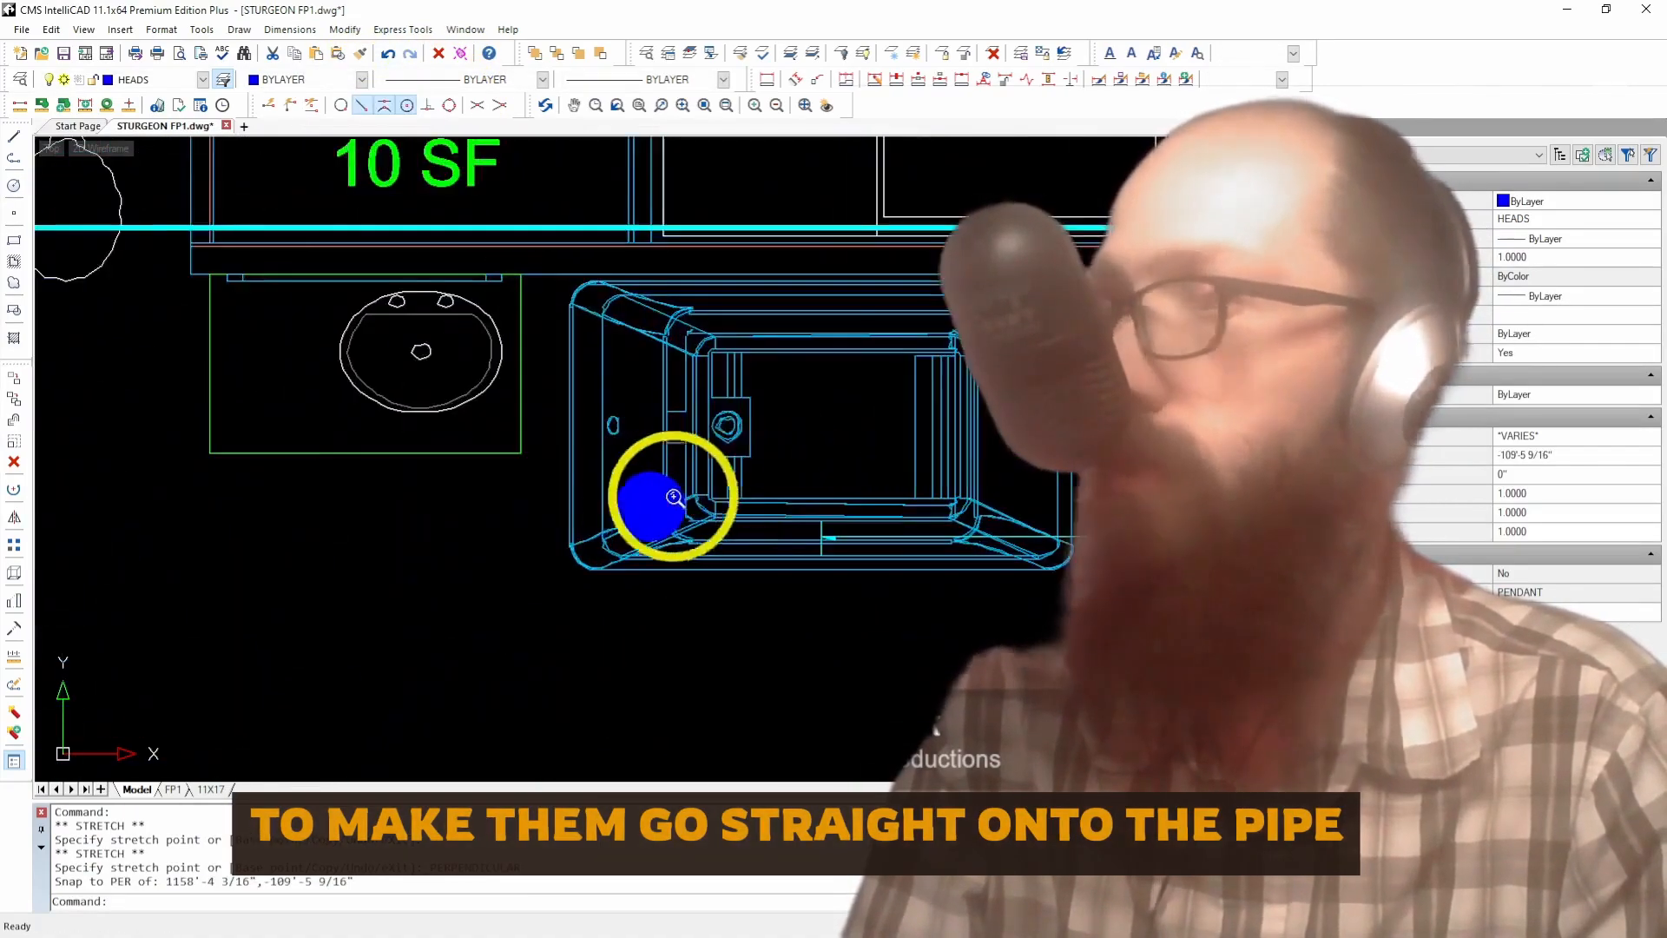
click(646, 492)
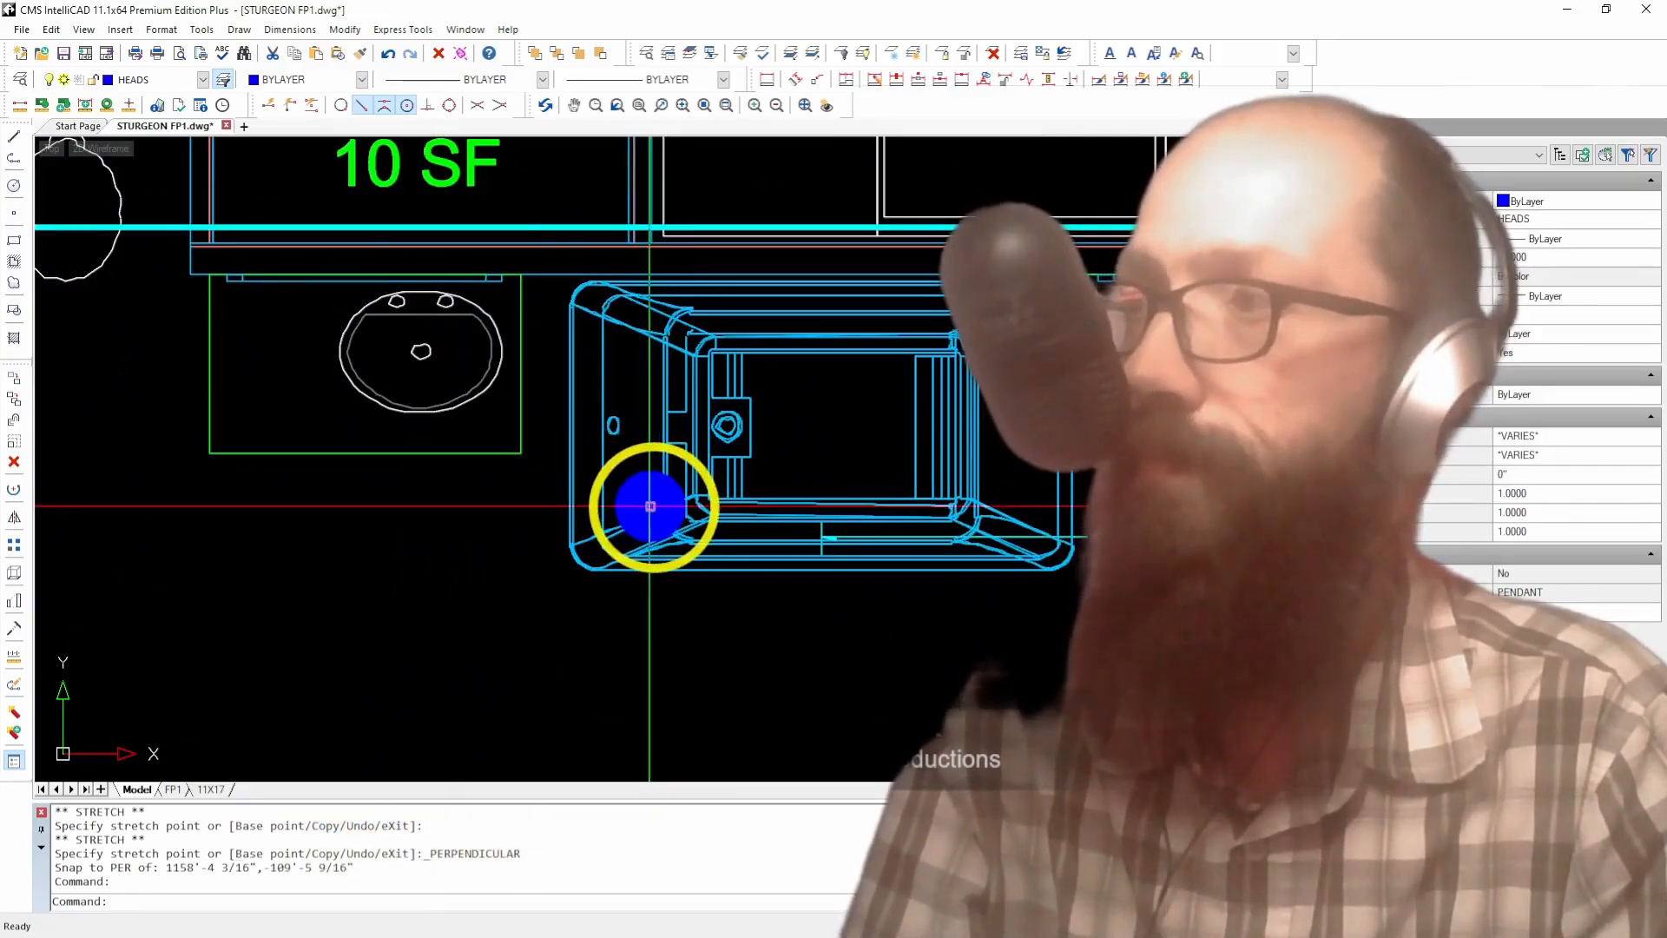
click(651, 506)
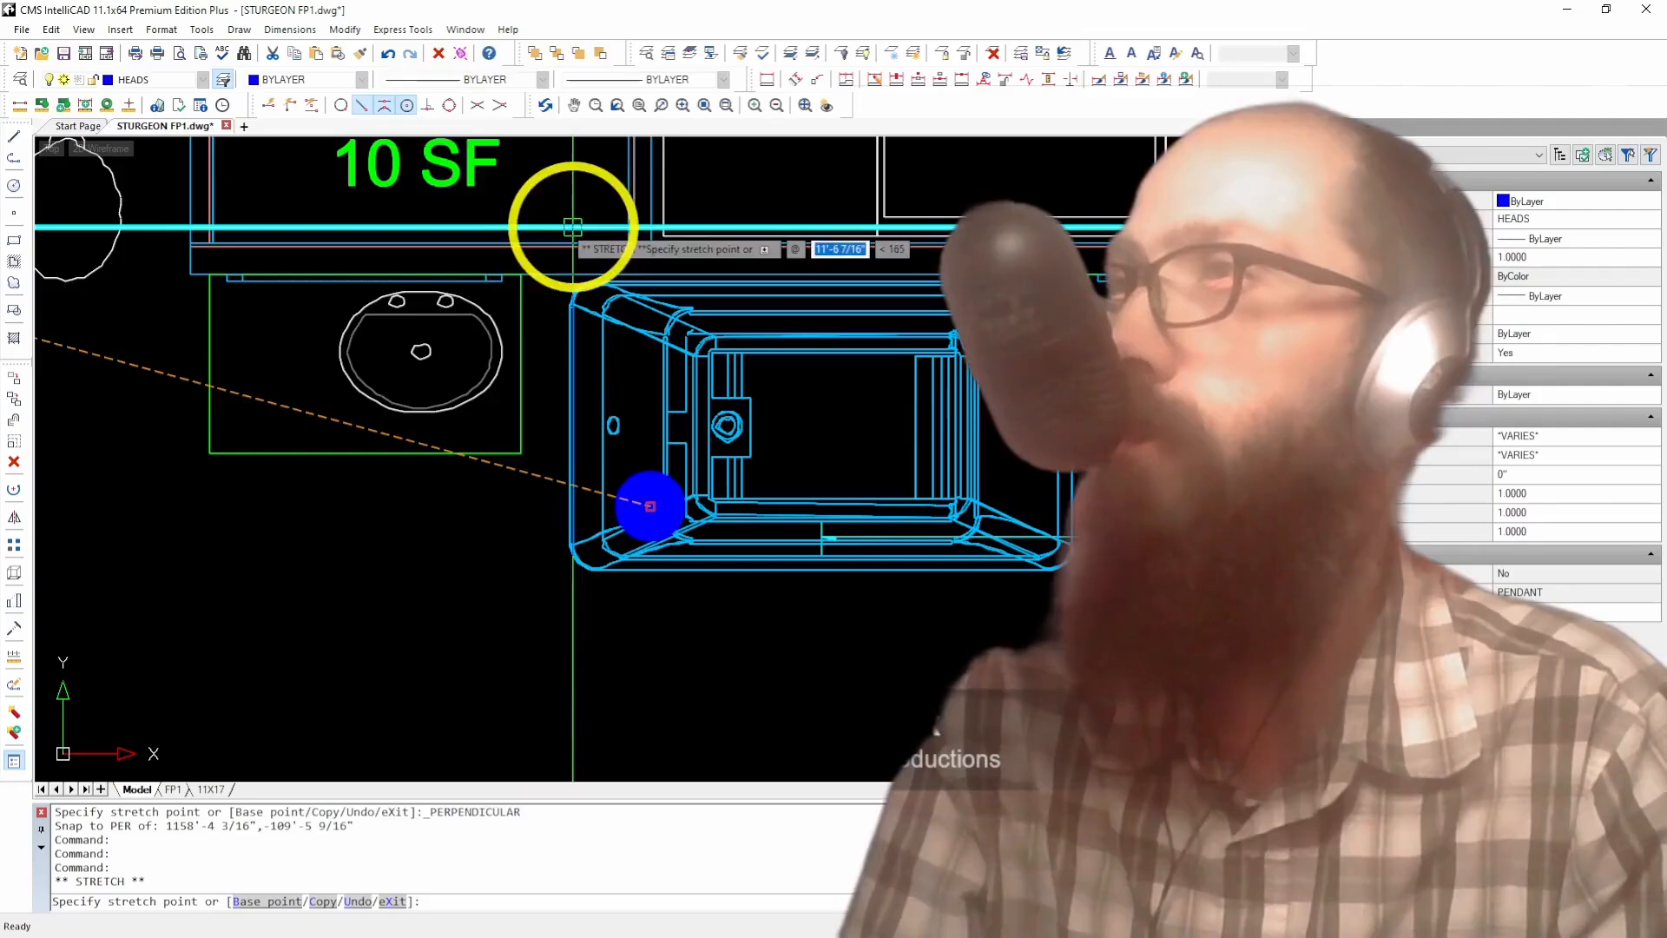
click(429, 106)
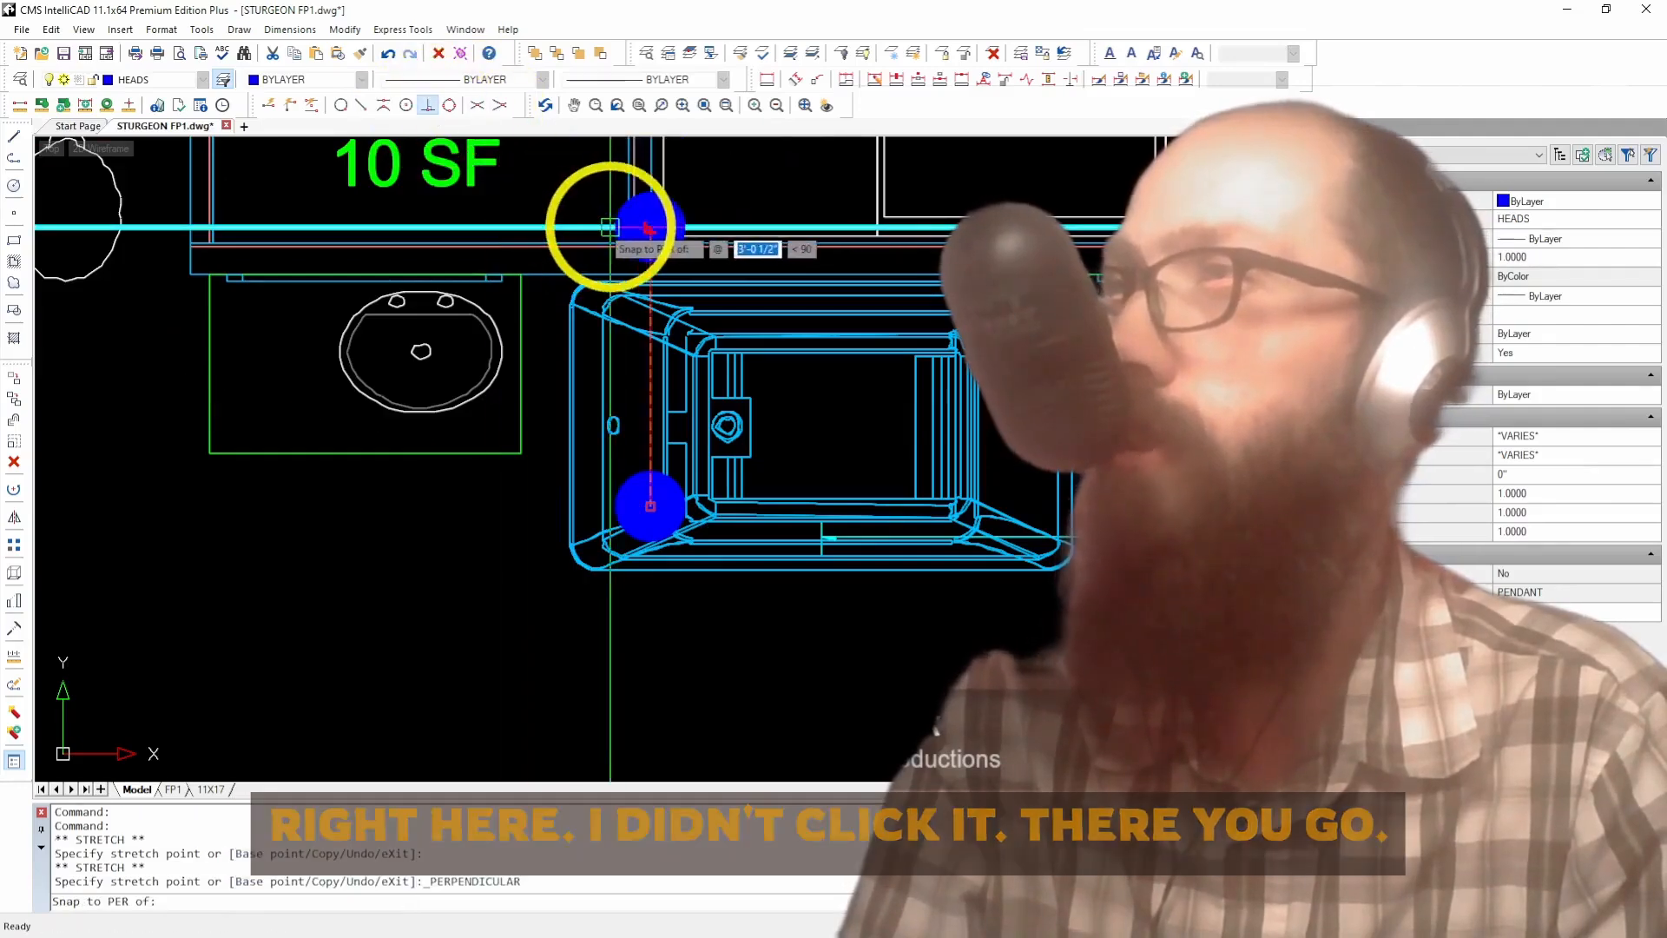
click(614, 230)
Step: Move the sprinkler head in the closet beside the bathroom onto the lower pipe with the Perpendicular snap
scroll(373, 249, down, 4)
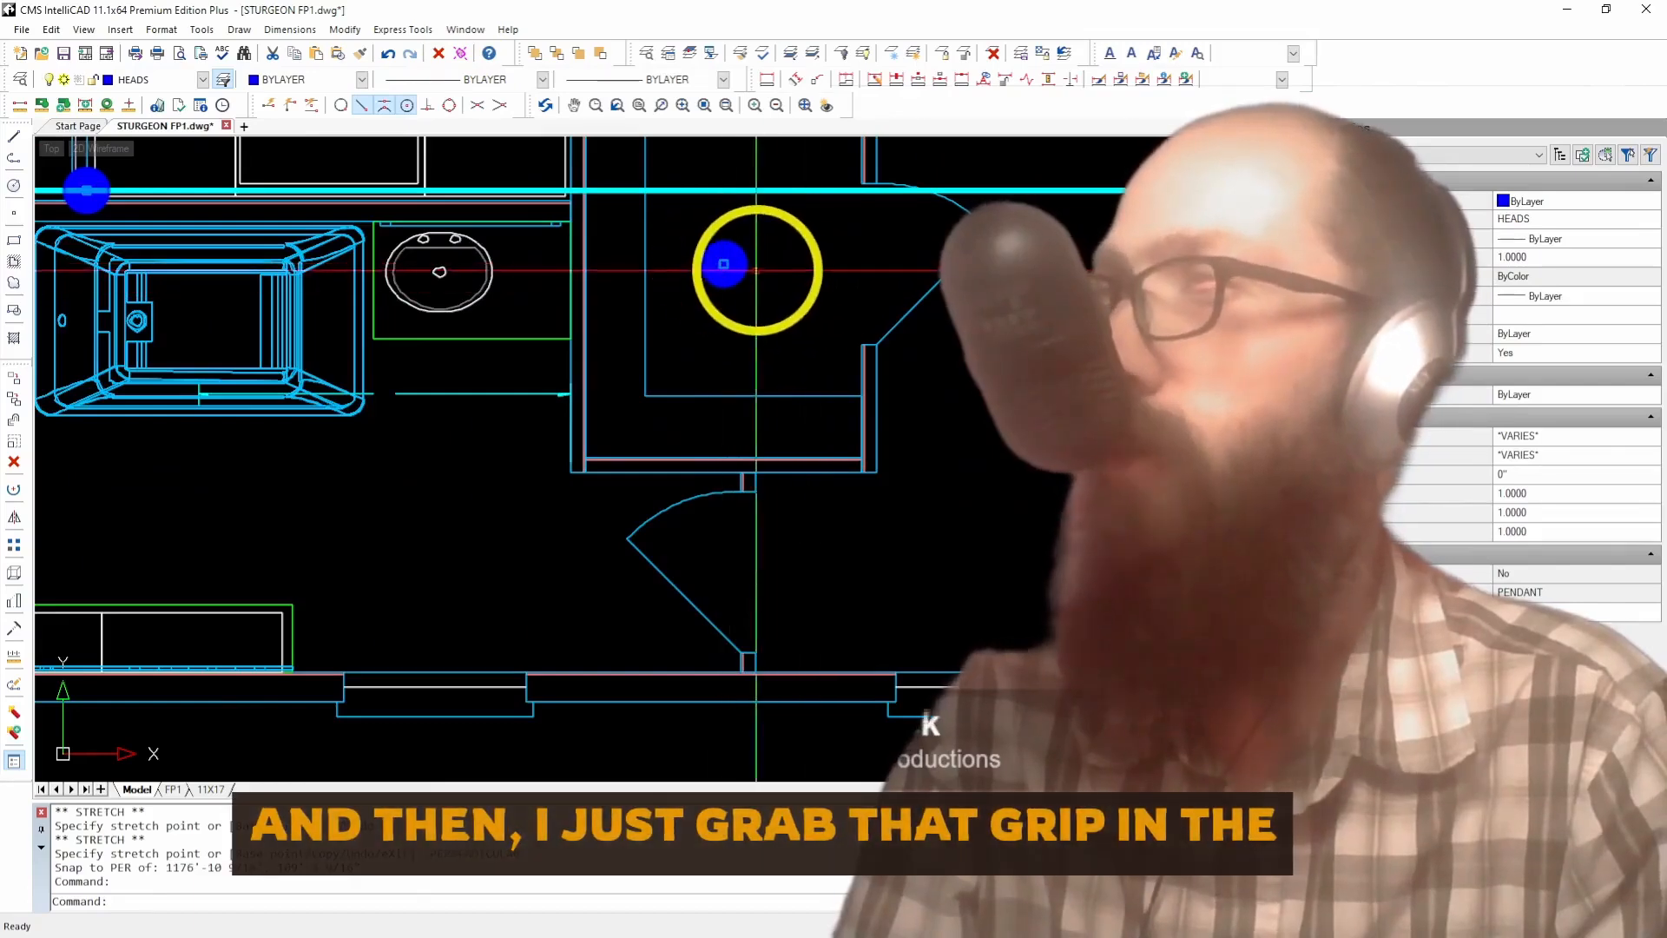
click(723, 263)
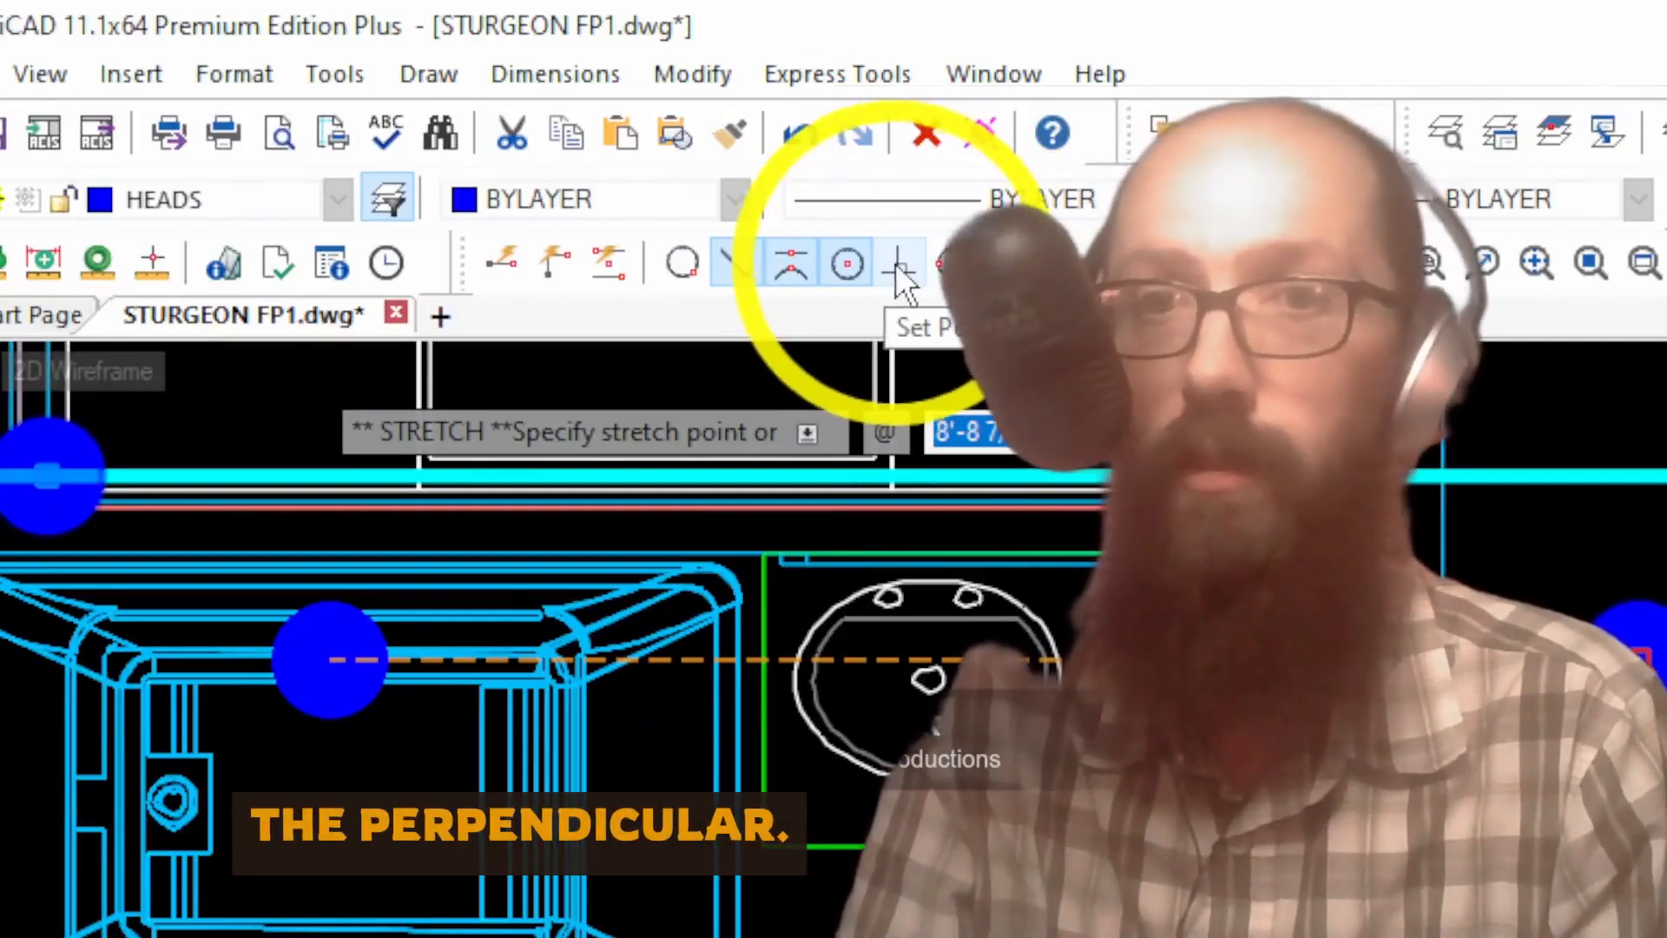
click(899, 264)
scroll(445, 258, down, 2)
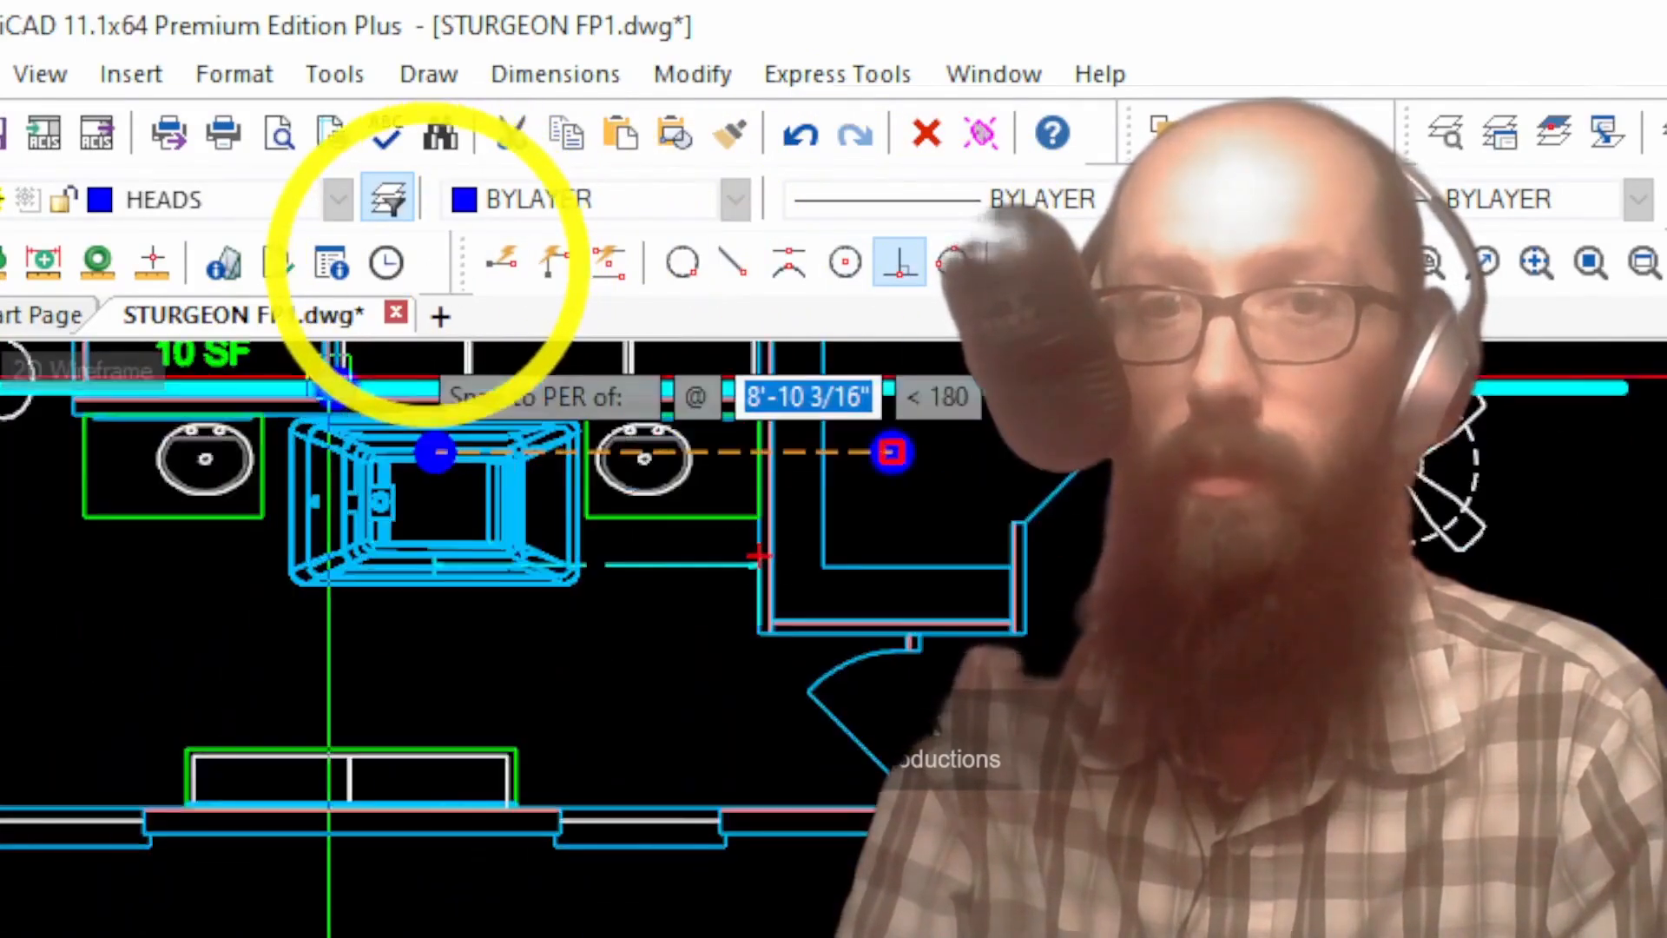
Step: Move the ceiling-fan room's head at the lower pipe's far end perpendicularly onto that pipe, and clear the selection
scroll(985, 363, up, 3)
scroll(849, 353, up, 2)
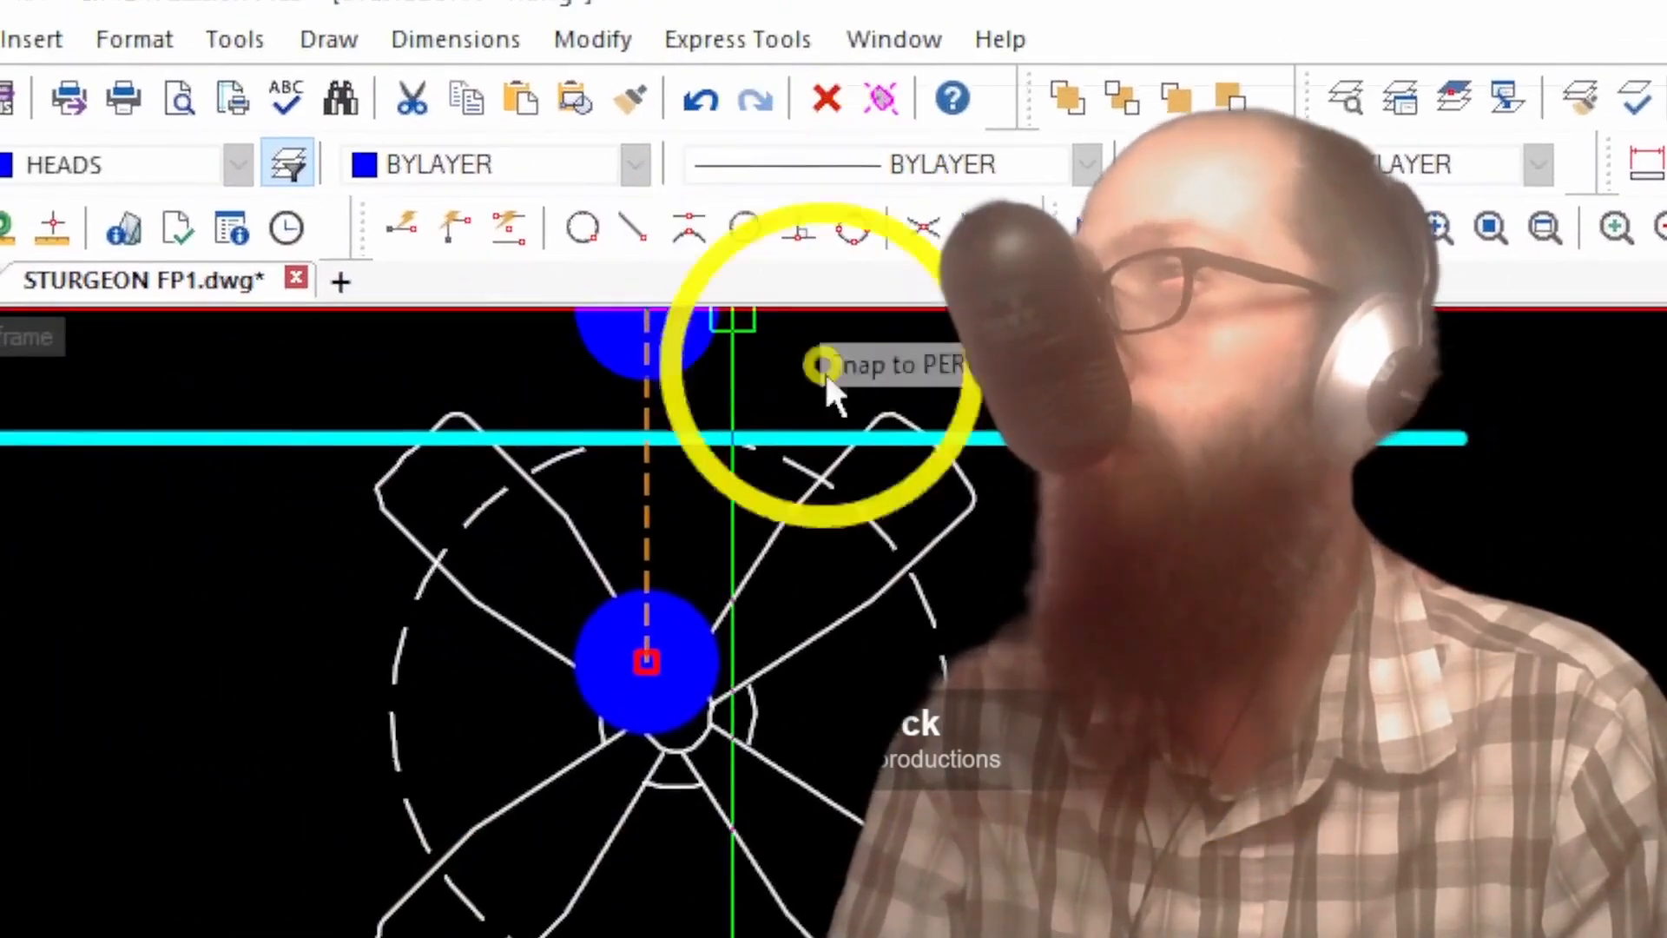
click(793, 423)
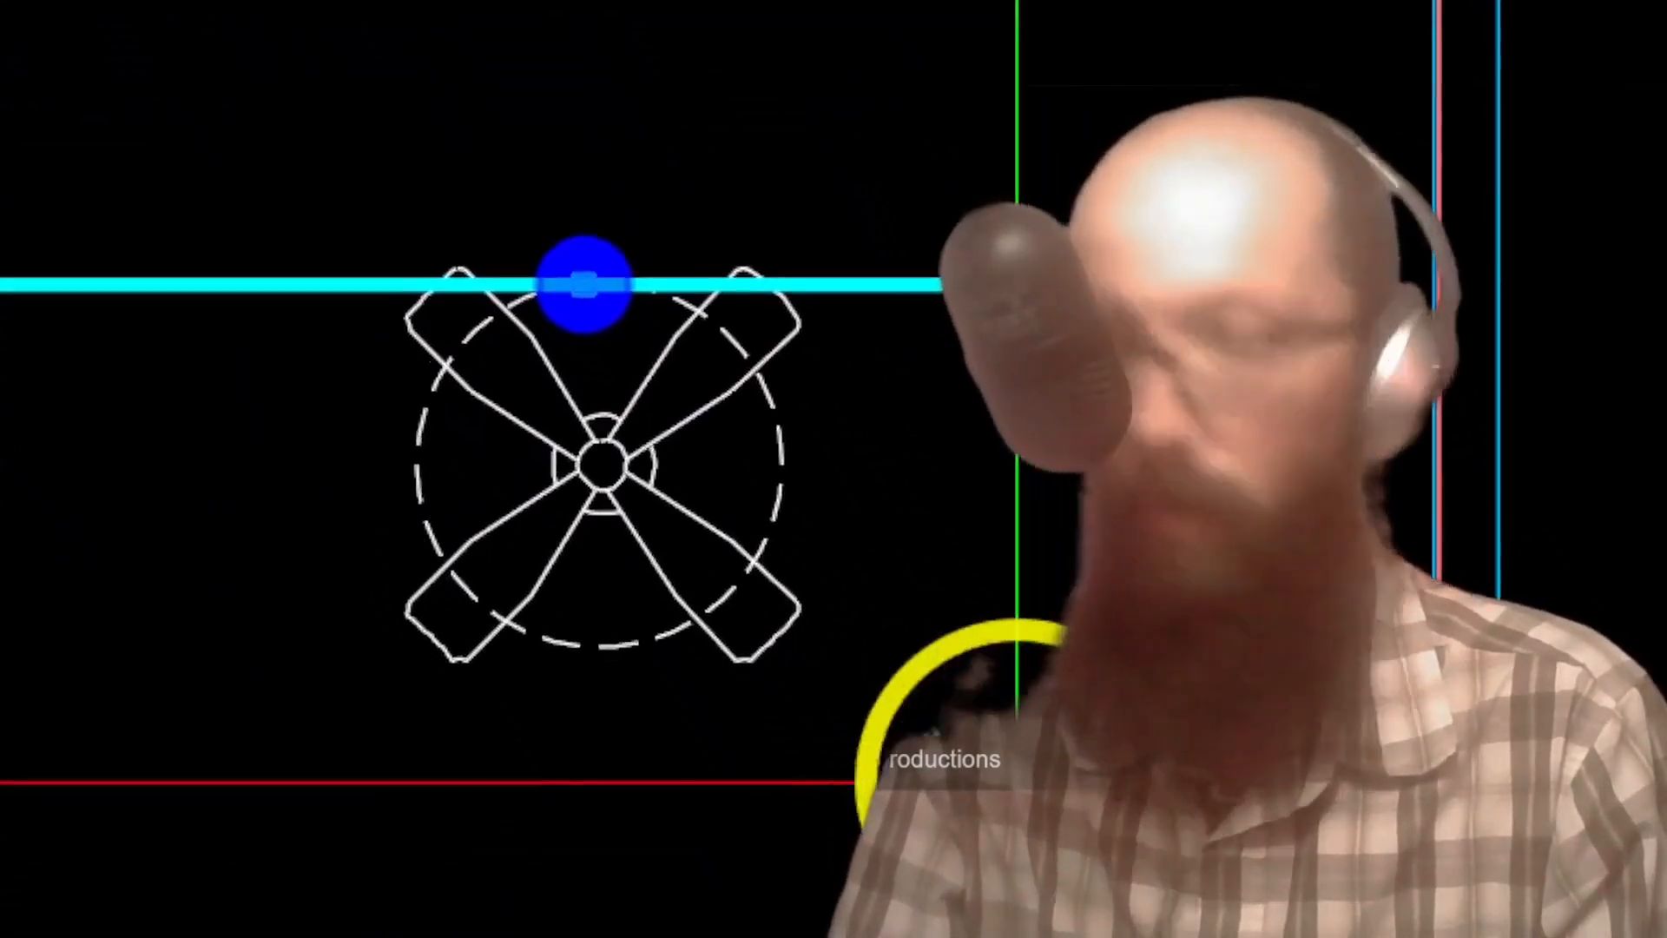
key(Escape)
Step: Move the head at the ceiling fan beyond the beamed kitchen onto the upper pipe using the Perpendicular snap
scroll(915, 930, down, 5)
scroll(793, 112, up, 5)
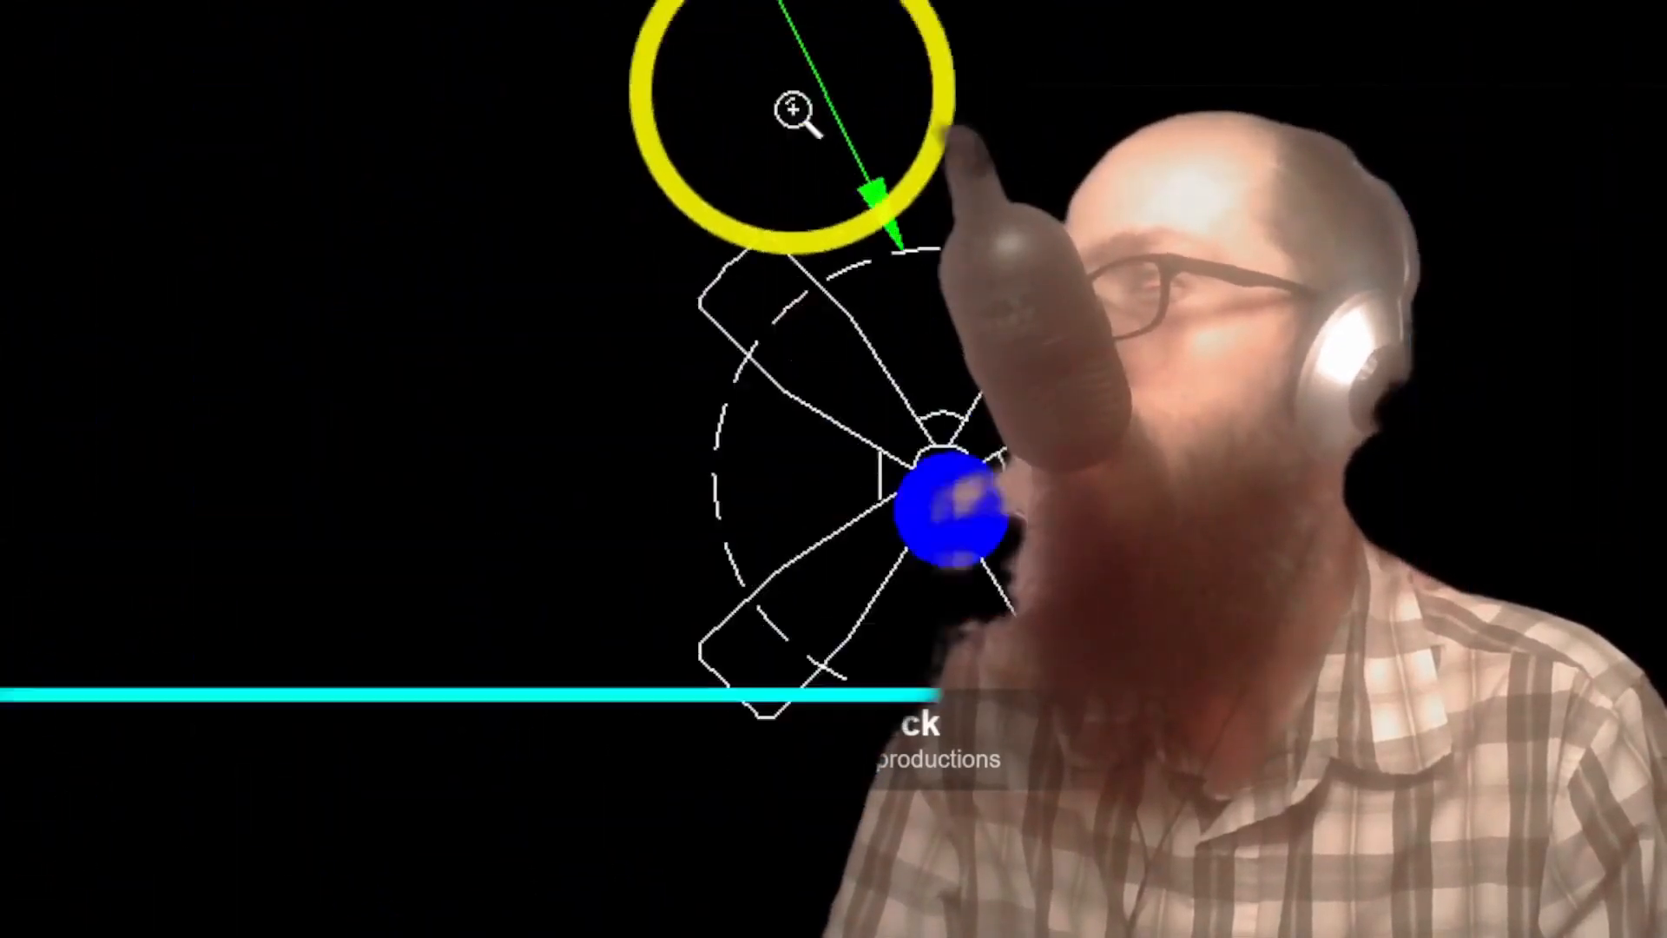
click(894, 539)
click(879, 477)
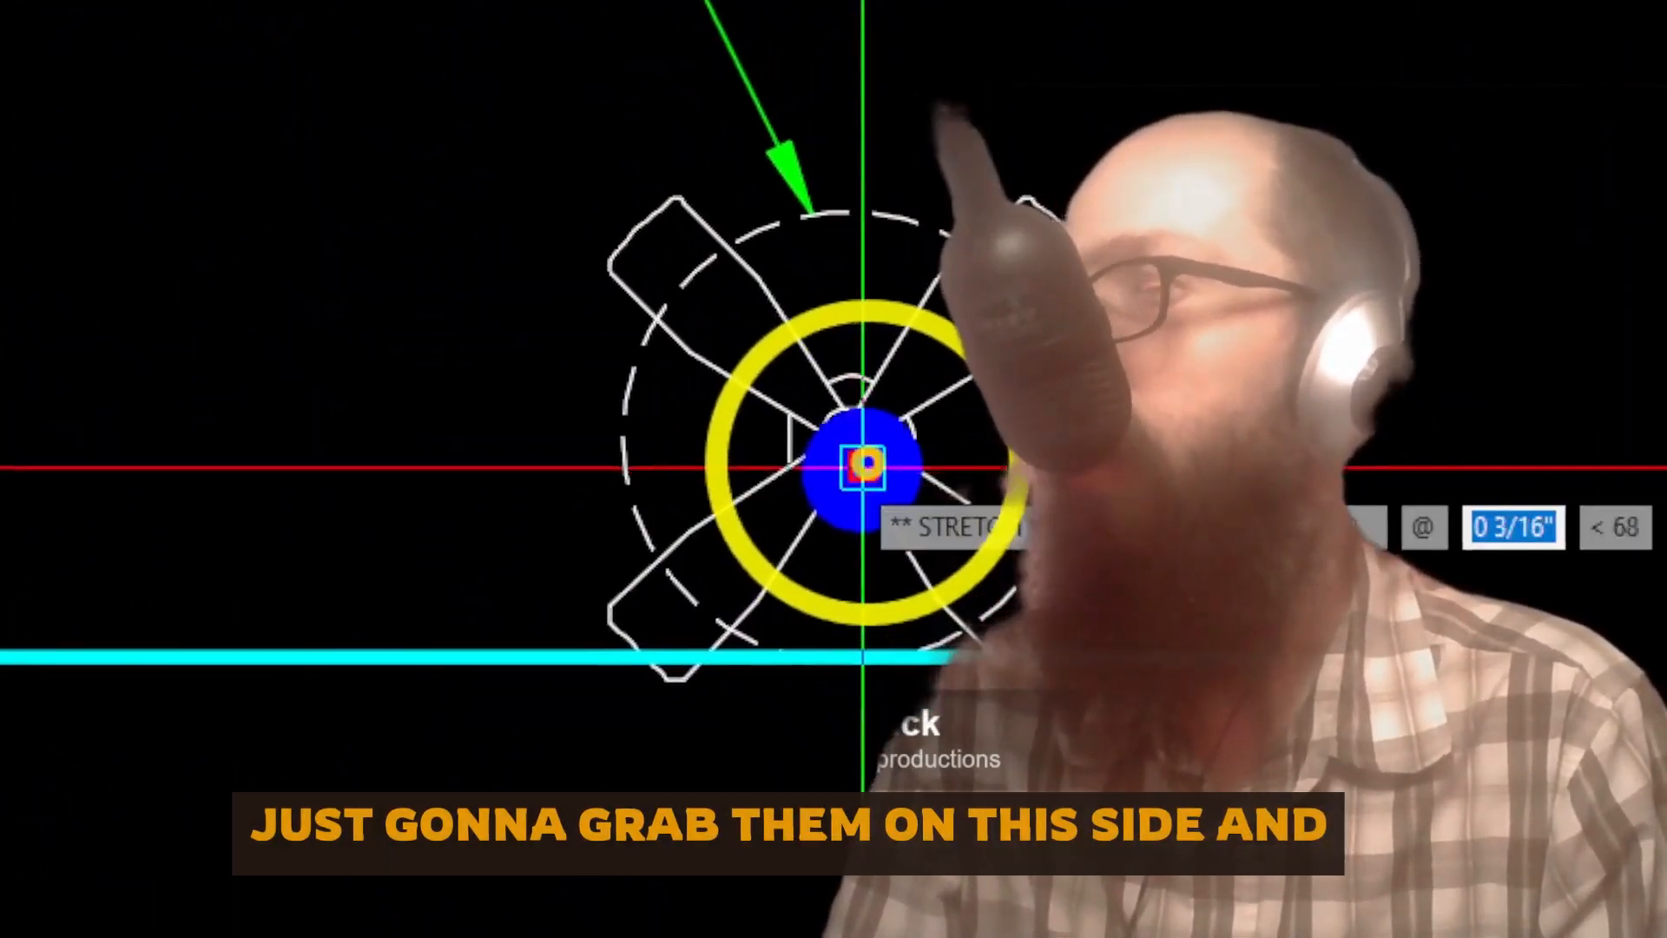
scroll(868, 469, down, 3)
click(714, 16)
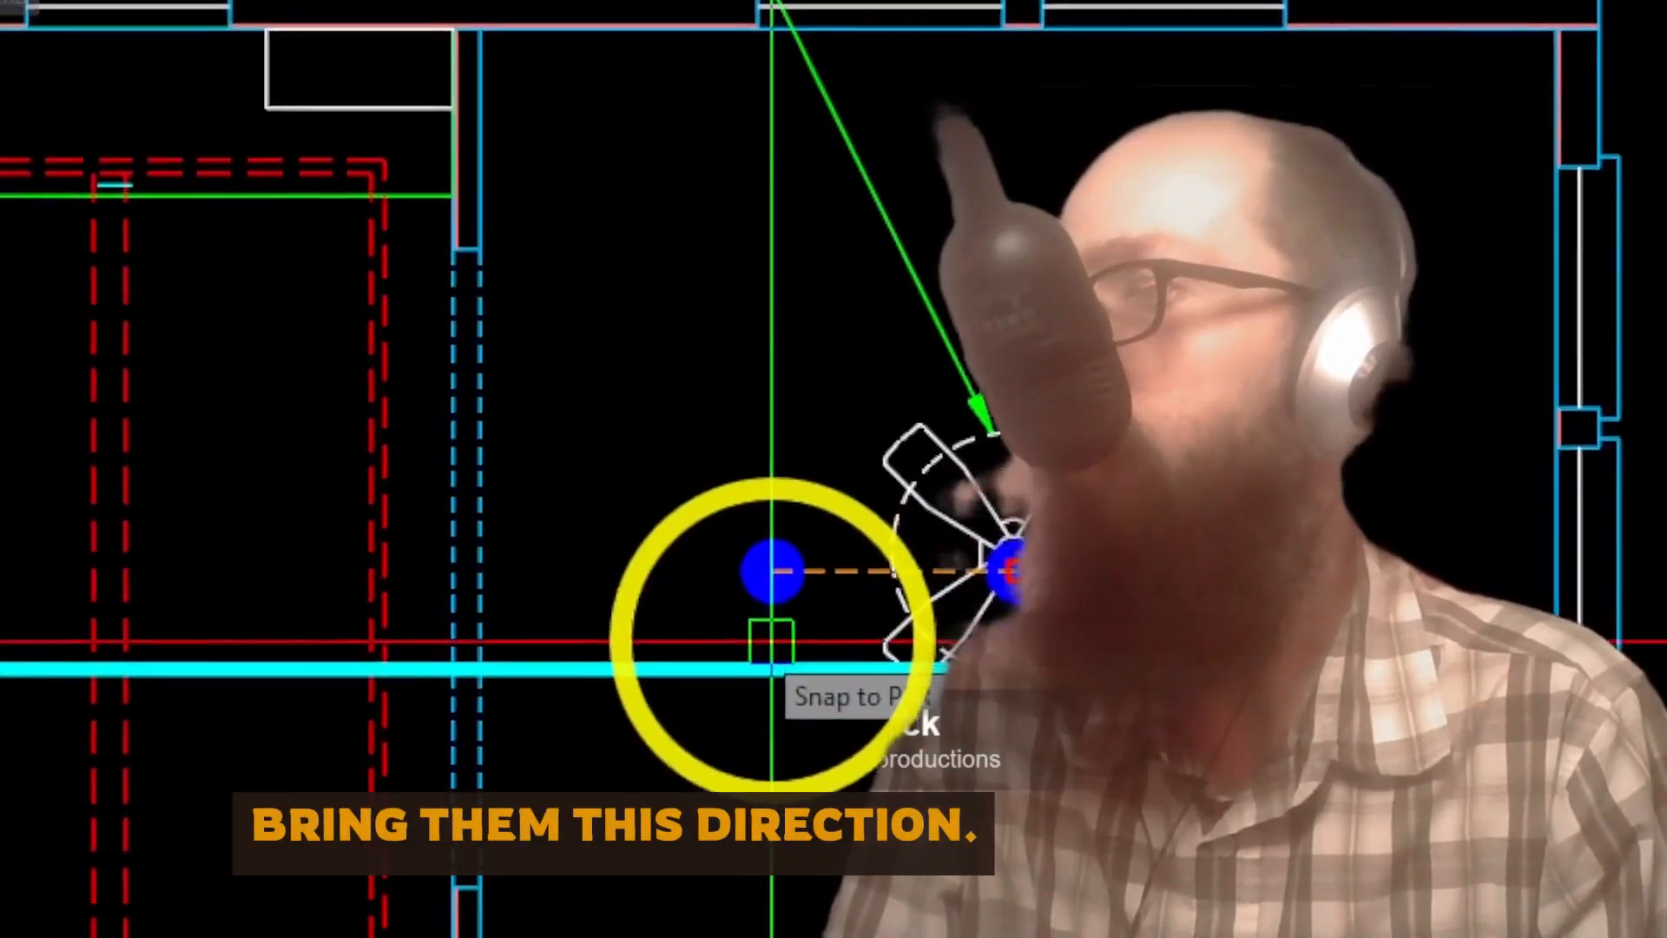
Step: Move the heads in the beamed kitchen and beside the neighbouring living area's ceiling fan perpendicularly onto the upper pipe
scroll(1005, 564, down, 3)
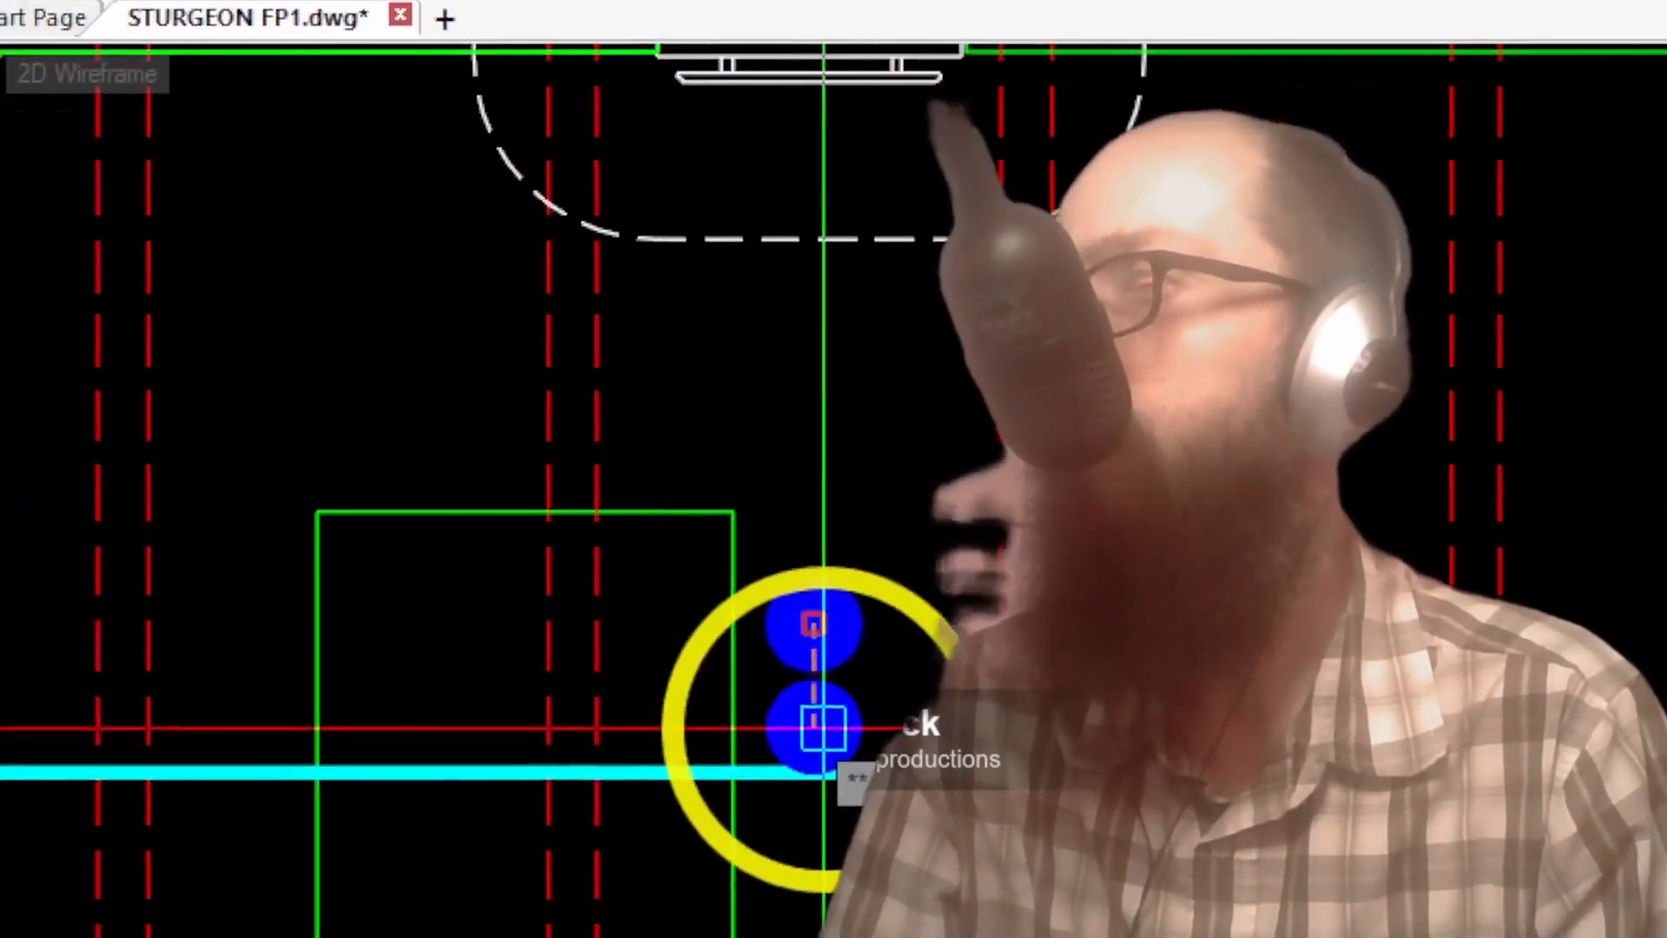
click(815, 766)
scroll(958, 705, down, 5)
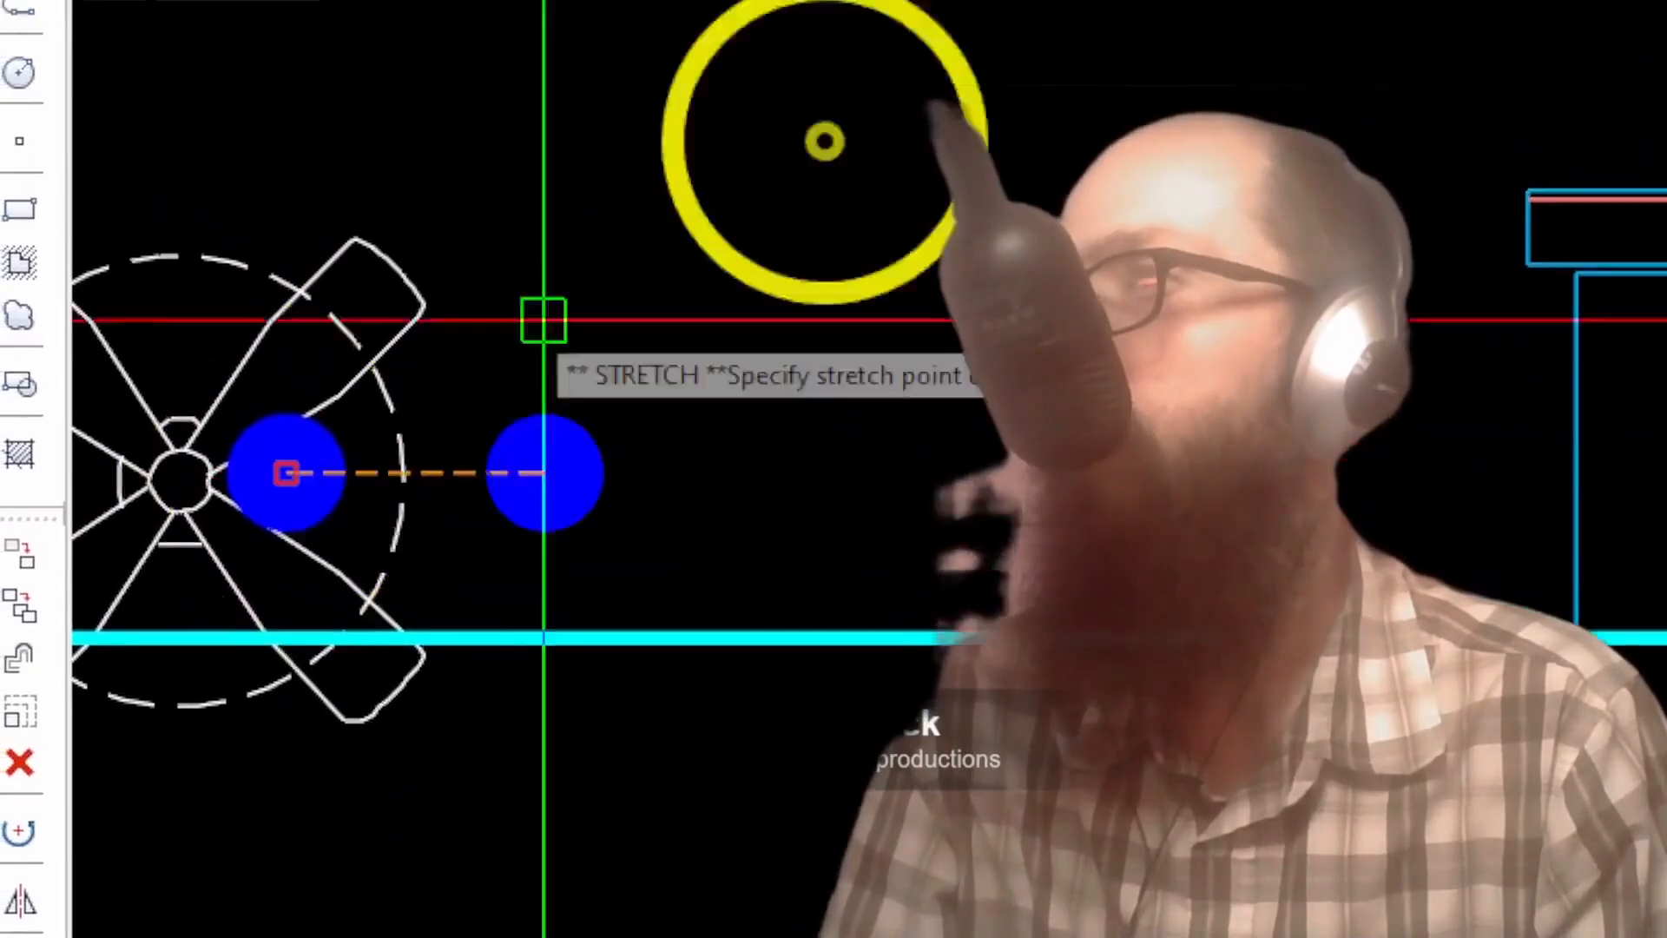
click(955, 58)
click(656, 639)
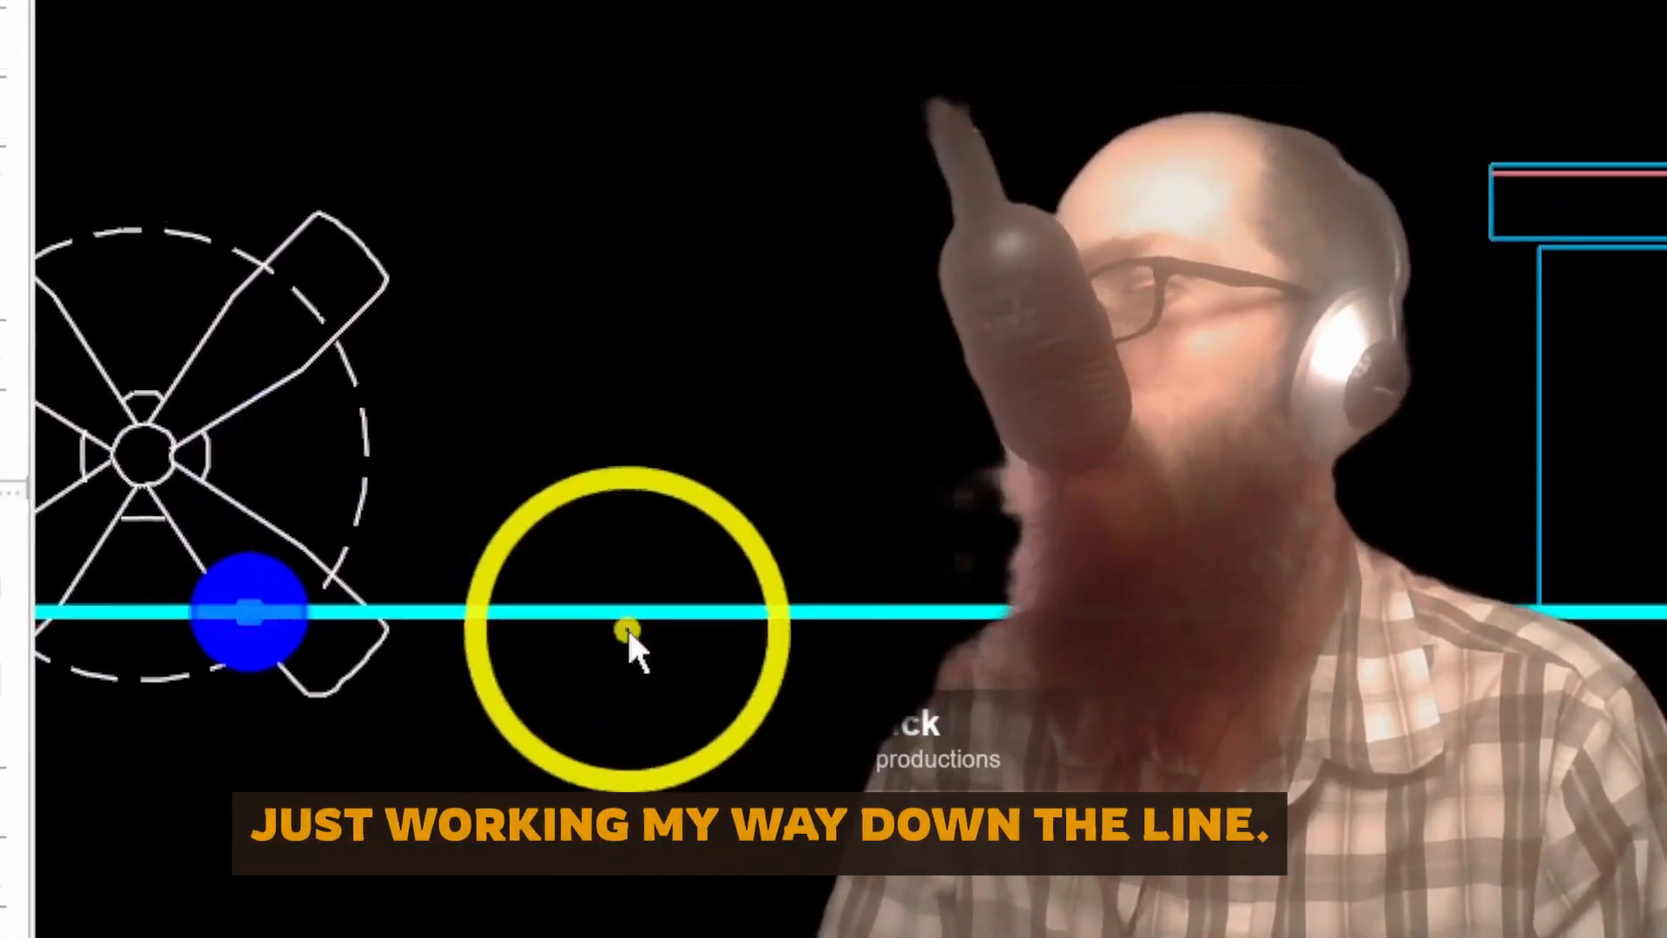
Step: Move the sprinkler head in the bathroom beside the small kitchen perpendicularly onto the upper pipe
scroll(833, 641, down, 6)
scroll(157, 573, up, 4)
scroll(869, 547, down, 5)
scroll(376, 524, up, 4)
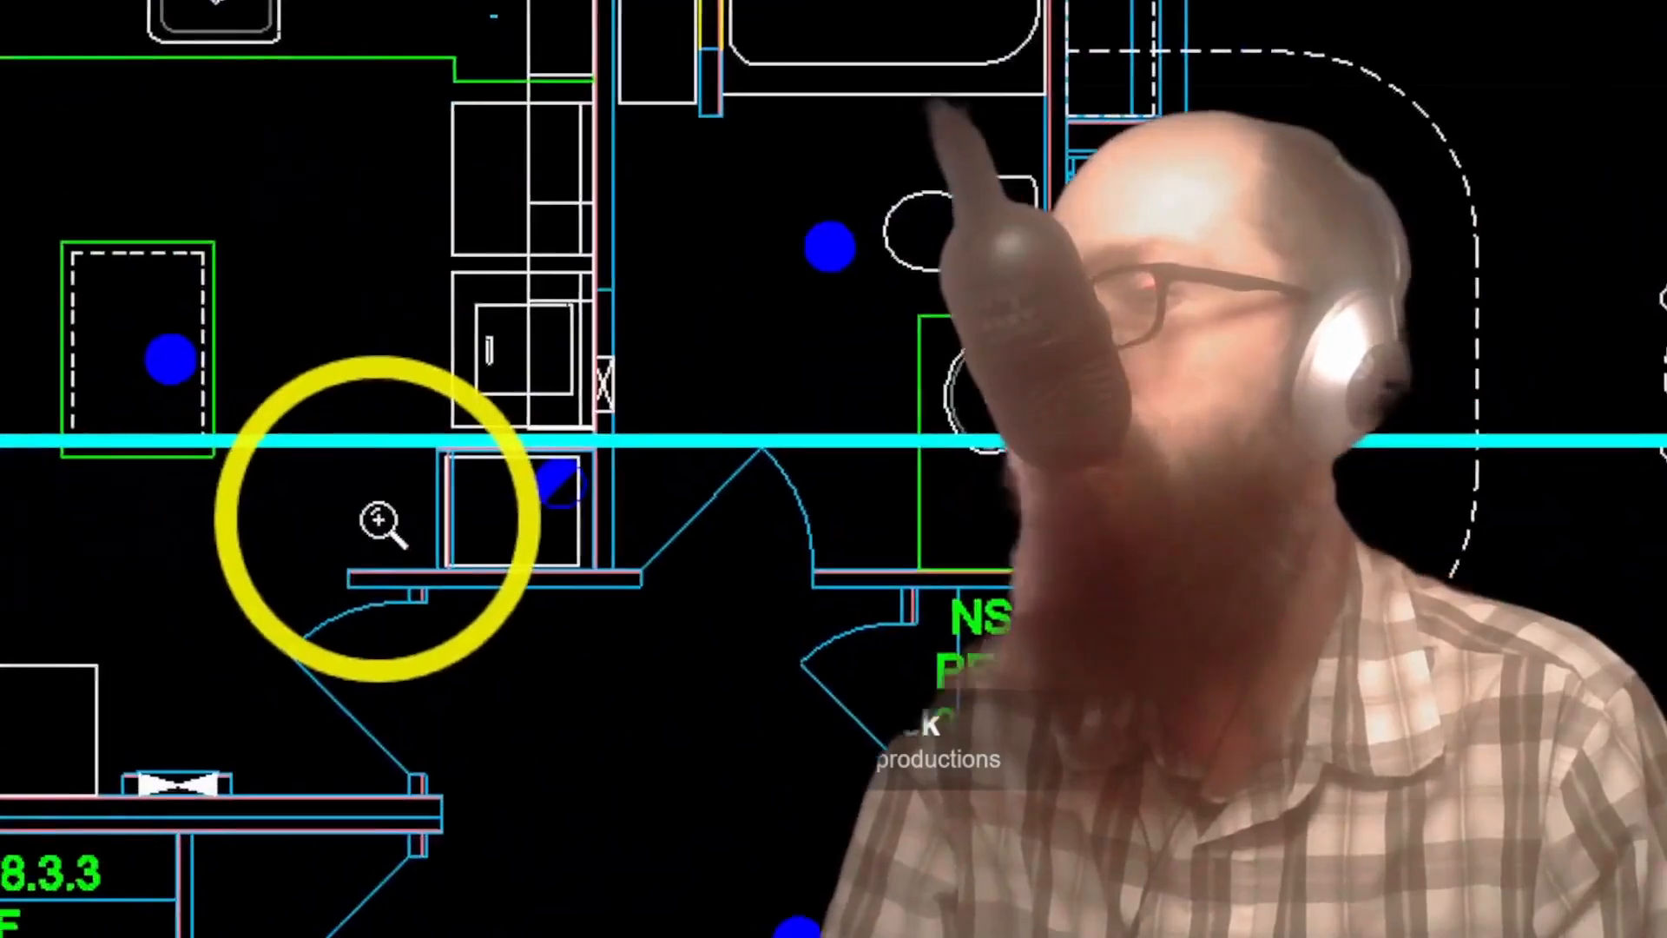
scroll(677, 417, down, 3)
scroll(715, 399, up, 6)
click(962, 293)
click(867, 374)
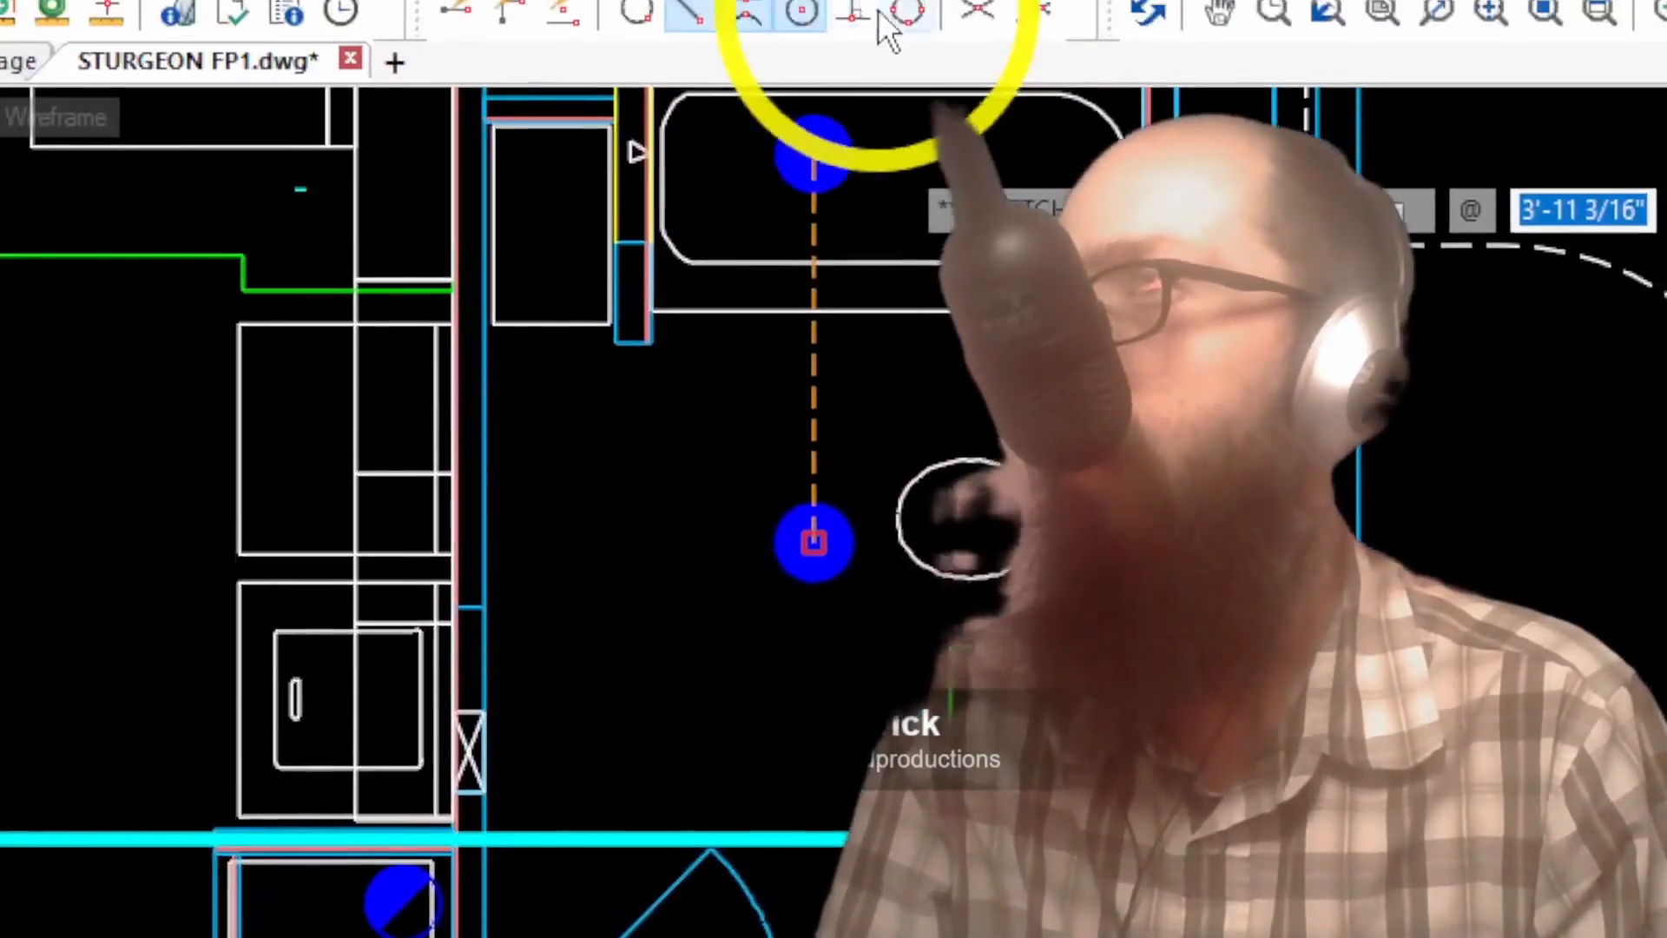
click(859, 10)
click(820, 853)
Step: Move the head at the small kitchen's island onto the upper pipe with the Perpendicular snap, and clear the selection
scroll(1137, 656, down, 3)
scroll(584, 450, up, 4)
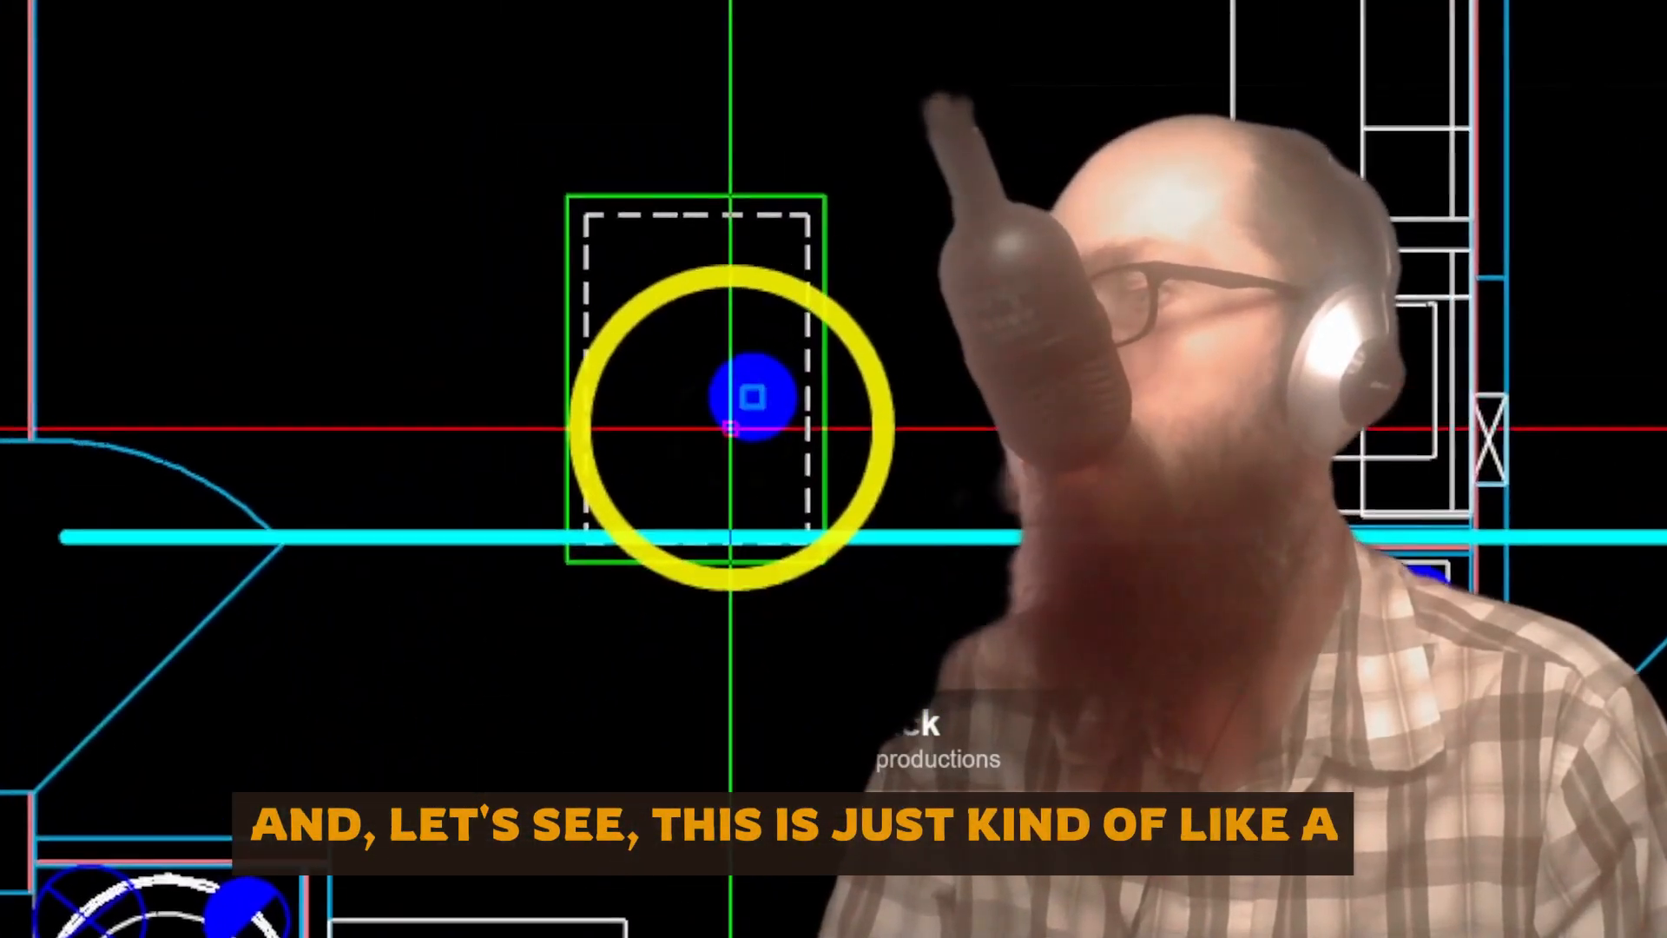
click(712, 360)
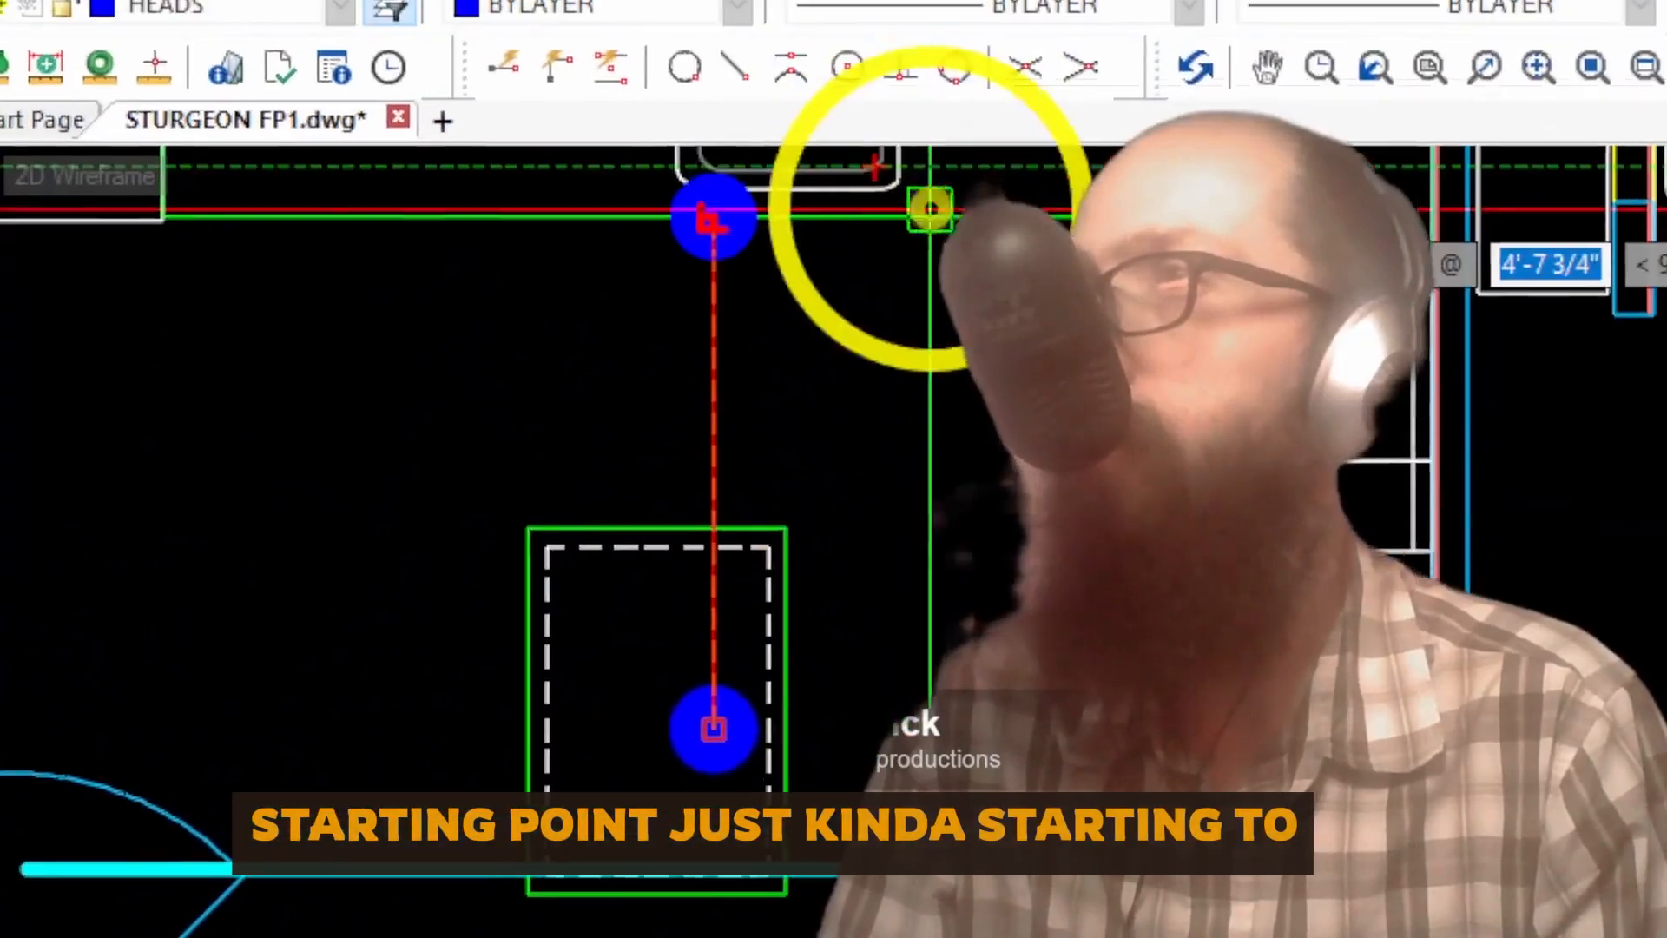
click(969, 768)
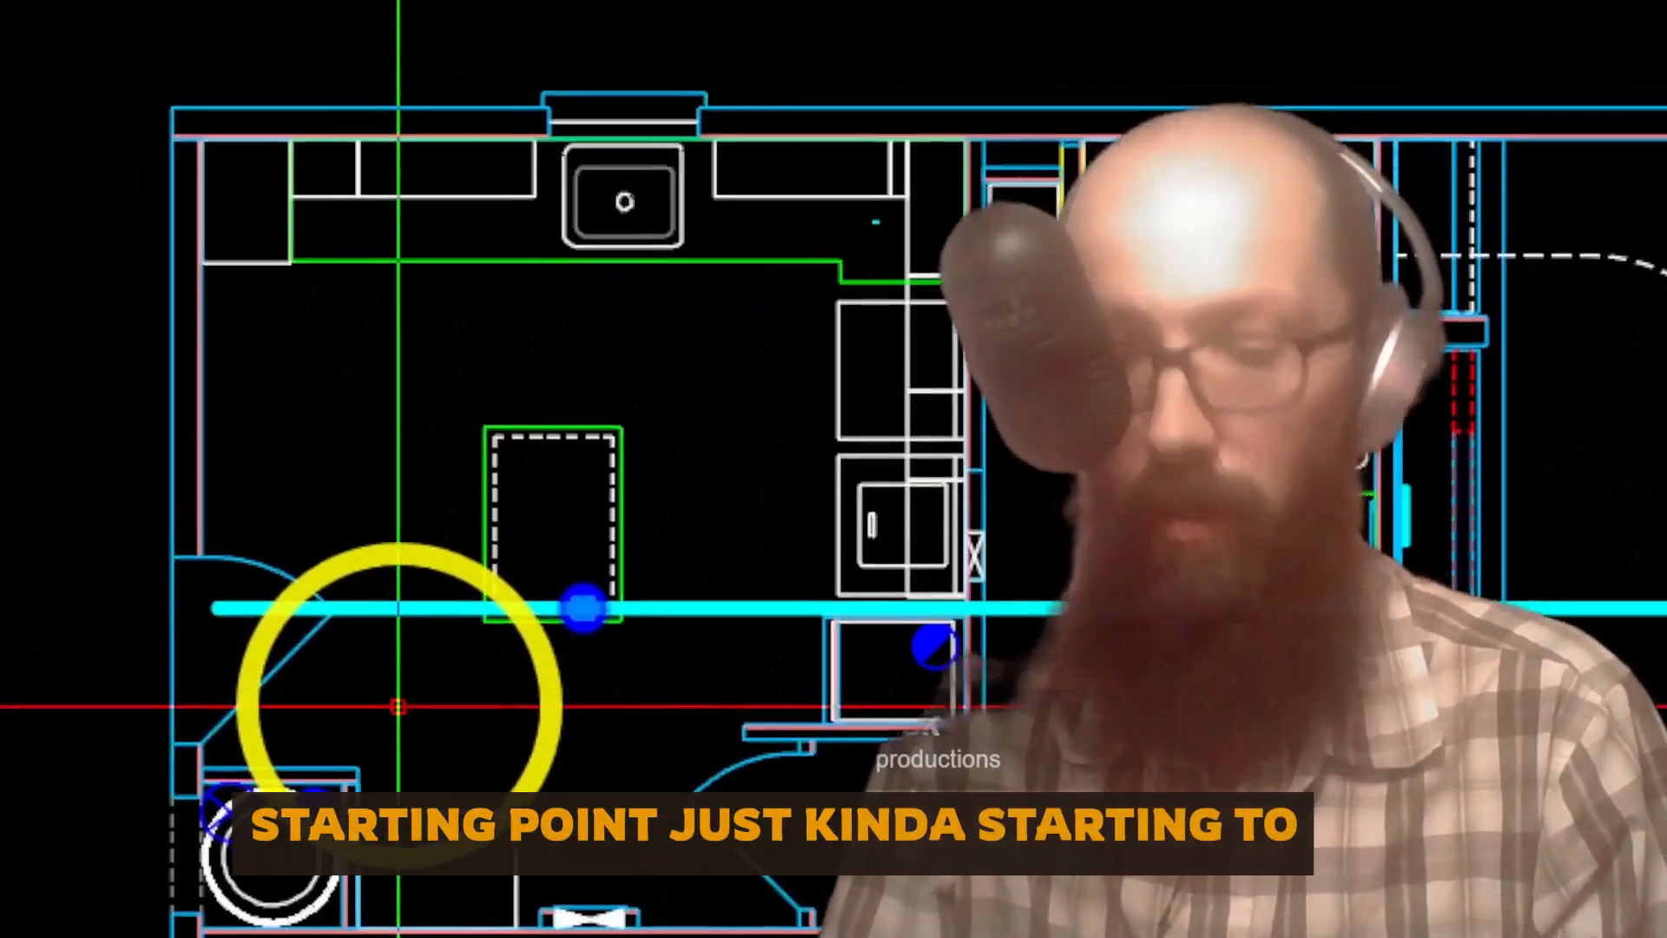
scroll(481, 553, down, 2)
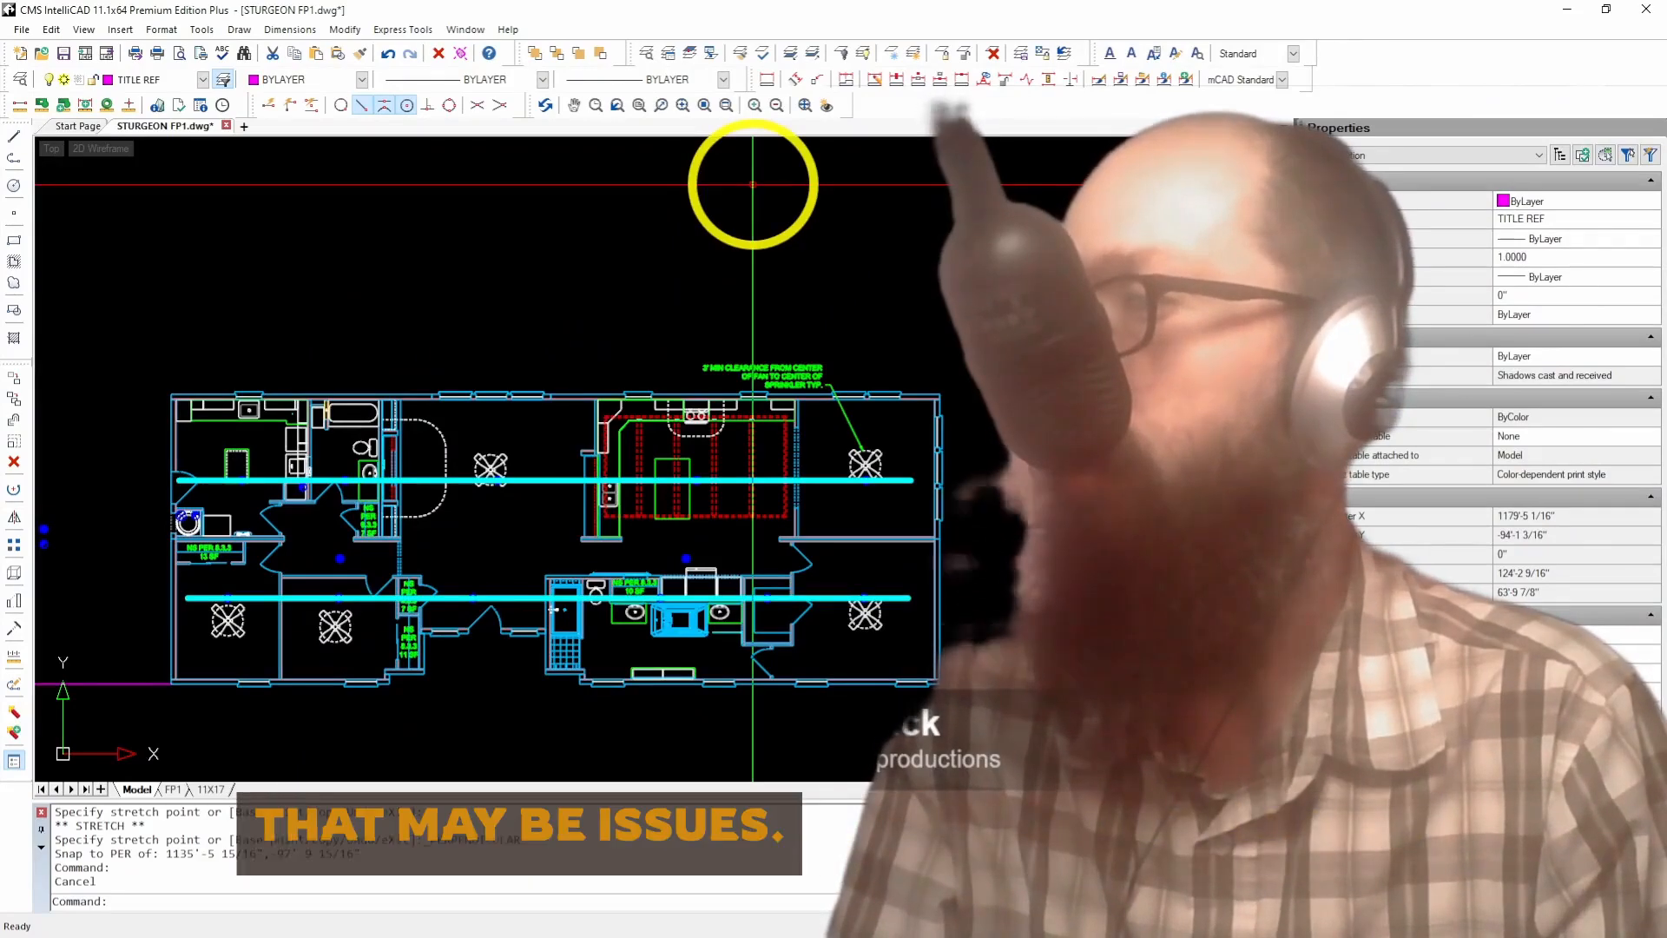
Step: Move the master bathroom's sprinkler head 18" straight down from the lower pipe, off the wall and over the tub, and deselect it
scroll(626, 724, up, 4)
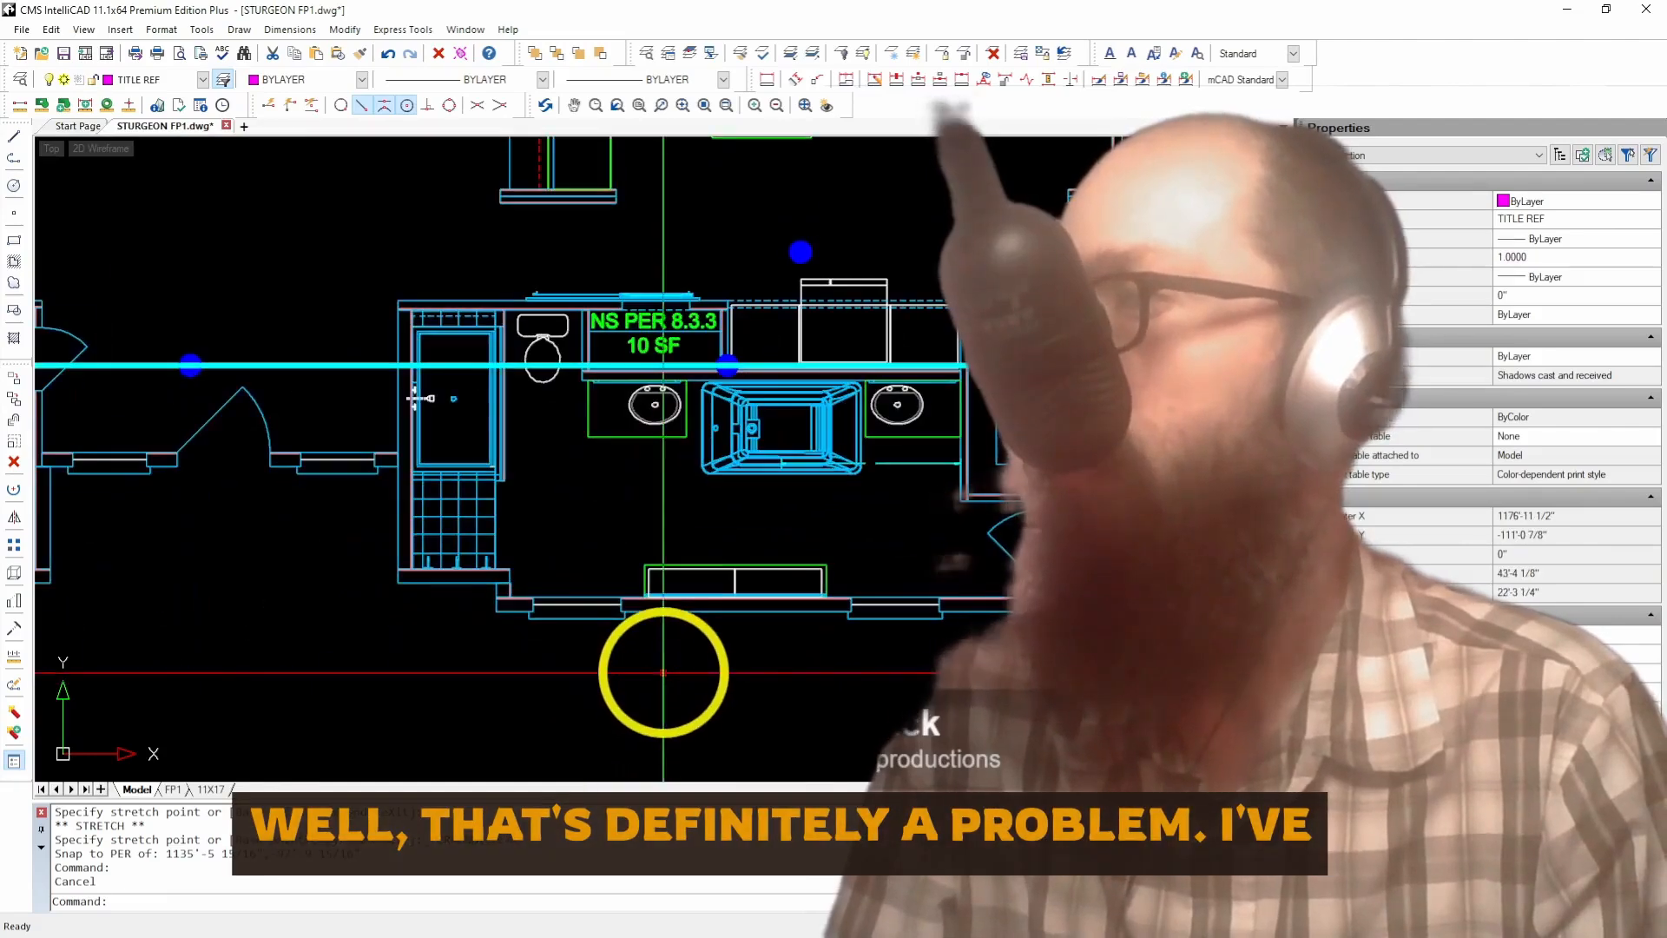
scroll(717, 399, up, 3)
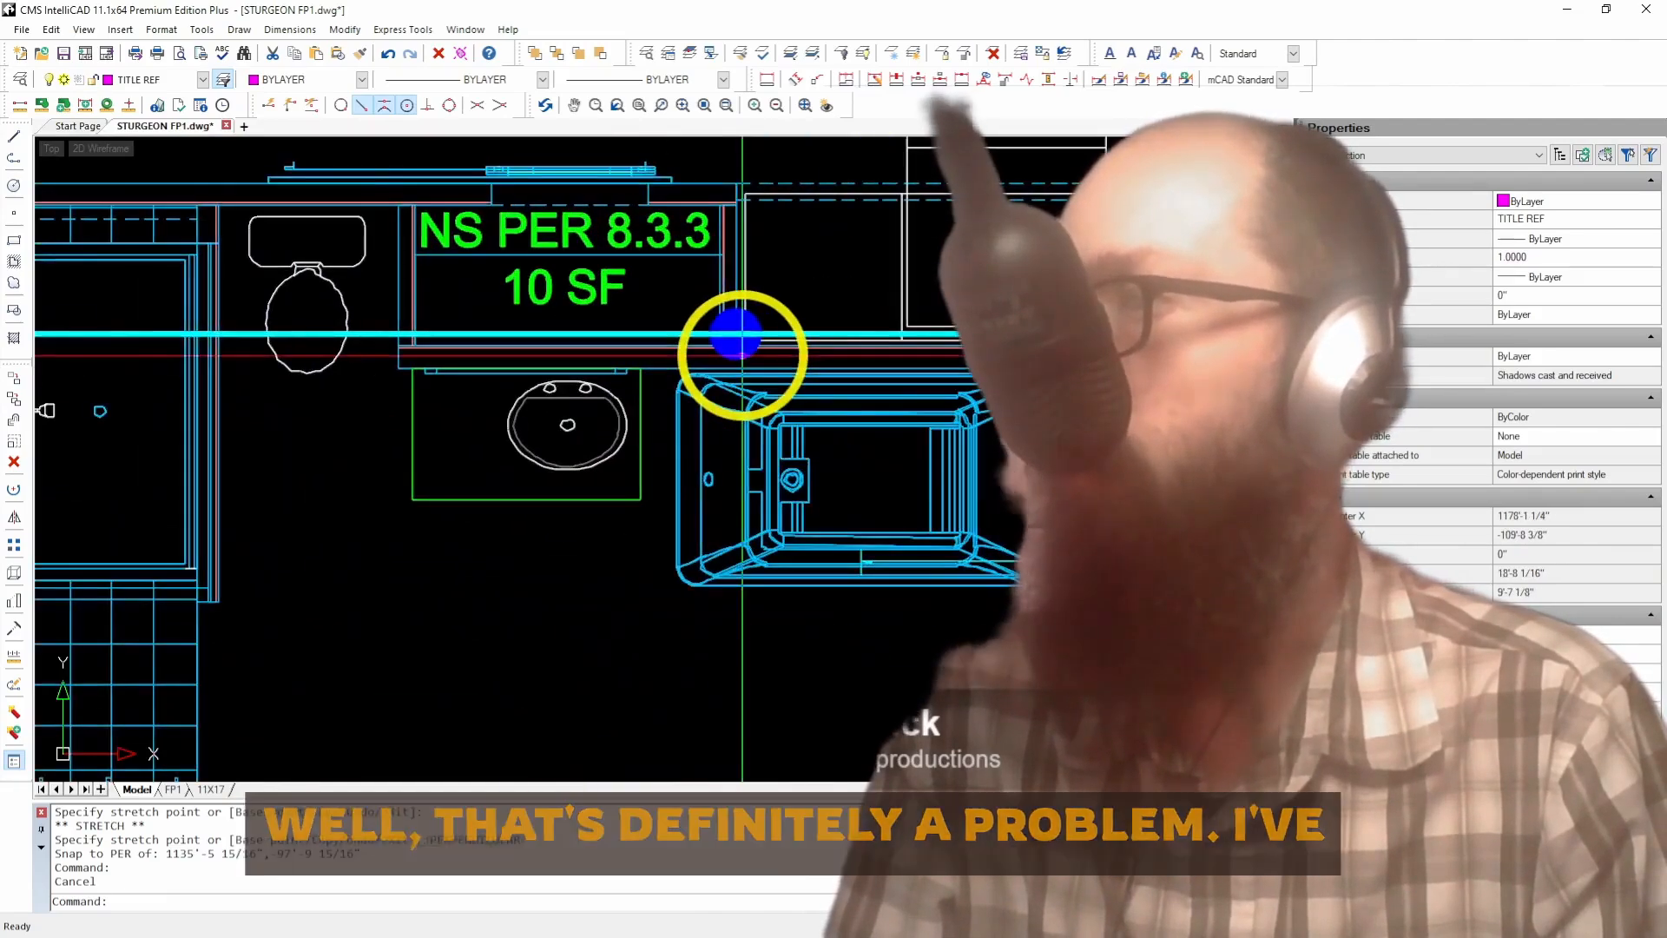
click(741, 352)
scroll(741, 347, down, 3)
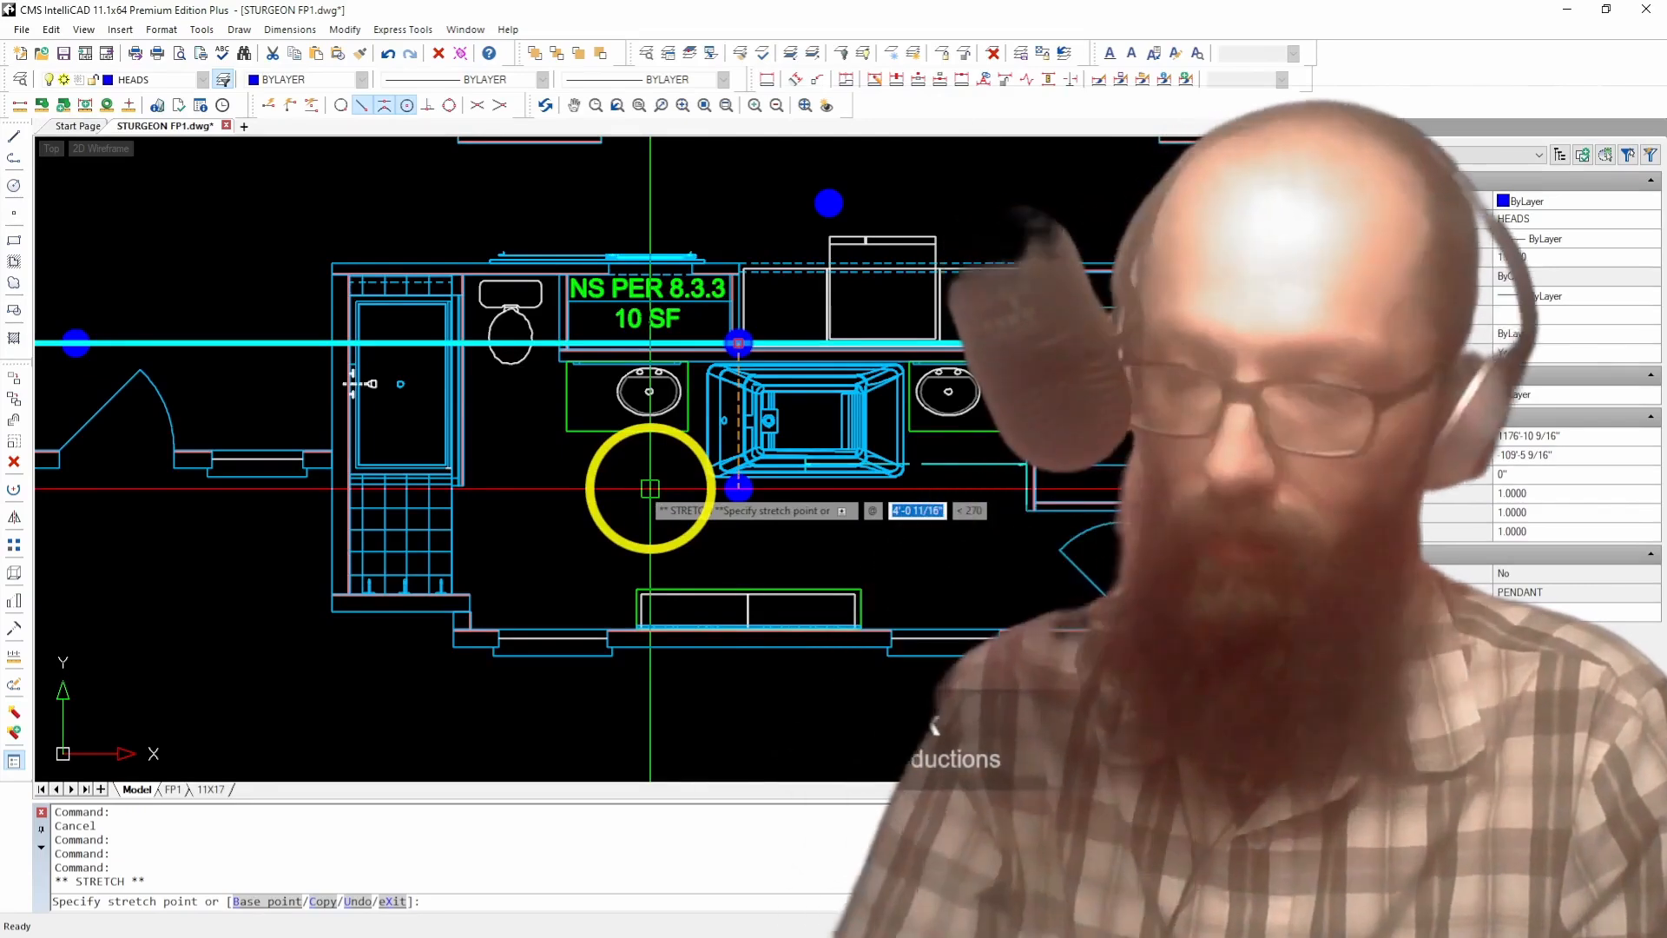
text(18)
key(Return)
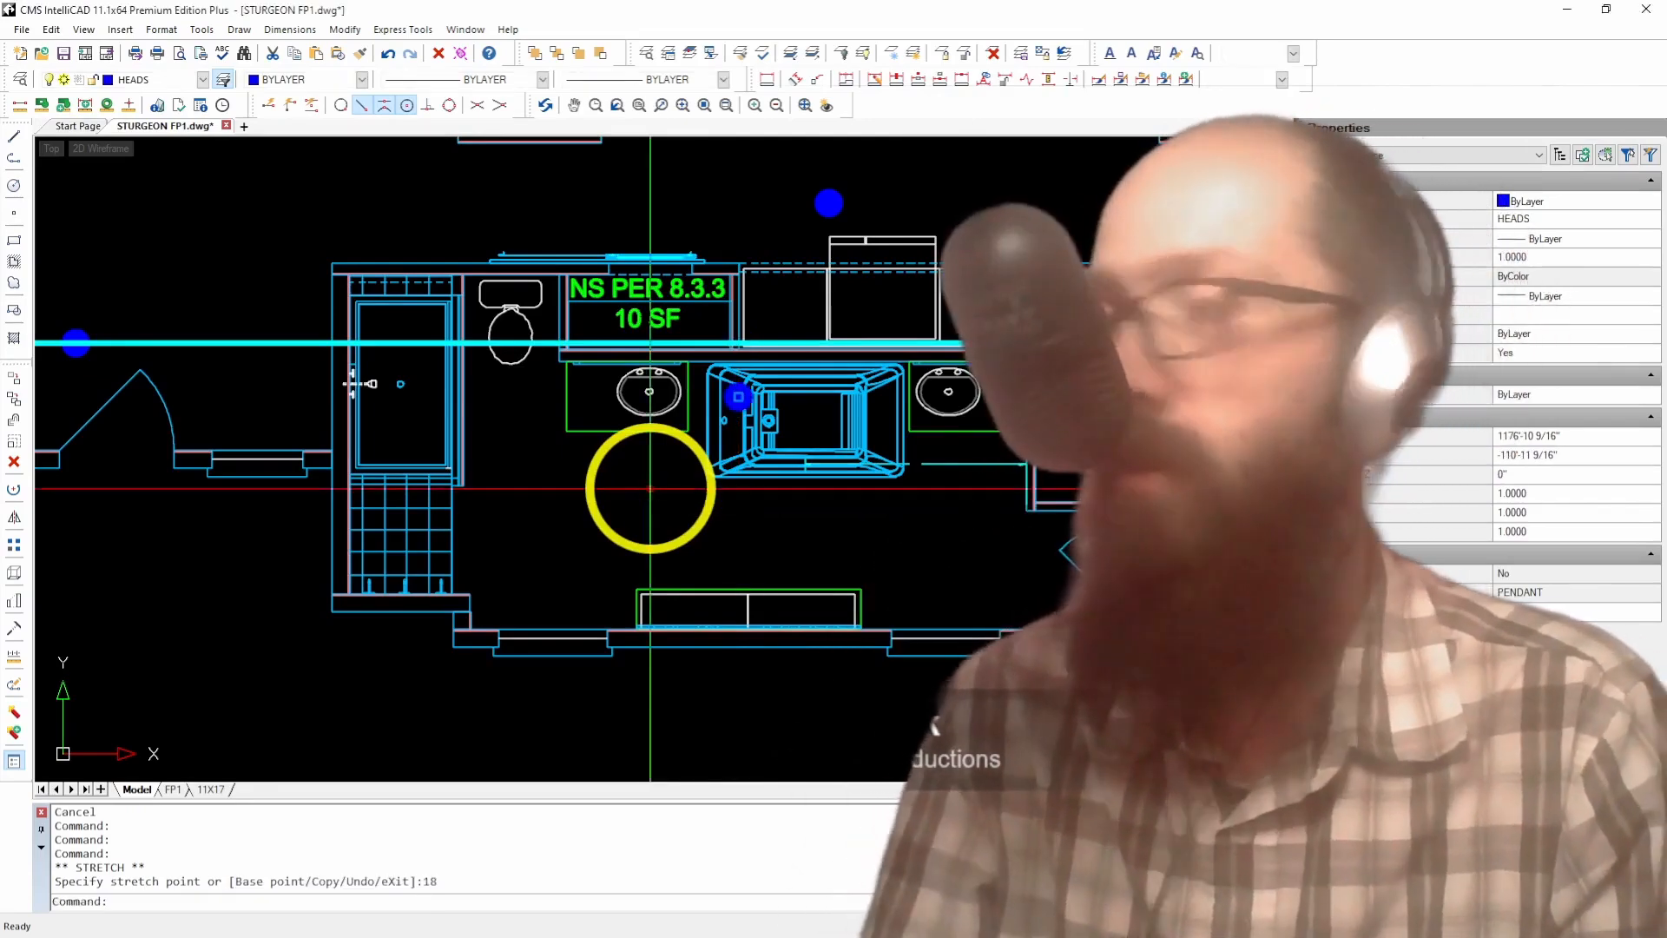
key(Escape)
key(Escape)
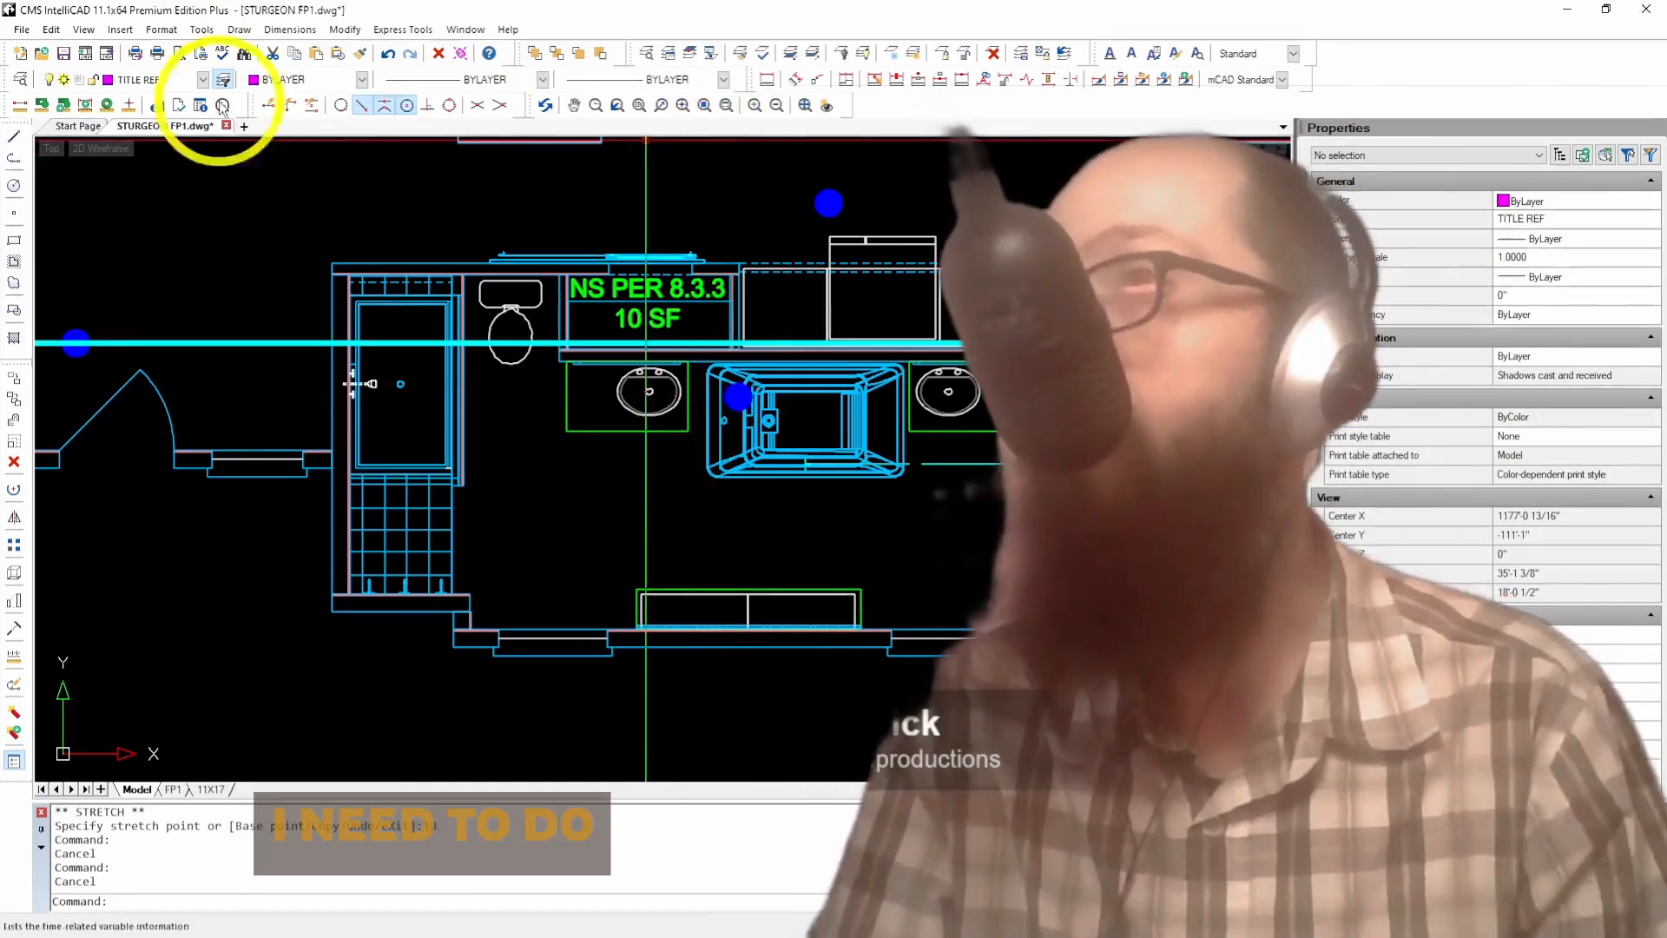
Step: Add a linear dimension for the master bathroom's inside width, from the shower's outer wall to the door-side wall, placed below the exterior wall
click(764, 55)
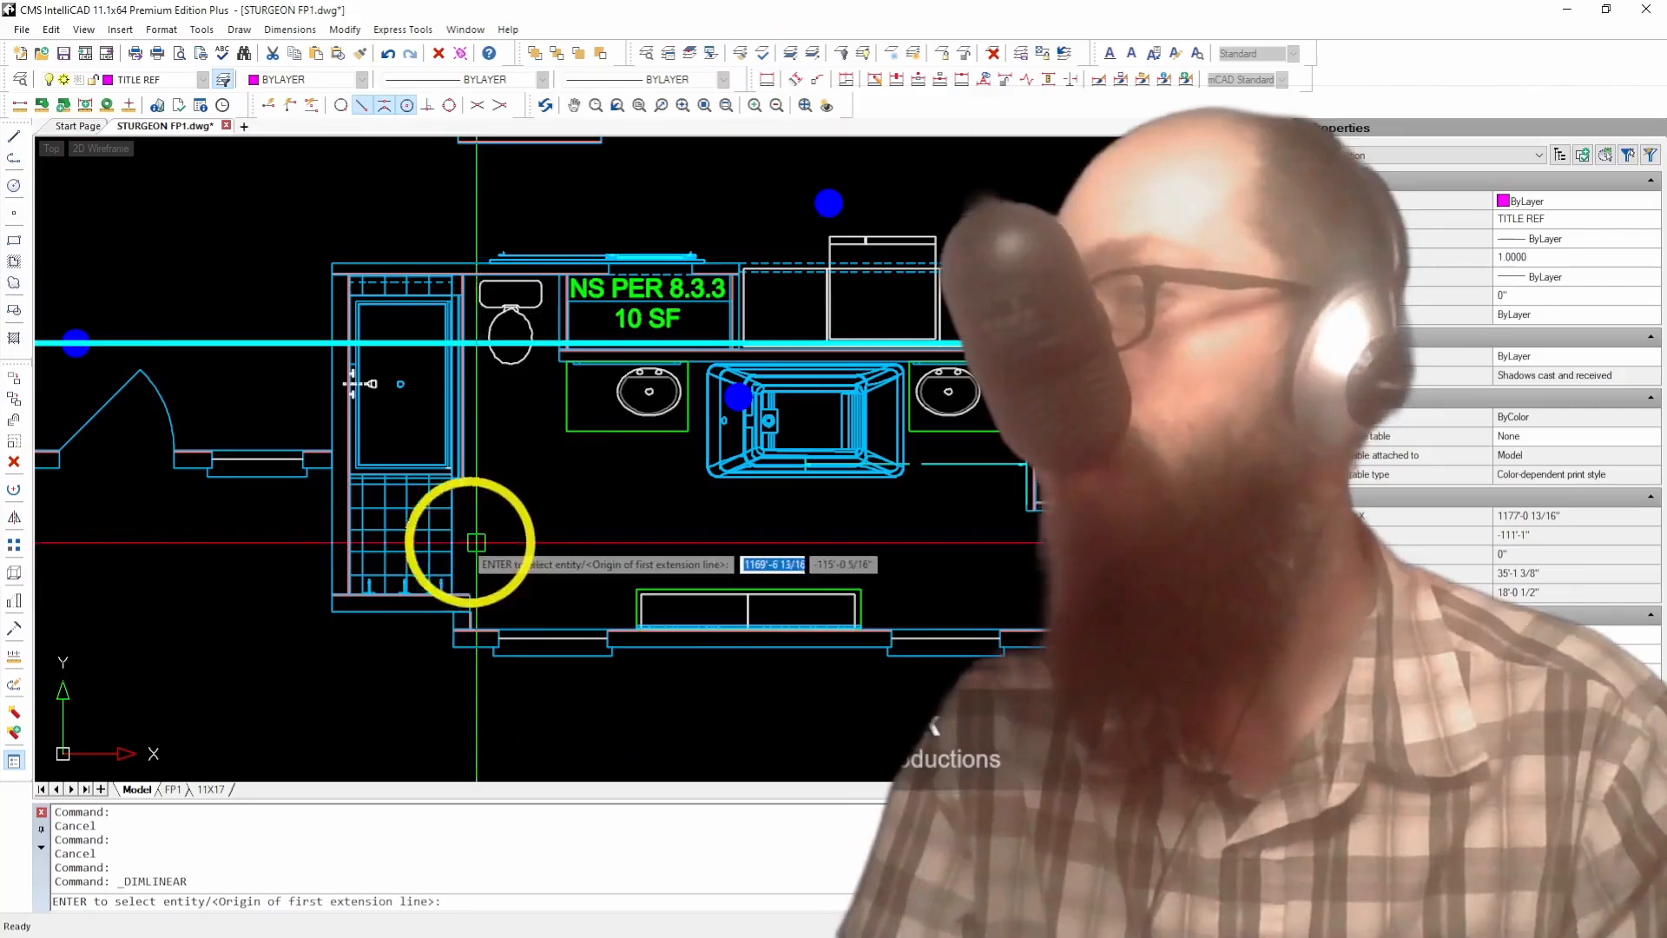
scroll(354, 613, up, 5)
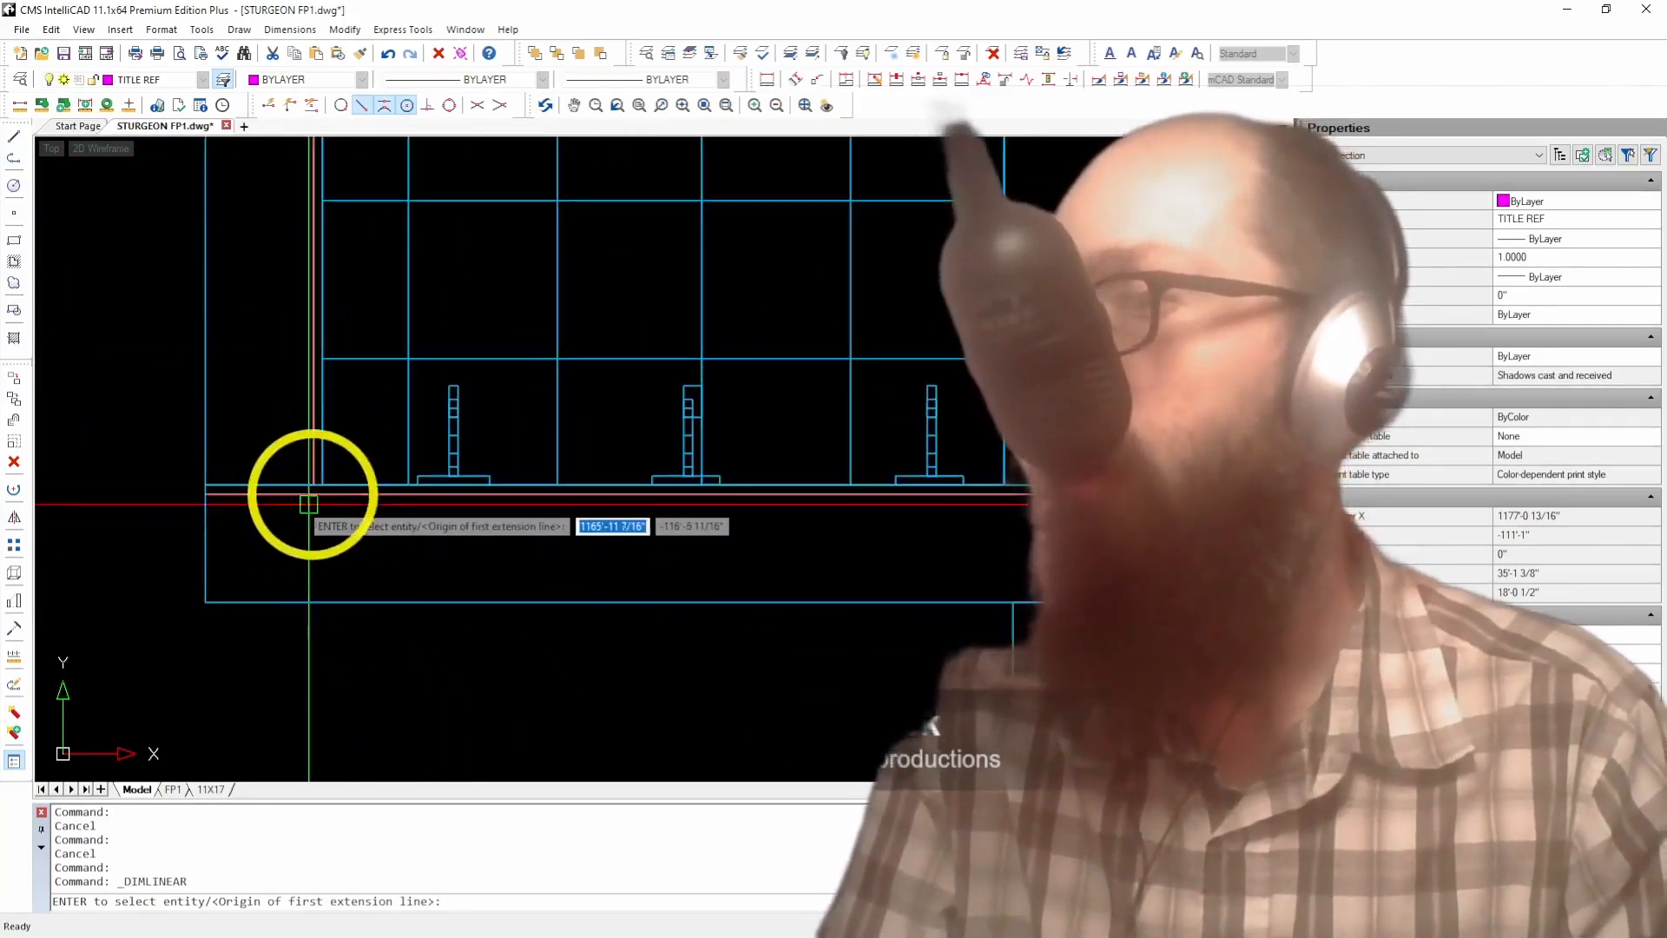
scroll(321, 473, down, 3)
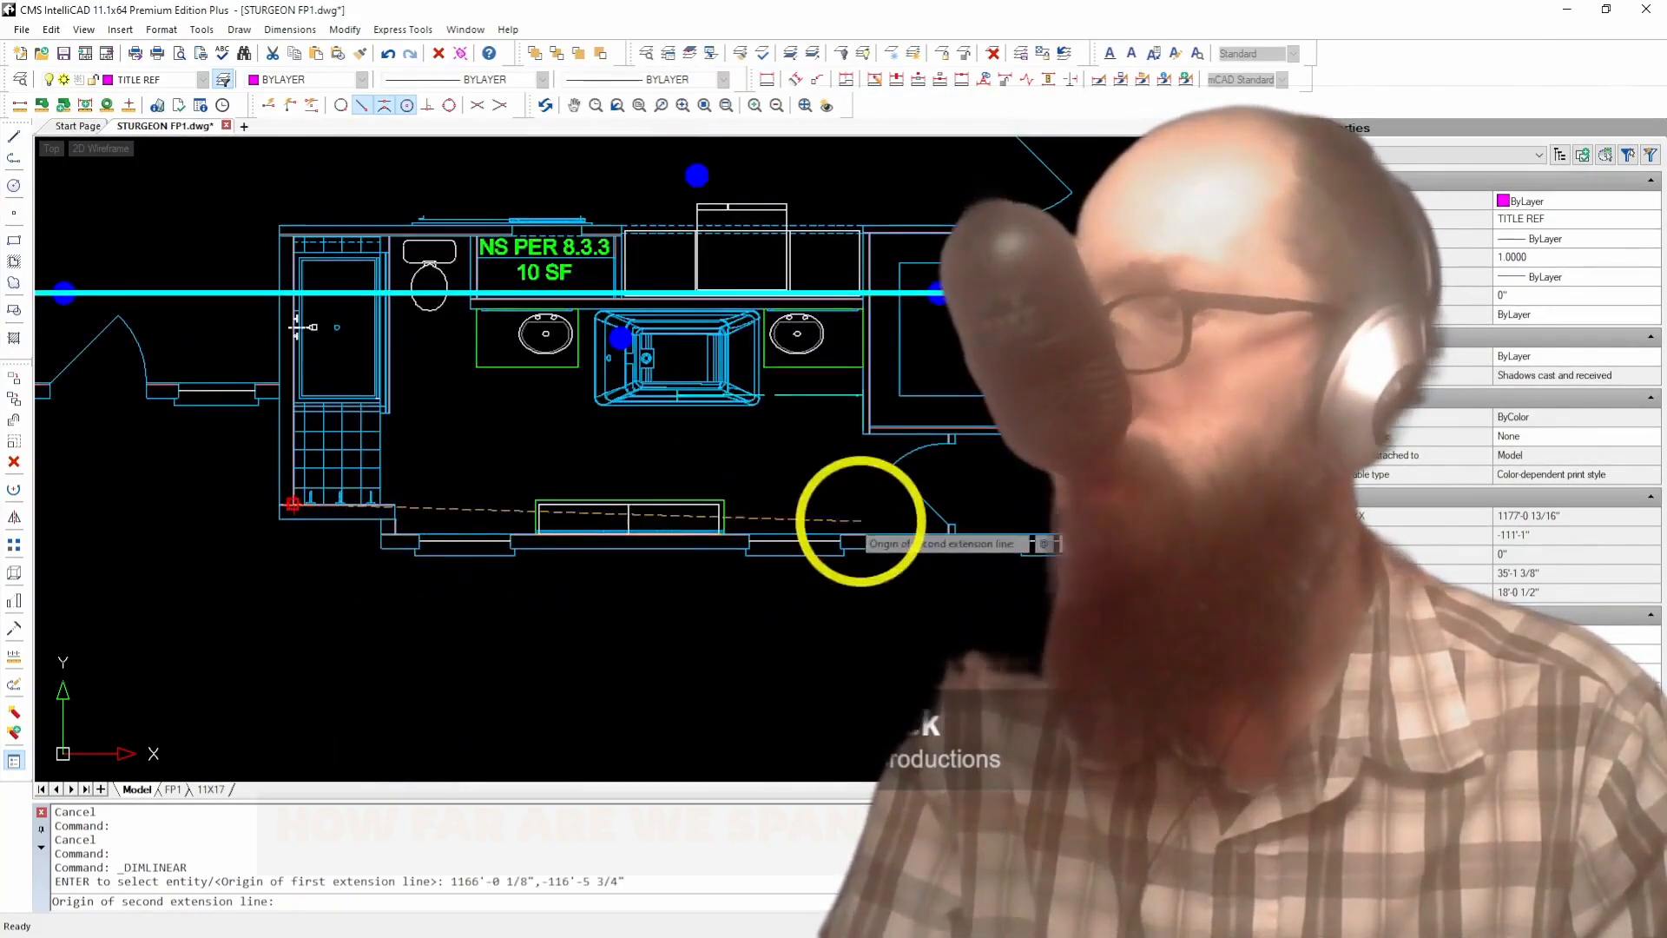
scroll(931, 533, up, 5)
click(992, 526)
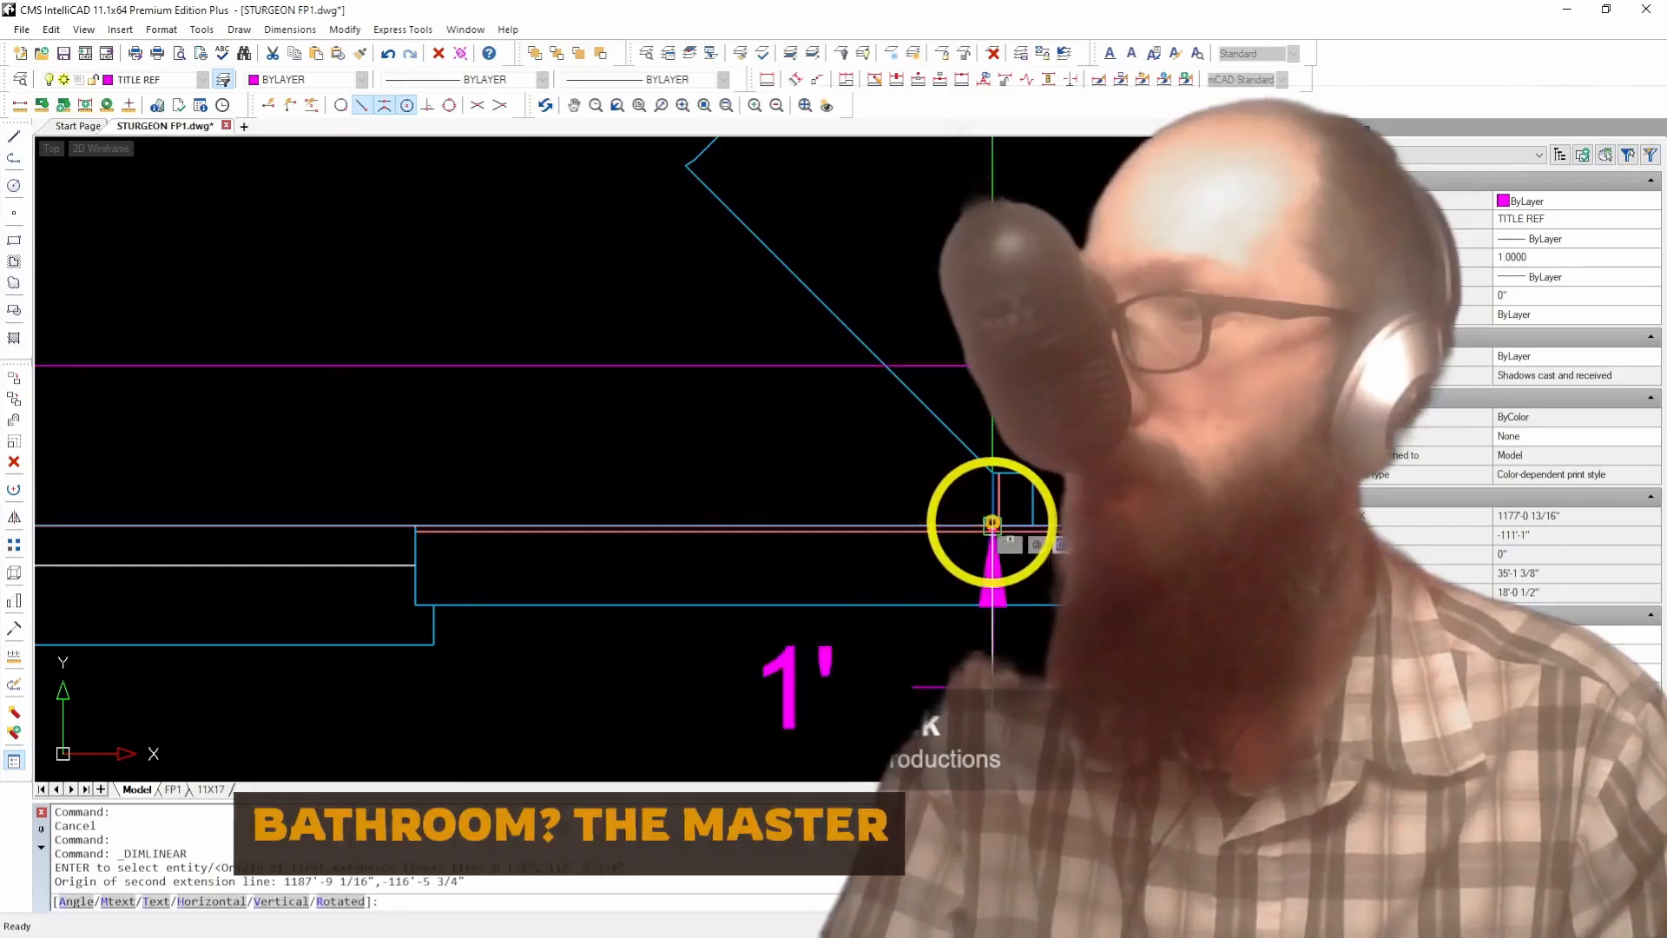
scroll(1012, 533, down, 3)
click(597, 616)
scroll(507, 616, down, 3)
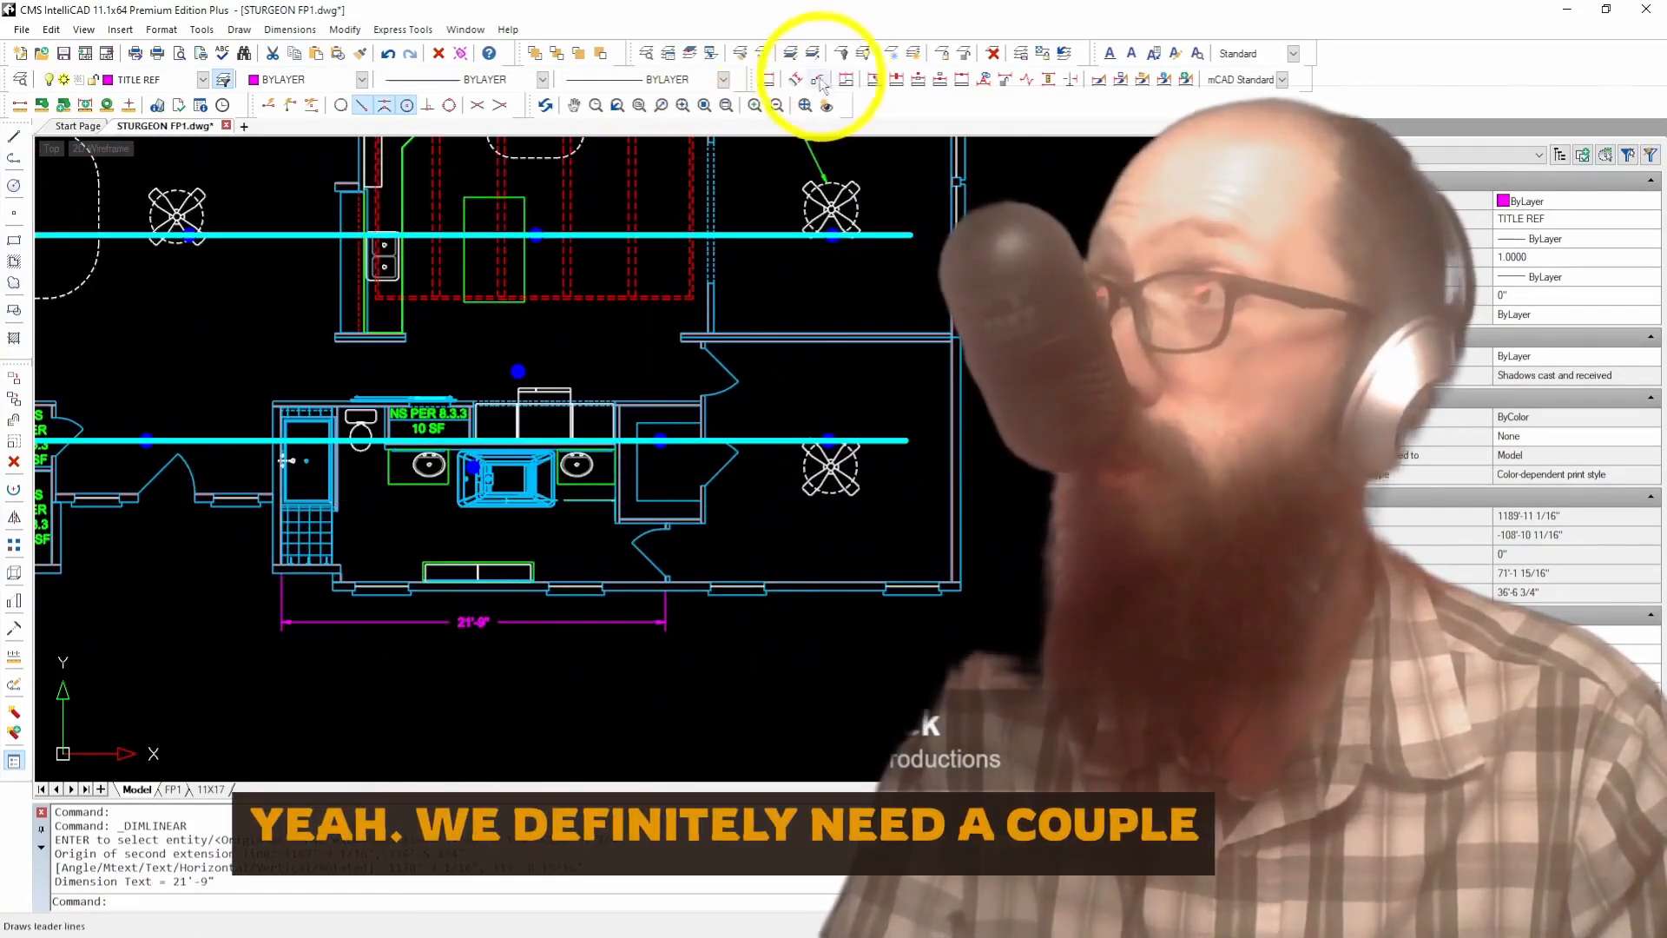
Step: Dimension the inside width of the bedroom next to the master bathroom, lining the dimension up with the bathroom's one
scroll(688, 532, up, 3)
scroll(733, 744, down, 3)
scroll(703, 742, up, 4)
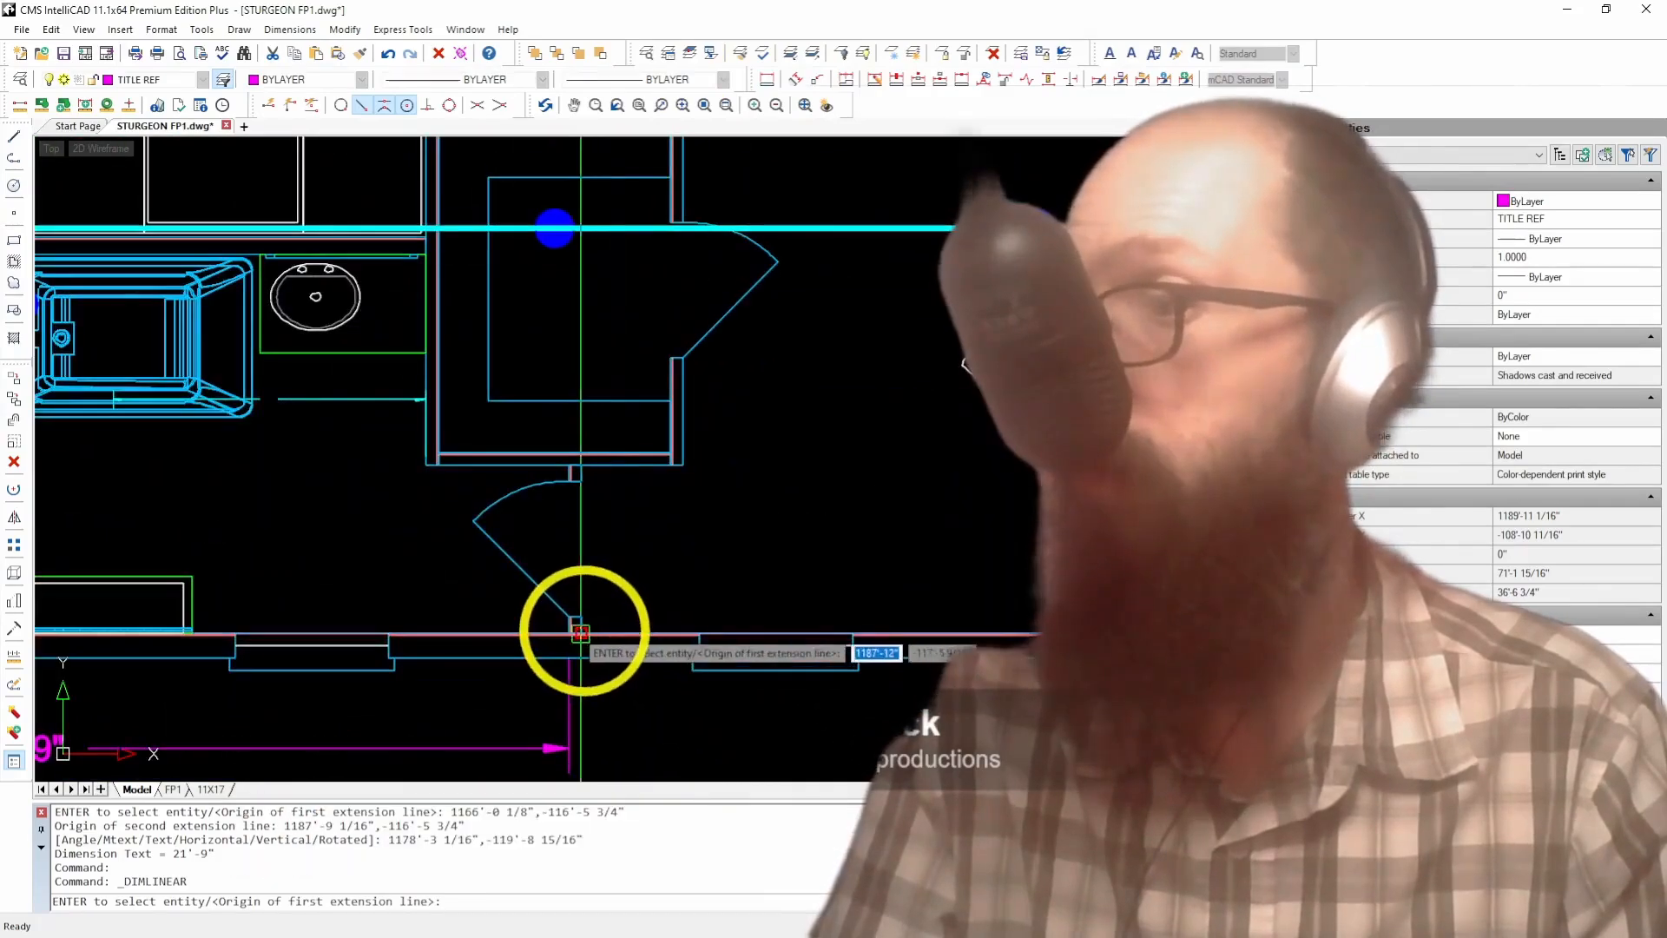
click(581, 624)
scroll(544, 640, down, 3)
scroll(1025, 651, up, 4)
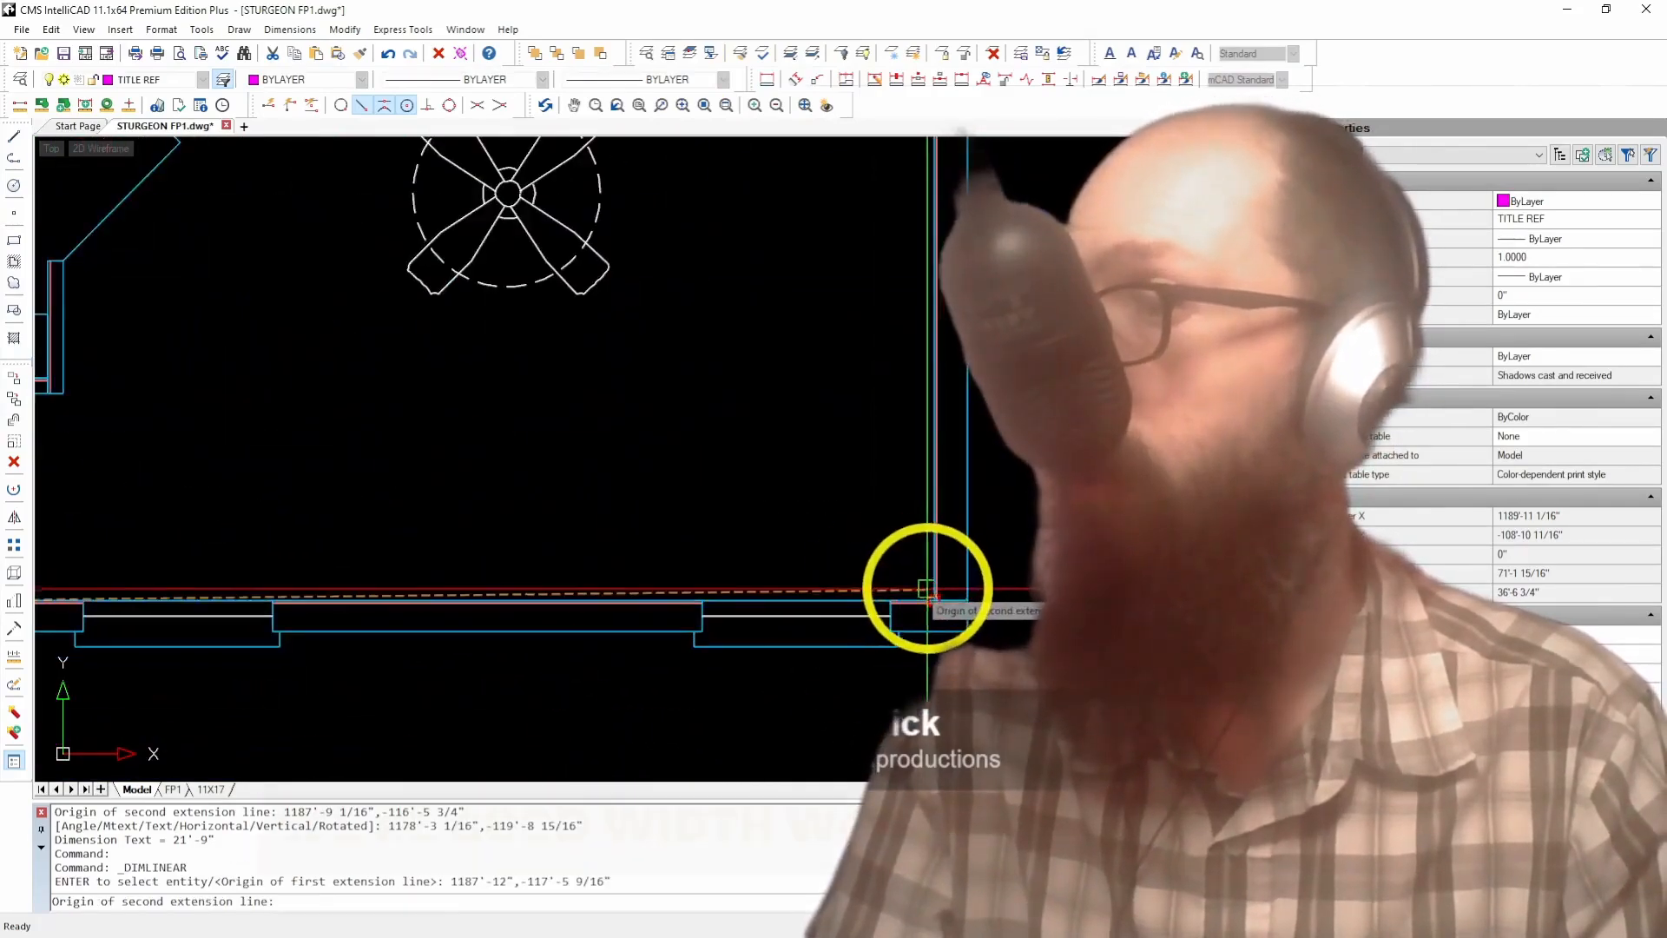
click(927, 589)
scroll(920, 599, down, 3)
scroll(625, 642, up, 4)
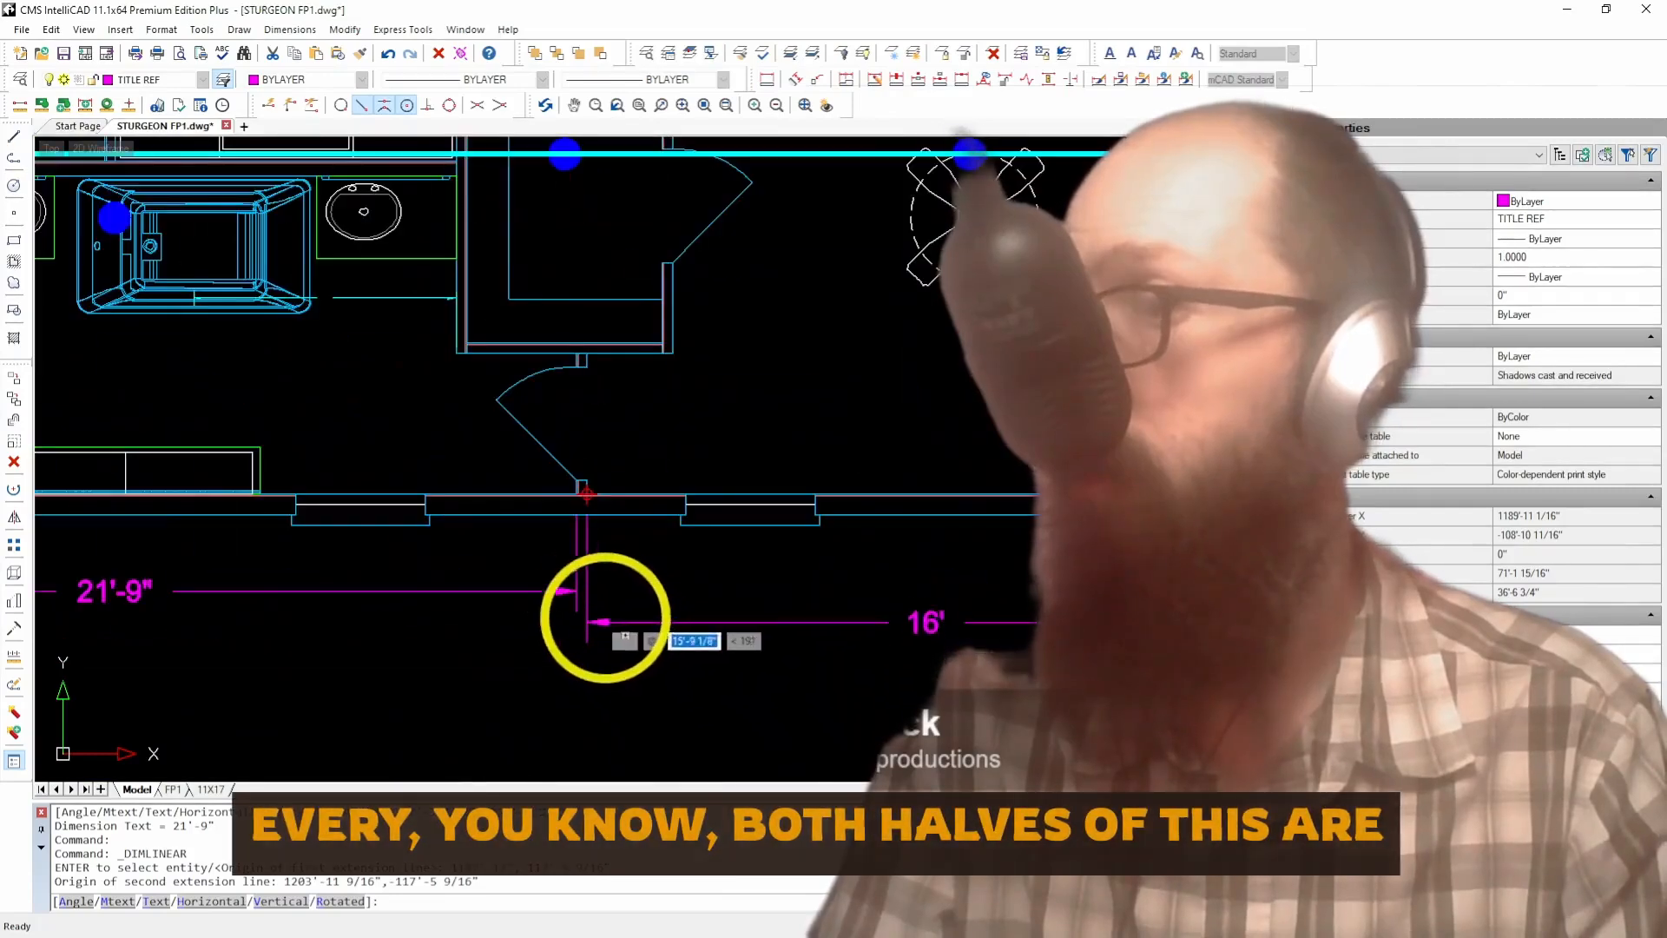
click(575, 594)
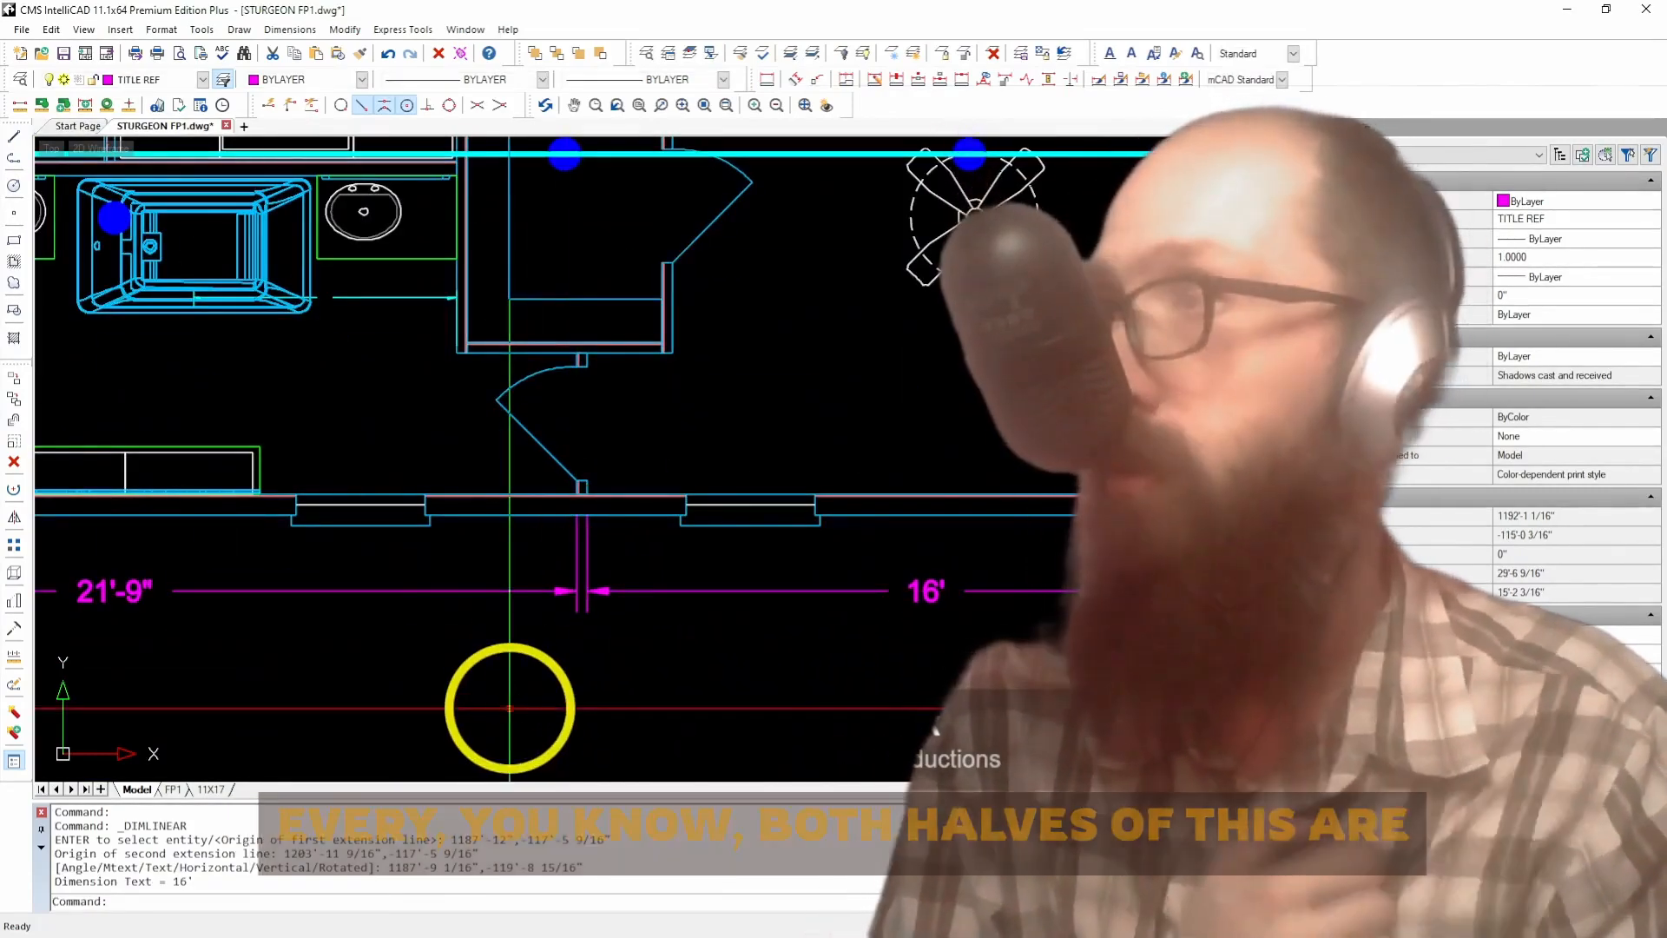
Step: Add a vertical linear dimension for the same bedroom's inside depth, placed outside the building's end wall
scroll(514, 756, down, 3)
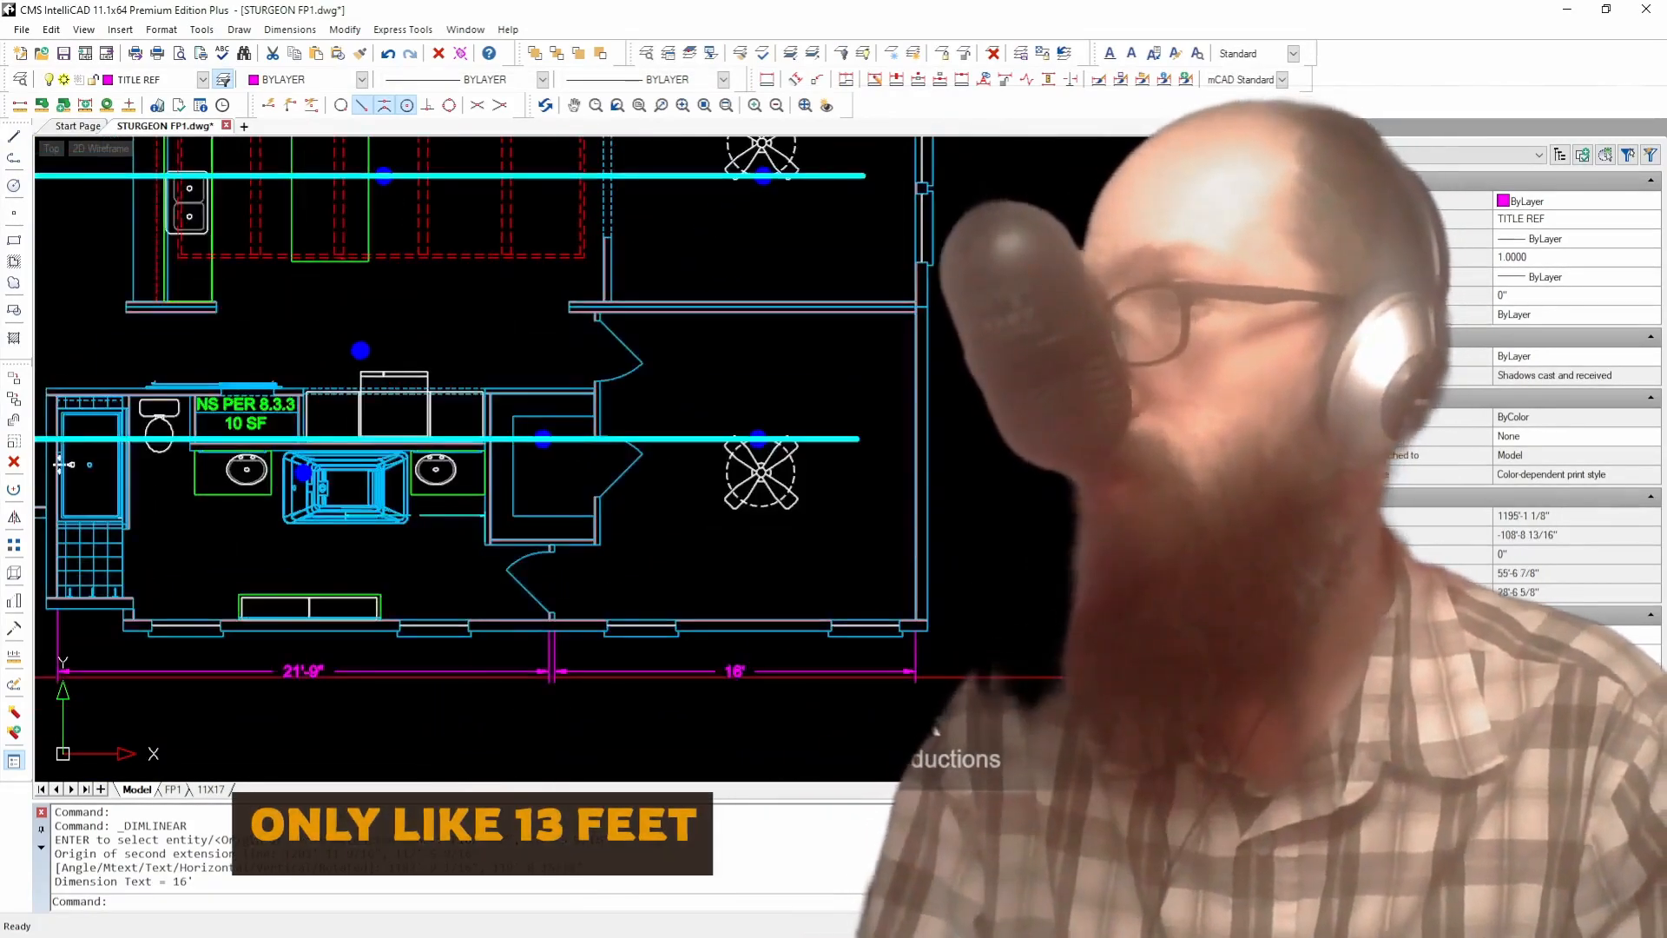
scroll(1151, 673, down, 2)
click(766, 79)
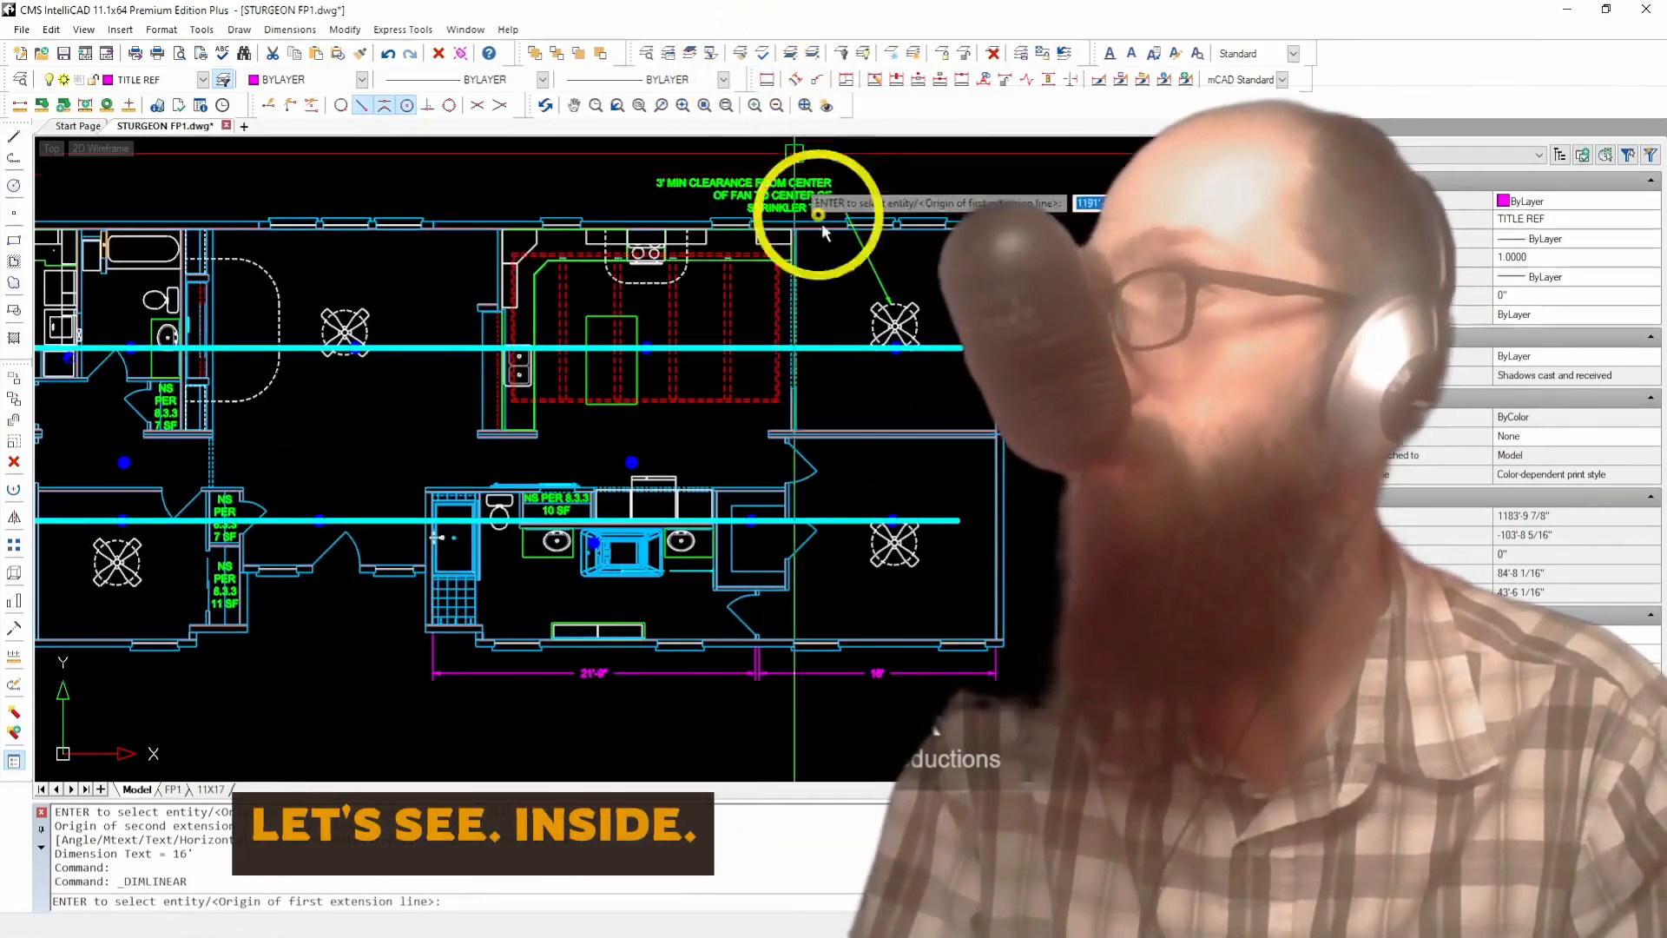
scroll(1040, 633, up, 4)
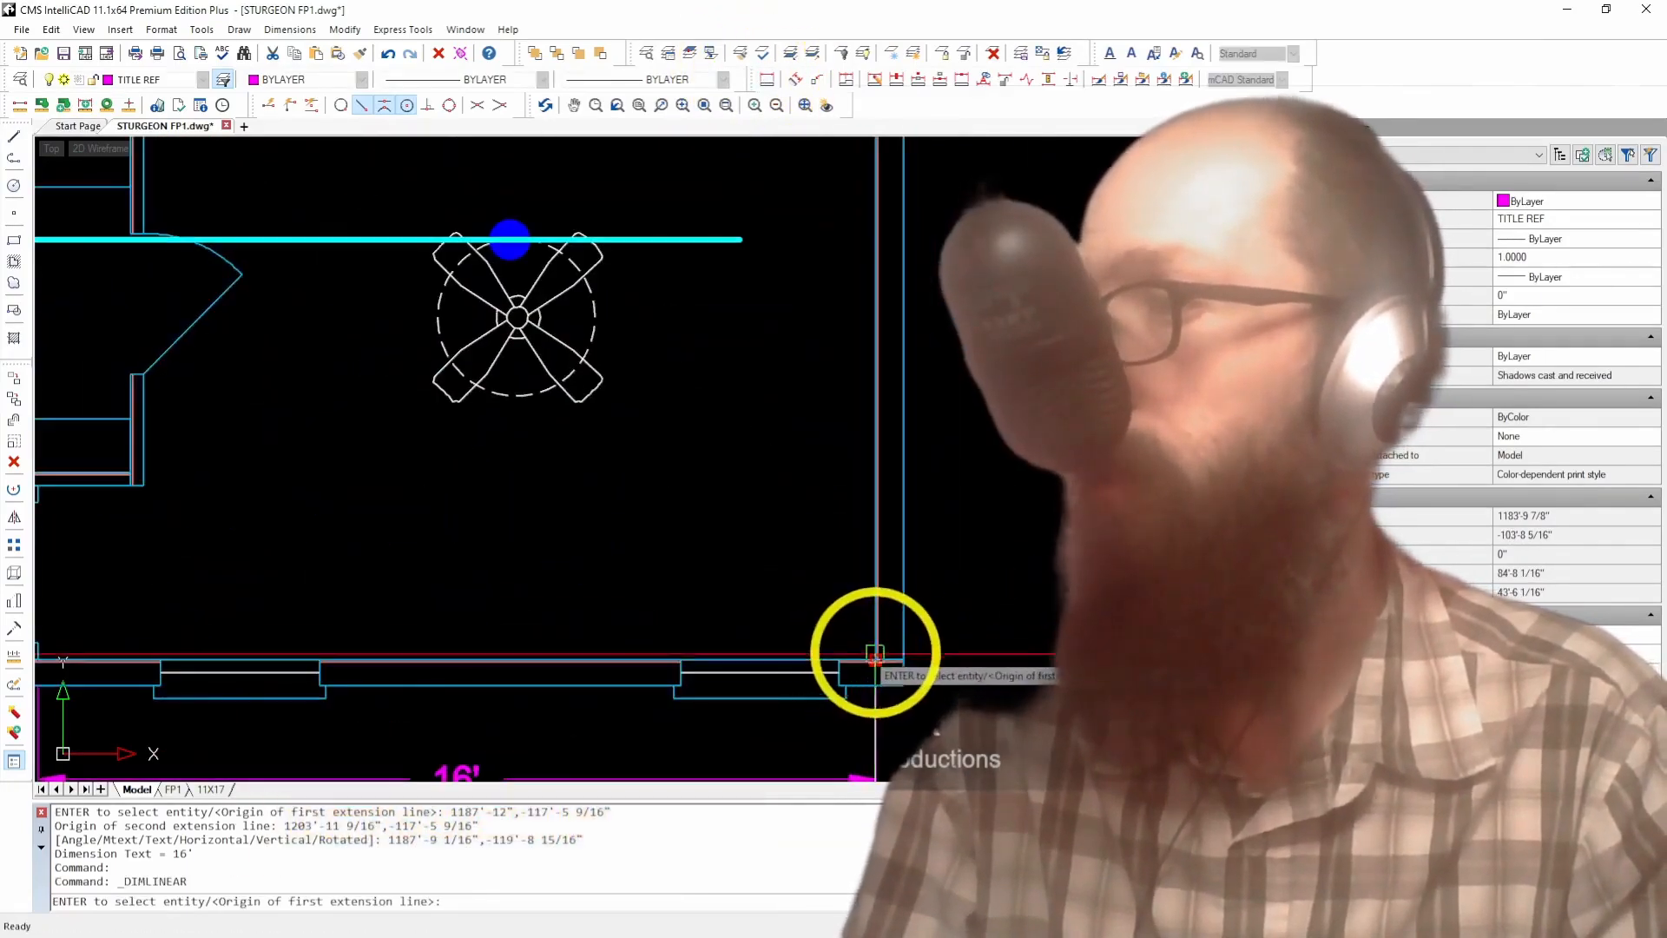
click(876, 653)
scroll(871, 577, down, 2)
scroll(868, 343, up, 3)
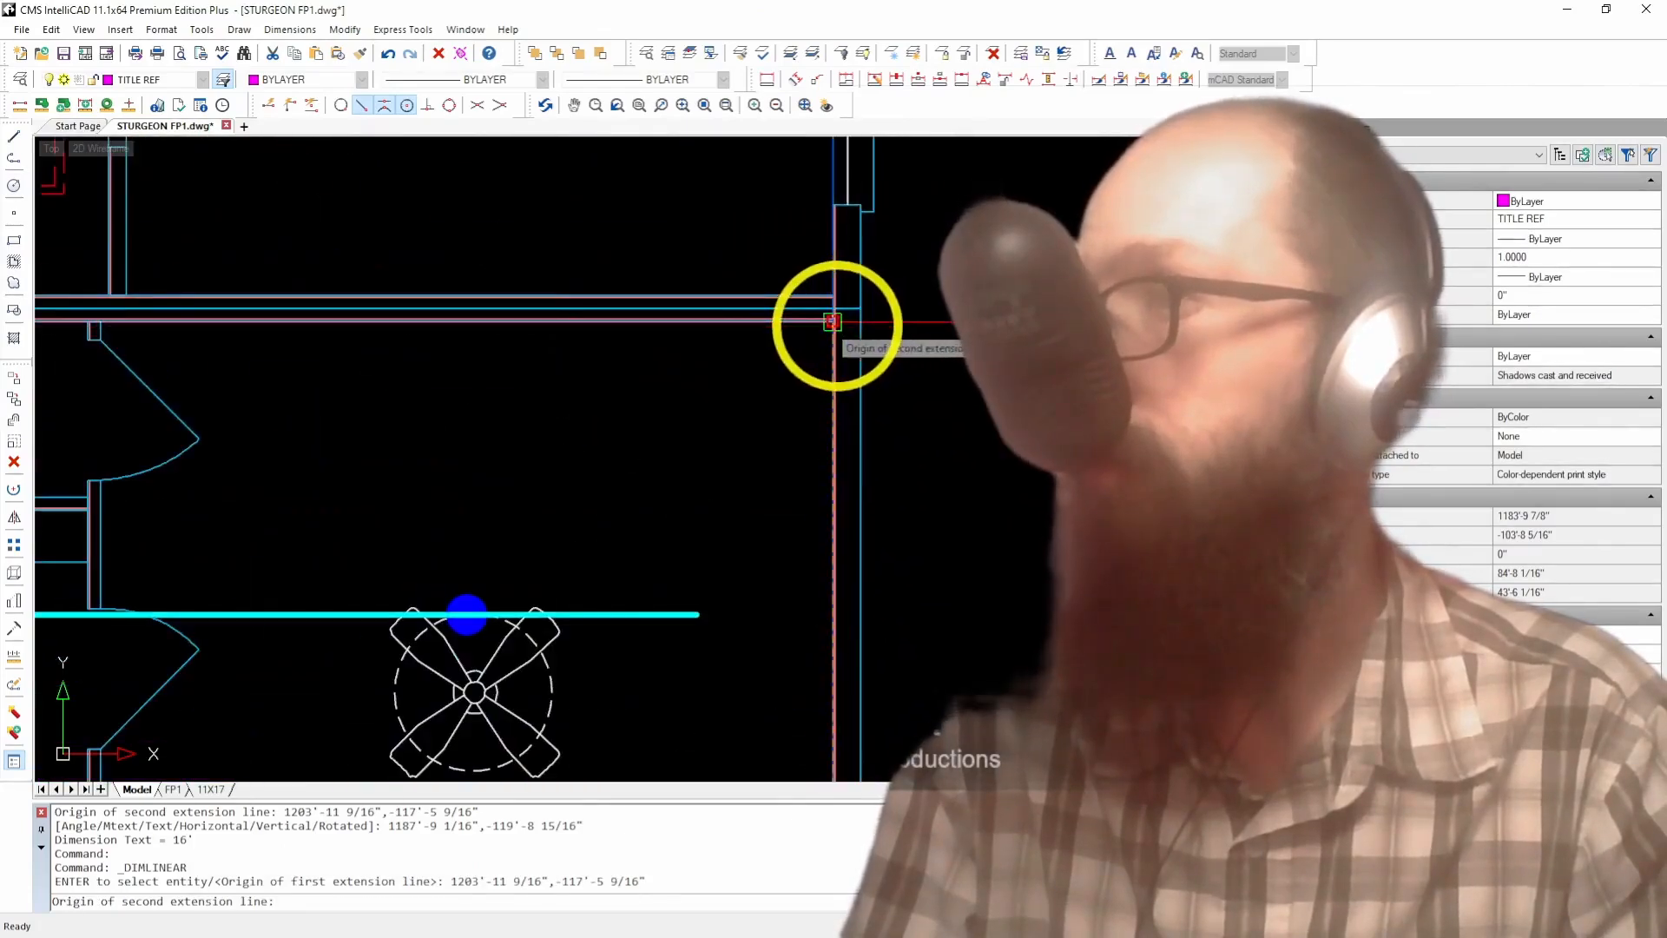
click(829, 320)
scroll(816, 337, down, 5)
click(898, 438)
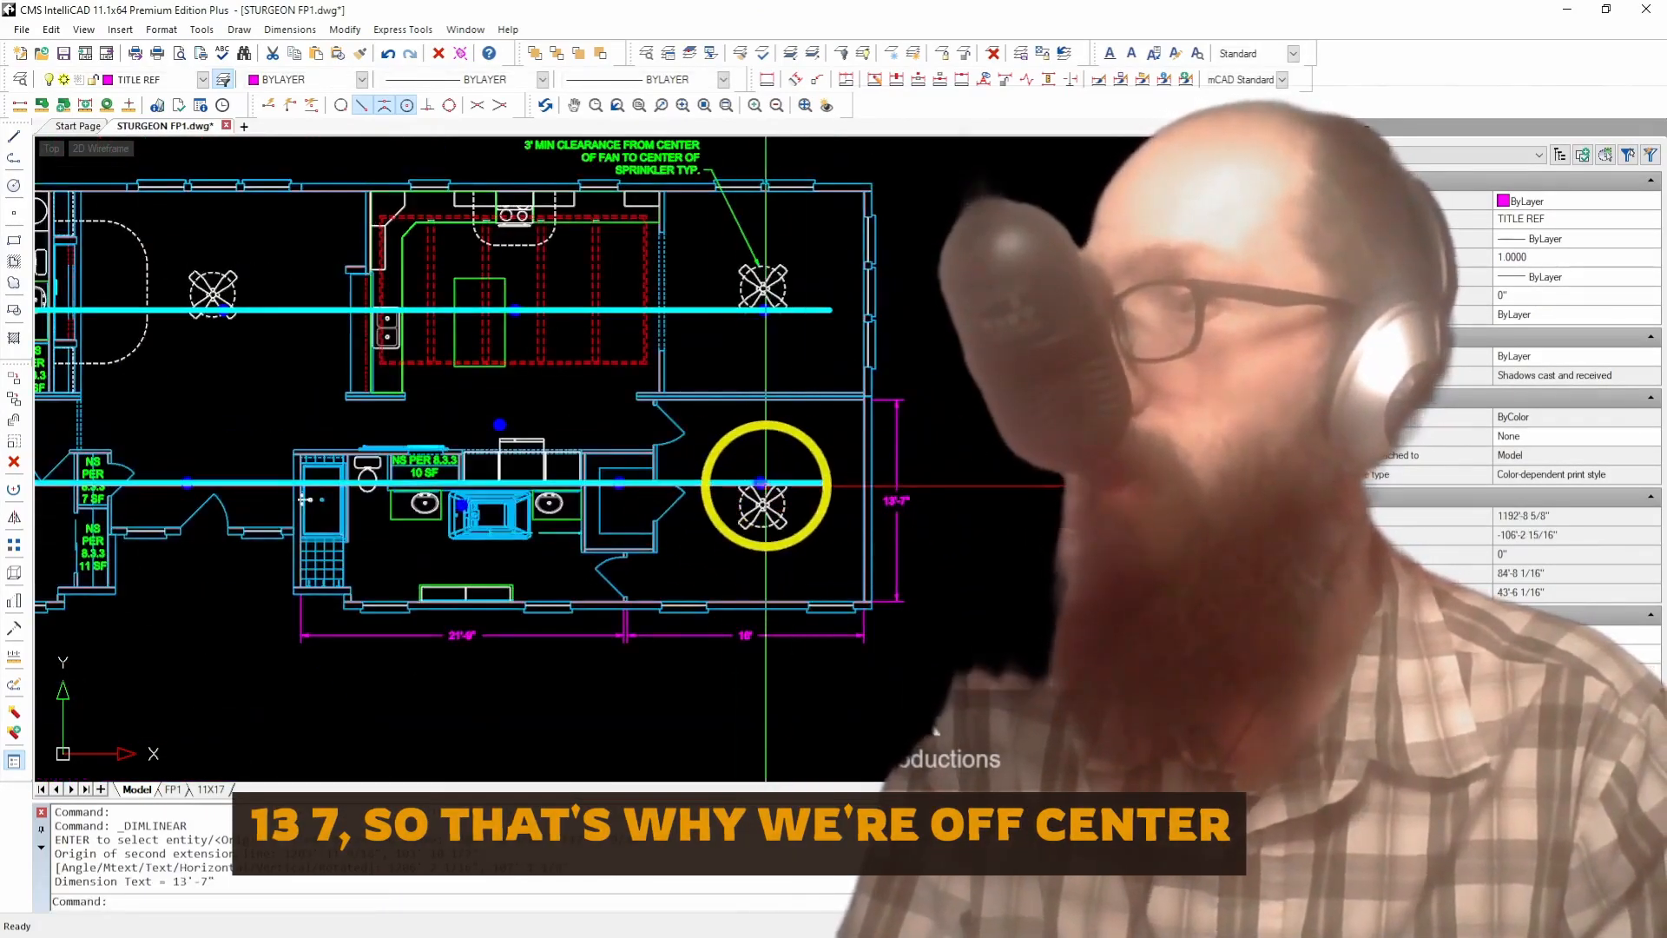
scroll(819, 521, down, 2)
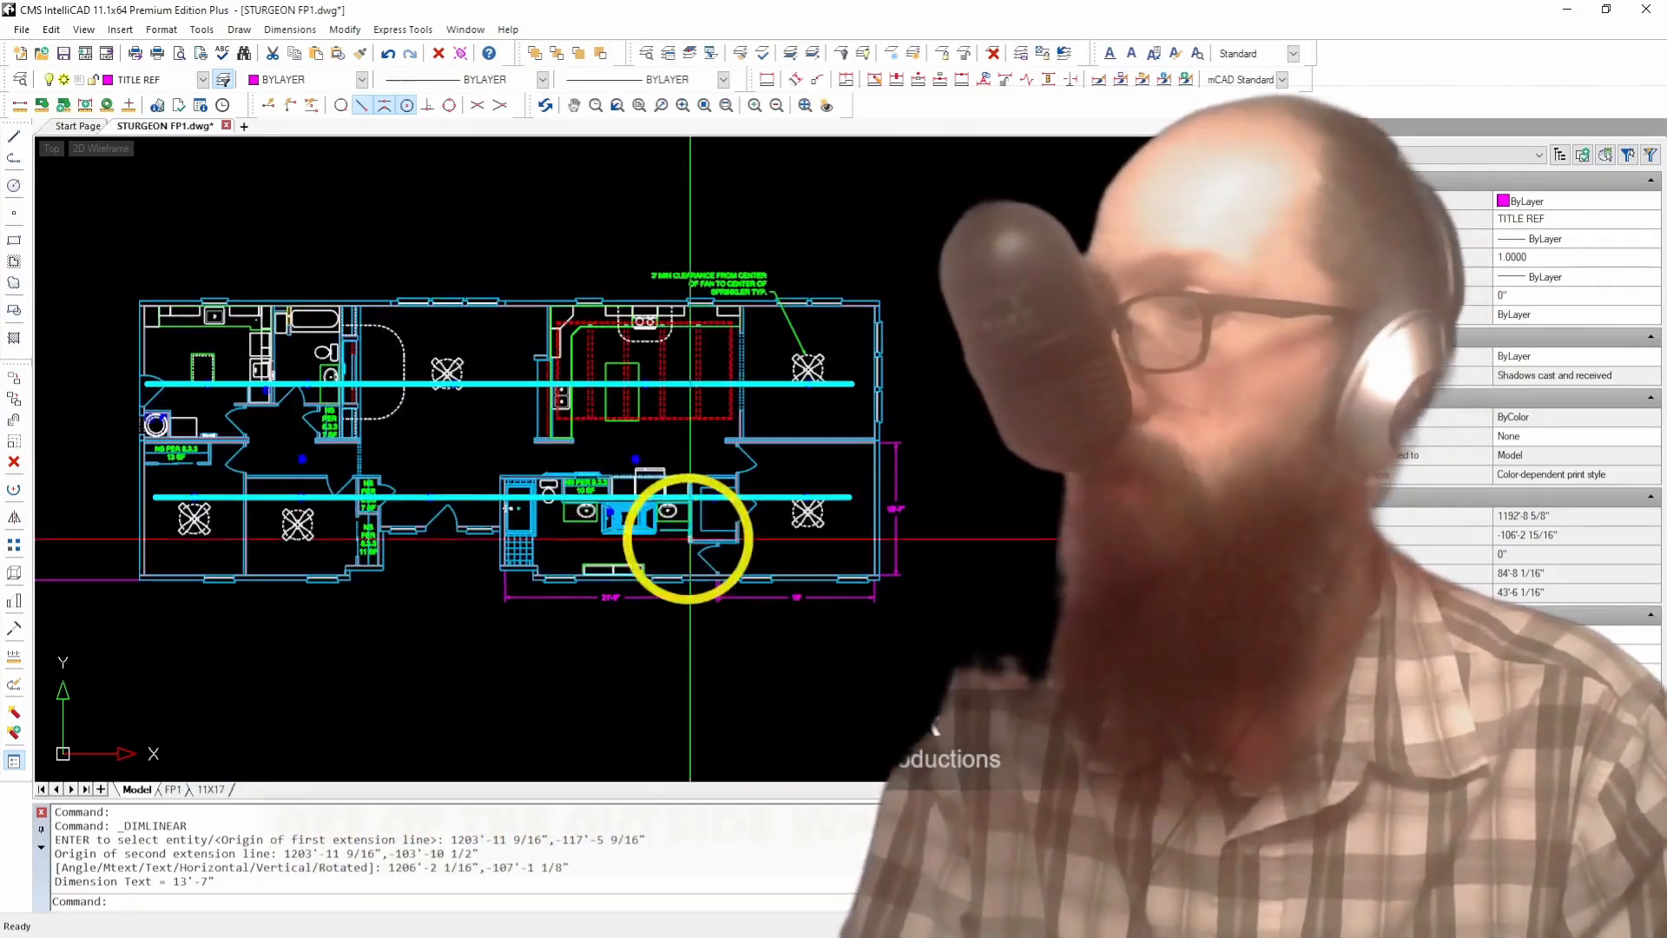
Step: Add a linear dimension for the beamed kitchen's inside width between its side walls, placed above the exterior wall
scroll(178, 511, up, 2)
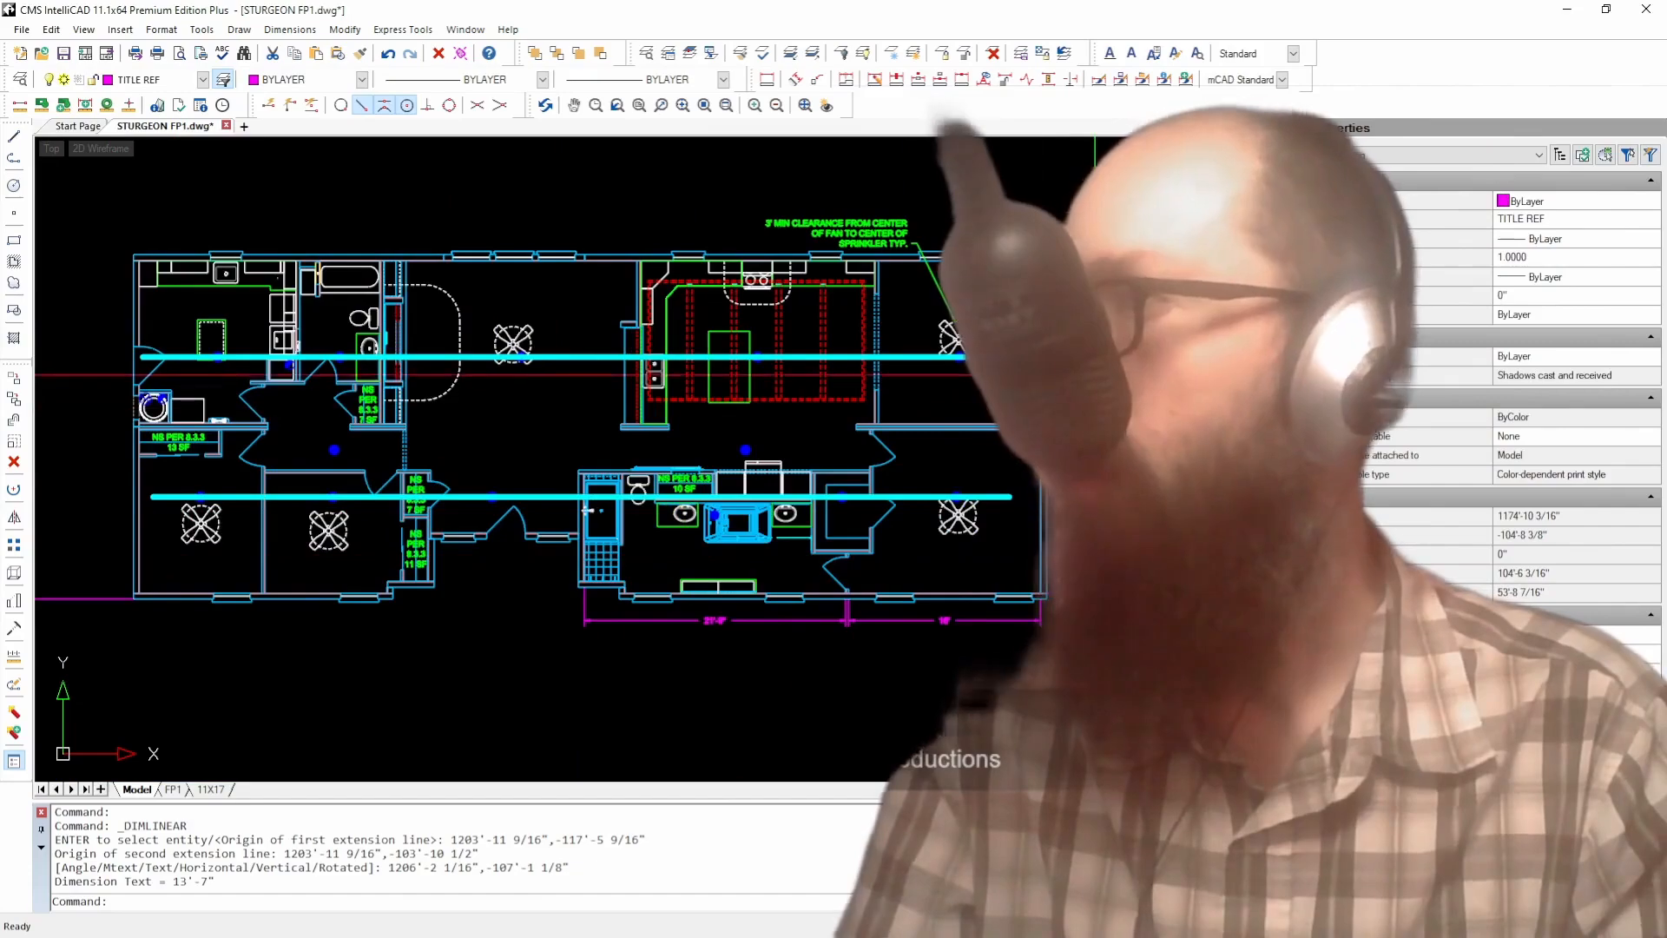
scroll(690, 278, up, 3)
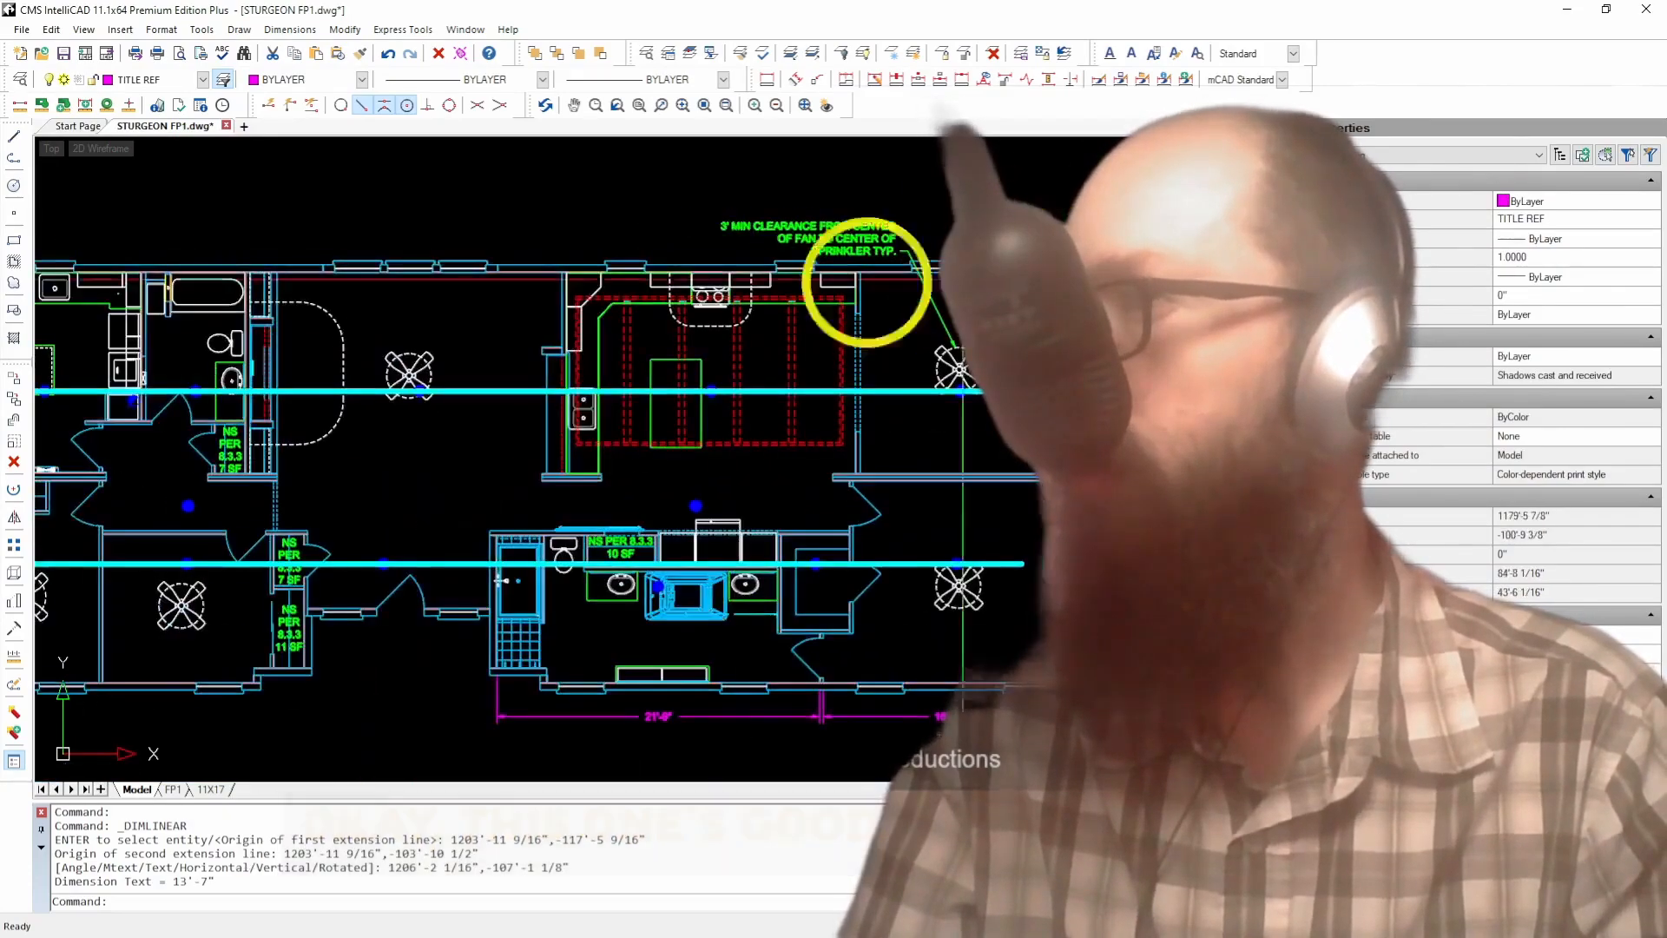
click(767, 79)
scroll(512, 268, up, 5)
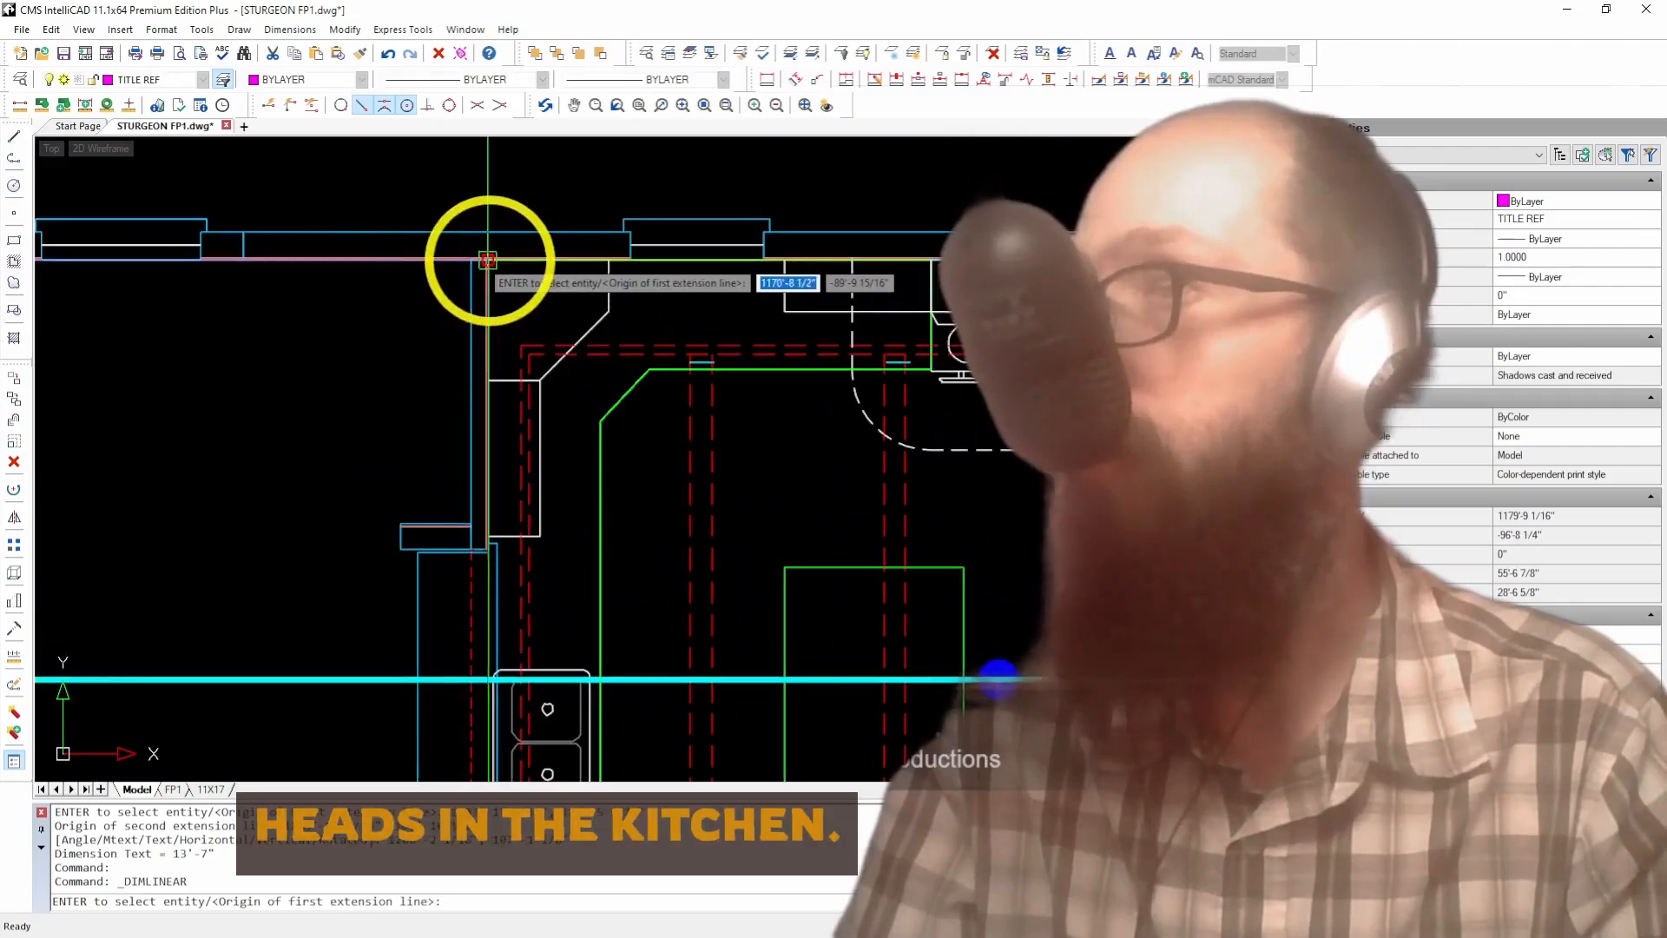
click(488, 261)
scroll(488, 261, down, 4)
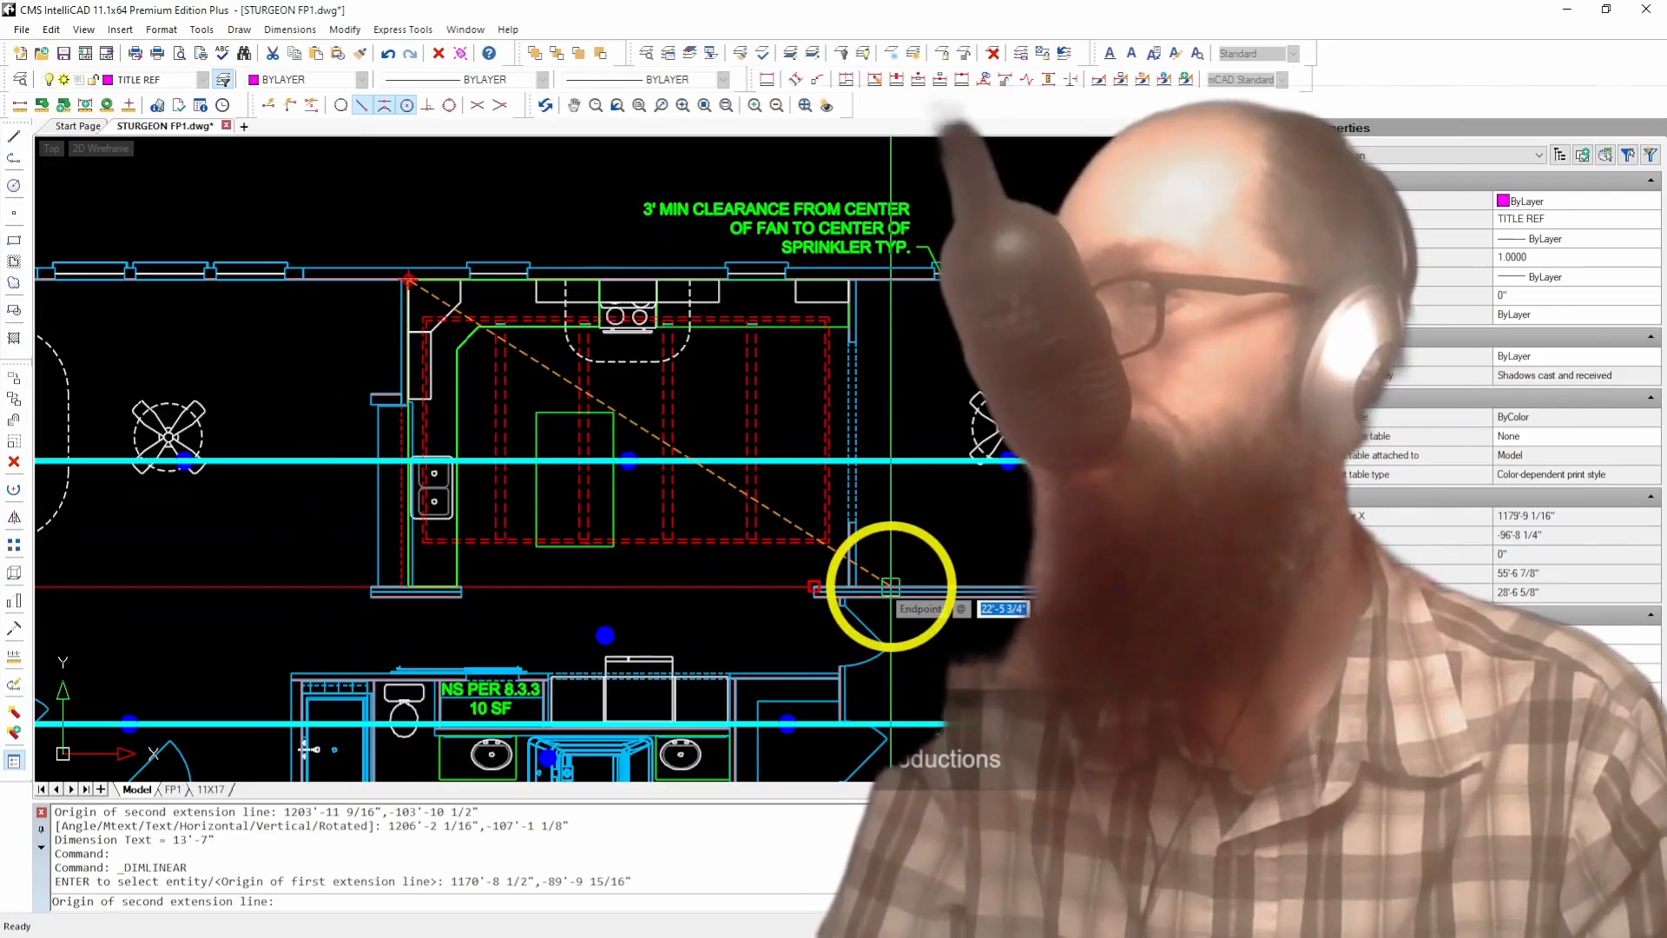
scroll(868, 312, up, 3)
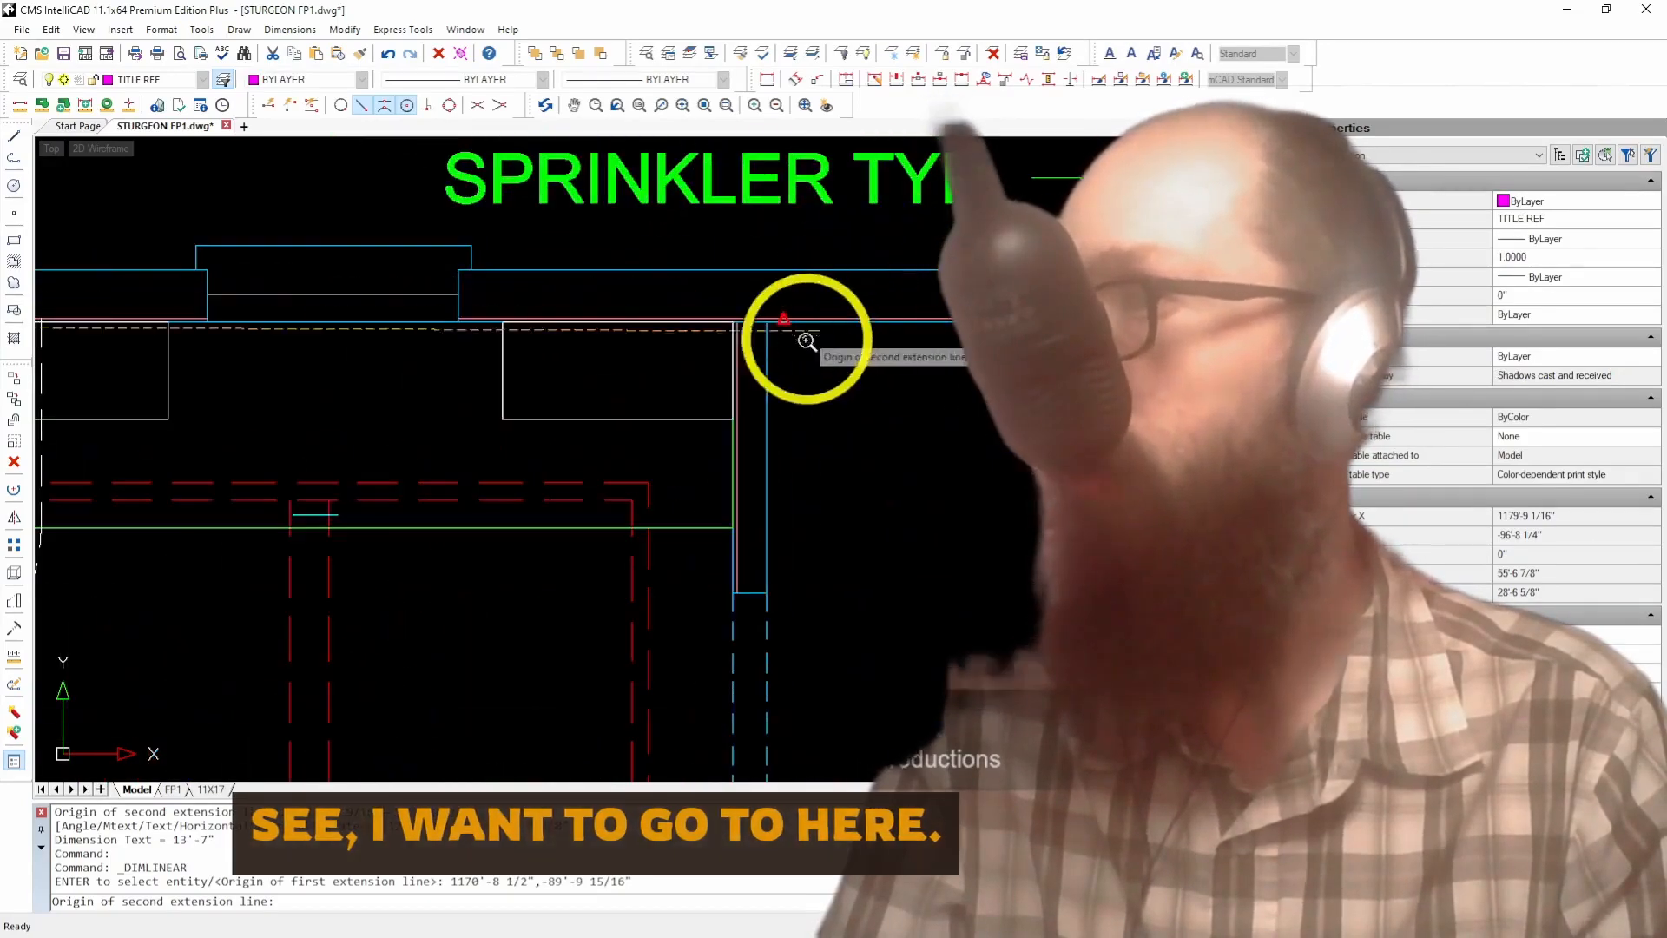
click(699, 342)
scroll(650, 384, down, 2)
scroll(649, 384, down, 2)
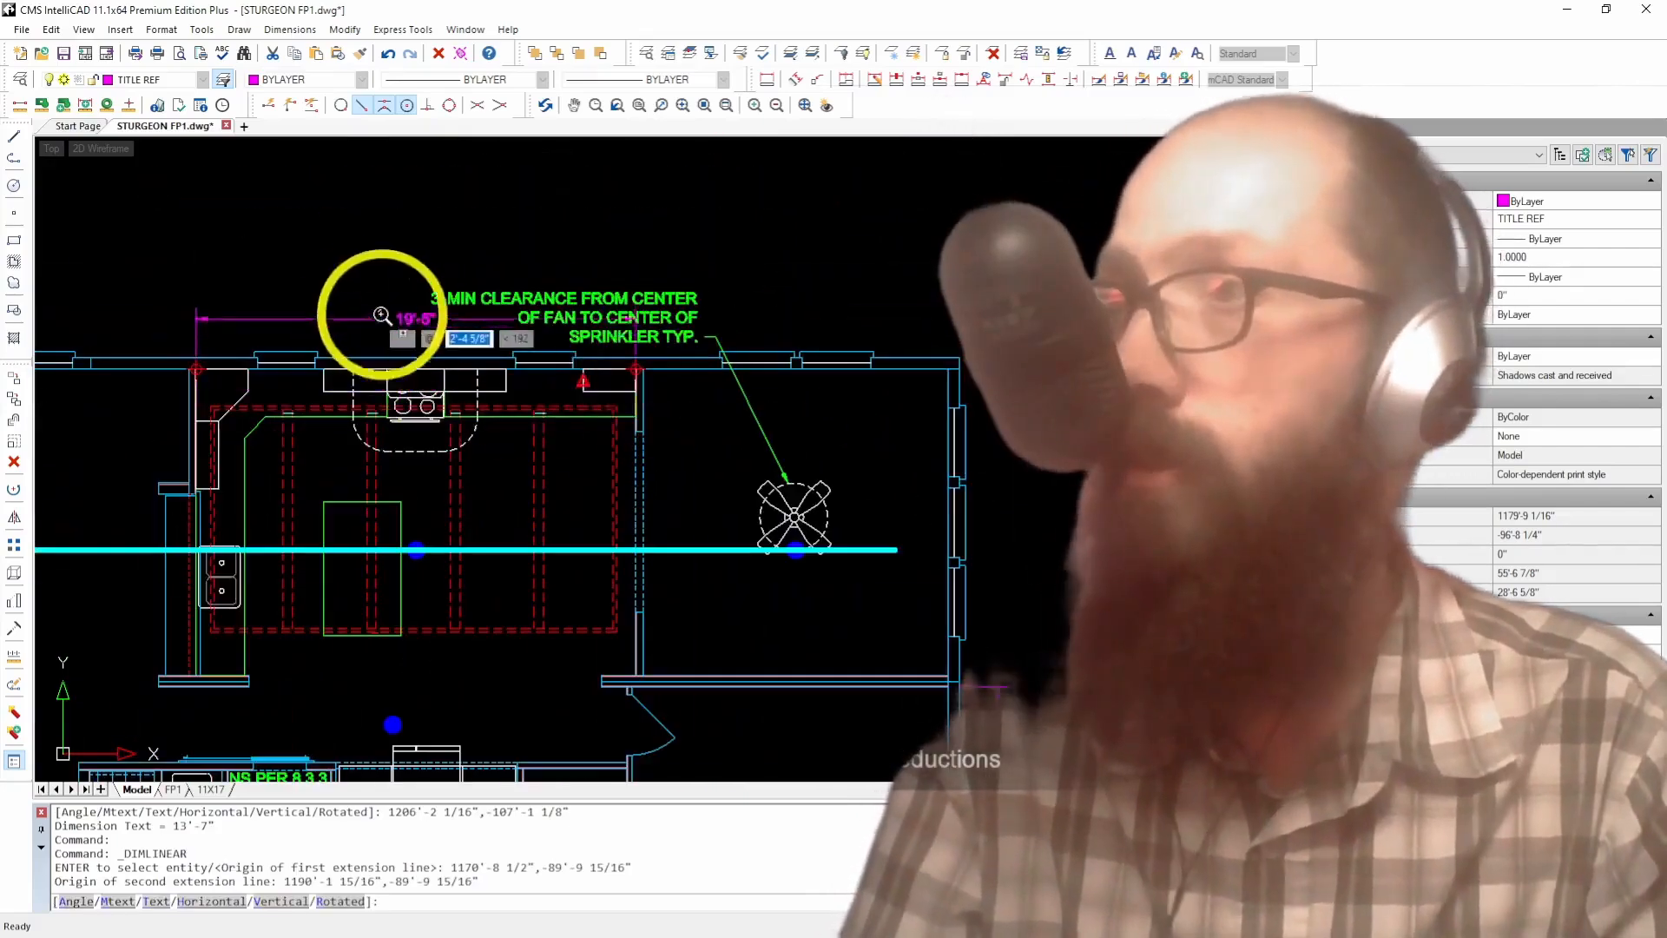
scroll(341, 329, up, 2)
scroll(577, 371, down, 4)
scroll(532, 371, up, 4)
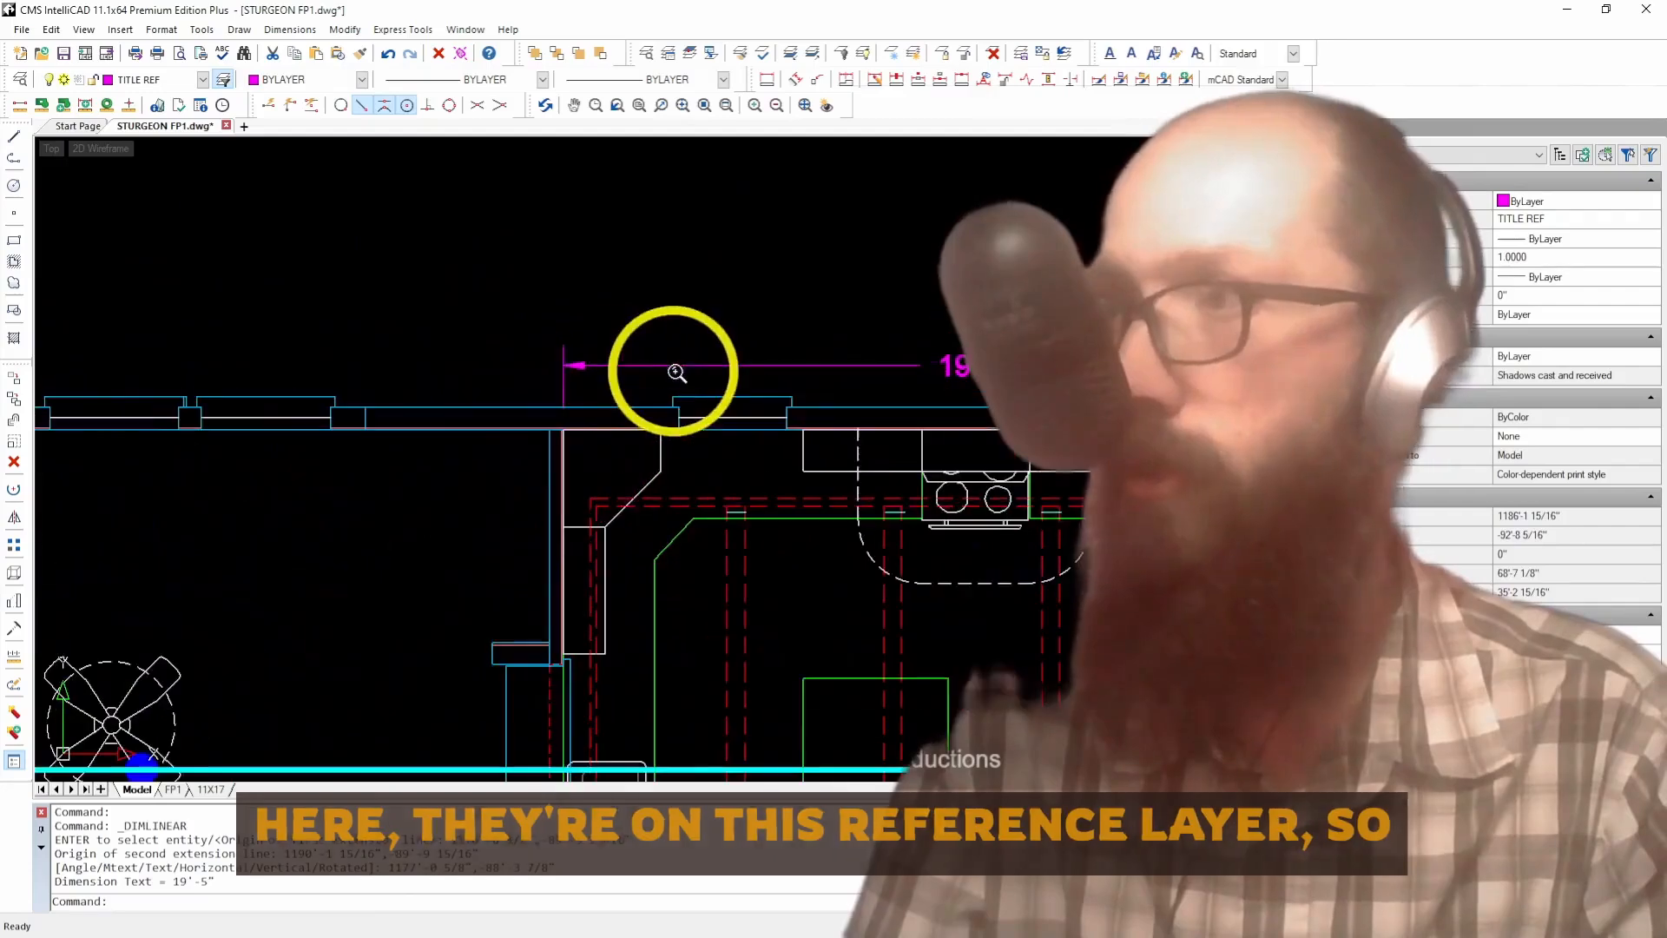
Step: Add a linear dimension for the inside width of the ceiling-fan room beside the beamed kitchen, lined up with the kitchen's dimension
scroll(684, 369, down, 3)
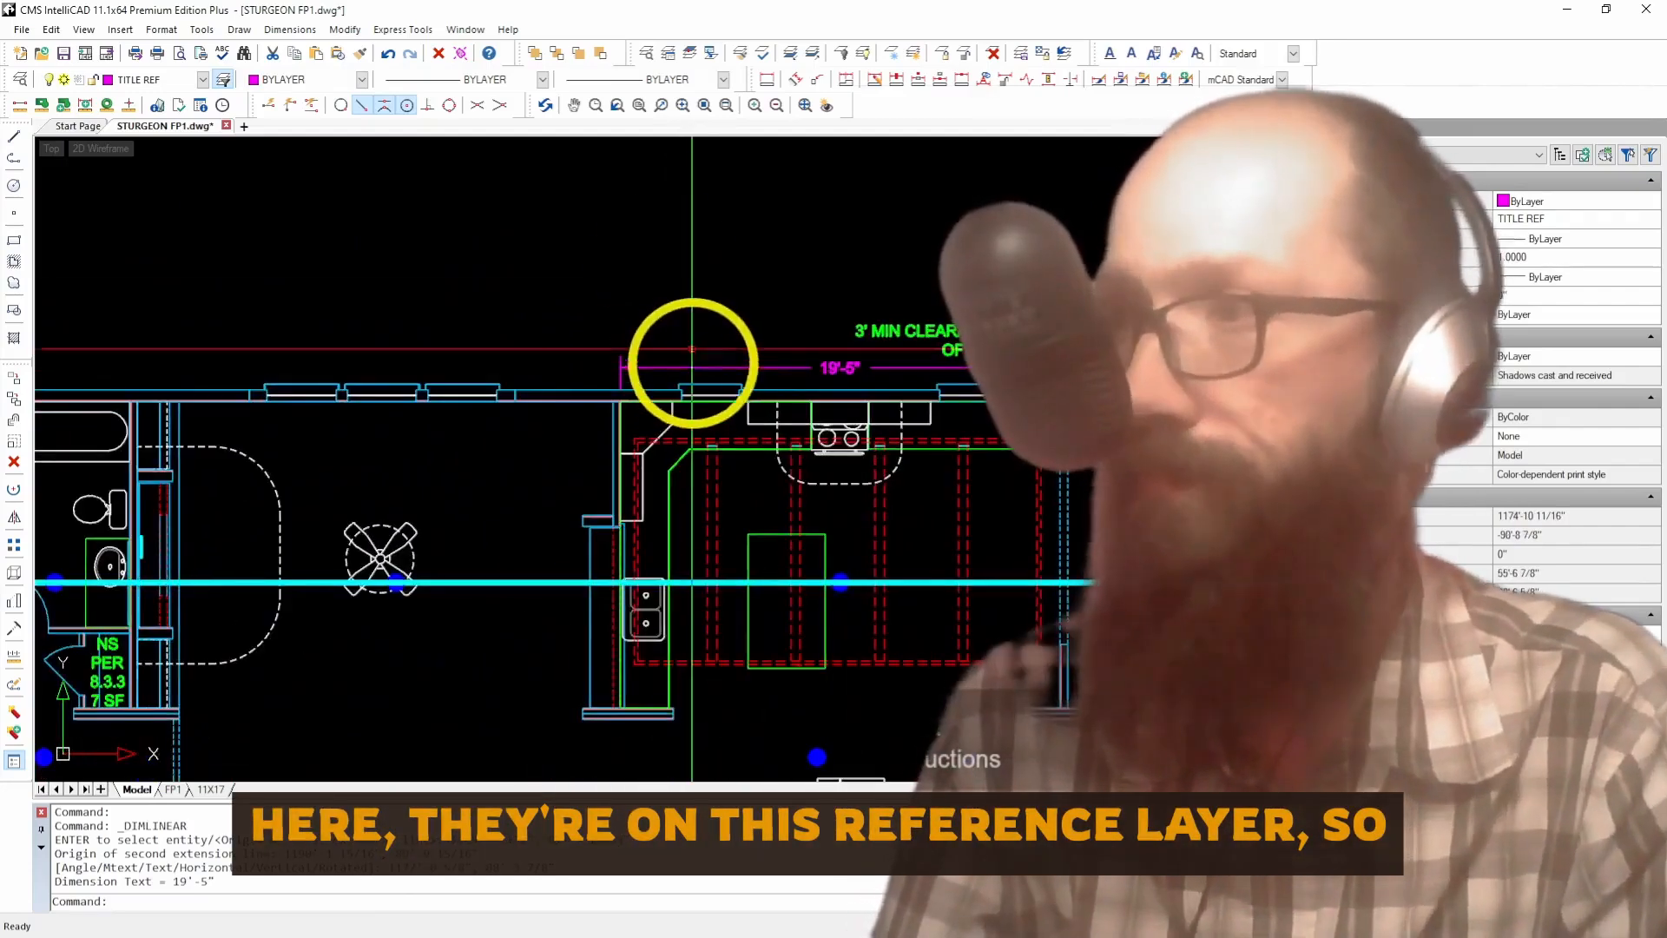
click(767, 79)
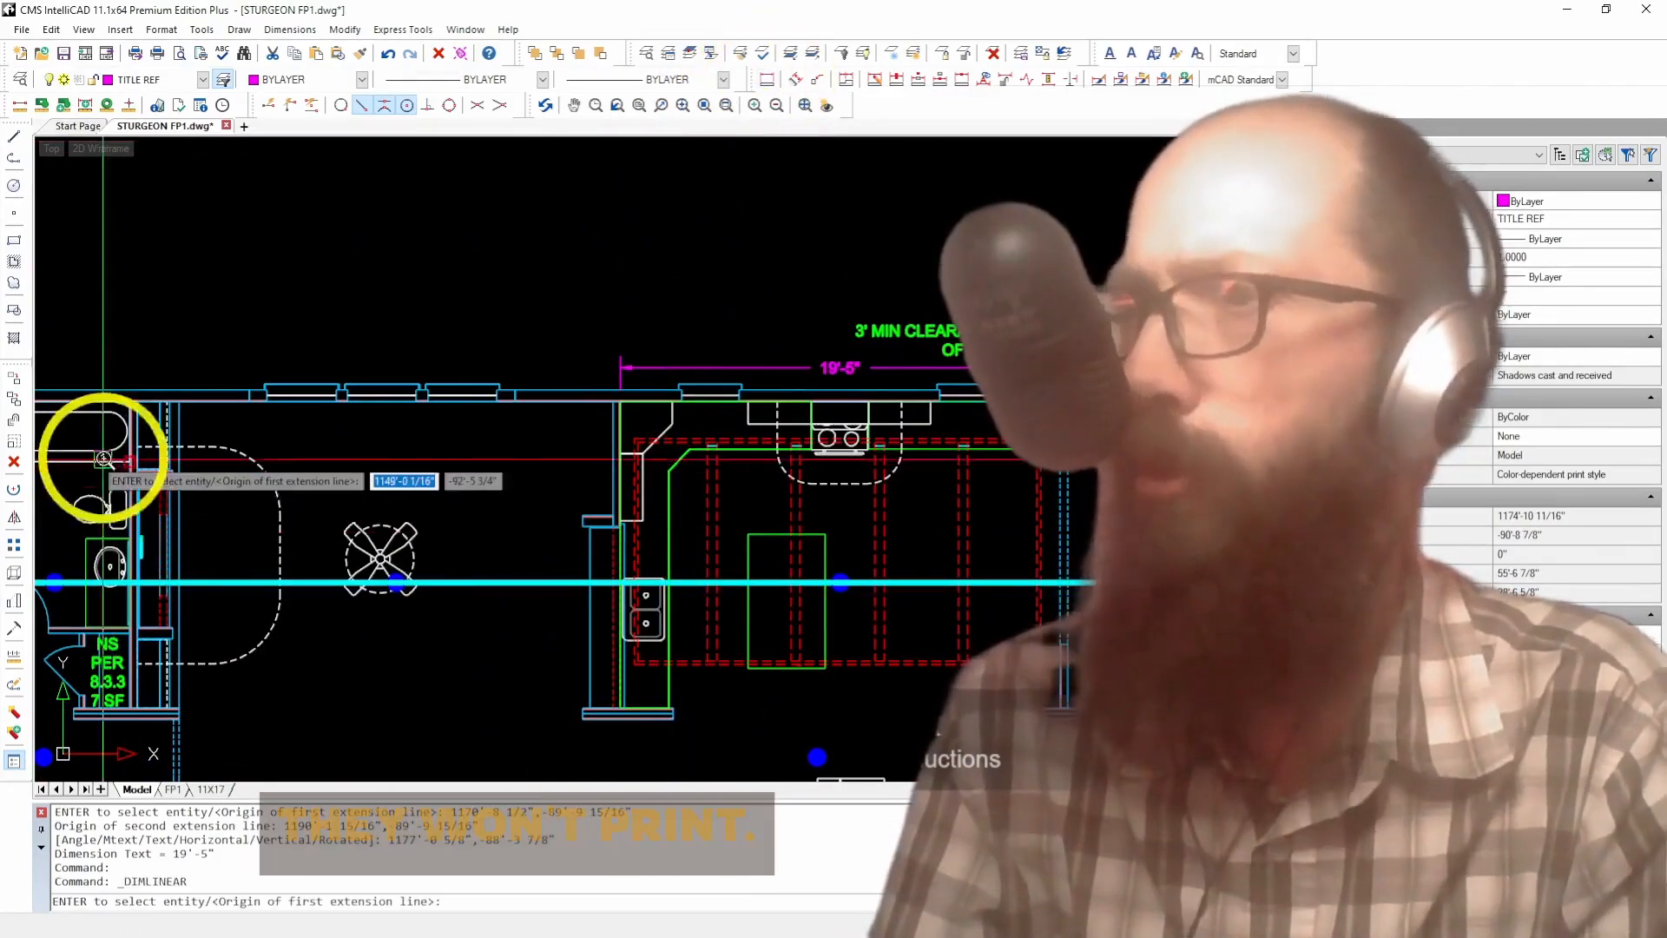
scroll(132, 448, up, 5)
scroll(225, 422, down, 5)
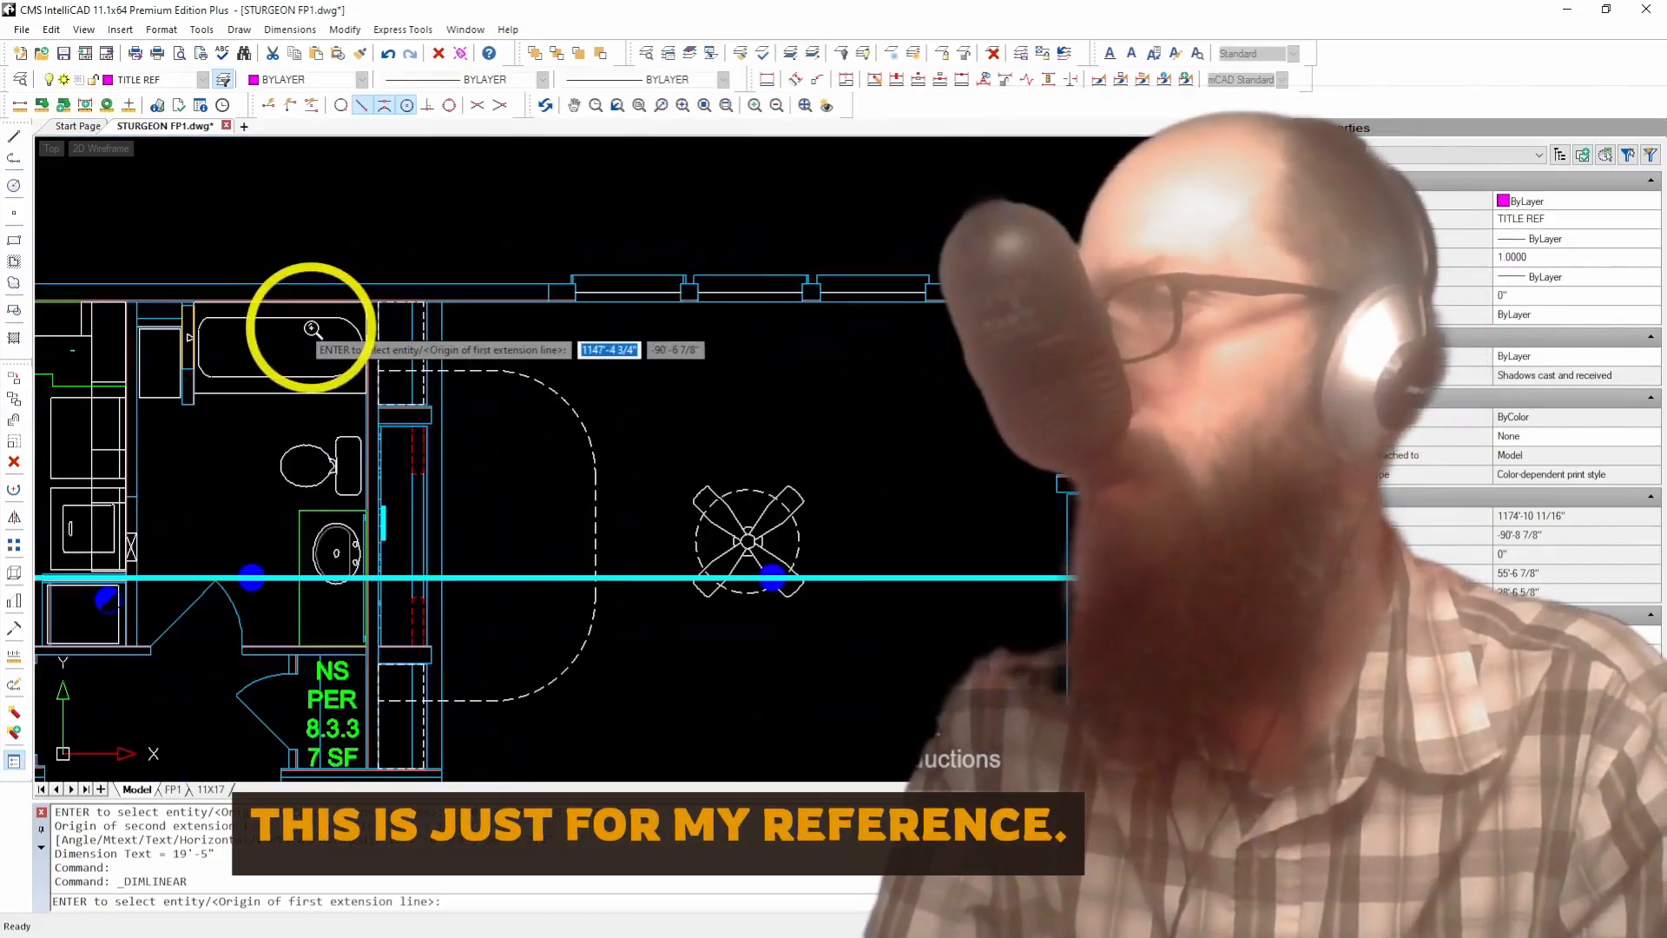
scroll(310, 328, down, 2)
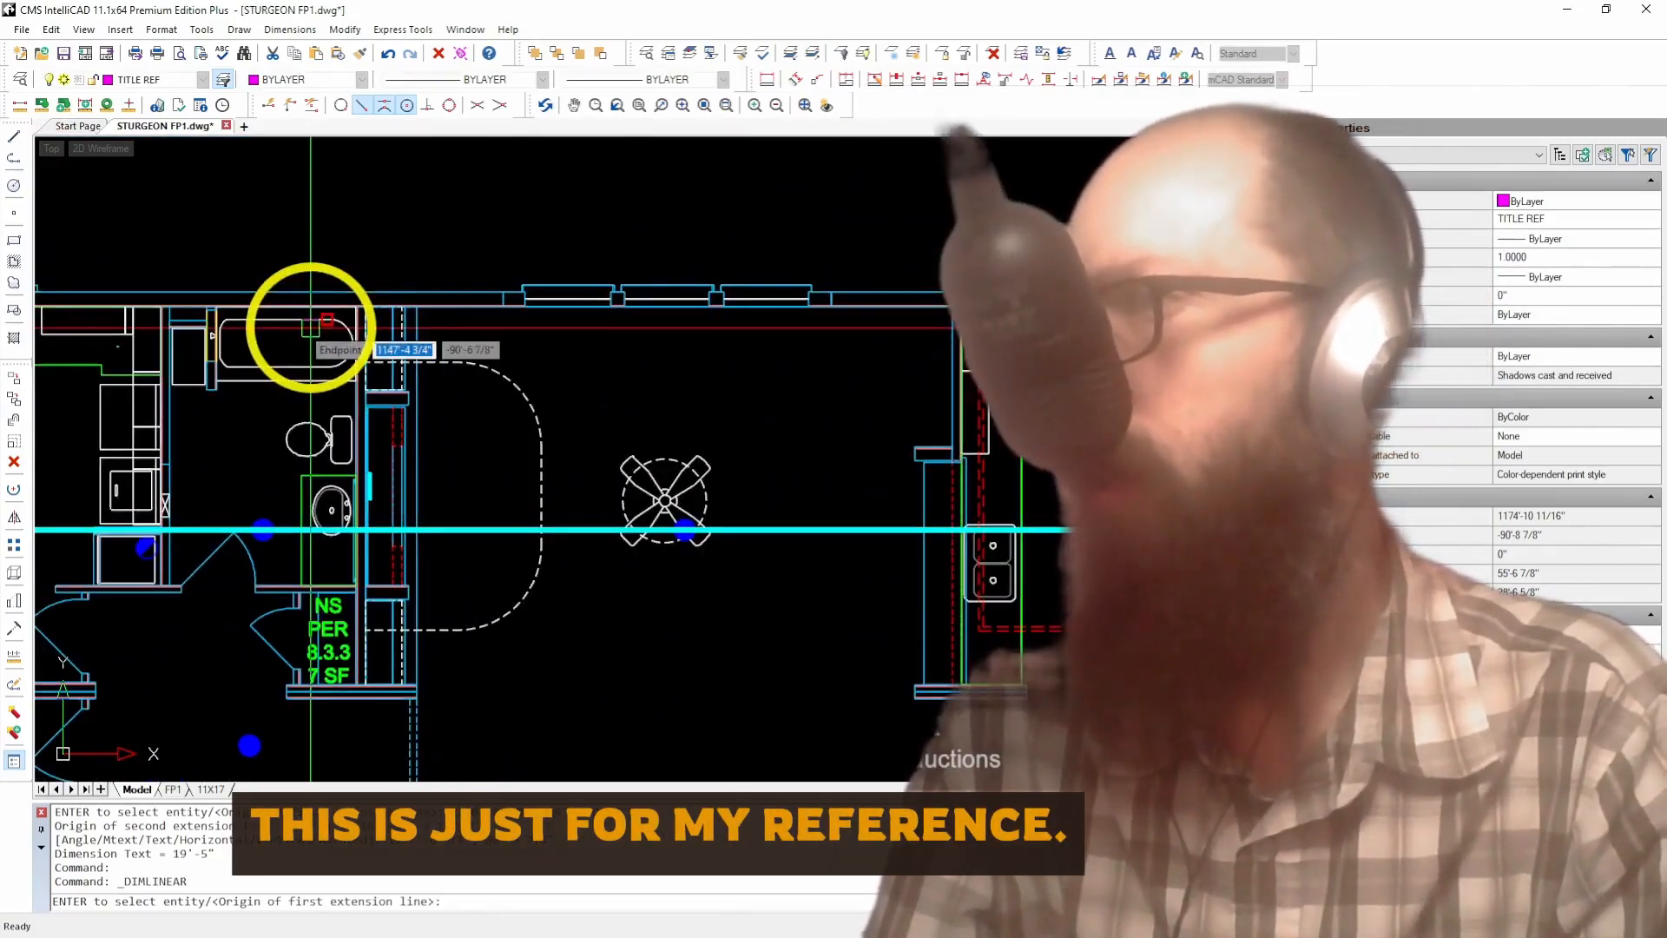
scroll(310, 329, up, 5)
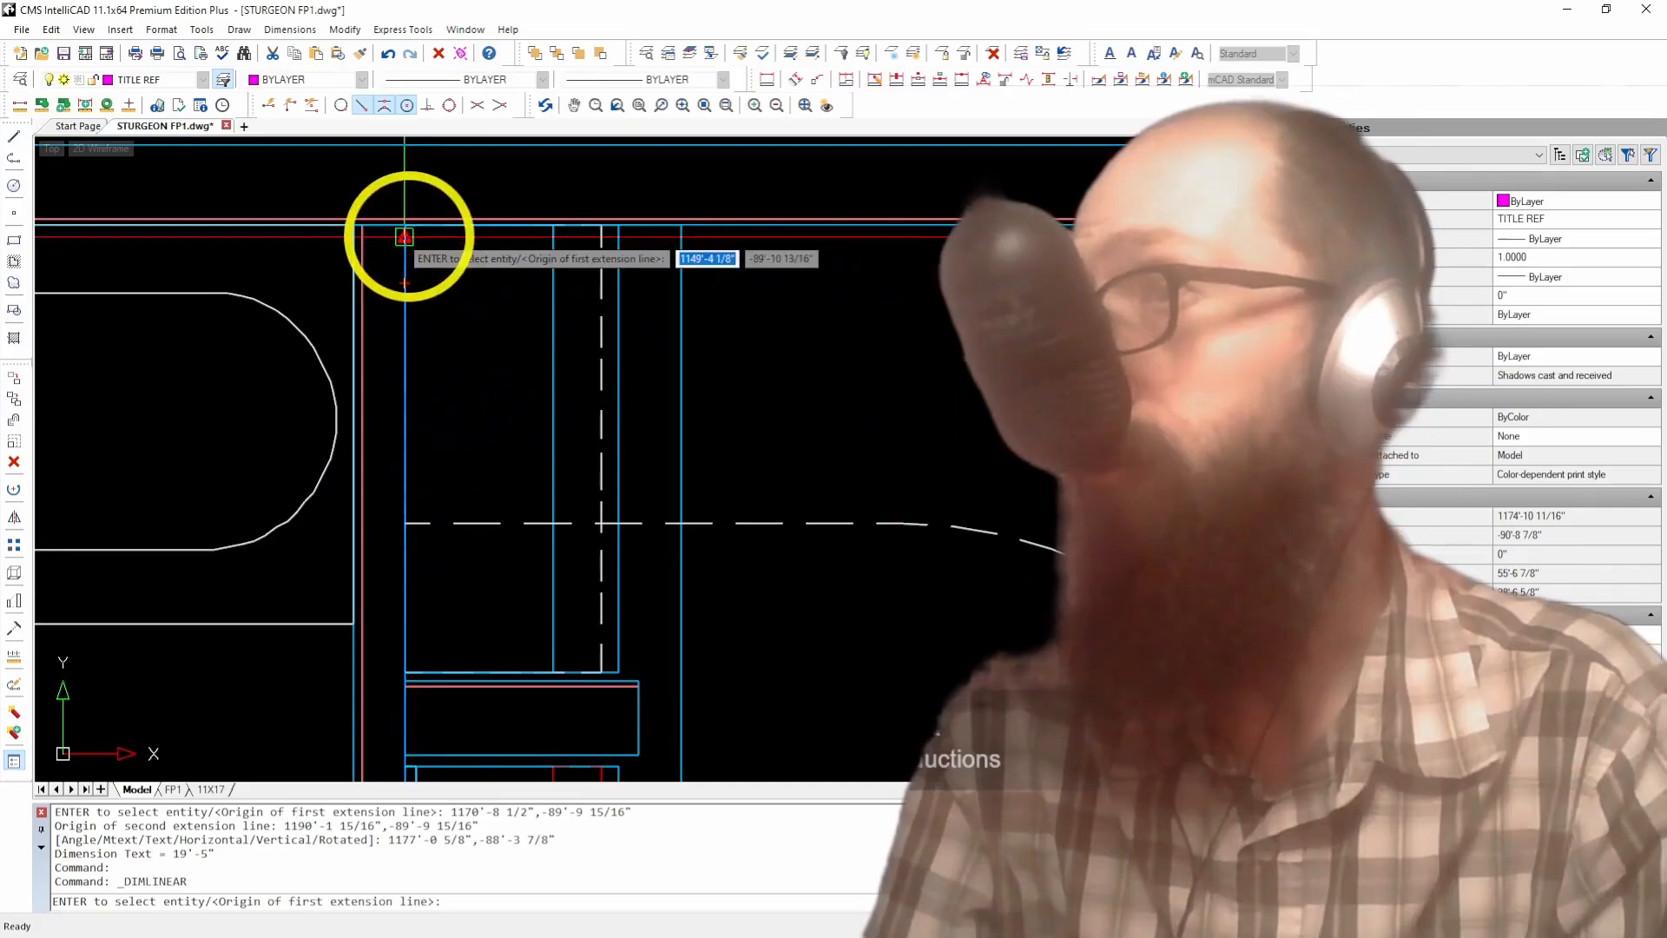
scroll(317, 362, down, 3)
scroll(912, 347, up, 5)
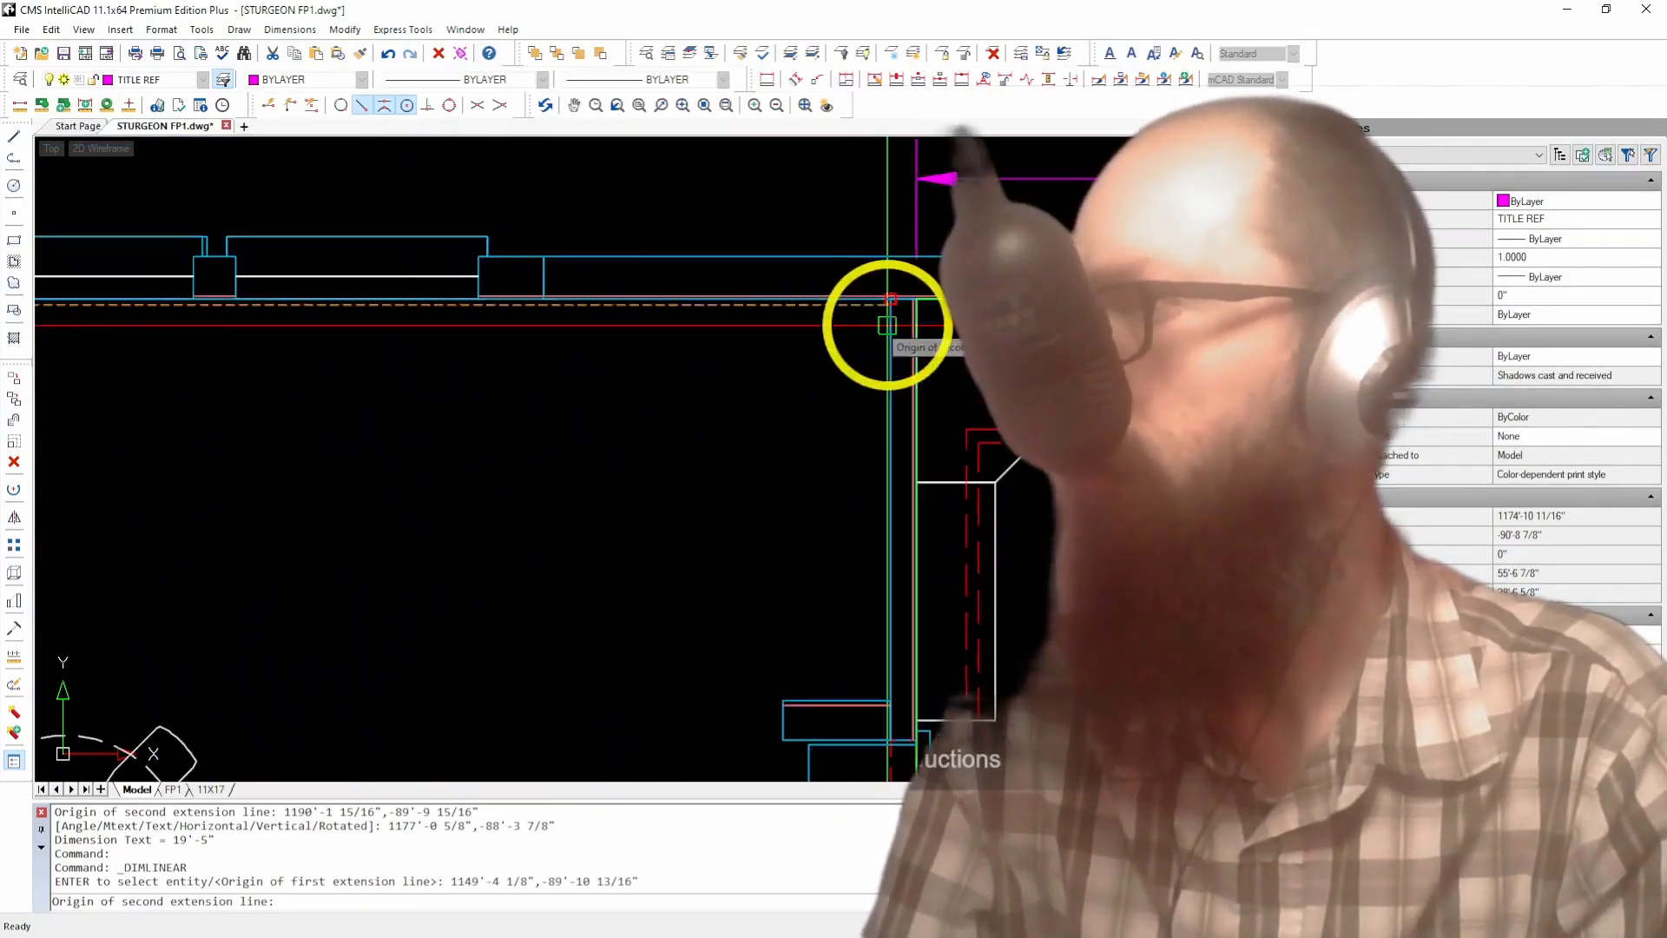
click(887, 325)
scroll(888, 328, down, 3)
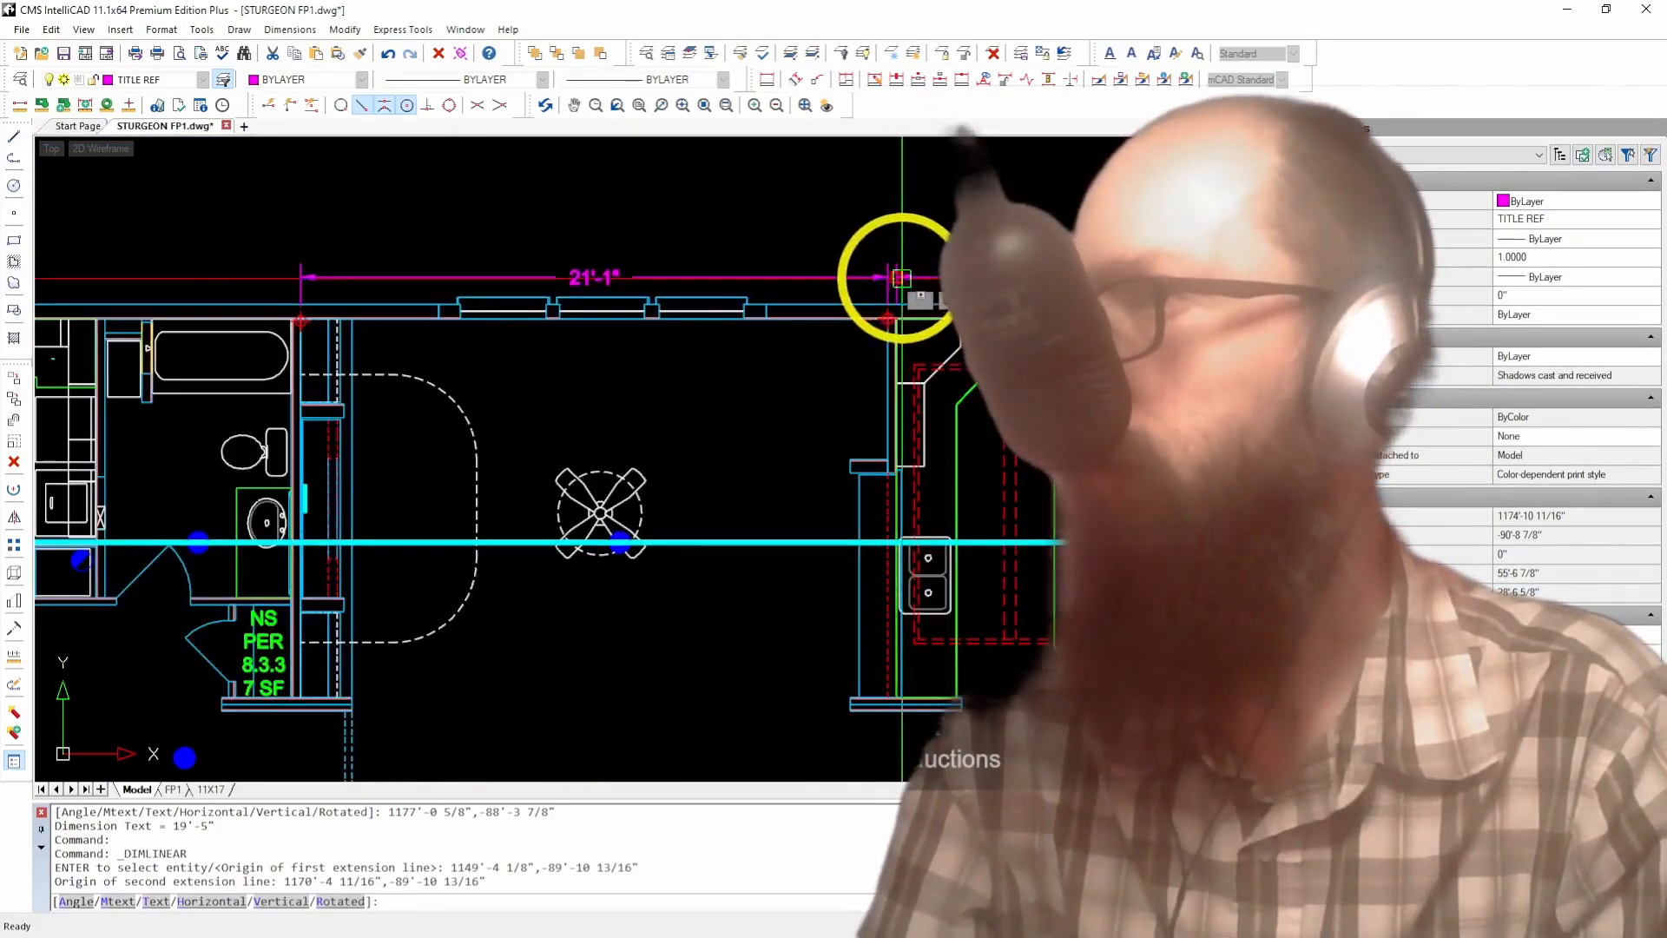
scroll(871, 310, down, 3)
Step: Dimension the laundry room's inside width between its side walls, lining the dimension up with the others above the exterior wall
scroll(590, 372, up, 4)
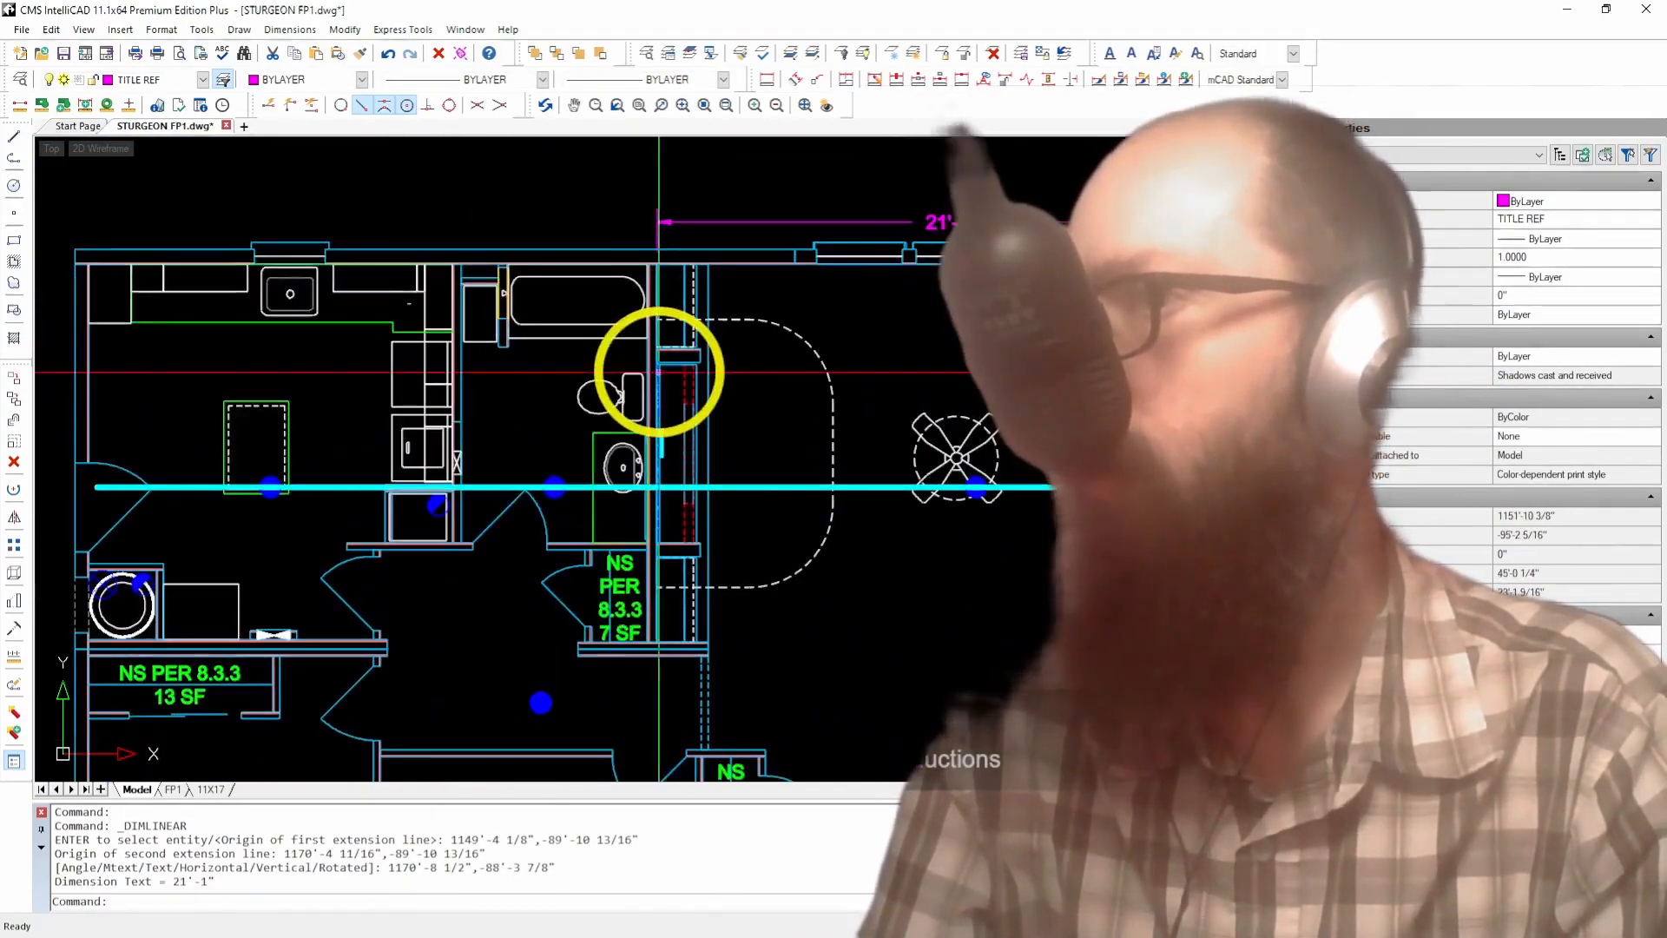
click(767, 79)
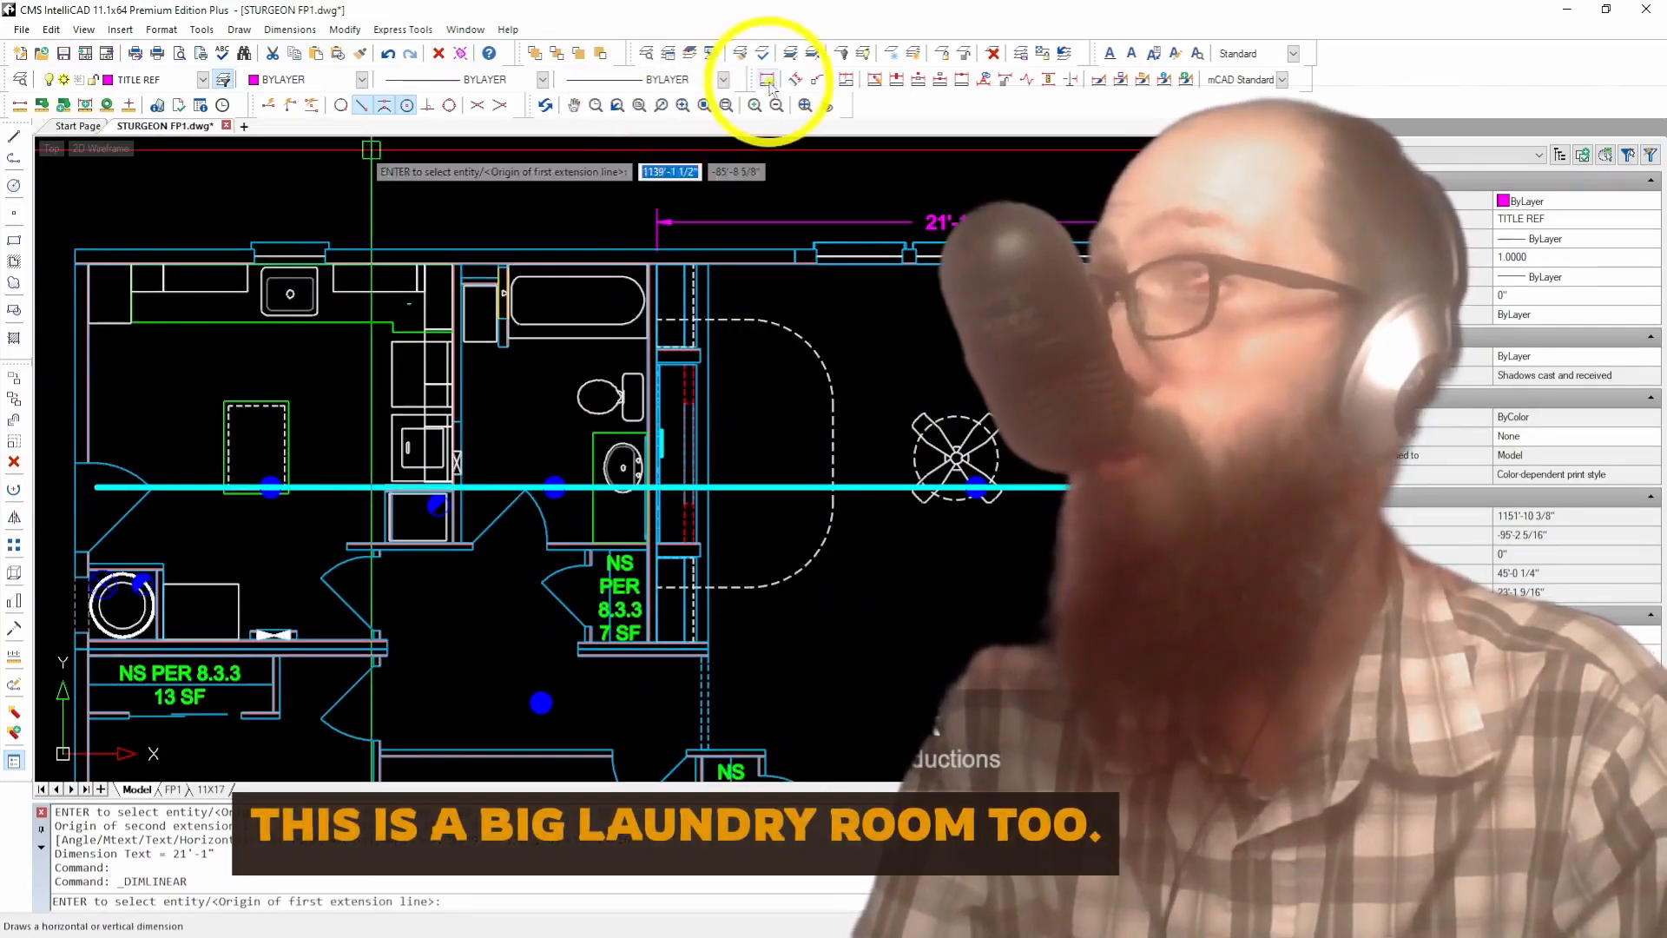
scroll(117, 257, up, 2)
scroll(113, 254, up, 2)
click(64, 287)
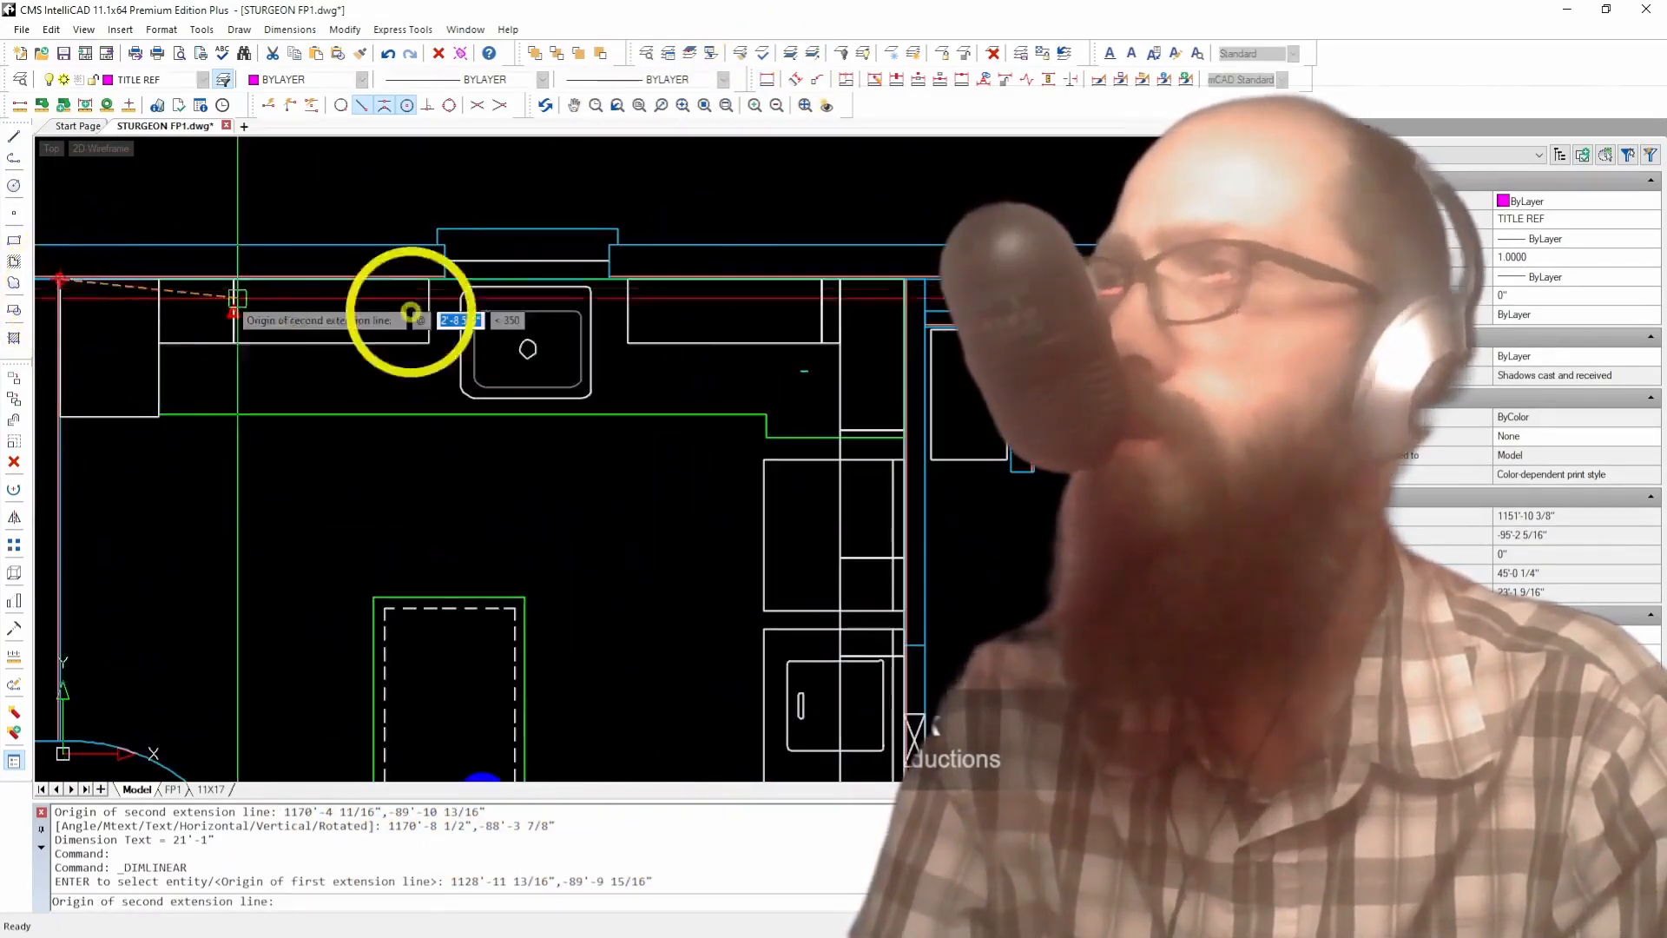
scroll(486, 313, down, 2)
scroll(815, 317, up, 4)
click(808, 289)
scroll(812, 296, down, 3)
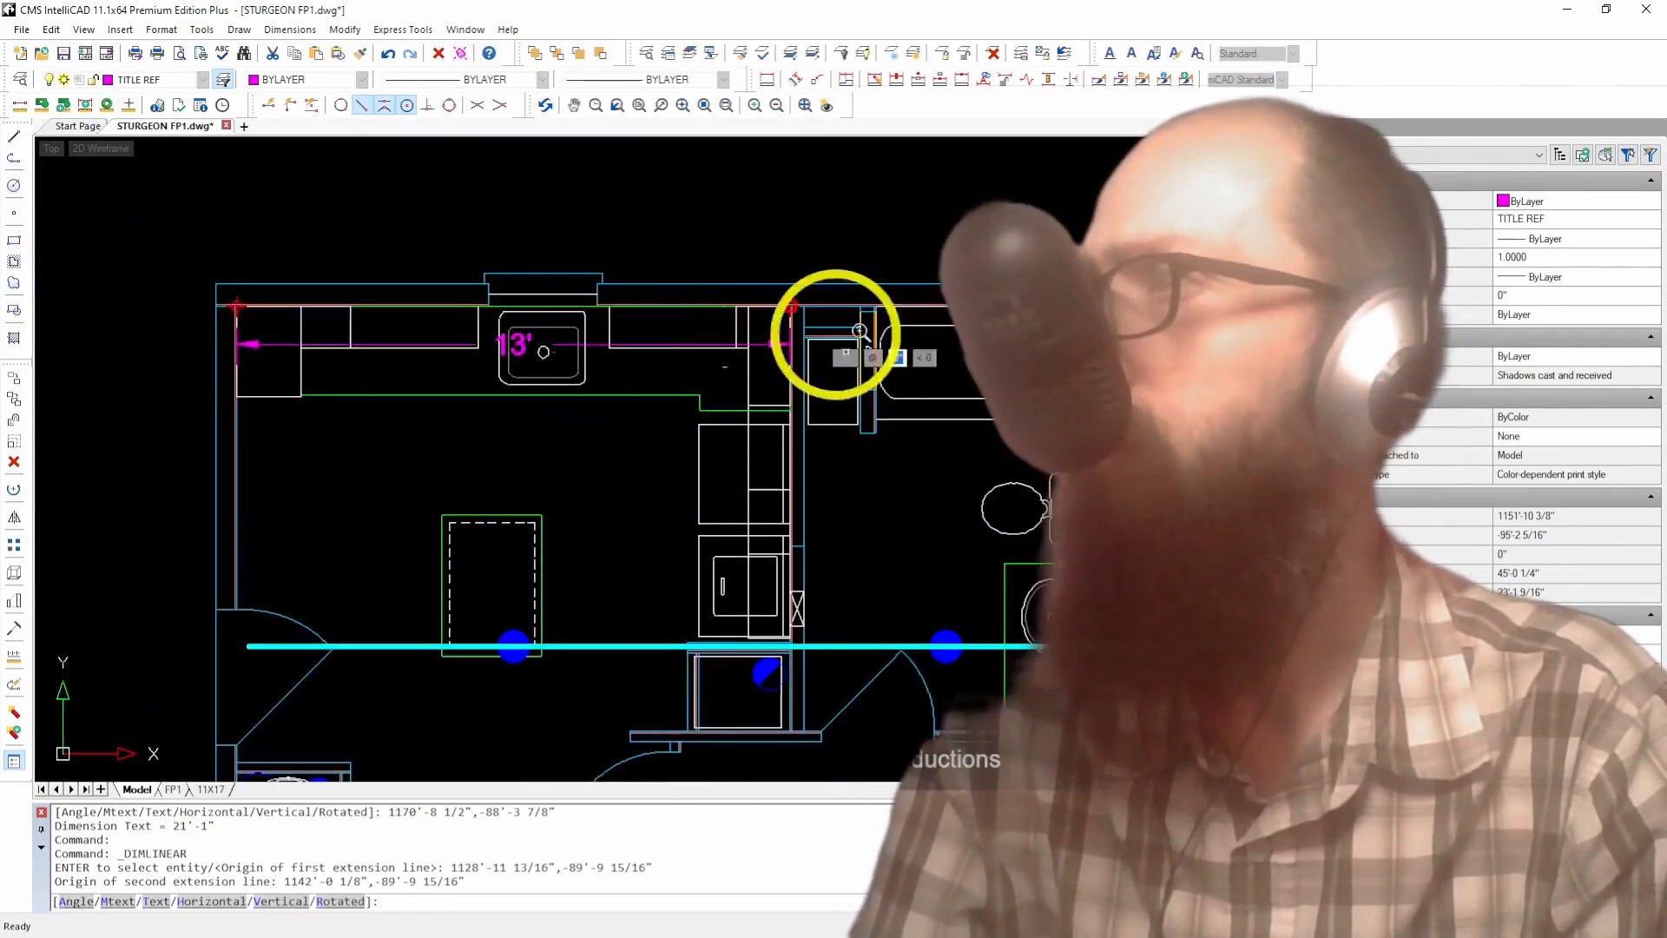
click(816, 242)
scroll(539, 261, down, 3)
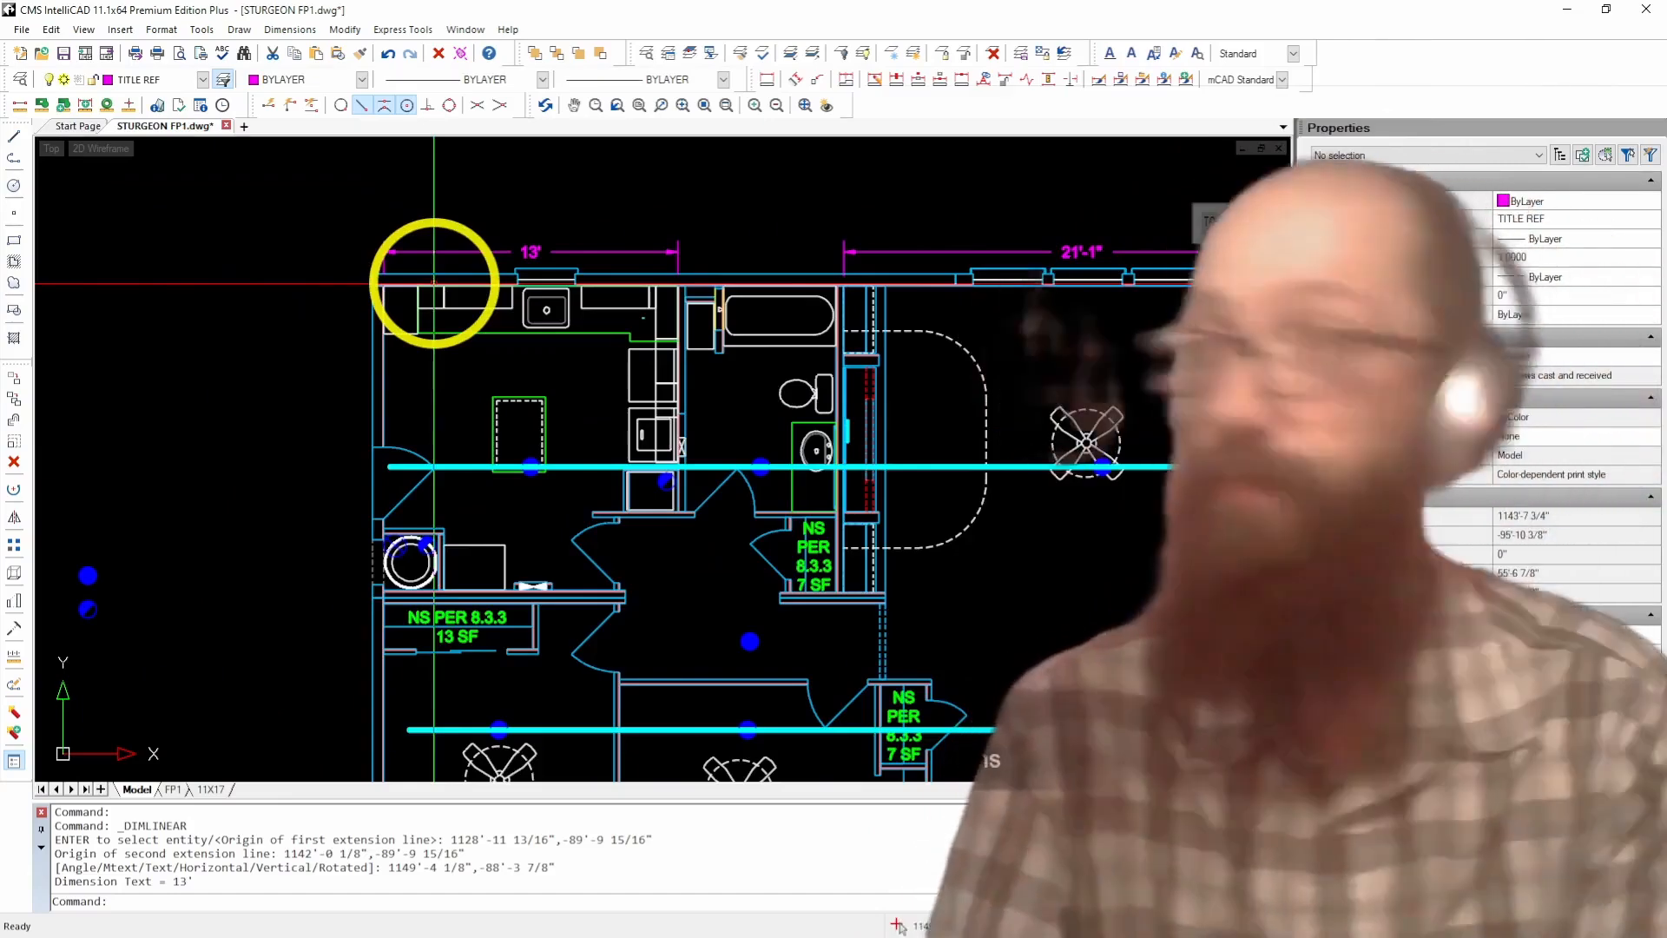
Step: Add a linear dimension for the bedroom beside the entry, from the dividing wall to the closet front, placed below the exterior wall
scroll(397, 435, down, 3)
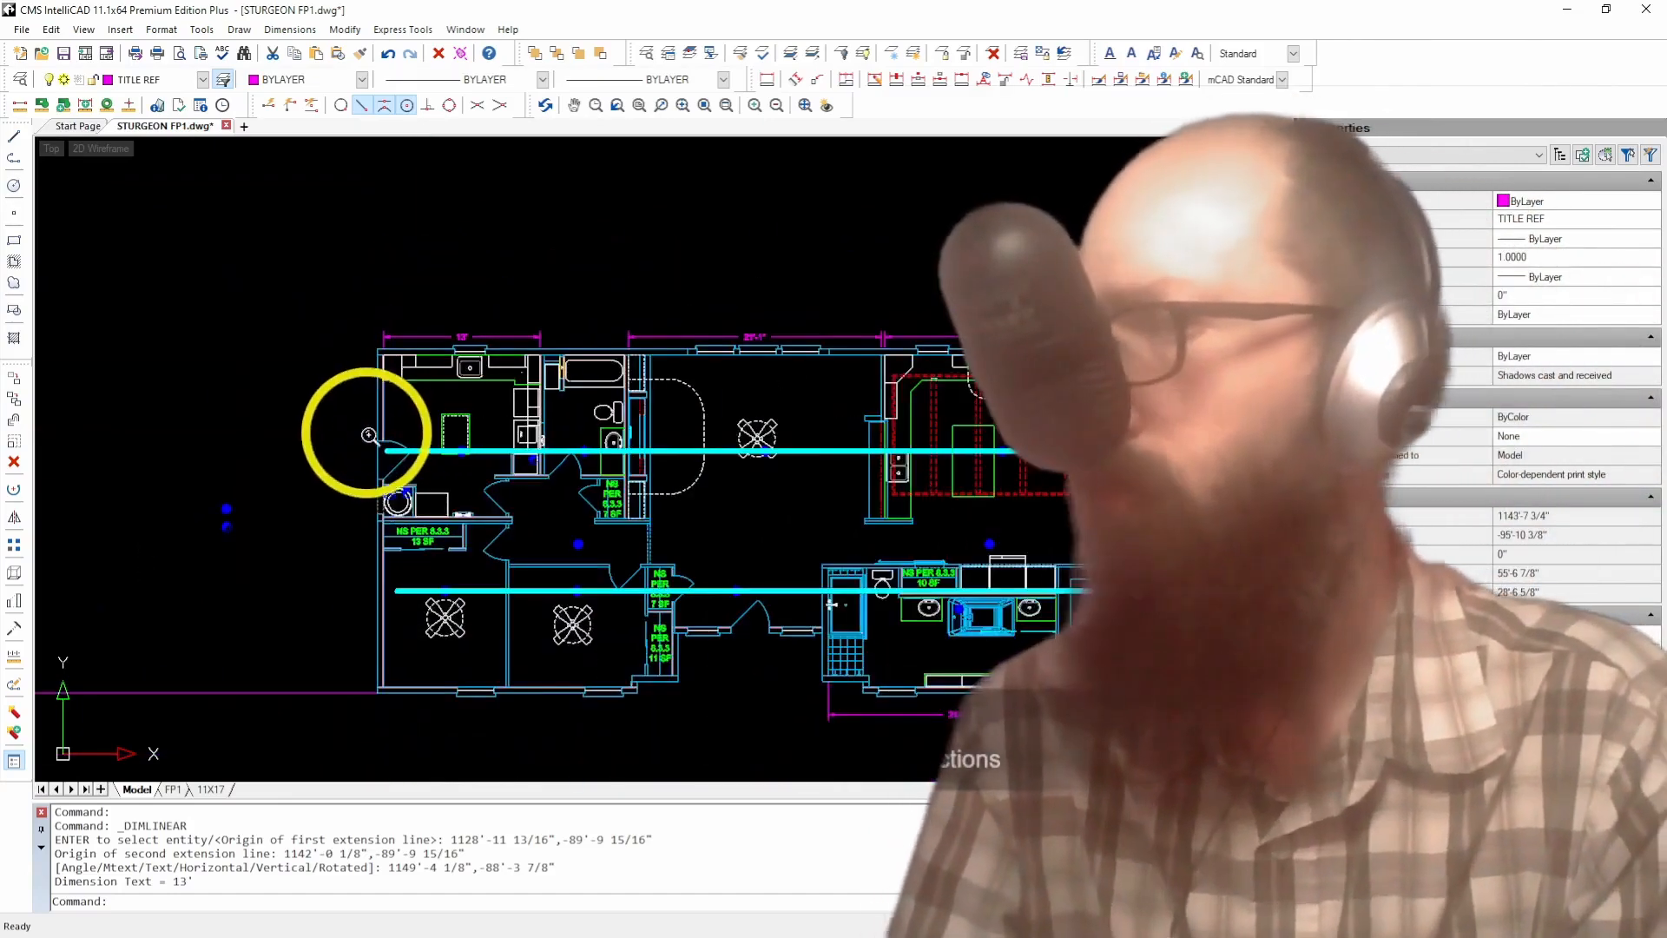
scroll(513, 670, up, 2)
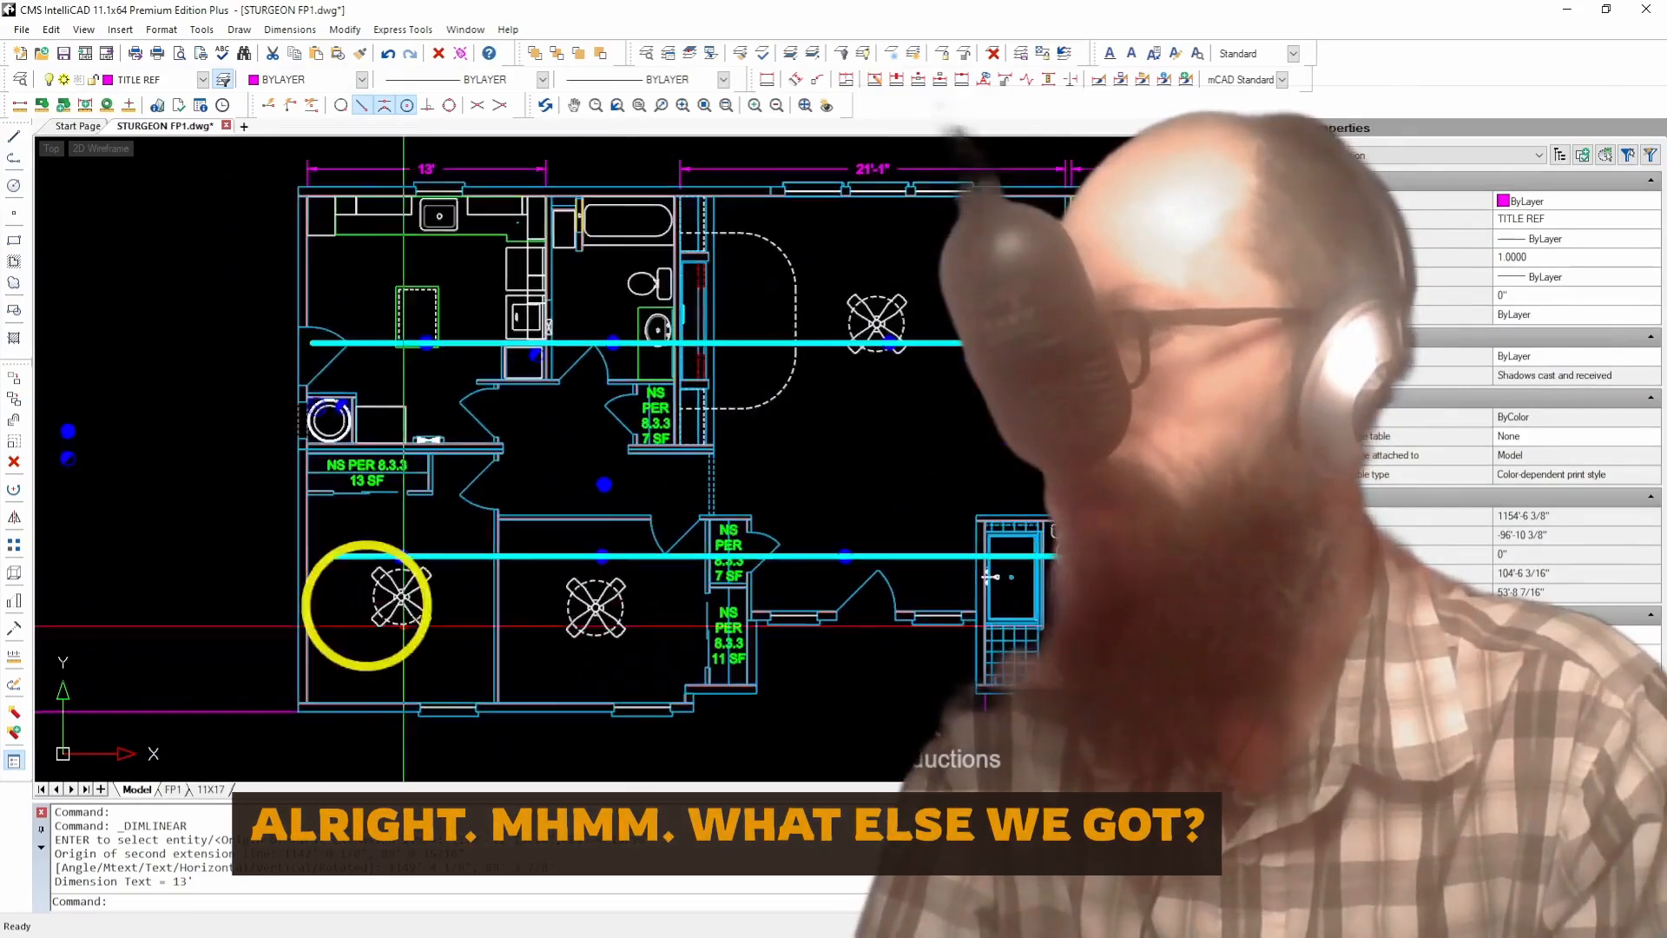
scroll(676, 758, up, 2)
scroll(503, 577, down, 2)
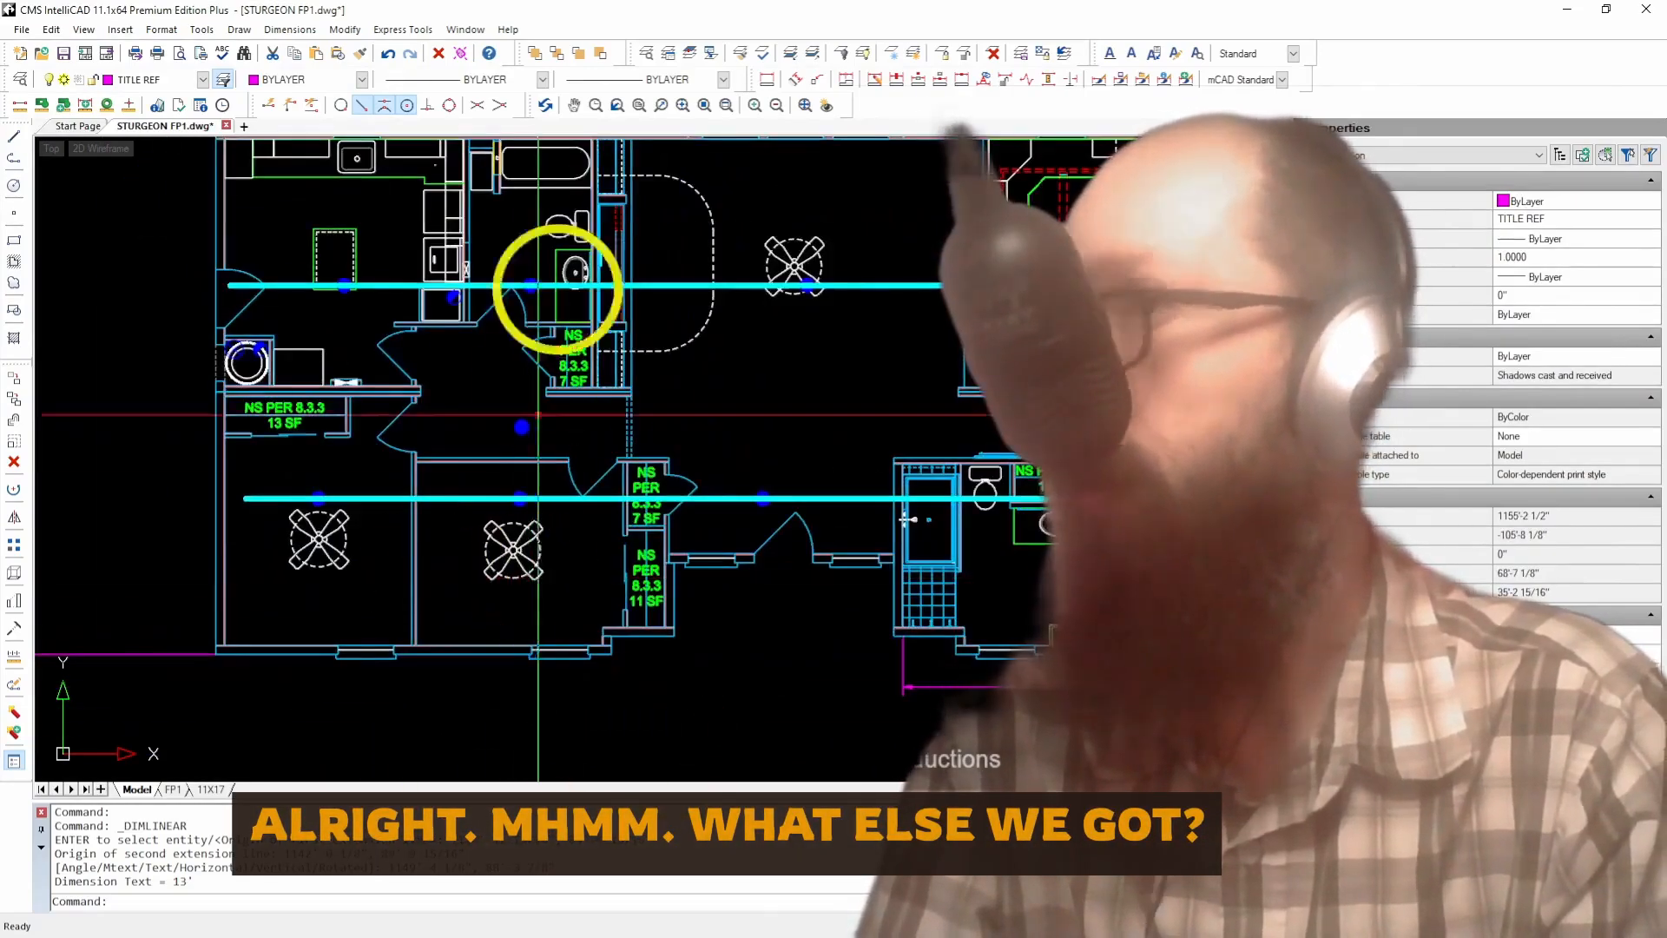
click(767, 79)
scroll(421, 663, up, 4)
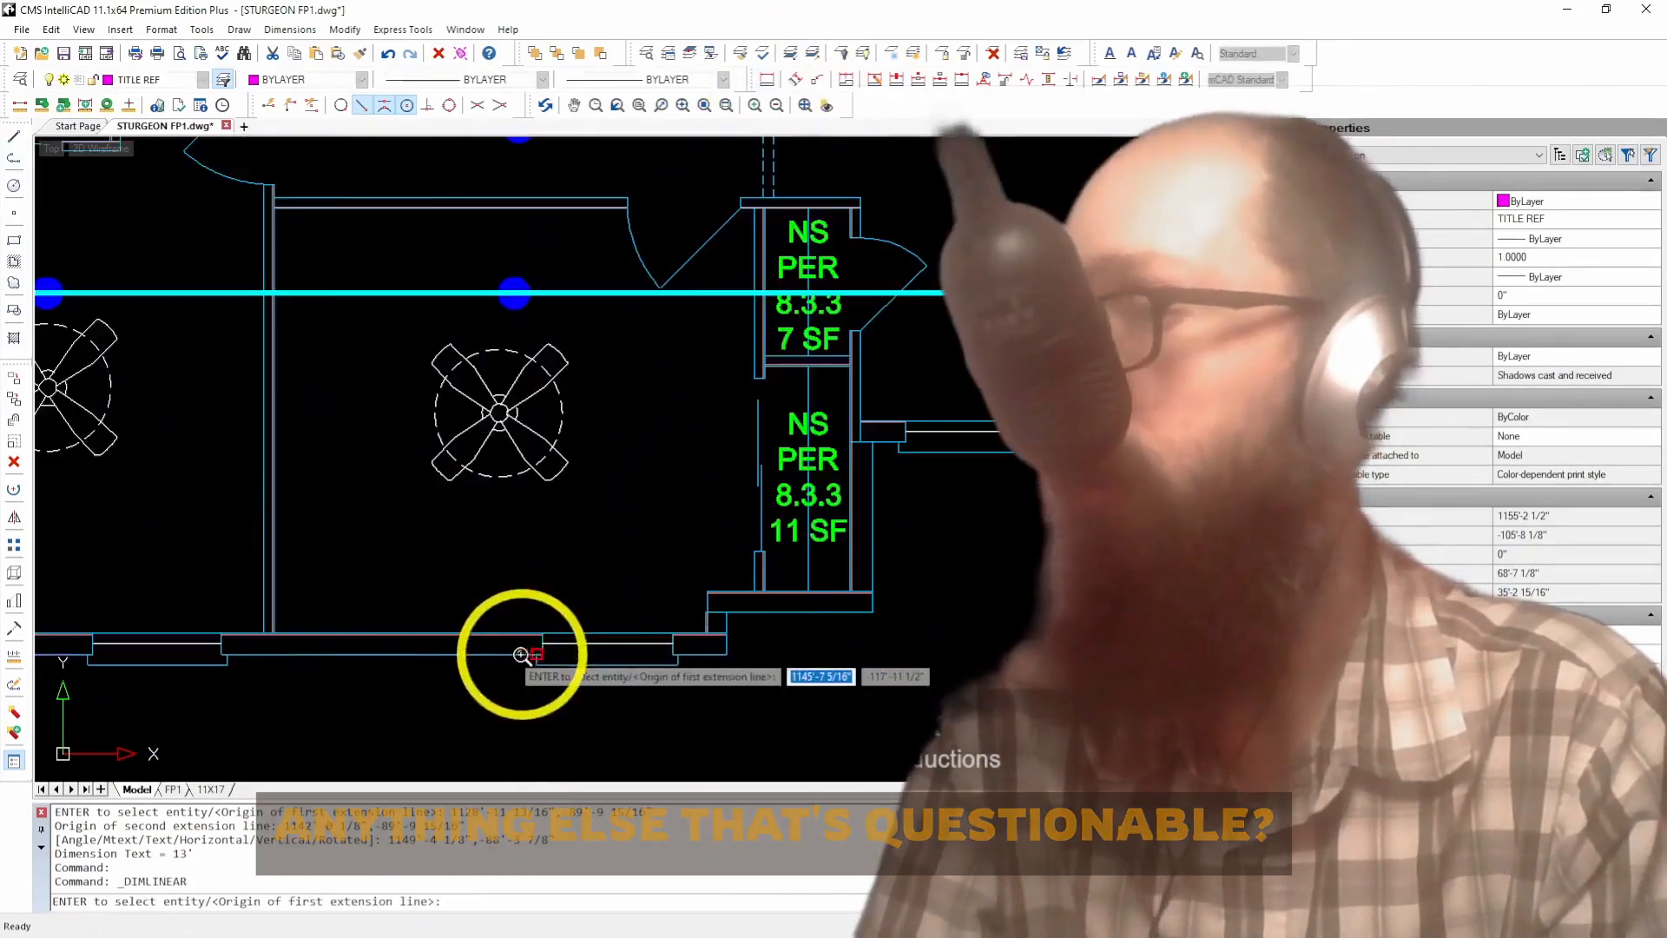
scroll(302, 613, up, 2)
click(257, 643)
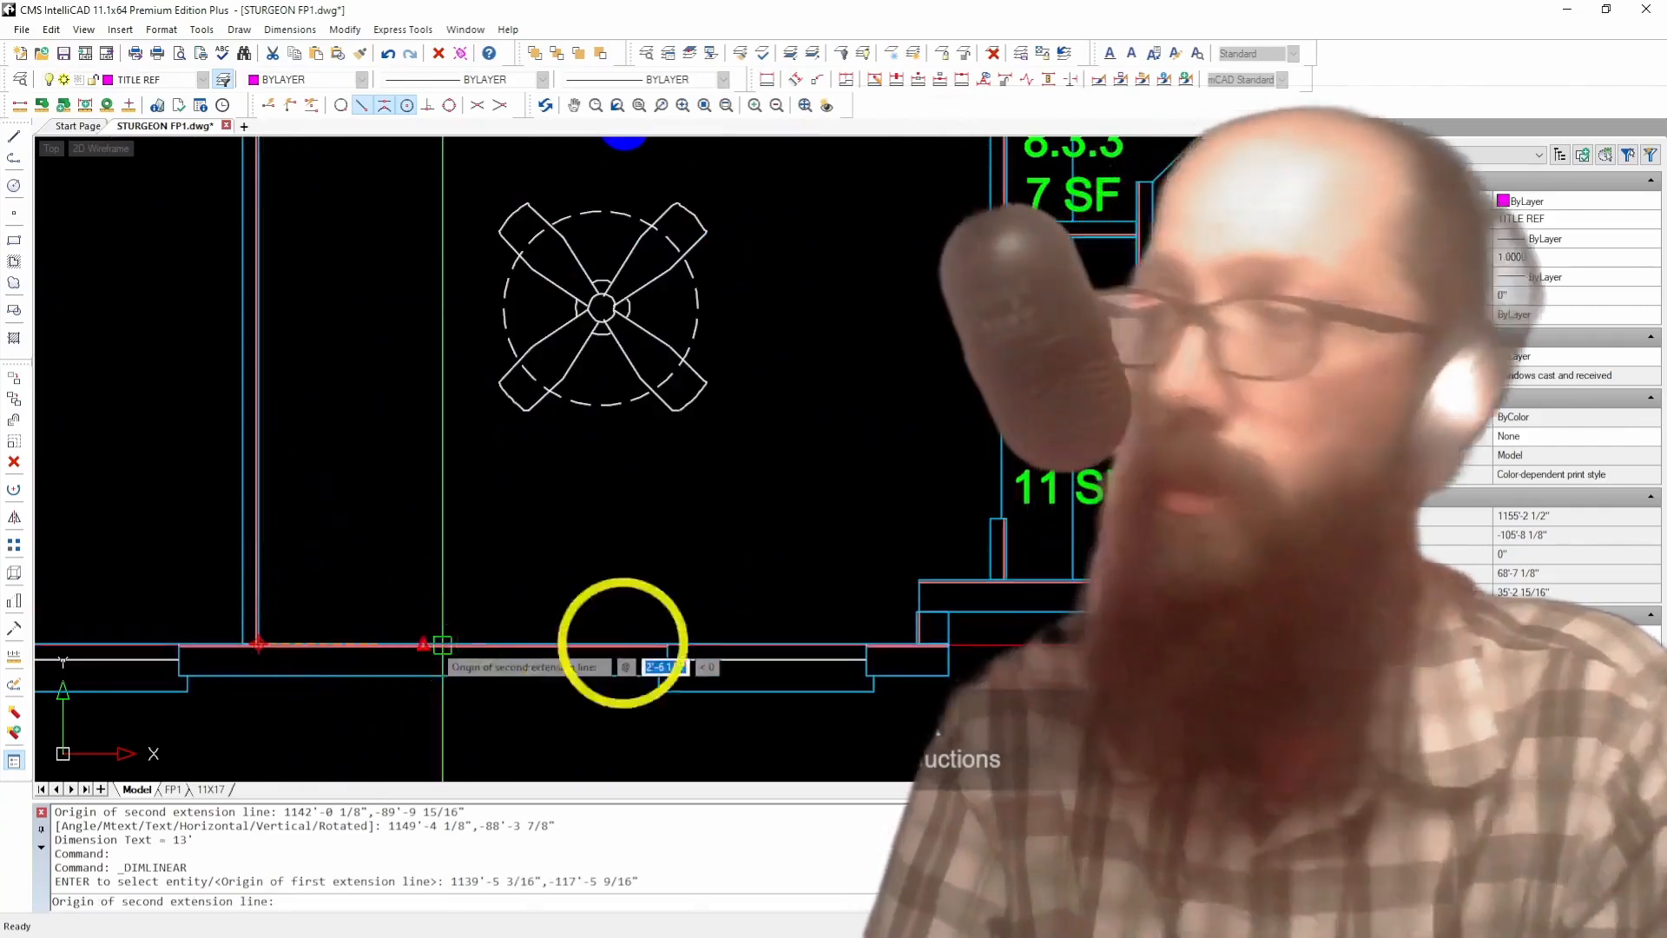
click(968, 589)
scroll(686, 521, down, 2)
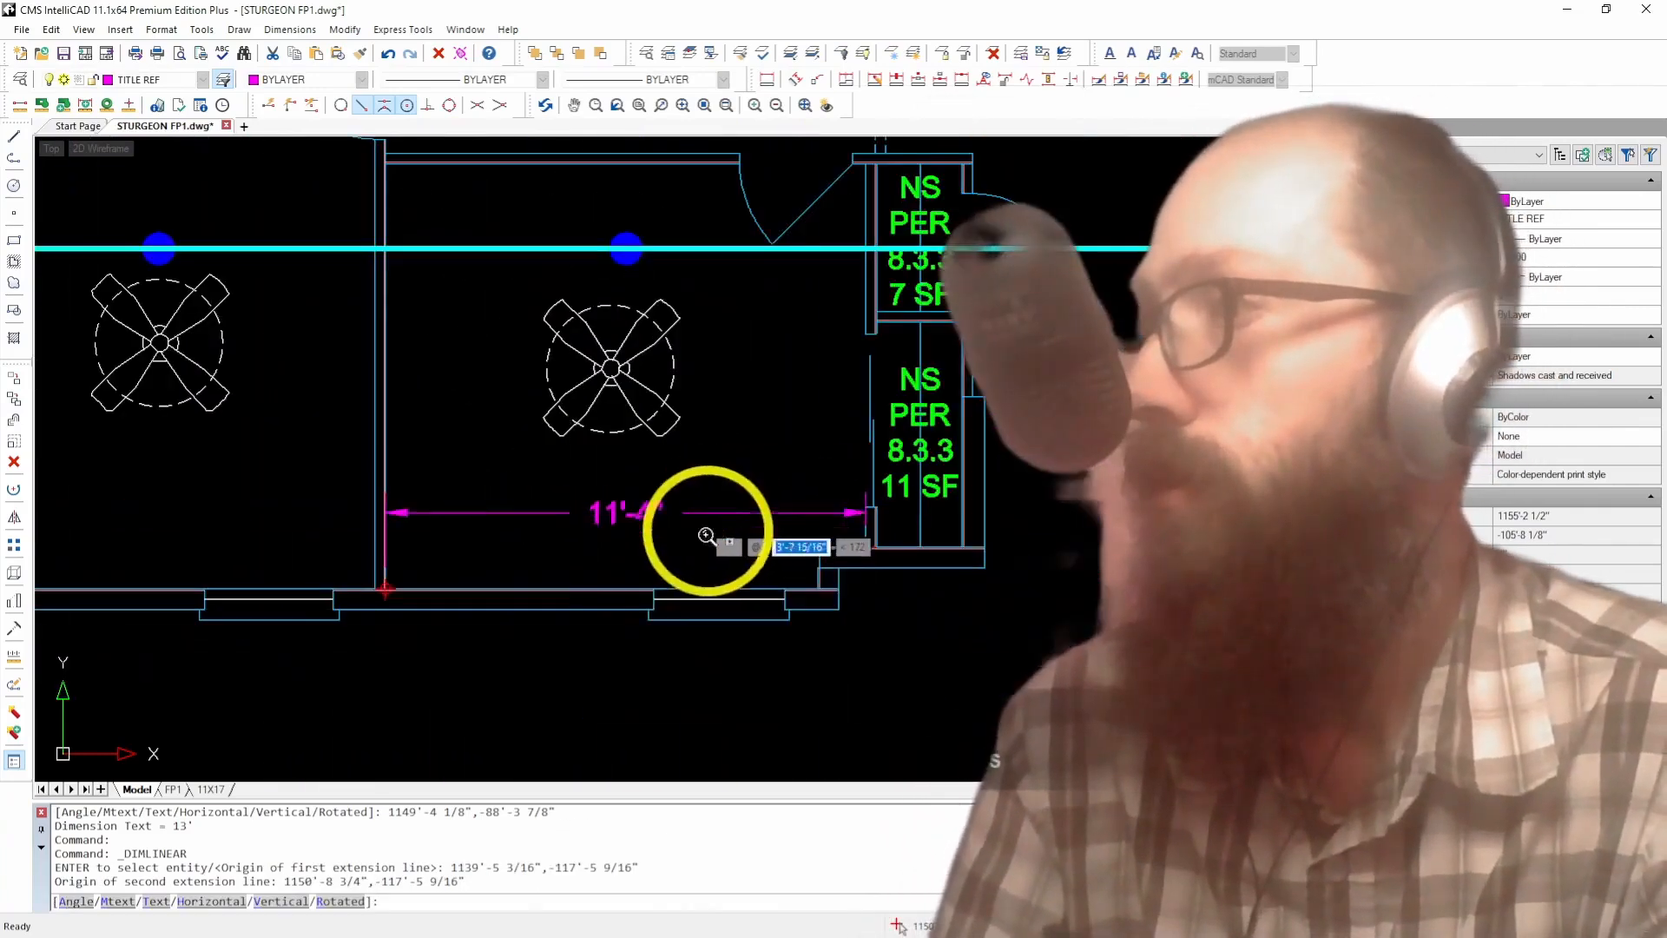
click(646, 663)
scroll(941, 603, down, 2)
Step: Dimension the entry area's width from the dashed beam's outer edge to the master bathroom's wall corner, placed just outside the front door
scroll(848, 495, up, 3)
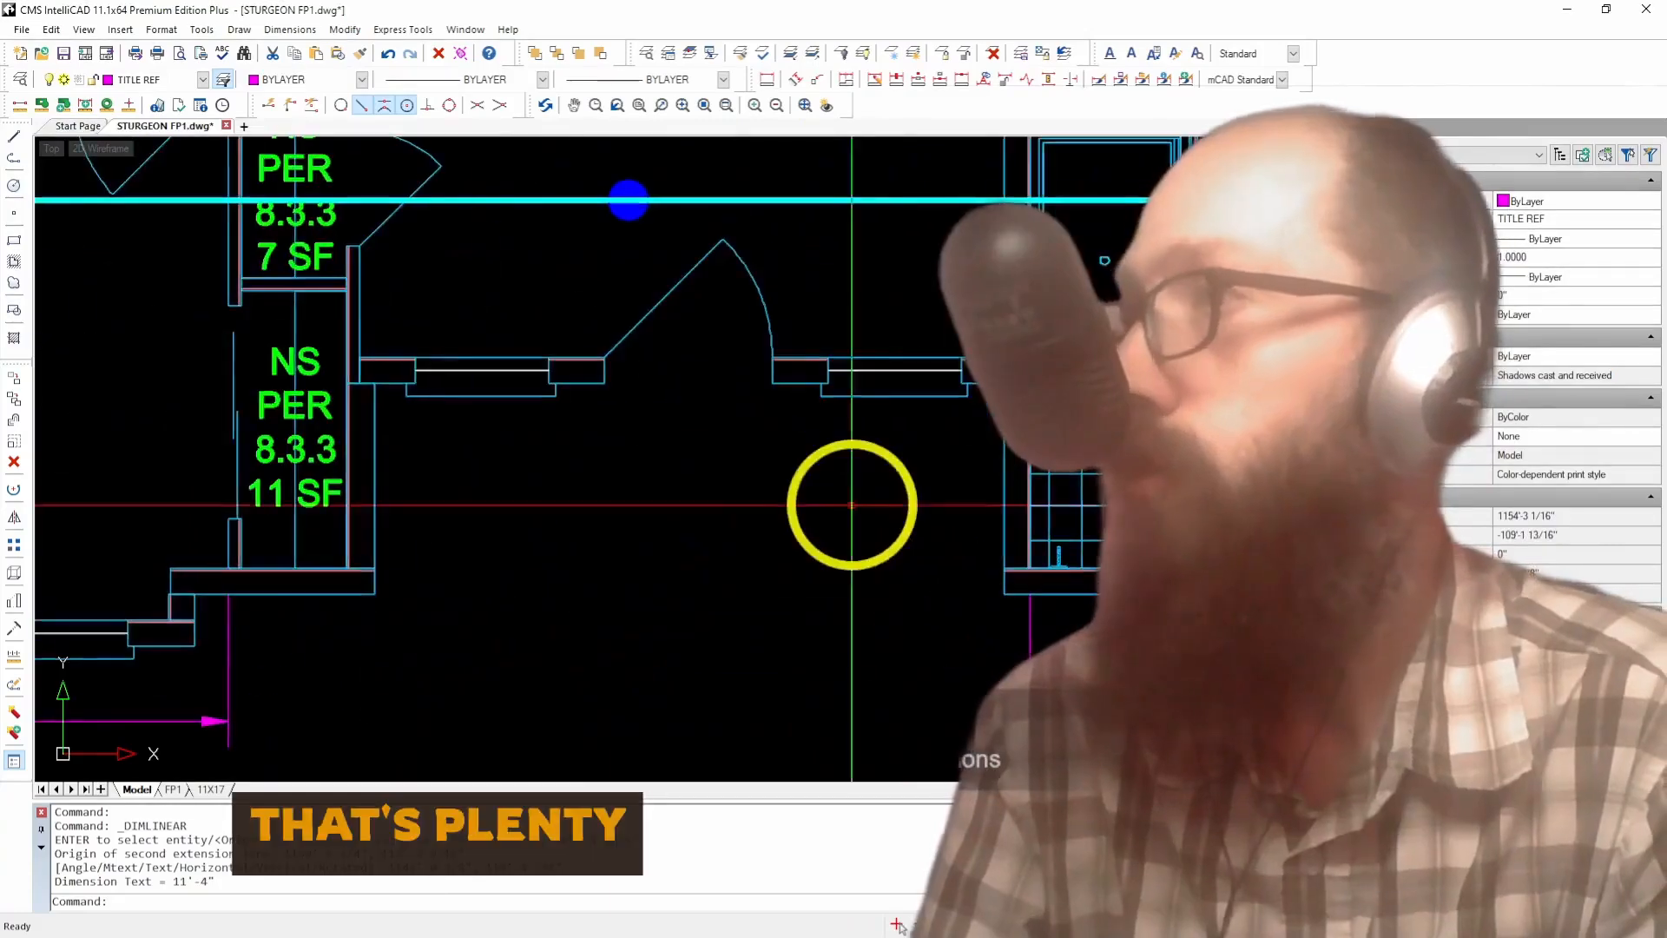
scroll(695, 560, down, 3)
scroll(668, 534, up, 1)
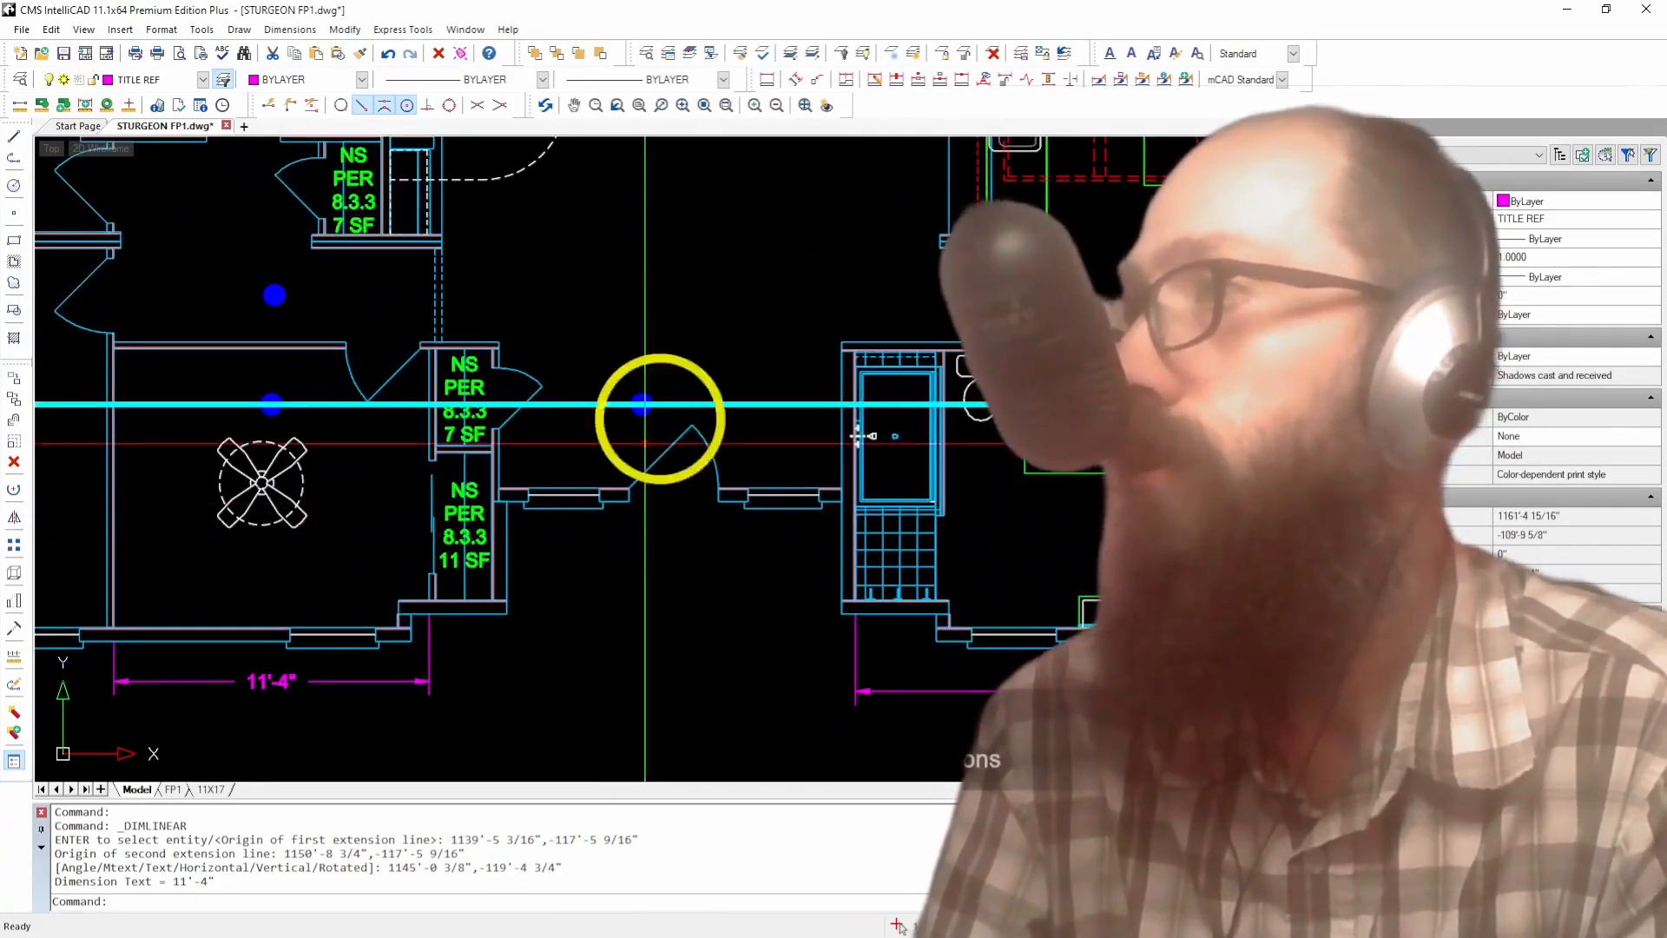
click(768, 80)
scroll(409, 362, up, 3)
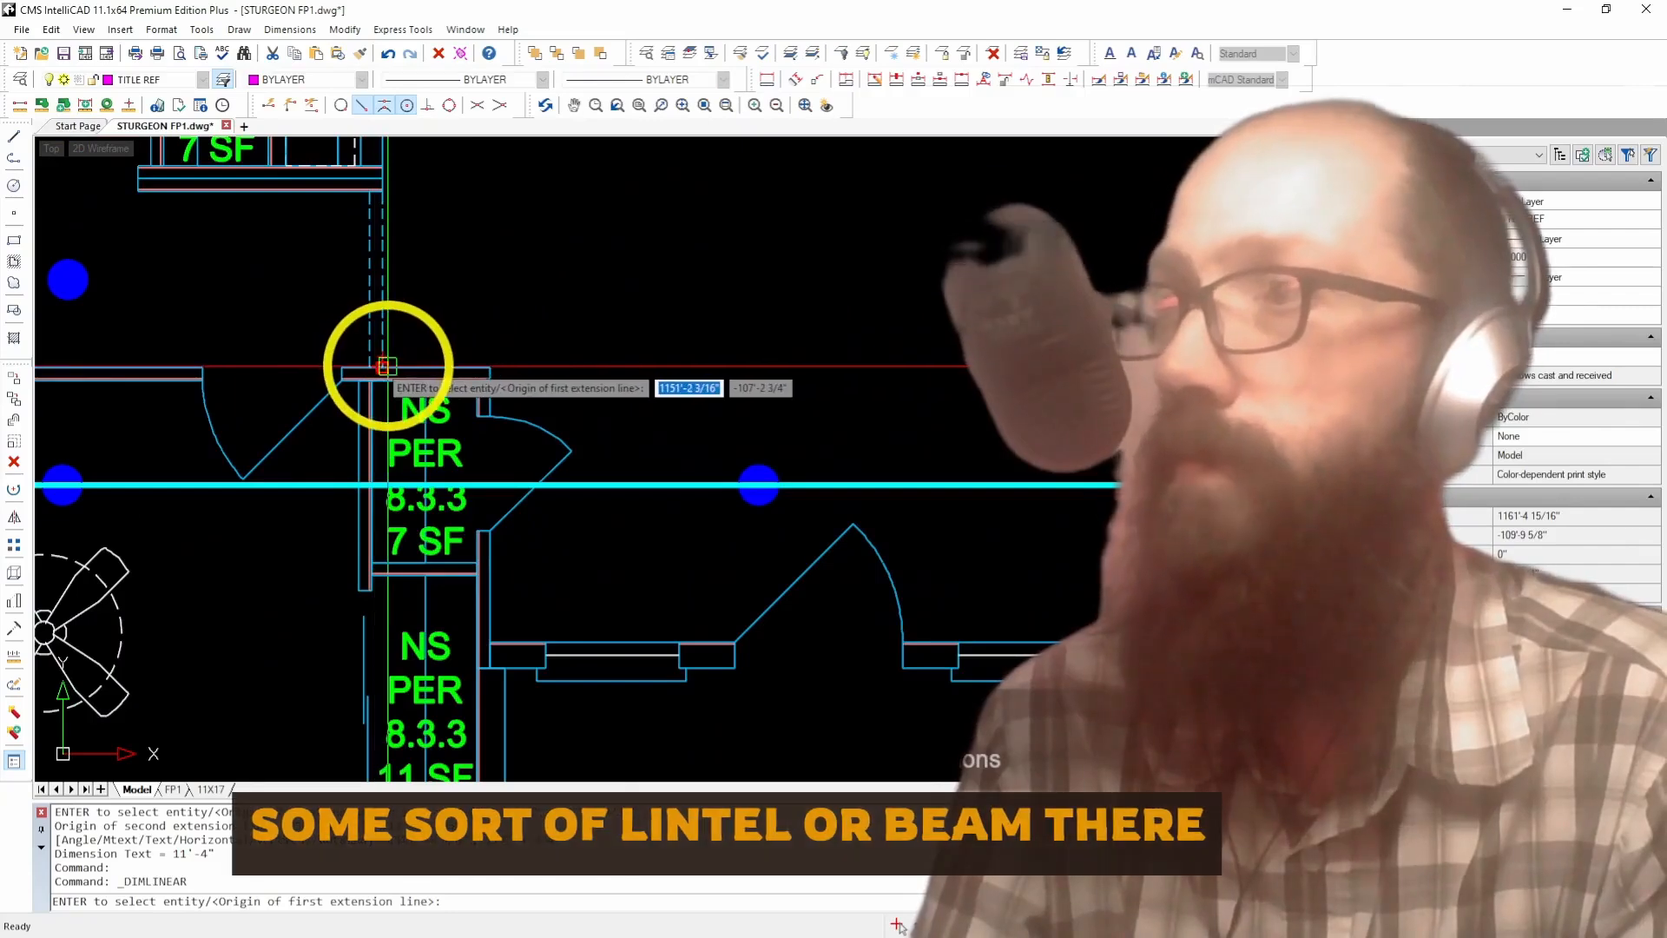
click(376, 361)
scroll(356, 430, down, 2)
click(765, 399)
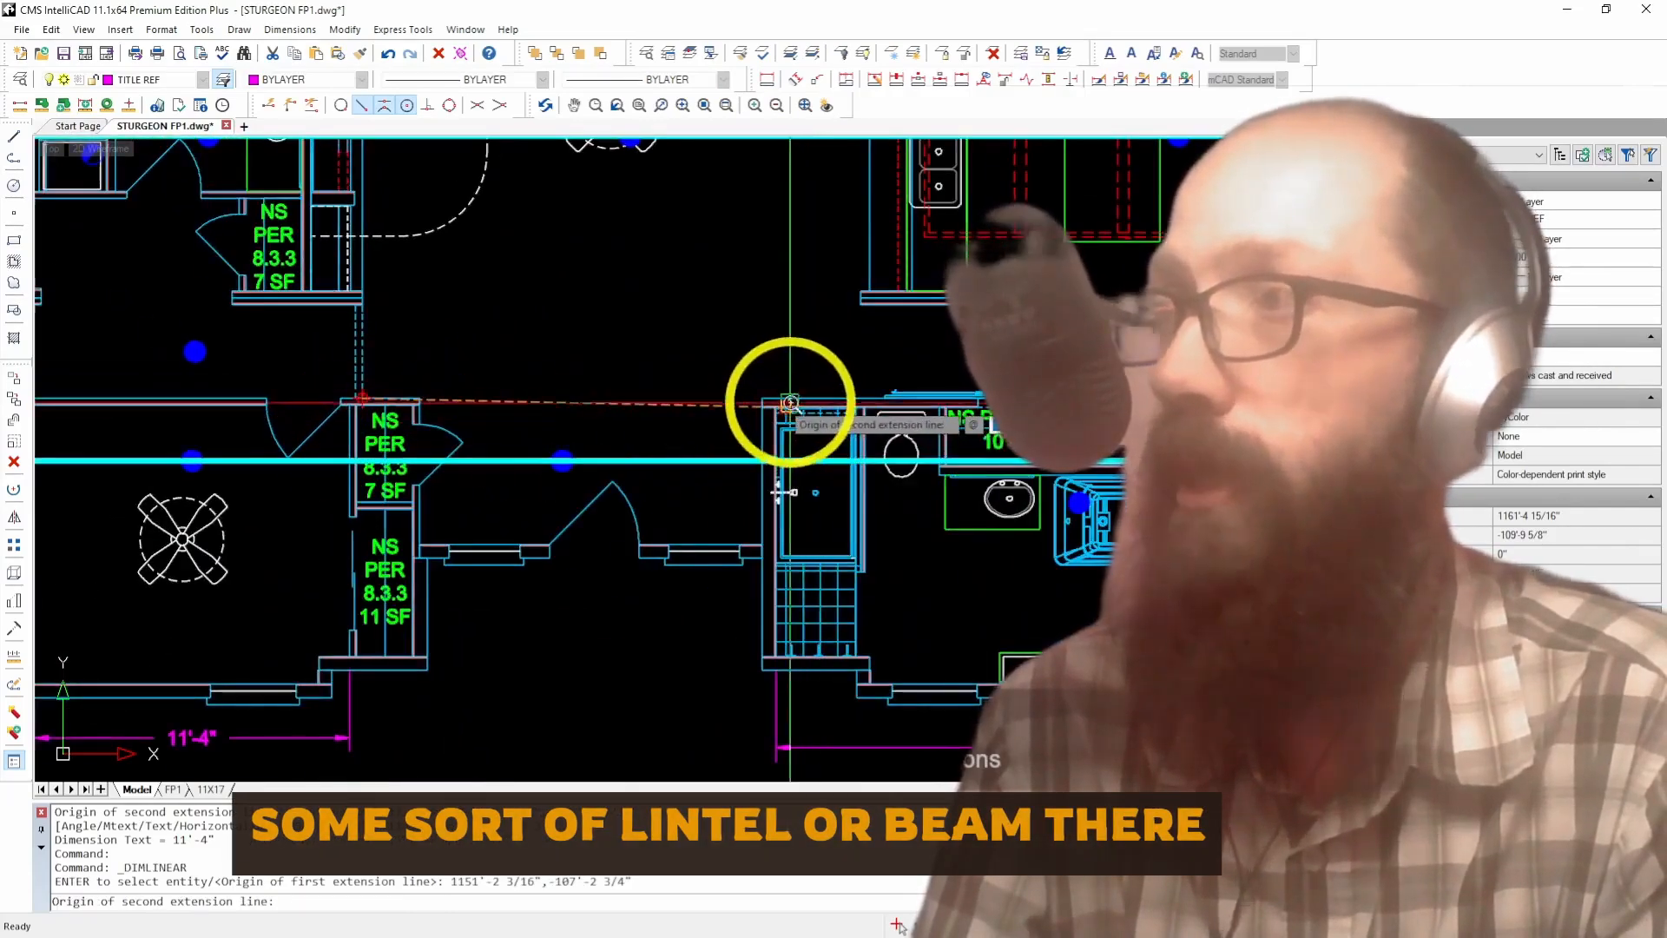
scroll(765, 398, up, 2)
scroll(732, 397, down, 3)
click(614, 529)
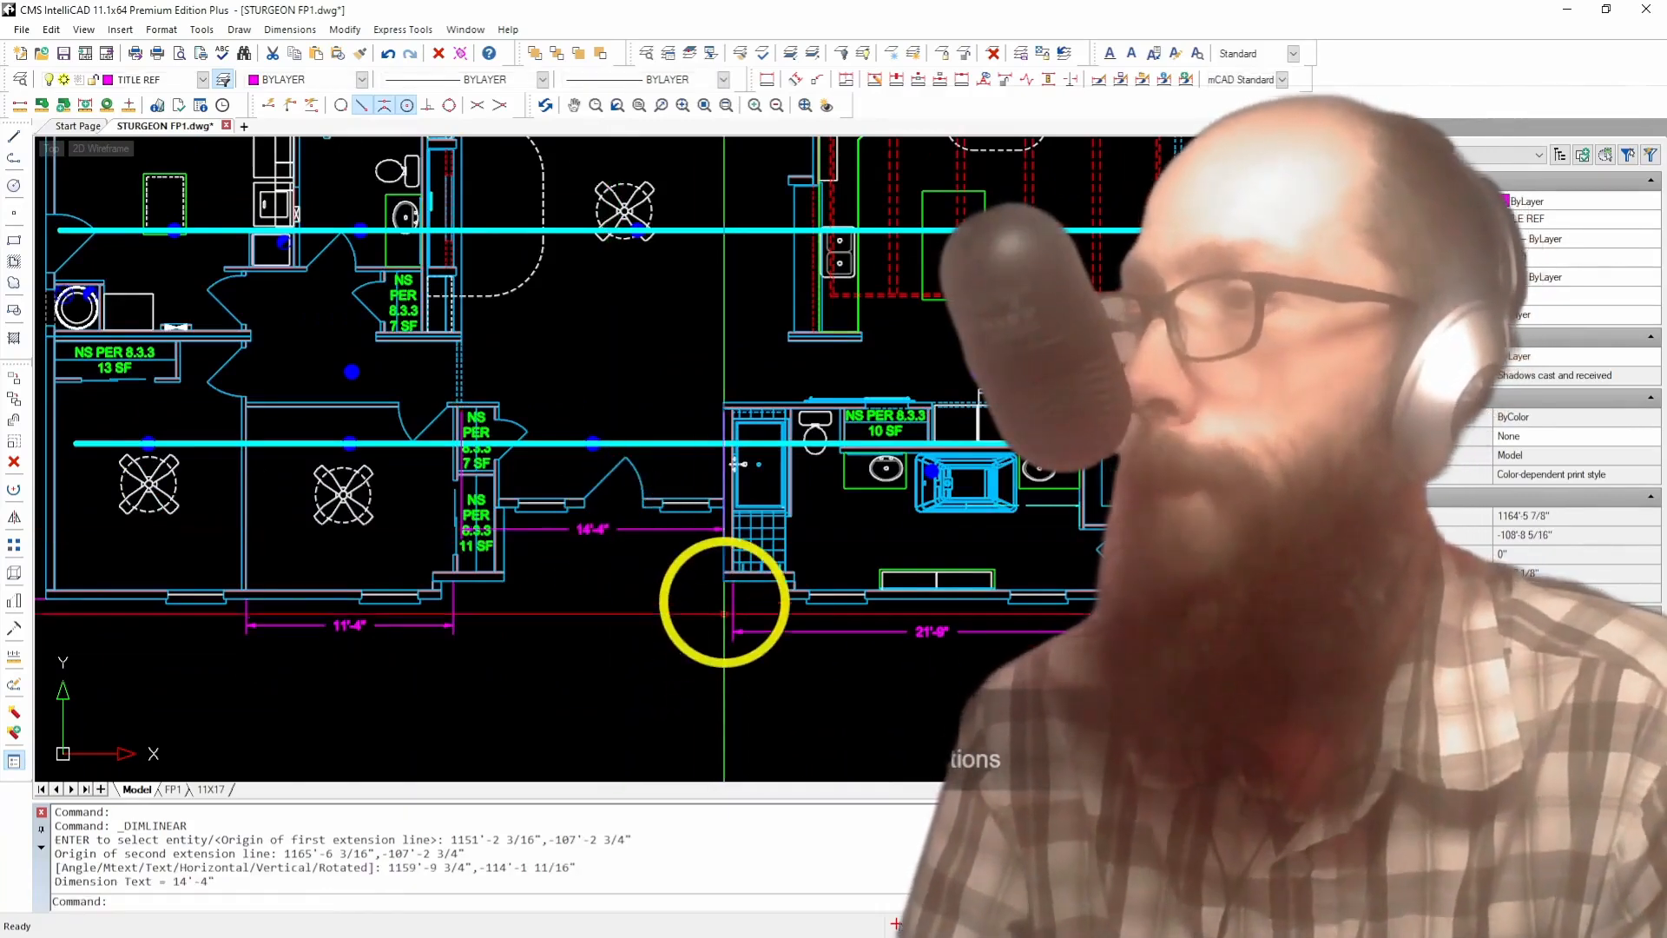
Step: Draw temporary reference lines from the laundry room's door jamb, 8' horizontally into the room, continuing straight down across the pipe run
scroll(421, 415, up, 2)
scroll(560, 365, up, 2)
scroll(312, 578, down, 4)
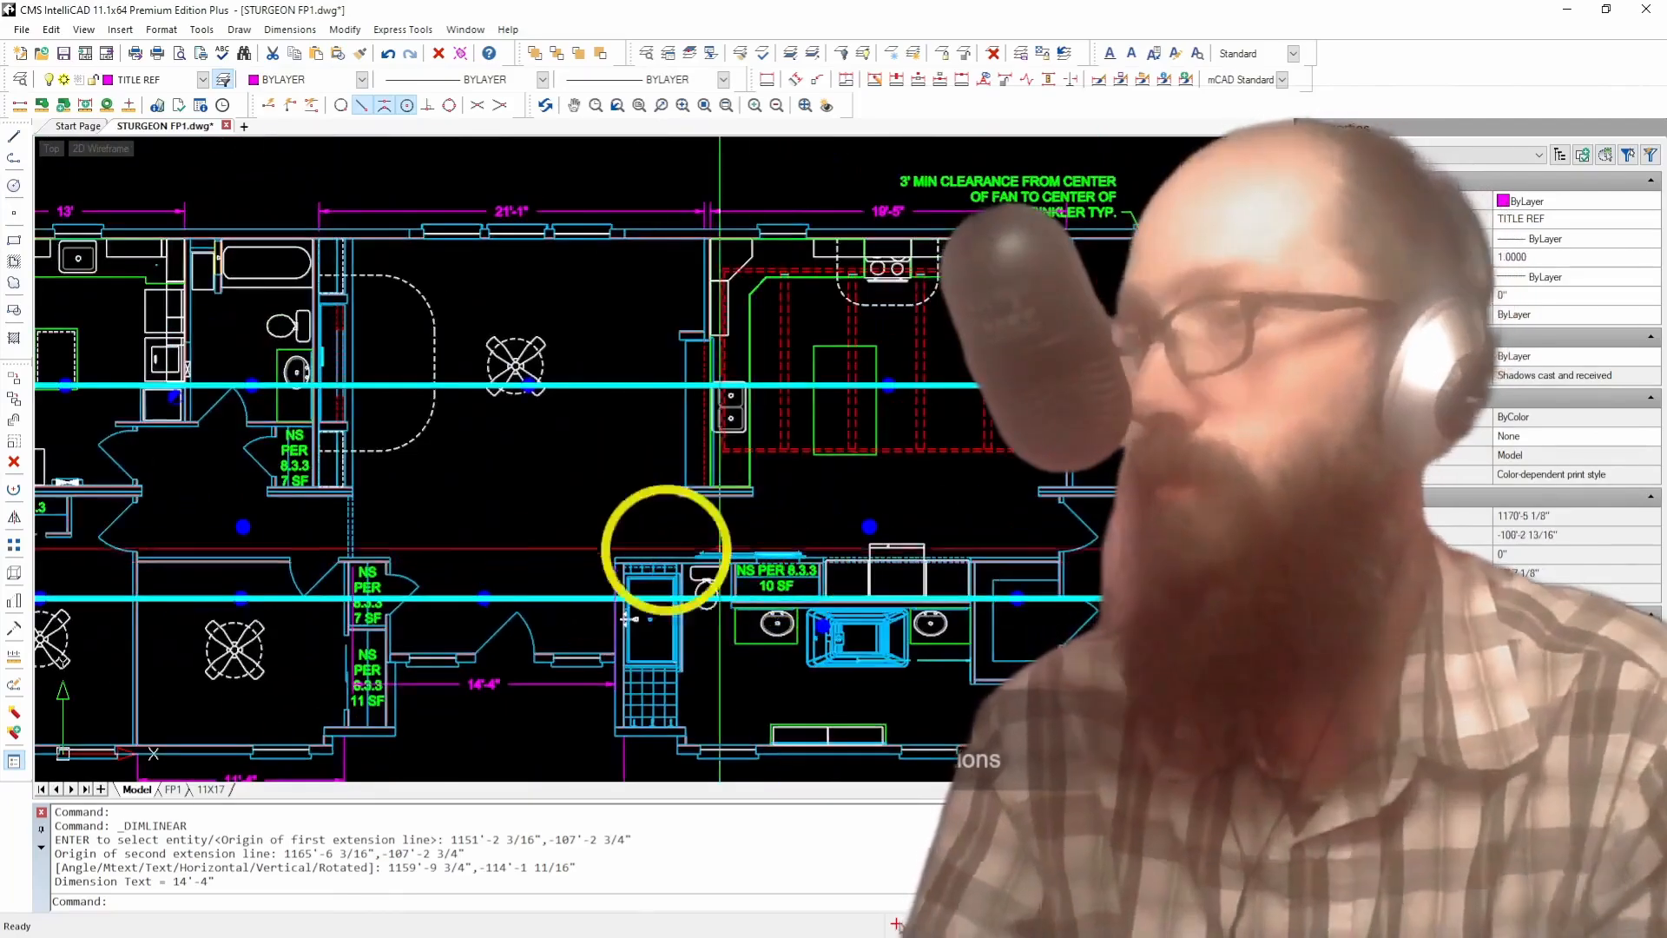
scroll(404, 575, up, 2)
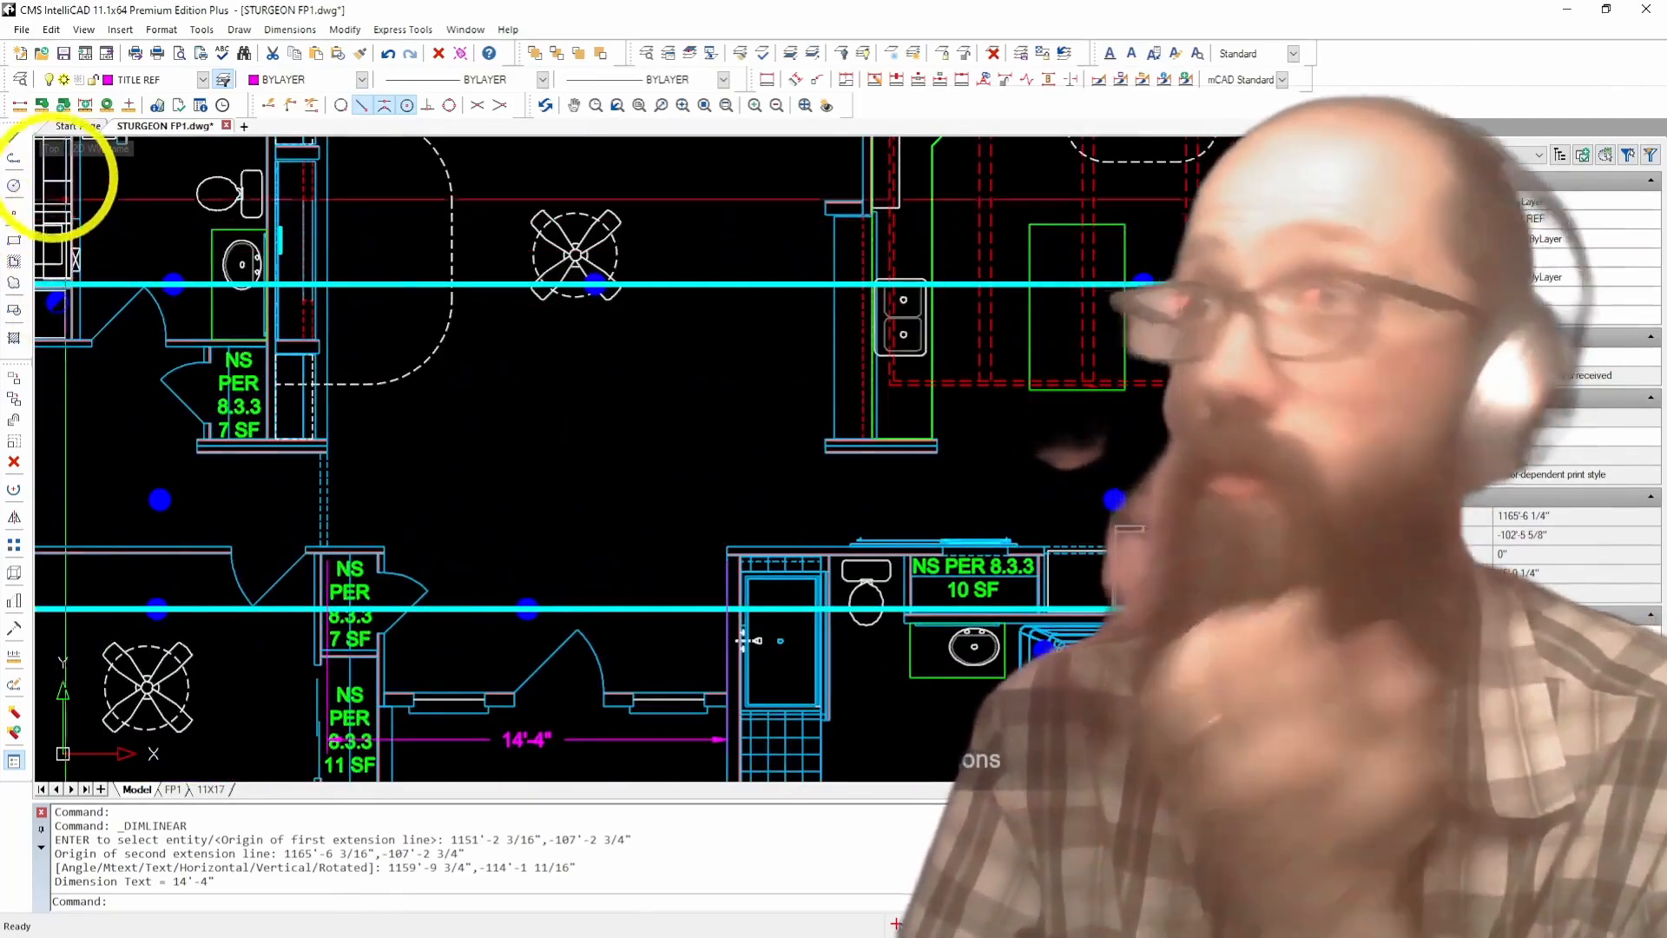
scroll(849, 383, down, 3)
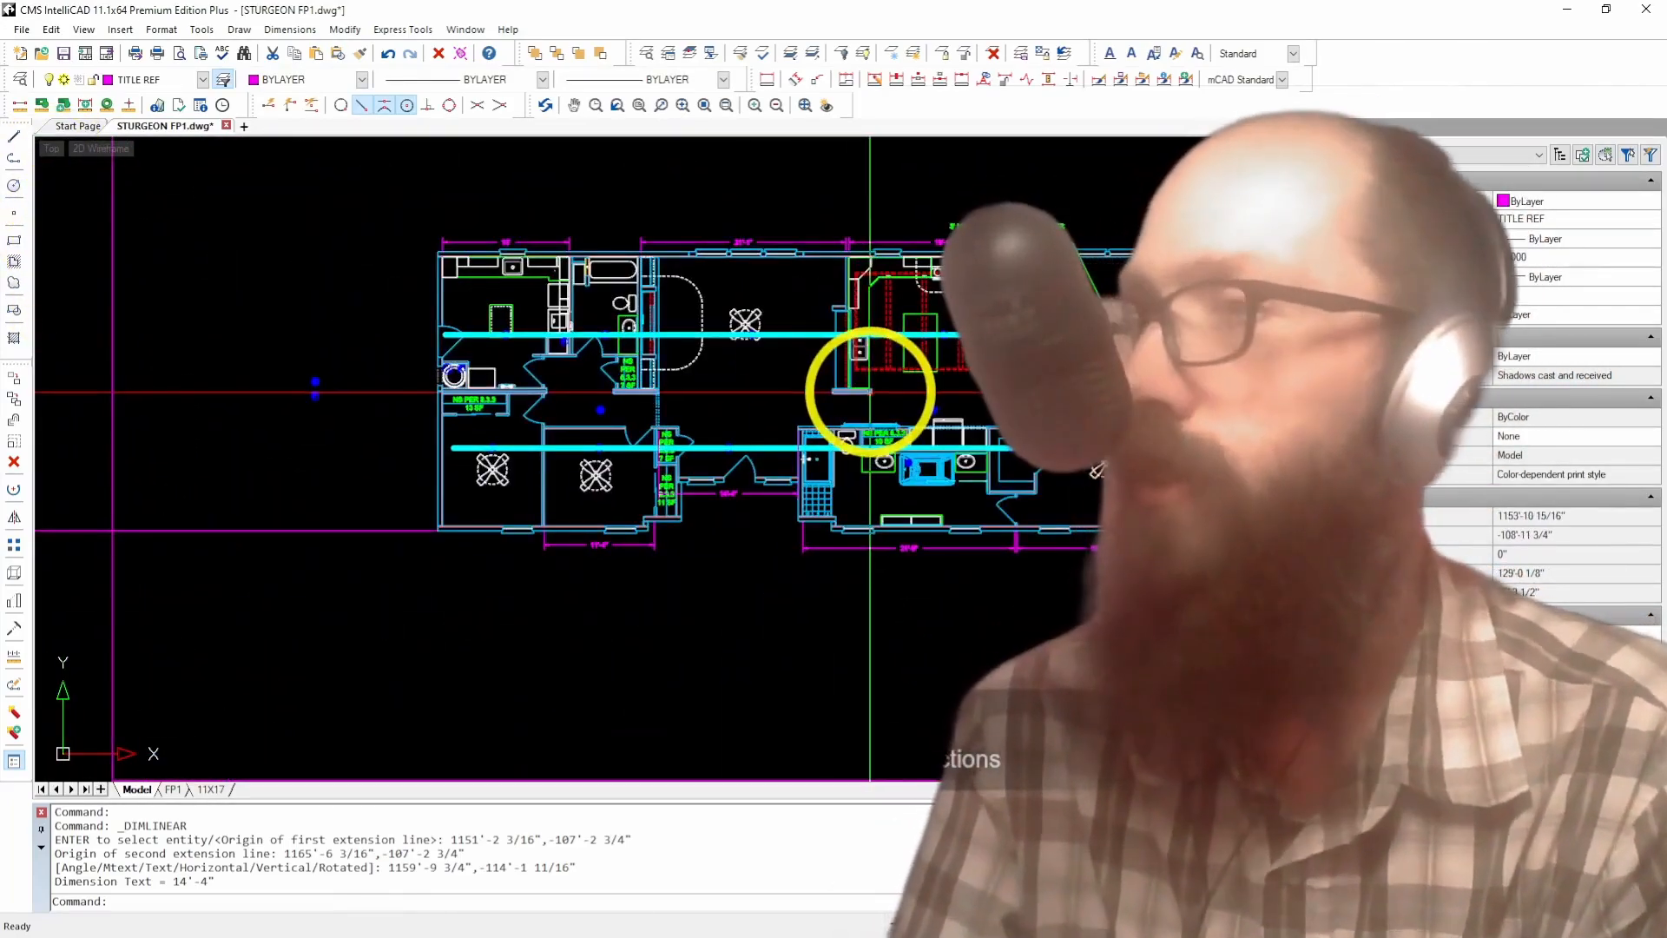
scroll(425, 374, up, 5)
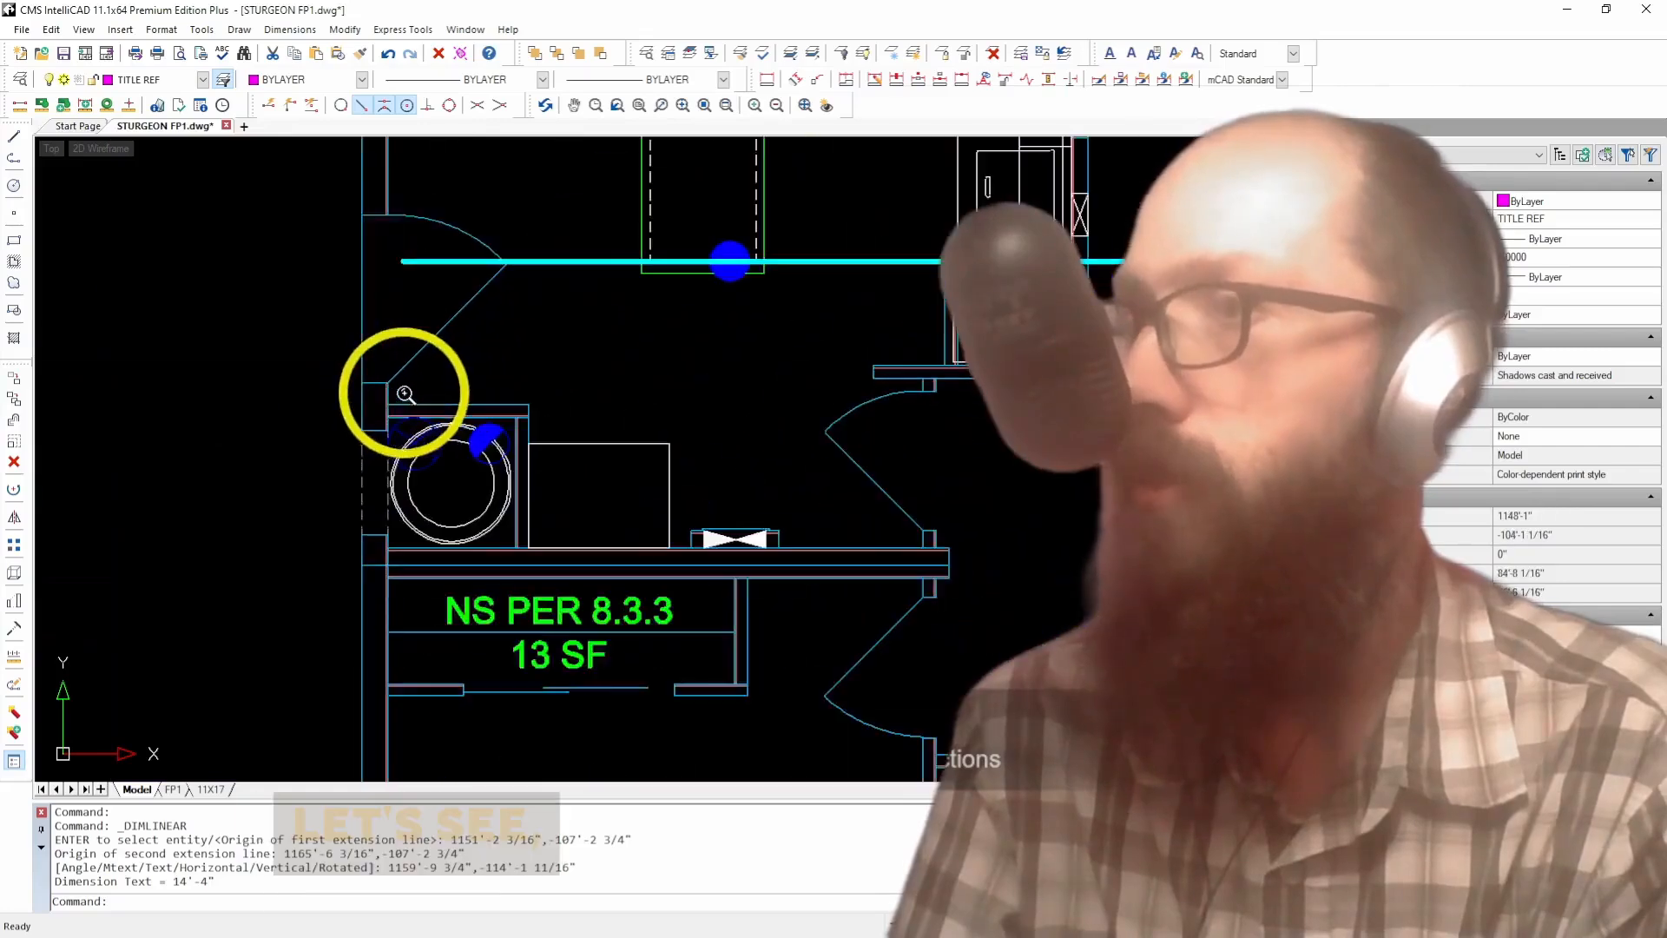
scroll(402, 393, down, 1)
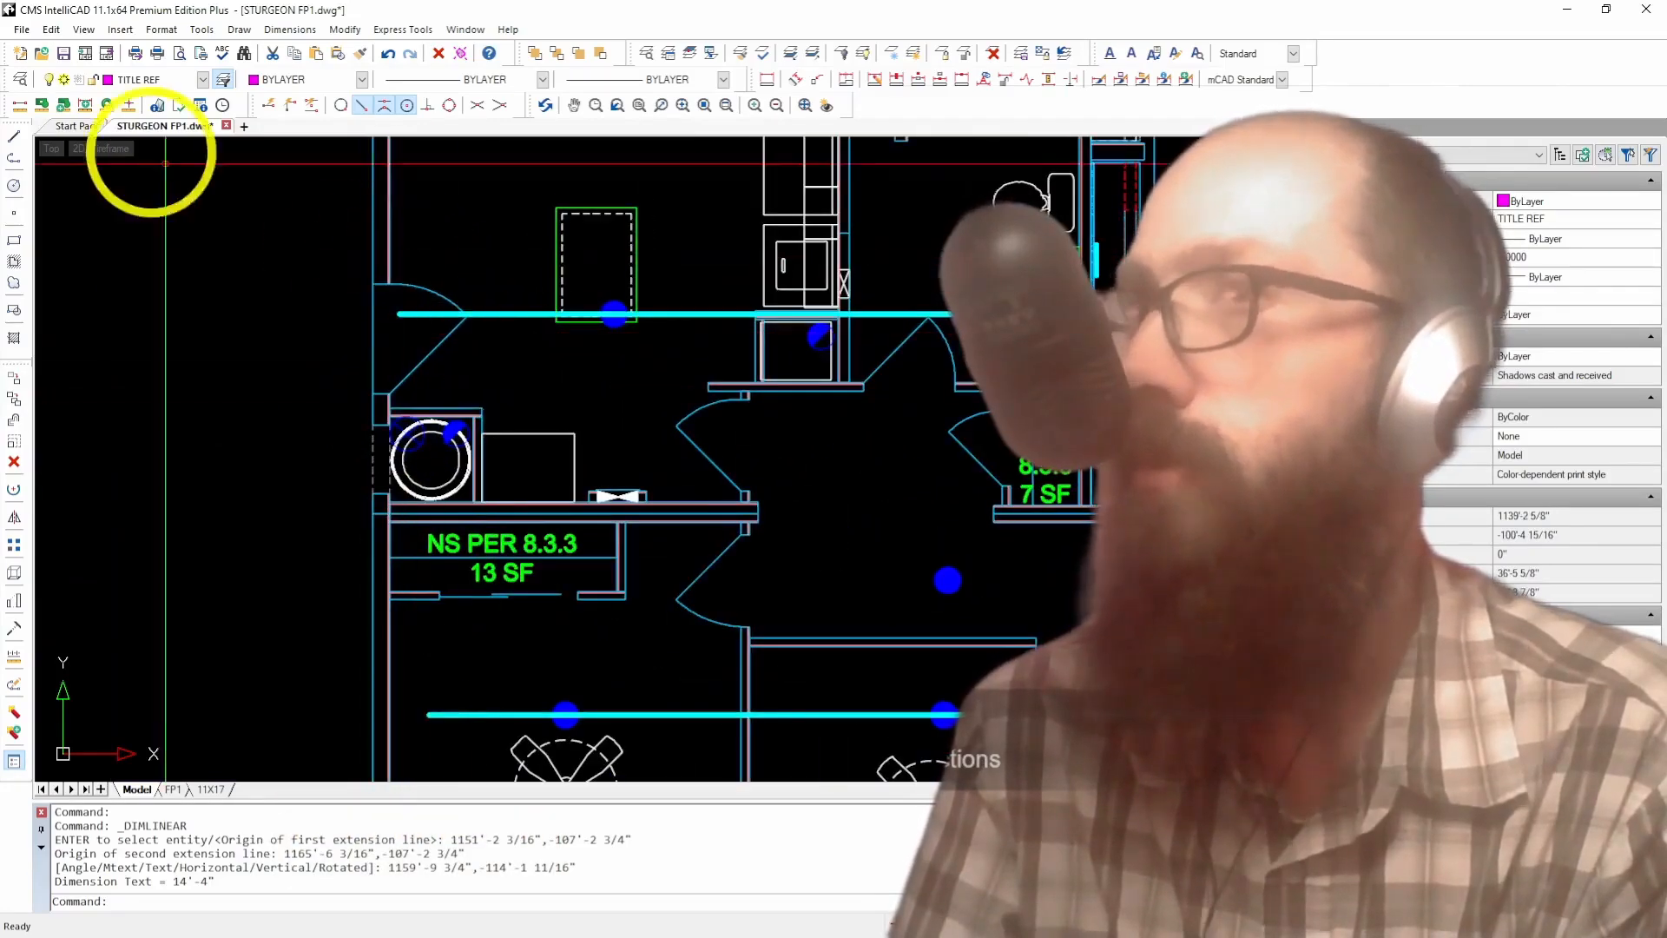
click(14, 139)
scroll(382, 265, up, 2)
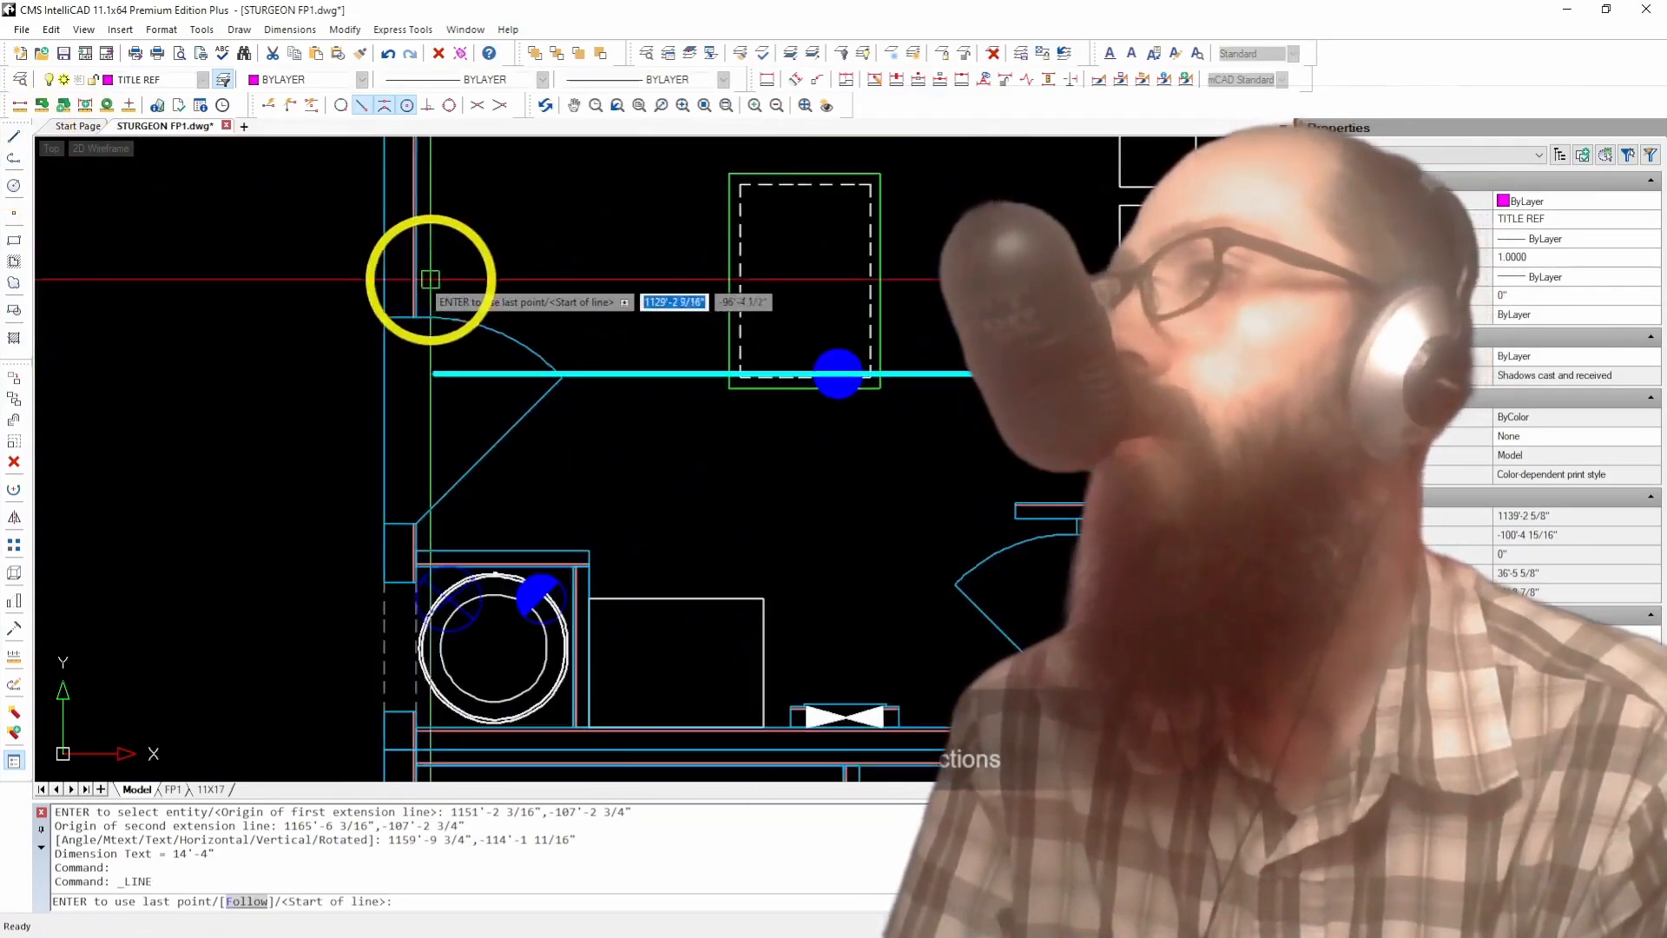
click(420, 275)
click(941, 270)
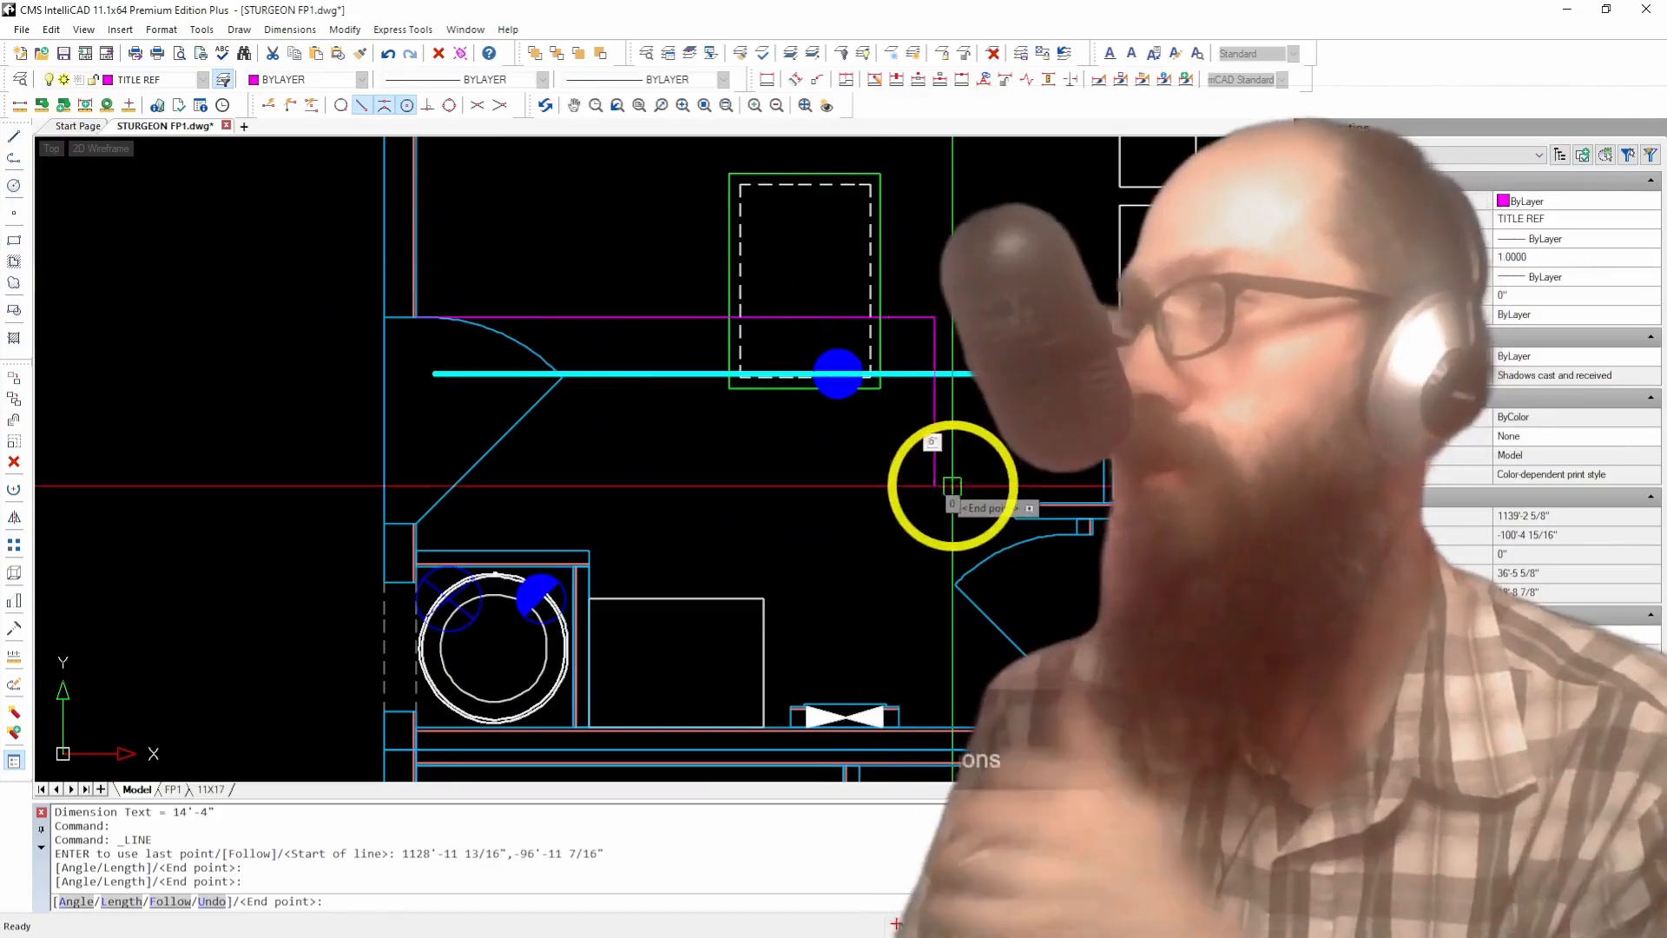
click(938, 483)
key(Return)
Step: Move the laundry room's pendant head along the pipe run, snapping it perpendicular onto the vertical reference line
click(835, 396)
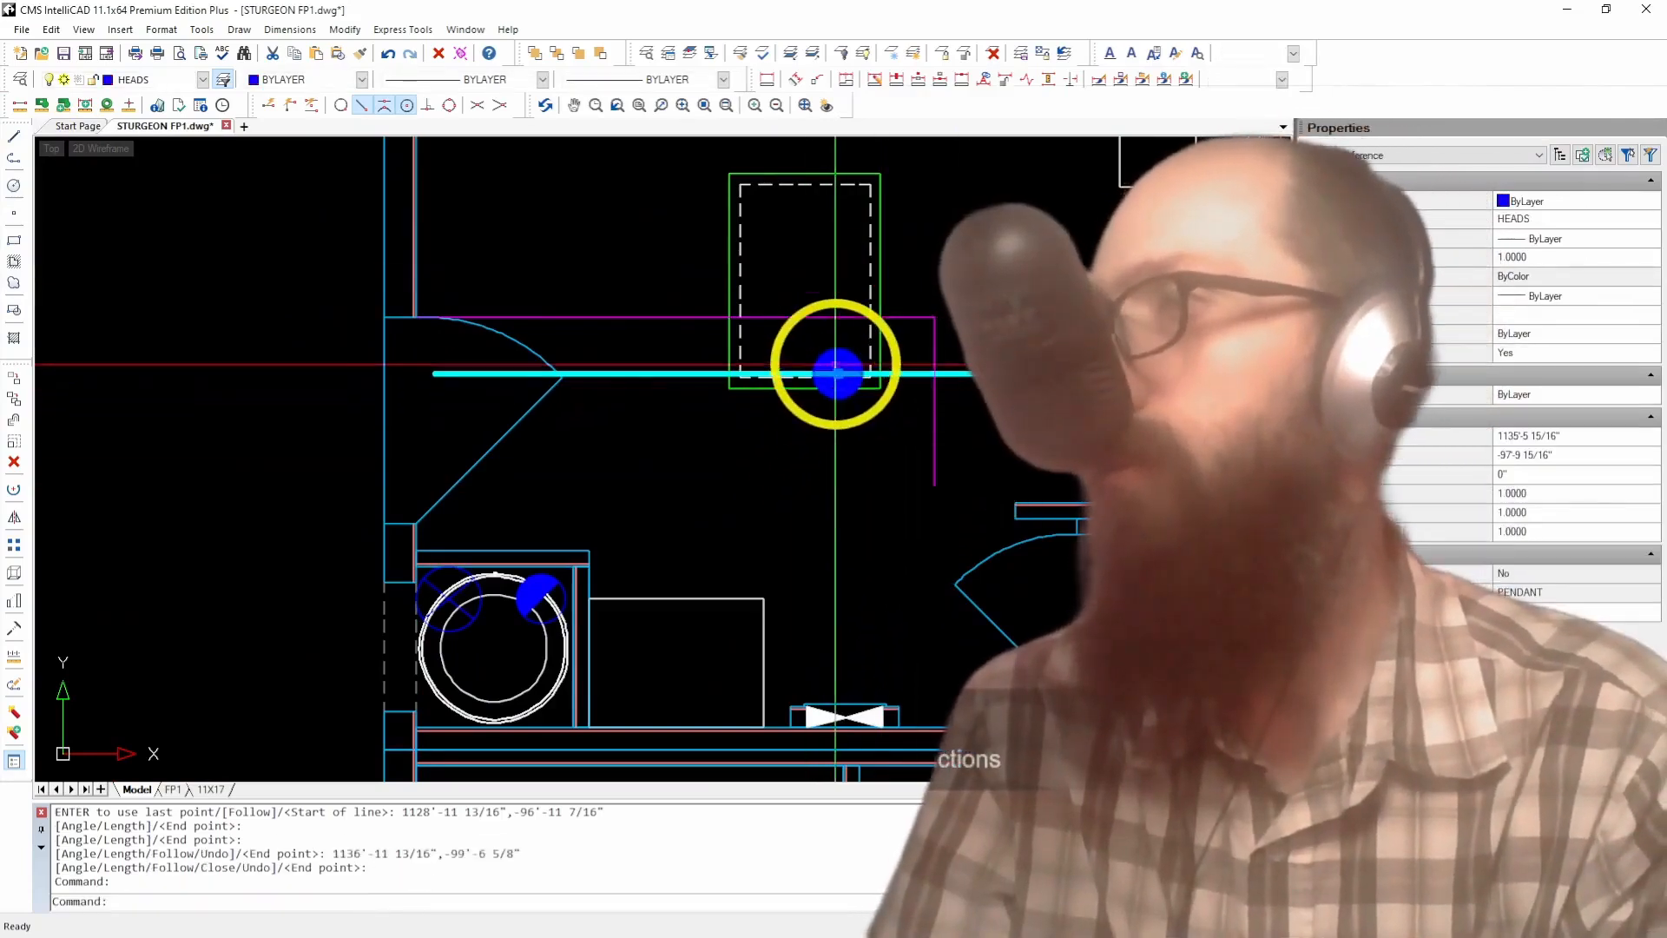
click(835, 373)
click(428, 105)
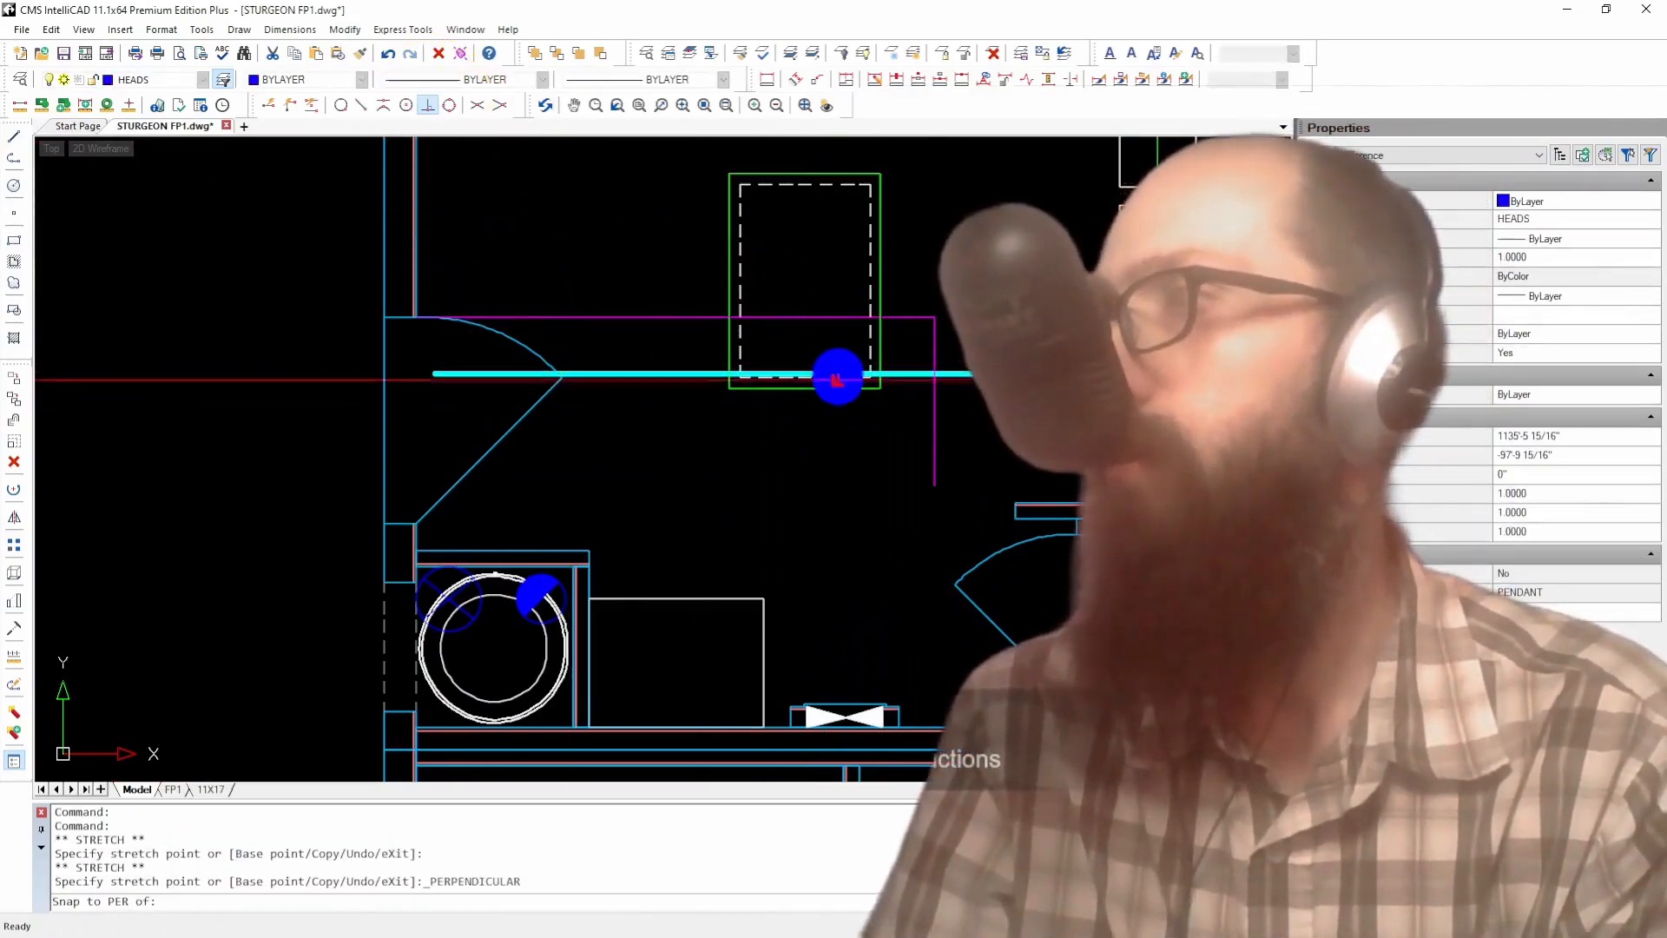
click(934, 382)
key(Escape)
Step: Erase both temporary reference lines around the laundry room's head
click(931, 315)
click(922, 327)
key(Delete)
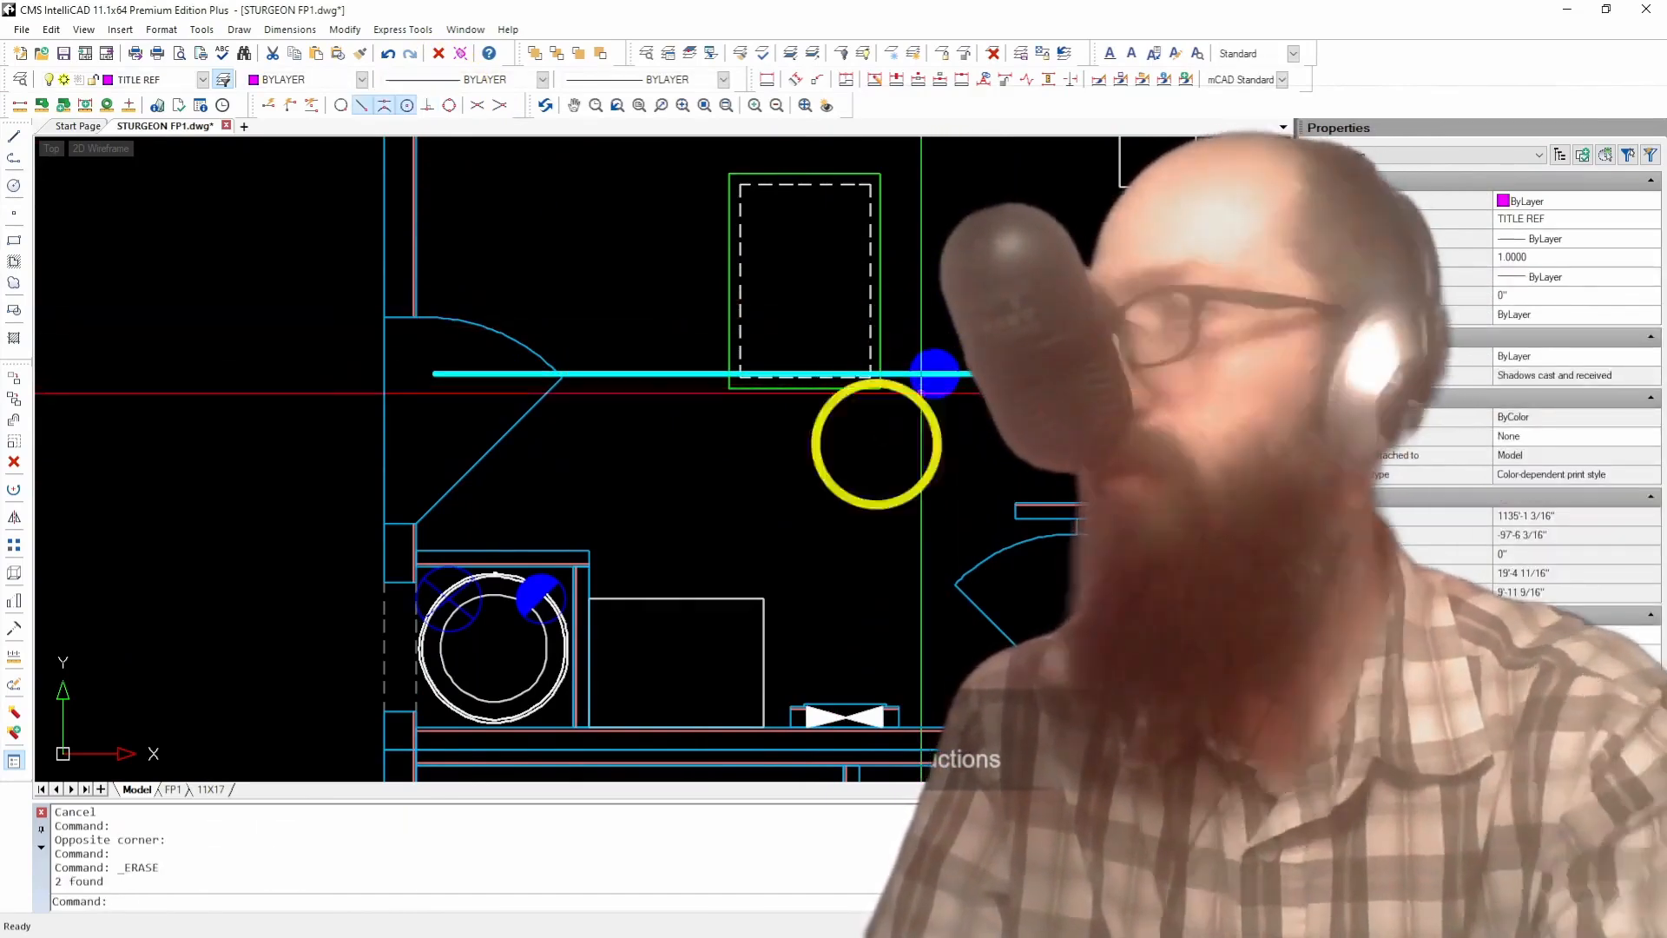
Step: Draw a line from the riser 5' horizontally into the laundry room, continuing perpendicular up to the upper main pipe
click(13, 137)
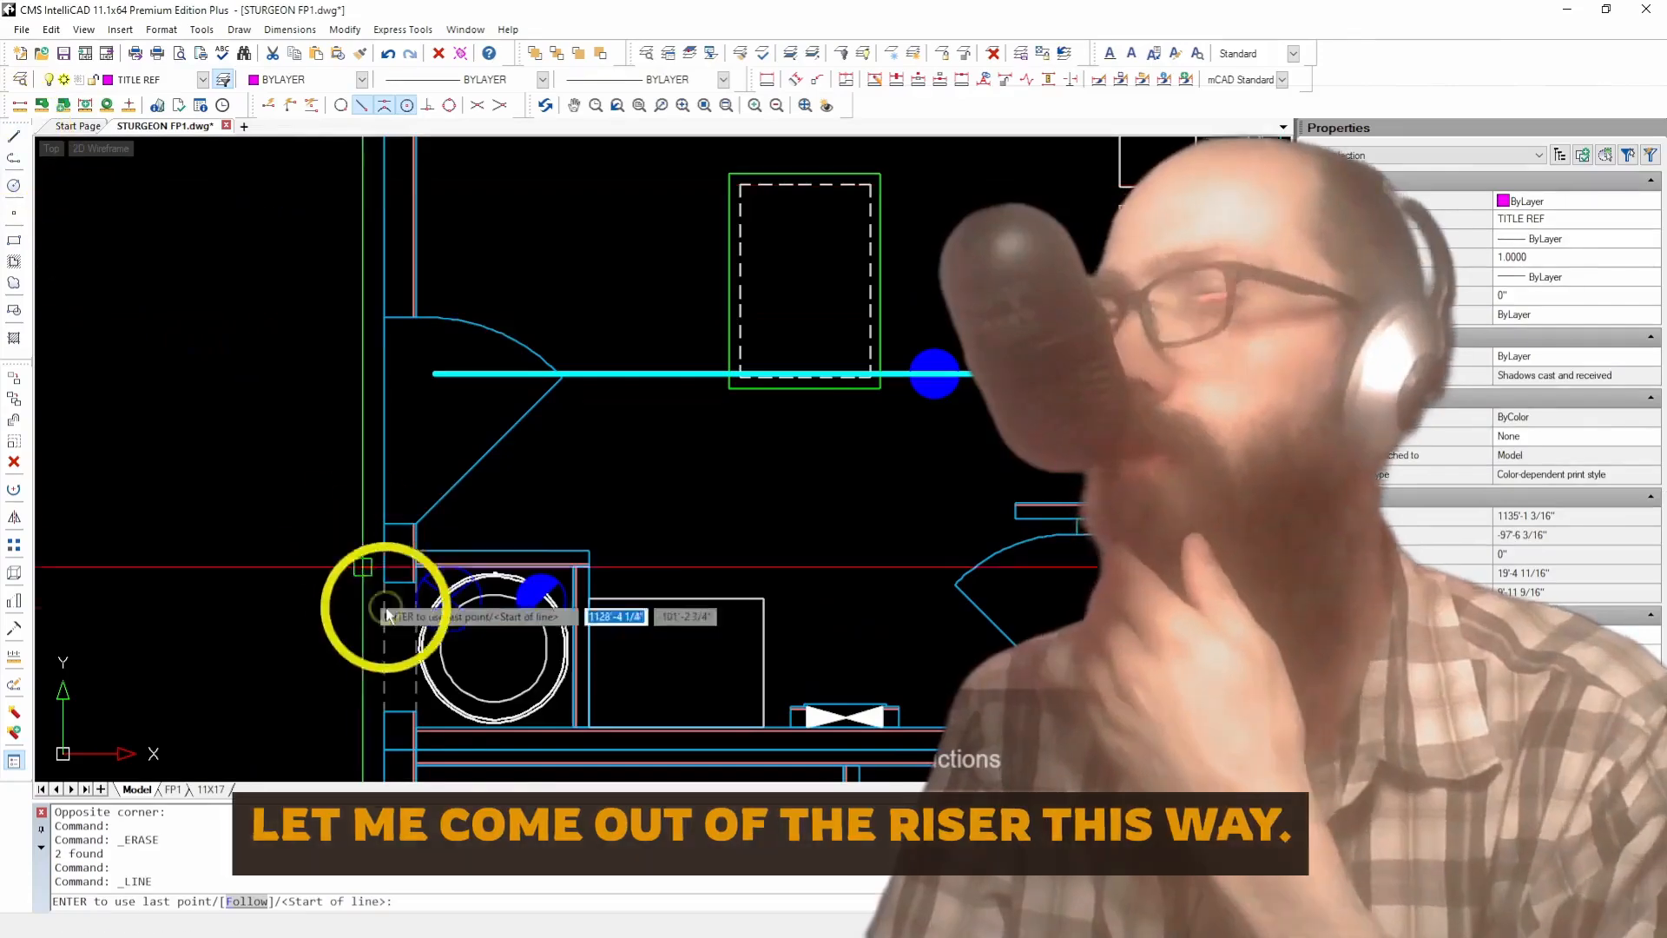
click(467, 631)
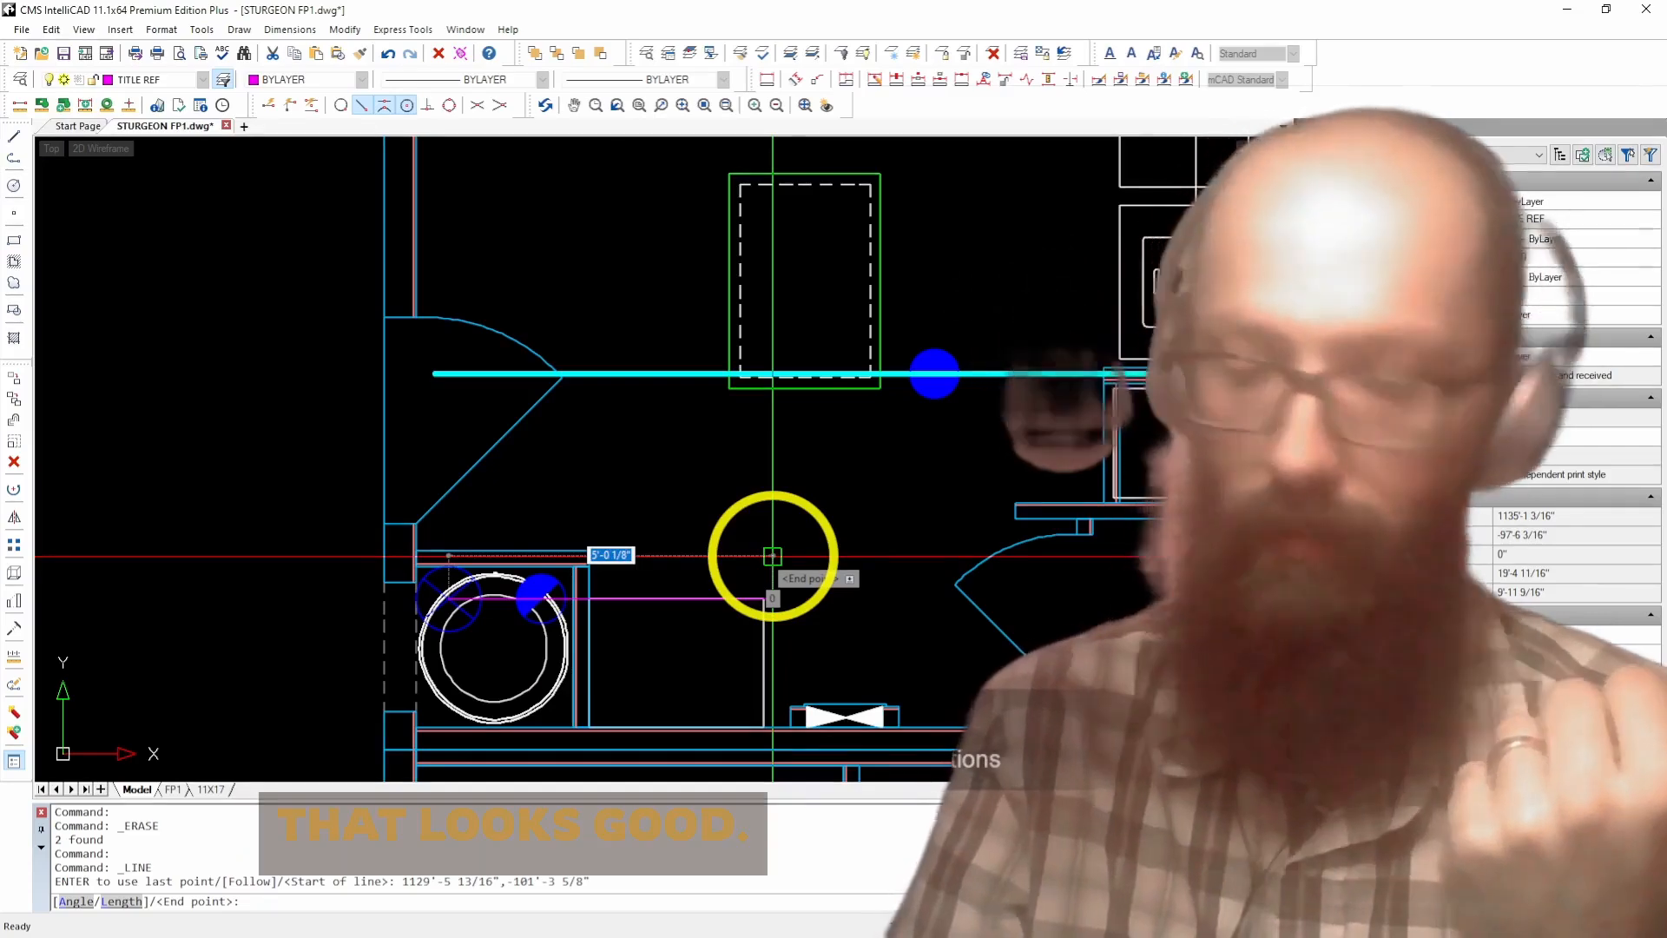
text(5')
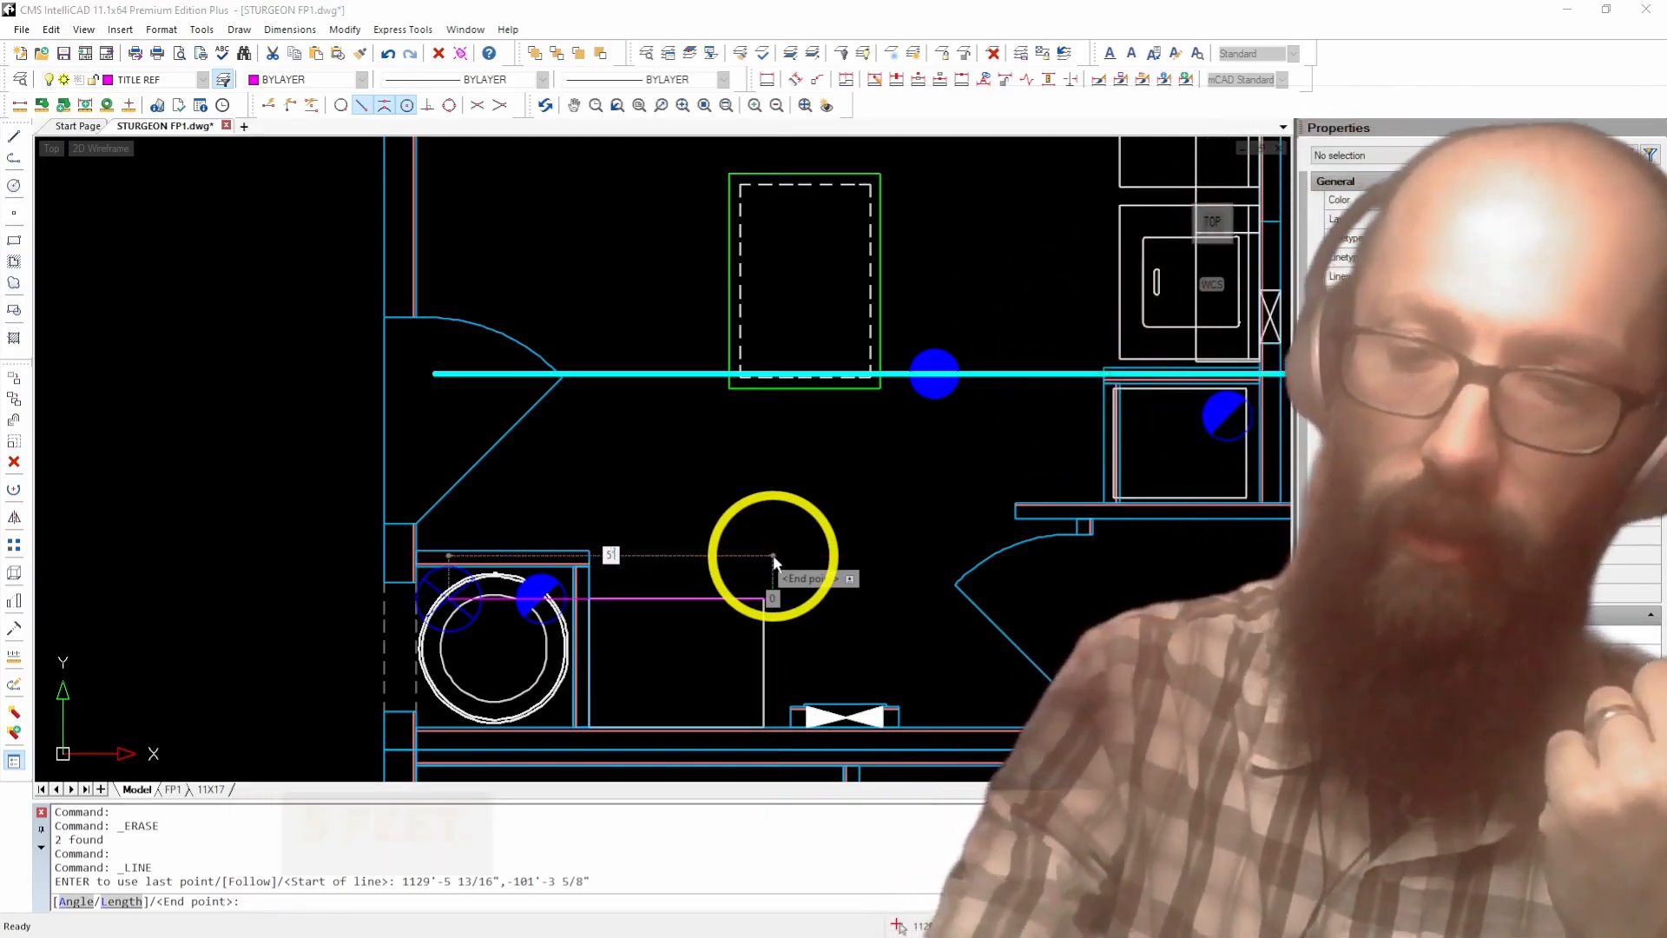
key(Return)
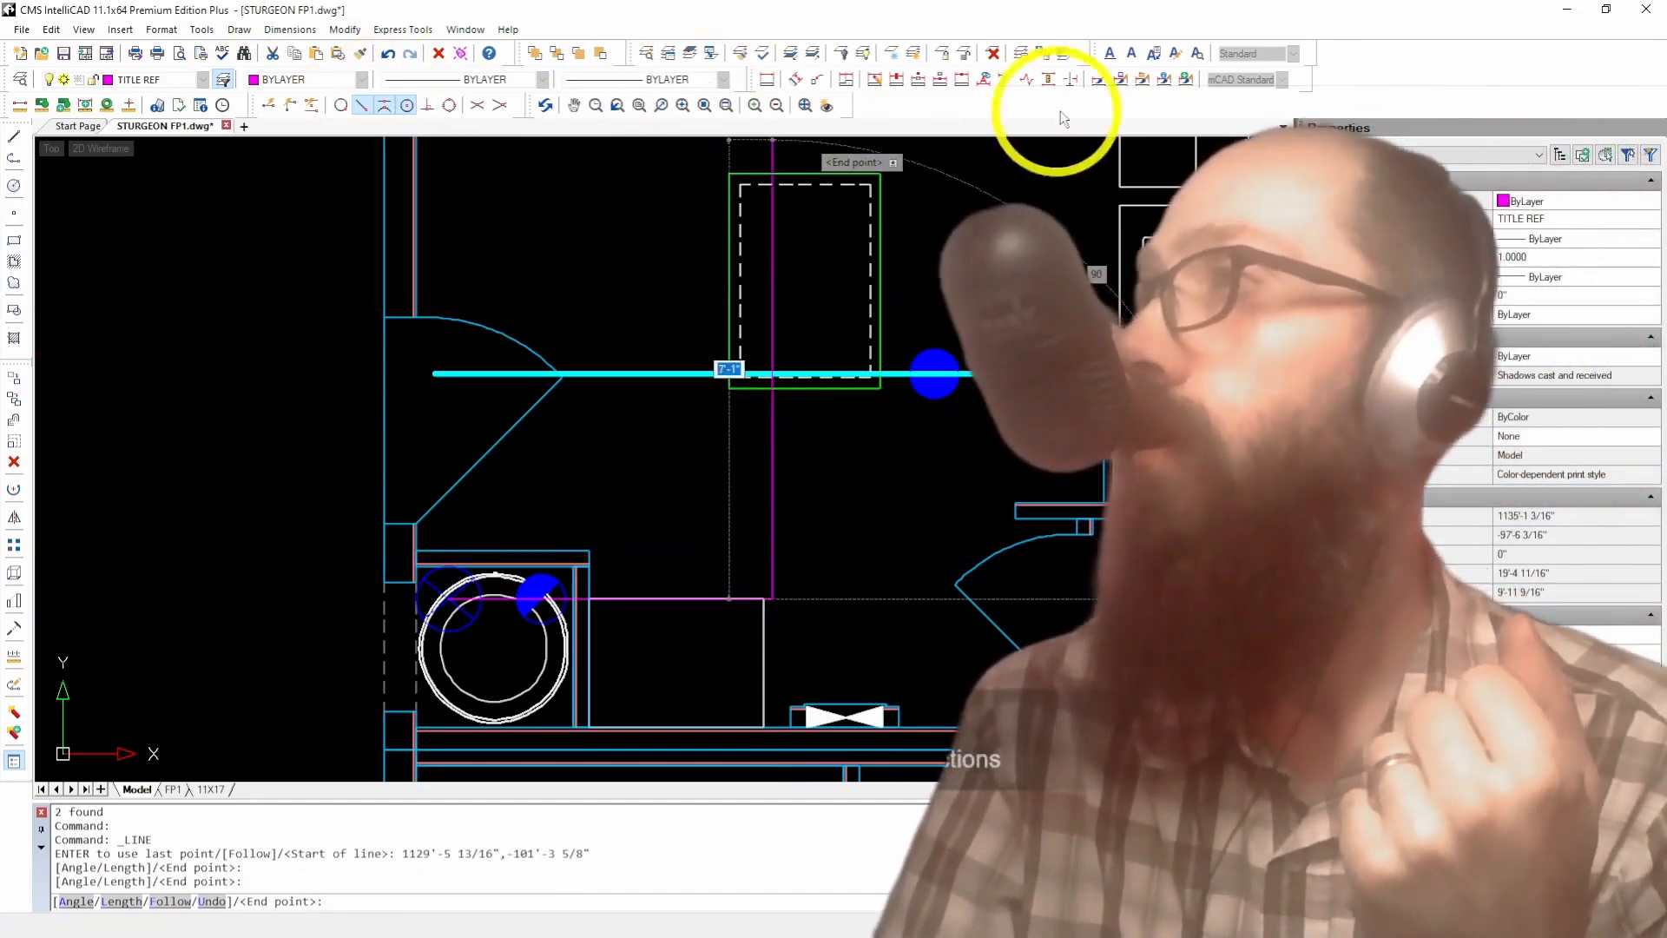
click(436, 113)
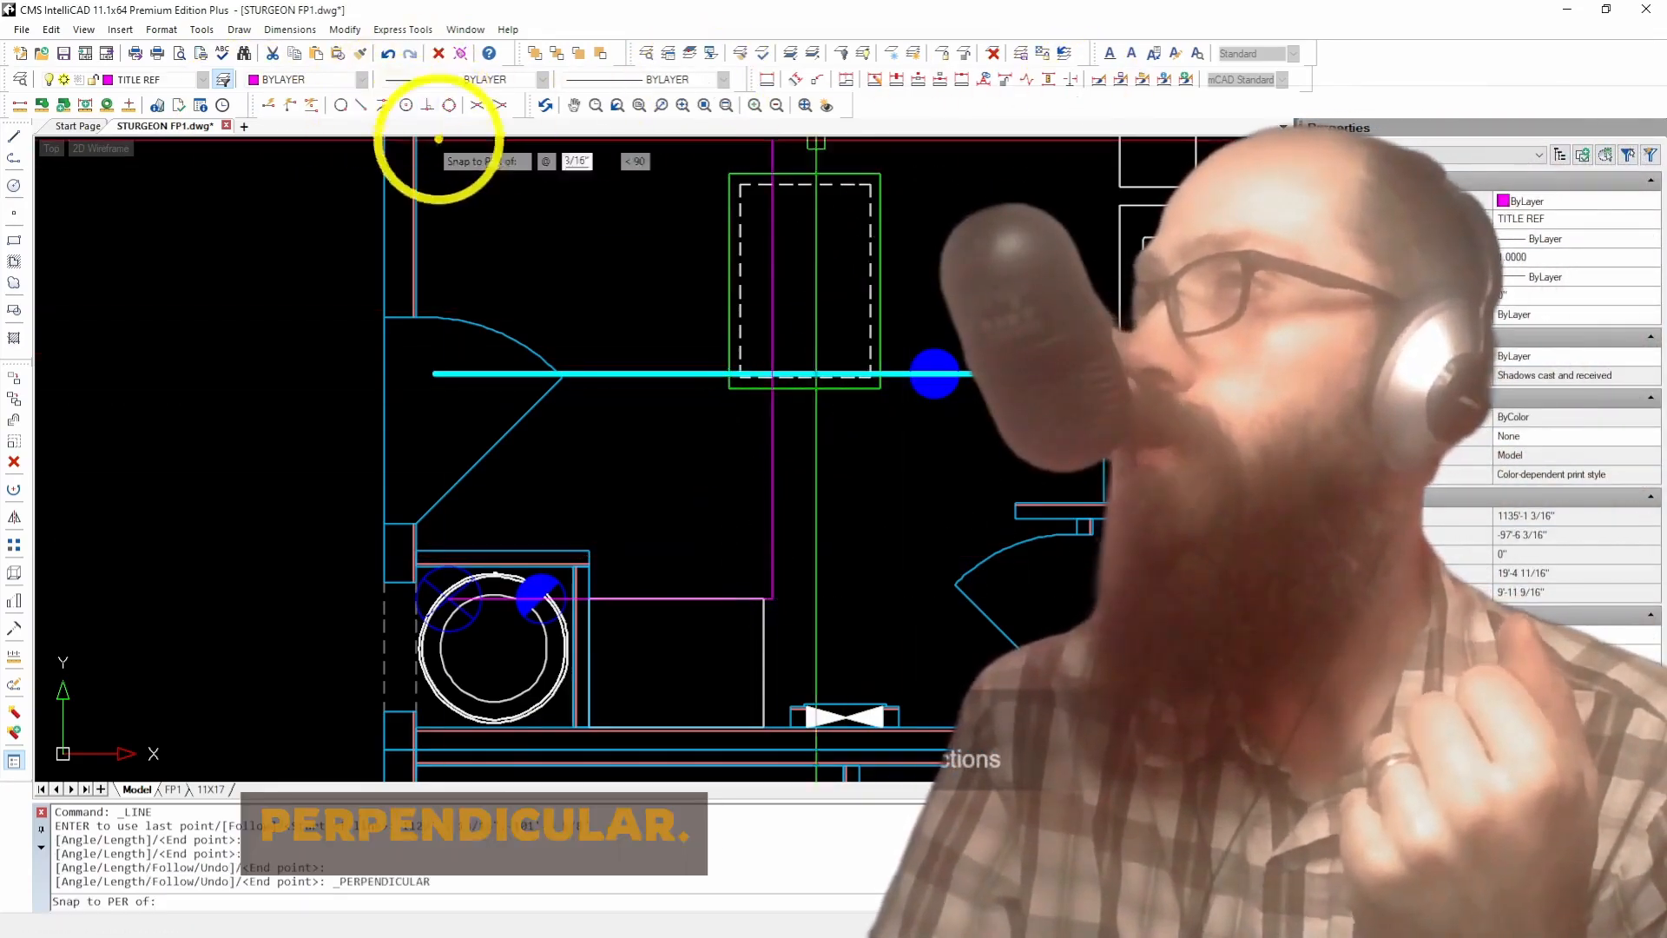
click(631, 375)
key(Return)
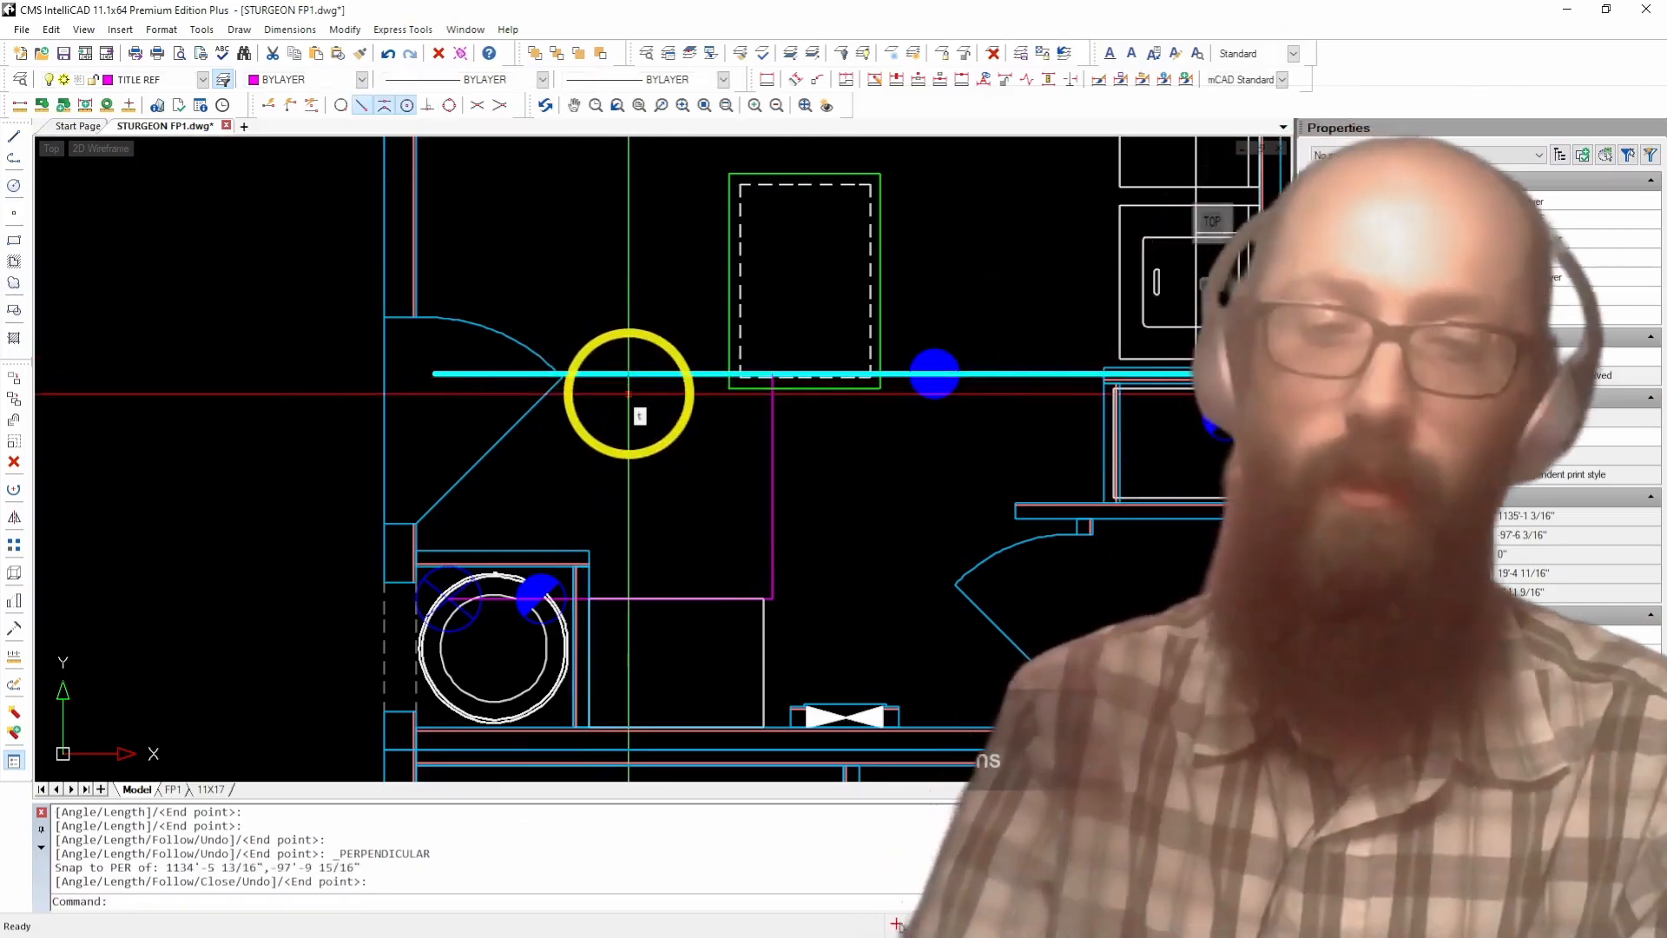
Step: Trim the upper main's leftover end toward the laundry room's exterior door, using the new vertical line as the cutting edge
text(tr)
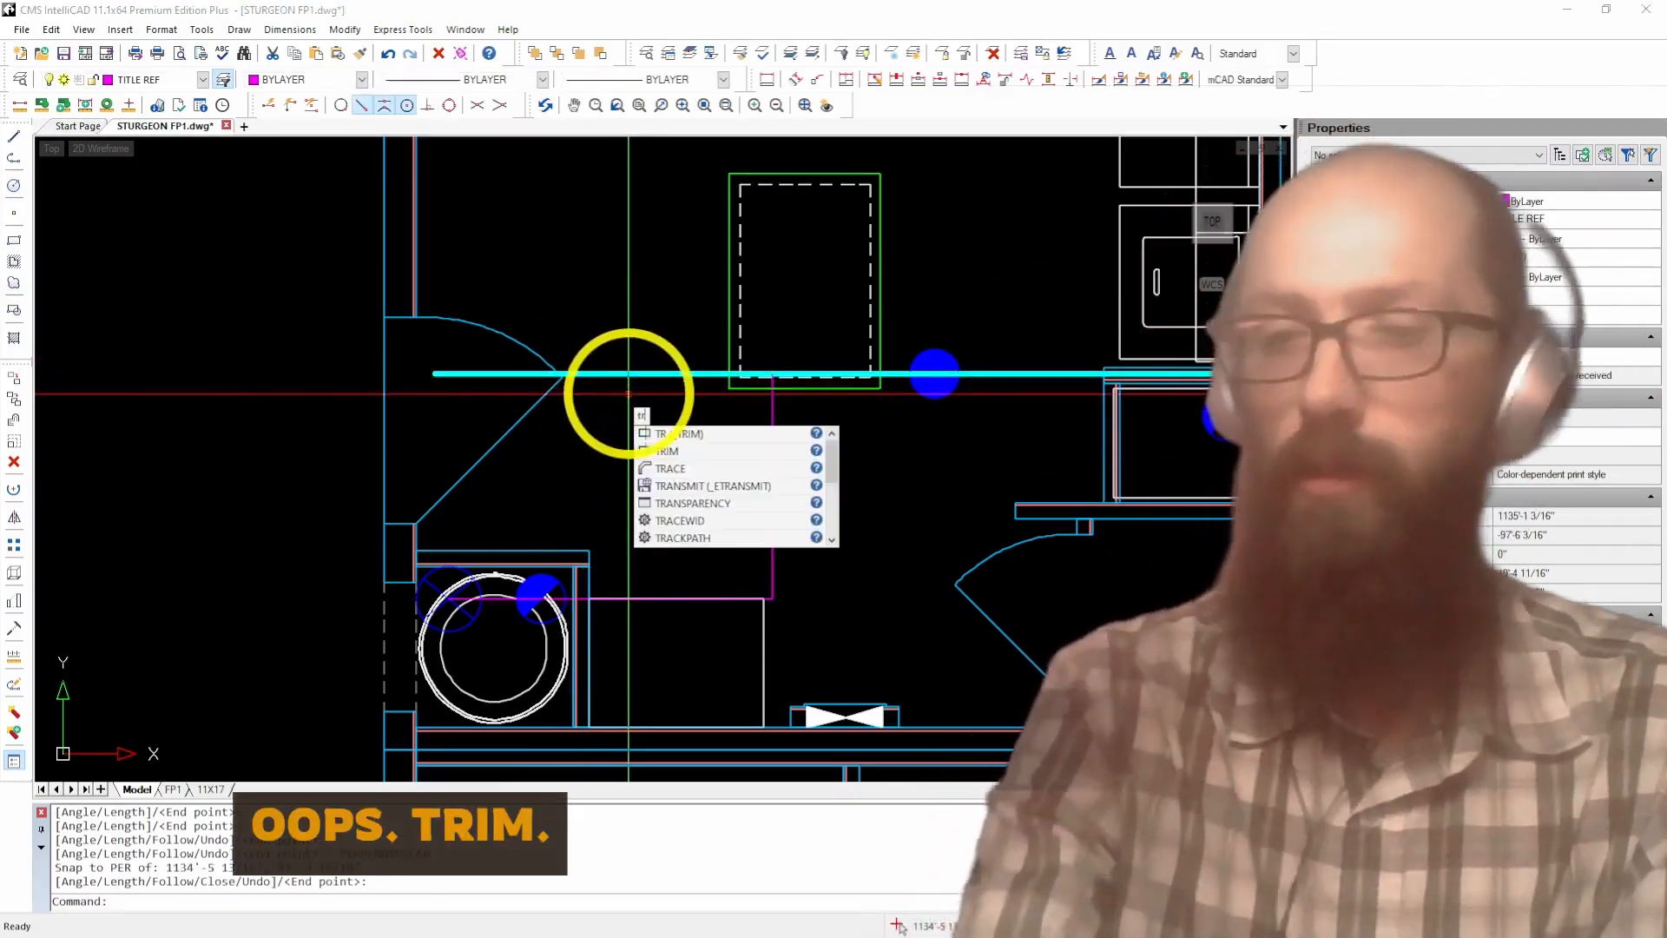
key(Return)
click(801, 458)
click(659, 484)
key(Return)
click(680, 342)
click(648, 410)
key(Return)
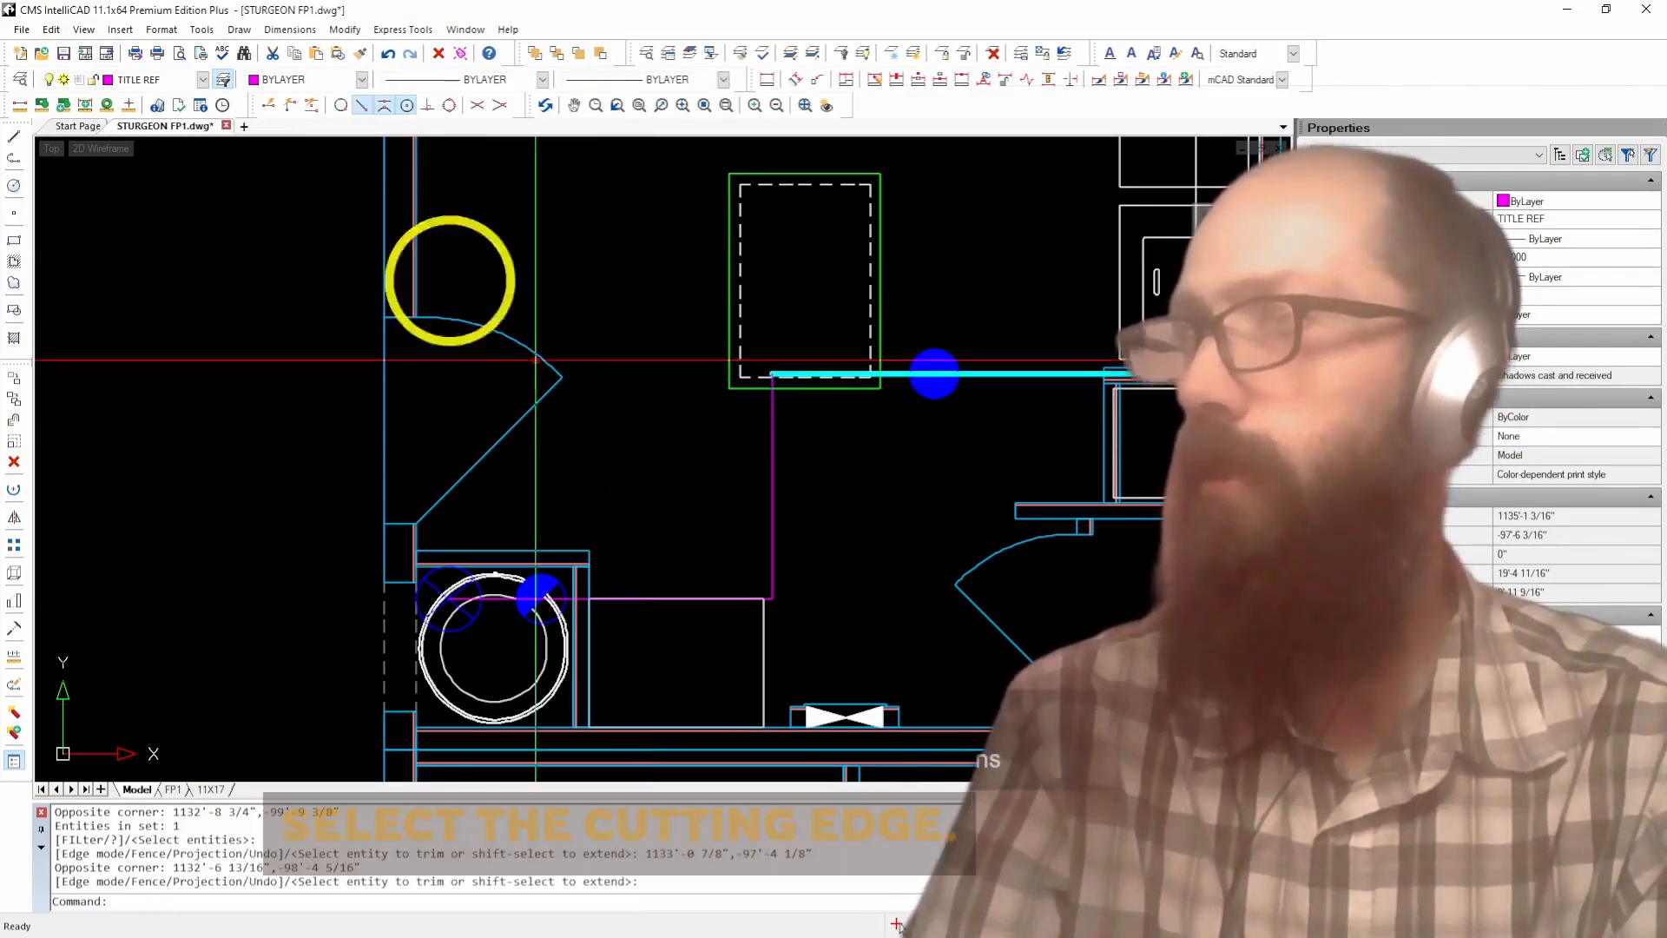
Step: Match the upper main's pipe properties onto the vertical and horizontal lines coming from the riser
click(359, 53)
click(1046, 375)
click(819, 454)
click(732, 477)
scroll(764, 592, up, 3)
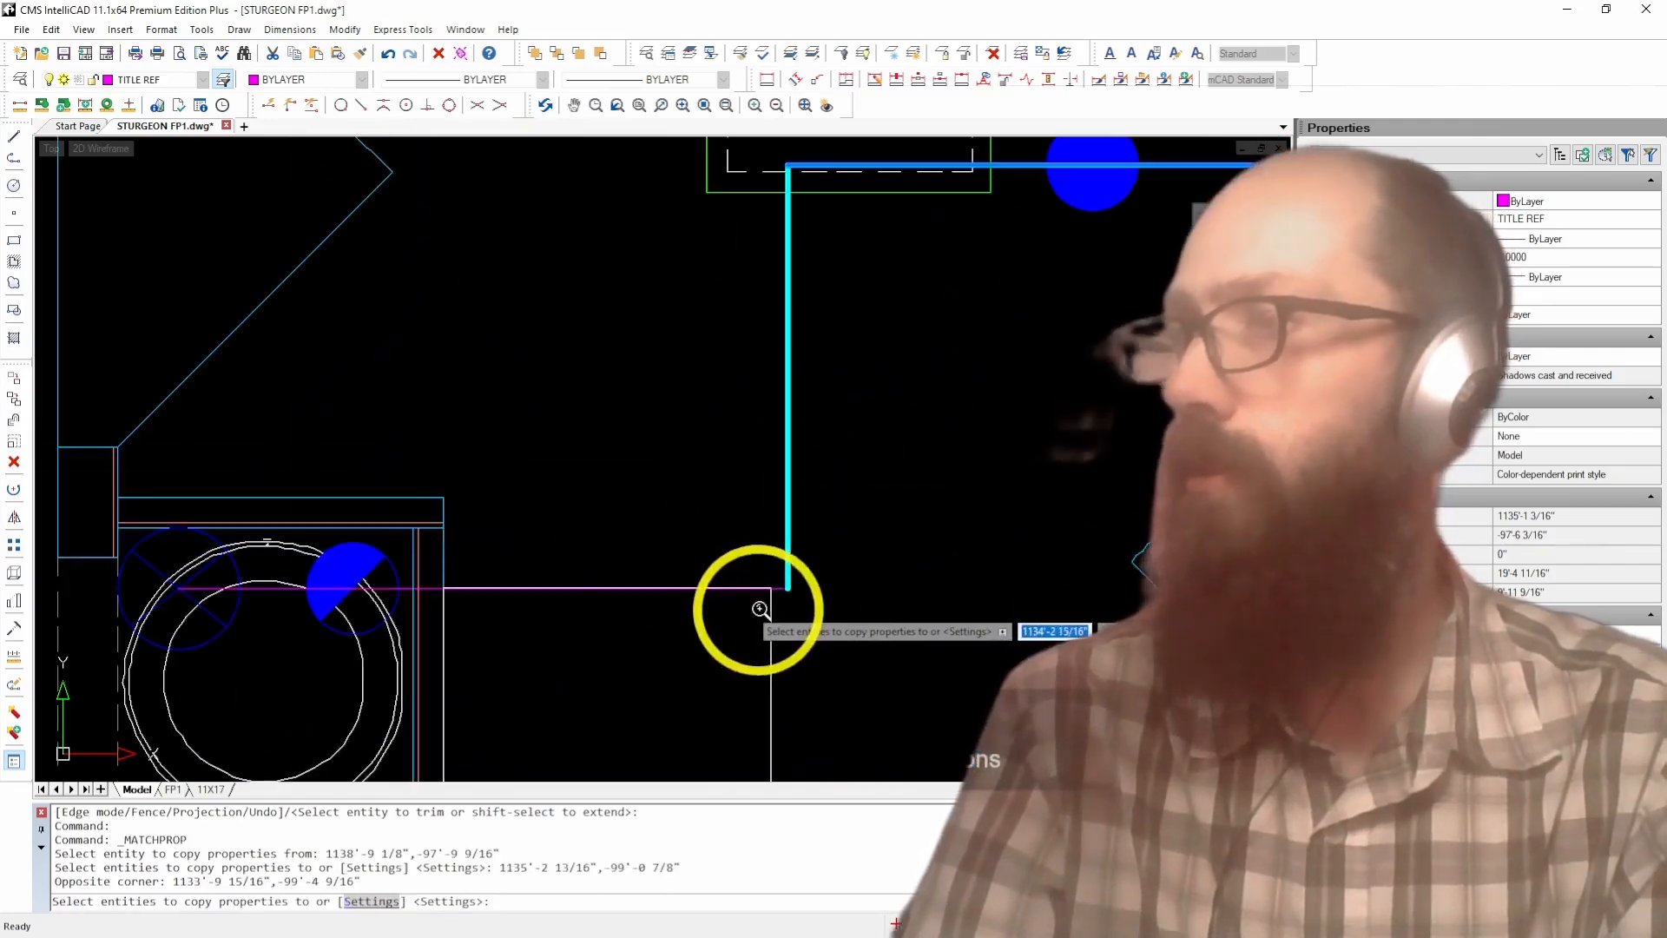
click(777, 588)
key(Return)
scroll(718, 674, down, 5)
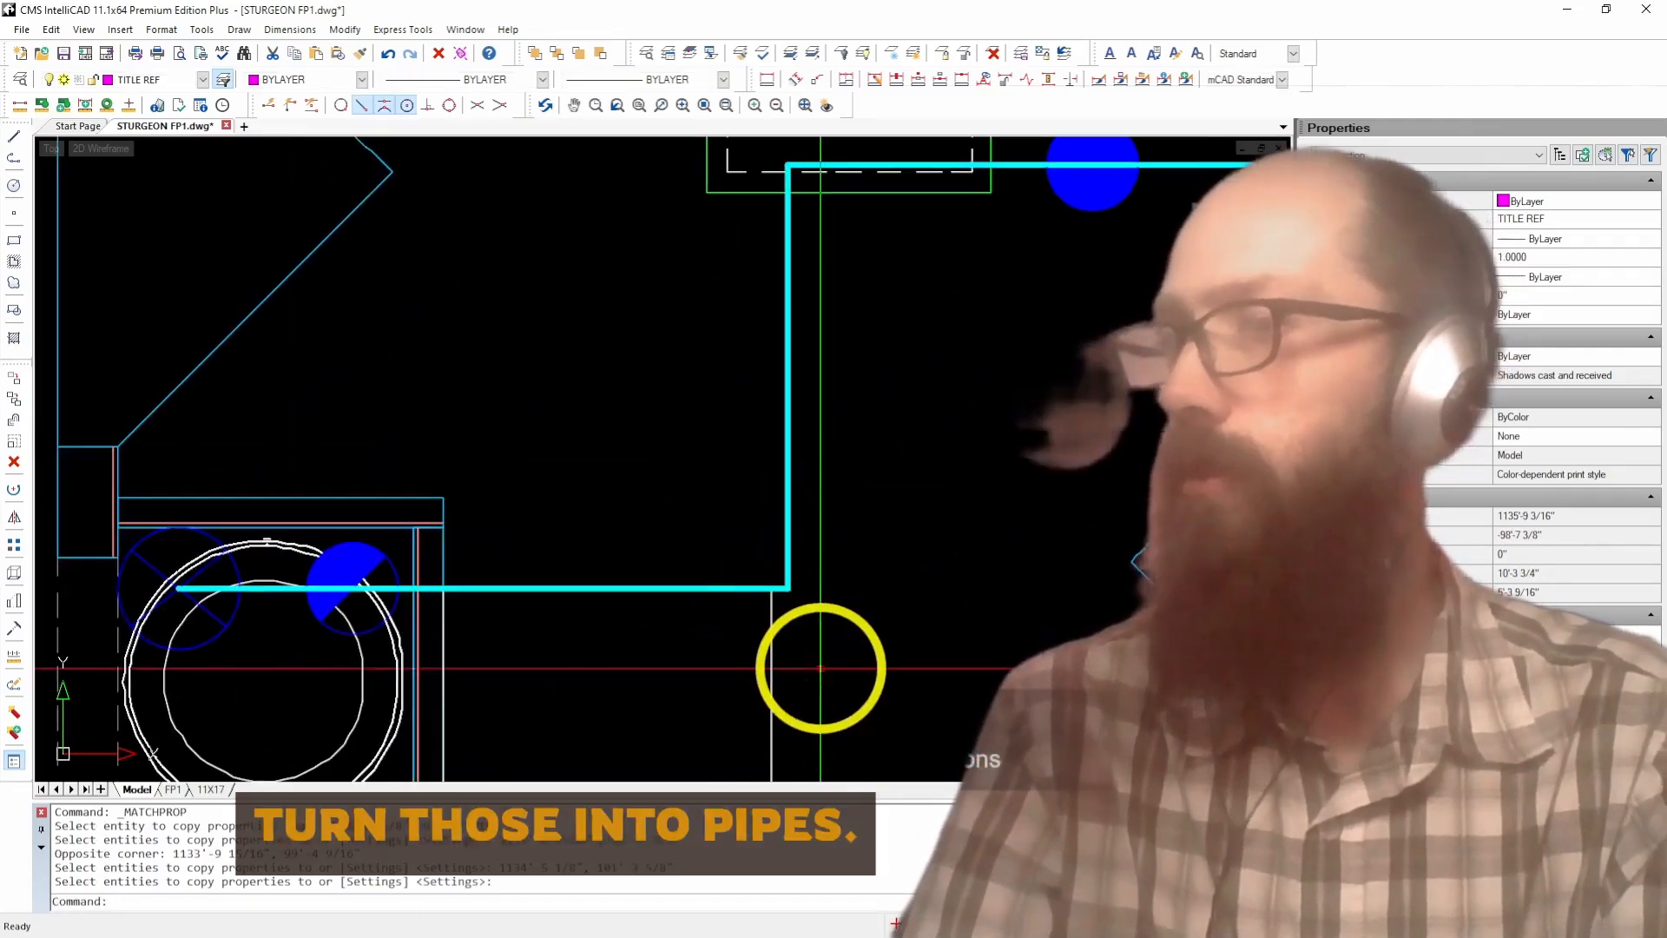
Step: Draw a branch line from the head in the small closet between laundry room and bathroom, perpendicular to the upper main
scroll(512, 533, down, 5)
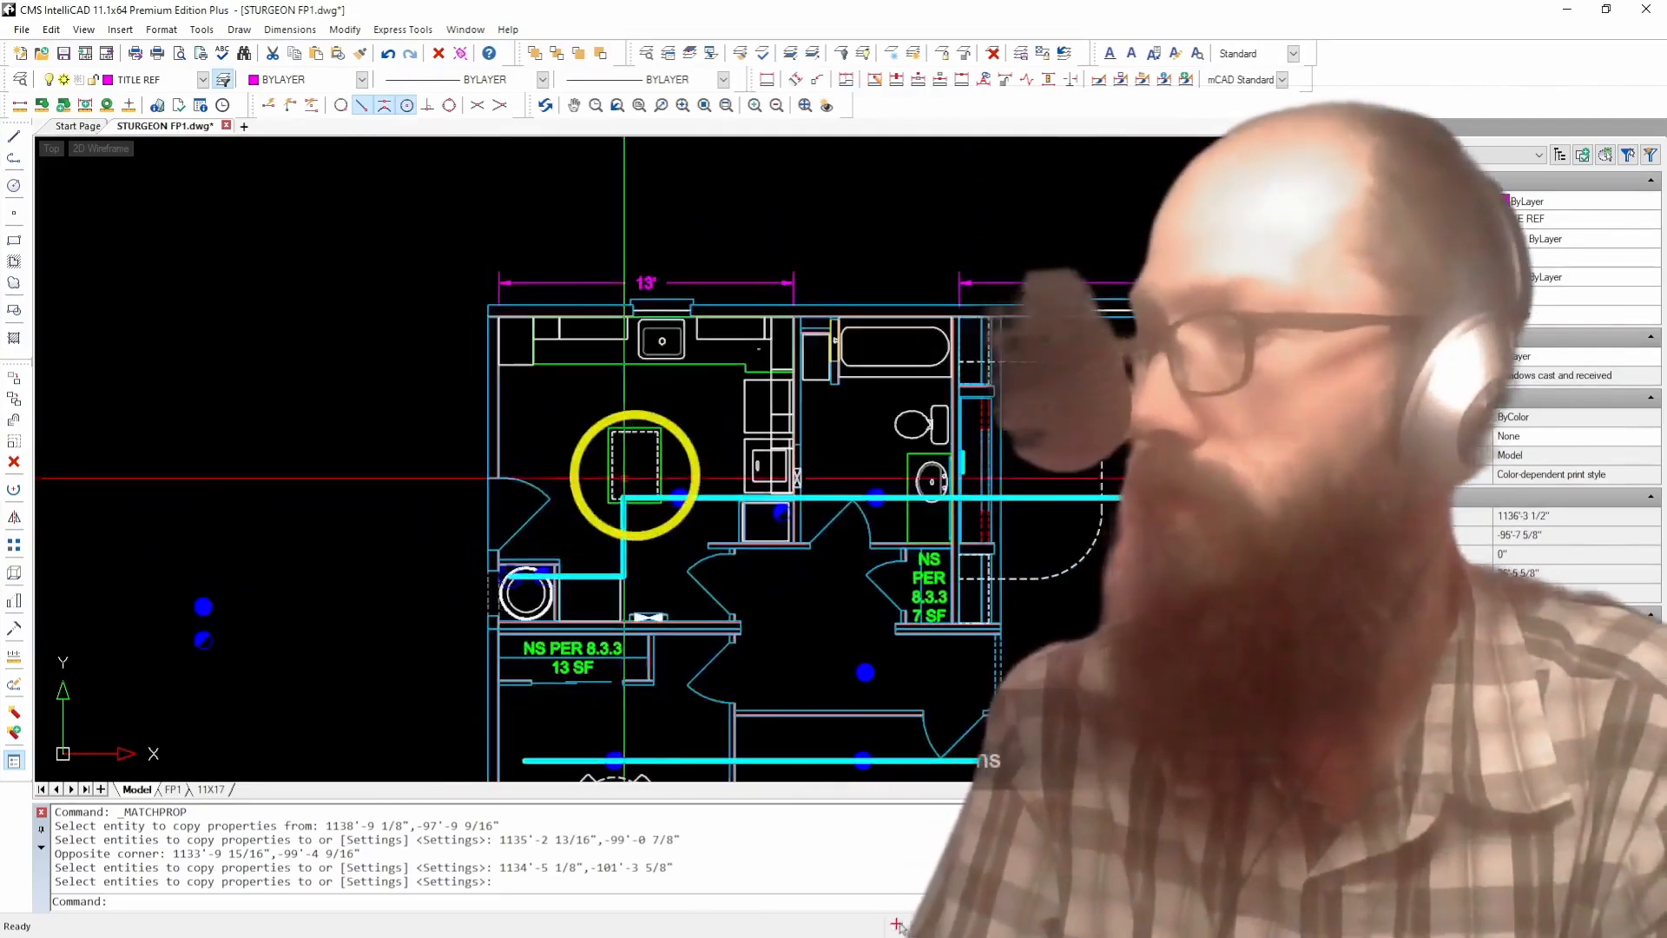
scroll(823, 515, up, 5)
scroll(823, 516, up, 3)
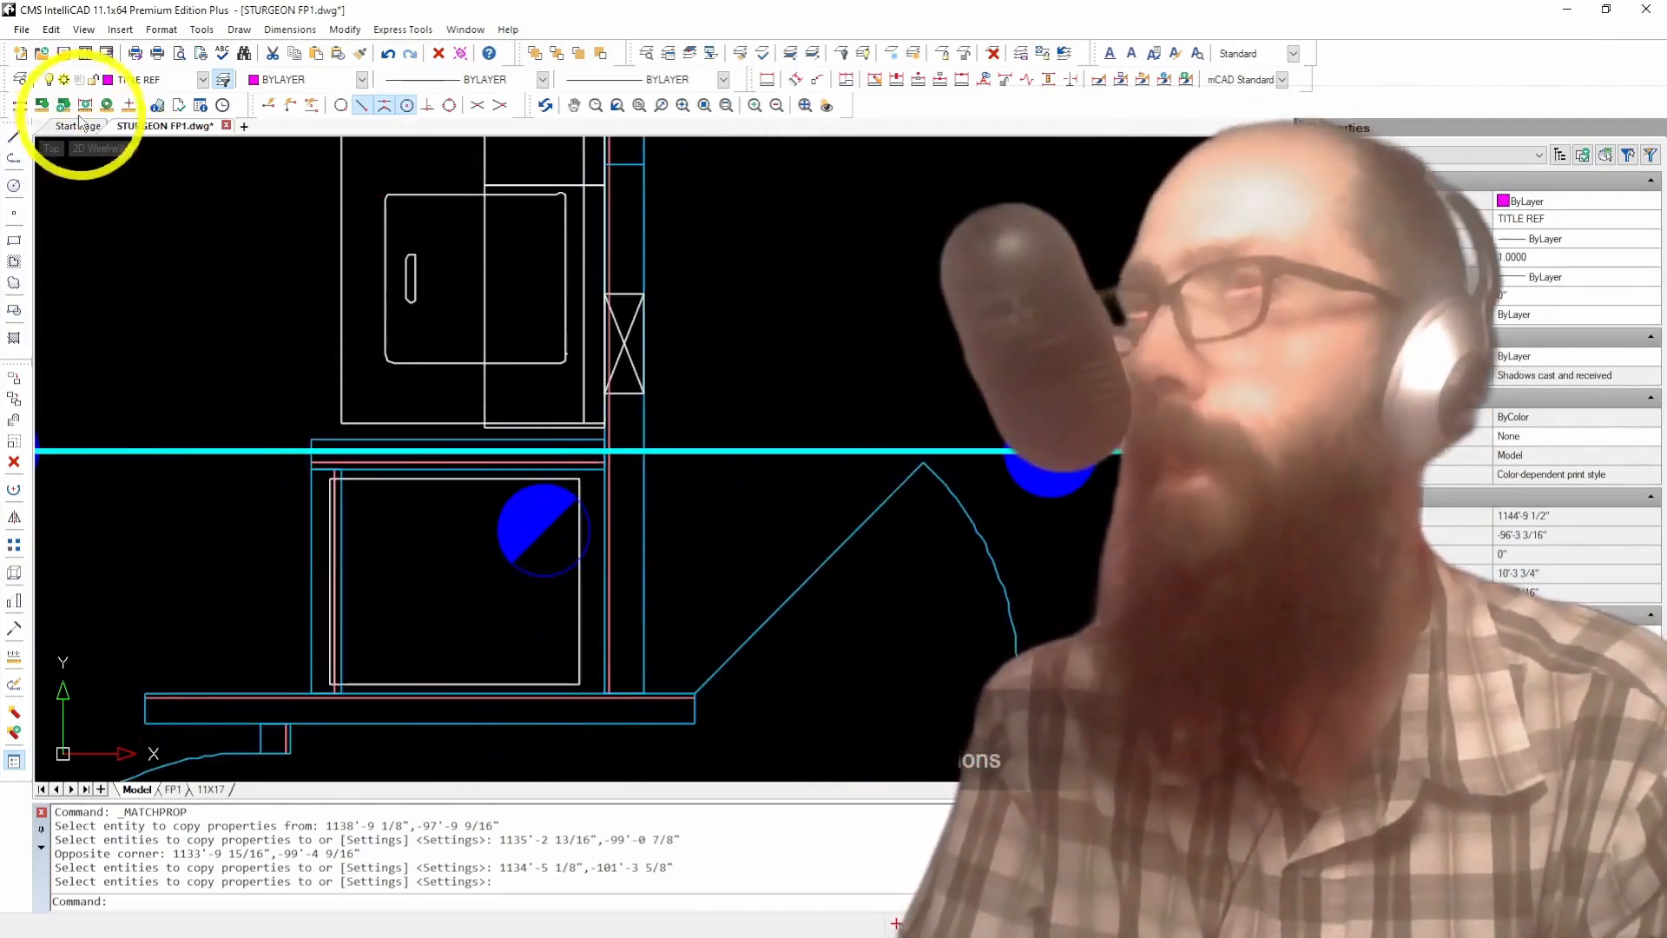
click(15, 136)
click(541, 534)
click(428, 105)
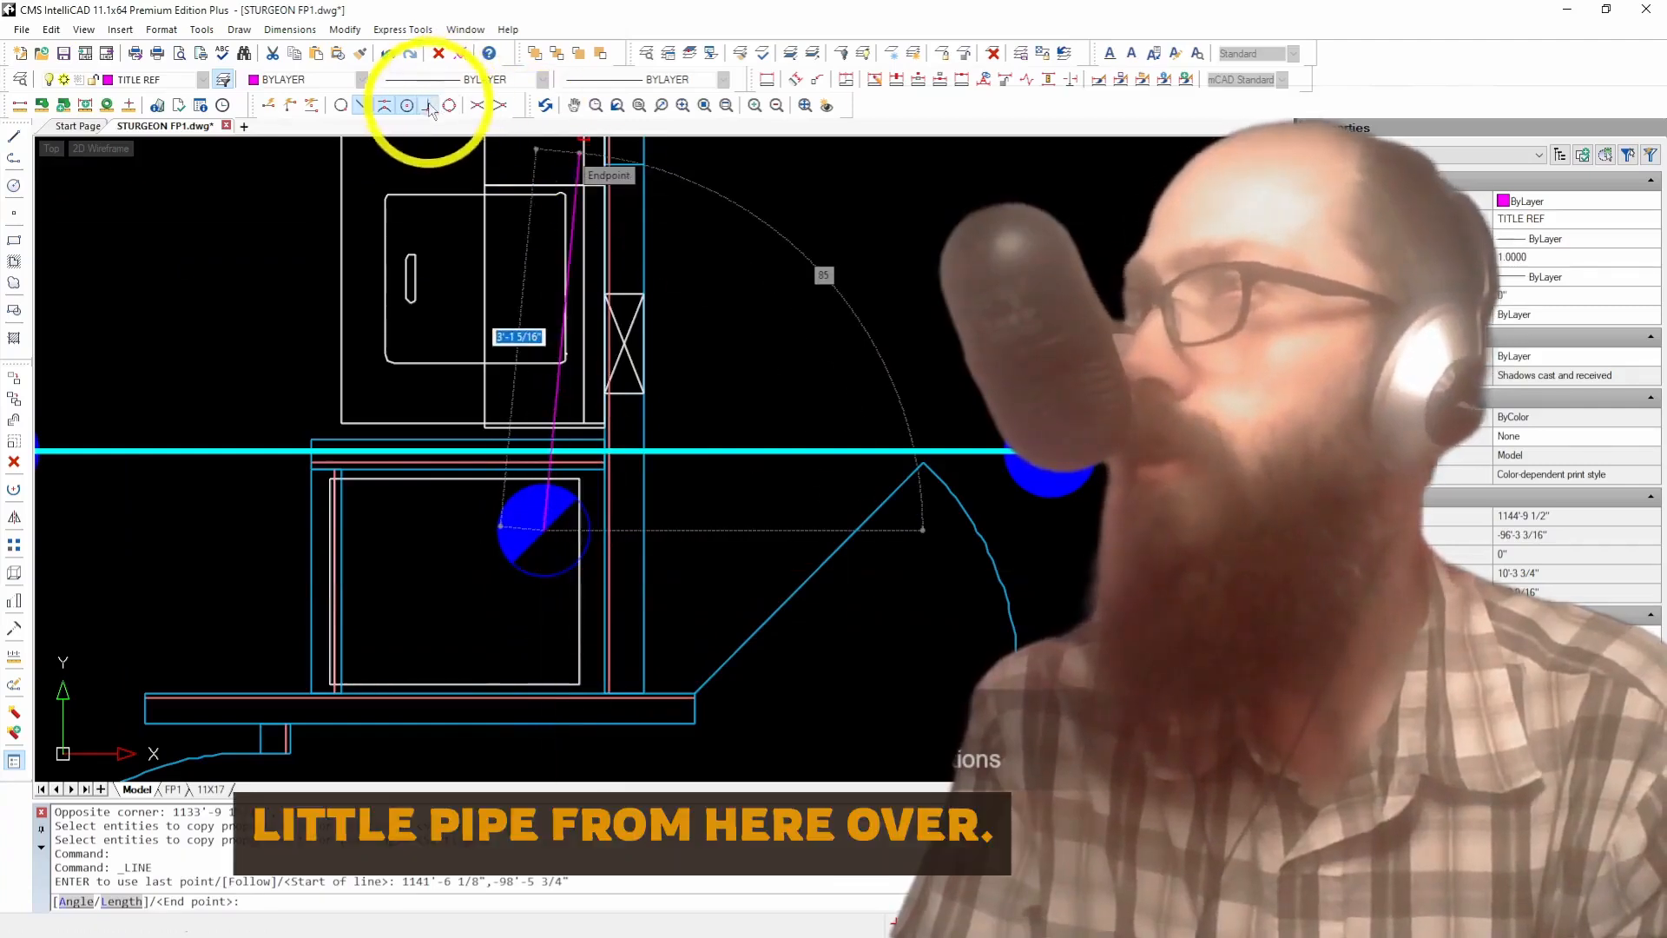
click(761, 453)
key(Return)
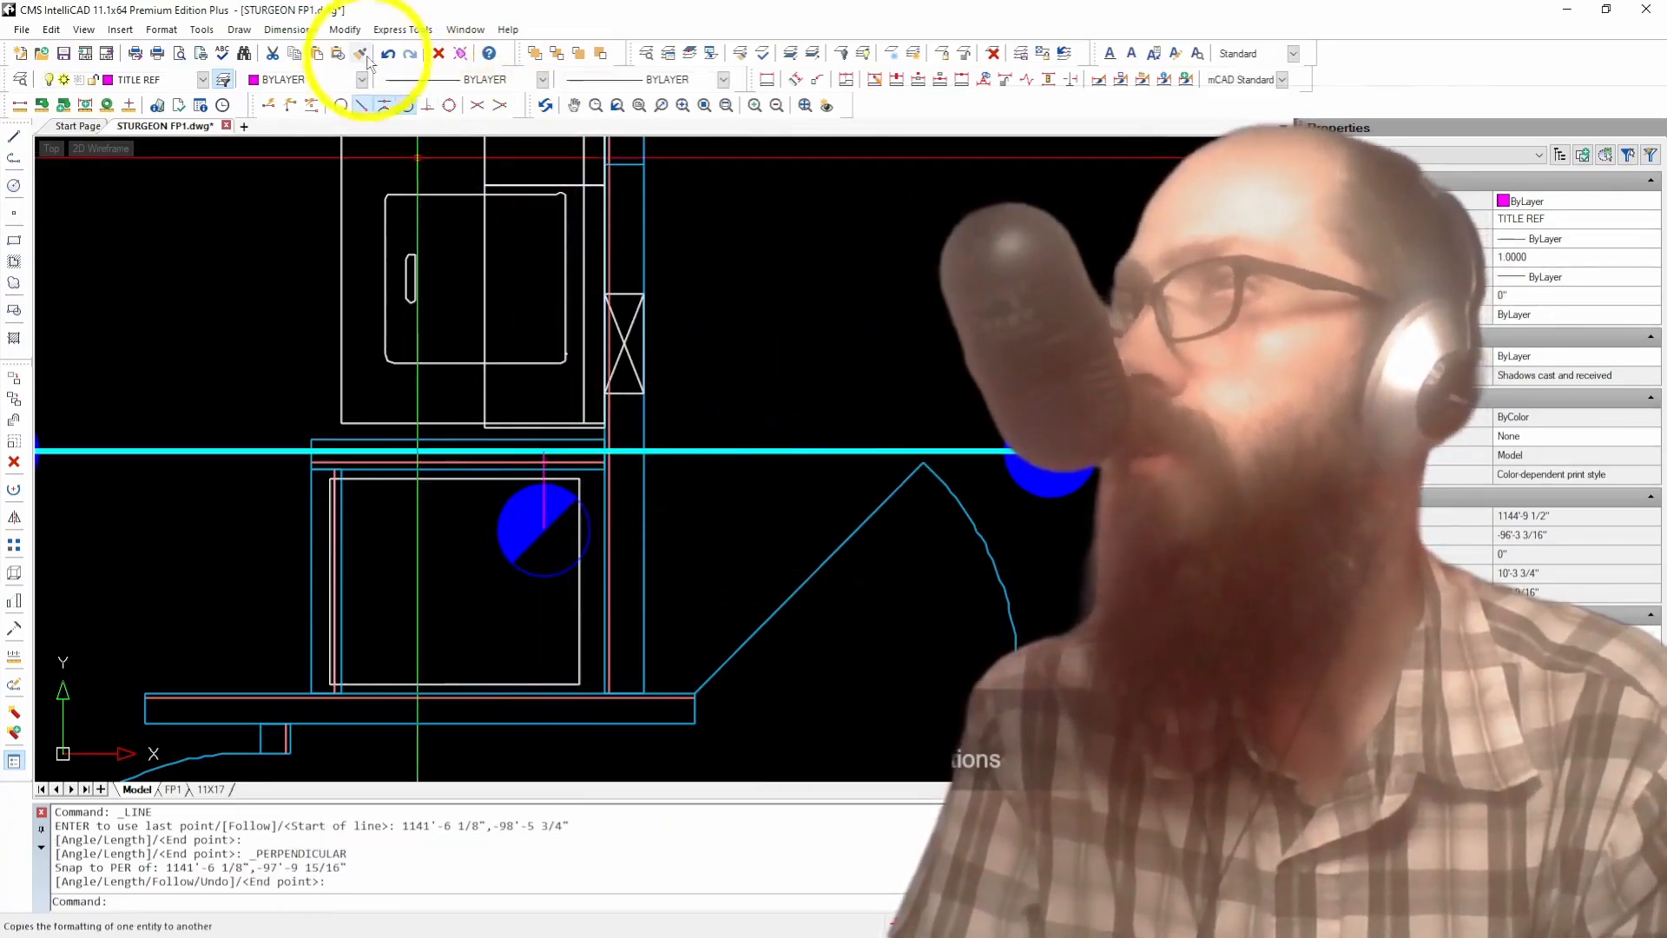
Step: Match the upper main's pipe properties onto the small closet head's short branch line
click(362, 54)
click(649, 452)
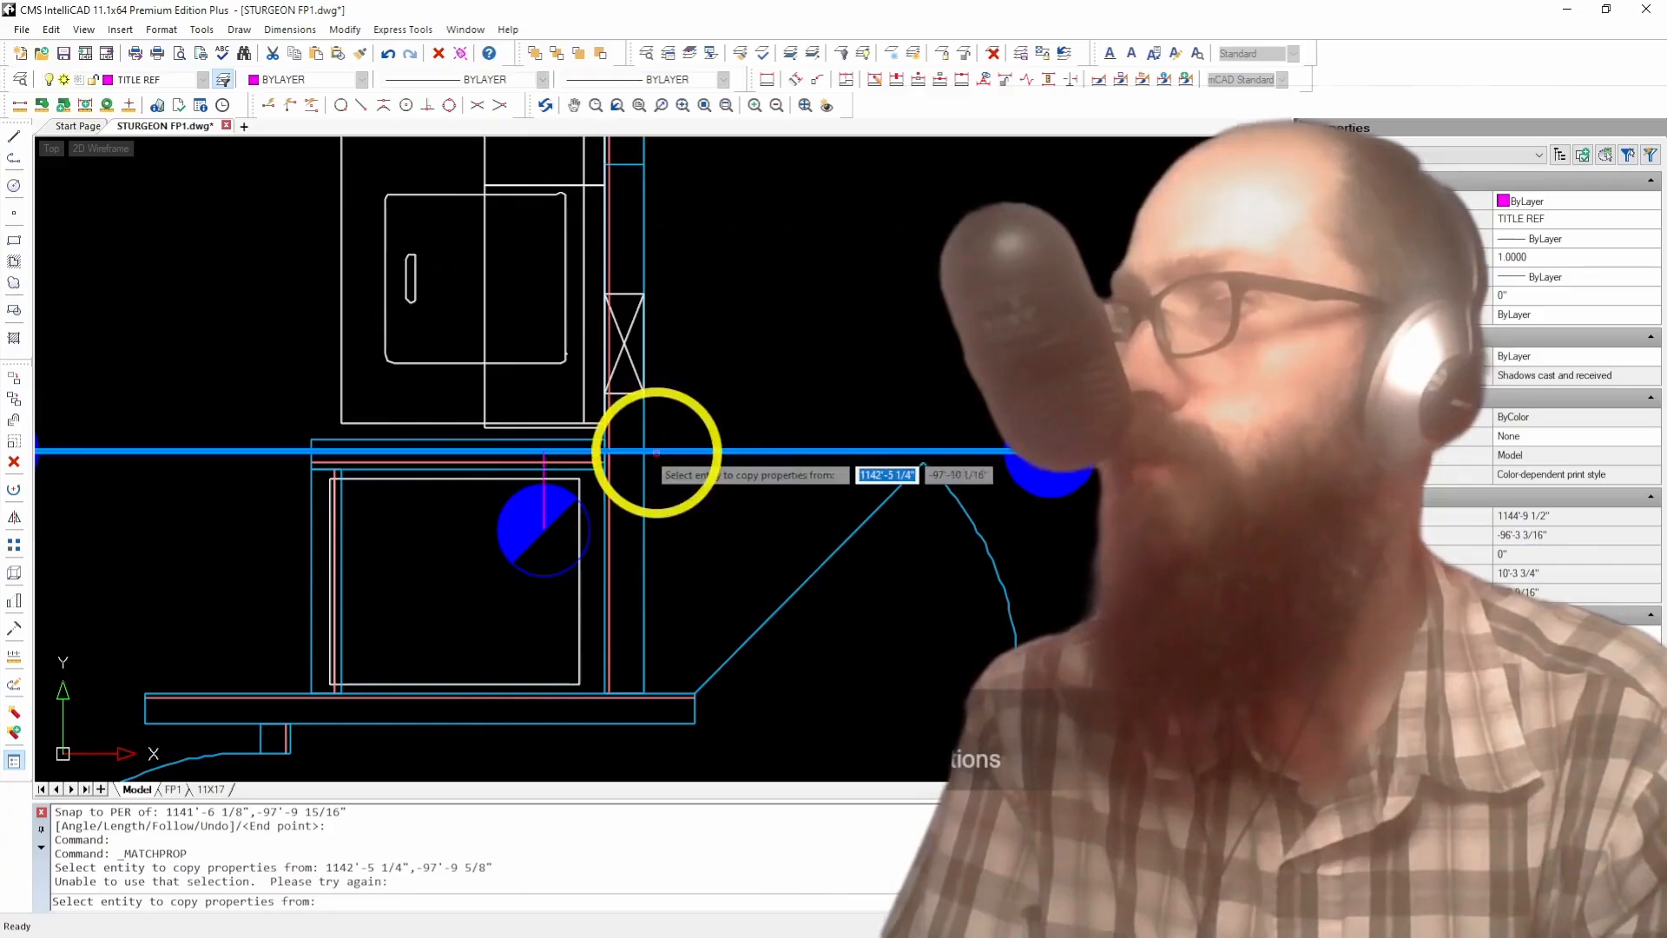
click(650, 452)
click(544, 473)
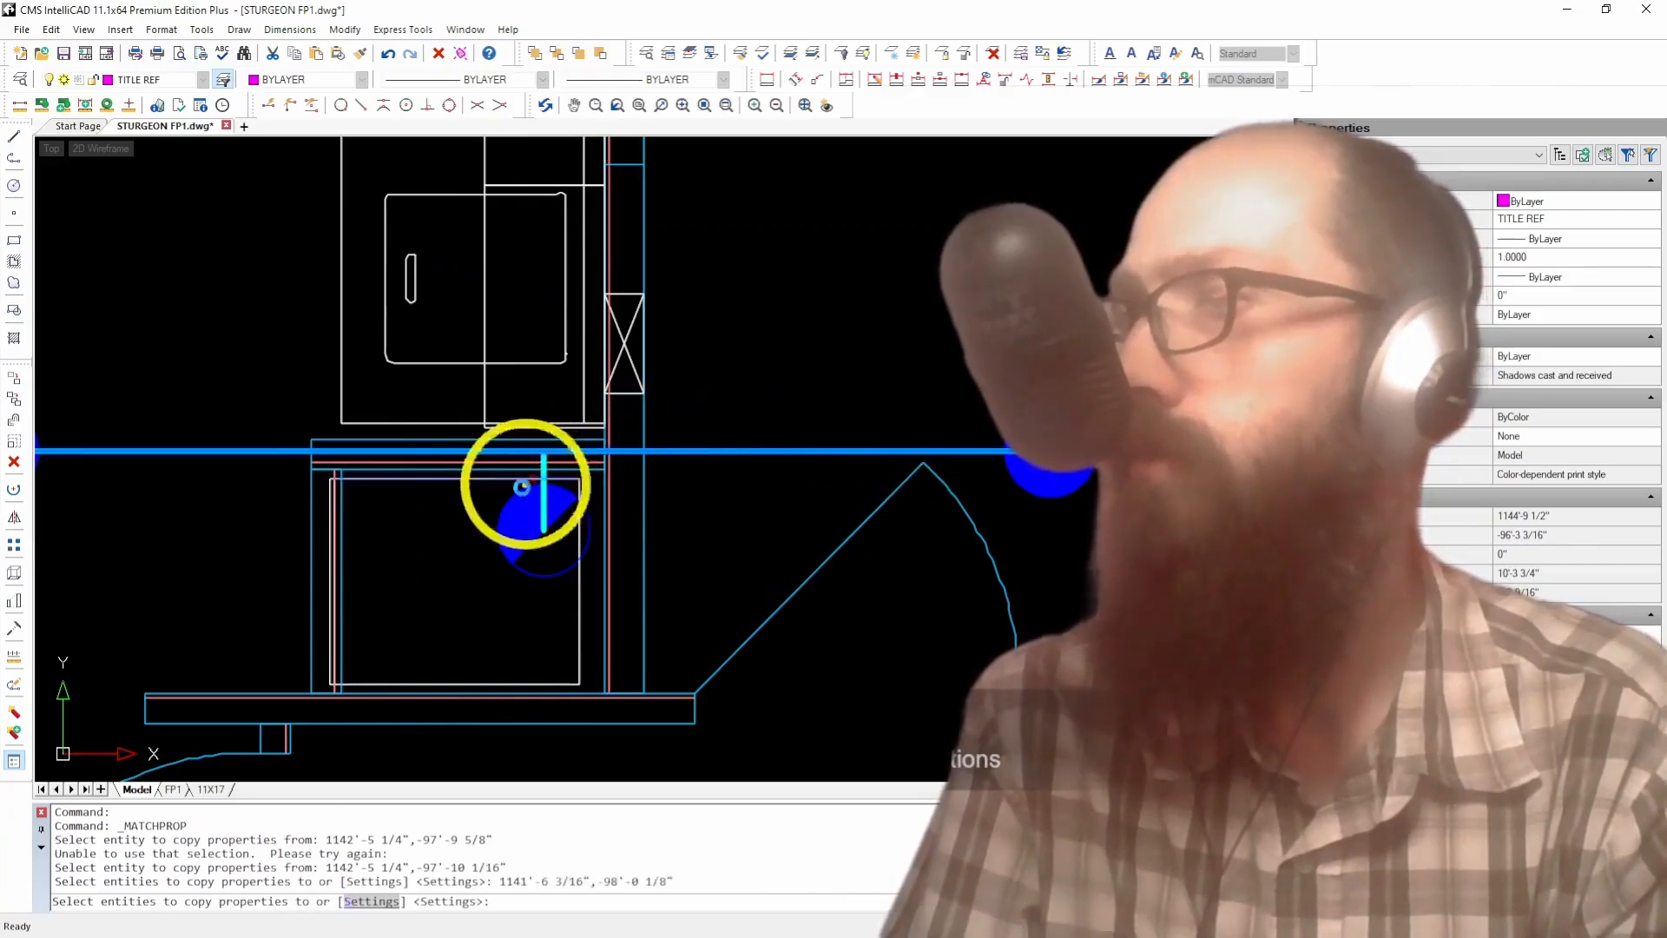
key(Return)
scroll(399, 483, down, 5)
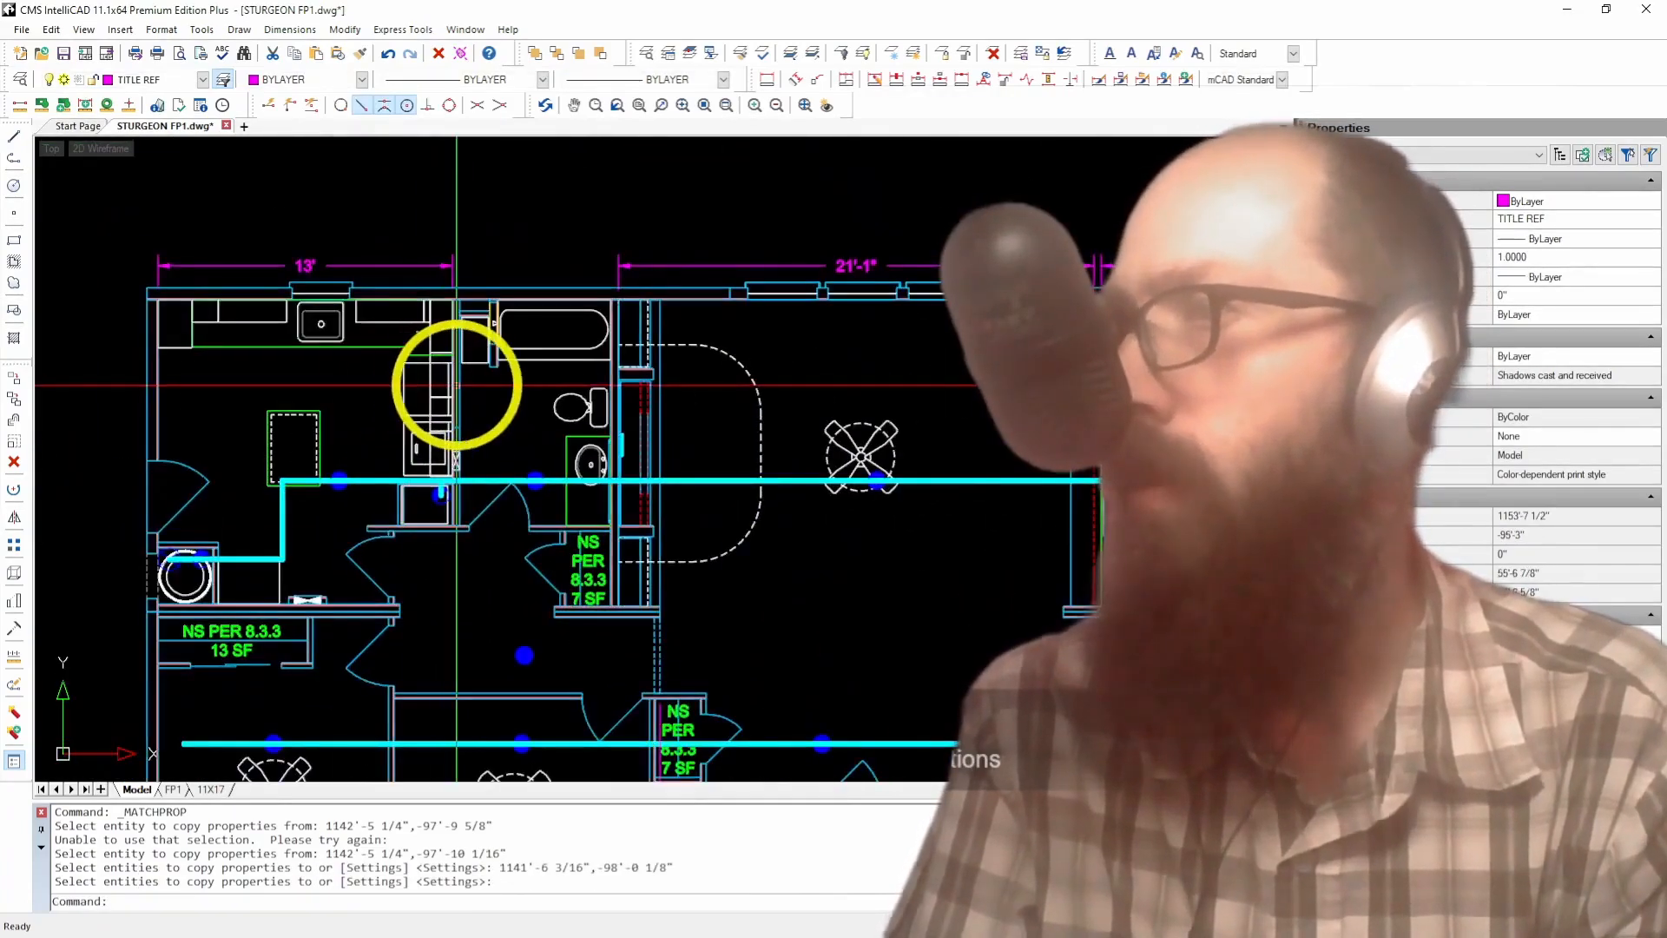
Step: Move the head beneath the ceiling fan in the 21'-1" room 54" left along the upper main
scroll(457, 385, down, 4)
scroll(692, 467, up, 2)
scroll(474, 374, up, 2)
scroll(484, 372, down, 2)
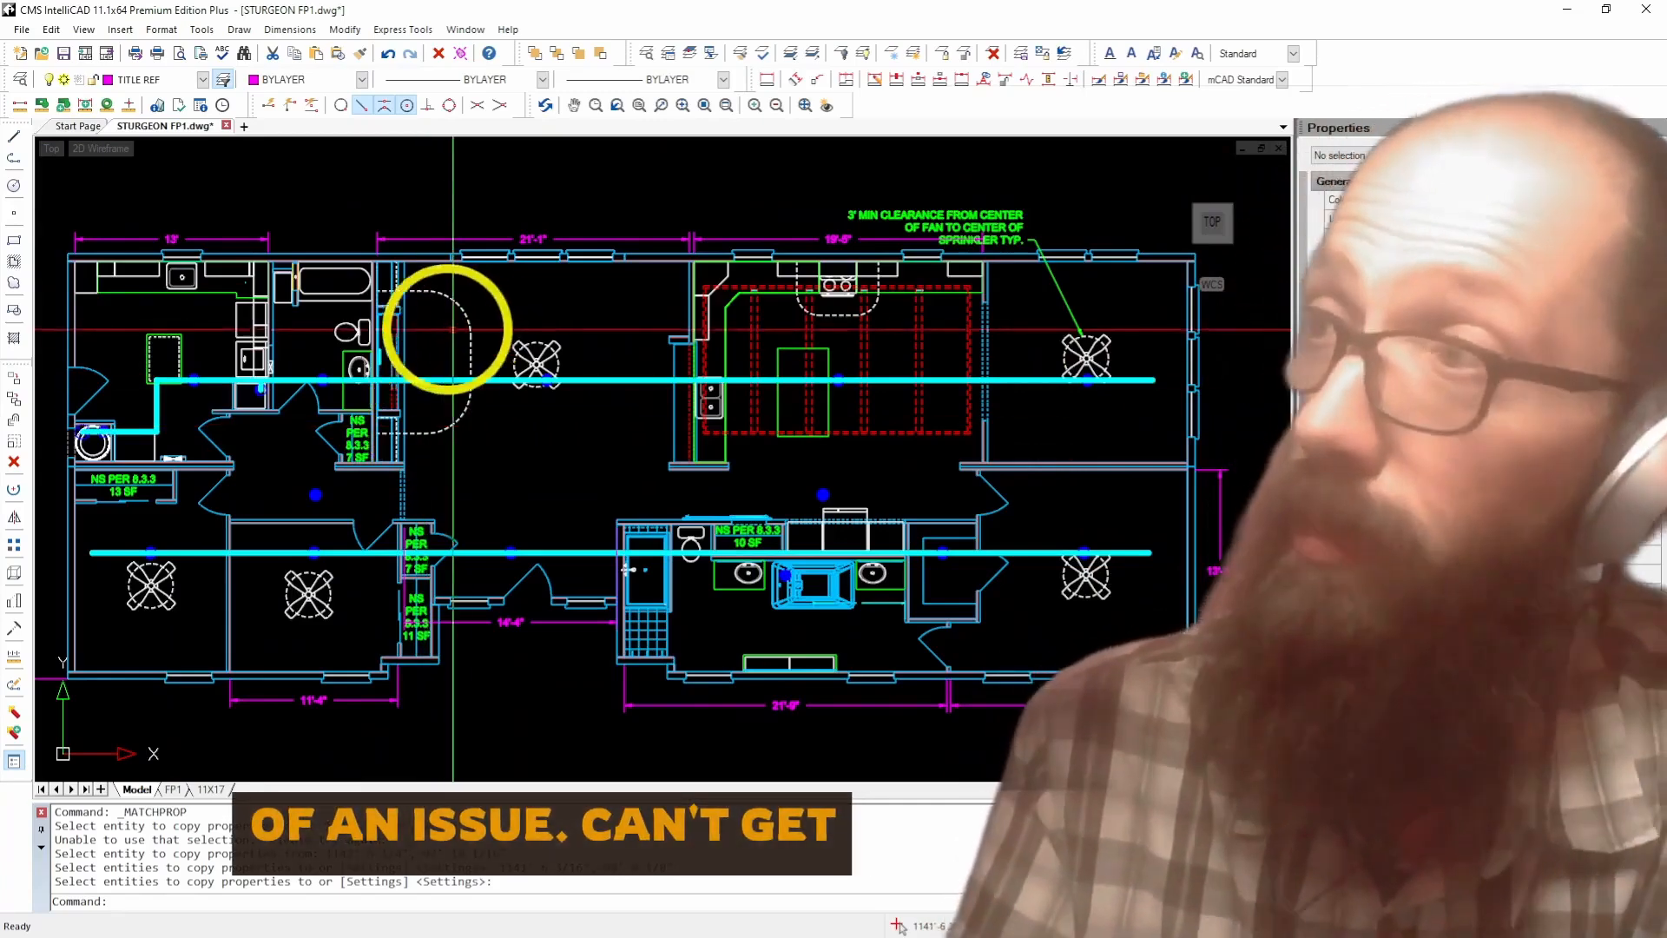
scroll(406, 314, up, 2)
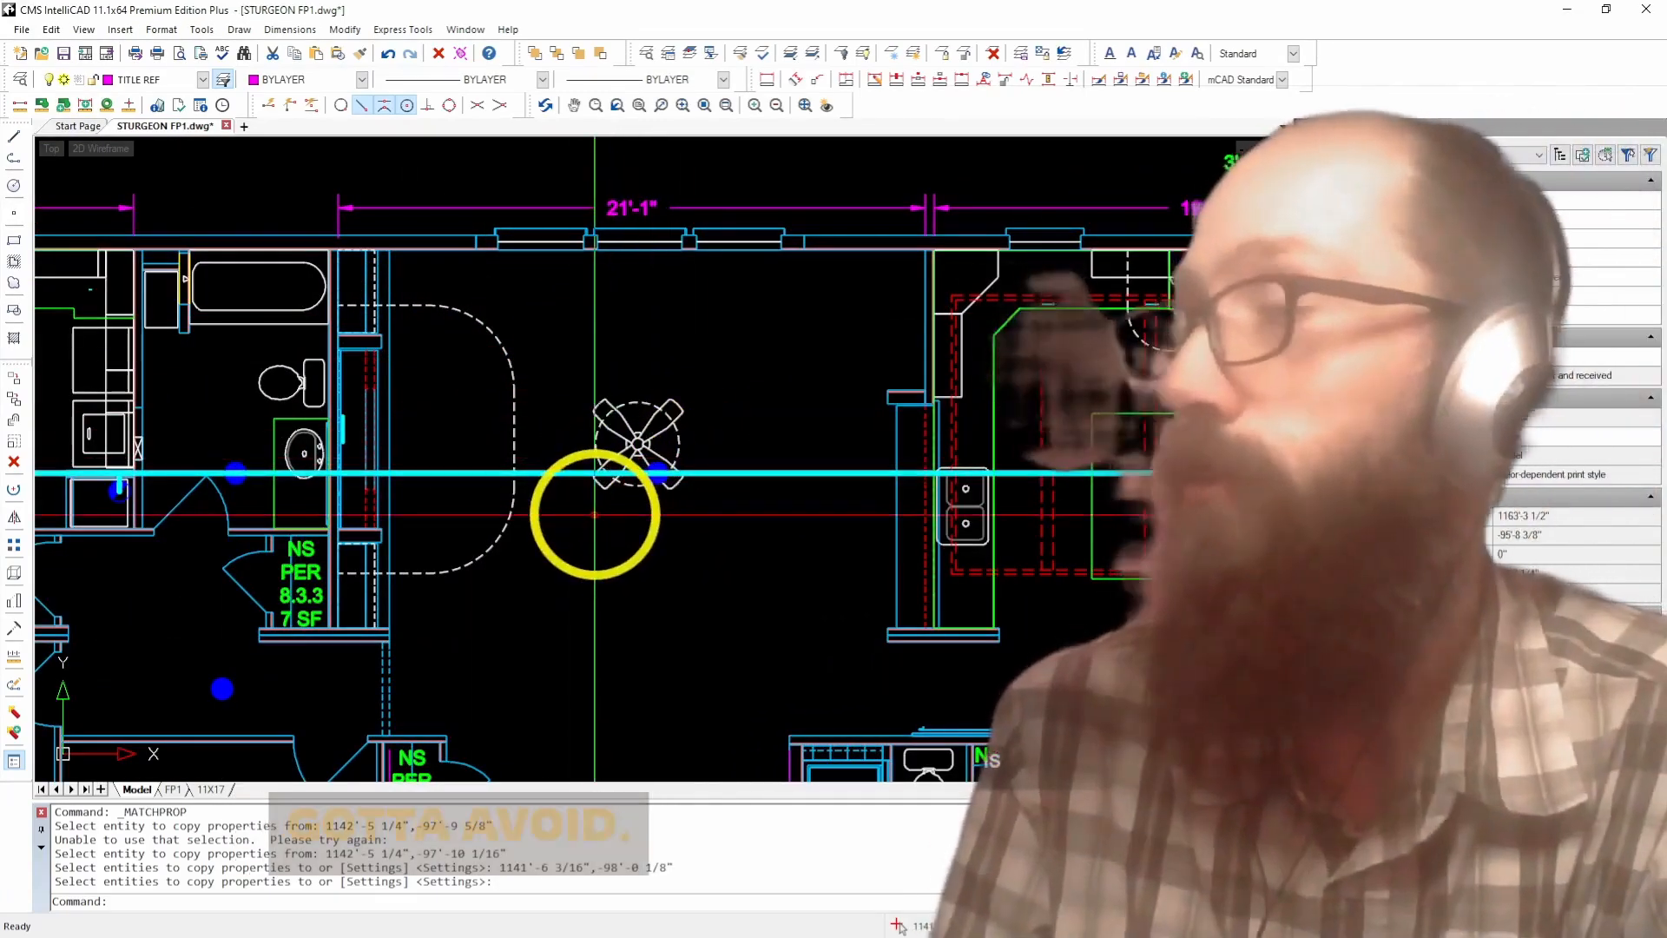
scroll(321, 493, down, 1)
scroll(321, 493, down, 1)
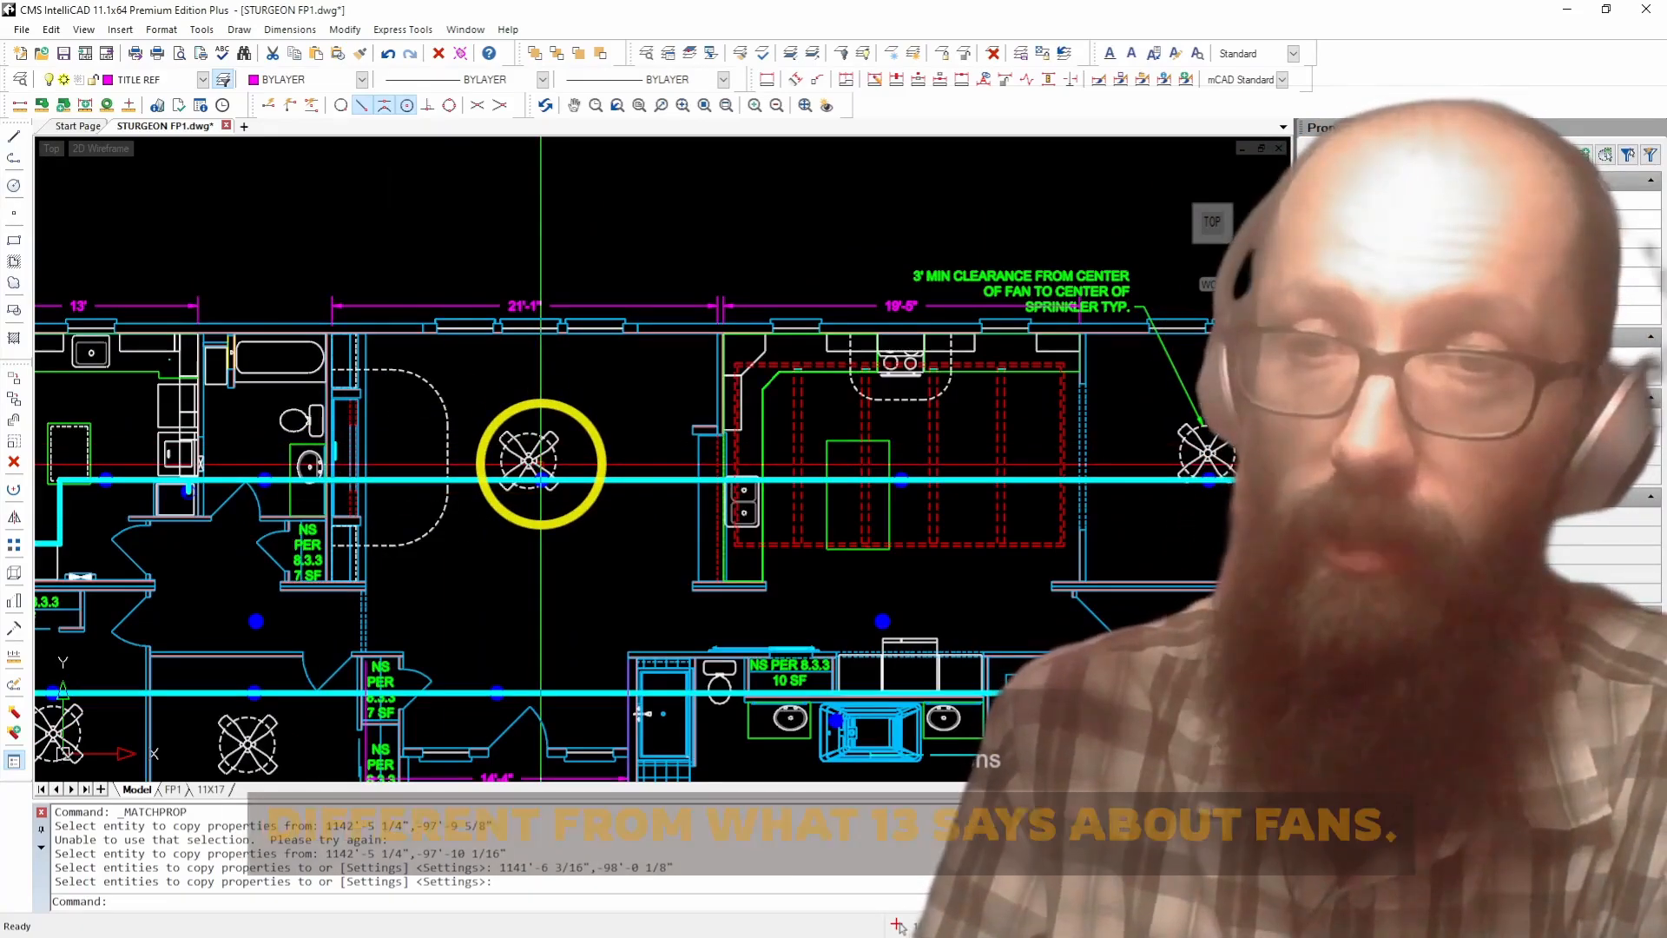
scroll(541, 465, up, 5)
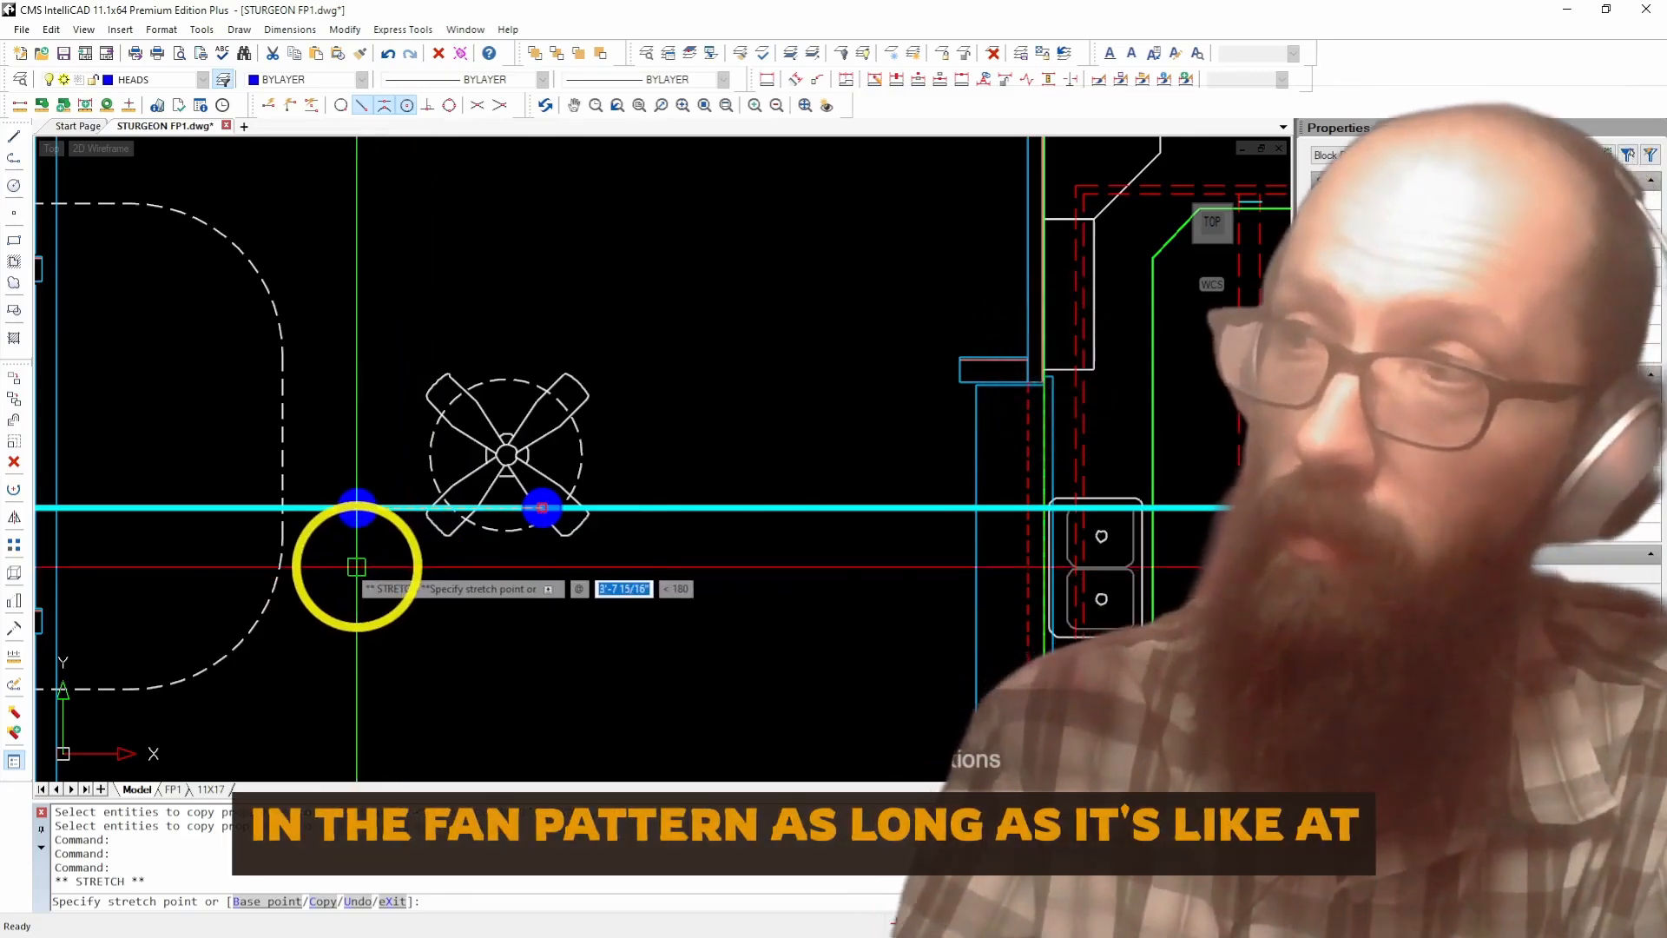
scroll(347, 566, down, 3)
scroll(343, 566, up, 3)
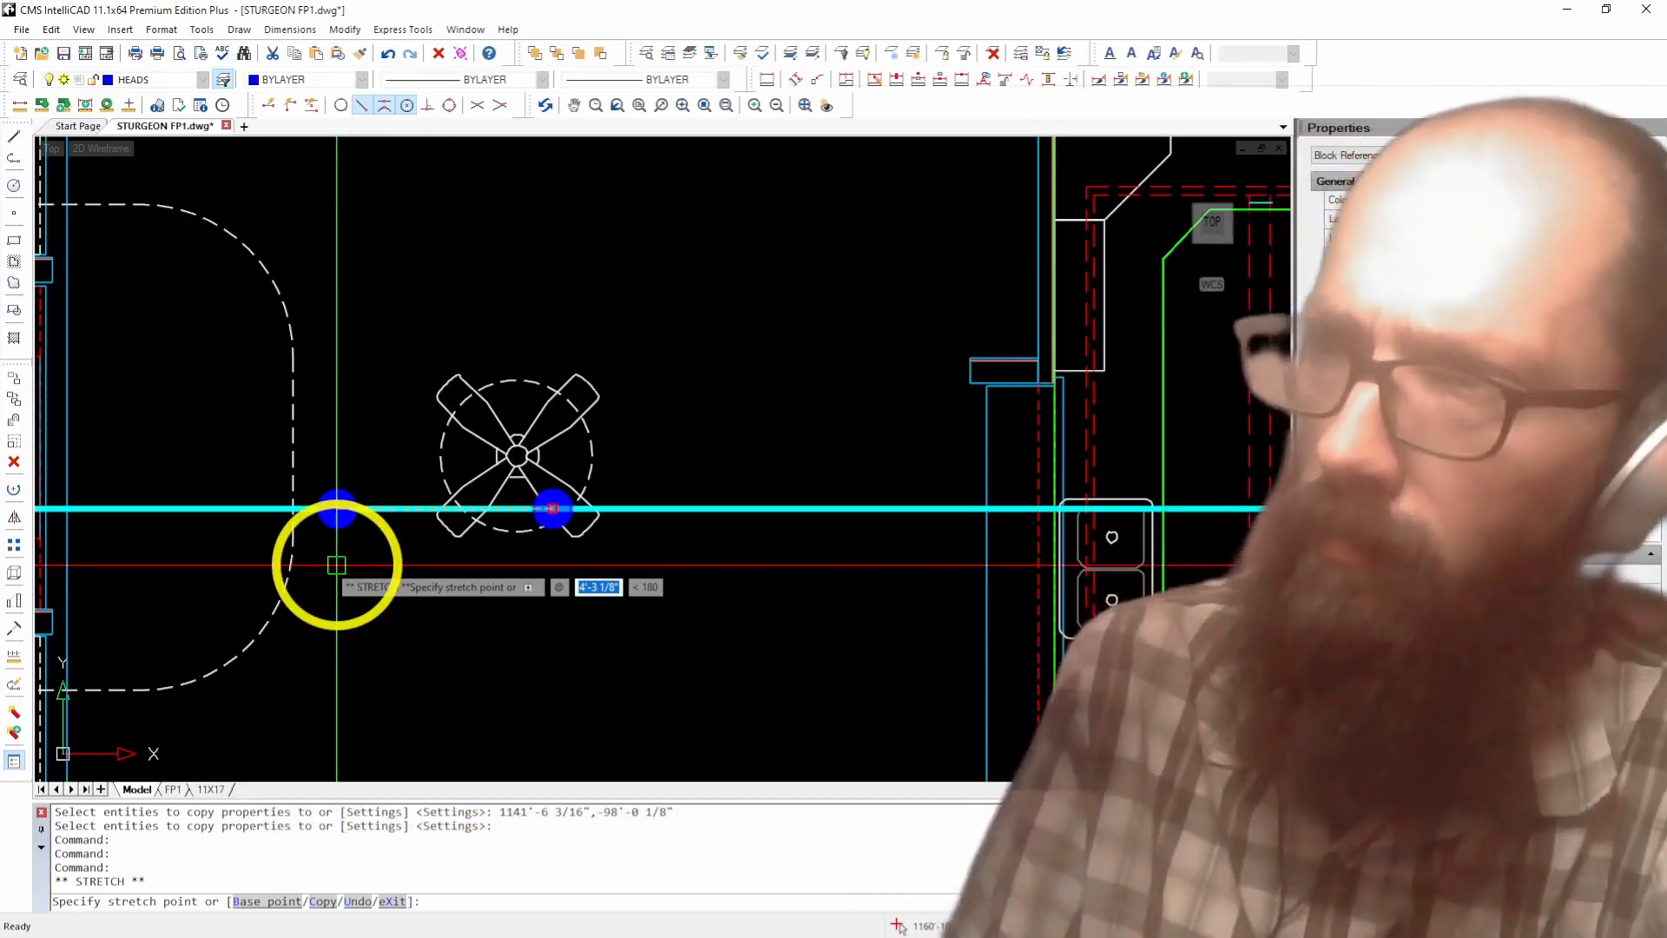
scroll(337, 565, down, 4)
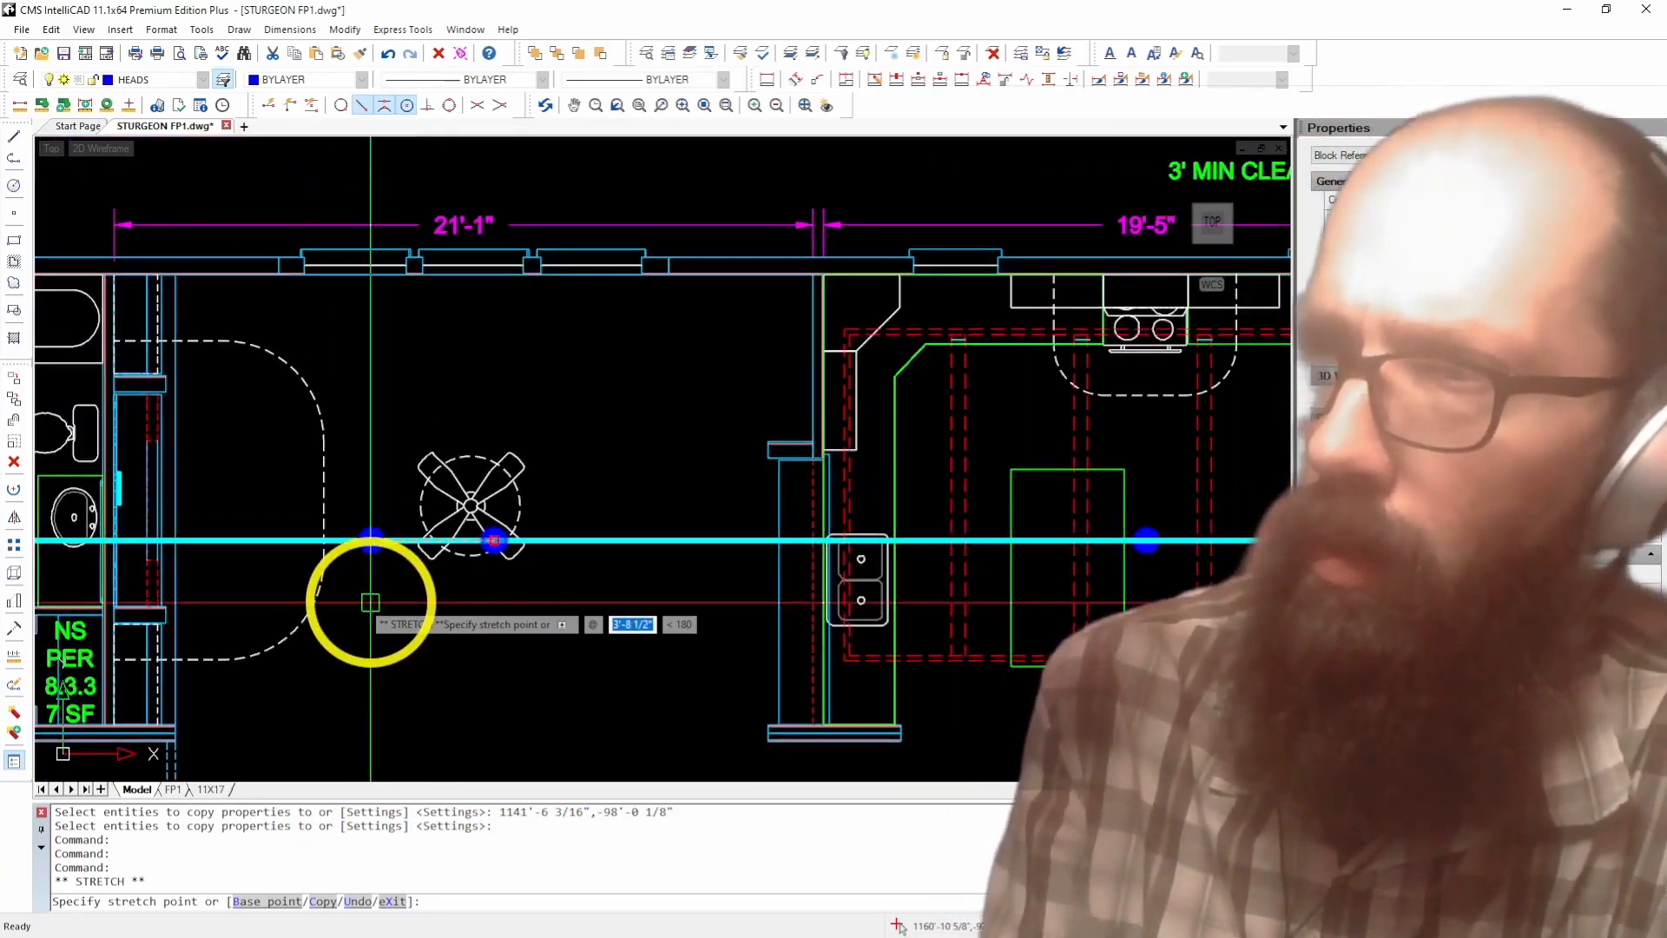
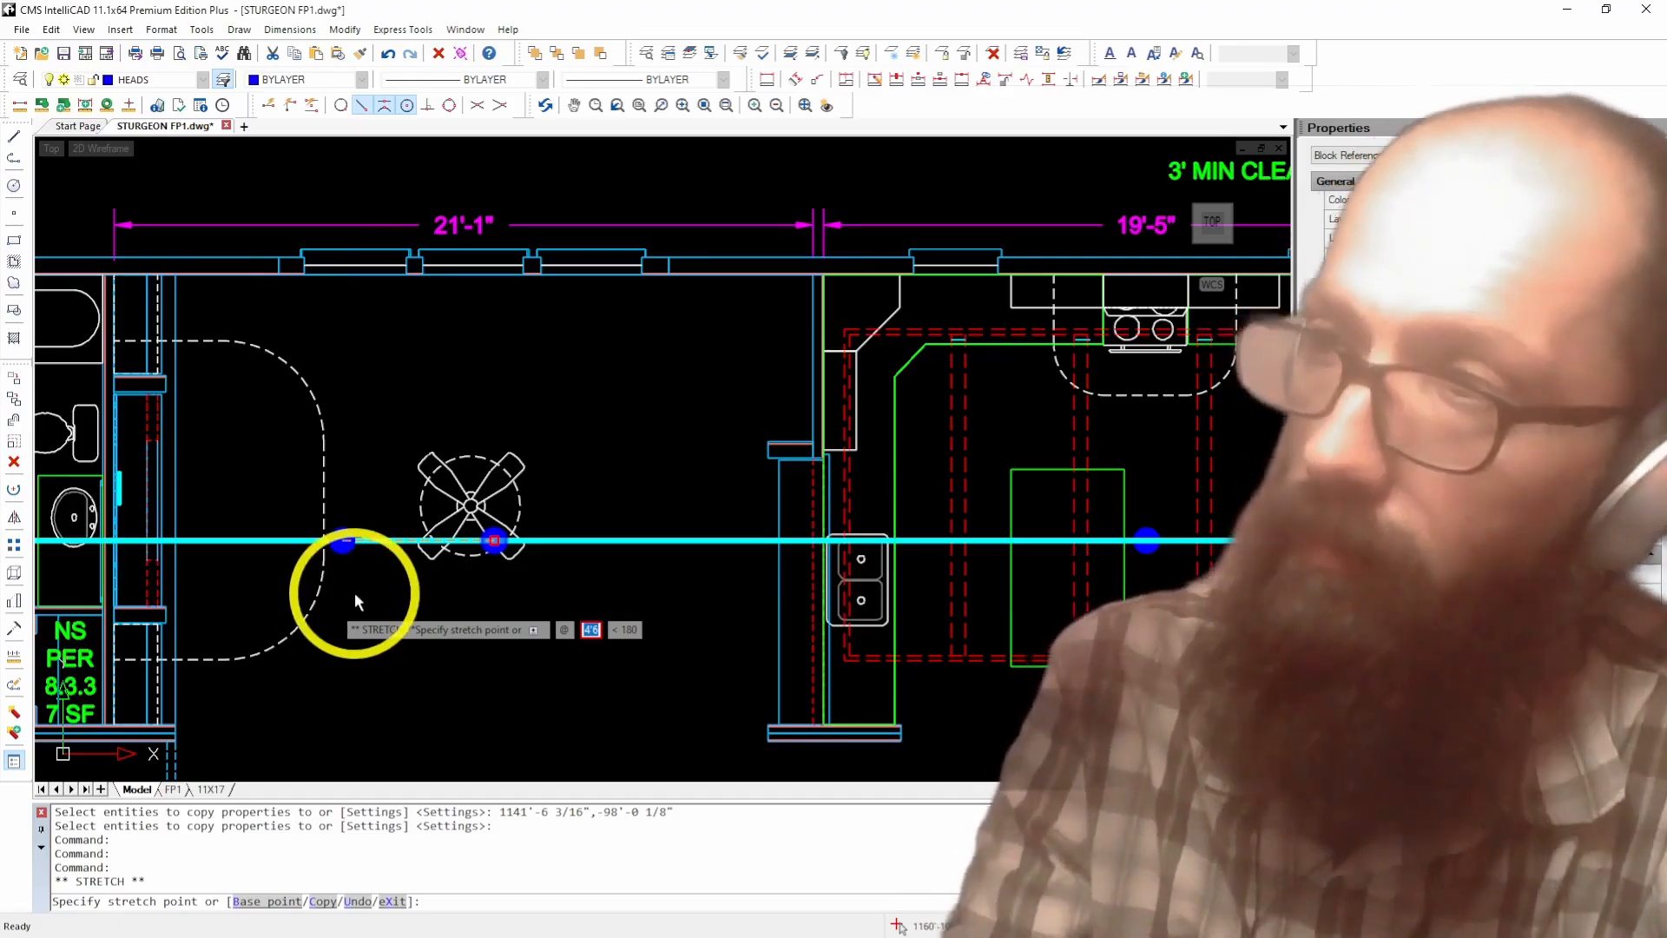
key(BackSpace)
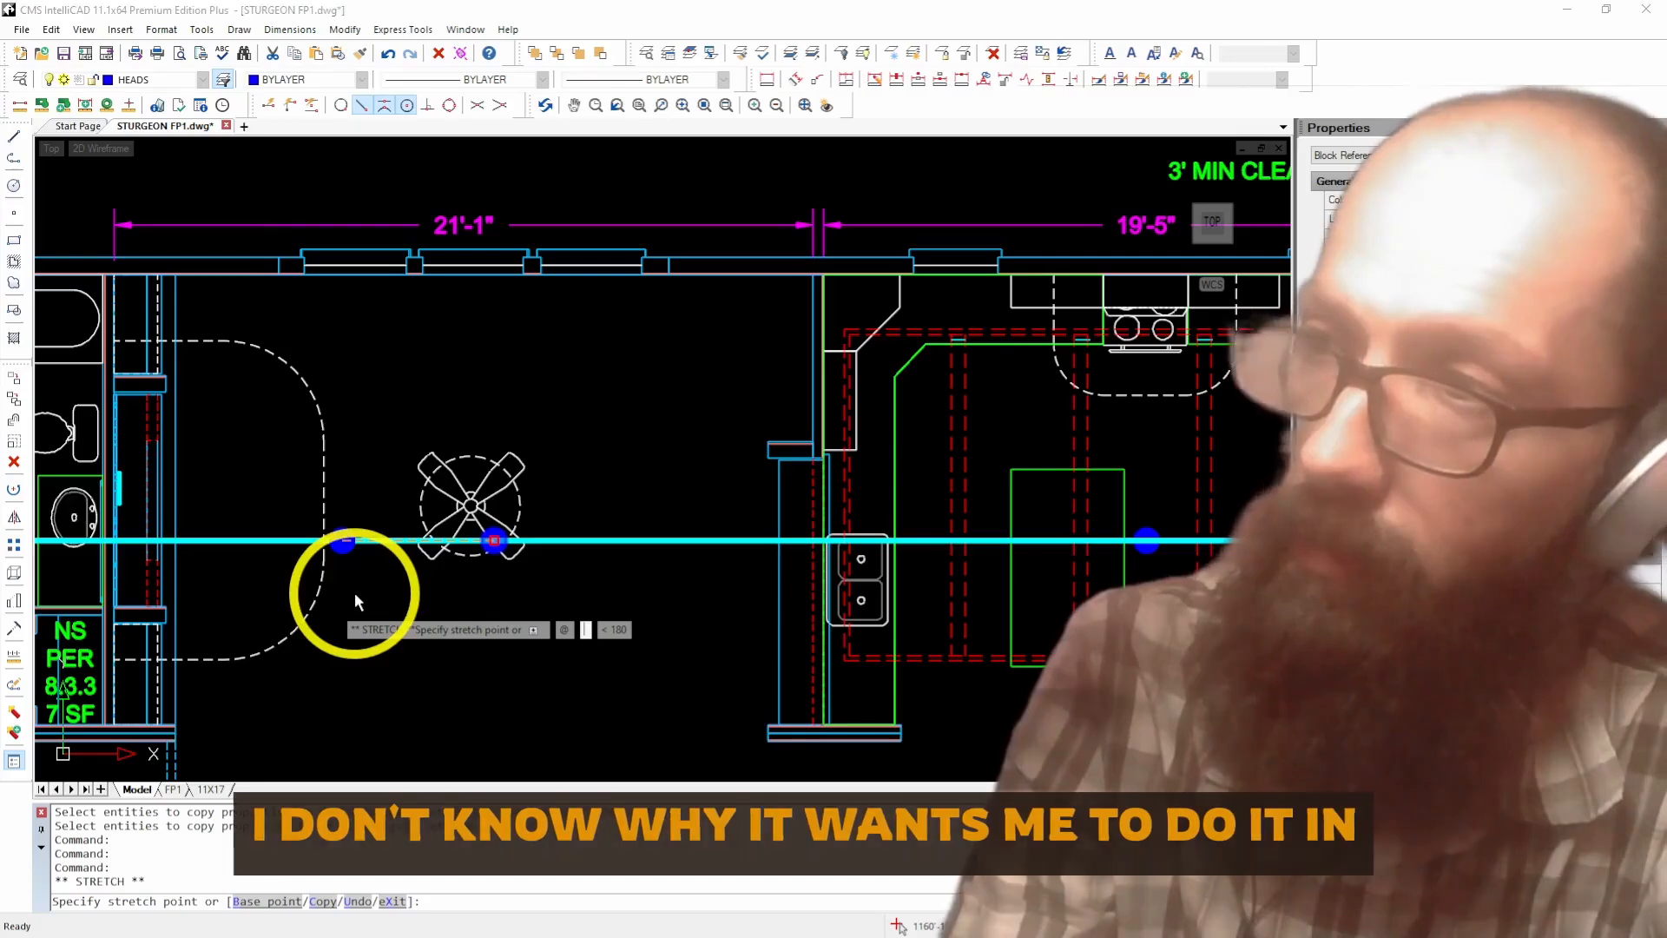
text(54)
key(Return)
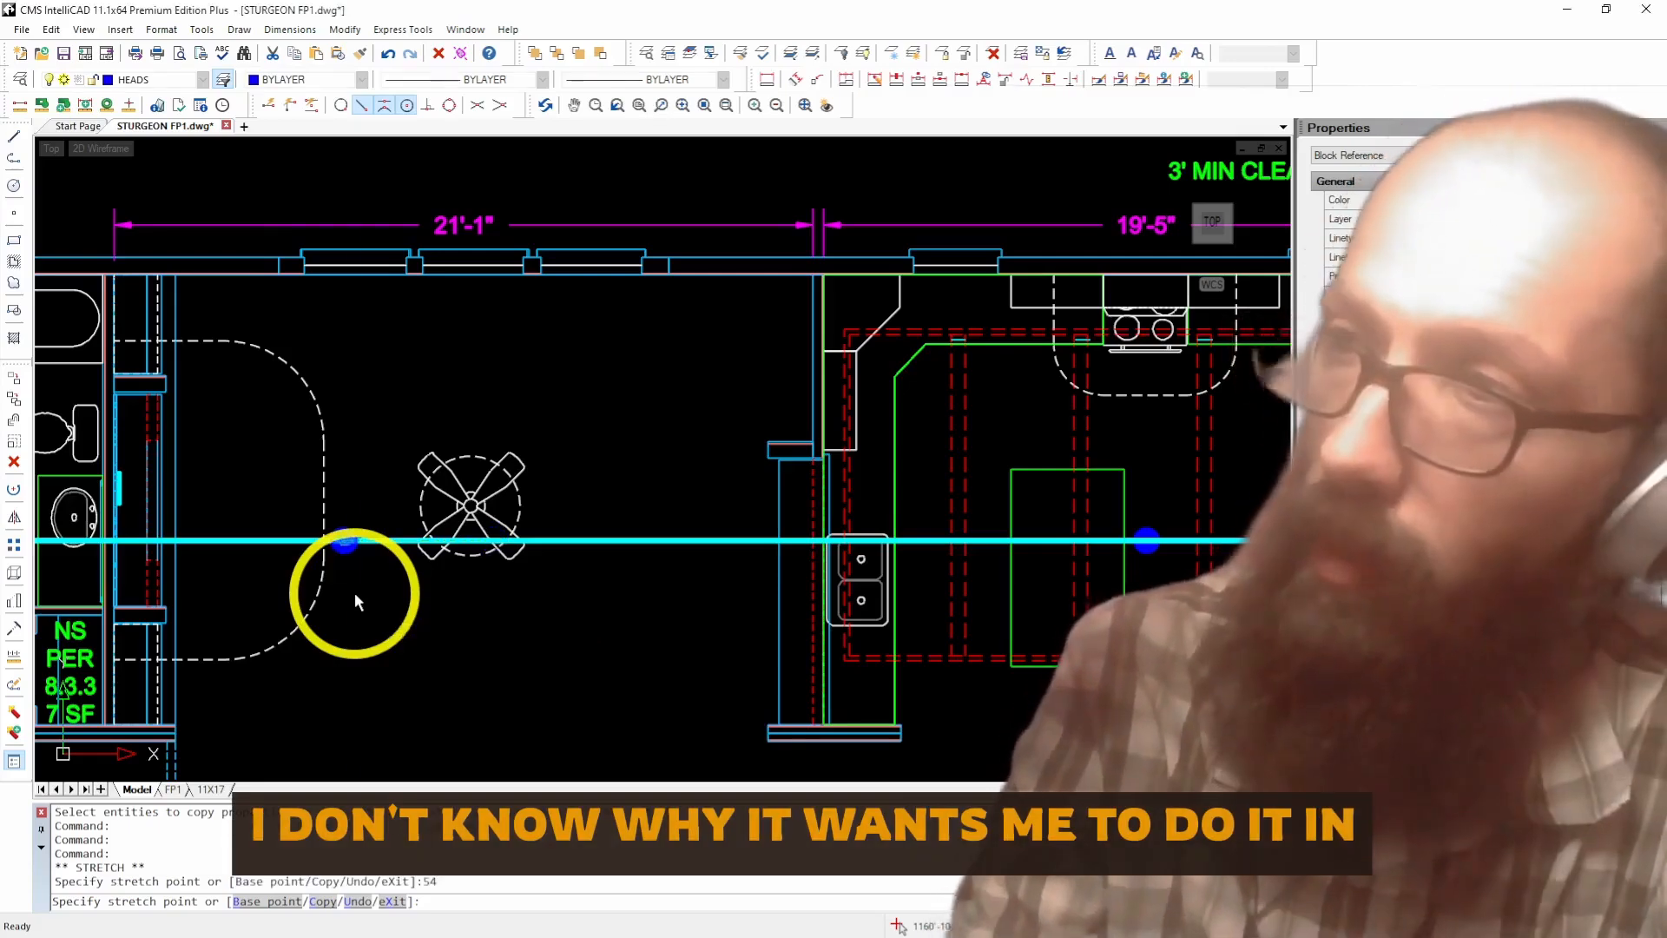
key(Escape)
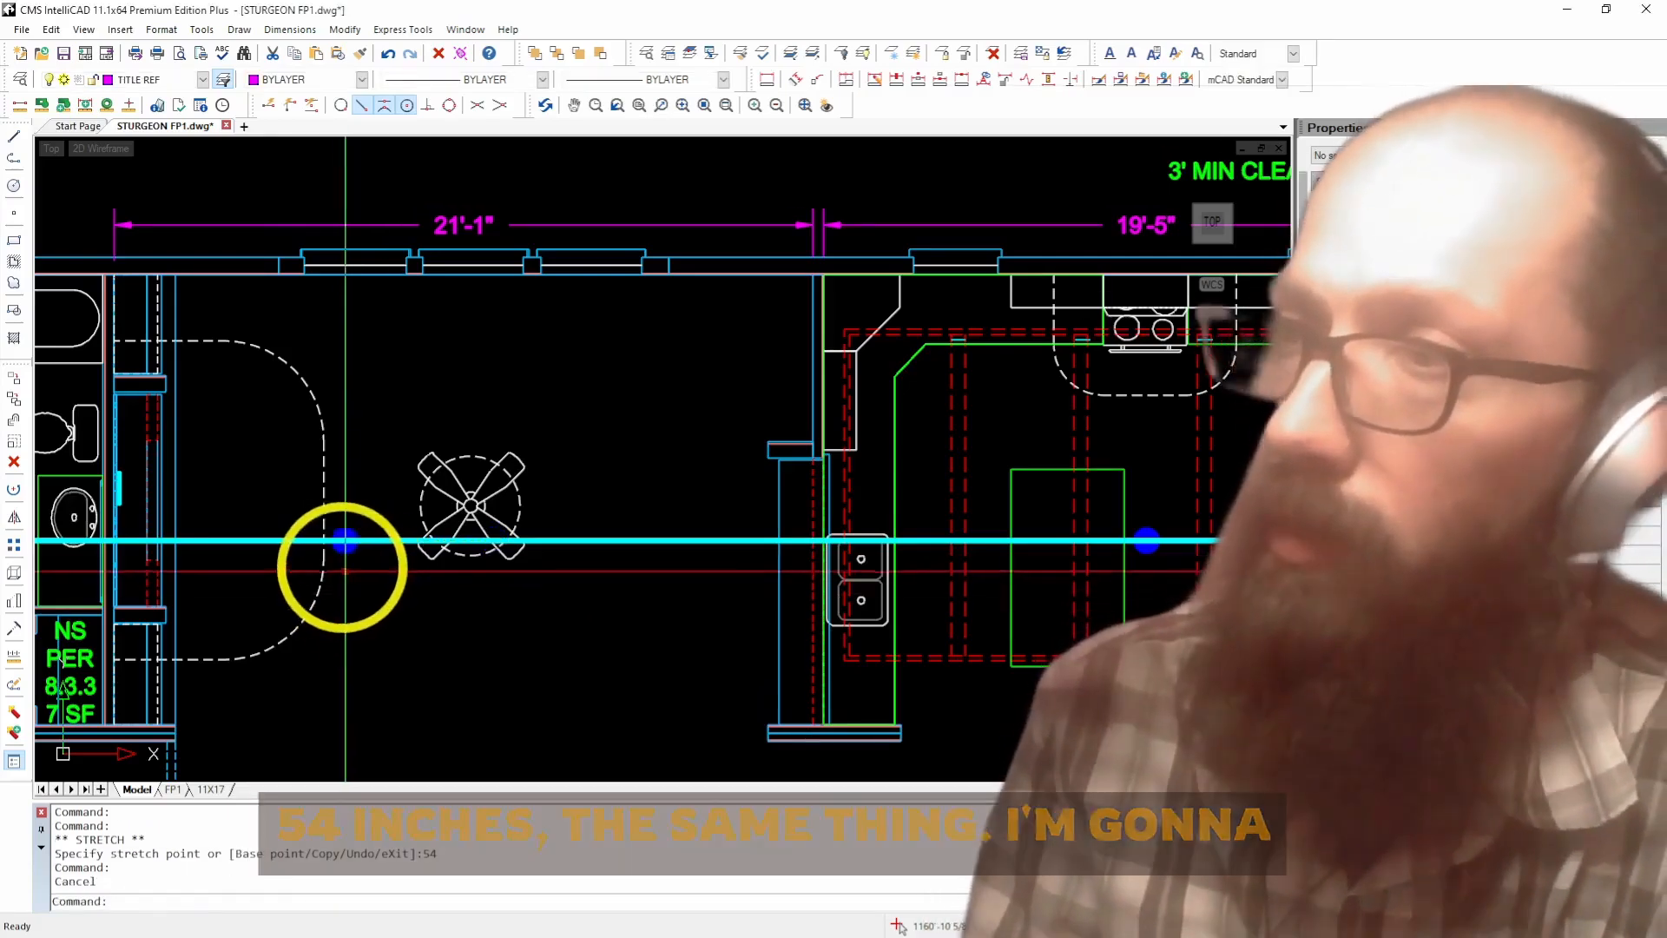
Step: Copy the moved head 8' to the right along the upper main, onto the other side of the ceiling fan
click(304, 539)
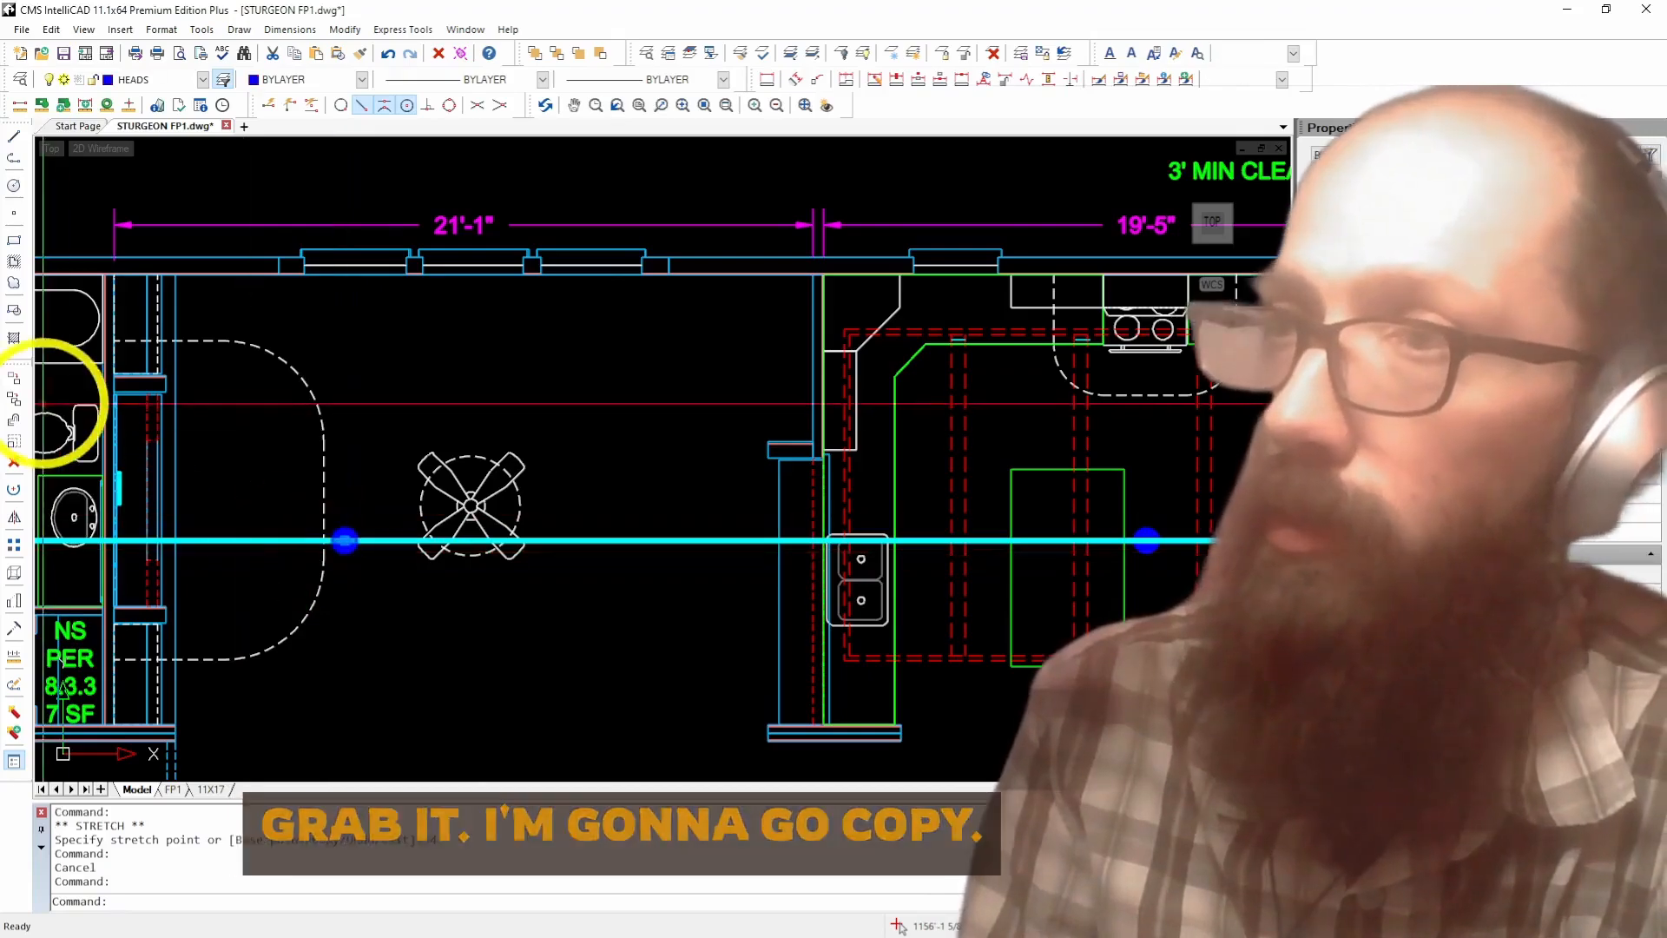
click(13, 400)
click(386, 707)
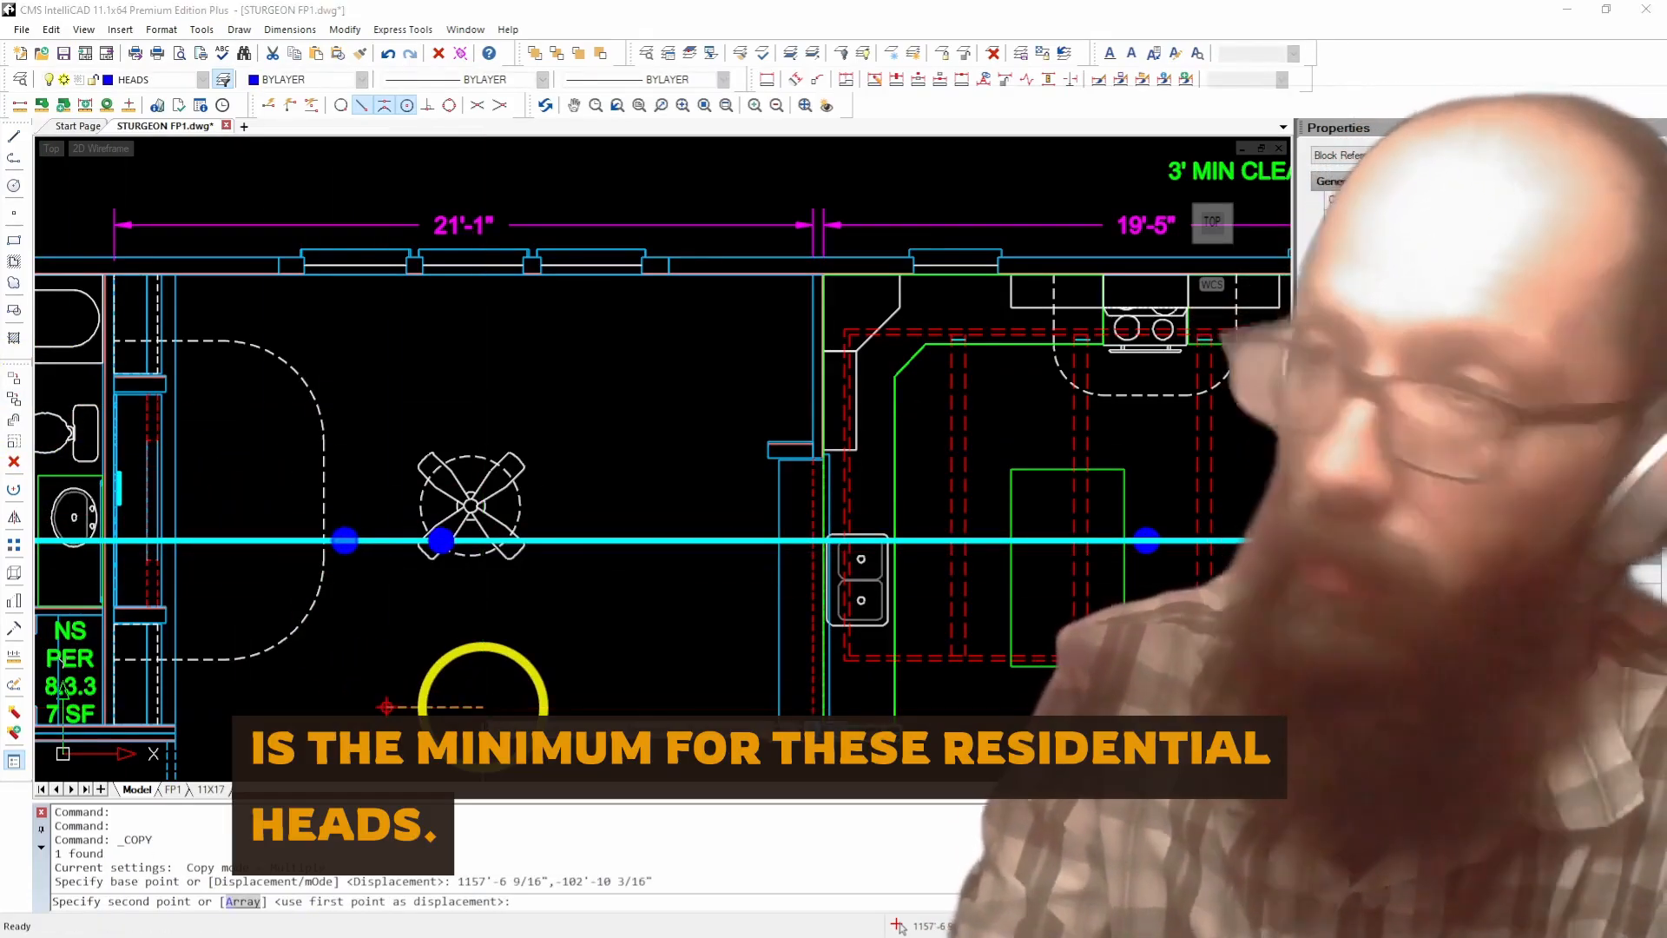
text(8')
key(Return)
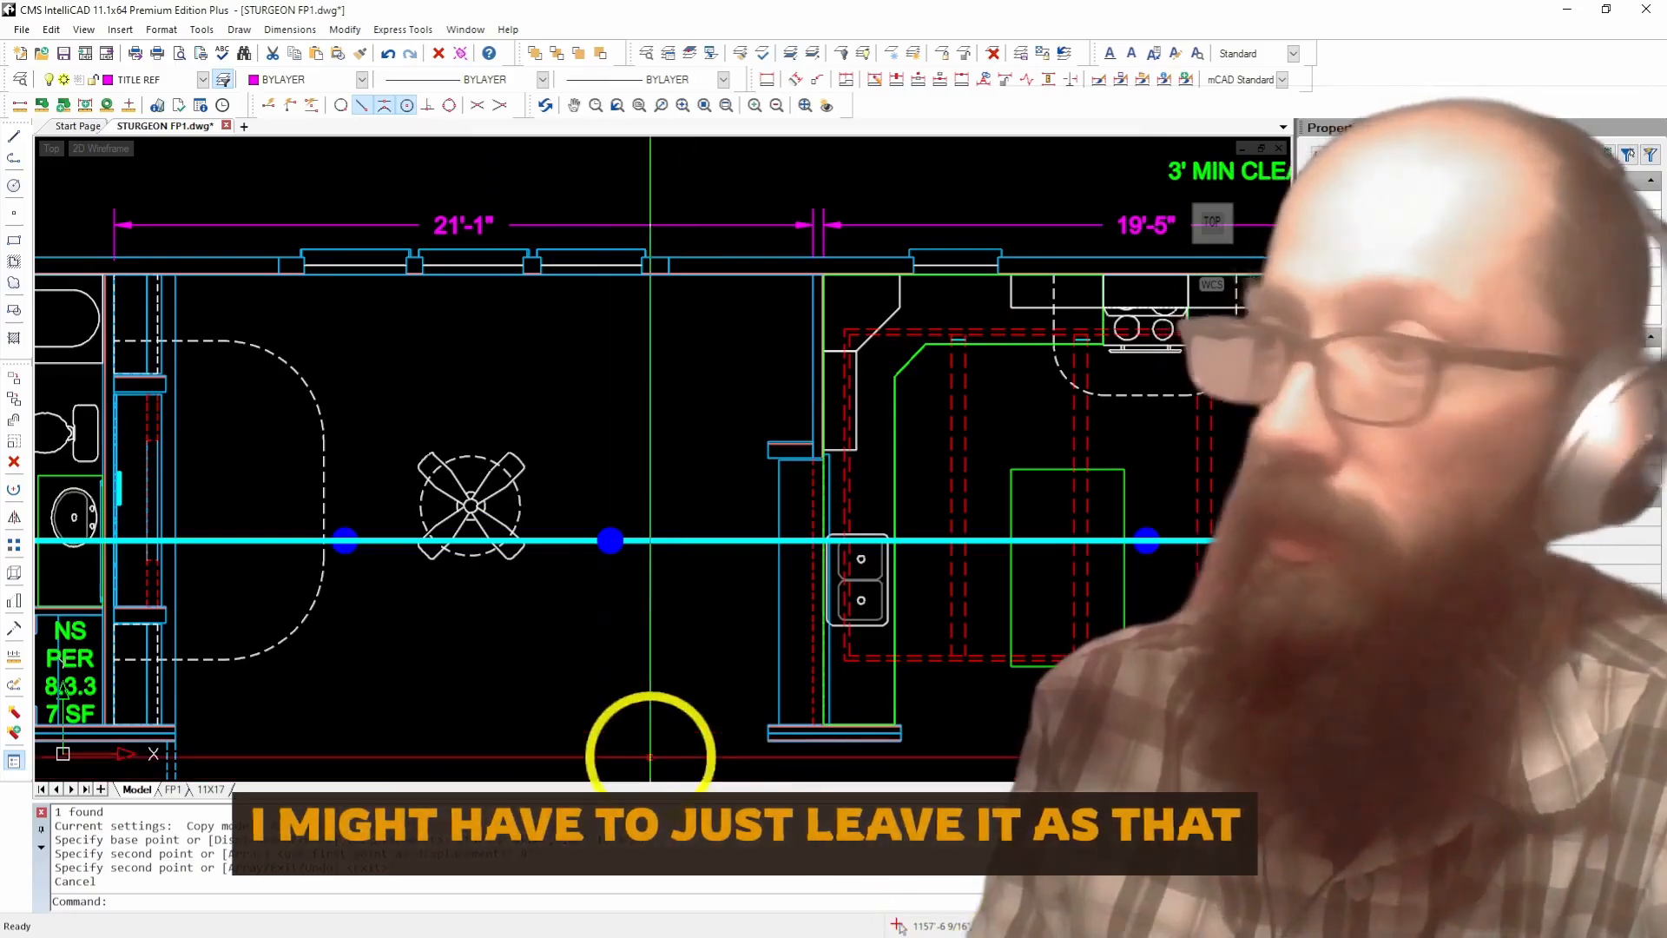
Step: Examine the head positions along the upper main through the kitchen and the adjoining fan room
scroll(270, 613, down, 2)
scroll(788, 594, up, 2)
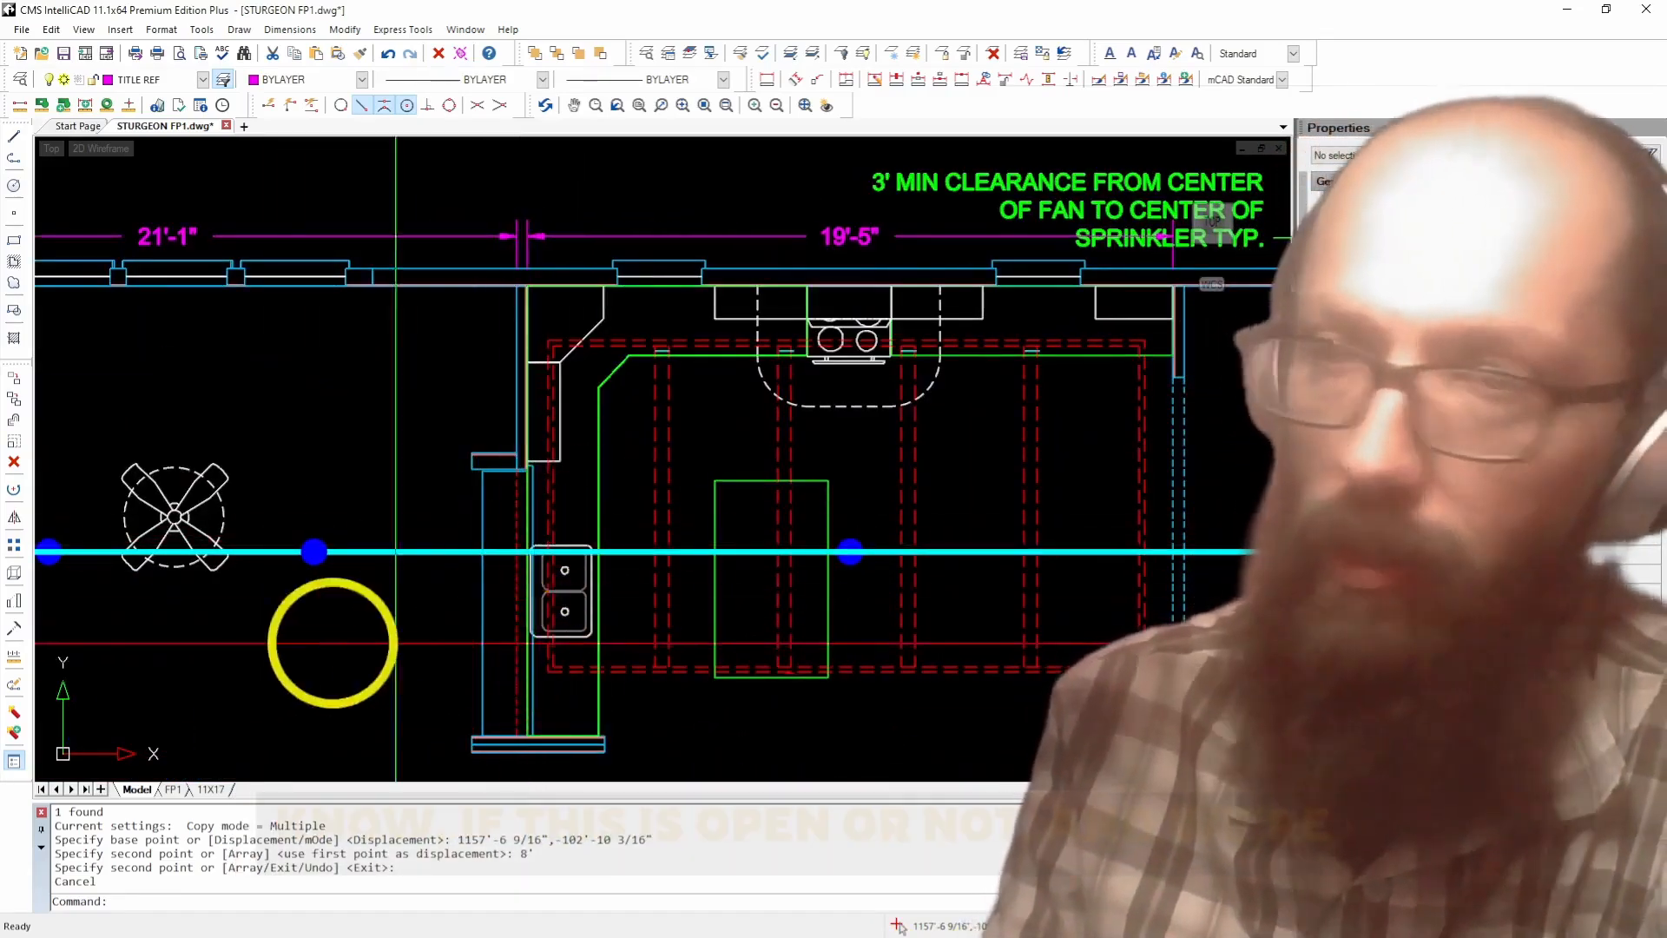
scroll(912, 663, down, 3)
scroll(1023, 663, up, 3)
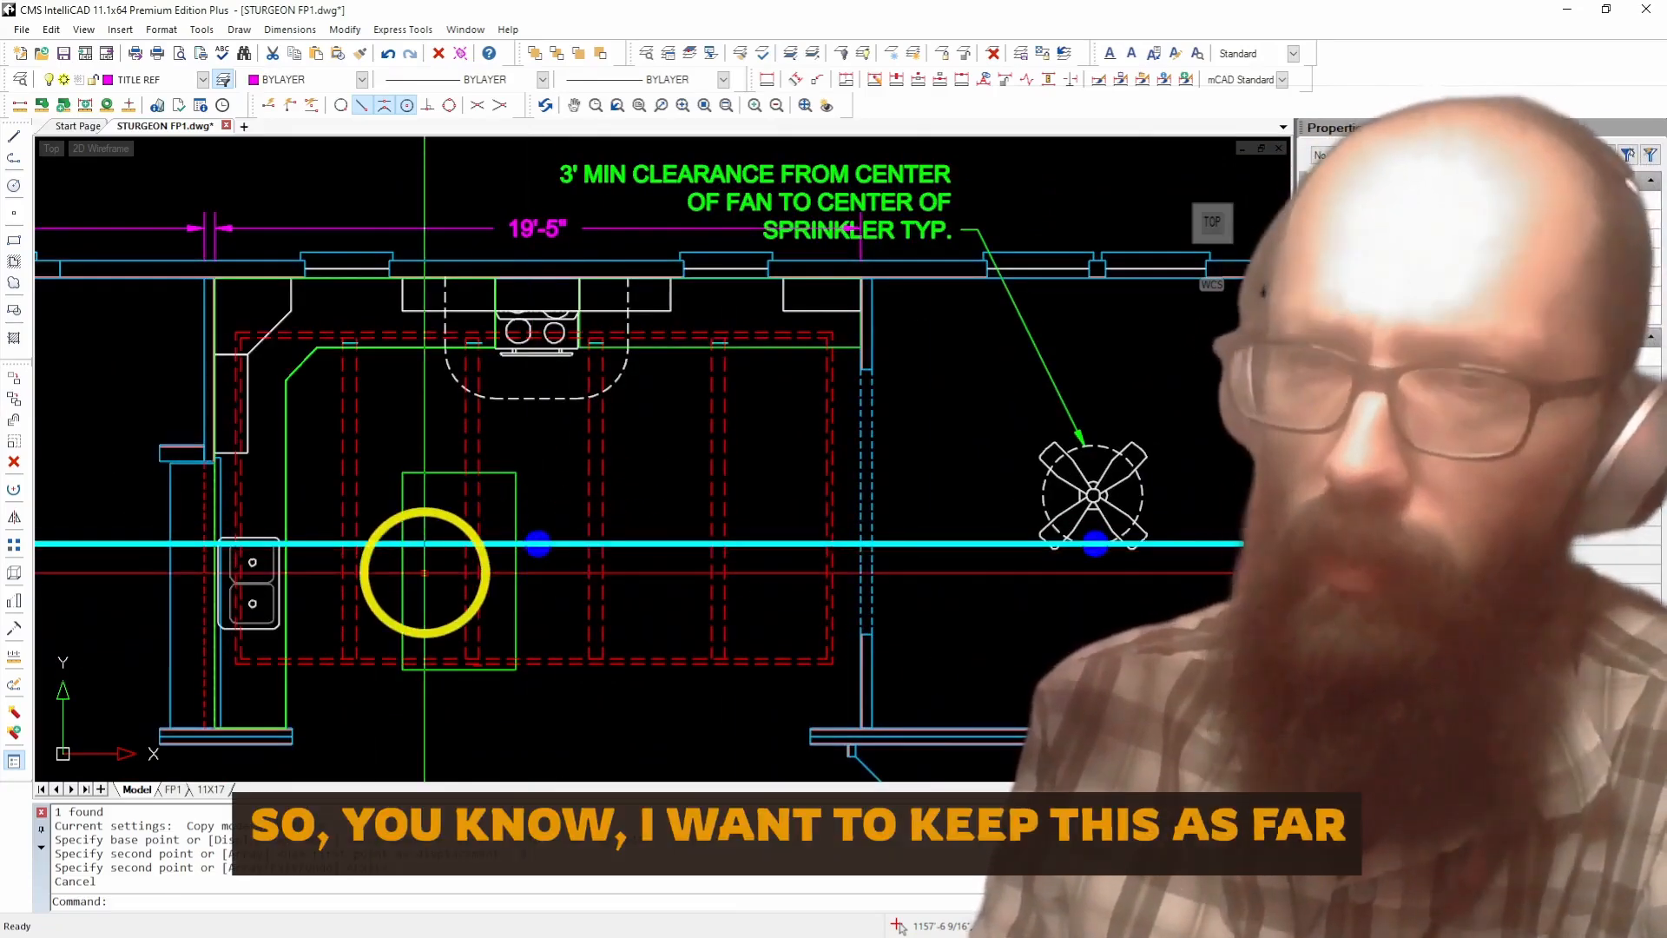
scroll(408, 566, down, 2)
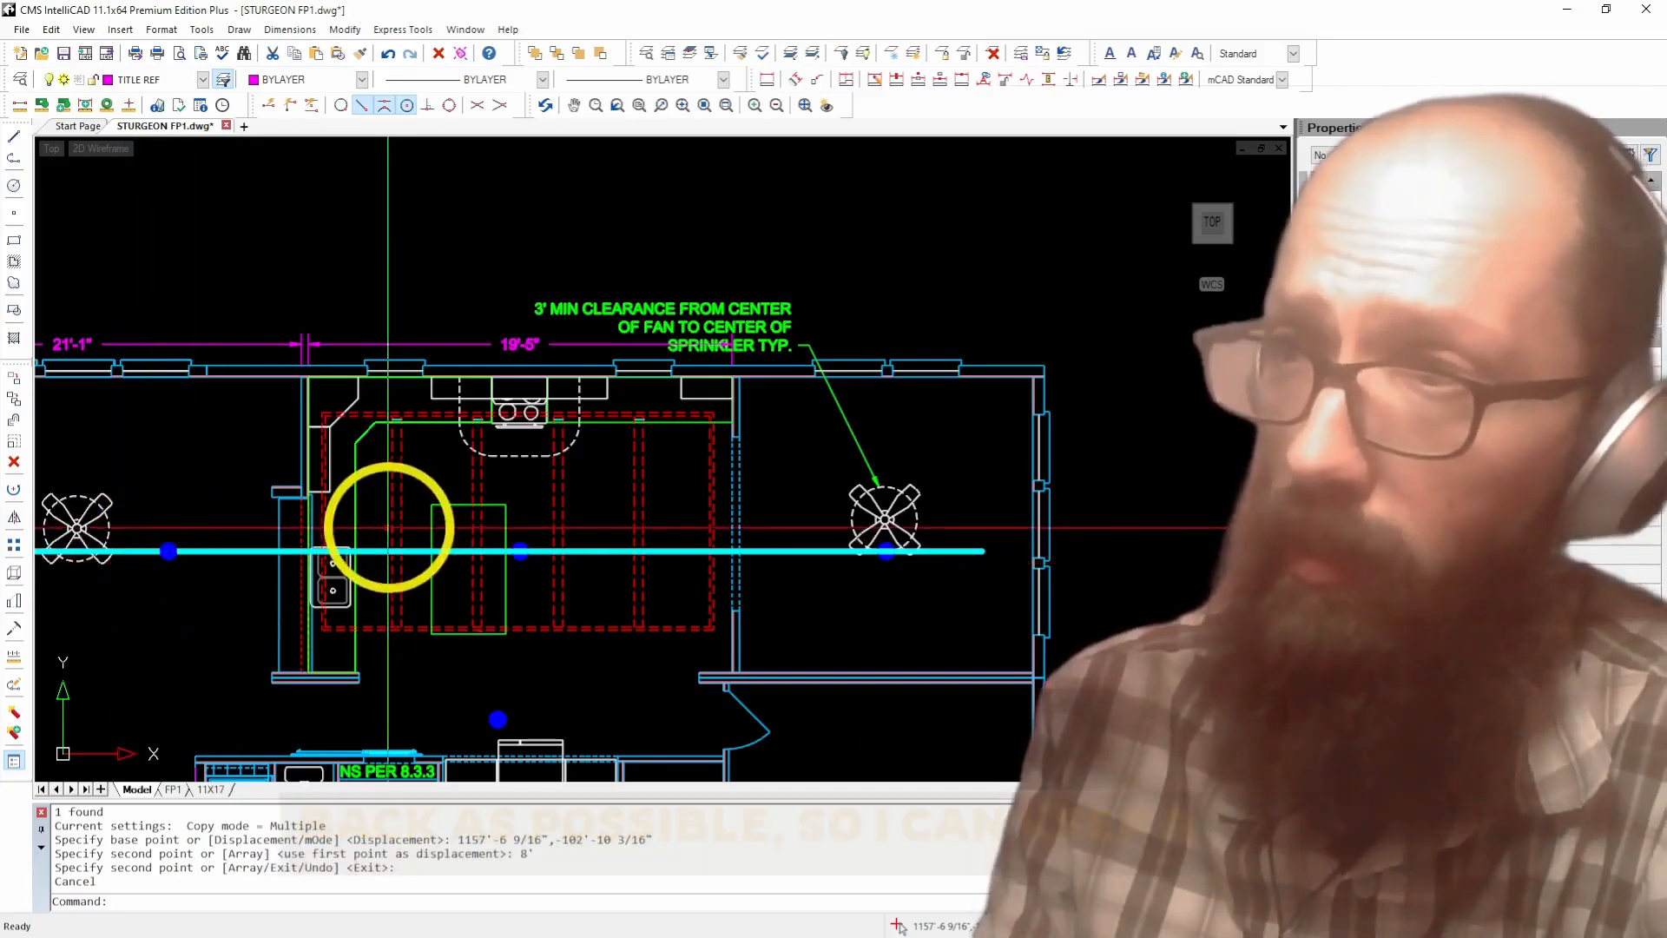
scroll(439, 516, down, 2)
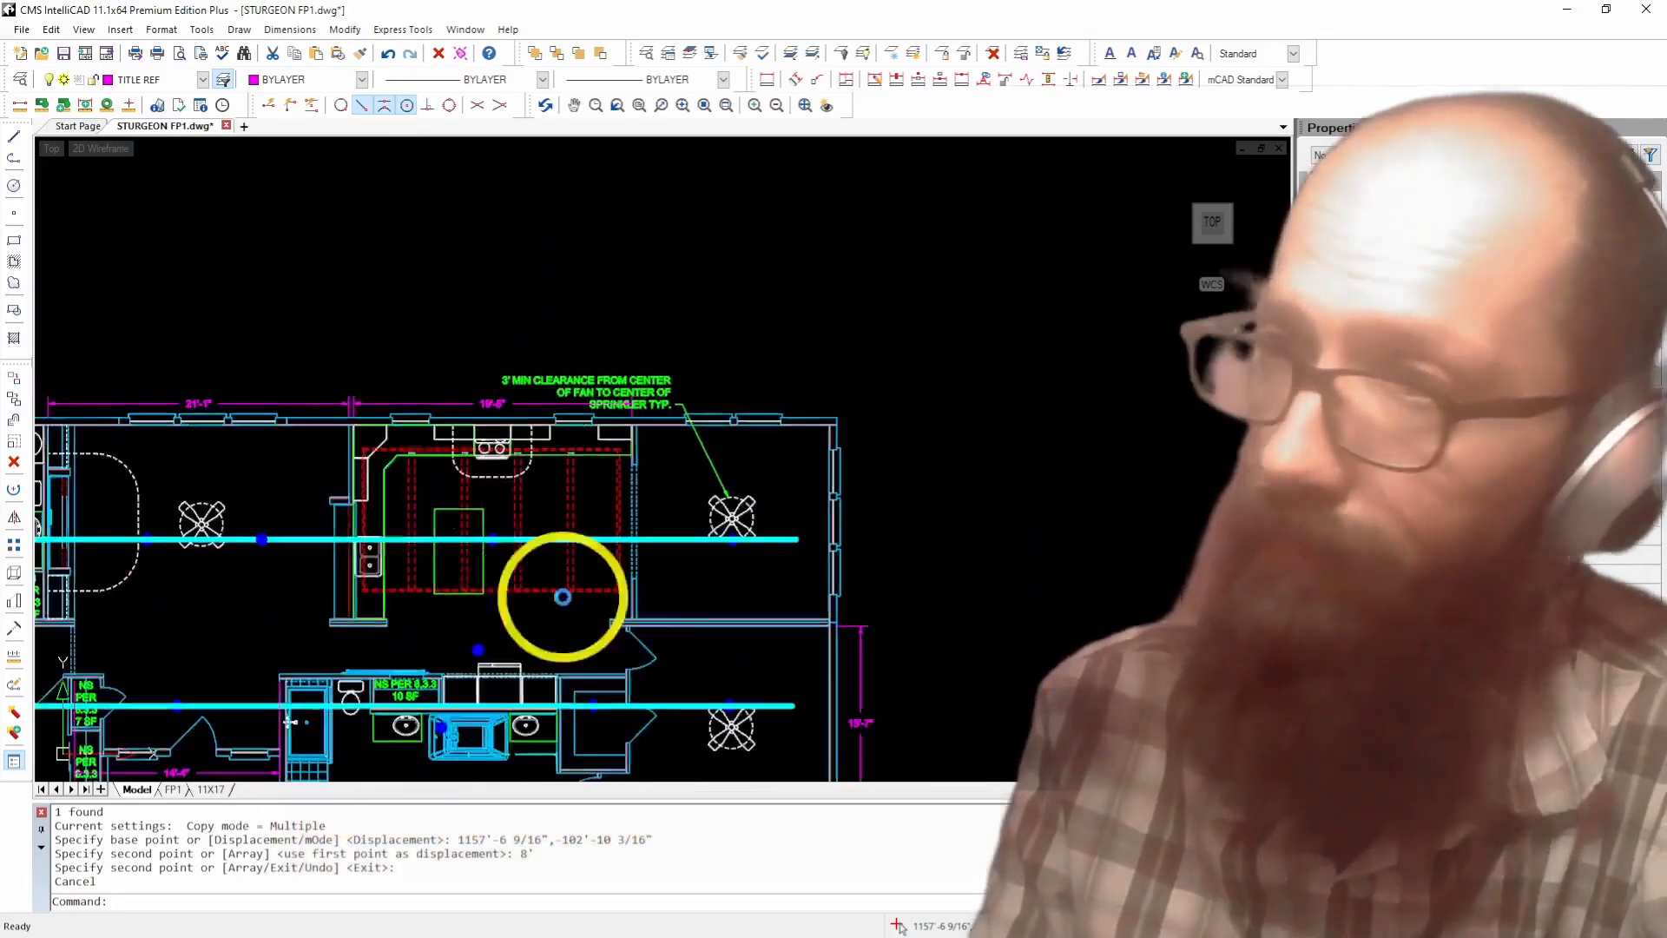
scroll(618, 617, up, 2)
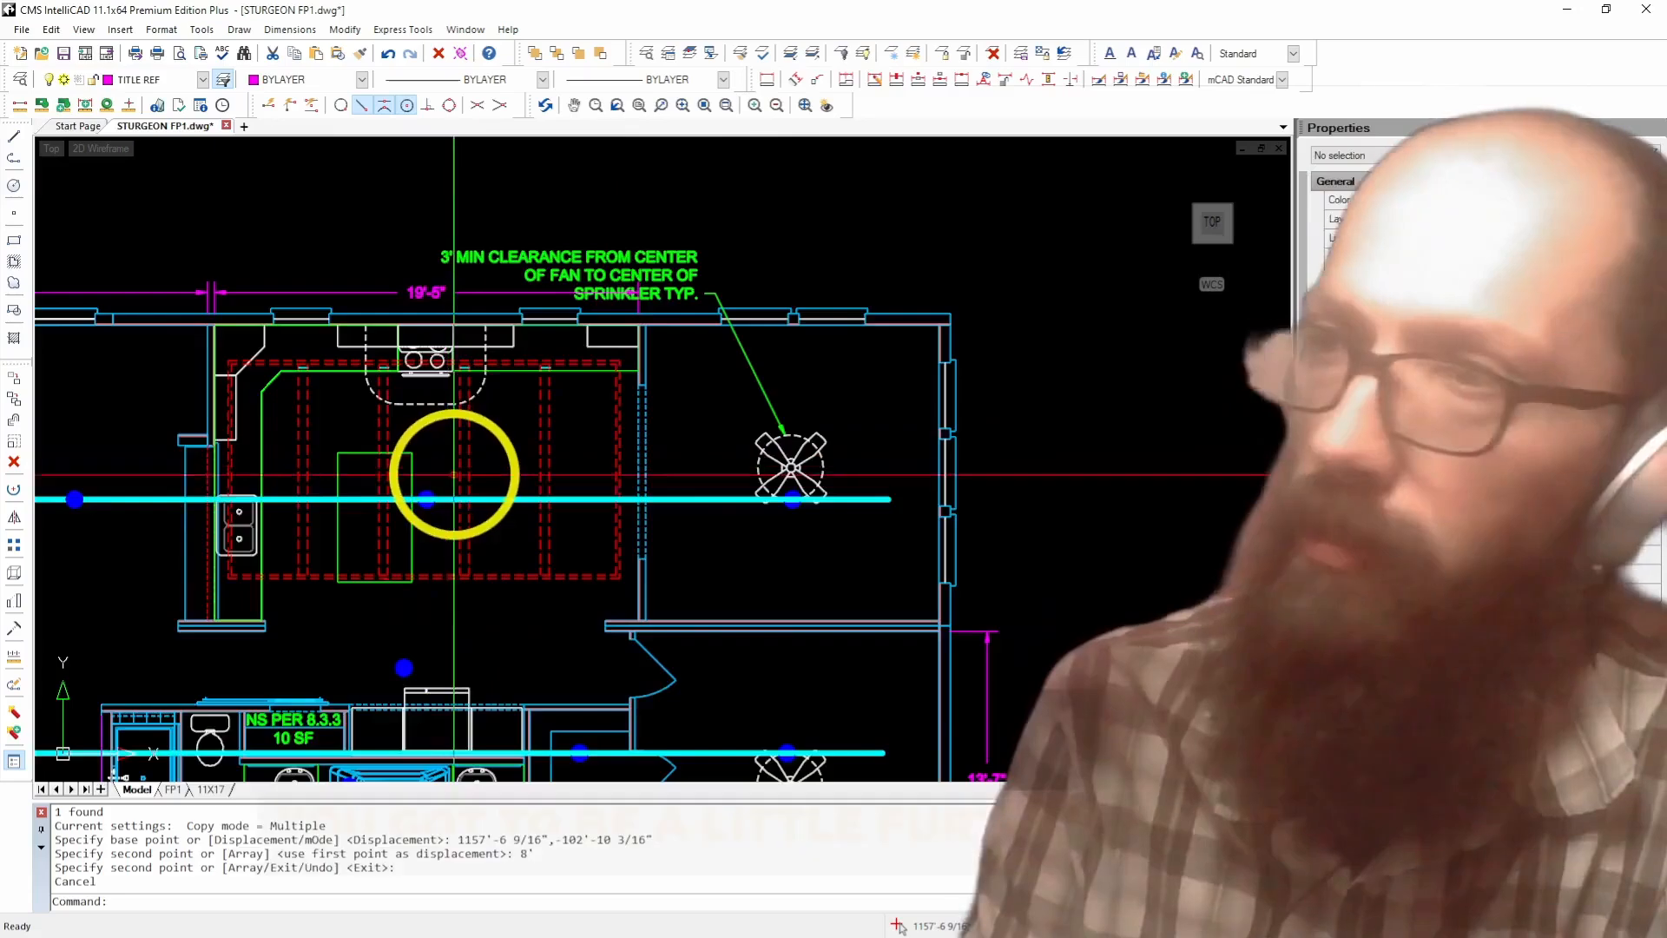
Step: Shift the kitchen head to the right along the upper main, then copy it 8' to the left
scroll(447, 472, up, 3)
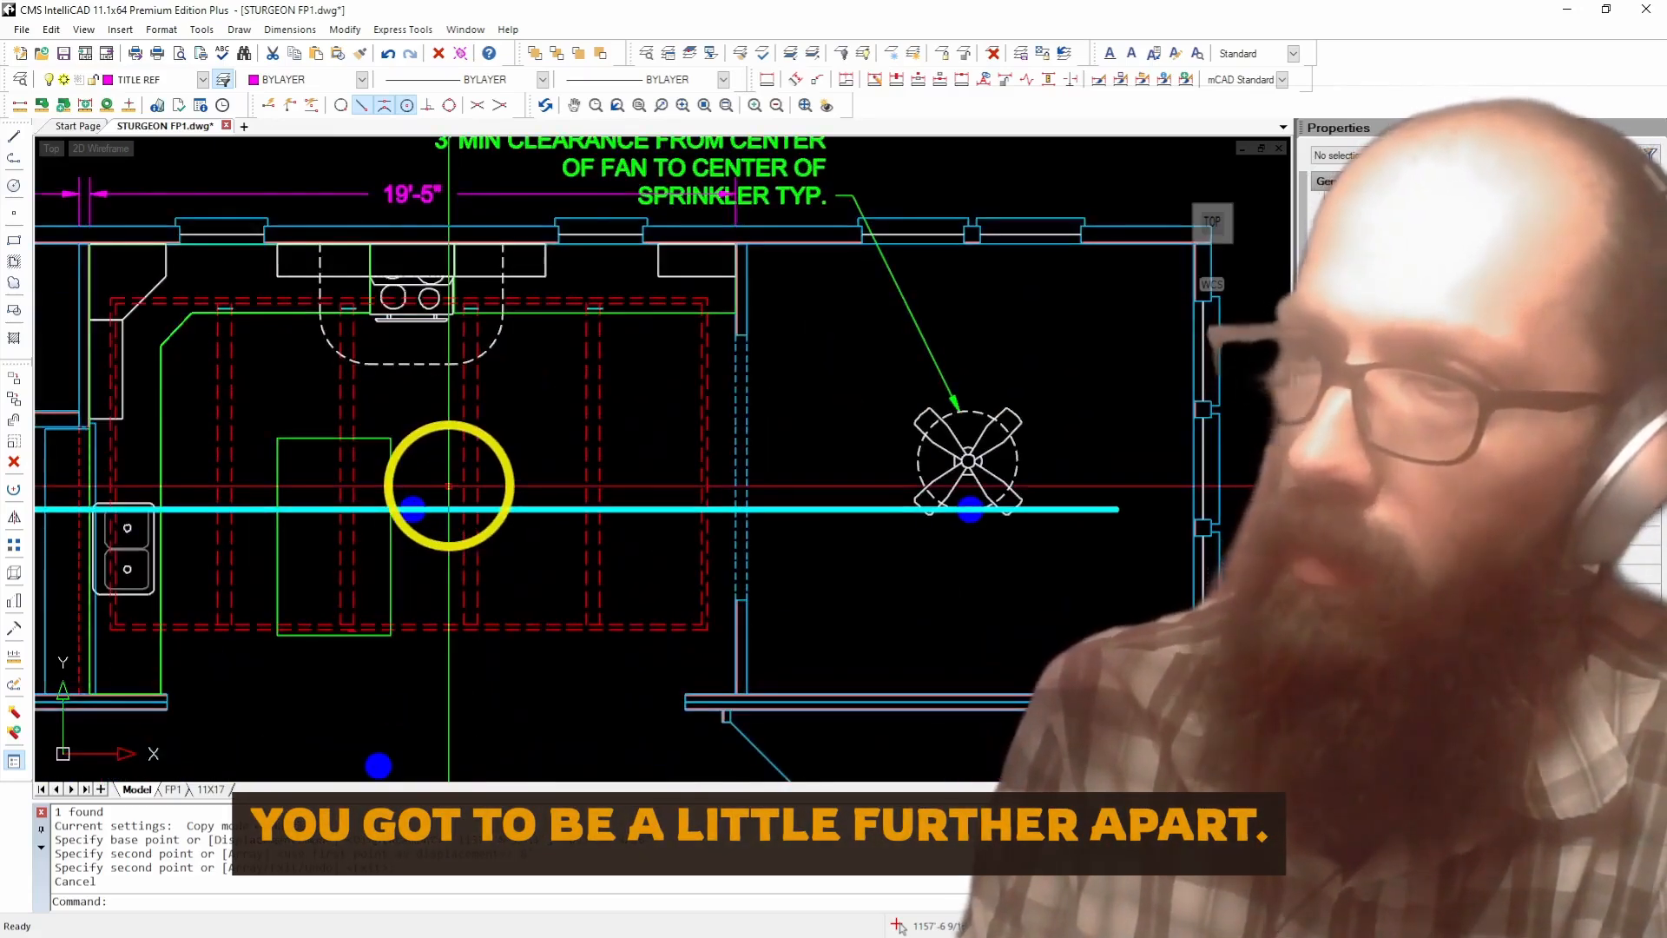
click(416, 520)
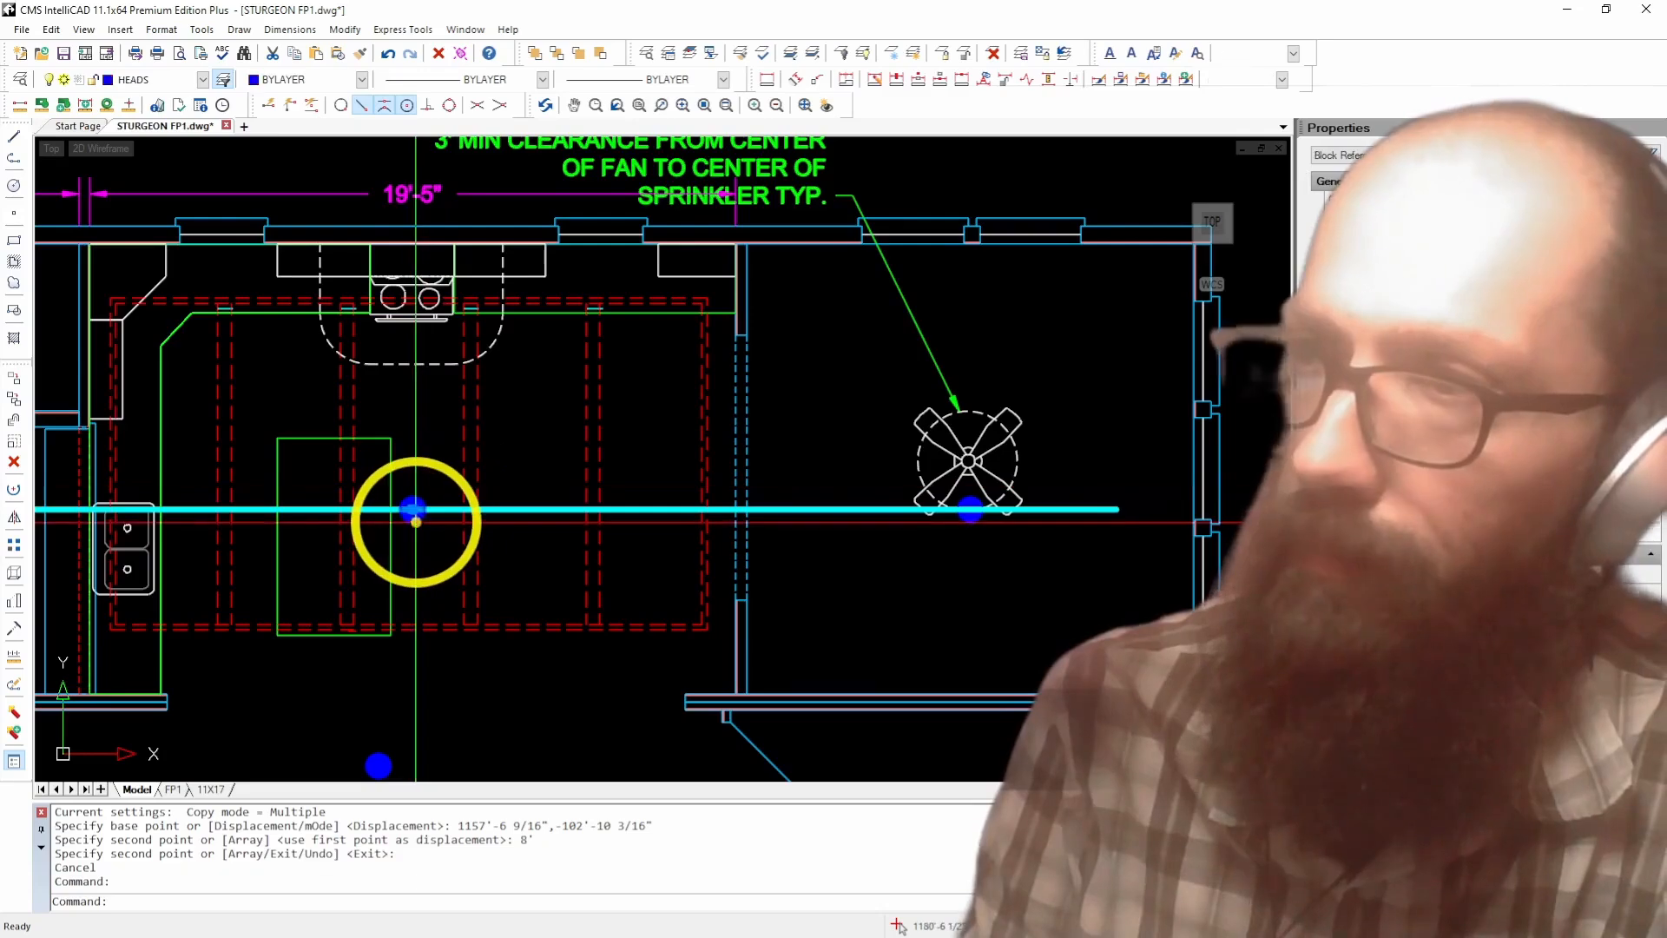
click(413, 509)
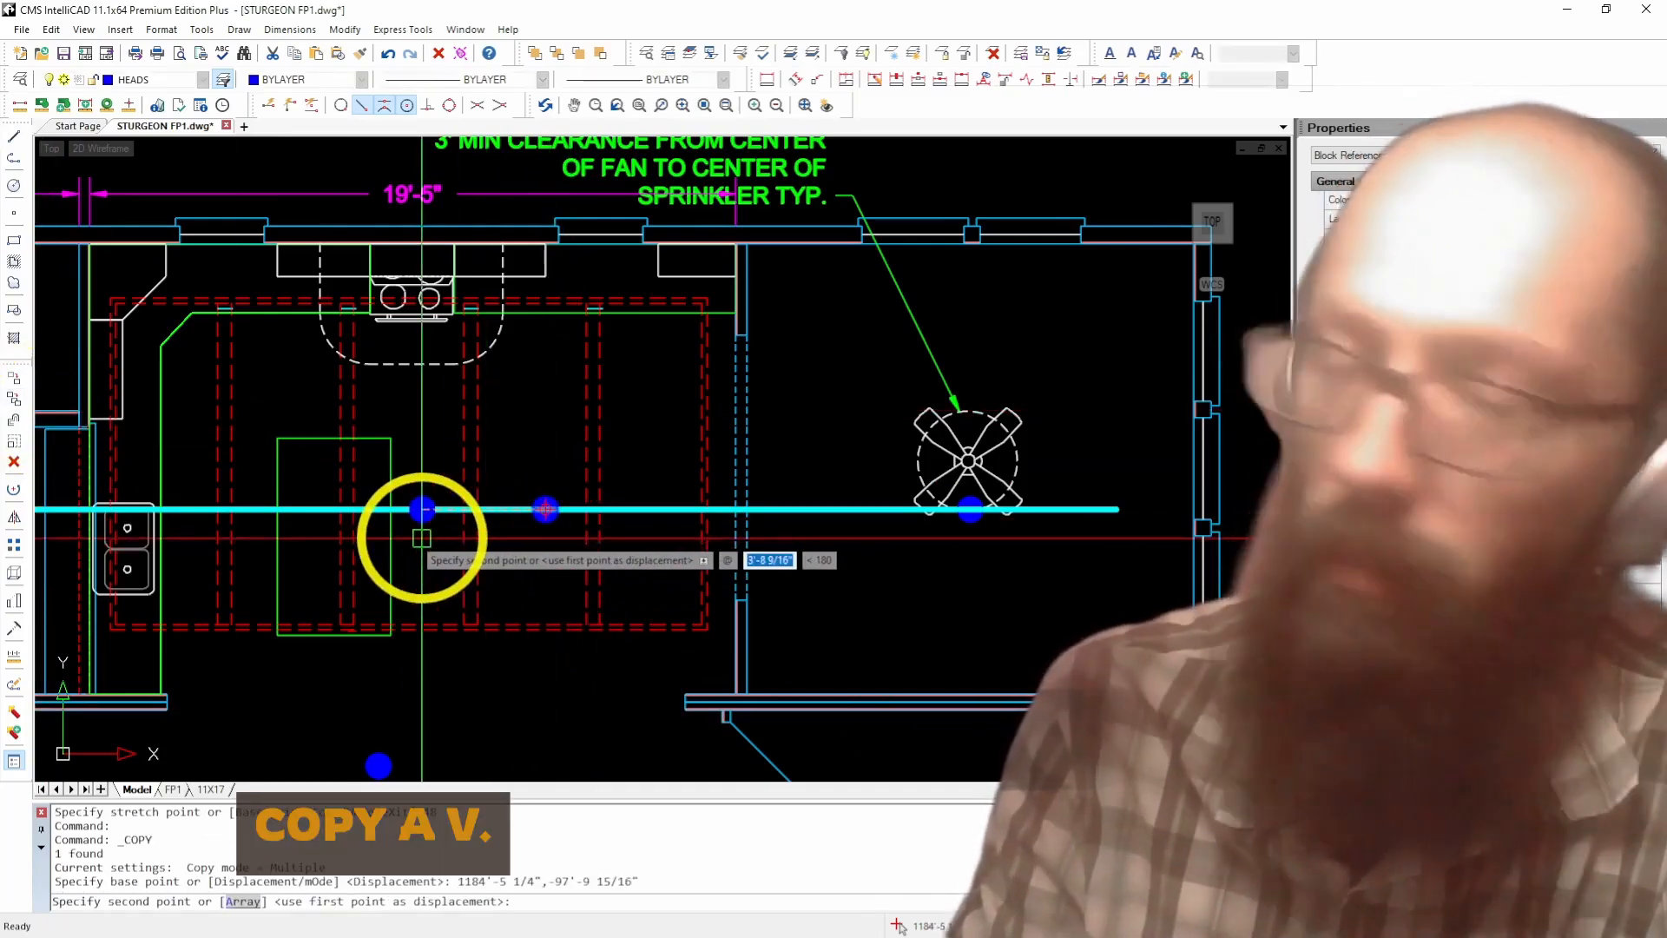
text(8')
key(Return)
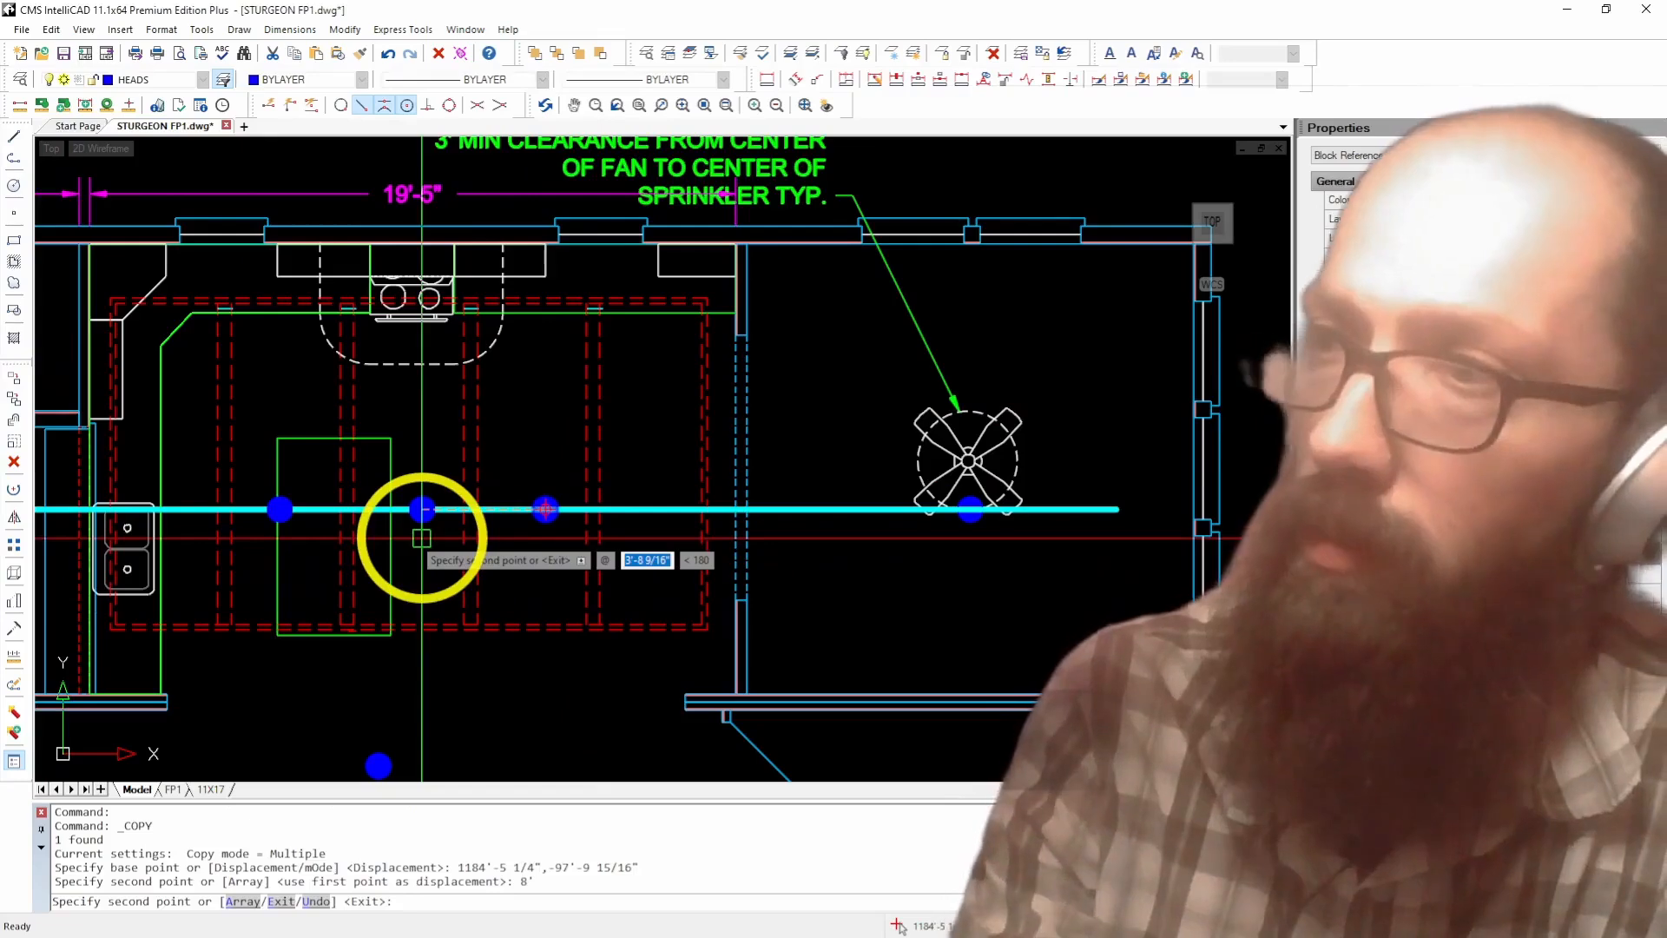
key(Return)
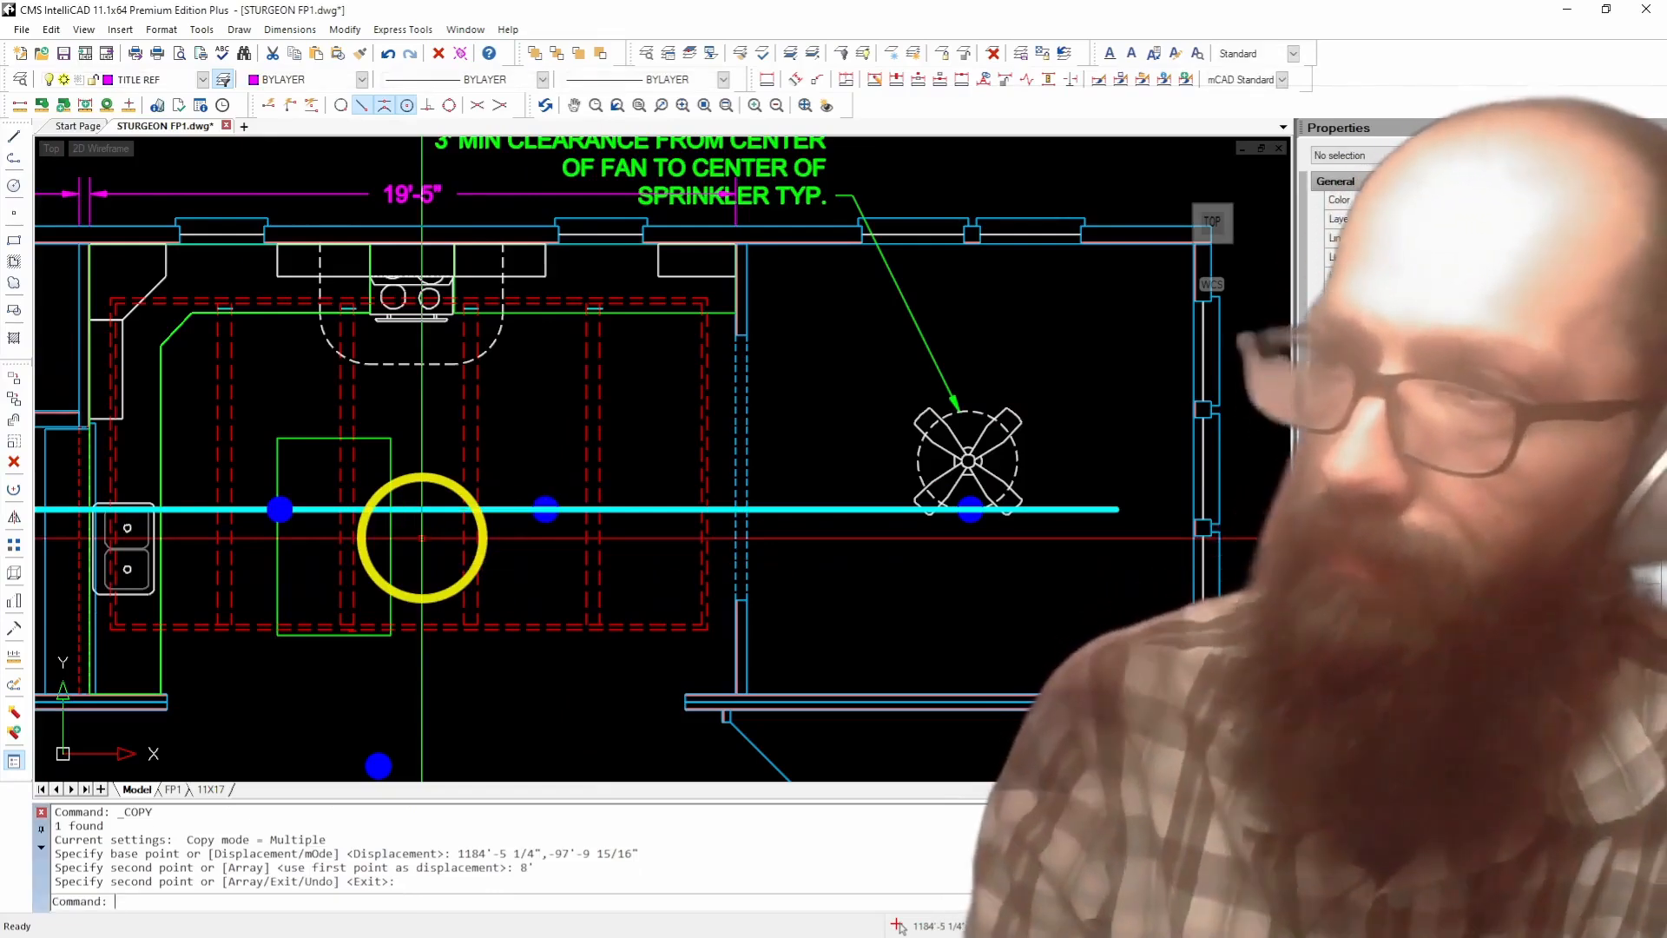
Step: Examine the head spacing along the upper main from the 21'-1" room through the kitchen to the end fan room
scroll(425, 537, down, 2)
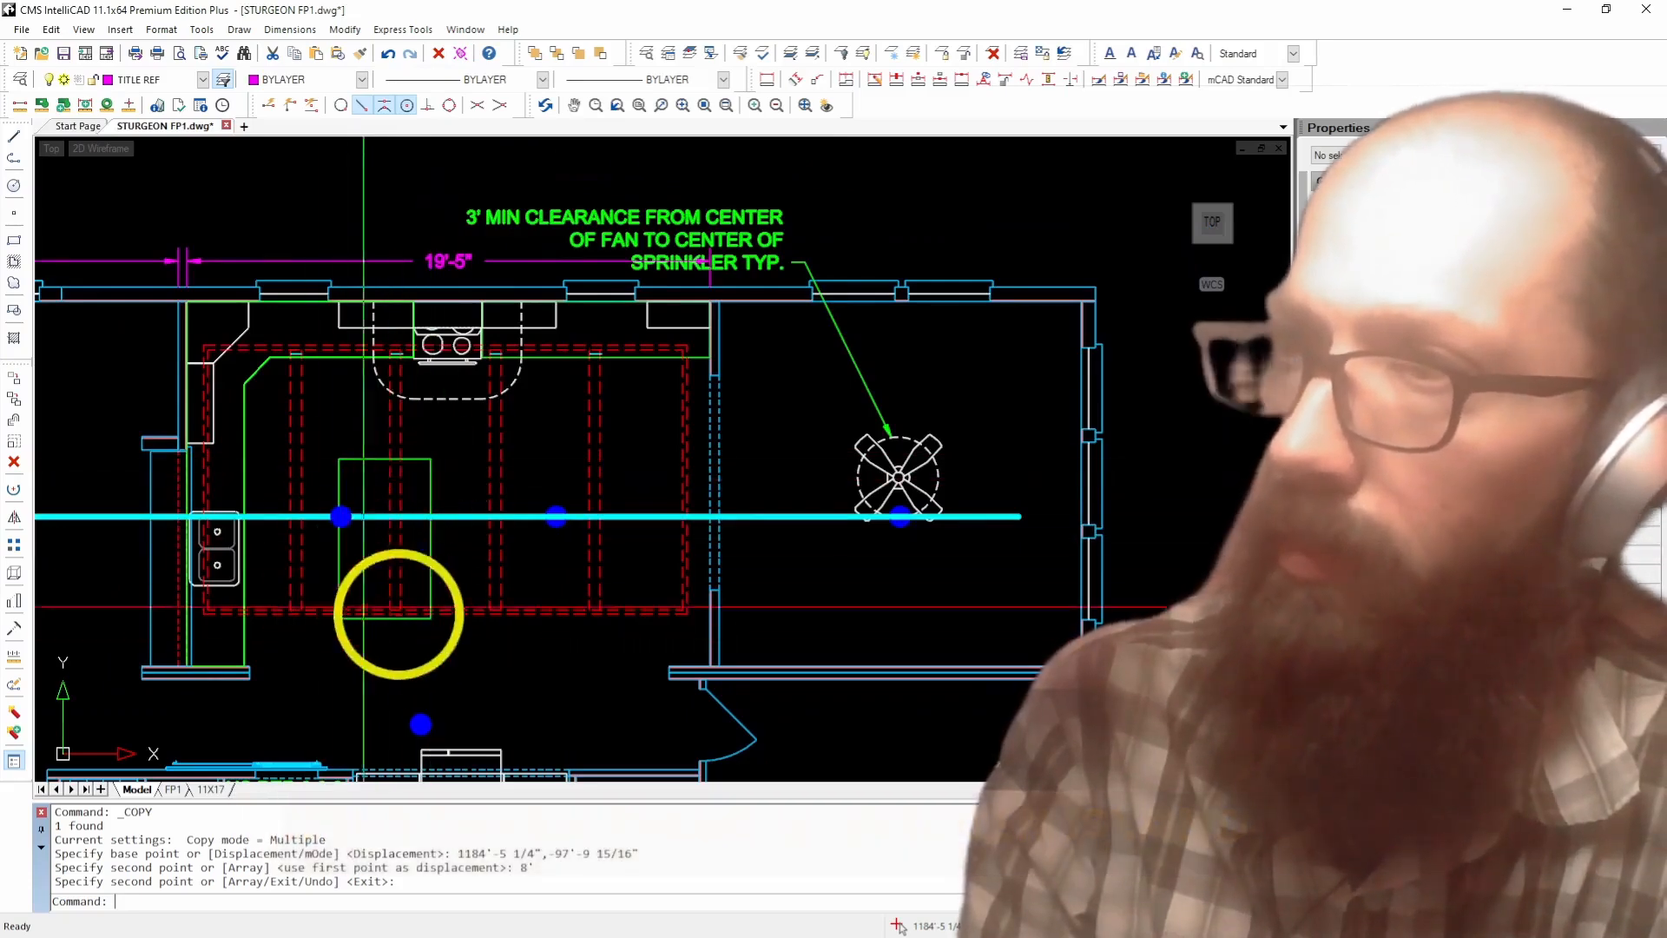
scroll(398, 607, down, 2)
scroll(262, 603, up, 2)
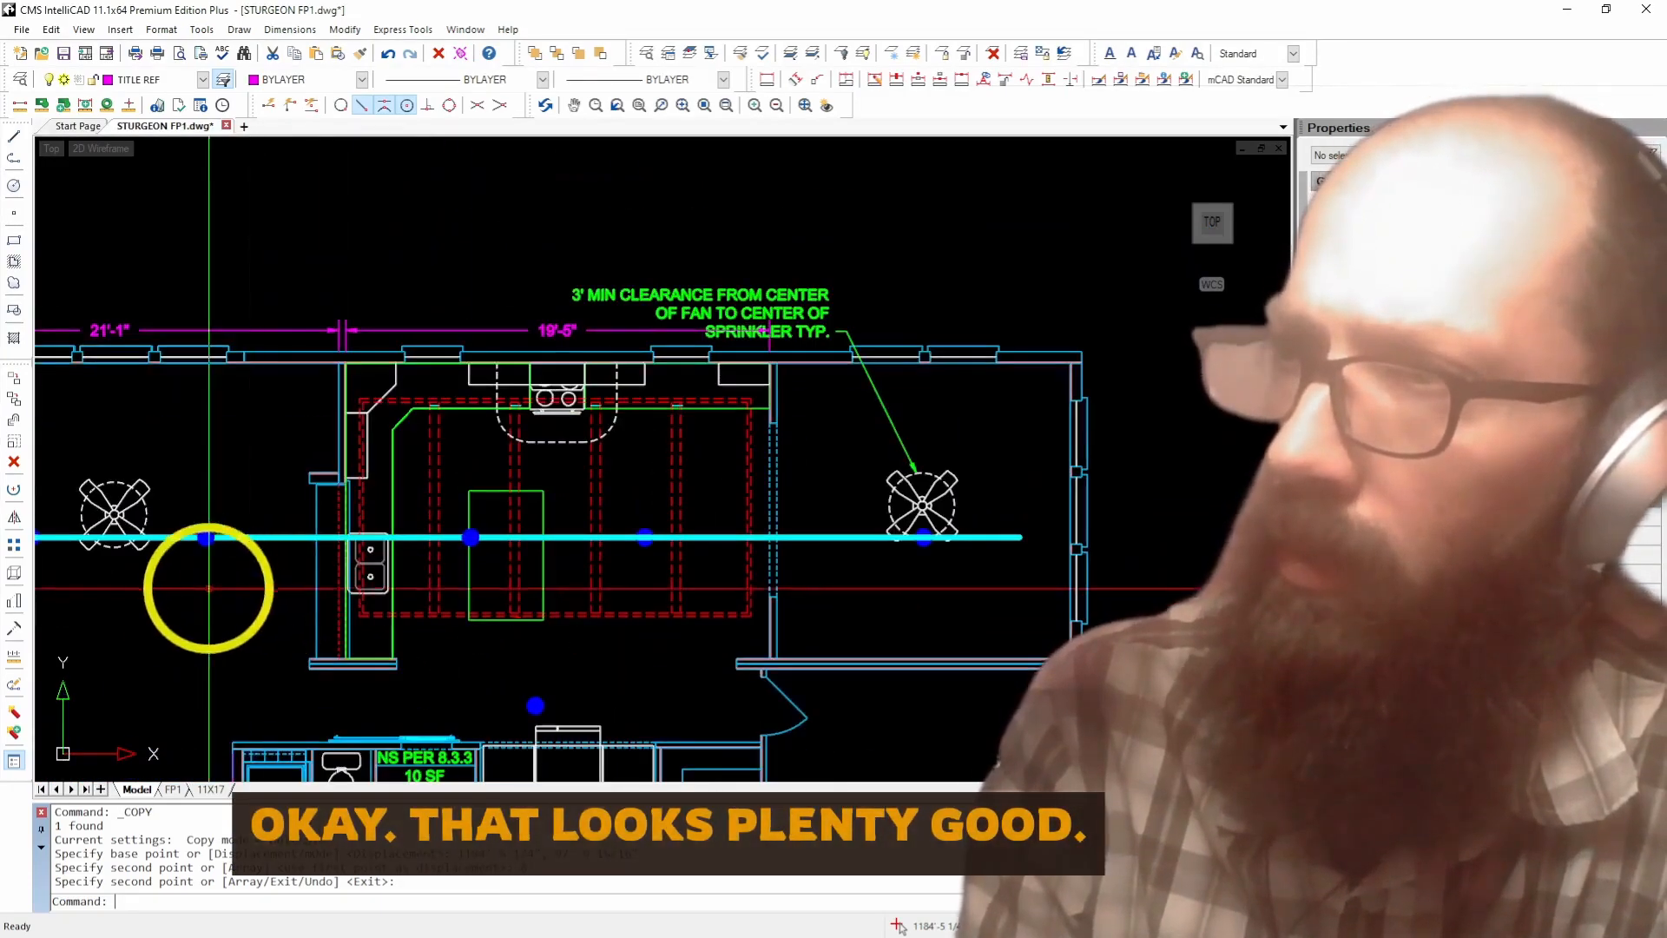
scroll(190, 562, down, 3)
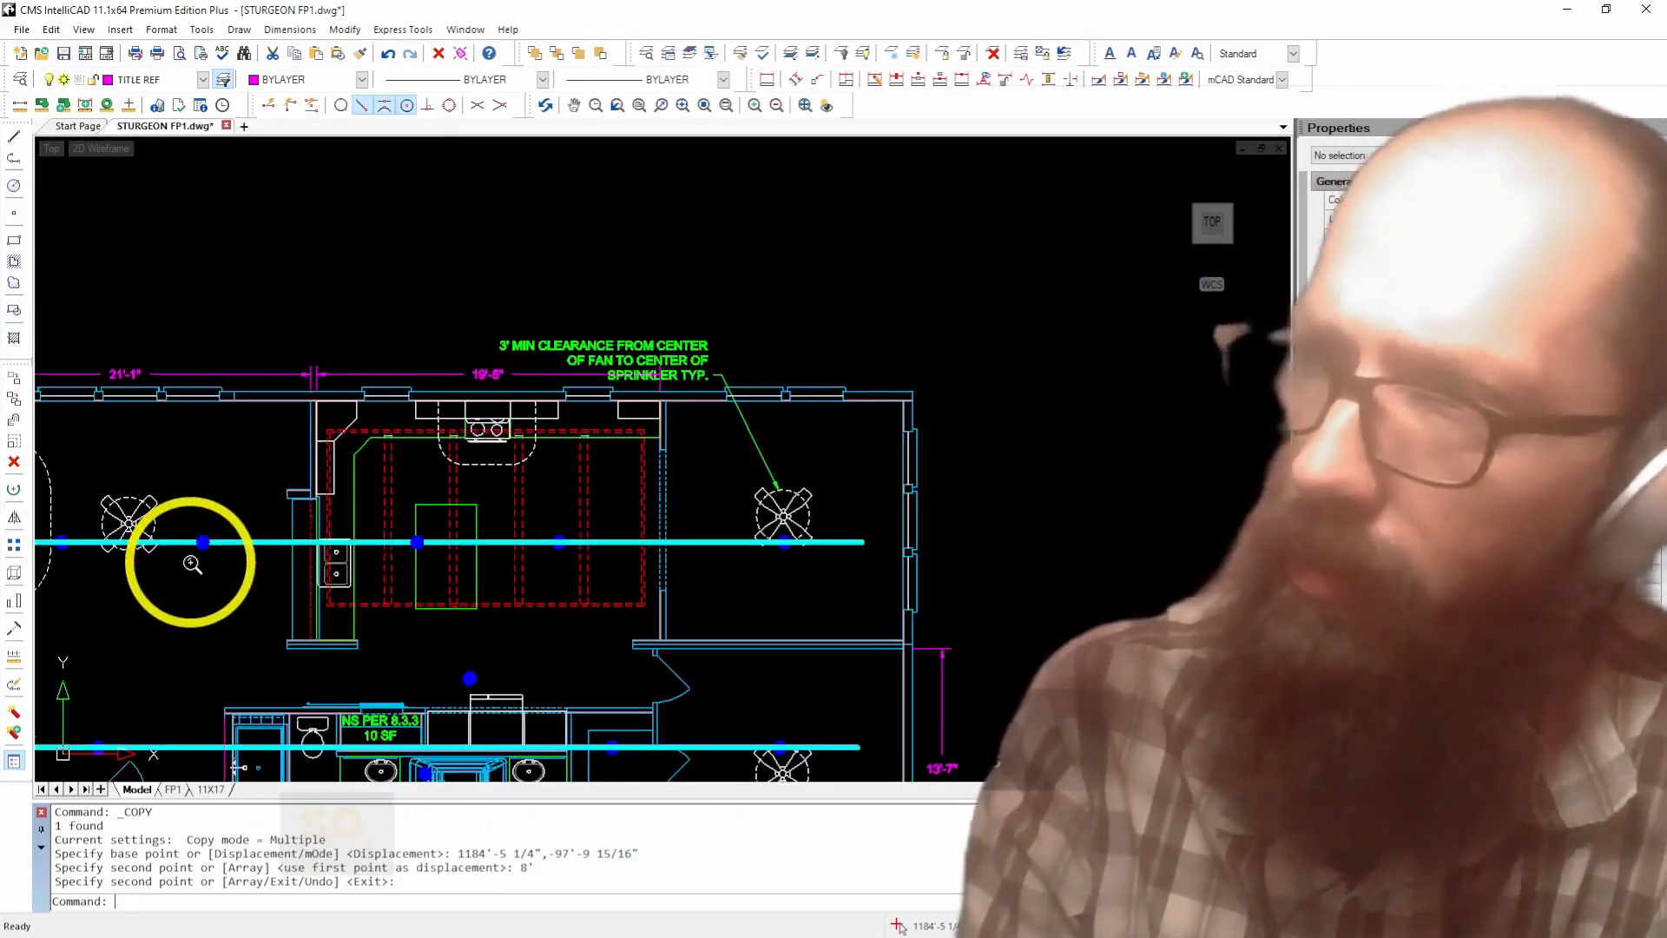
scroll(455, 551, up, 2)
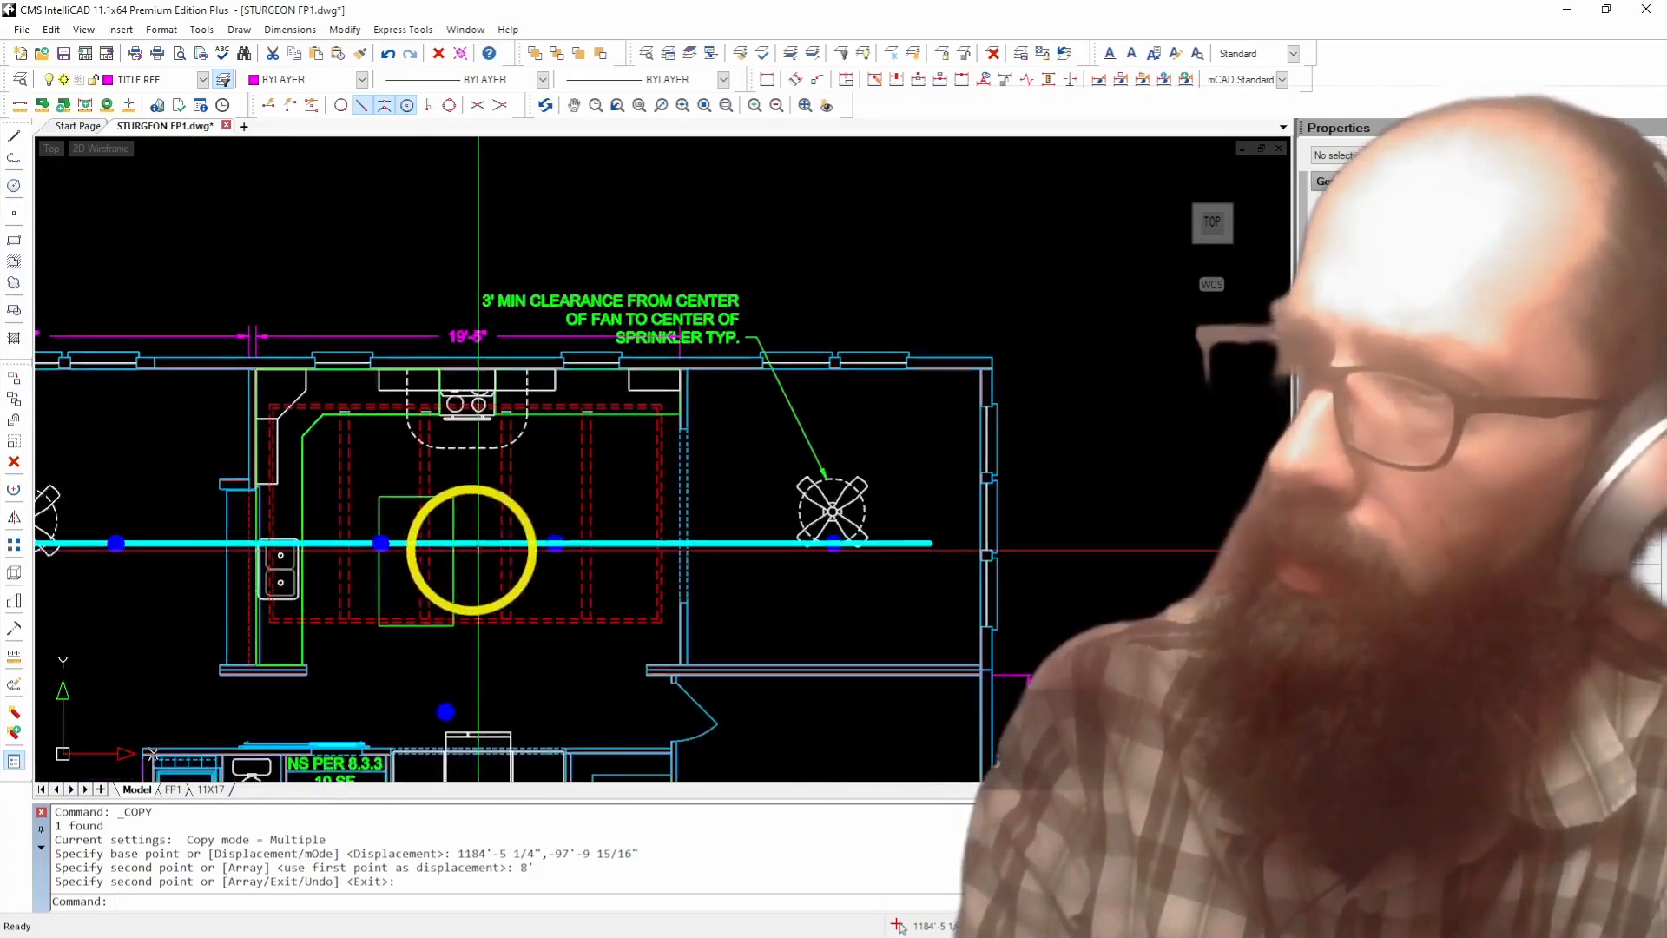
scroll(213, 564, down, 2)
scroll(524, 570, up, 3)
scroll(560, 560, down, 1)
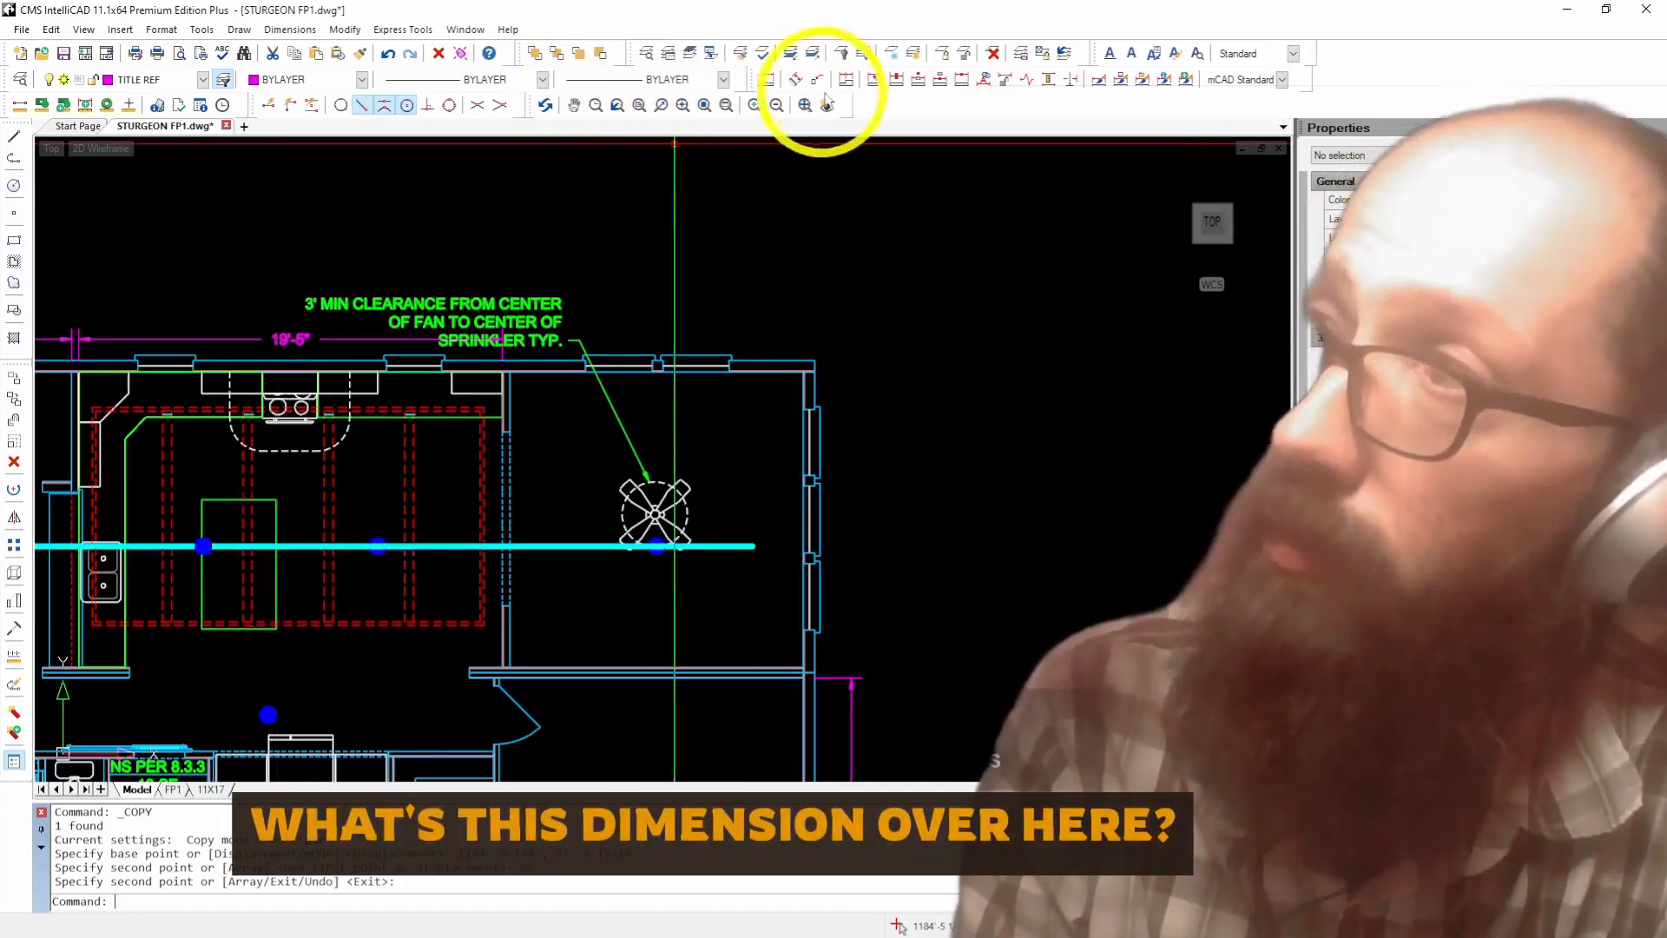
Step: Add a linear dimension across the end fan room's width between its inner wall faces, in line with the existing dimensions above the plan
click(768, 80)
scroll(633, 309, up, 5)
click(364, 396)
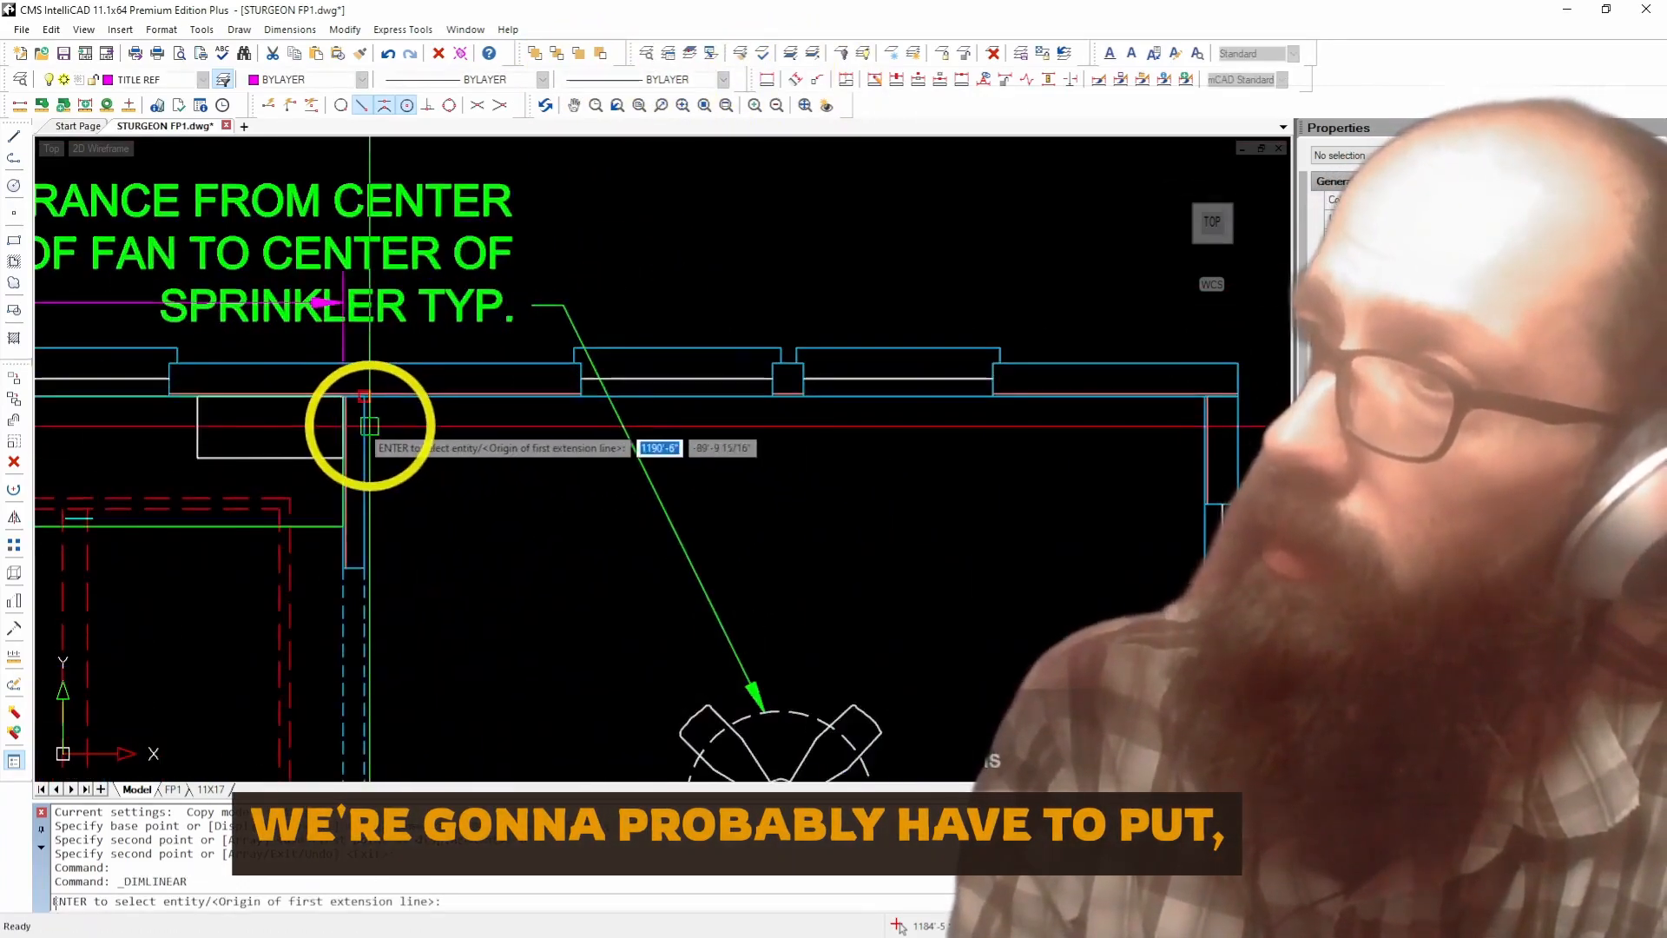
scroll(325, 425, down, 3)
scroll(736, 418, up, 3)
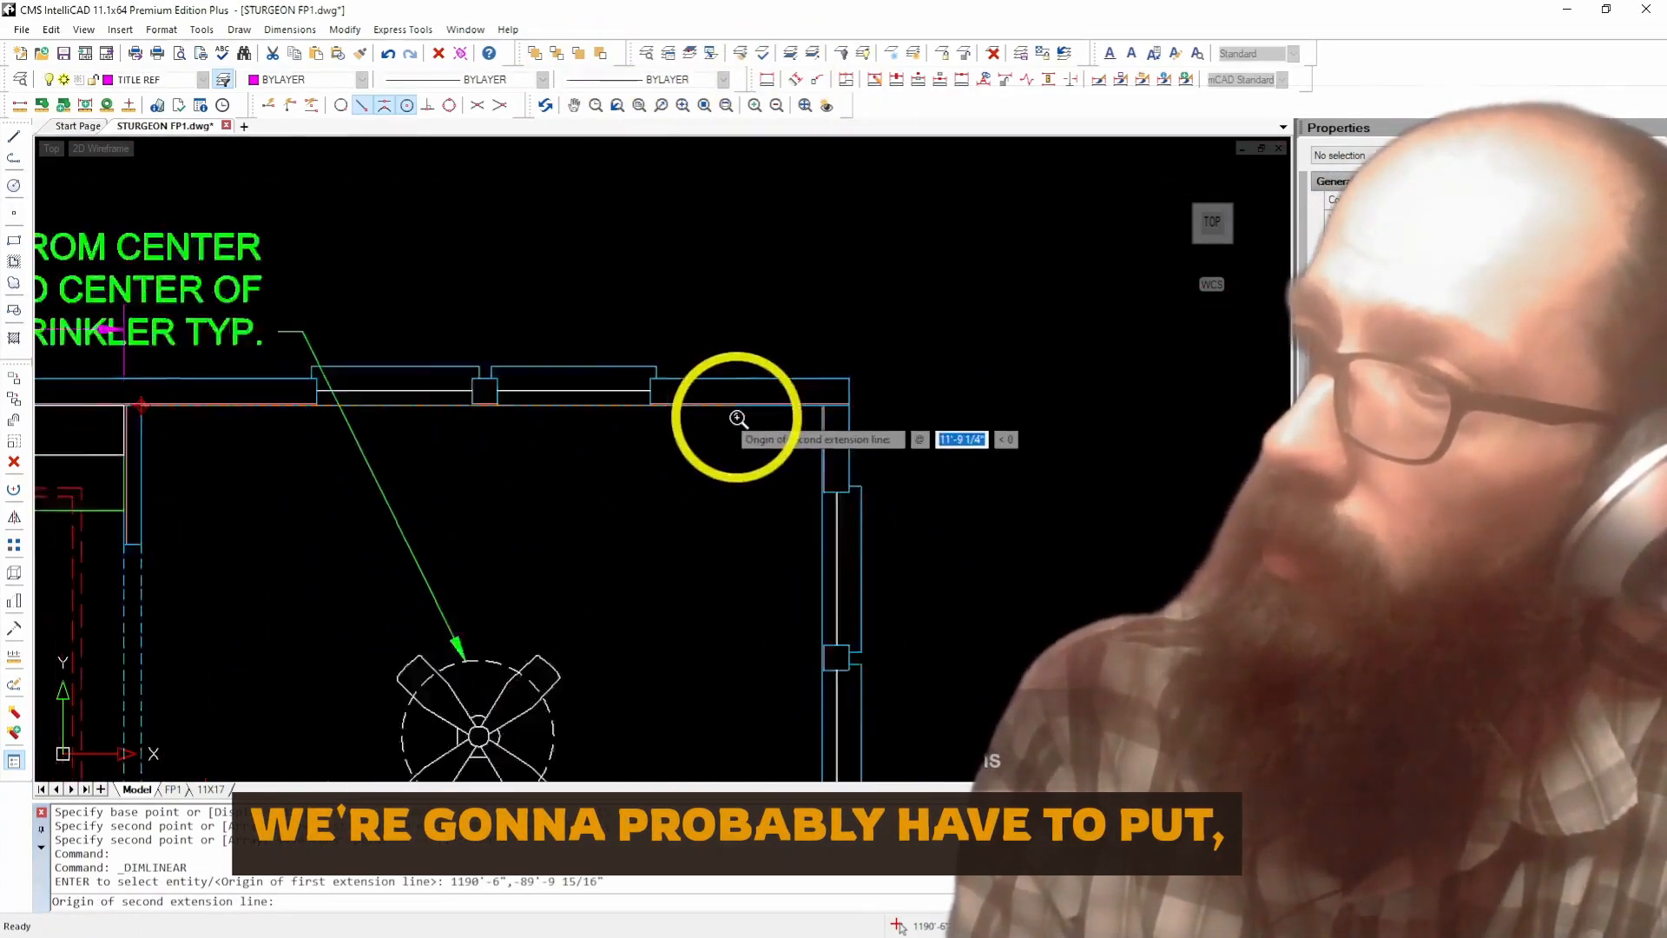
click(838, 411)
scroll(692, 353, down, 3)
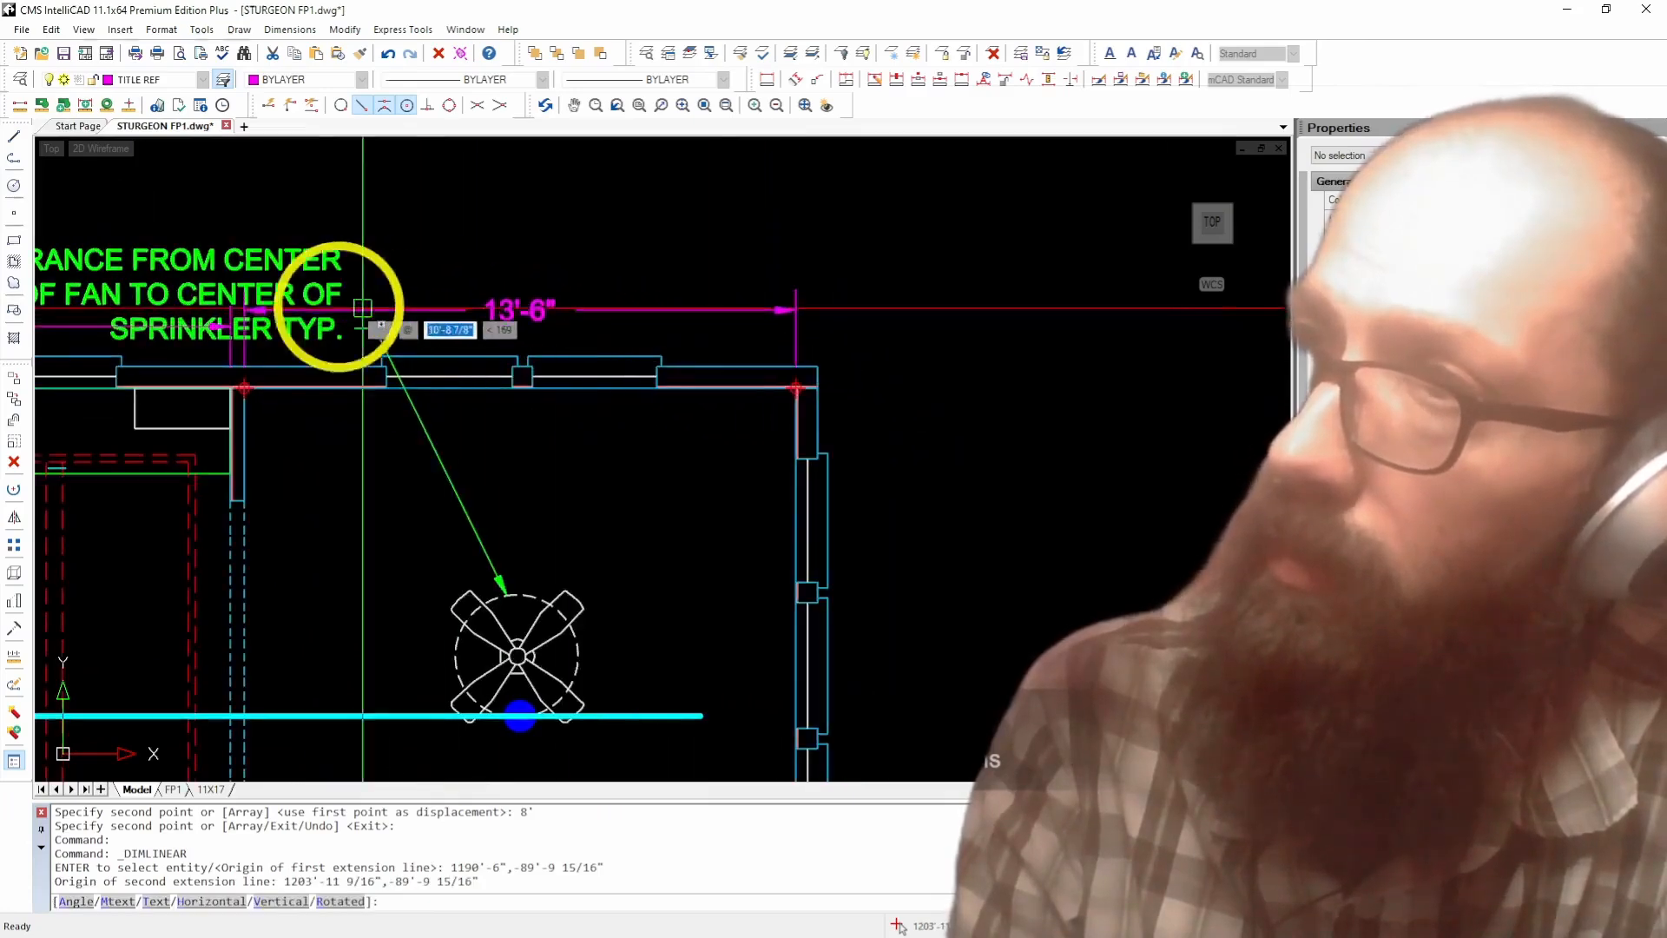
scroll(232, 336, up, 3)
click(235, 350)
scroll(521, 213, down, 5)
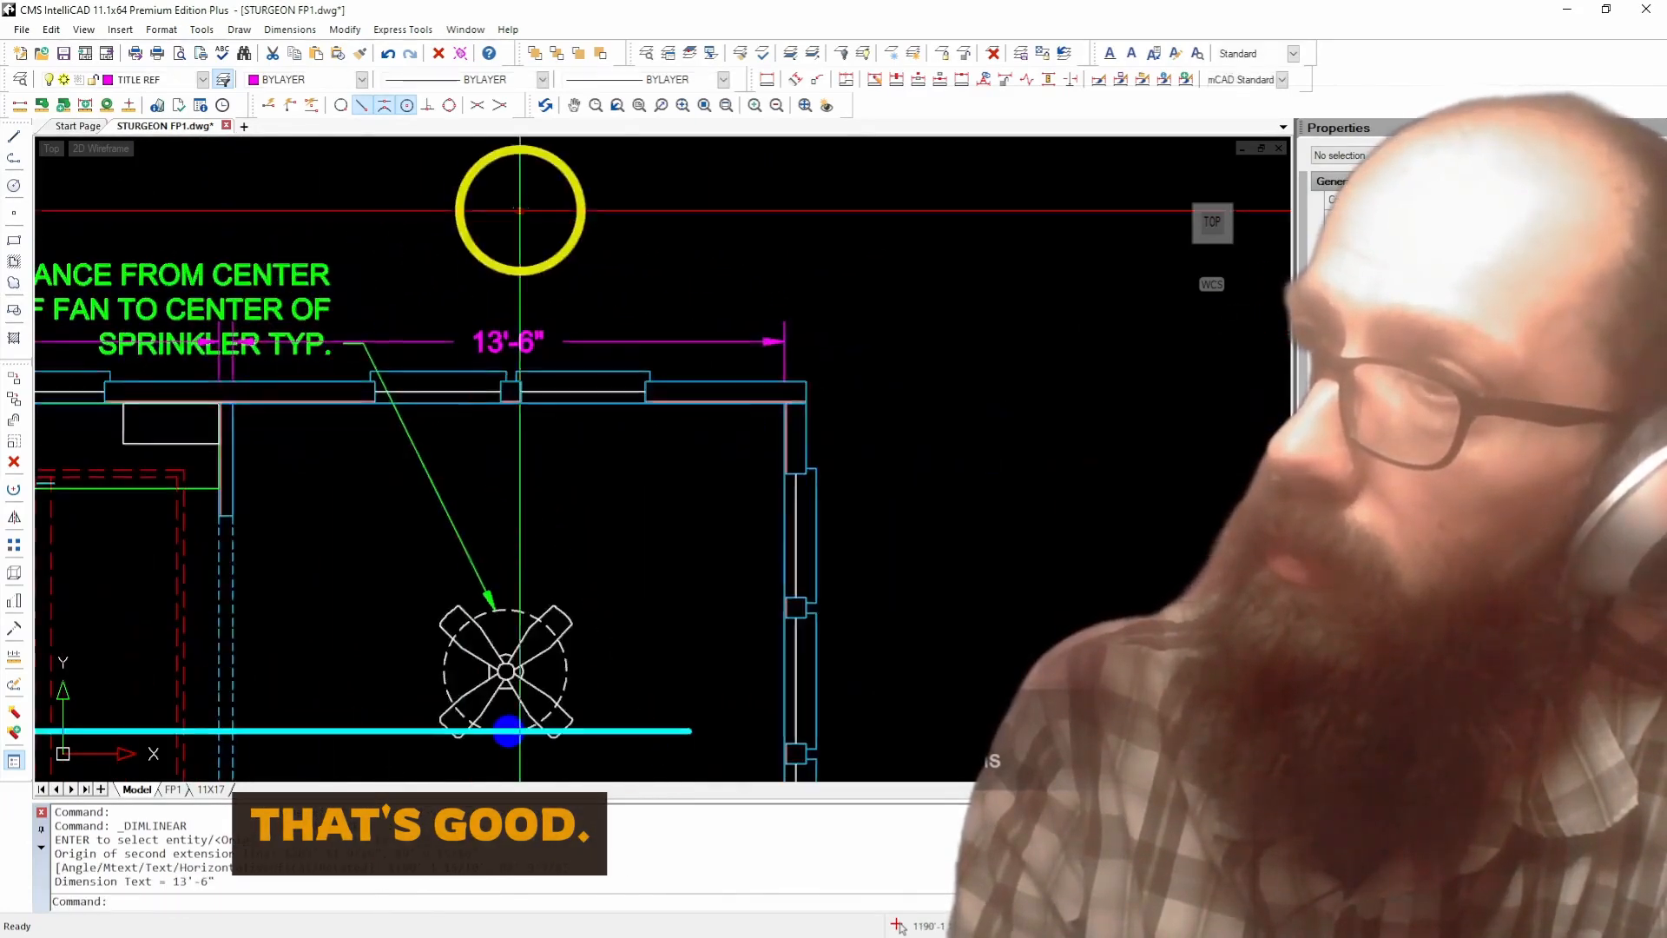
Step: Draw a guide line 8' left from the end room's outer wall, continuing straight down past the upper main
scroll(490, 569, up, 3)
scroll(409, 586, down, 2)
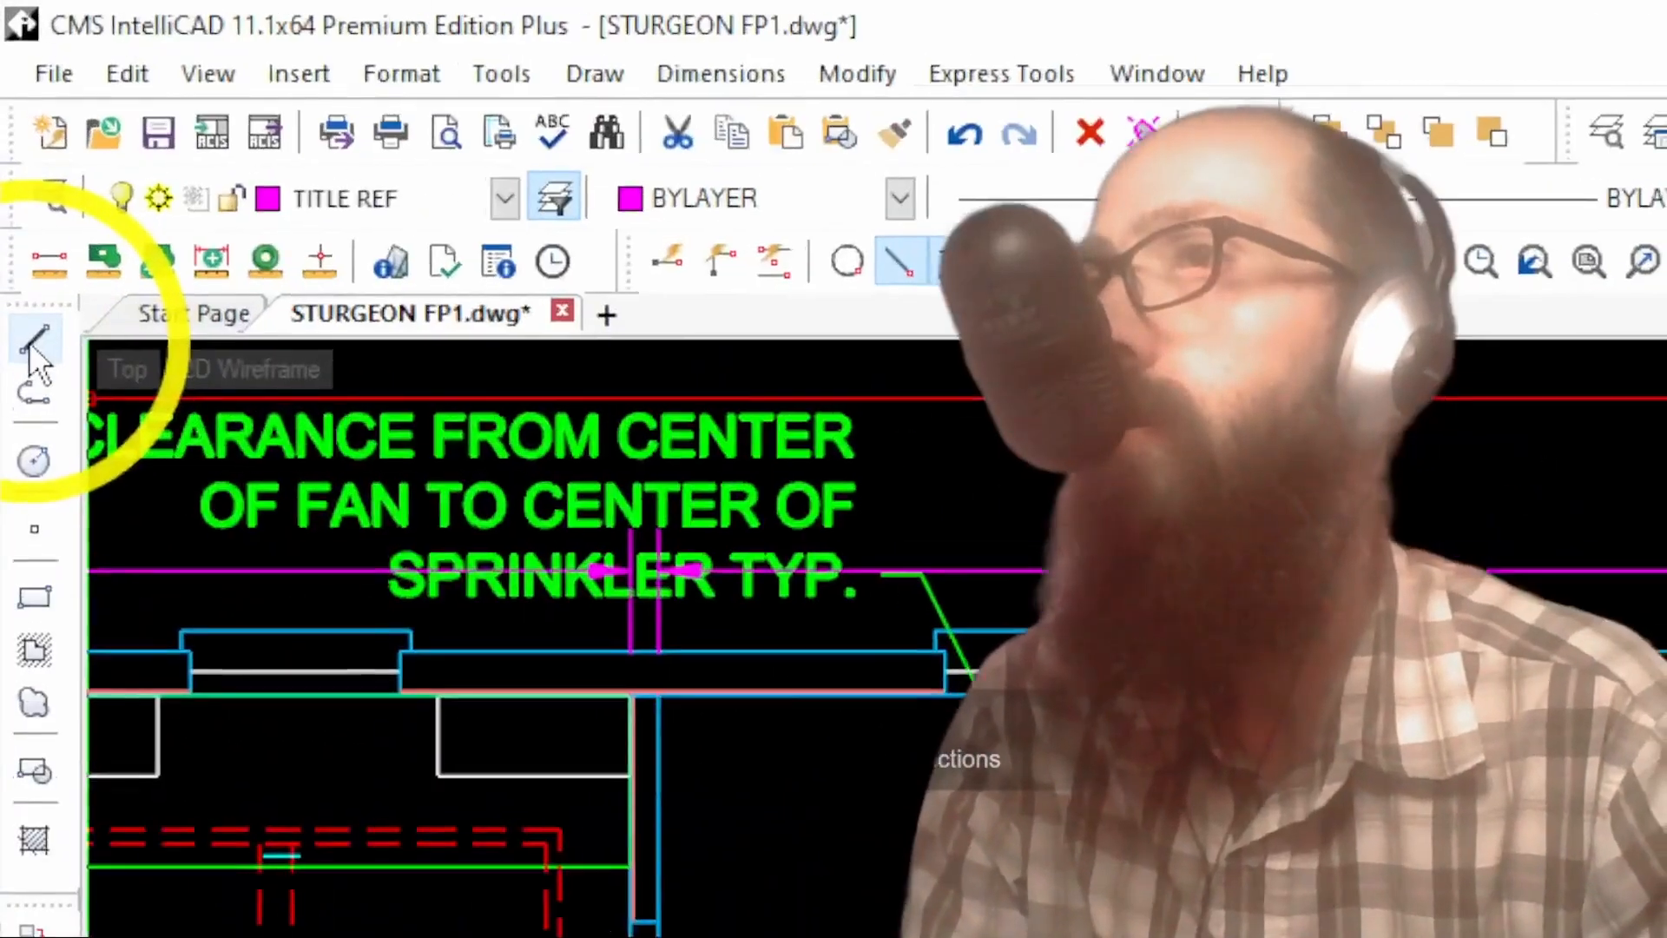
click(14, 136)
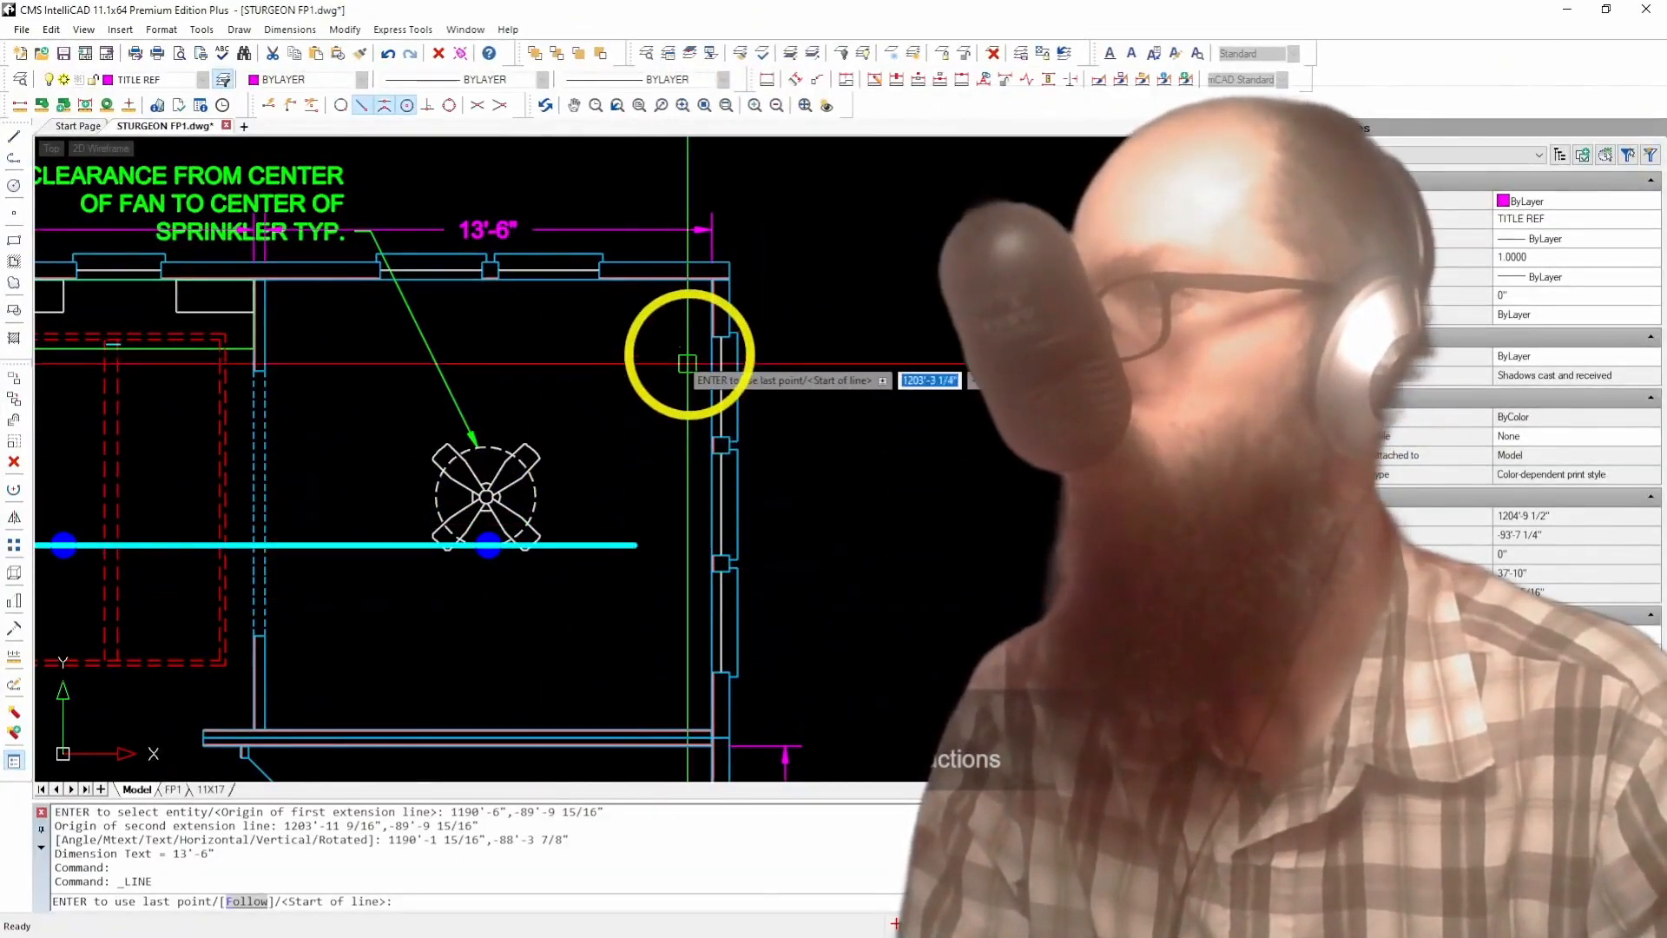
click(712, 339)
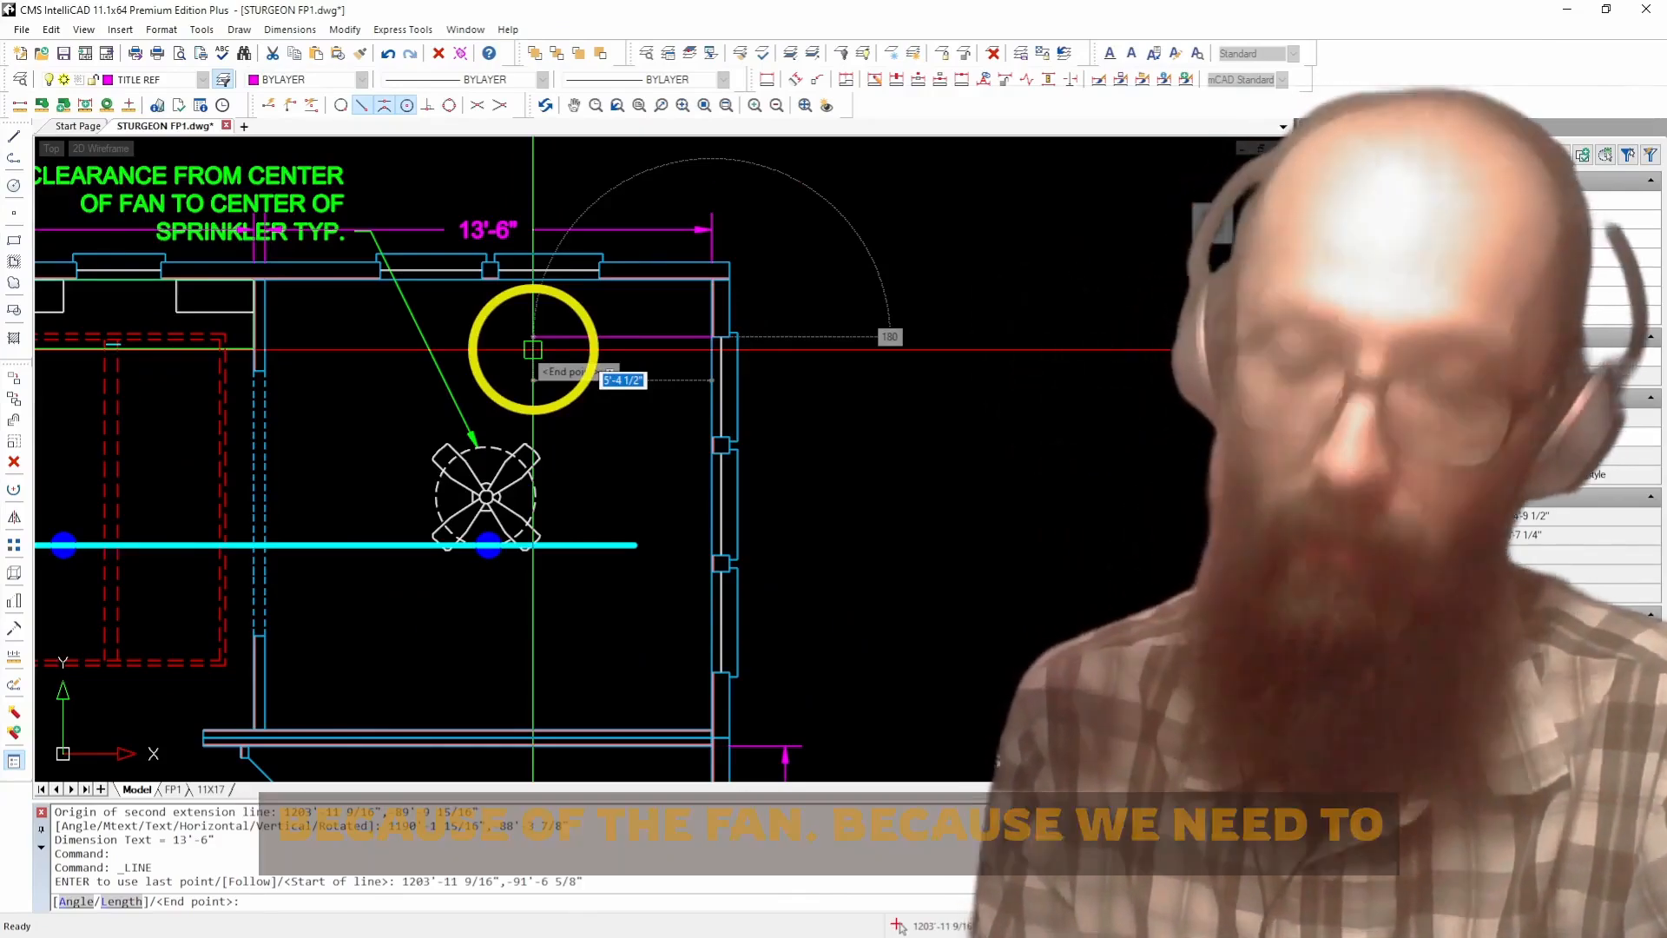
text(8)
key(Return)
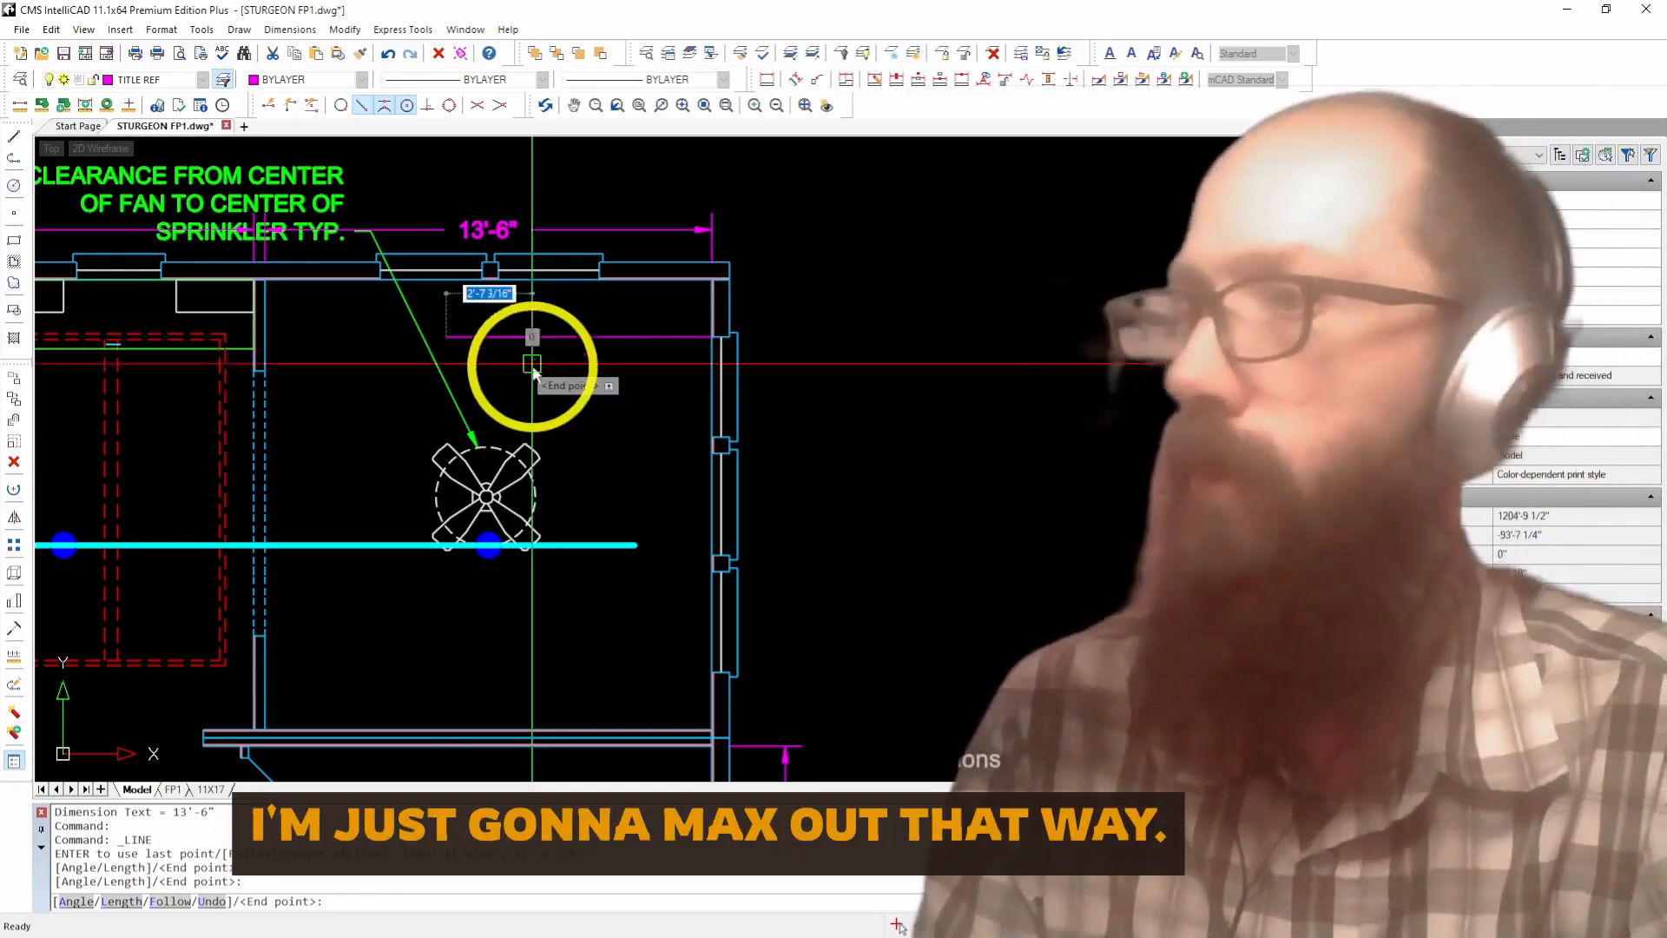
click(424, 660)
key(Return)
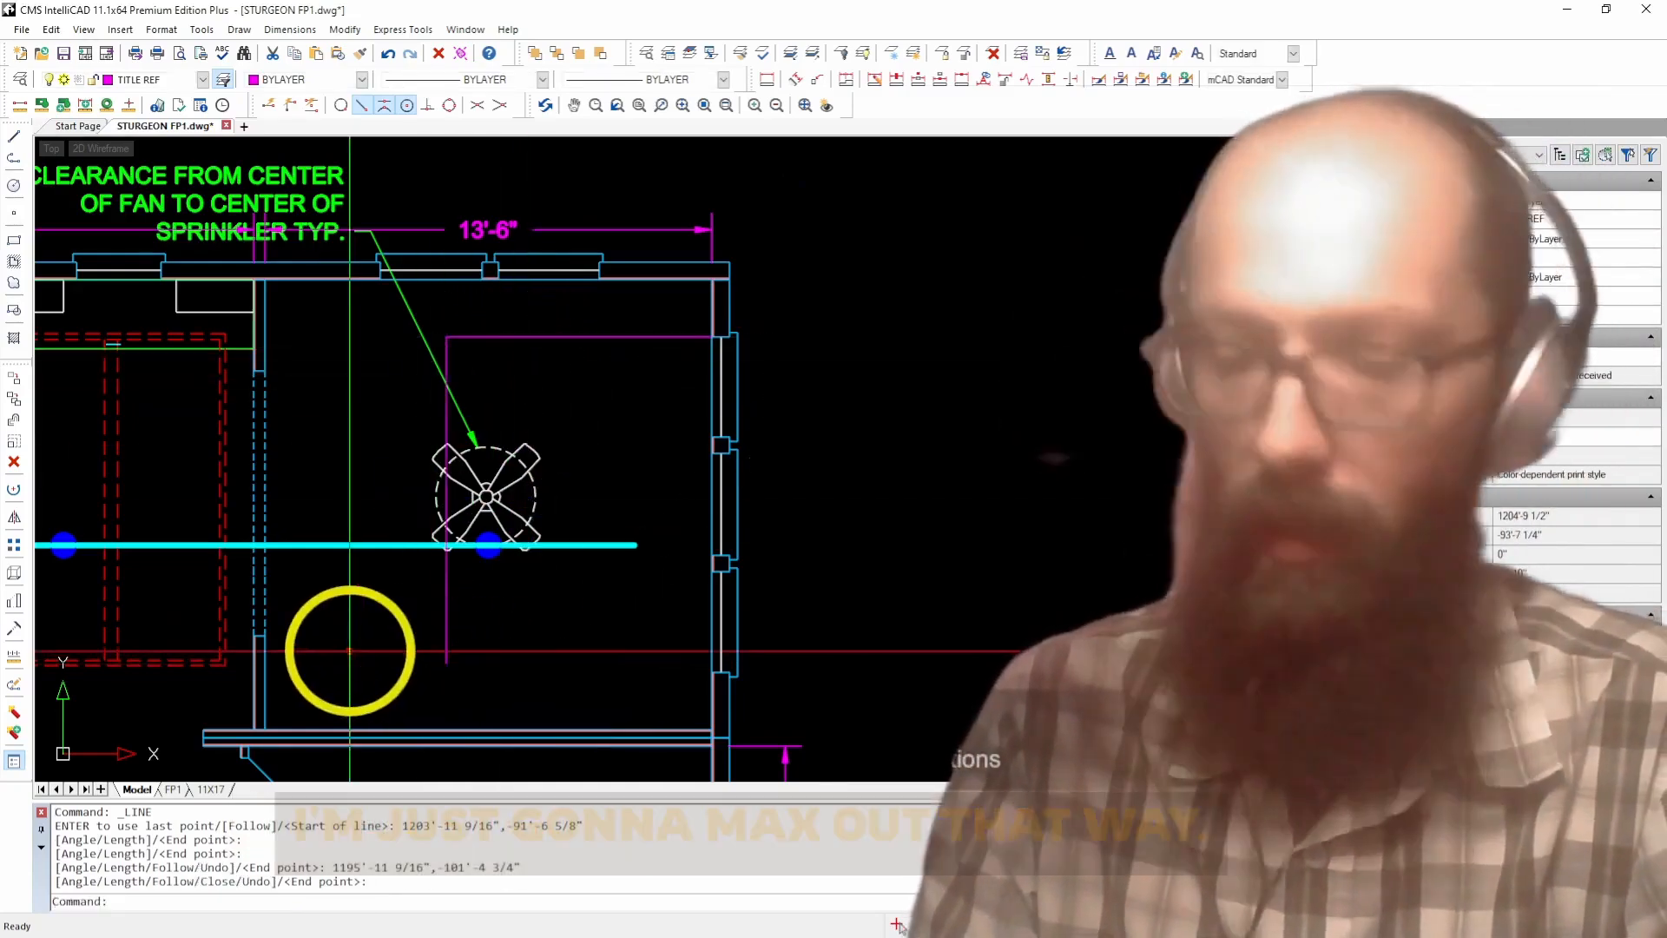
Step: Trim the upper main's end back to the vertical guide line in the end fan room
text(tr)
key(Return)
click(557, 635)
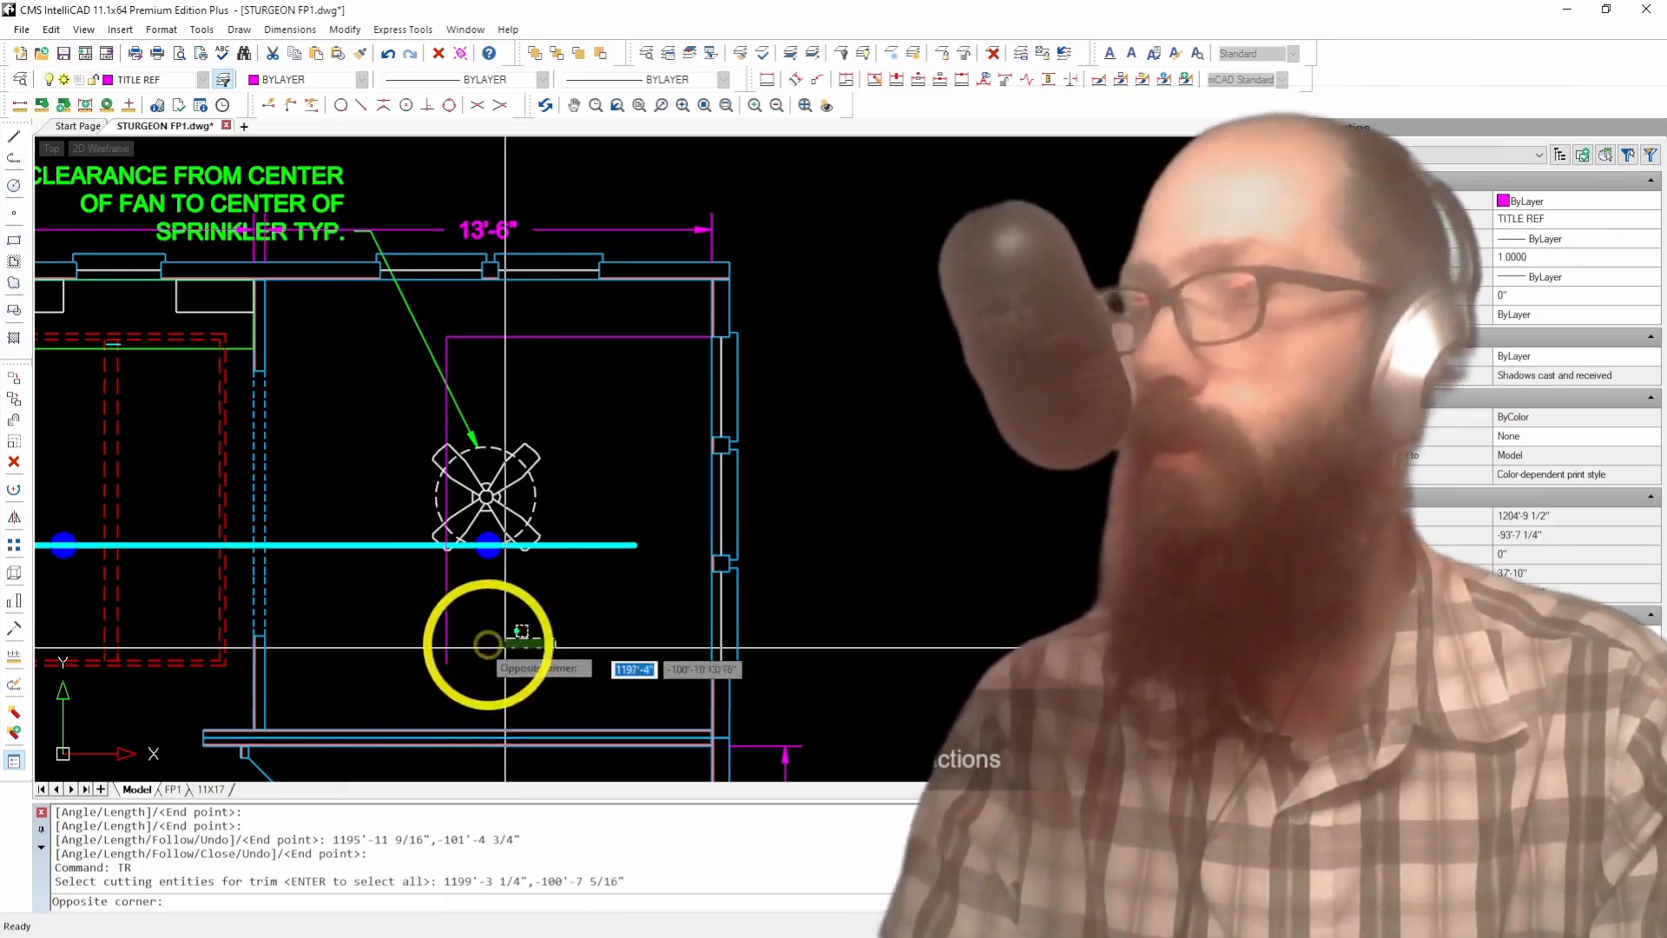
click(388, 629)
click(596, 557)
click(570, 587)
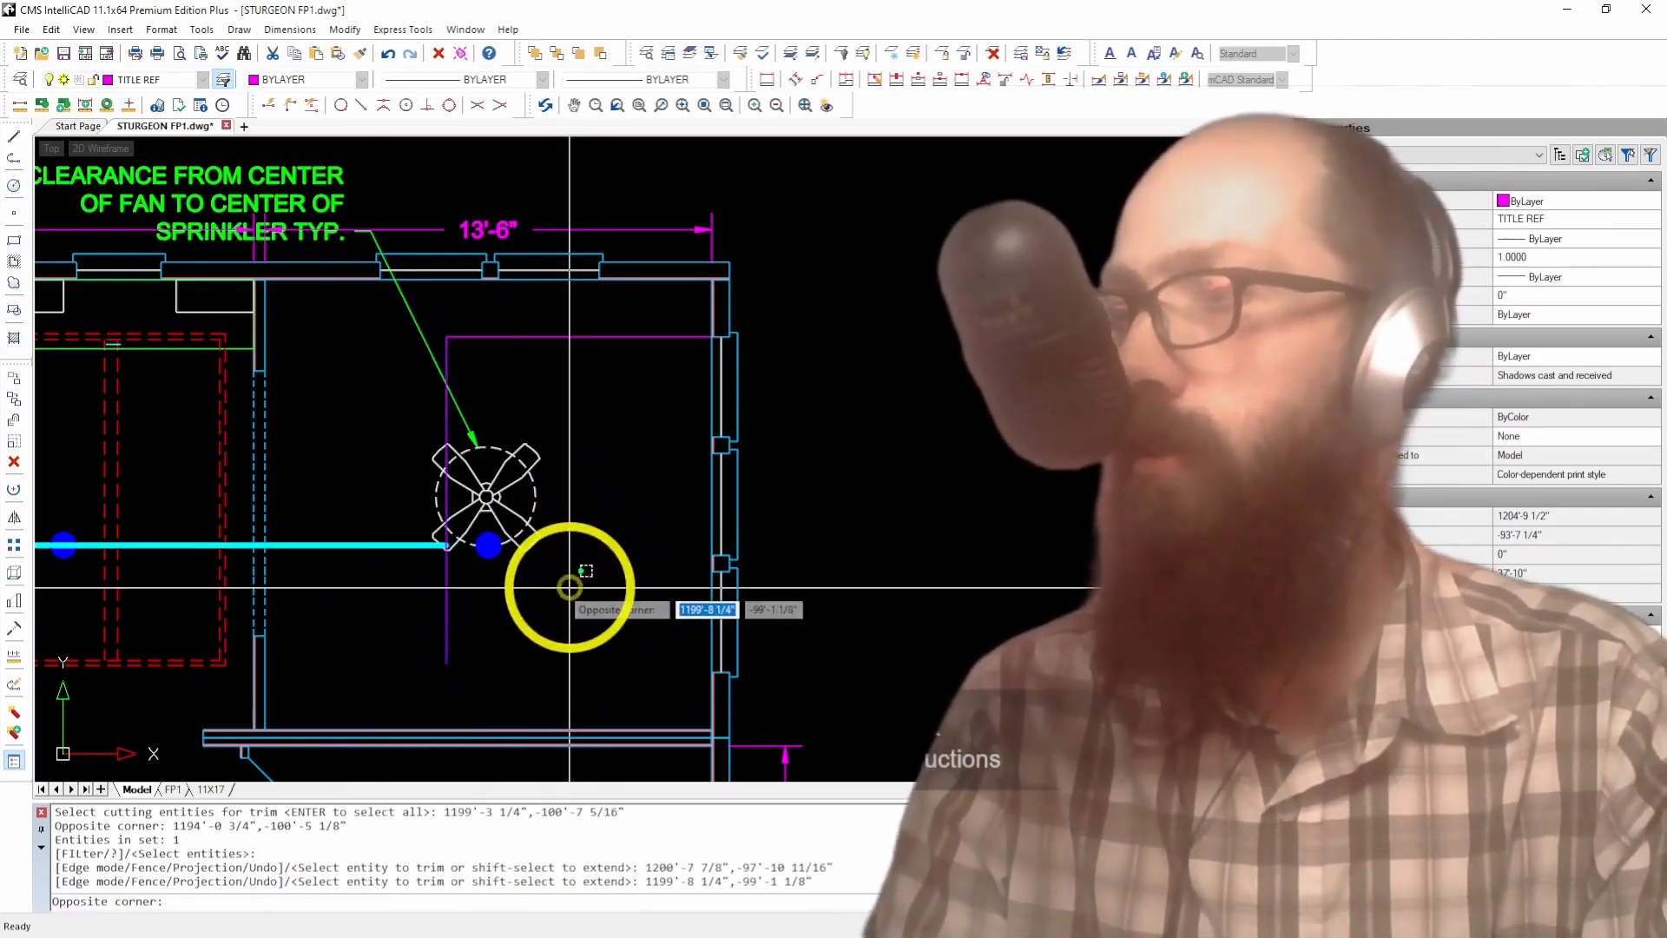
key(Escape)
Step: Erase the horizontal 8' guide segment above the end room's ceiling fan
click(465, 316)
click(447, 347)
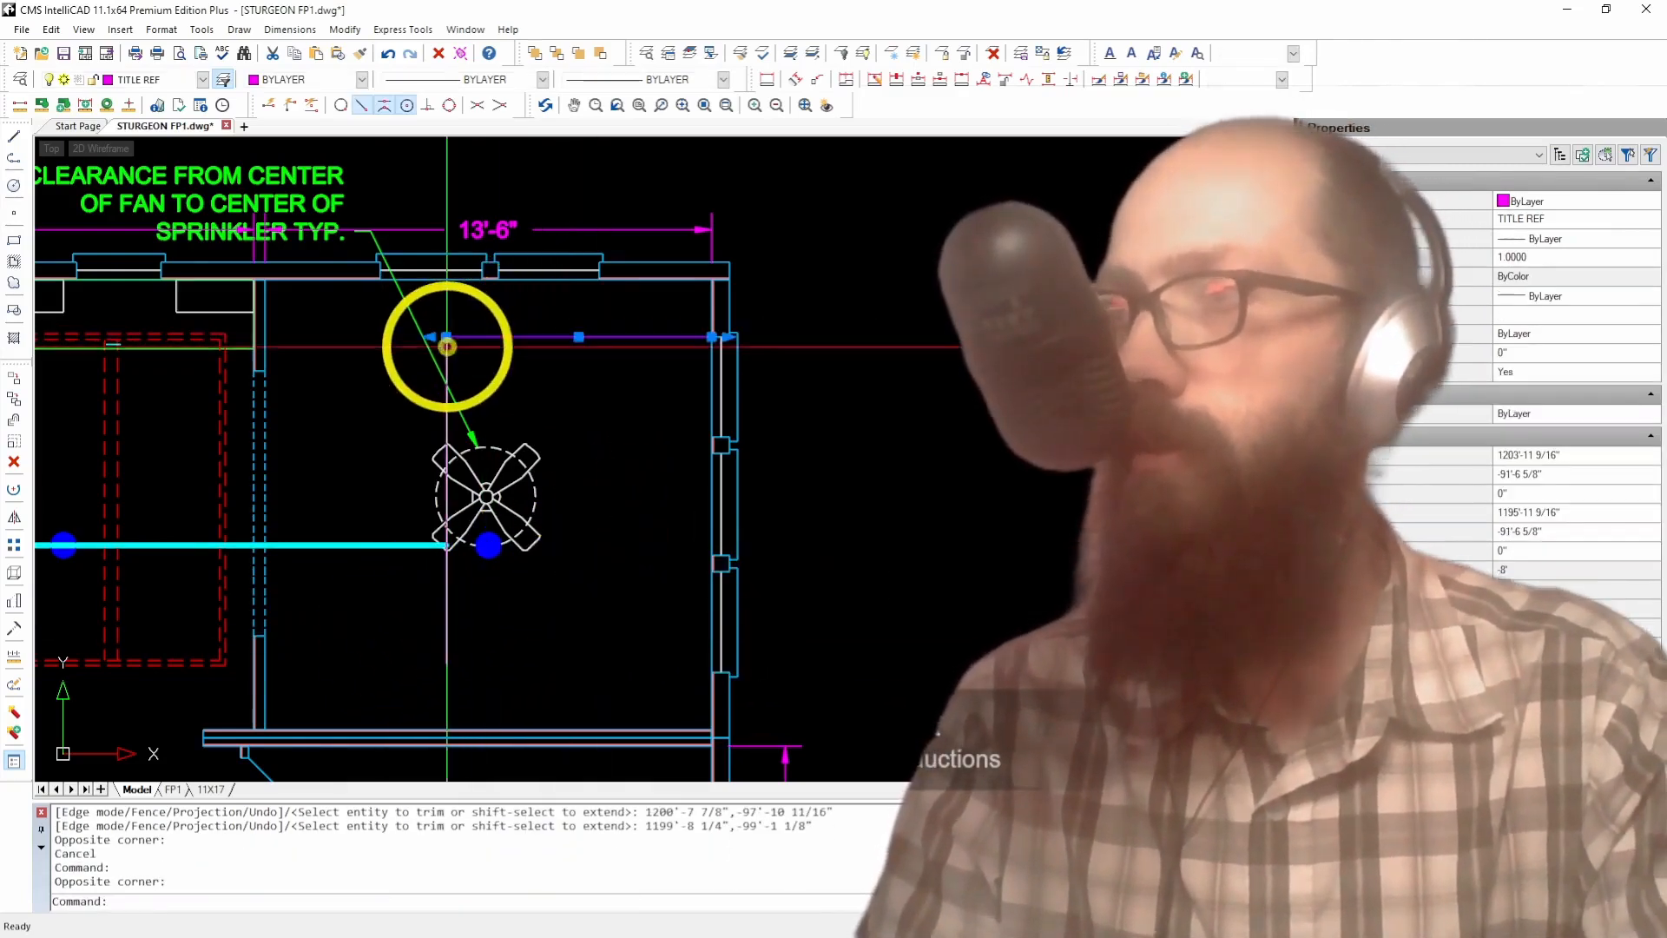
key(Delete)
Step: Move the head below the end room's ceiling fan left onto the trimmed end of the upper main
scroll(499, 626, up, 3)
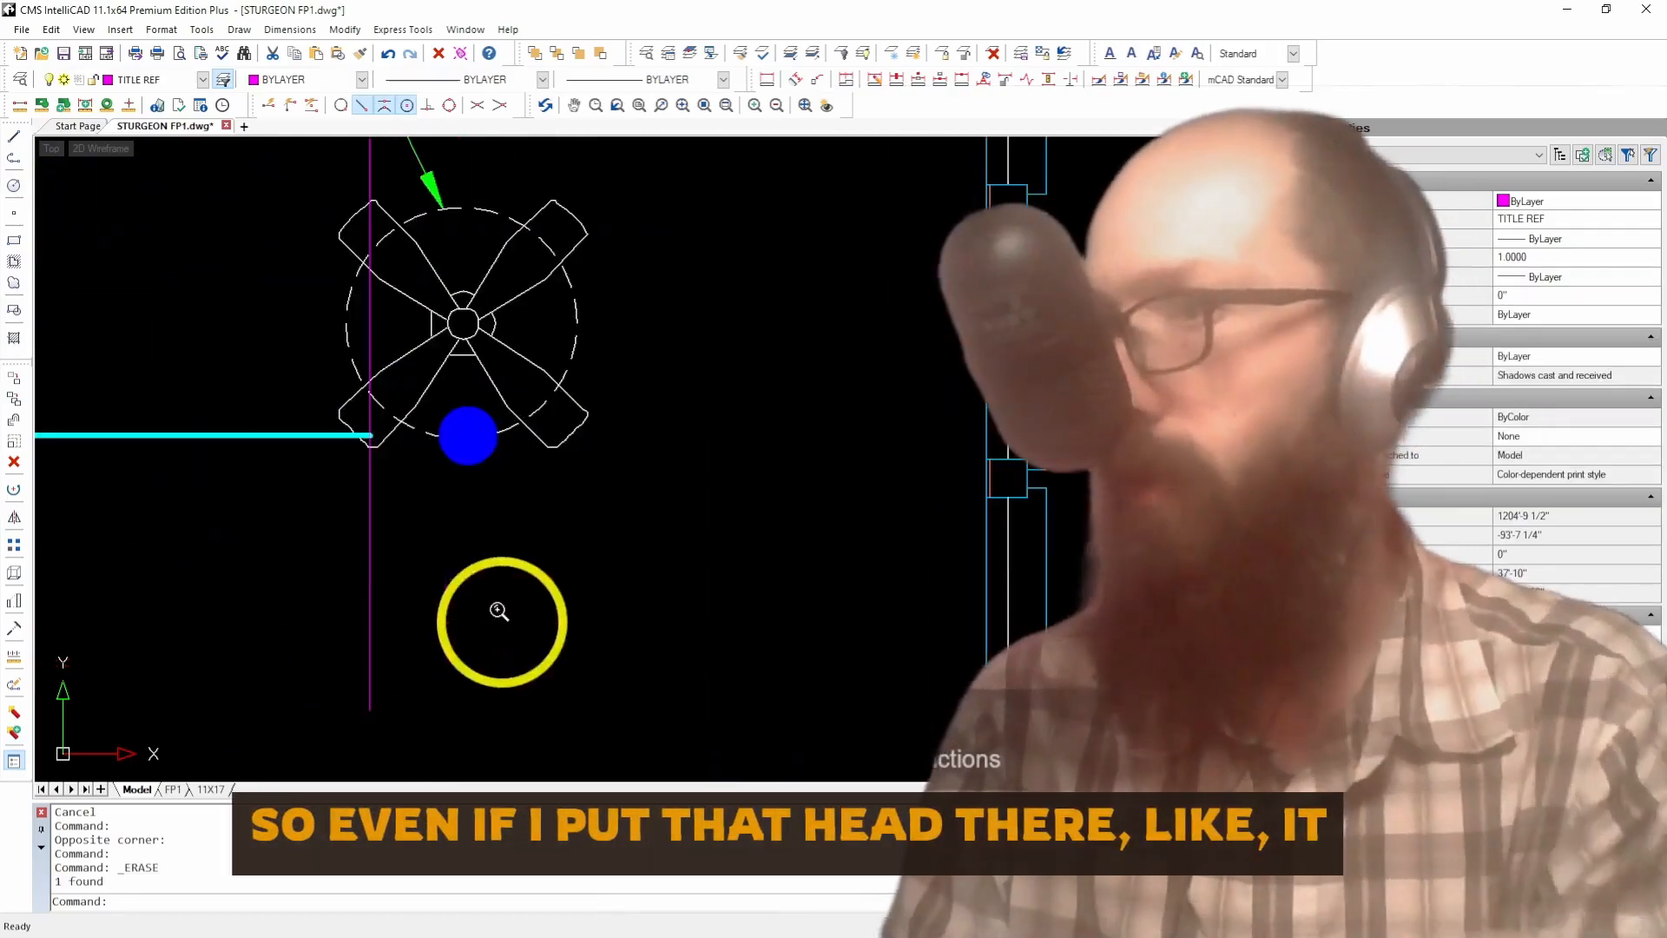
click(469, 461)
click(467, 436)
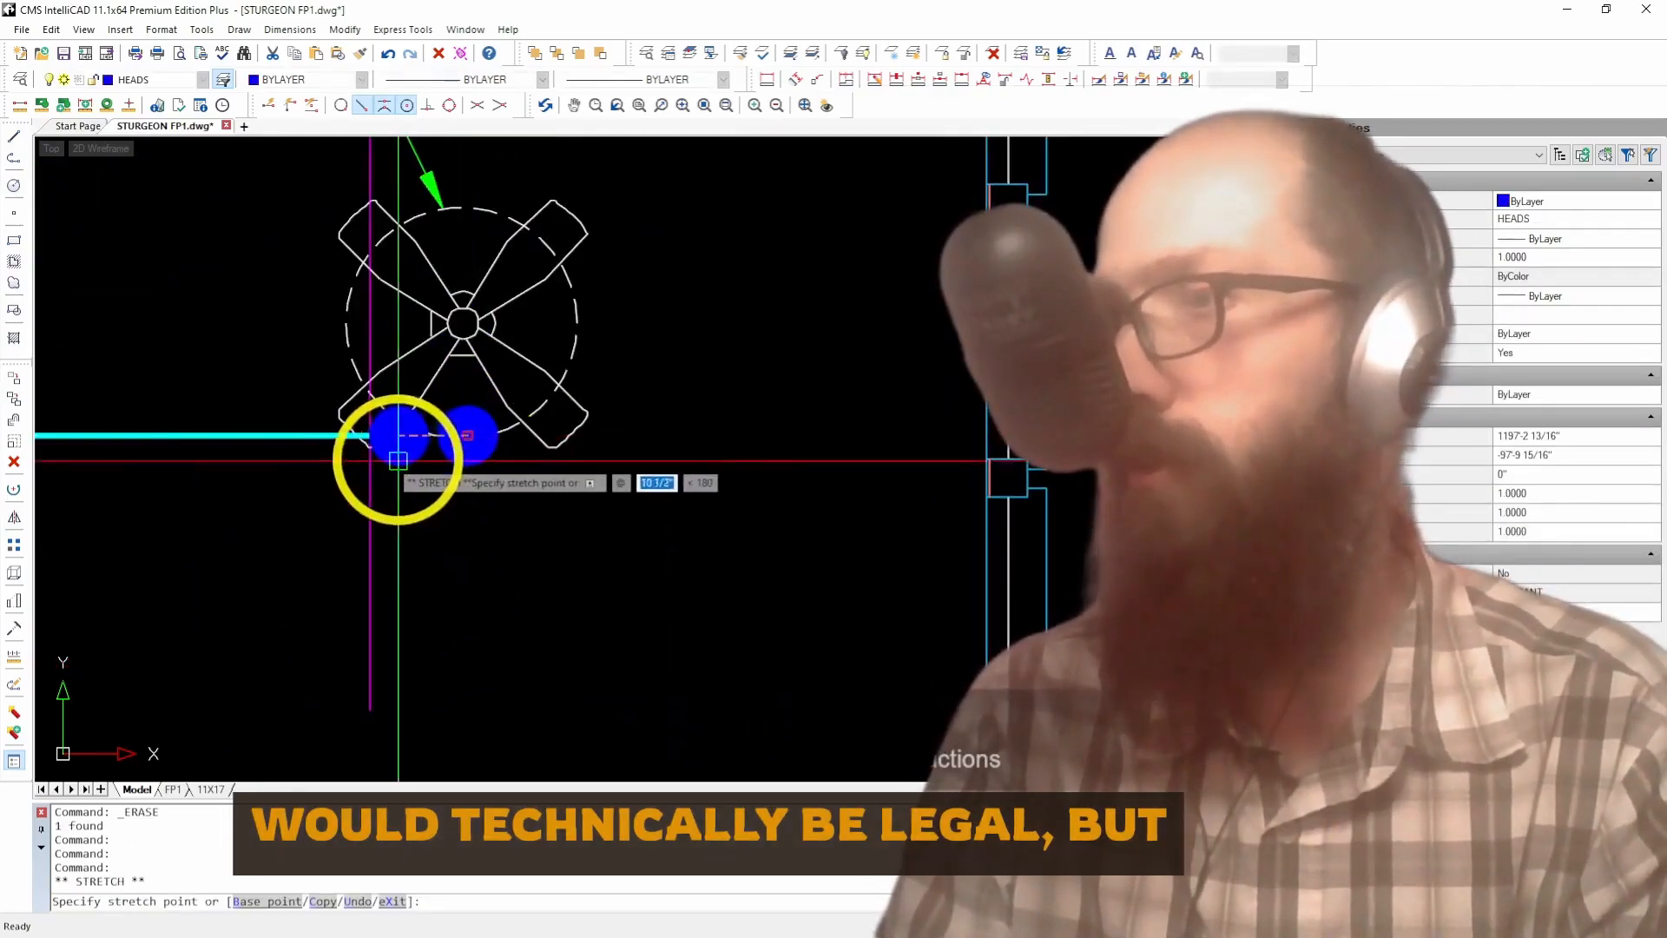
click(373, 436)
key(Escape)
Step: Erase the vertical guide line running through the relocated head beside the ceiling fan
click(450, 573)
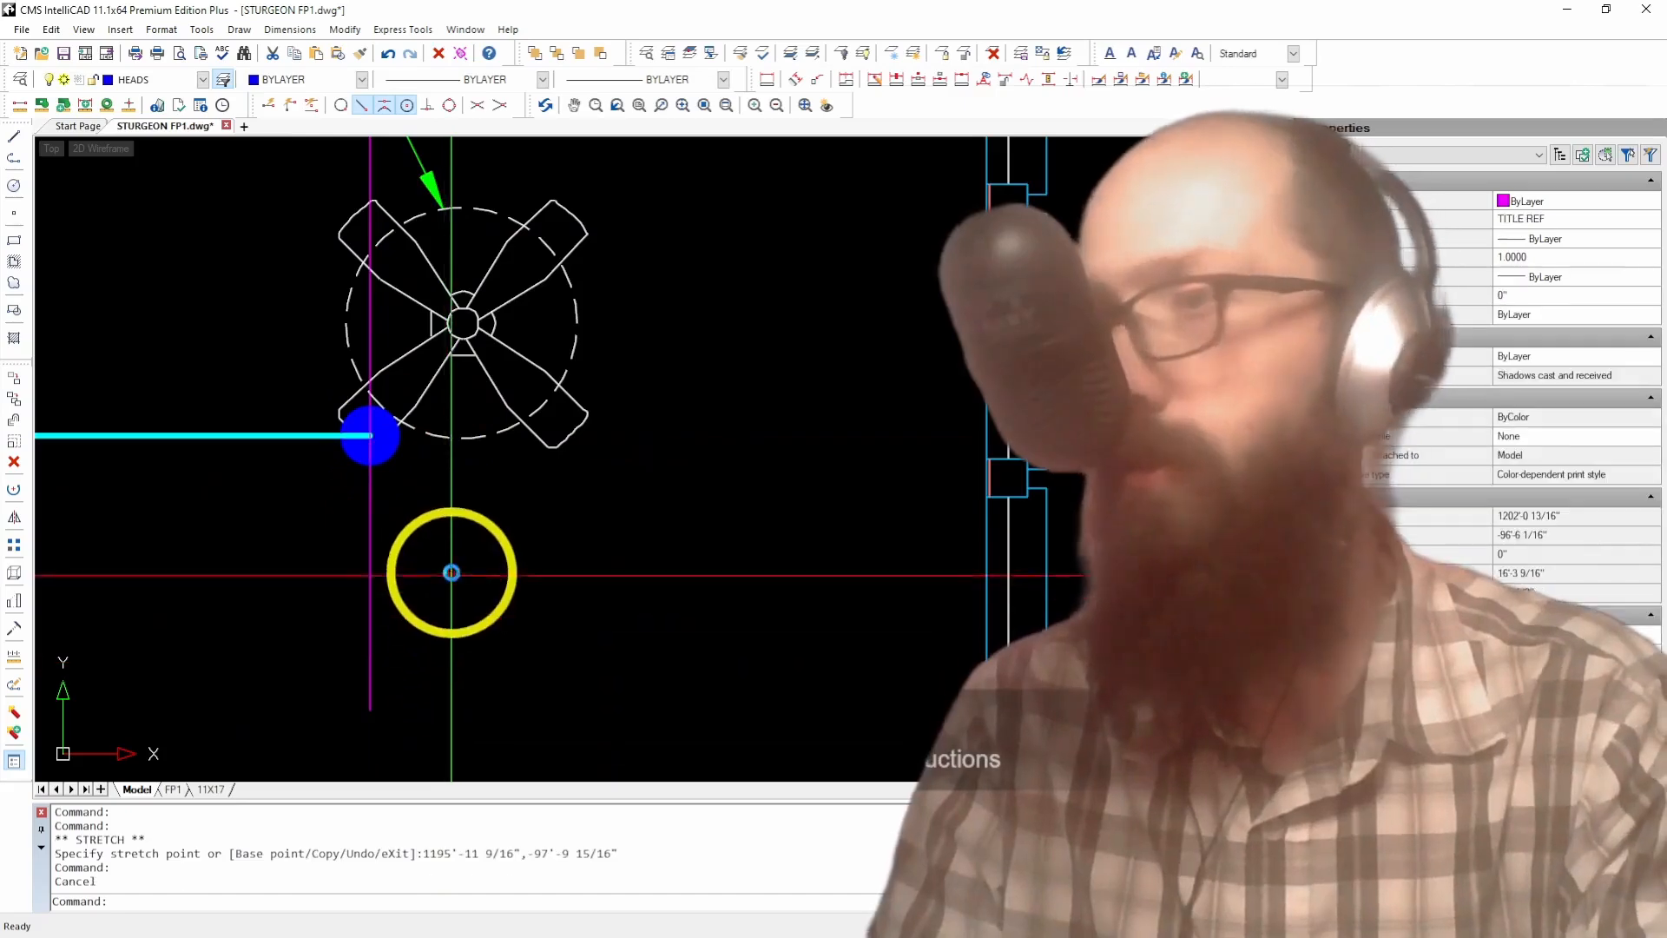
click(289, 627)
scroll(483, 631, down, 4)
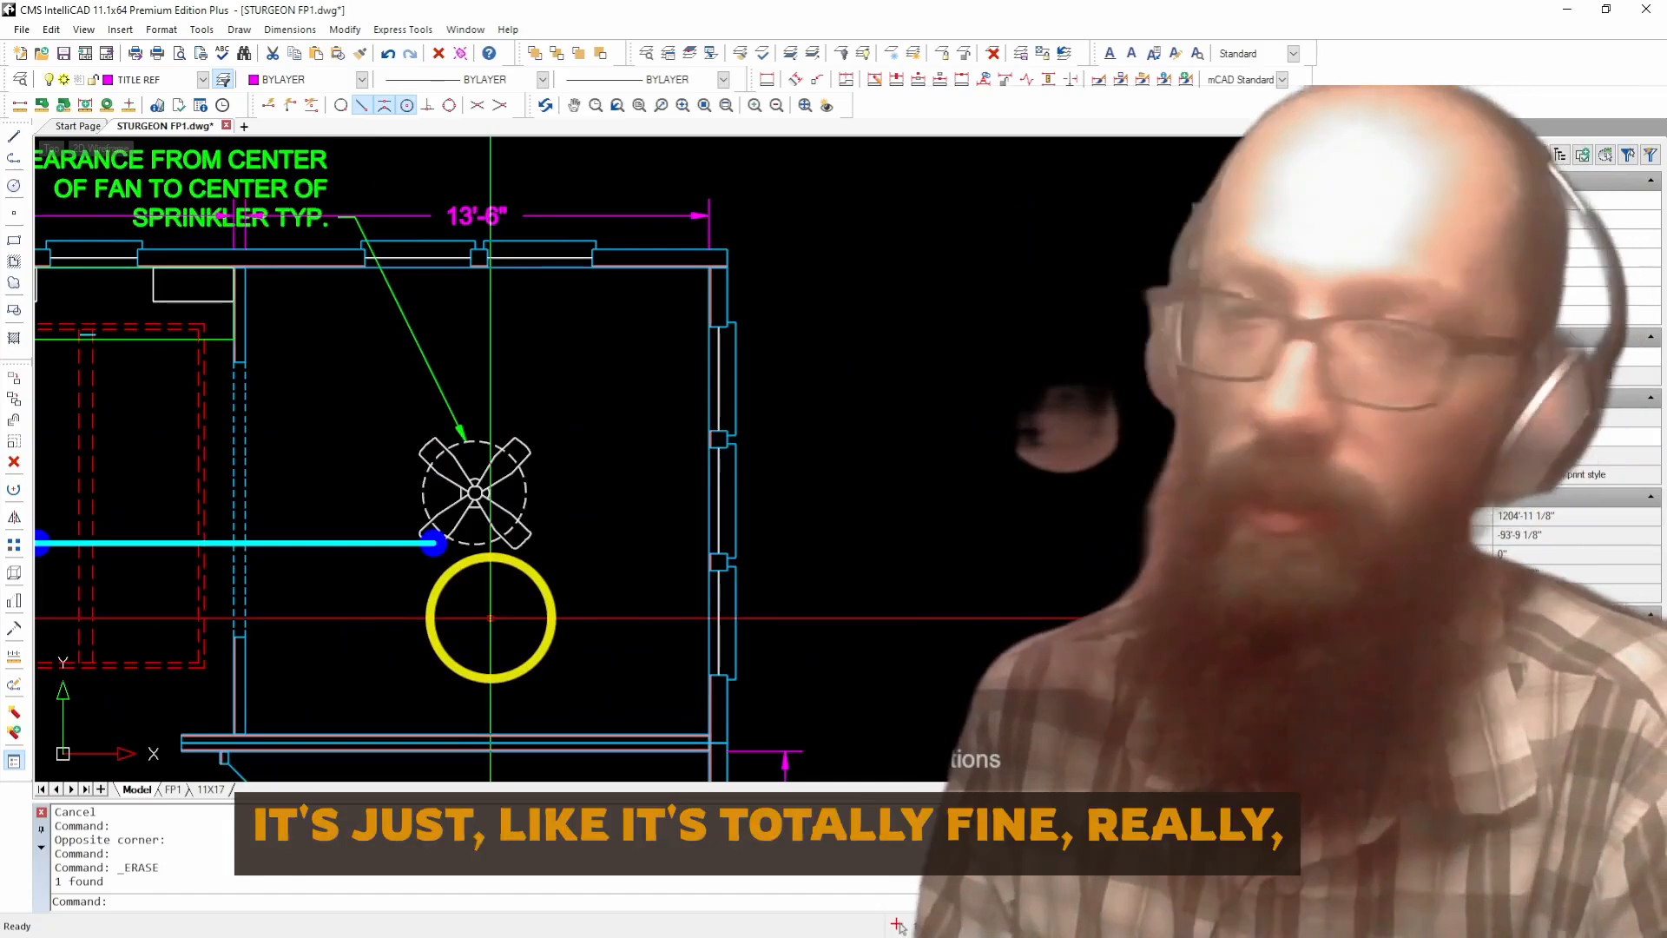
scroll(477, 543, up, 3)
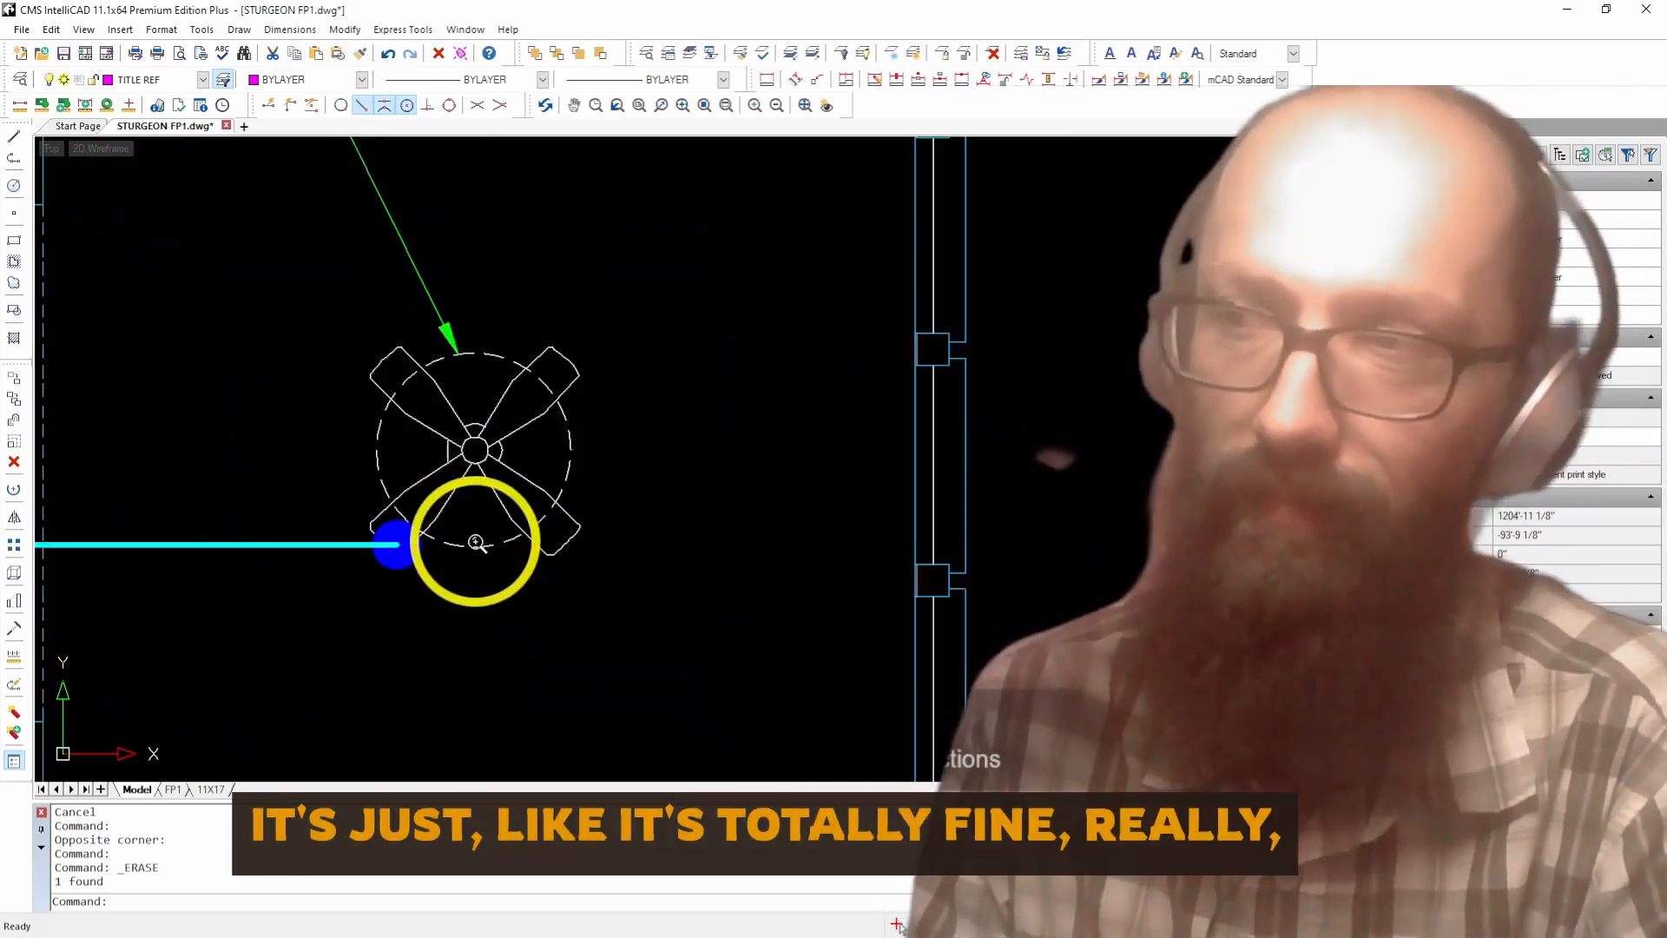
scroll(433, 529, up, 2)
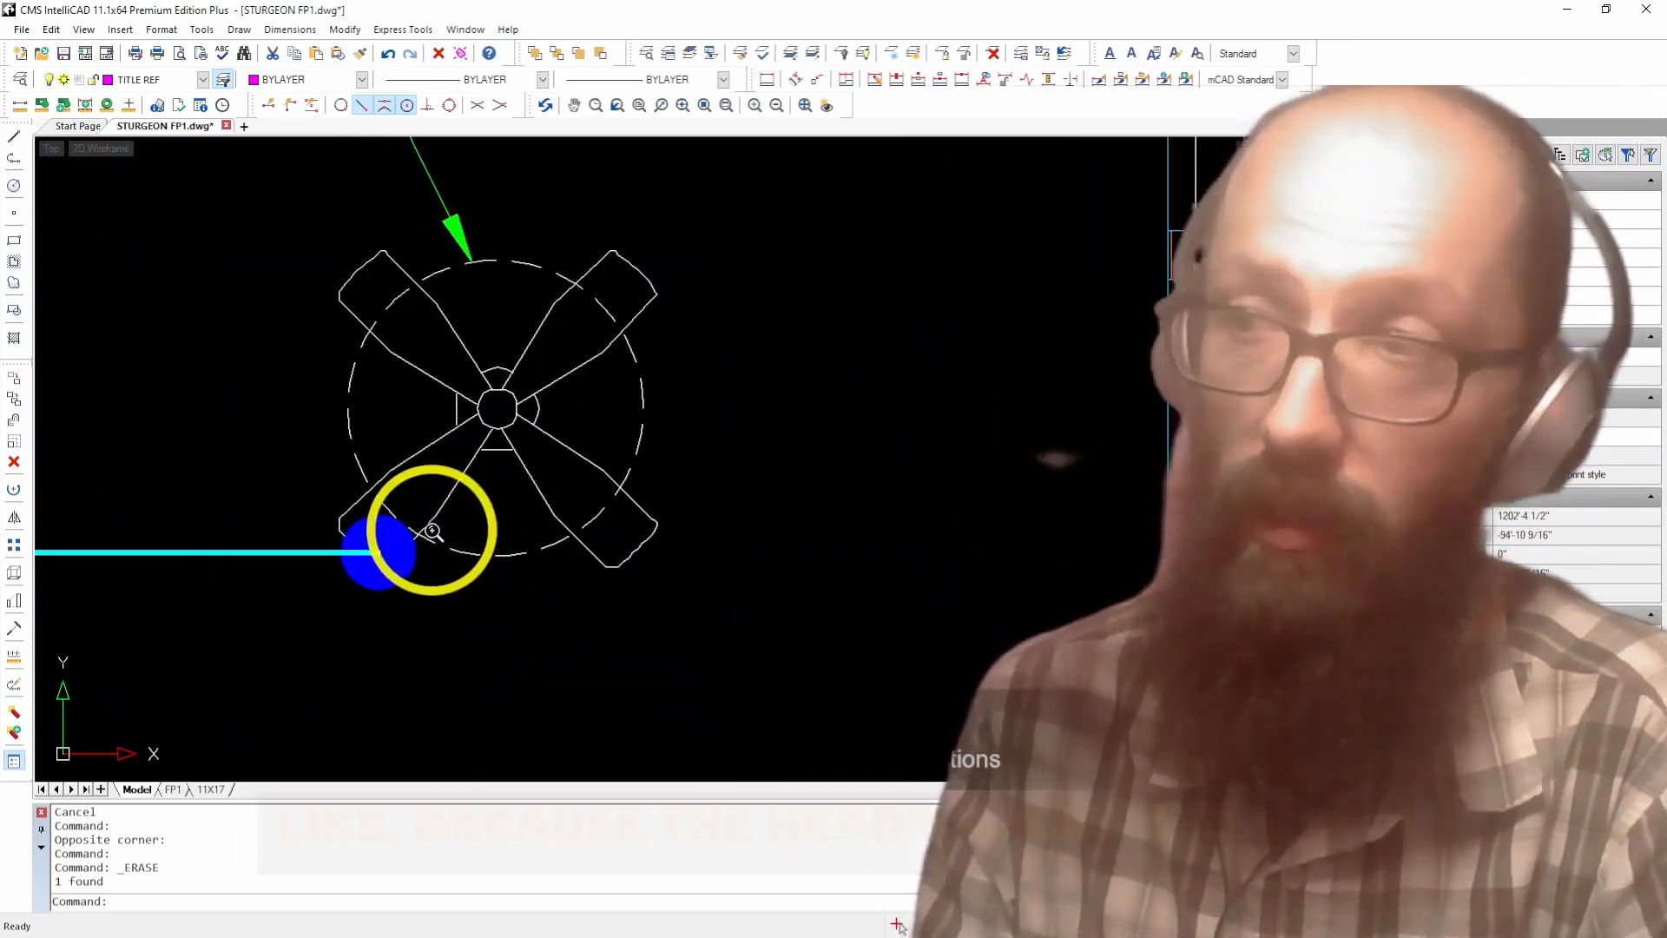
Step: Move the sprinkler head at the pipe's end near the ceiling fan 48 inches to the right along the pipe's axis
scroll(431, 538, down, 4)
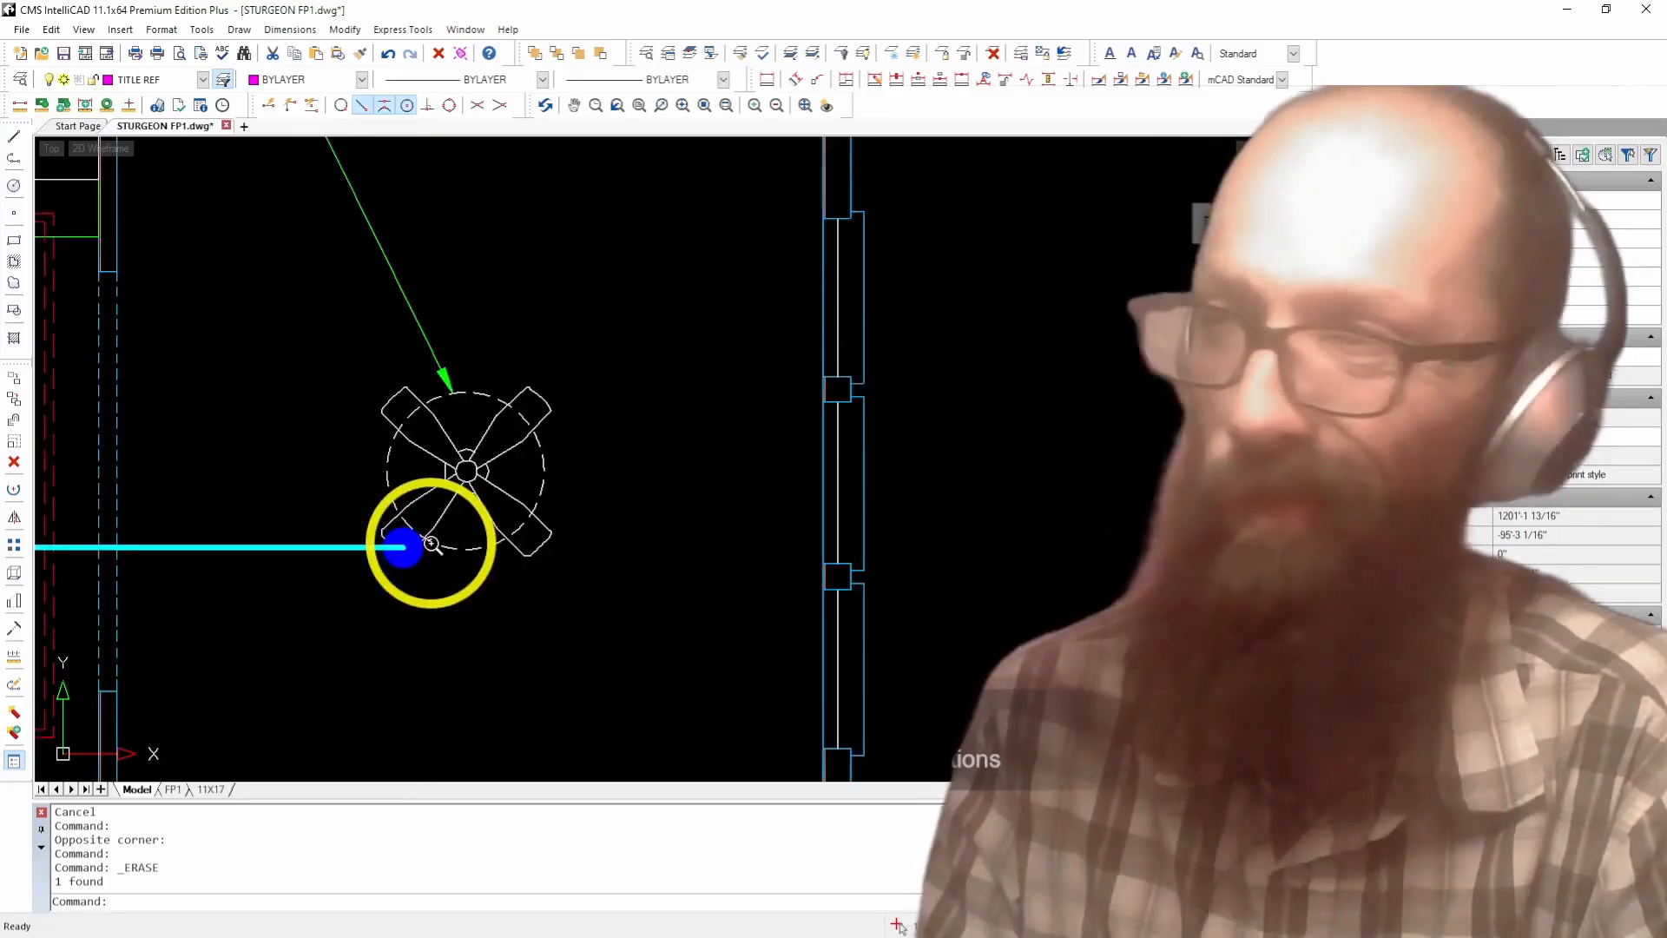
scroll(432, 542, up, 2)
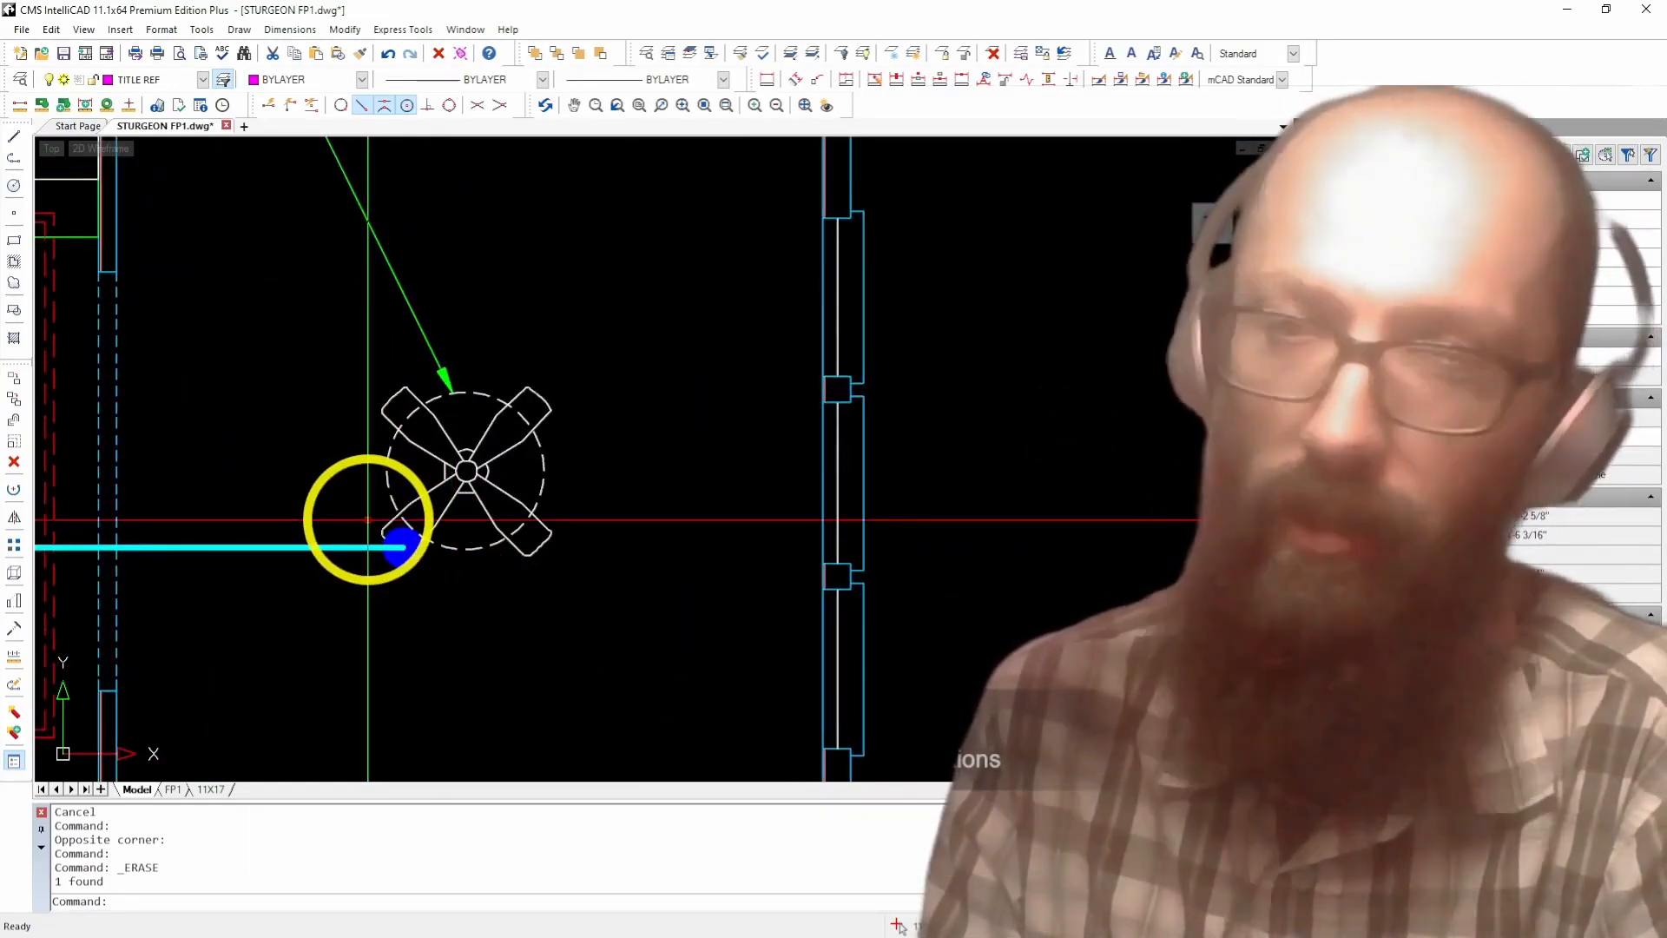
scroll(348, 559, down, 3)
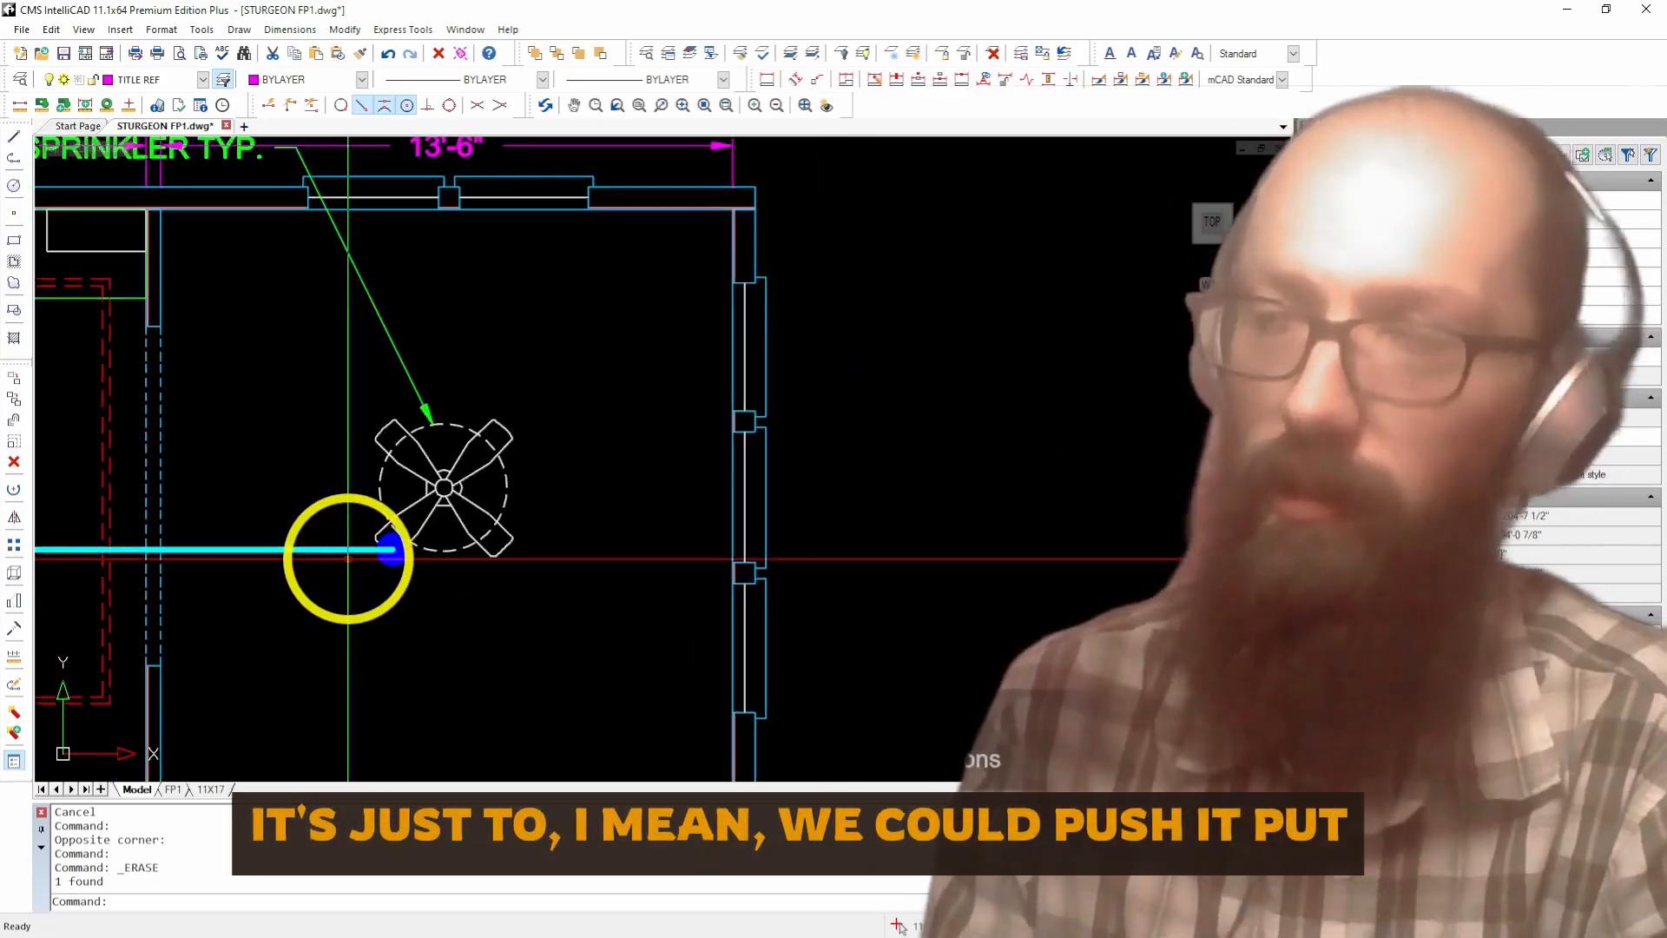
scroll(453, 556, down, 1)
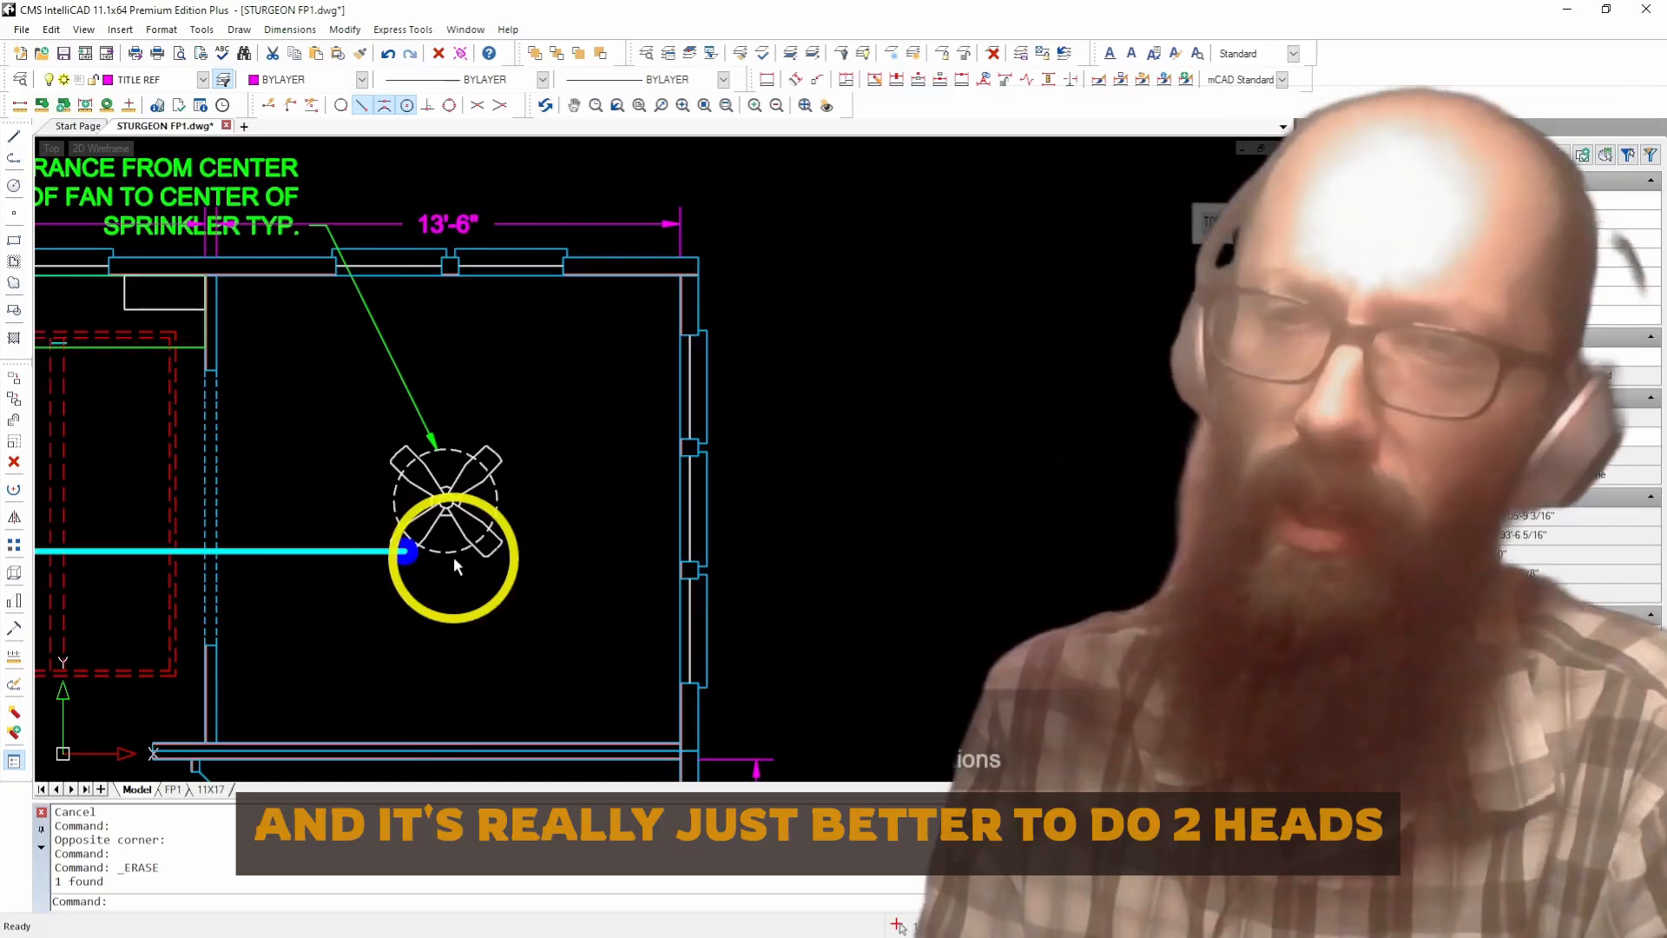
scroll(418, 563, up, 1)
scroll(418, 563, up, 1)
scroll(402, 550, down, 1)
scroll(399, 558, up, 2)
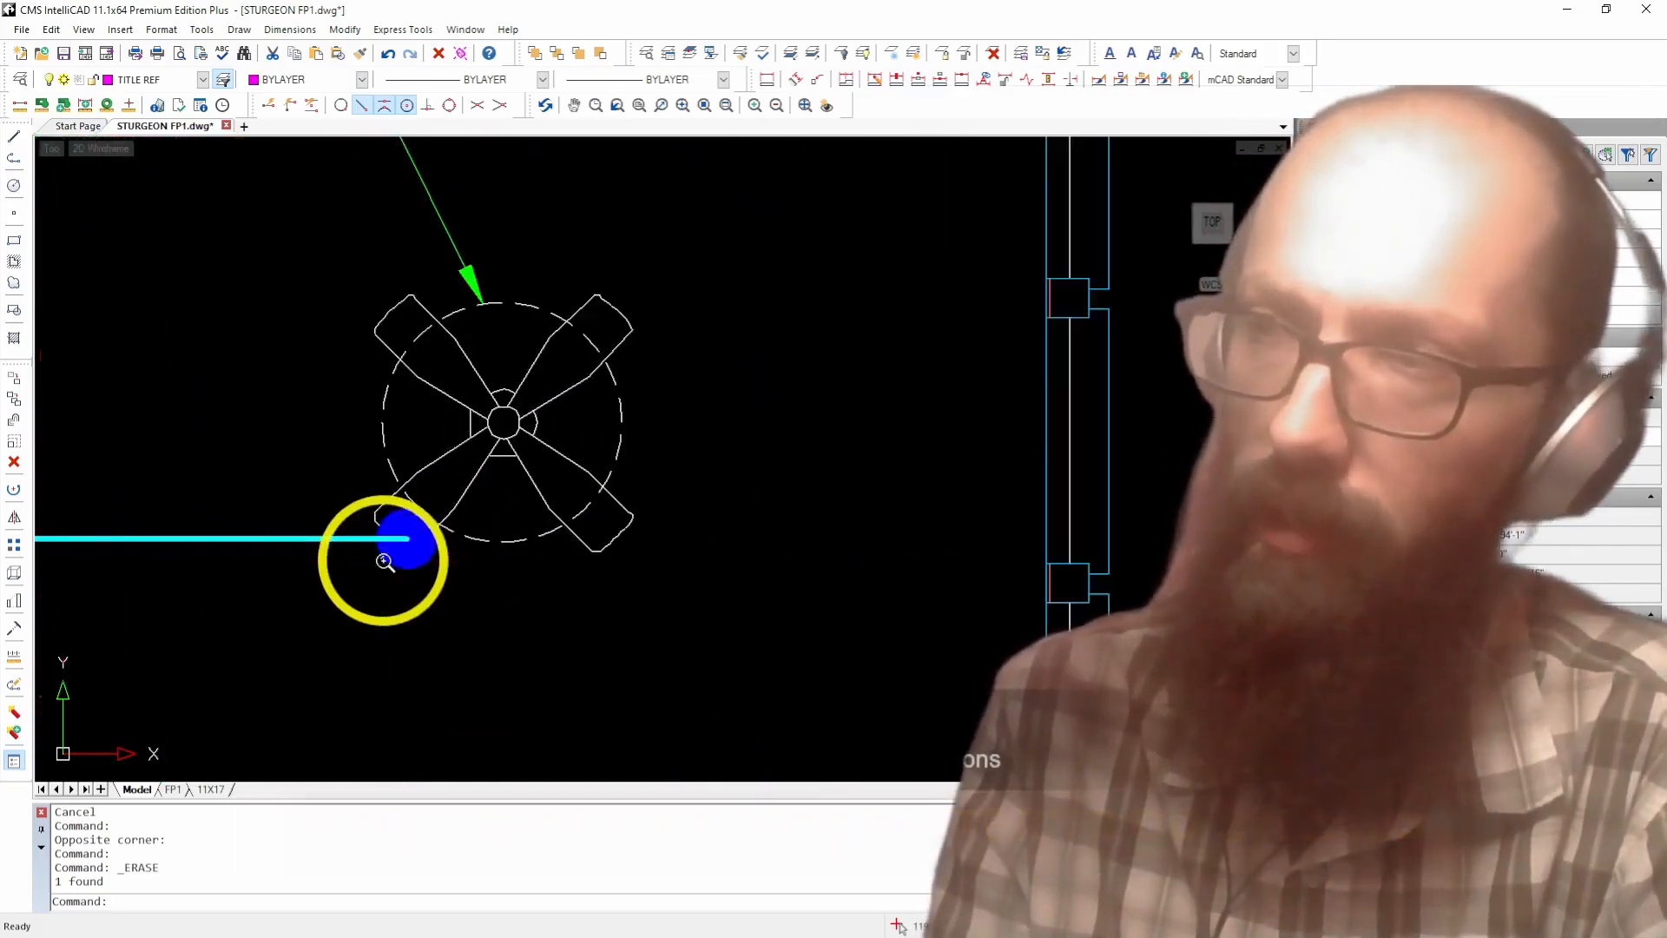
click(404, 545)
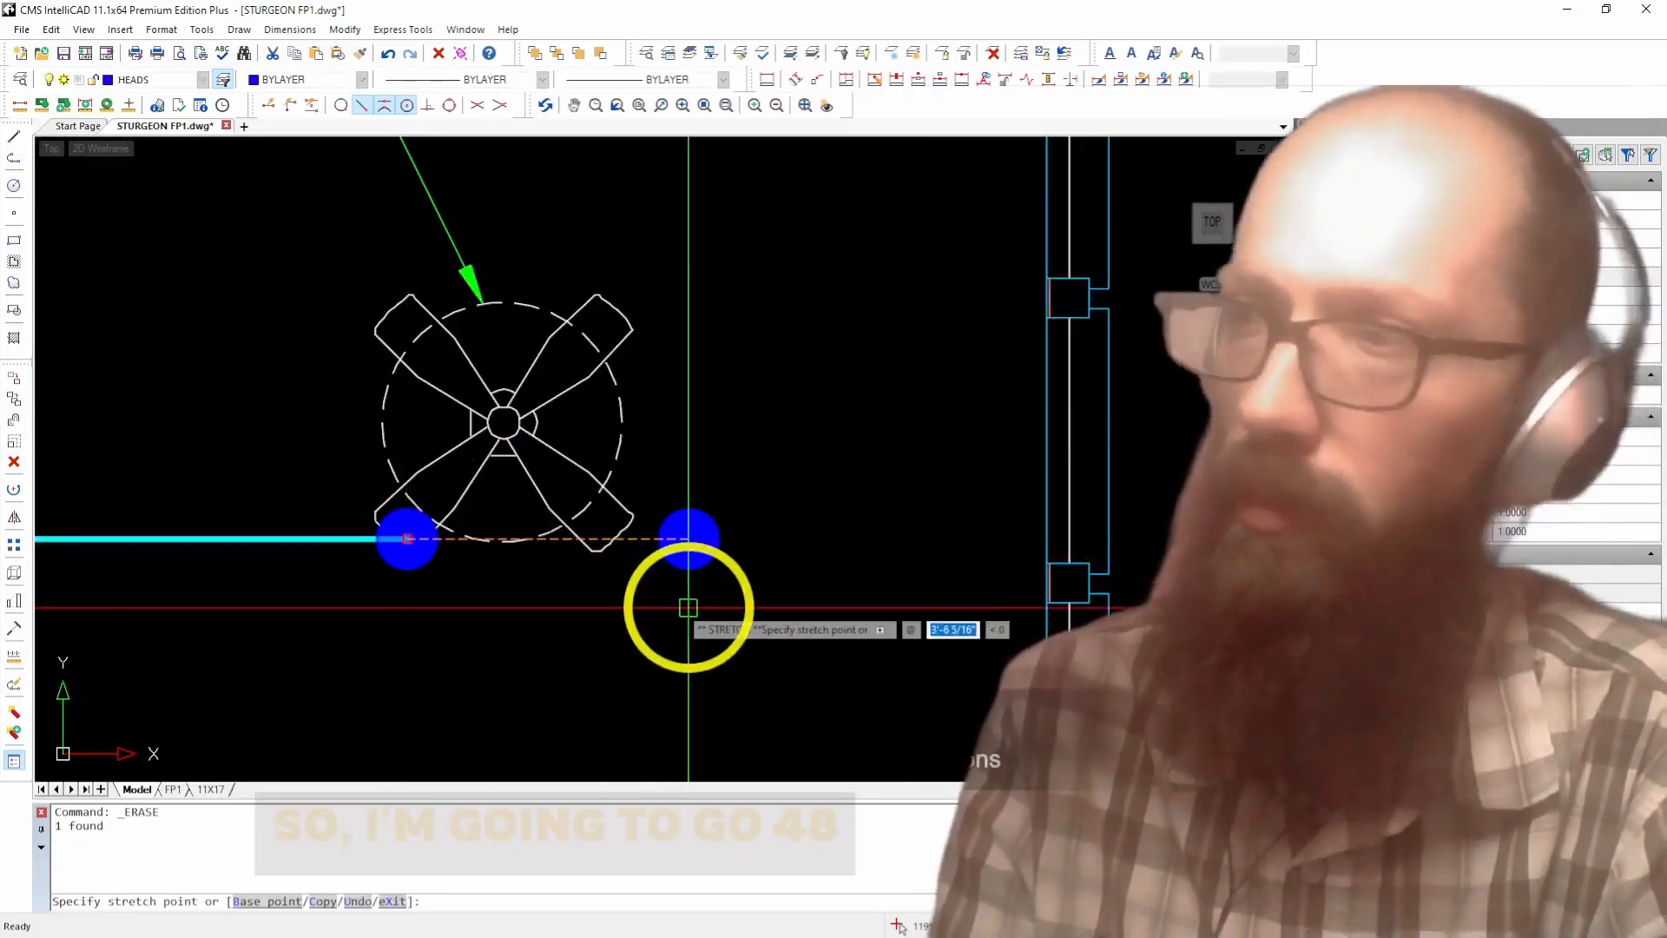
text(48)
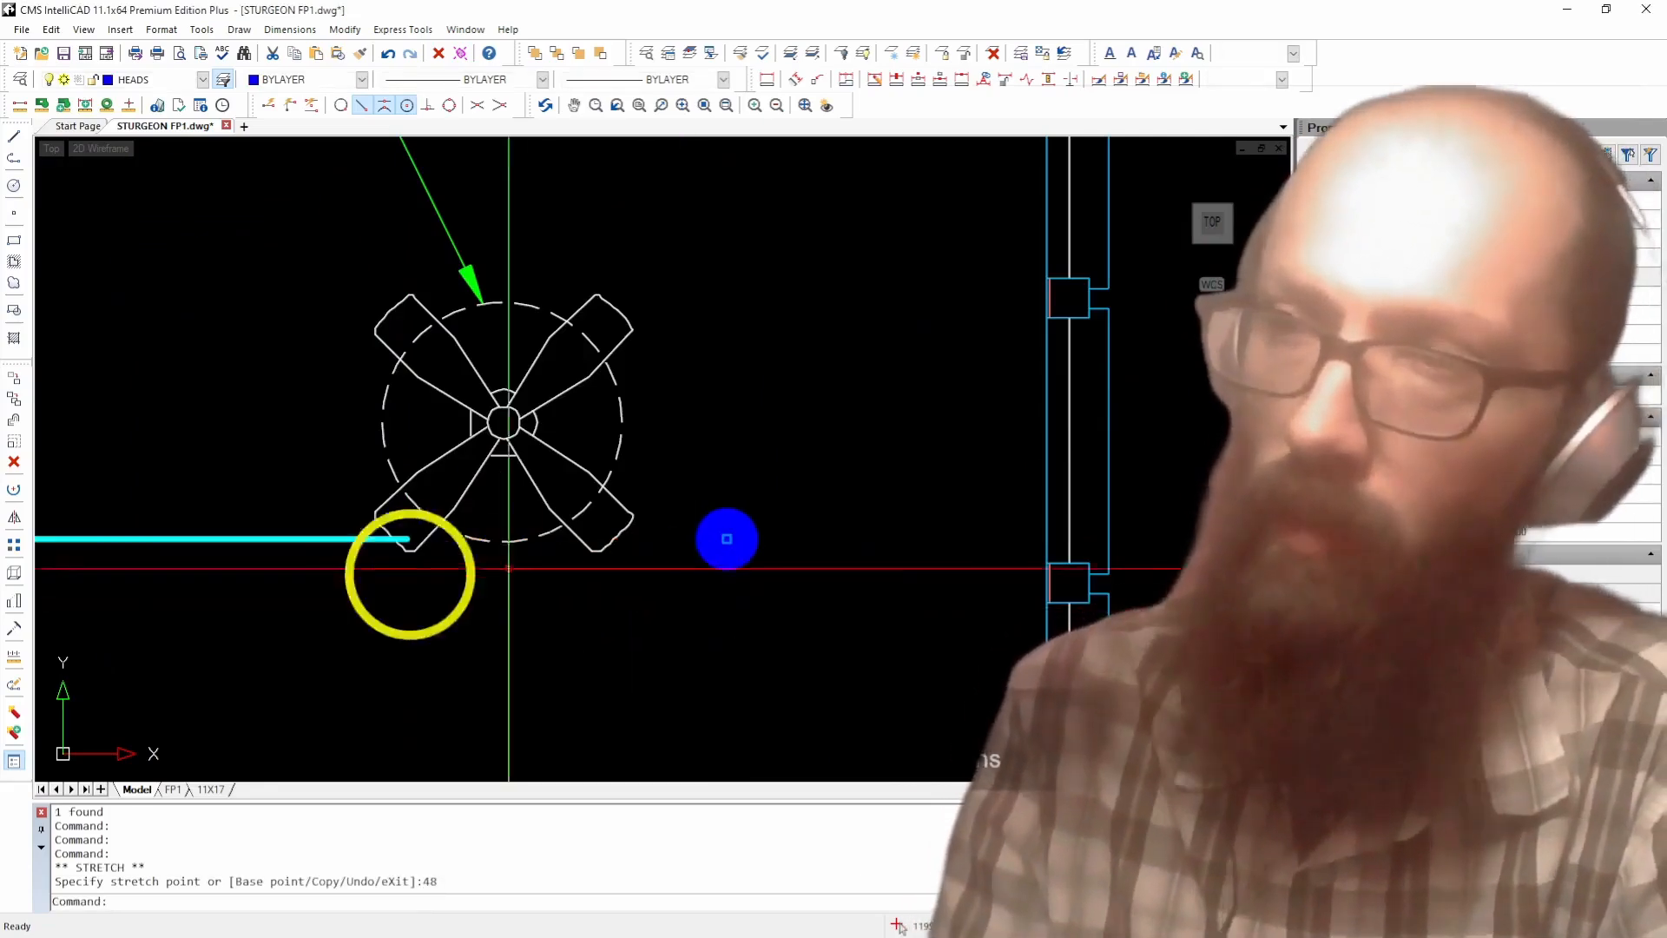
Step: Copy the sprinkler head 8' to the left along the pipe
click(14, 399)
click(874, 721)
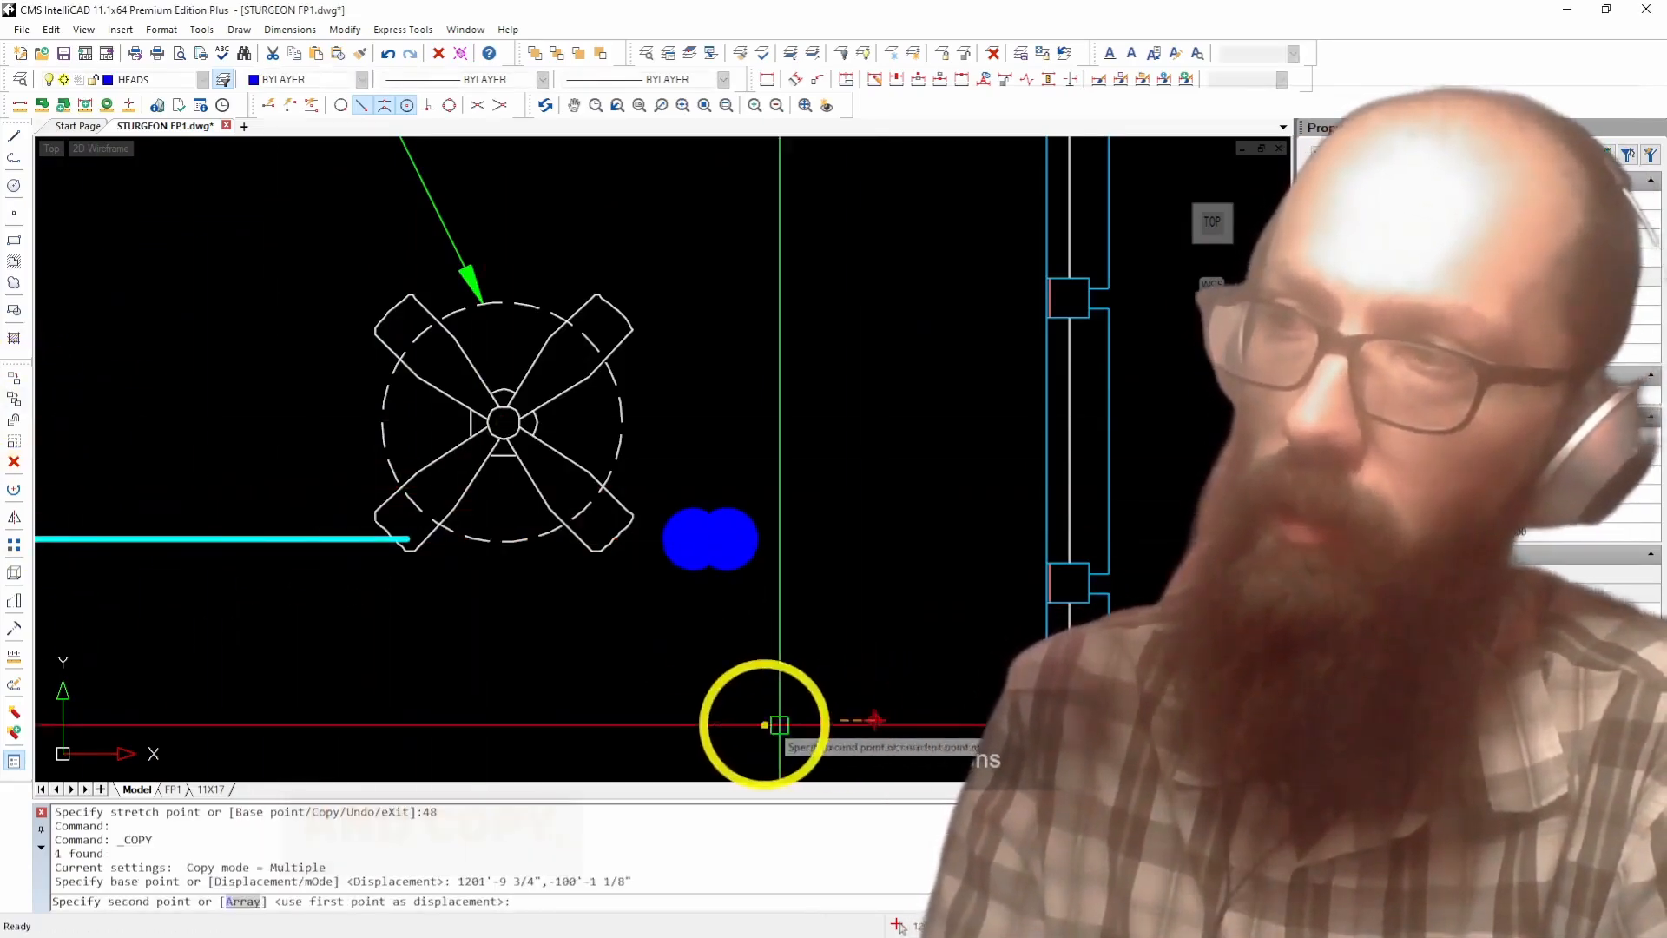
text(8')
key(Return)
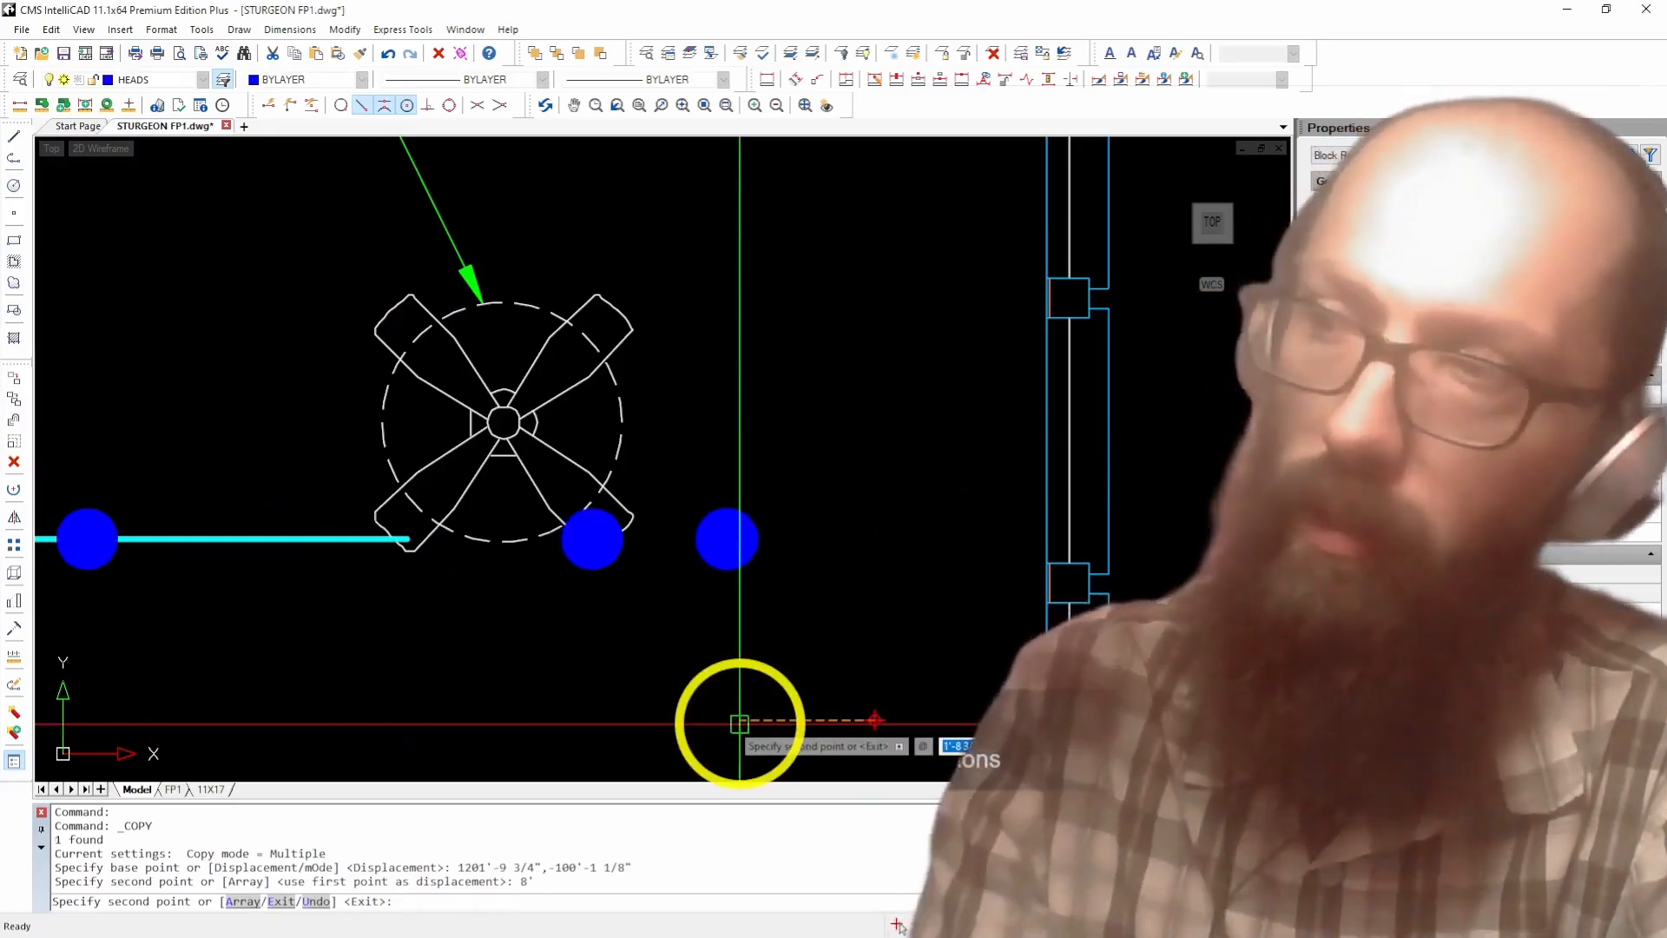
key(Escape)
Step: Stretch the cyan pipe's right end to the center of the sprinkler head beyond the fan
click(344, 515)
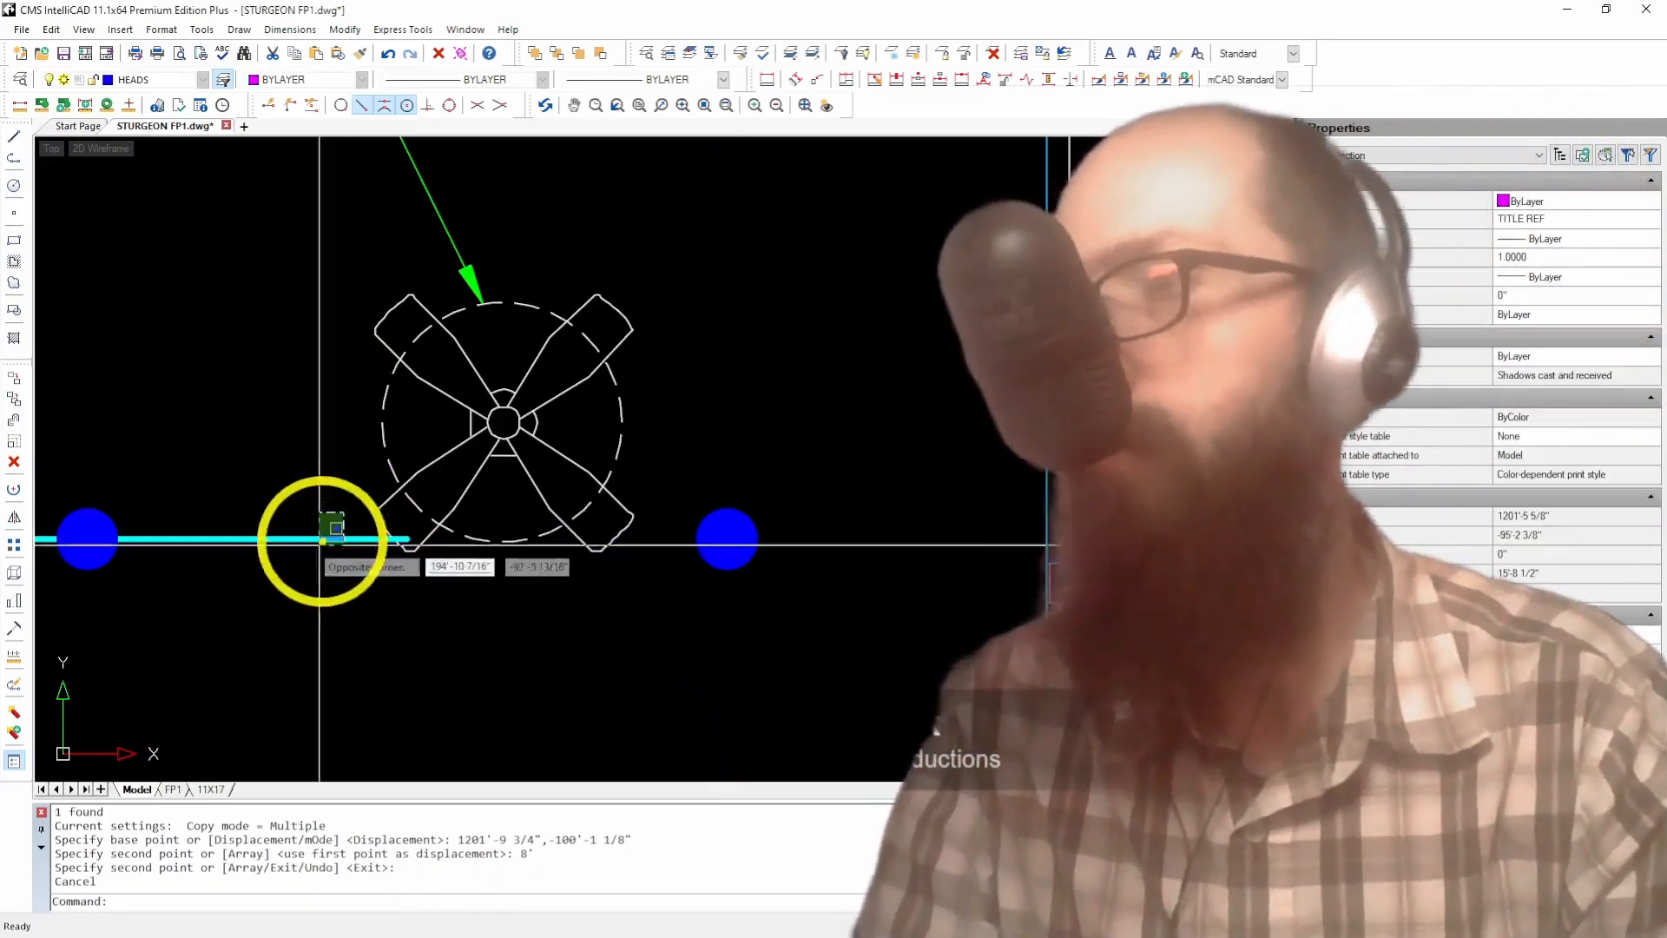
click(322, 548)
click(406, 538)
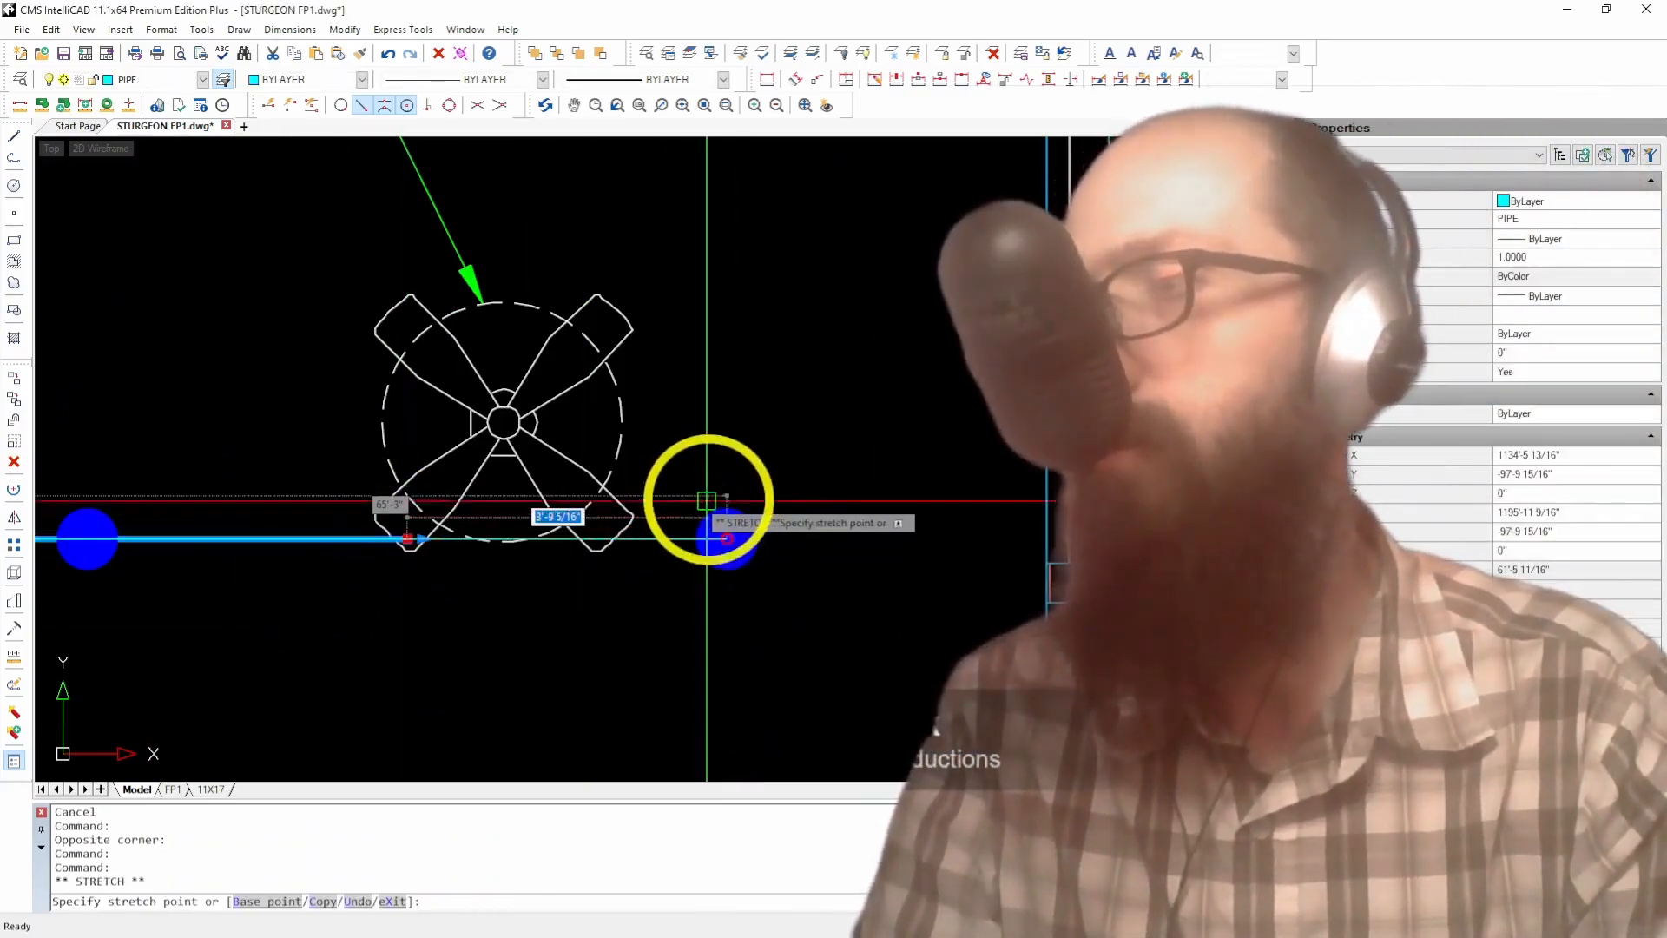
click(709, 512)
key(Escape)
Step: Dimension the horizontal spacing between the copied sprinkler head and the nearest head in the kitchen
scroll(868, 710, down, 5)
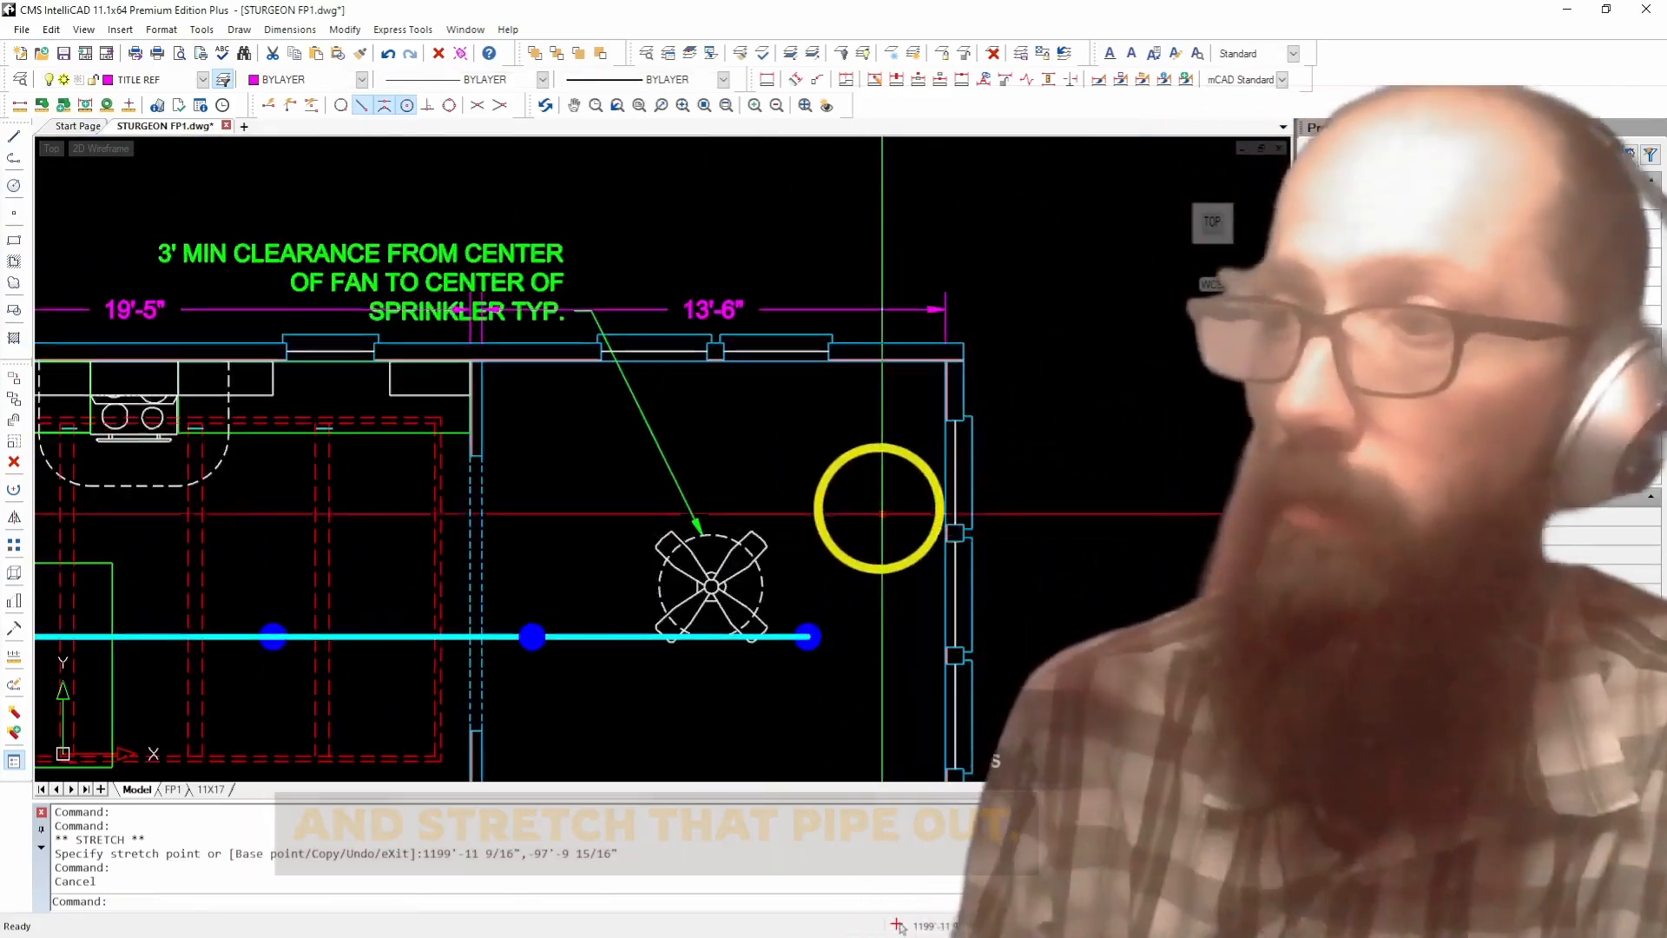
scroll(934, 504, down, 2)
scroll(608, 599, up, 2)
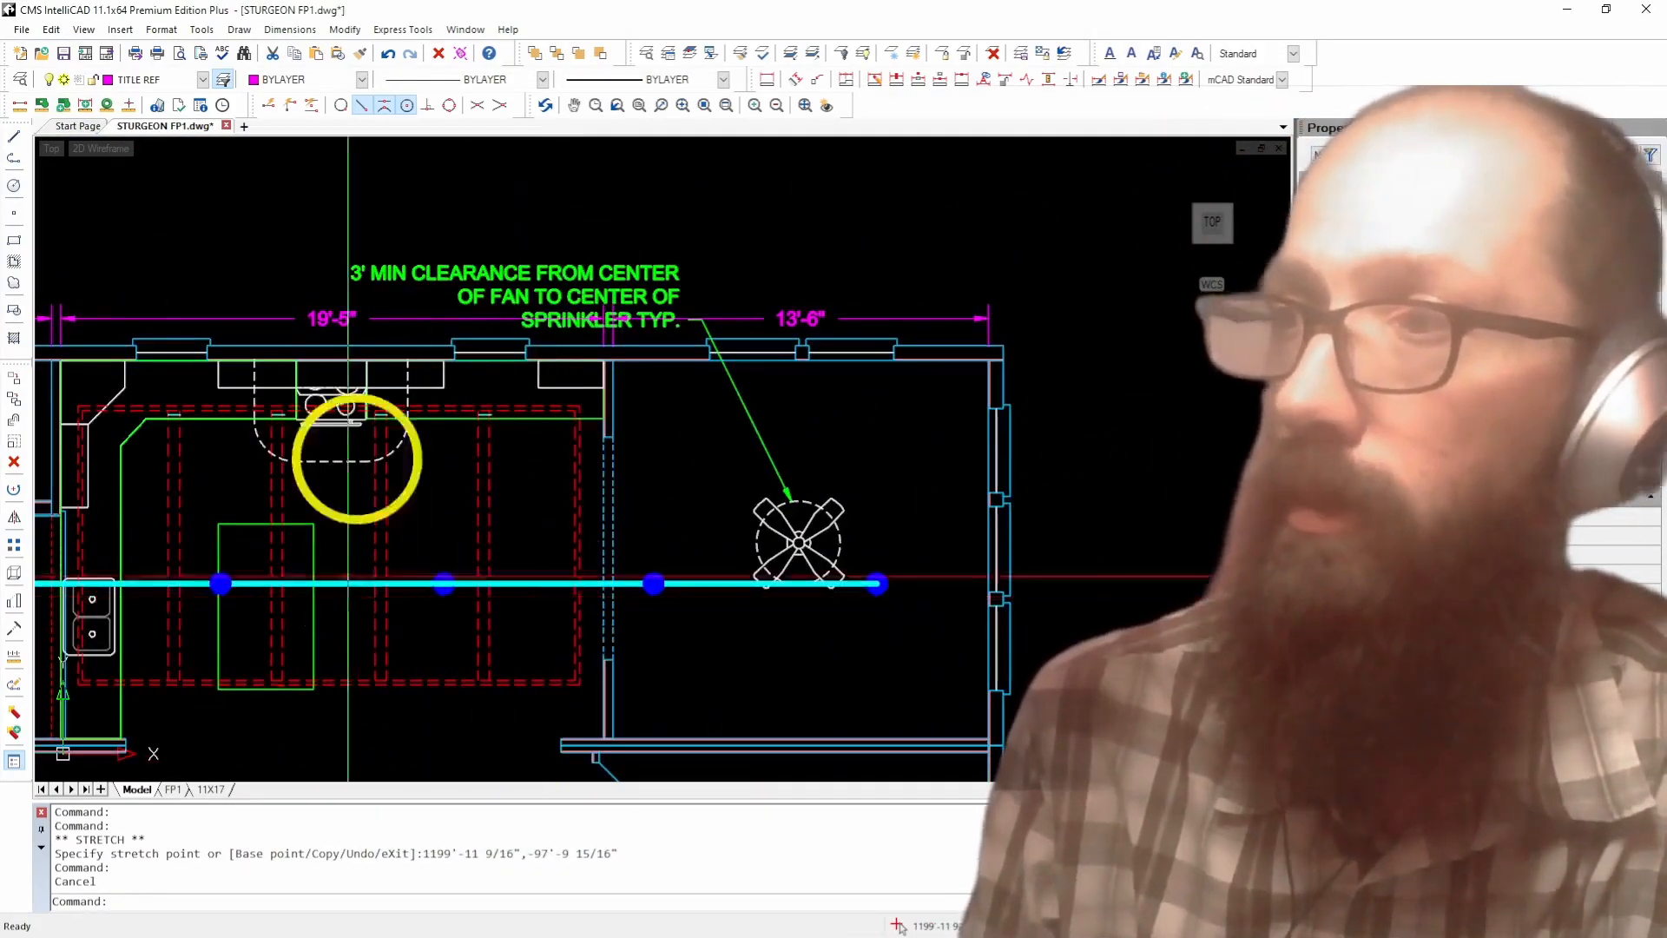
click(767, 79)
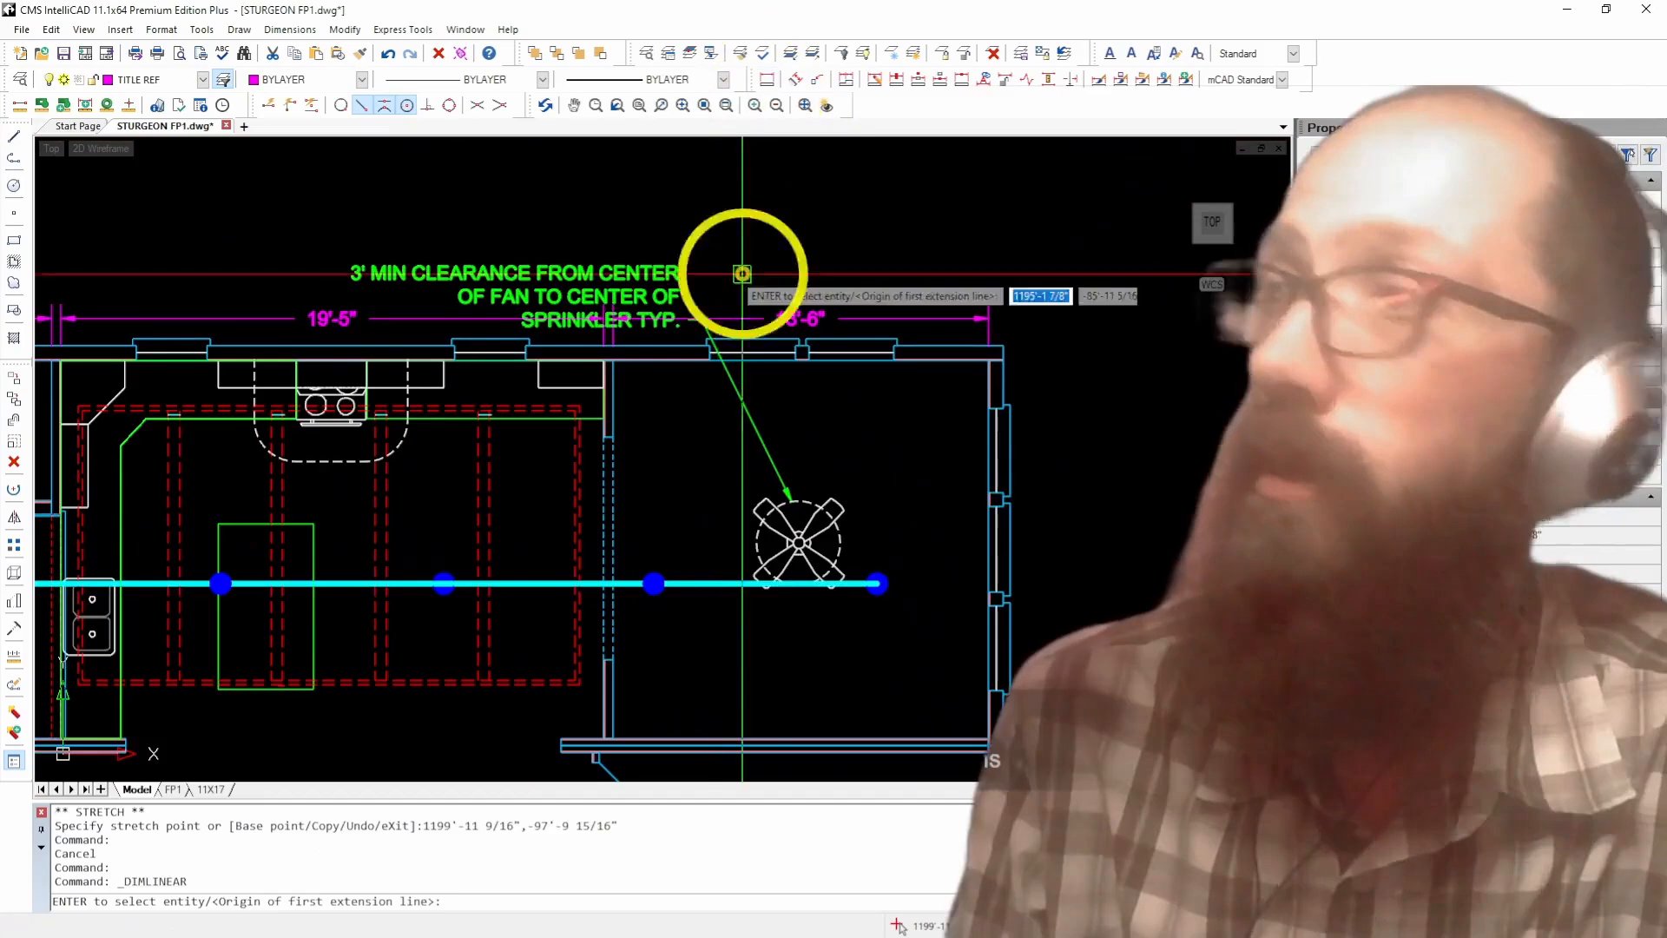
click(654, 584)
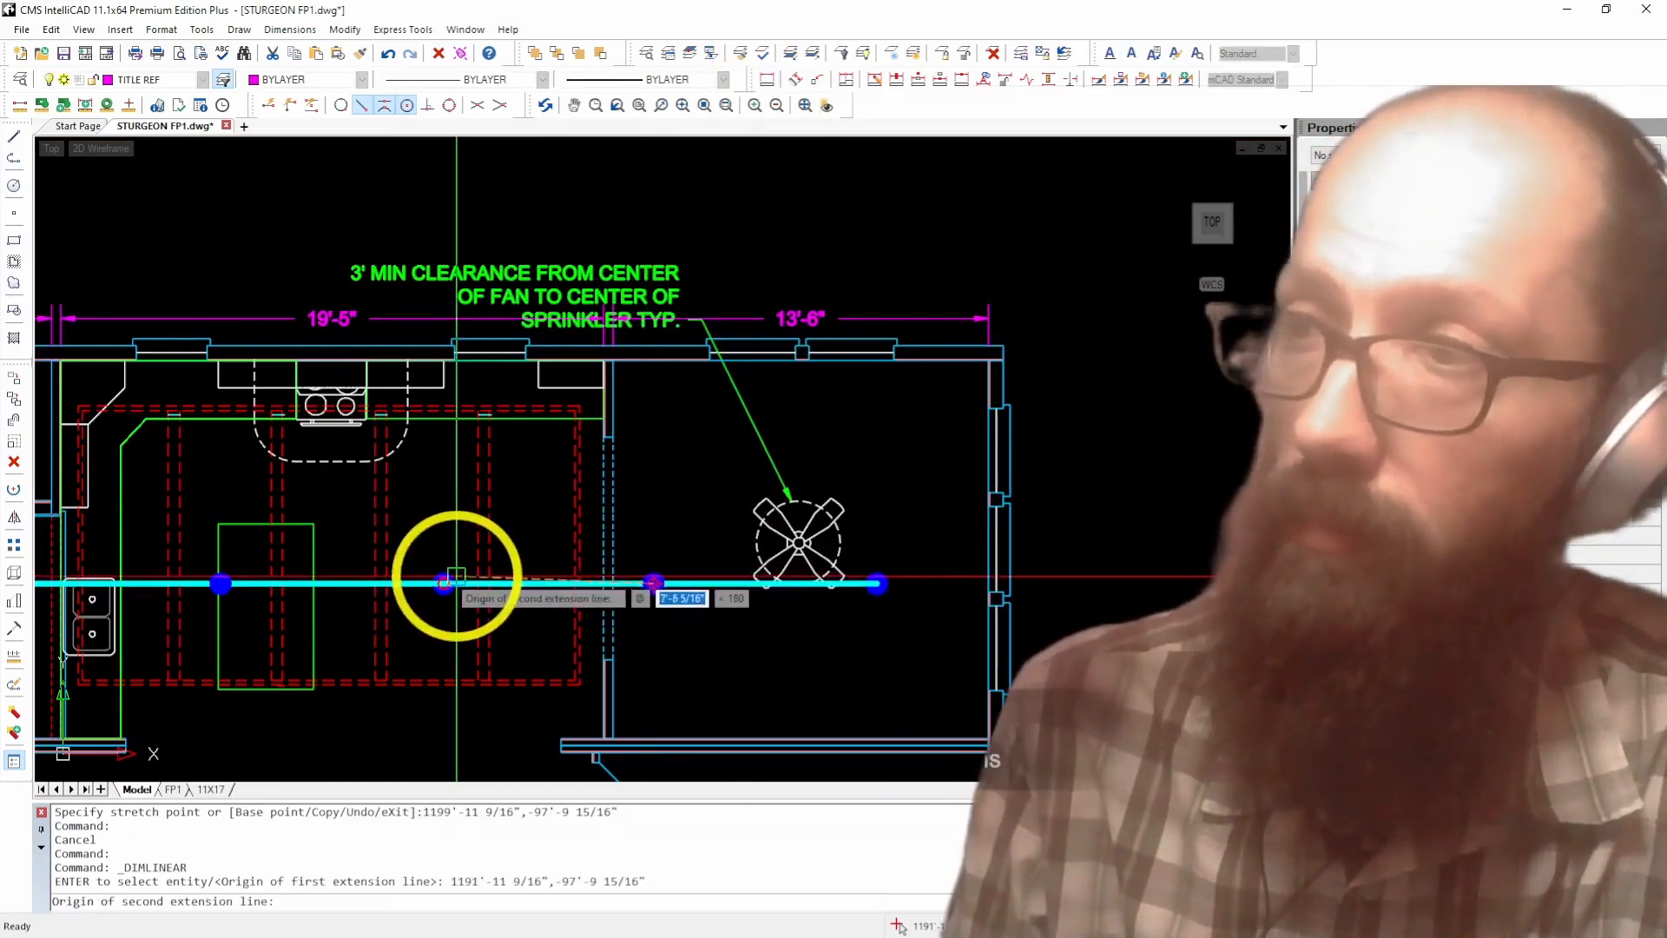
click(448, 583)
click(452, 545)
key(Escape)
Step: Dimension the horizontal spacing between the head left of the kitchen and the head at the kitchen island
scroll(354, 669, up, 1)
scroll(714, 603, down, 3)
scroll(434, 620, up, 1)
scroll(462, 623, up, 1)
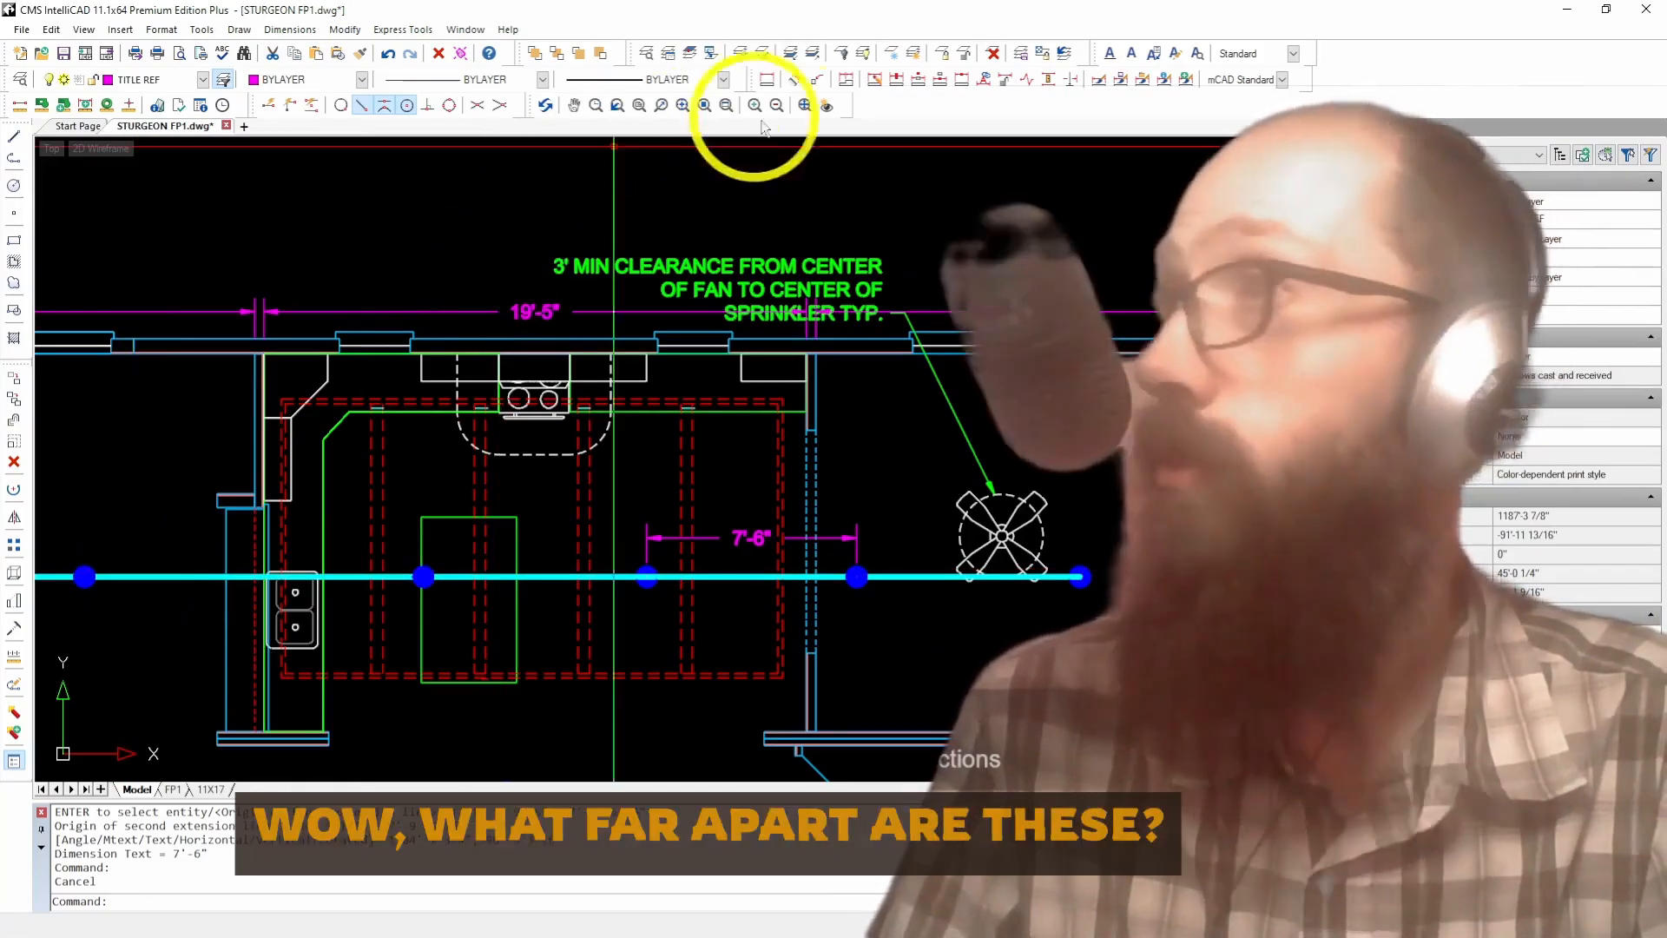
click(766, 79)
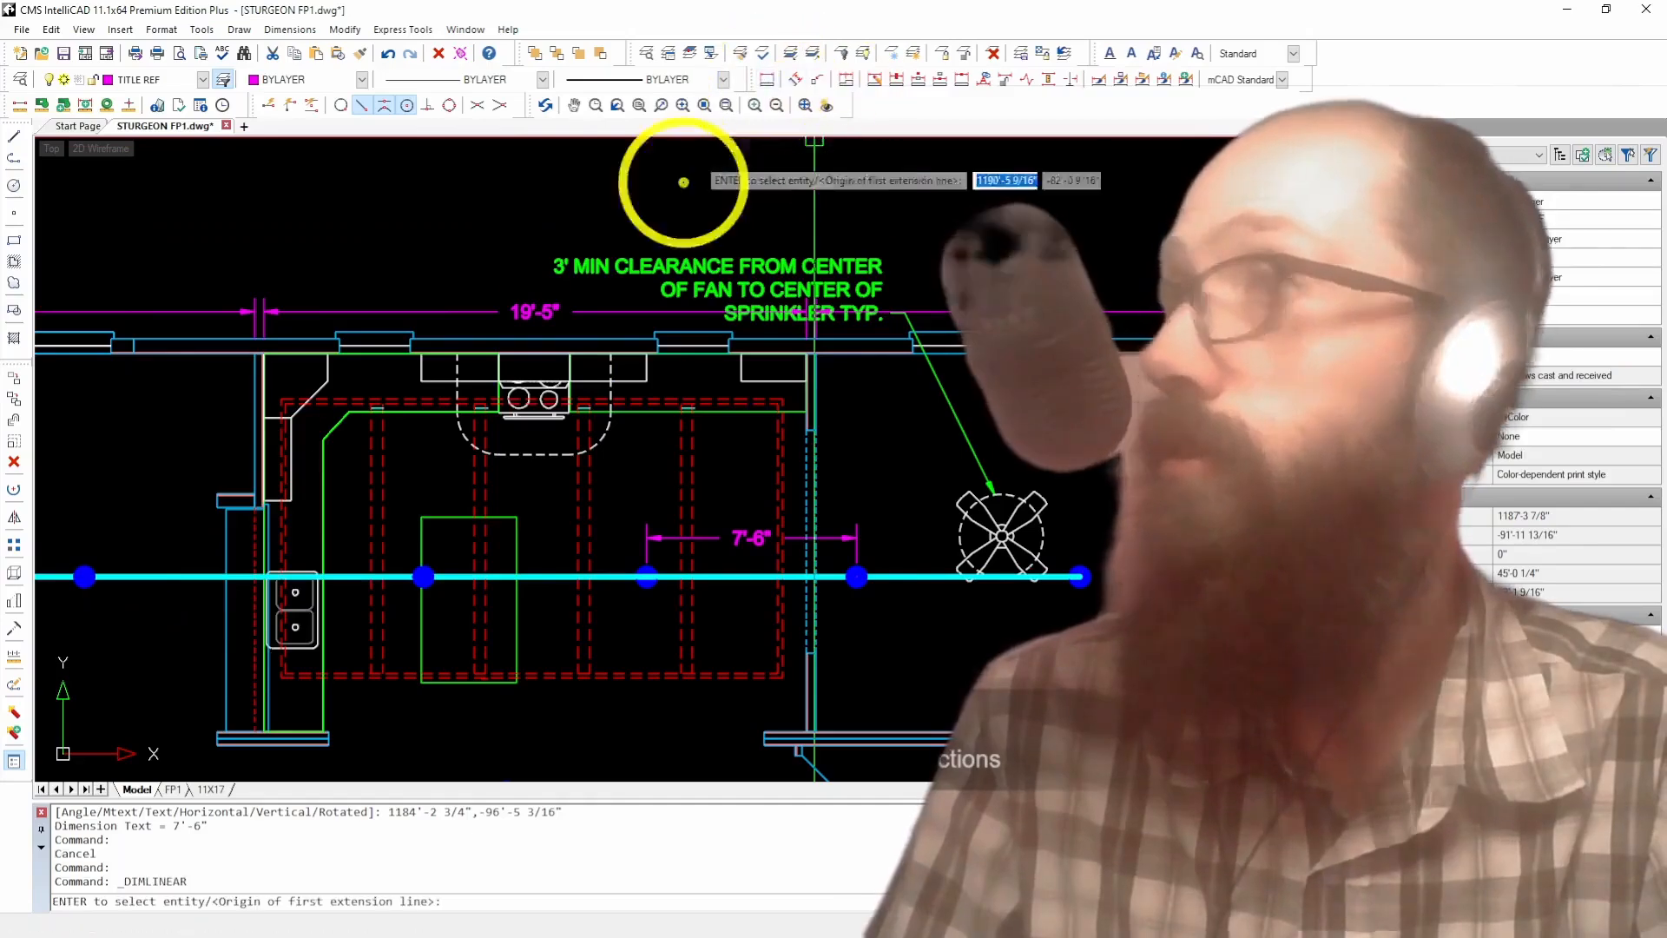
click(80, 563)
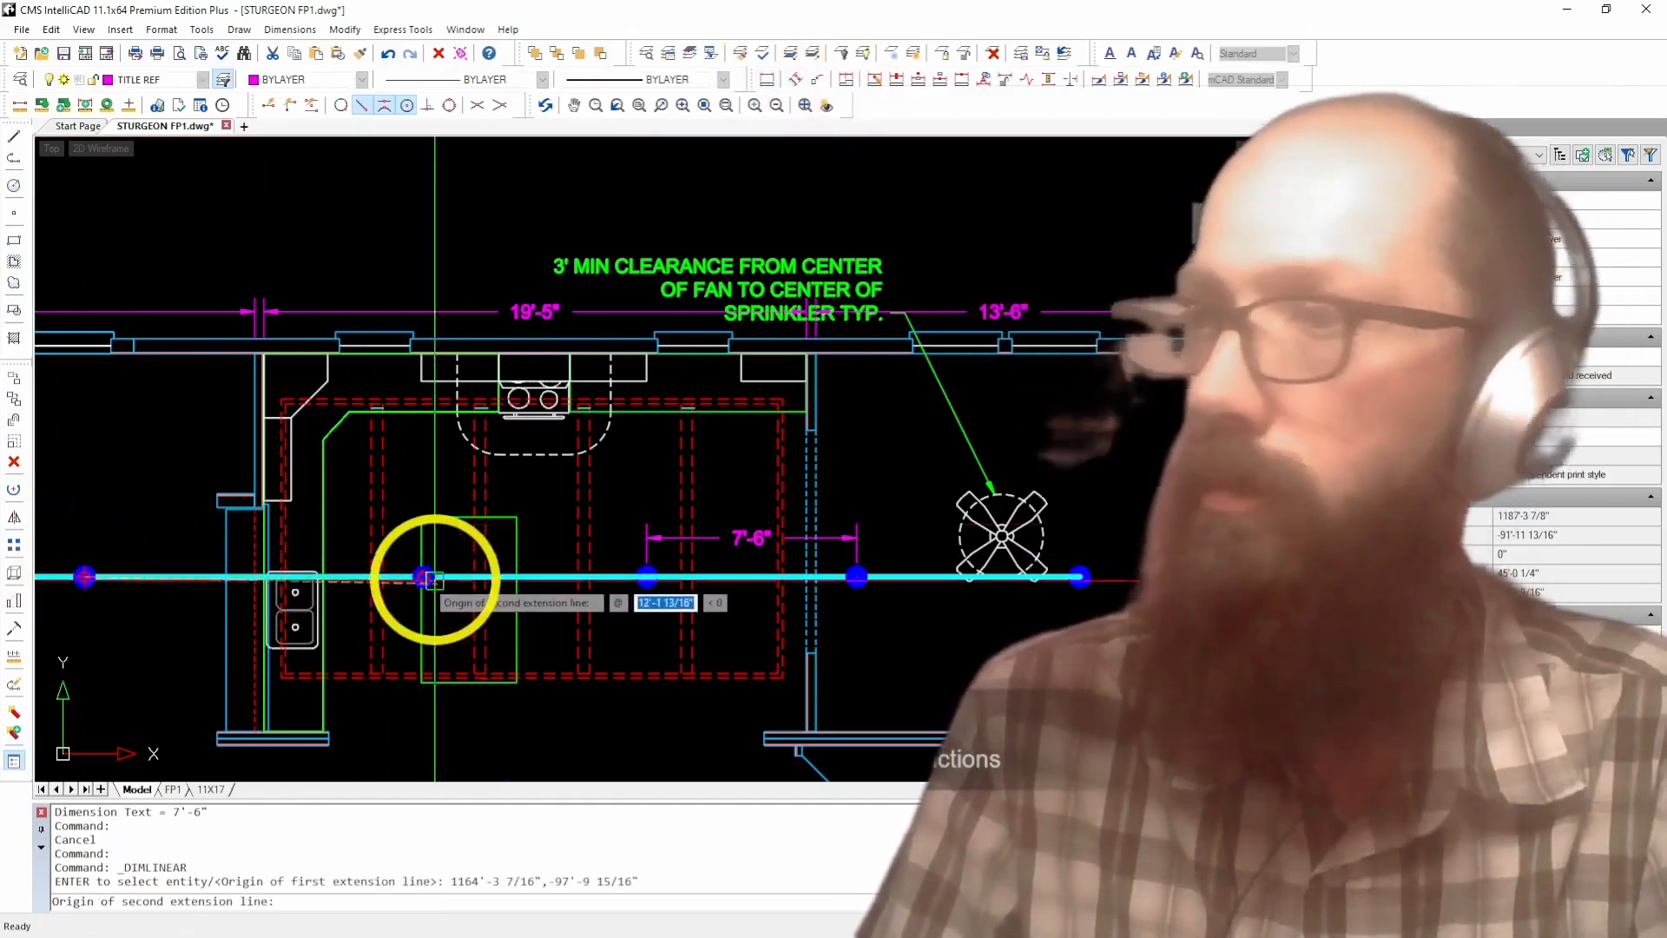
click(423, 576)
click(116, 546)
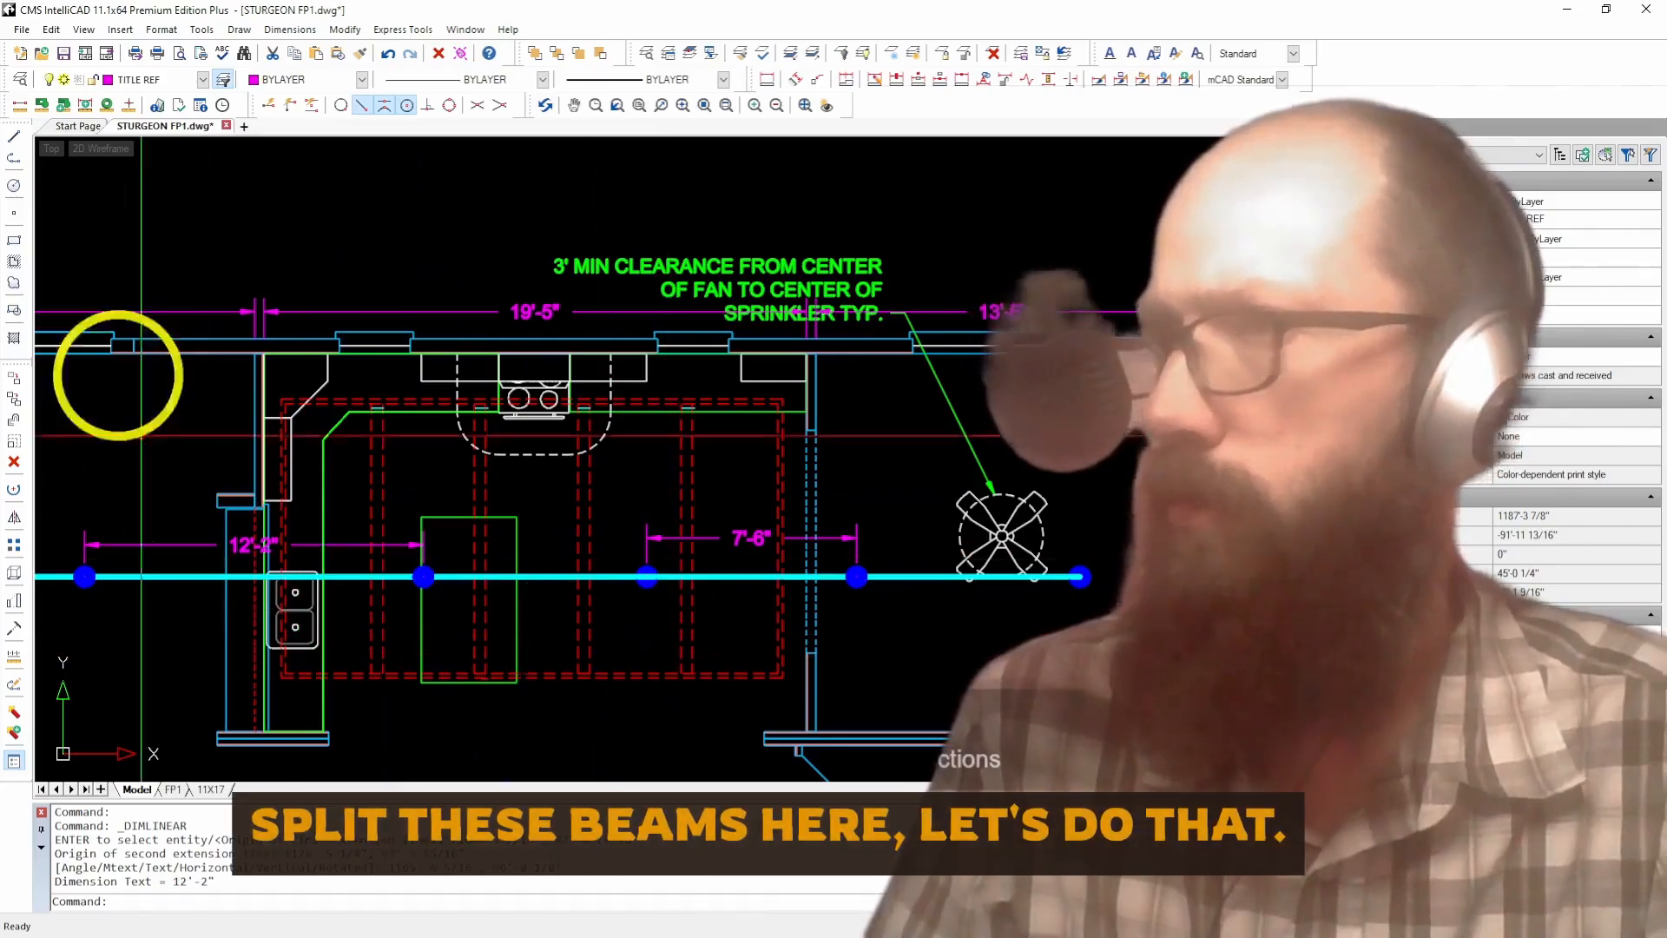
Step: Draw a diagonal line across the bay between the two ceiling beams around the right kitchen sprinkler head
click(13, 136)
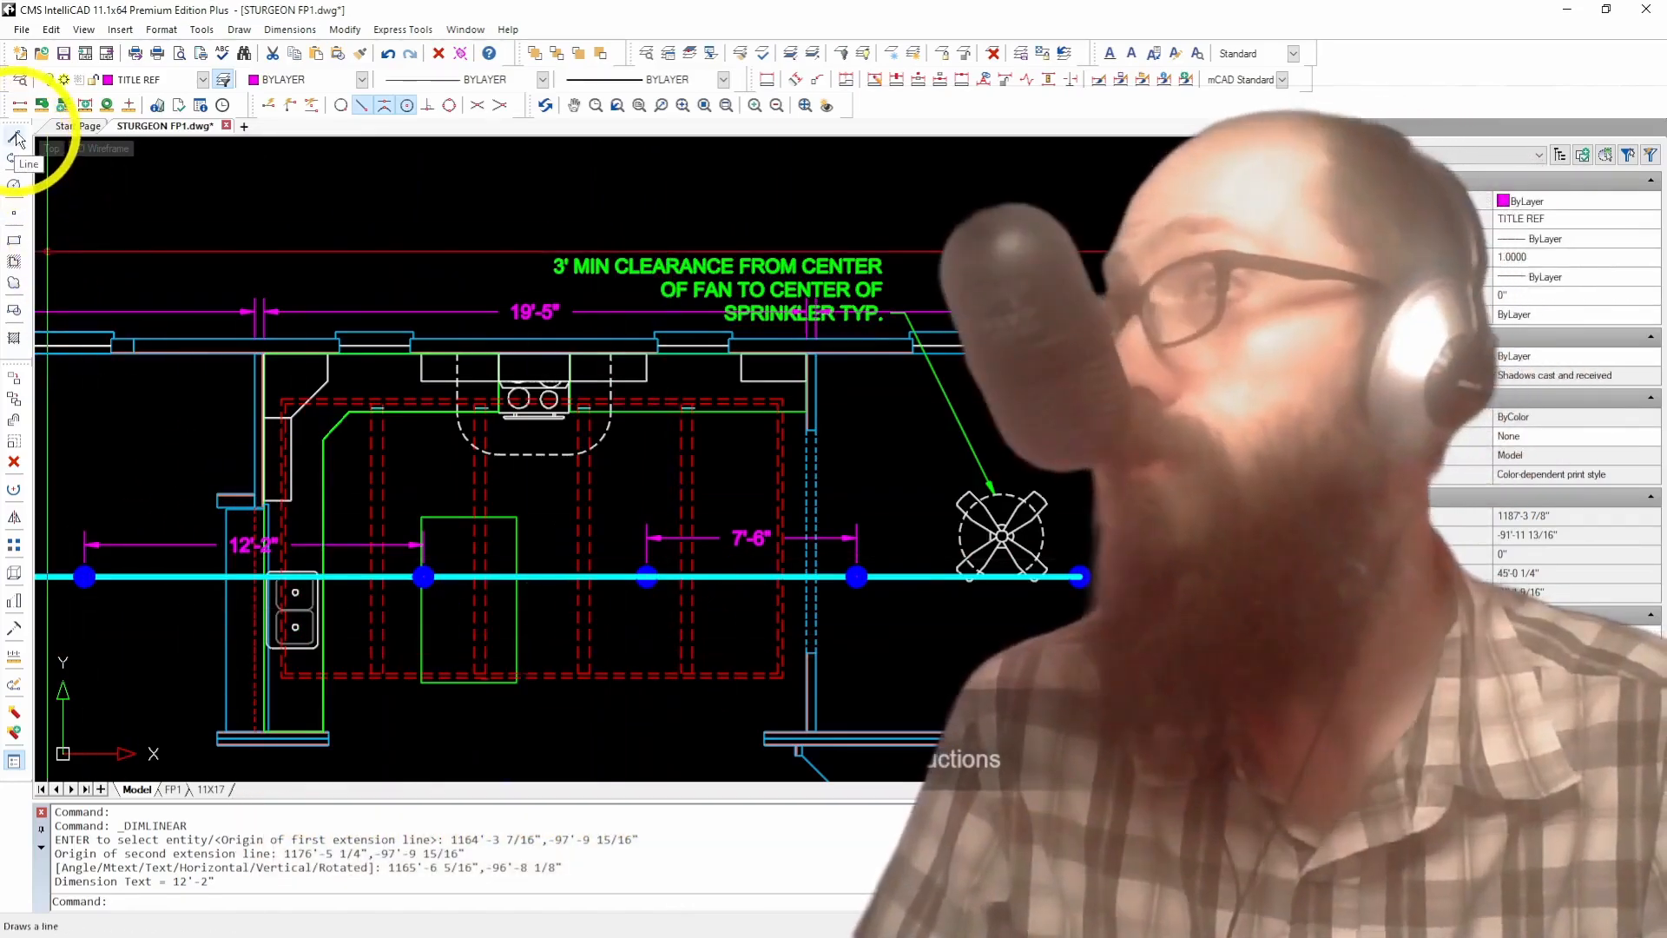
click(591, 508)
click(681, 658)
key(Return)
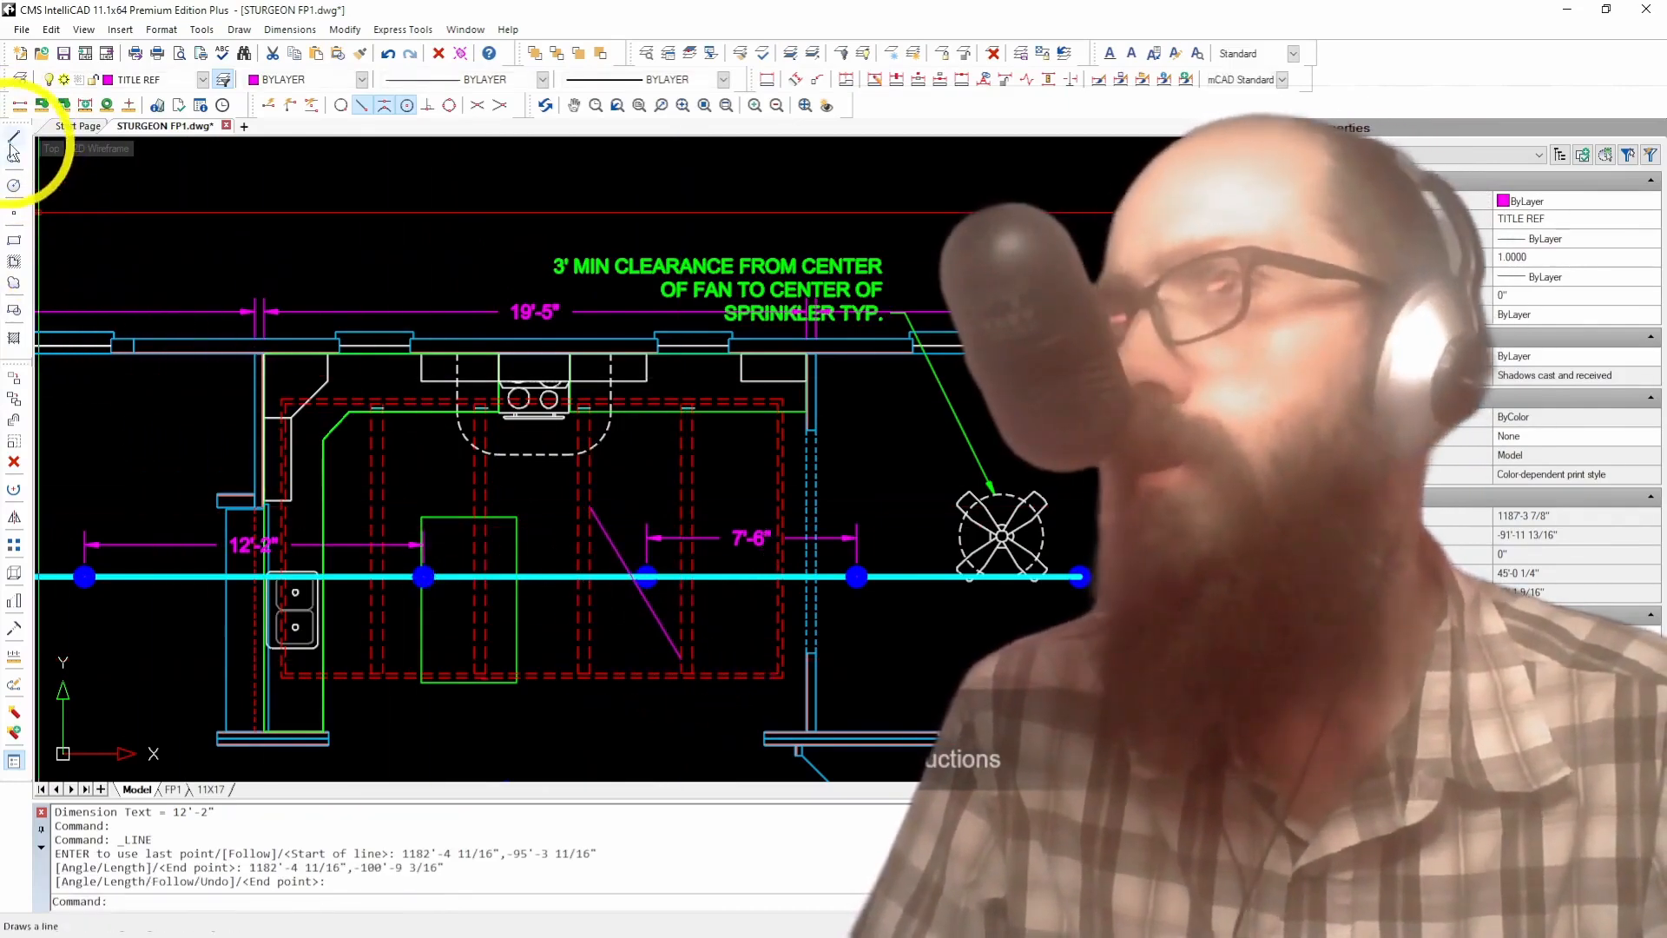
Step: Draw a vertical line about 4'-10" long upward from the diagonal line's midpoint
click(14, 136)
click(644, 578)
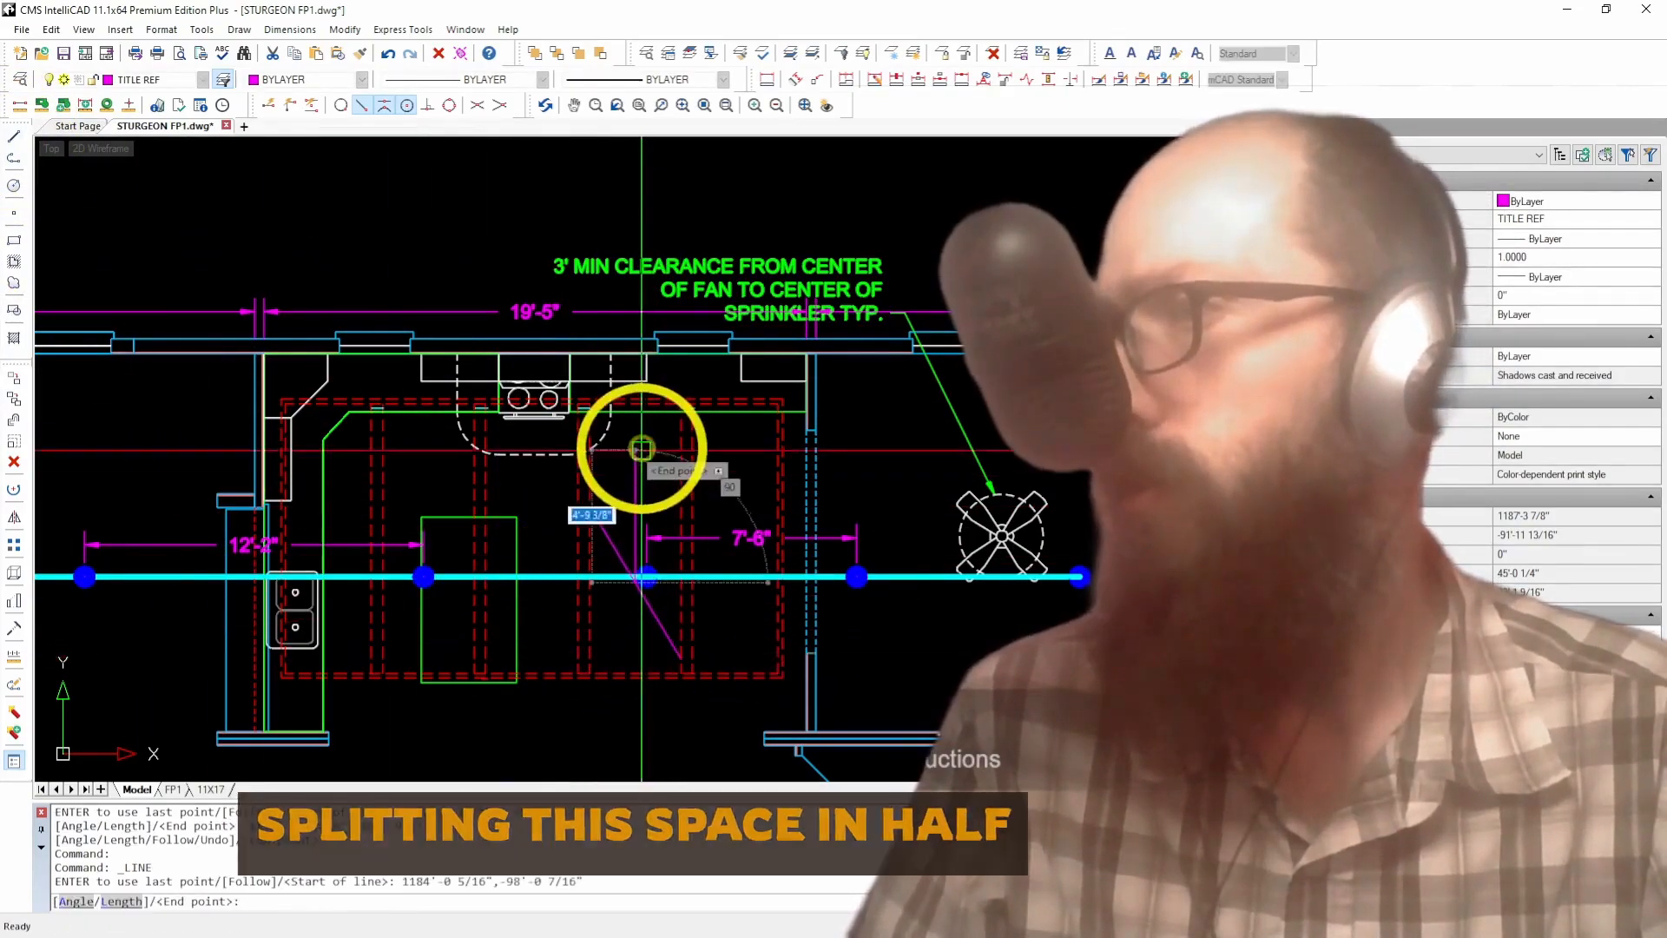
click(642, 449)
key(Escape)
Step: Move the right kitchen sprinkler head onto the vertical helper line with a perpendicular snap, centering it between the beams
scroll(654, 599, up, 3)
click(651, 582)
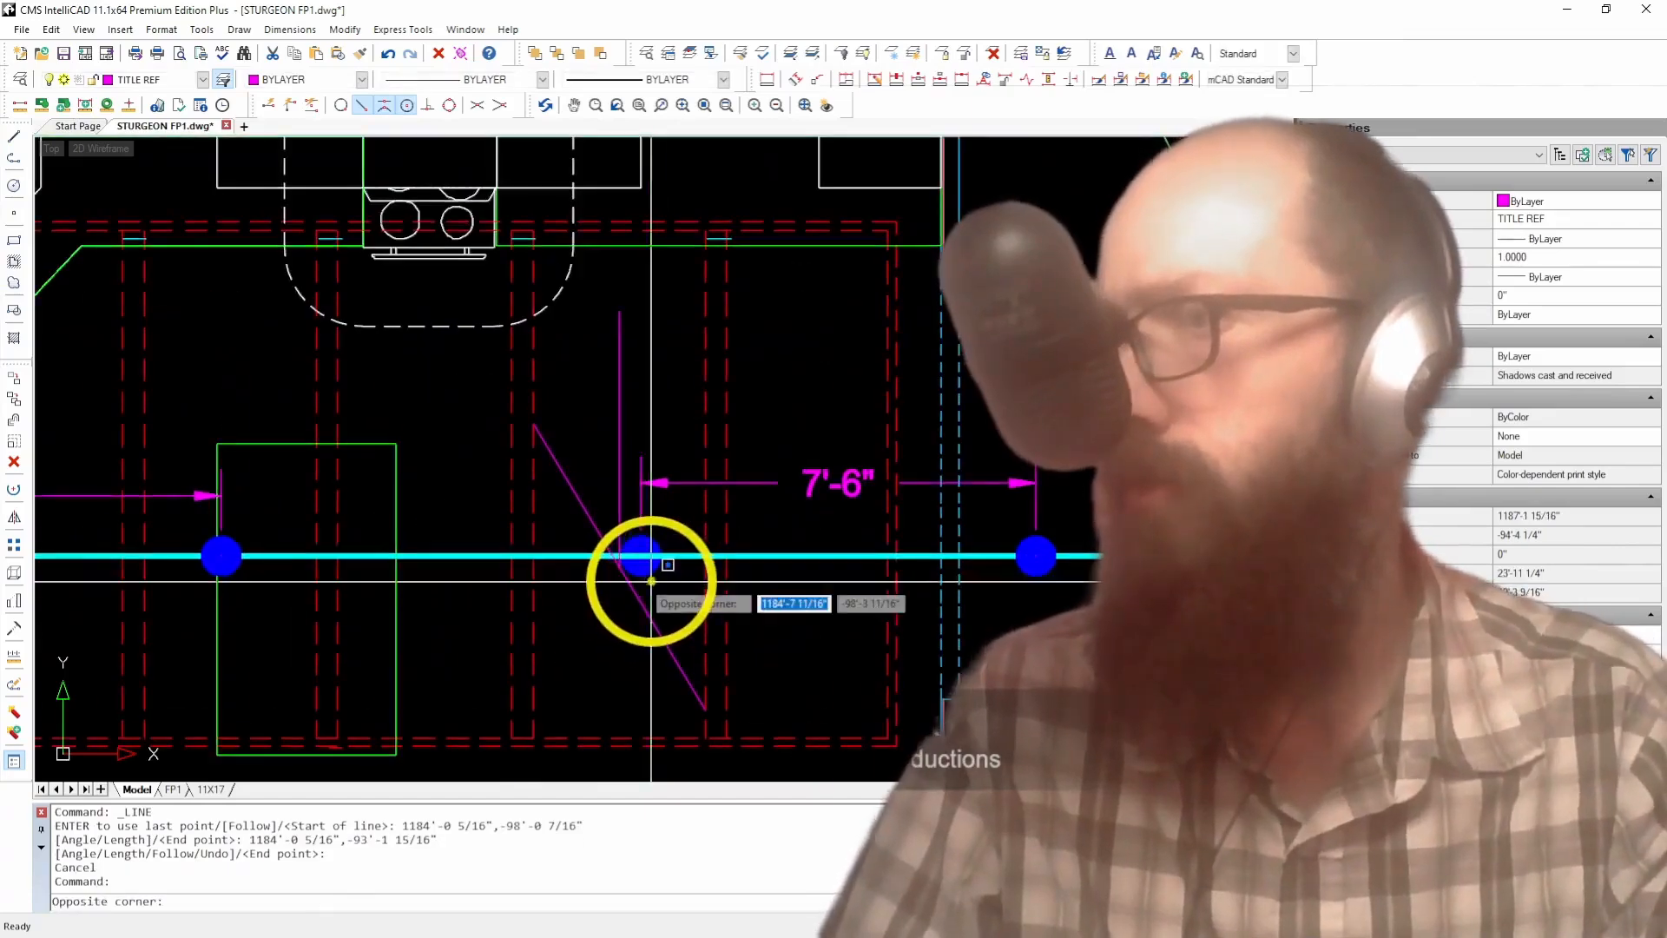
click(640, 572)
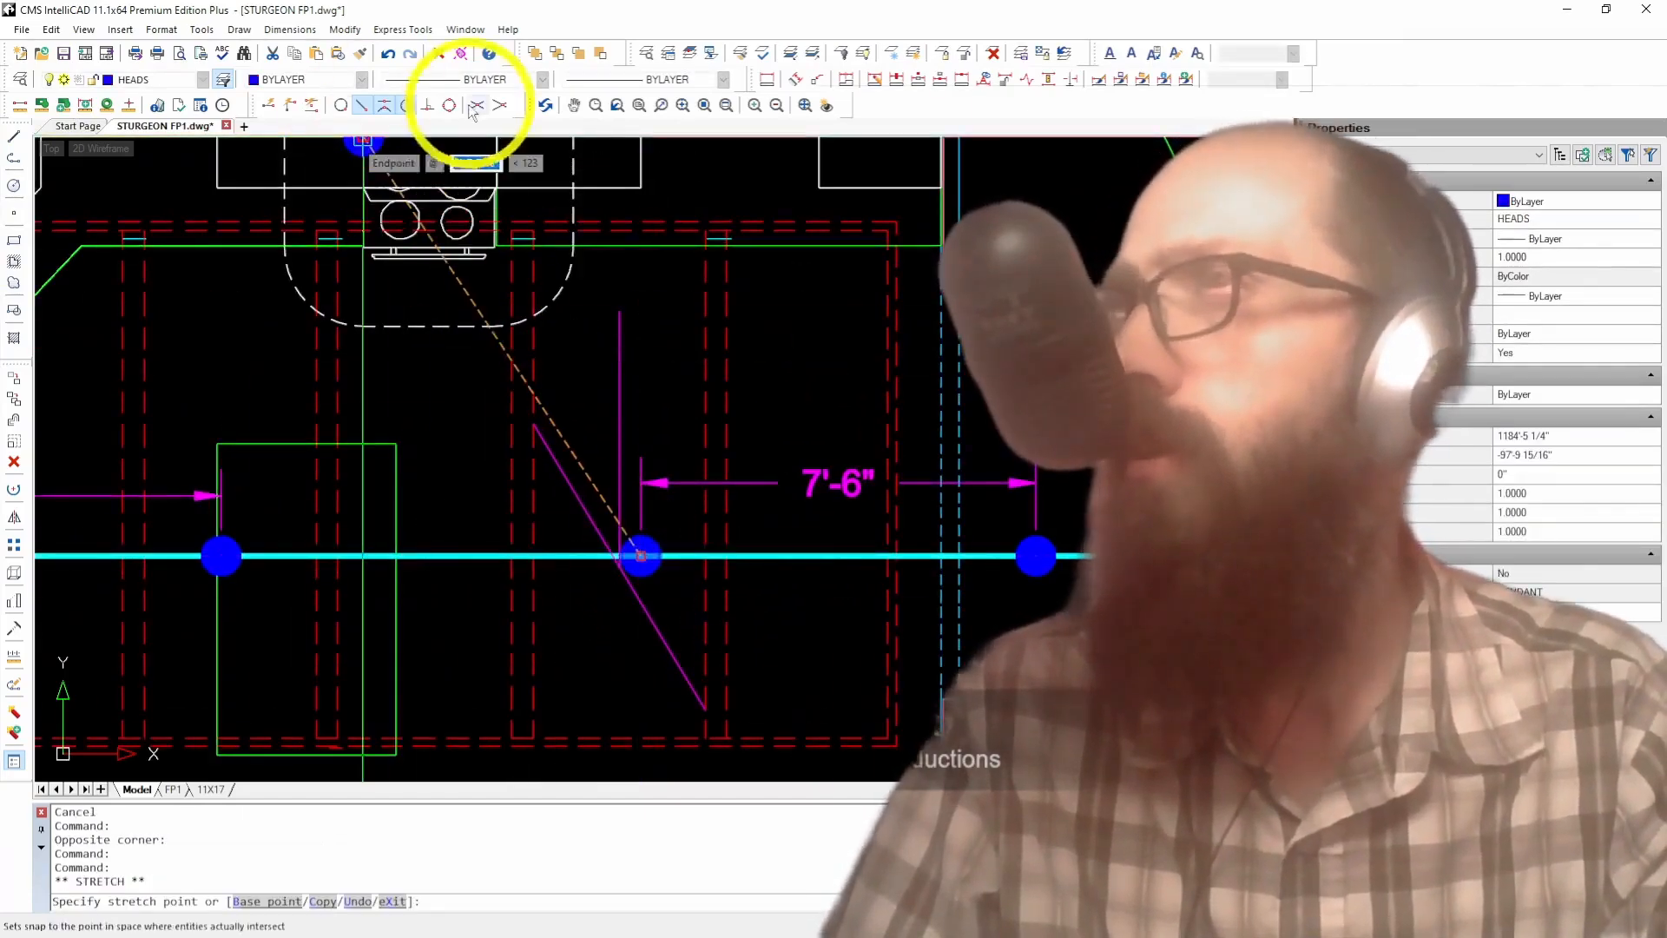
click(428, 105)
click(618, 442)
key(Escape)
Step: Erase the diagonal and vertical helper lines at the recentered sprinkler head
click(643, 456)
click(586, 491)
click(585, 492)
click(555, 522)
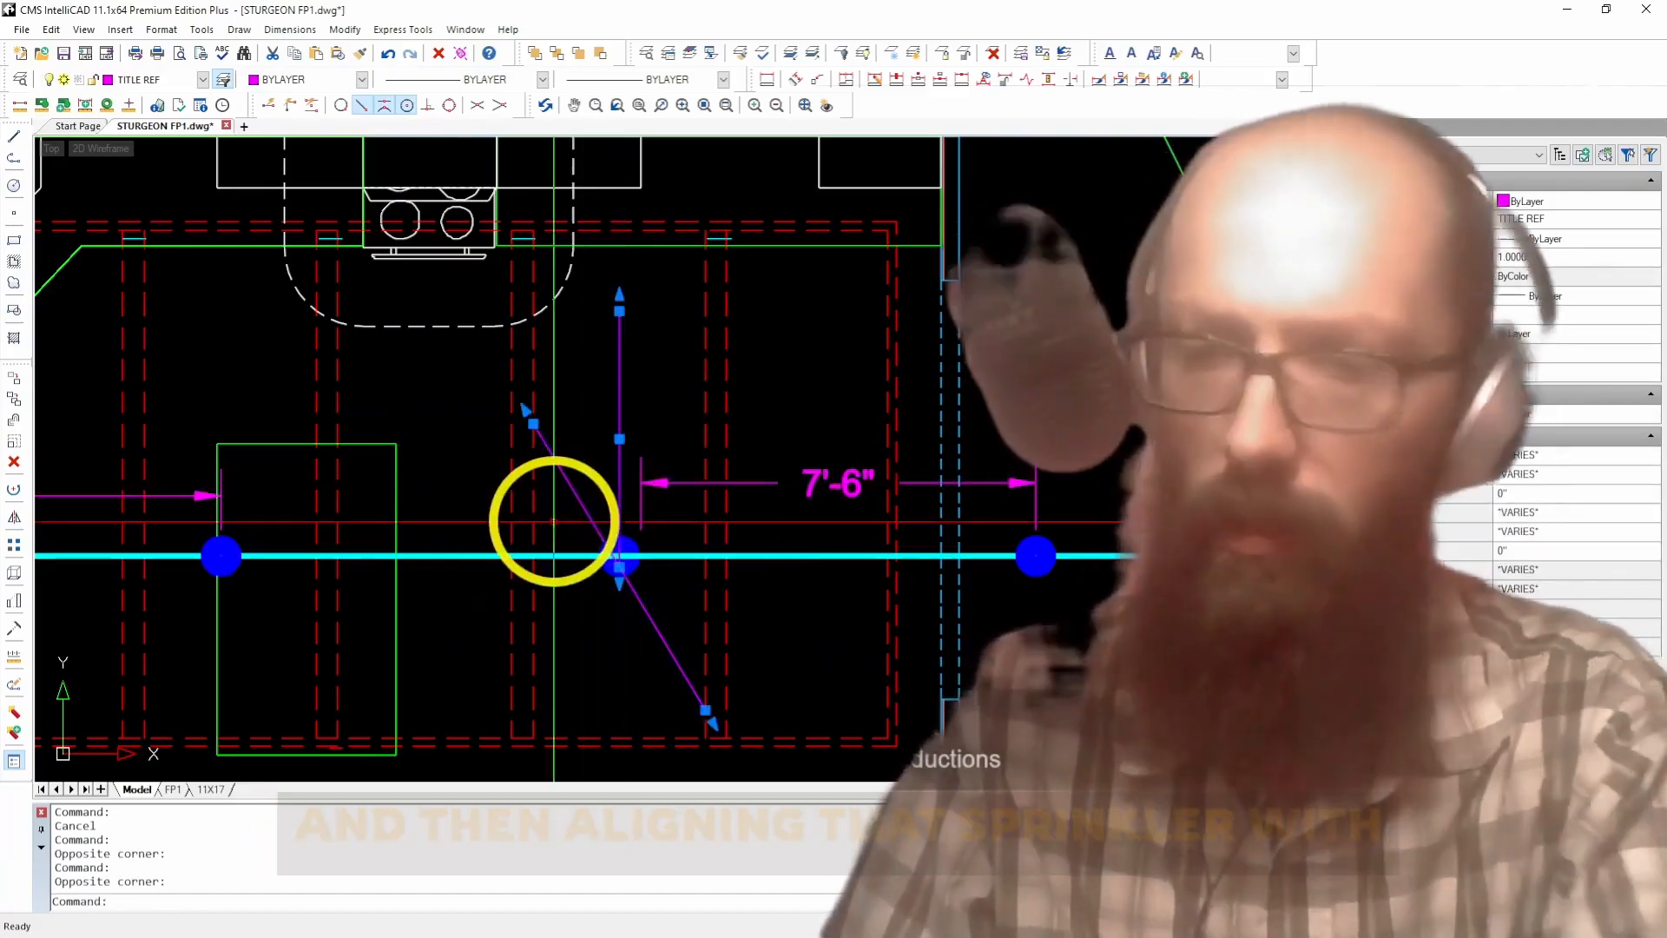
key(Delete)
Step: Erase the sprinkler head at the left edge of the kitchen island
scroll(762, 539, down, 4)
scroll(596, 584, up, 3)
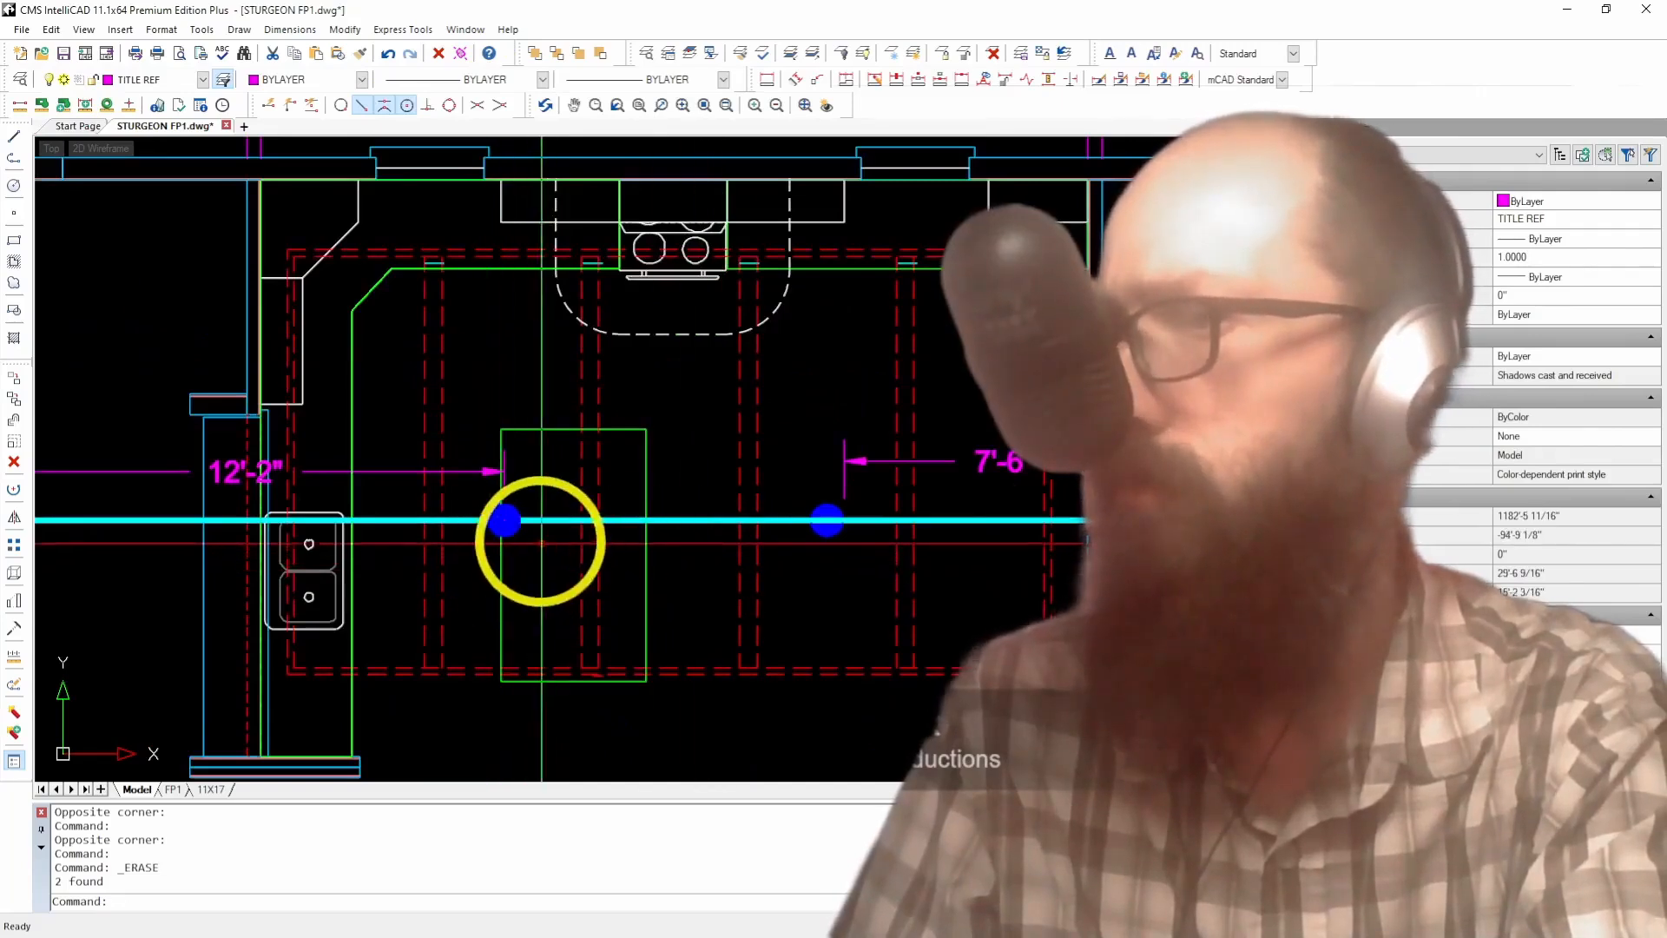
click(514, 527)
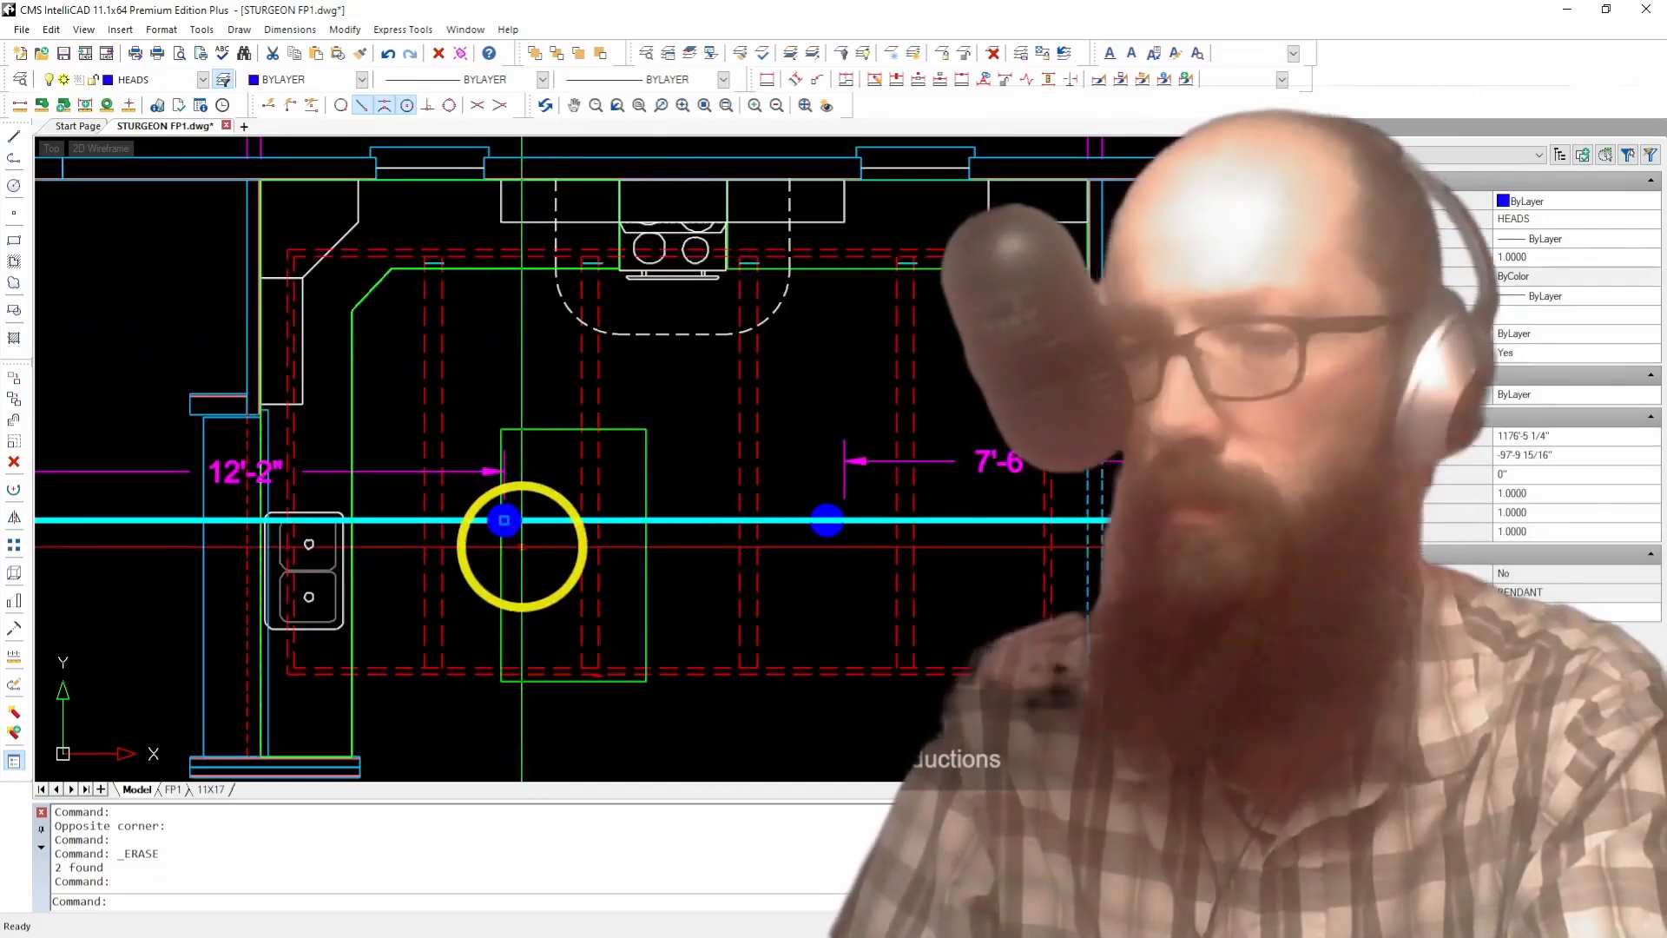
Step: Copy the recentered kitchen sprinkler head 120 inches to the left along the pipe
click(831, 530)
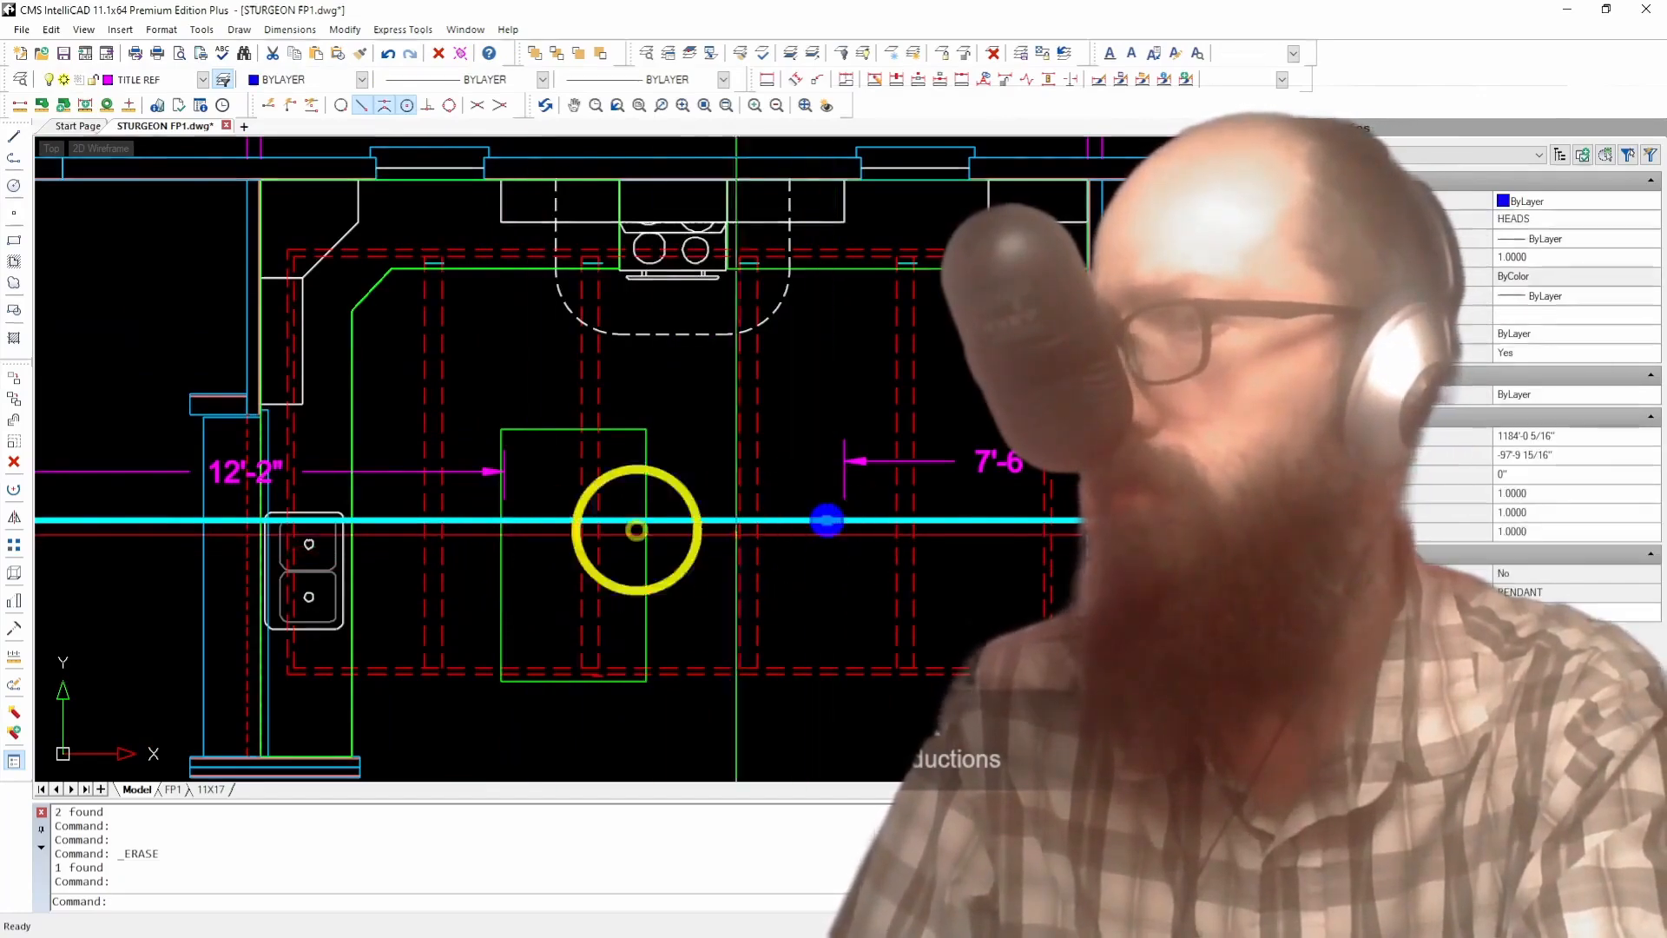
click(19, 405)
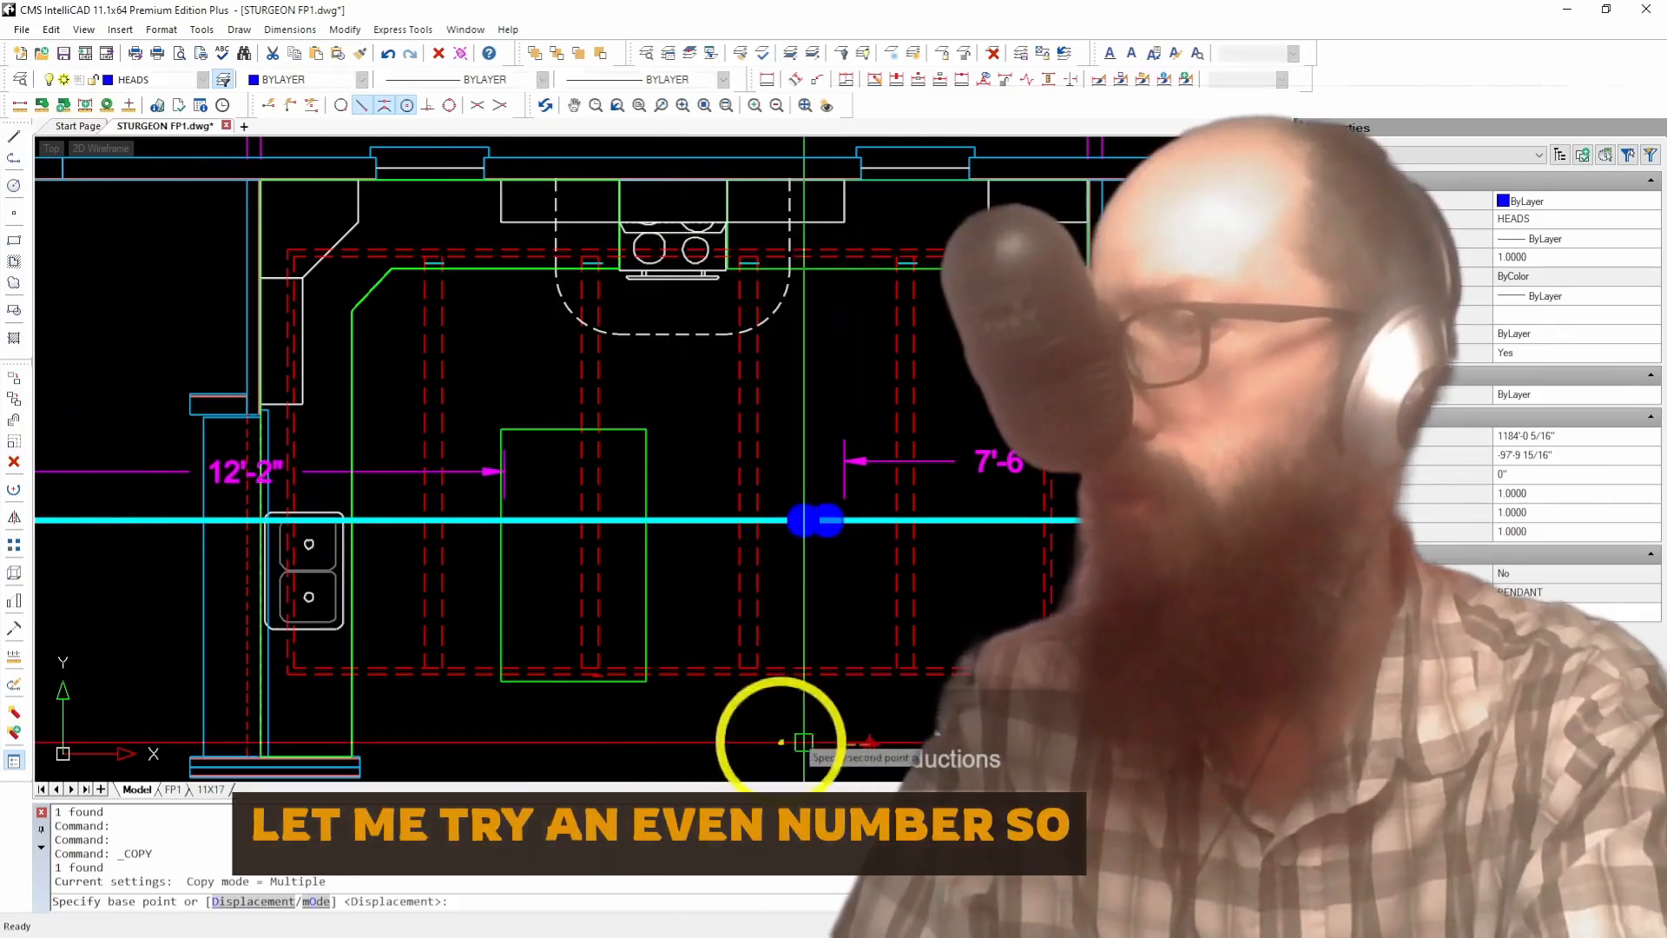
click(869, 742)
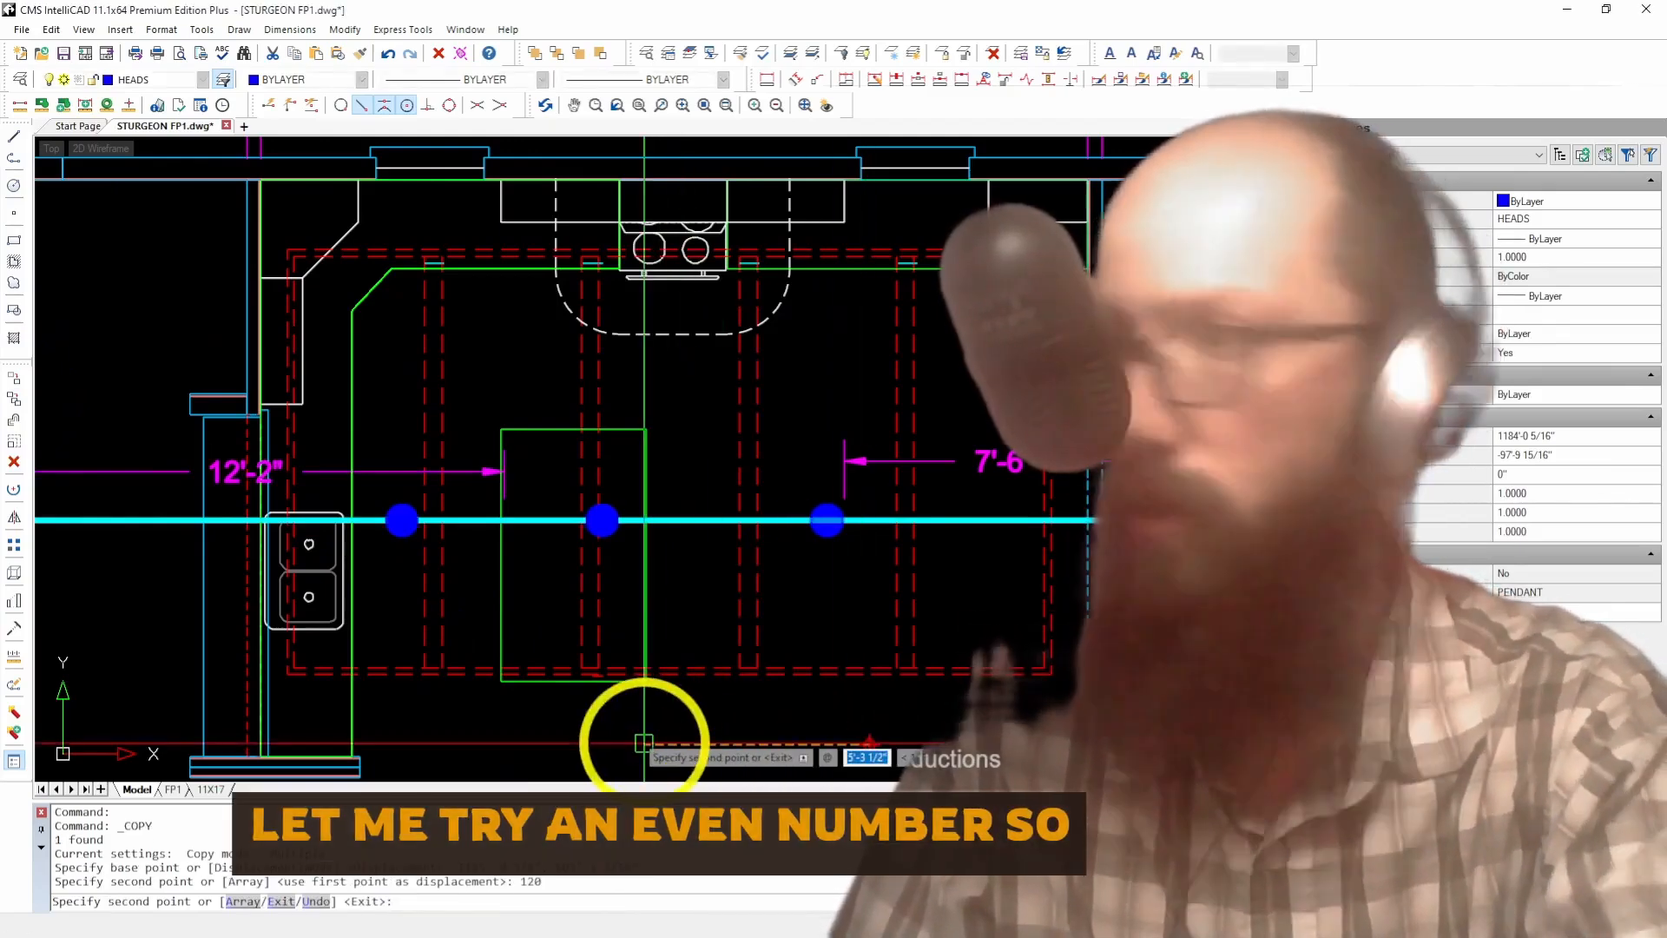
key(Escape)
Step: Stretch the 12'-2" dimension's right end to the center of the copied head beside the kitchen sink
scroll(923, 596, down, 3)
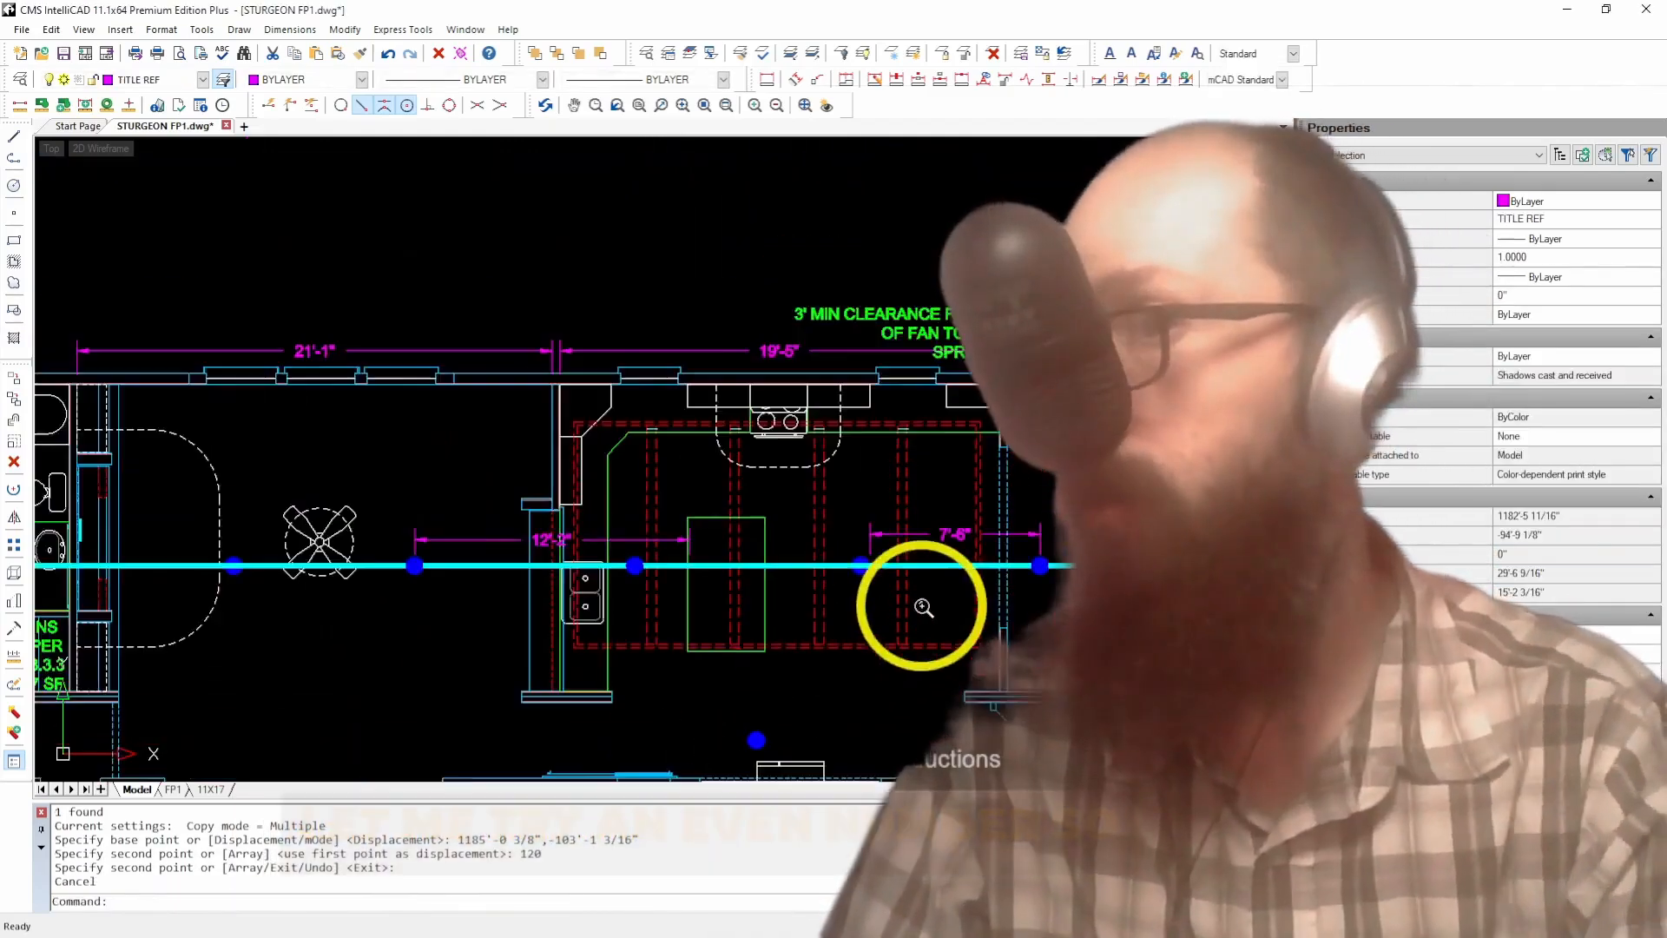
scroll(305, 539, up, 5)
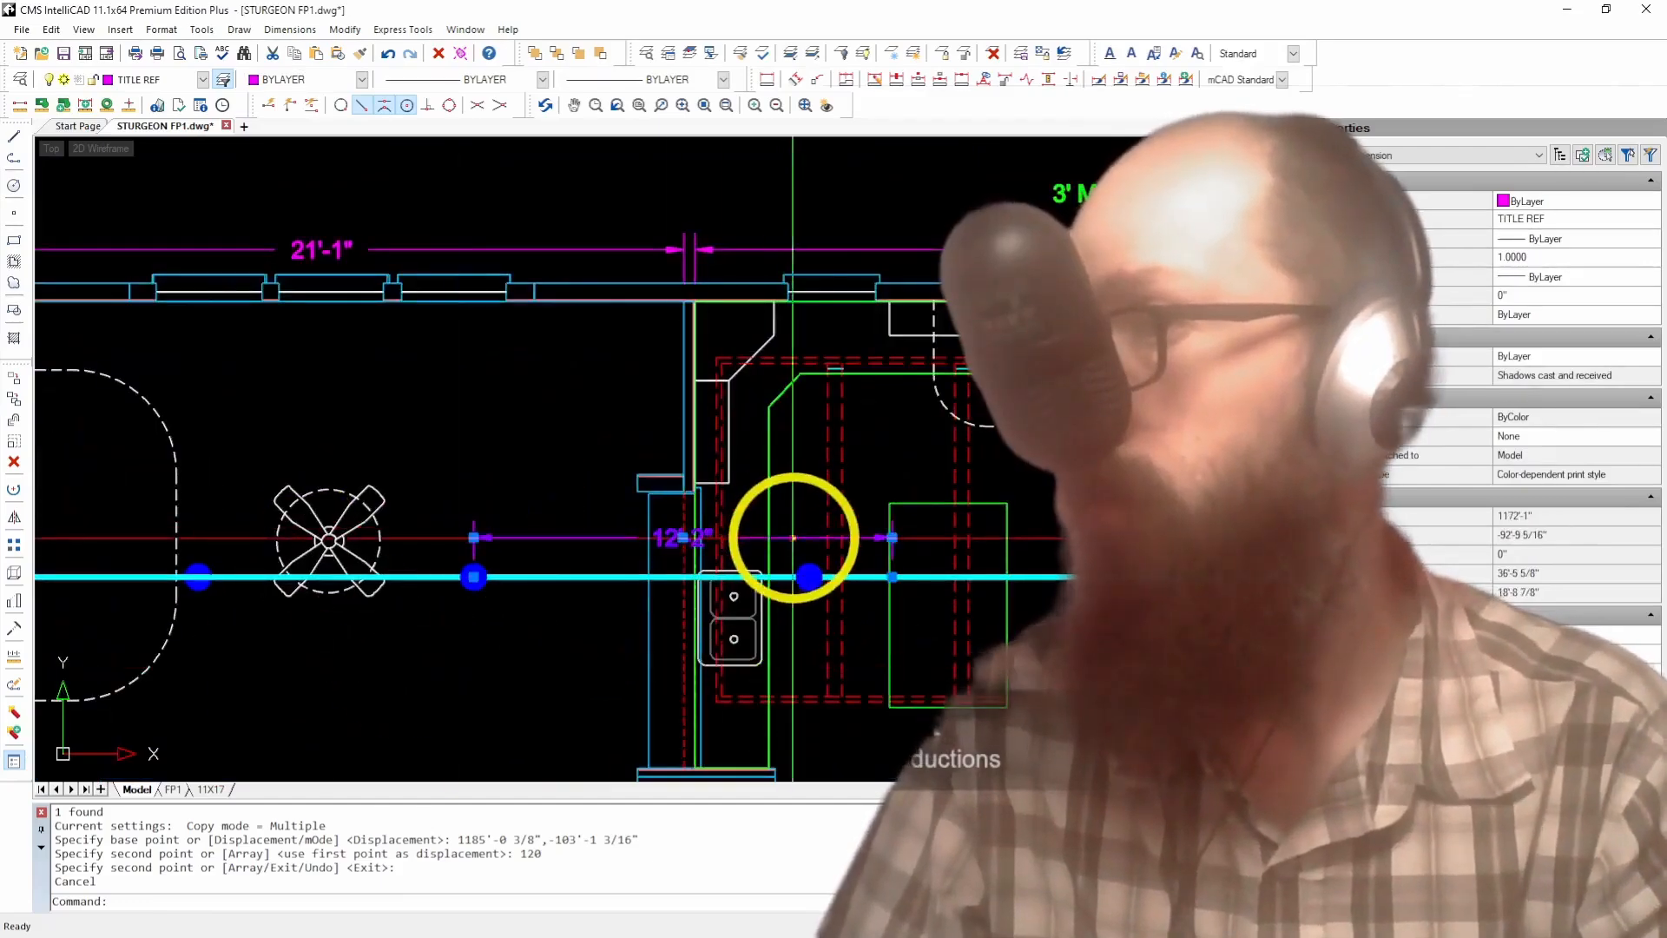
click(892, 576)
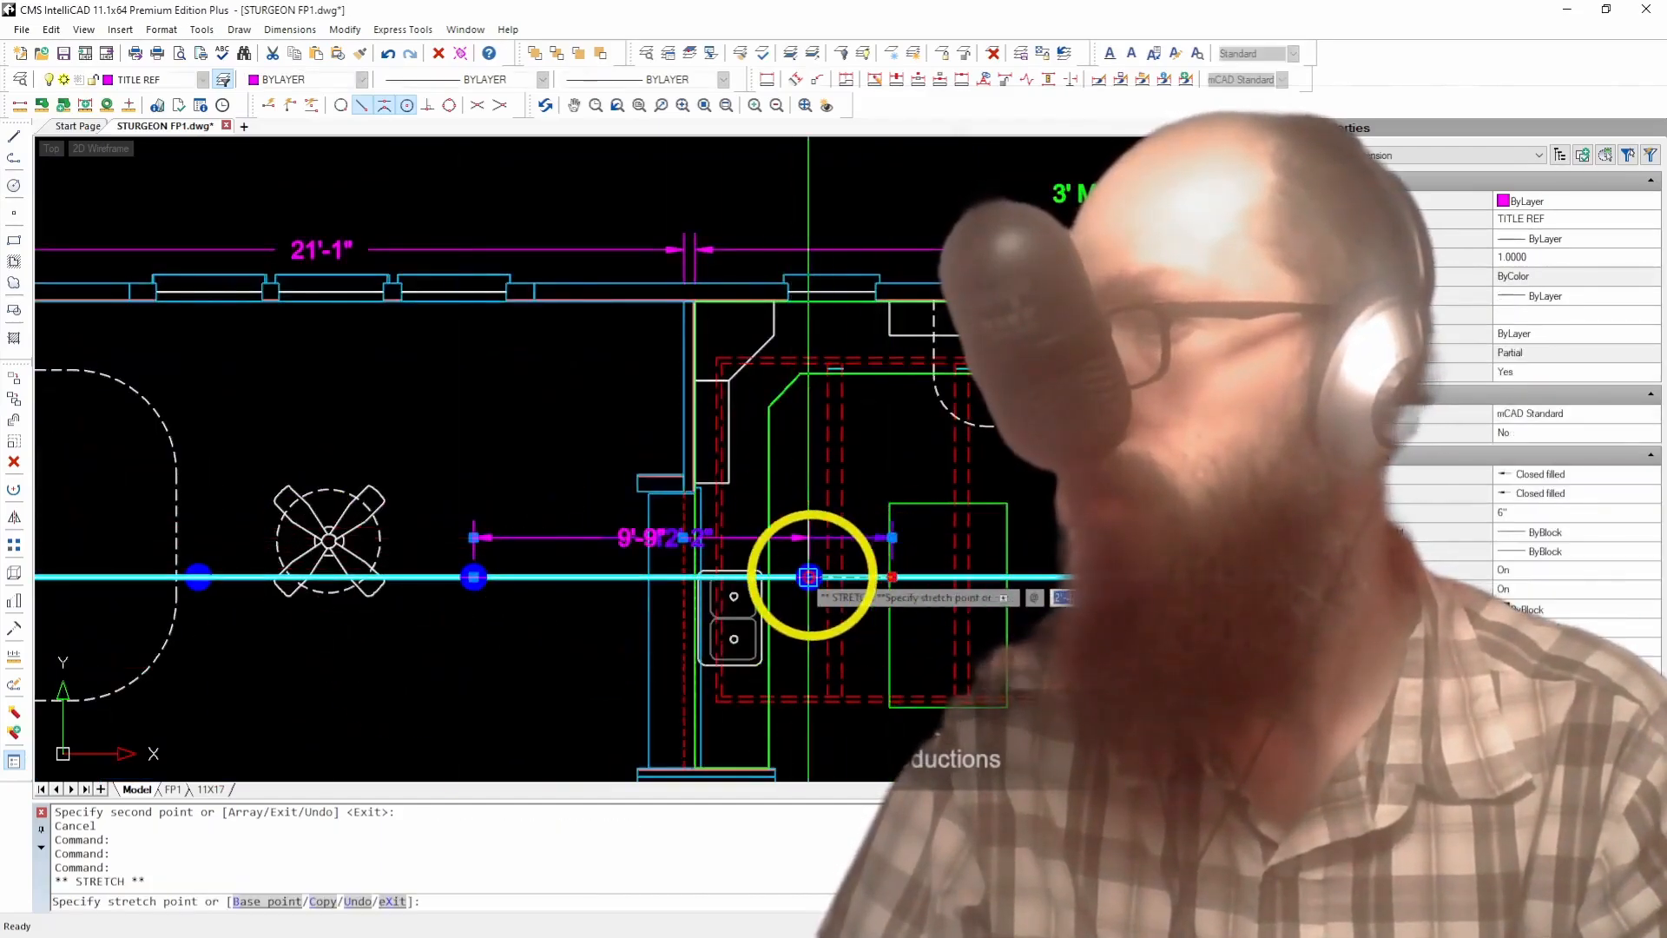
click(808, 577)
key(Escape)
Step: Draw a diagonal helper line across the beam bay beside the kitchen sink, from the left perimeter beam to the first cross beam
scroll(848, 551, up, 3)
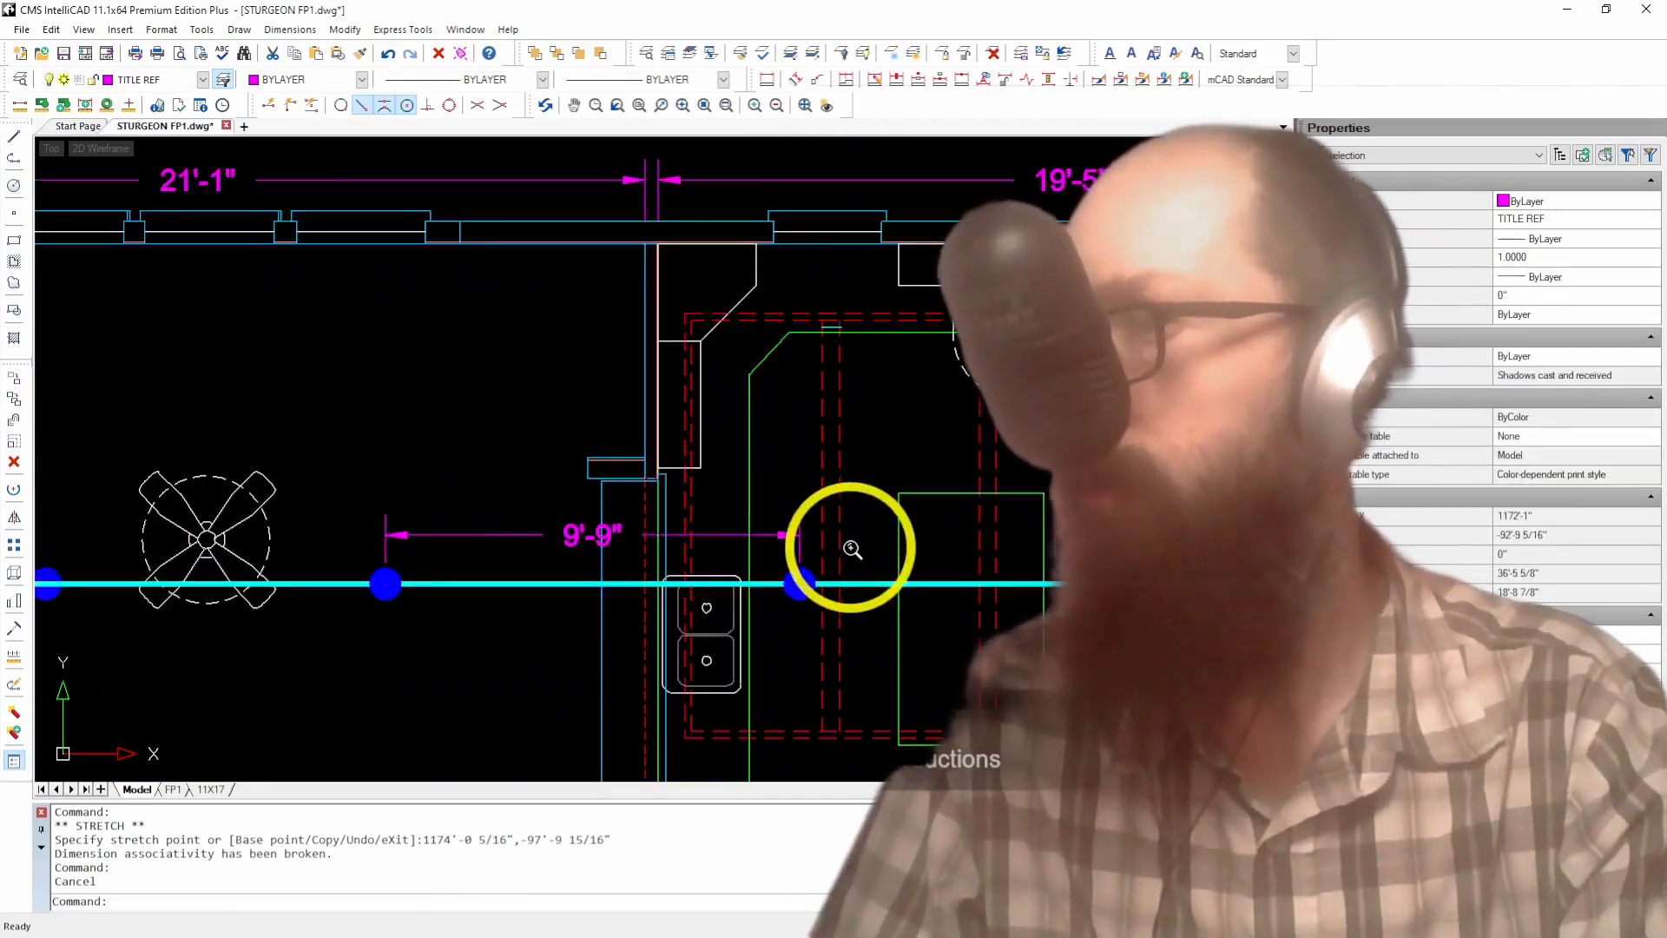
click(17, 137)
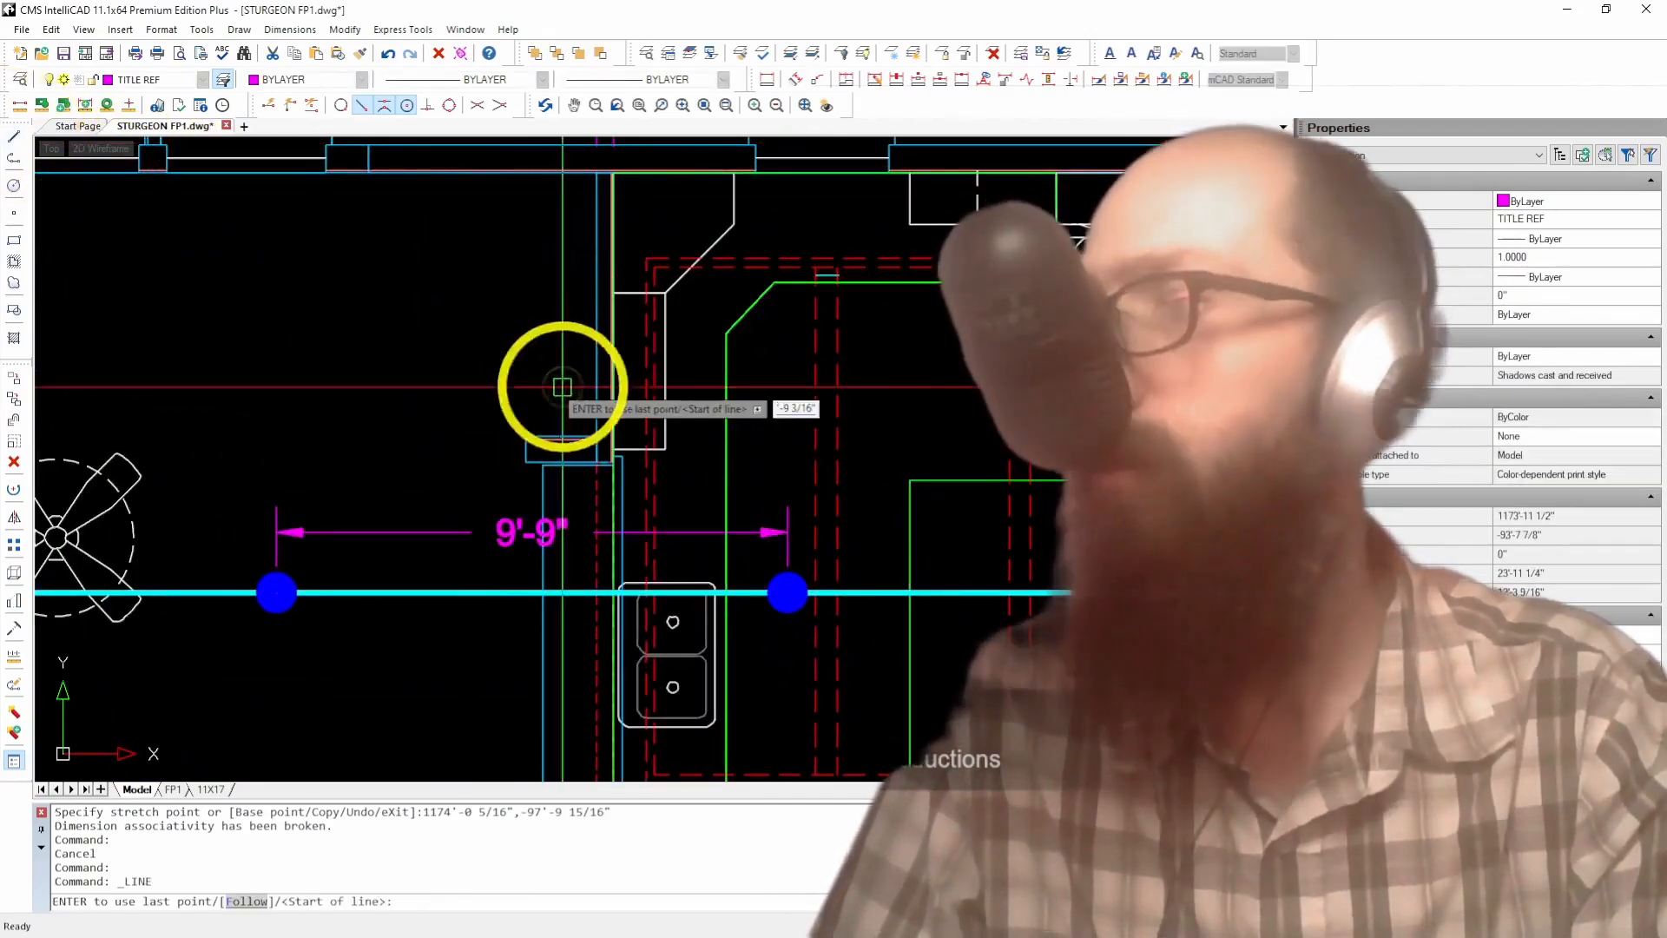
click(680, 361)
scroll(681, 383, down, 3)
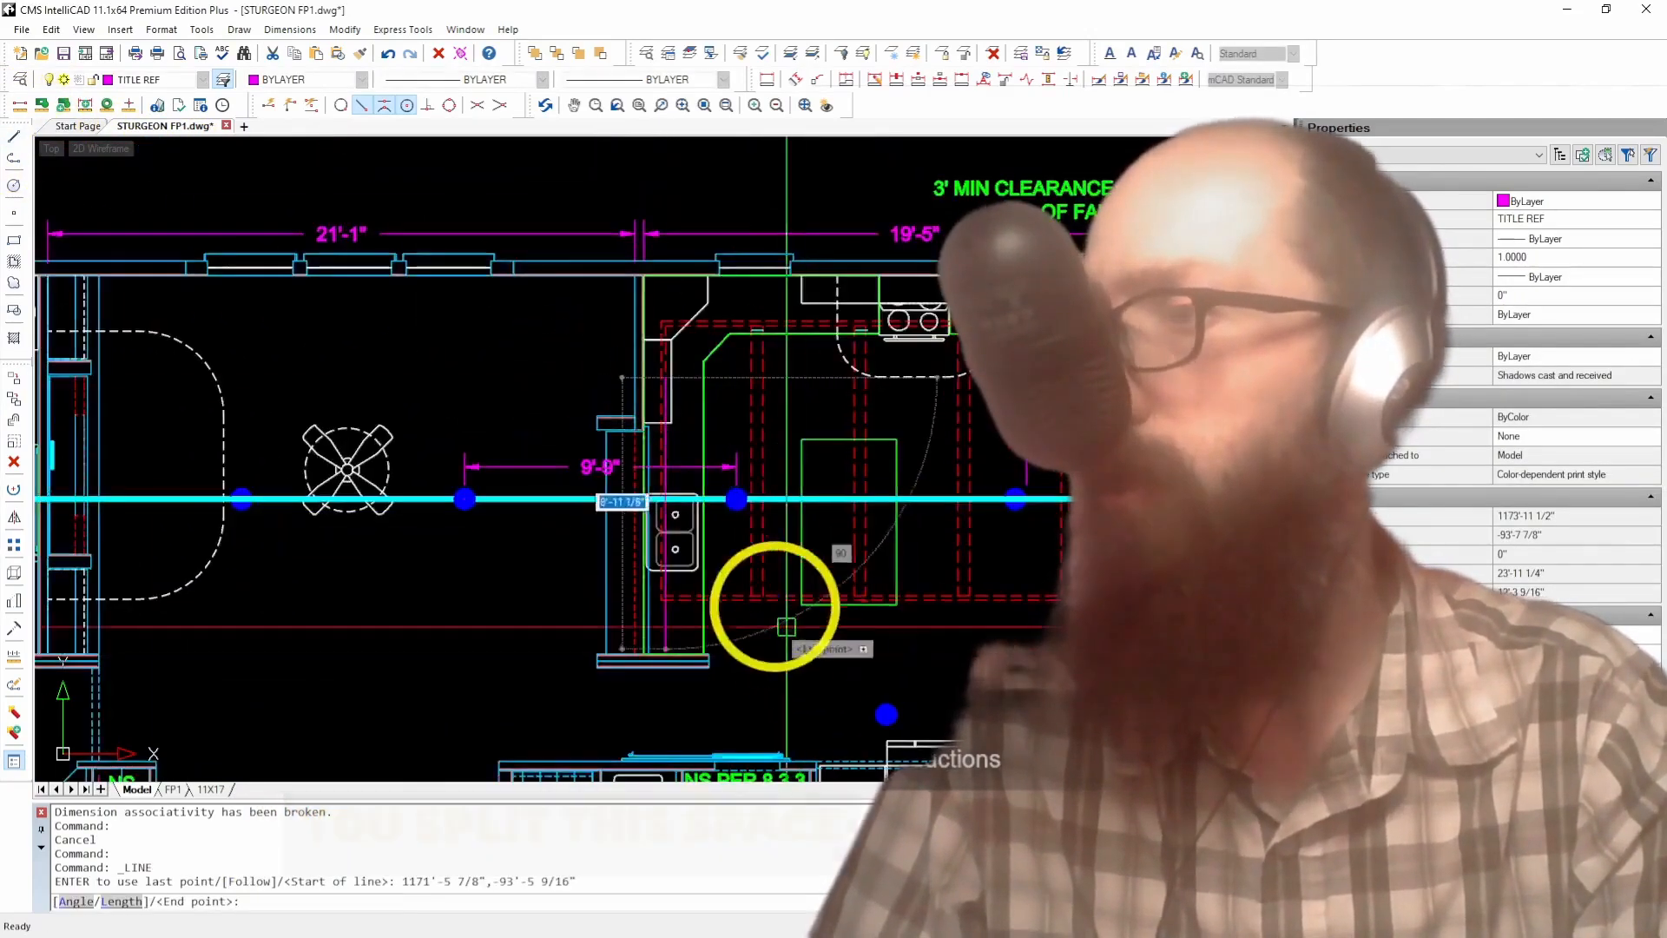
click(753, 570)
key(Escape)
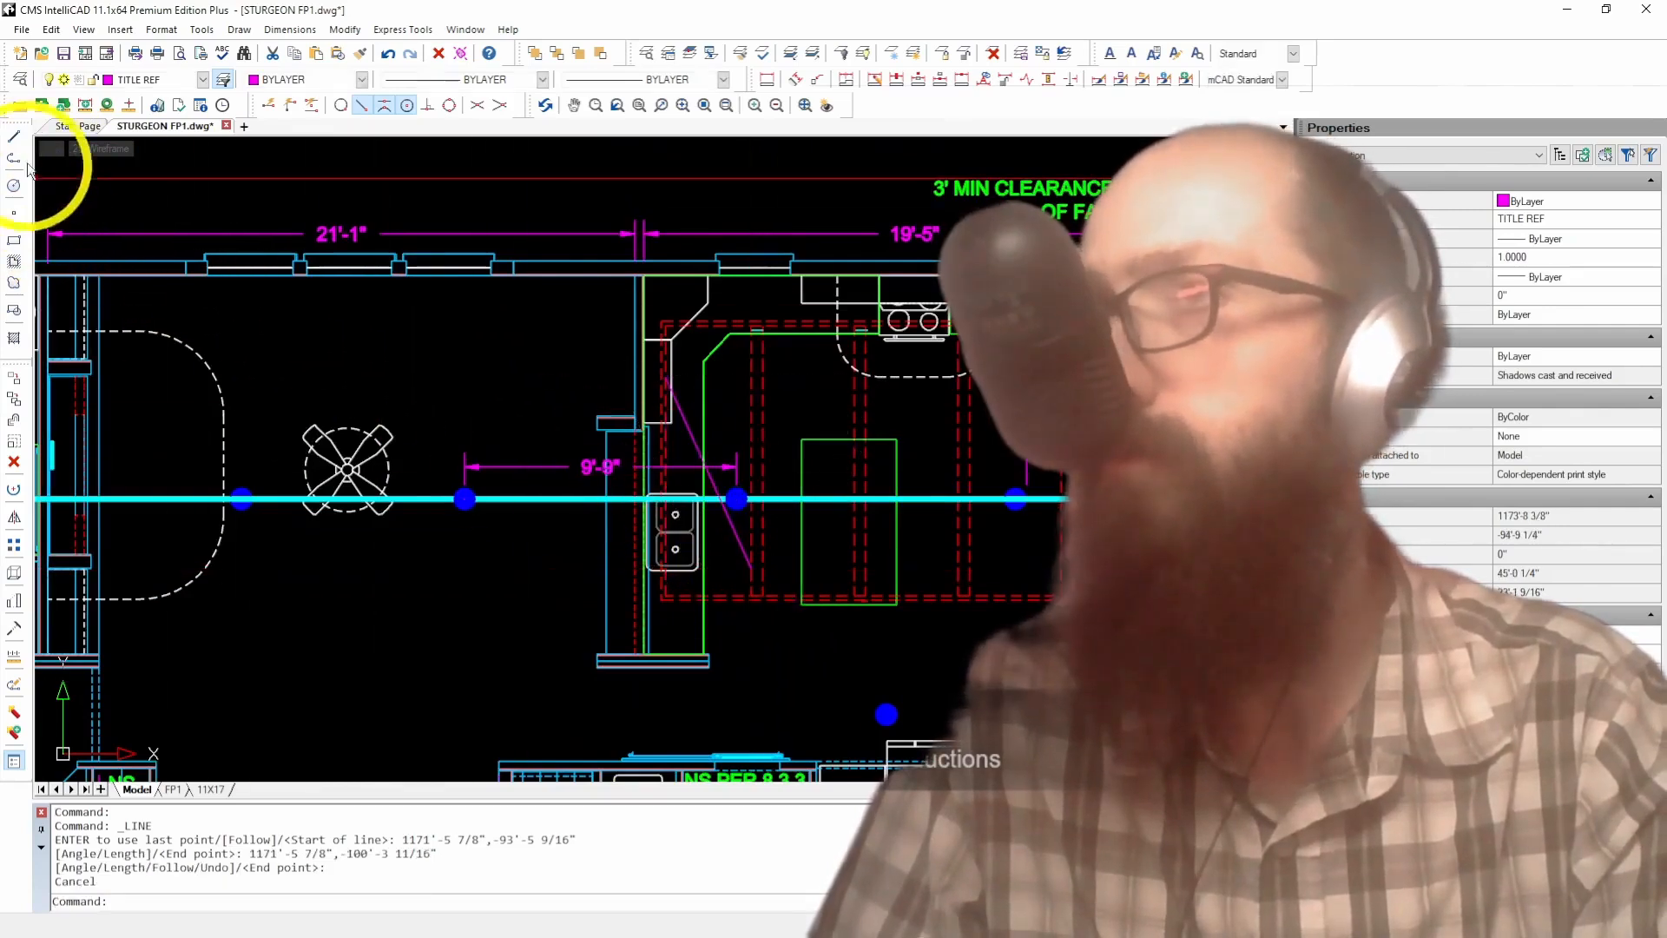
Step: Draw a vertical helper line downward from the midpoint of the diagonal line, past the pipe beside the kitchen sink
click(15, 138)
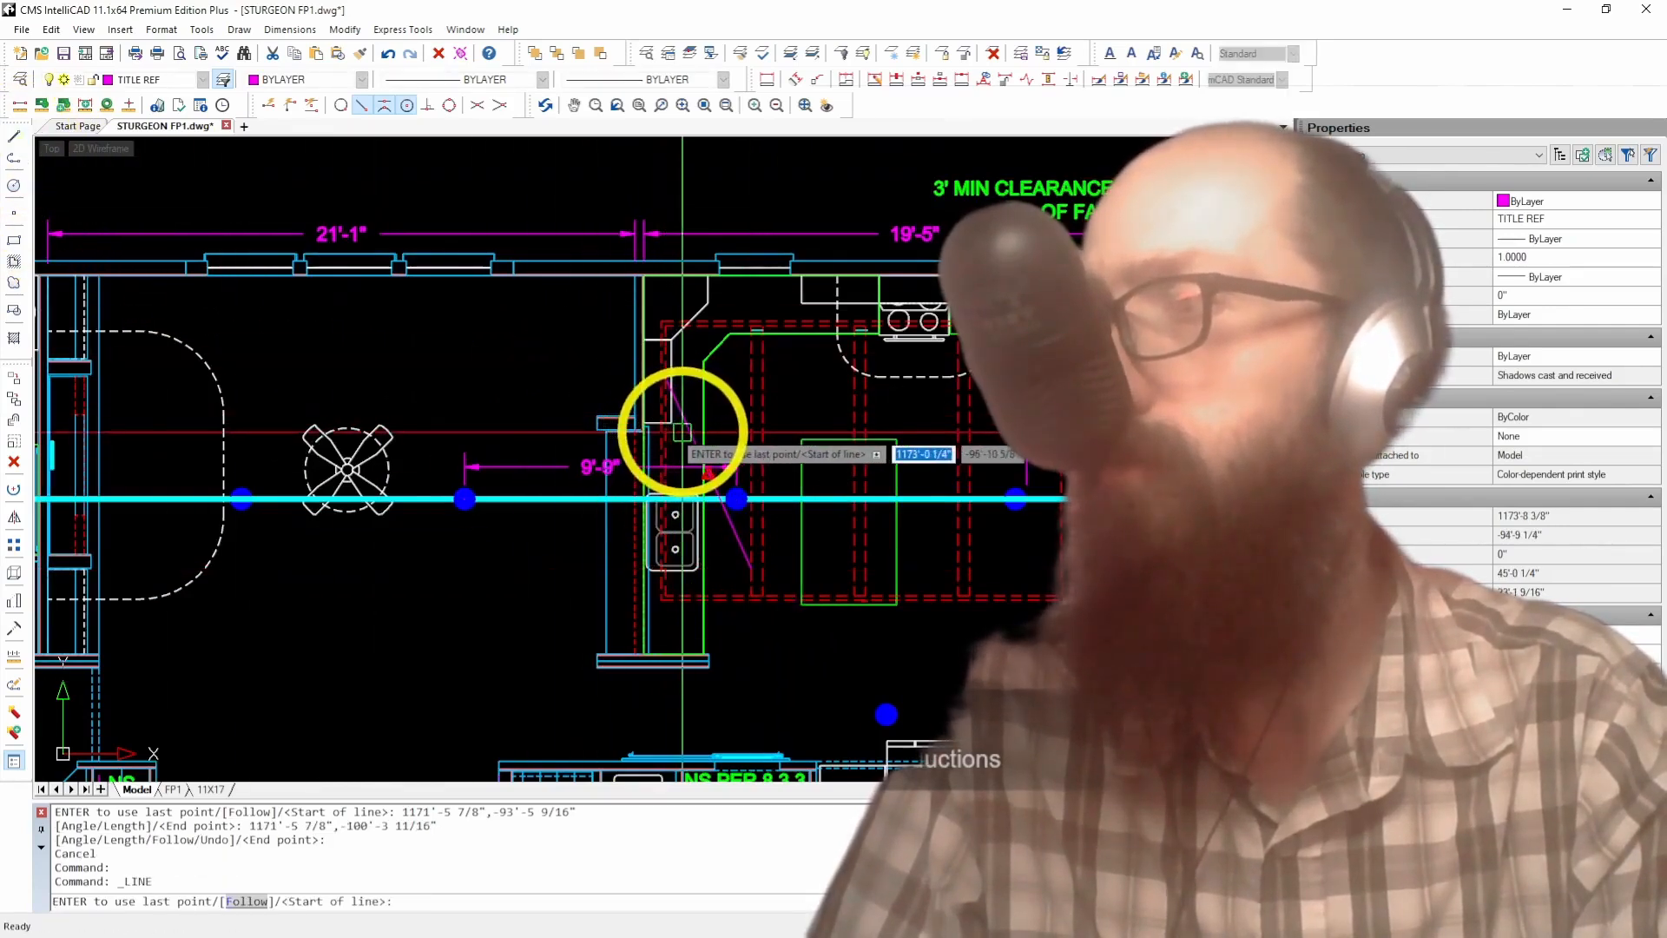
click(683, 432)
click(764, 642)
key(Return)
Step: Move the sprinkler head beside the sink perpendicular onto the vertical helper line and stretch the dimension's right end to its center
scroll(745, 521, up, 5)
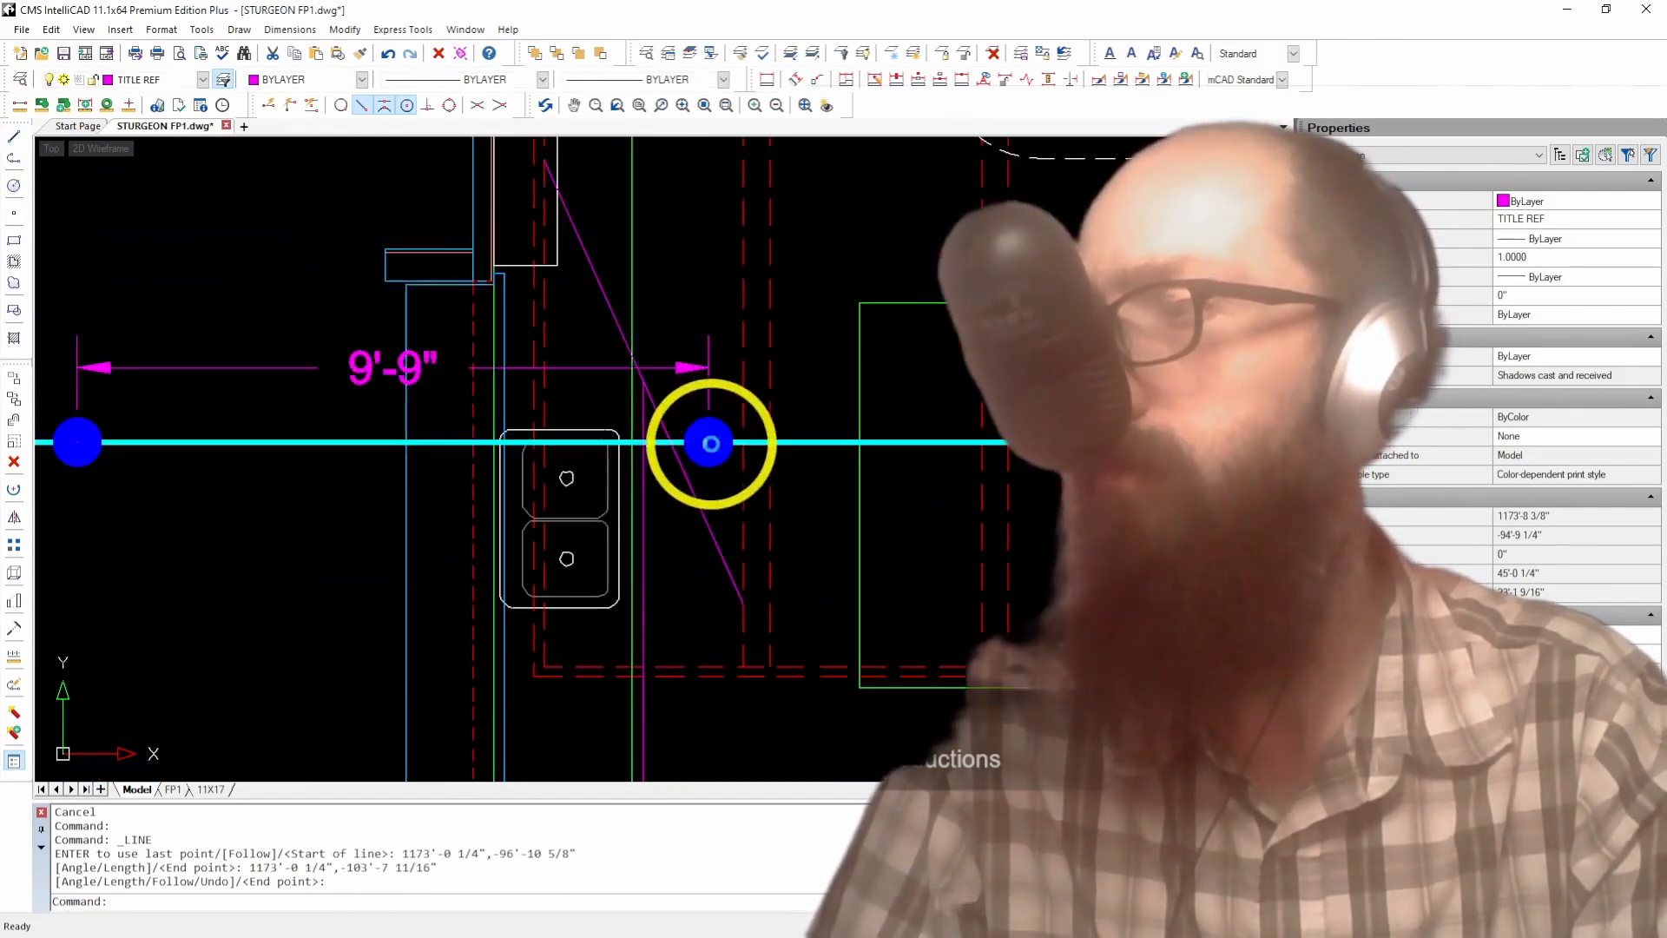
click(708, 443)
click(706, 443)
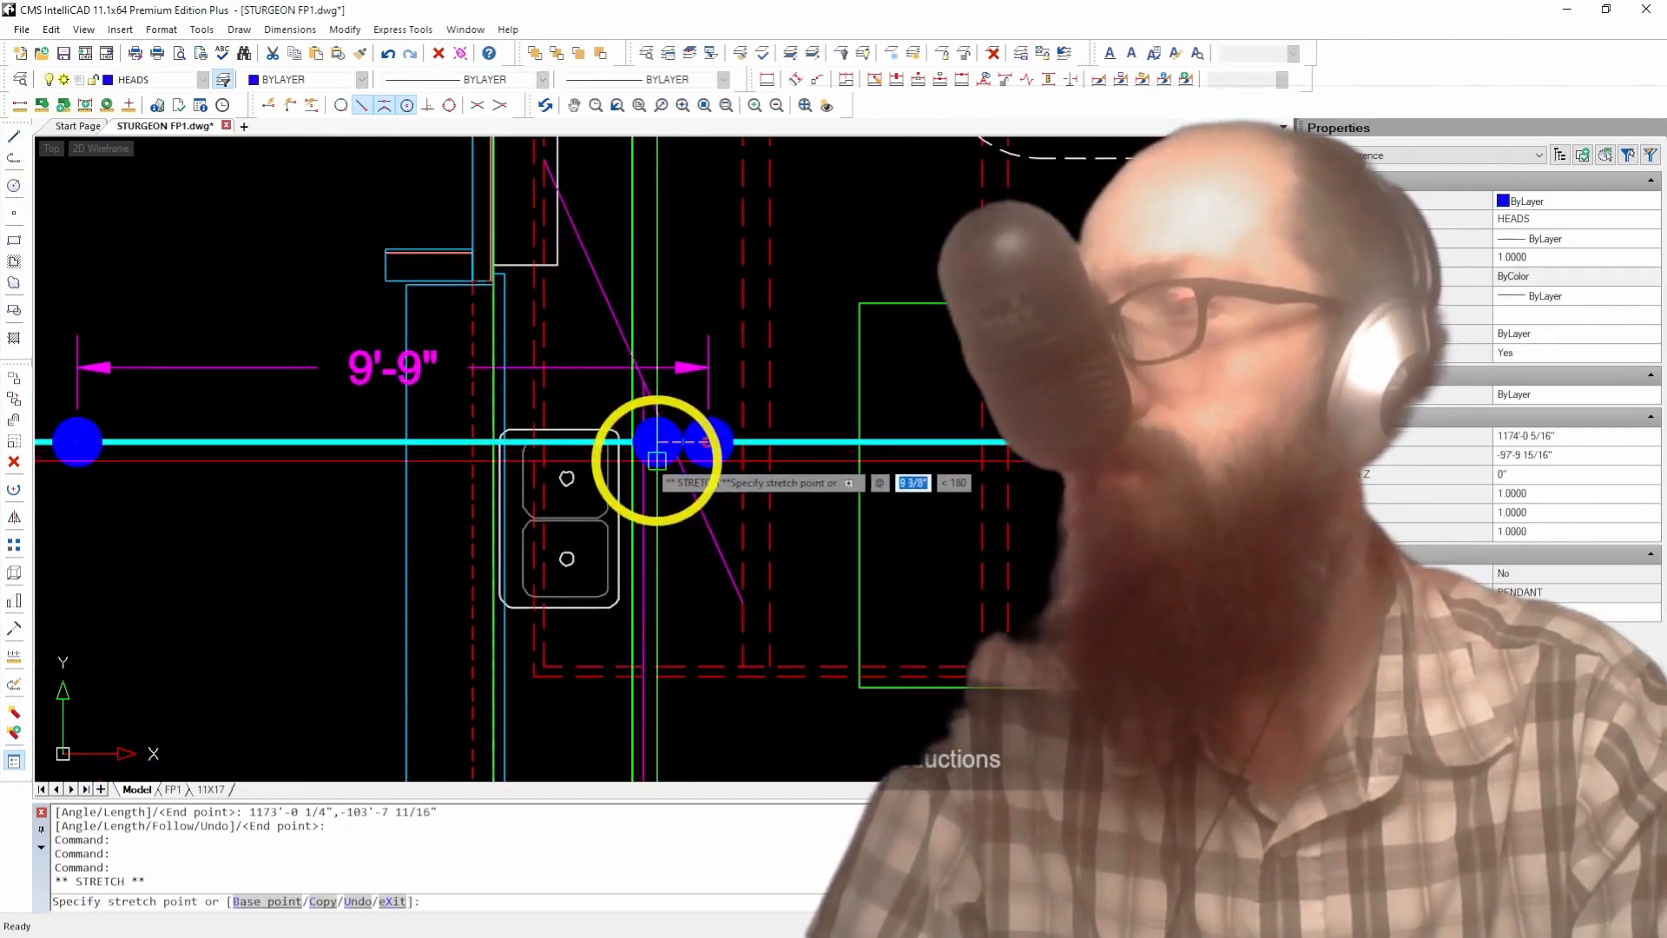
click(427, 107)
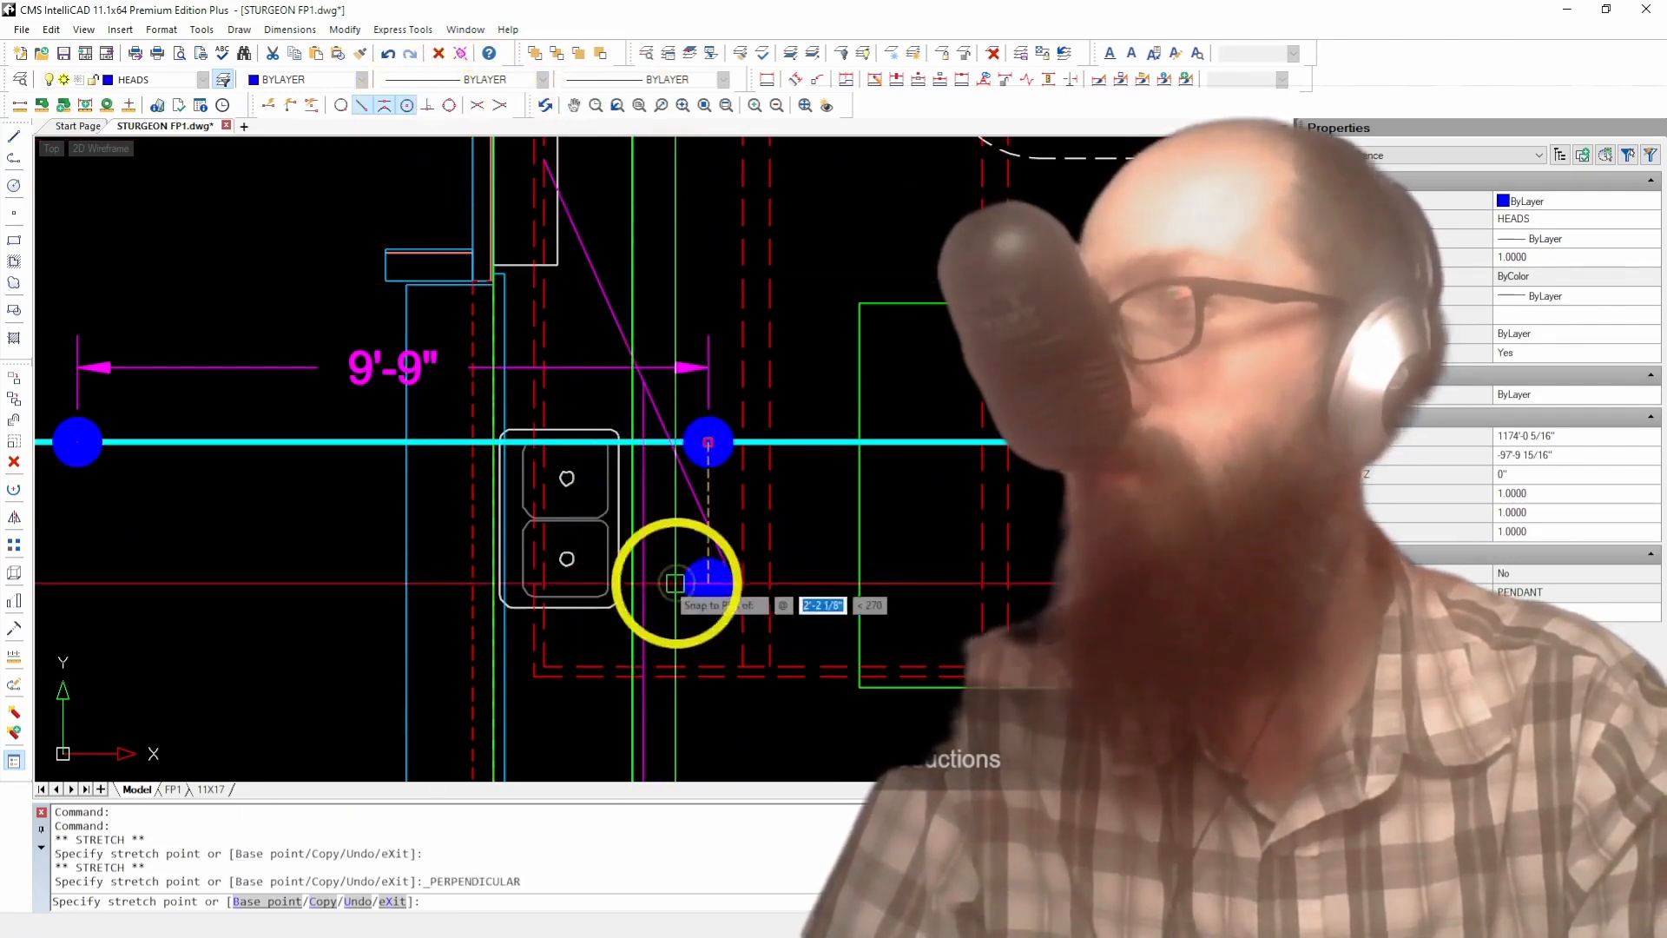
click(644, 518)
key(Escape)
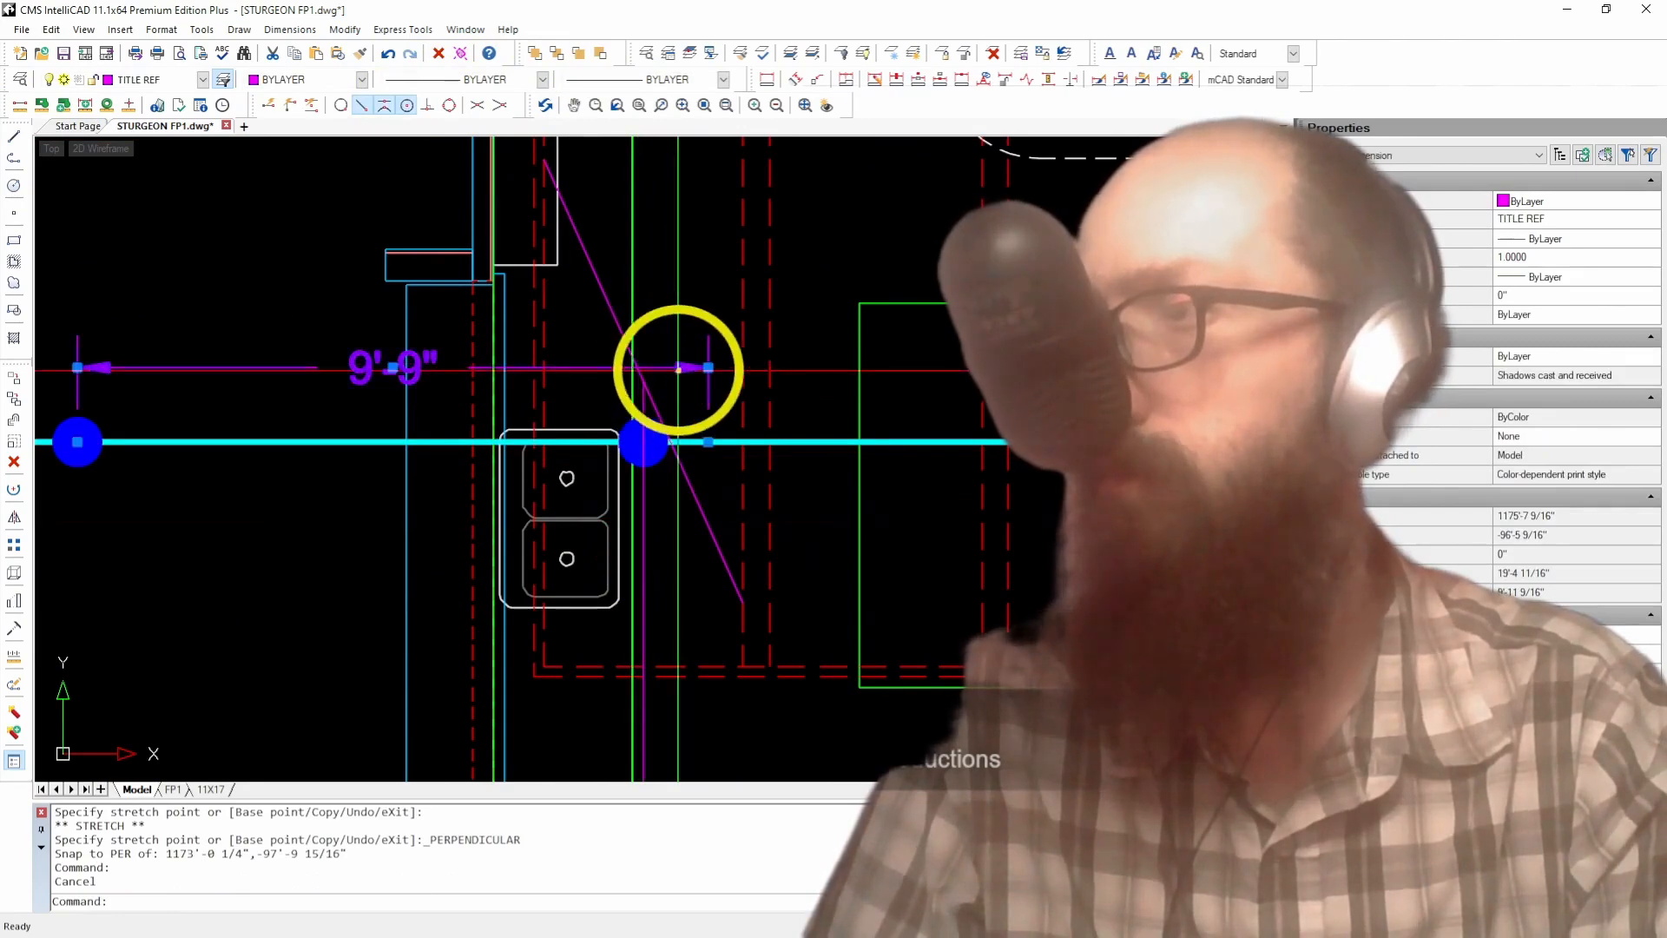
click(667, 469)
key(Escape)
Step: Erase the diagonal and vertical helper lines around the sprinkler head beside the kitchen sink
click(622, 337)
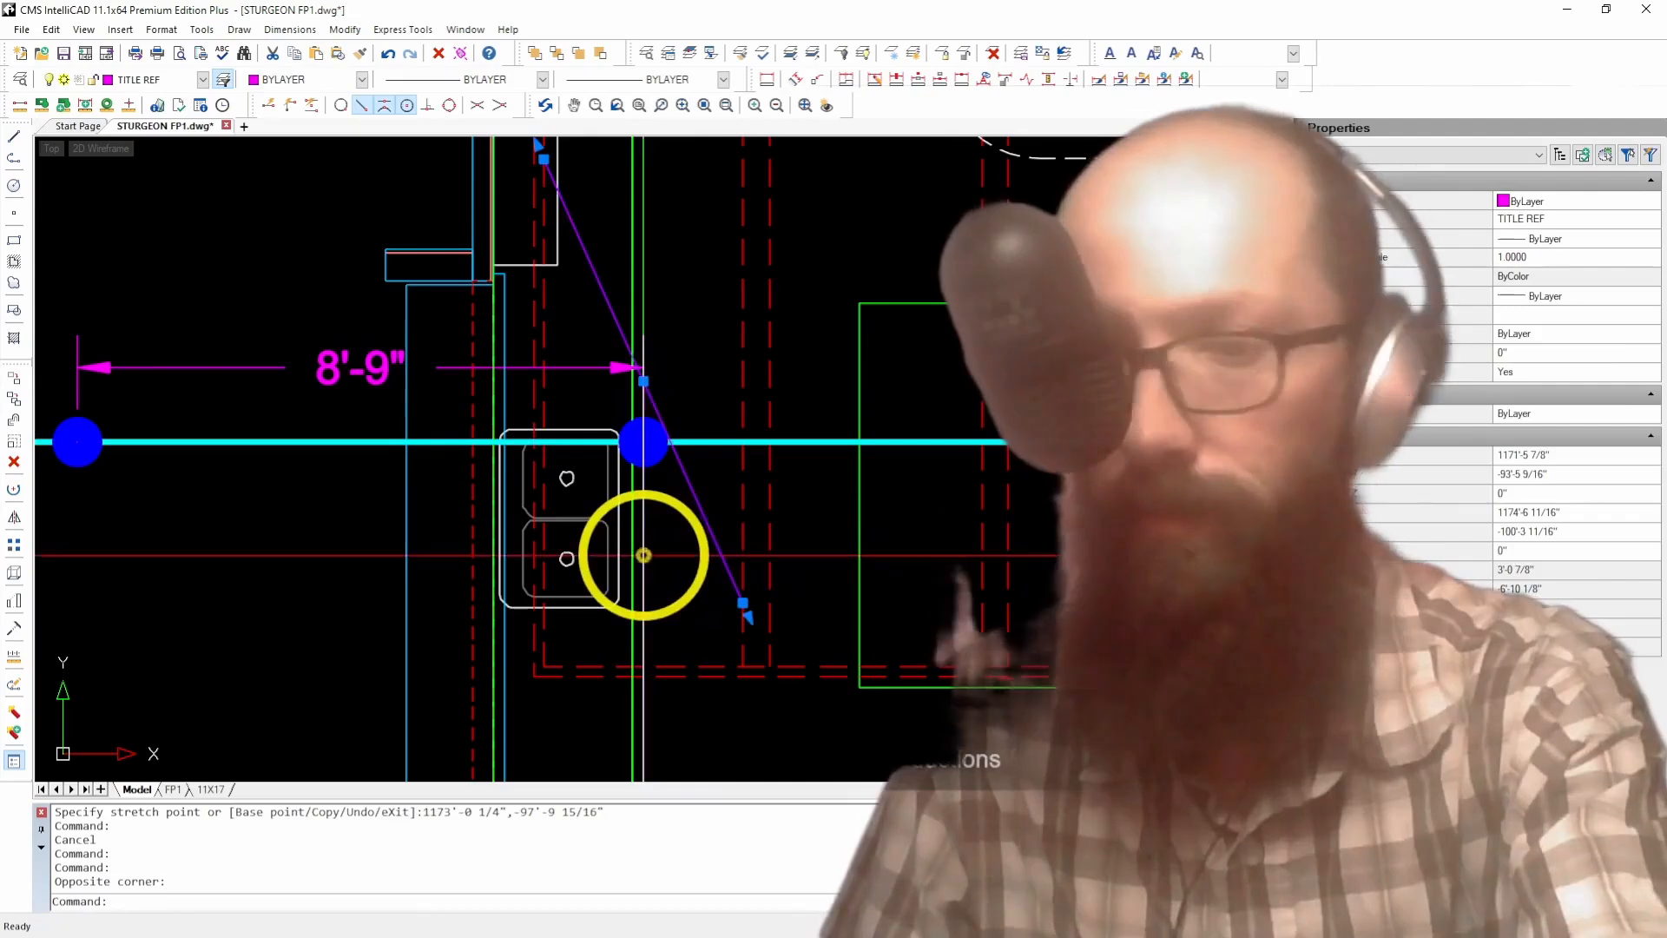
key(Delete)
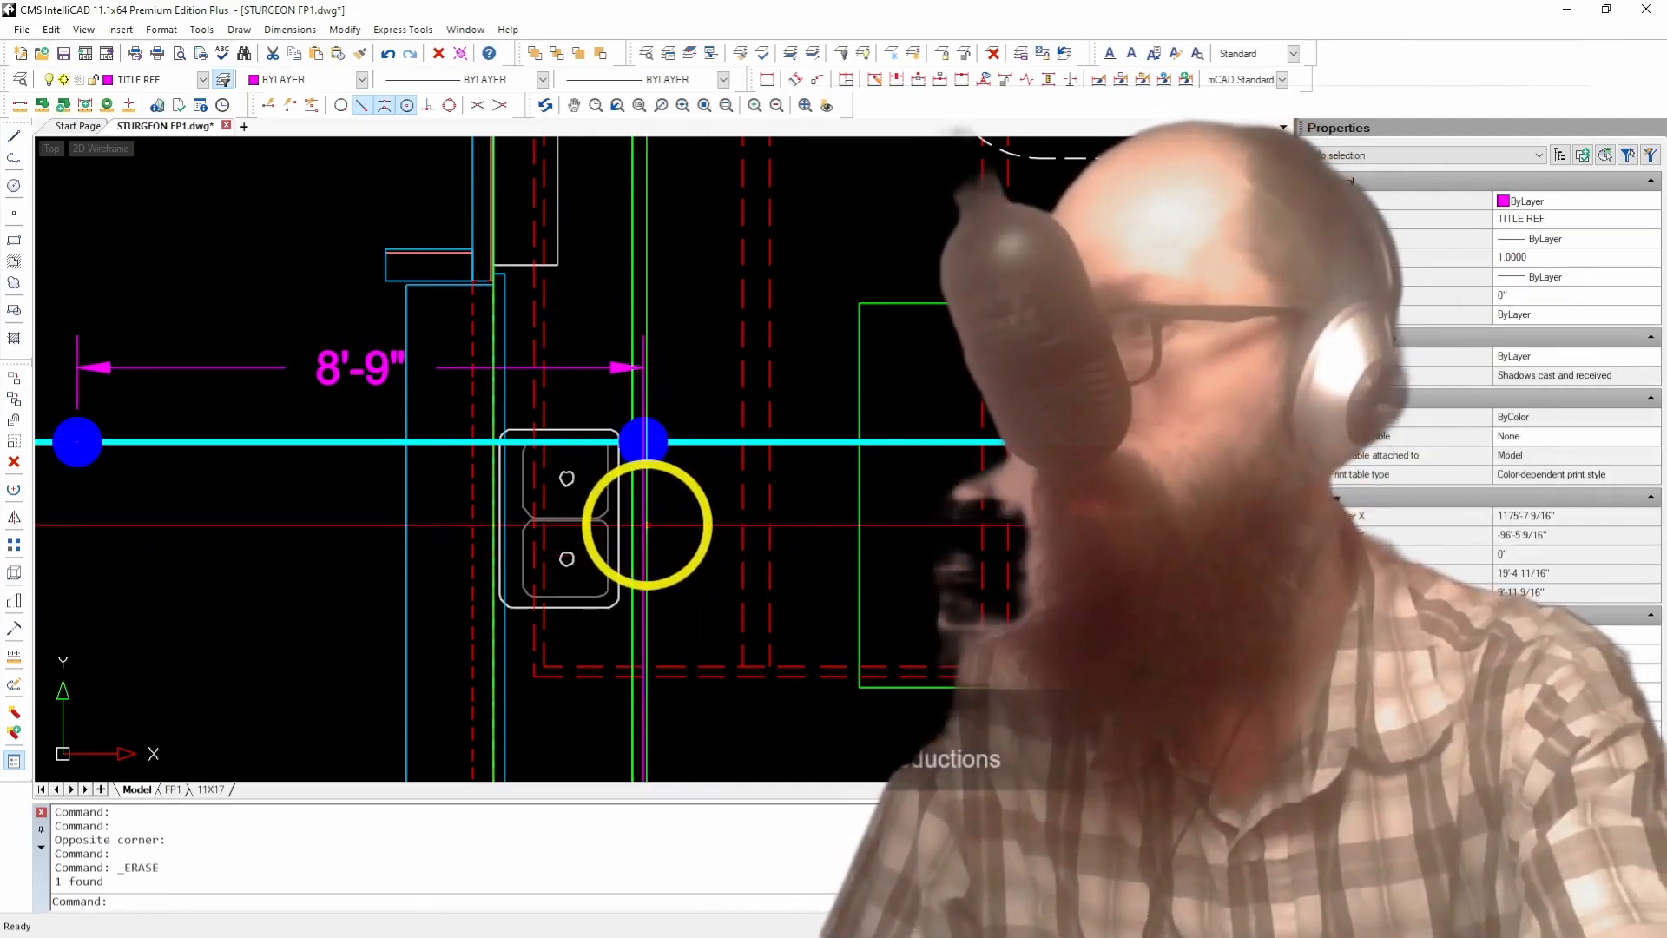
click(643, 556)
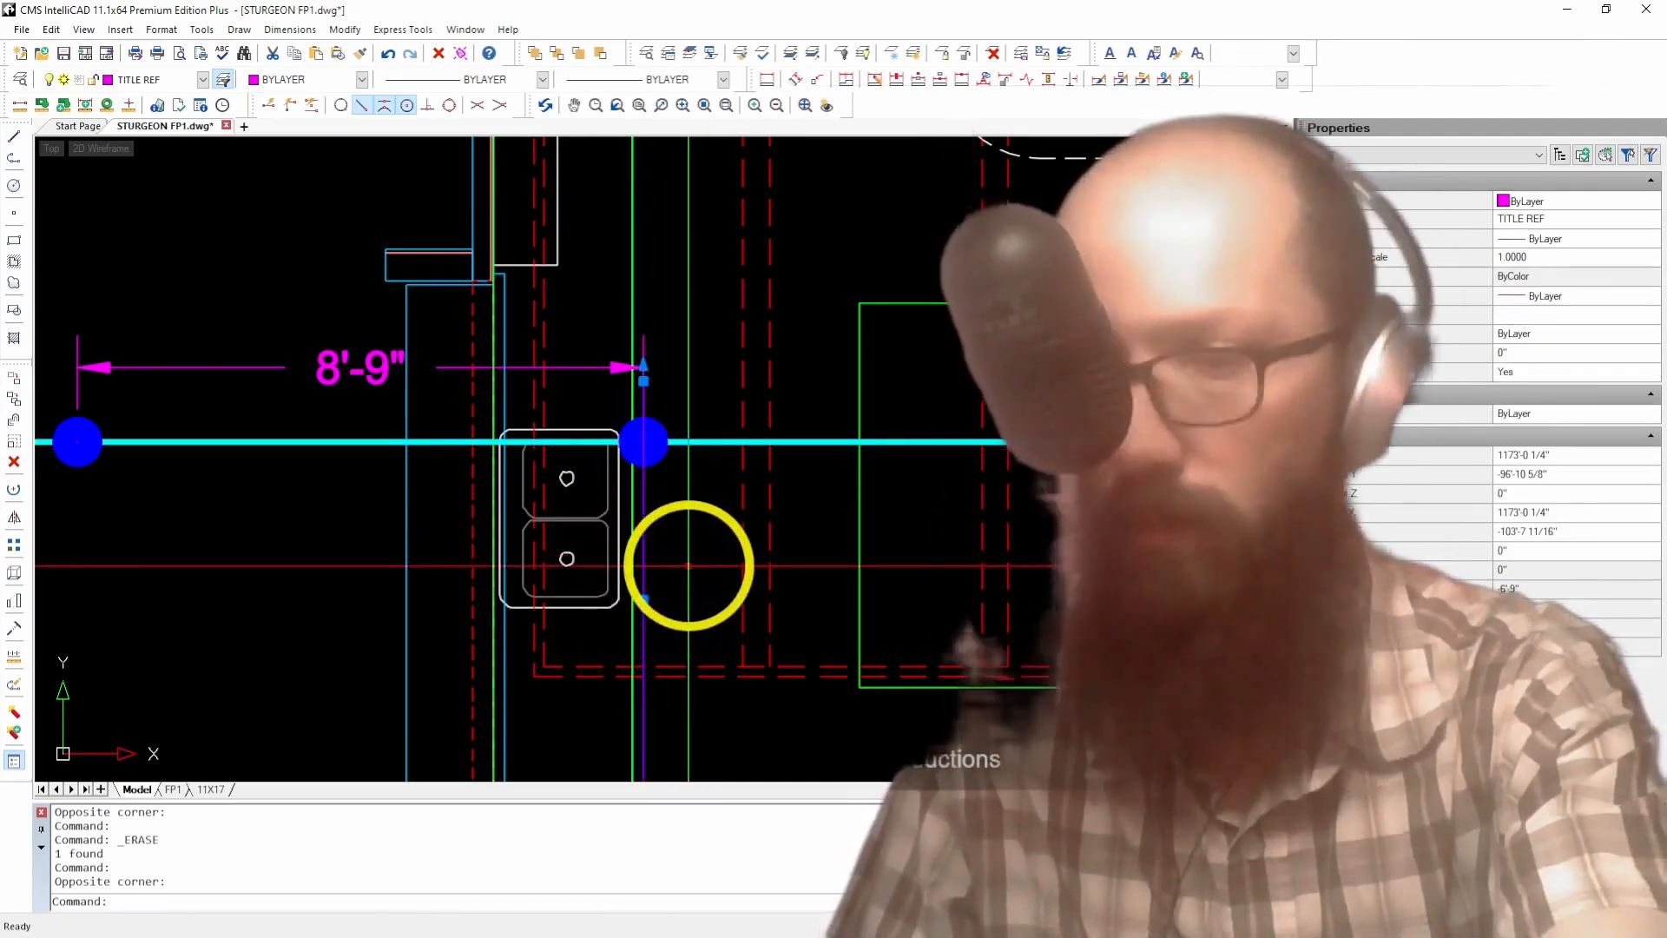
key(Delete)
Step: Draw a helper line 8' to the right from the lower-left bedroom's left wall, continuing vertically up across the pipe
scroll(481, 590, down, 5)
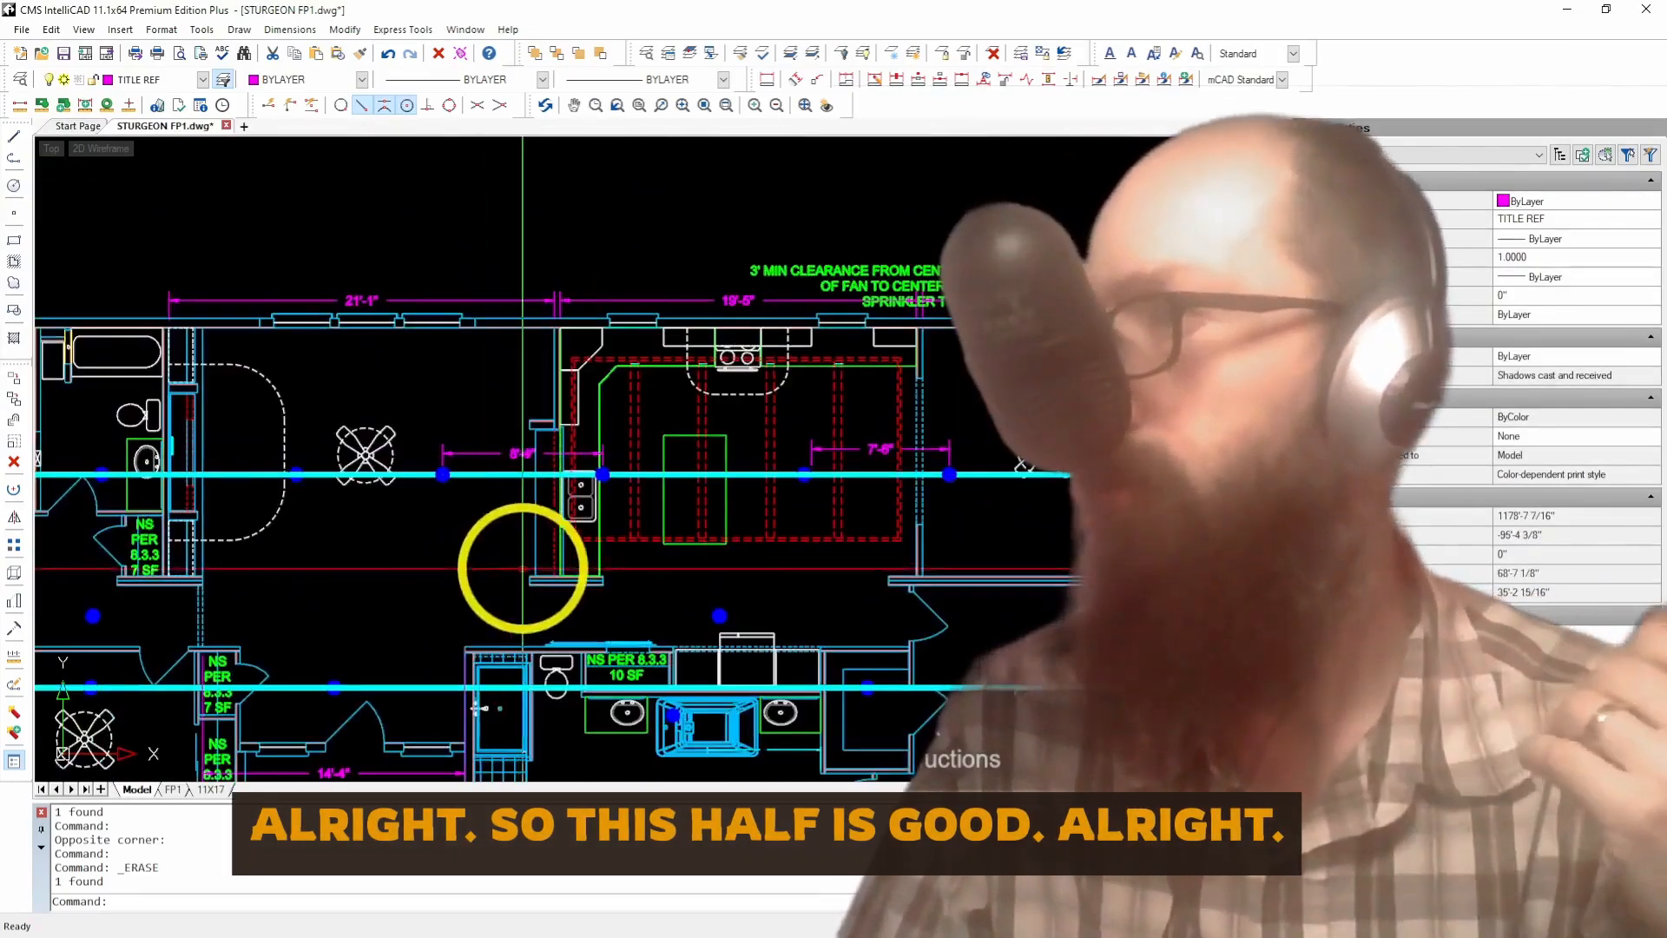
scroll(921, 452, down, 3)
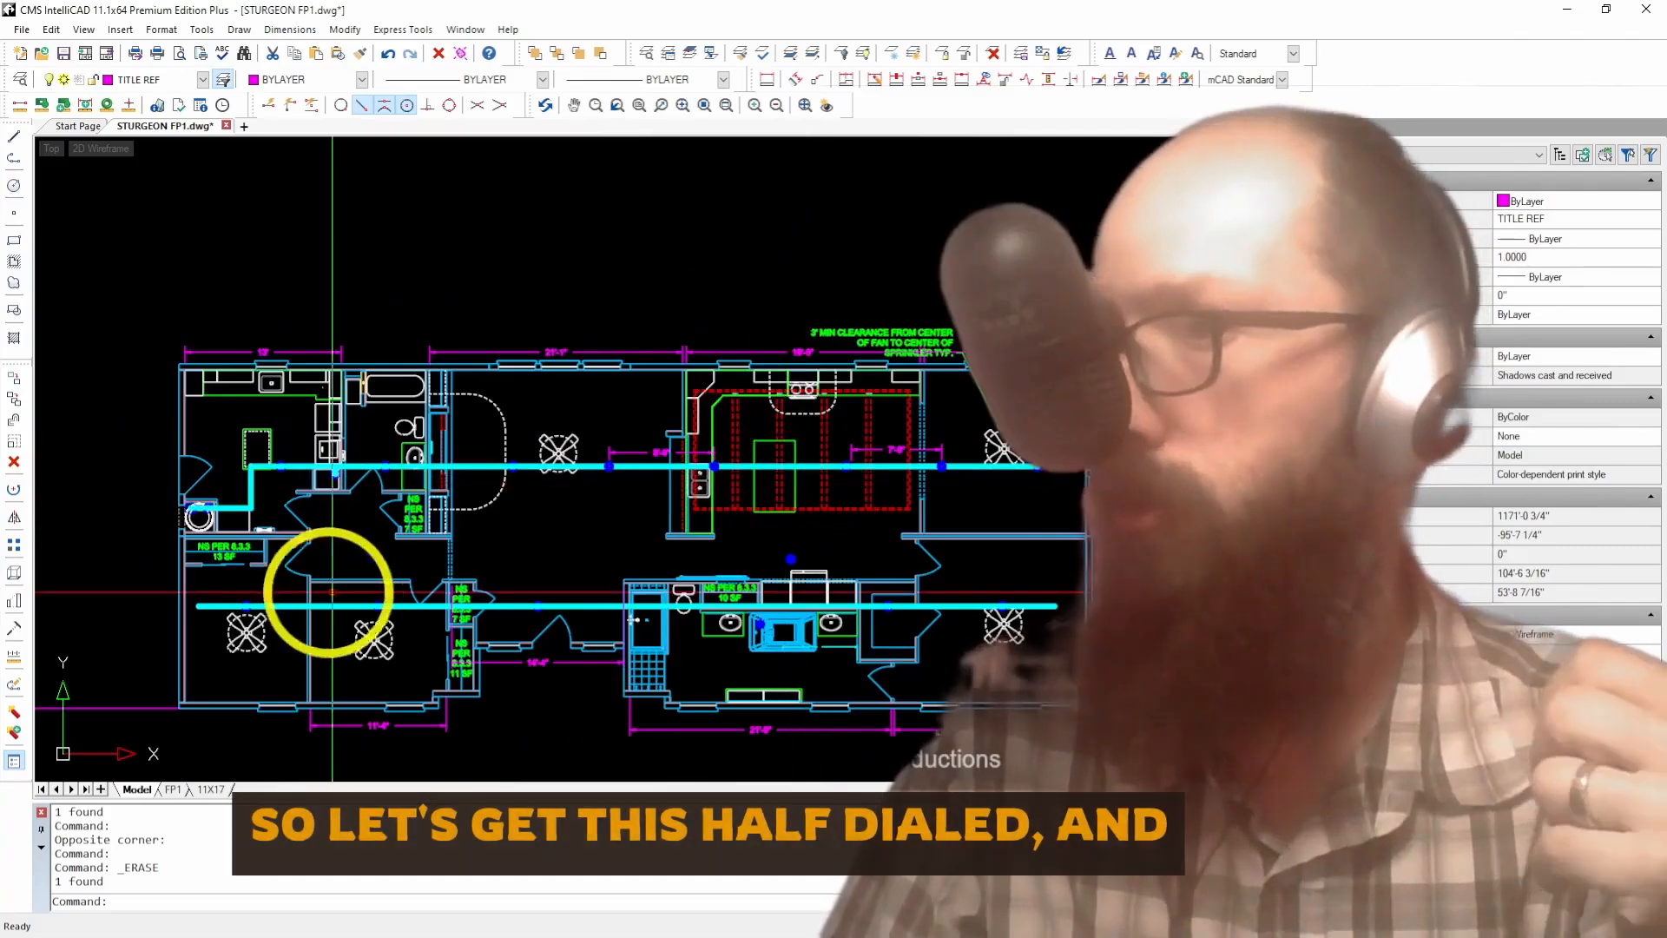
scroll(187, 630, up, 5)
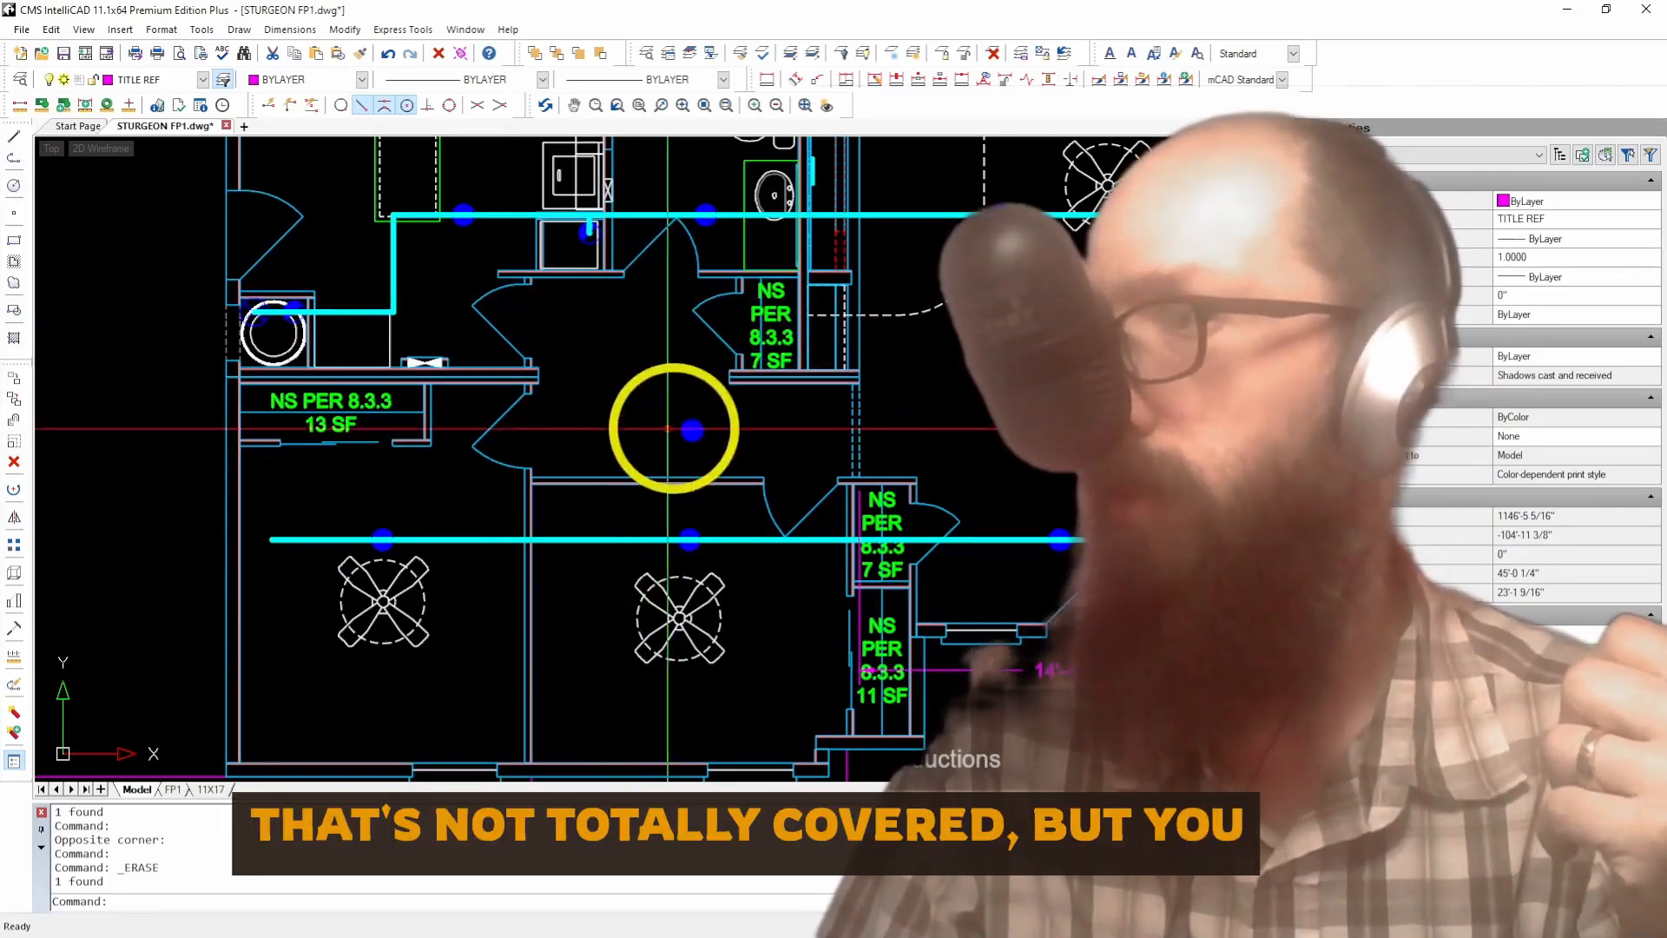
scroll(385, 414, down, 2)
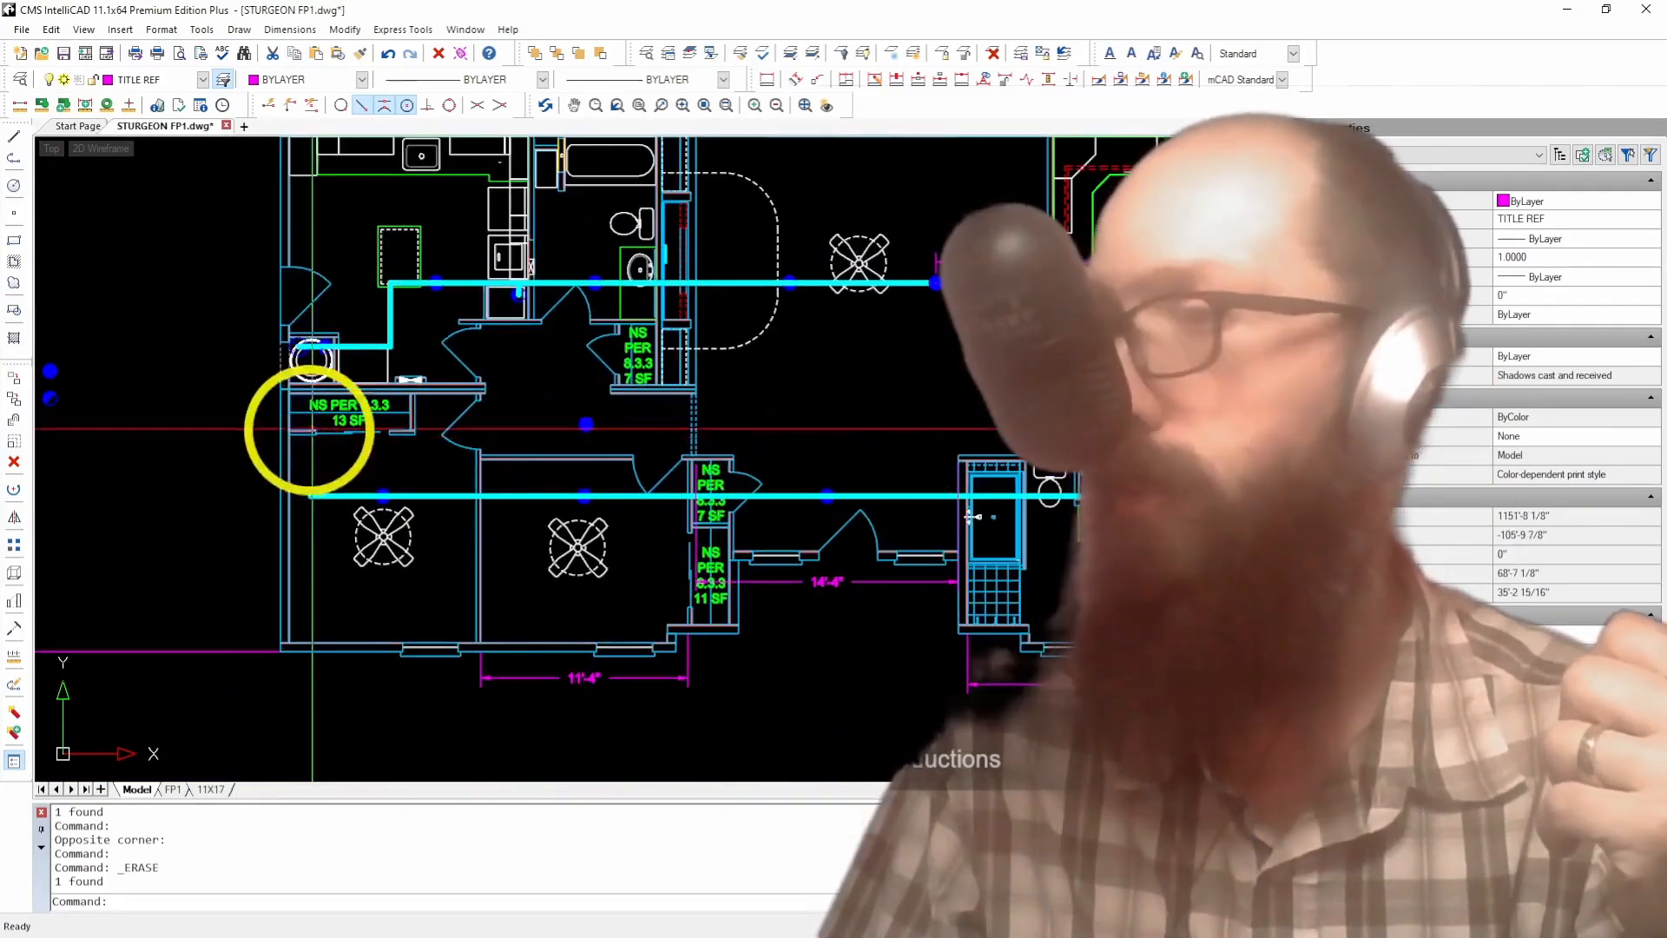
scroll(360, 487, up, 2)
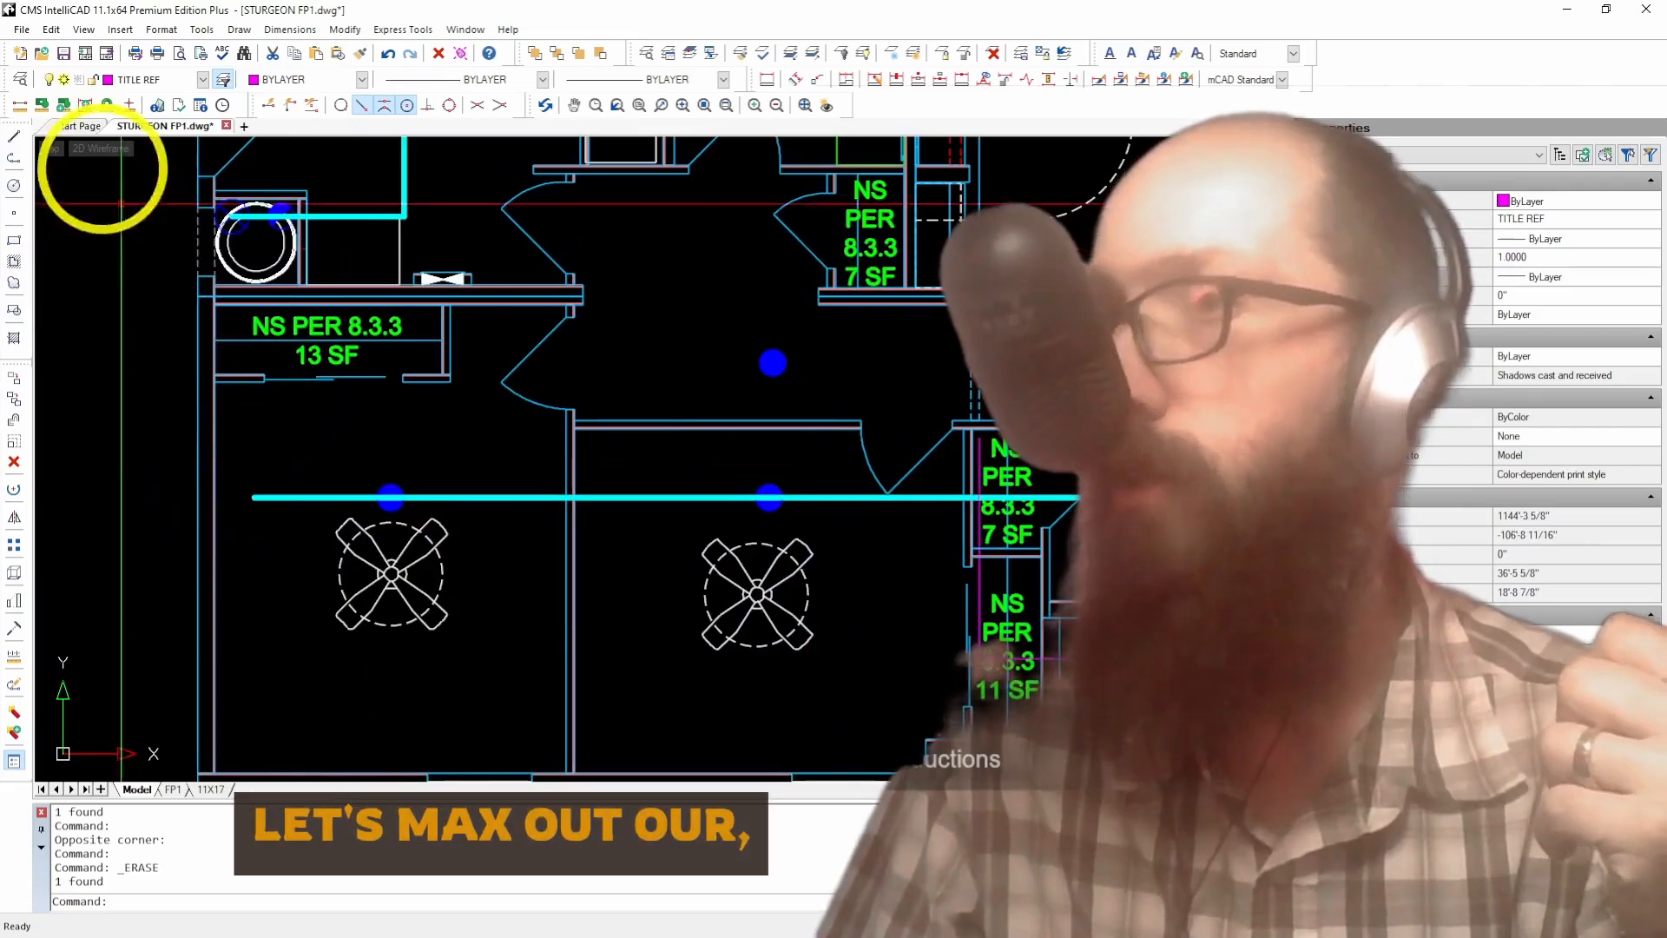
click(14, 136)
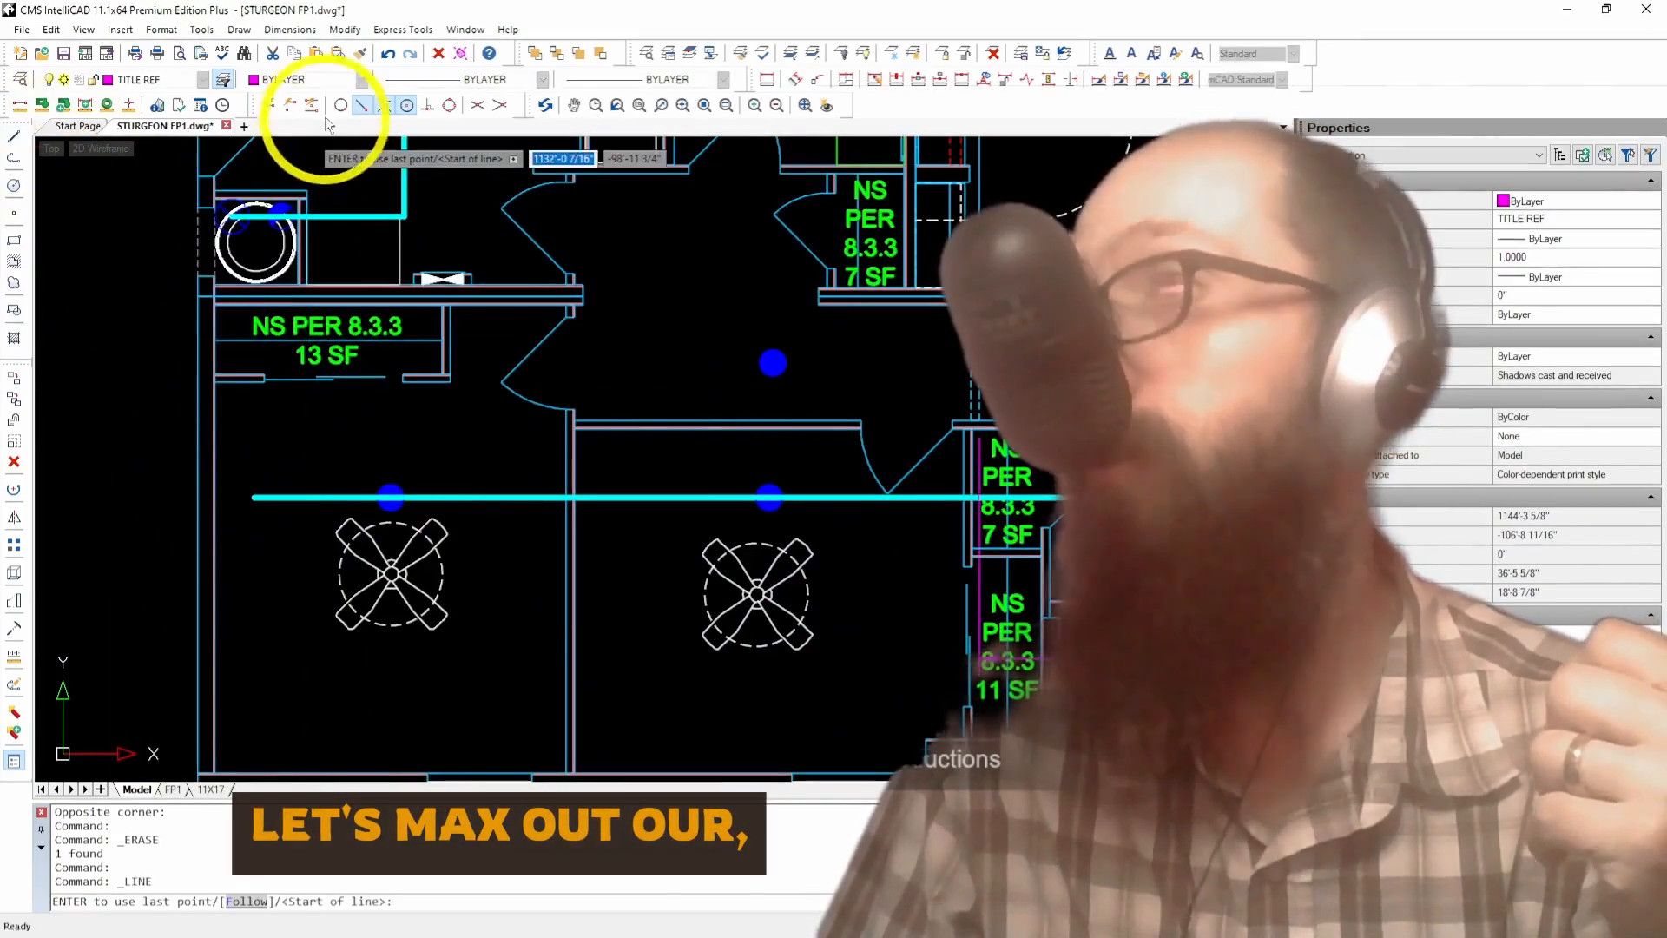
click(216, 717)
text(8')
key(Return)
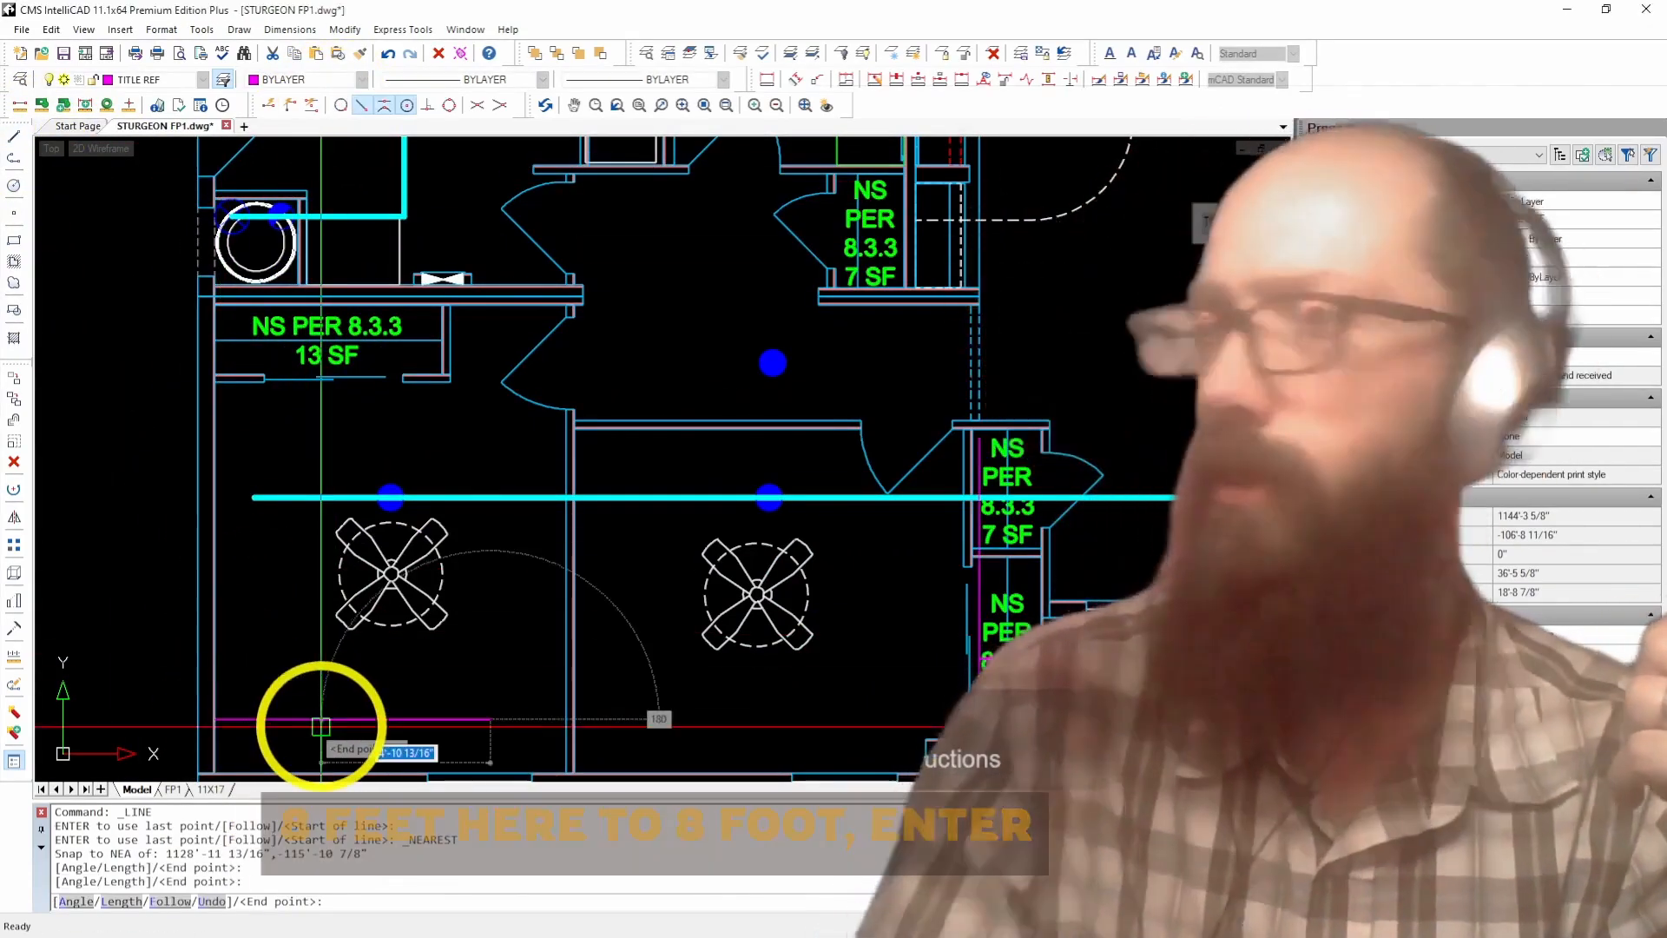
key(Return)
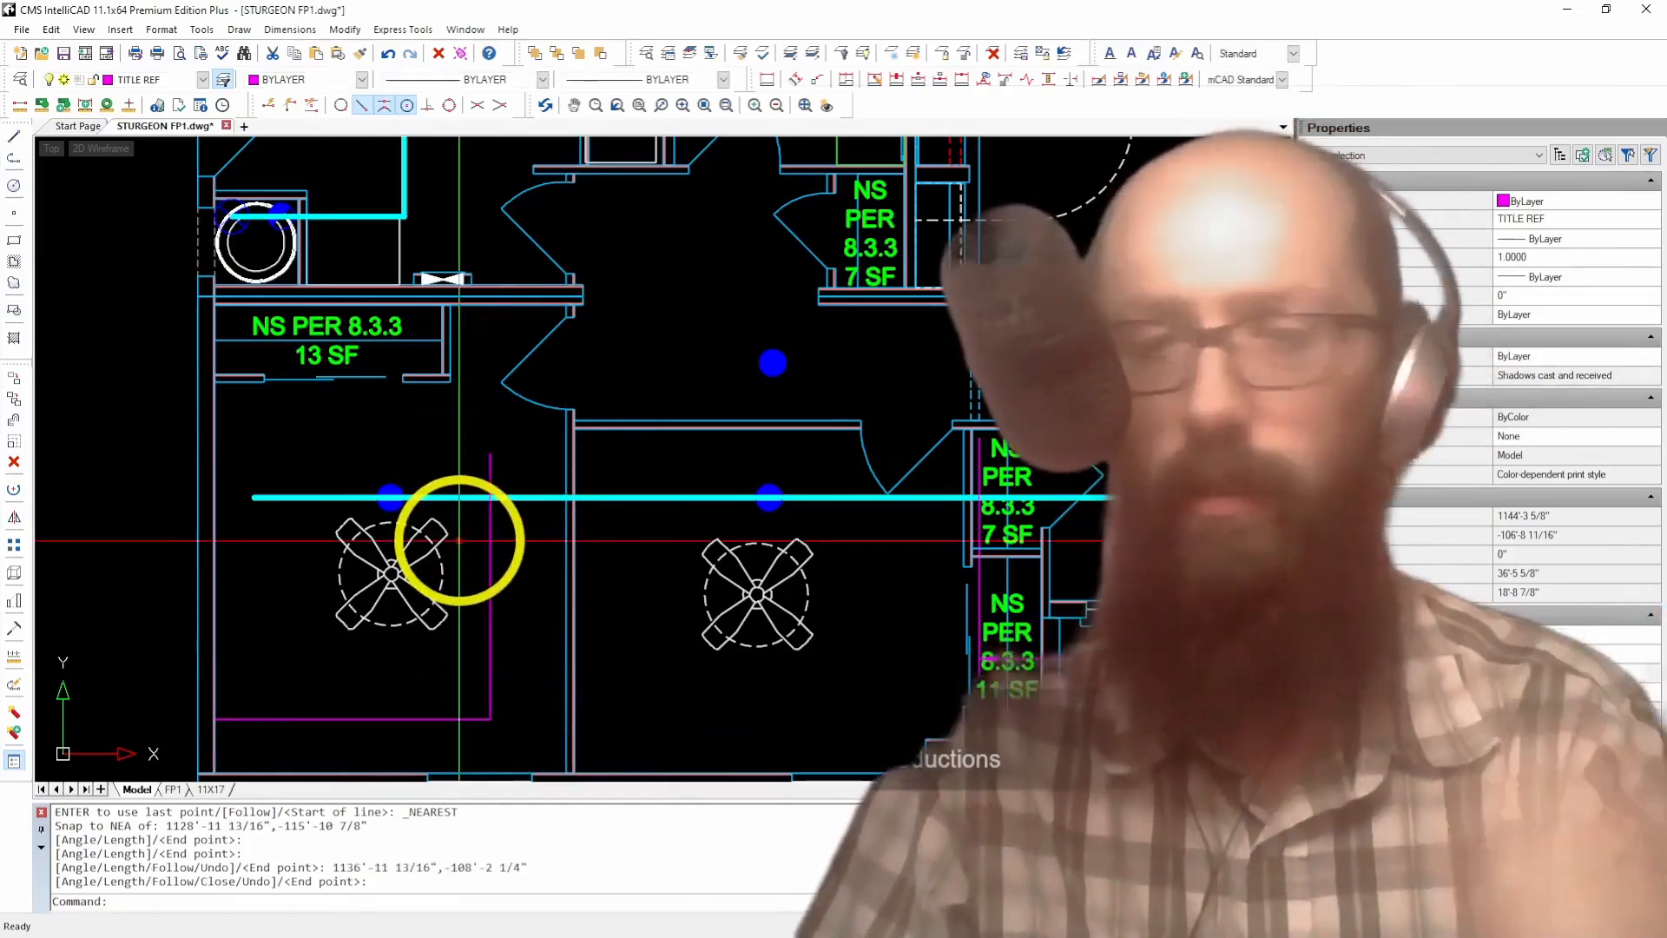
Step: Trim the left end of the lower pipe back to the vertical helper line in the lower-left bedroom
text(tr)
key(Return)
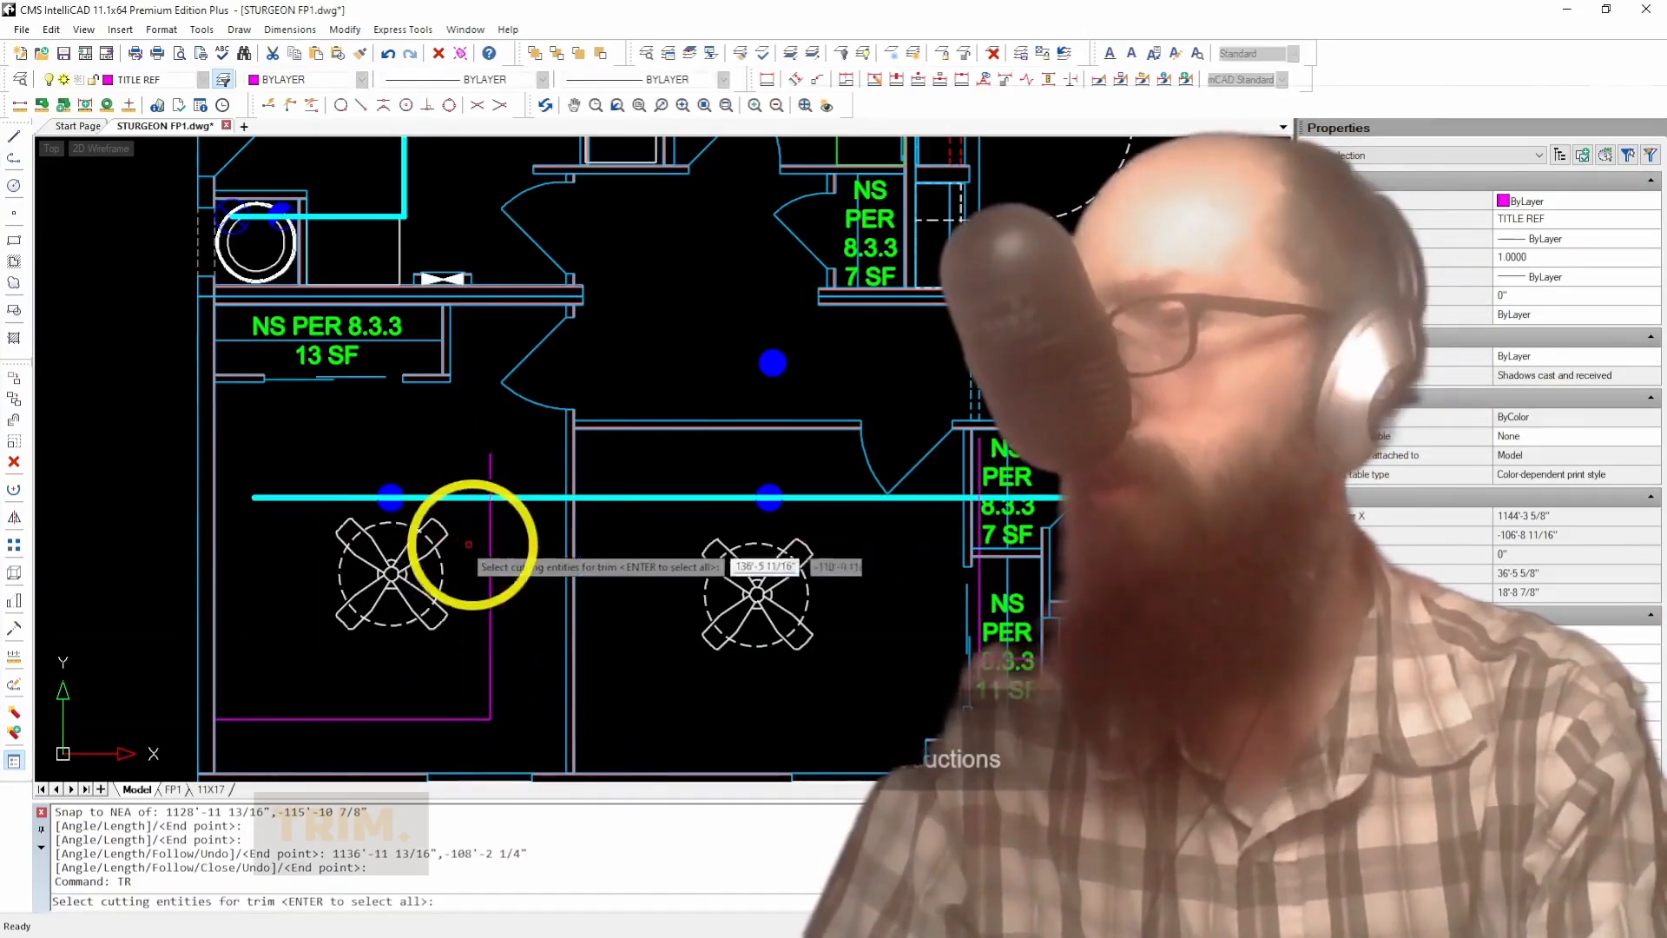
click(506, 515)
click(454, 534)
key(Return)
click(470, 476)
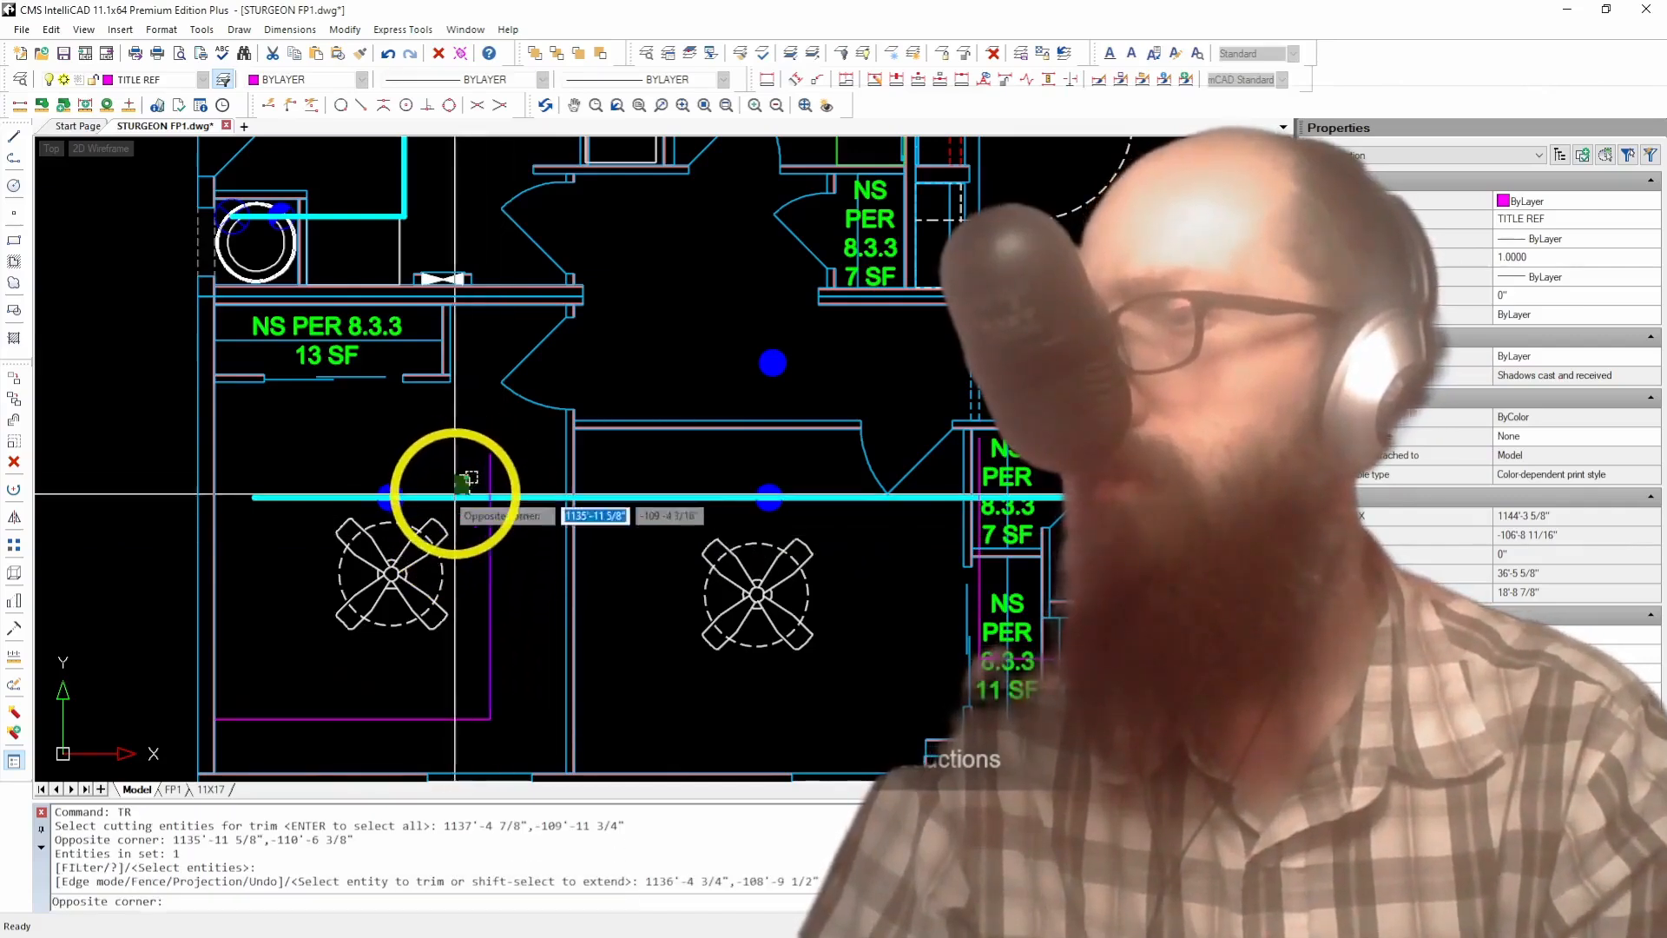
click(458, 486)
click(443, 508)
key(Return)
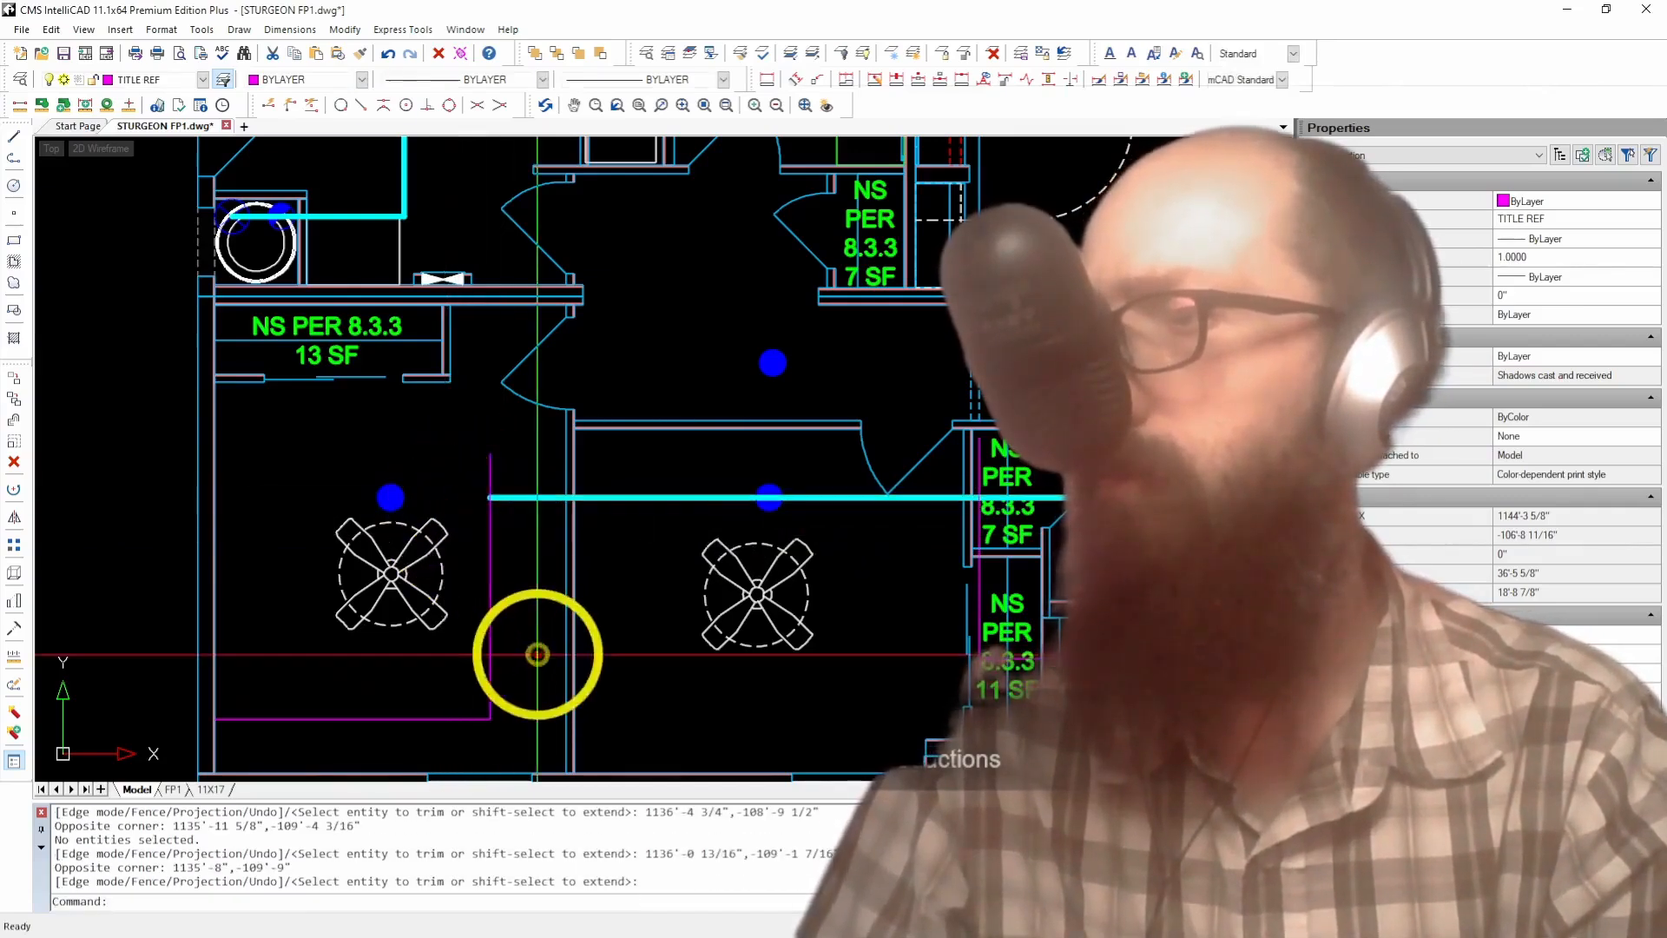
Step: Erase the horizontal and vertical helper lines in the lower-left bedroom
click(530, 657)
click(480, 715)
key(Delete)
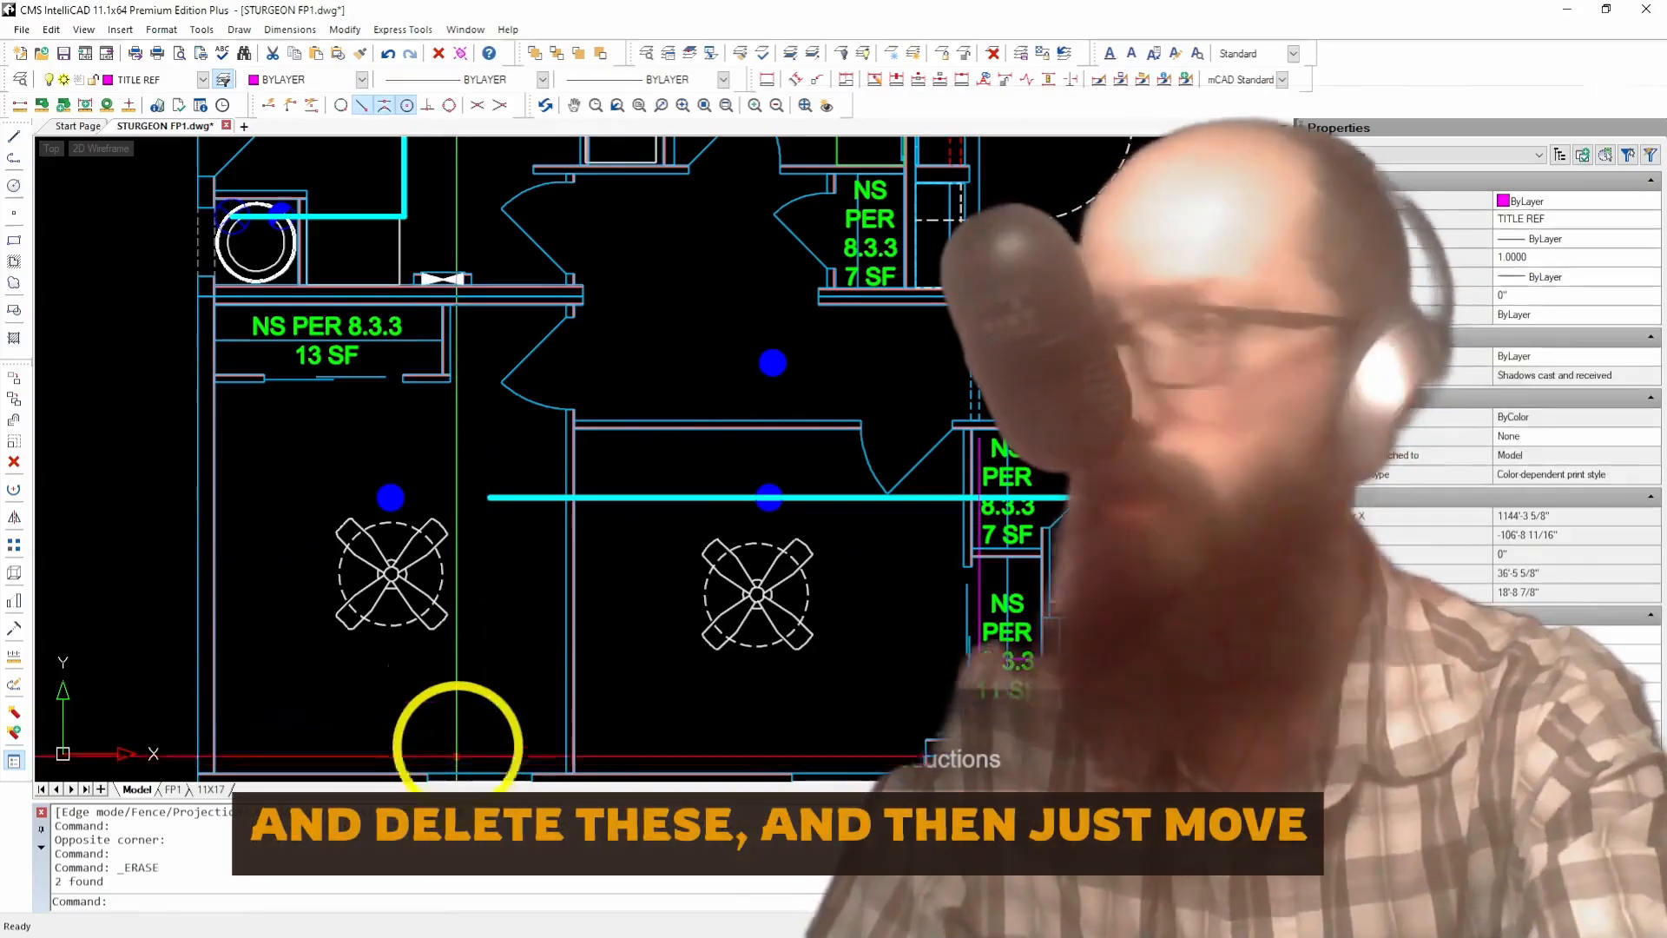
Step: Move the sprinkler head above the lower-left bedroom's fan to the trimmed left end of the pipe
click(391, 497)
click(391, 497)
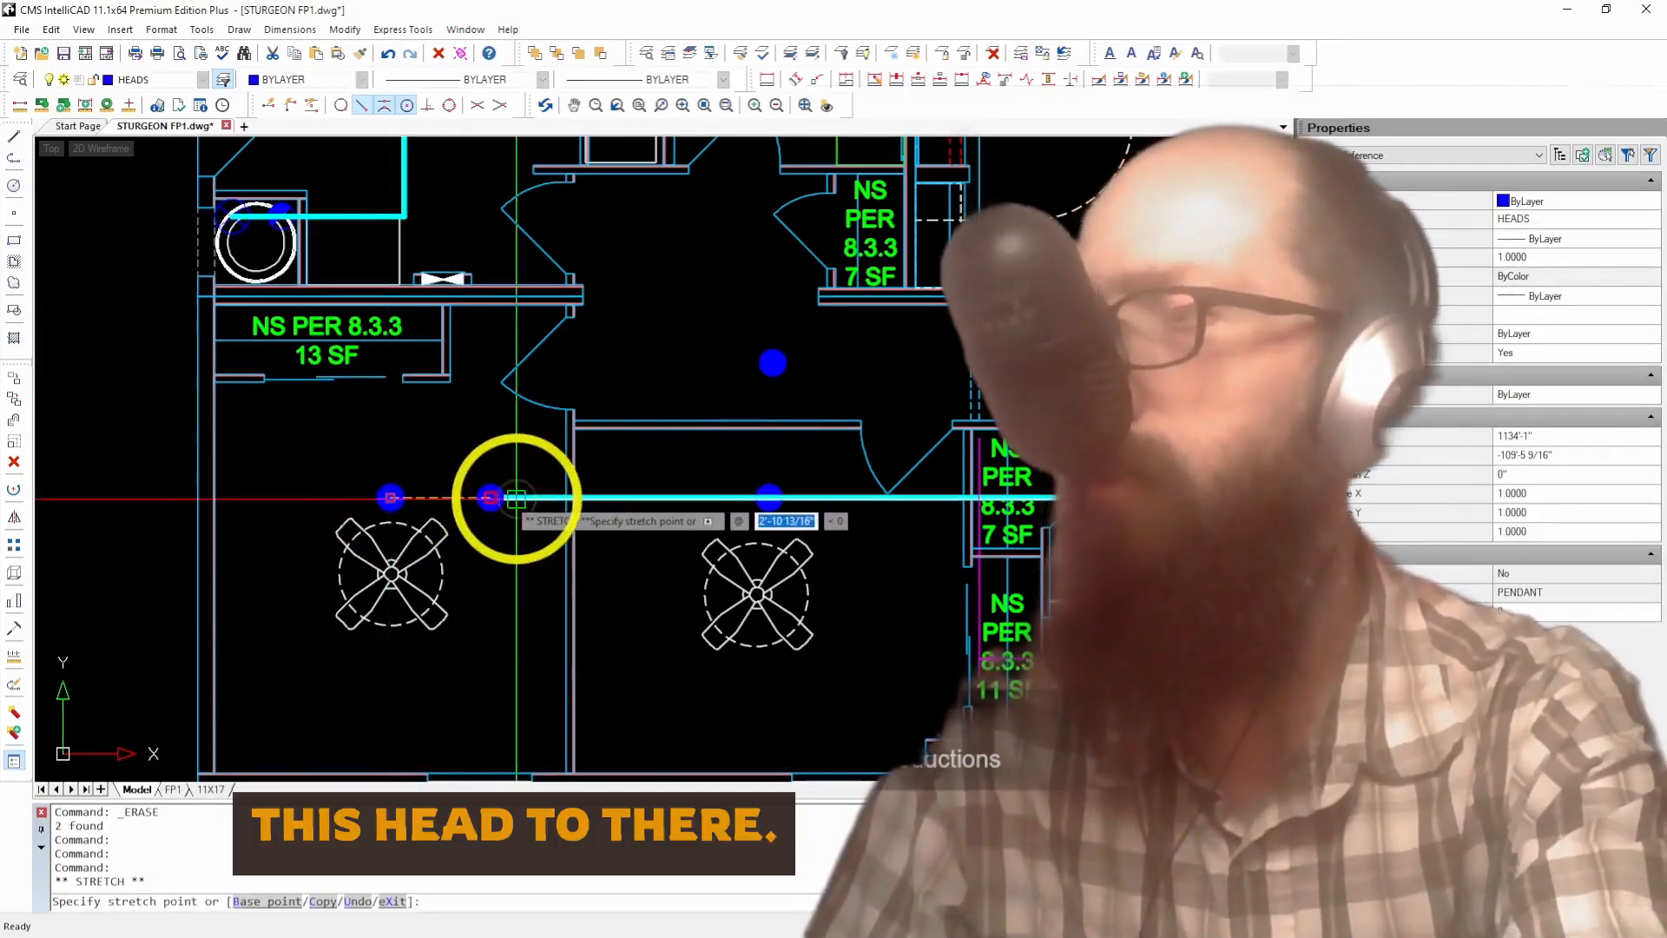
click(491, 497)
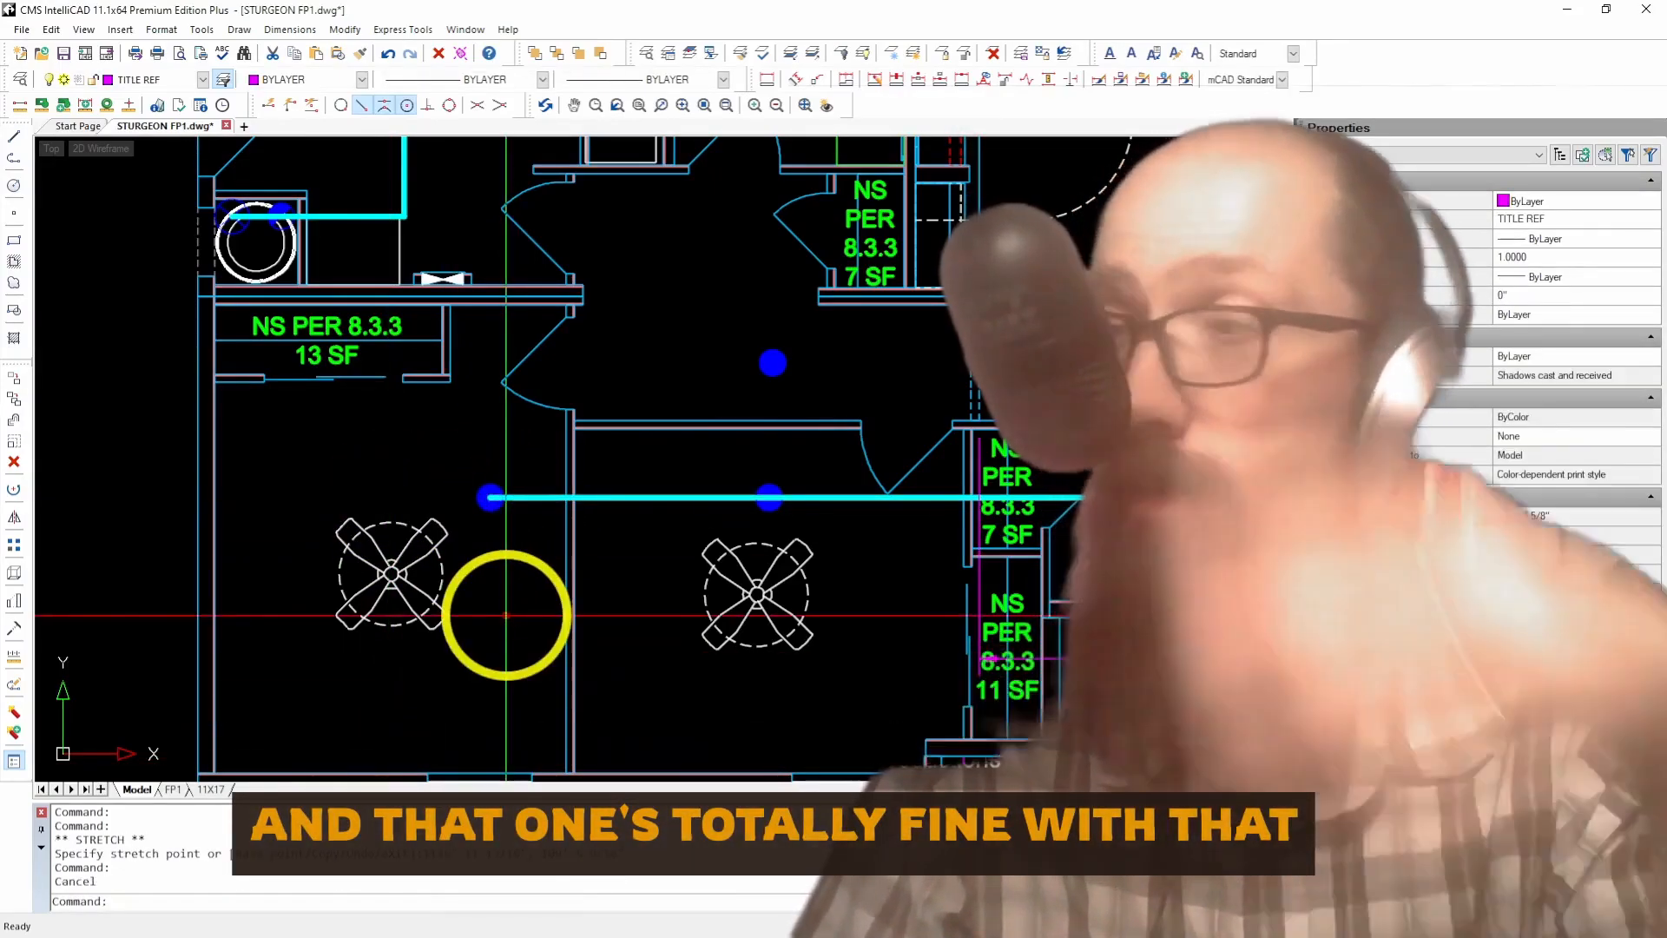
key(Escape)
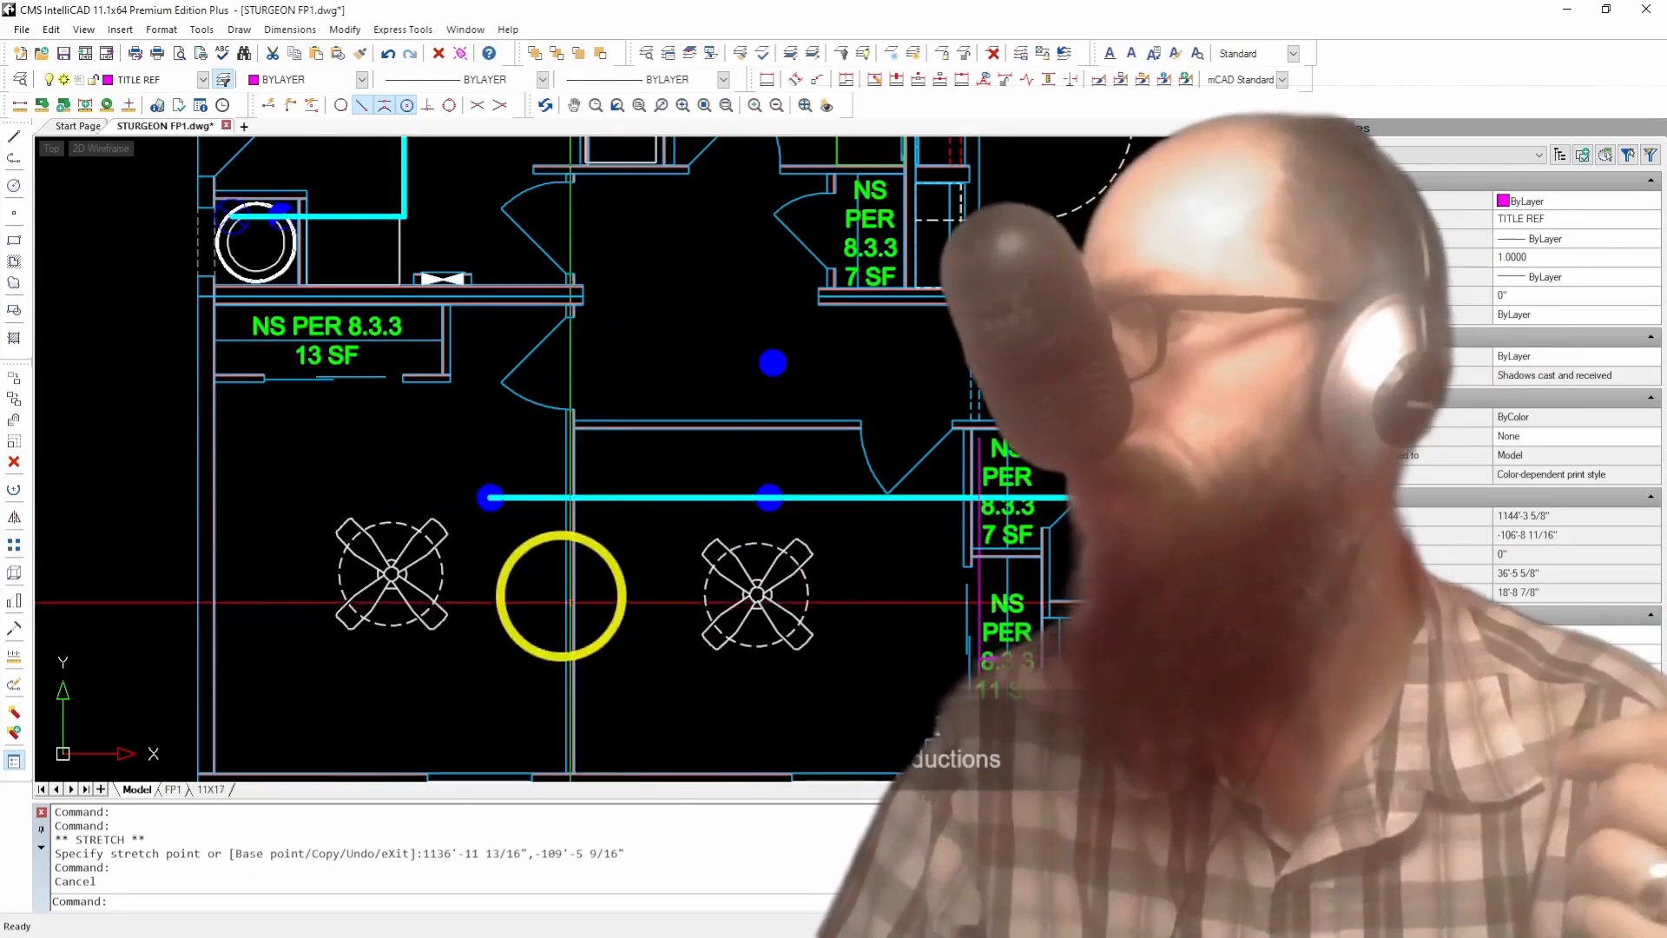
Step: Move the hallway sprinkler head perpendicular to the dashed opening line on its right, and from there 8' to the left
scroll(568, 601, down, 2)
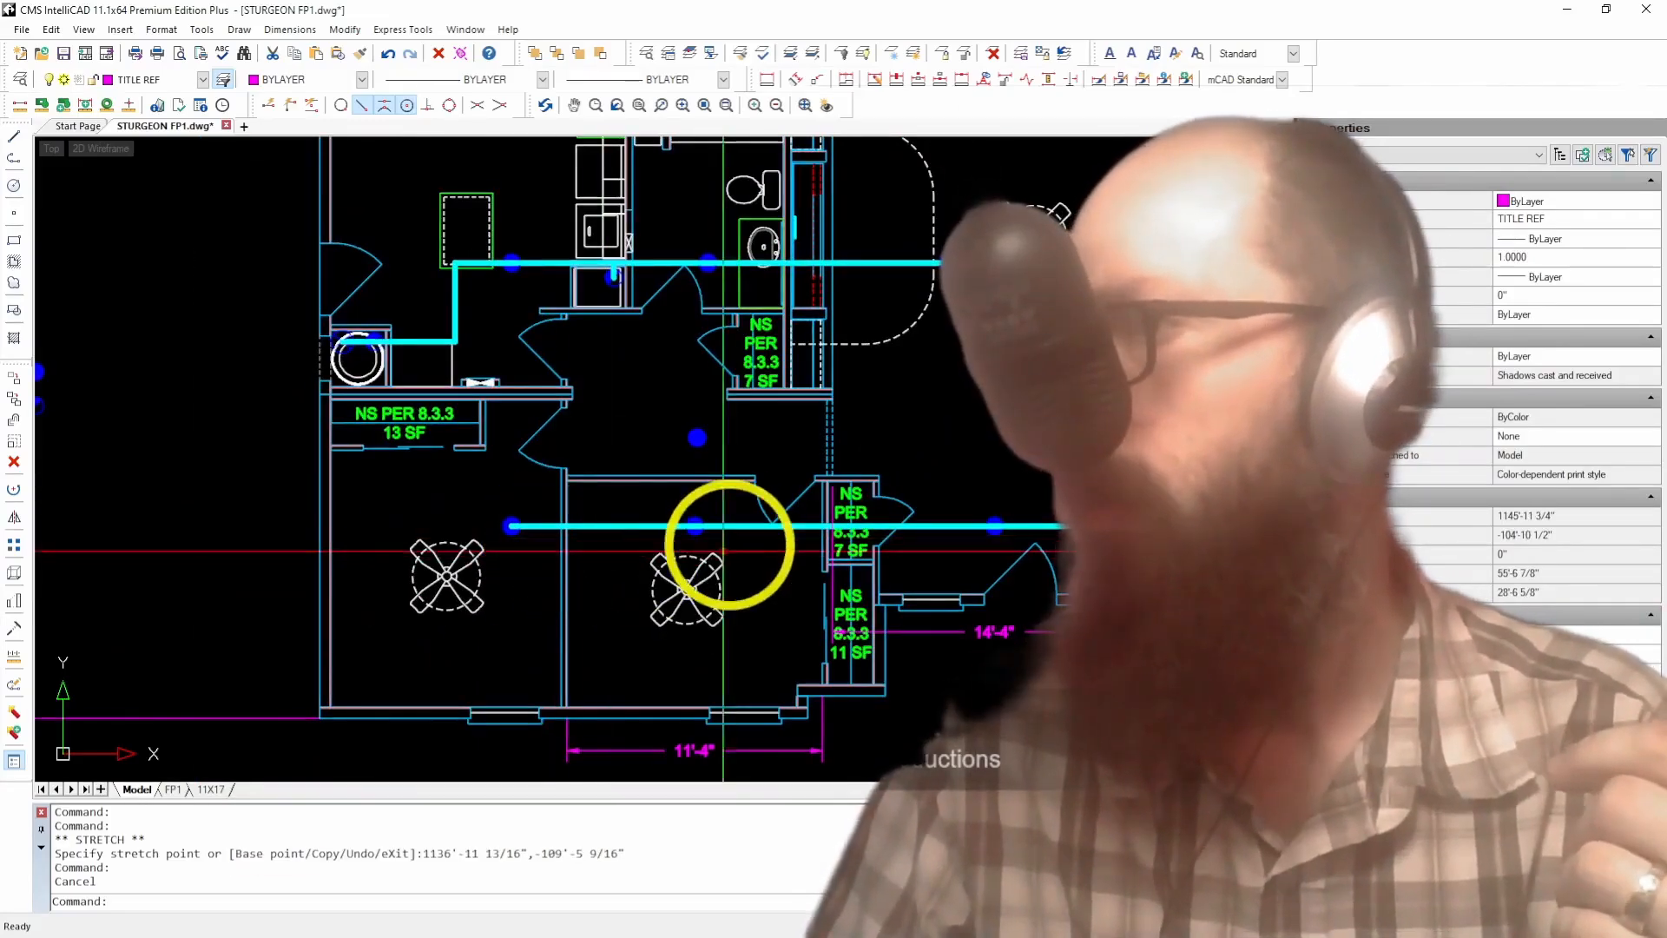
scroll(438, 569, down, 2)
scroll(521, 496, up, 4)
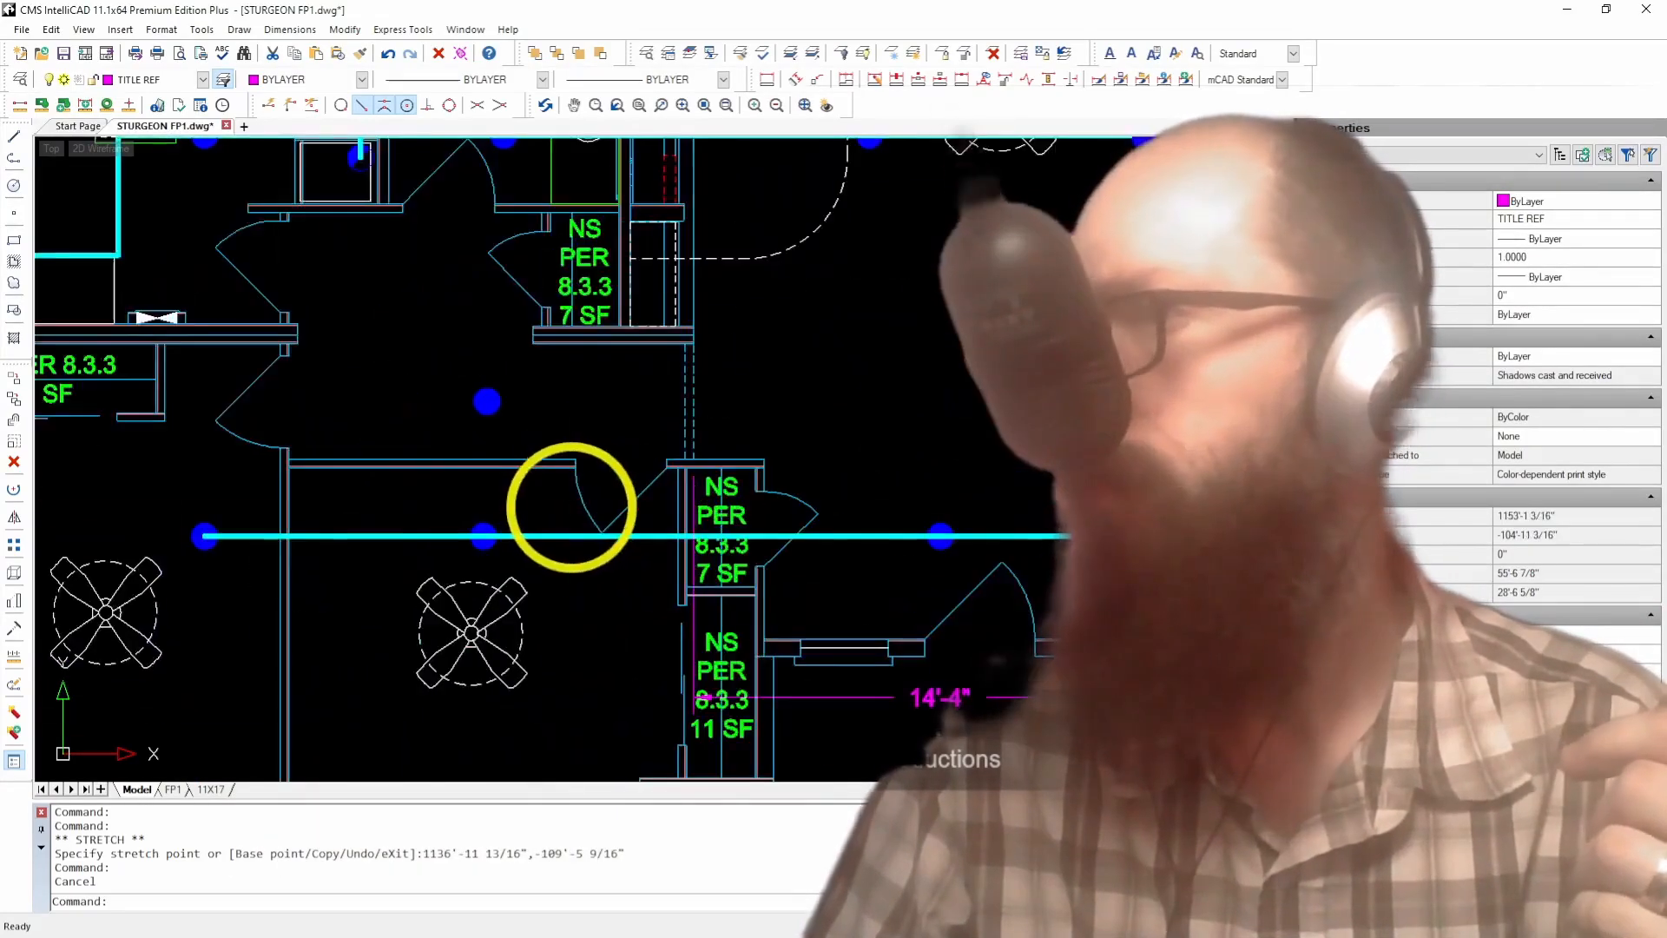
scroll(565, 501, down, 2)
scroll(409, 405, up, 2)
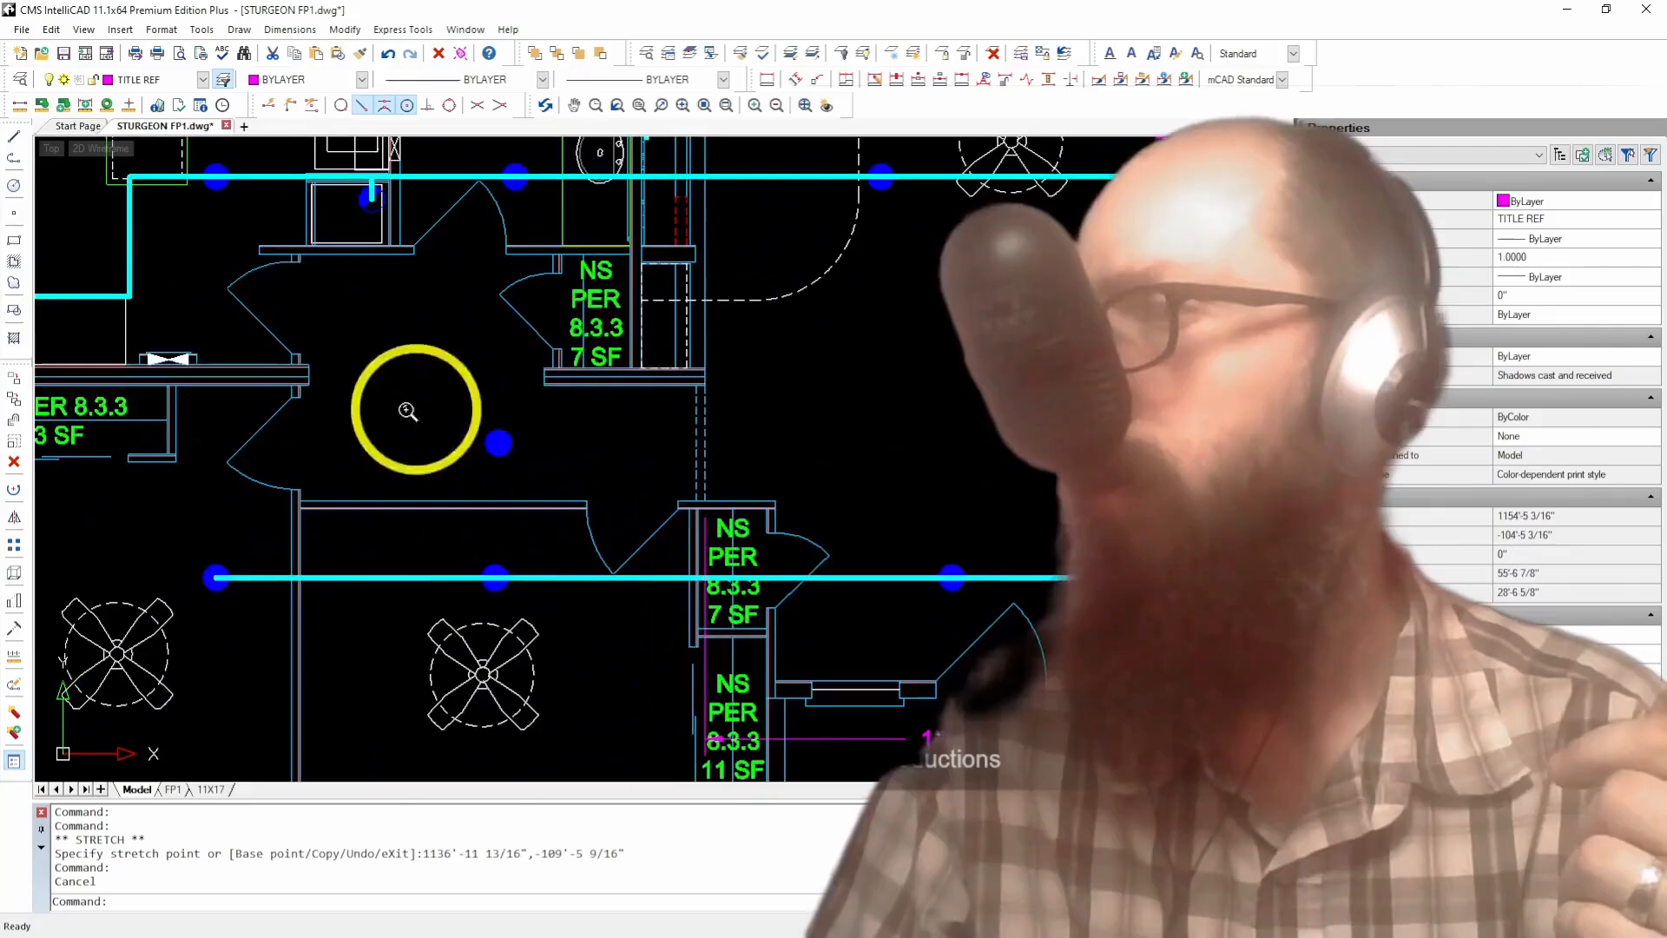
click(498, 442)
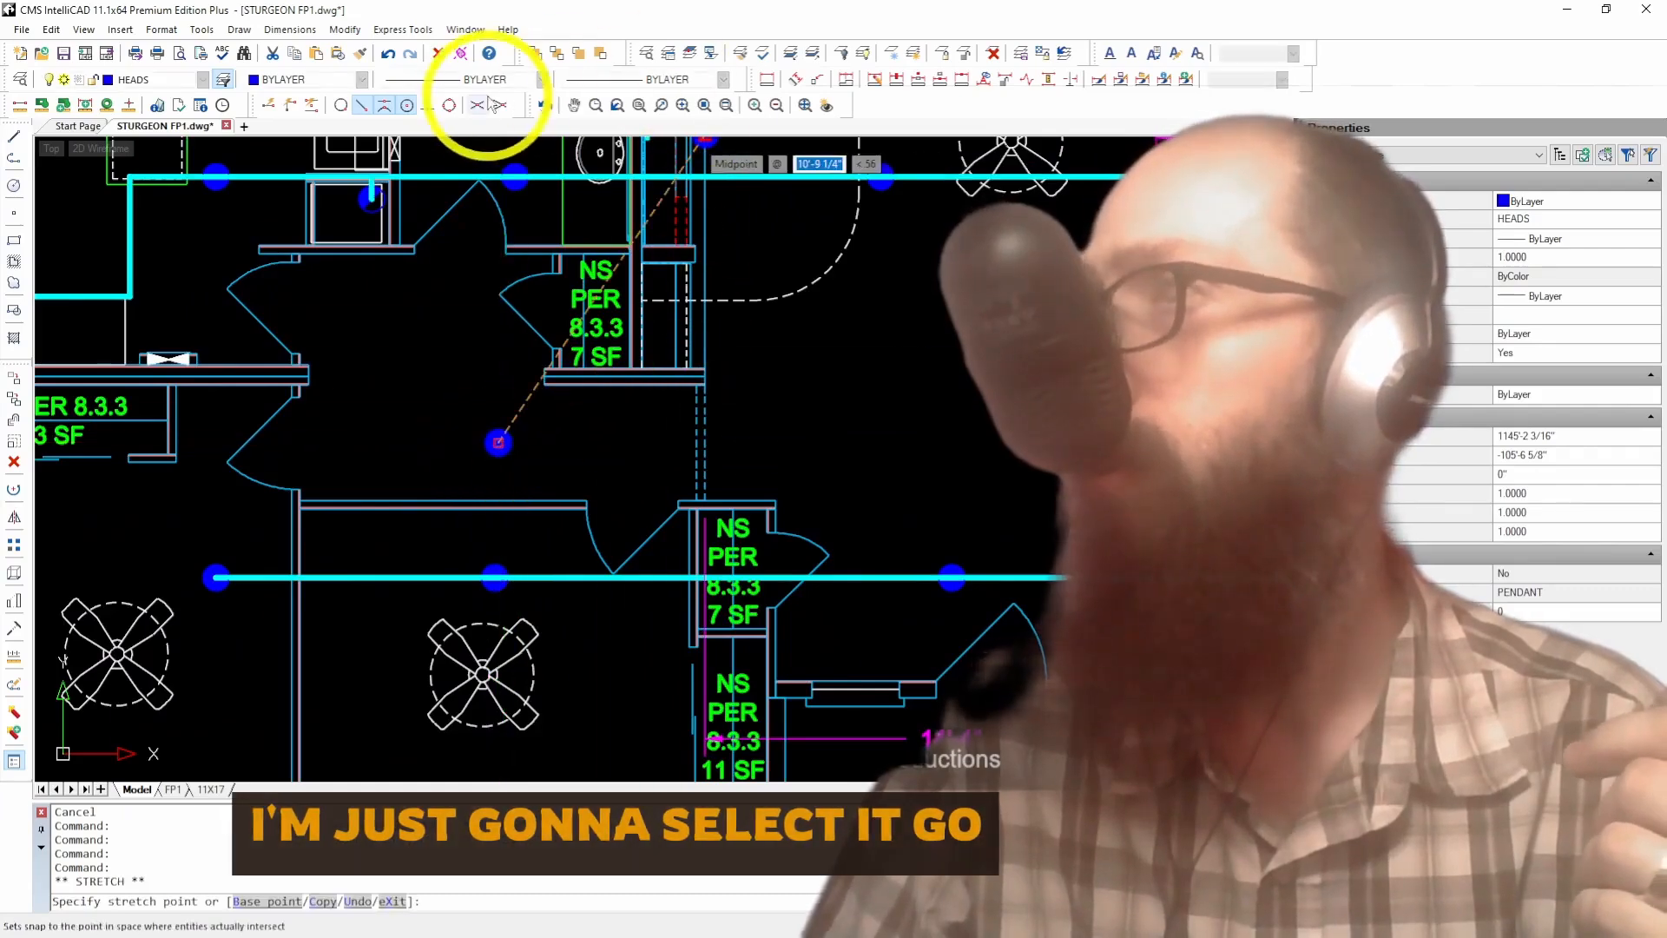
click(428, 105)
scroll(686, 448, up, 5)
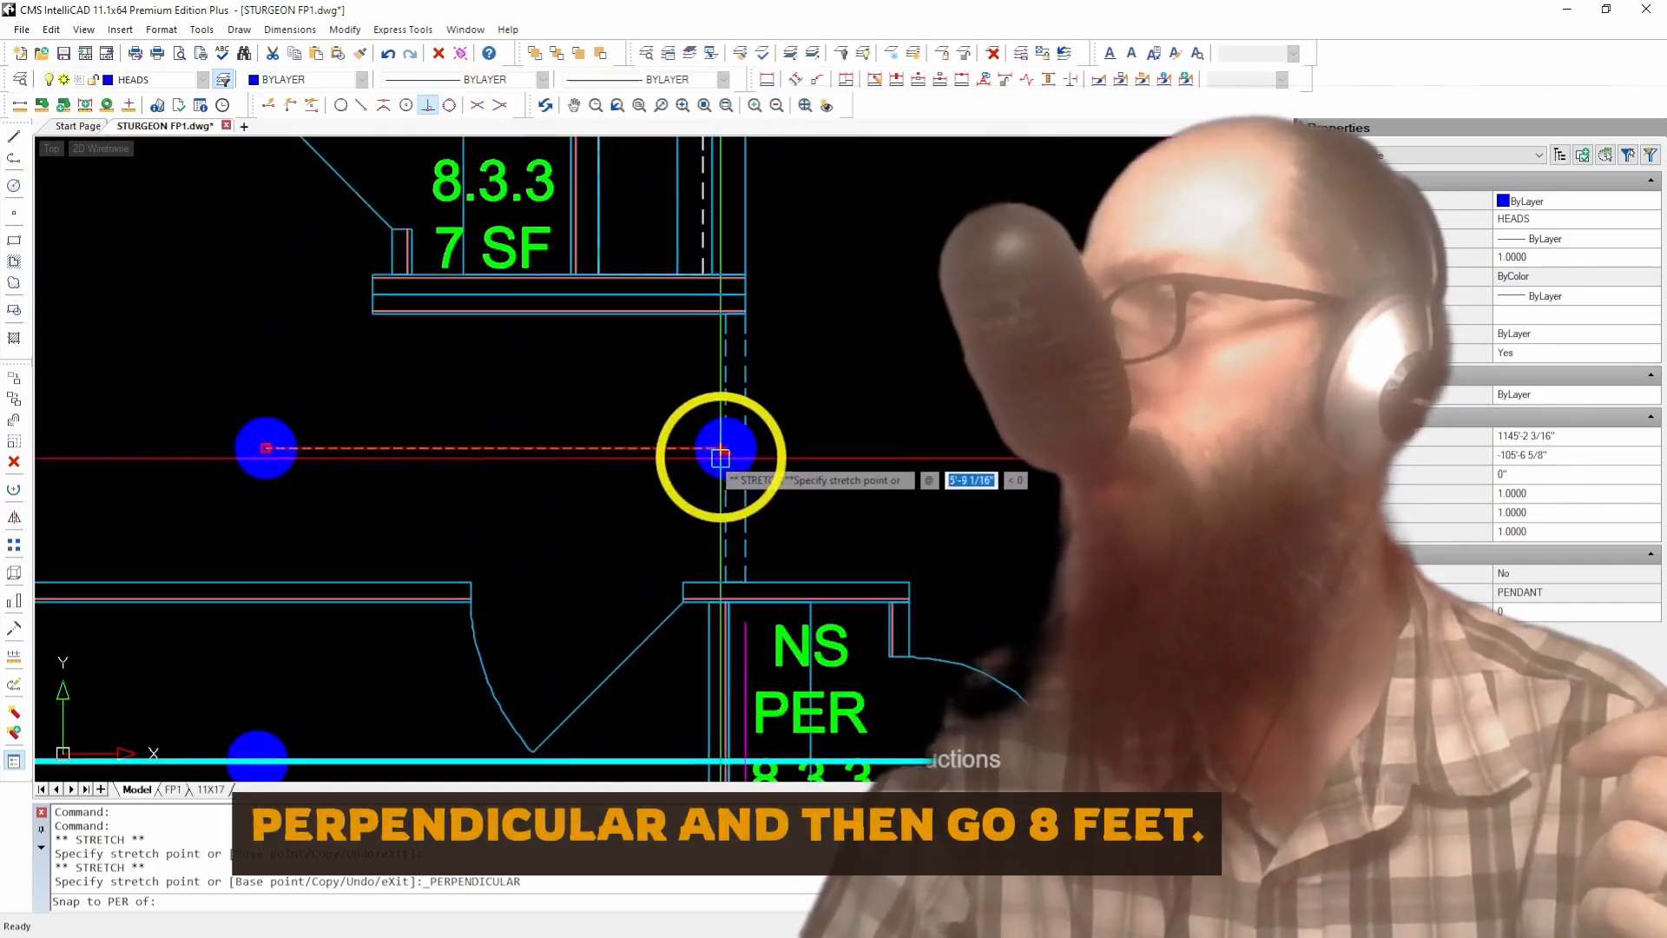
click(726, 448)
text(8')
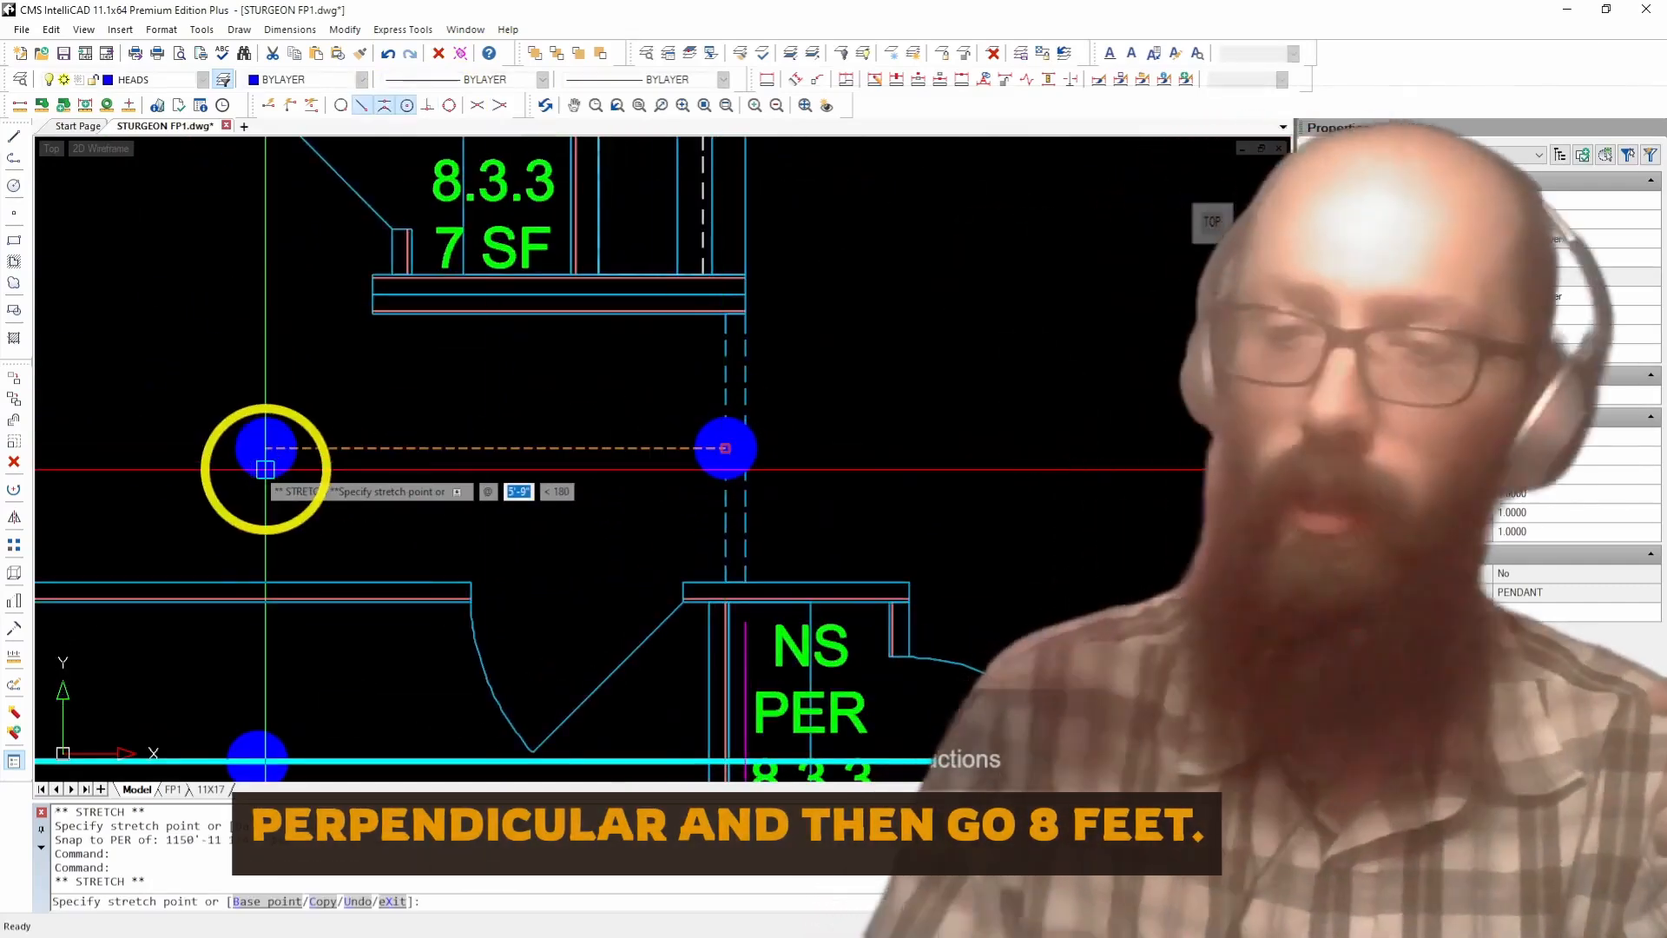
key(Return)
key(Escape)
scroll(267, 472, down, 5)
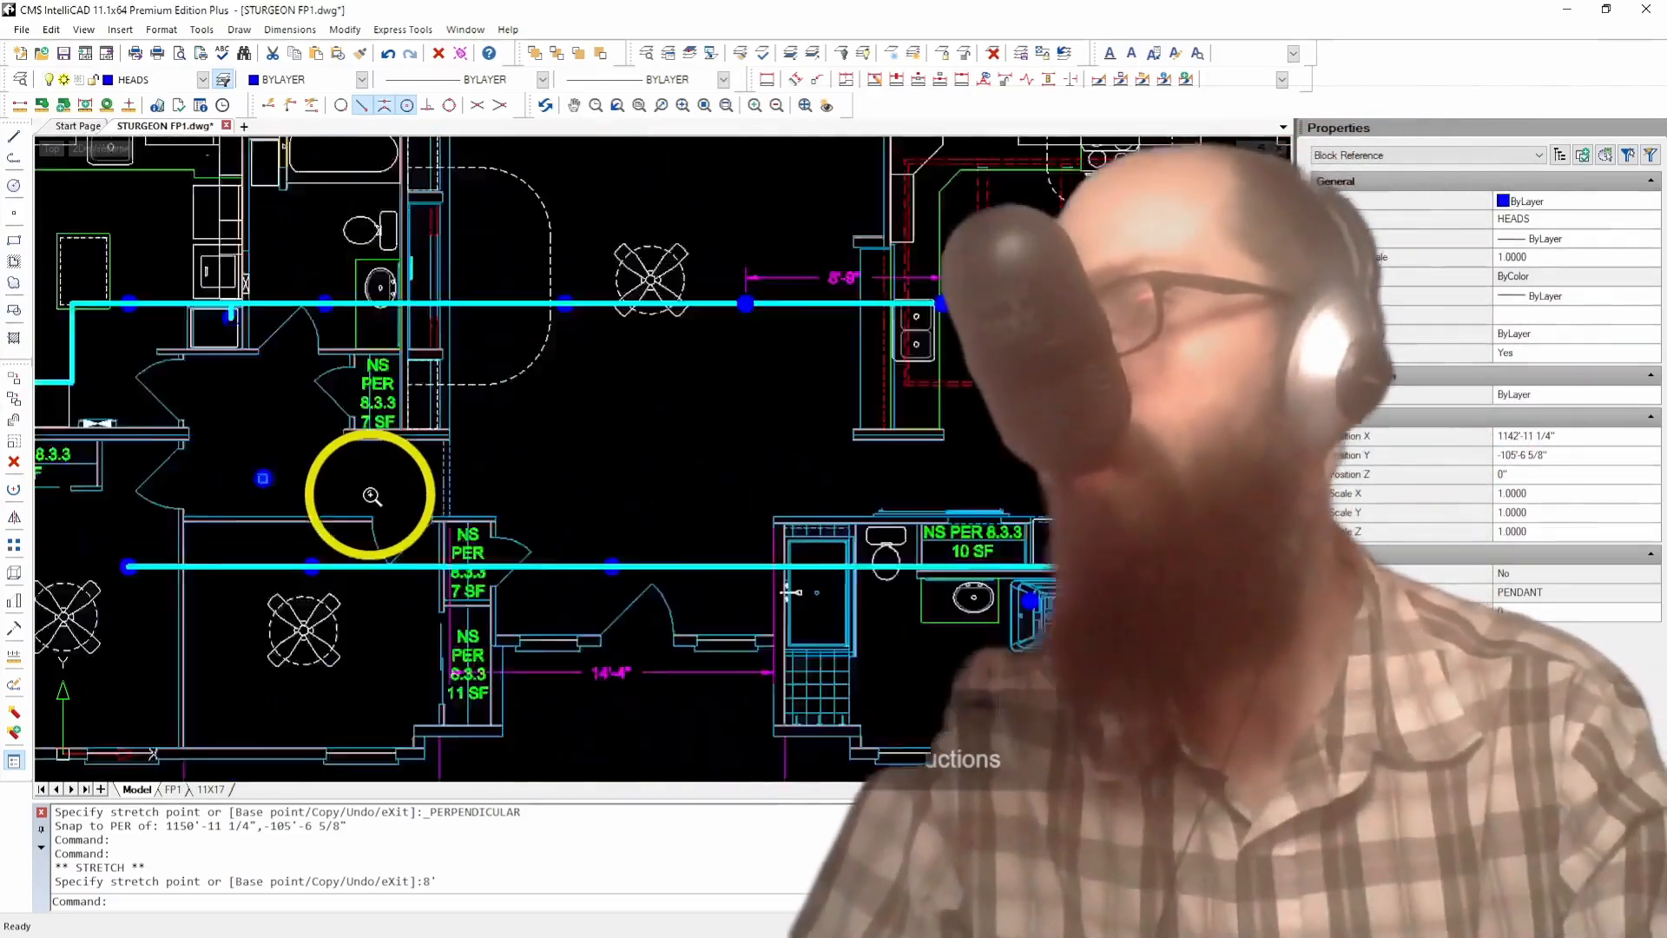
scroll(317, 483, up, 2)
scroll(249, 495, up, 4)
scroll(673, 532, down, 4)
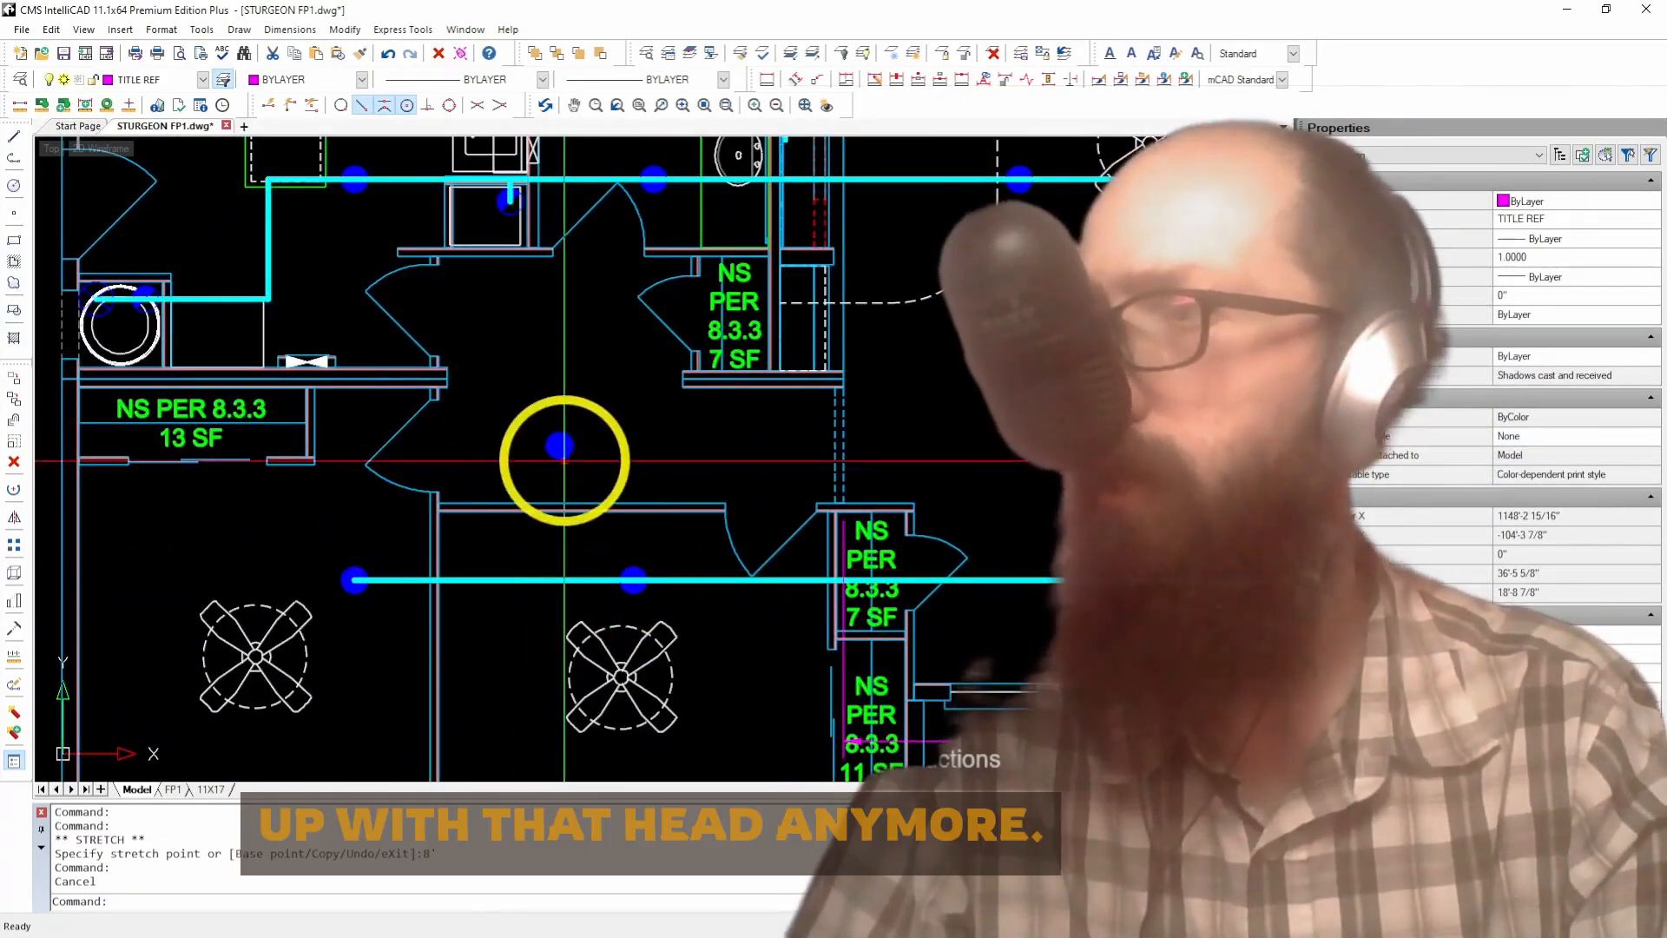
Step: Move the hallway sprinkler head 12" straight down toward the wall below it
scroll(552, 519, down, 2)
scroll(564, 487, up, 4)
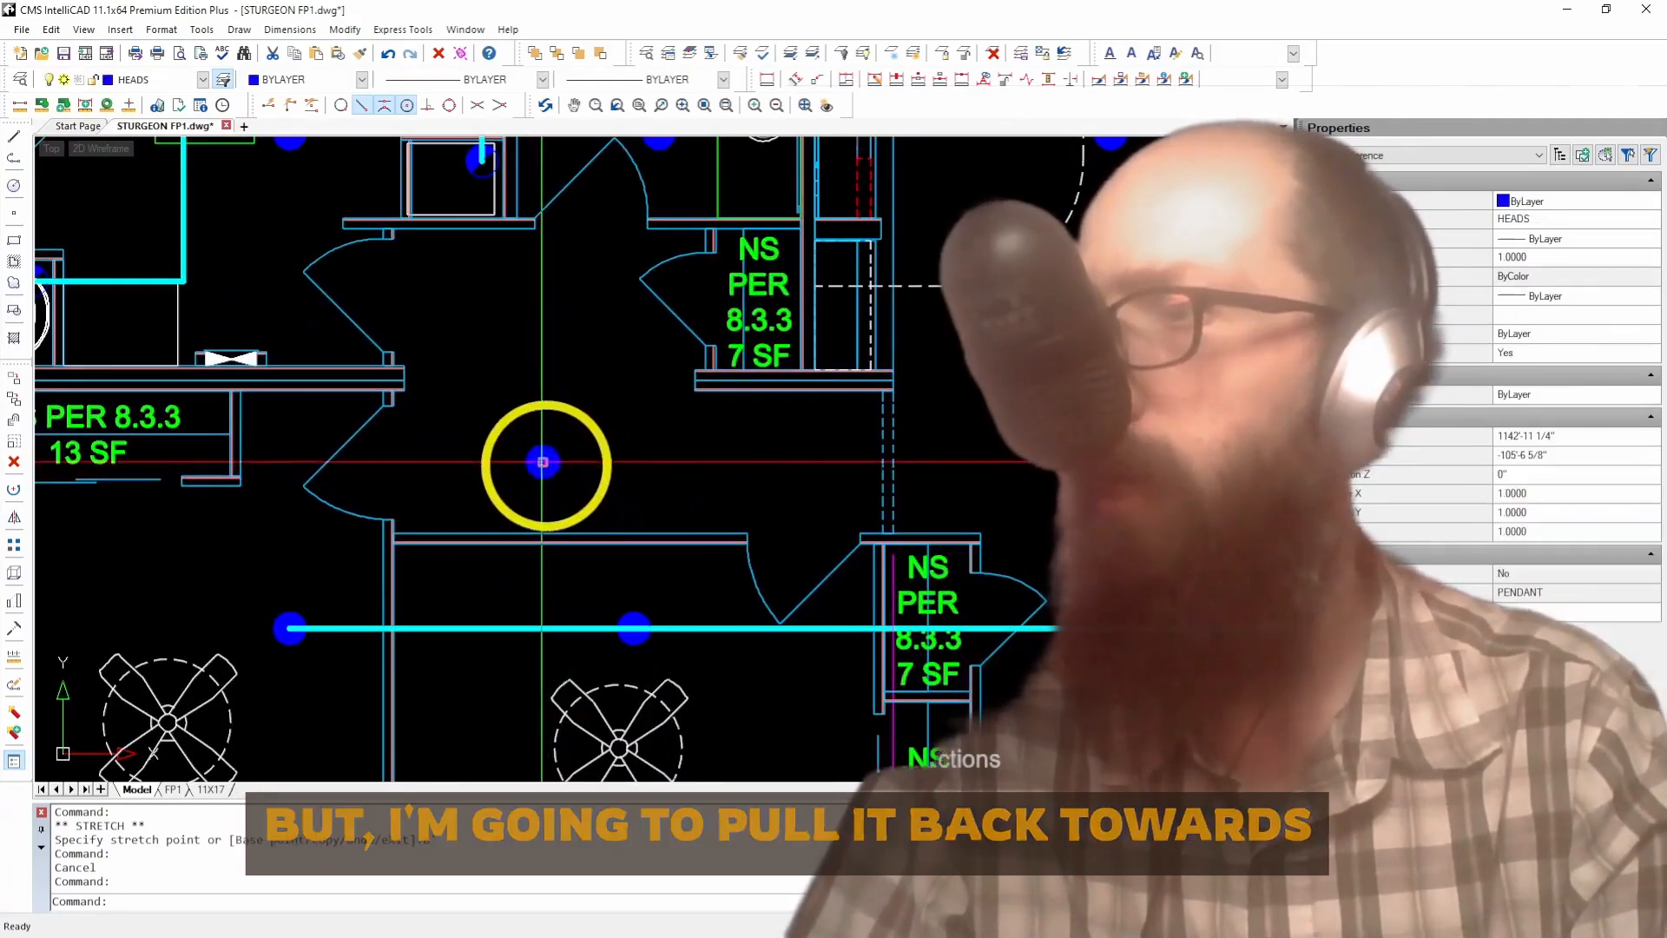
click(543, 462)
click(543, 462)
scroll(540, 465, up, 4)
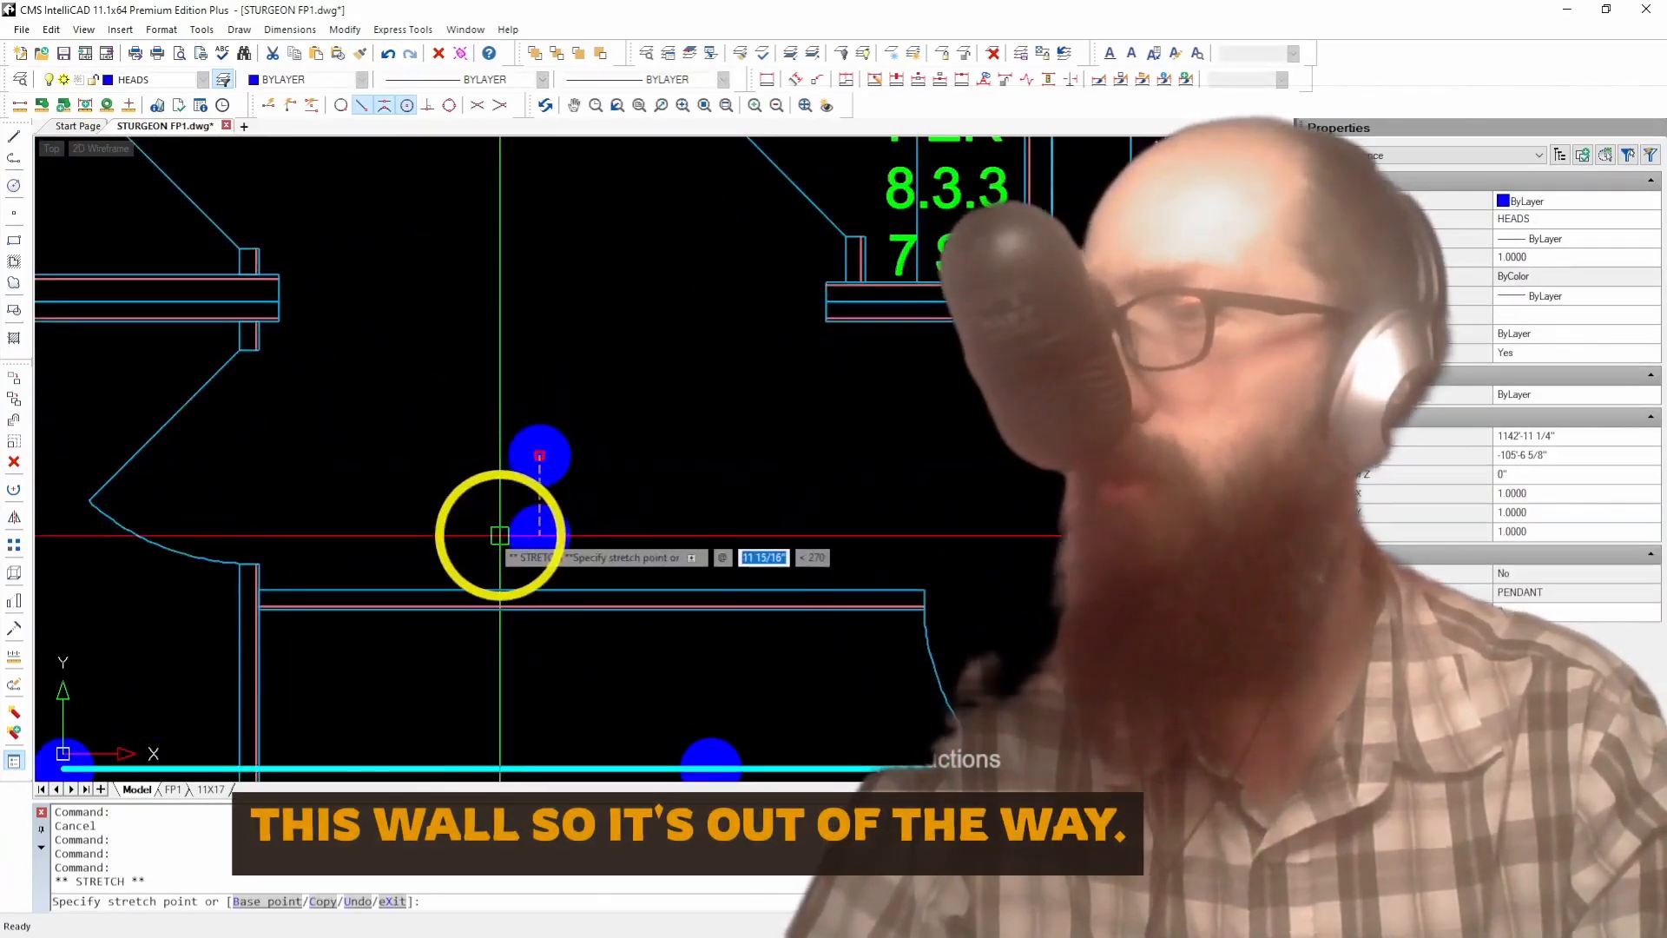
text(12)
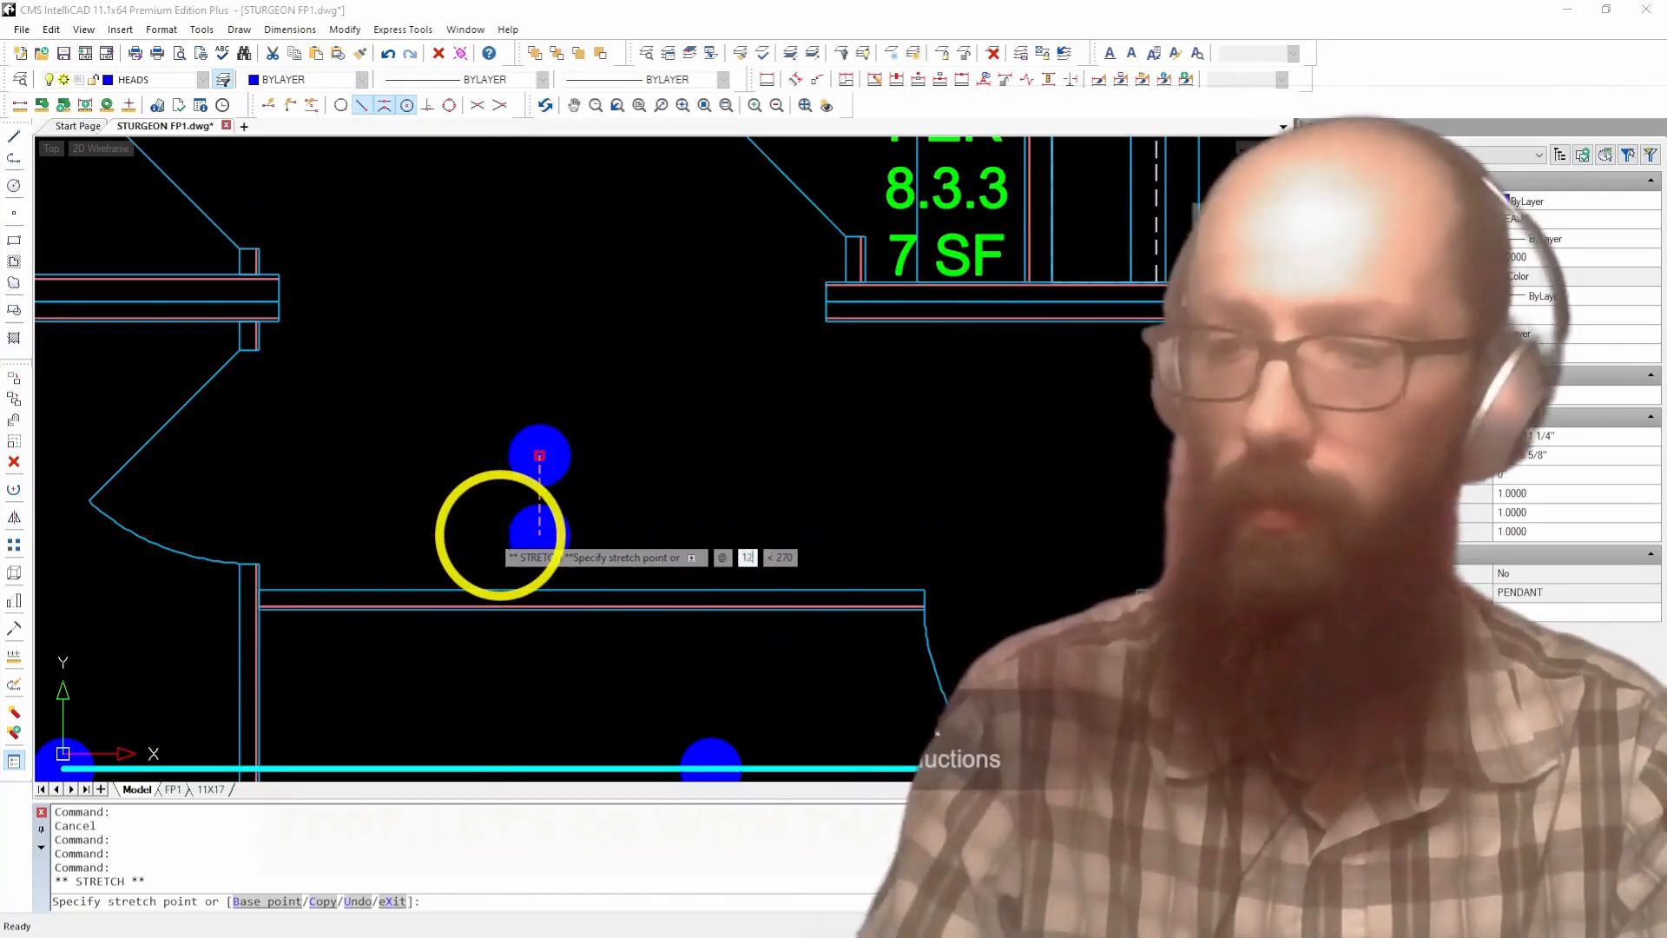
key(Return)
key(Escape)
Step: Draw a line from the hallway sprinkler head perpendicular to the lower pipe
scroll(499, 535, down, 4)
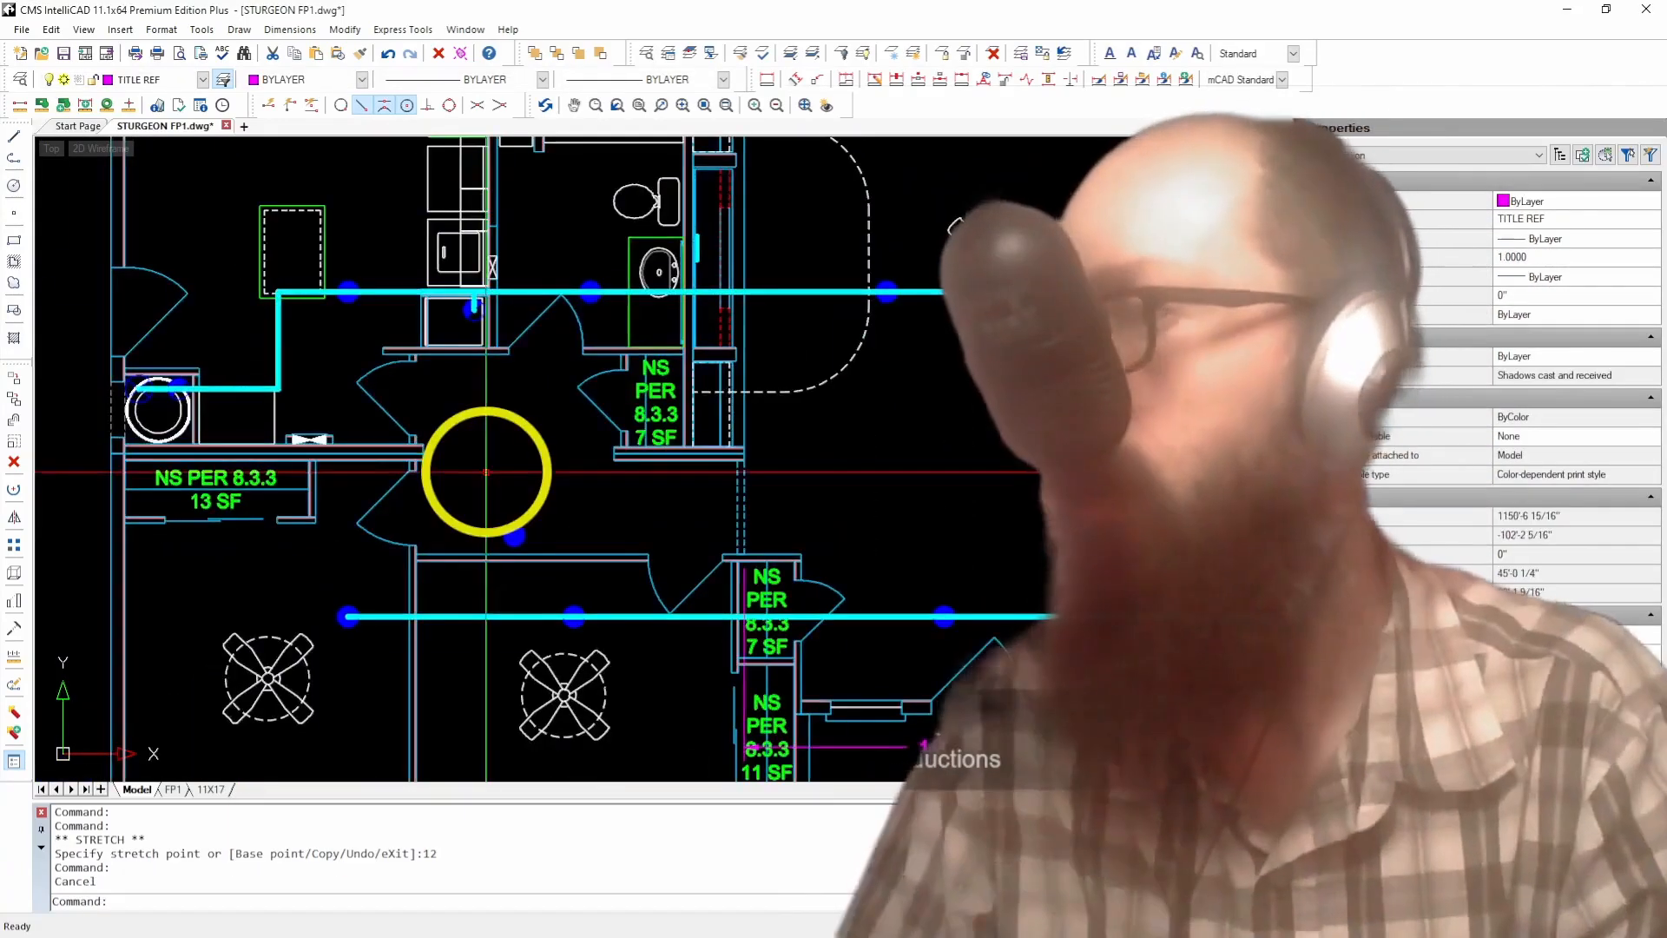
click(16, 144)
click(515, 534)
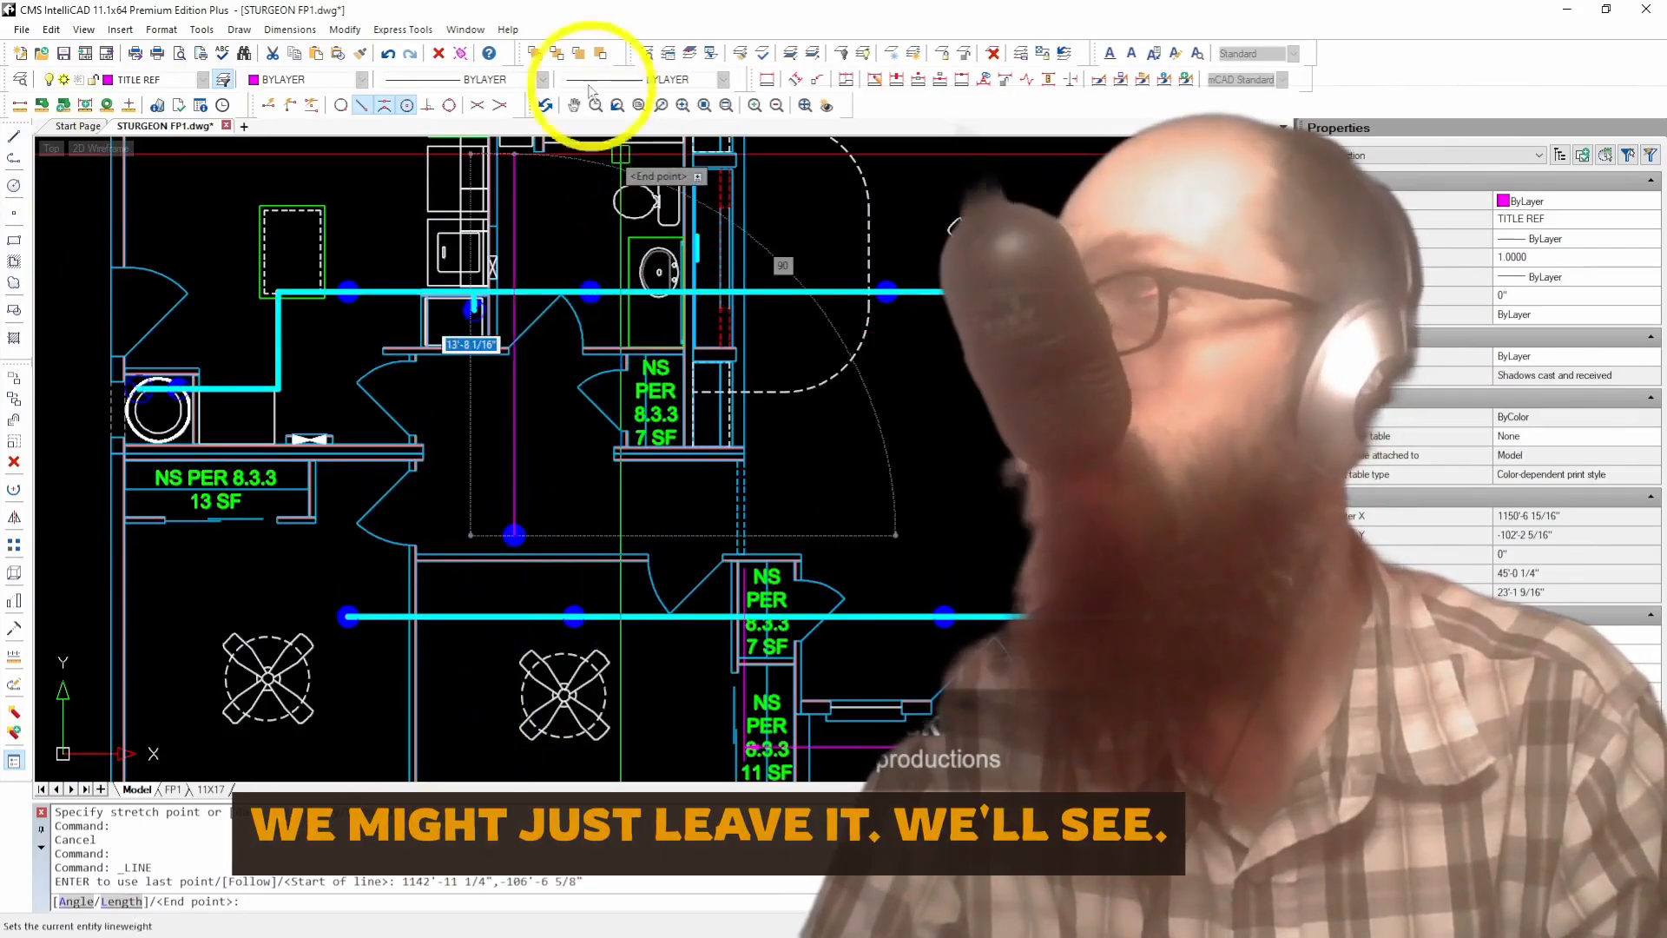
click(428, 107)
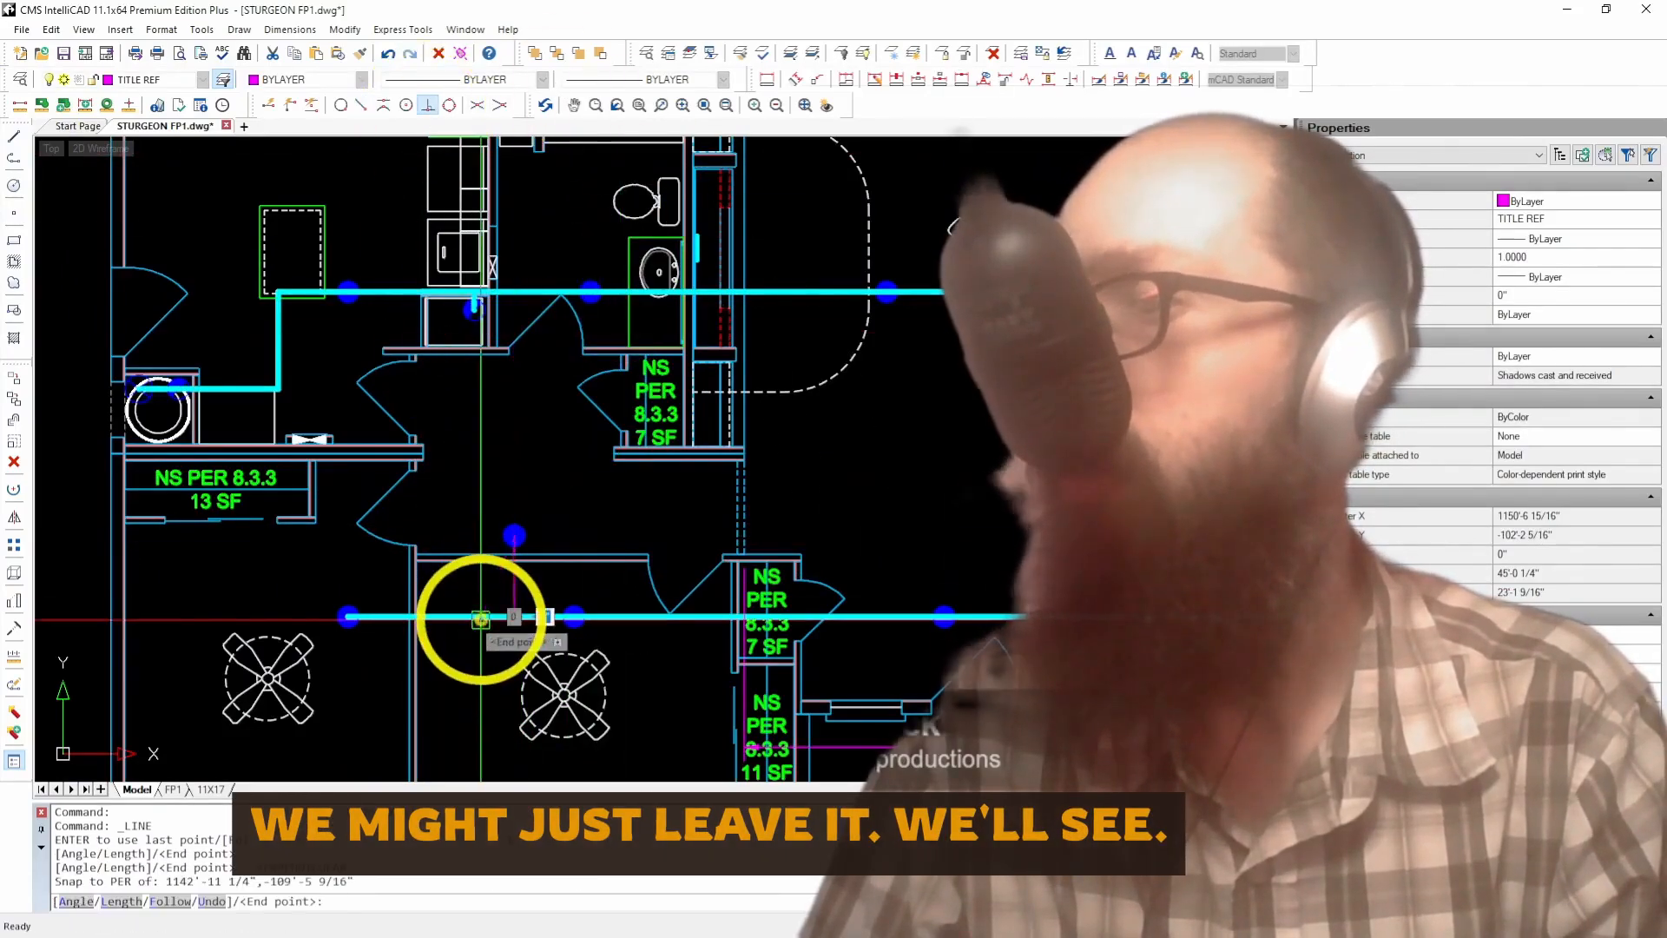
Step: Match the properties of the lower pipe onto the new vertical line from the hallway head
click(360, 53)
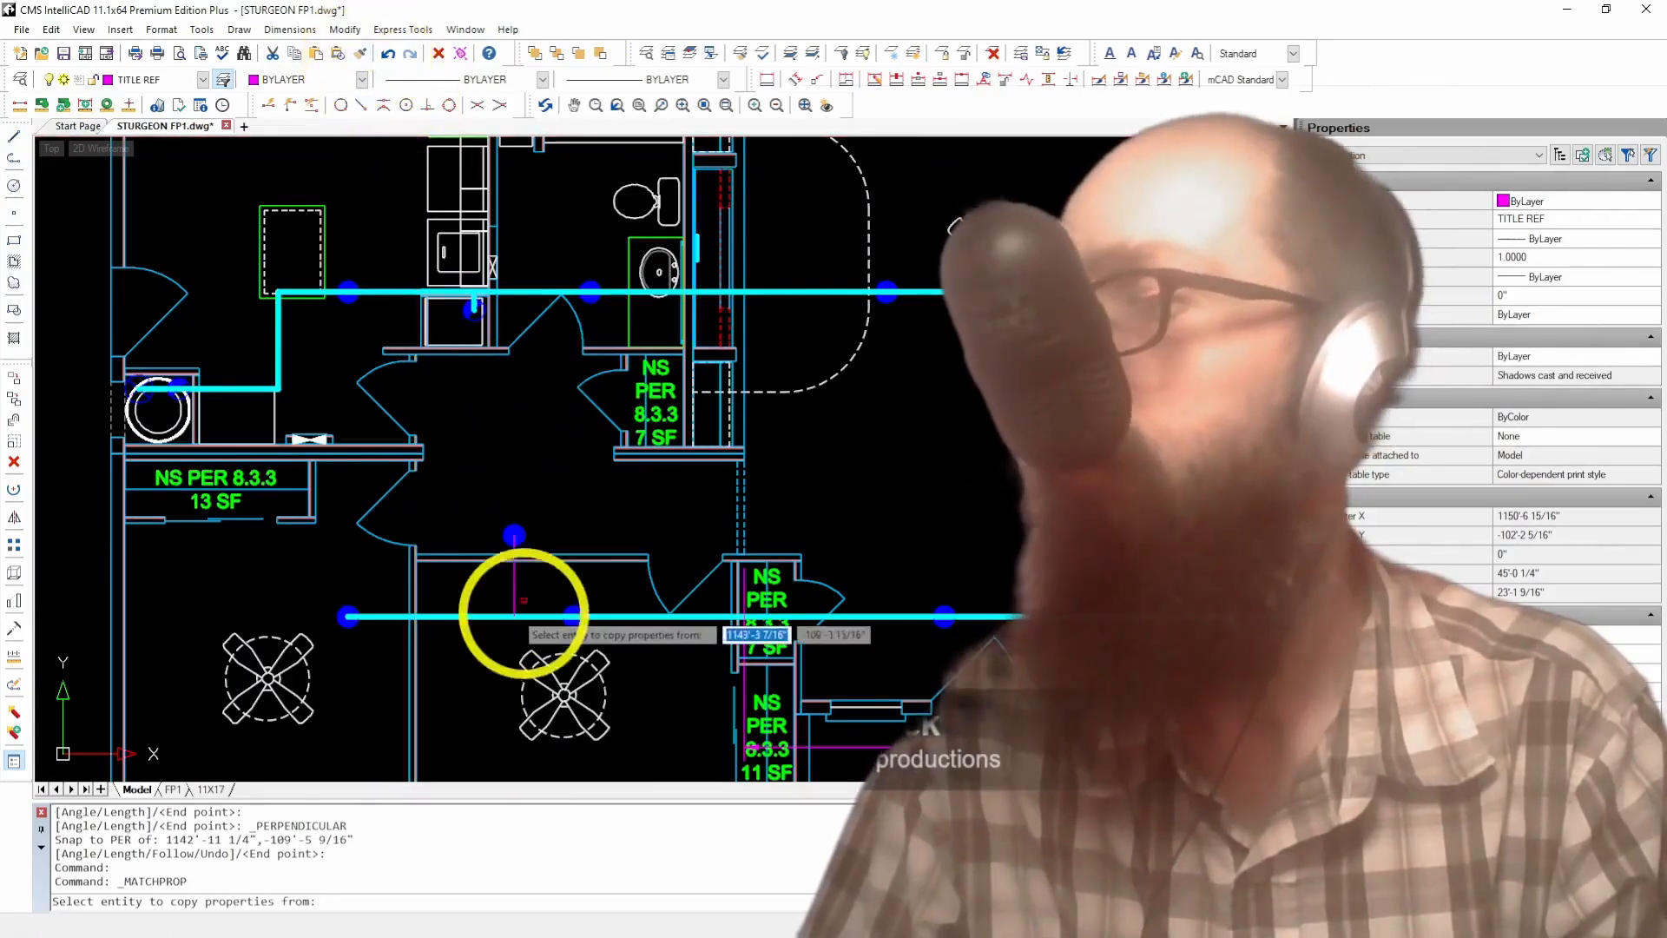
click(527, 613)
key(Return)
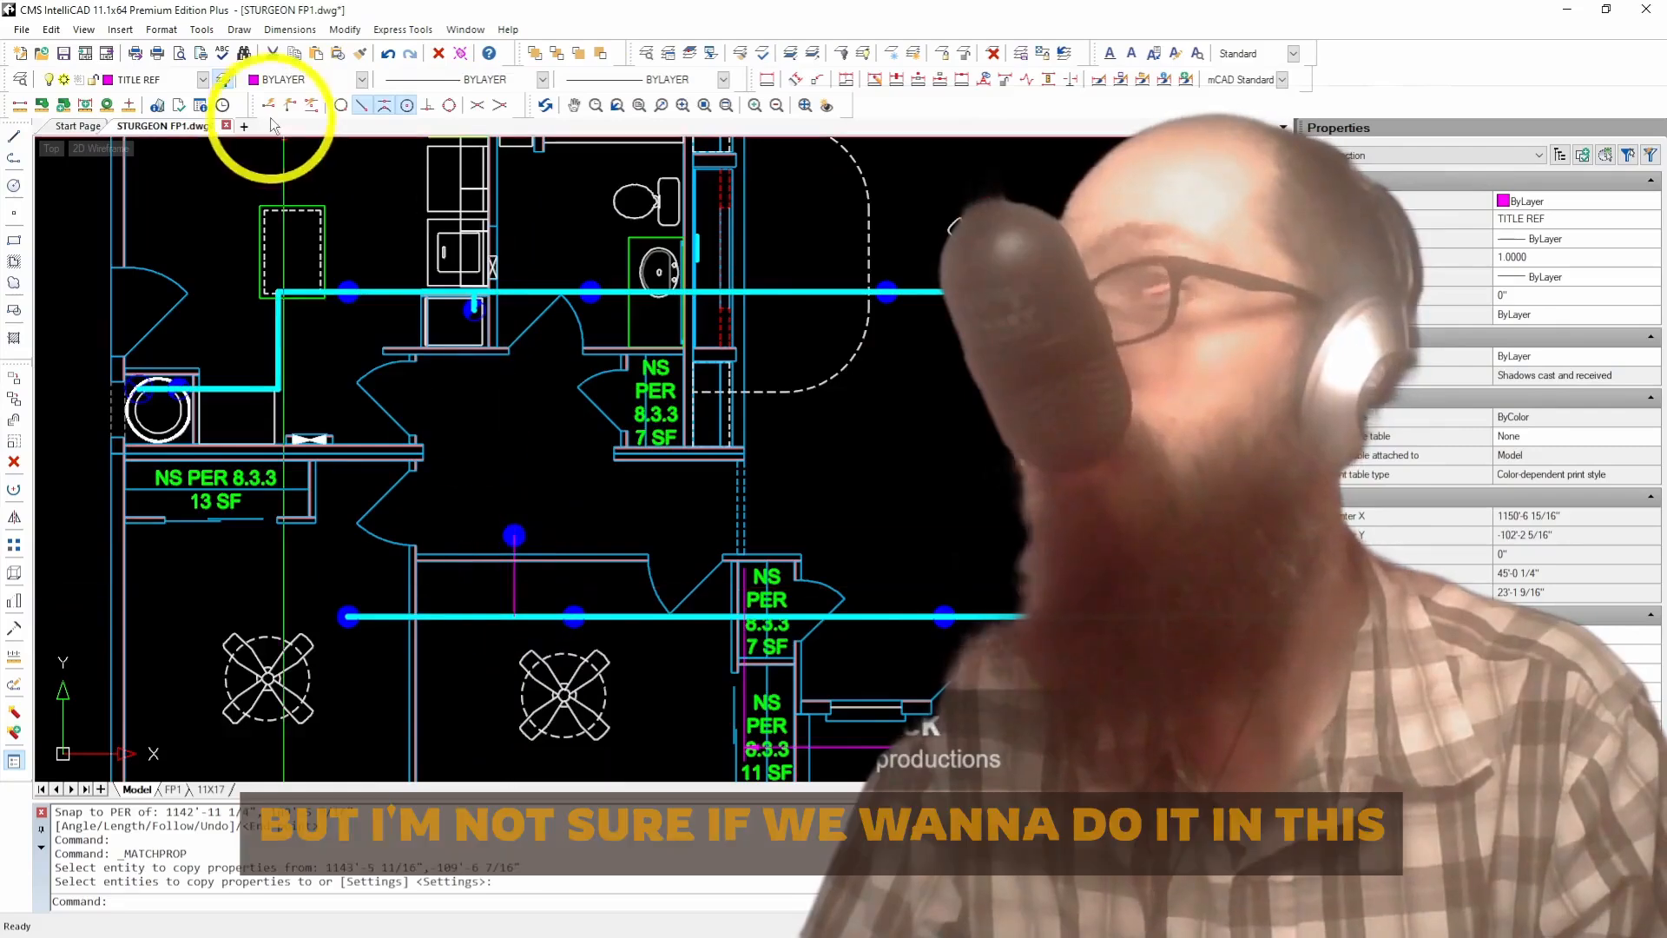
click(360, 54)
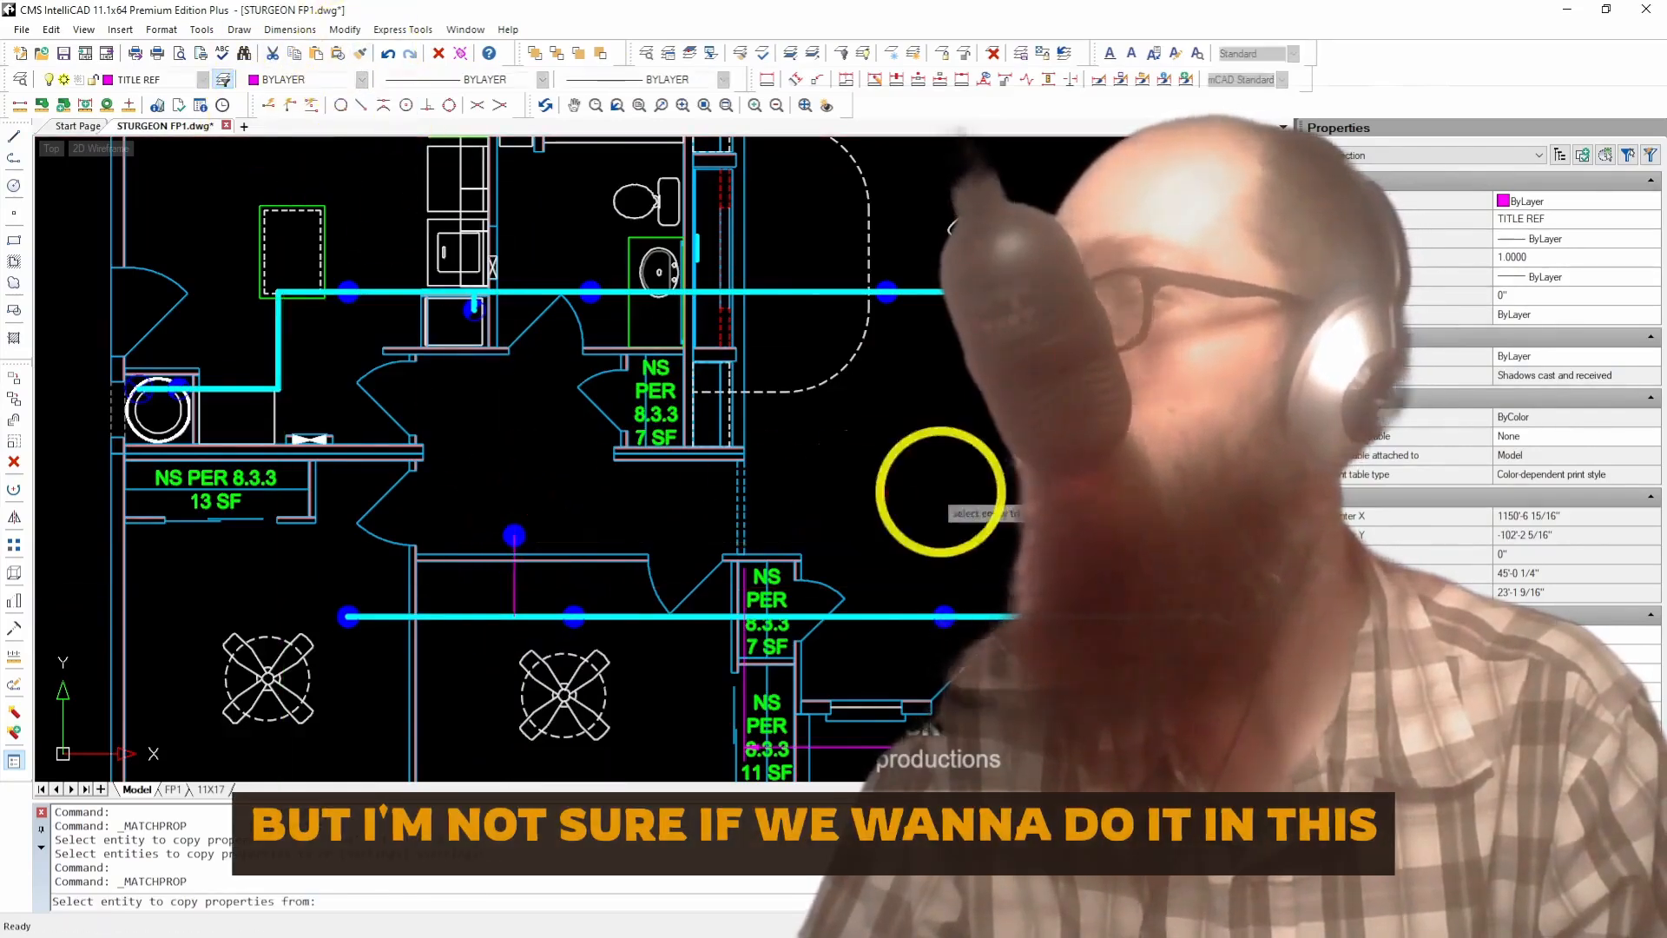
click(538, 615)
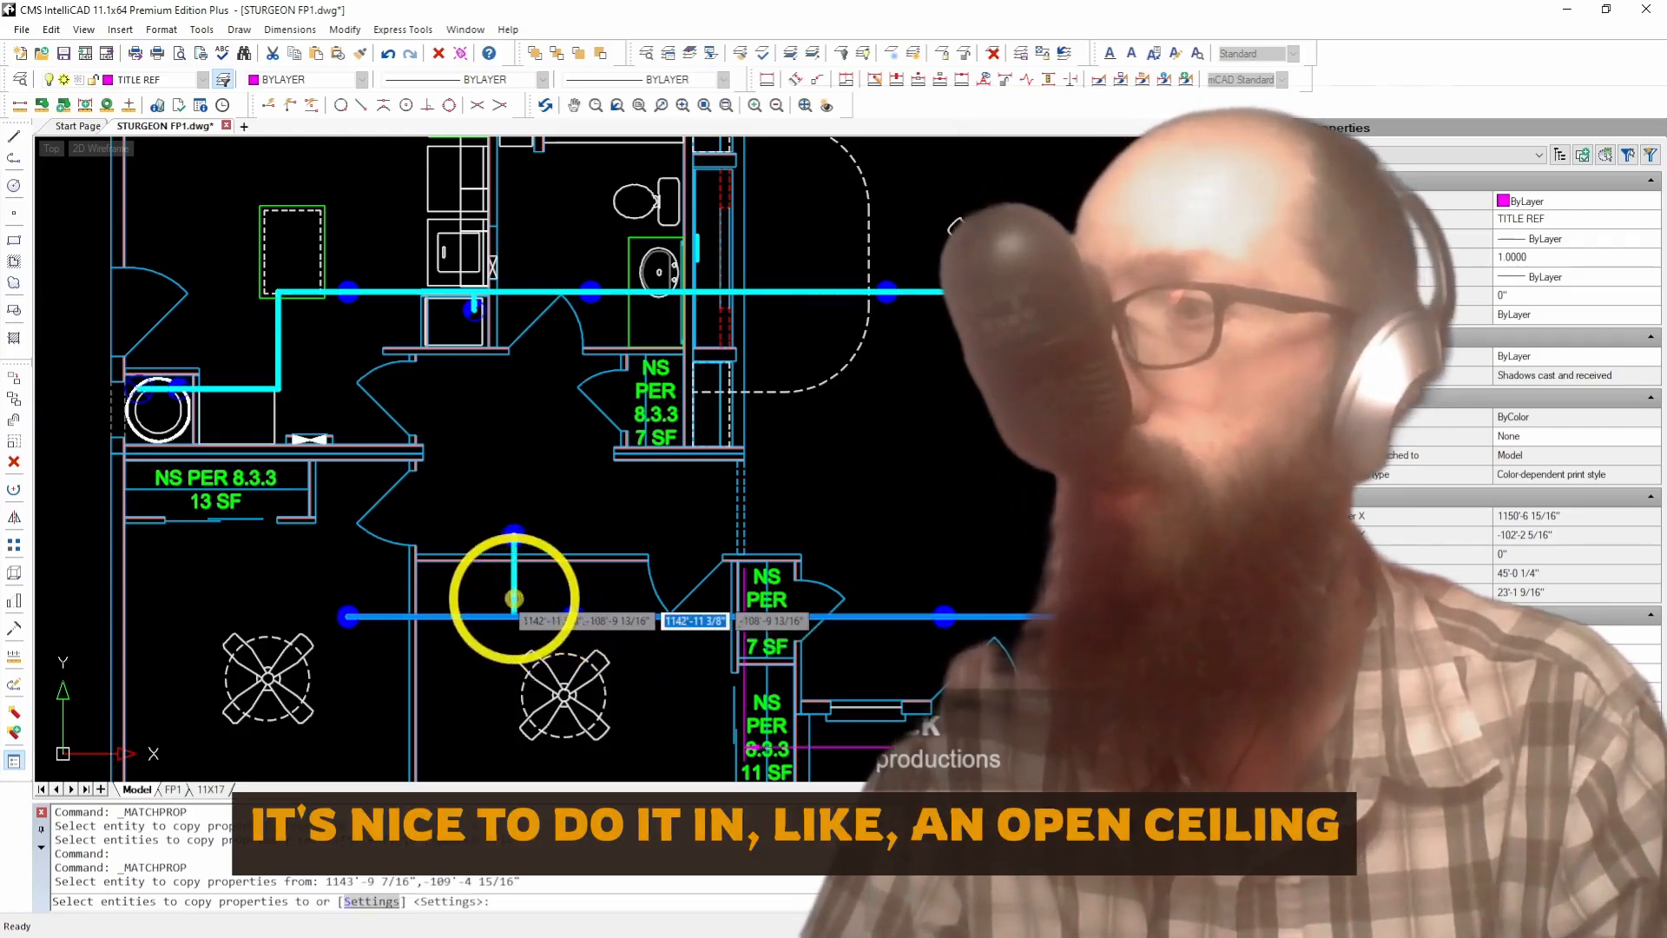
scroll(514, 600, down, 2)
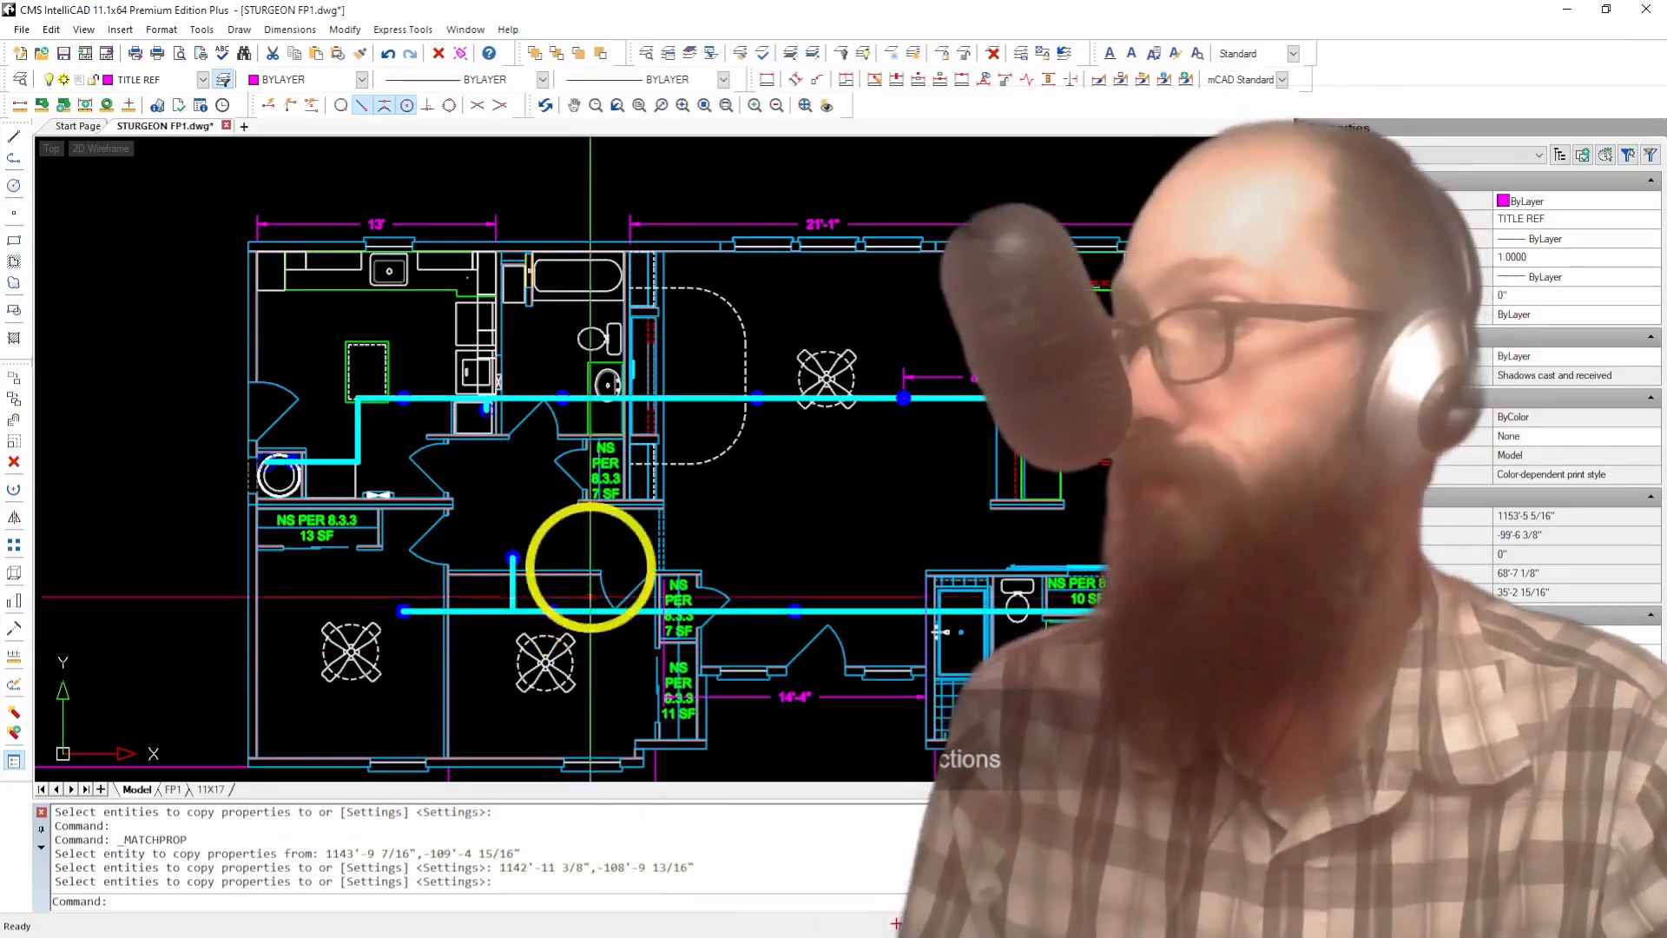
scroll(540, 577, down, 3)
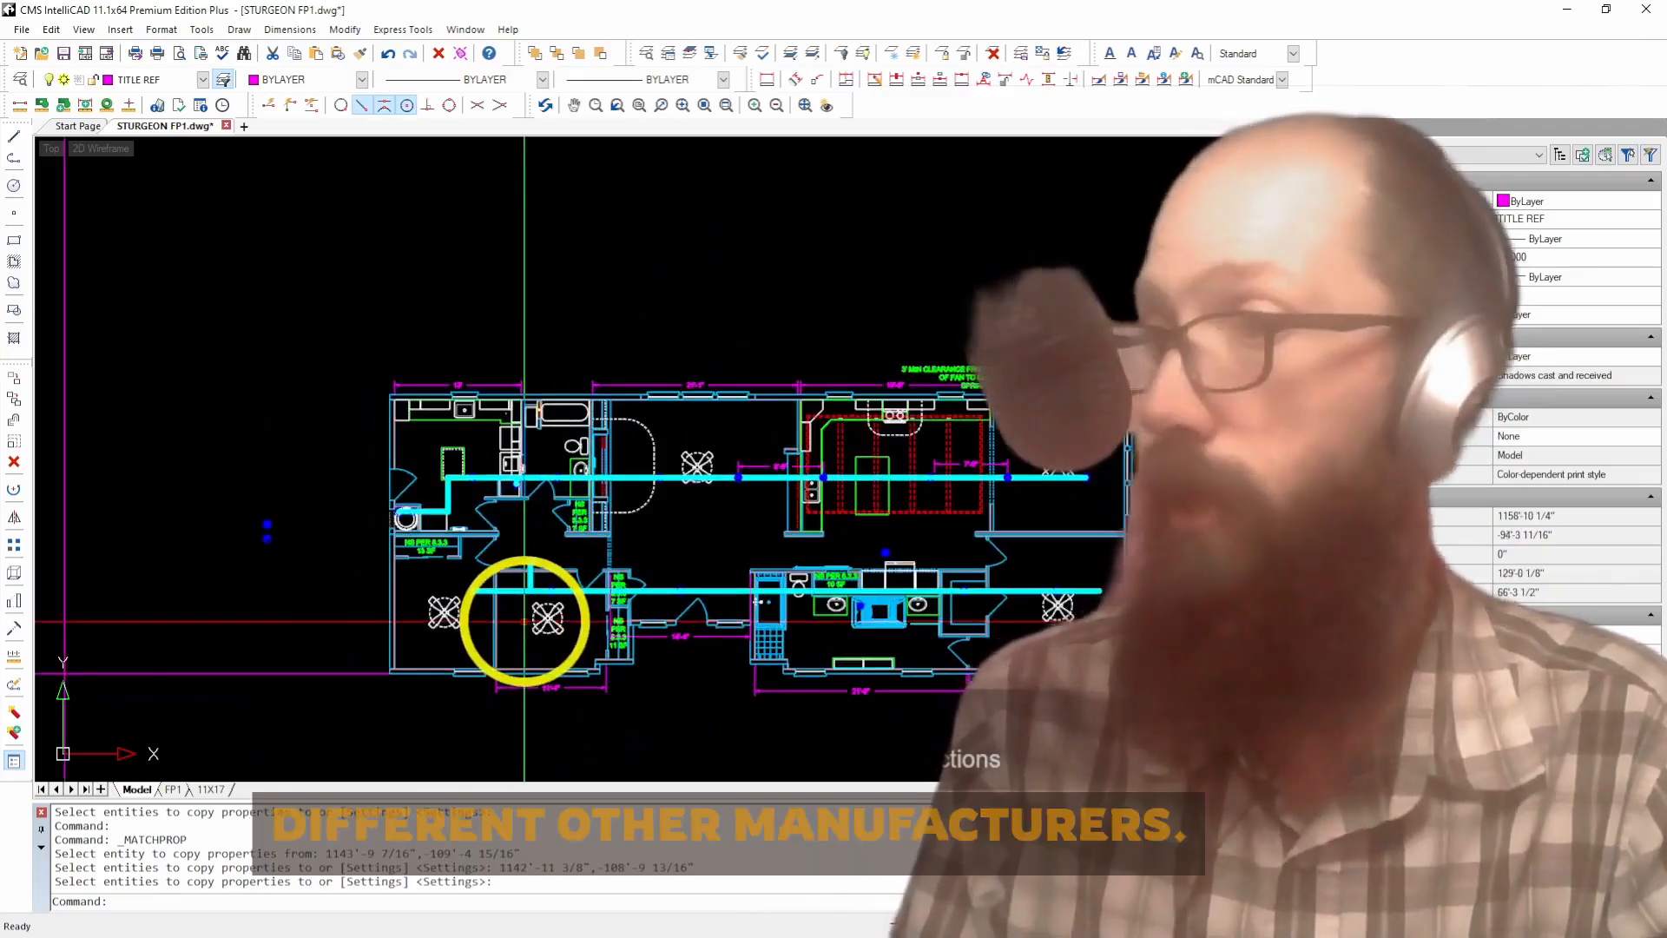
scroll(530, 619, down, 2)
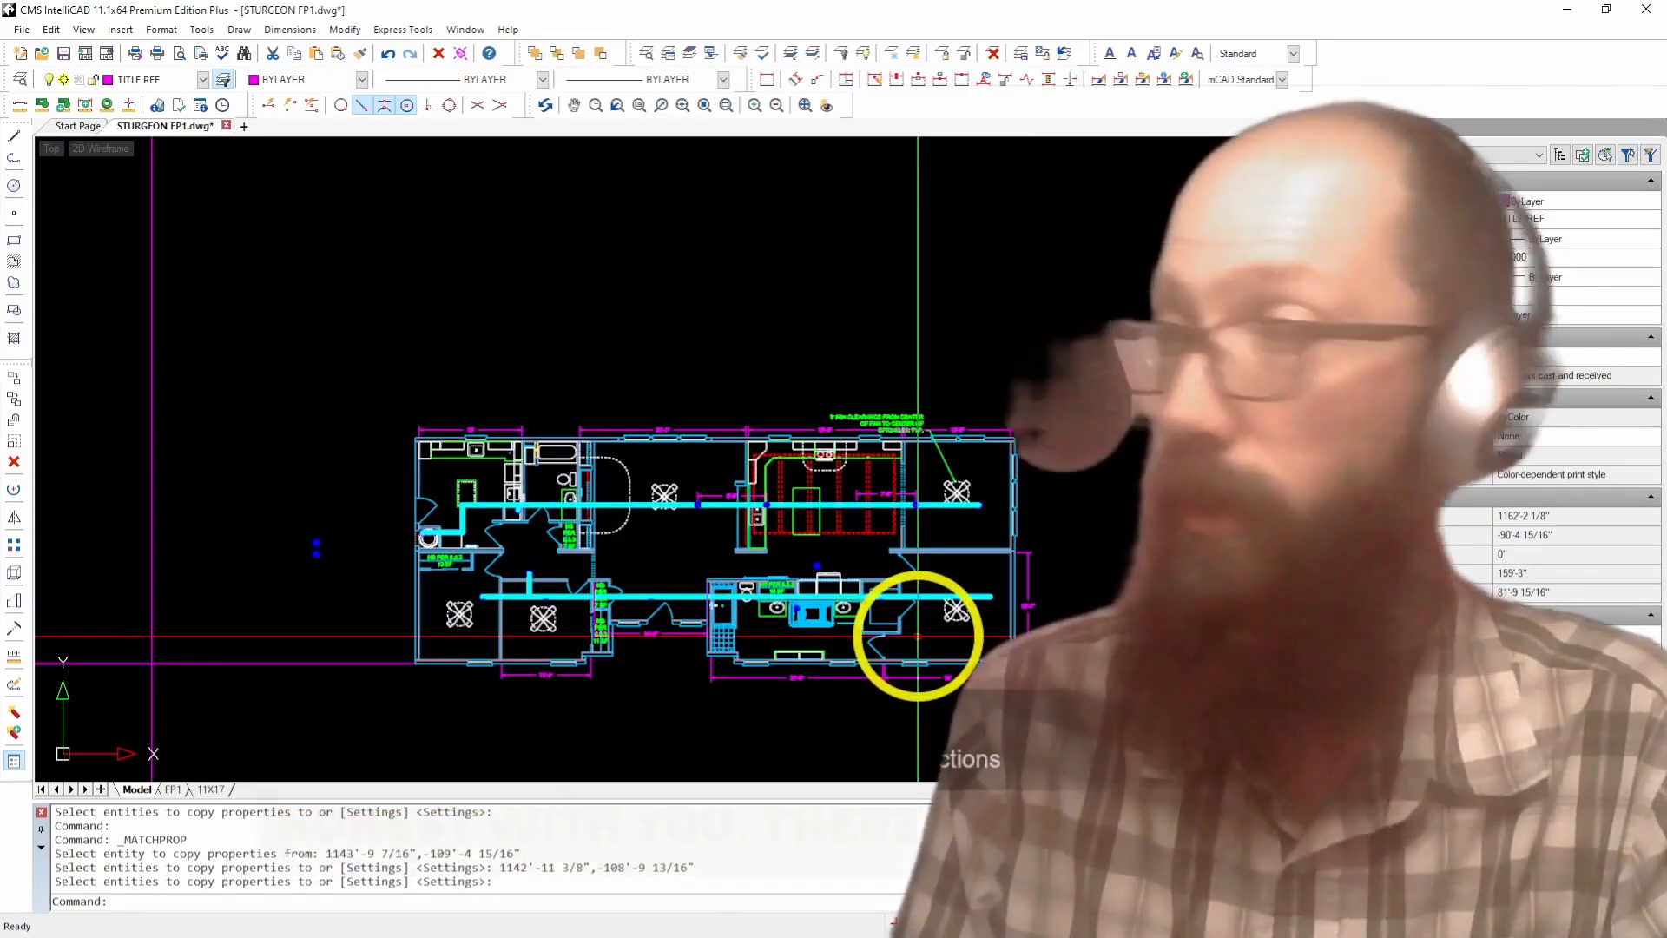
scroll(860, 592, up, 4)
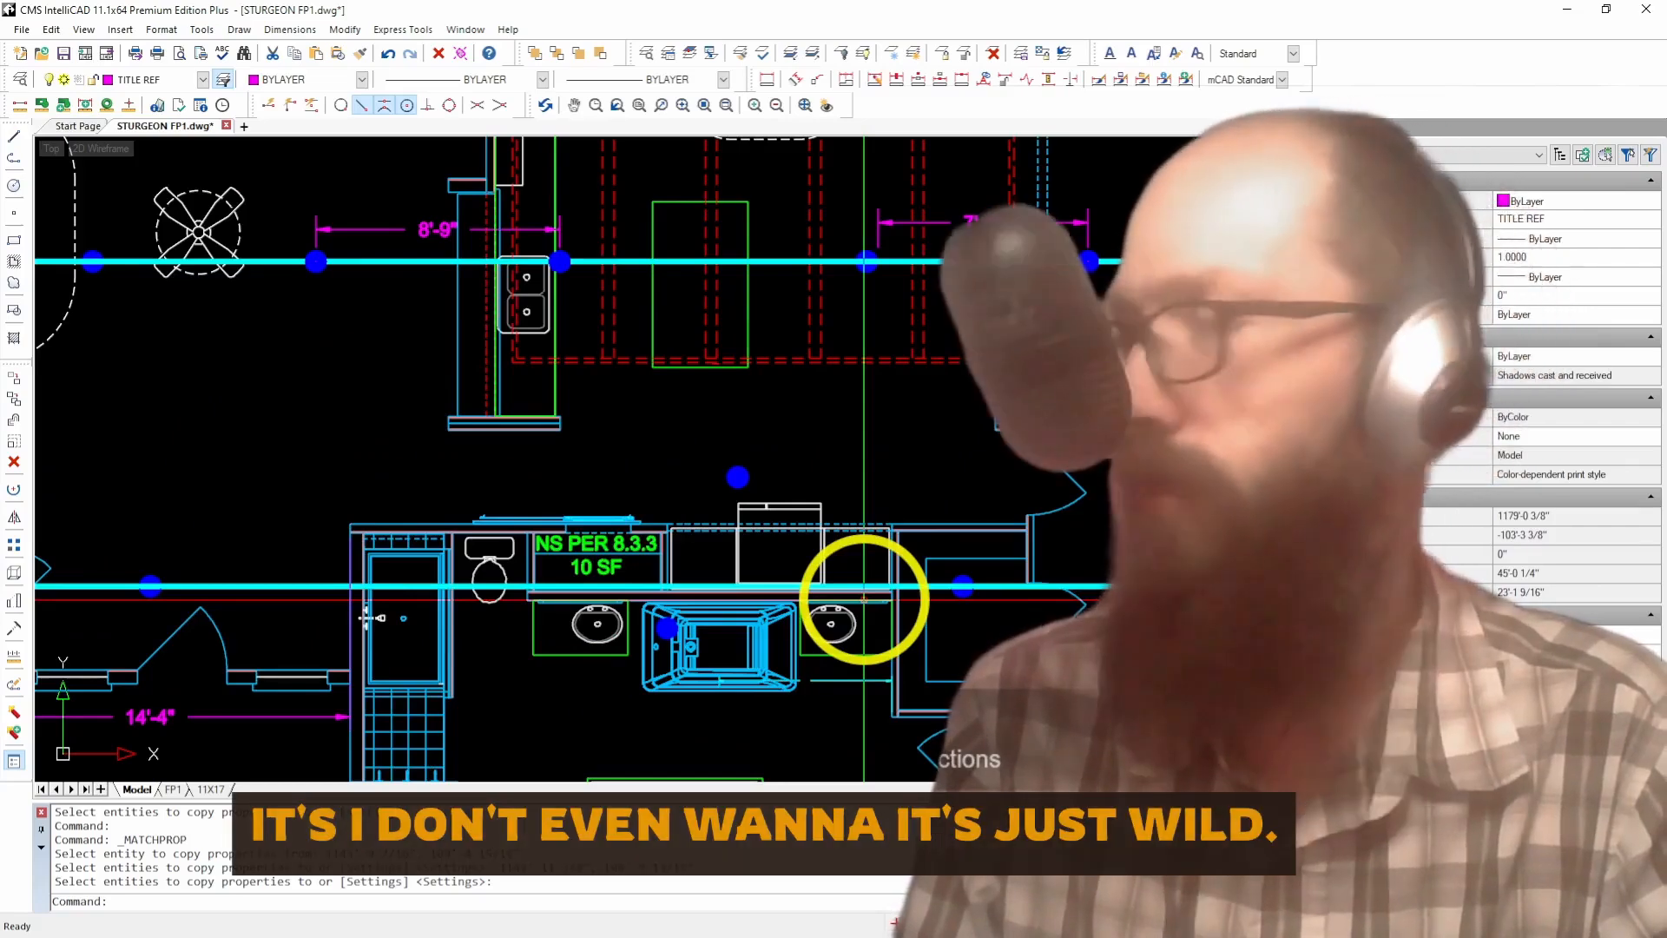
scroll(521, 577, down, 3)
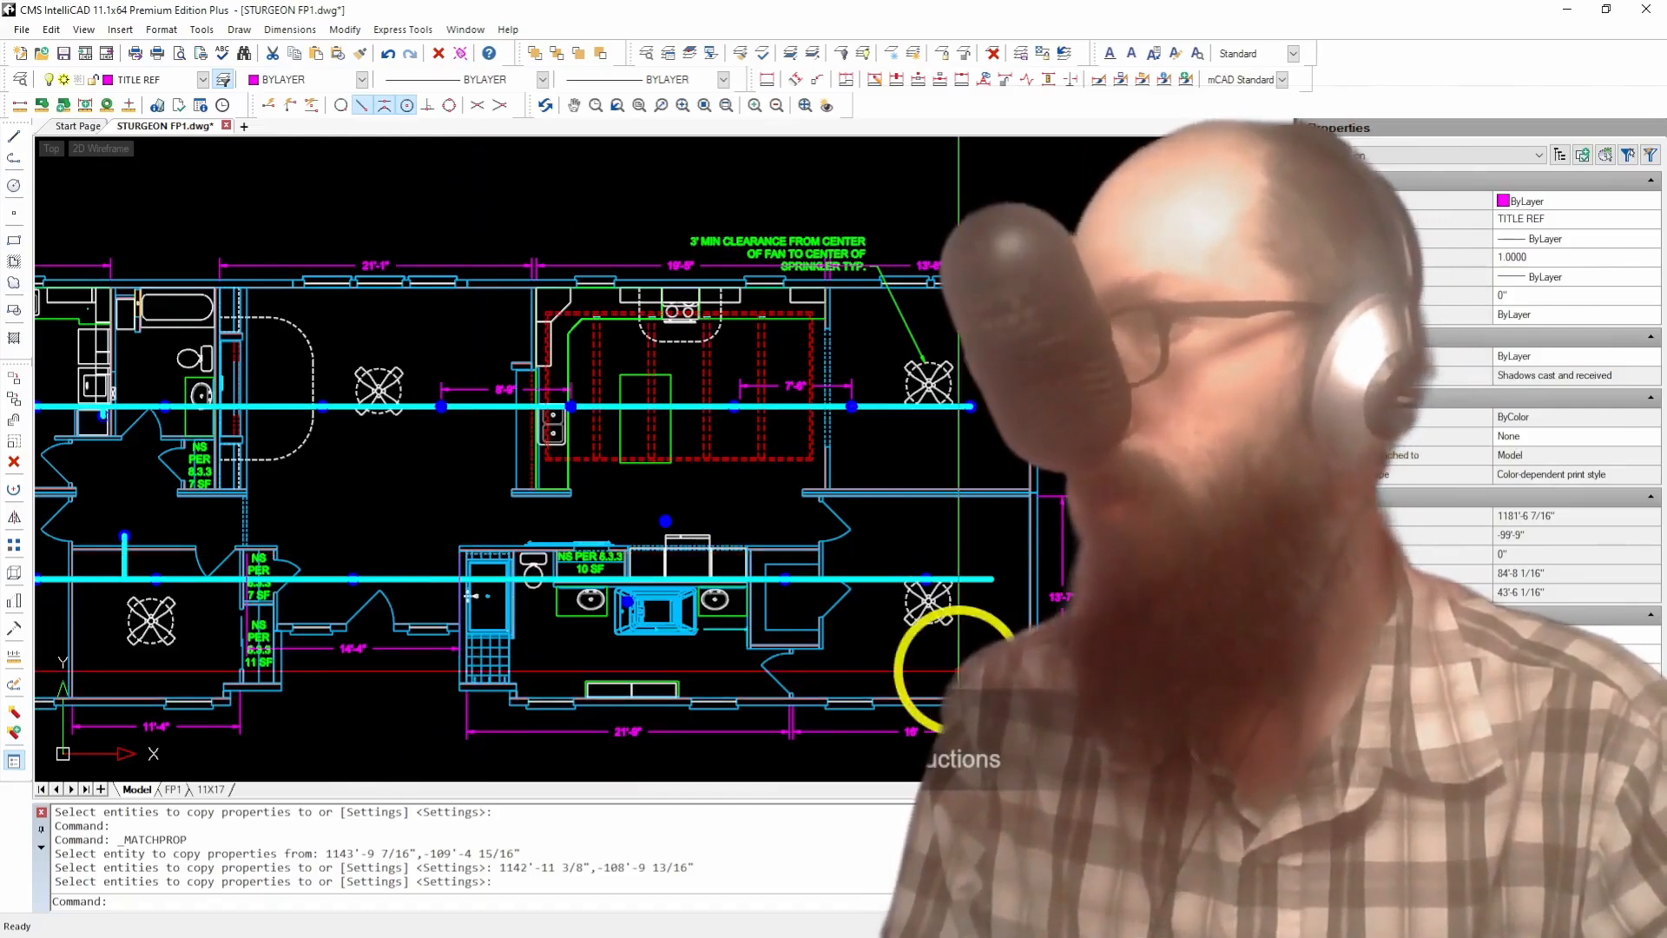
scroll(985, 627, up, 2)
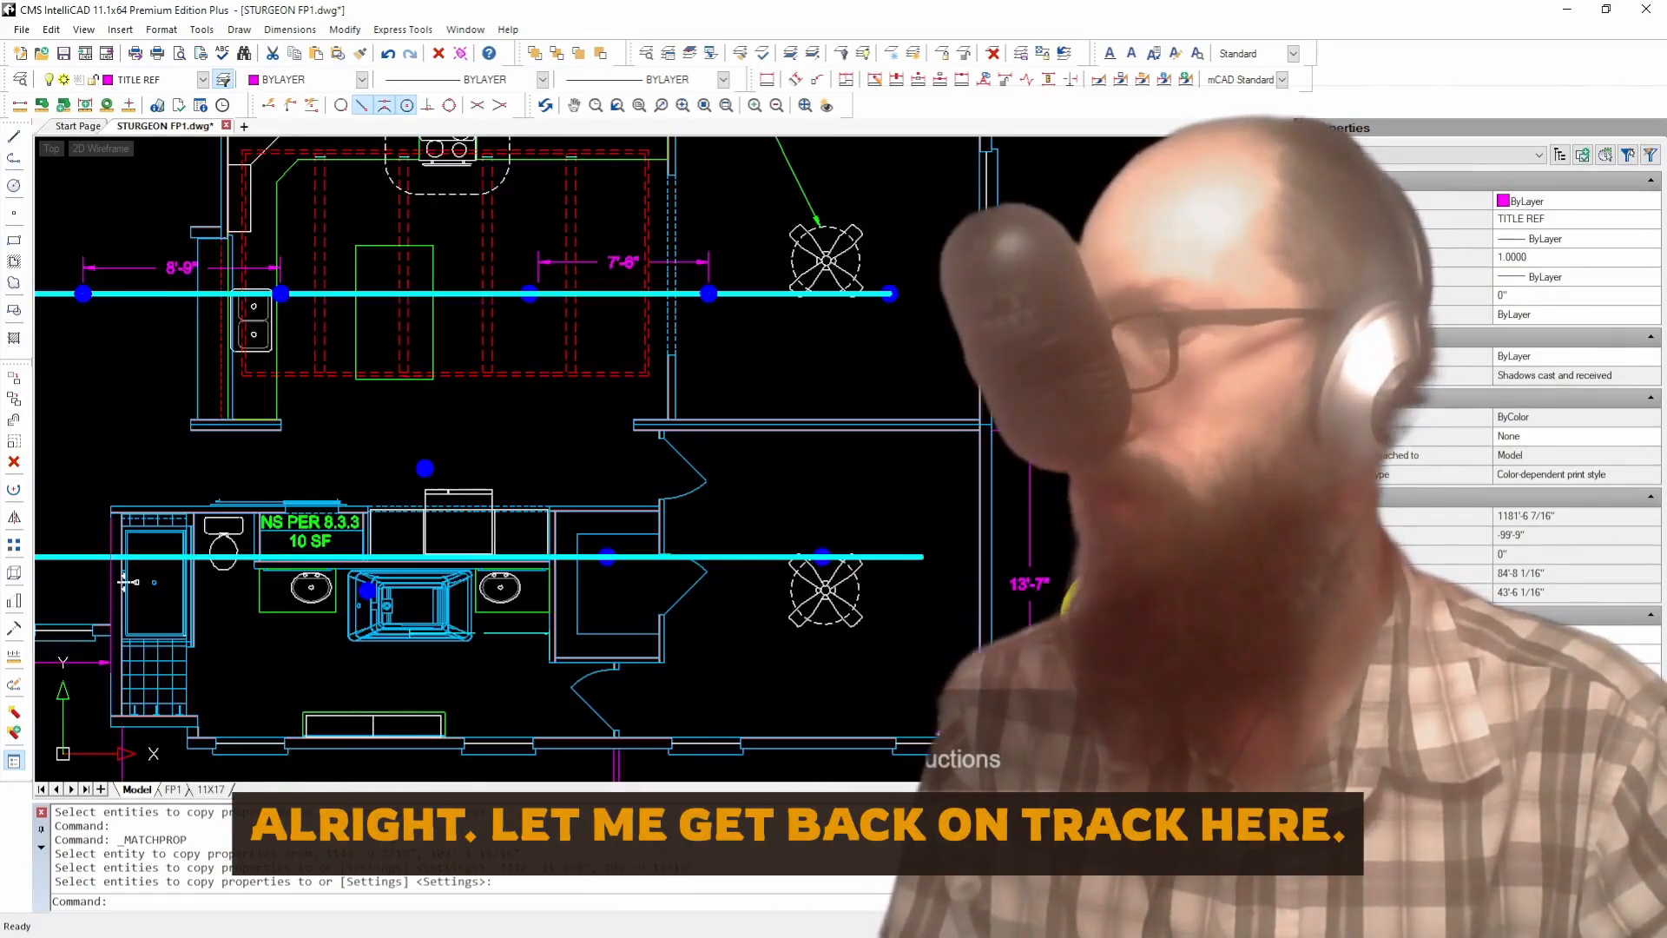
scroll(970, 627, down, 2)
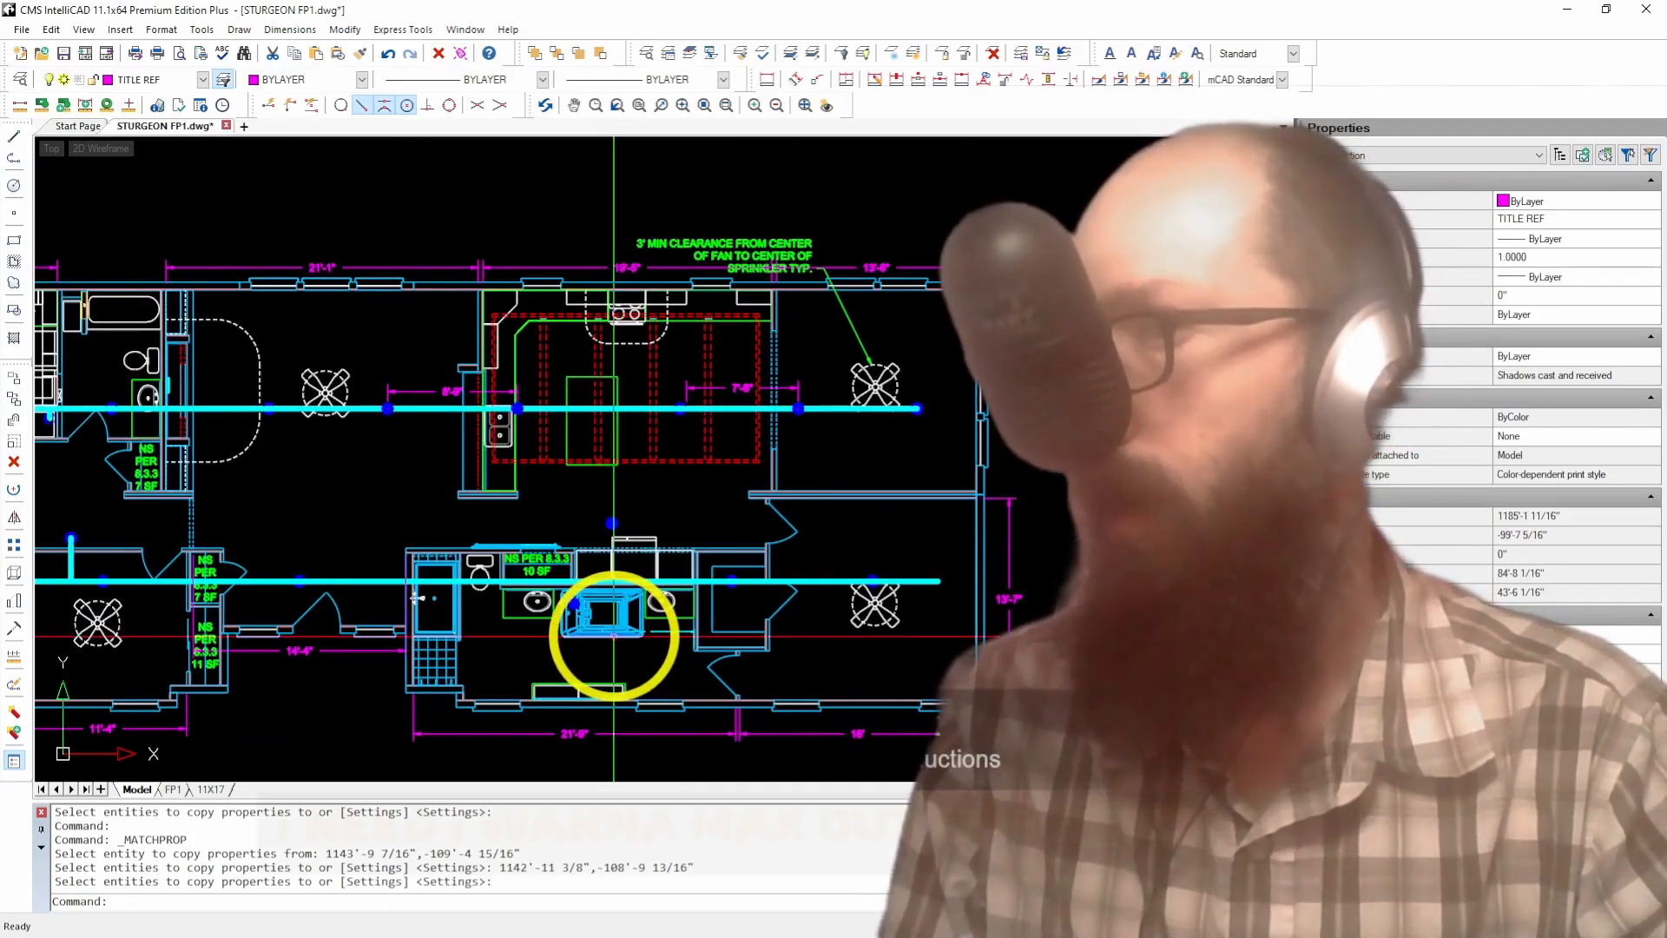
Step: Move the lower-pipe head in the entry area perpendicular to the dashed lintel line on its left, and from there 8' to the right
scroll(185, 588, up, 2)
scroll(185, 588, up, 5)
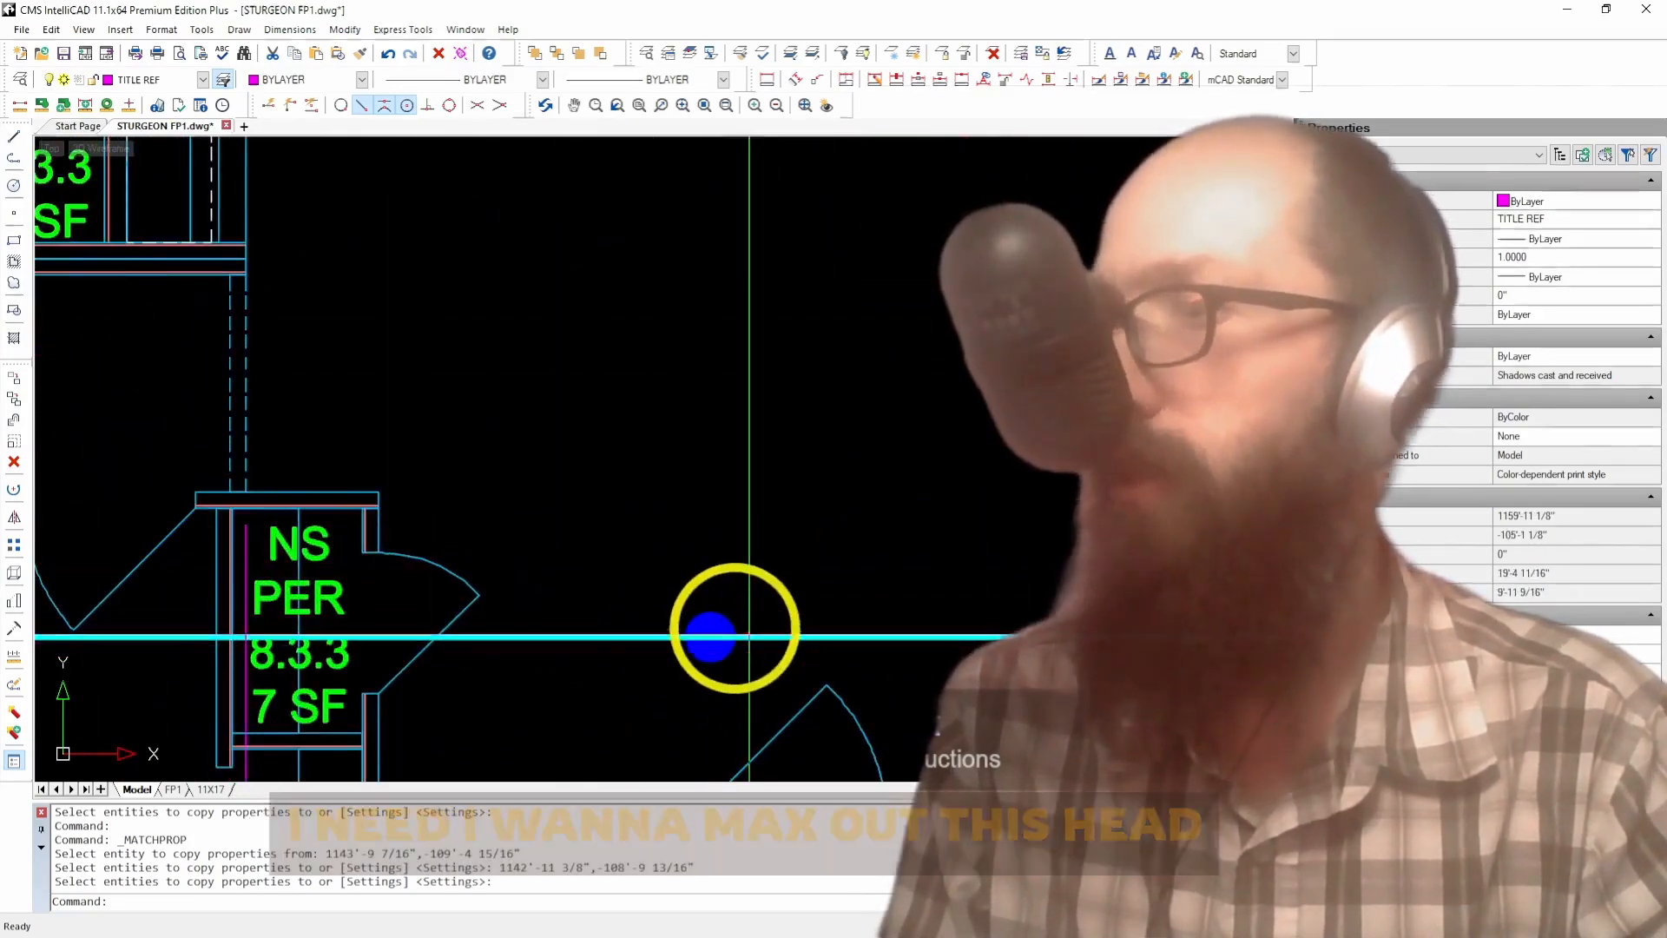
click(710, 637)
click(710, 636)
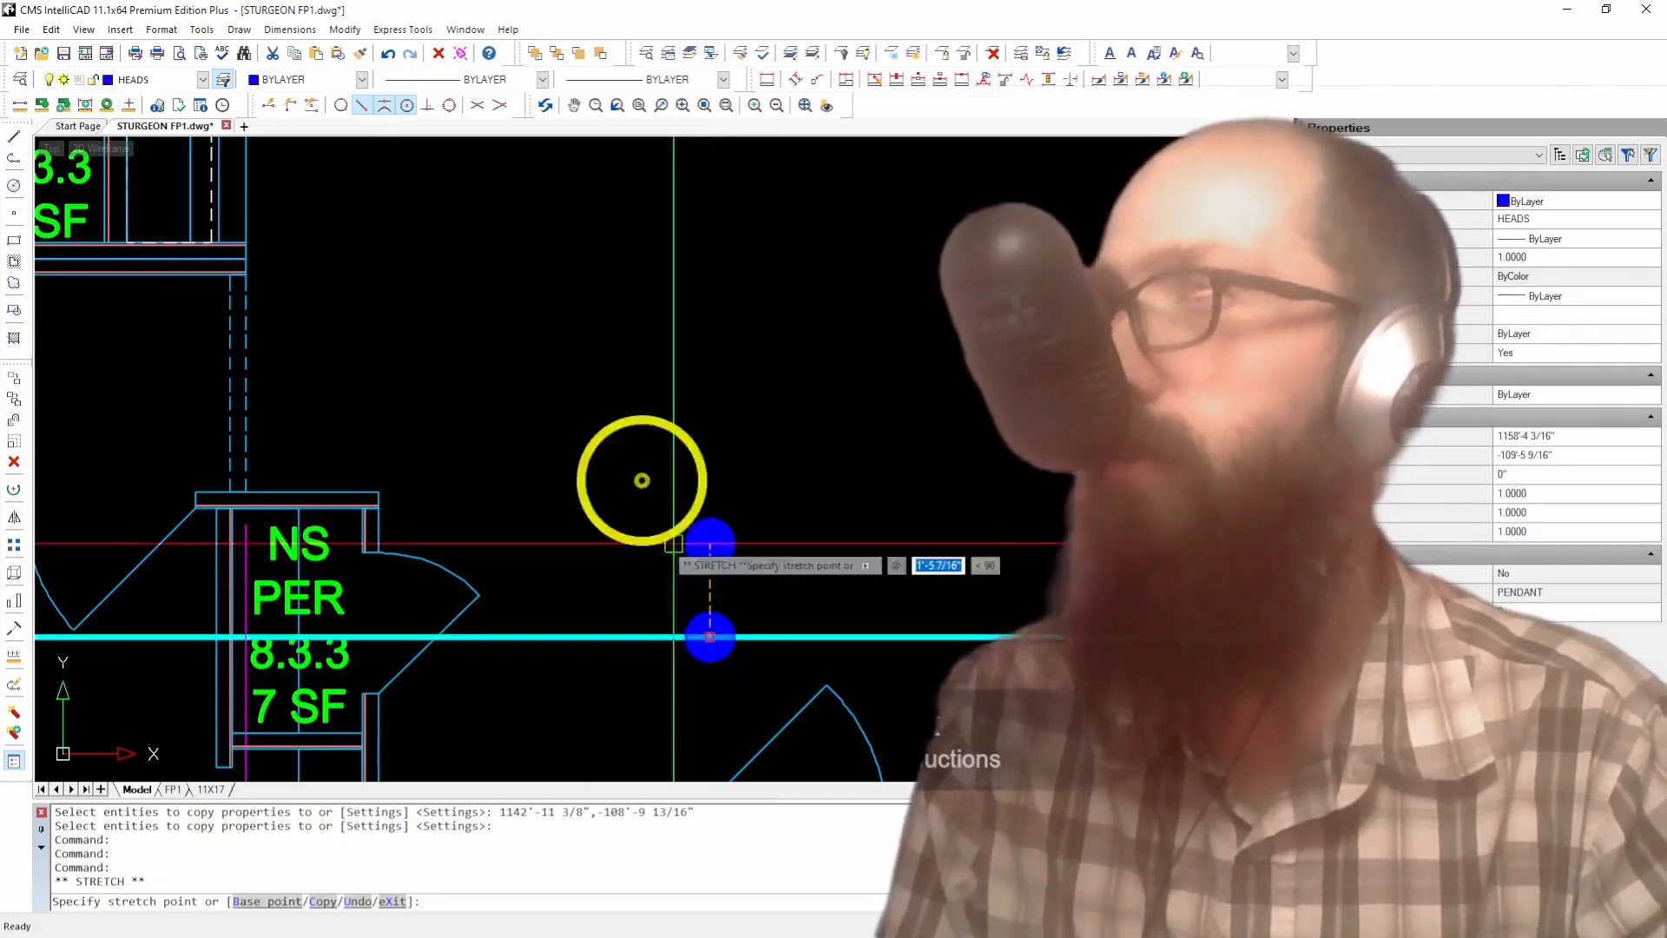
click(428, 105)
scroll(282, 612, up, 1)
scroll(282, 612, up, 2)
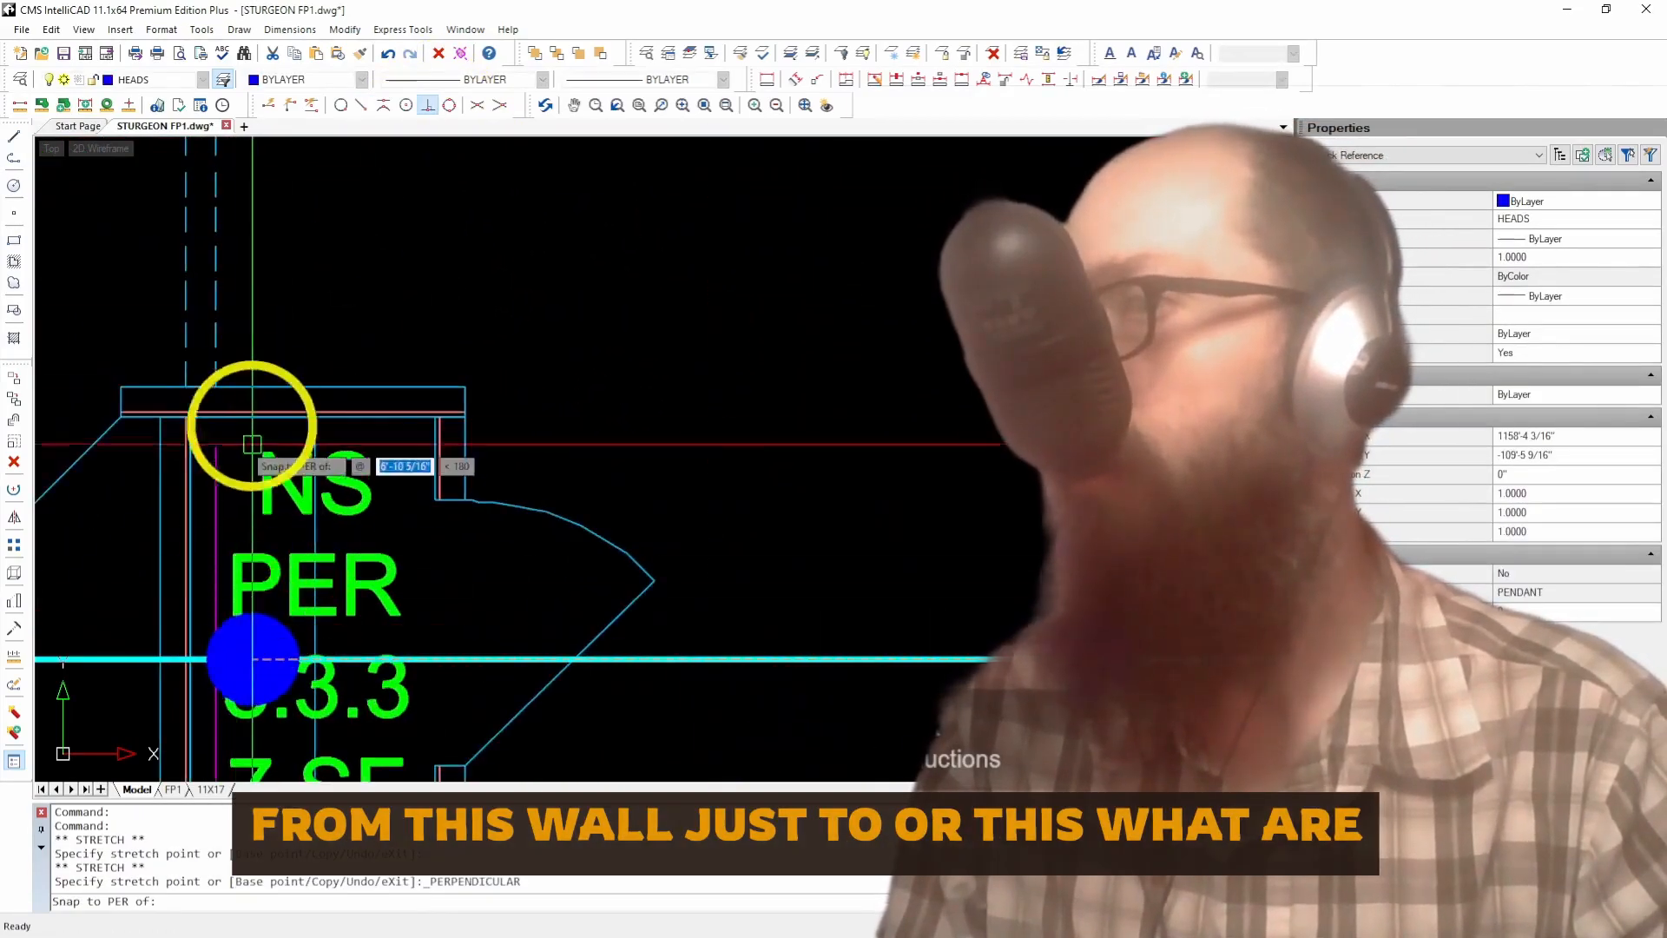
click(216, 369)
click(216, 660)
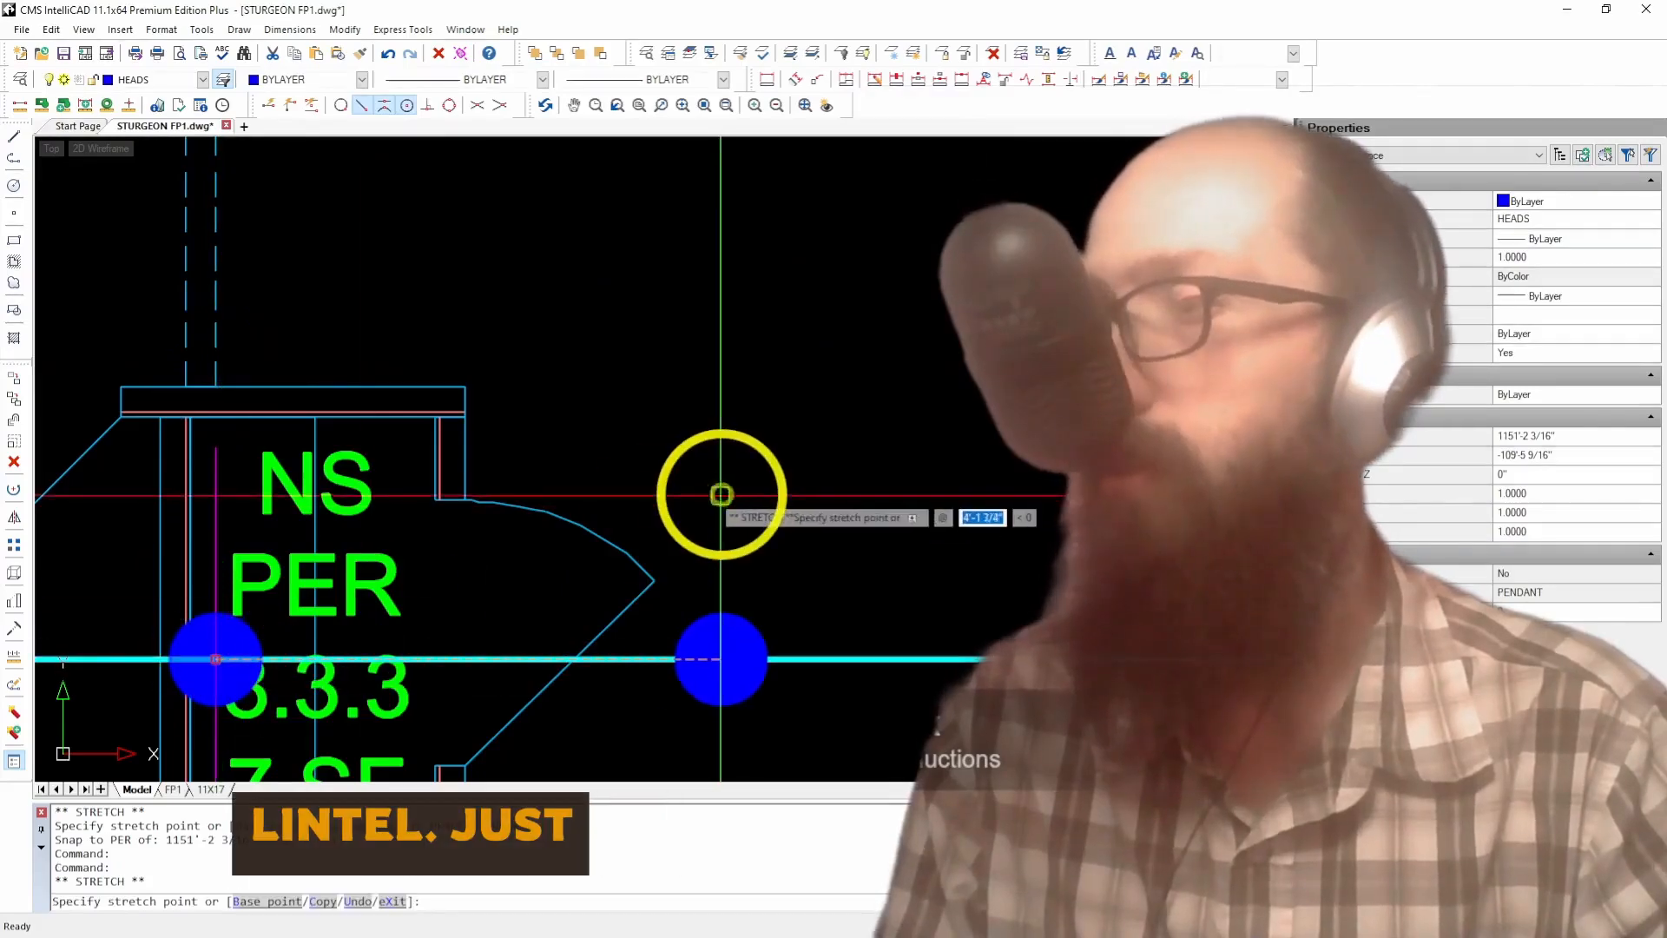
key(Escape)
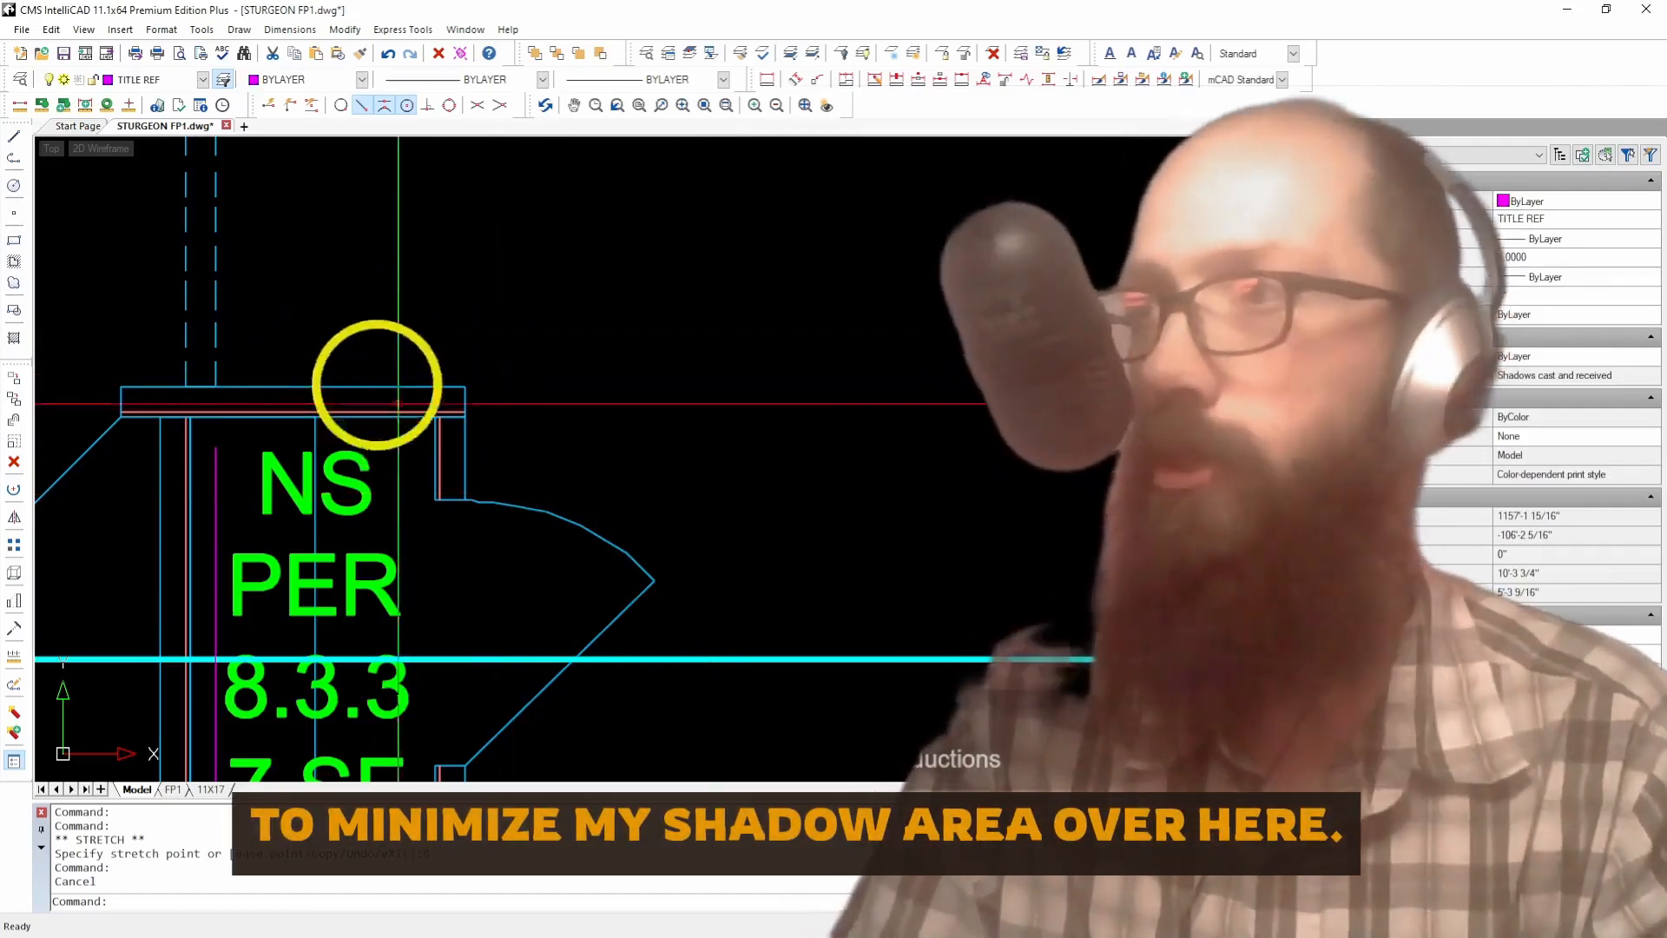
Step: Add a horizontal linear dimension along the bathroom's upper wall, from the shower-side corner to the corner beyond the closet
scroll(277, 437, down, 5)
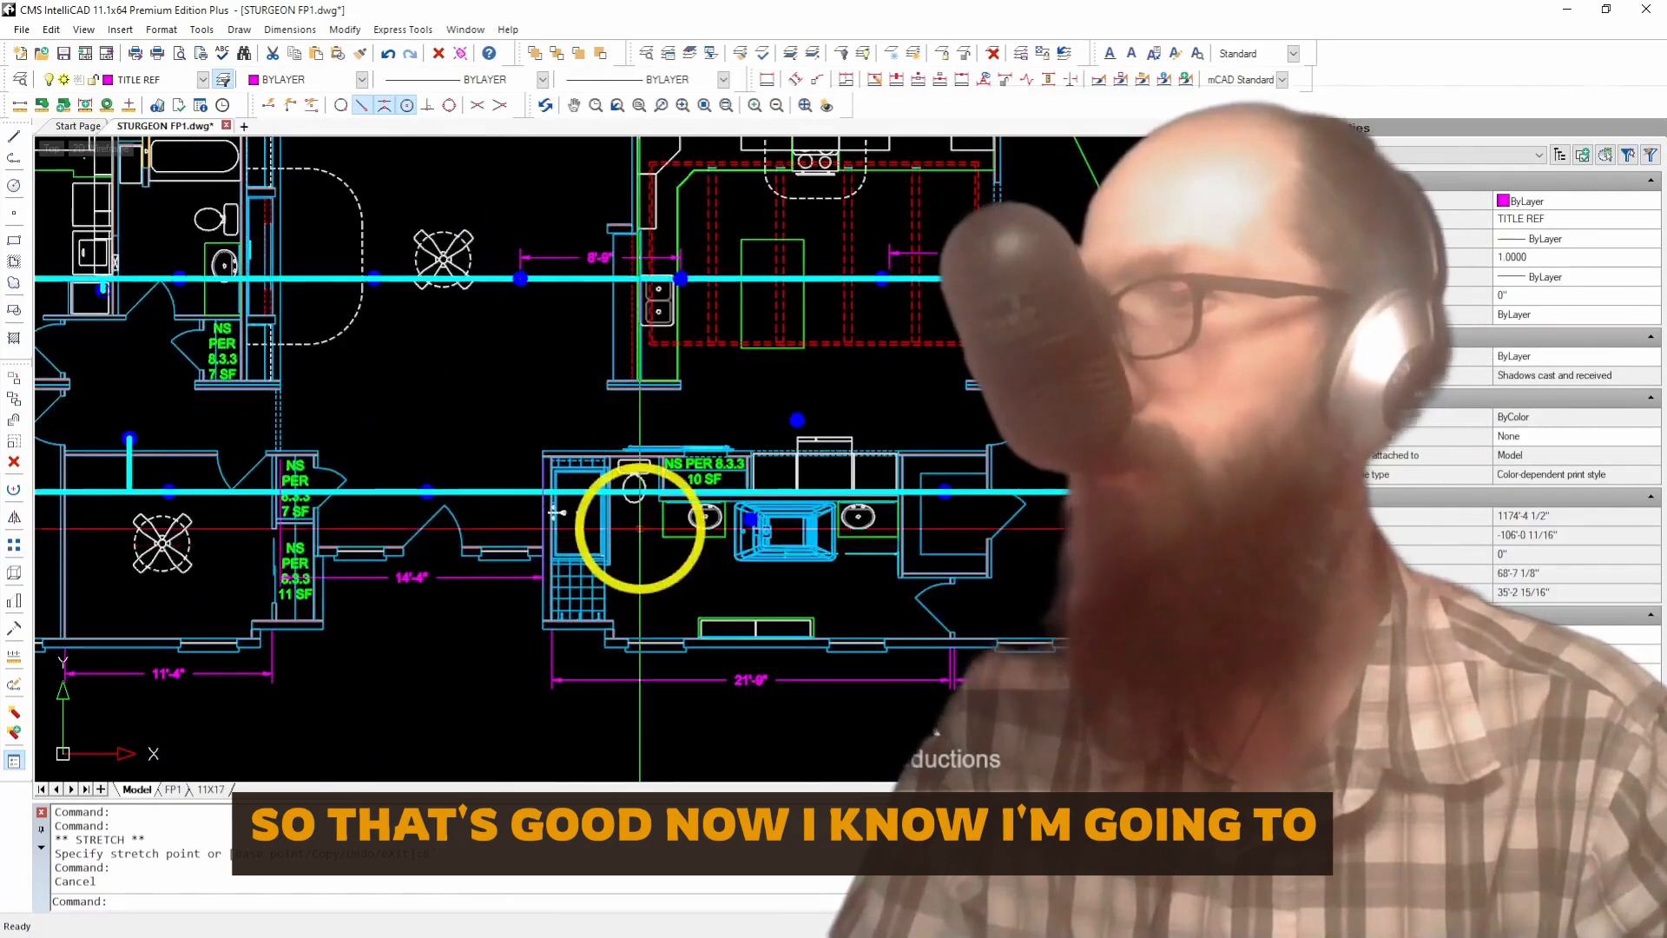
scroll(707, 484, up, 2)
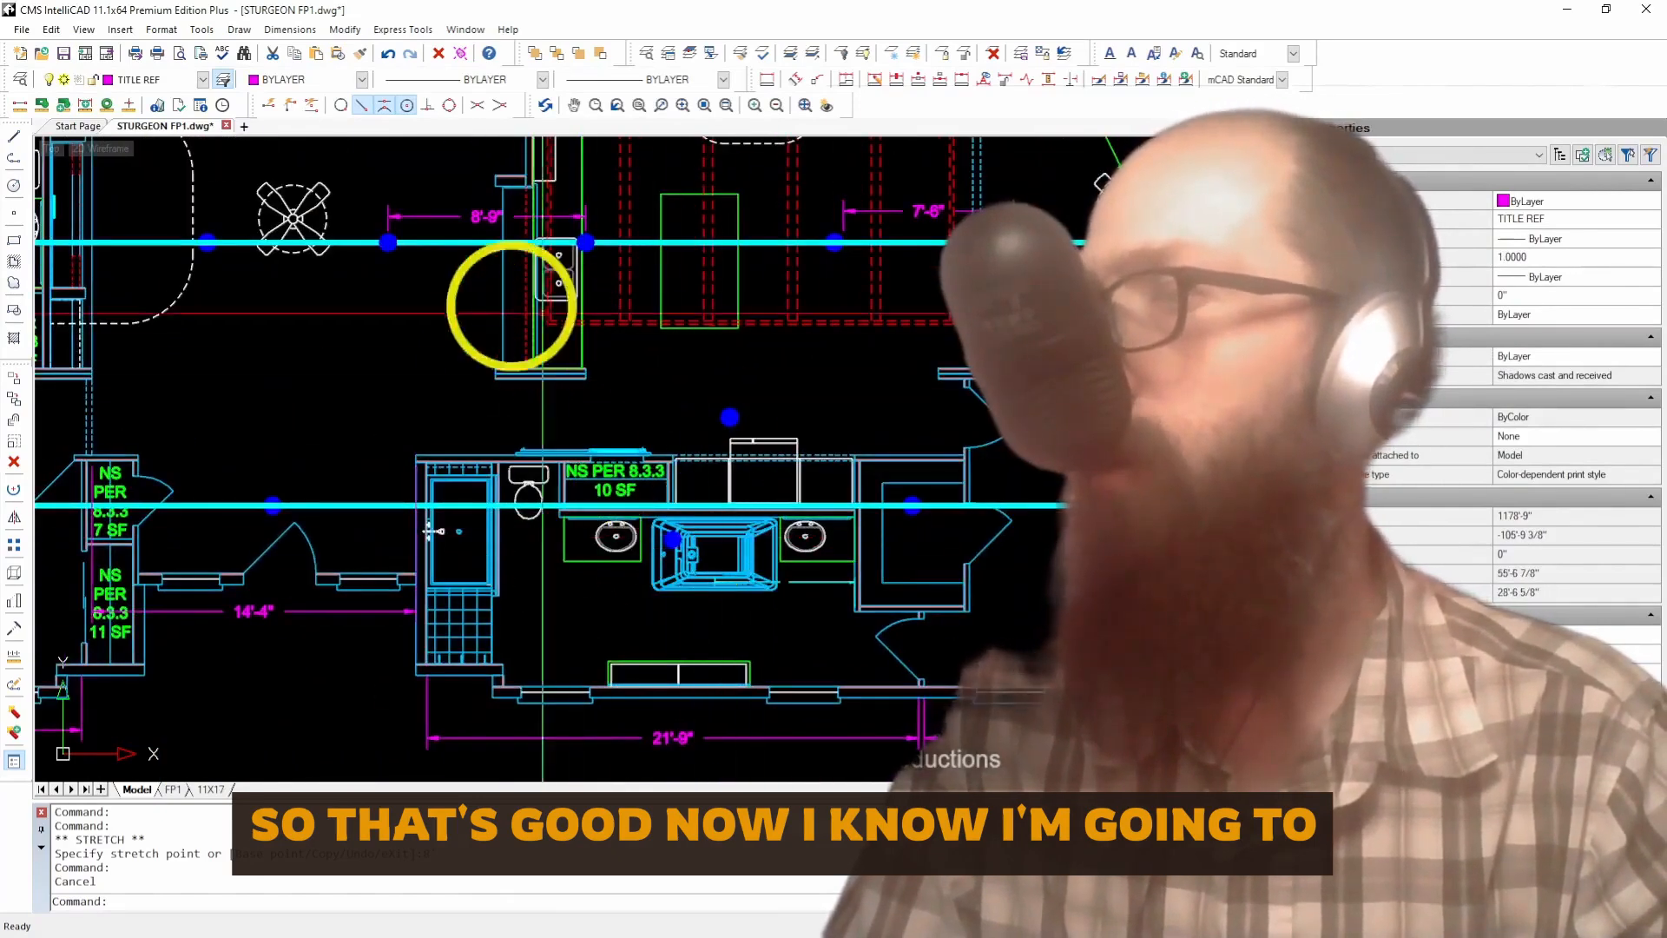
click(767, 80)
click(430, 454)
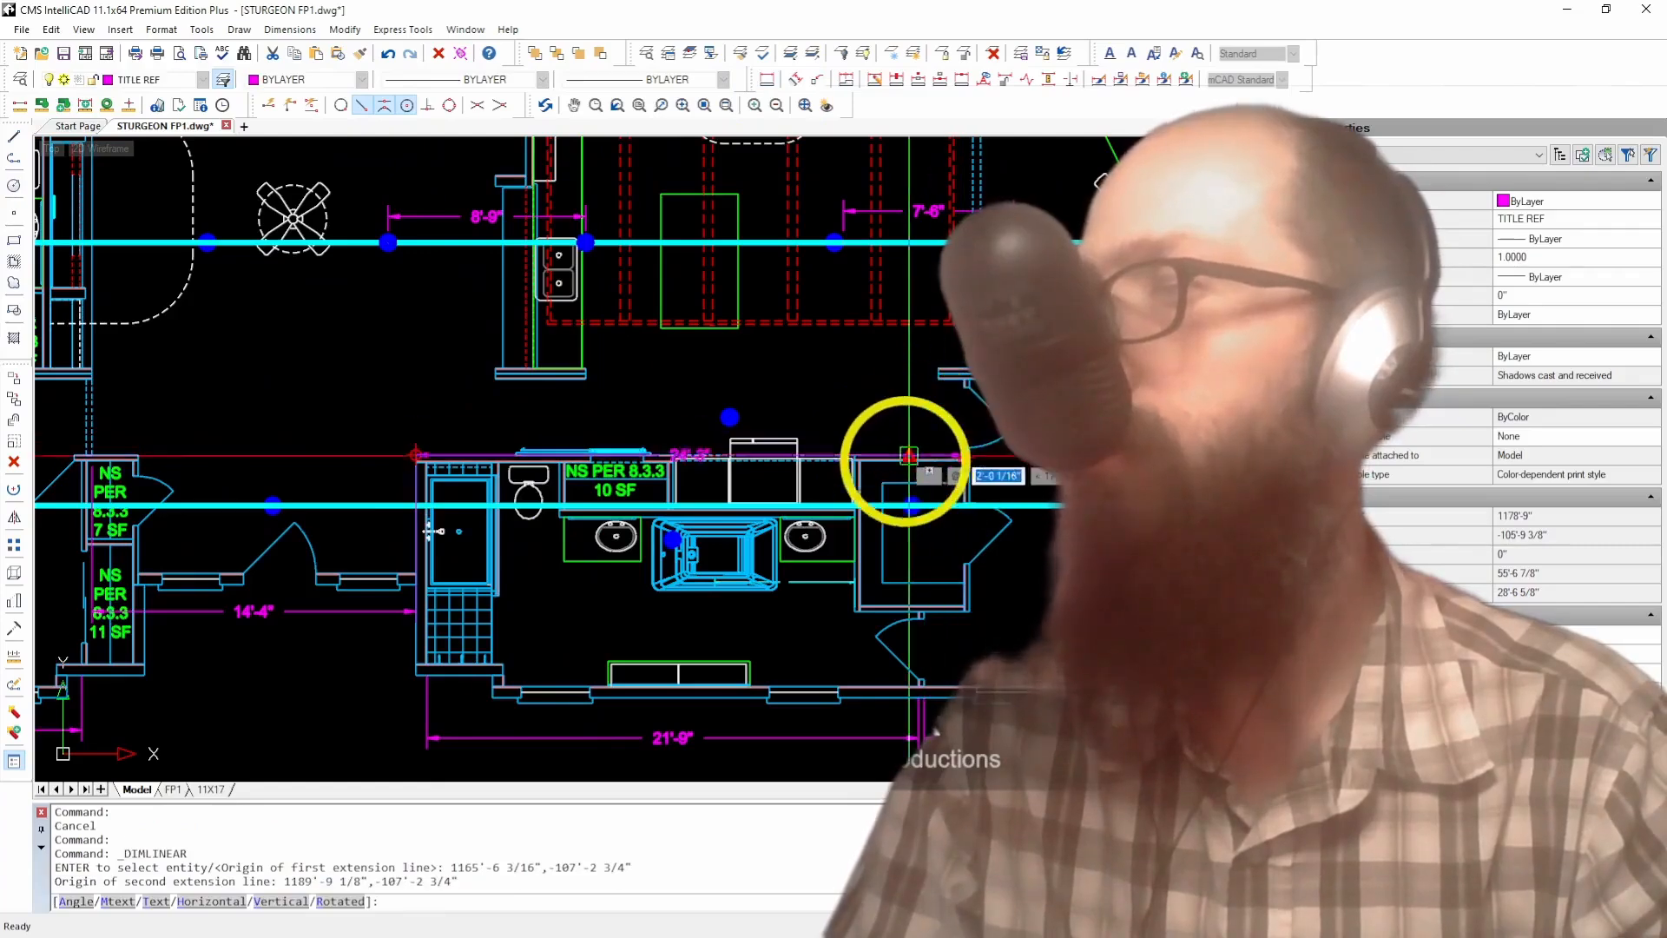
click(912, 424)
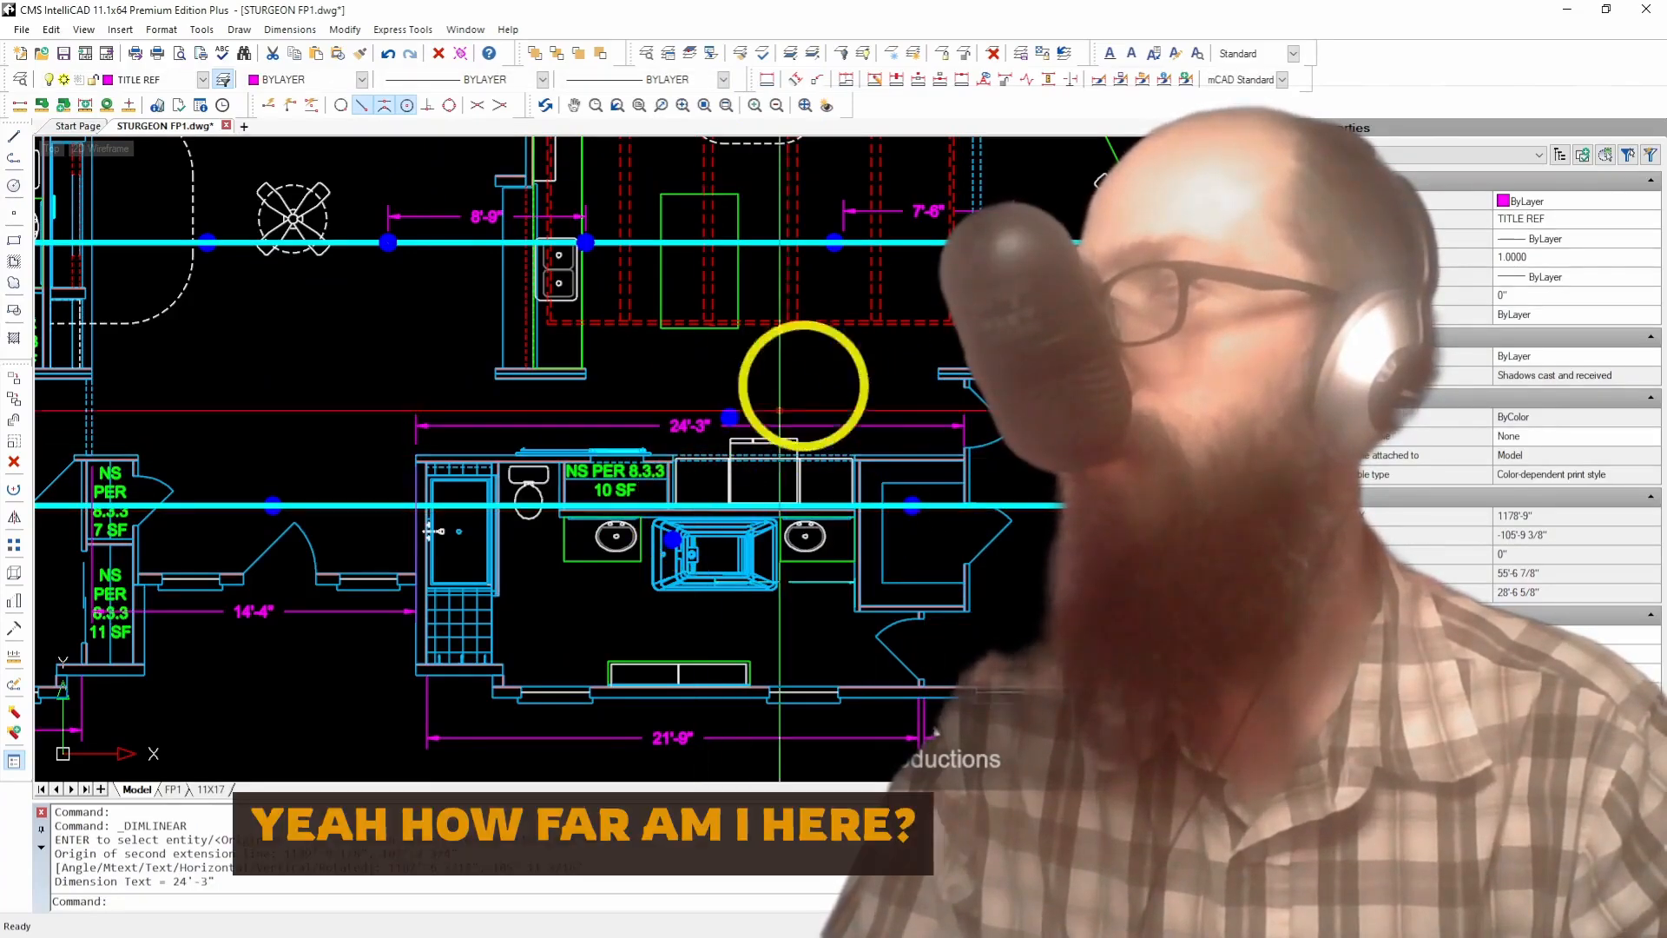
Step: Add aligned dimensions from the head below the kitchen to the two nearest kitchen heads on the upper pipe
click(794, 80)
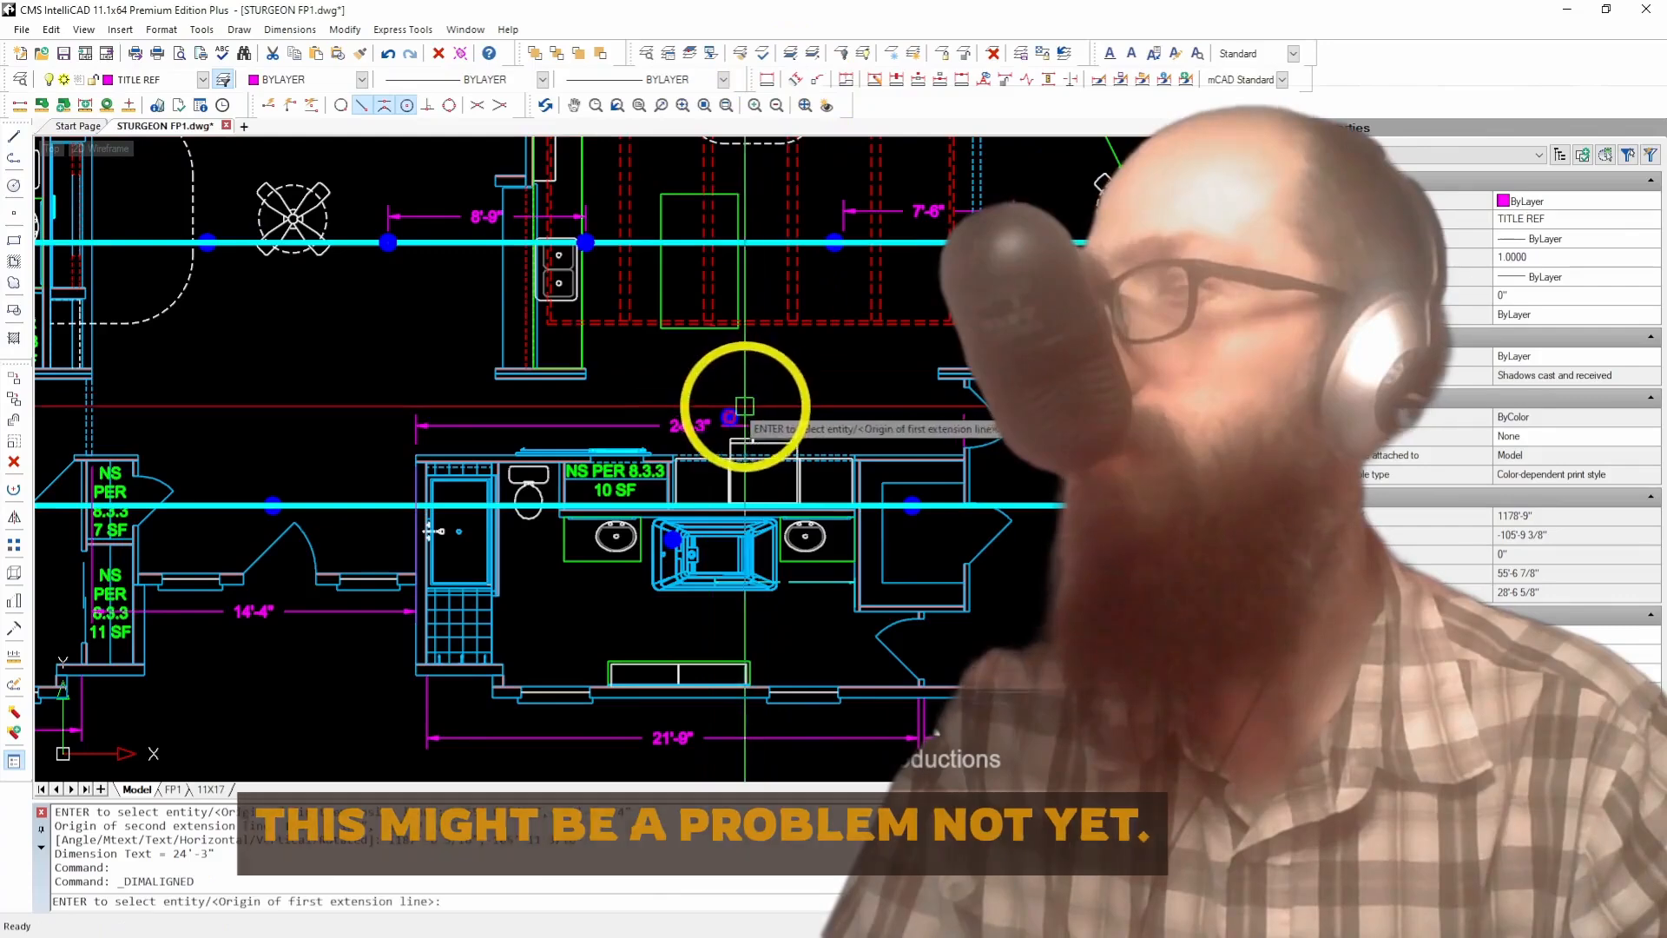
click(839, 245)
click(838, 297)
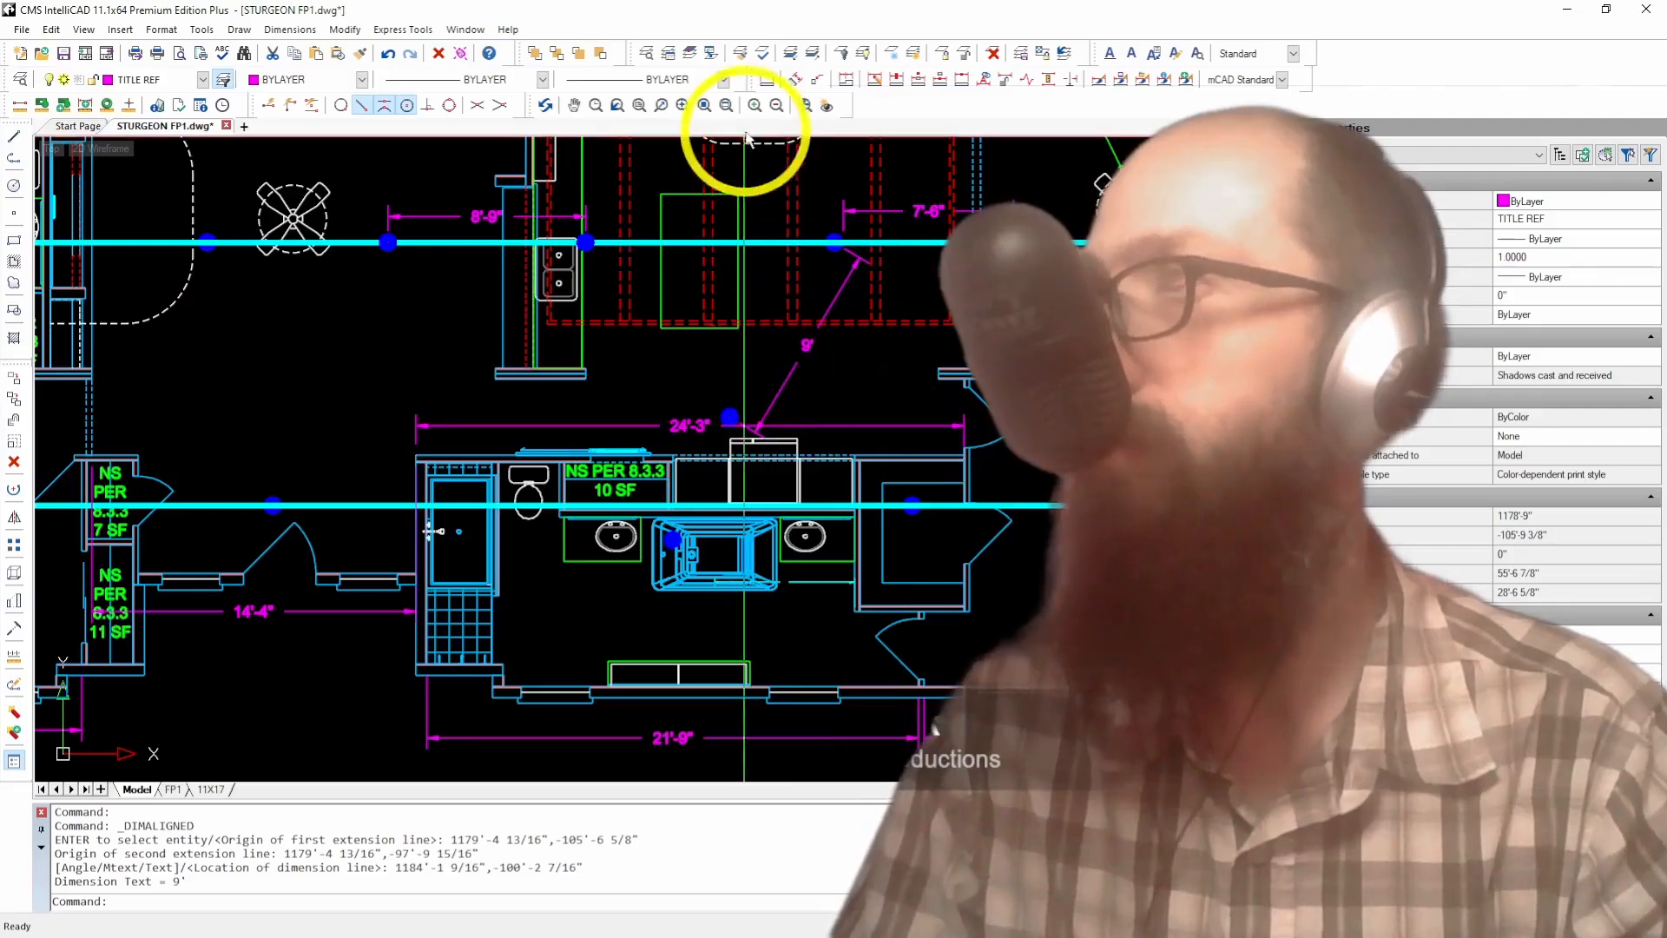
click(792, 81)
click(587, 242)
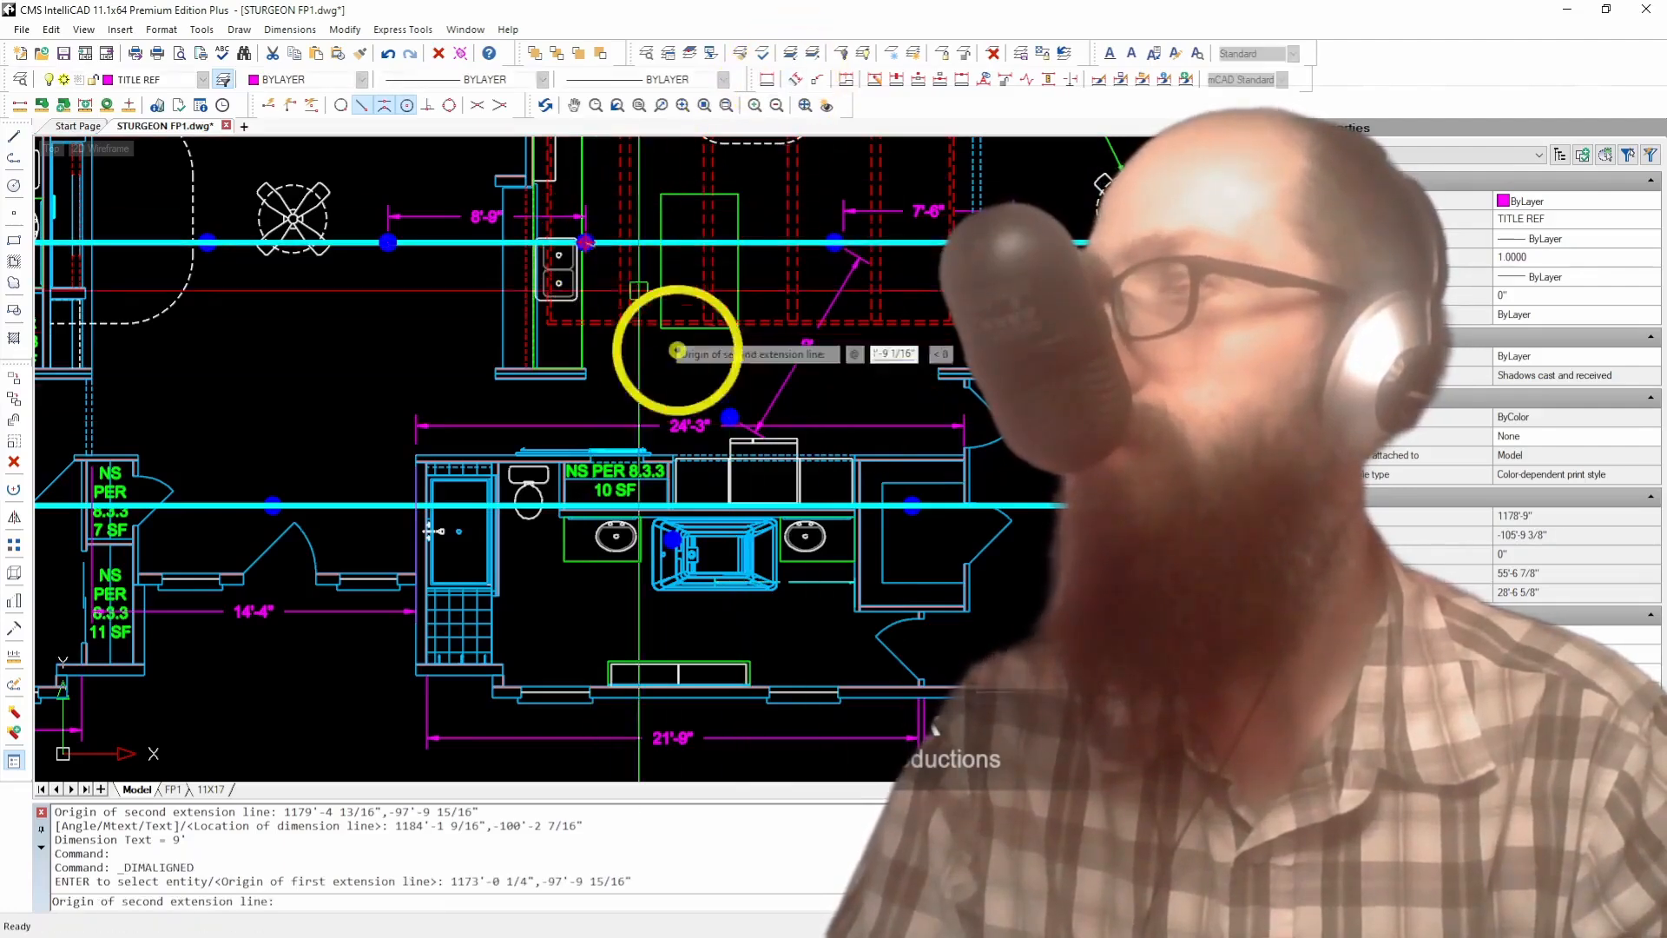
click(717, 407)
click(651, 365)
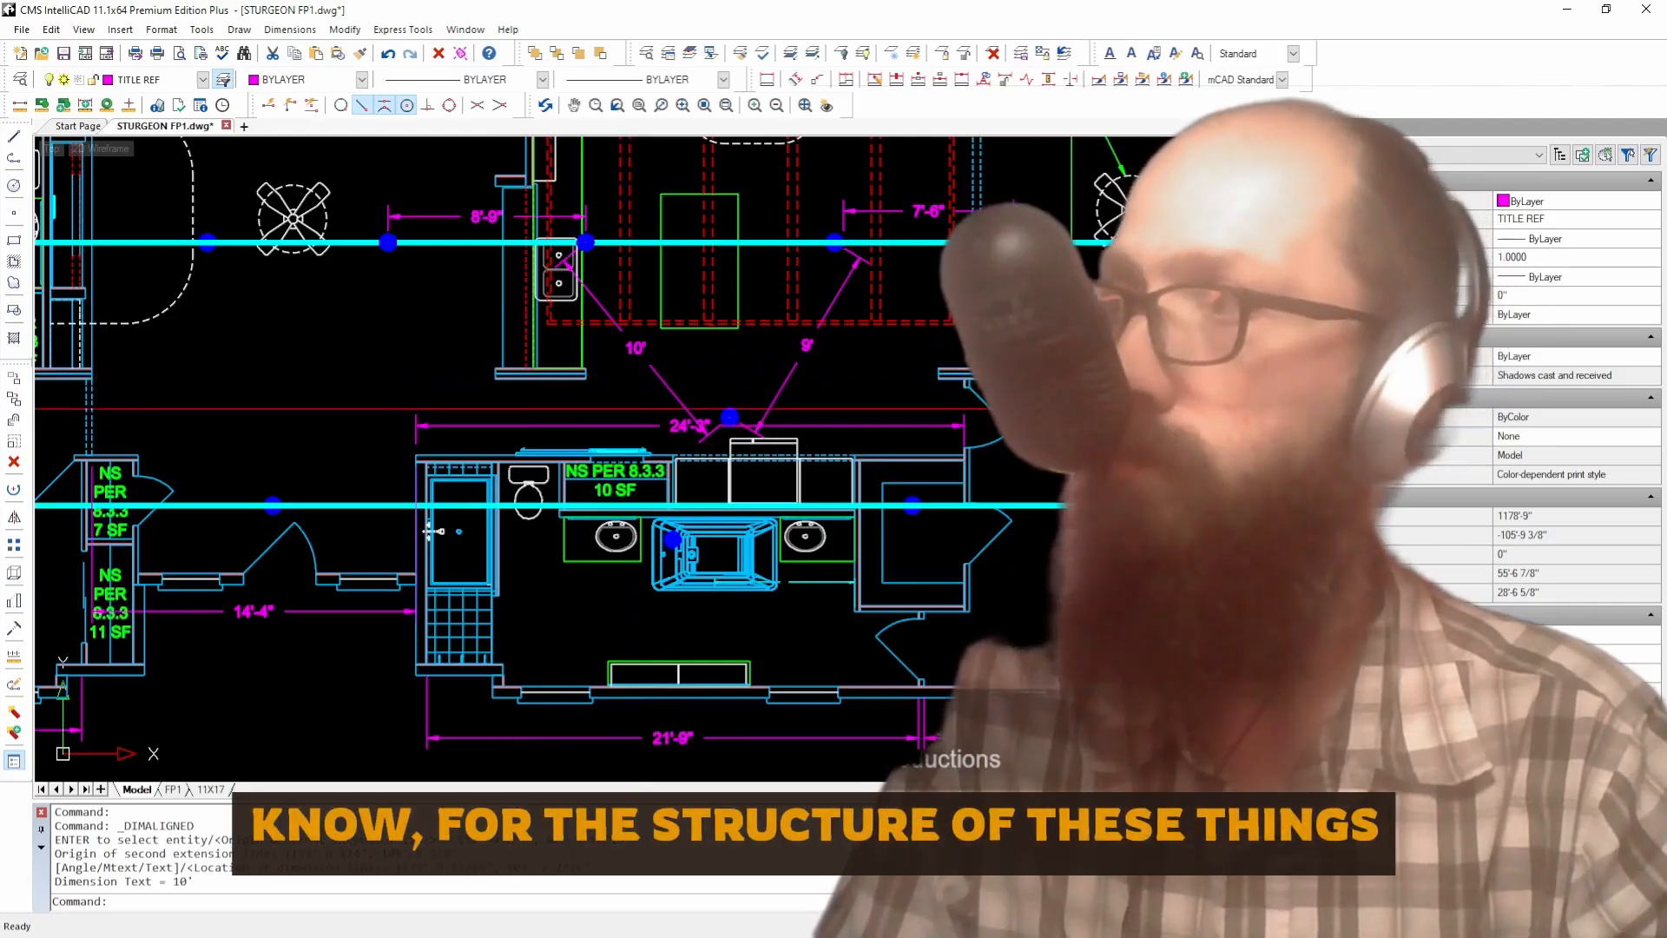
Step: Examine the double-thick marriage walls along the middle of the floor plan, from the hallway to the wall beside the kitchen
scroll(764, 372, down, 5)
scroll(466, 379, up, 10)
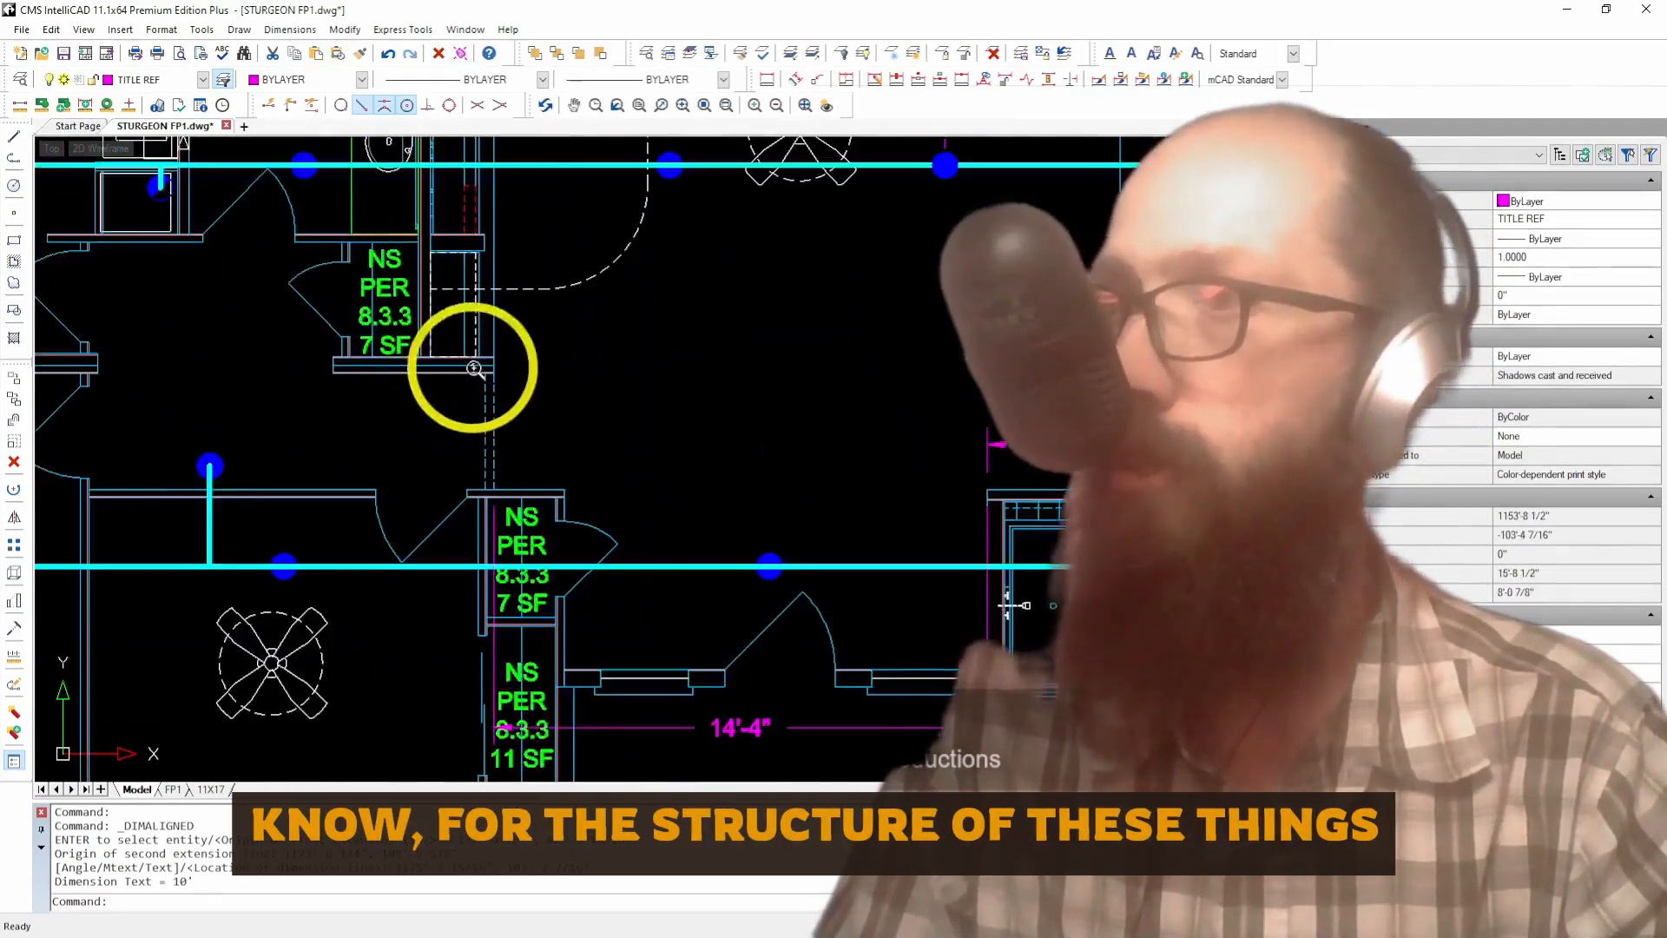
scroll(473, 368, down, 2)
scroll(156, 381, down, 3)
scroll(123, 380, up, 6)
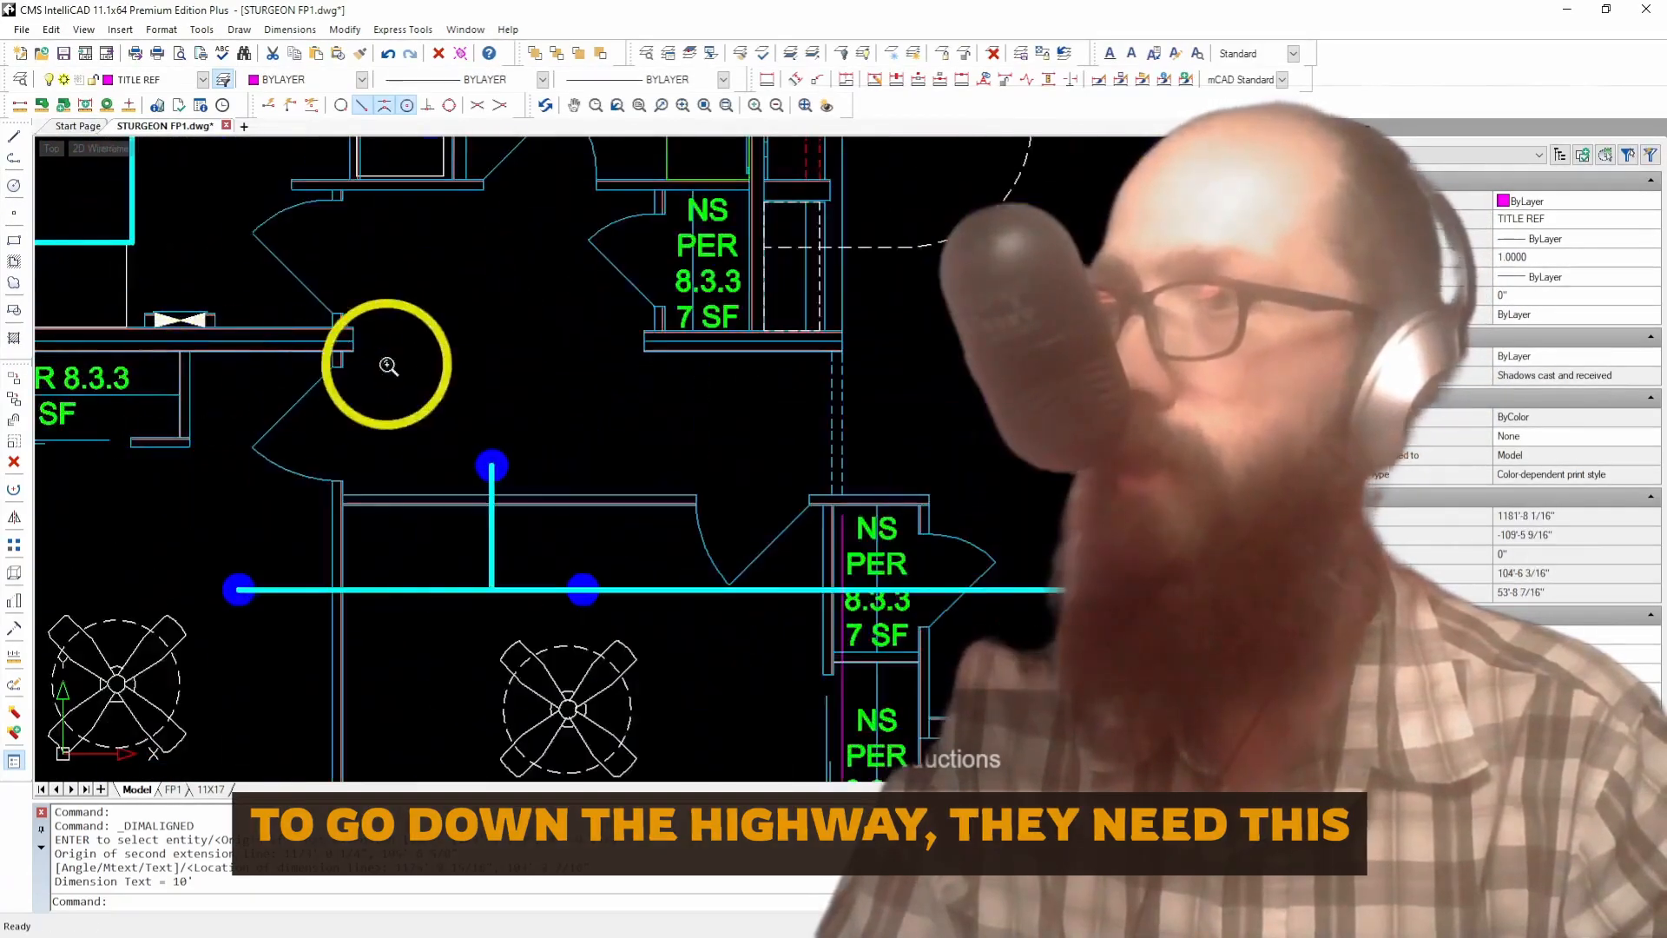
scroll(391, 357, down, 3)
scroll(508, 362, up, 5)
scroll(508, 362, down, 3)
scroll(856, 361, up, 6)
scroll(850, 360, down, 4)
scroll(849, 359, down, 3)
scroll(968, 358, up, 6)
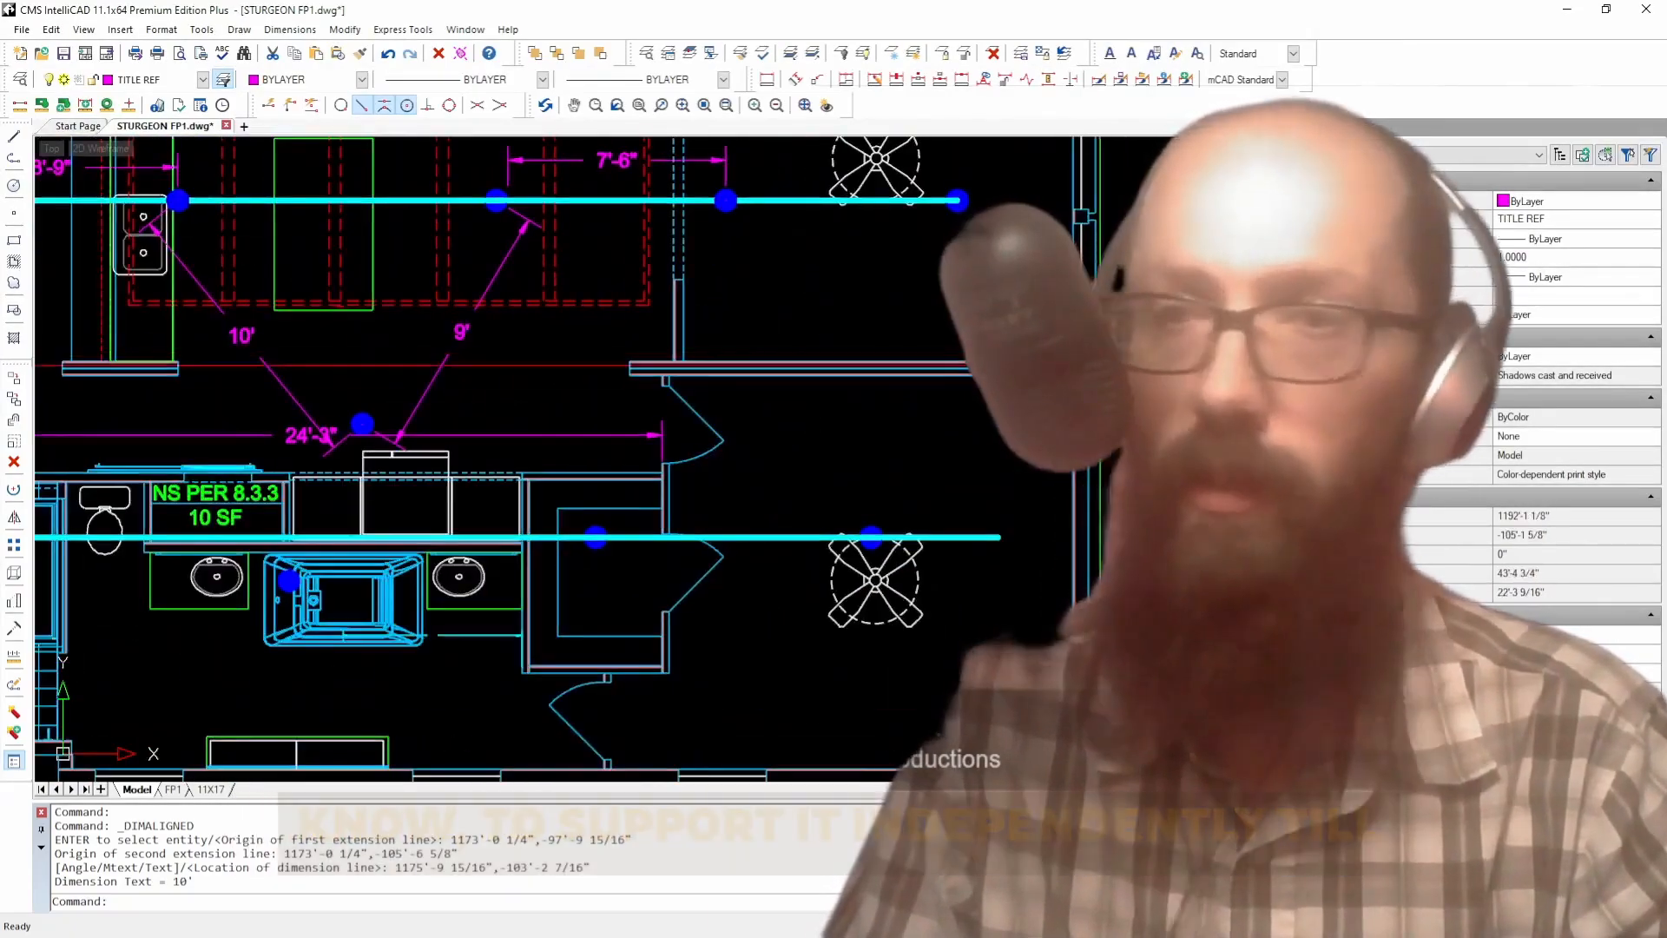
scroll(730, 387, down, 3)
scroll(729, 387, up, 6)
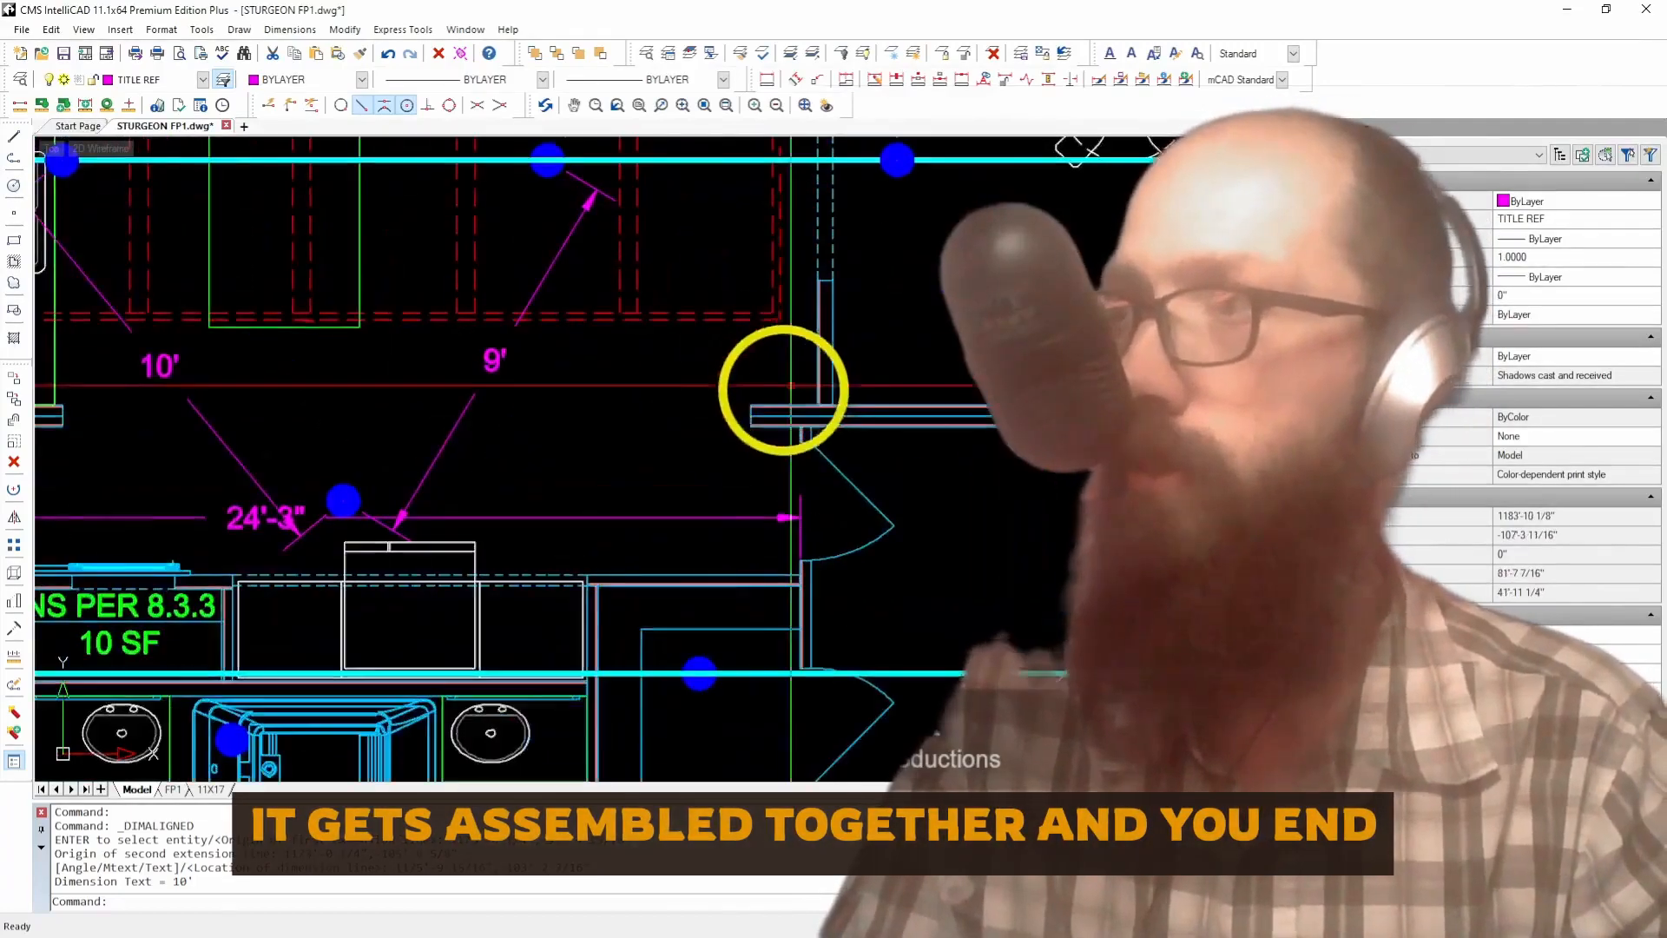
scroll(791, 384, up, 3)
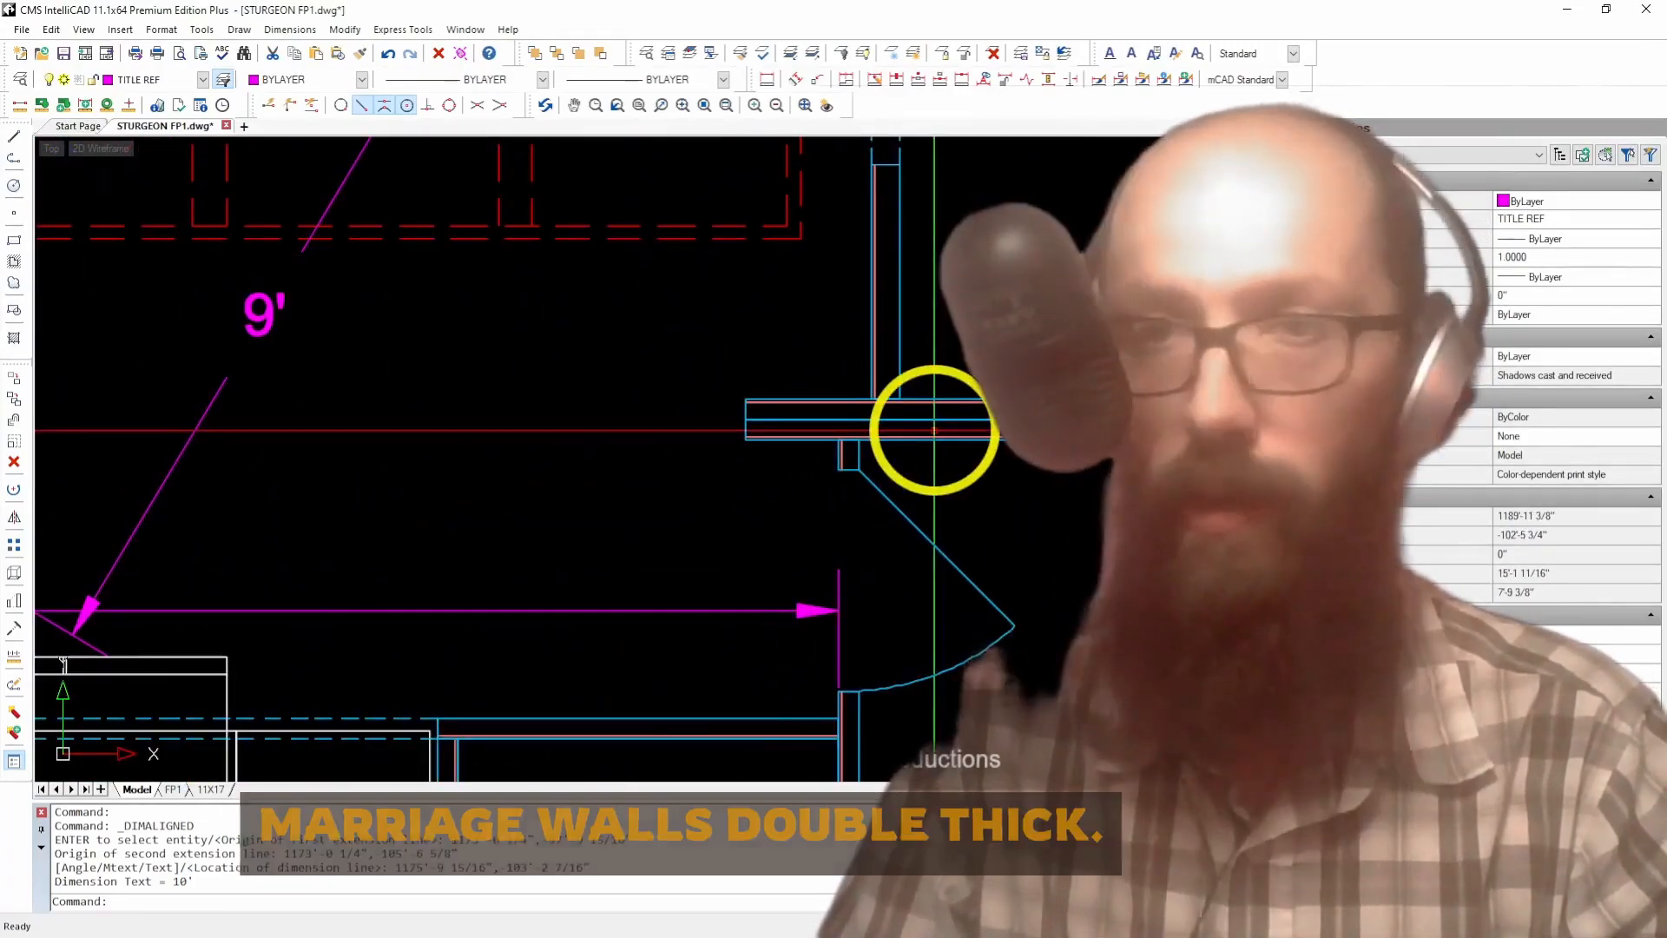
Step: Draw a reference line 8' in from the far wall of the lower fan room, turning straight down past the fan
scroll(935, 437, down, 3)
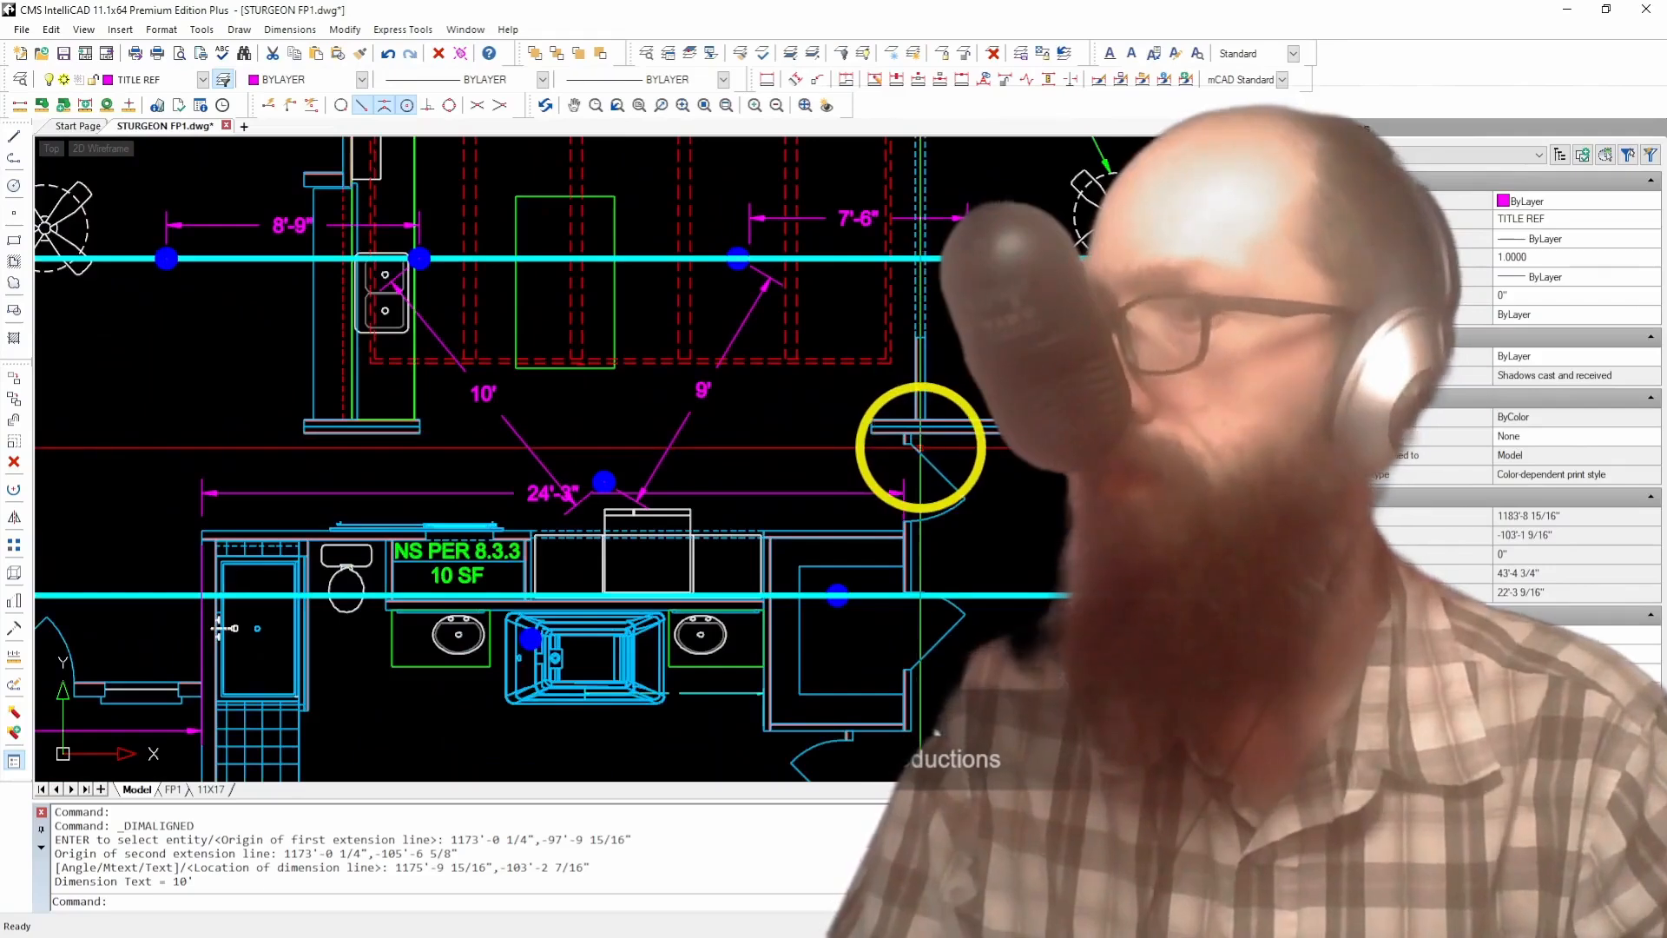
scroll(921, 447, down, 2)
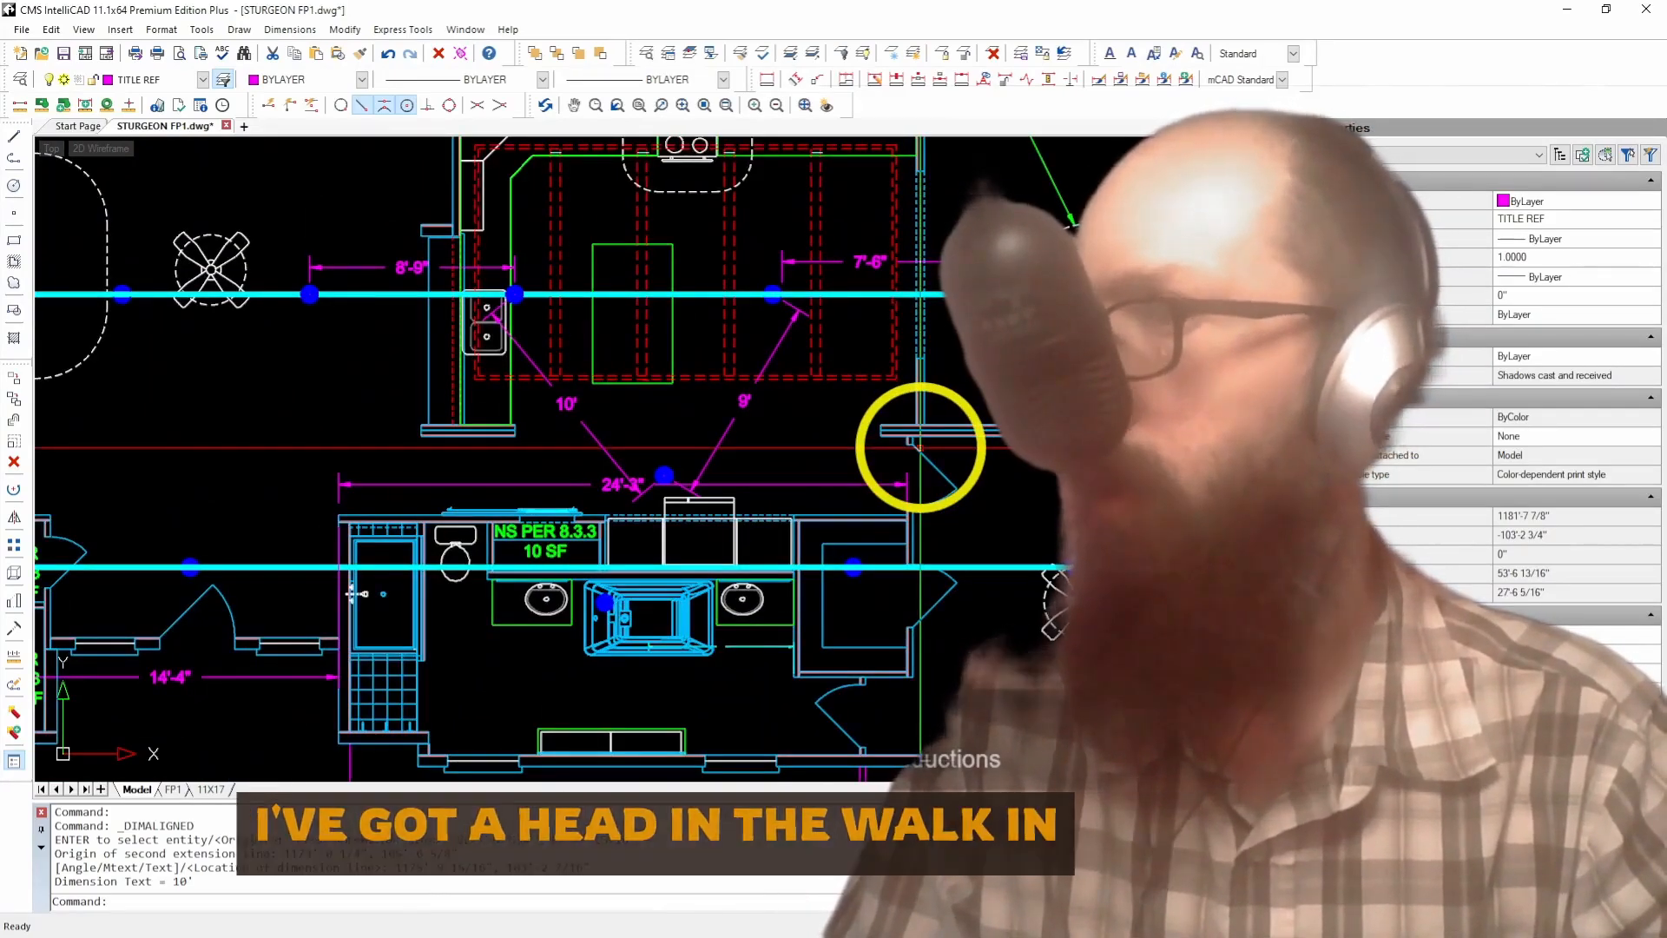
scroll(921, 447, down, 2)
scroll(1023, 596, up, 2)
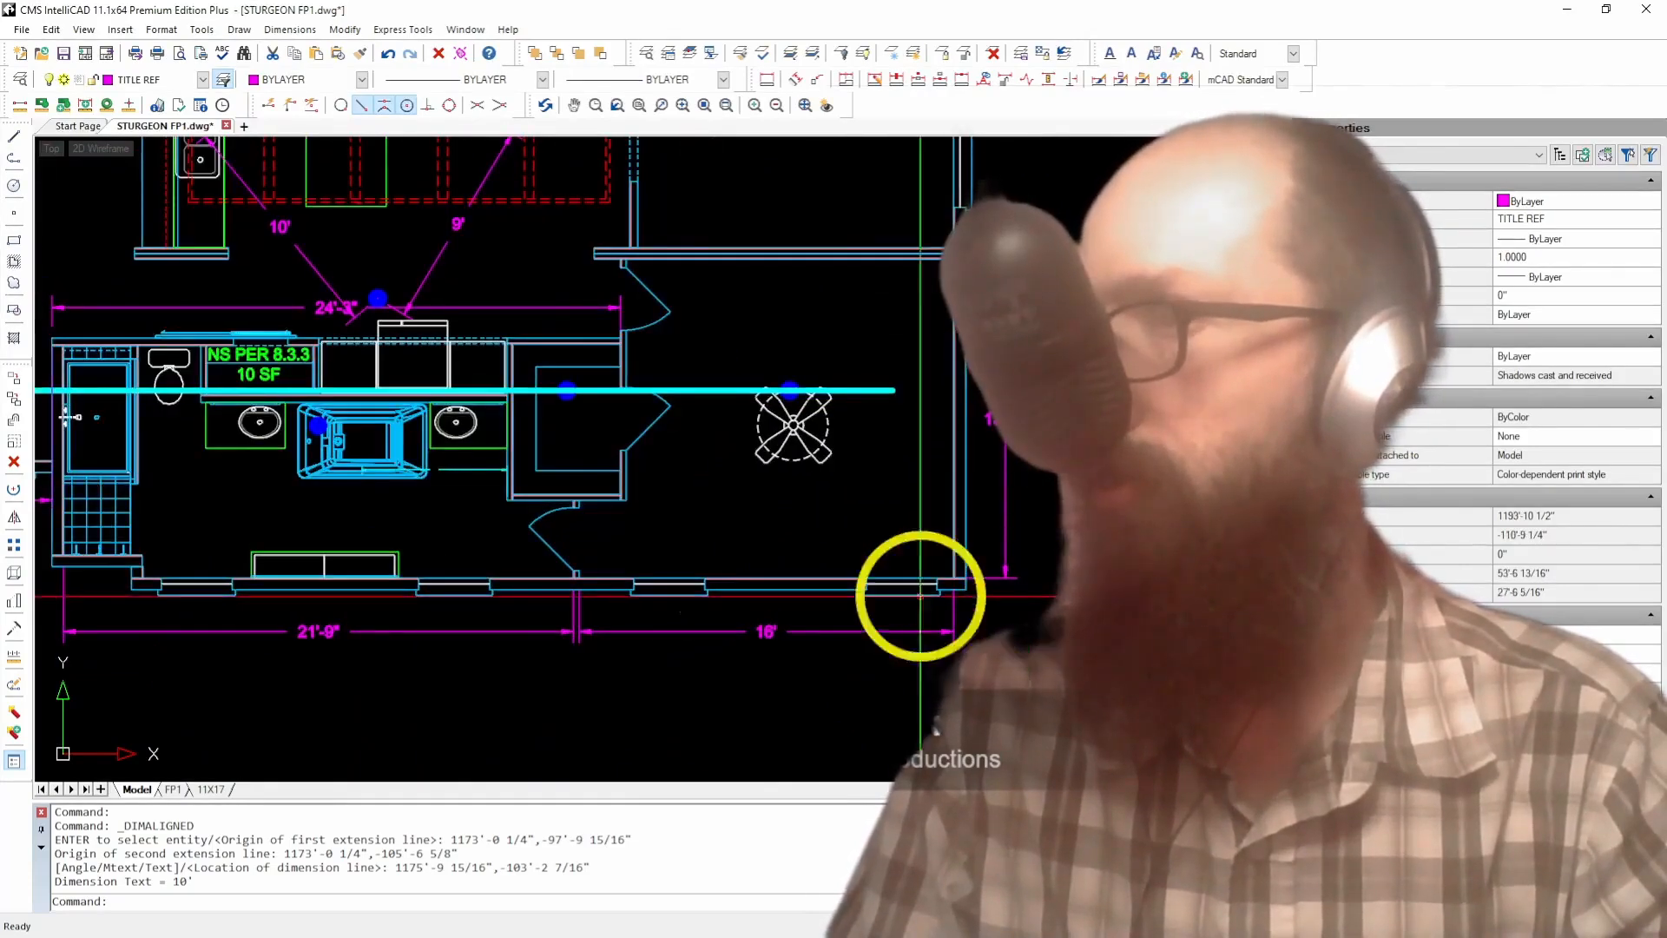
scroll(745, 464, up, 2)
scroll(744, 462, down, 2)
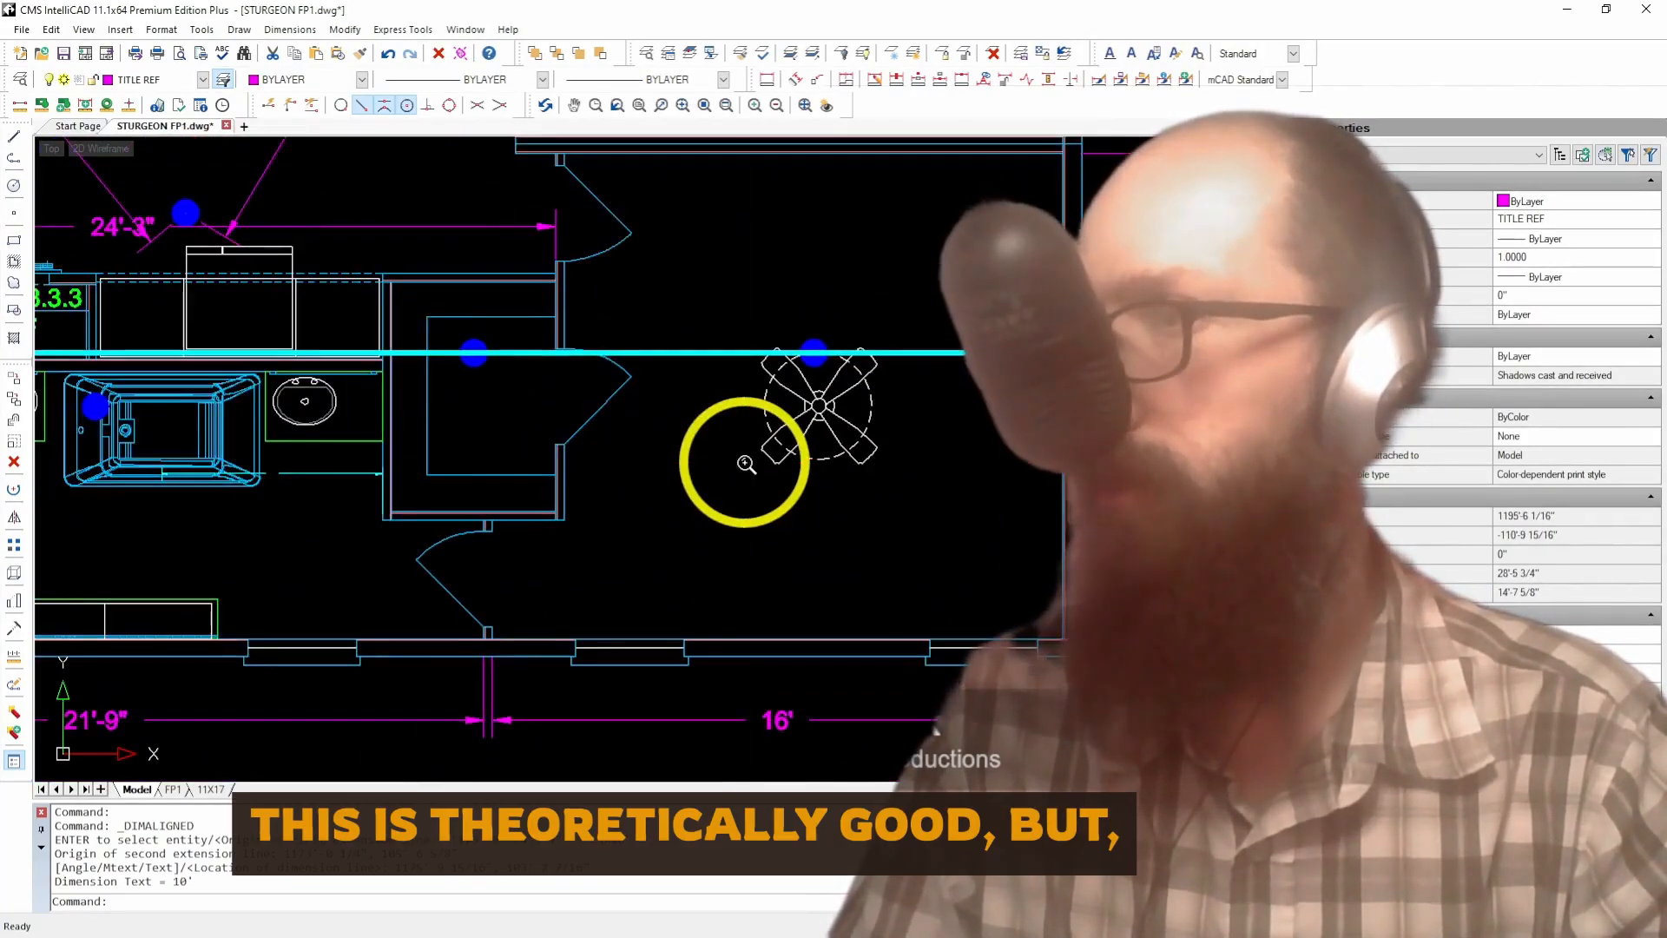
scroll(745, 462, up, 1)
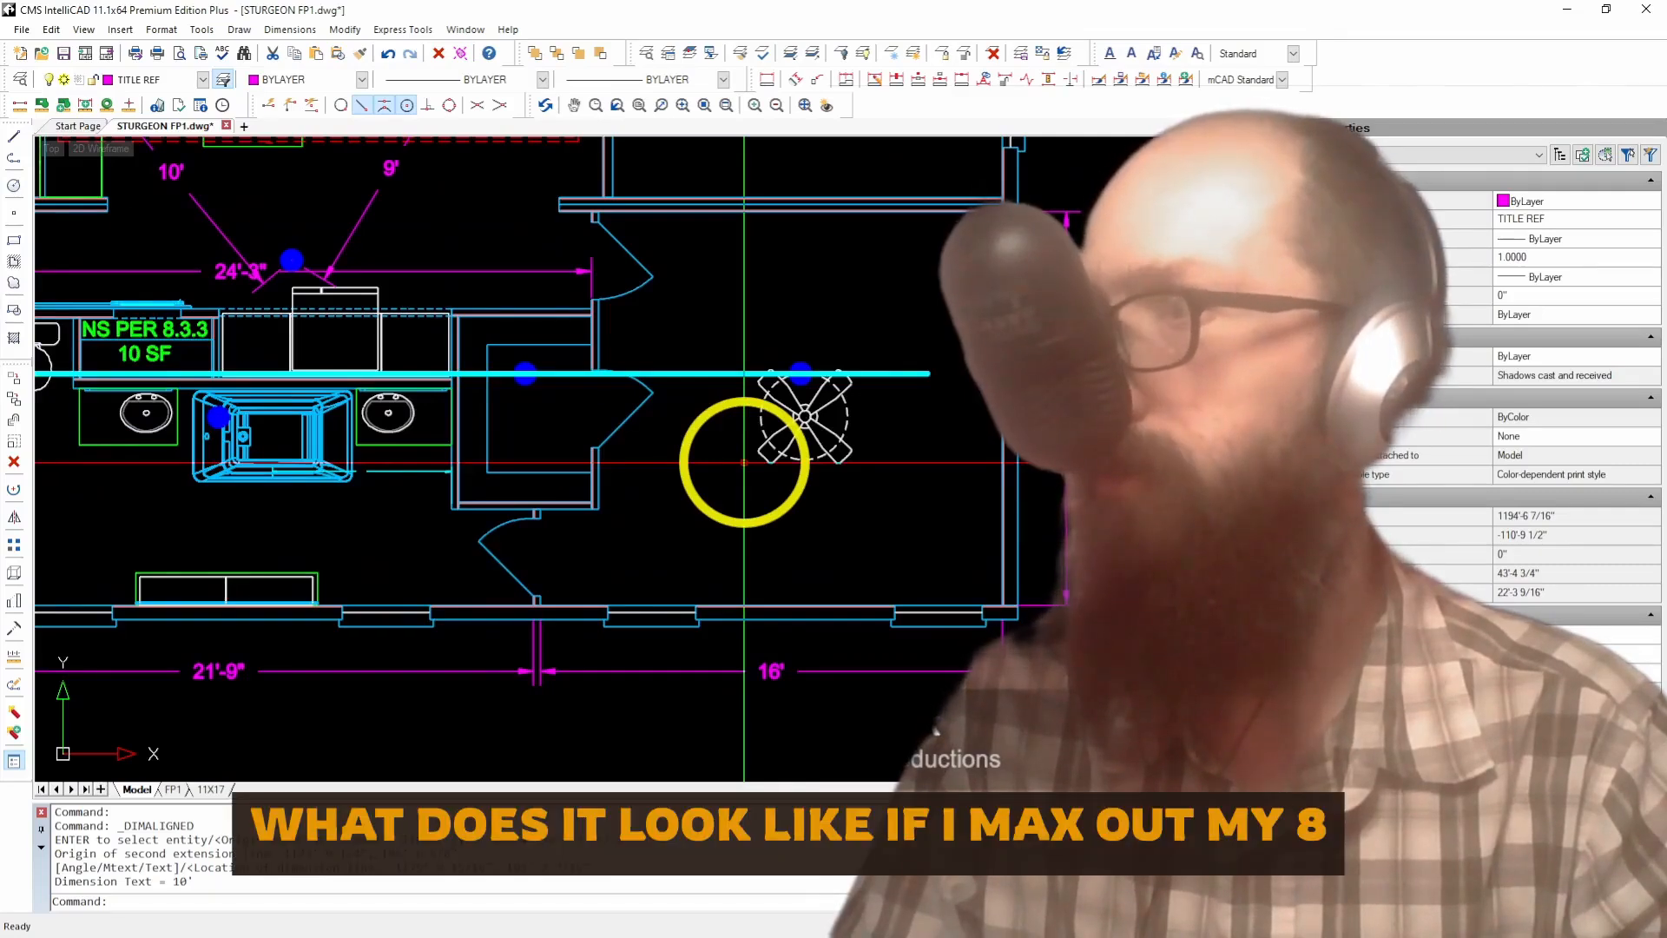
click(14, 138)
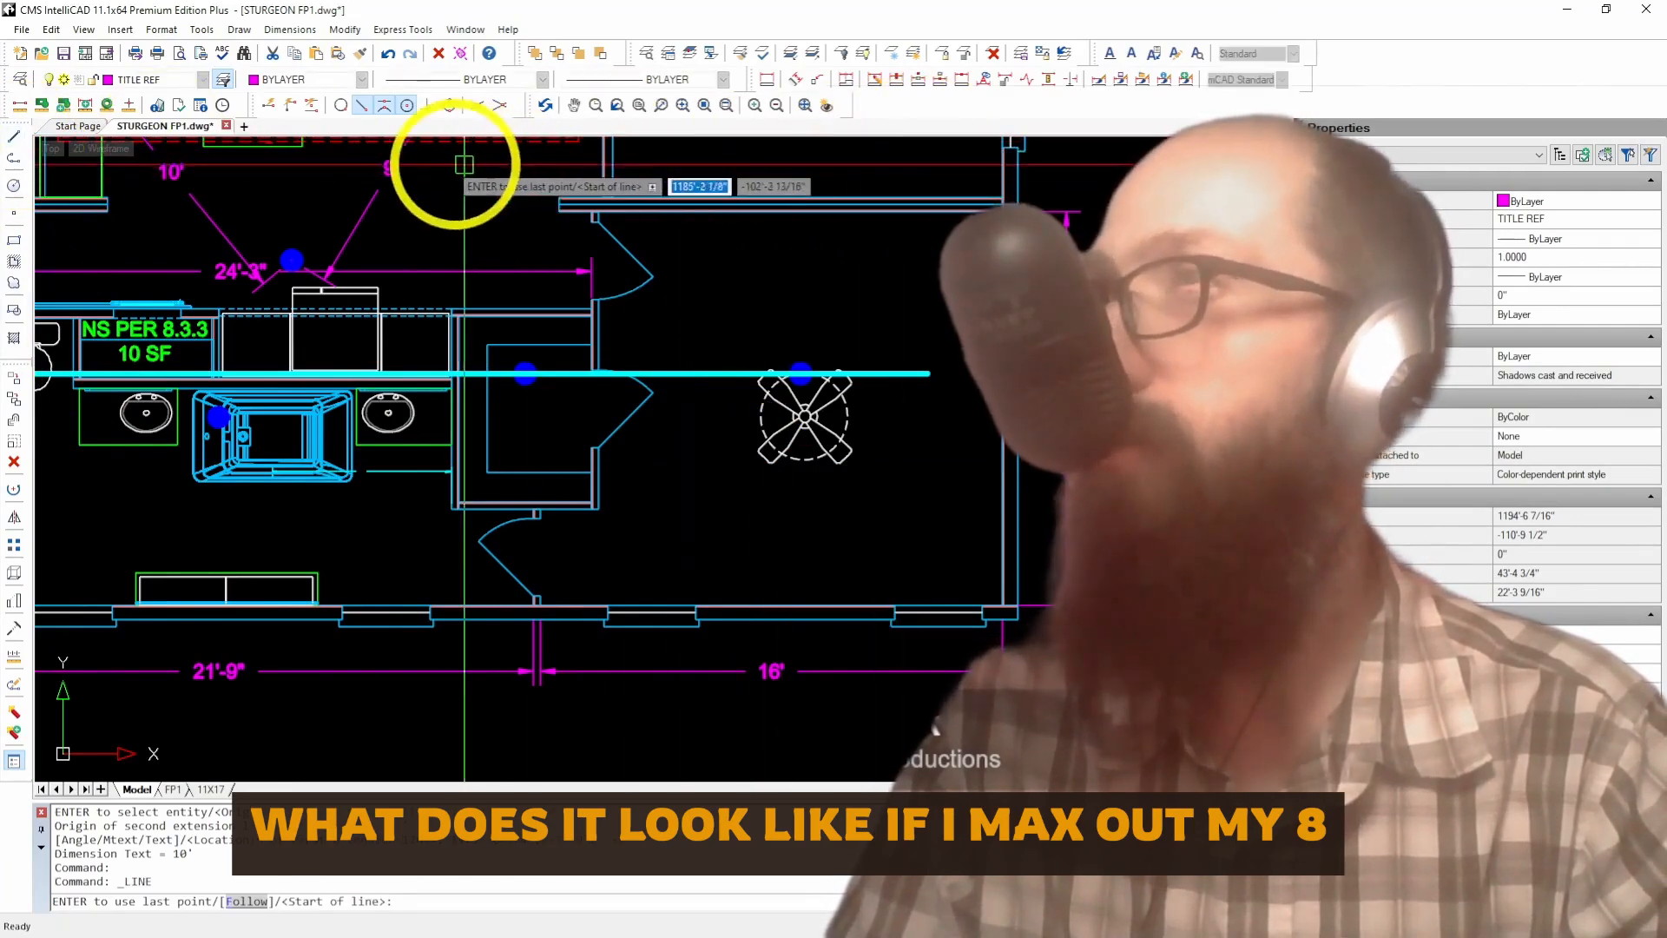
click(347, 106)
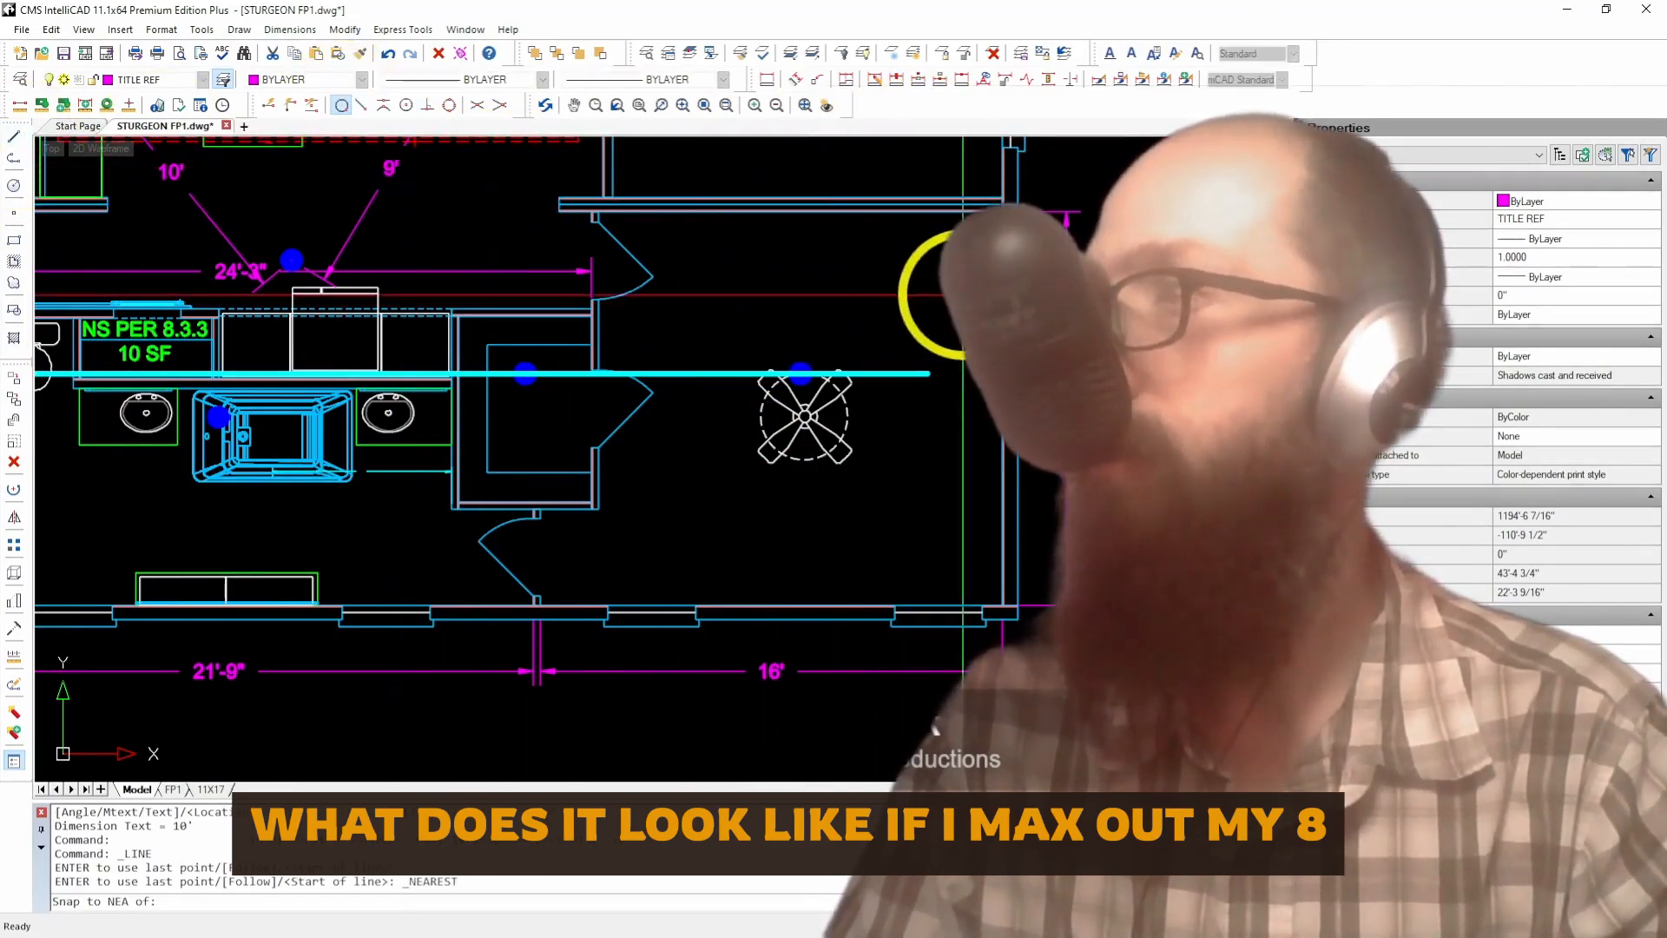
click(766, 286)
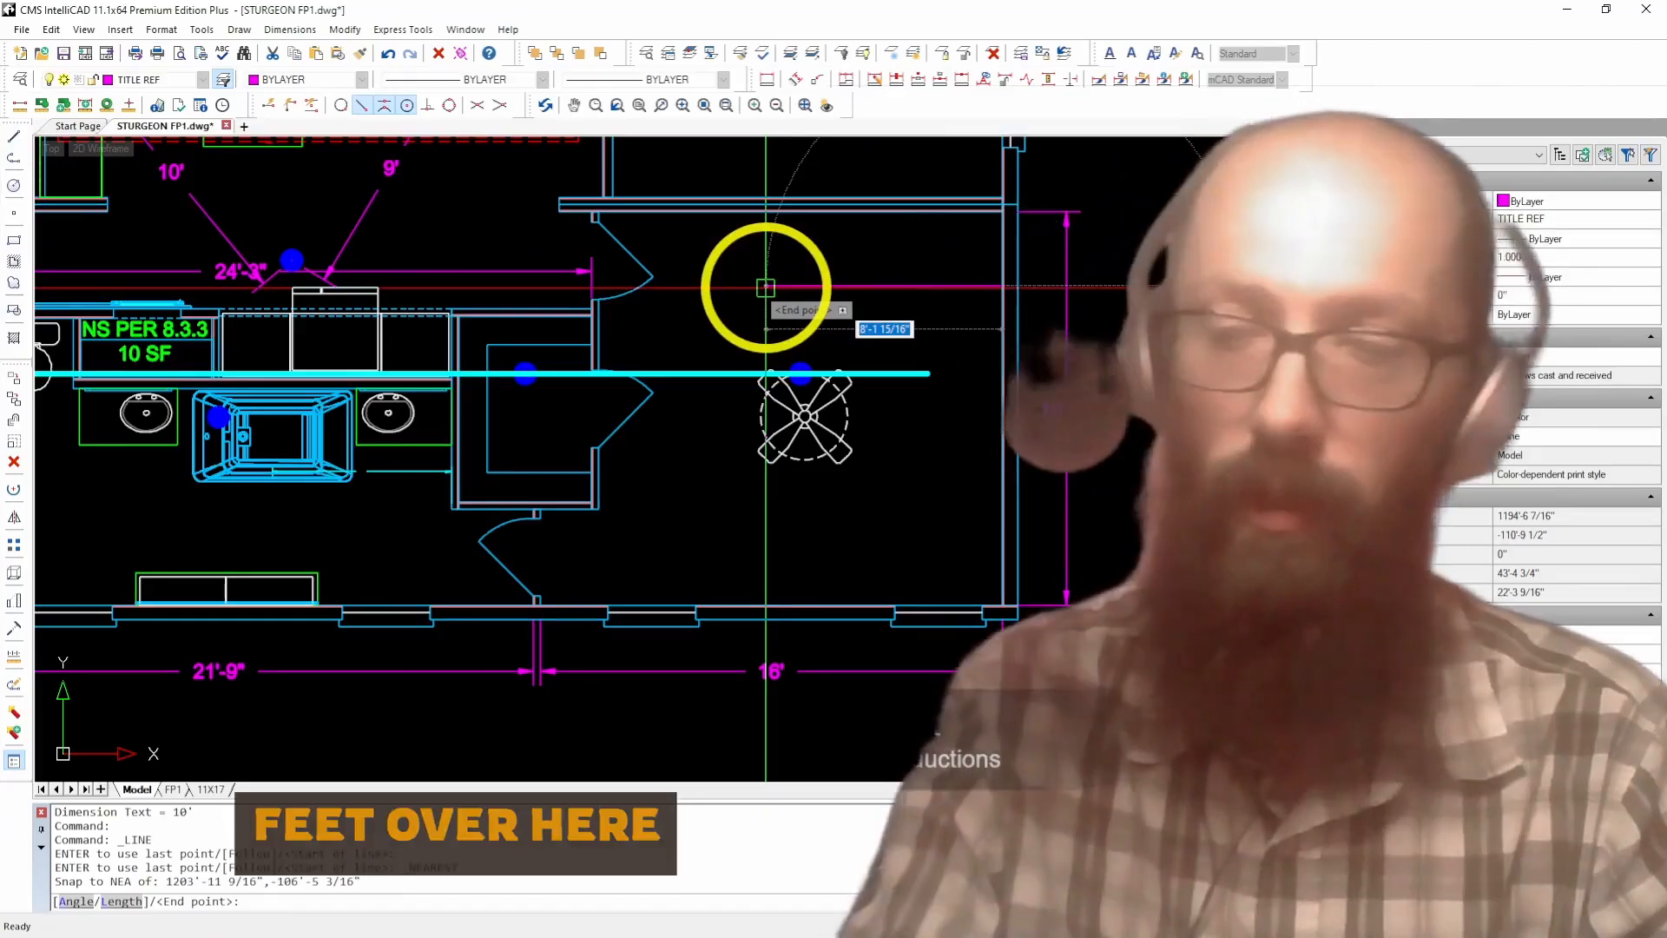
click(718, 560)
key(Return)
Step: Move the head at the lower room's fan along the pipe, perpendicular onto the vertical reference line
scroll(817, 373, up, 5)
click(733, 347)
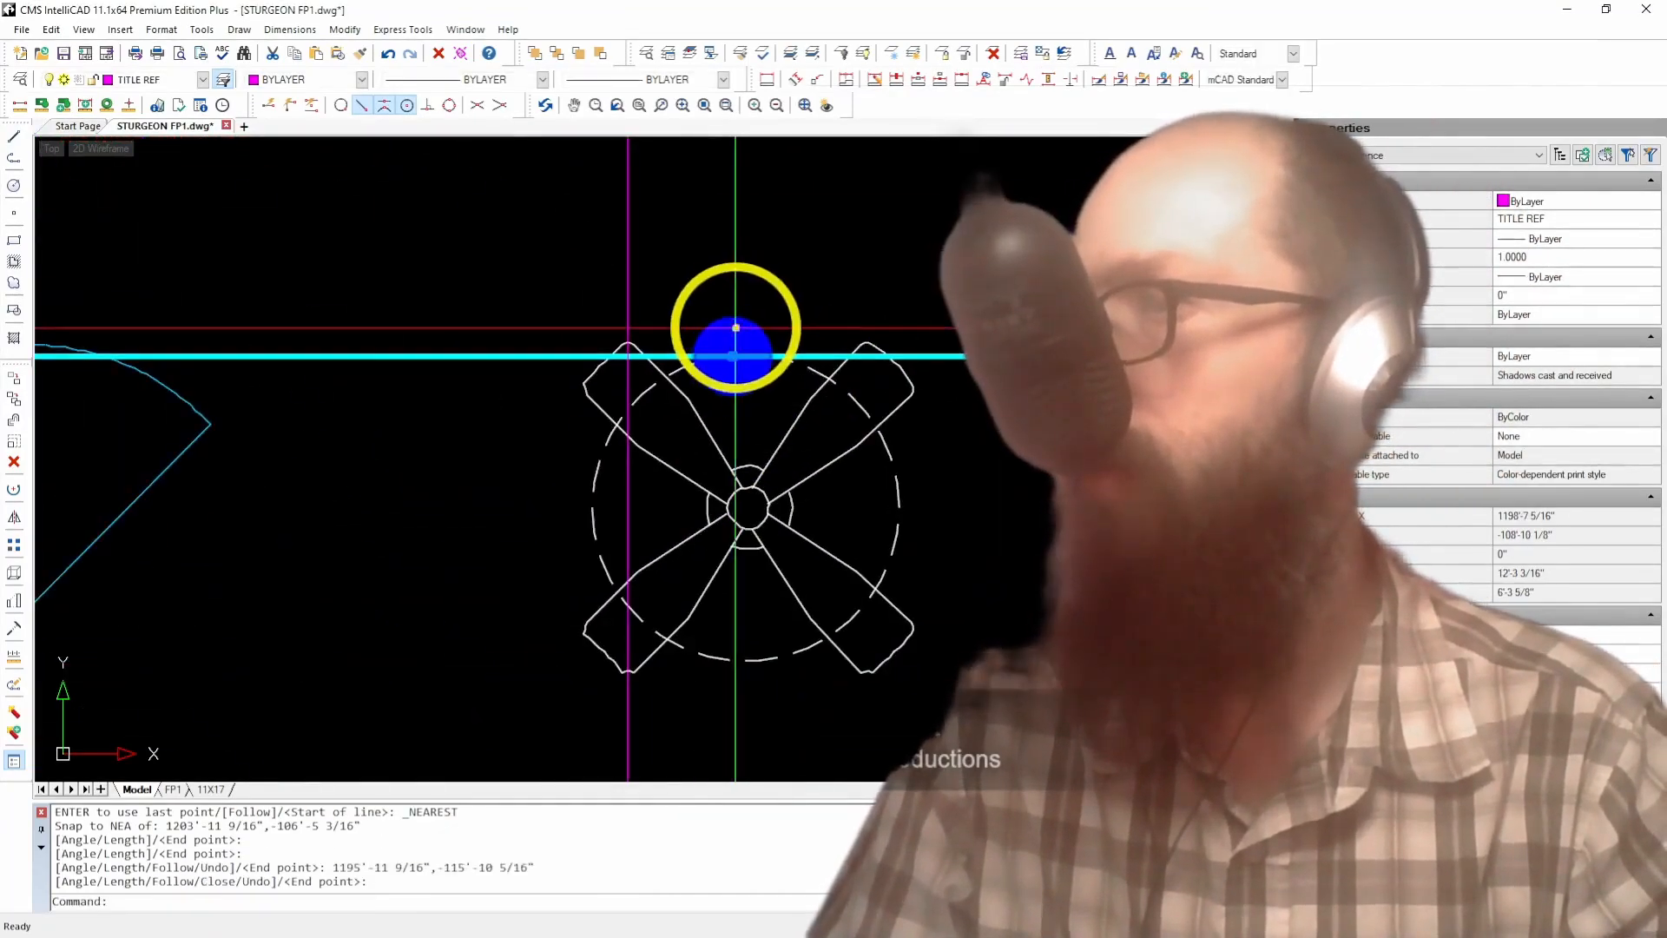
click(733, 356)
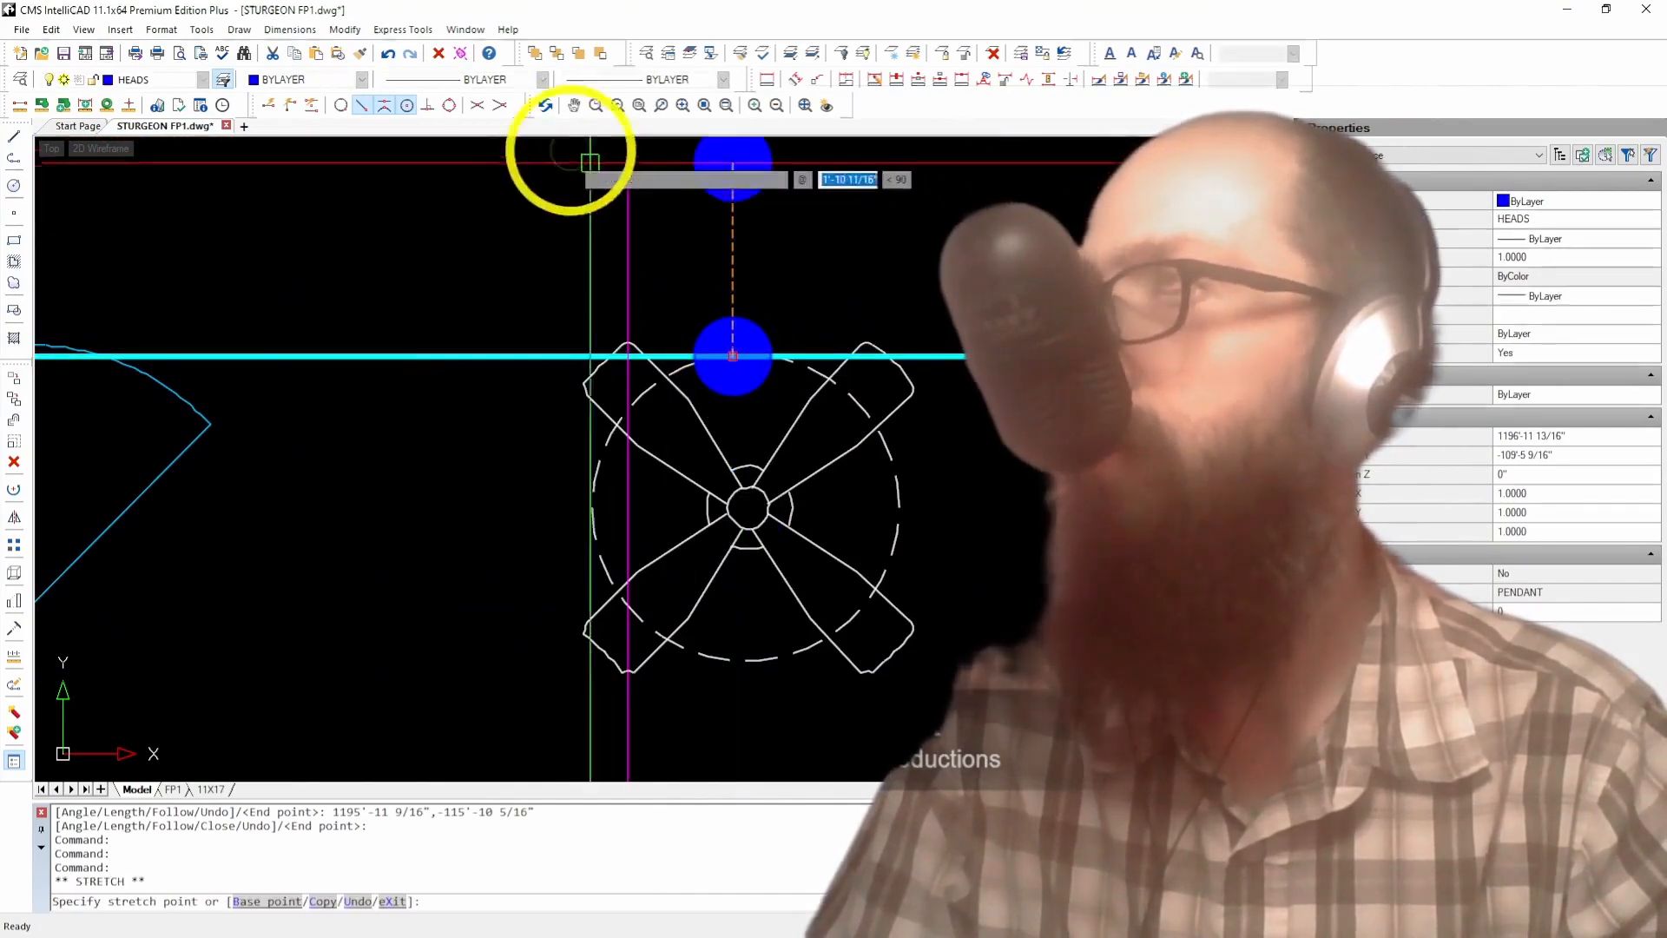
click(427, 105)
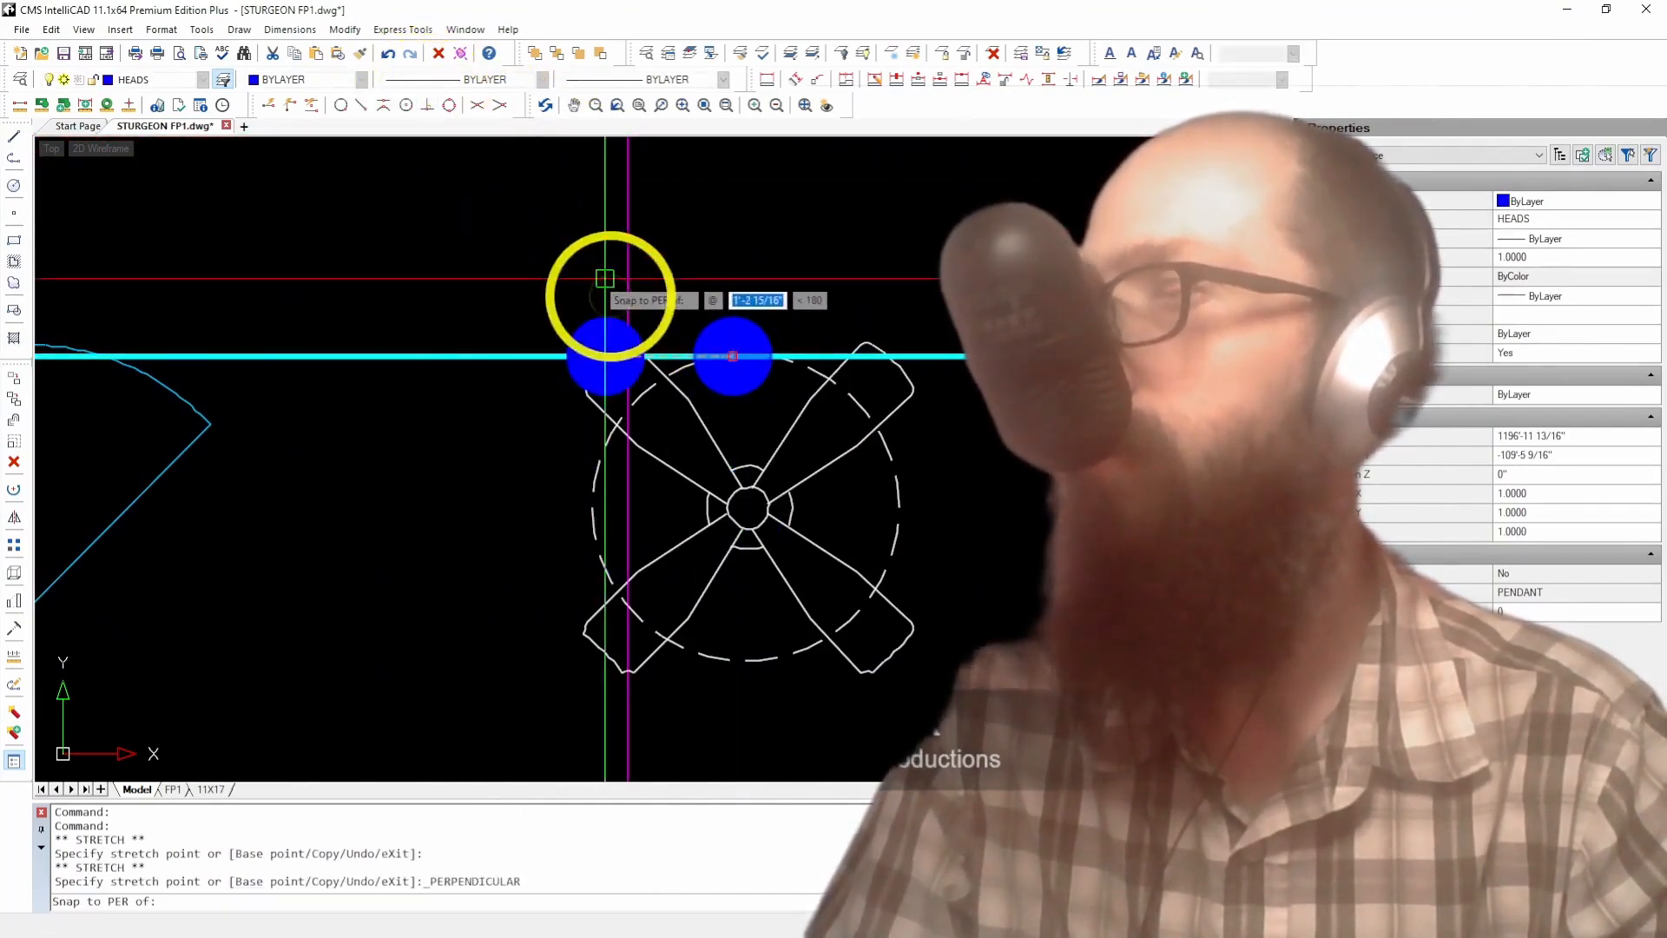
click(629, 352)
scroll(714, 346, down, 3)
key(Escape)
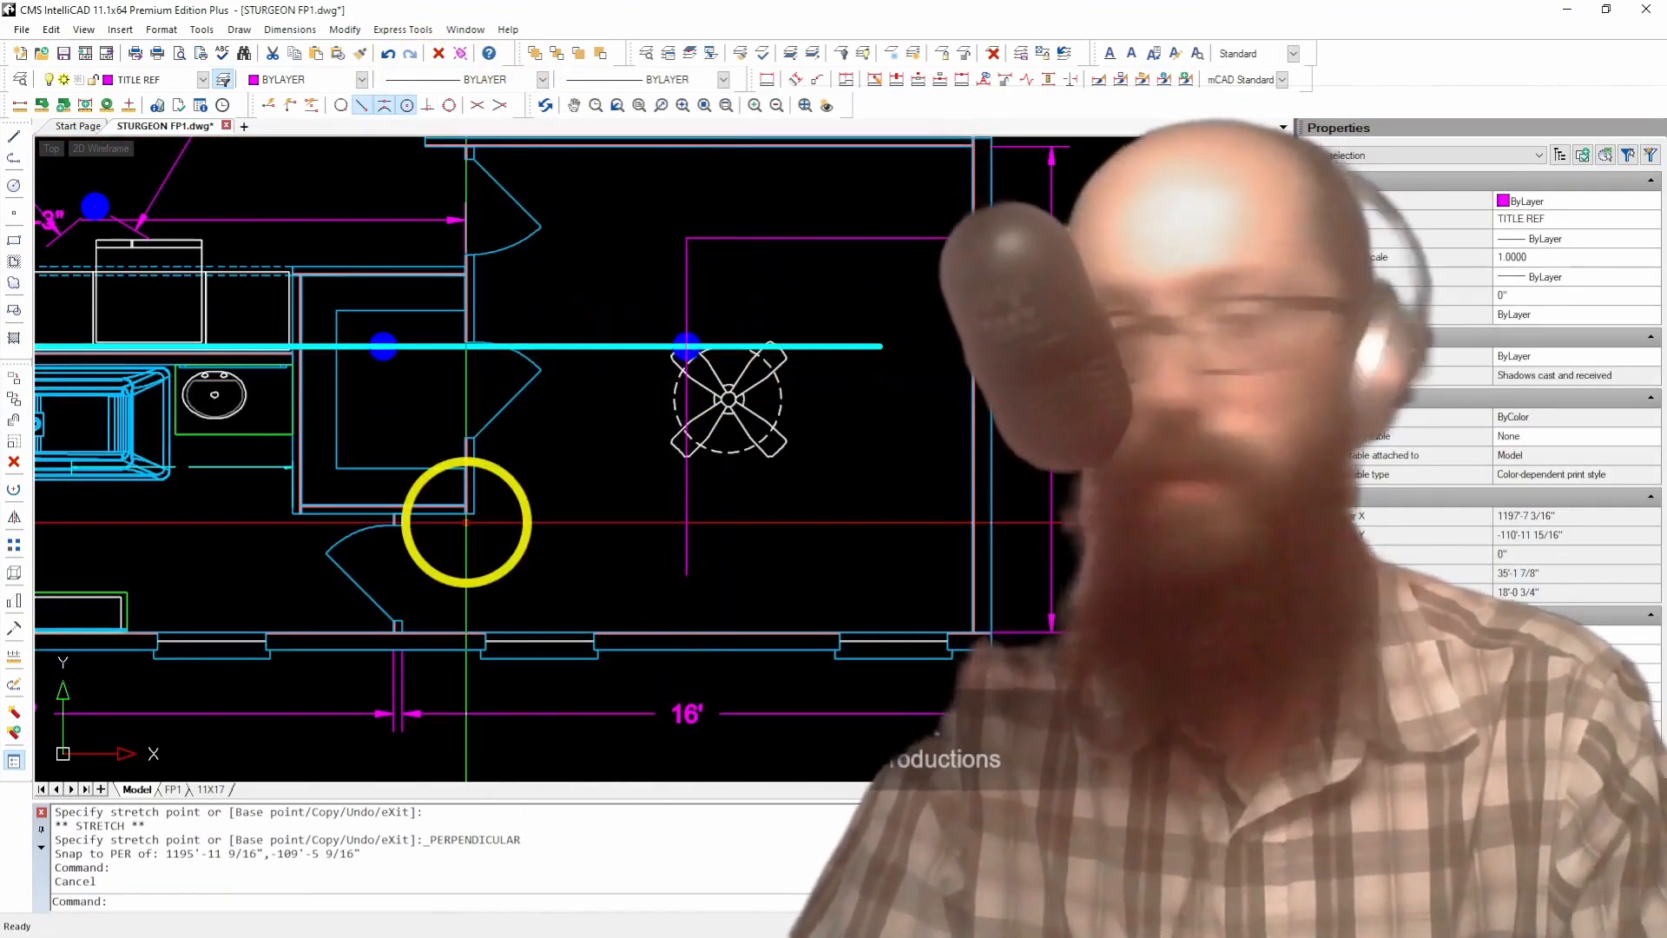
Step: Trim the lower pipe's end back to the vertical reference line at the moved head, and erase both reference lines
text(R)
key(Escape)
key(Escape)
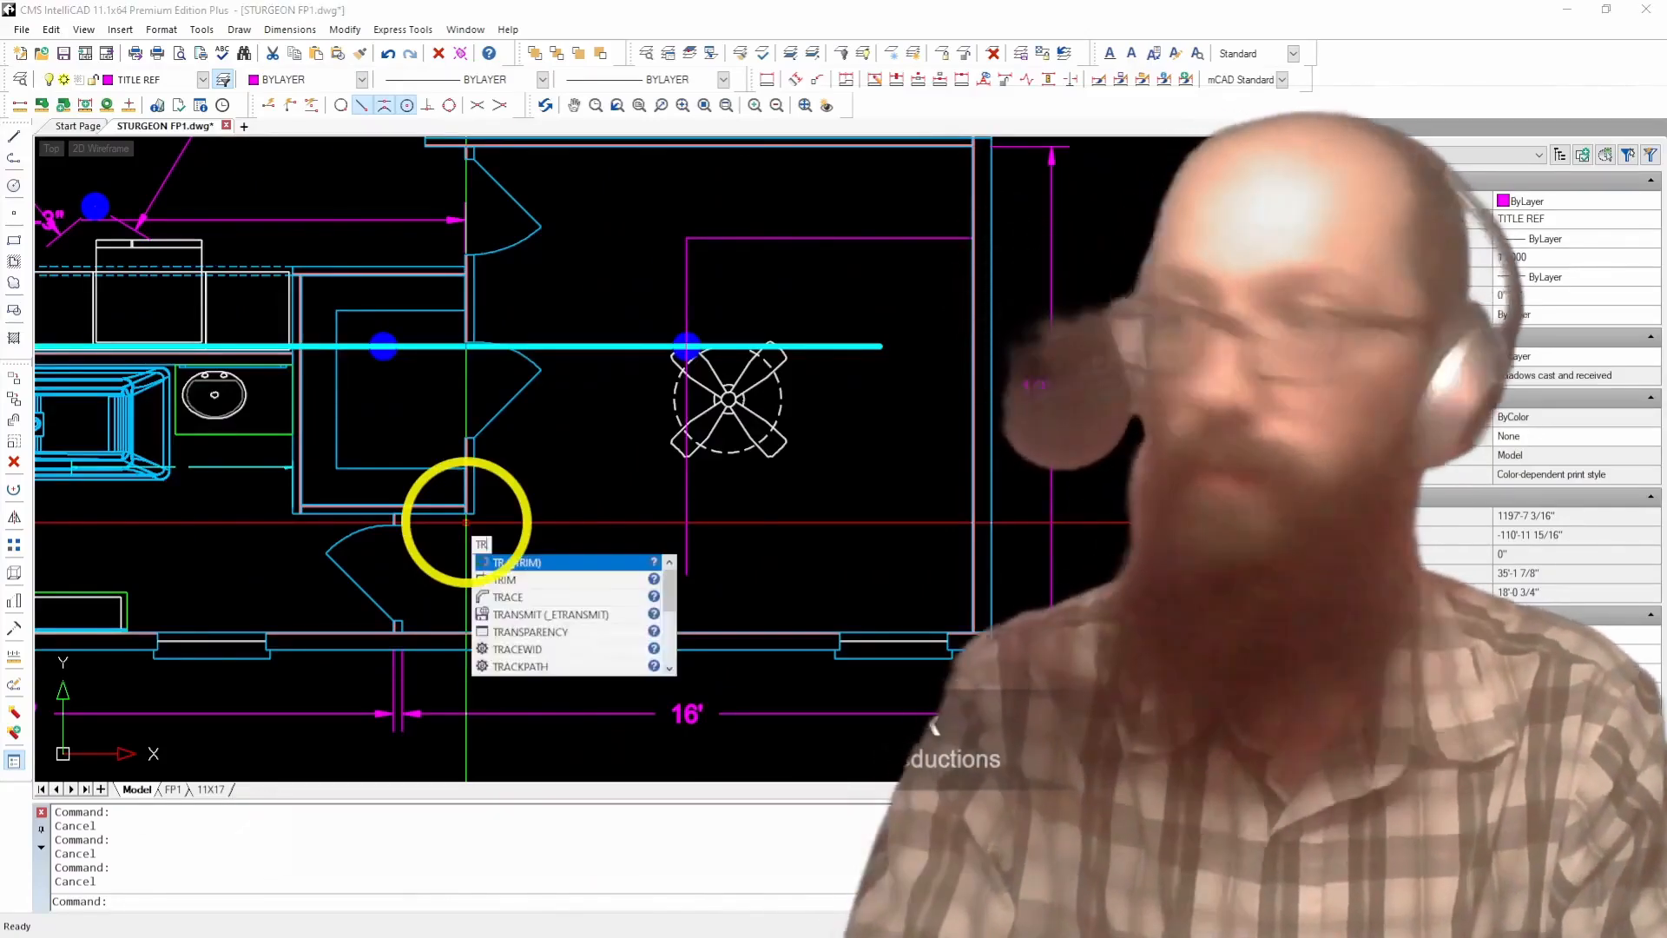
key(Return)
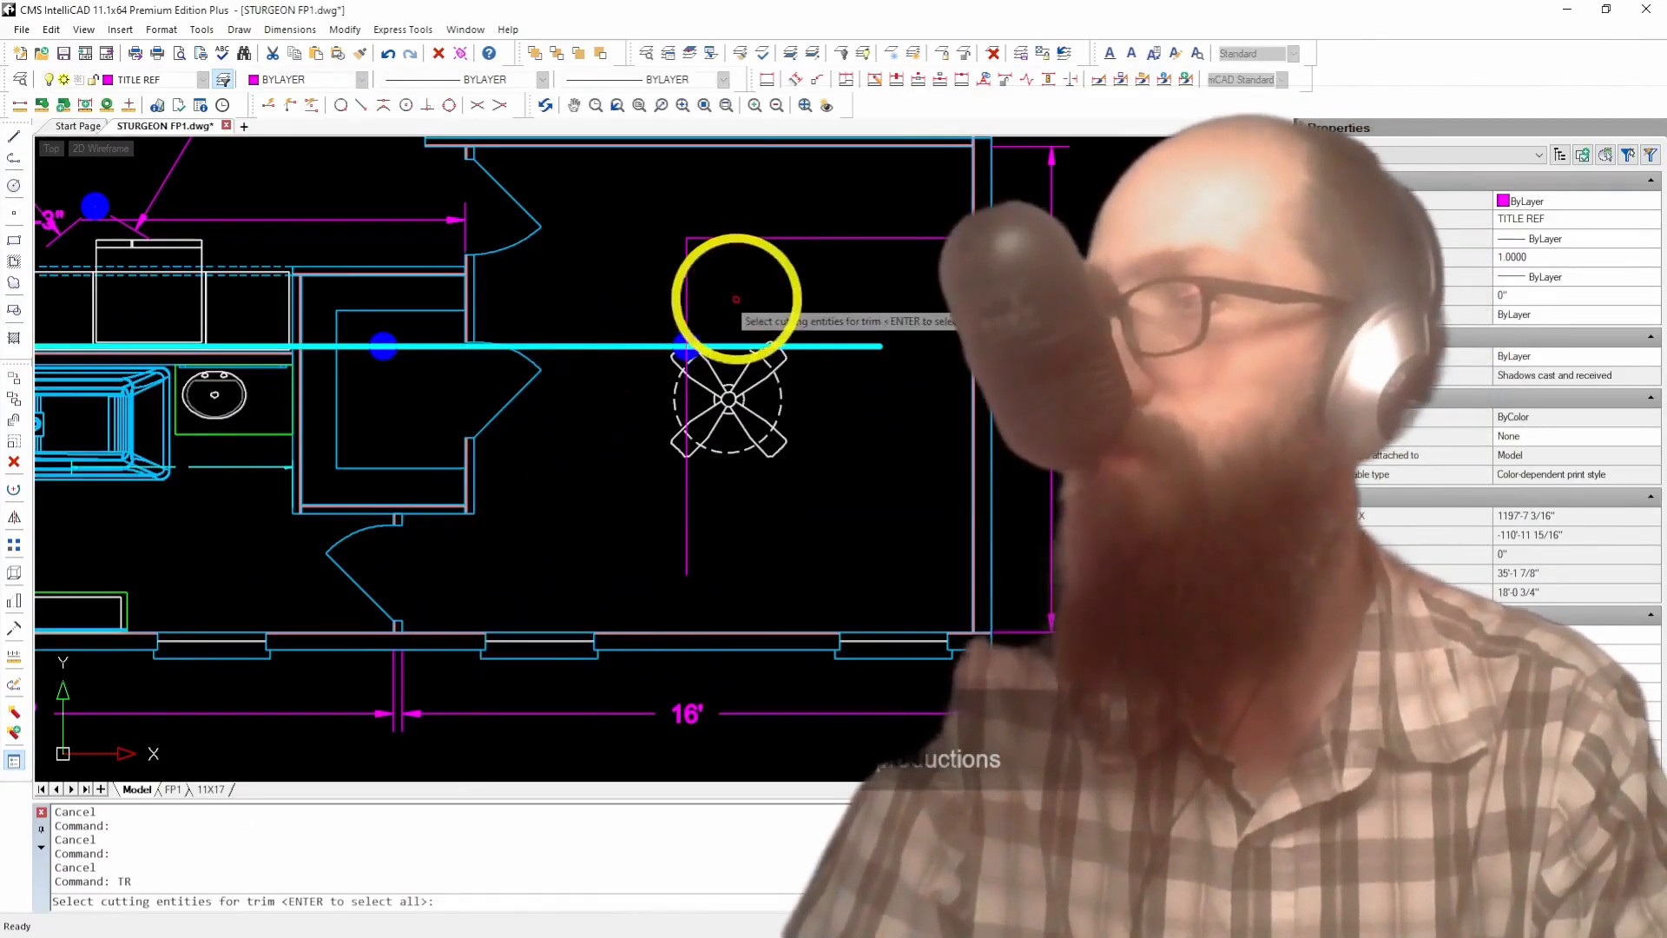
key(Return)
drag(886, 333, 844, 367)
key(Return)
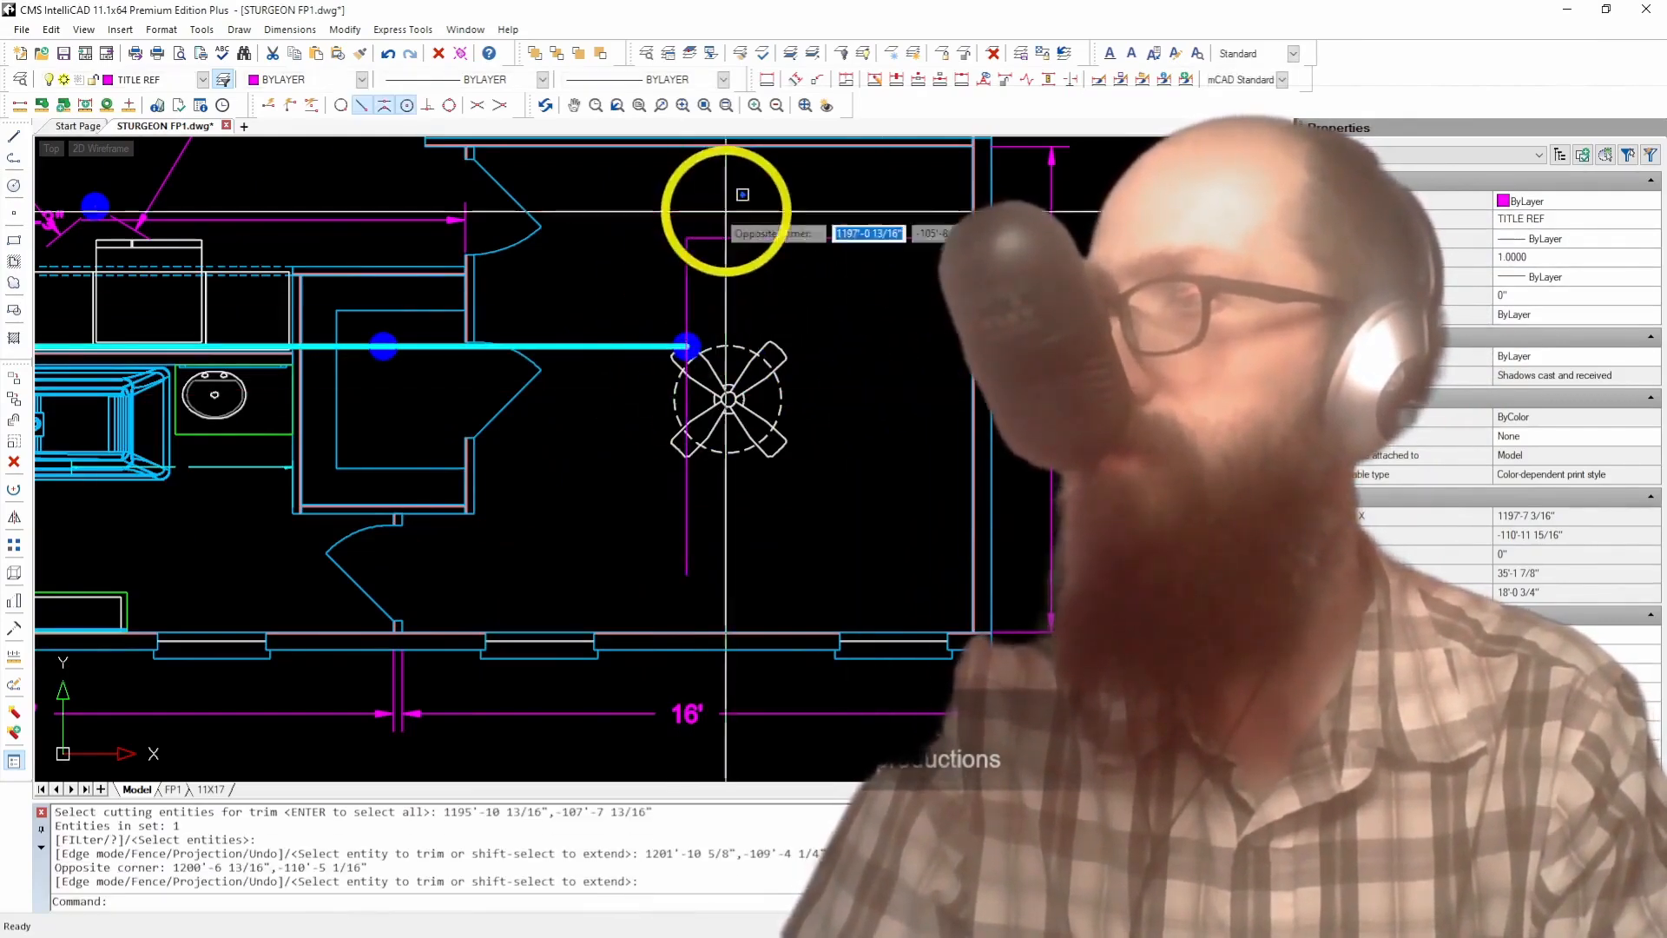
drag(726, 211, 634, 272)
key(Delete)
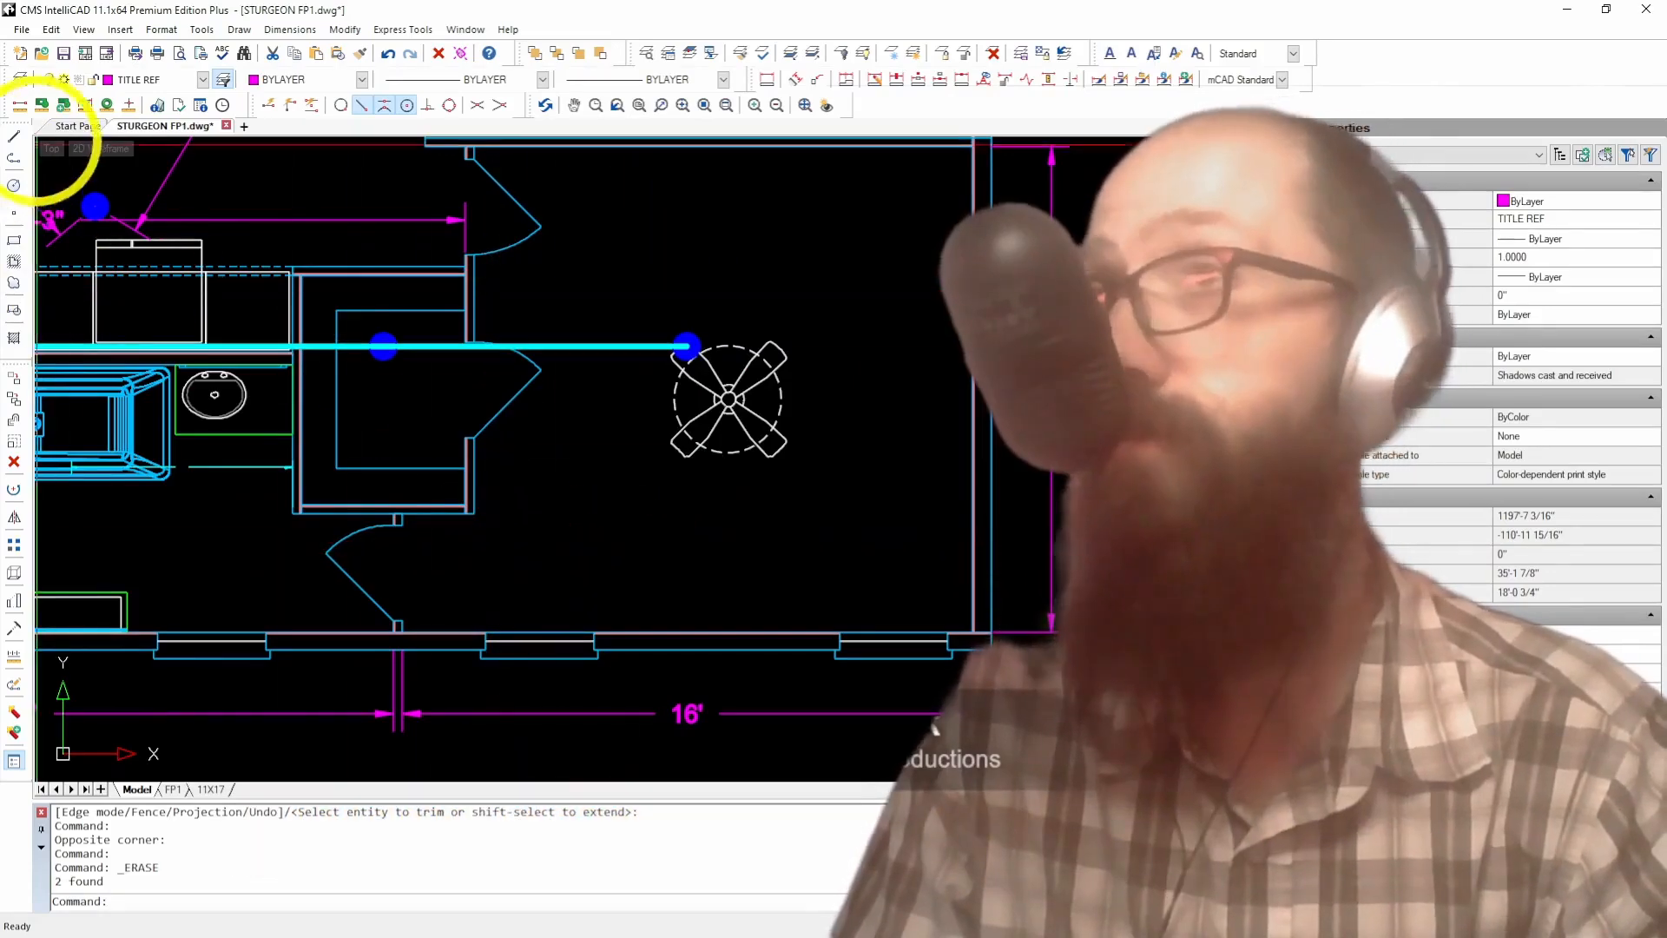
Step: Draw a line from the moved head to the closet's lower outer corner, and another across the bathroom door opening
click(15, 139)
click(686, 348)
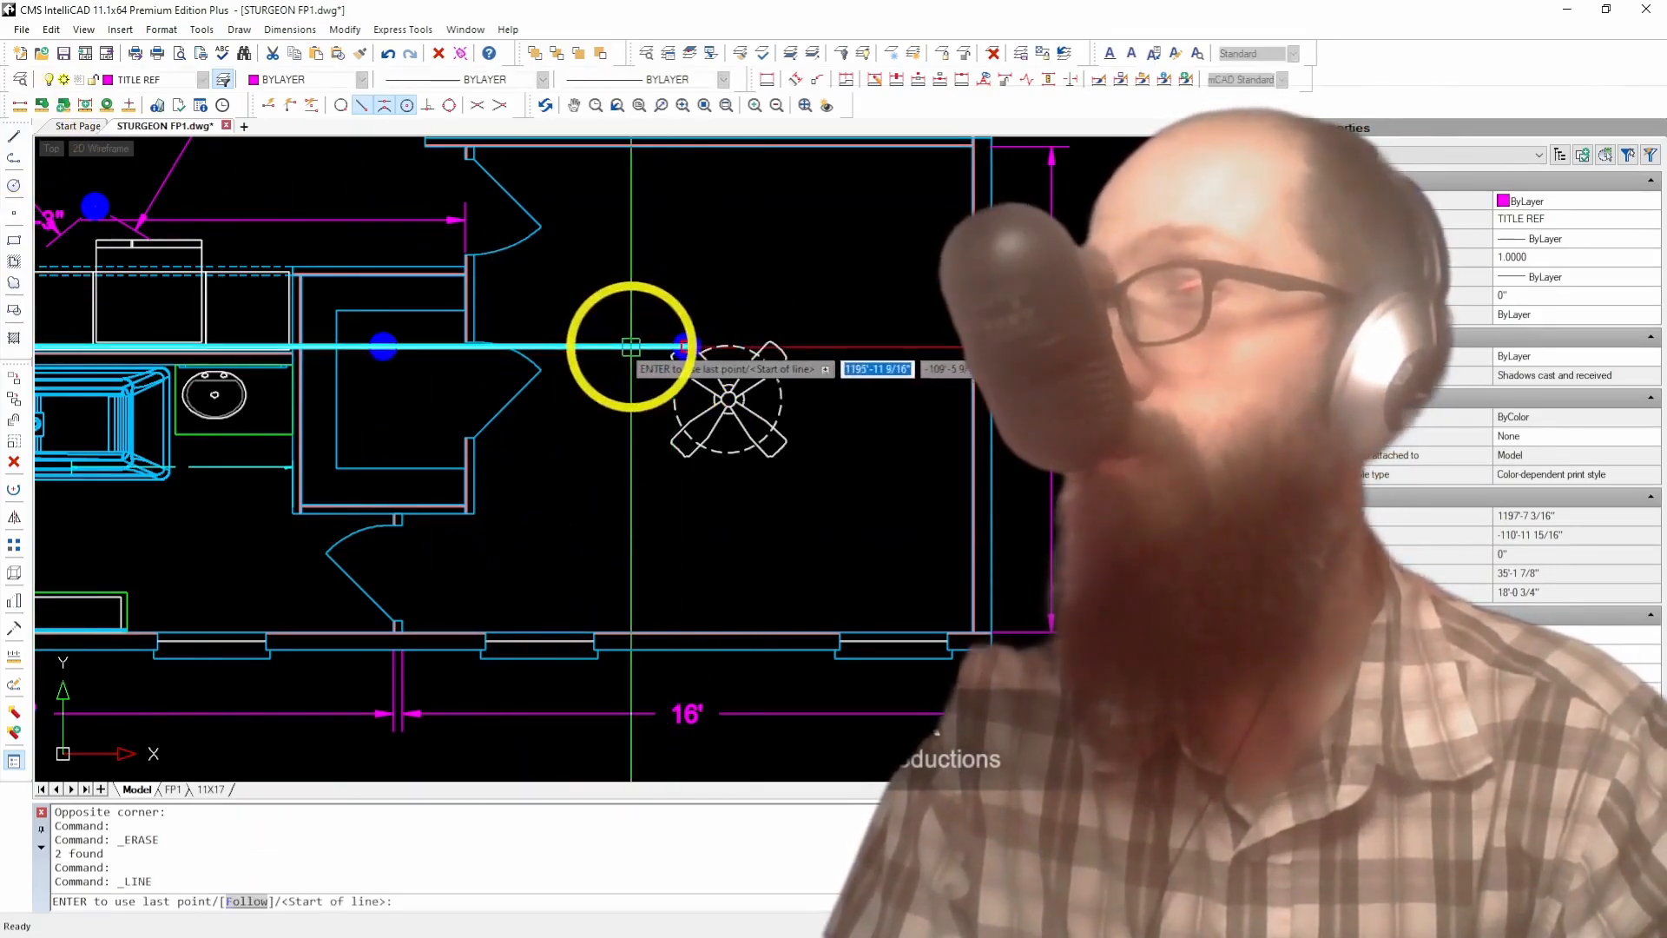
click(475, 511)
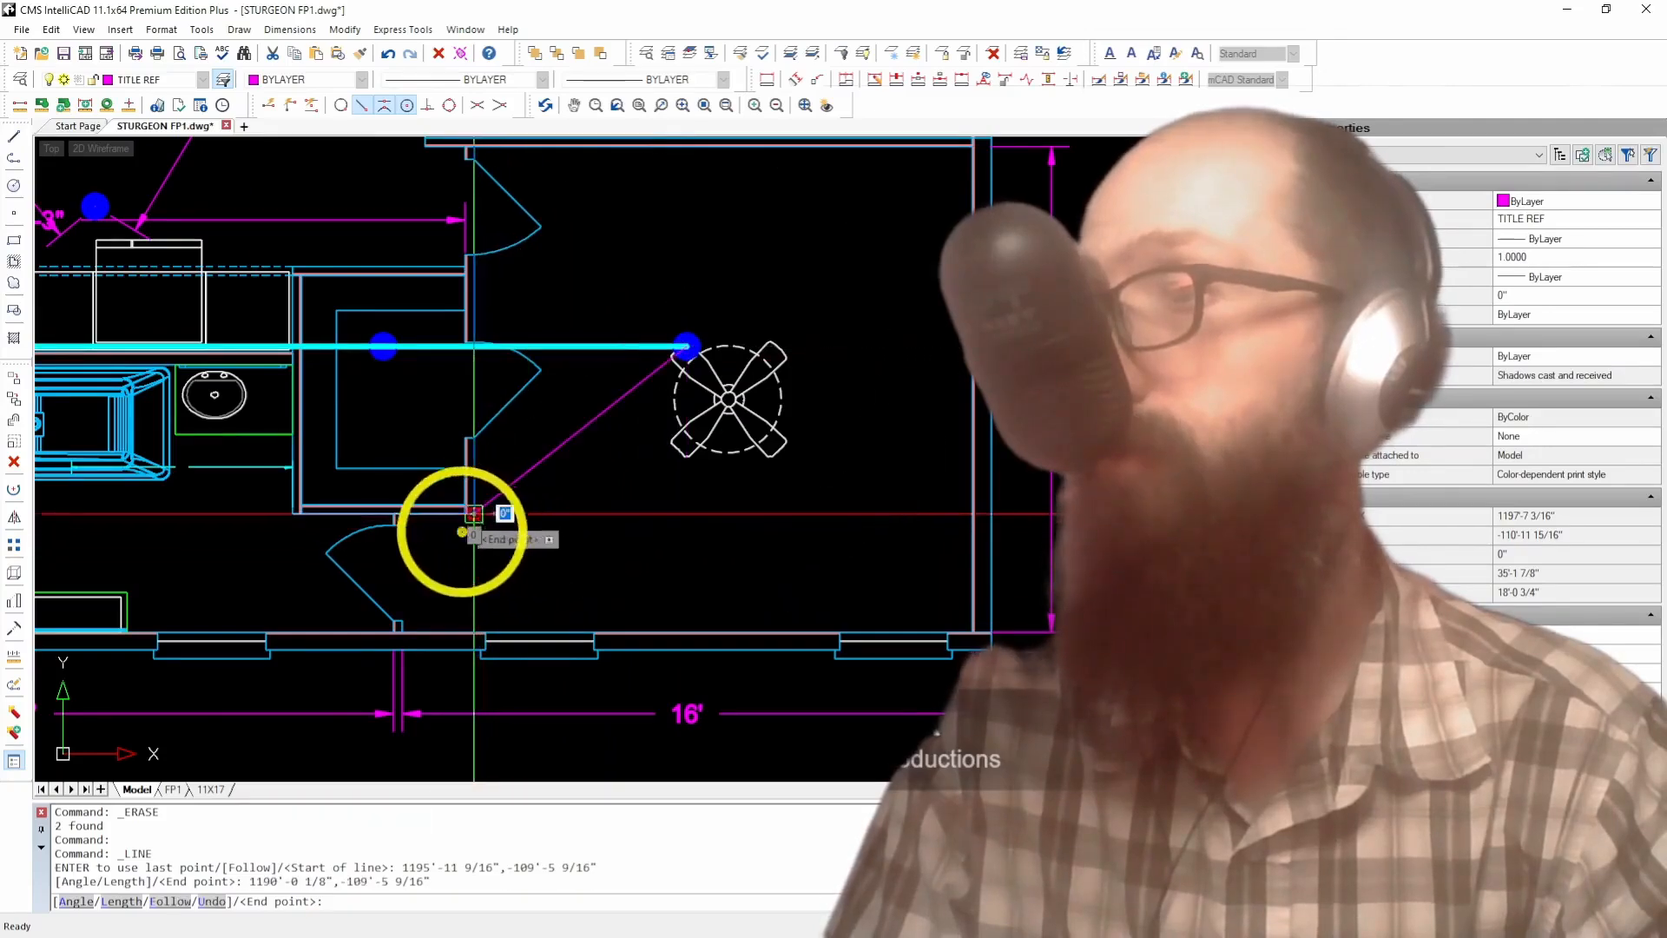
key(Return)
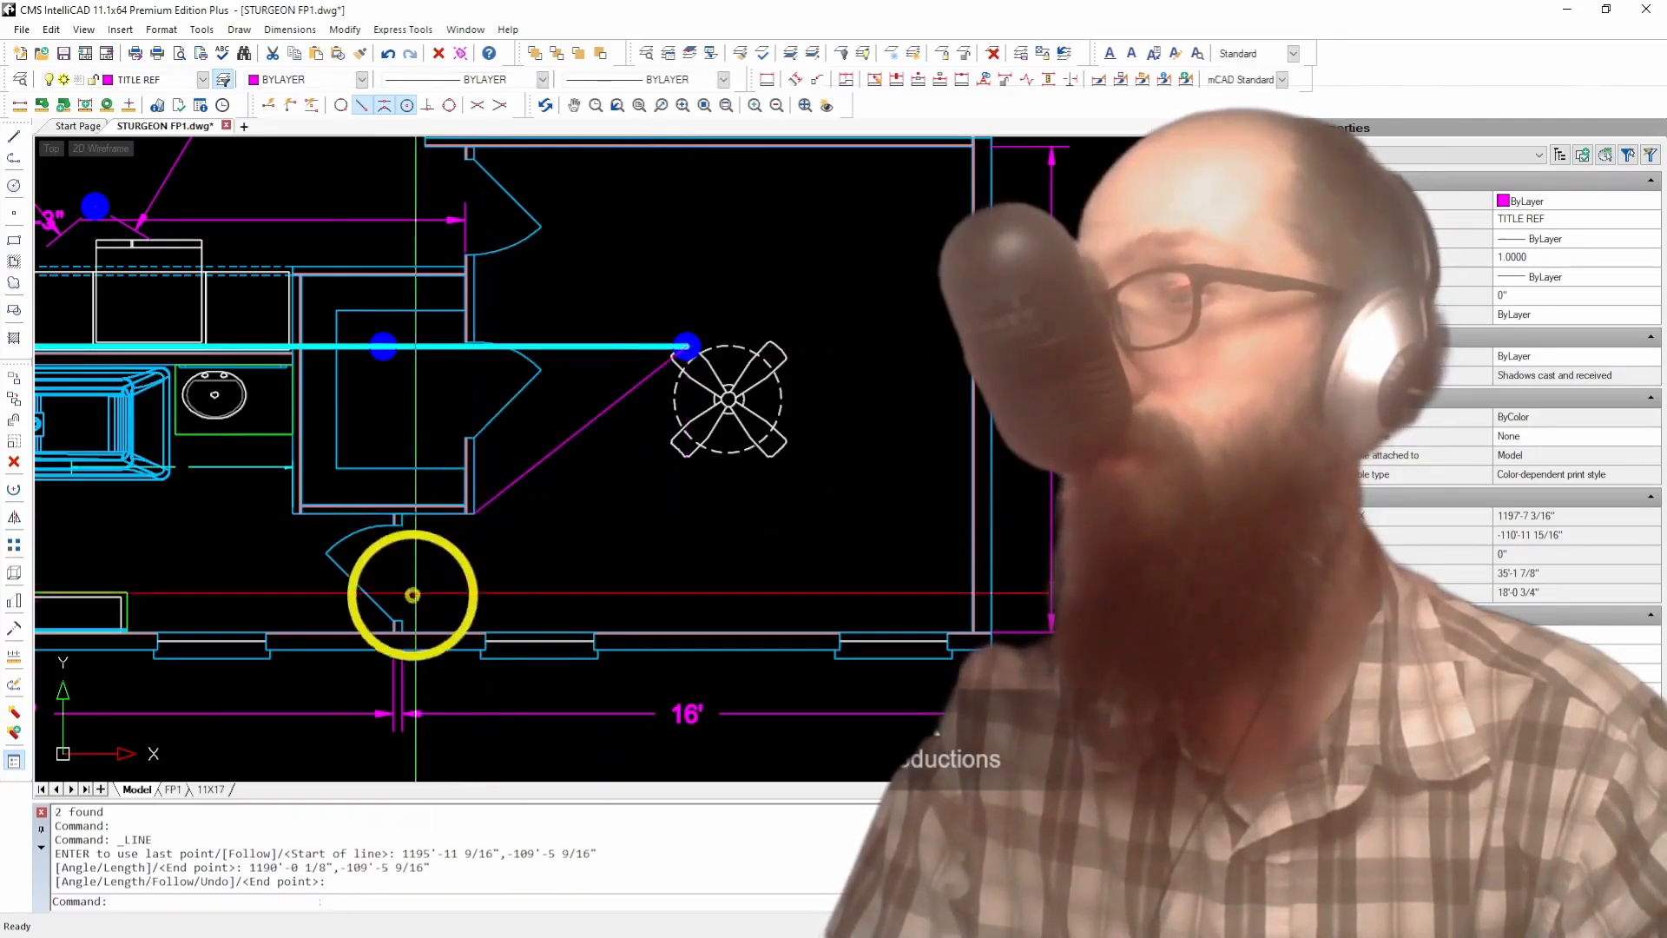
click(14, 137)
click(399, 521)
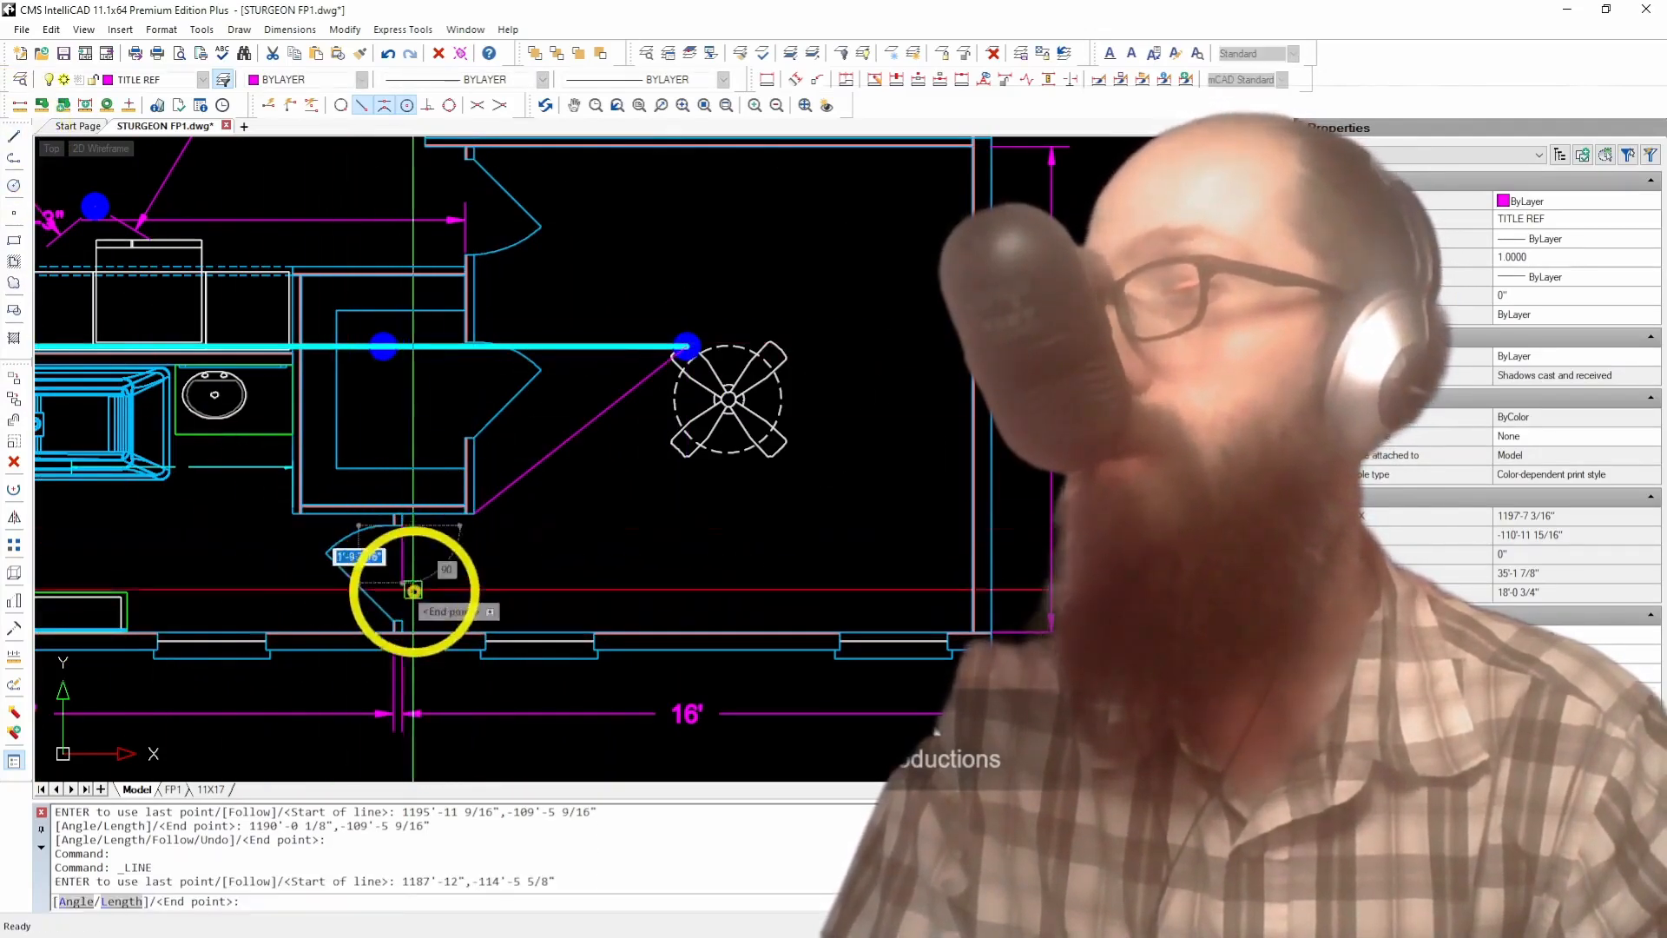
click(402, 621)
key(Return)
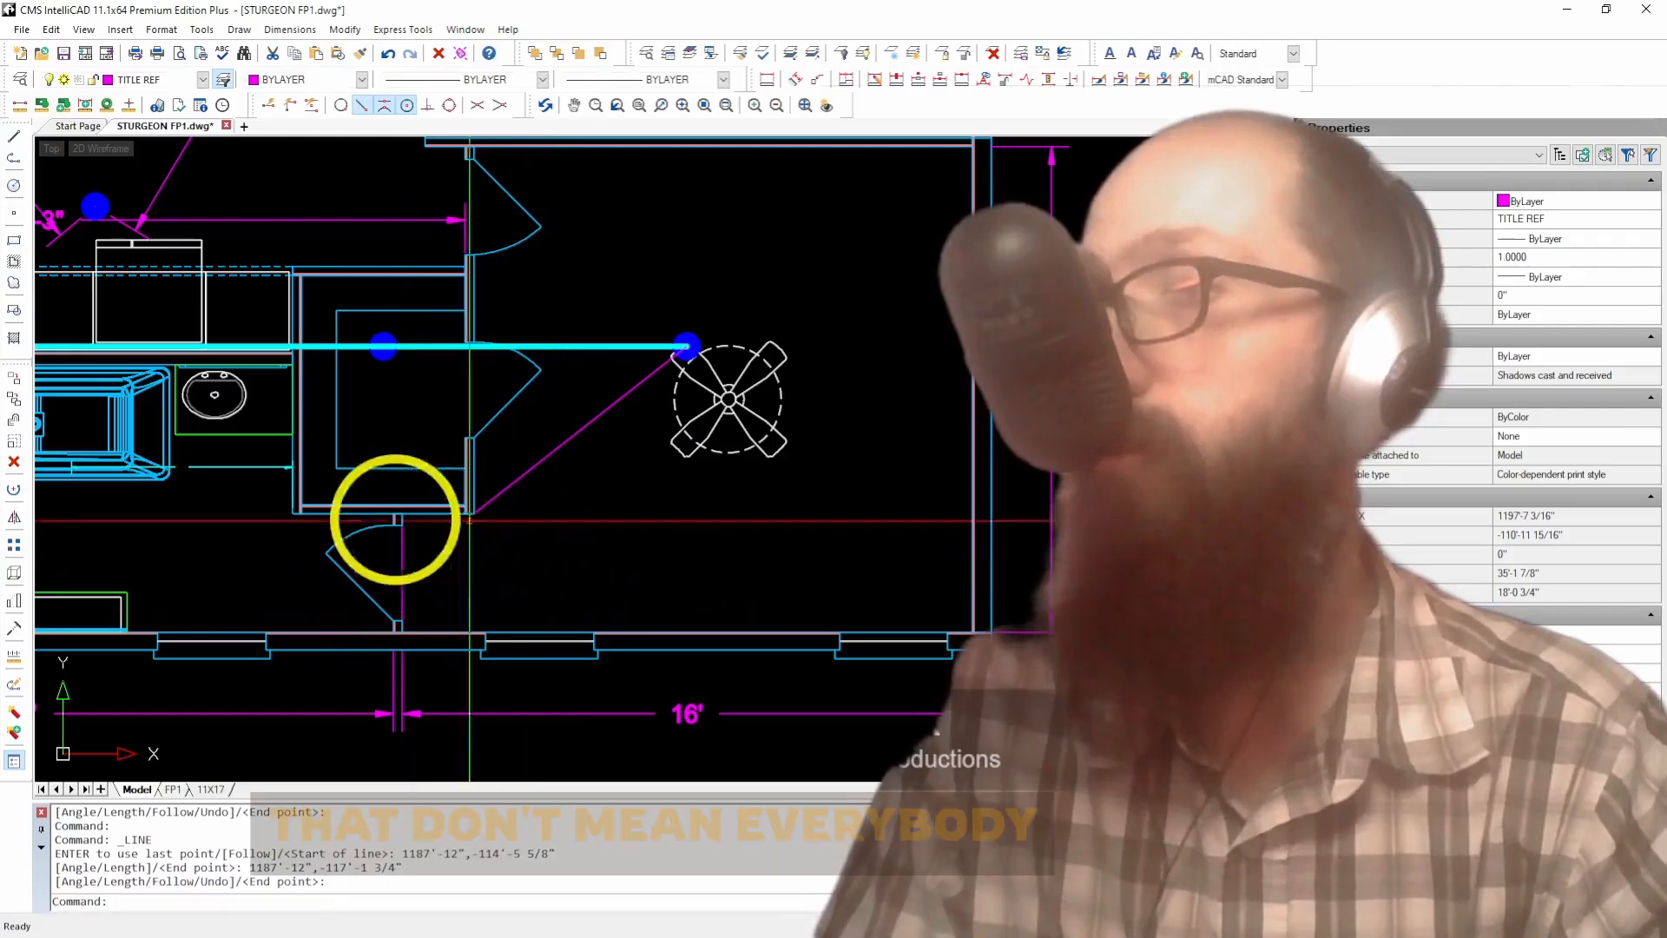
Step: Extend the diagonal line from the head past the closet corner to the line across the bathroom door opening
click(14, 628)
click(413, 550)
click(382, 562)
key(Return)
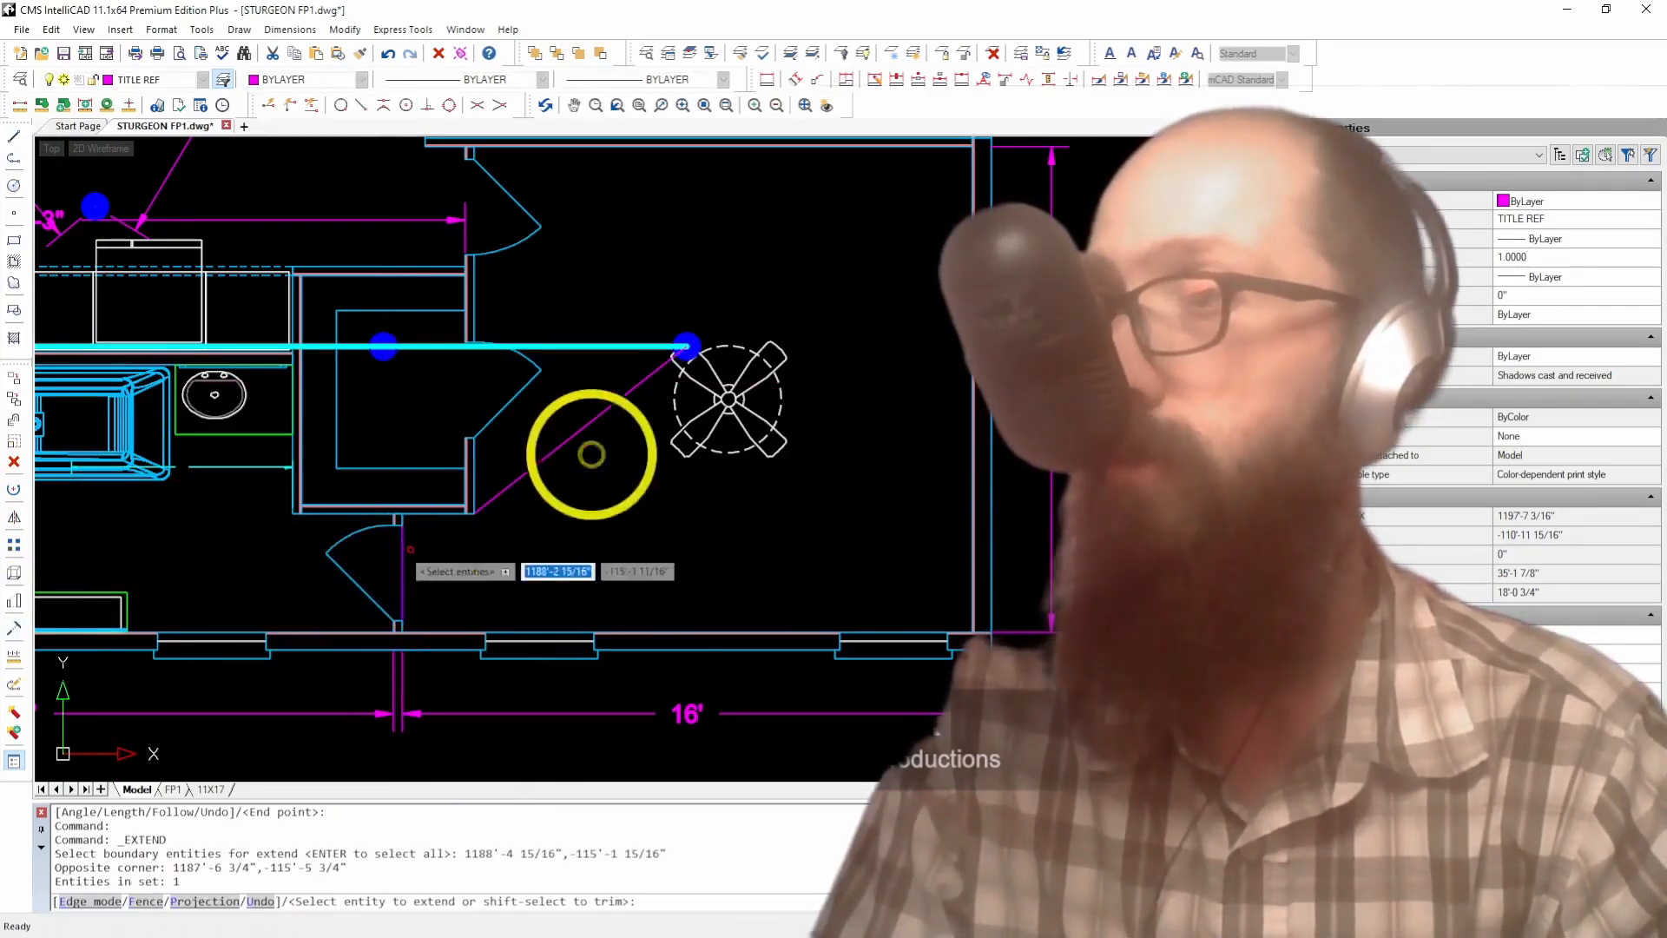
click(537, 433)
click(503, 515)
Step: Measure the area of the shadowed triangle between the closet's lower wall, the bathroom door line and the diagonal line
scroll(409, 568, up, 4)
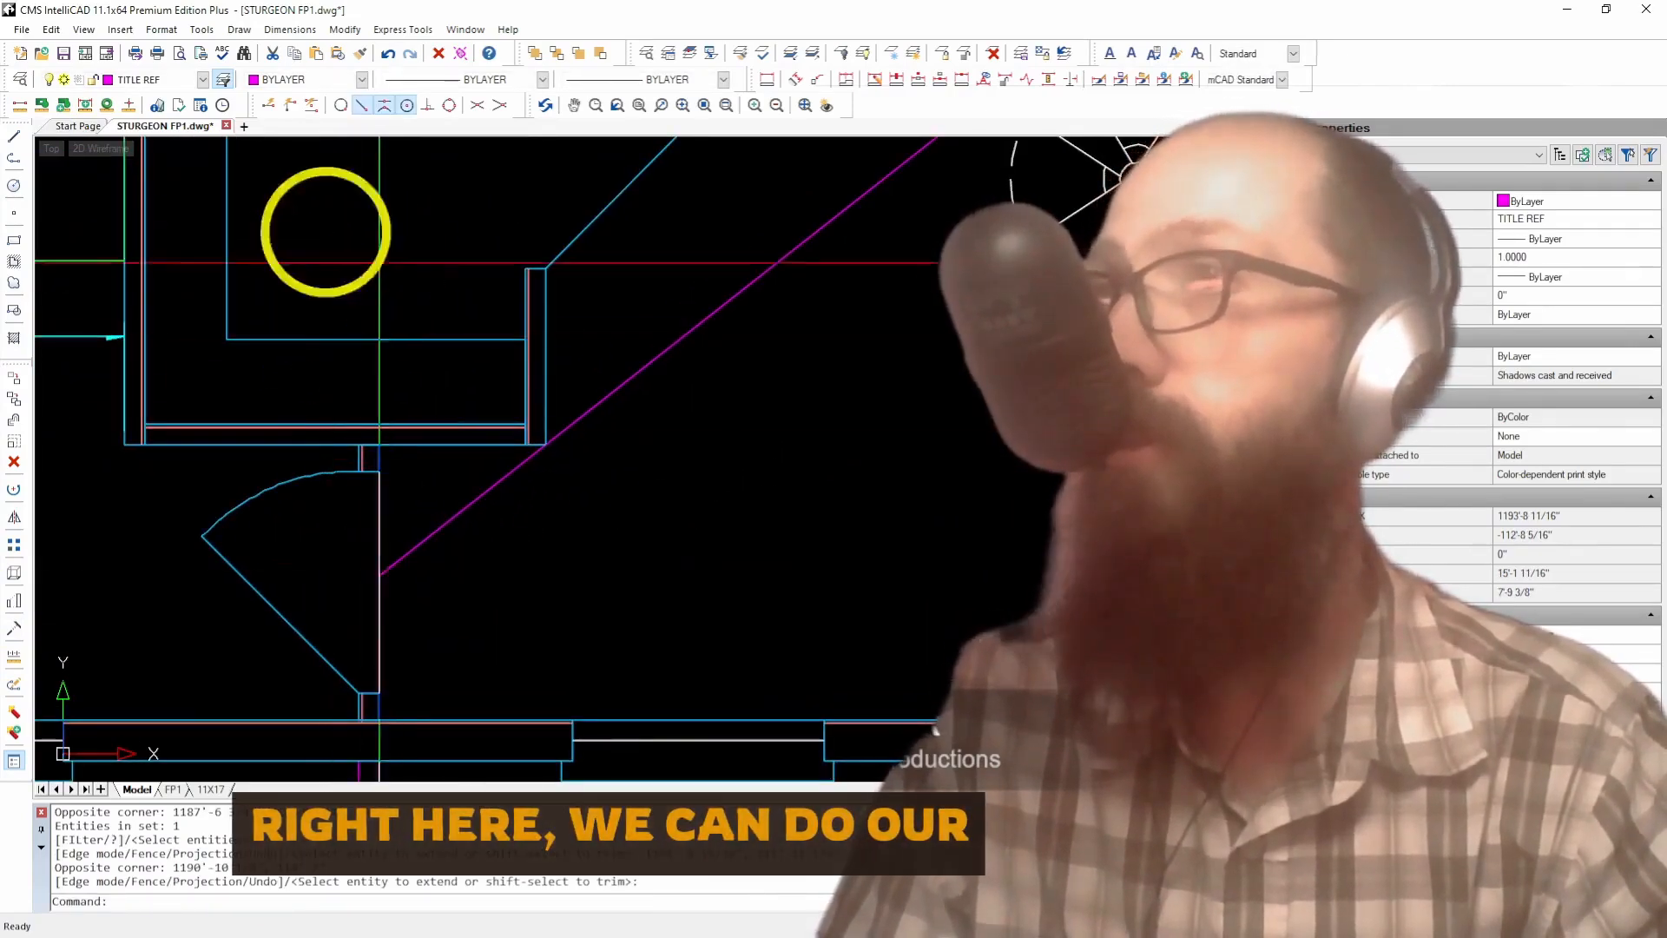
click(42, 107)
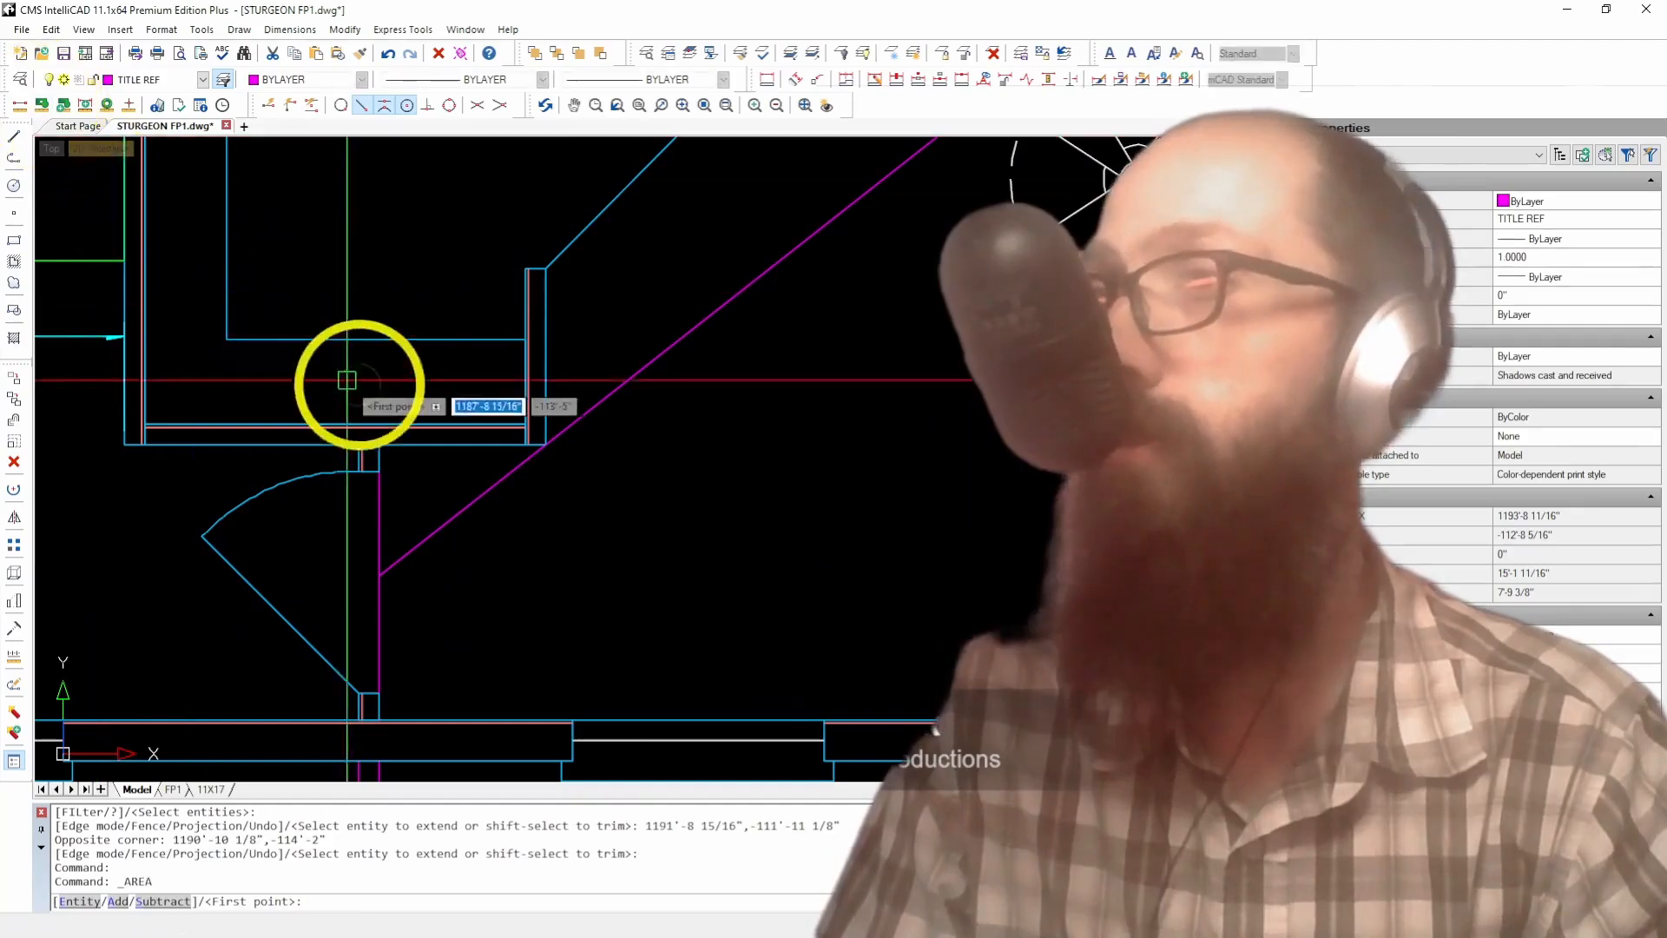
click(382, 448)
click(544, 446)
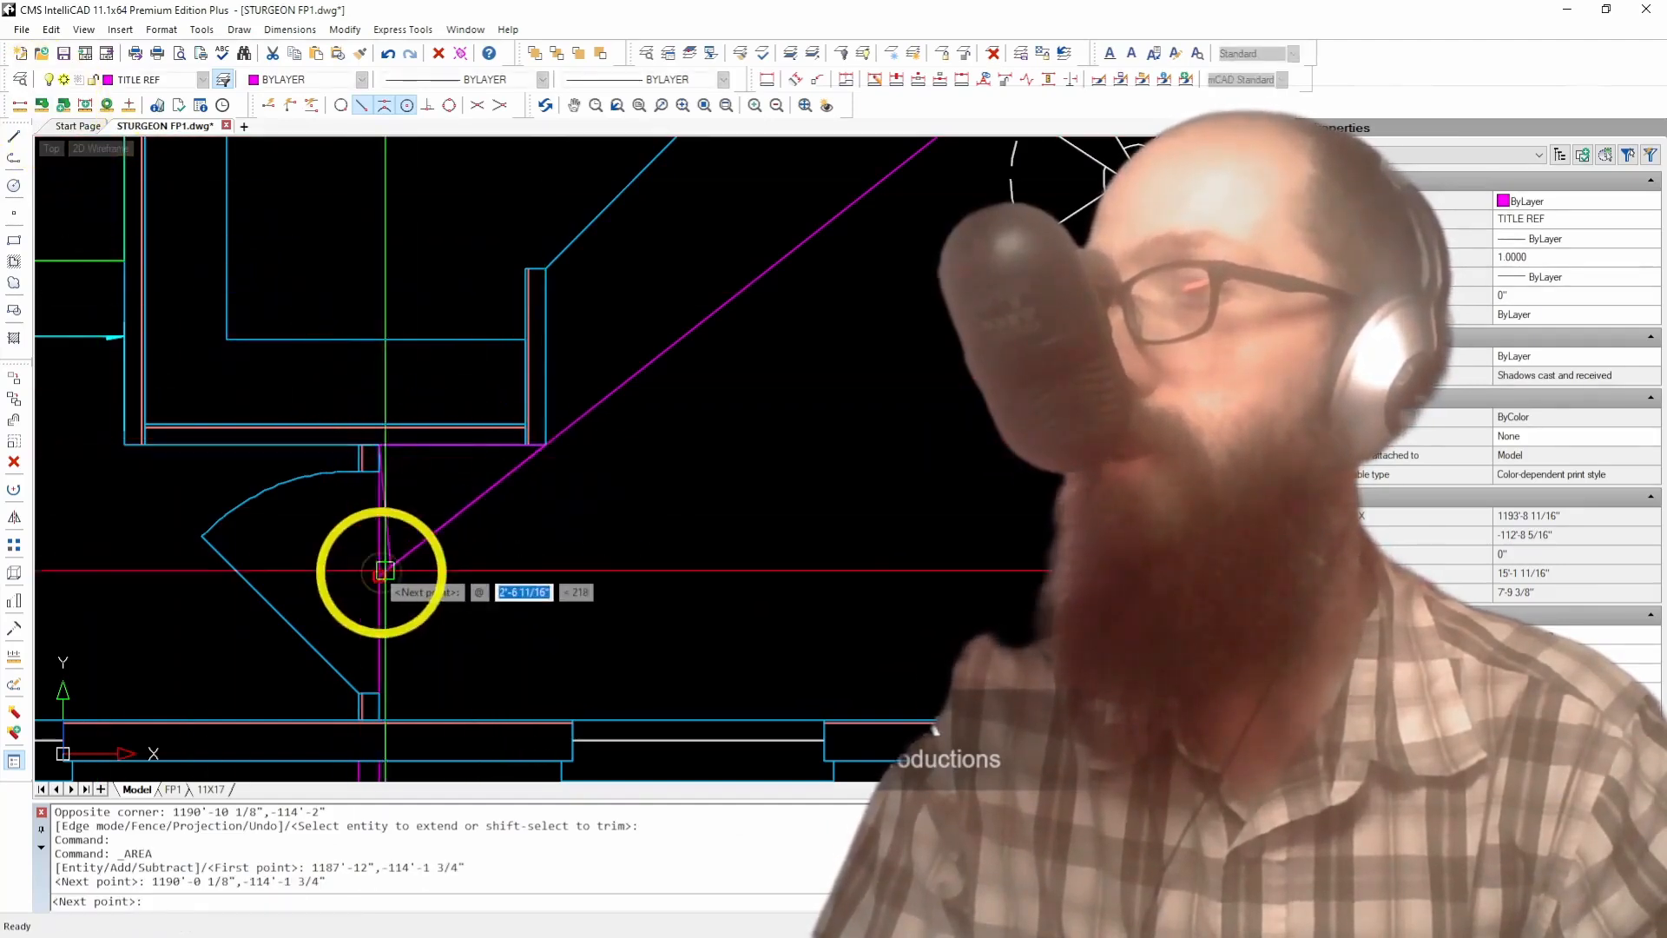
click(378, 575)
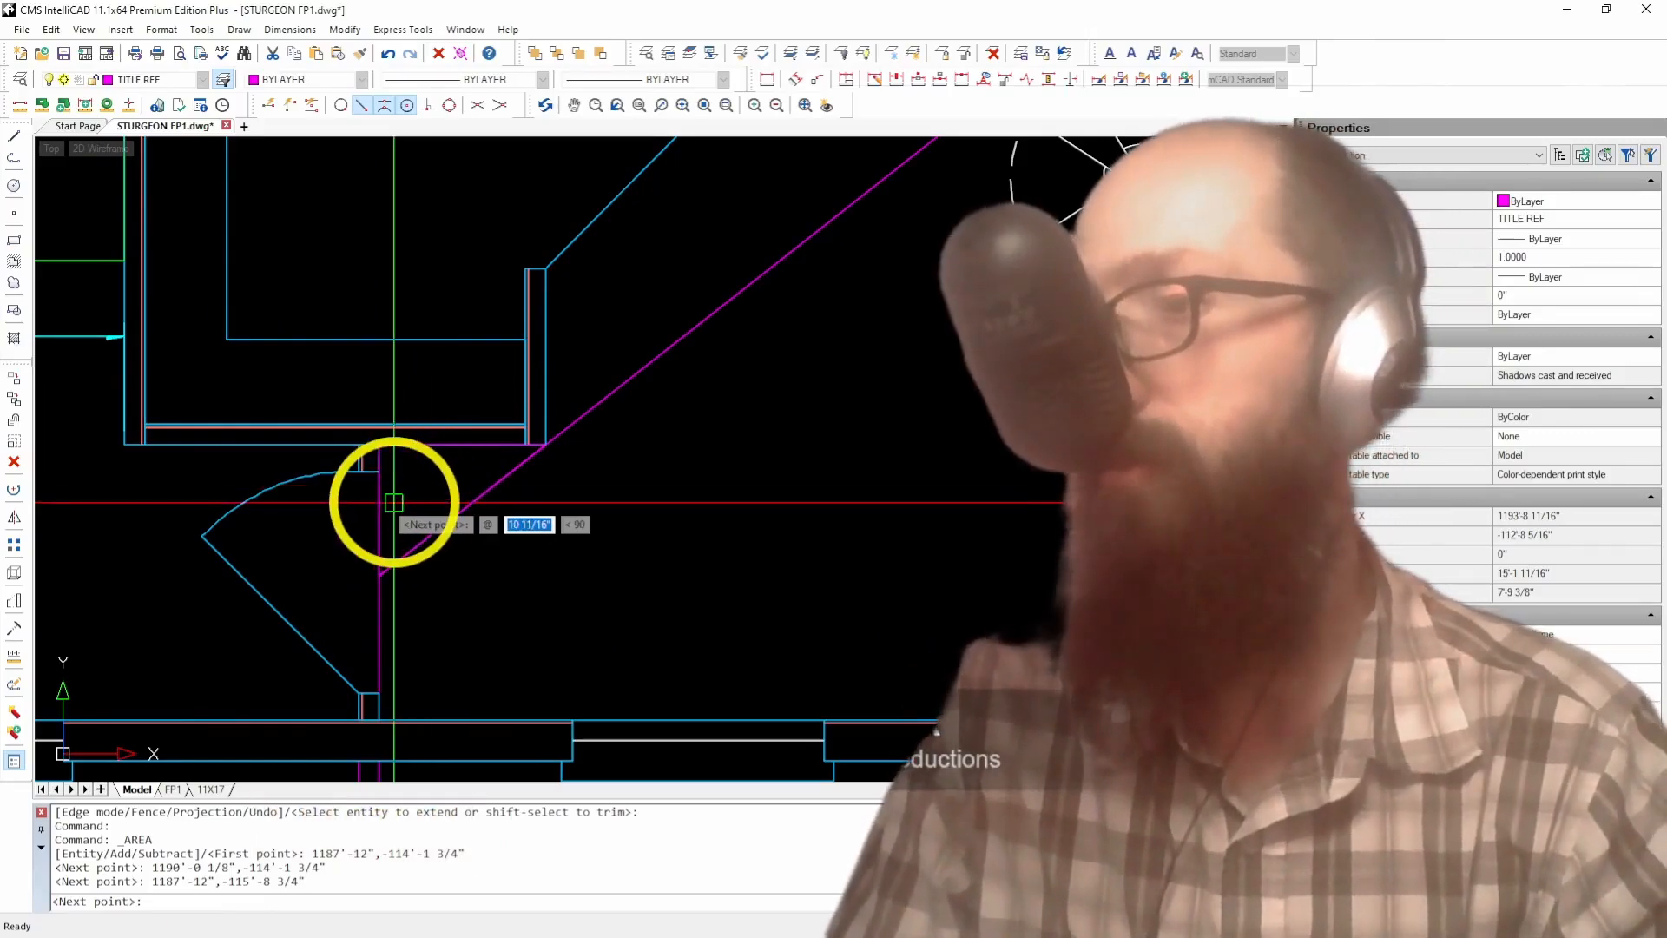
key(Return)
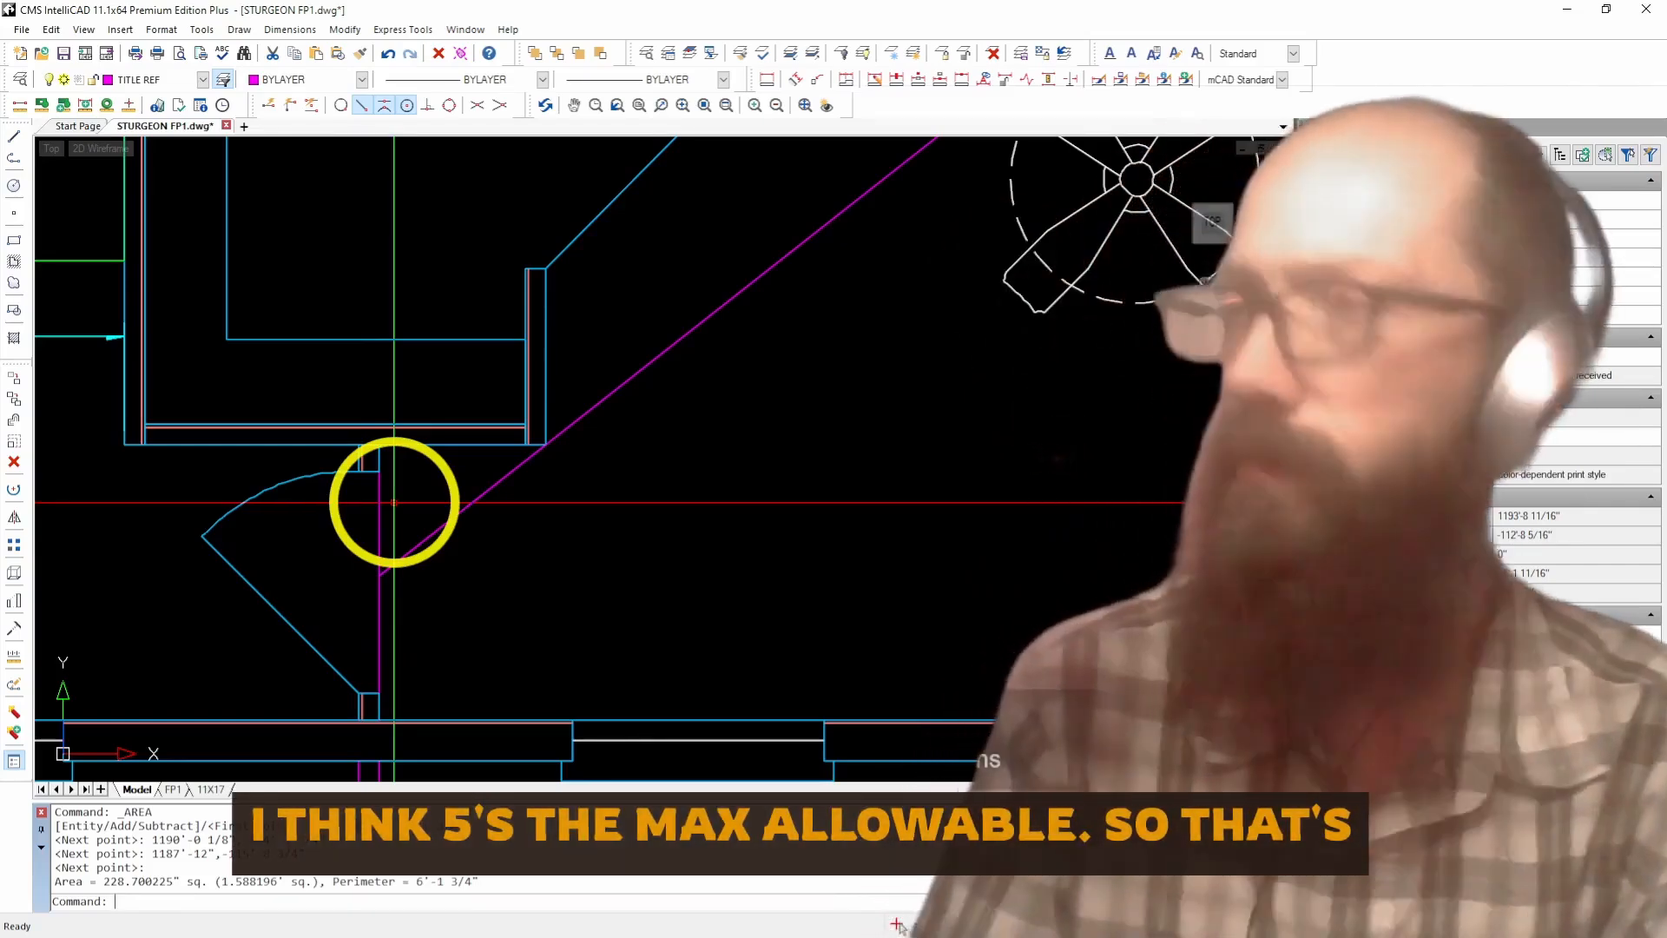
Step: Compare the head positions in the two fan rooms, and erase the diagonal line between the lower room's head and the bathroom door
scroll(864, 503, down, 5)
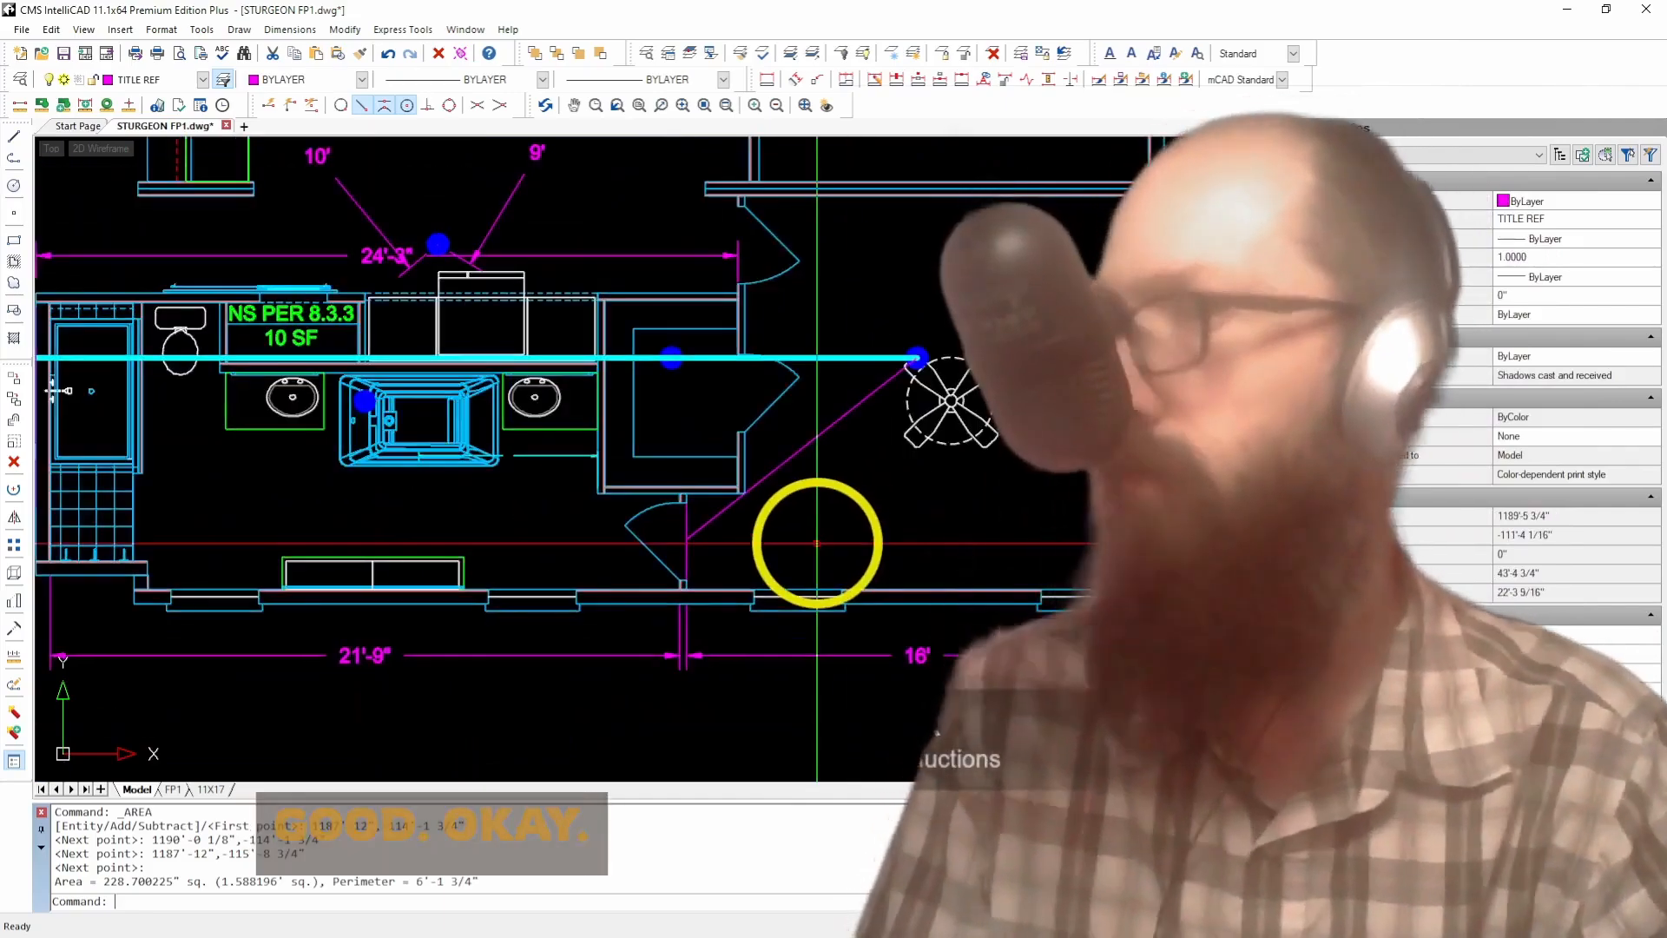
scroll(781, 525, down, 2)
scroll(721, 521, up, 4)
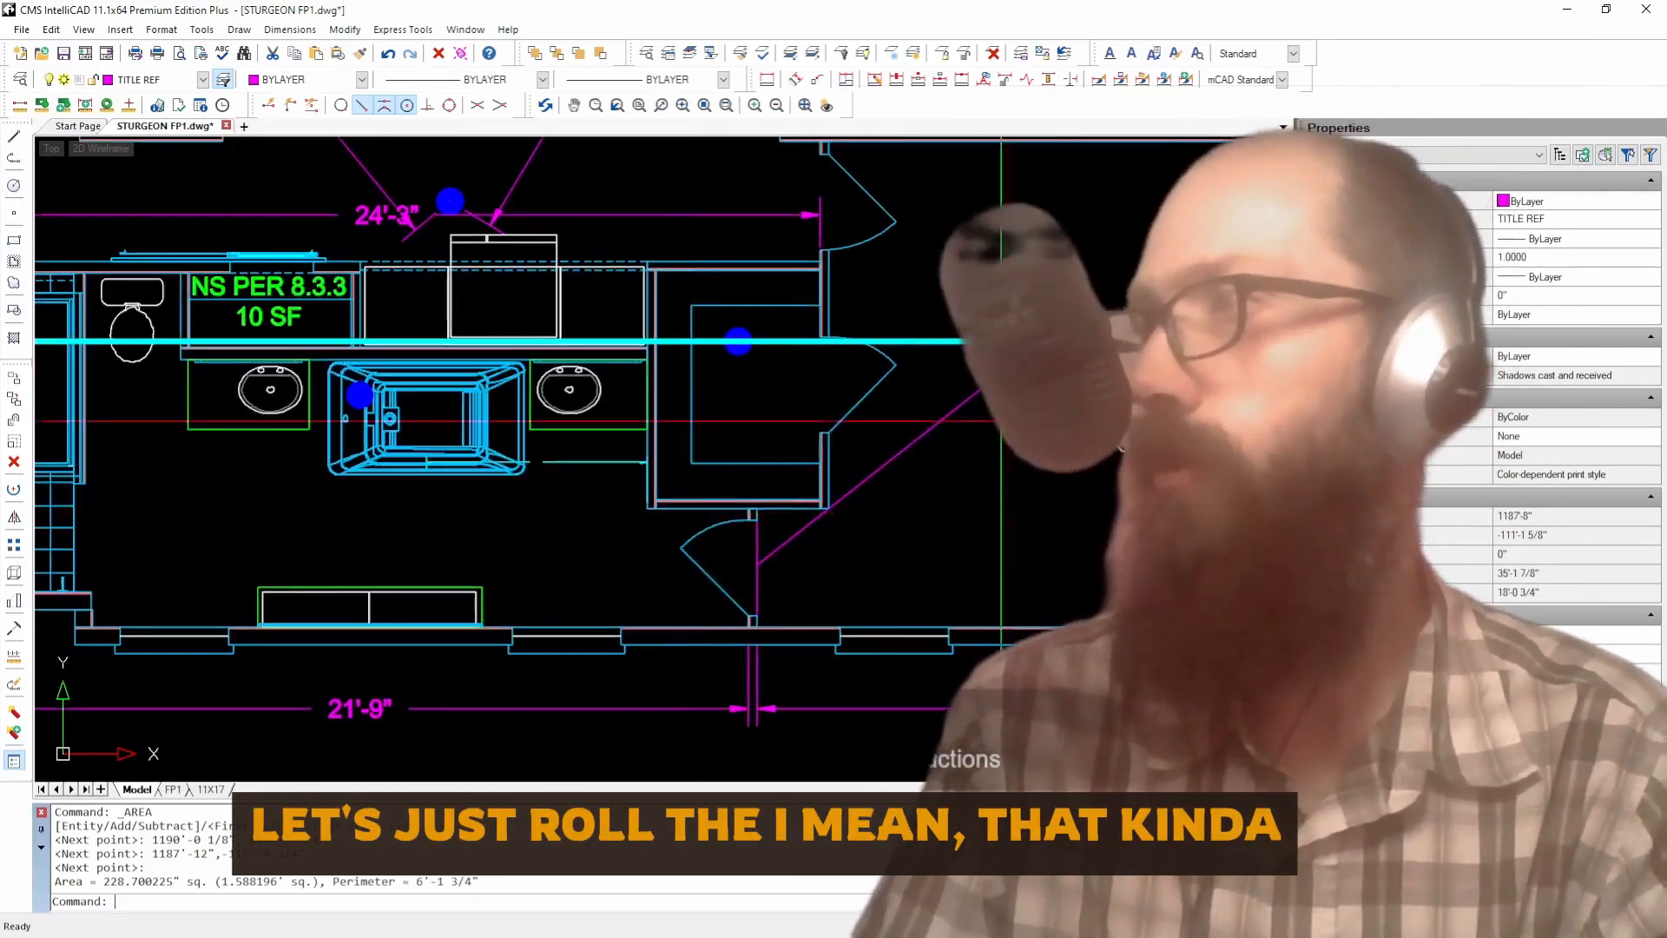
scroll(957, 365, up, 4)
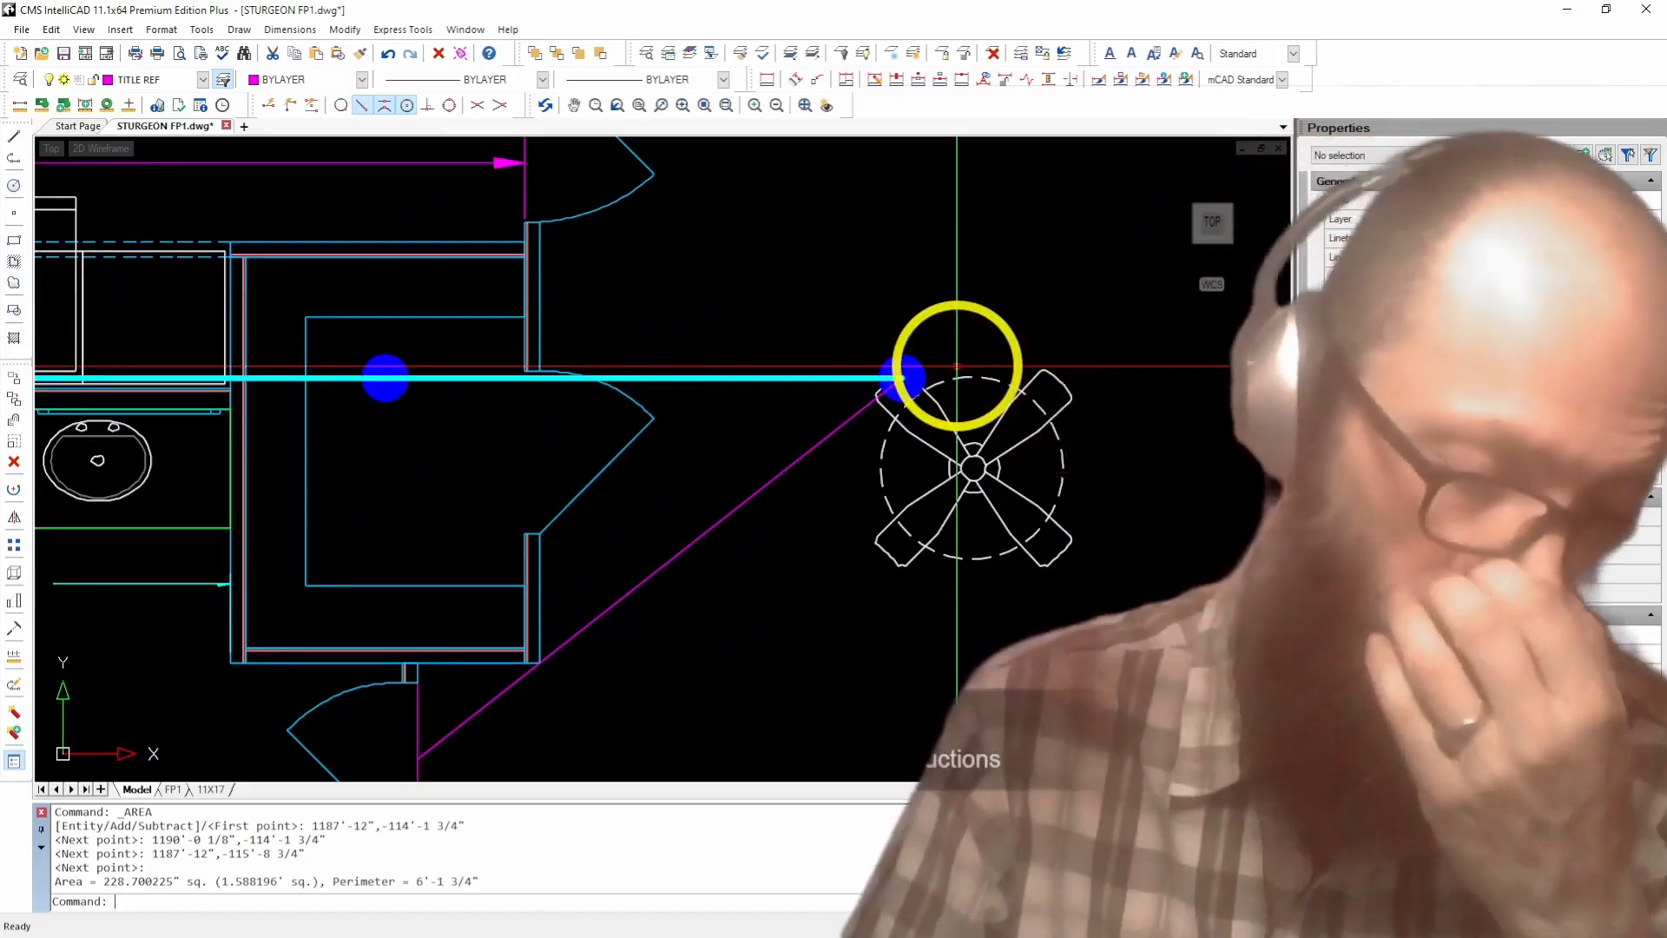
scroll(868, 508, down, 4)
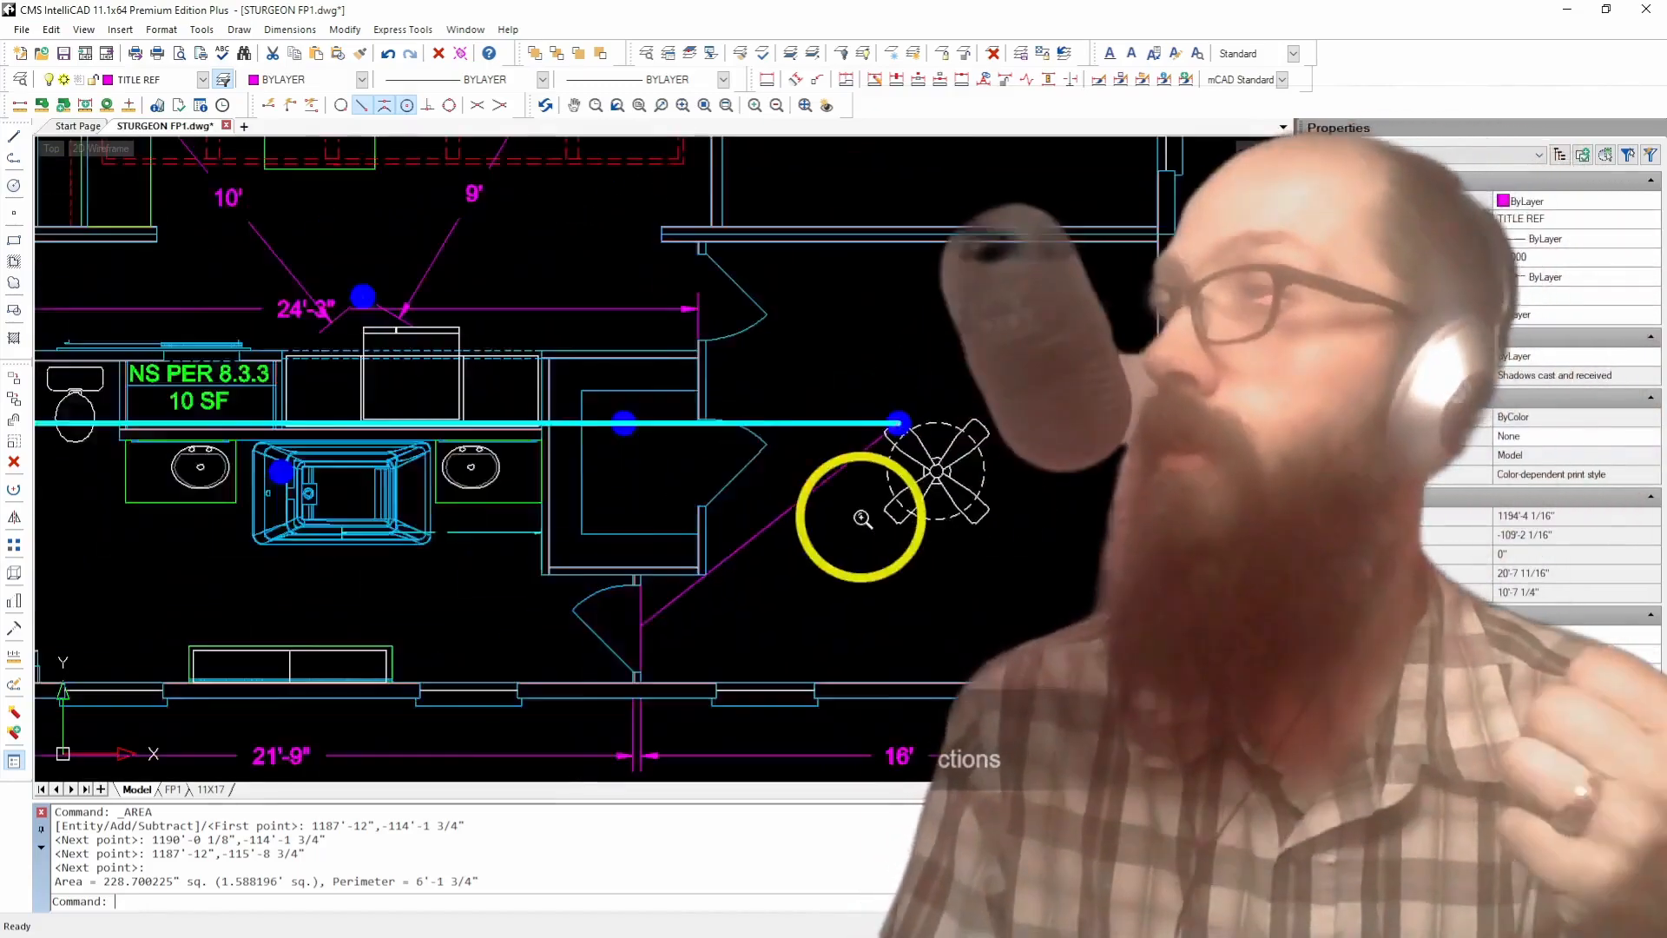
scroll(956, 249, up, 3)
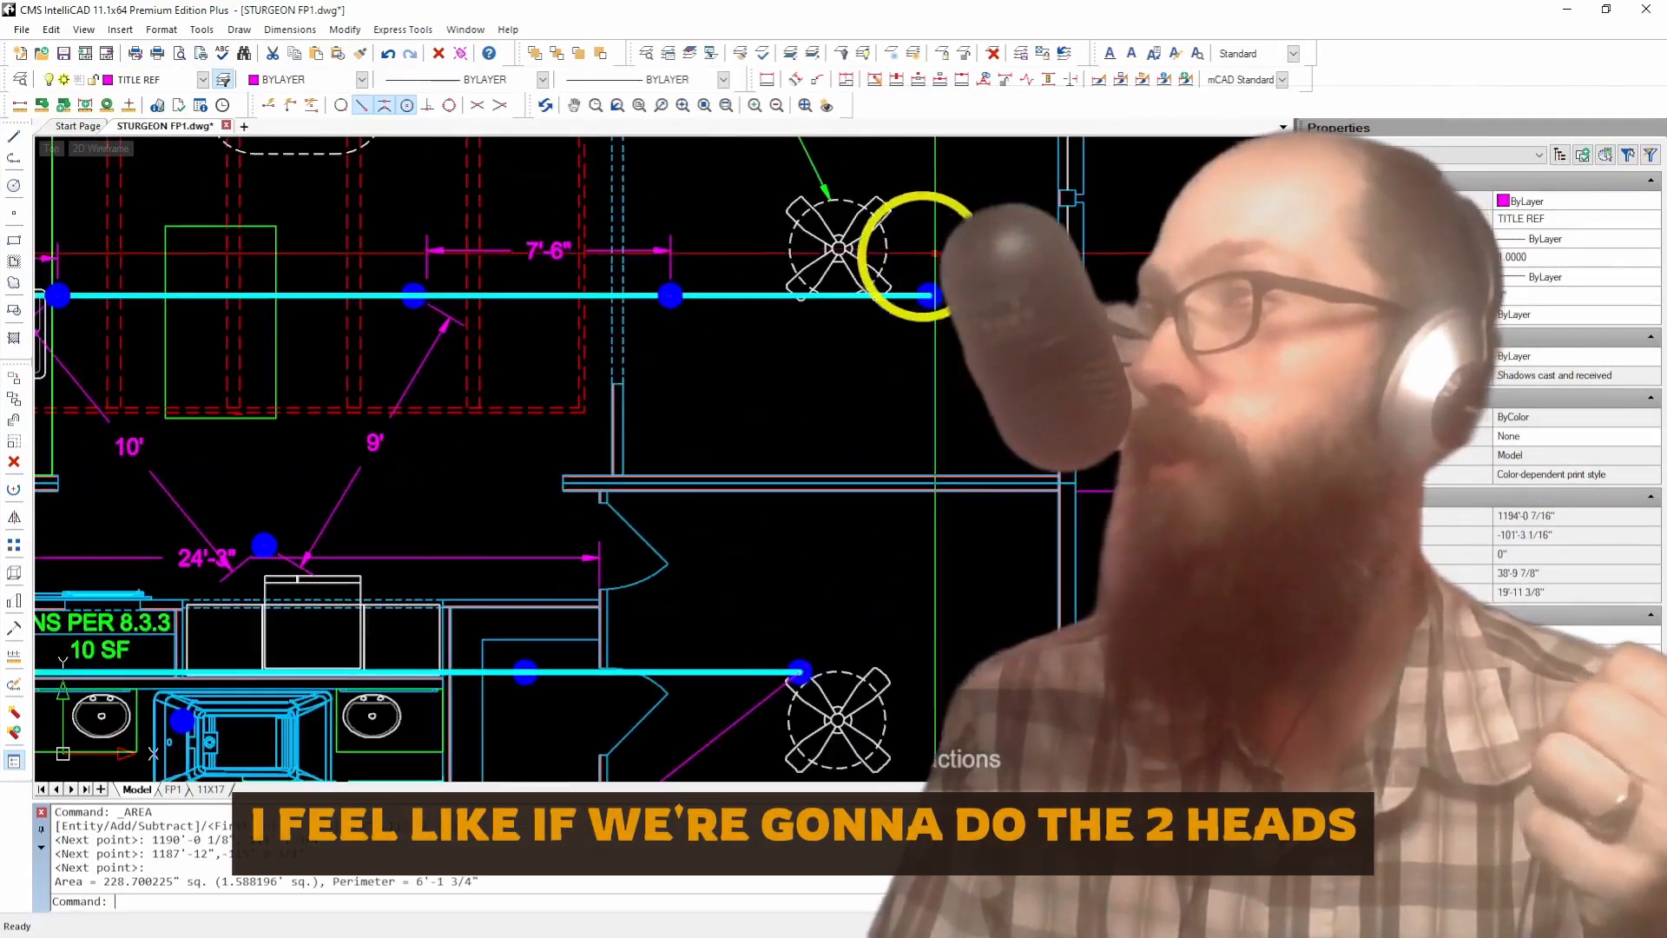
scroll(925, 252, down, 2)
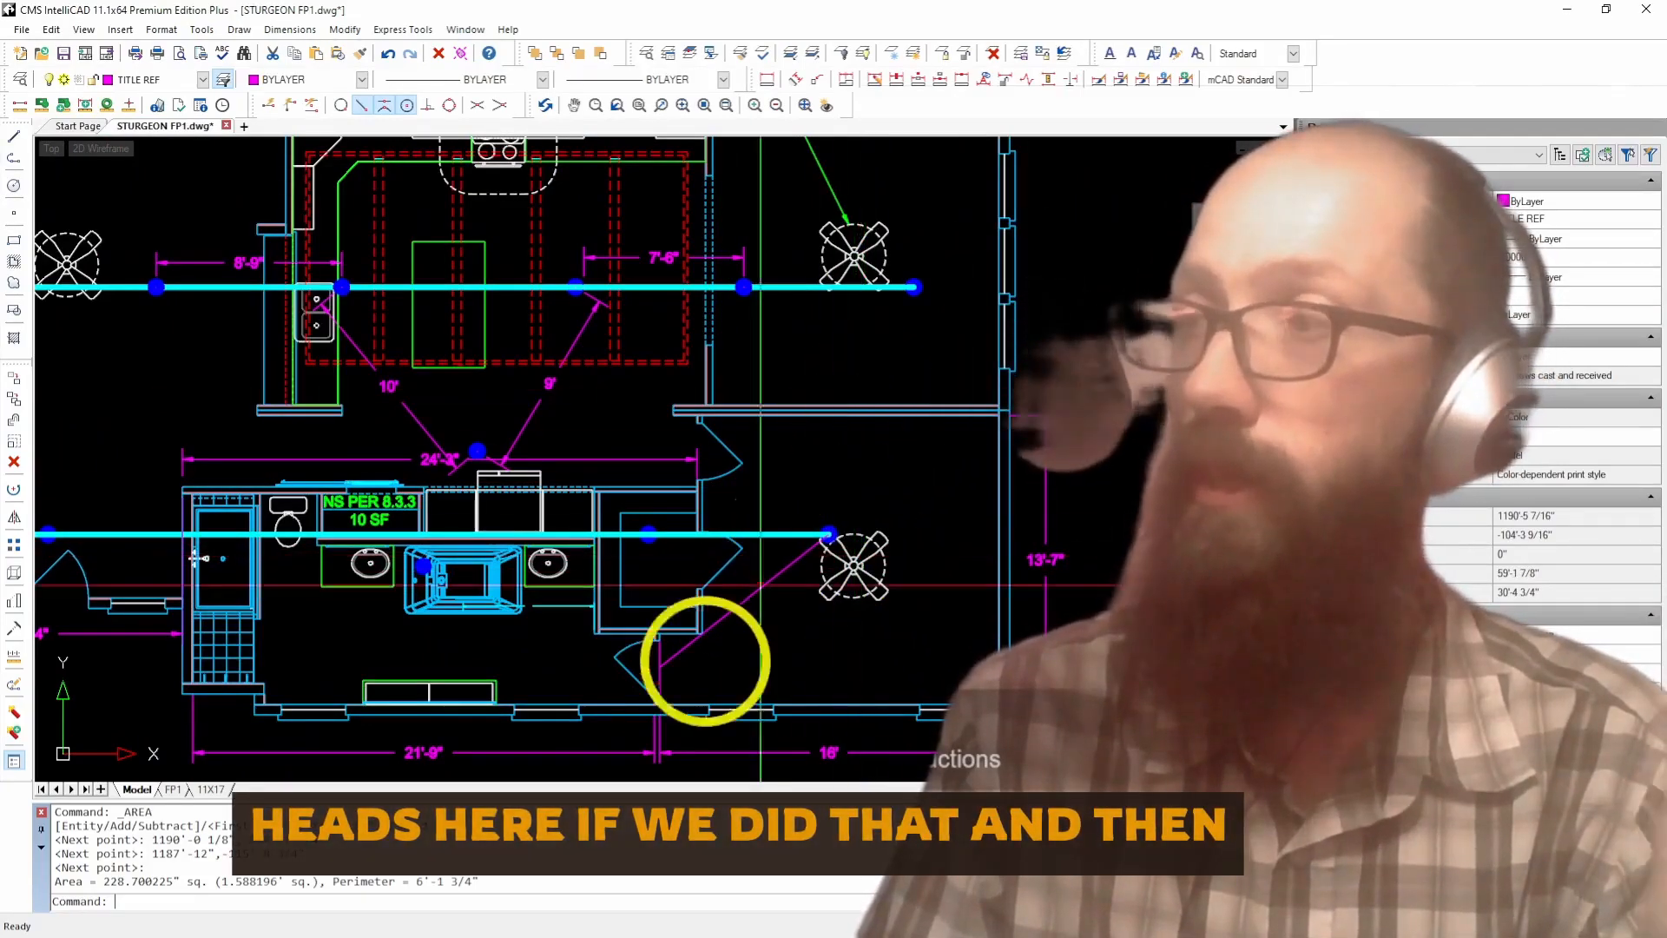
click(682, 651)
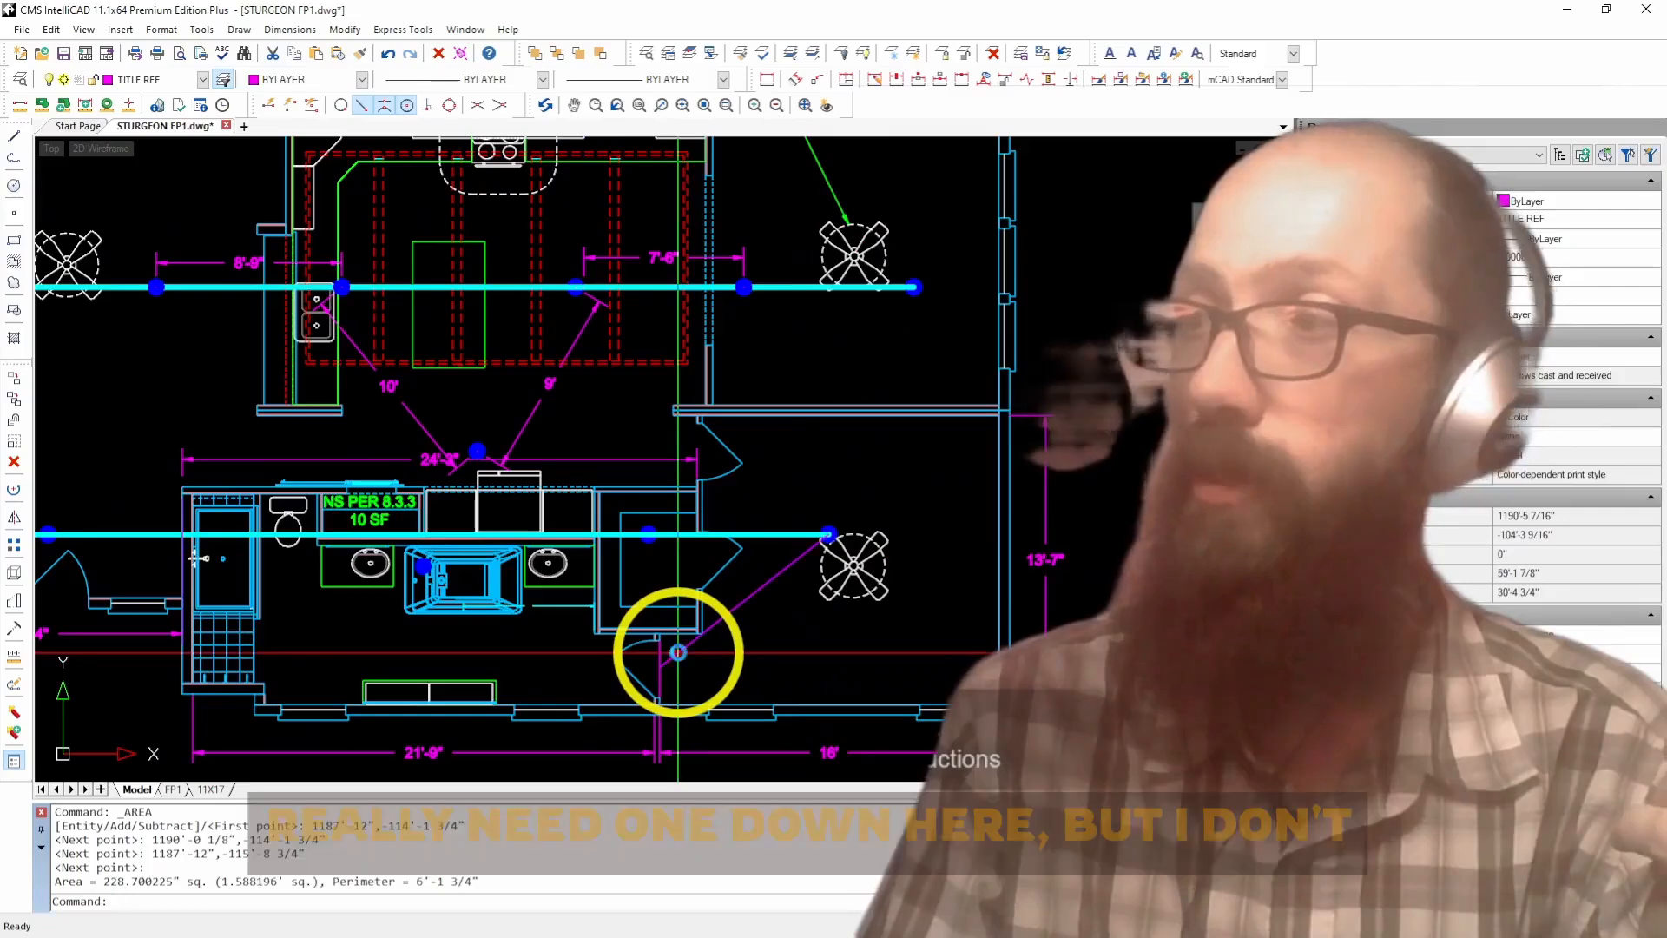
key(Delete)
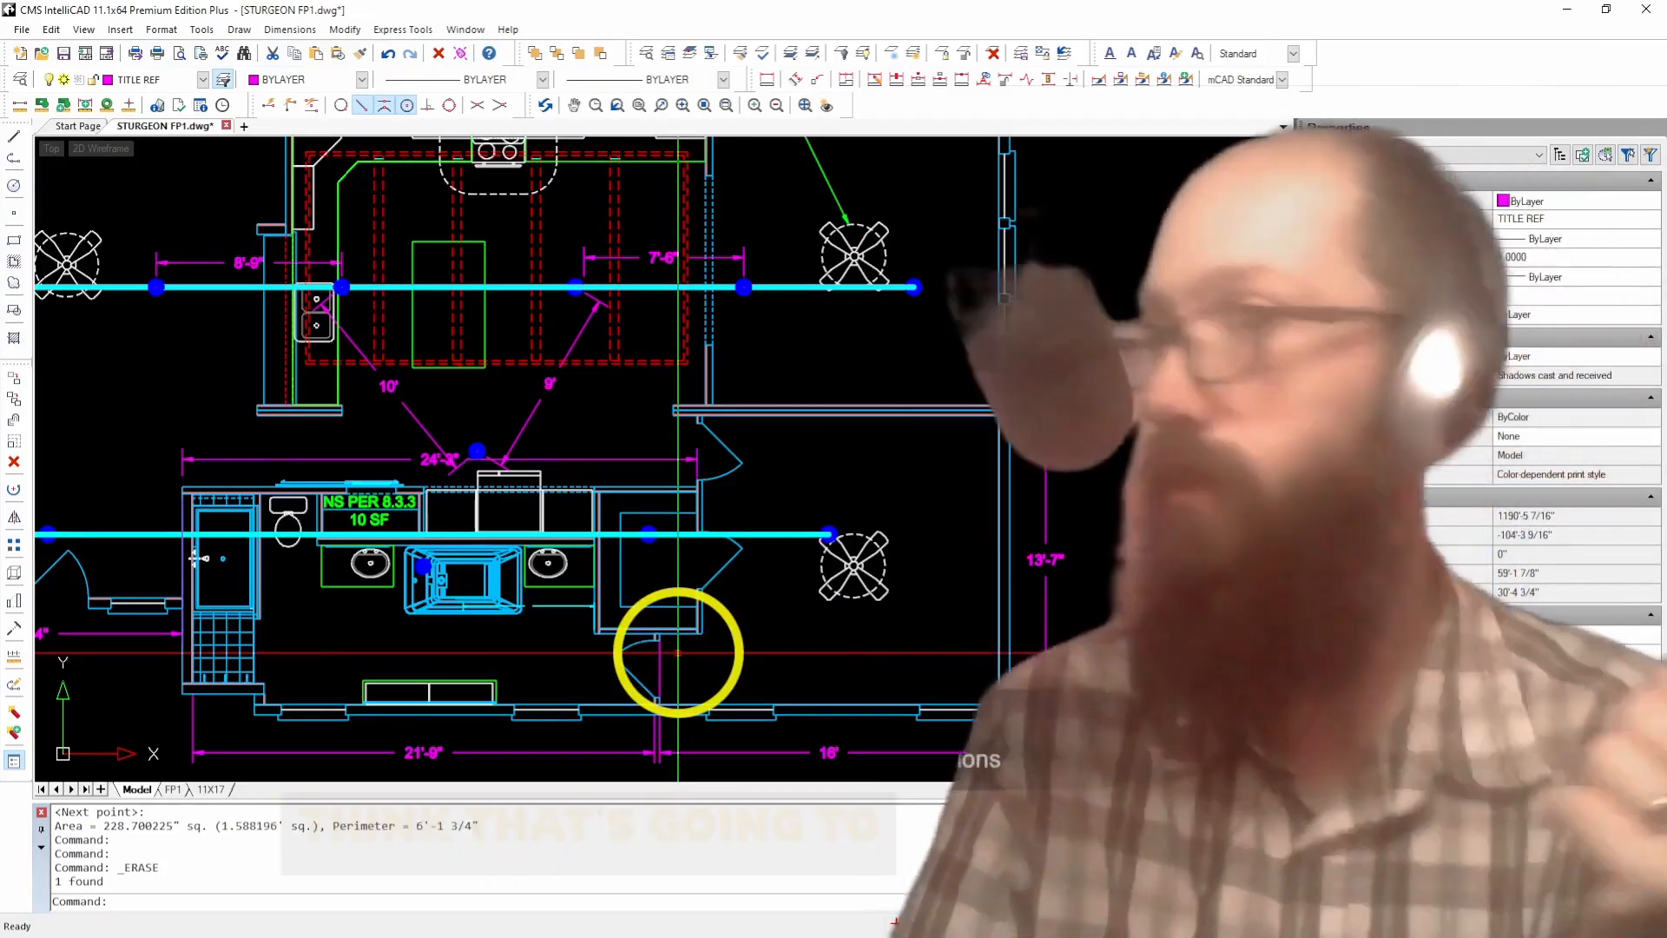
Step: Move the head above the lower room's fan 48 inches along the pipe toward the closet wall
scroll(827, 535, up, 5)
click(777, 566)
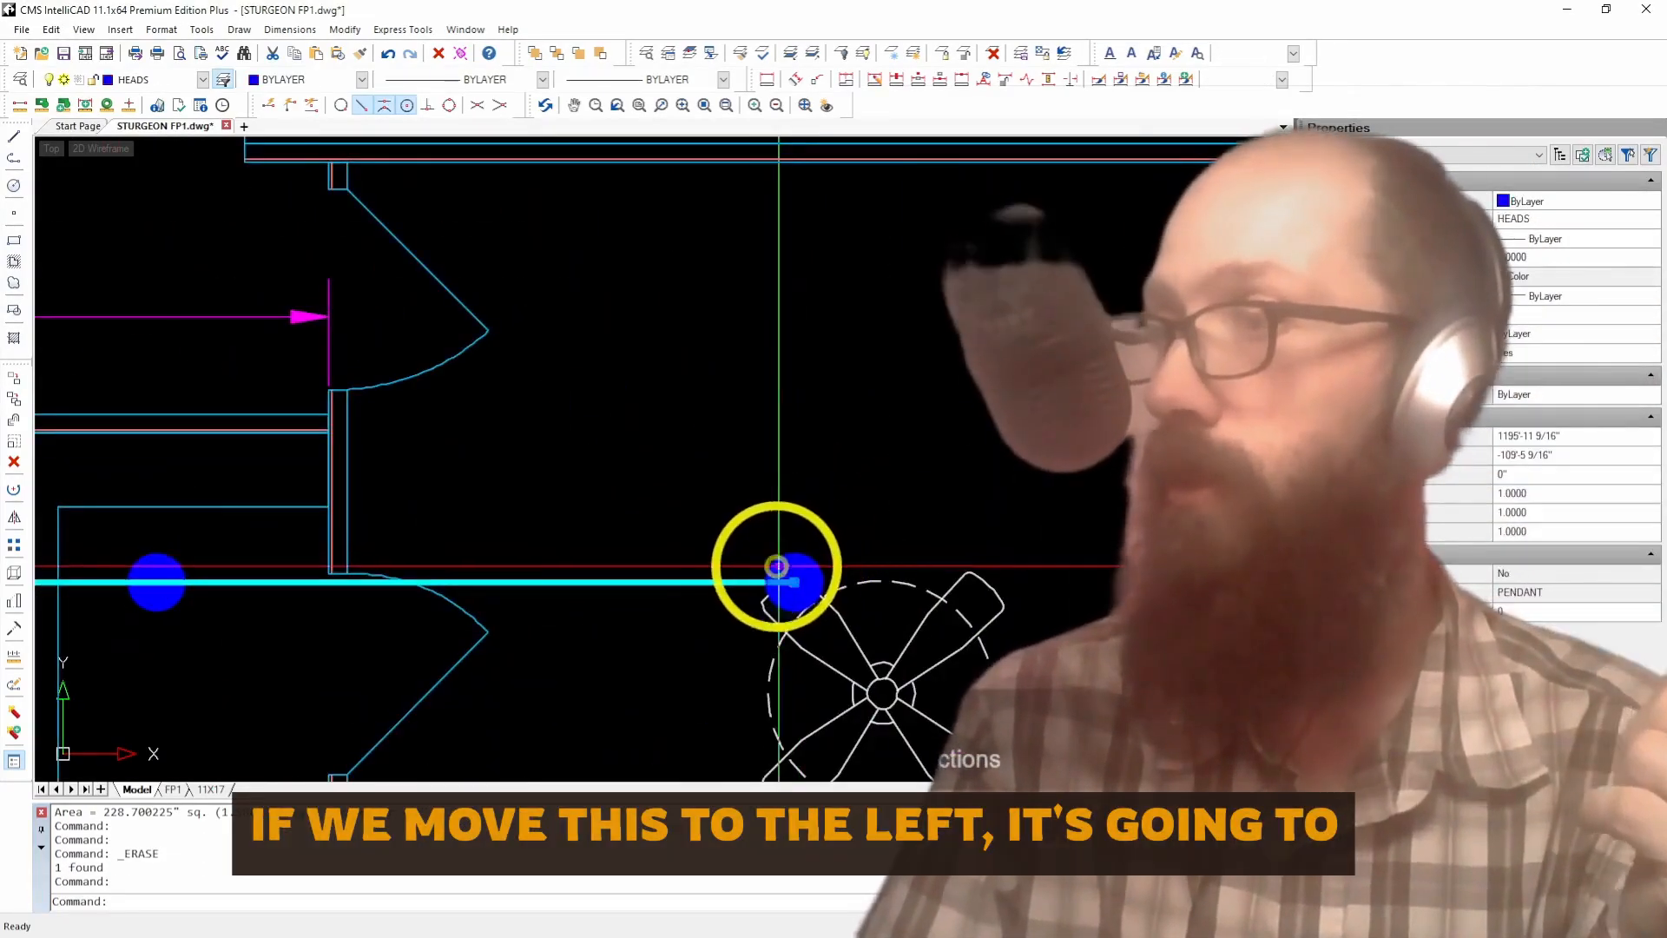
click(790, 579)
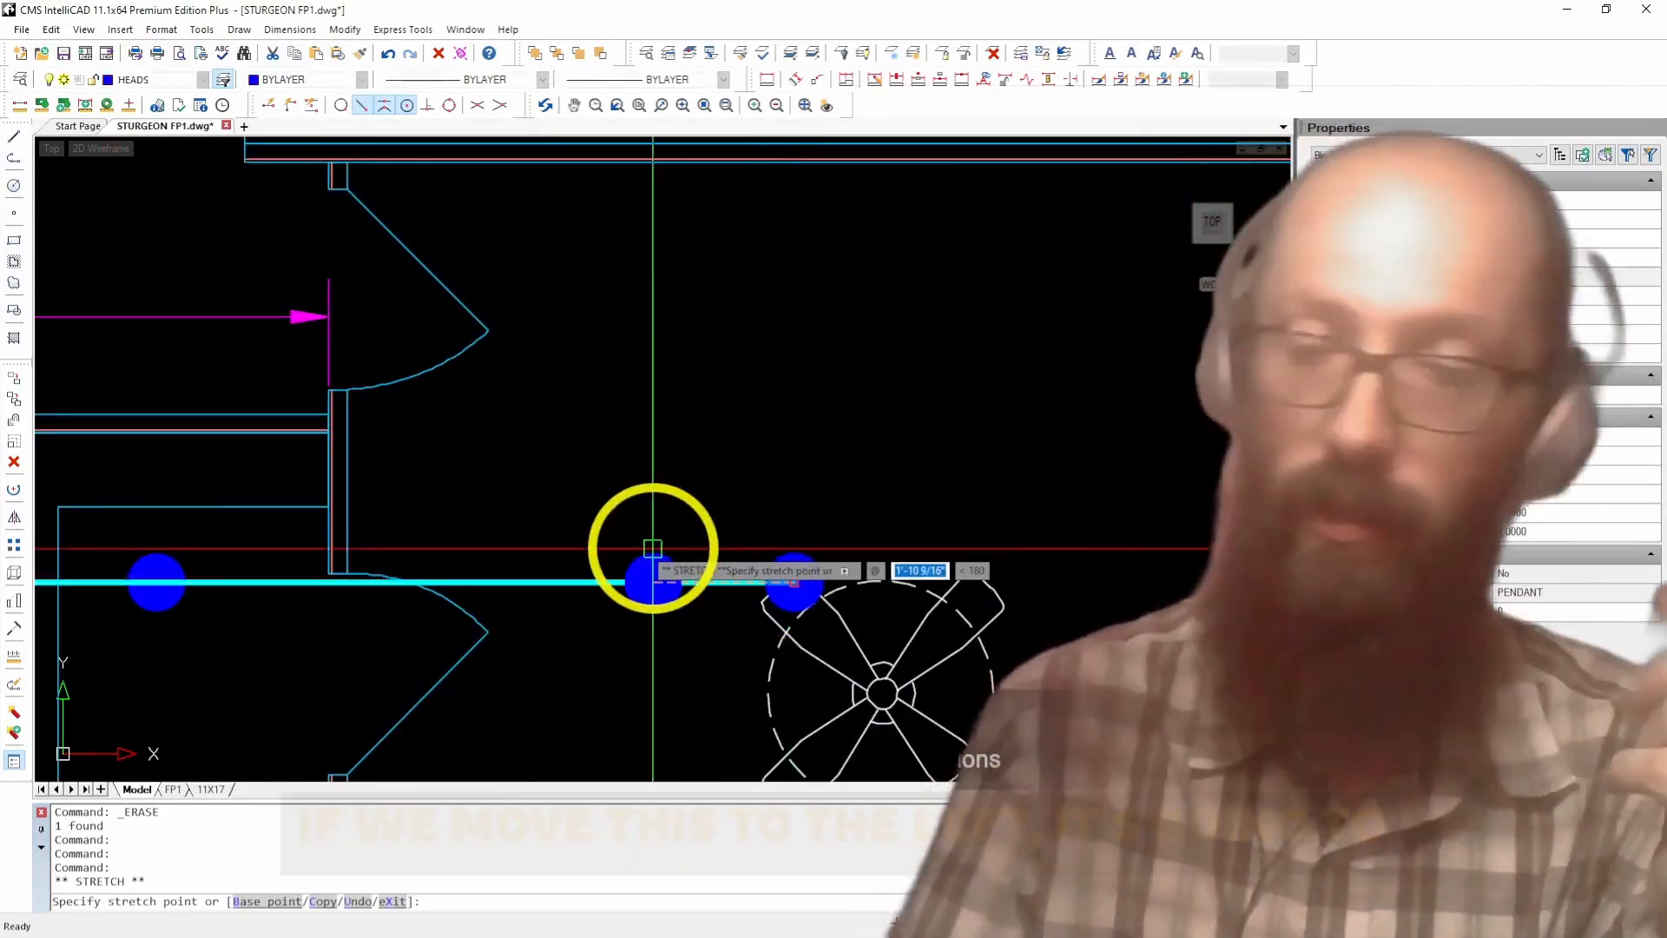
text(48)
key(Return)
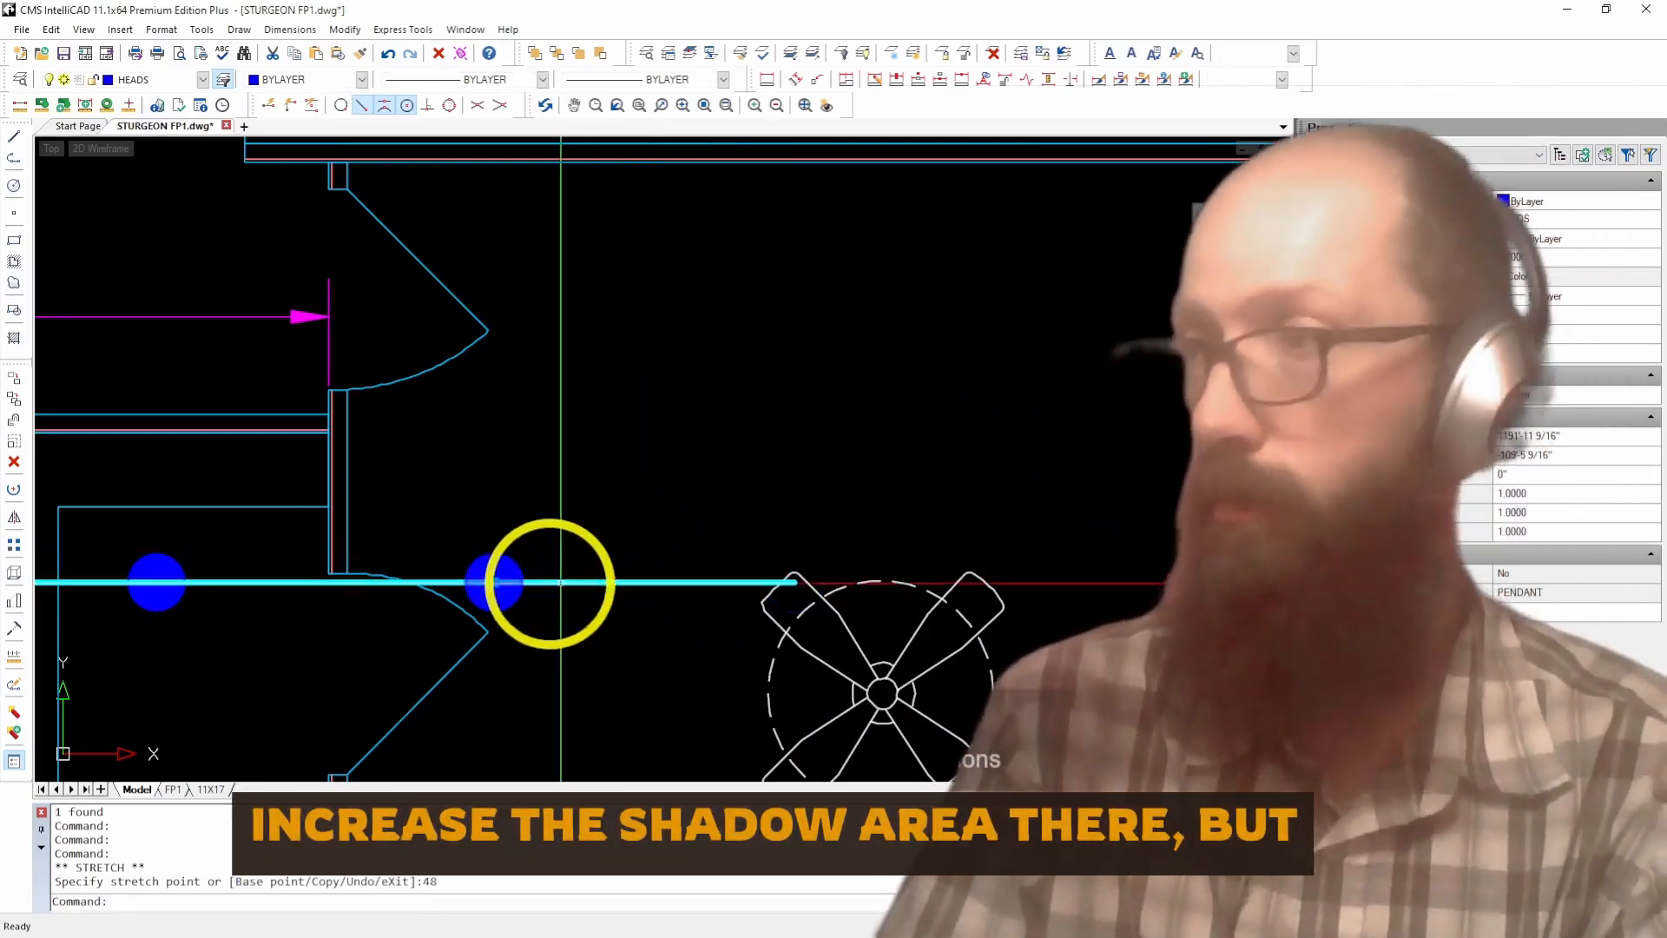
Step: Copy the moved head 8' along the pipe line to the far side of the lower room's fan
click(14, 399)
click(415, 456)
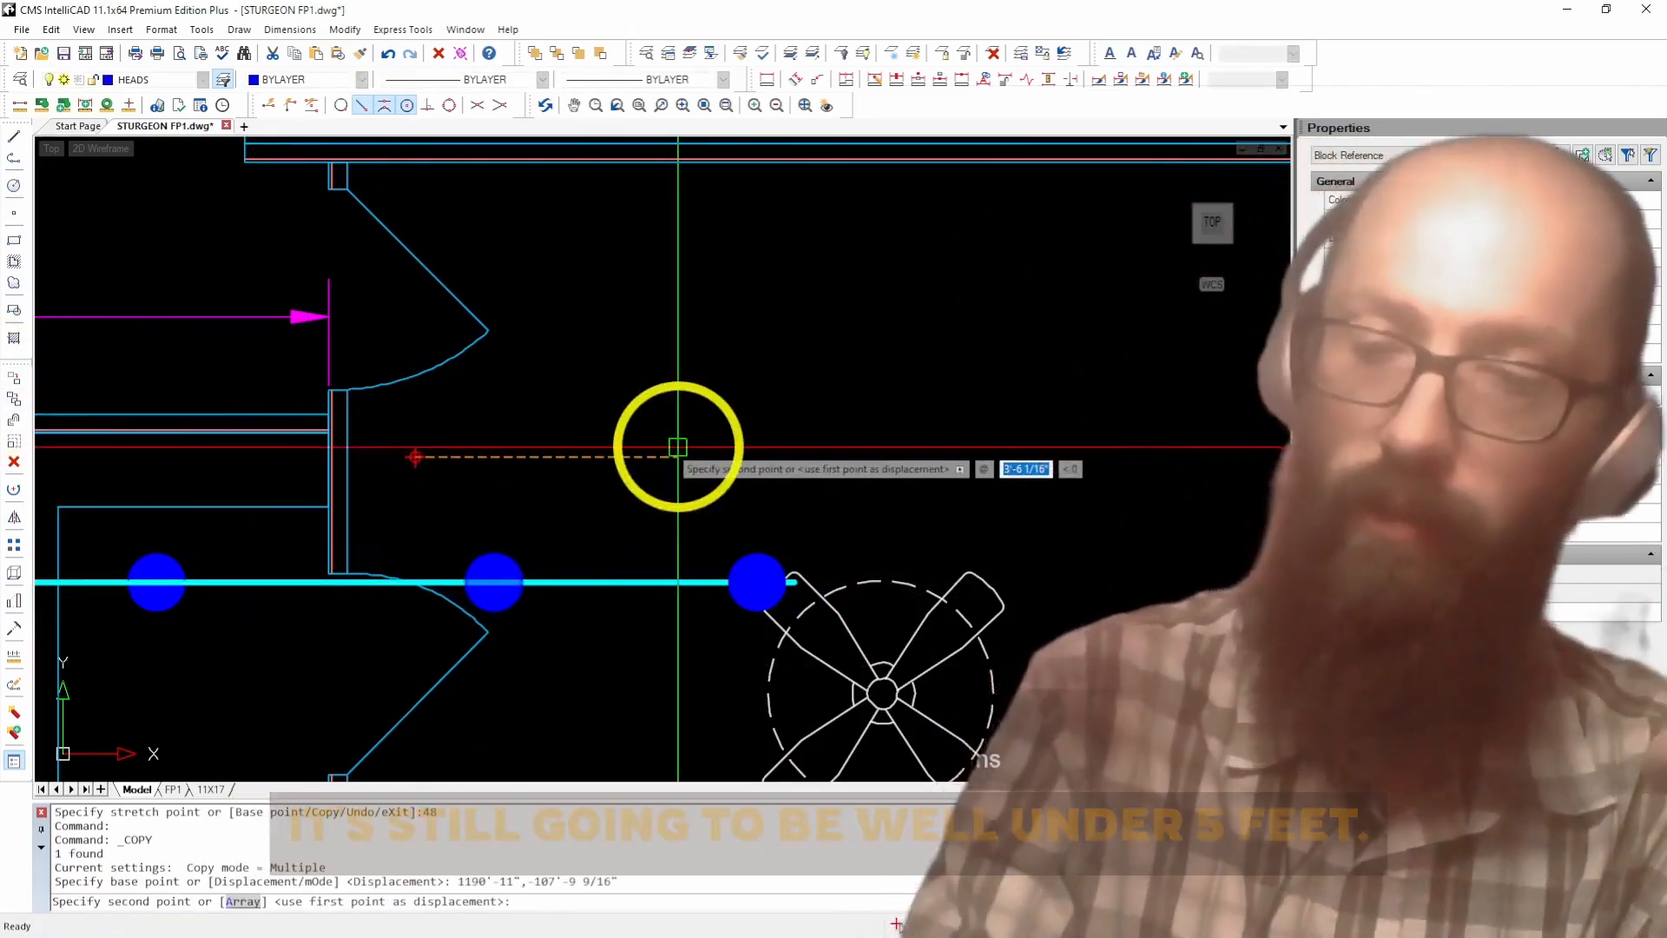
text(8')
key(Return)
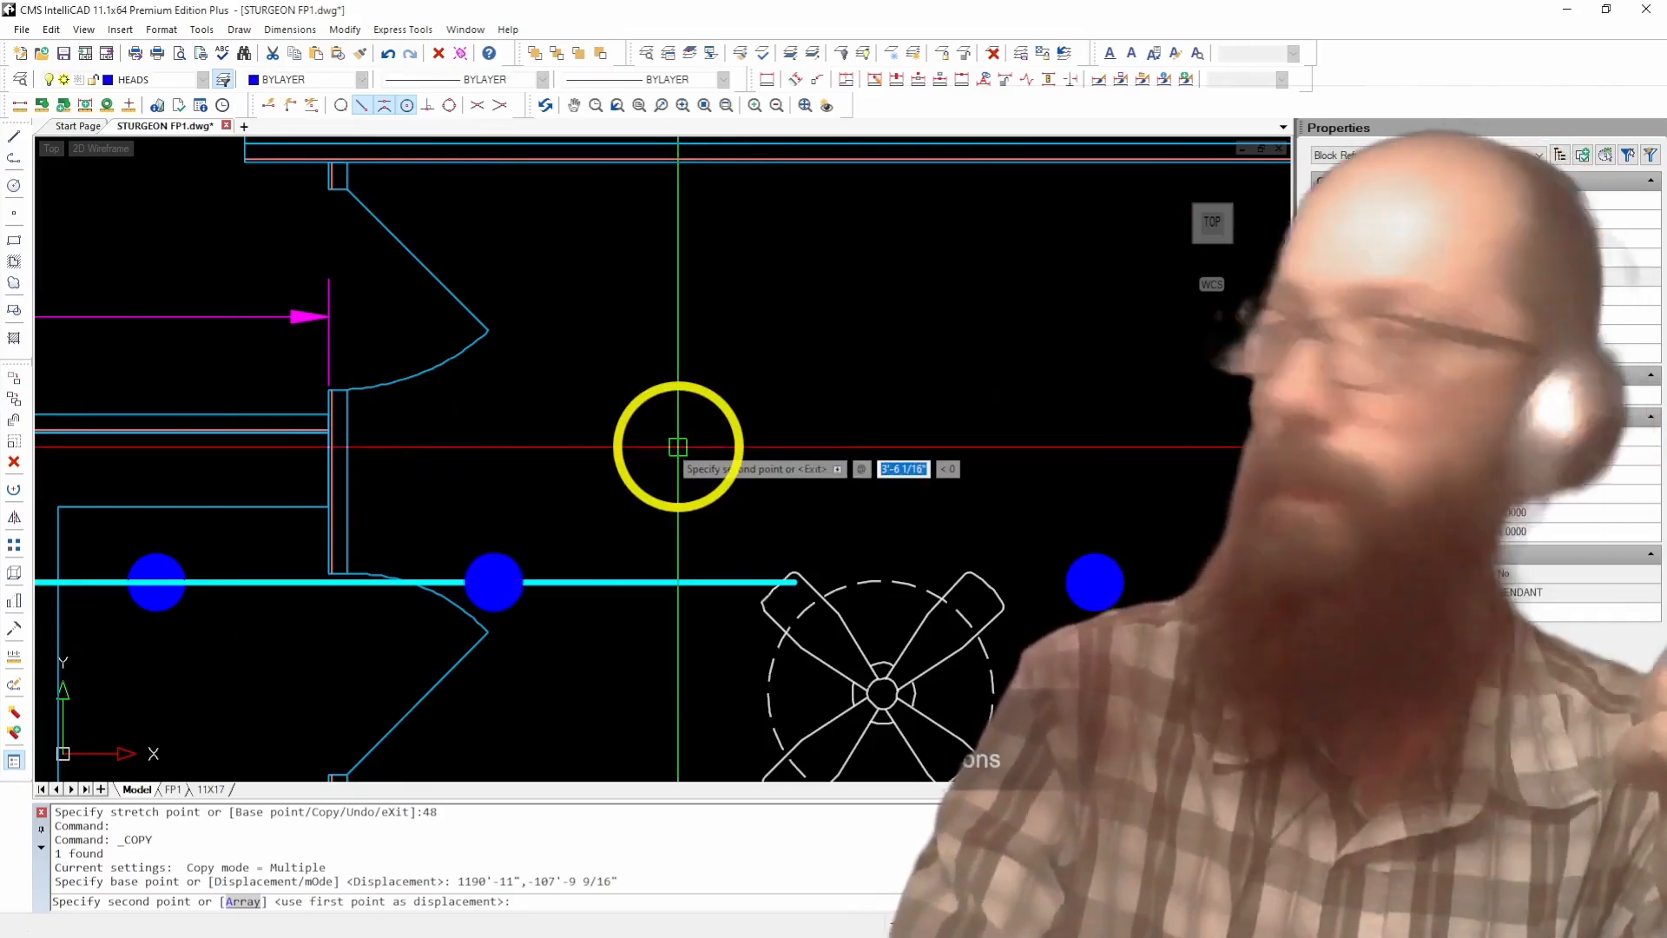
key(Escape)
Step: Stretch the end of the lower branch pipe to the copied head beyond the fan
click(740, 514)
click(799, 584)
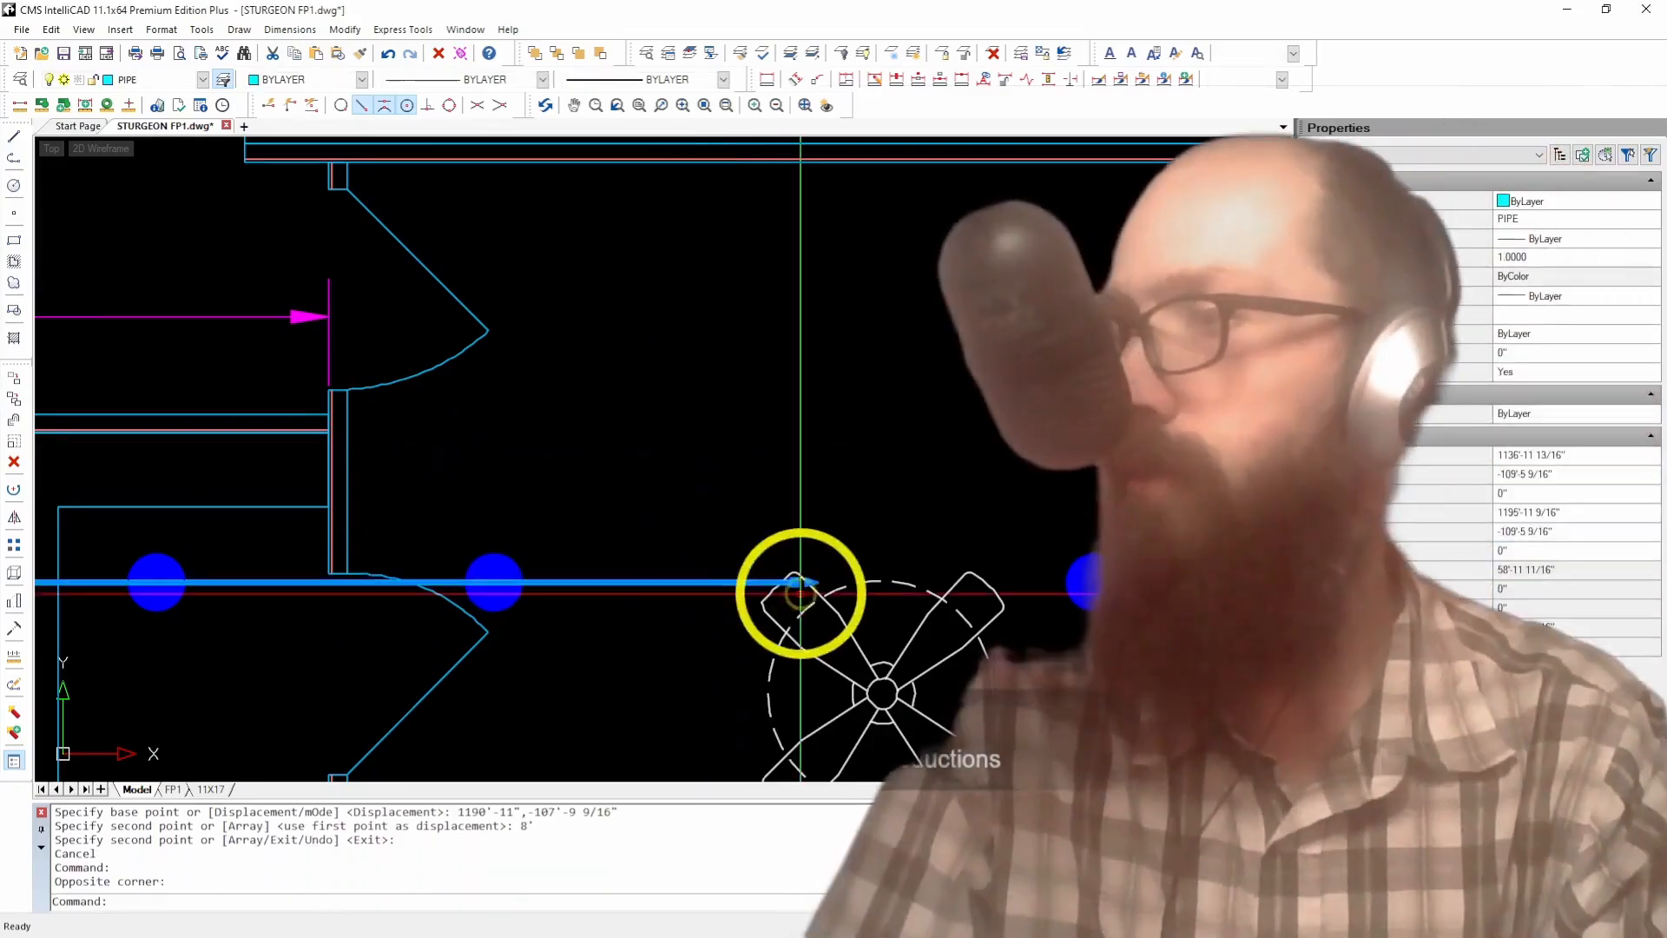
click(794, 581)
click(1075, 573)
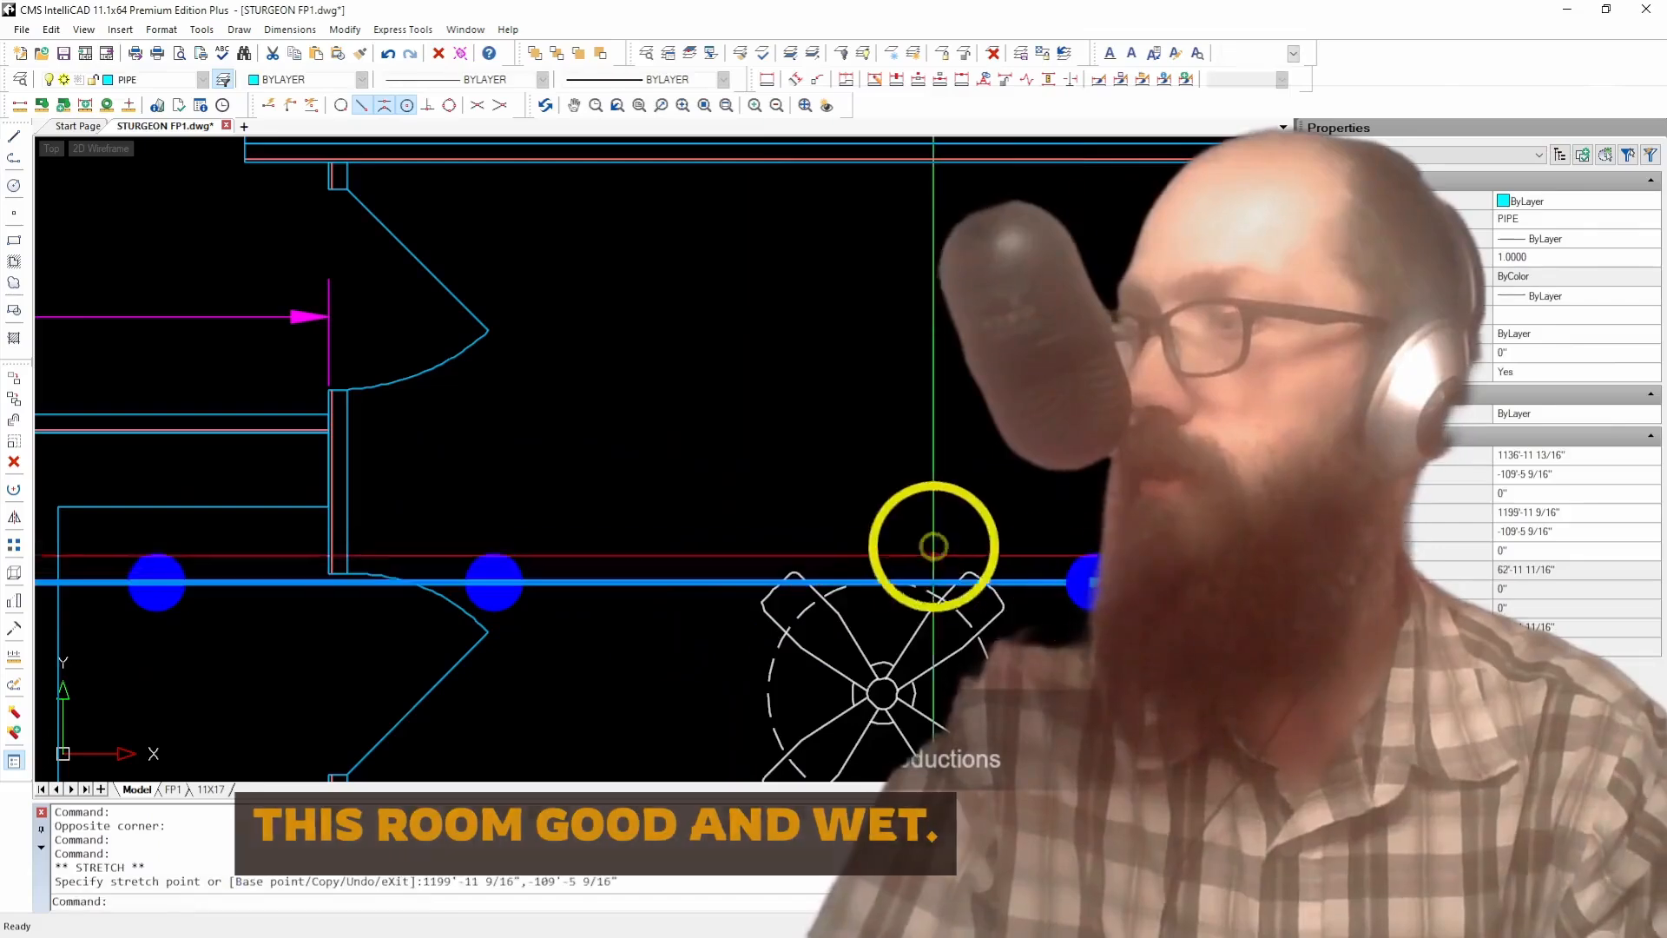
key(Escape)
key(Escape)
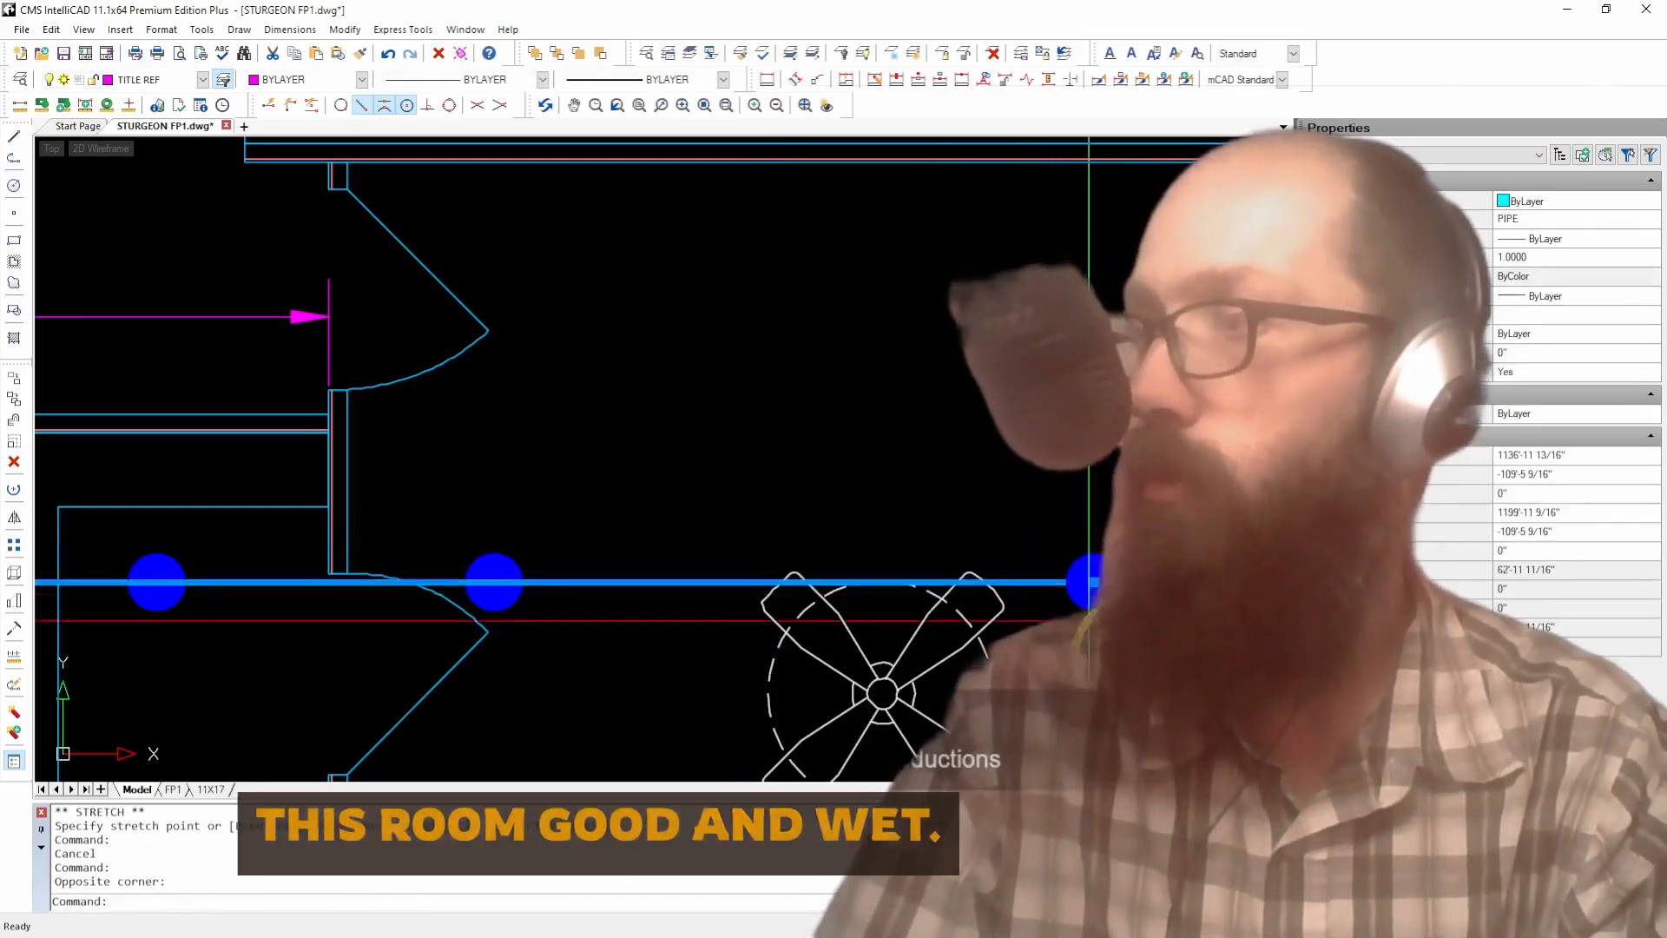
Step: Look over the hallway and the bathroom around the tub to examine which areas still need heads
scroll(1077, 599, down, 3)
scroll(1083, 619, up, 3)
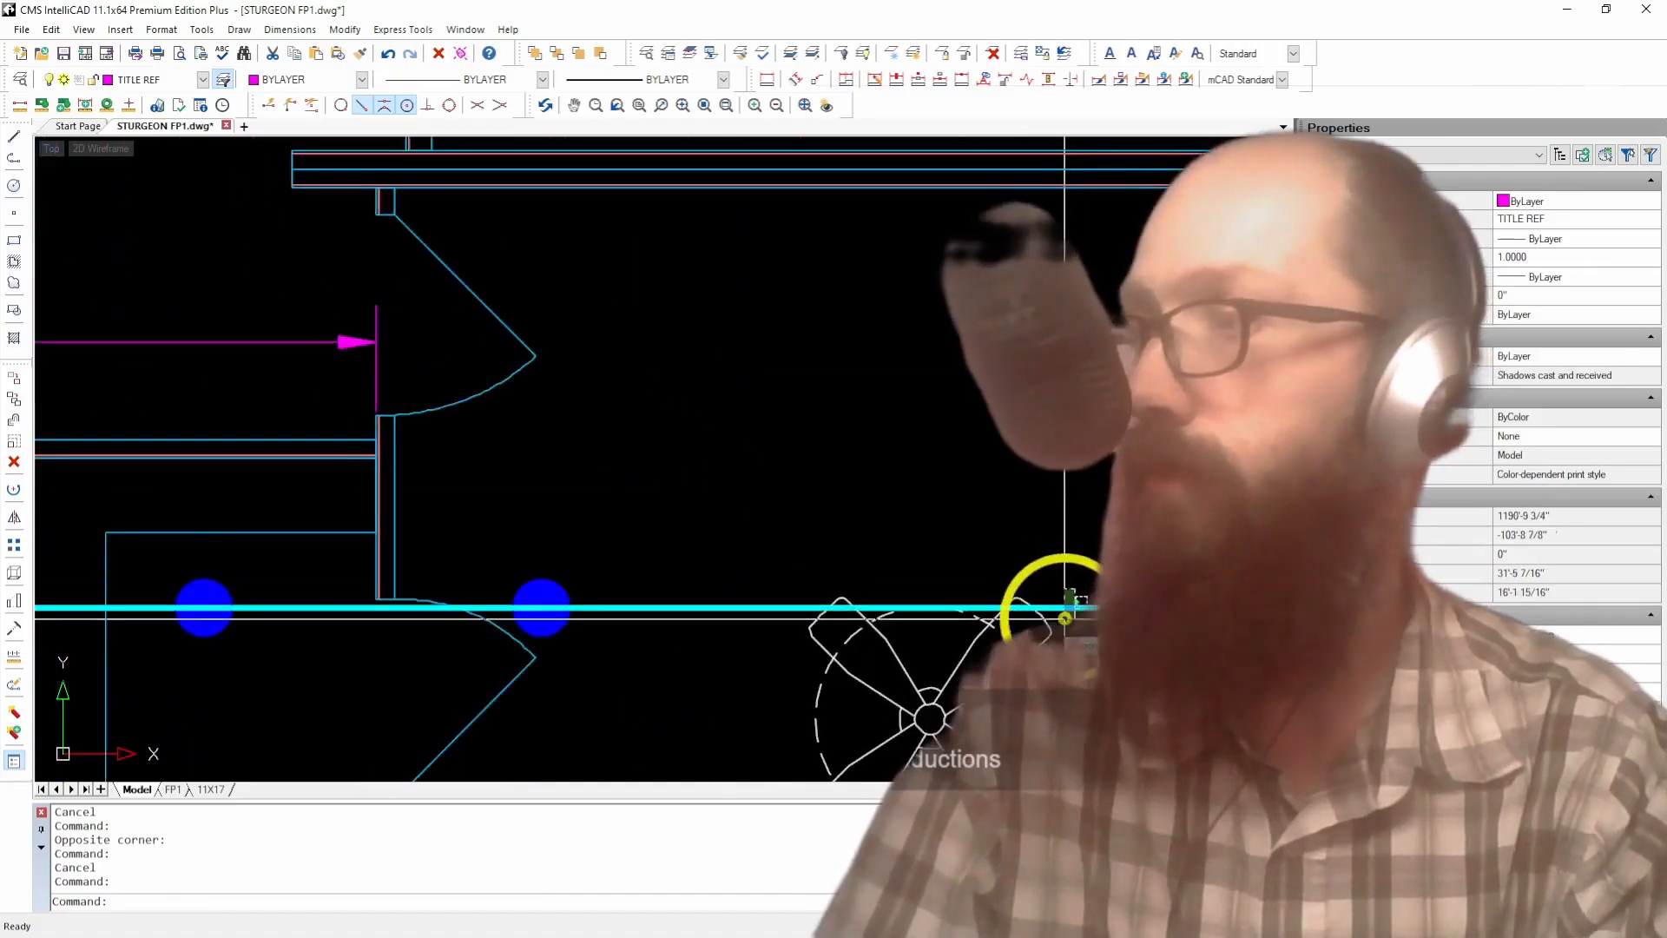
scroll(768, 599, down, 5)
scroll(768, 599, up, 6)
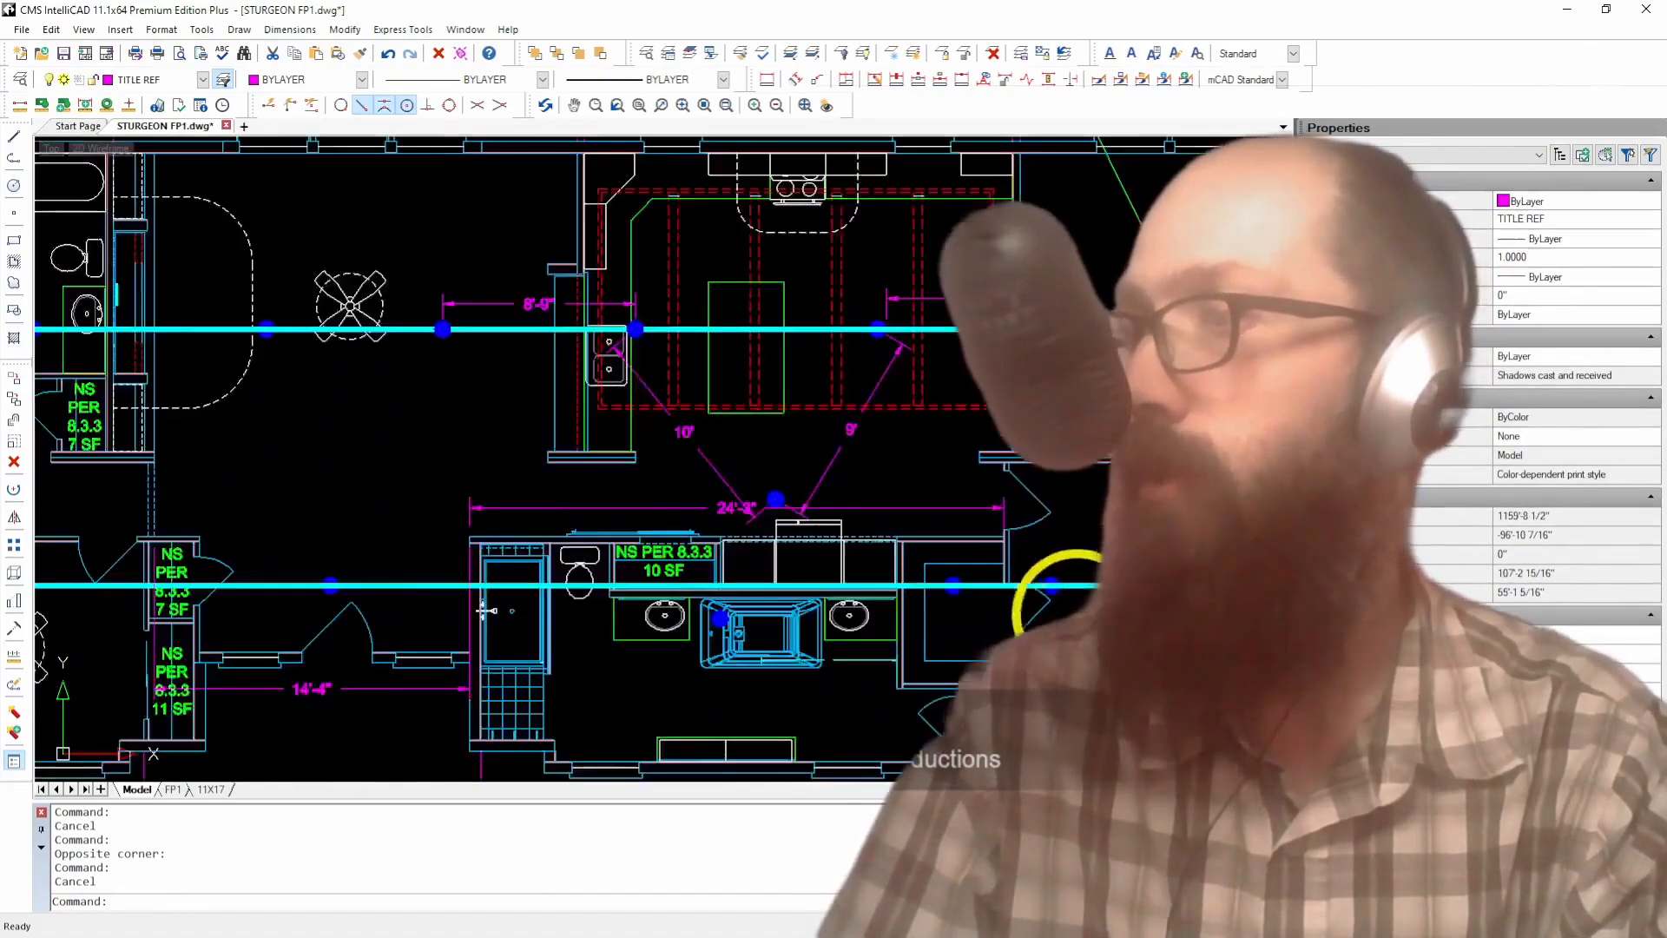
scroll(726, 503, down, 5)
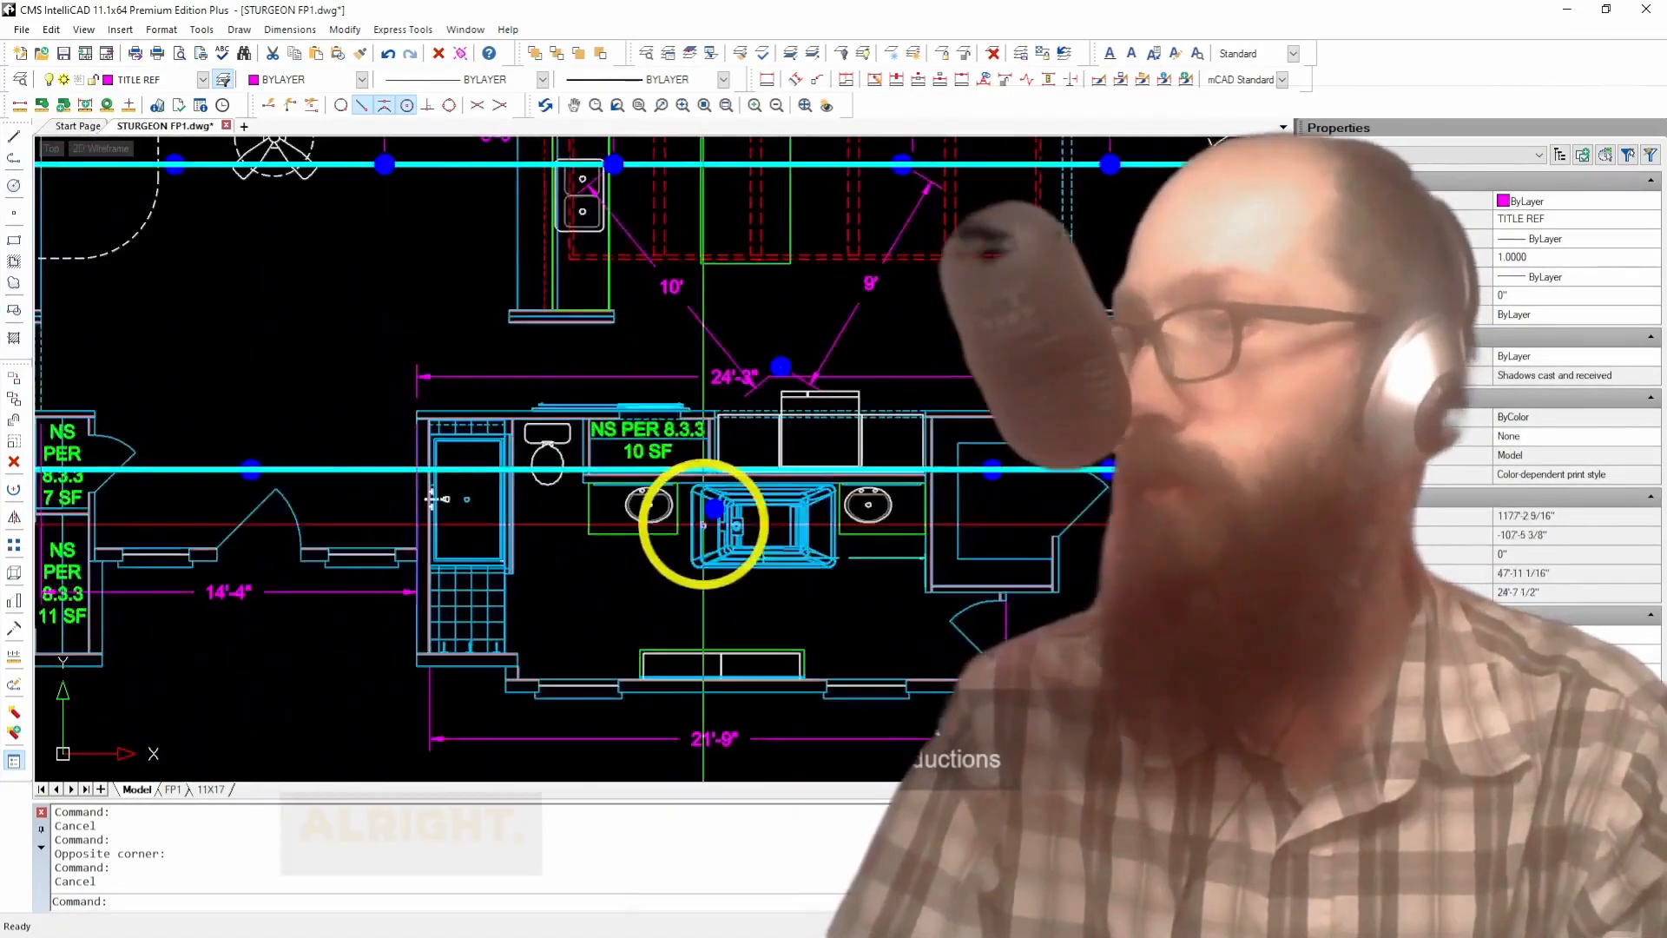
scroll(668, 608, up, 4)
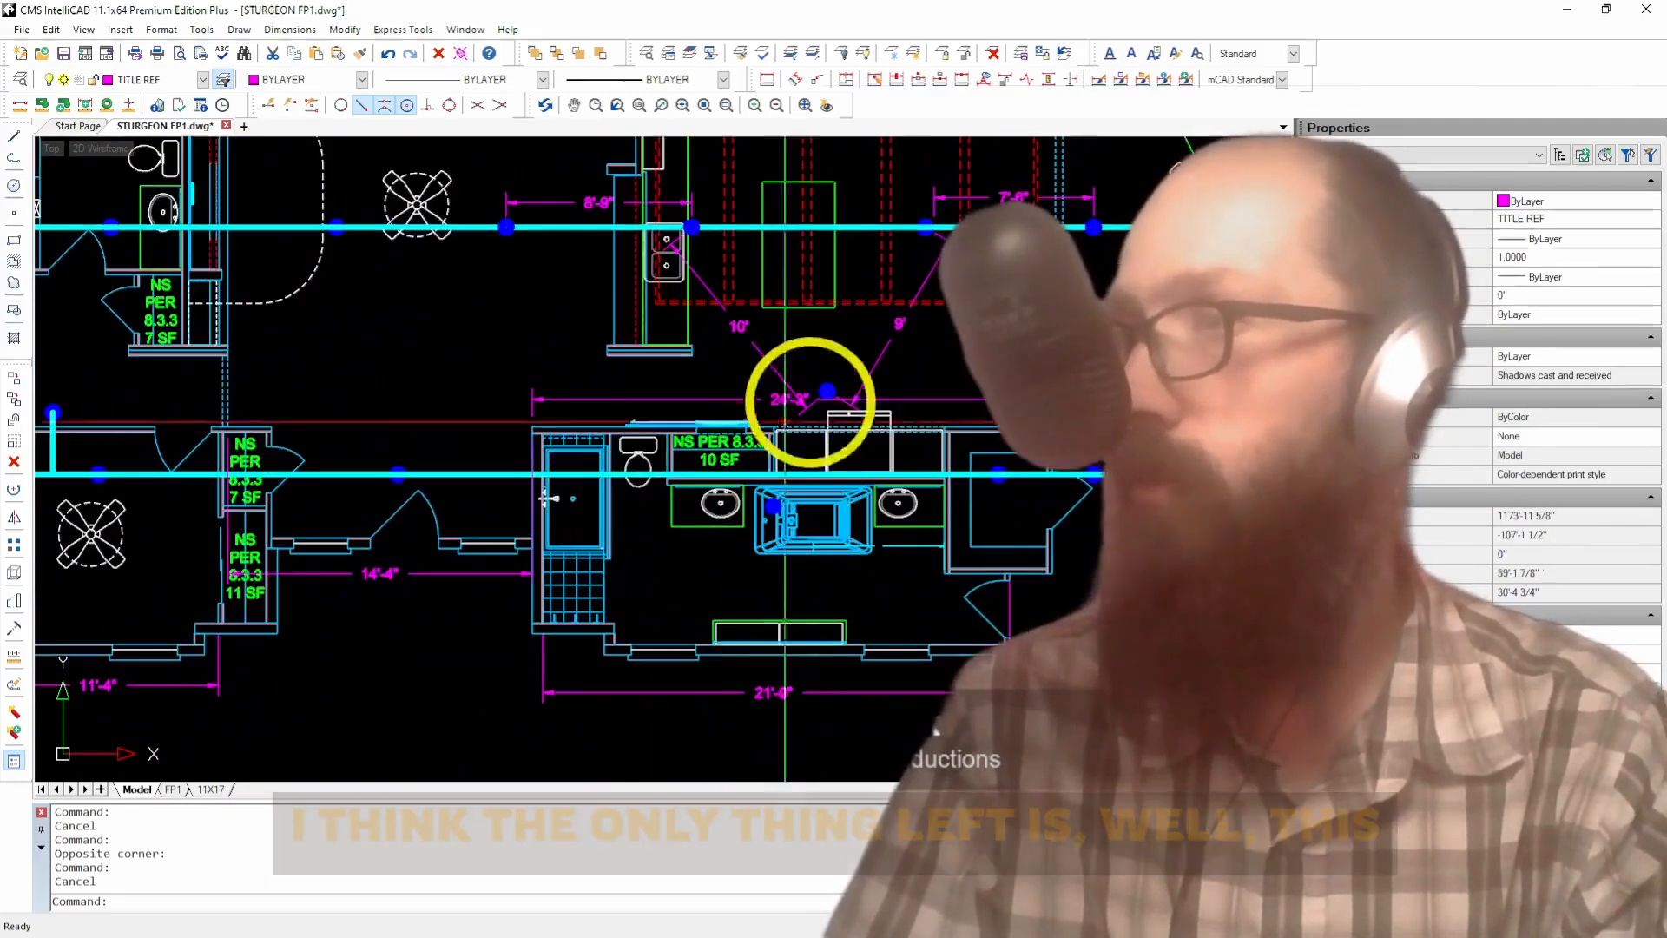
scroll(927, 503, up, 2)
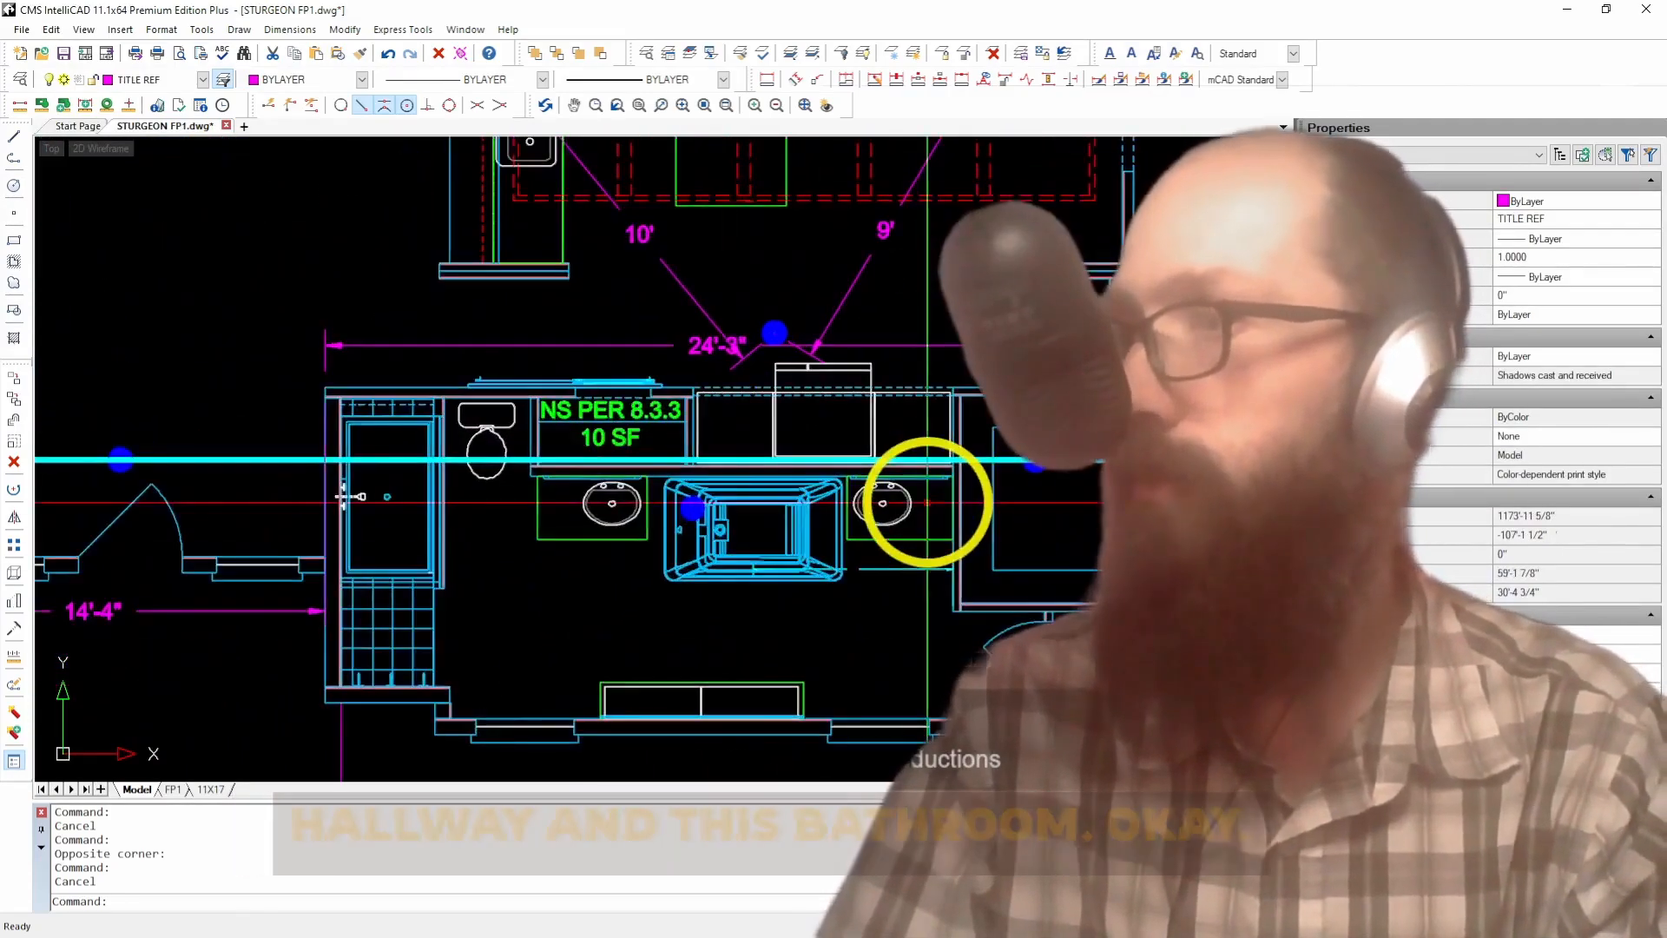
scroll(699, 421, down, 1)
scroll(567, 602, up, 2)
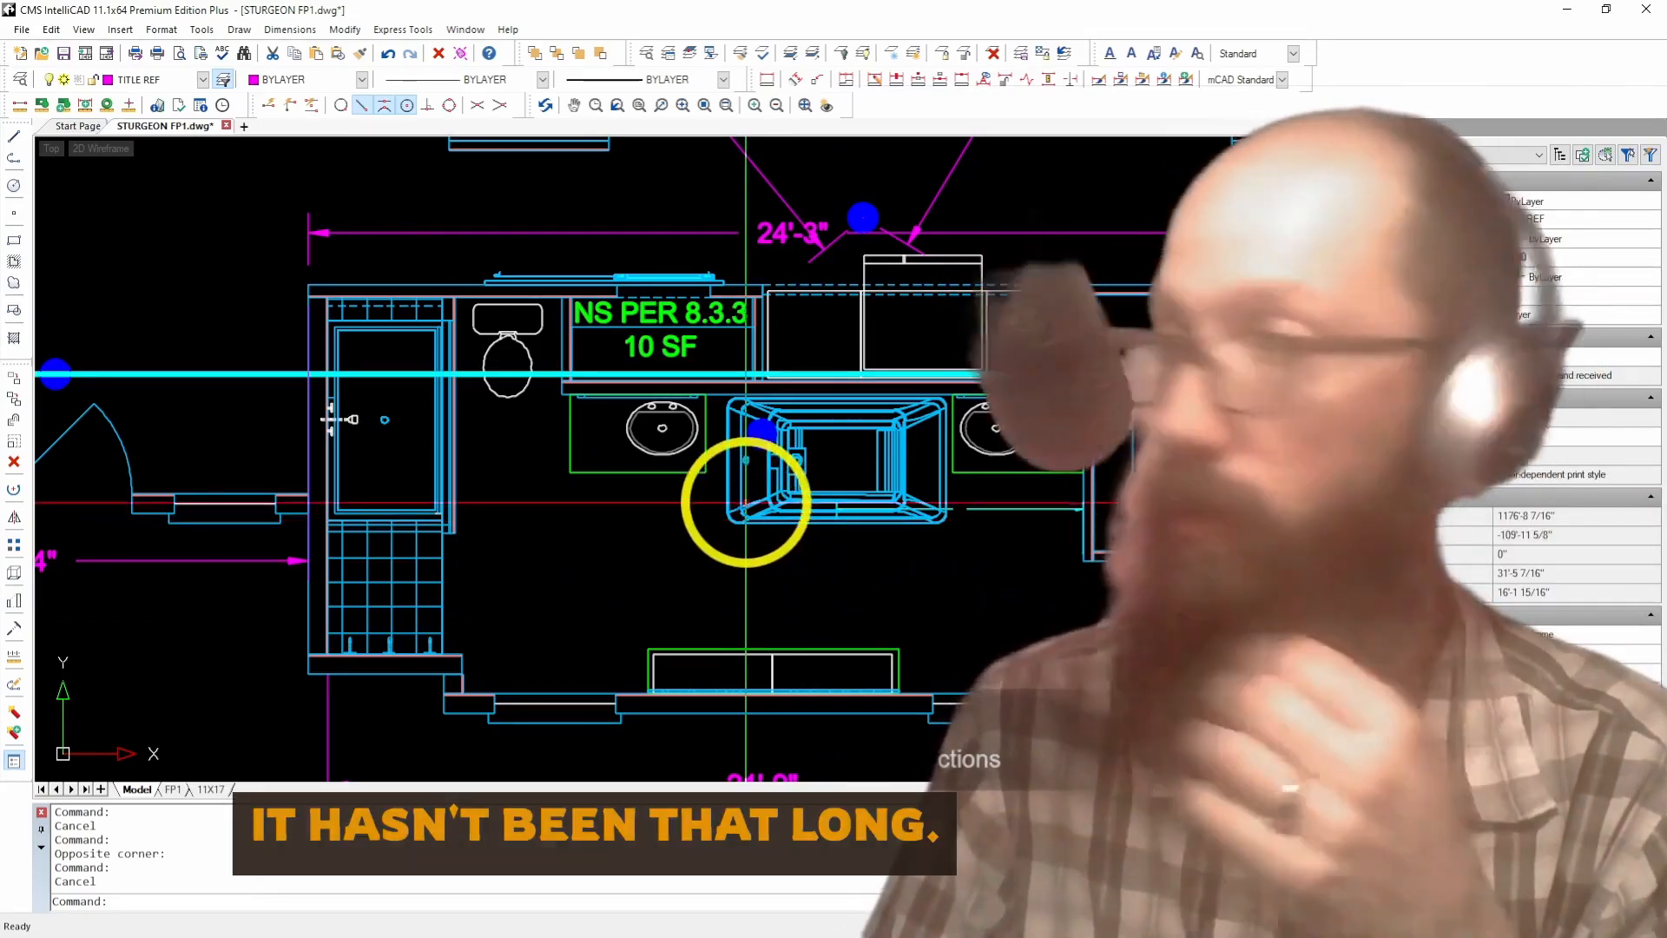
scroll(745, 469, up, 5)
scroll(745, 441, down, 3)
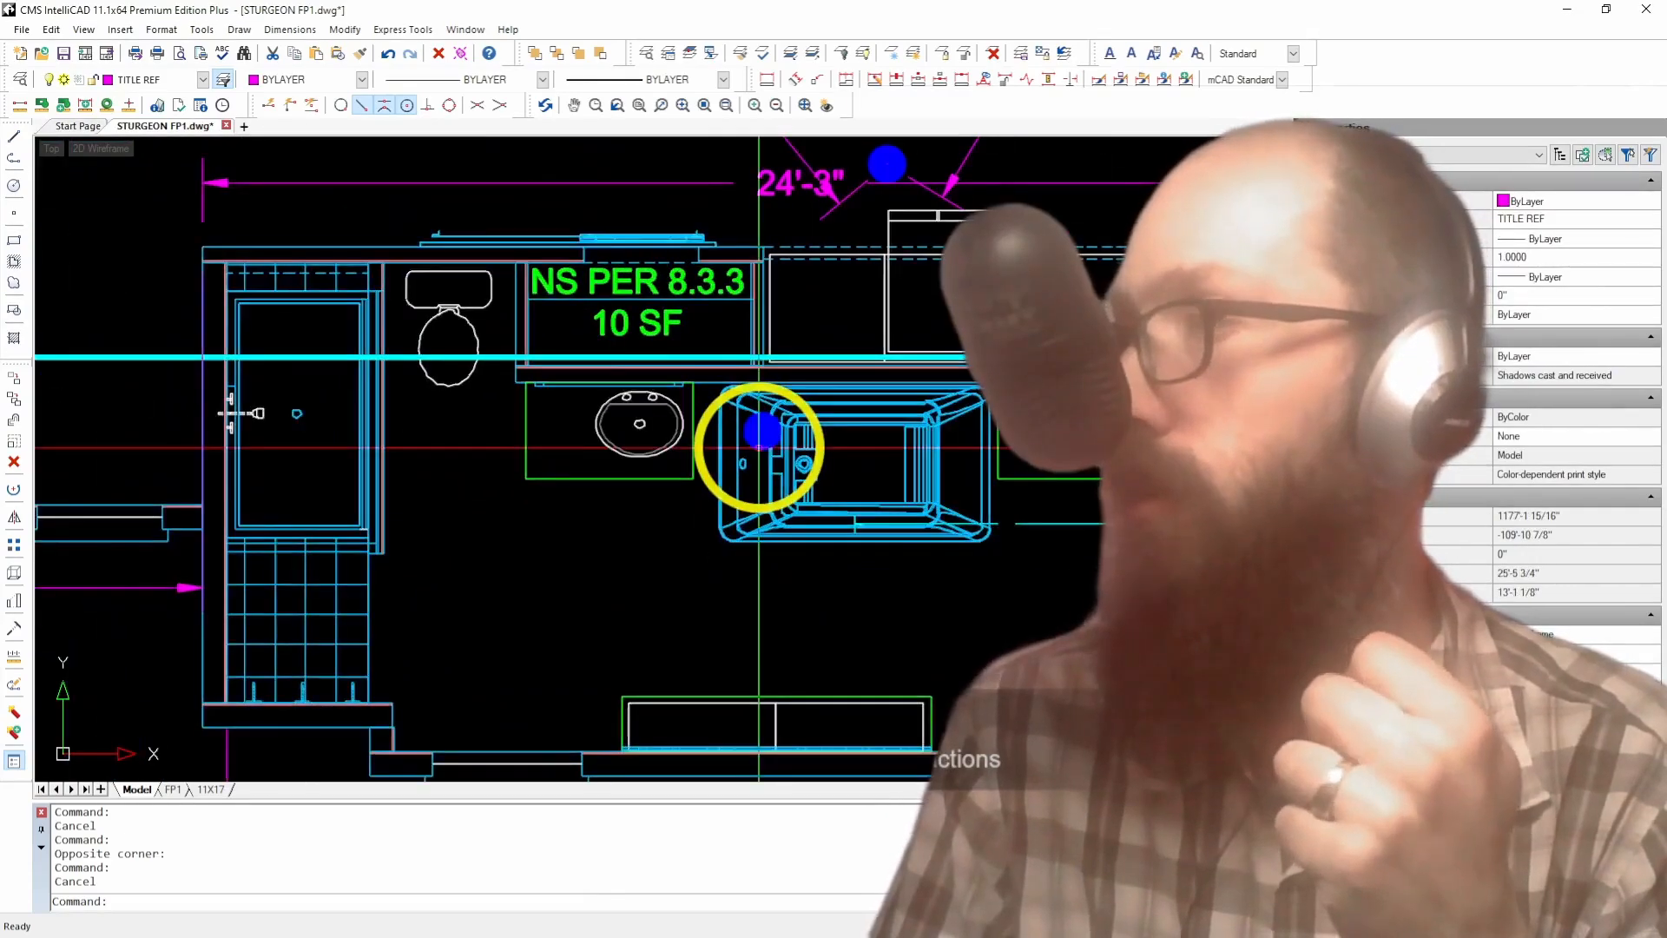
scroll(759, 447, down, 2)
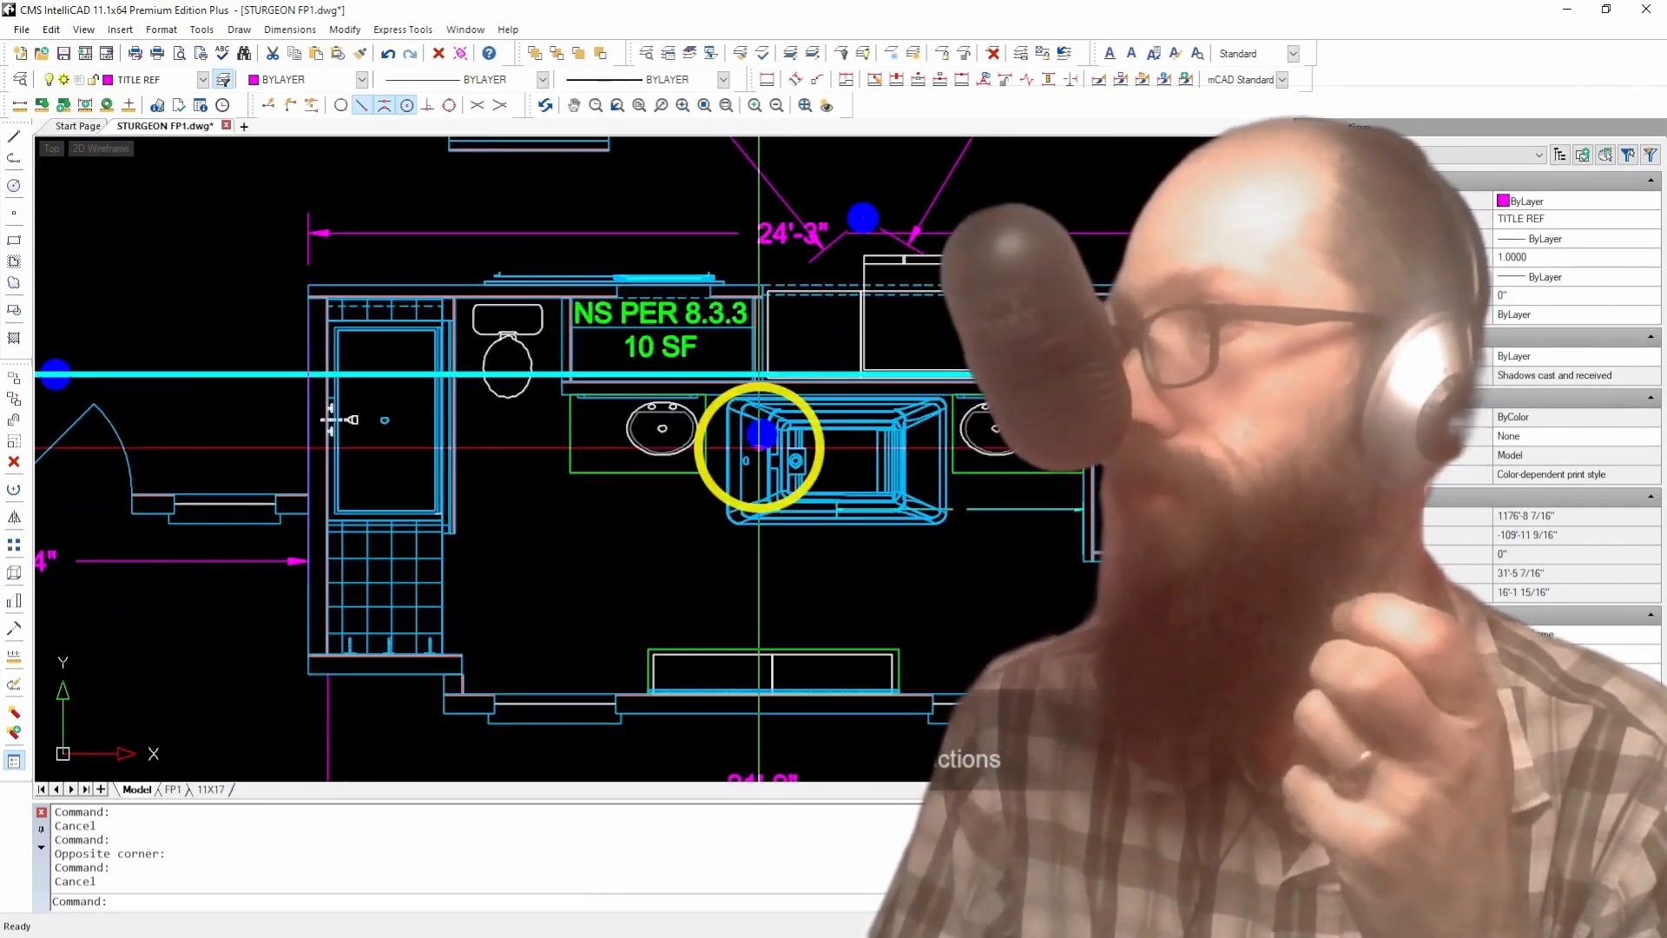
Step: Move the head over the bathtub 48 inches horizontally toward the toilet
click(756, 447)
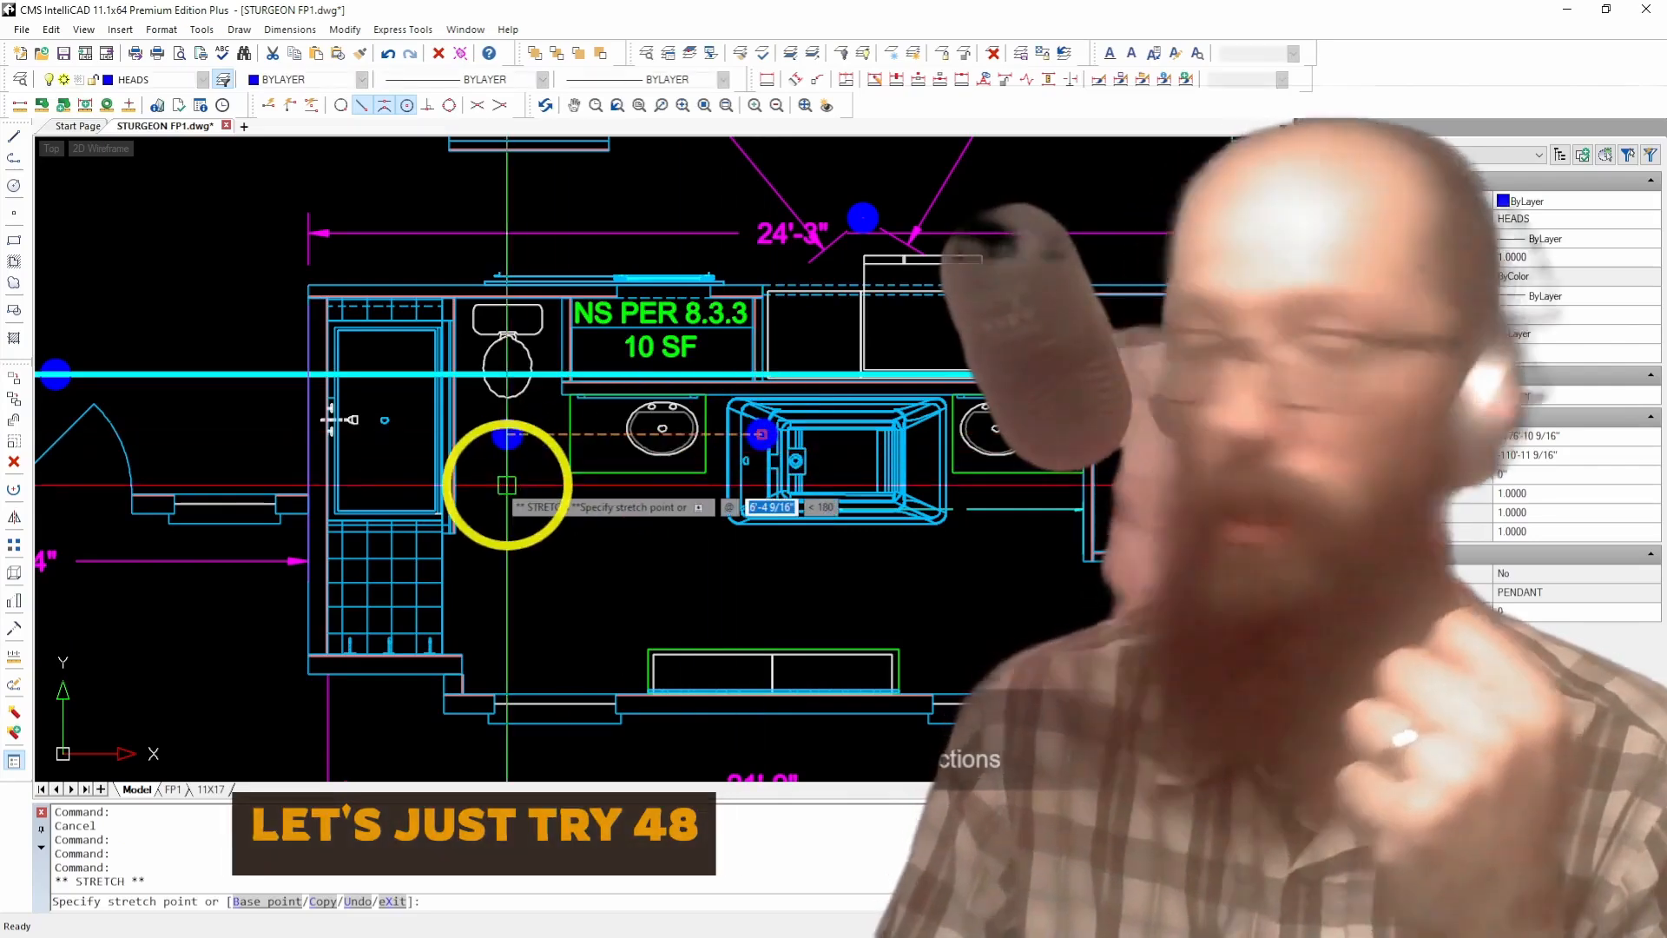
text(48)
key(Return)
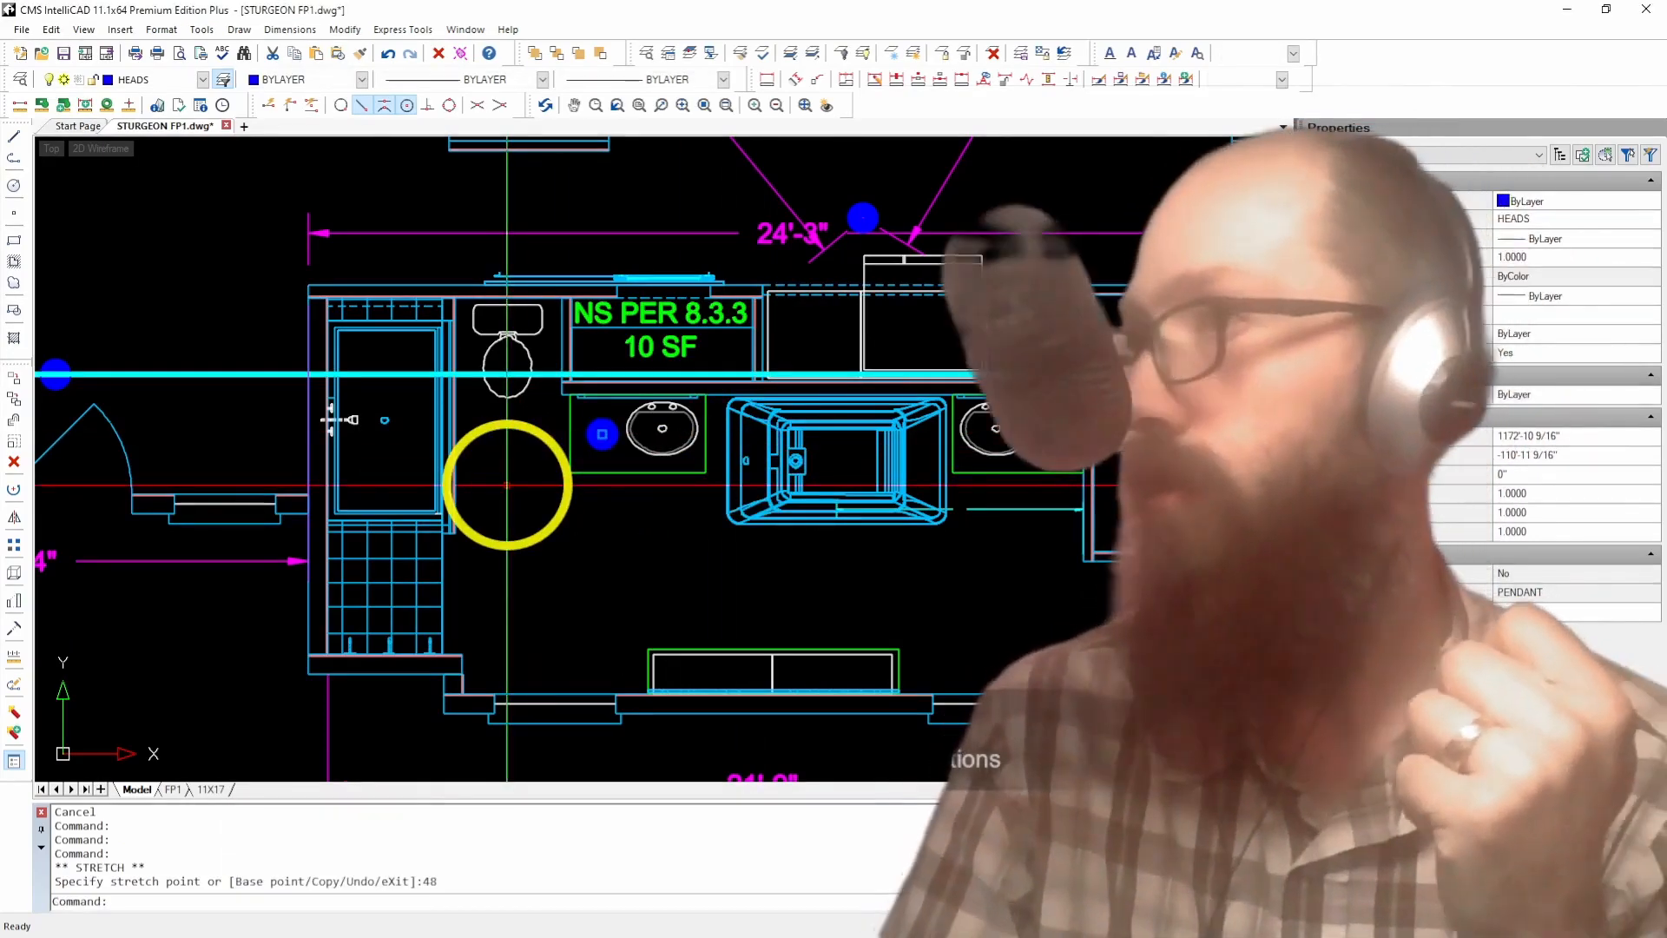
Step: Copy the moved bathroom head 8' horizontally to the other side of the bathtub
click(14, 400)
click(500, 587)
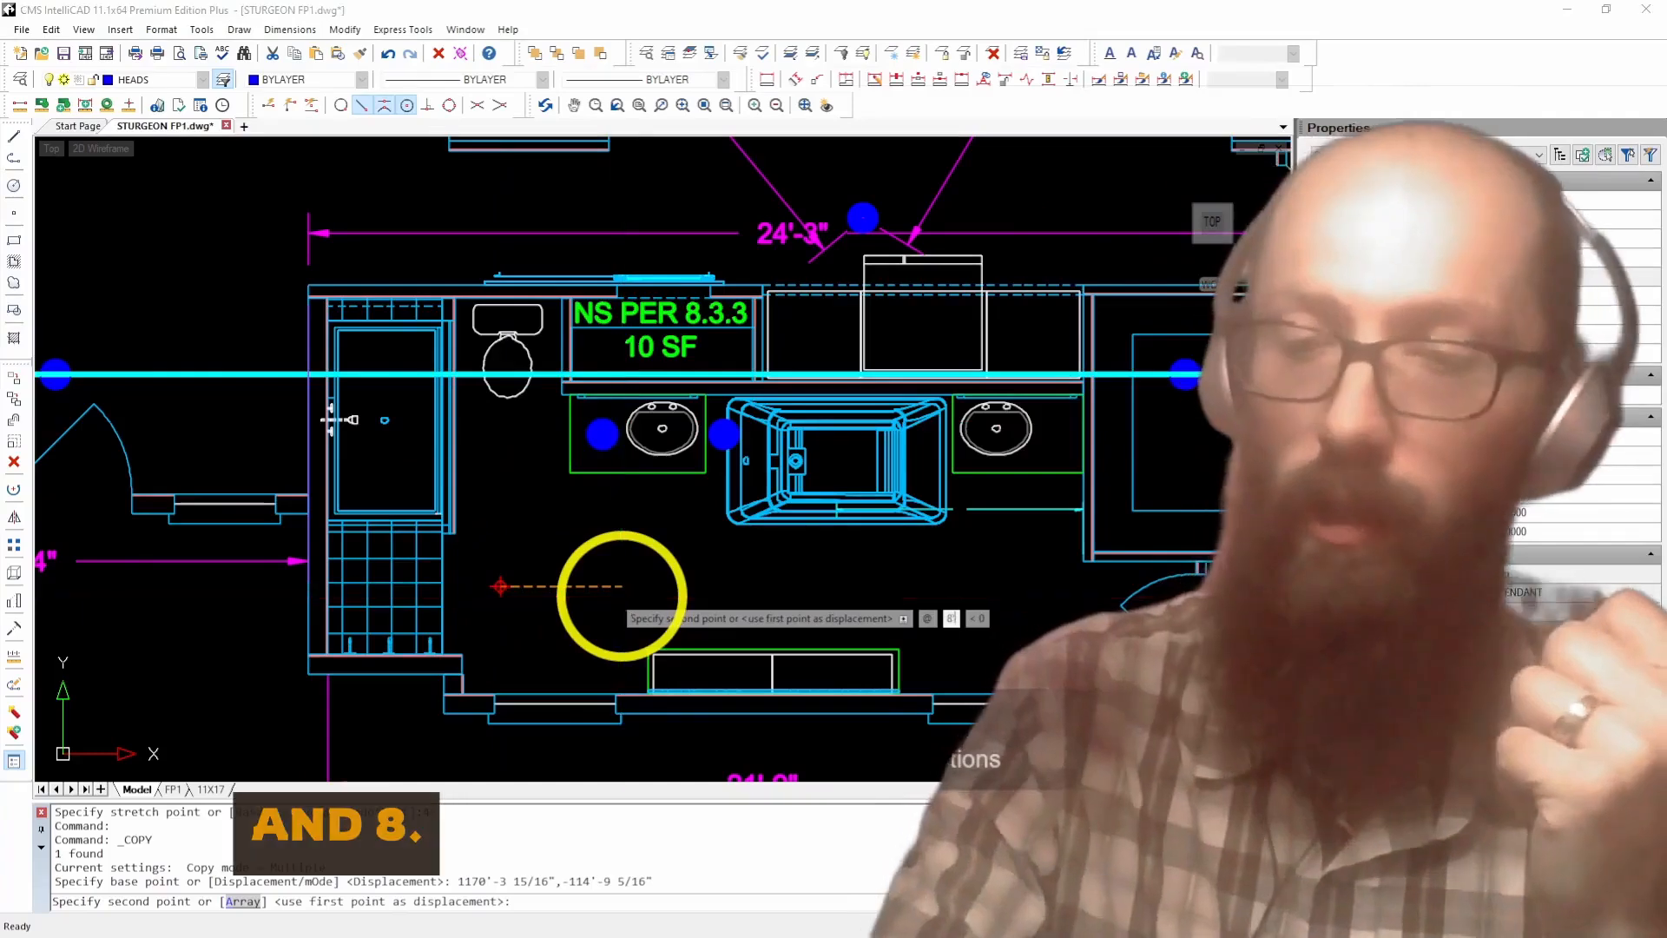
text(8')
key(Return)
key(Escape)
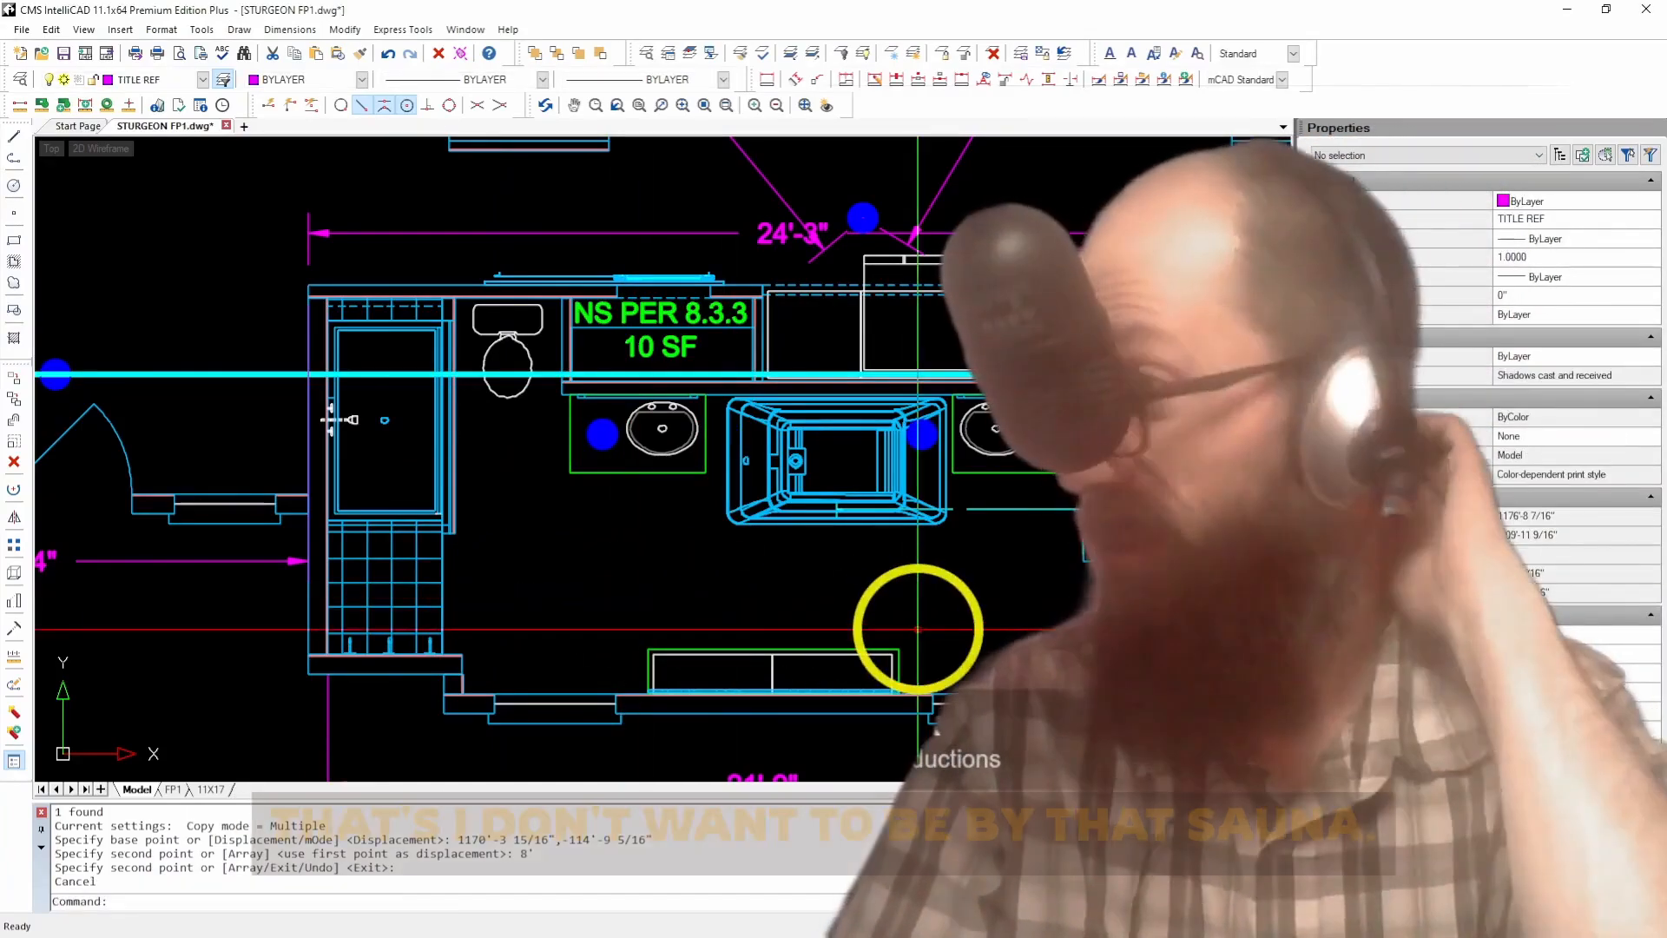
Step: Move the copied head 24 inches away from the tub, over the sink nearest the closet
click(927, 448)
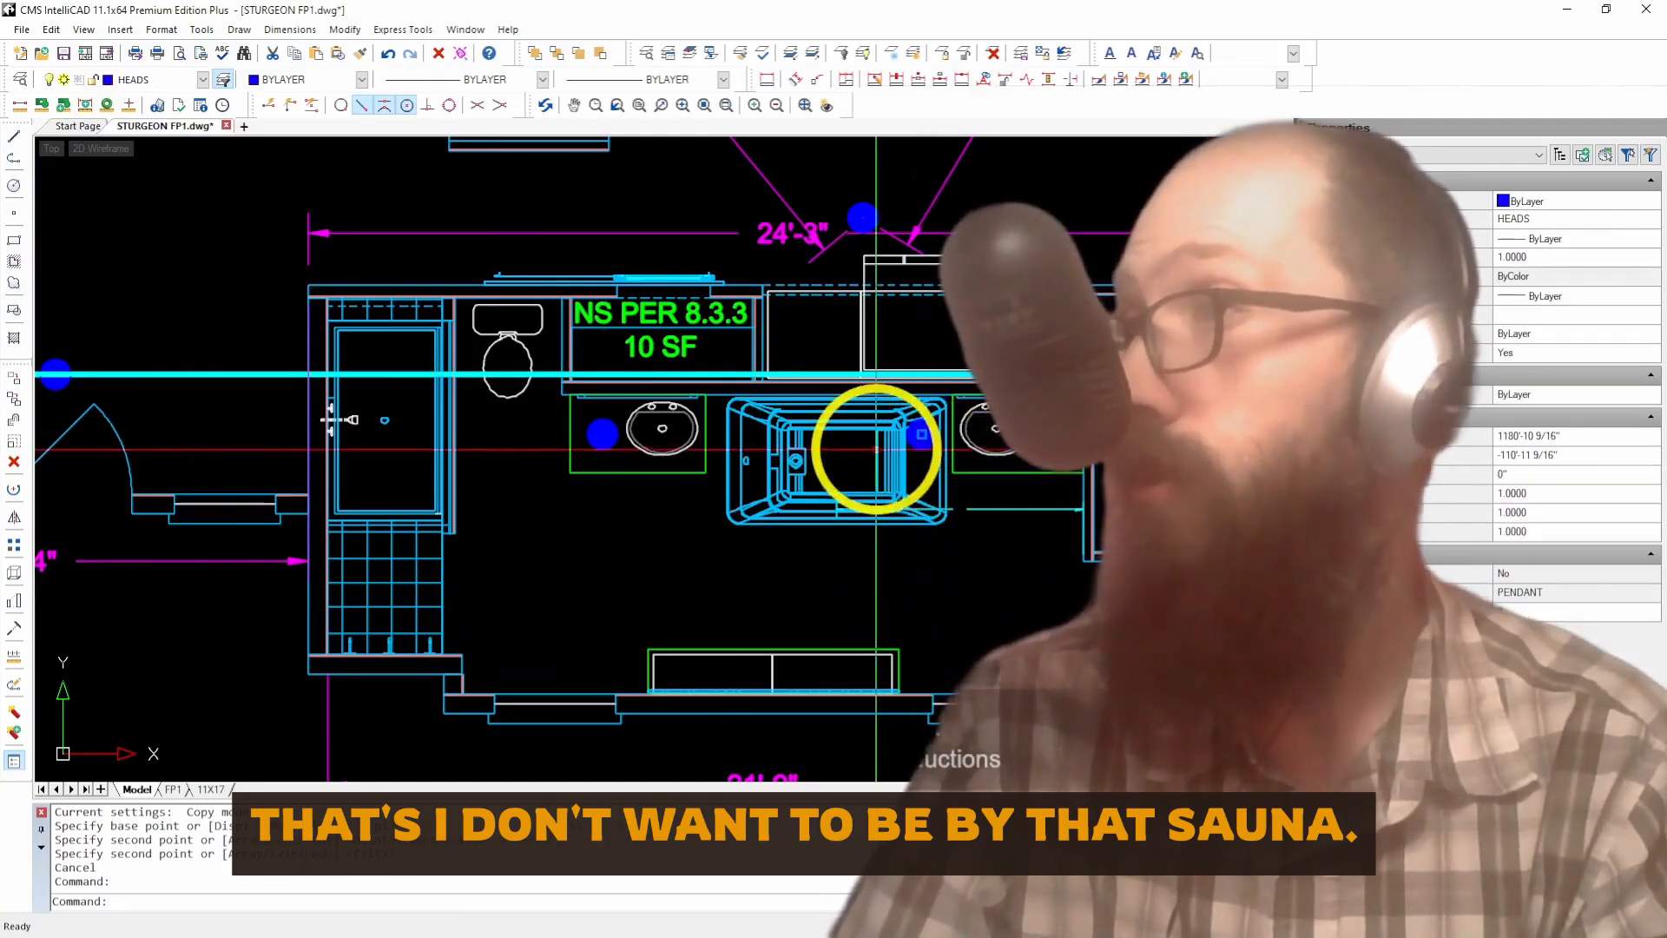
click(922, 435)
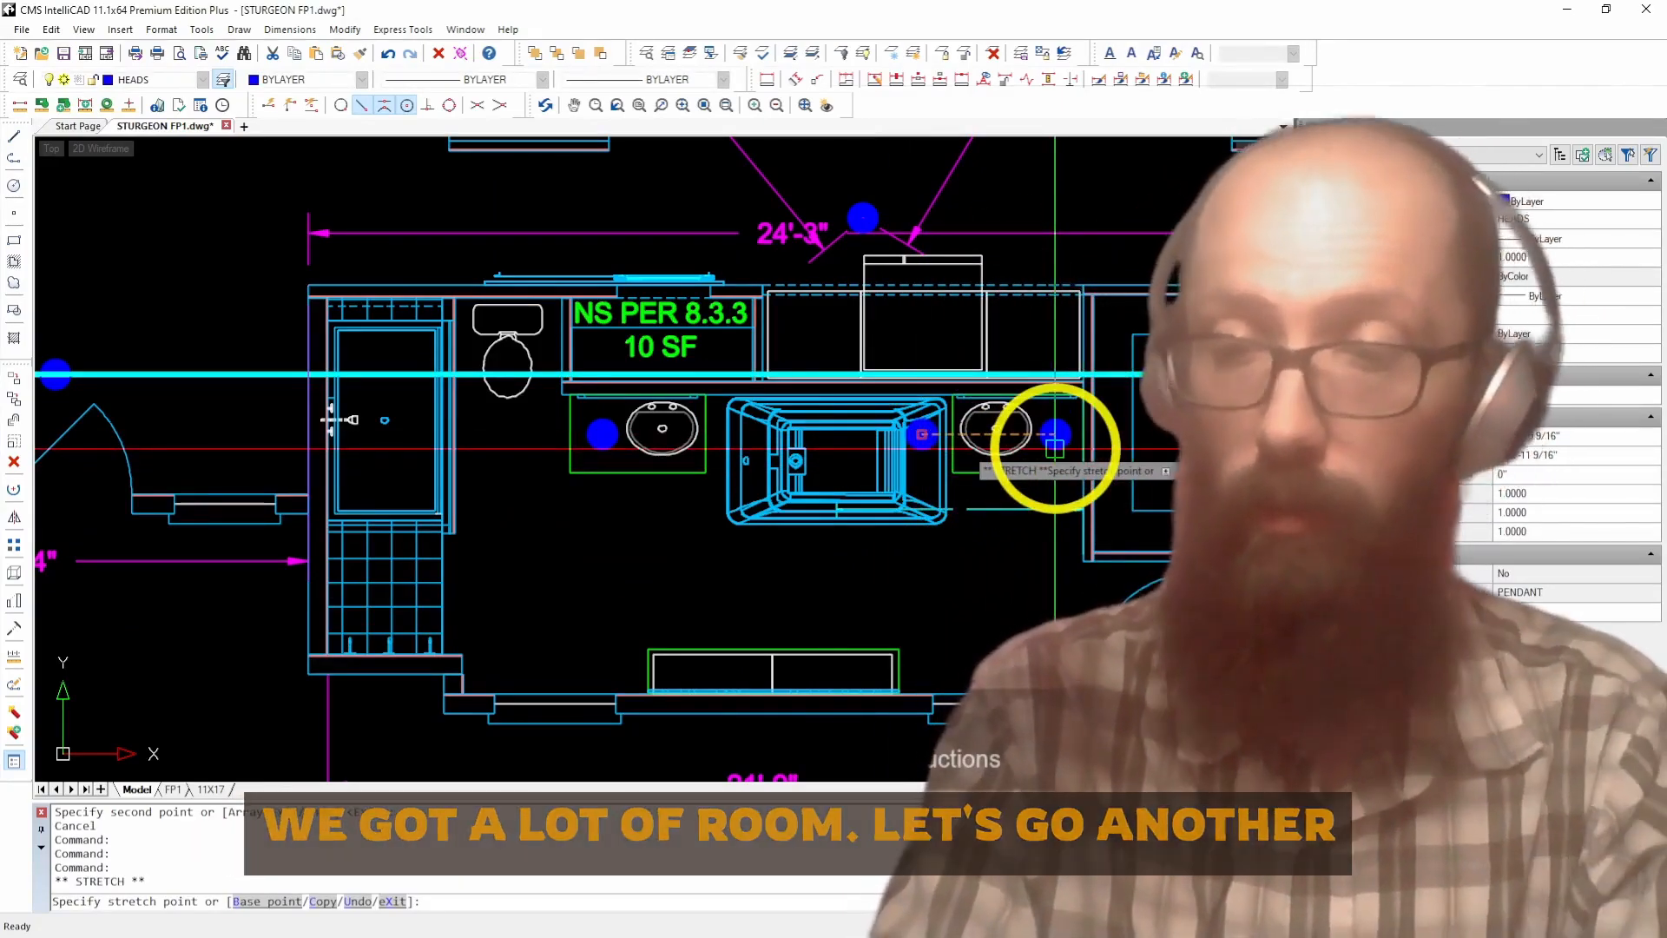
key(Escape)
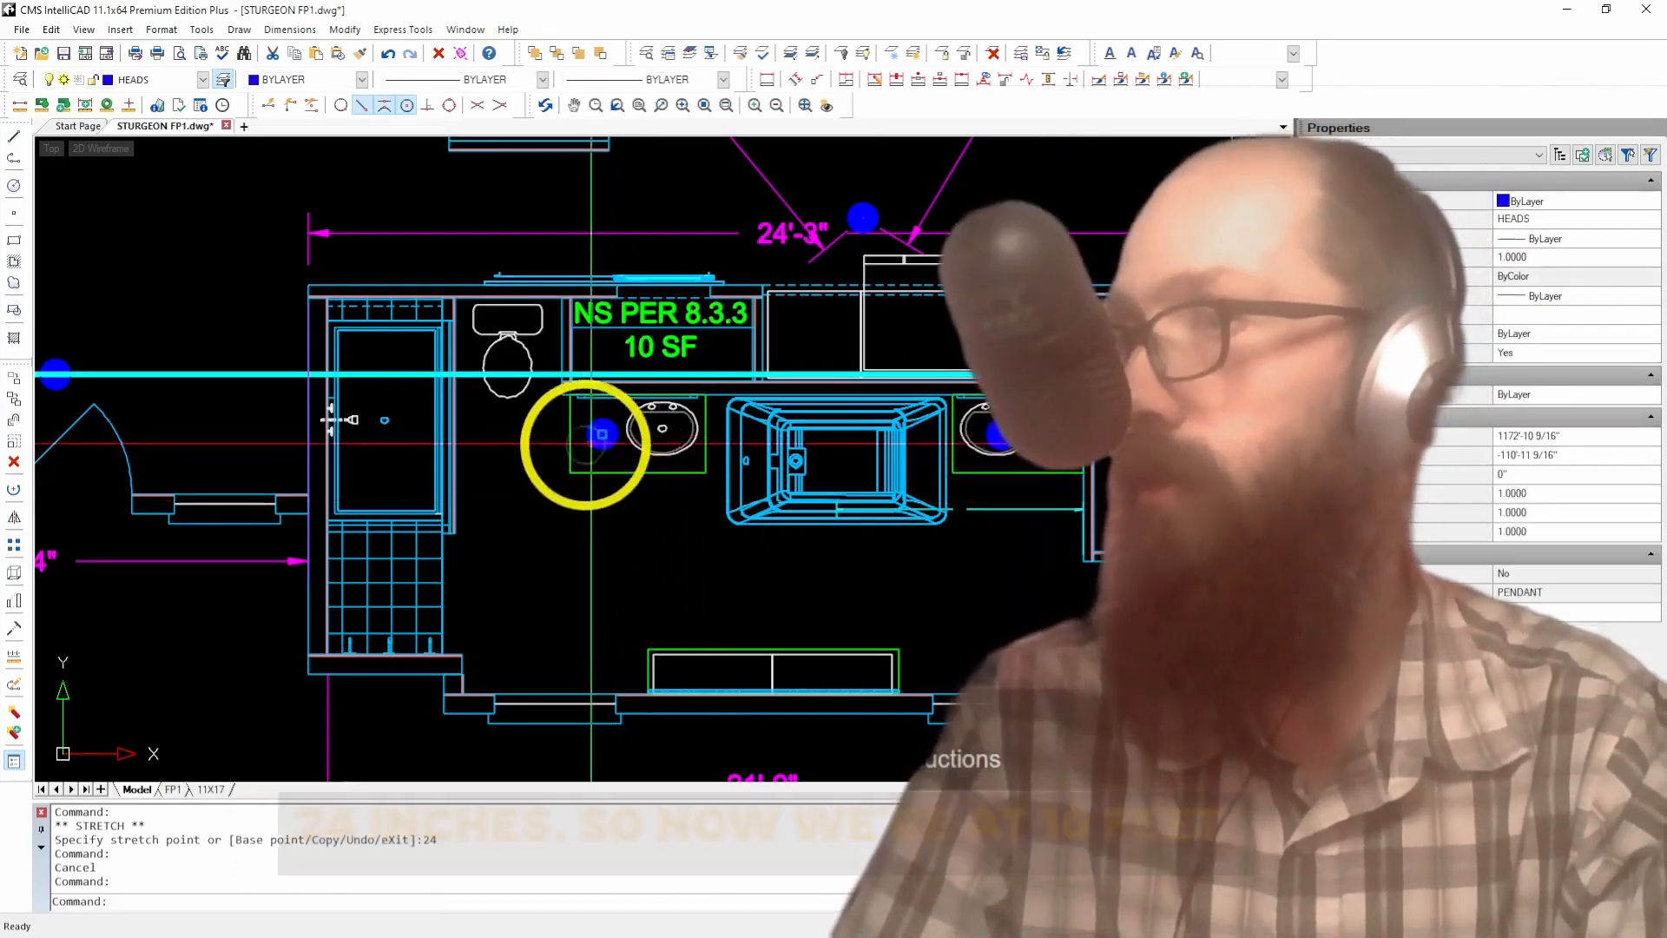
Step: Move the bathroom head beside the first sink 24 inches toward the shower, in front of the toilet
click(603, 428)
click(603, 434)
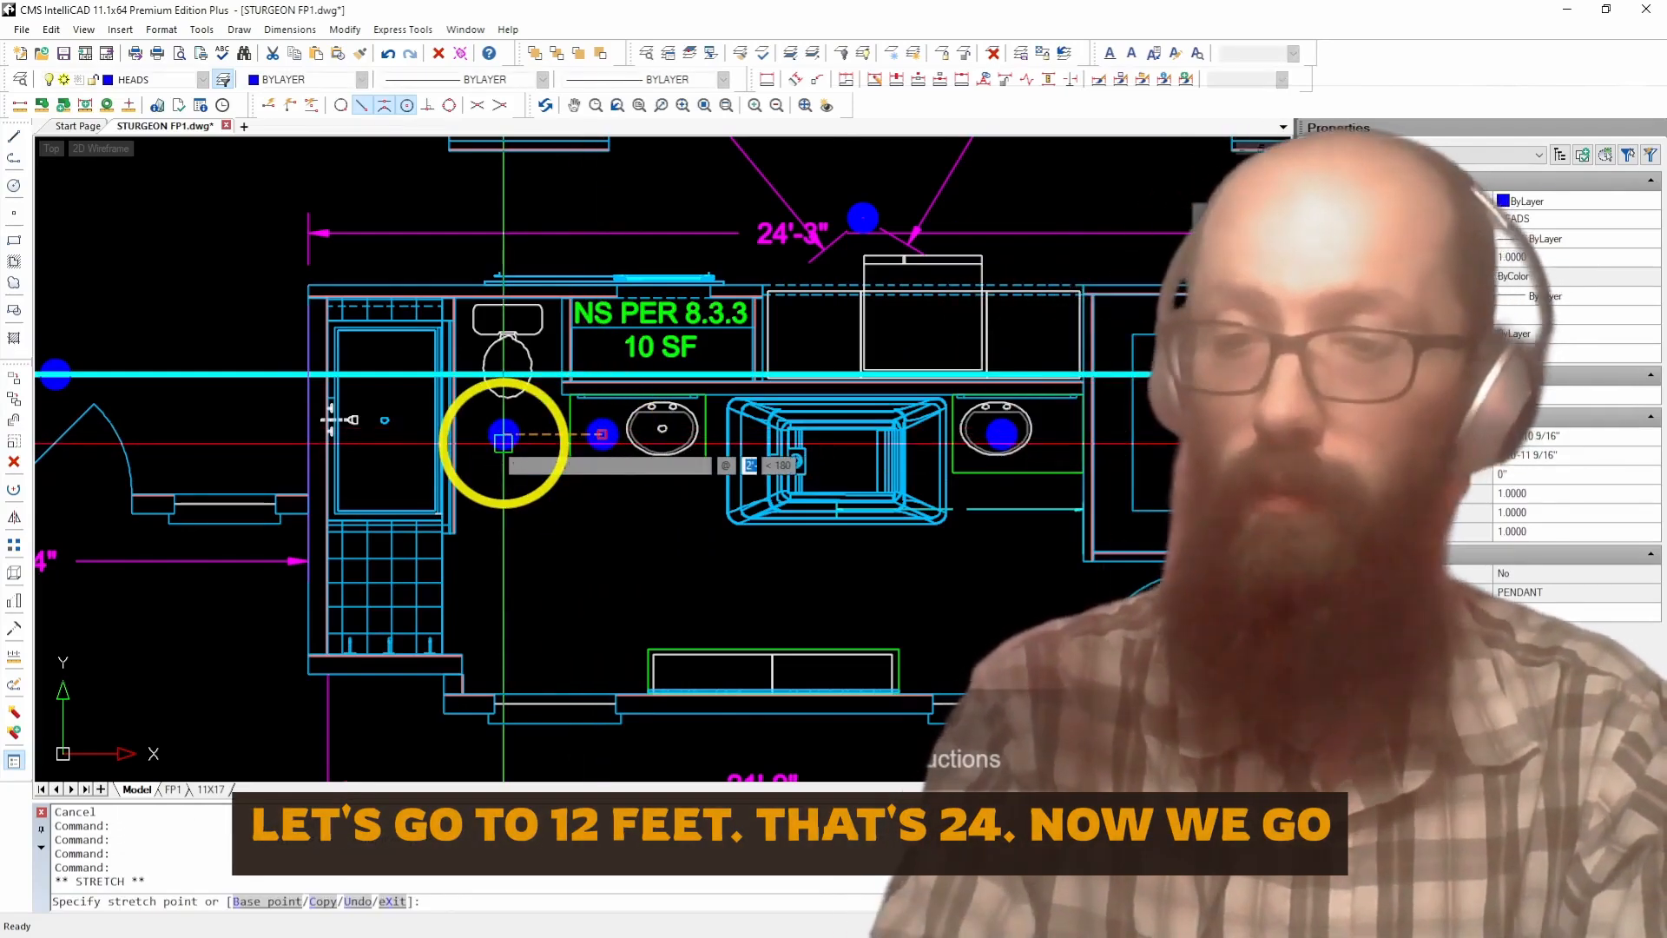
text(24)
key(Return)
key(Escape)
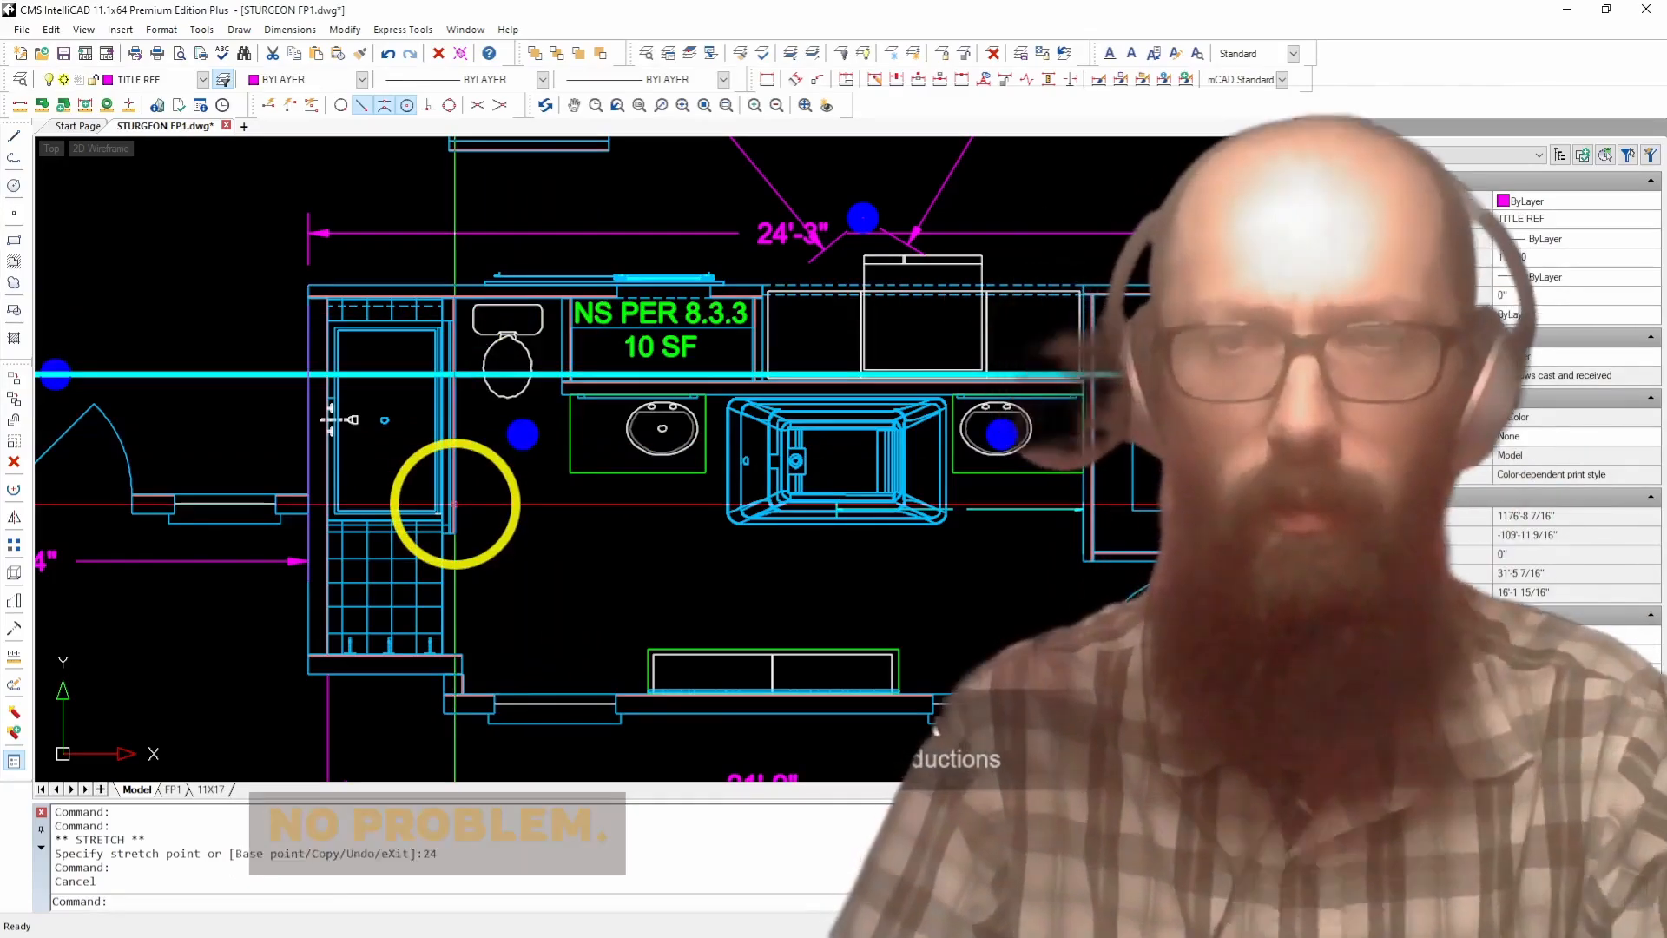
click(1002, 434)
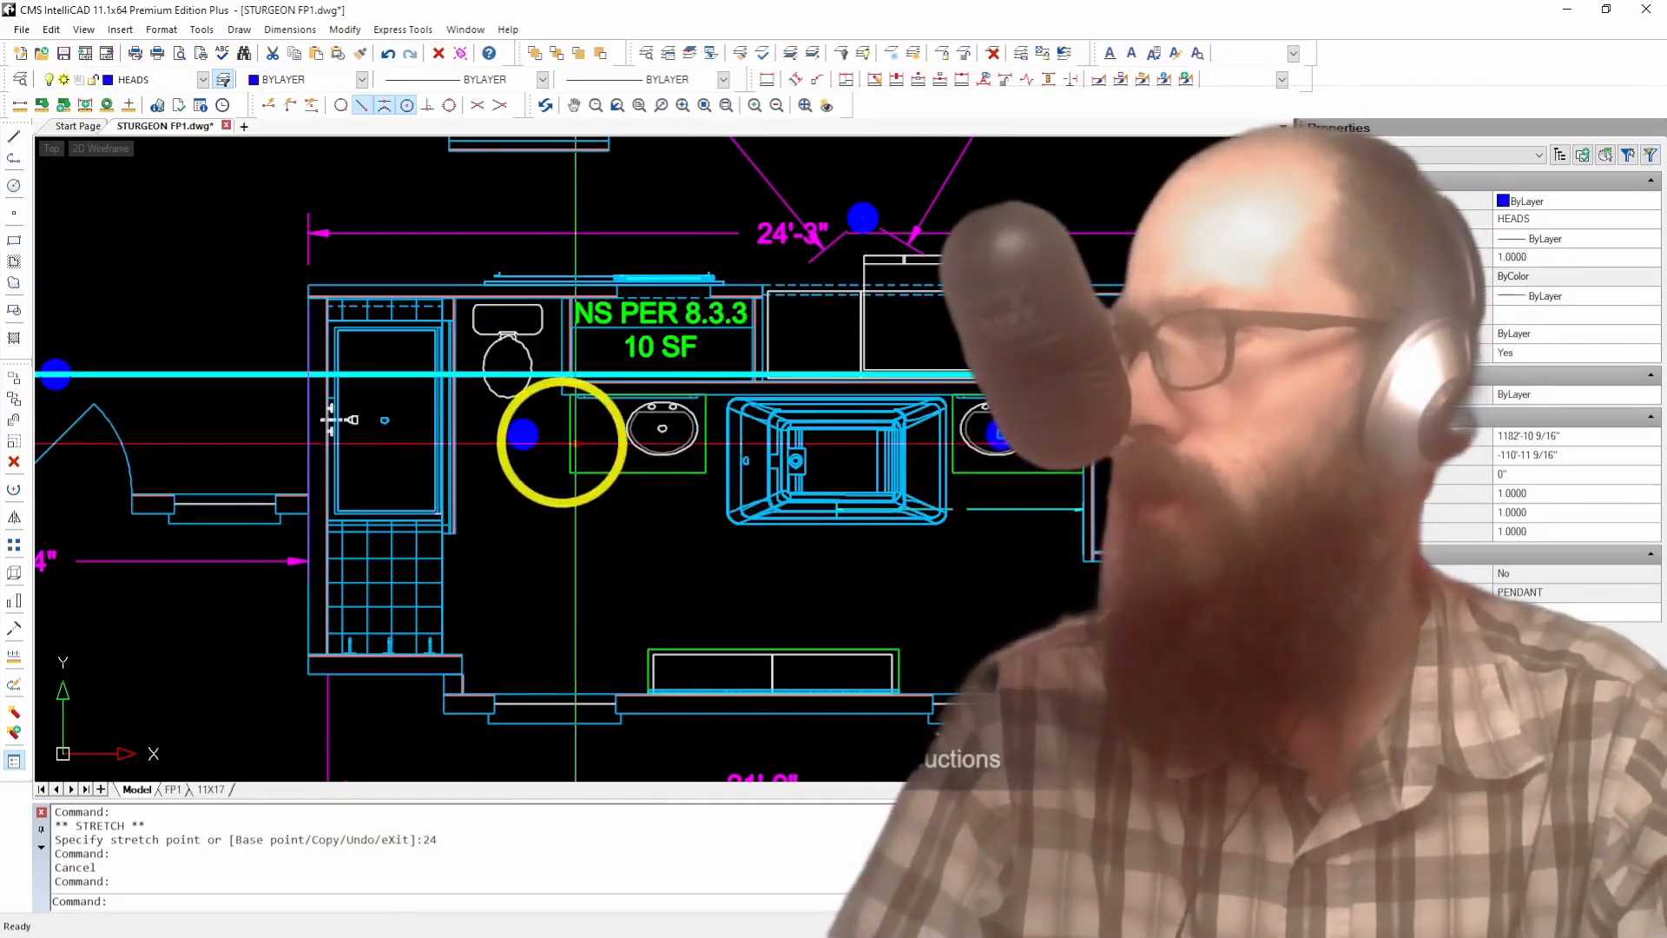
click(522, 436)
click(529, 526)
key(Escape)
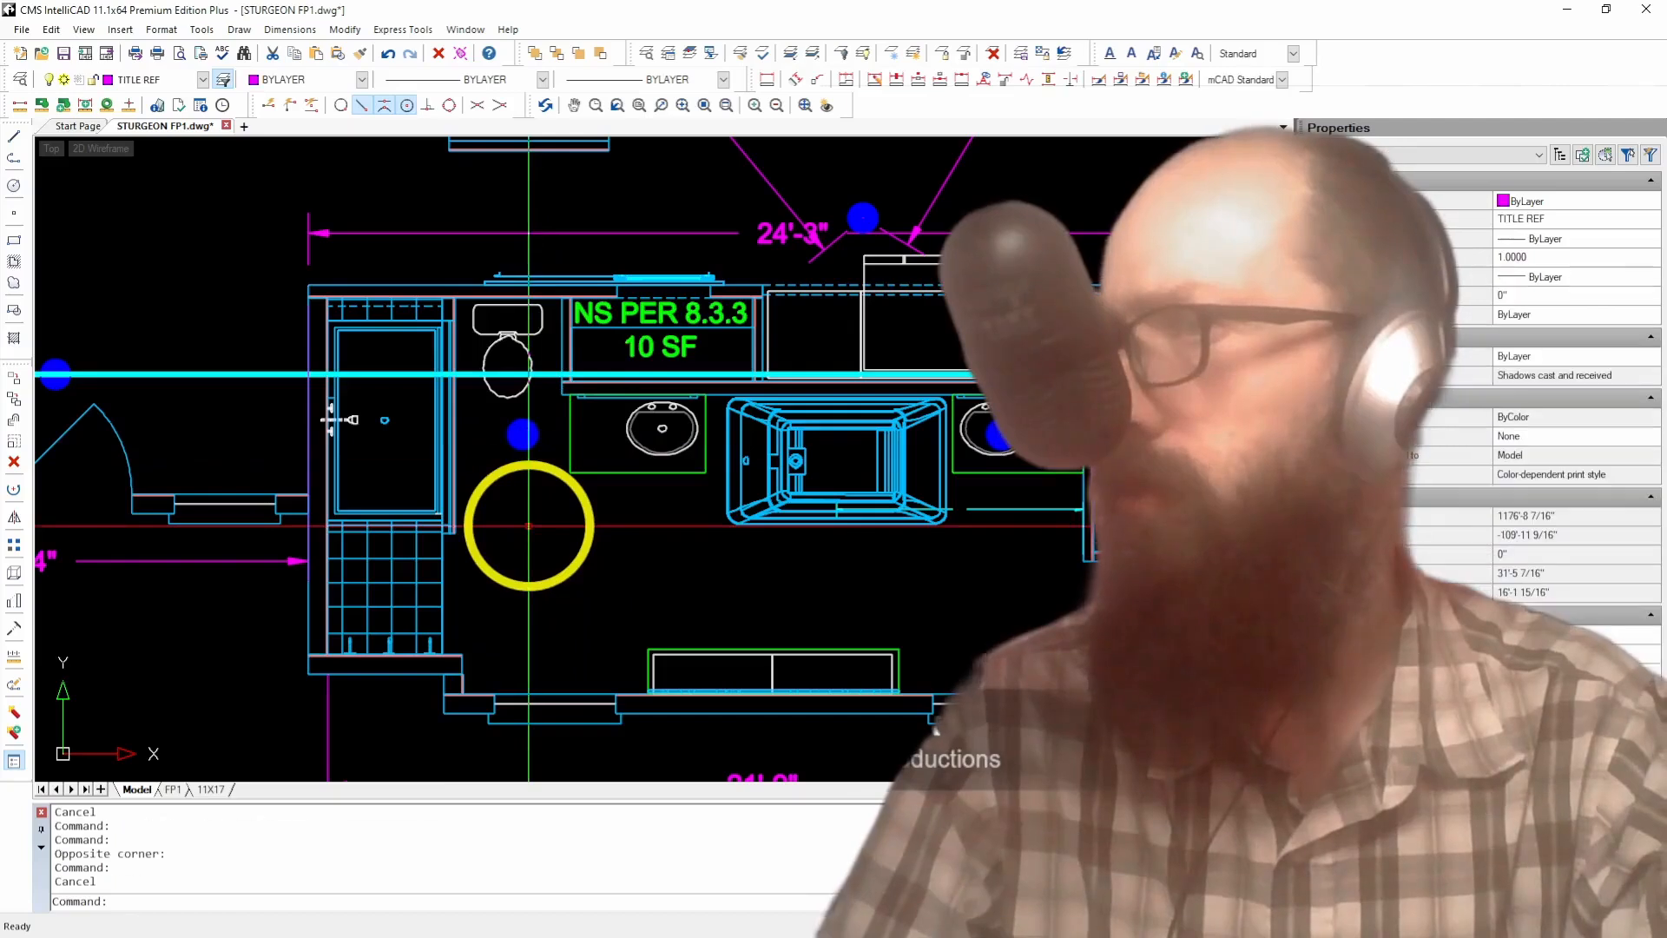
click(524, 453)
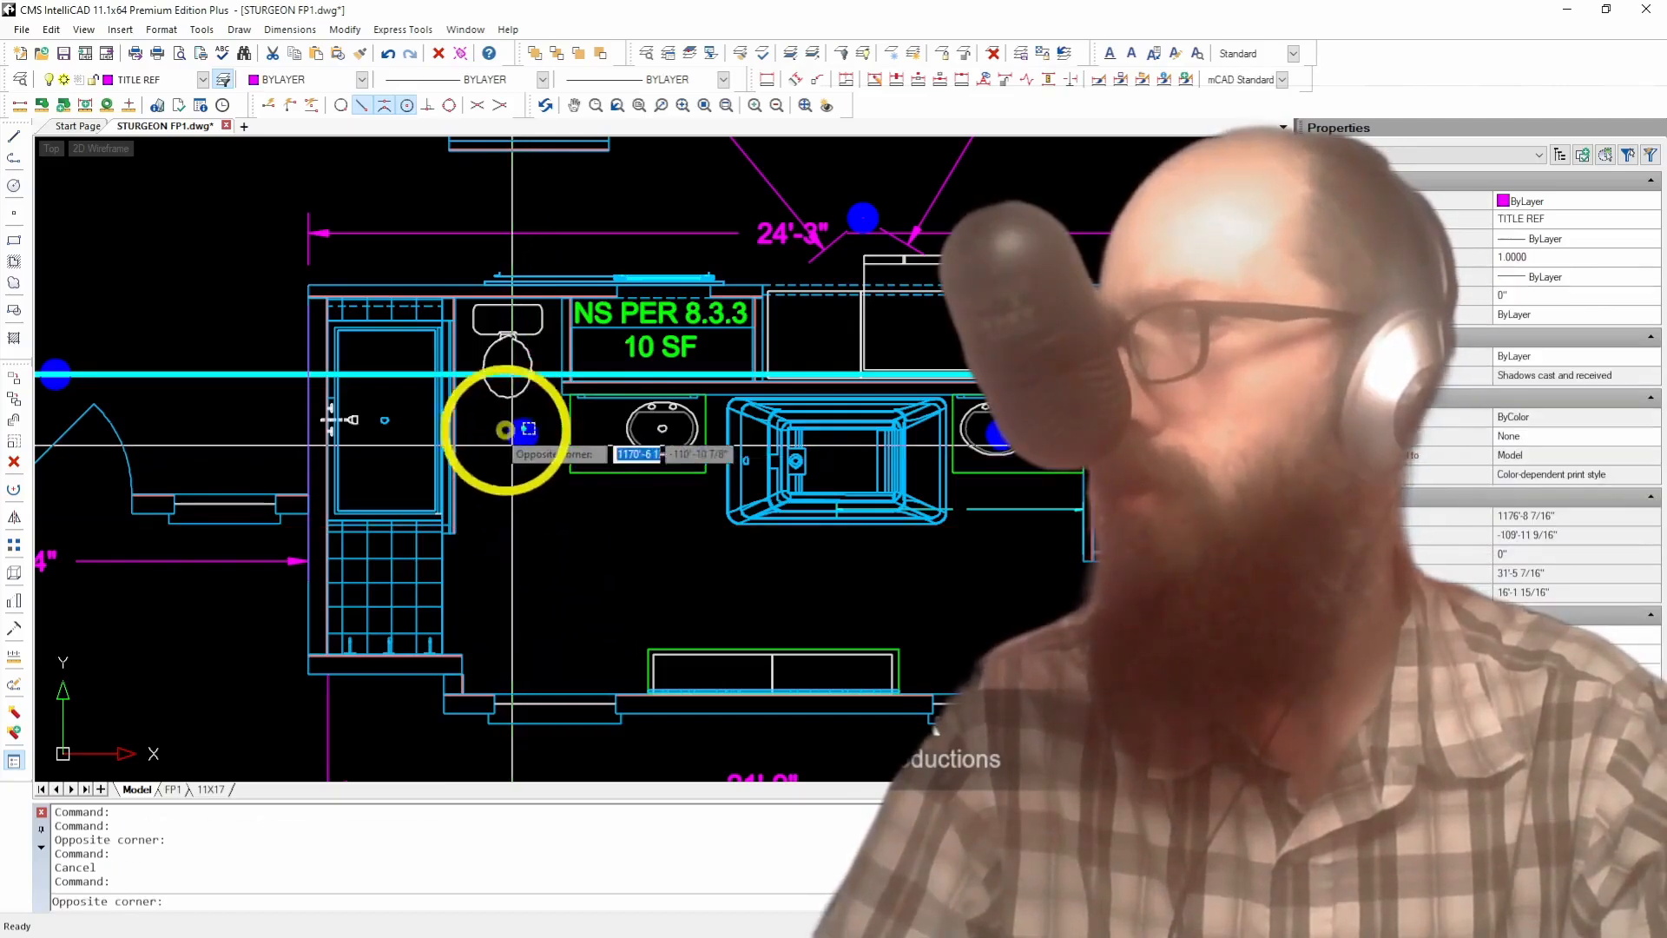
click(507, 429)
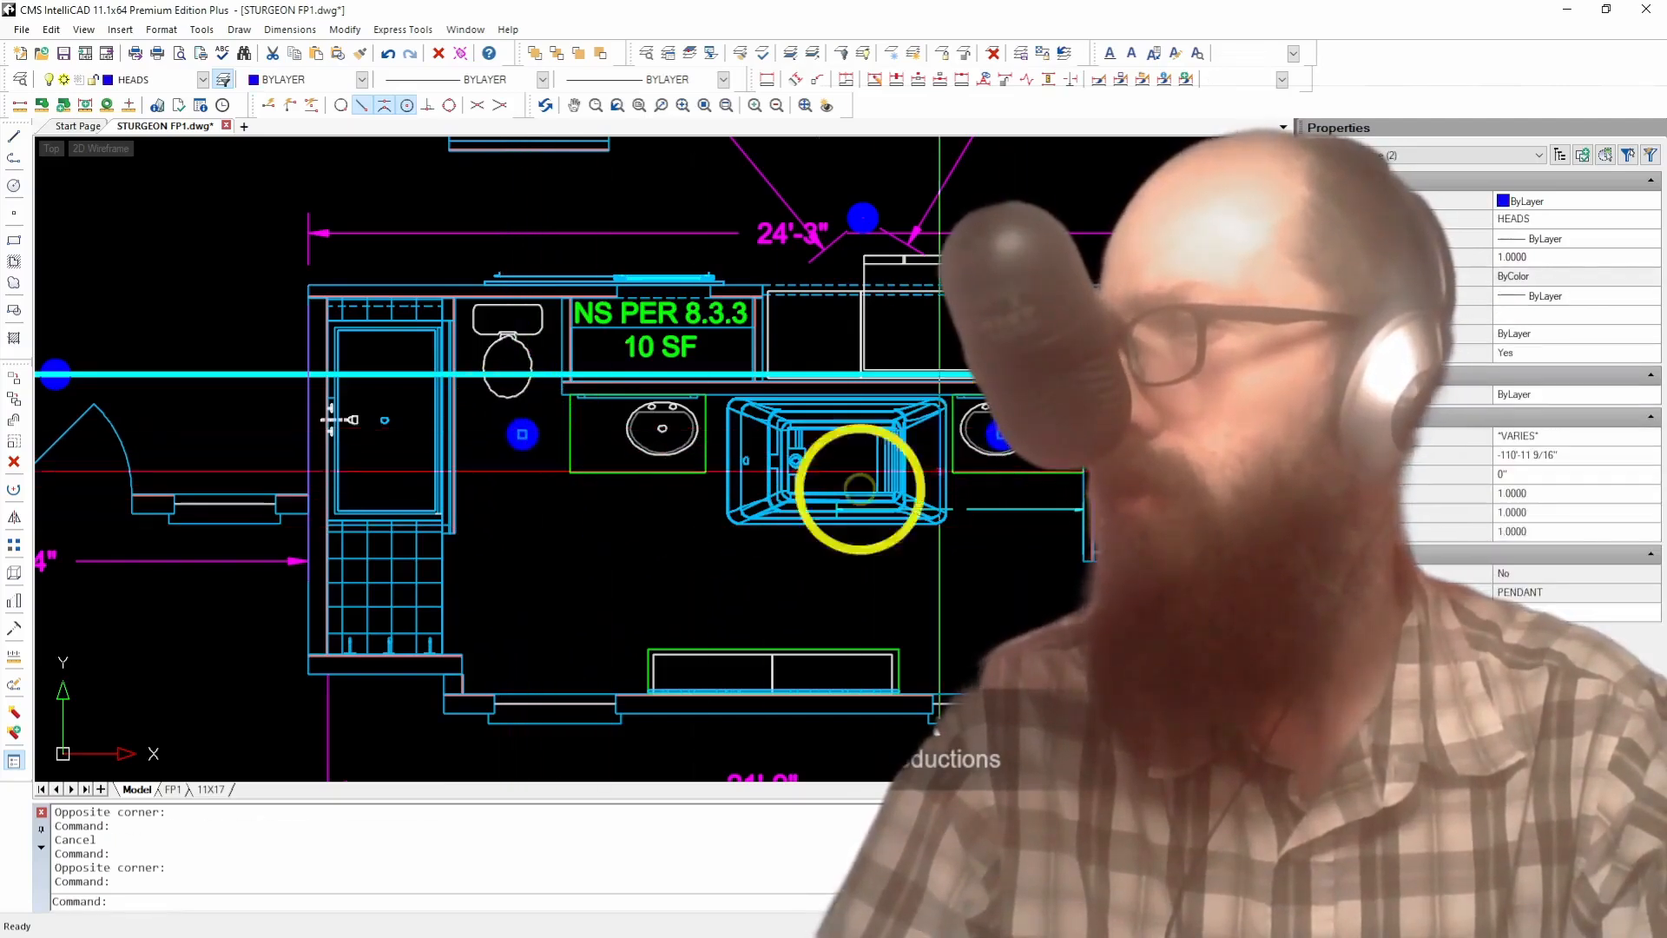
click(21, 395)
click(521, 516)
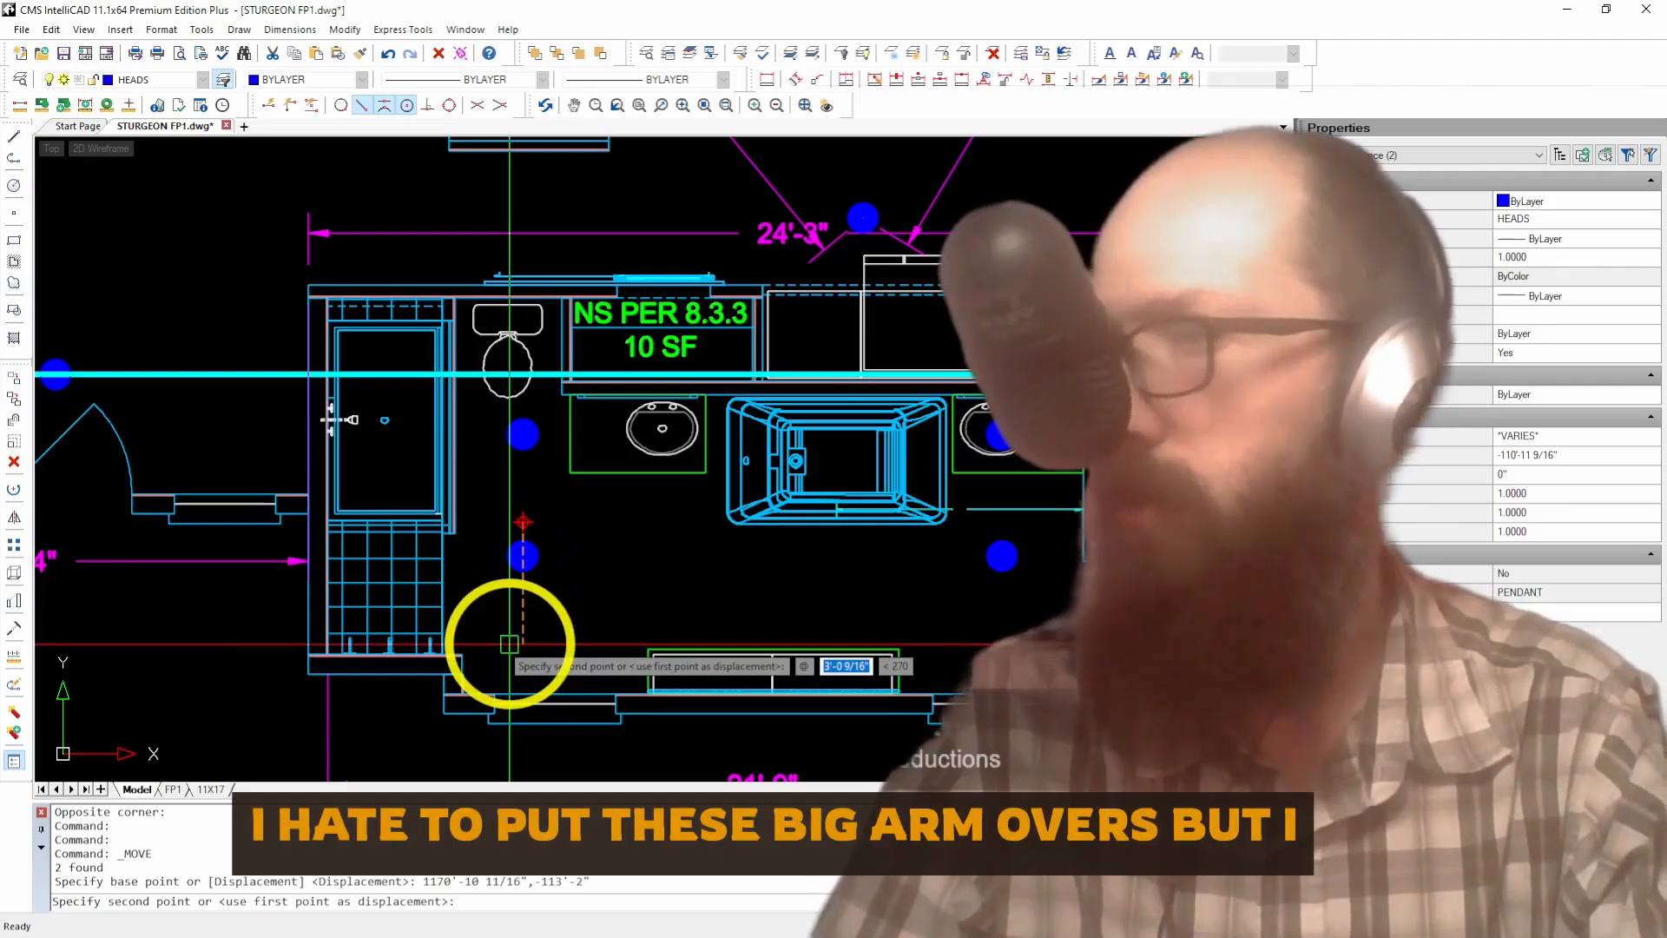
key(Escape)
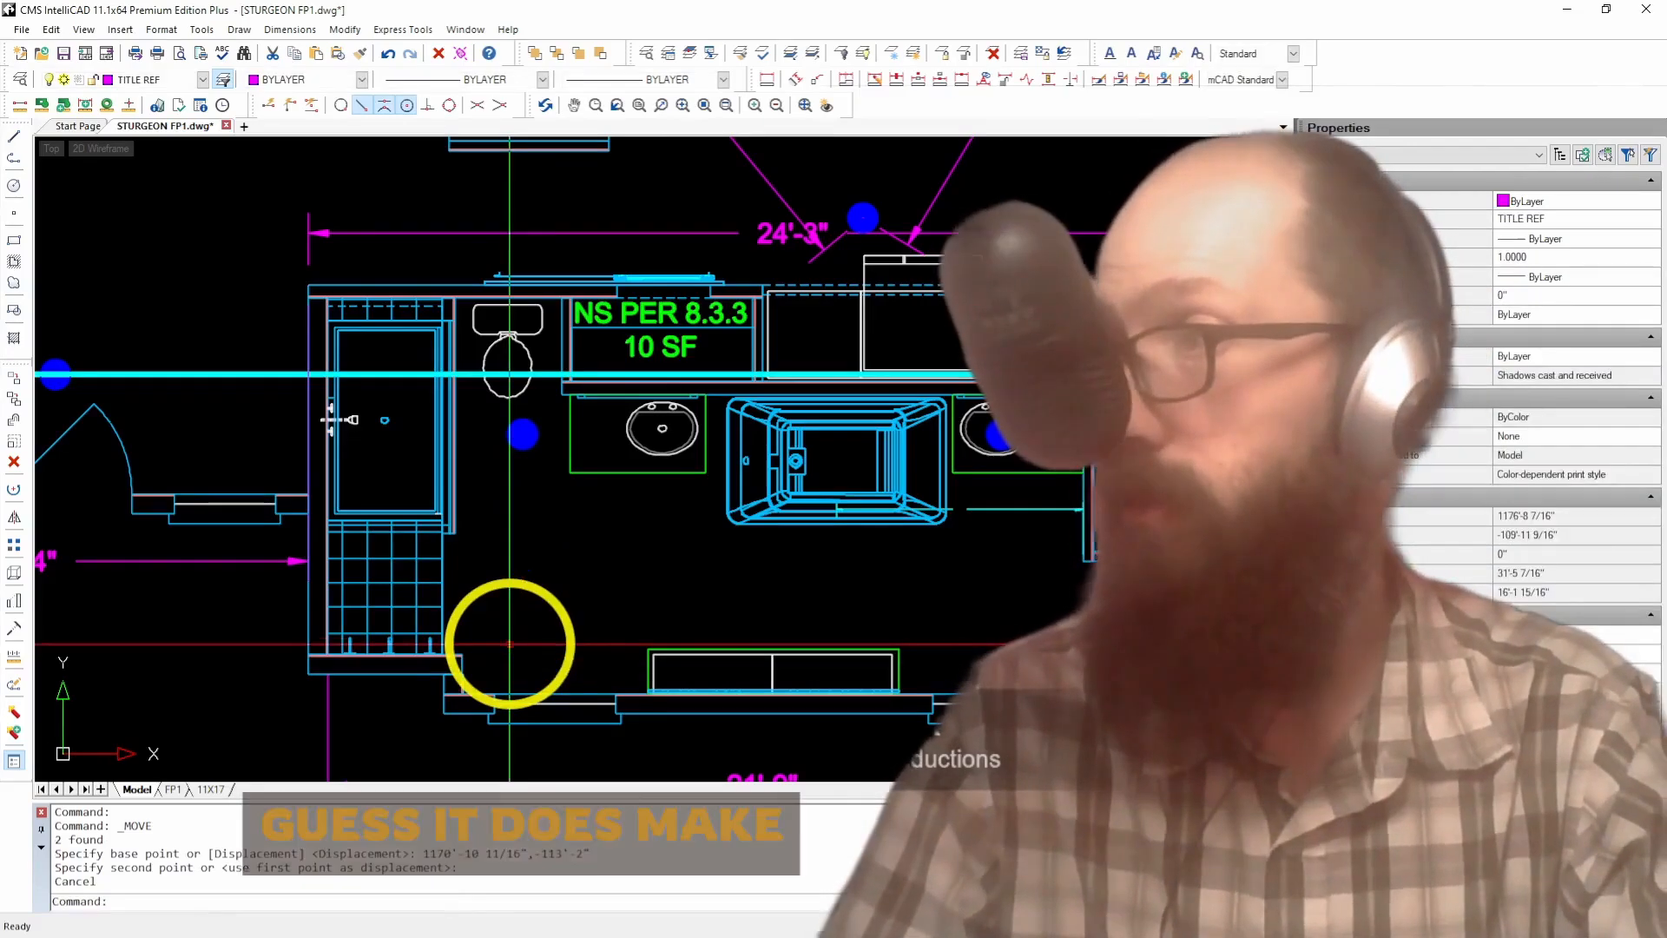
Step: Move both bathroom heads together straight away from the sink wall by about 3'-2", using a perpendicular snap from the closet-side head's center
click(522, 435)
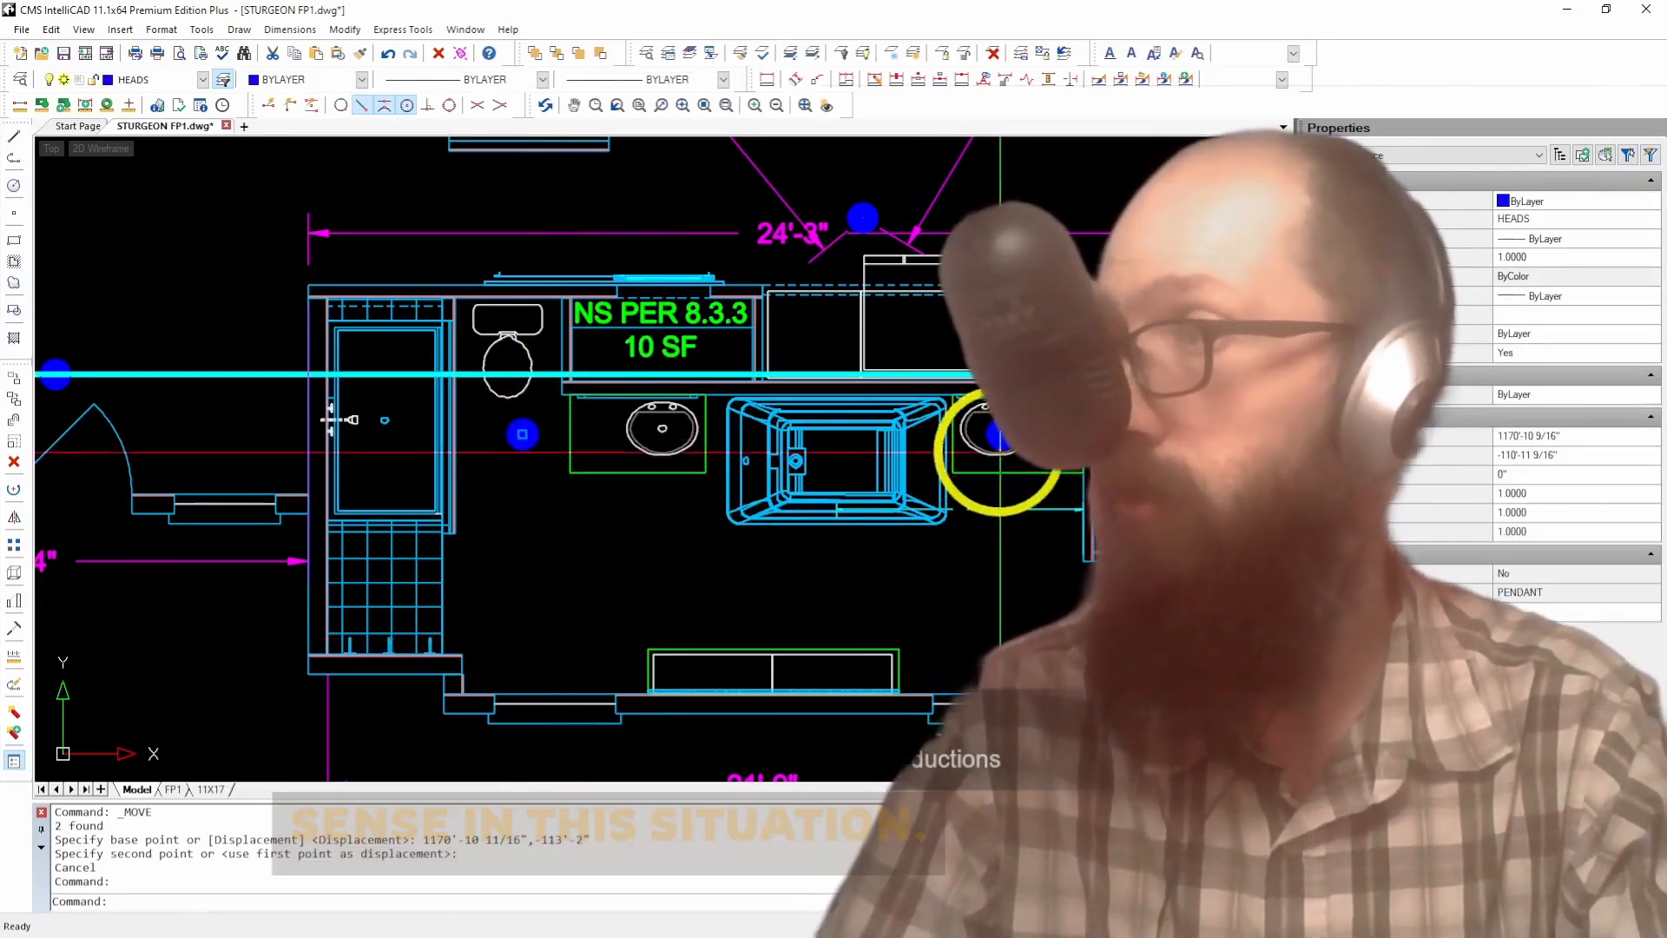
click(997, 443)
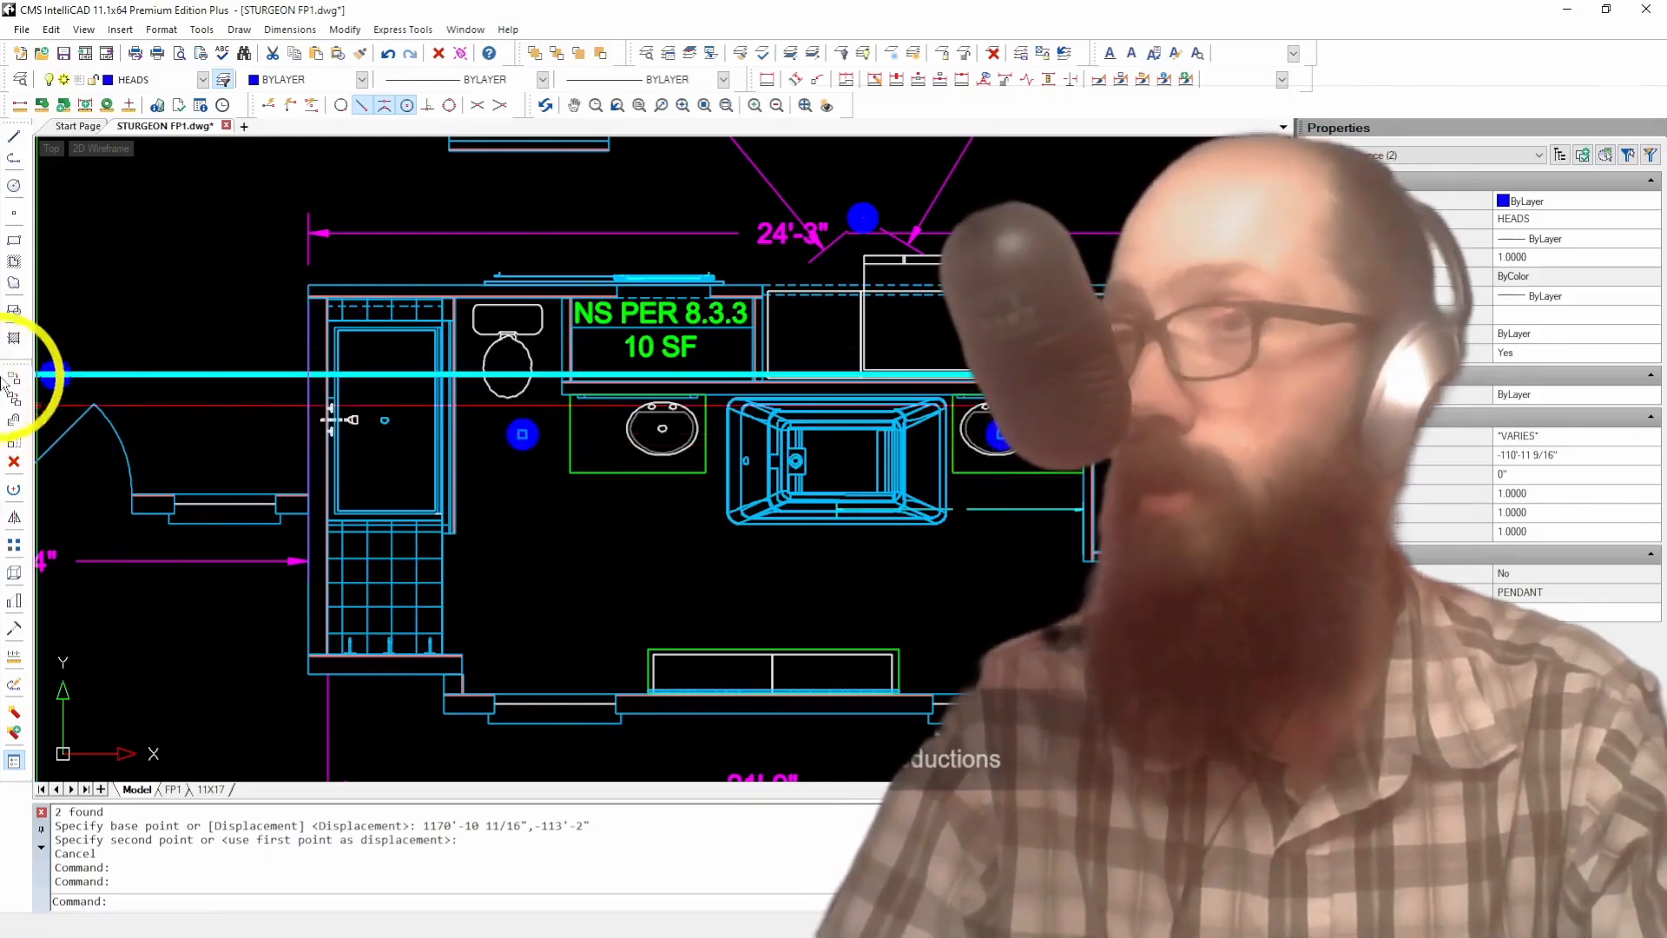
click(14, 379)
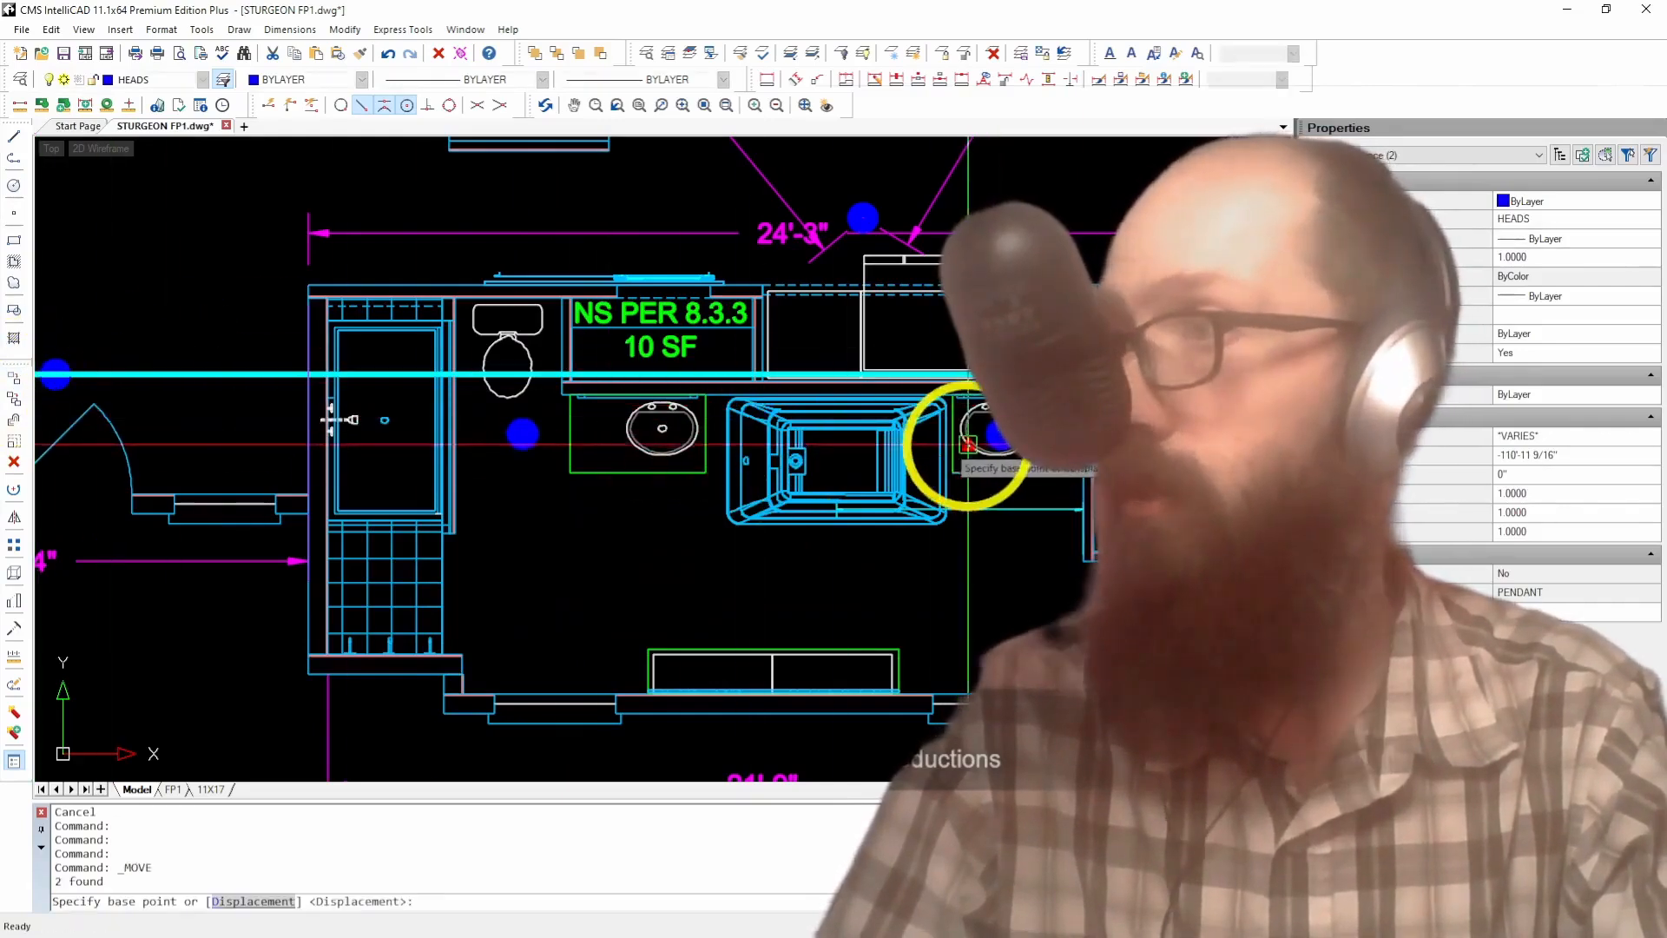
scroll(986, 440, up, 3)
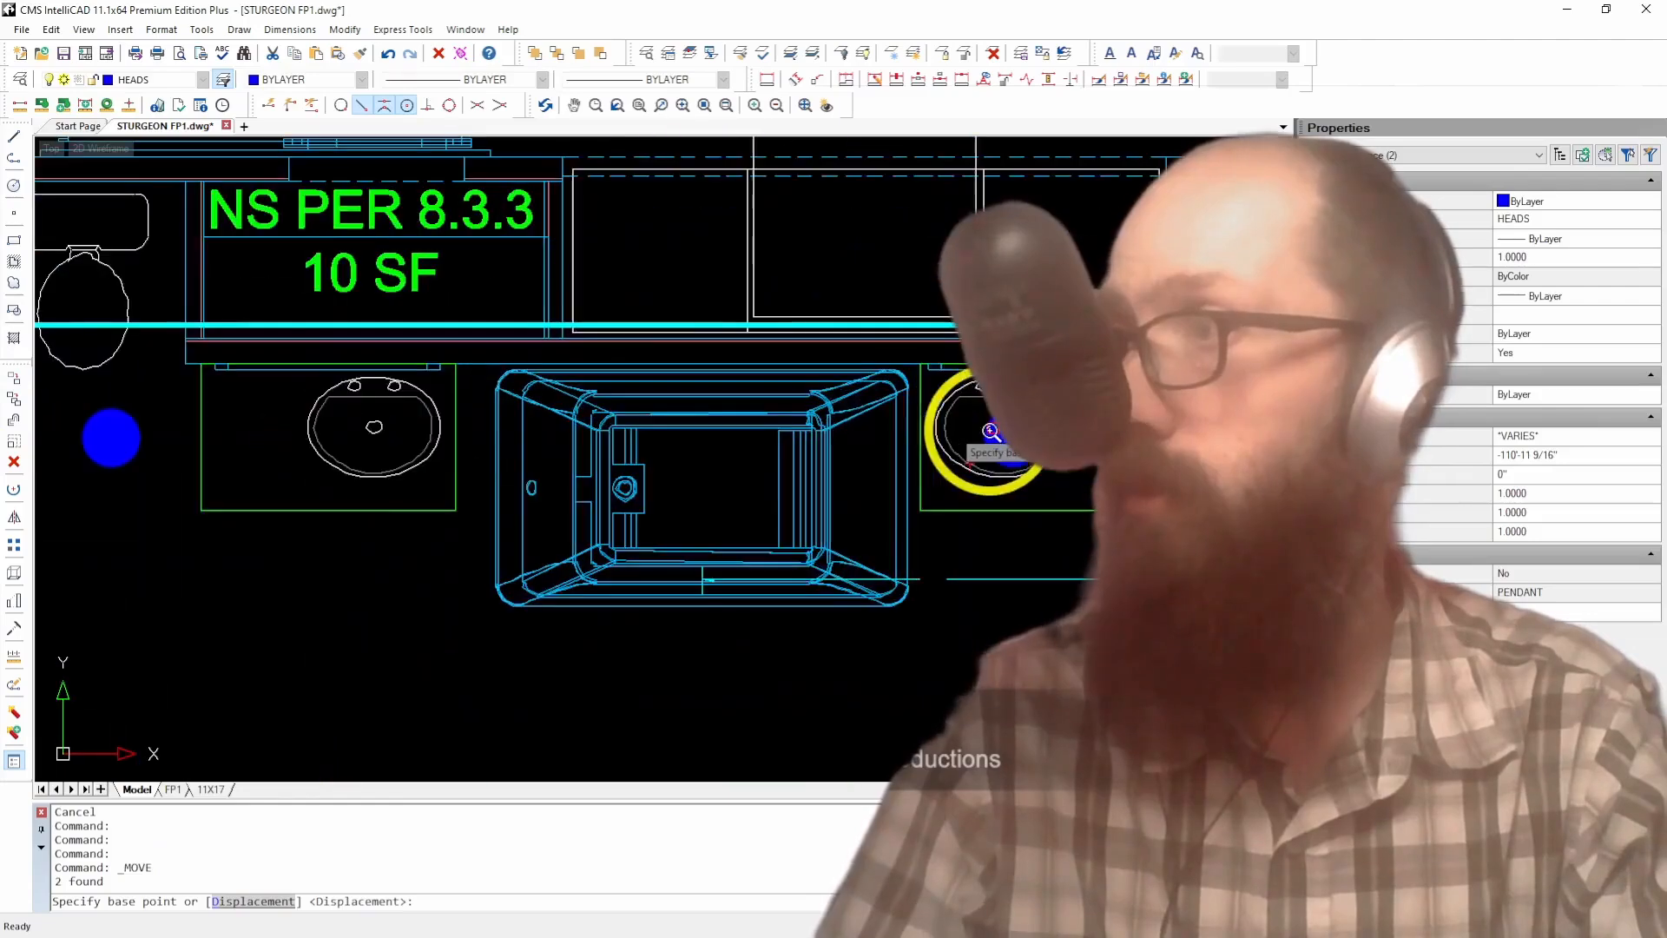
scroll(986, 415, up, 4)
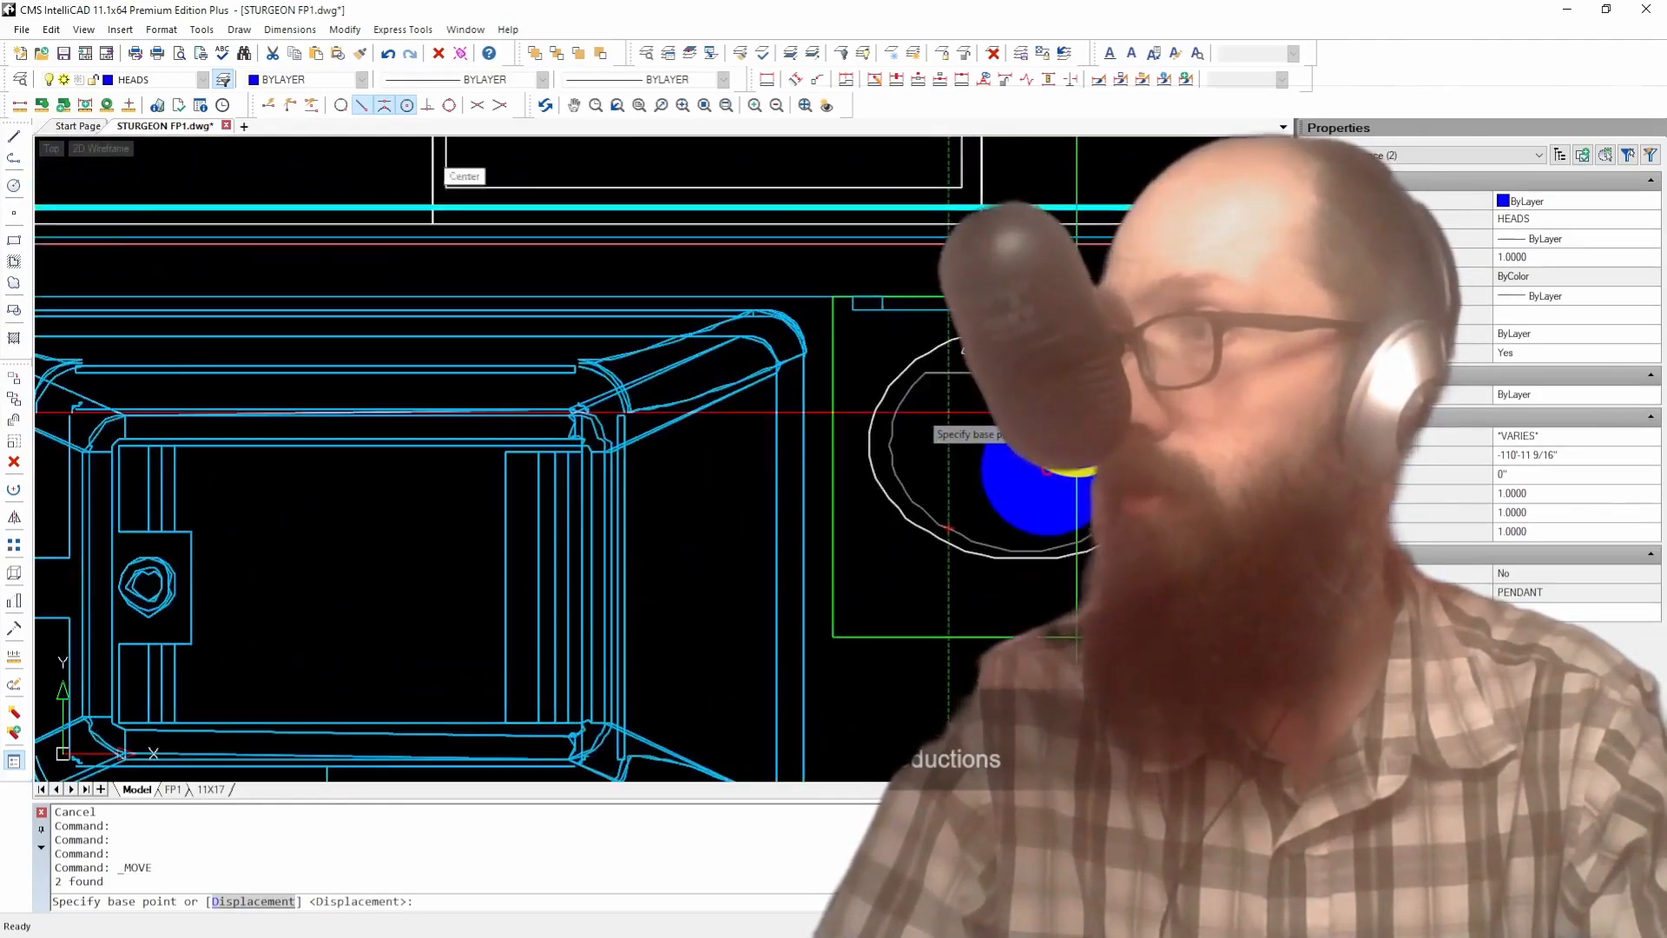
click(1058, 409)
scroll(851, 417, down, 4)
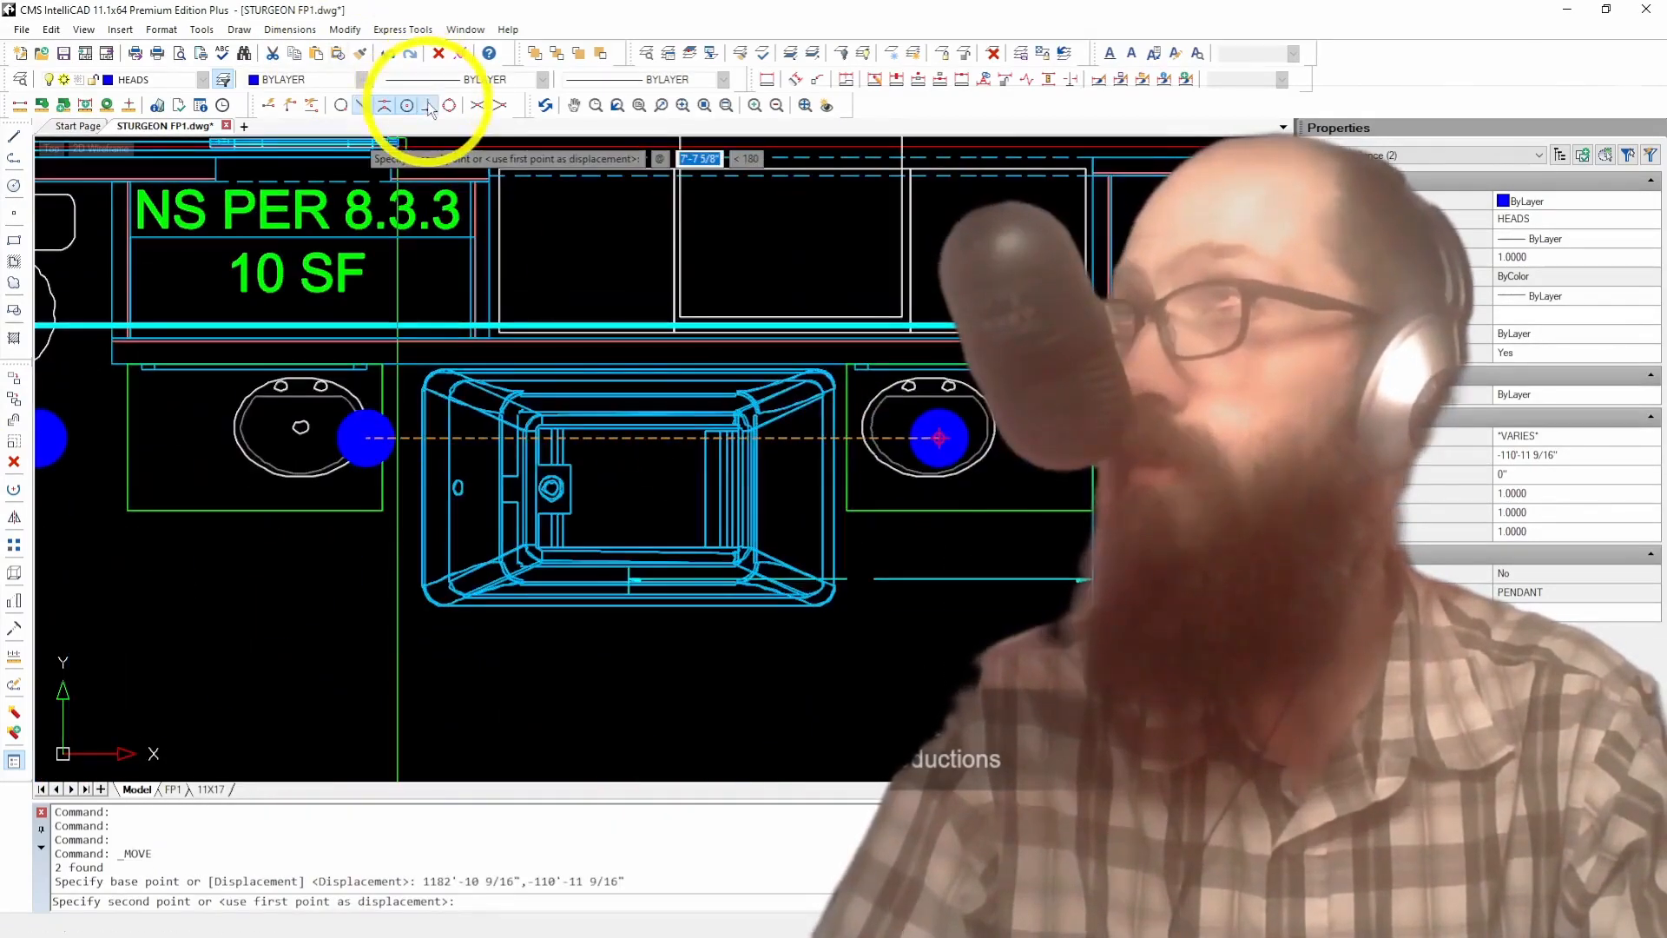
click(427, 105)
click(937, 677)
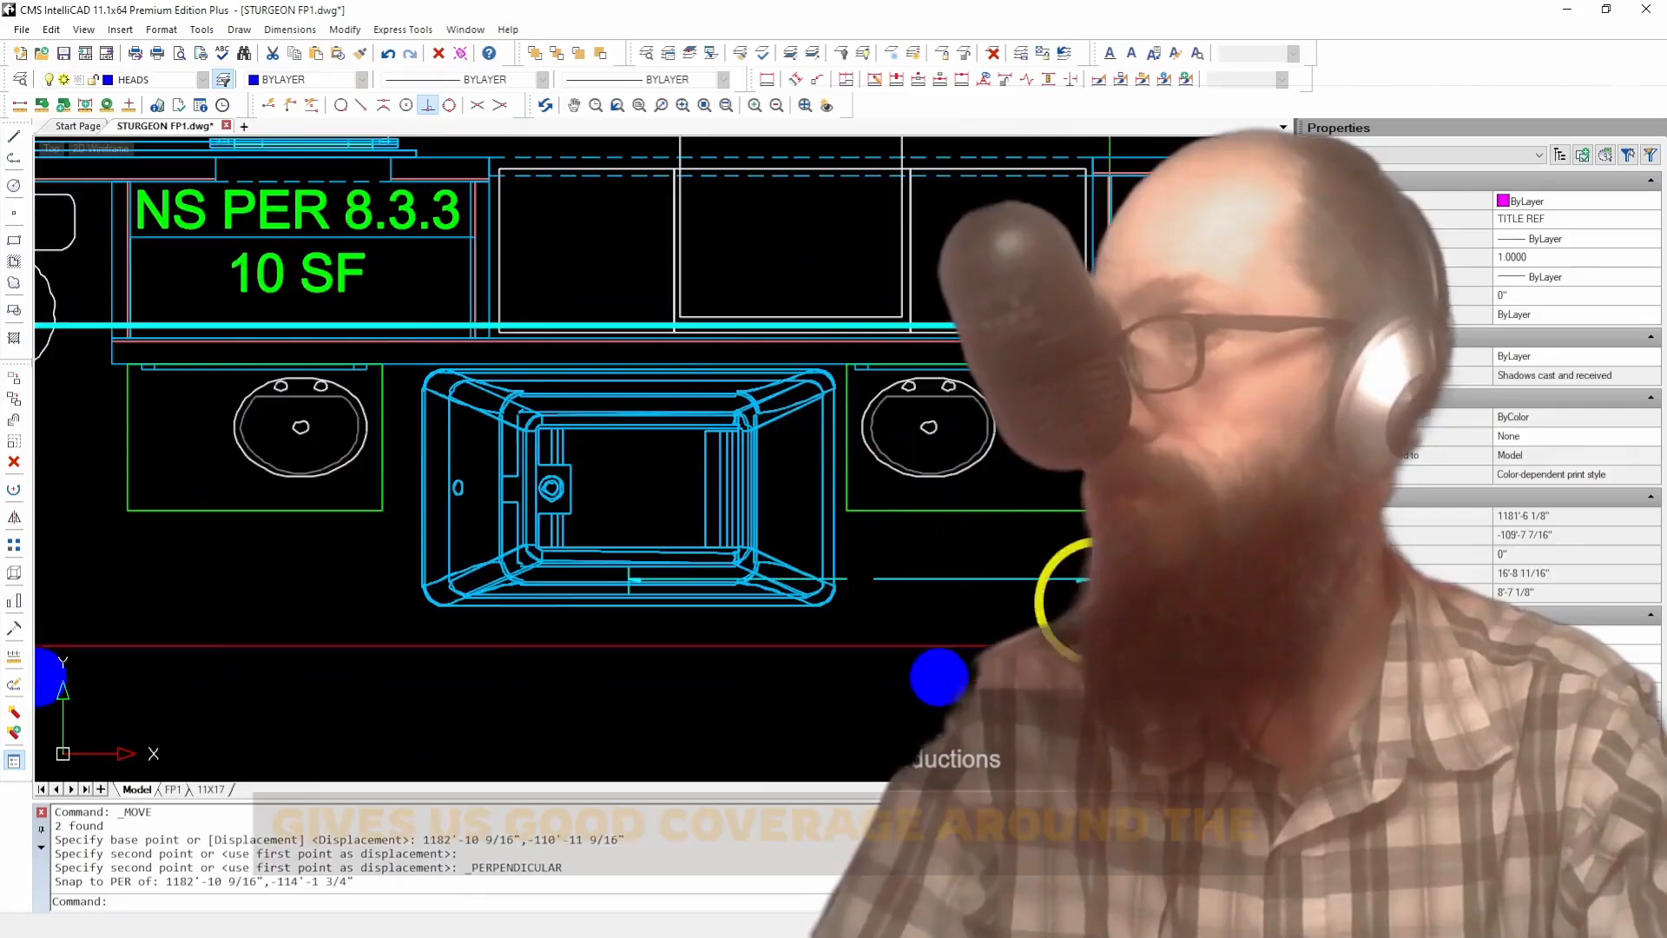
Step: Draw an armover line from the center of the head in front of the toilet, perpendicular to the main pipe line
scroll(1085, 582, down, 4)
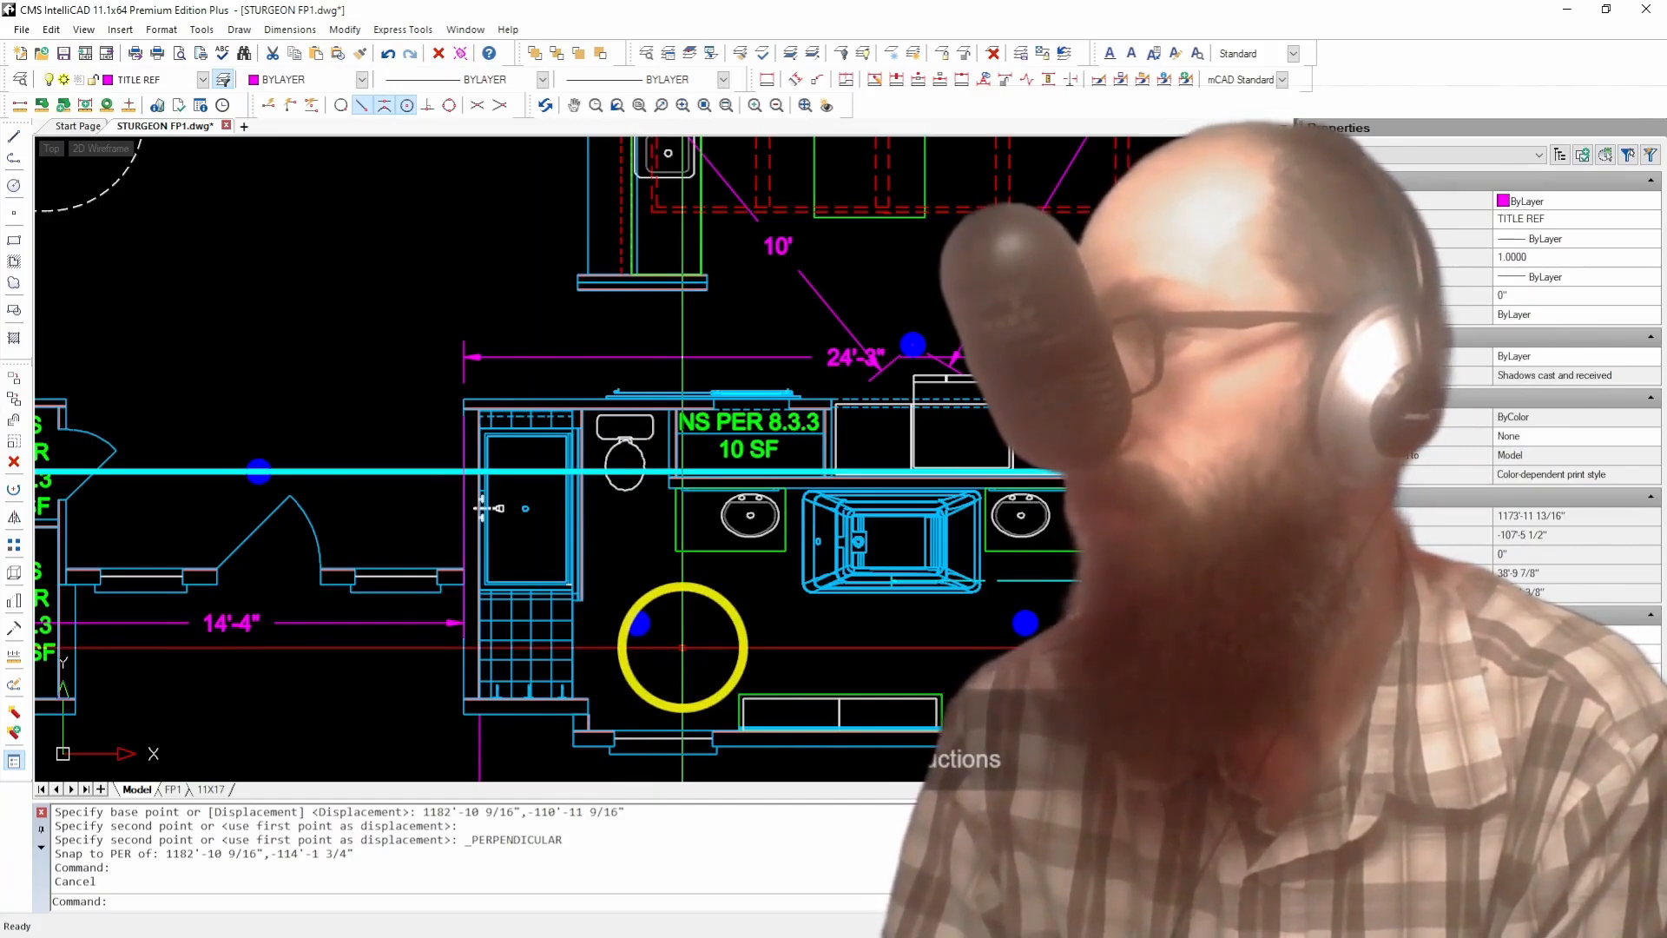
click(160, 79)
click(151, 229)
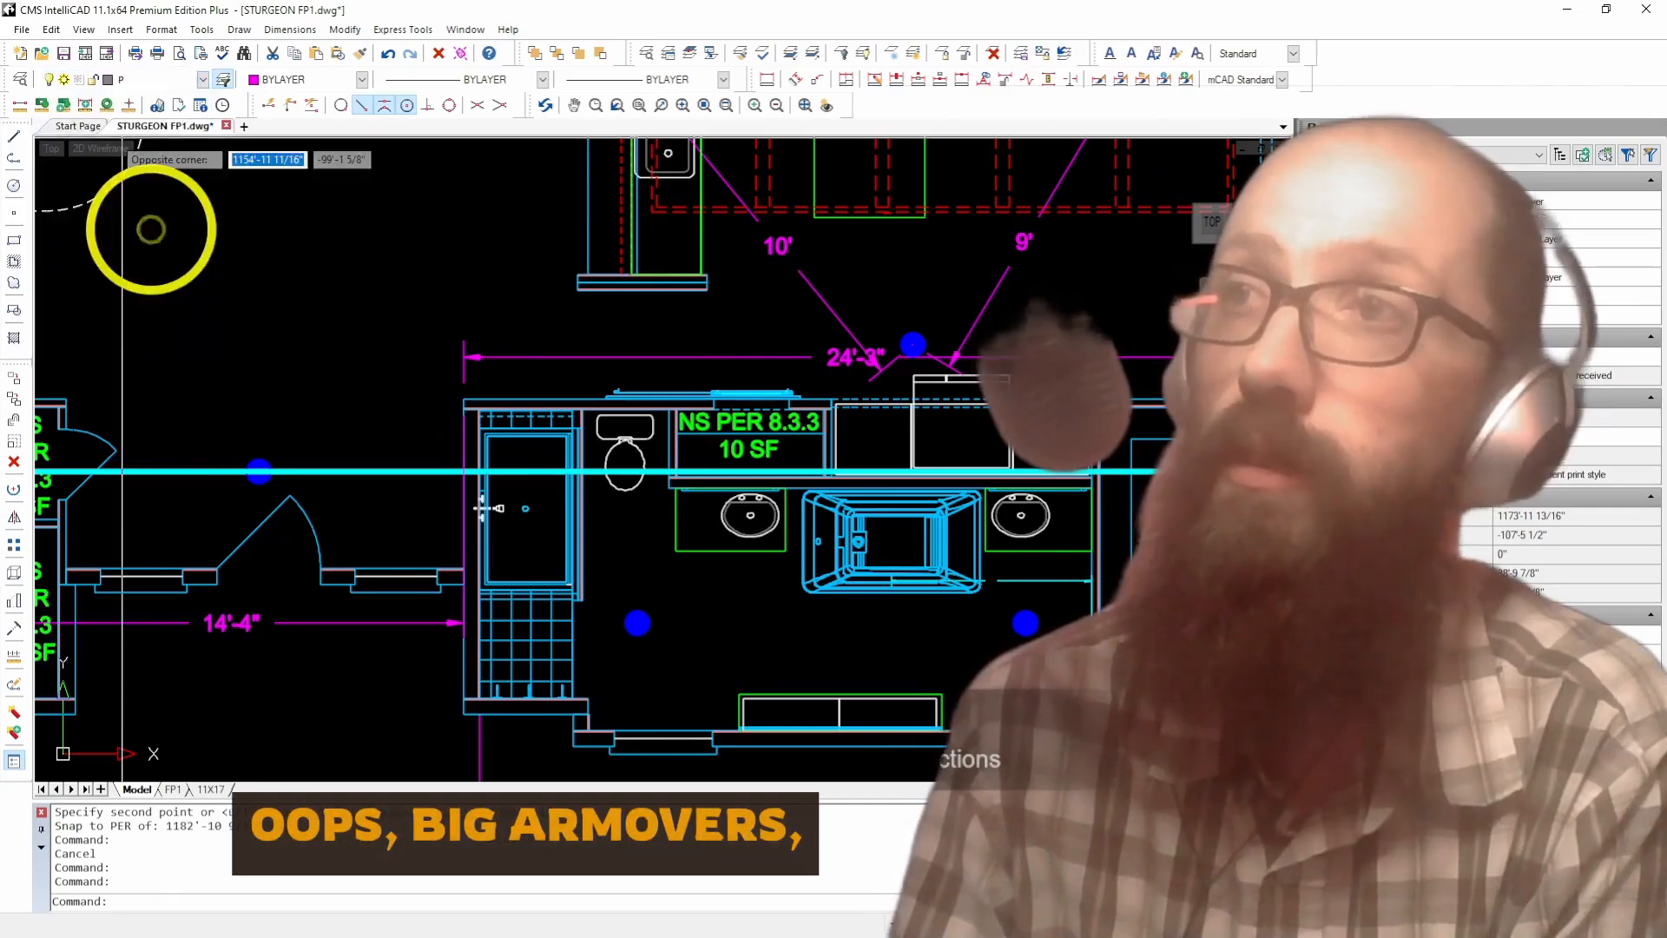
click(160, 79)
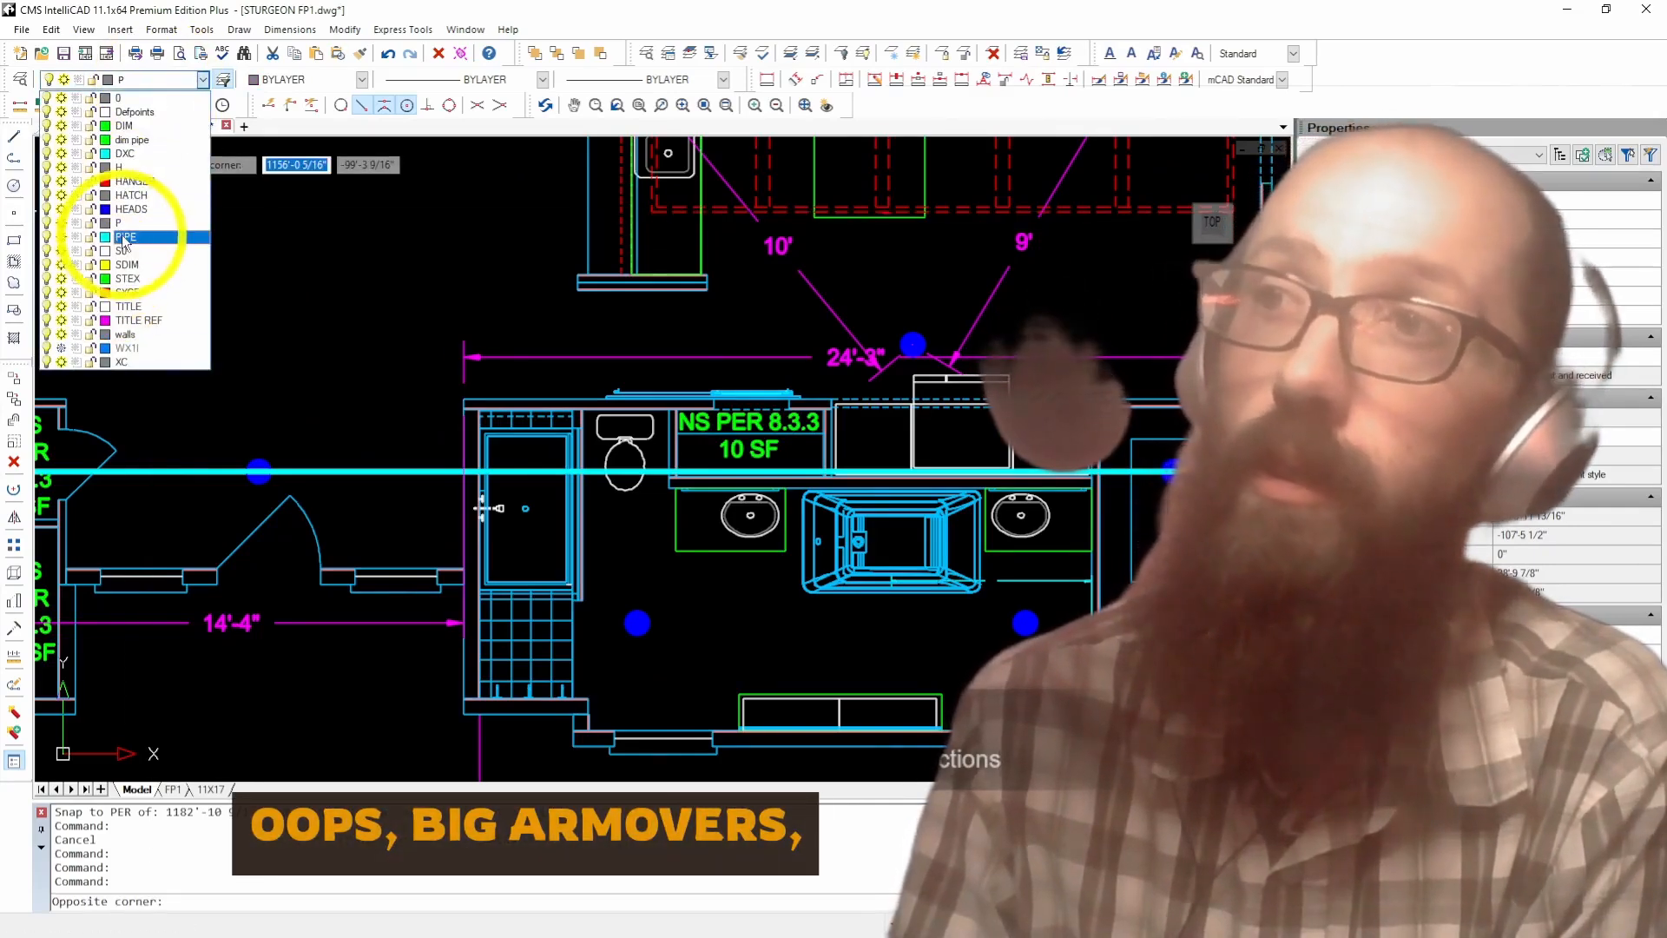
click(124, 237)
click(13, 136)
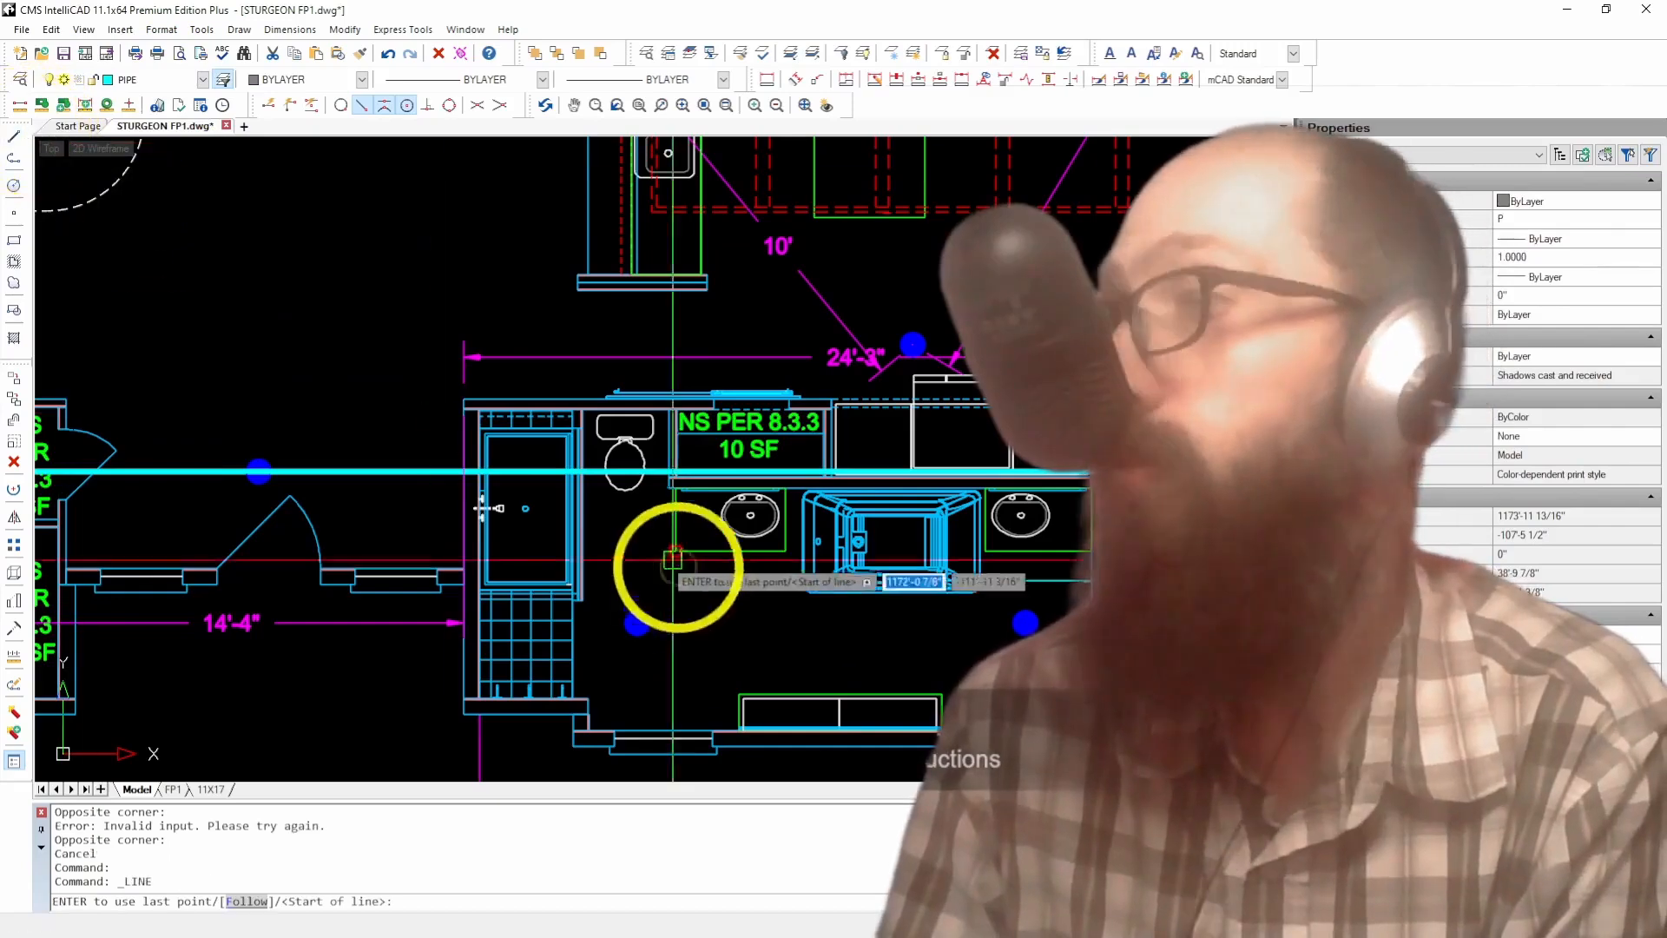
click(655, 617)
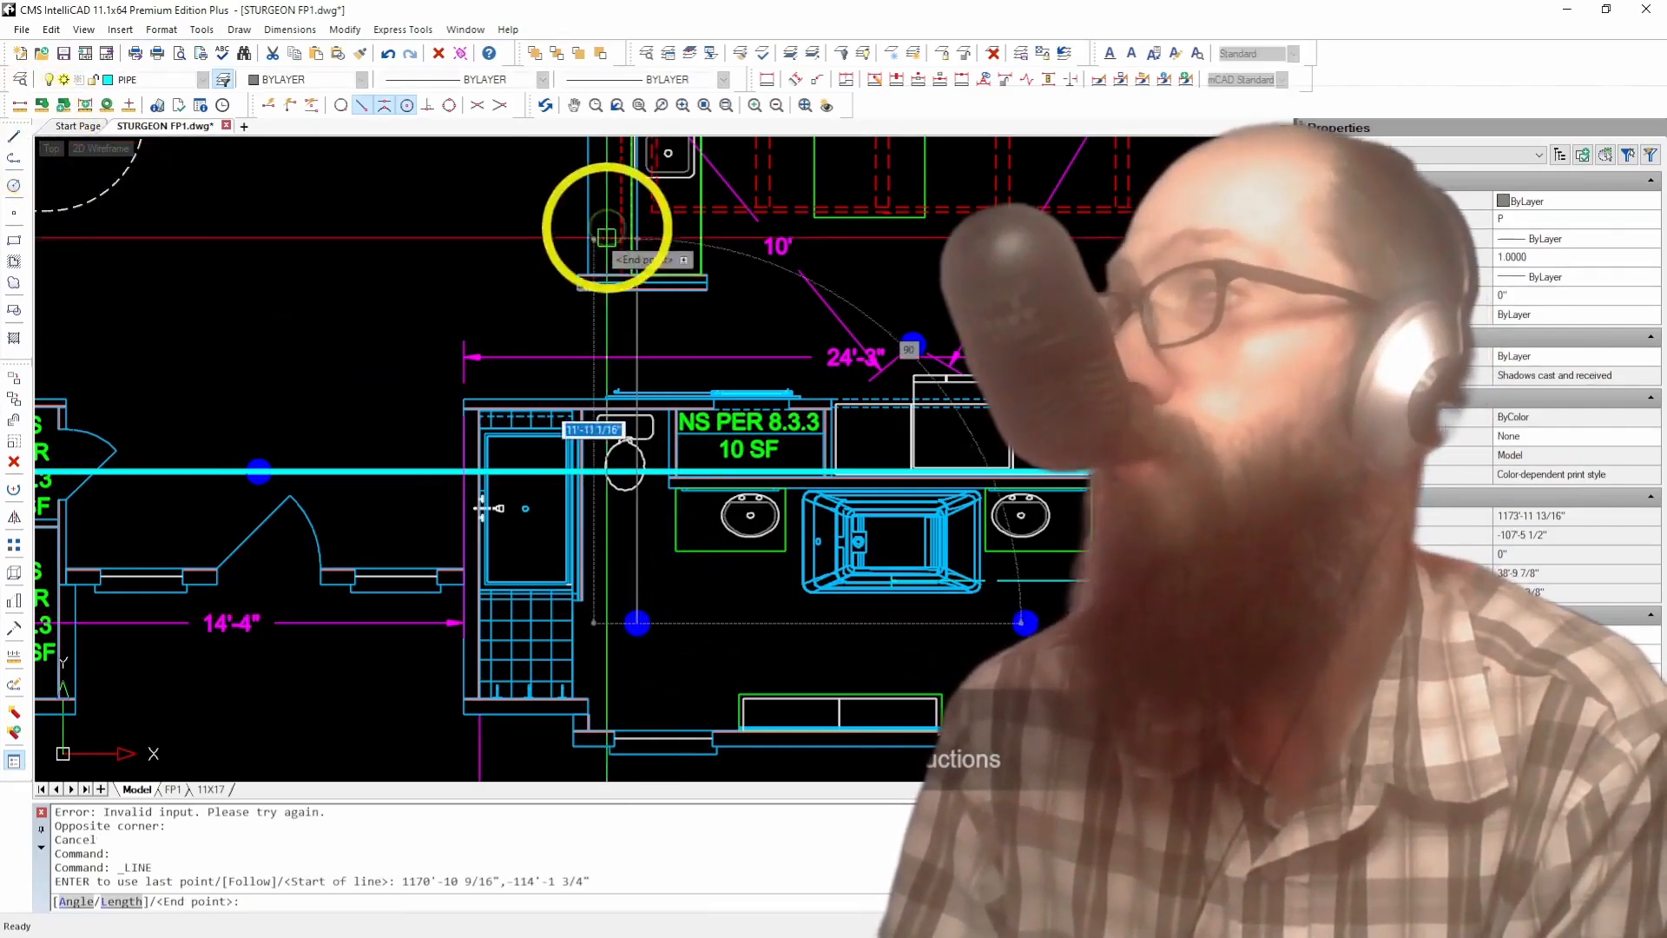
click(426, 107)
click(543, 472)
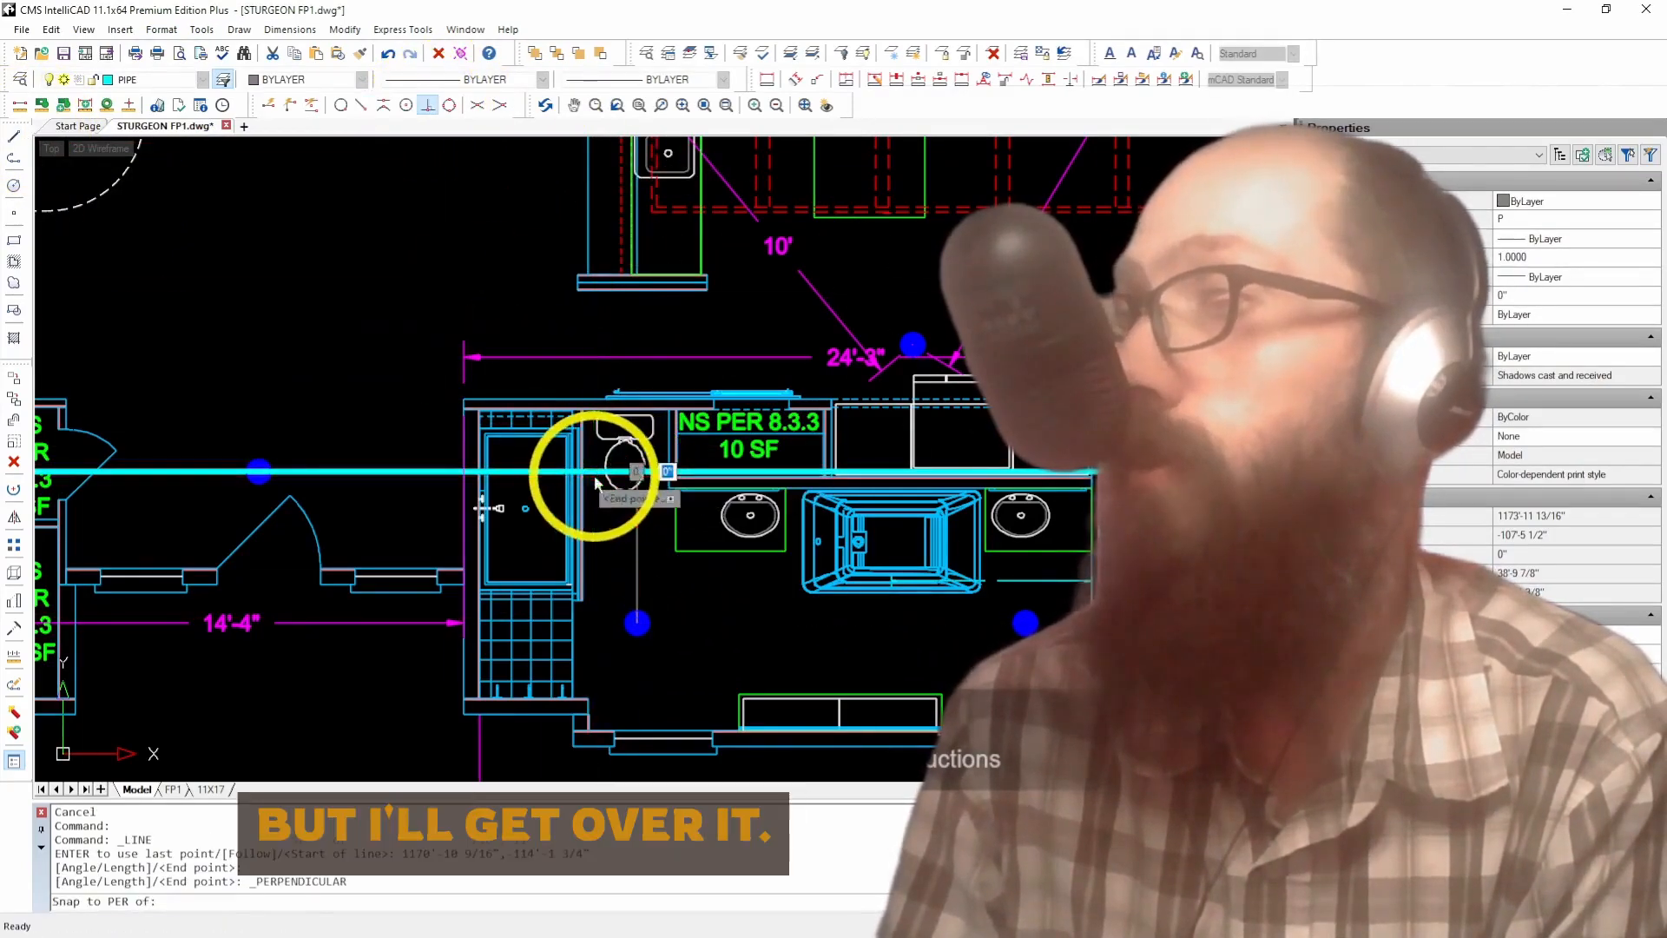
key(Return)
Step: Change the armover line in front of the toilet to the PIPE layer
click(638, 529)
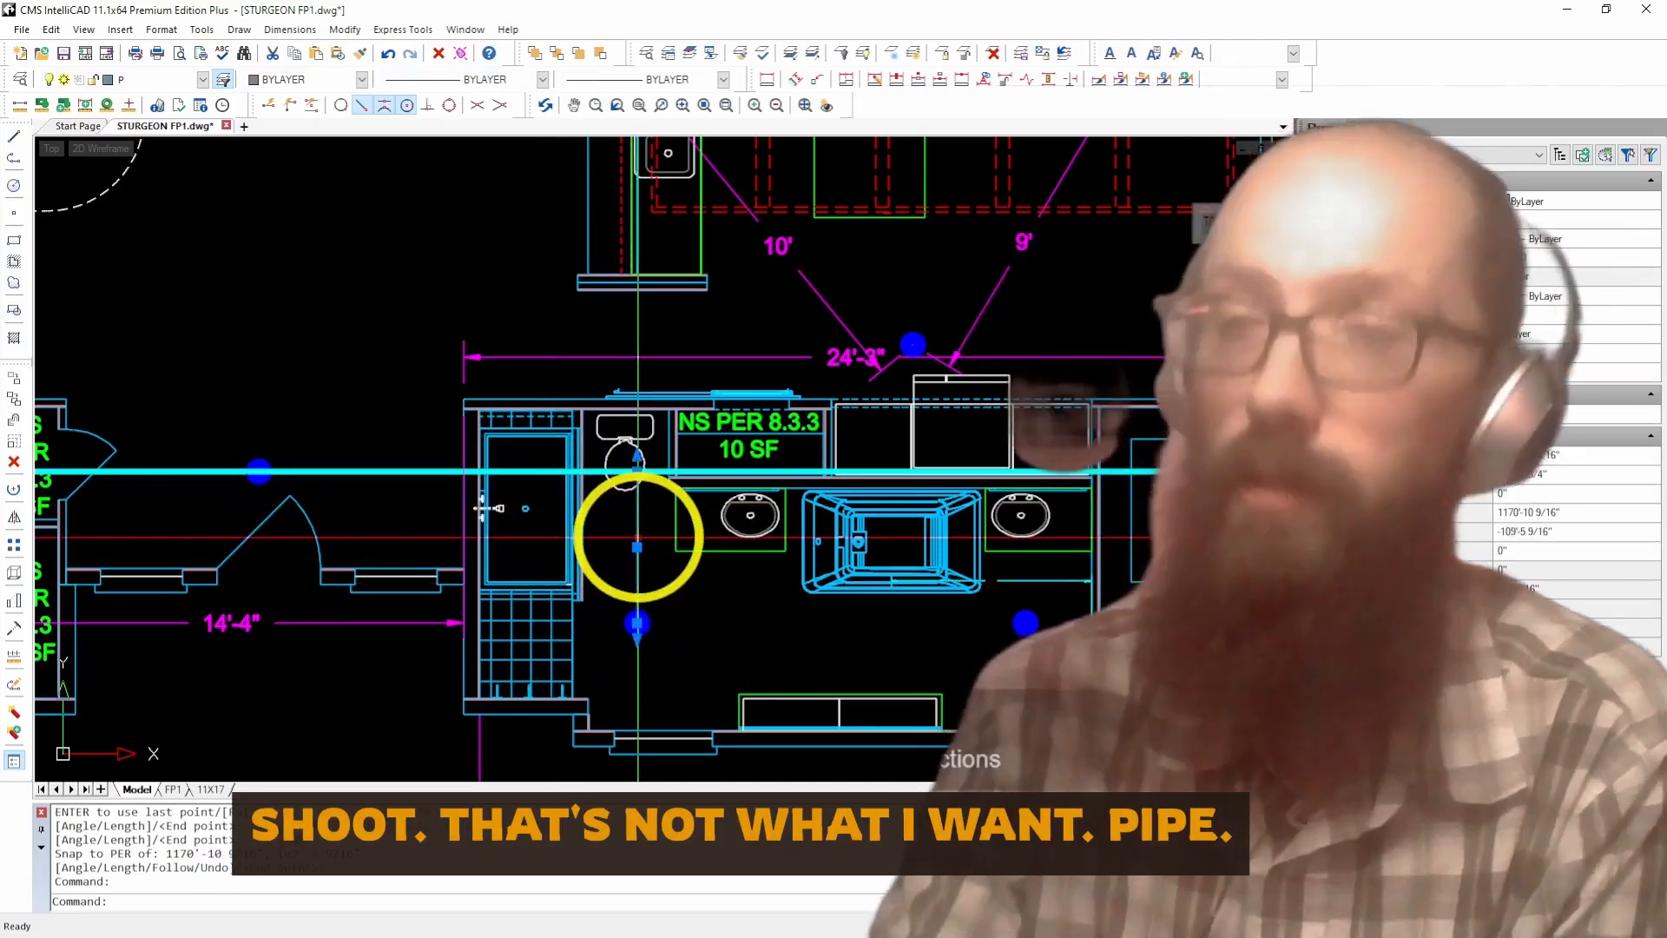
click(170, 79)
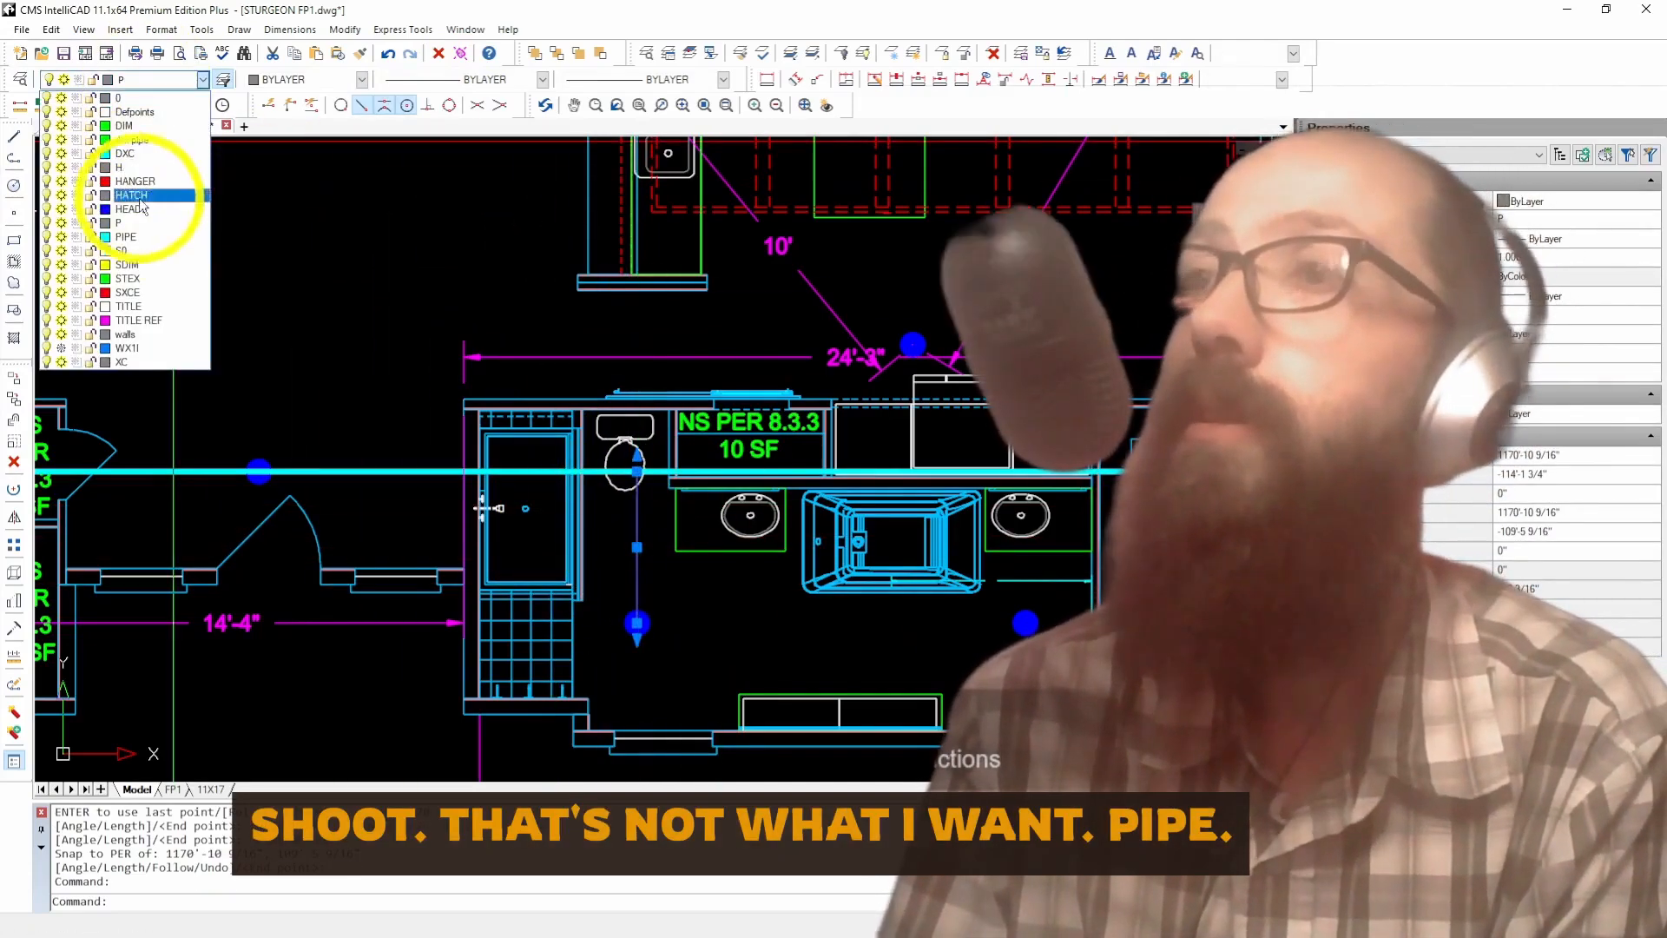
click(135, 237)
key(Escape)
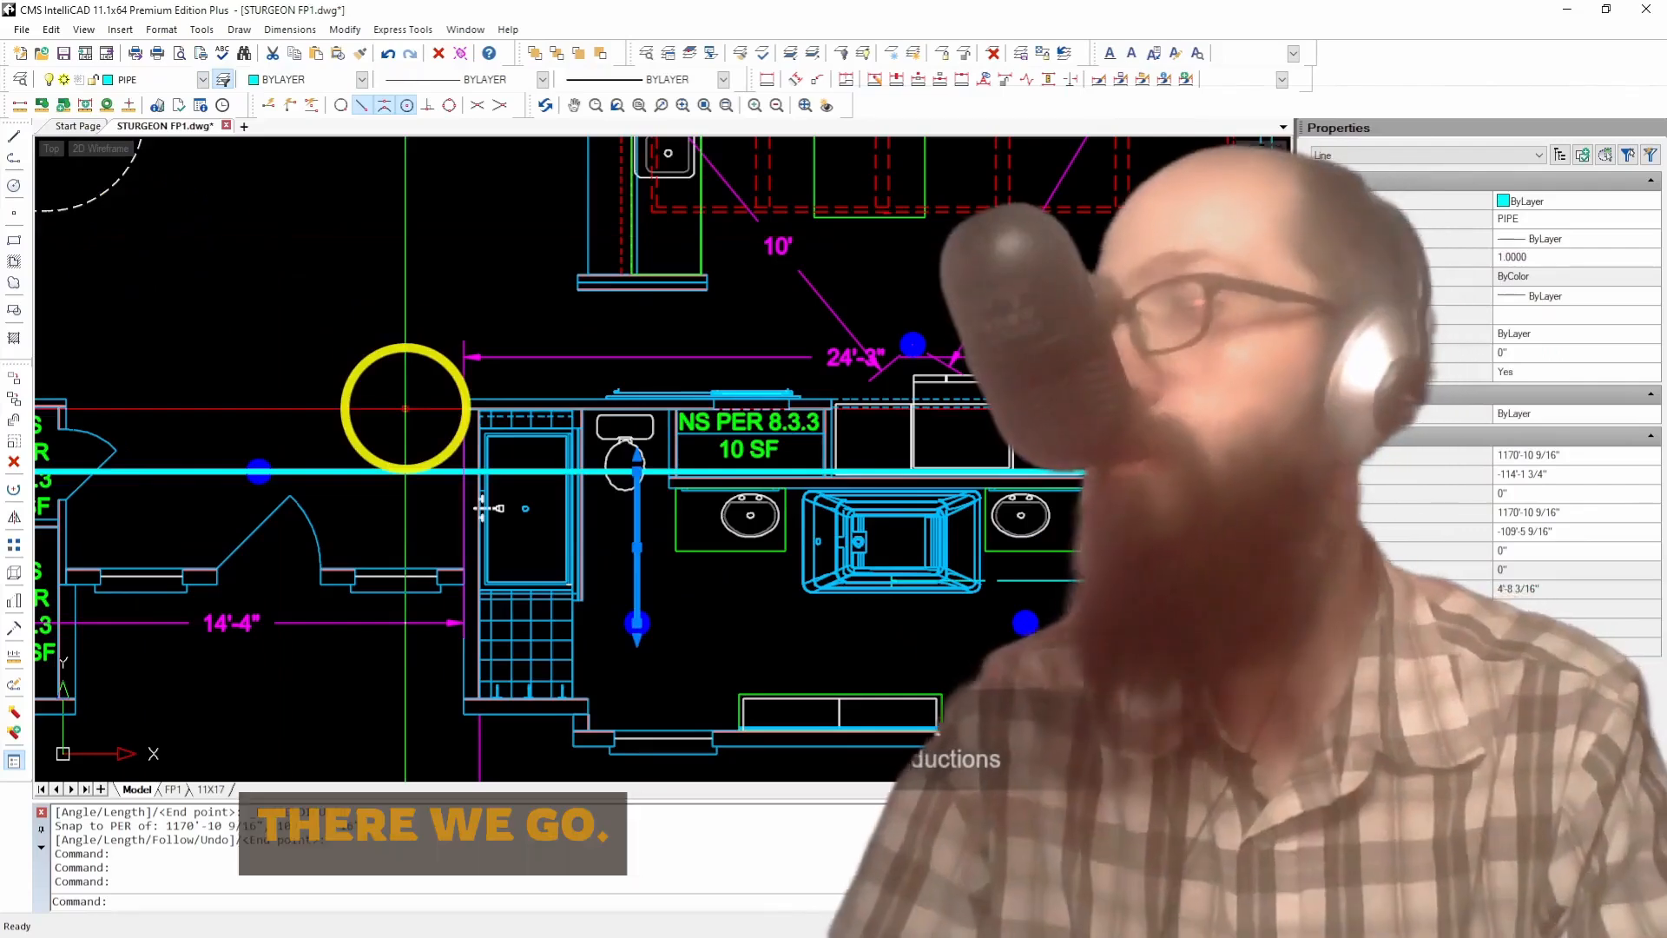
Step: Make PIPE the current layer and draw a second armover from the closet-side bathroom head perpendicular to the main pipe line
click(122, 79)
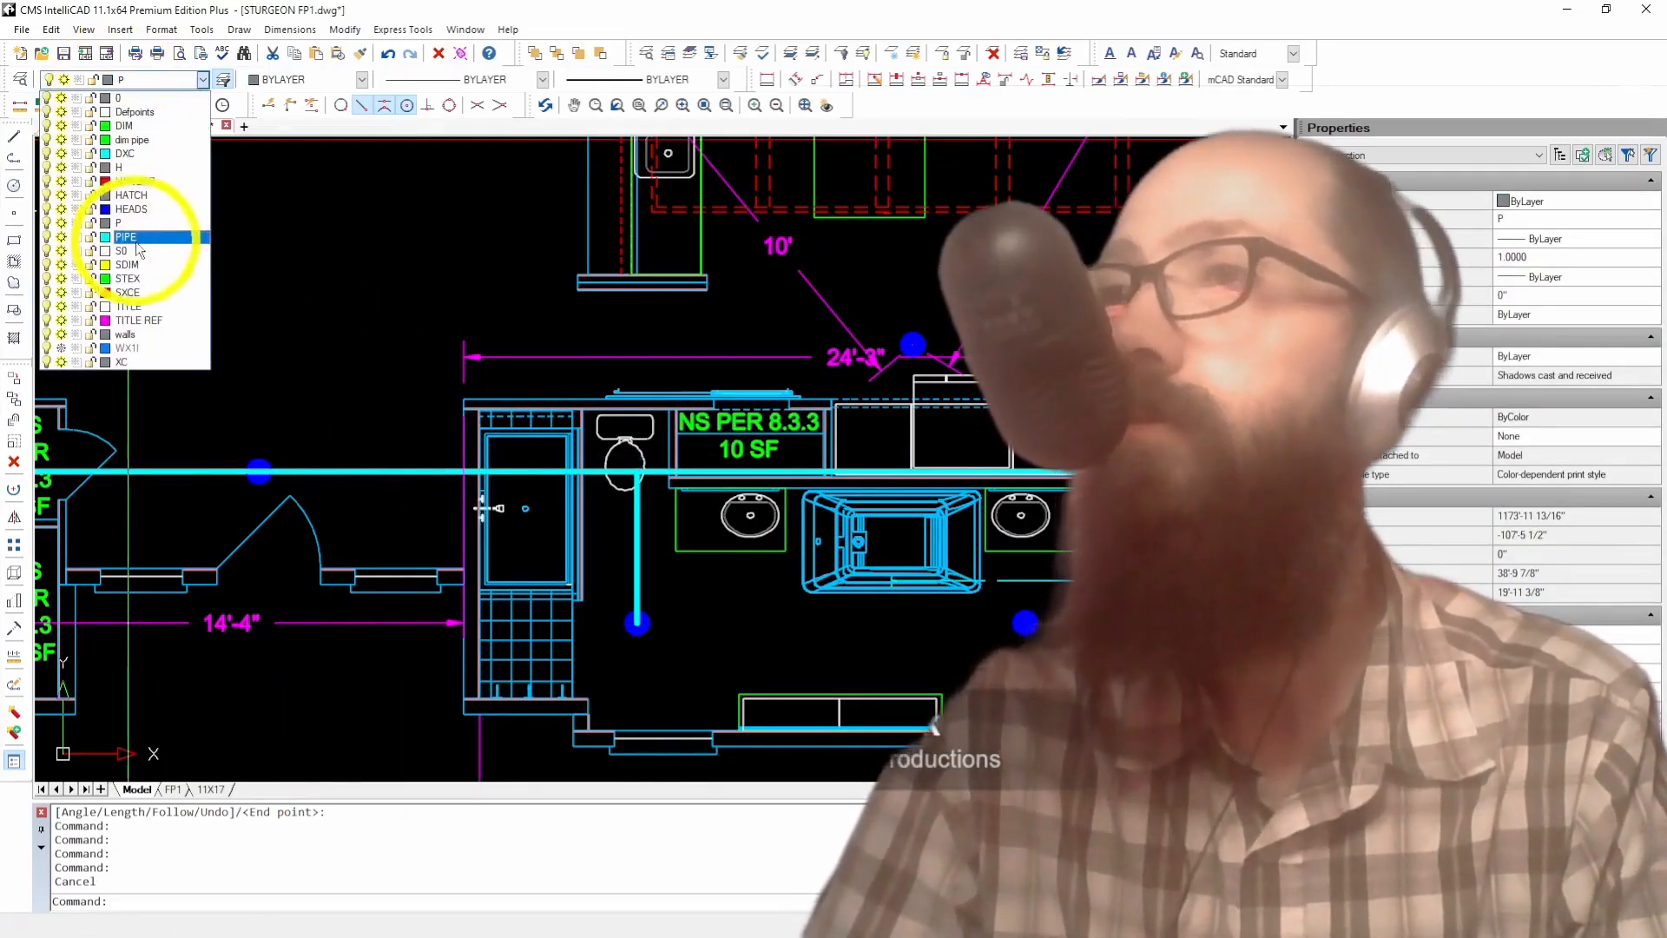
click(135, 240)
click(18, 141)
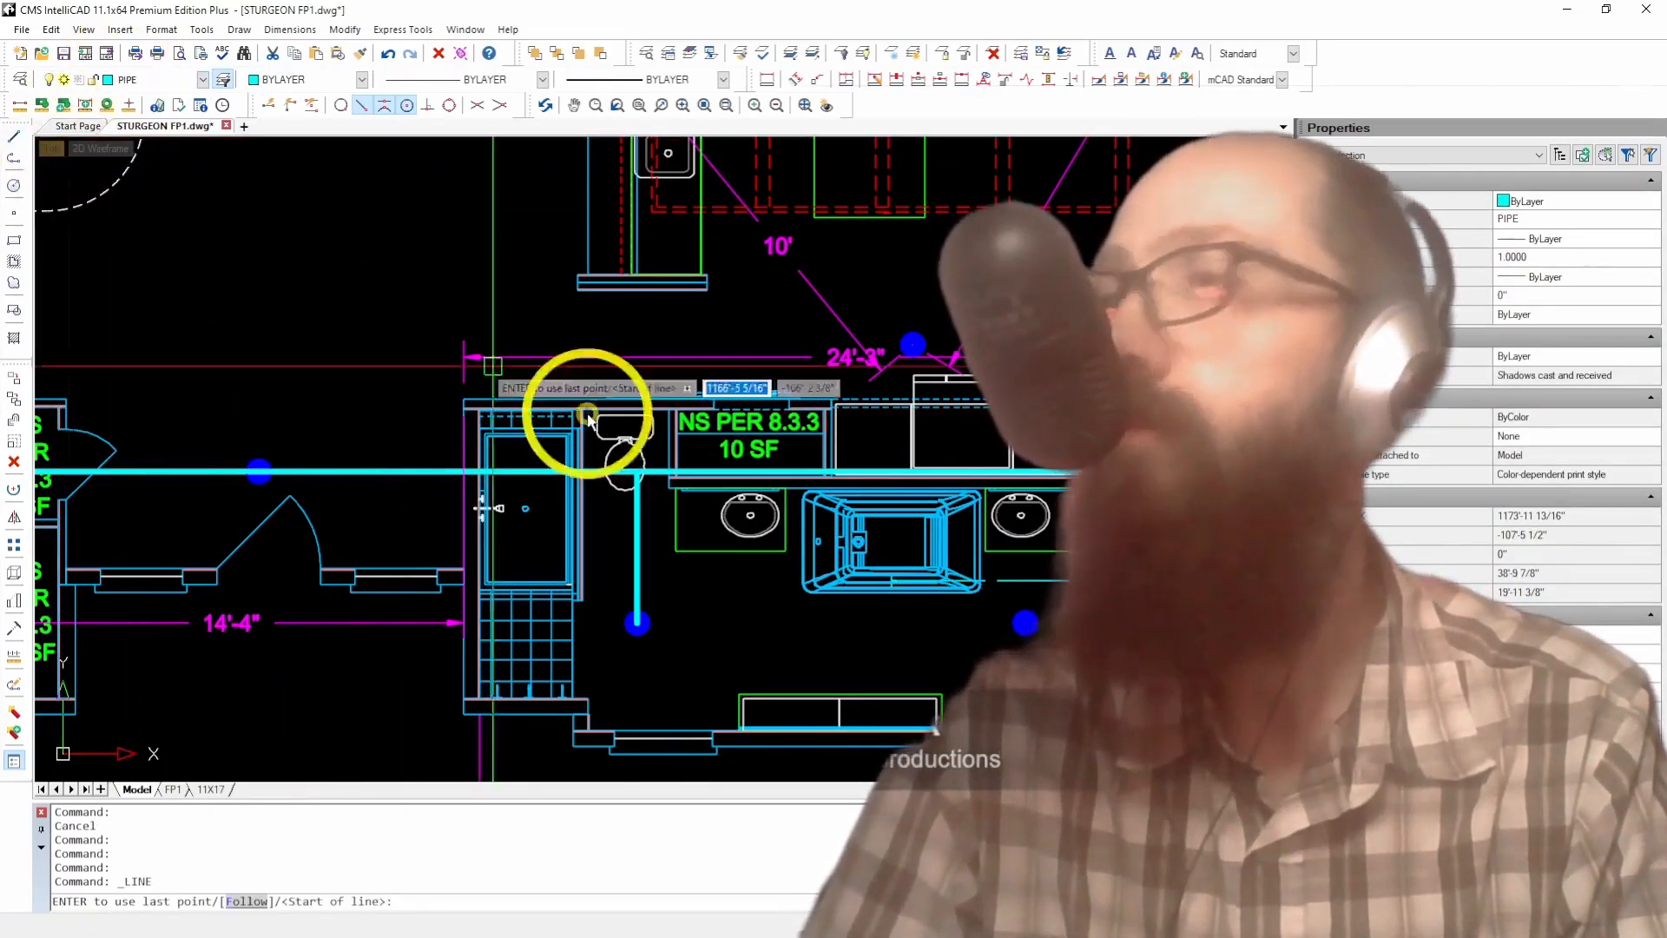
click(1020, 620)
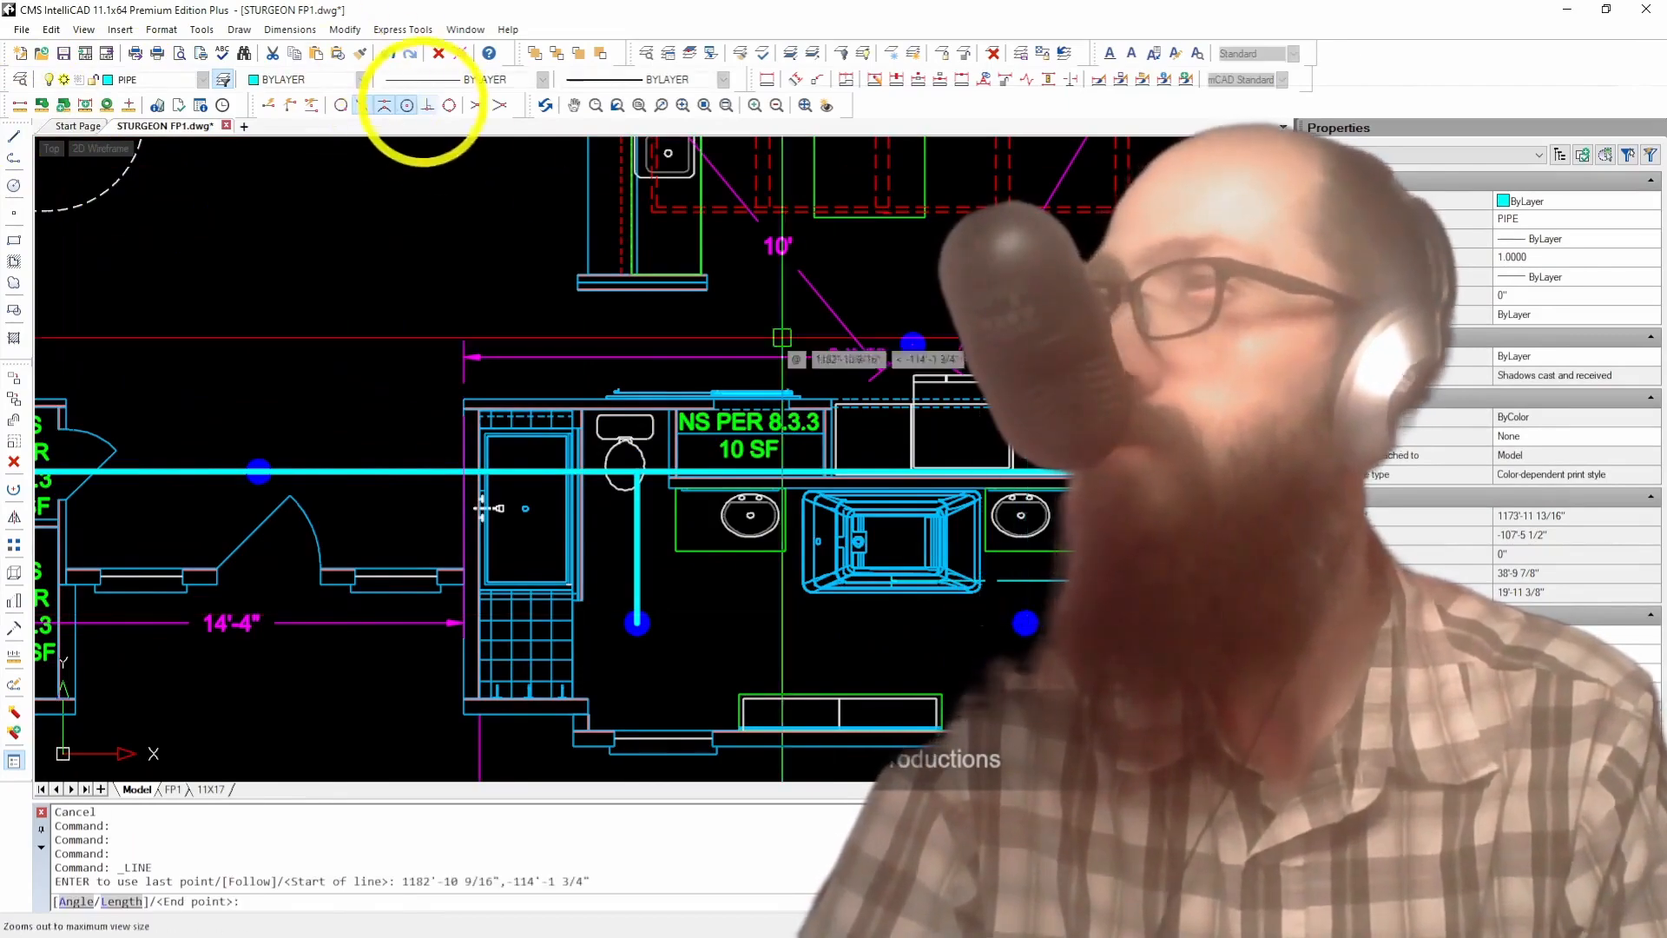
click(428, 105)
click(489, 508)
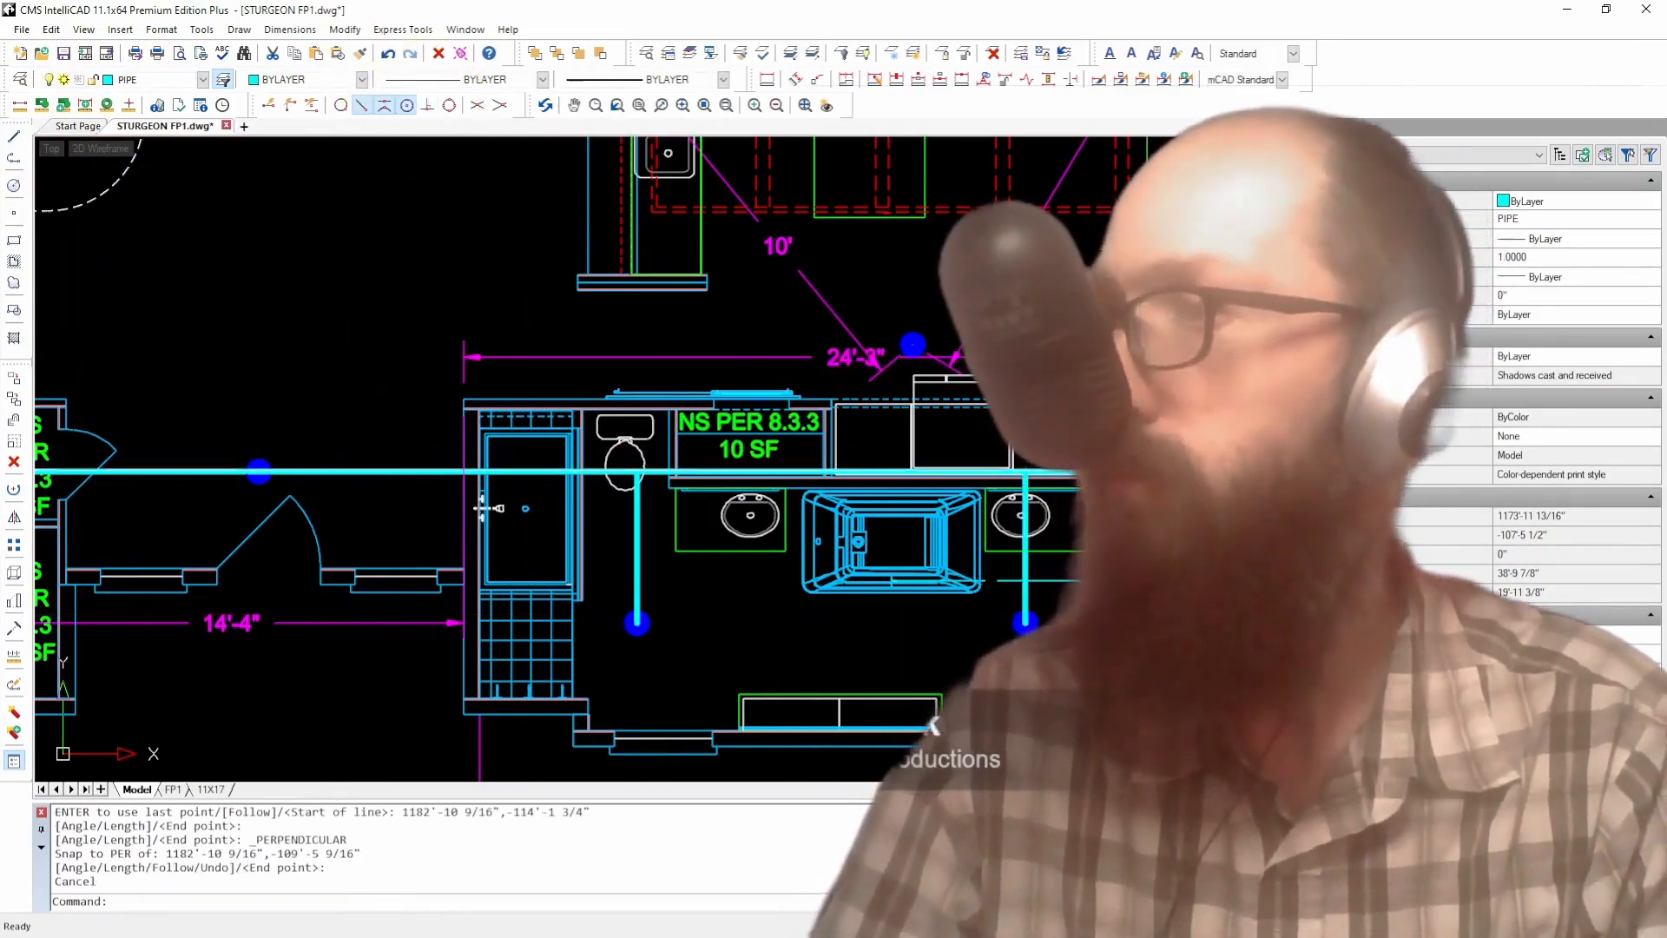
key(Escape)
Step: Move the head at the meeting point of the 10' and 9' dimensions 48 inches horizontally toward the closet
scroll(837, 504, down, 5)
scroll(868, 477, up, 5)
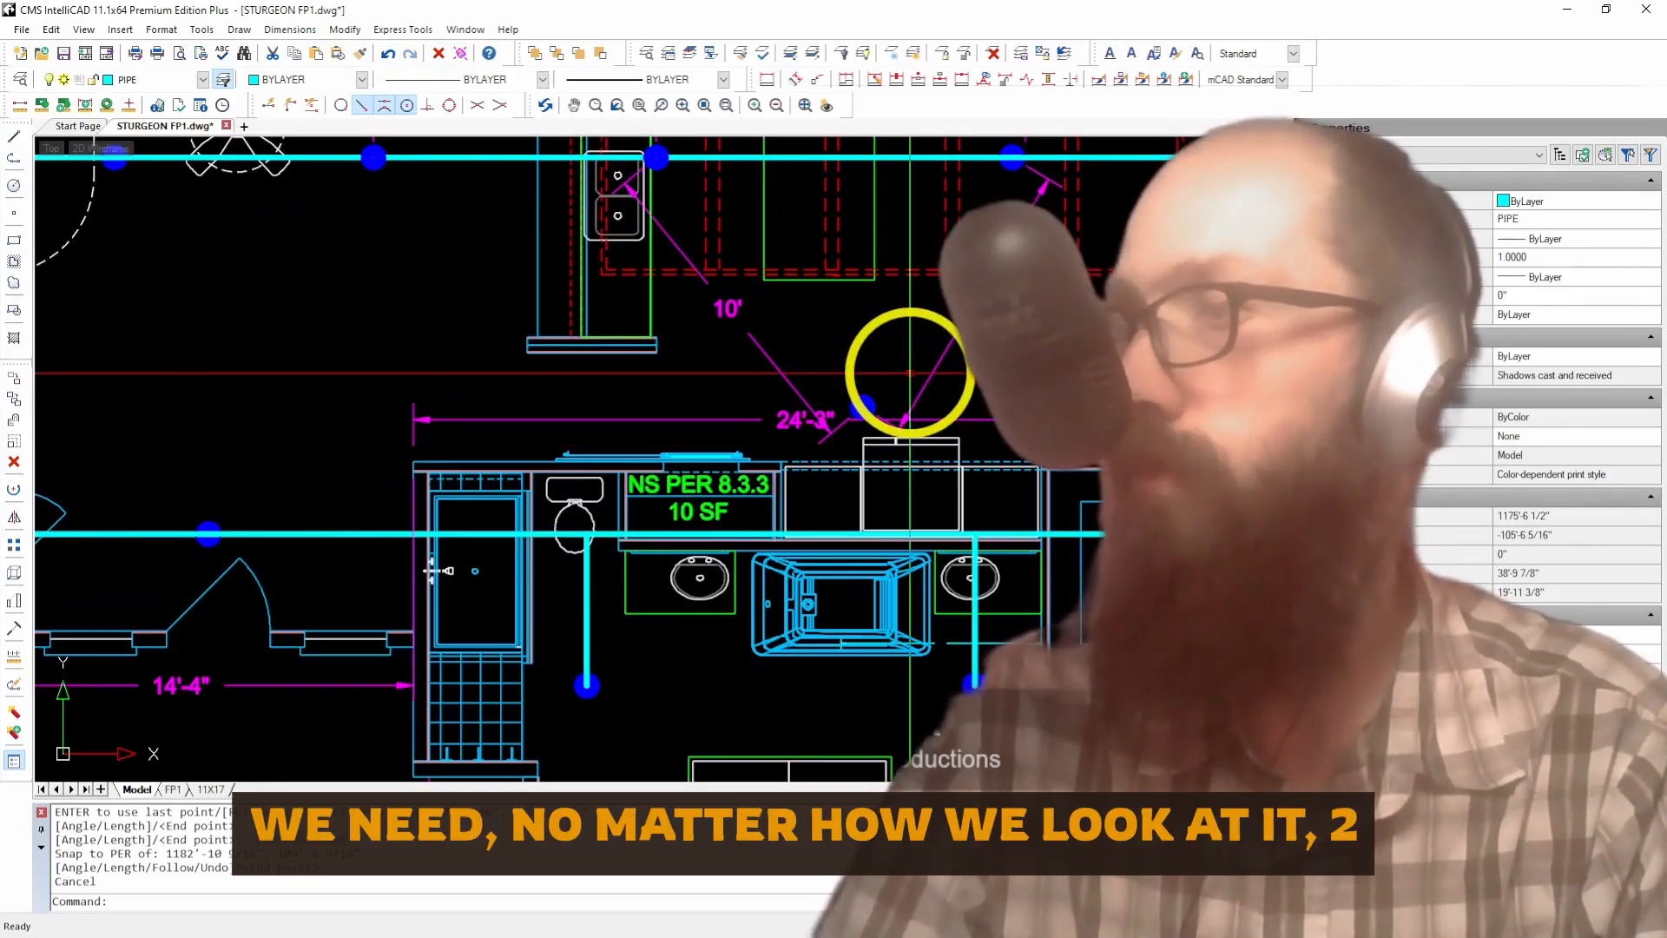
click(853, 393)
click(862, 406)
click(862, 407)
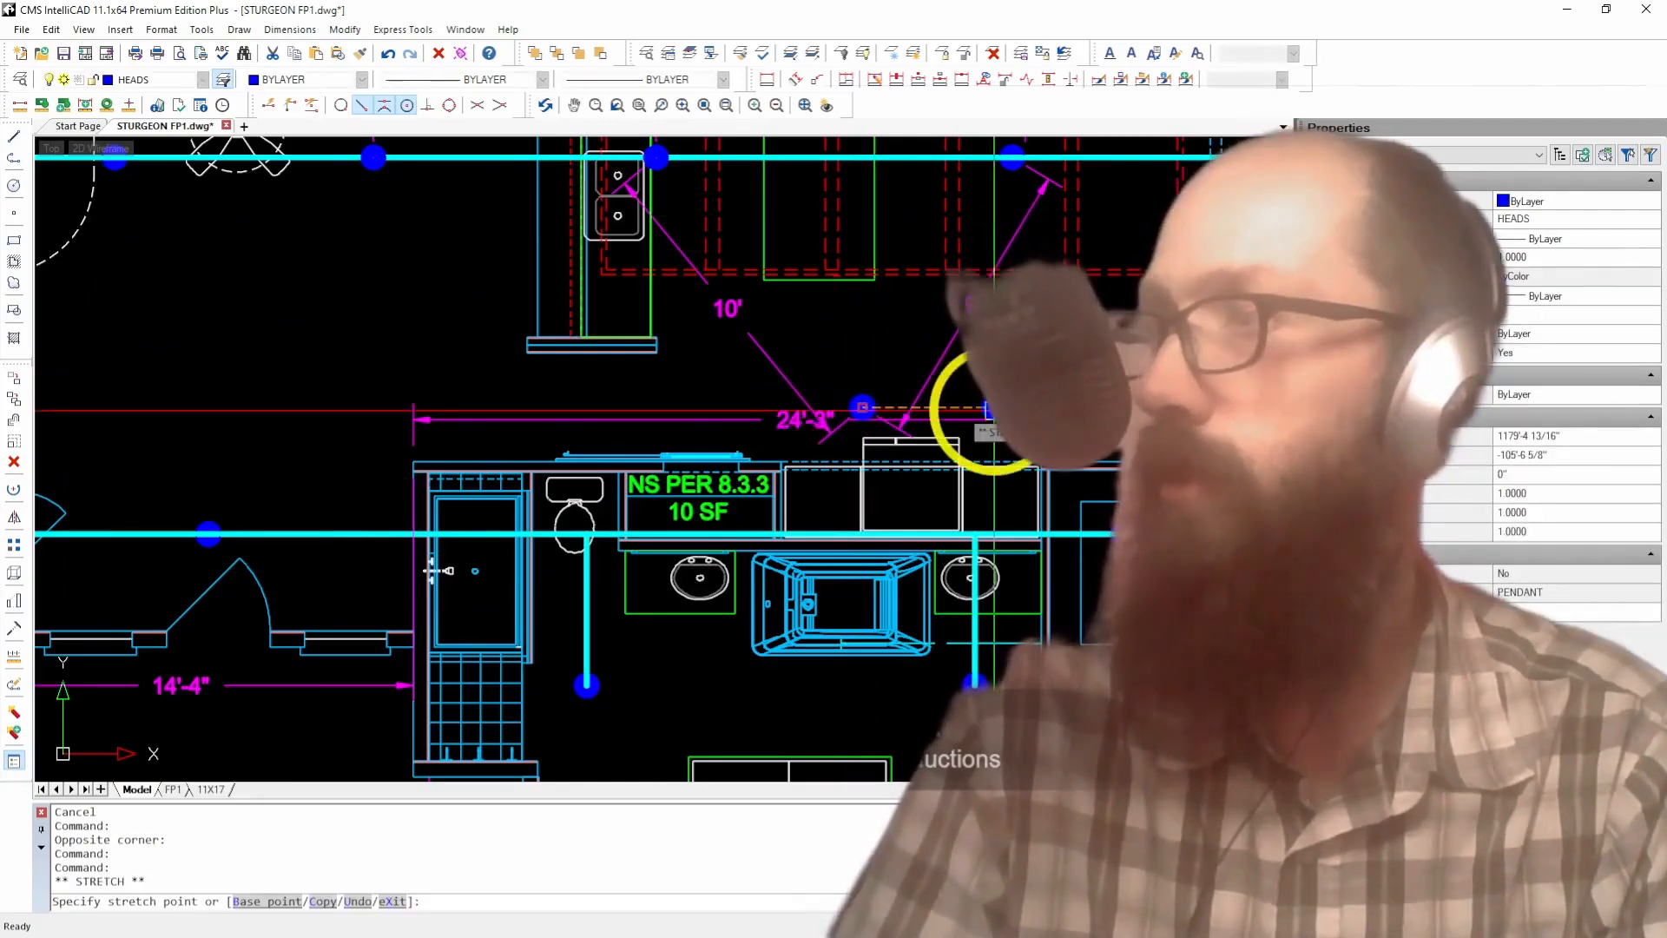
text(48)
key(Return)
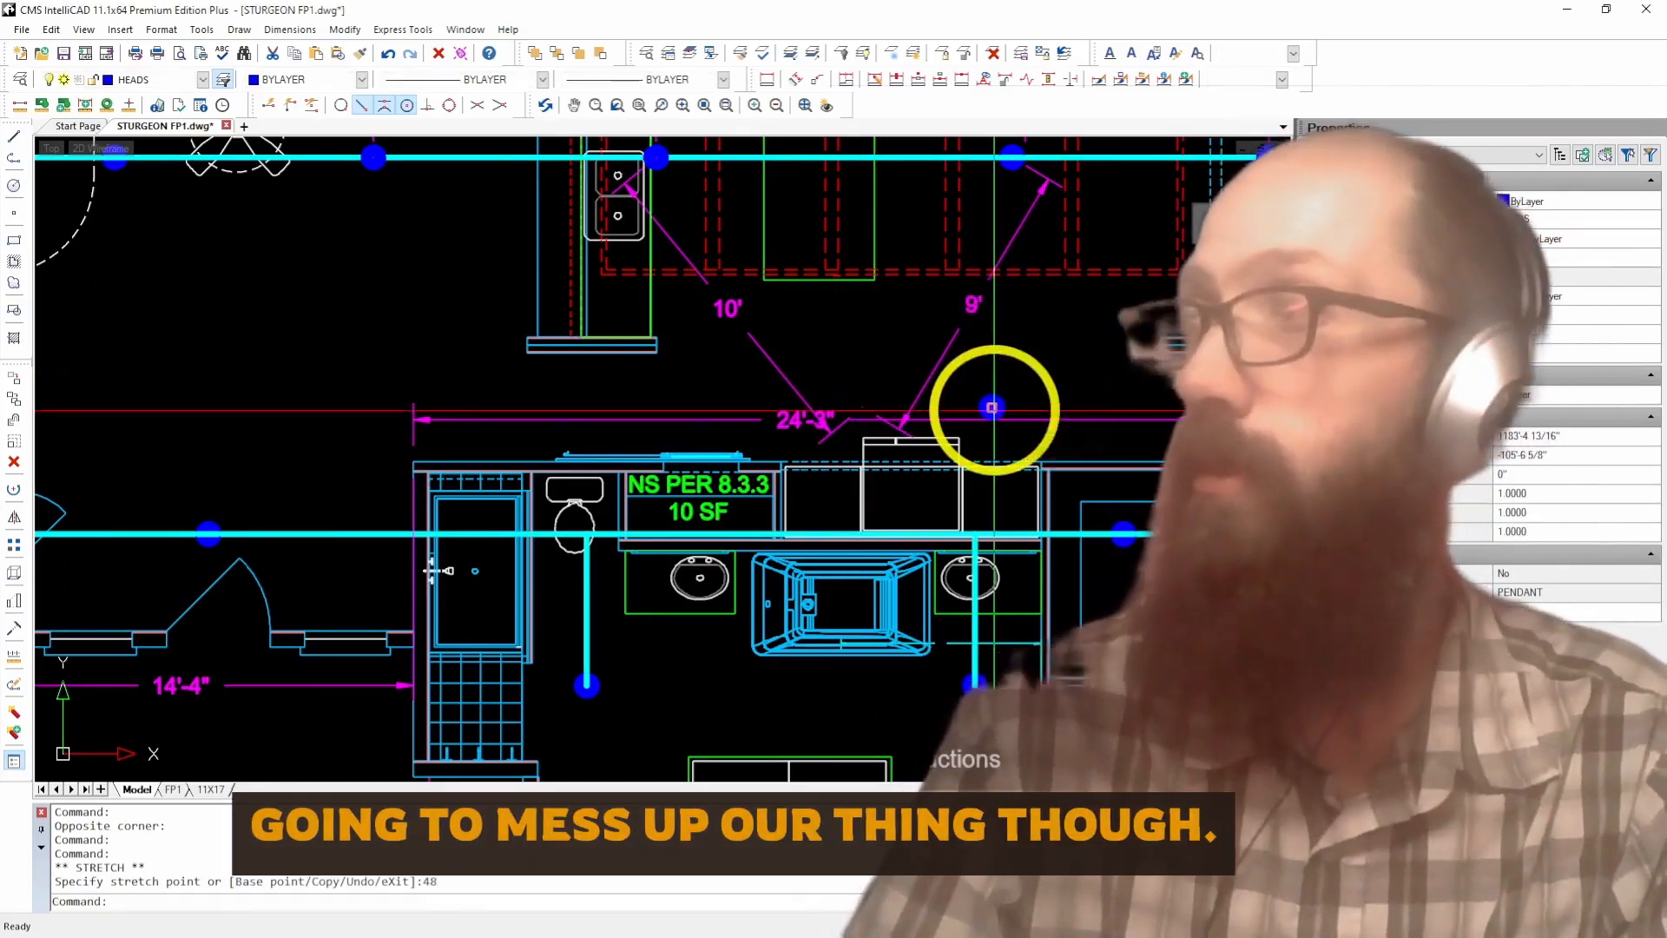
Step: Copy the moved head 8' horizontally toward the toilet side
click(14, 399)
click(192, 385)
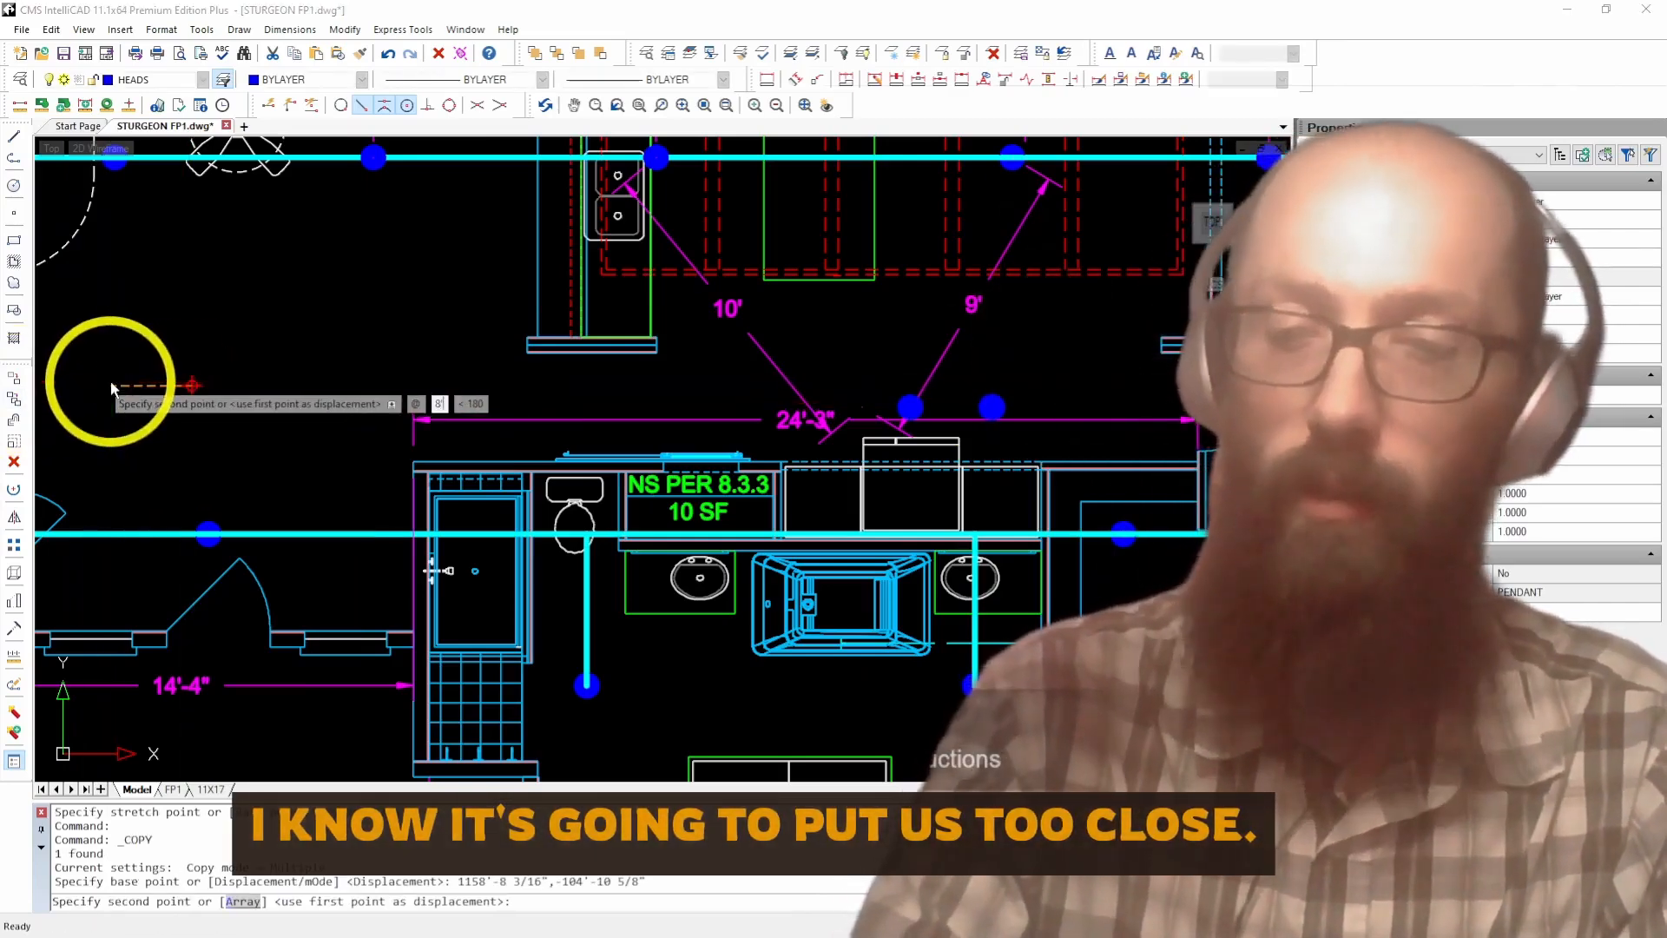
text(8')
key(Return)
key(Escape)
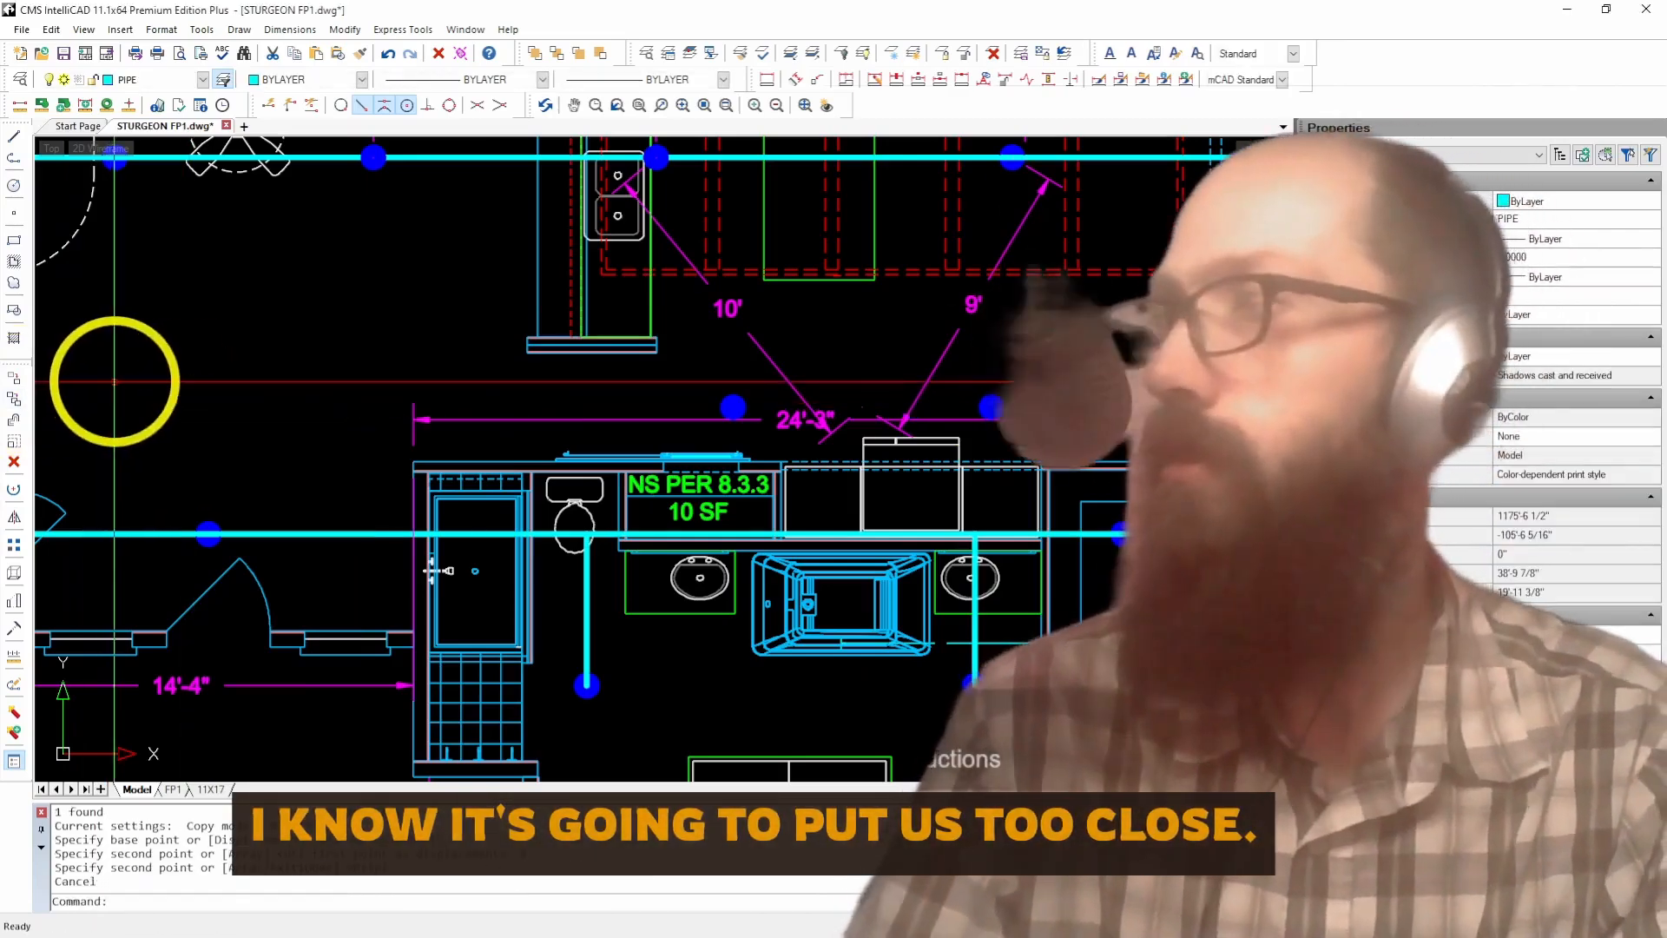
Step: Stretch the 9' dimension so its line shifts and its lower end attaches to the moved head on the closet side
click(936, 332)
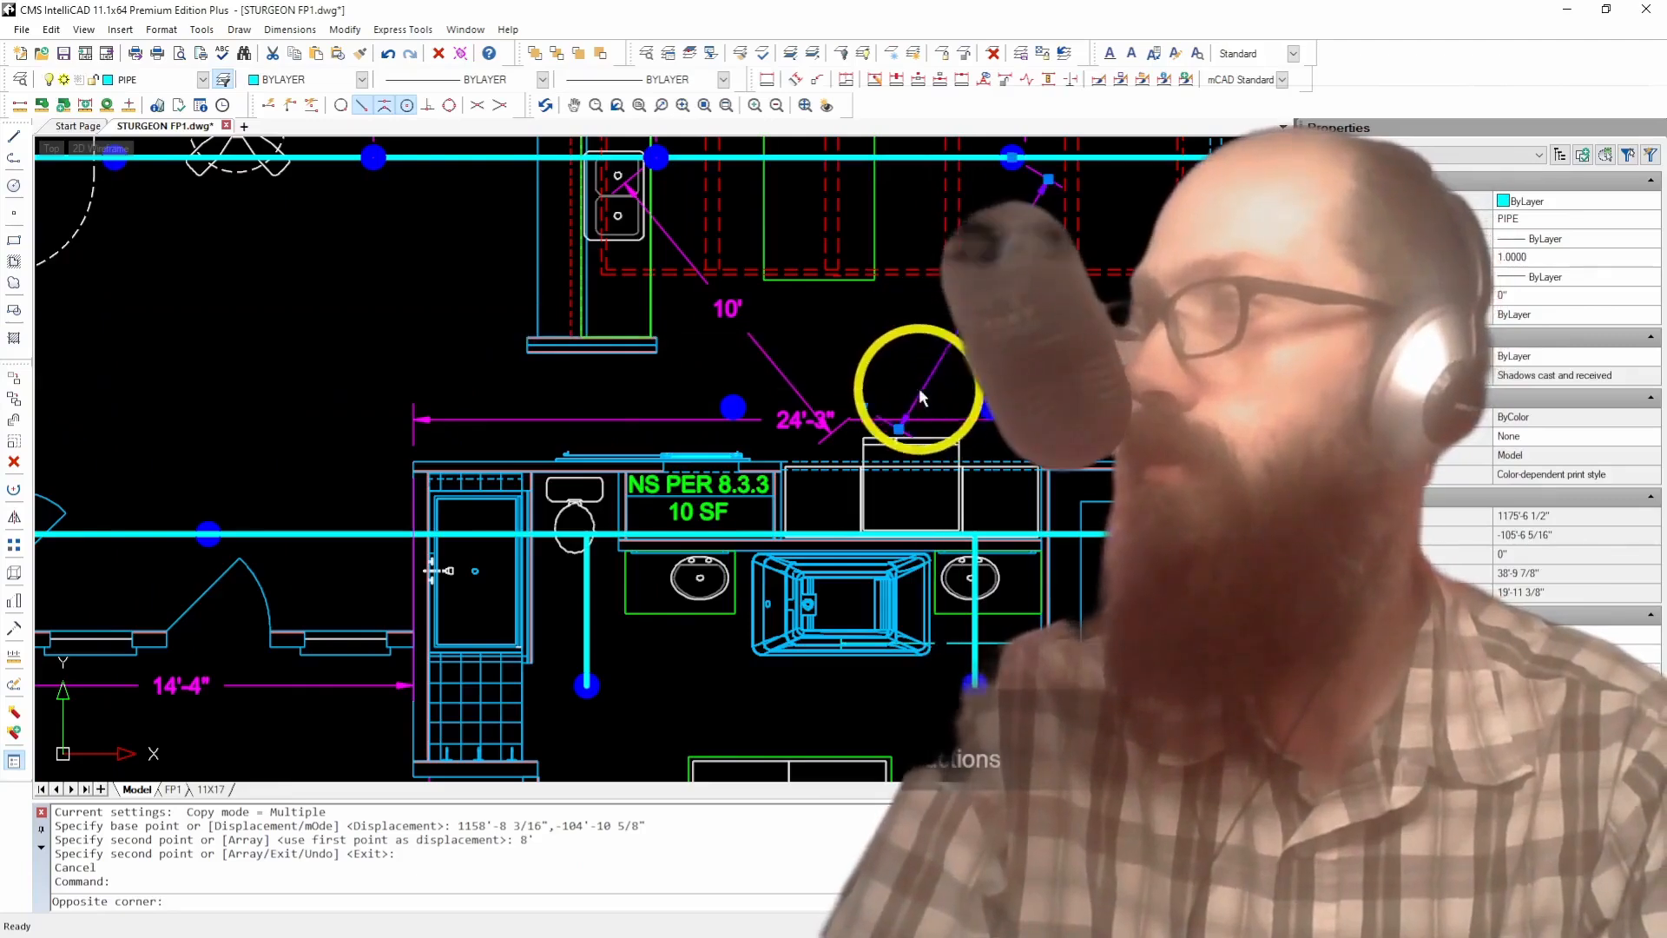
click(905, 426)
click(899, 429)
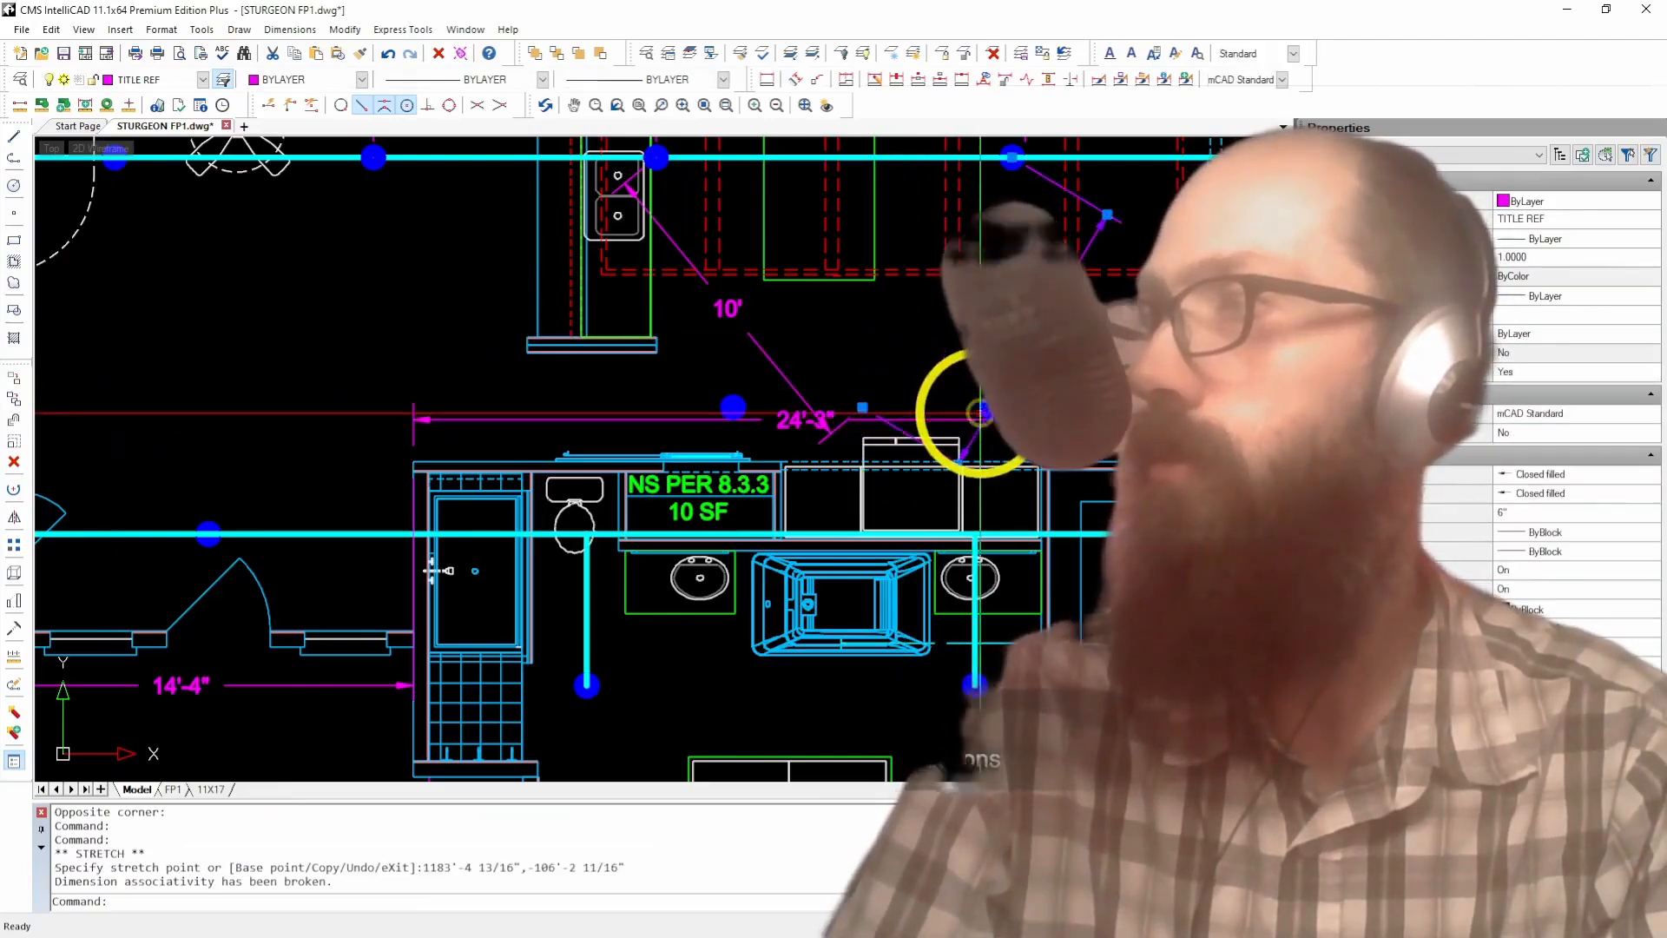
click(862, 407)
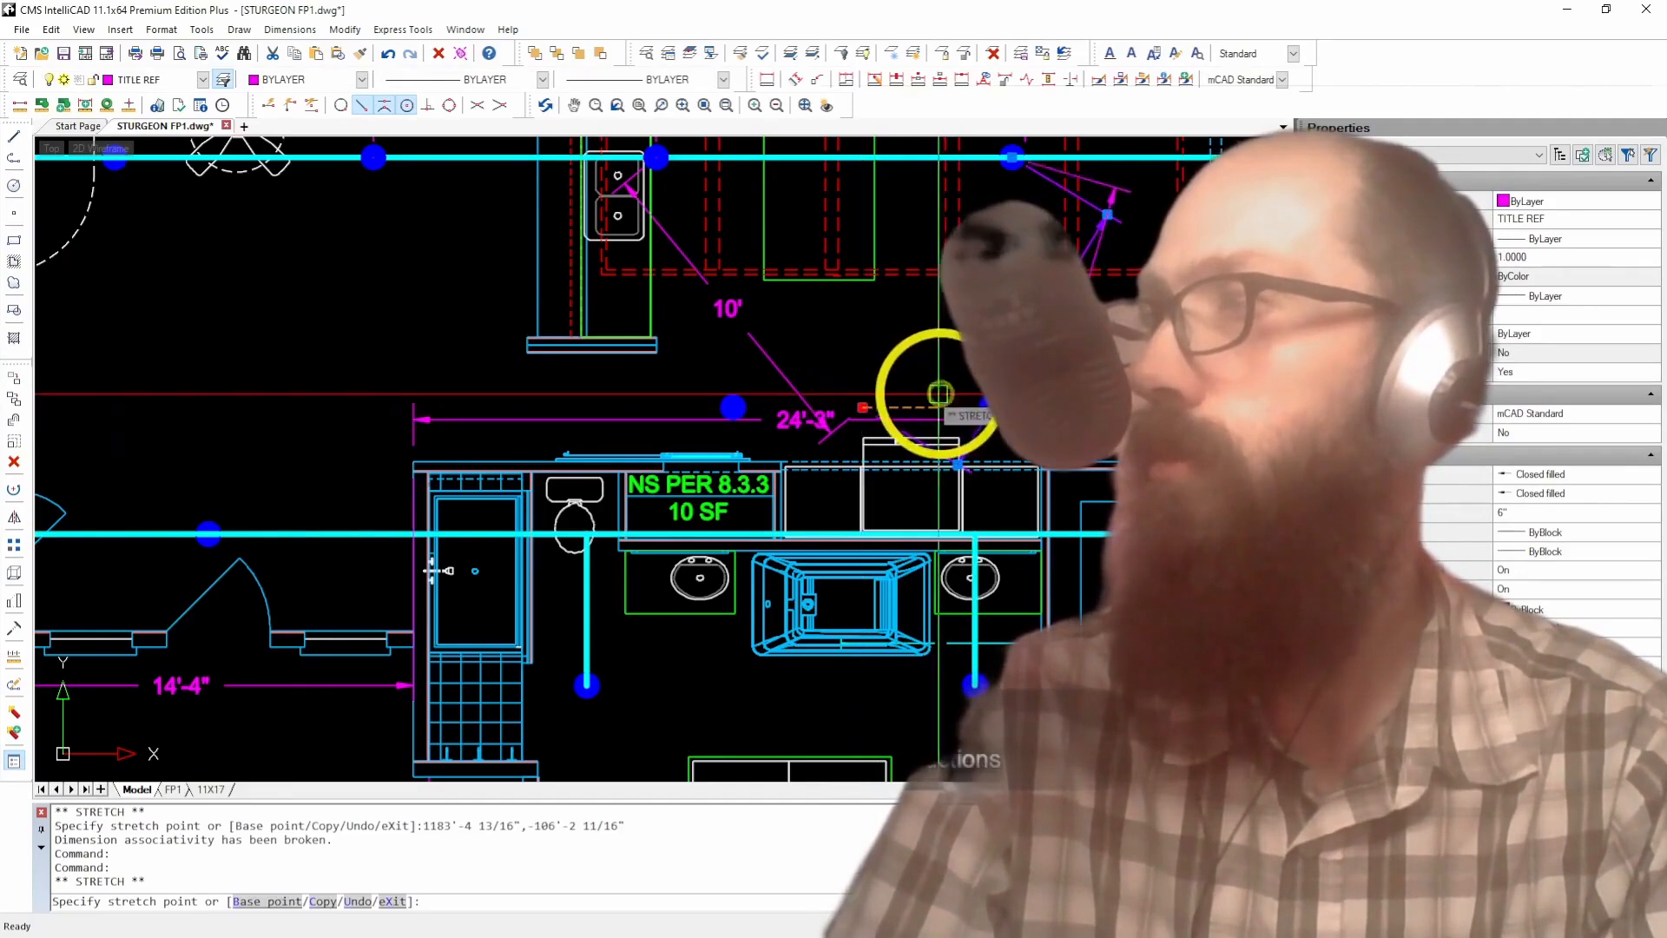
click(974, 404)
key(Escape)
Step: Stretch the lower end of the dimension running from the kitchen sink head onto the copied head
click(771, 334)
click(733, 372)
click(863, 407)
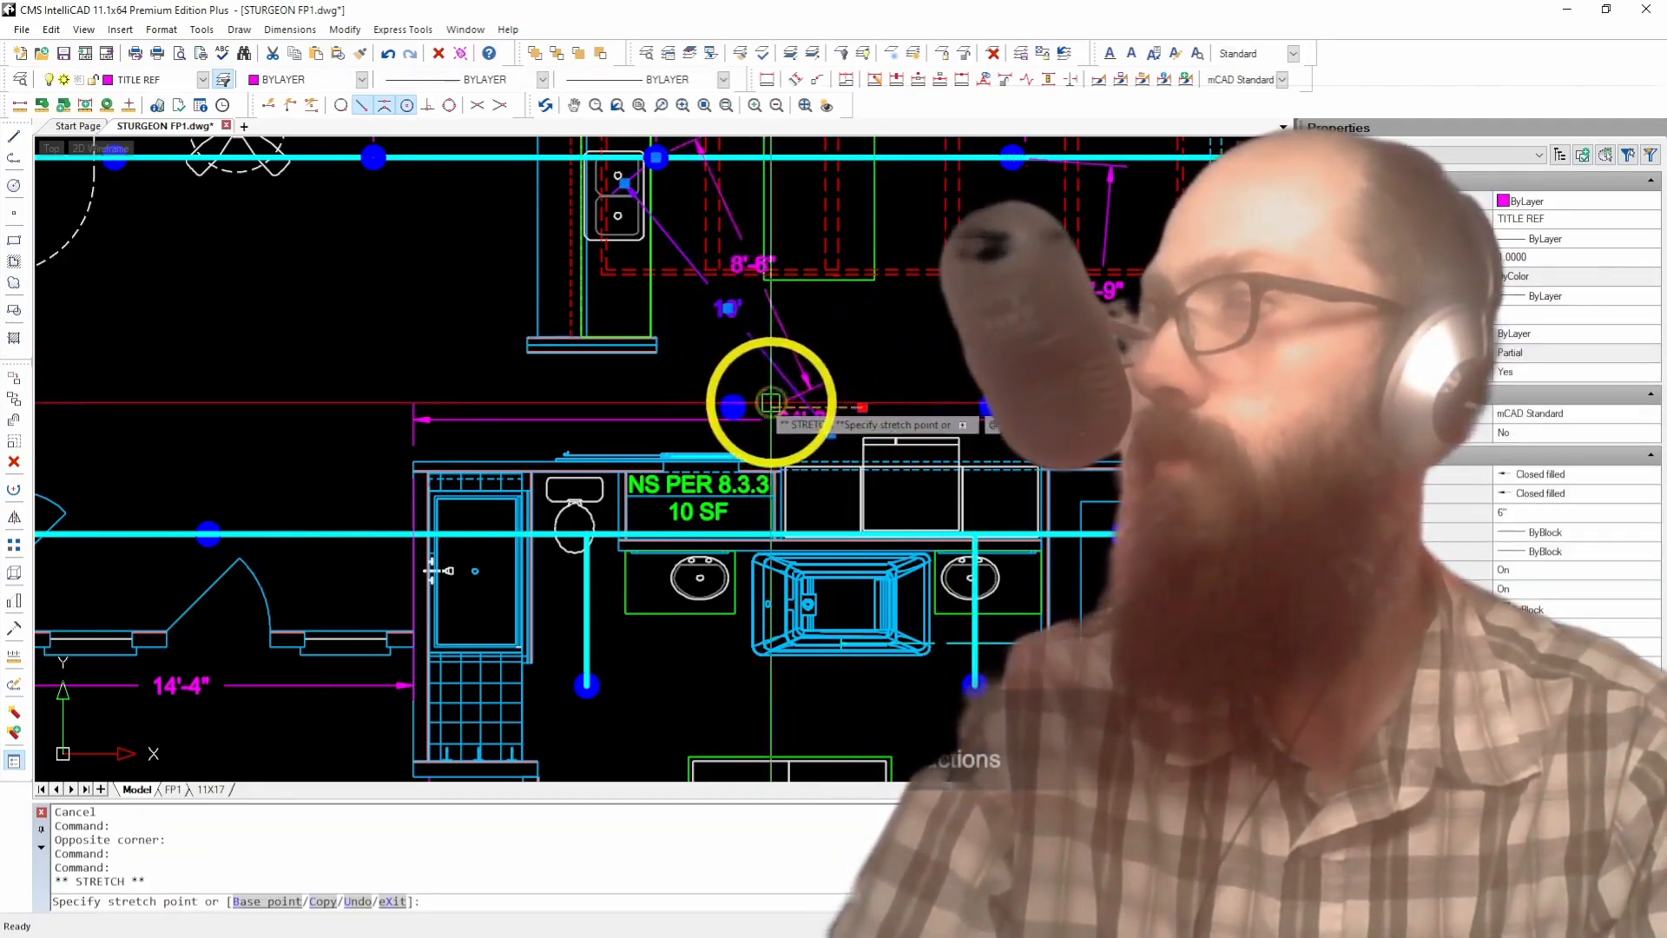
click(742, 385)
key(Escape)
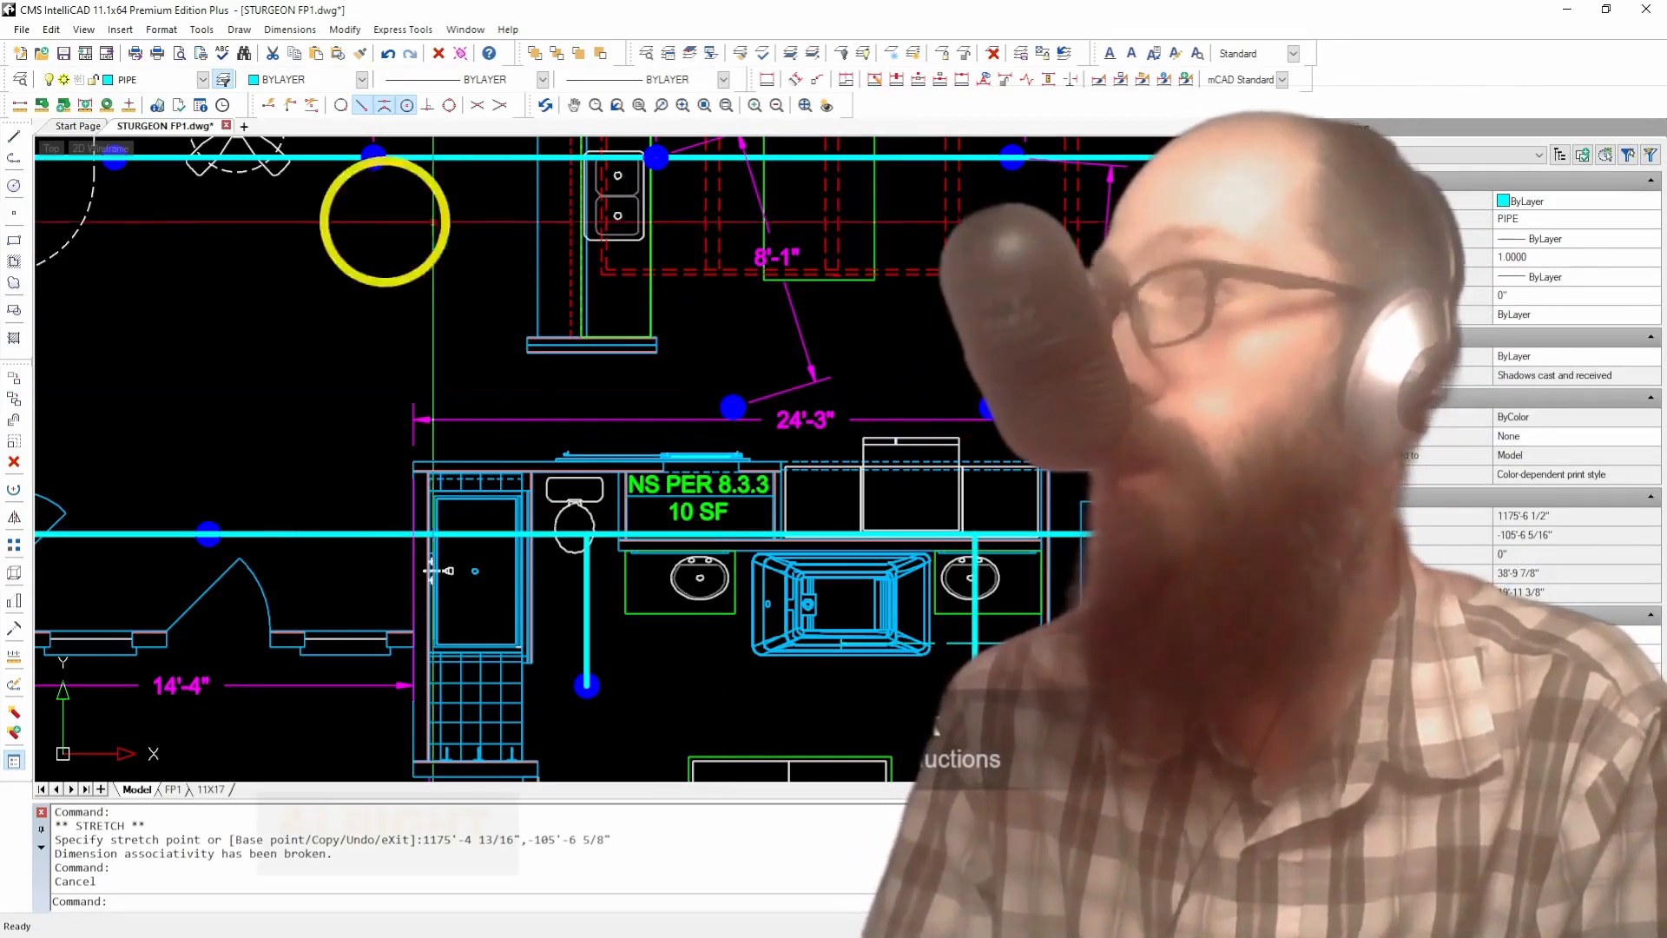
Step: Draw a guide line 8' horizontally from the wall end above the closet, continuing about 4'-9" straight down toward the main pipe
click(14, 135)
scroll(805, 359, up, 5)
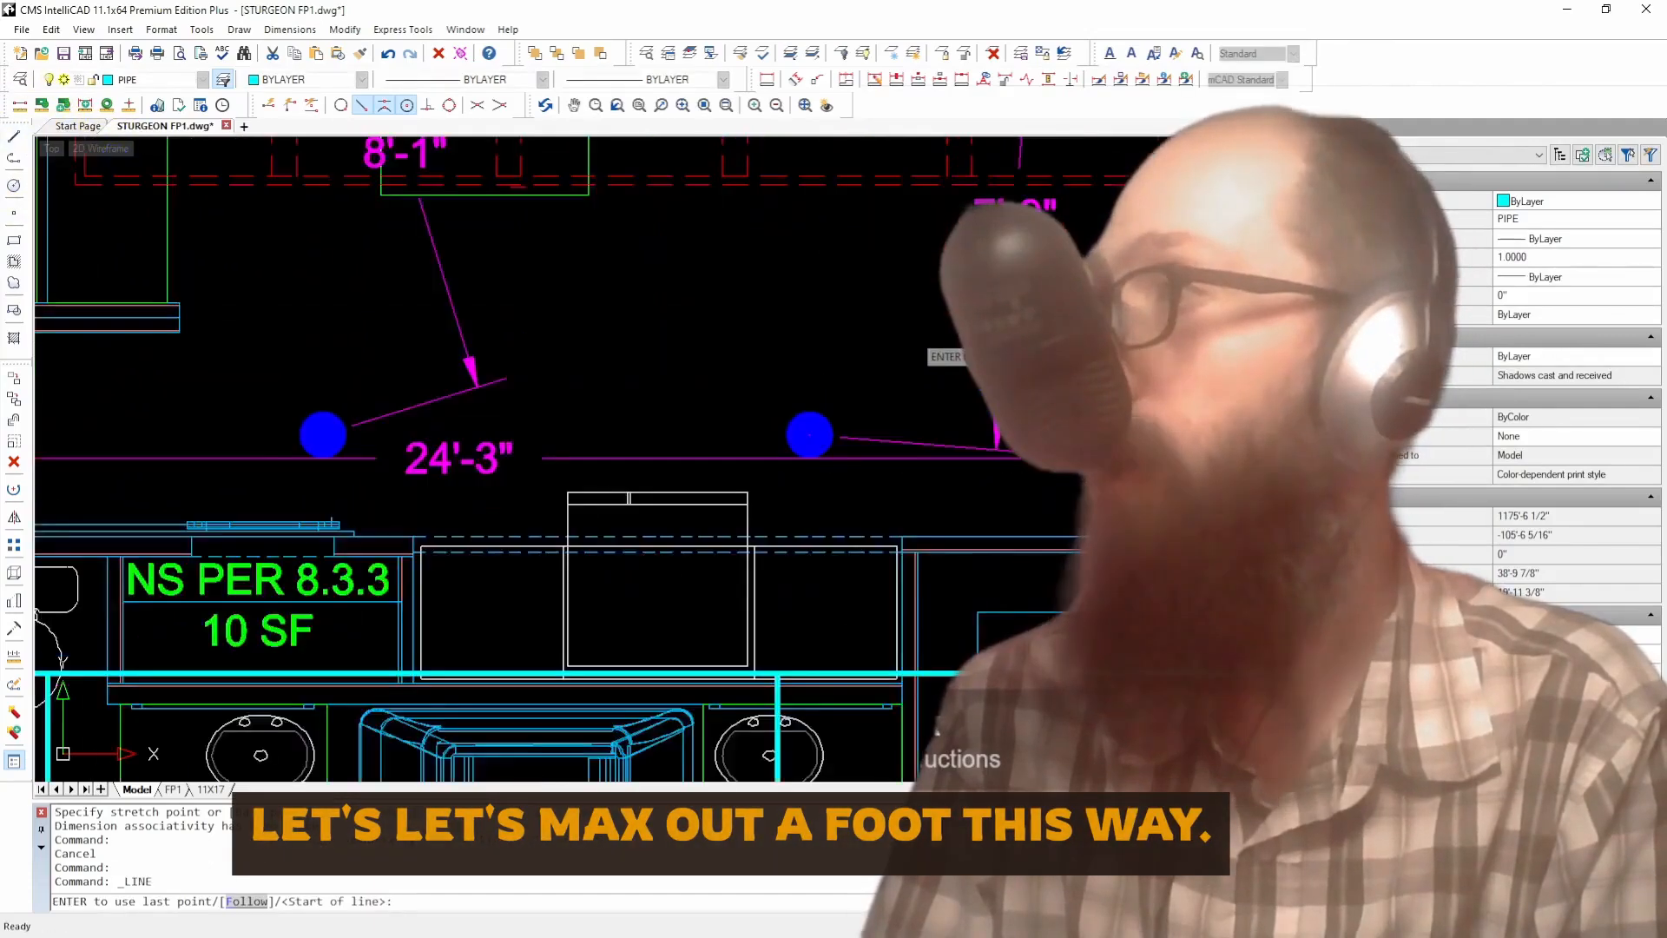
click(782, 350)
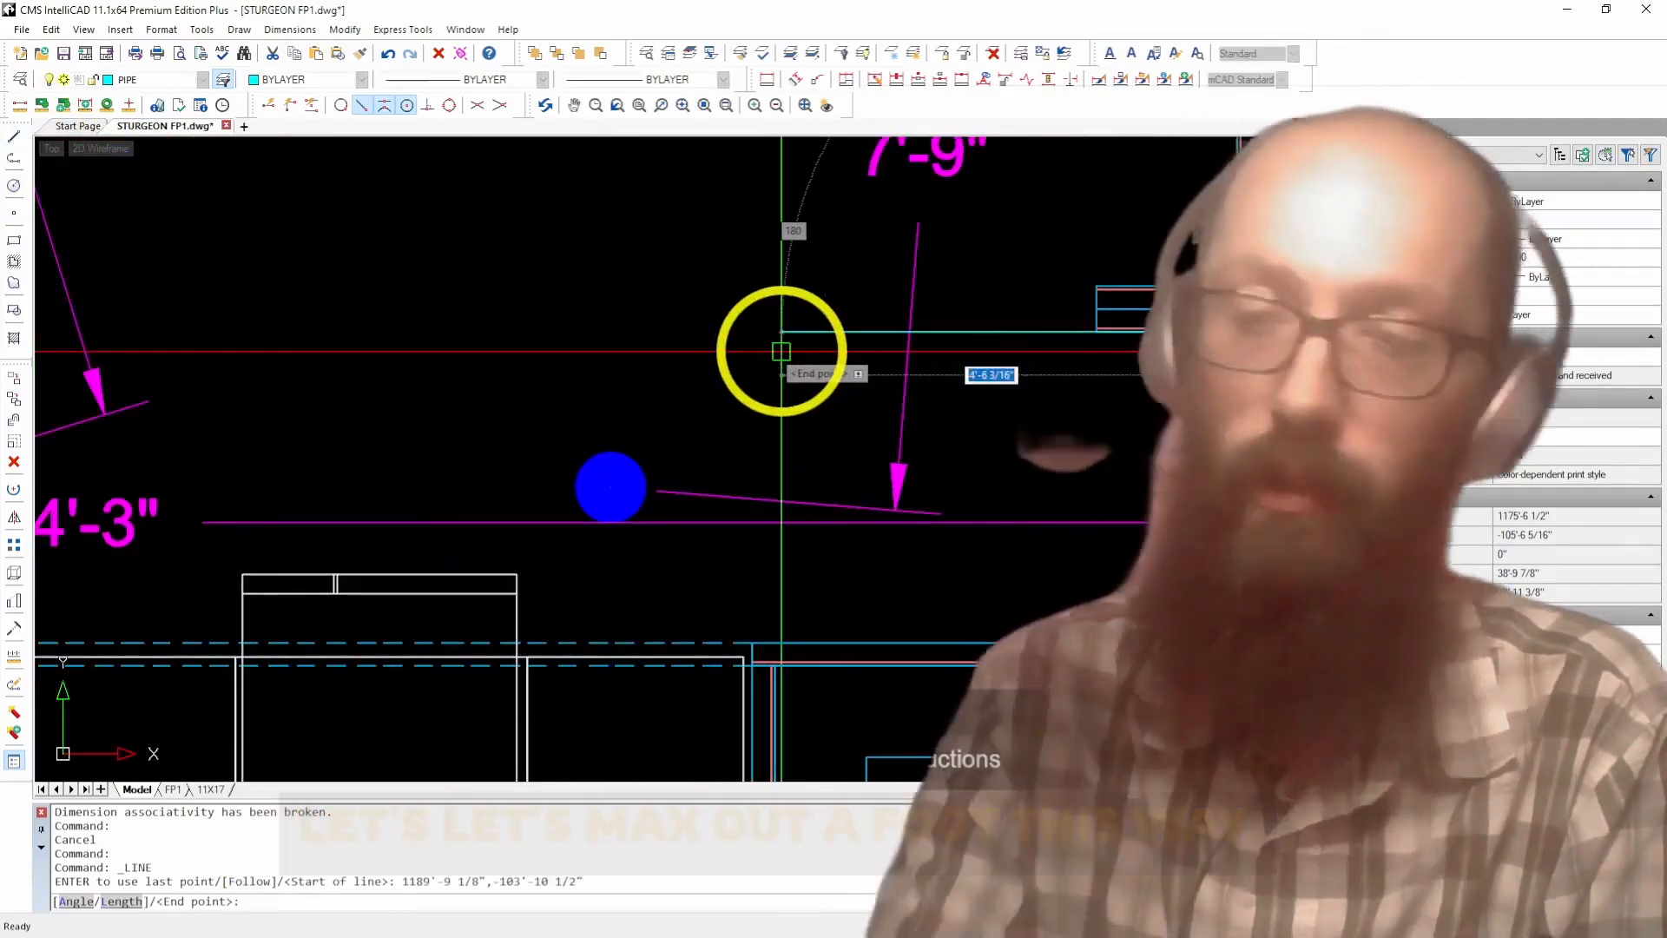
click(781, 351)
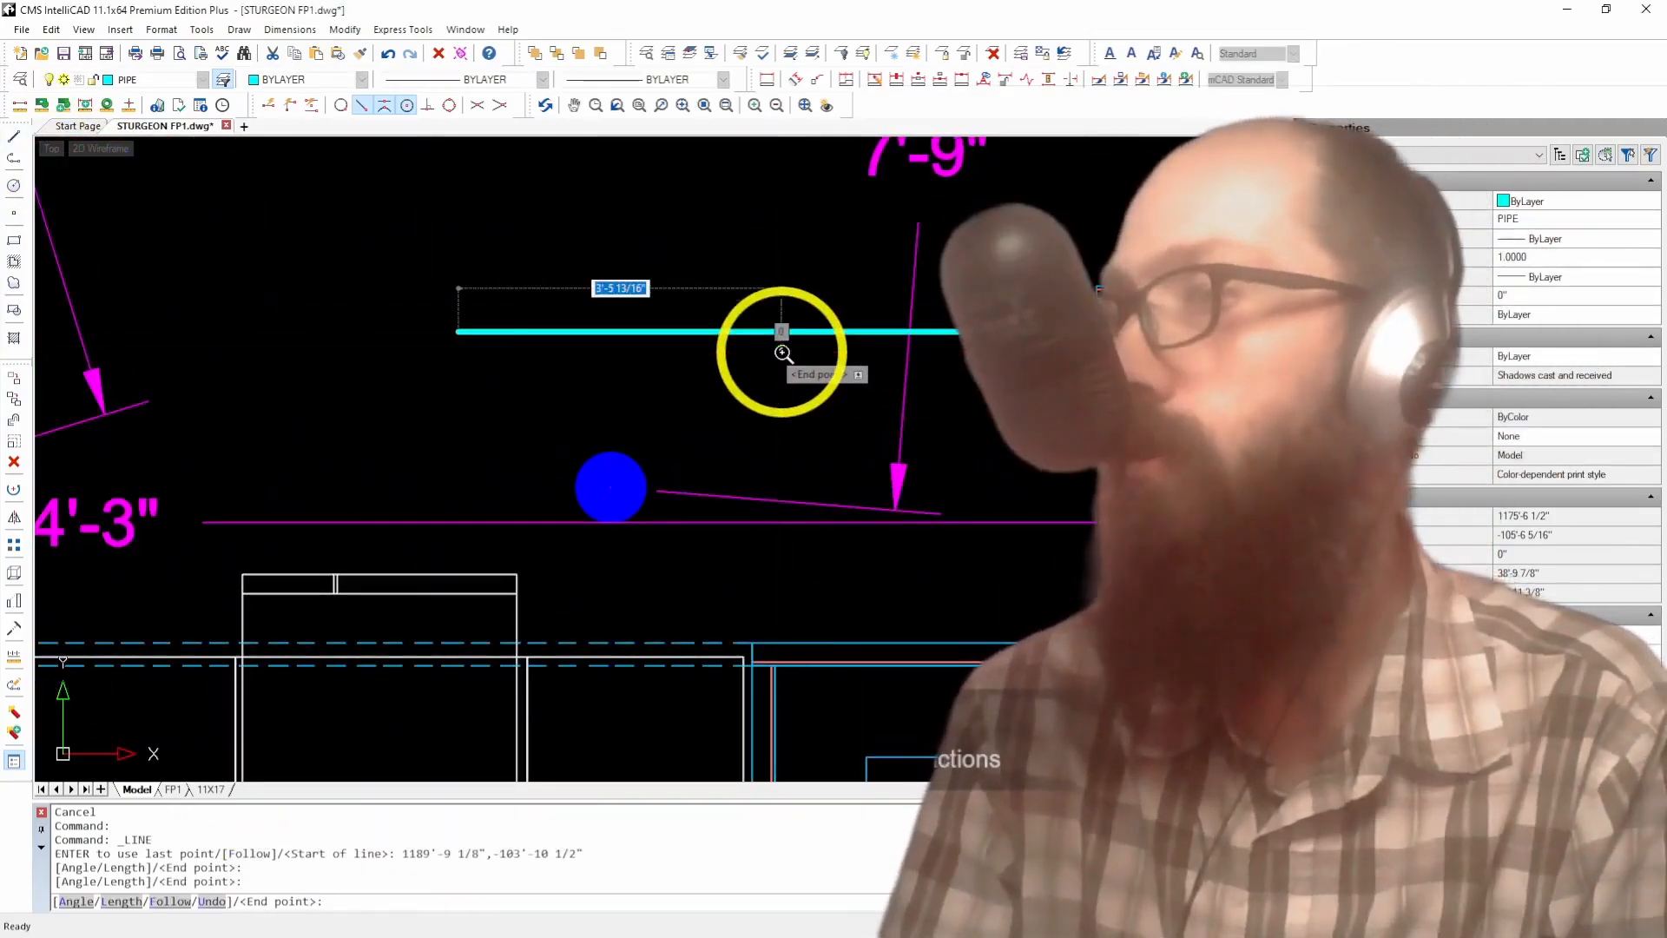
scroll(782, 351, down, 4)
click(716, 532)
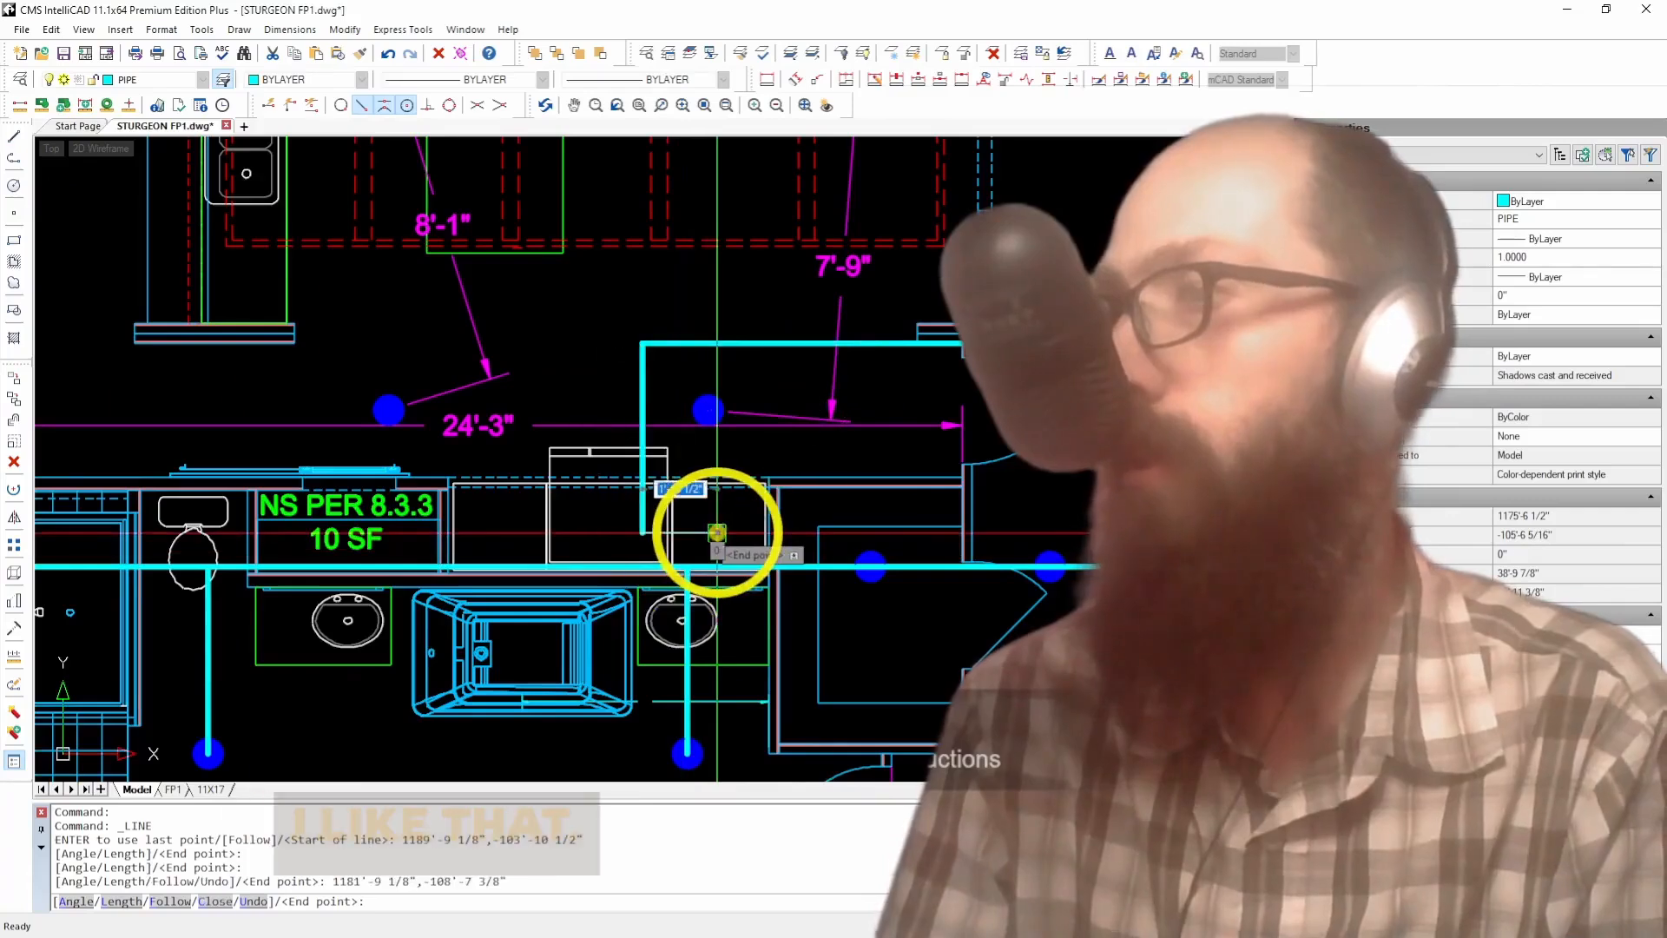
key(Return)
Step: Move both hallway heads horizontally so the head nearer the closet lands perpendicular on the vertical guide line
click(708, 410)
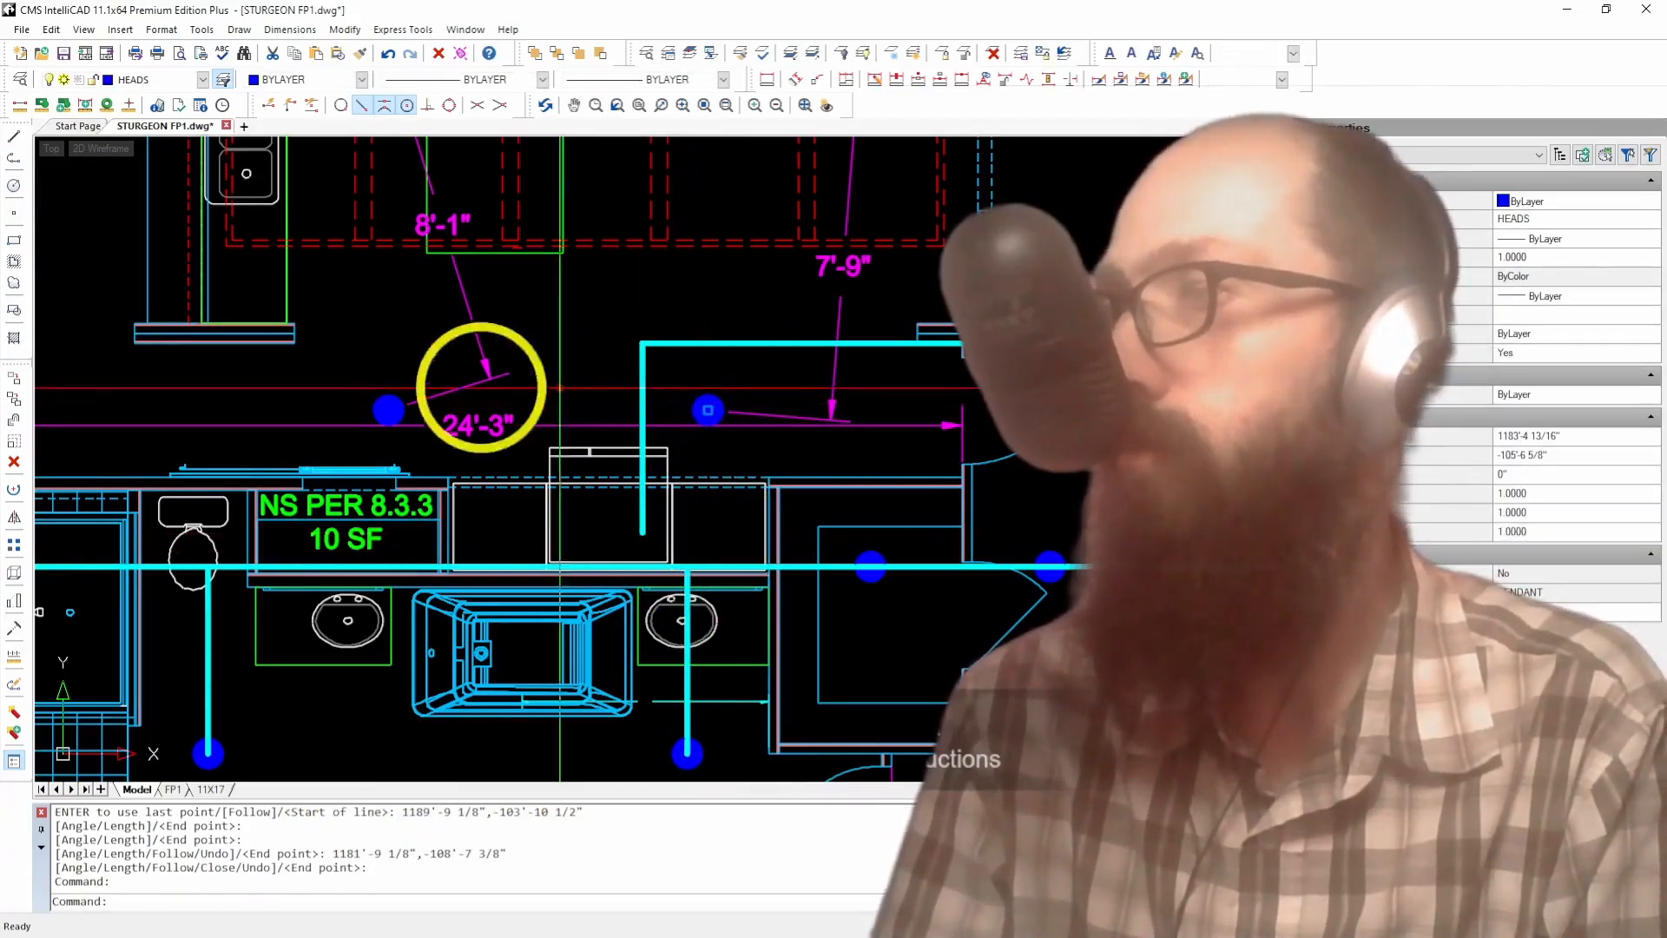
click(389, 409)
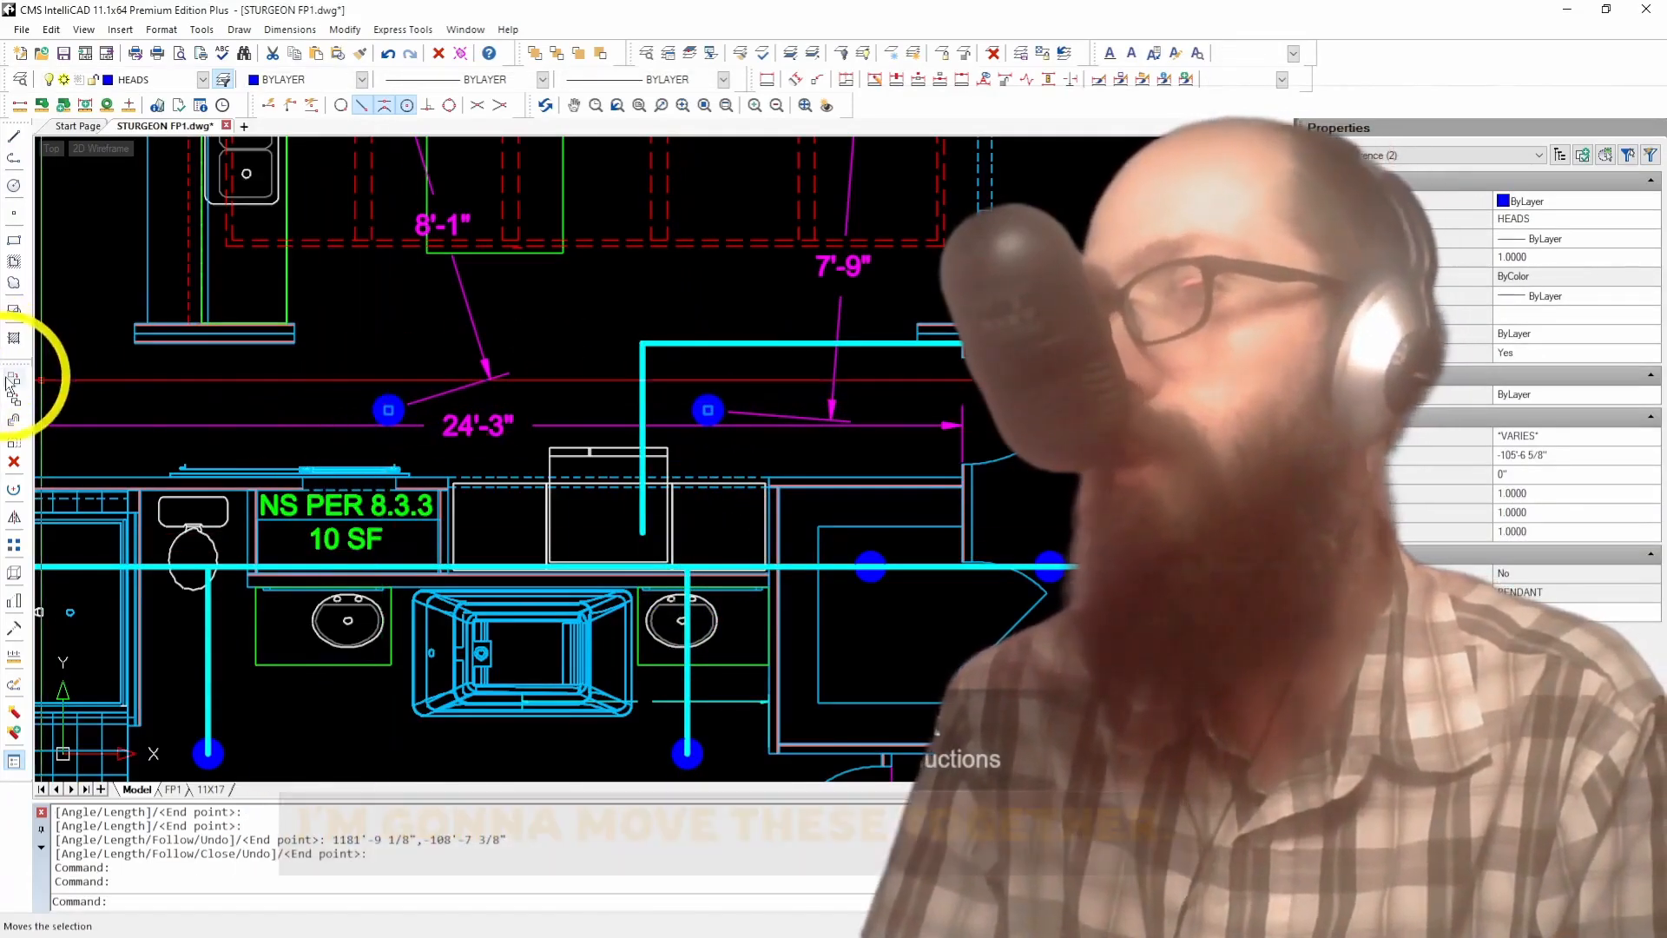
click(12, 382)
click(708, 410)
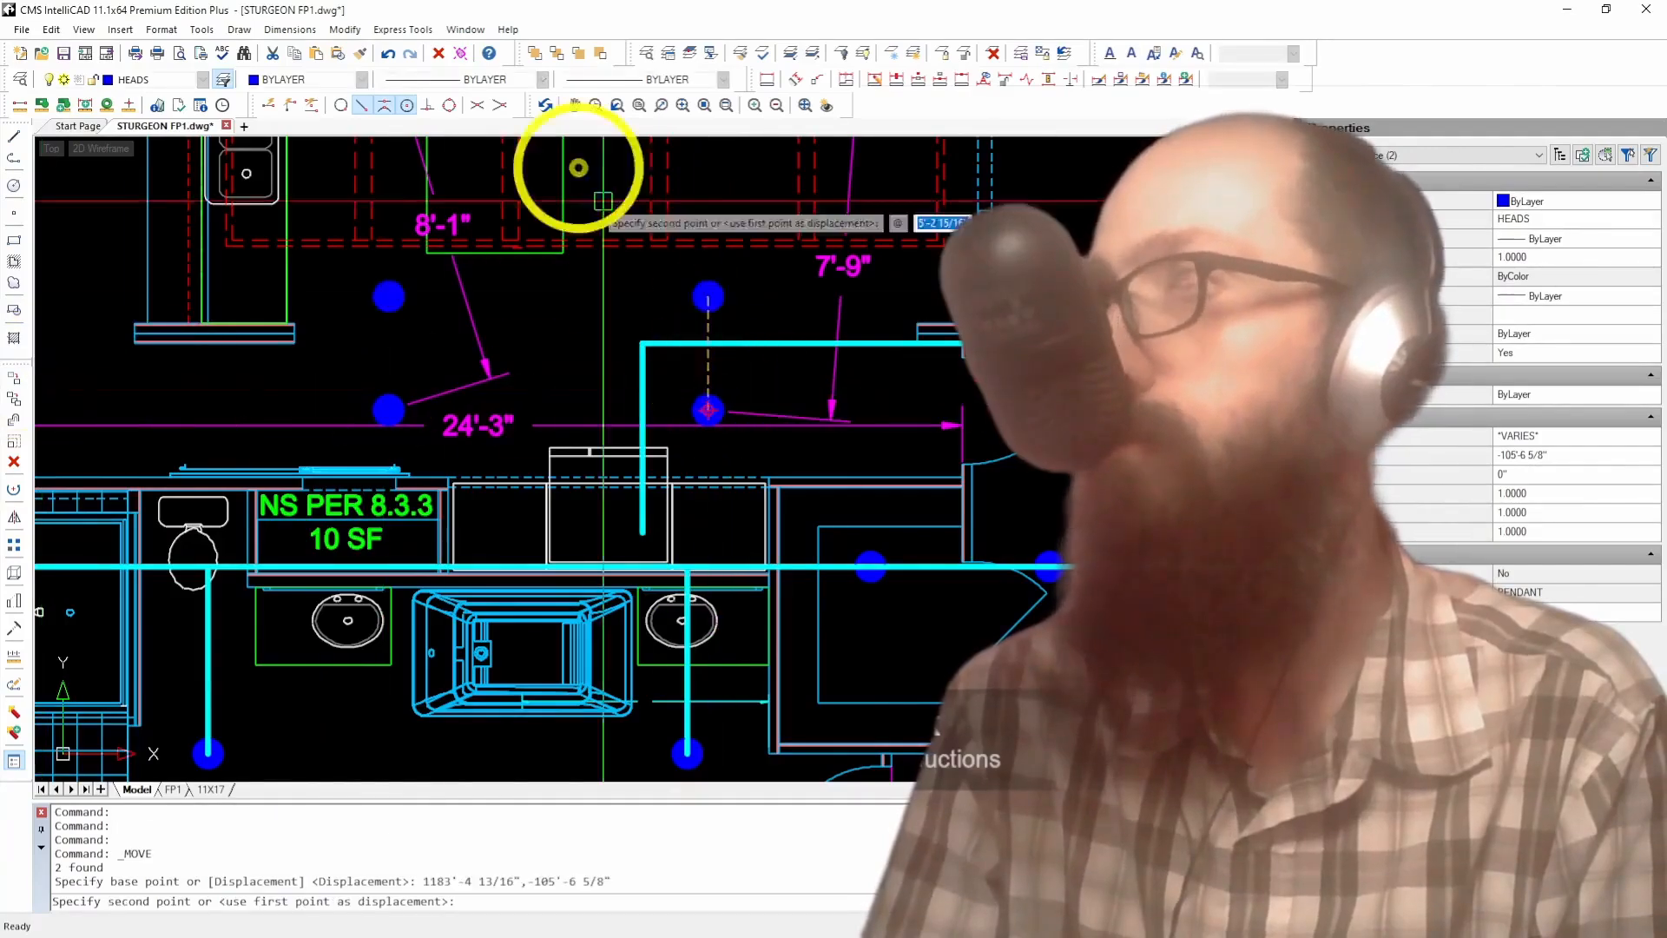
click(428, 105)
click(650, 418)
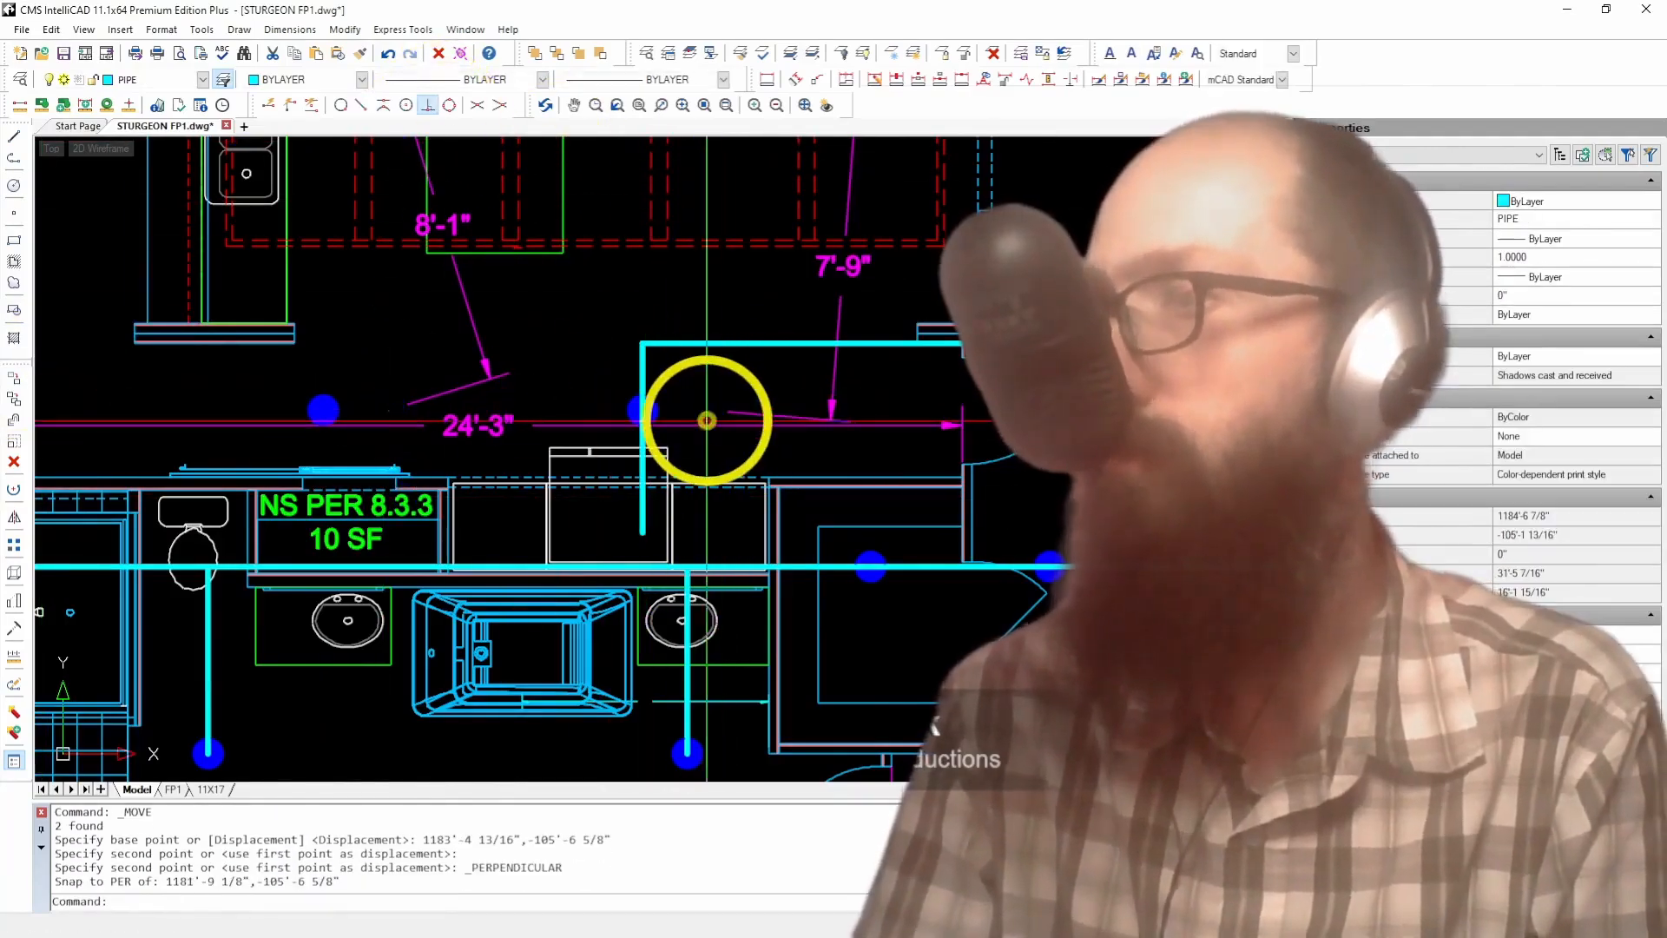
key(Escape)
Step: Erase the two guide line segments above the washer and closet area
click(723, 334)
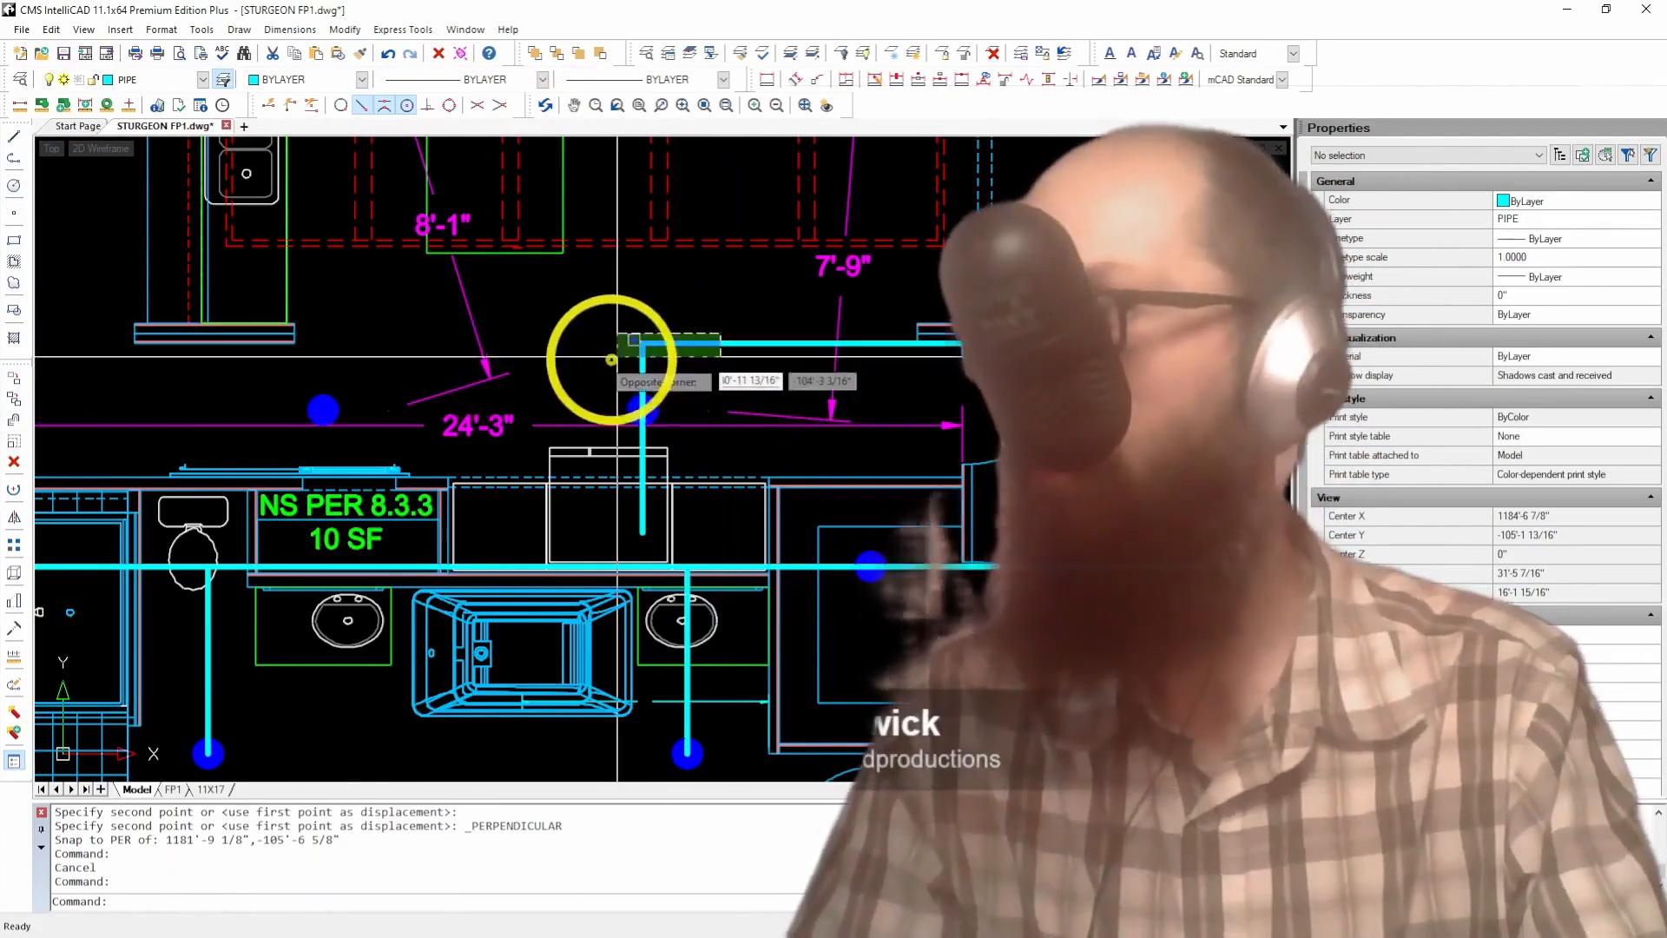
click(606, 365)
key(Delete)
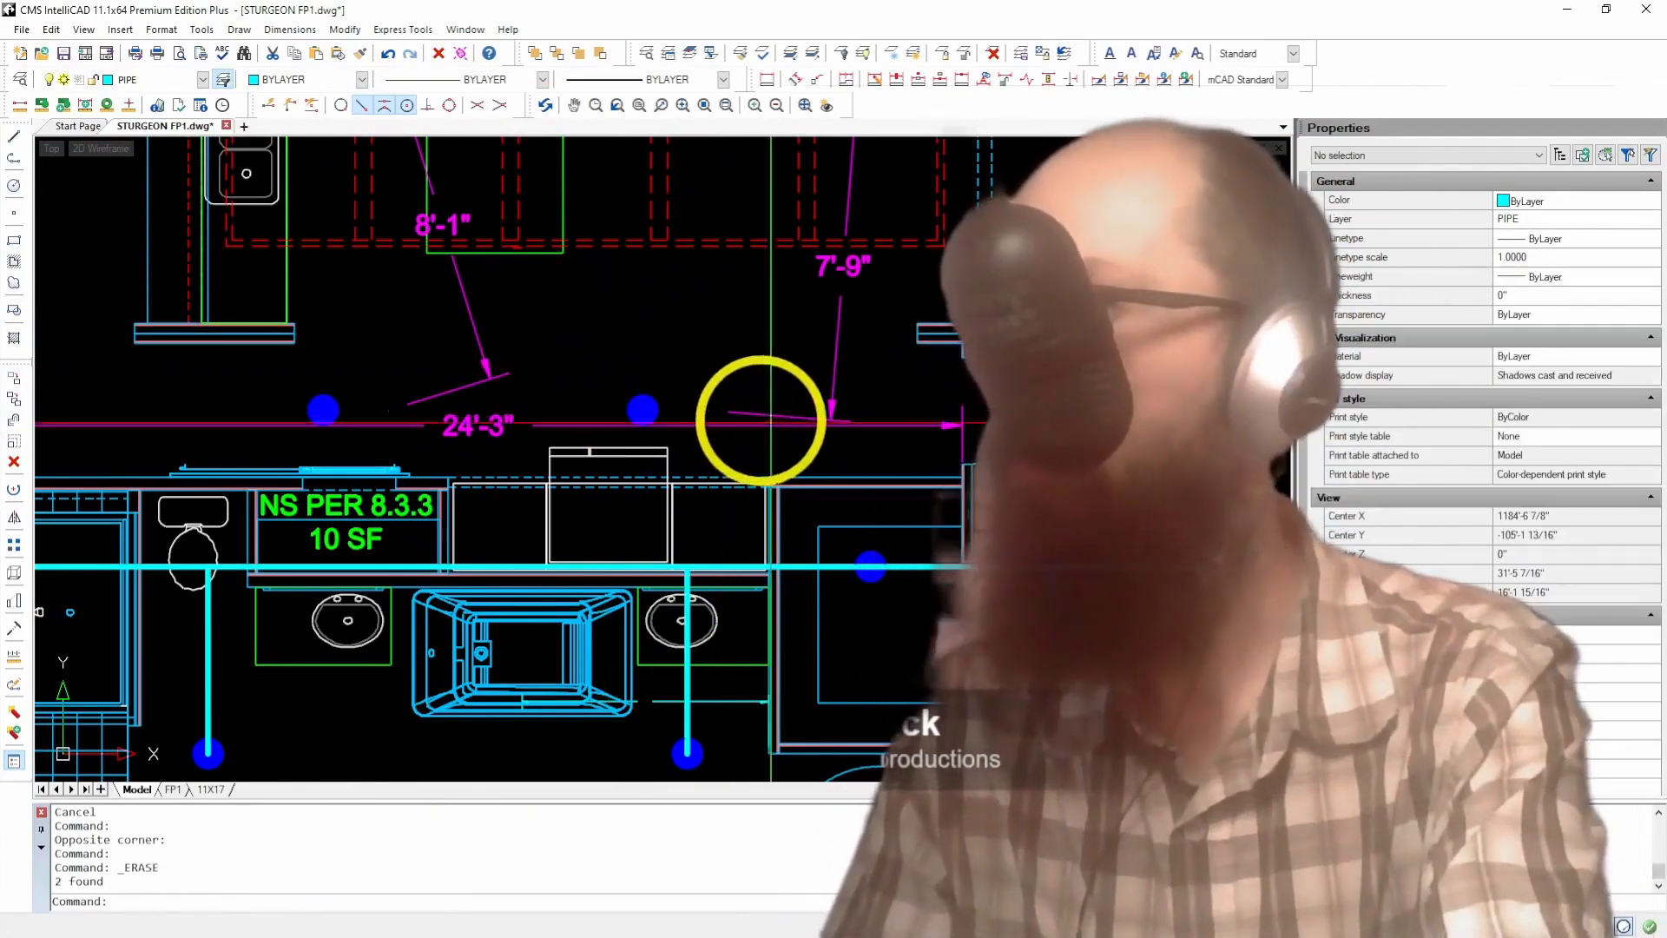
Step: Stretch the lower ends of the two dimensions running from the kitchen heads onto the shifted hallway heads
click(770, 417)
click(708, 410)
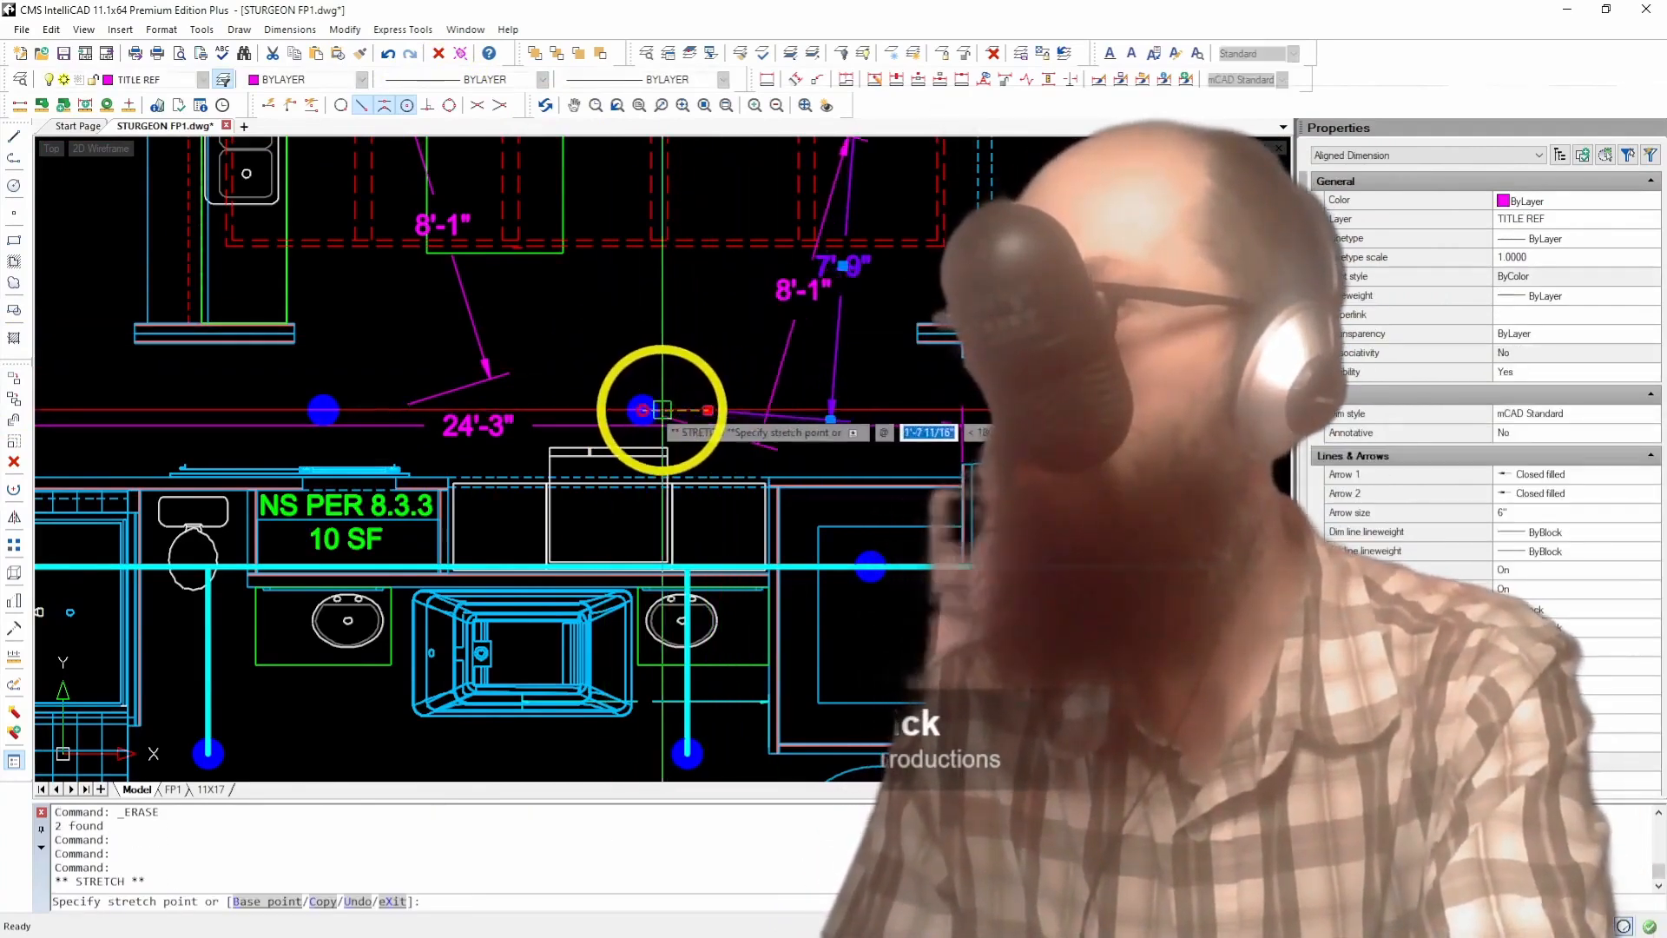
click(668, 408)
key(Escape)
click(389, 412)
click(388, 408)
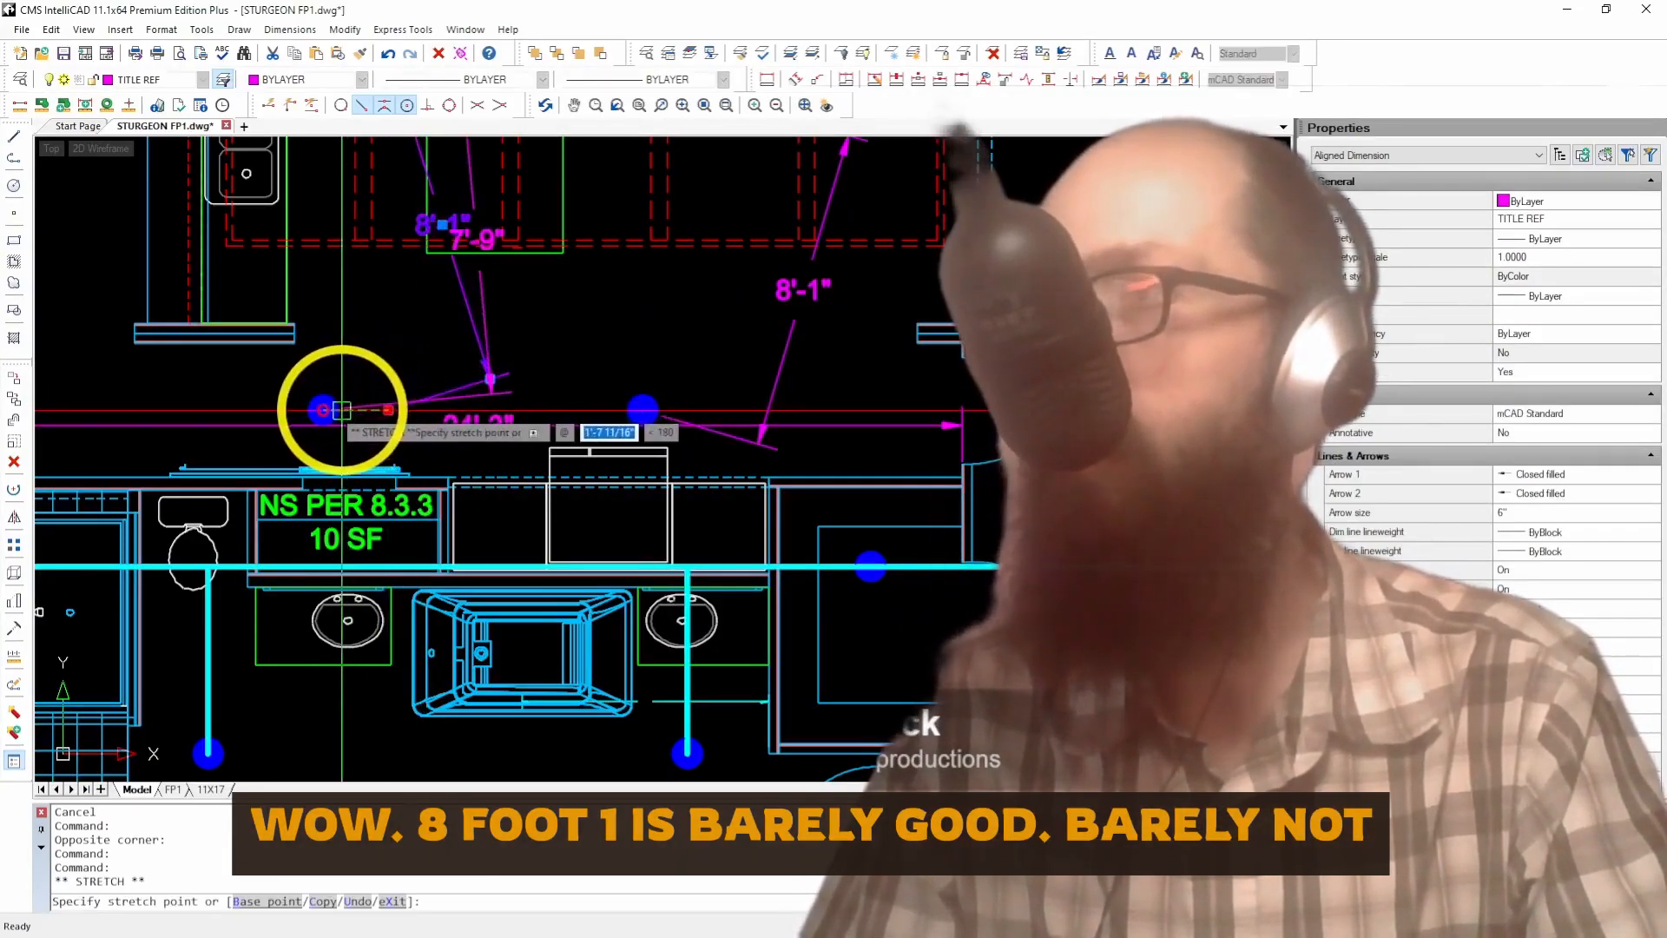
click(341, 409)
key(Escape)
scroll(391, 466, down, 2)
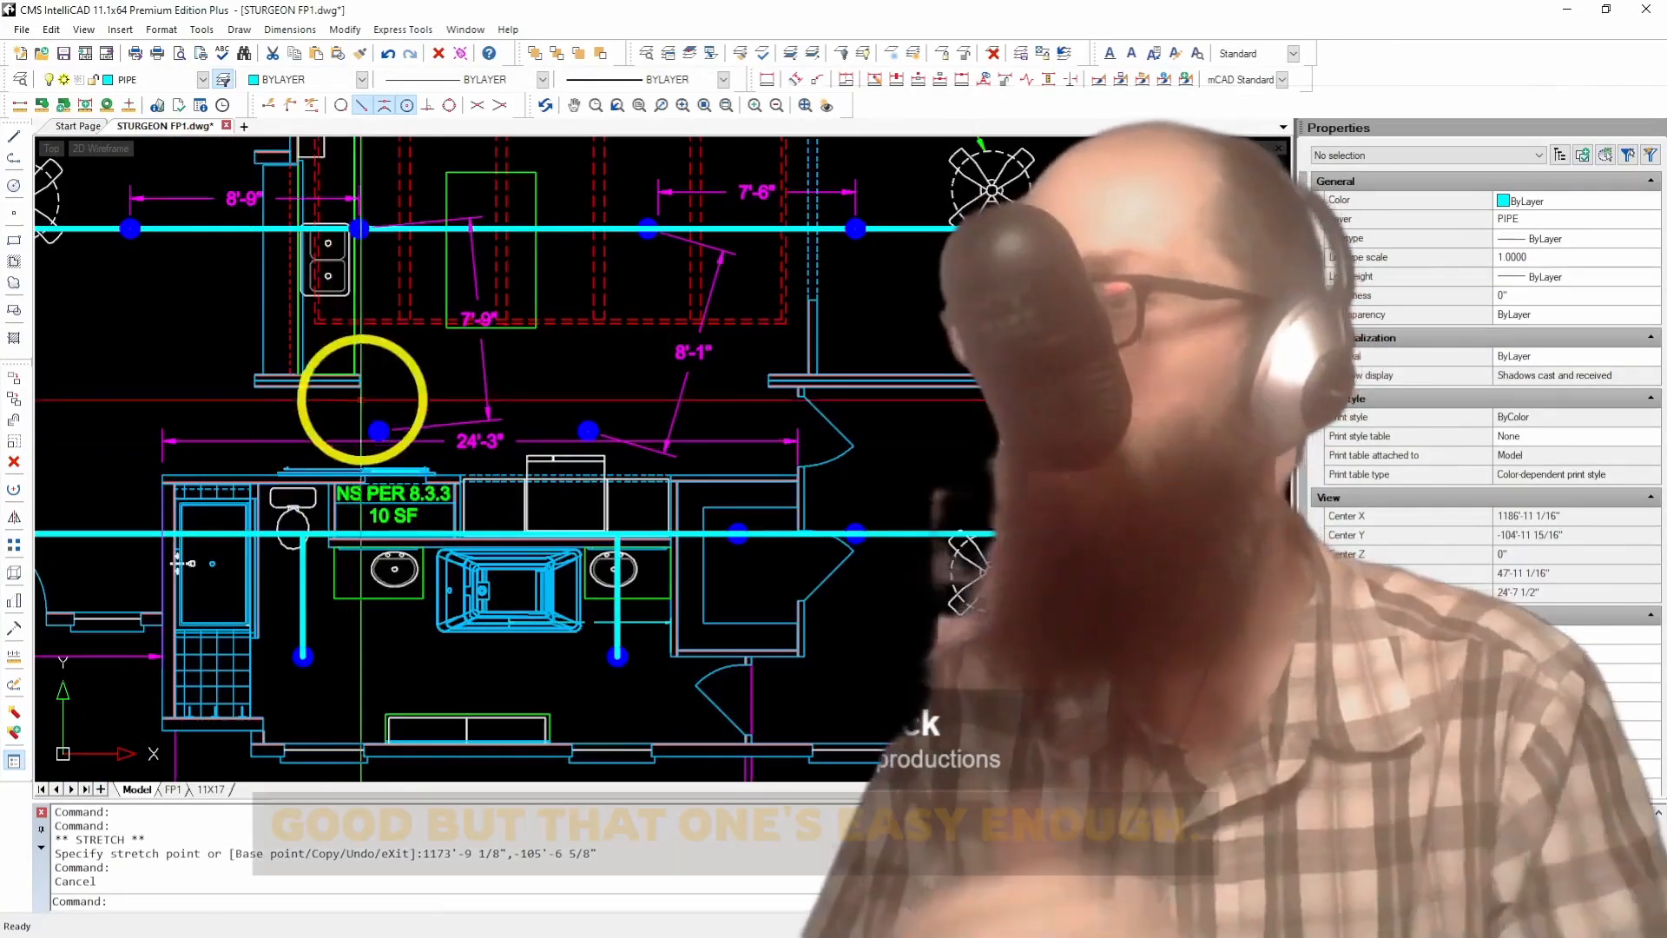
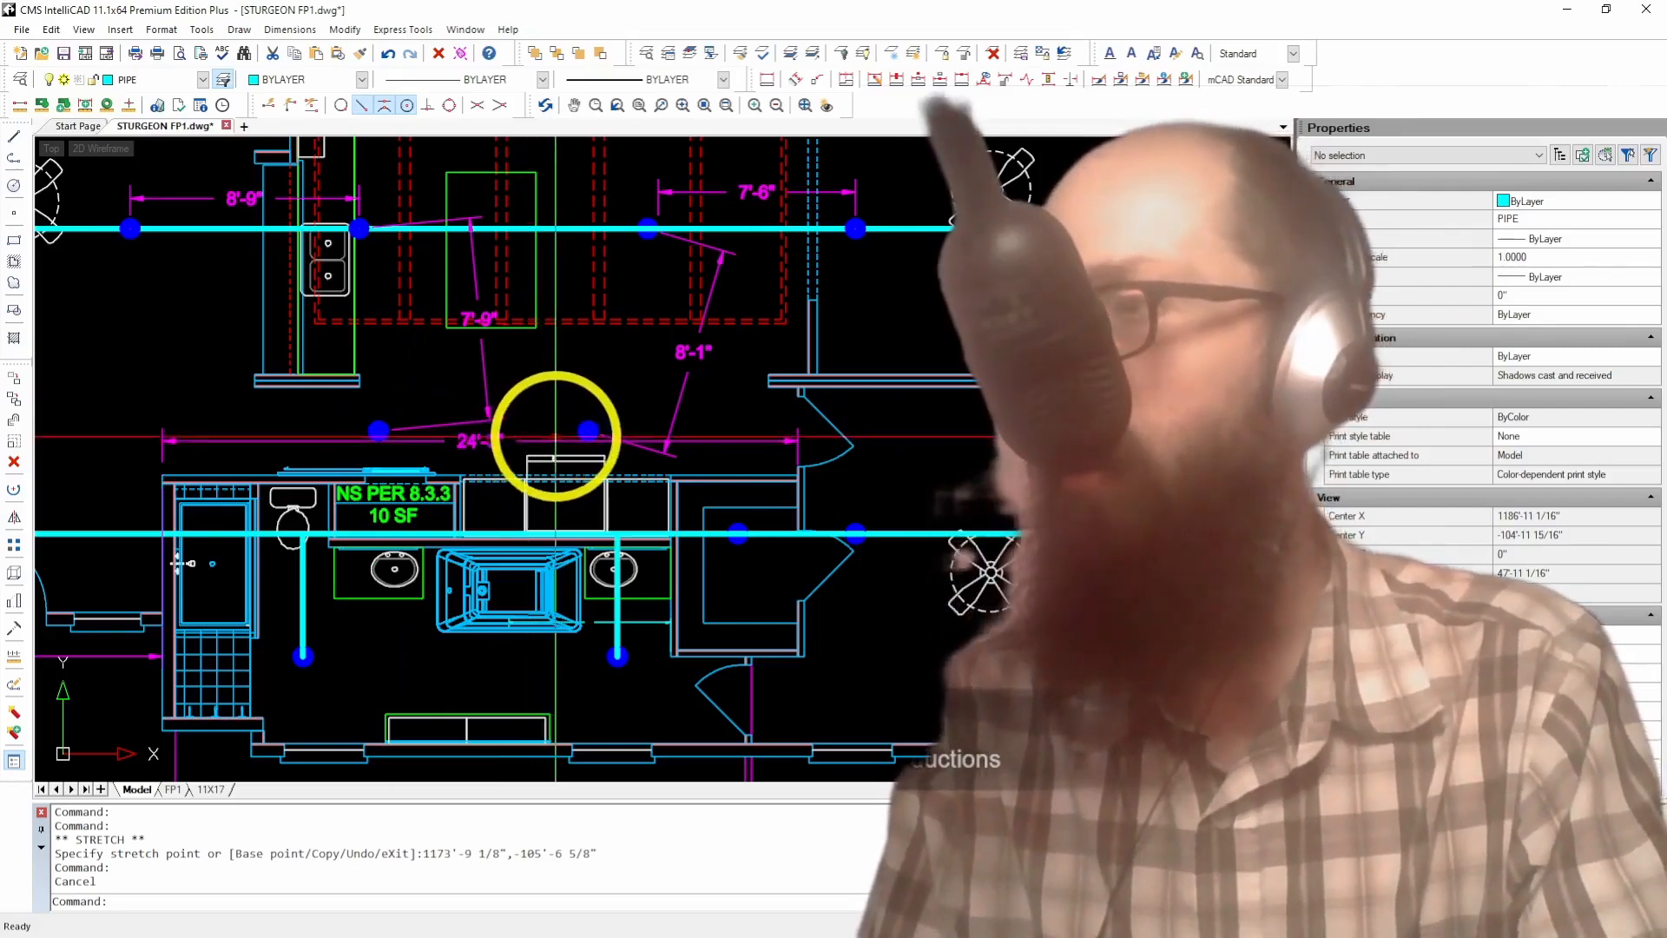
Step: Move the hallway head nearer the closet 24" horizontally toward the closet and reattach its dimension's lower end to it
click(588, 430)
click(588, 430)
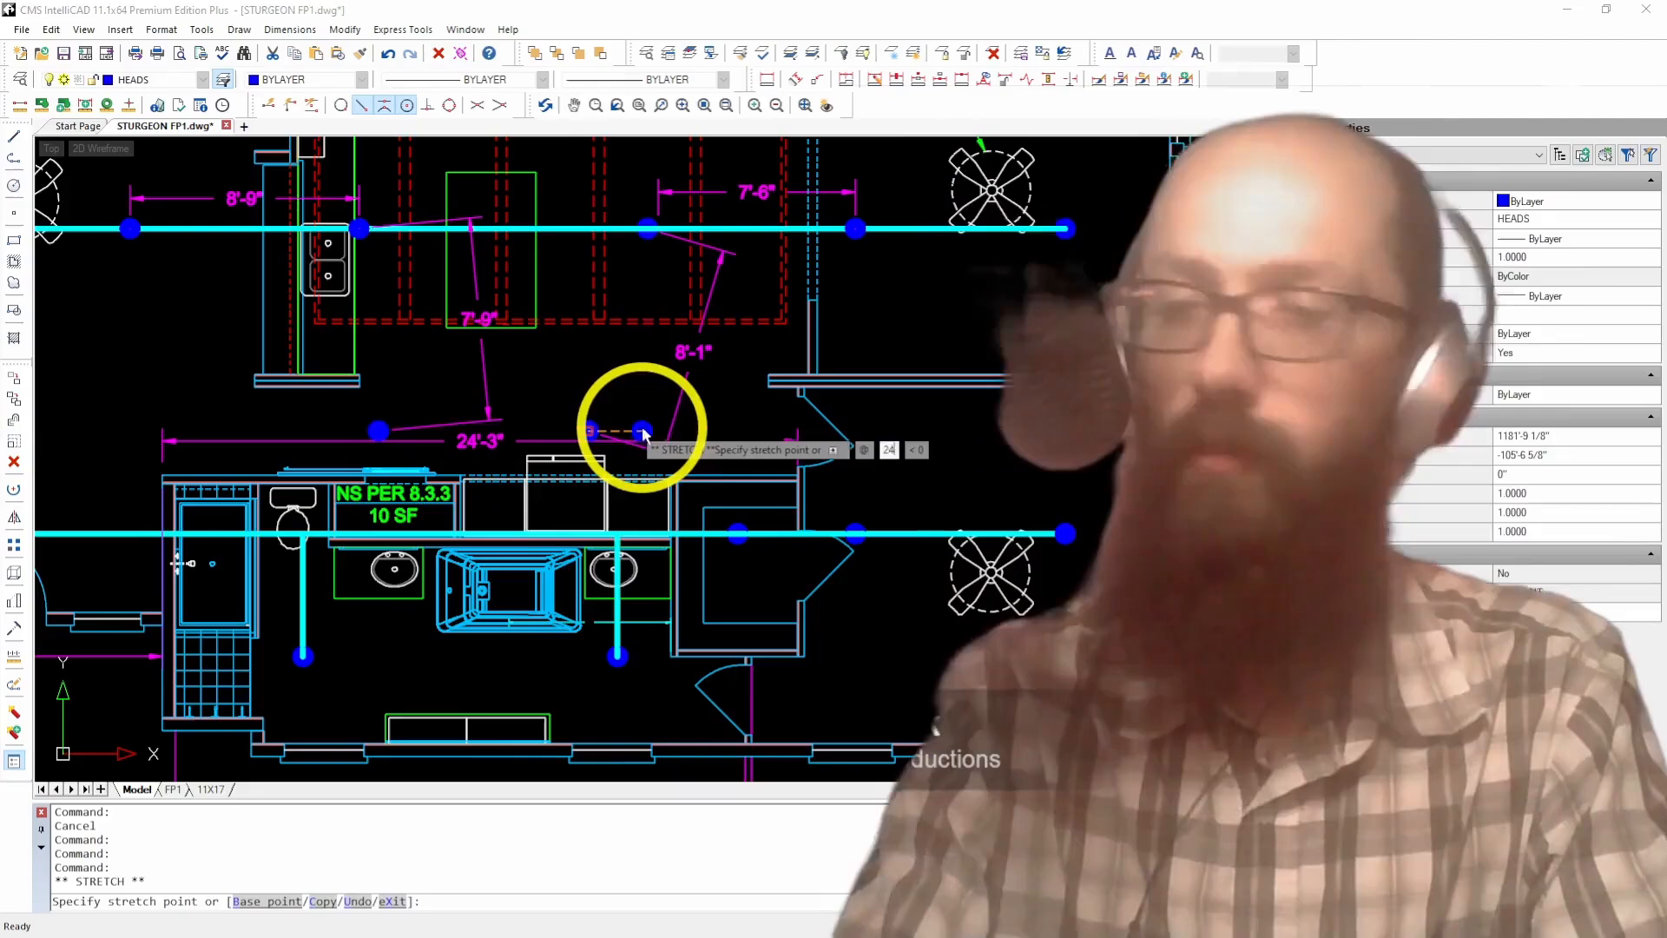
key(Return)
key(Escape)
click(700, 353)
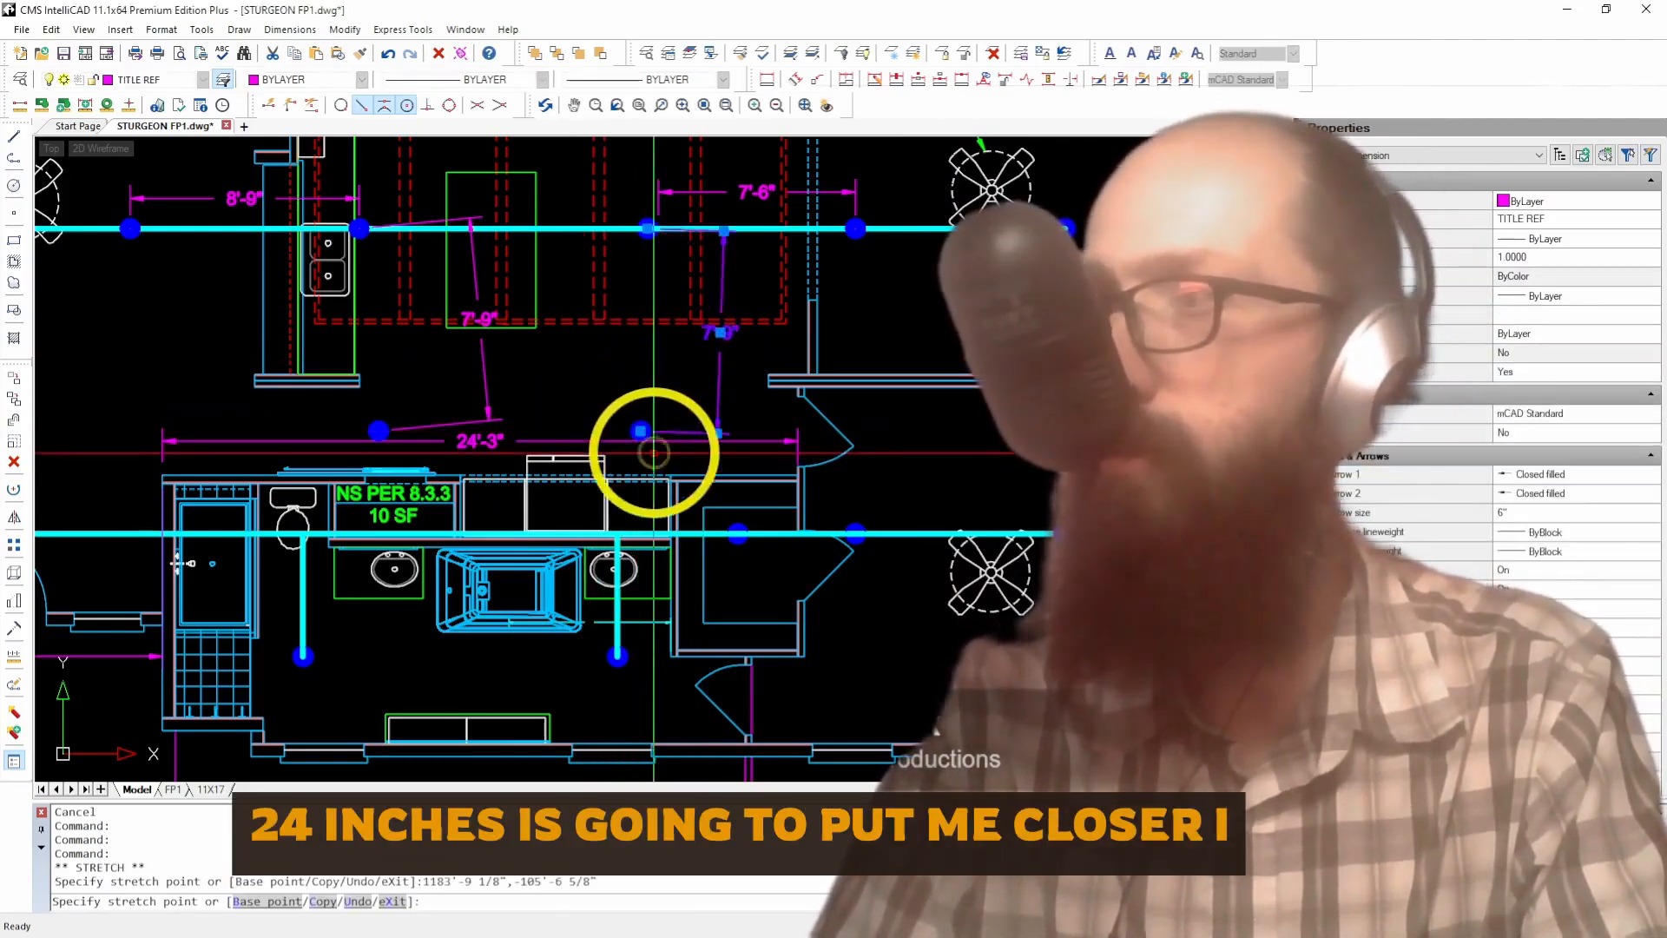
key(Escape)
Step: Move both hallway heads 12" straight down toward the bathroom wall
scroll(650, 447, up, 4)
click(609, 403)
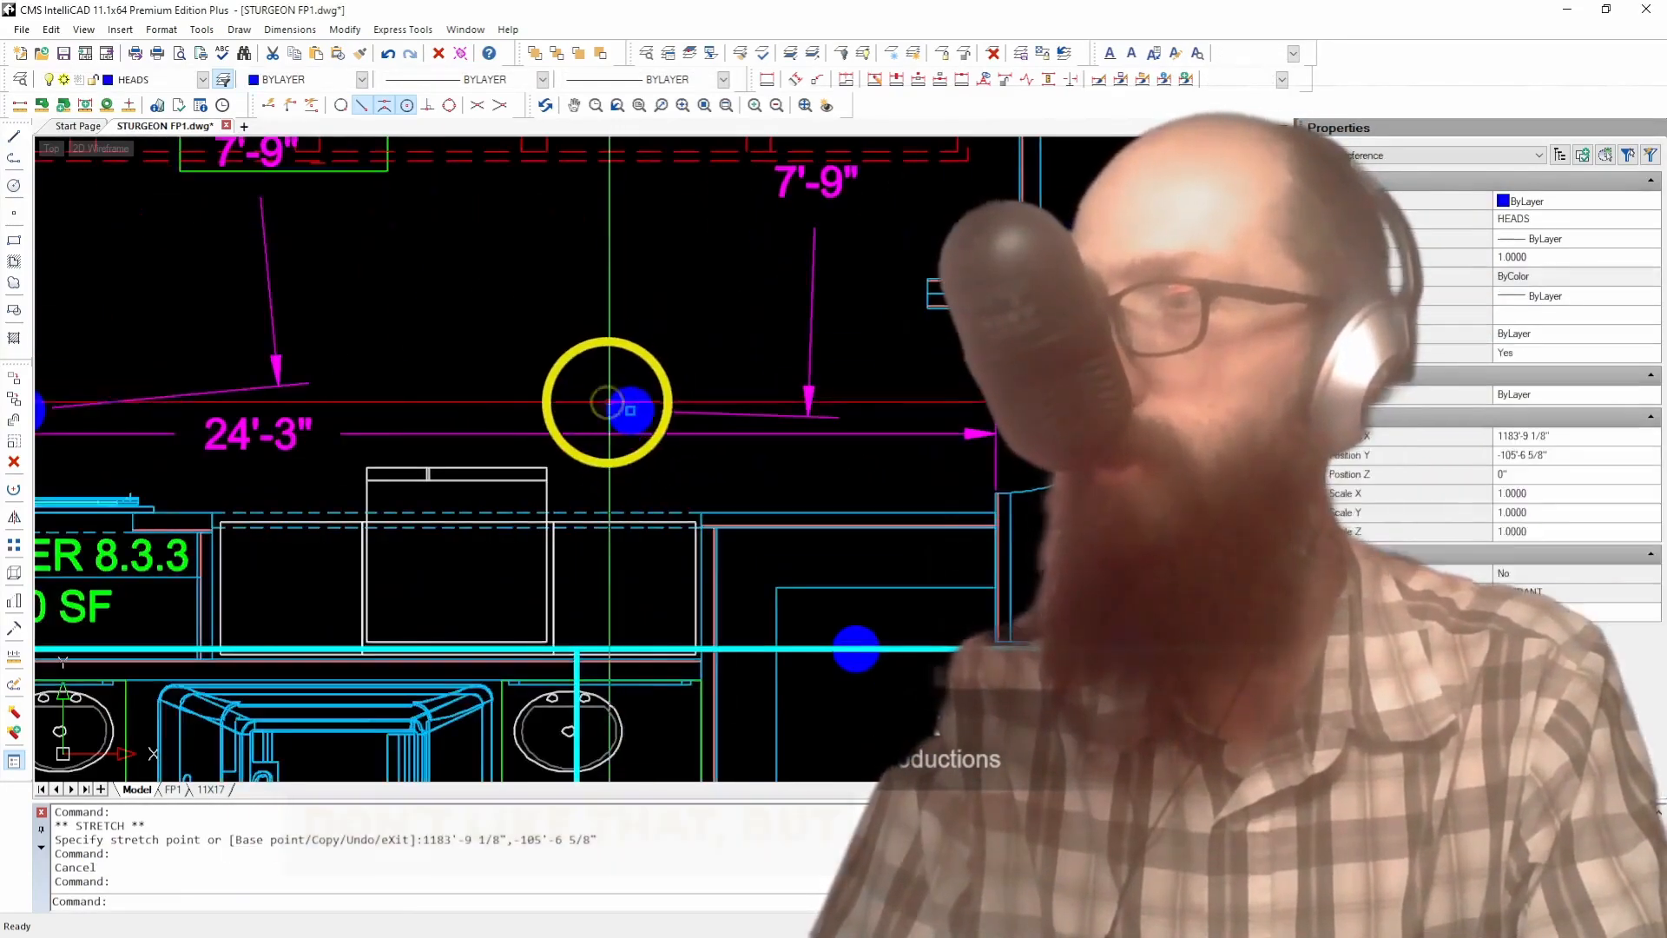
scroll(747, 443, down, 2)
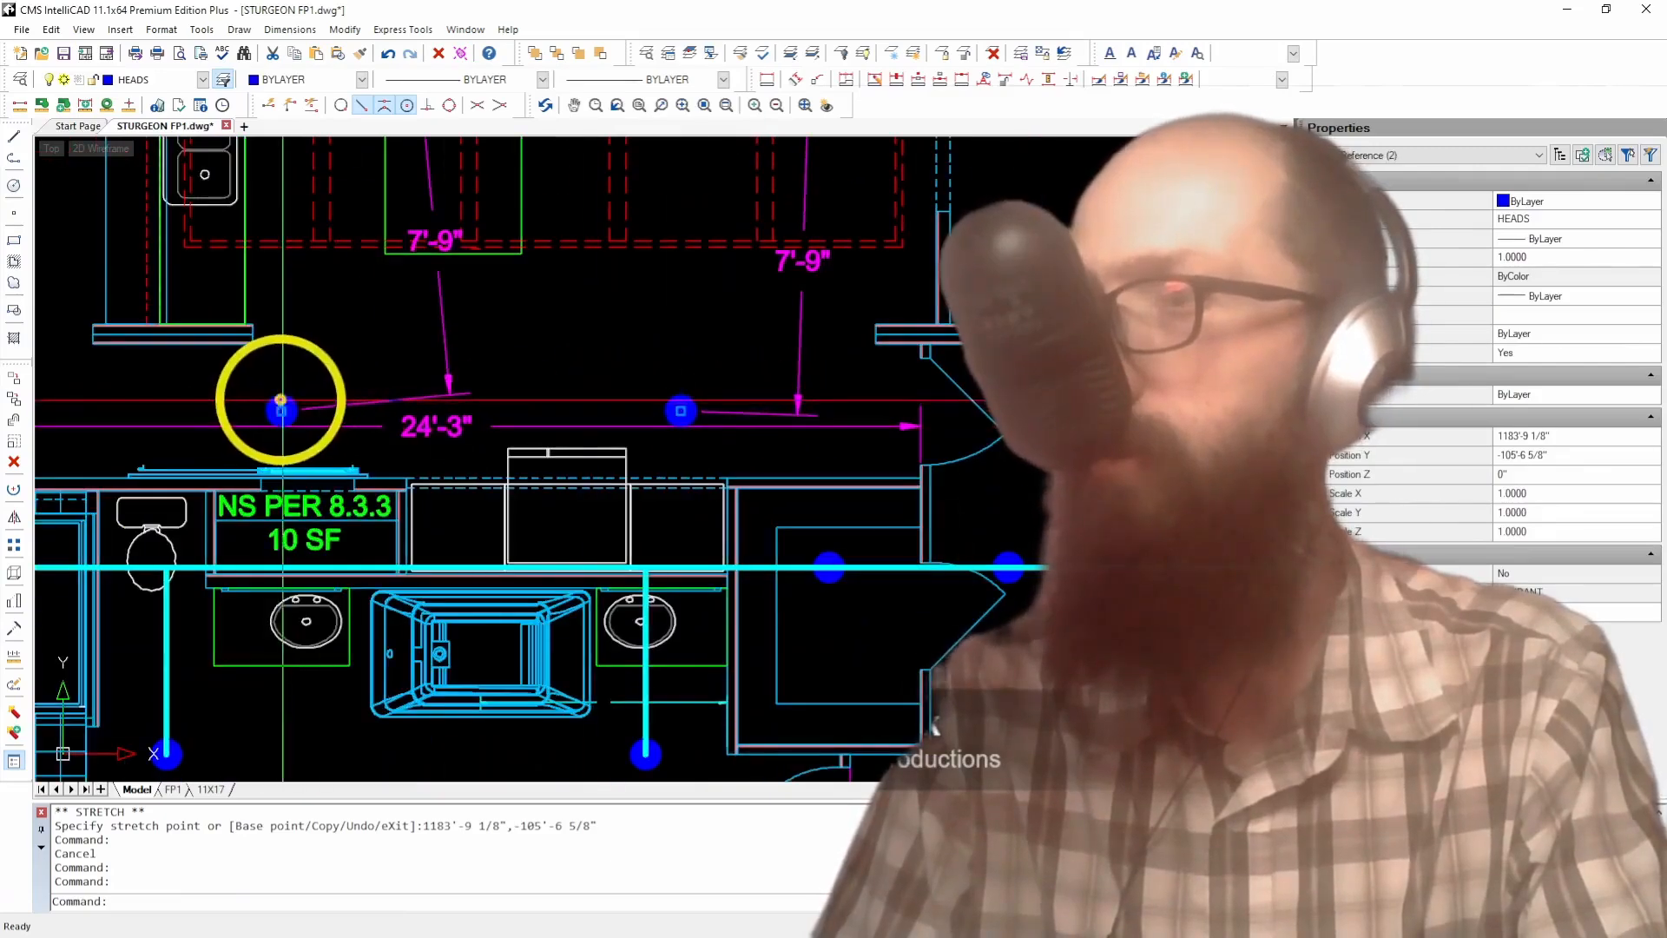
click(15, 399)
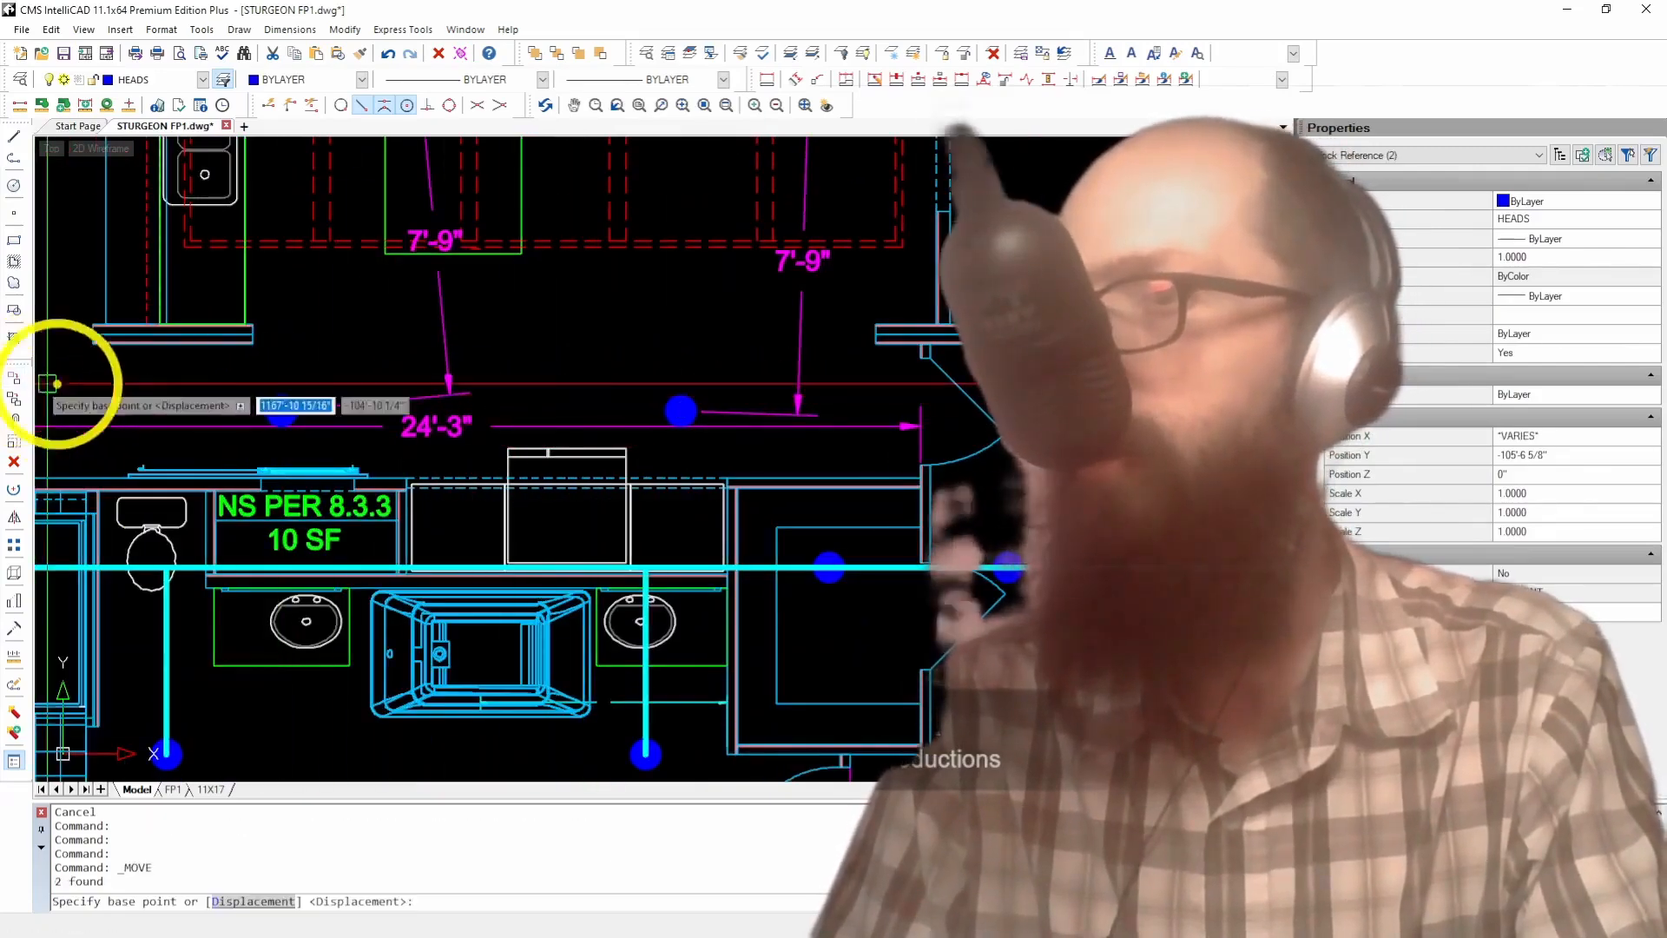
click(343, 339)
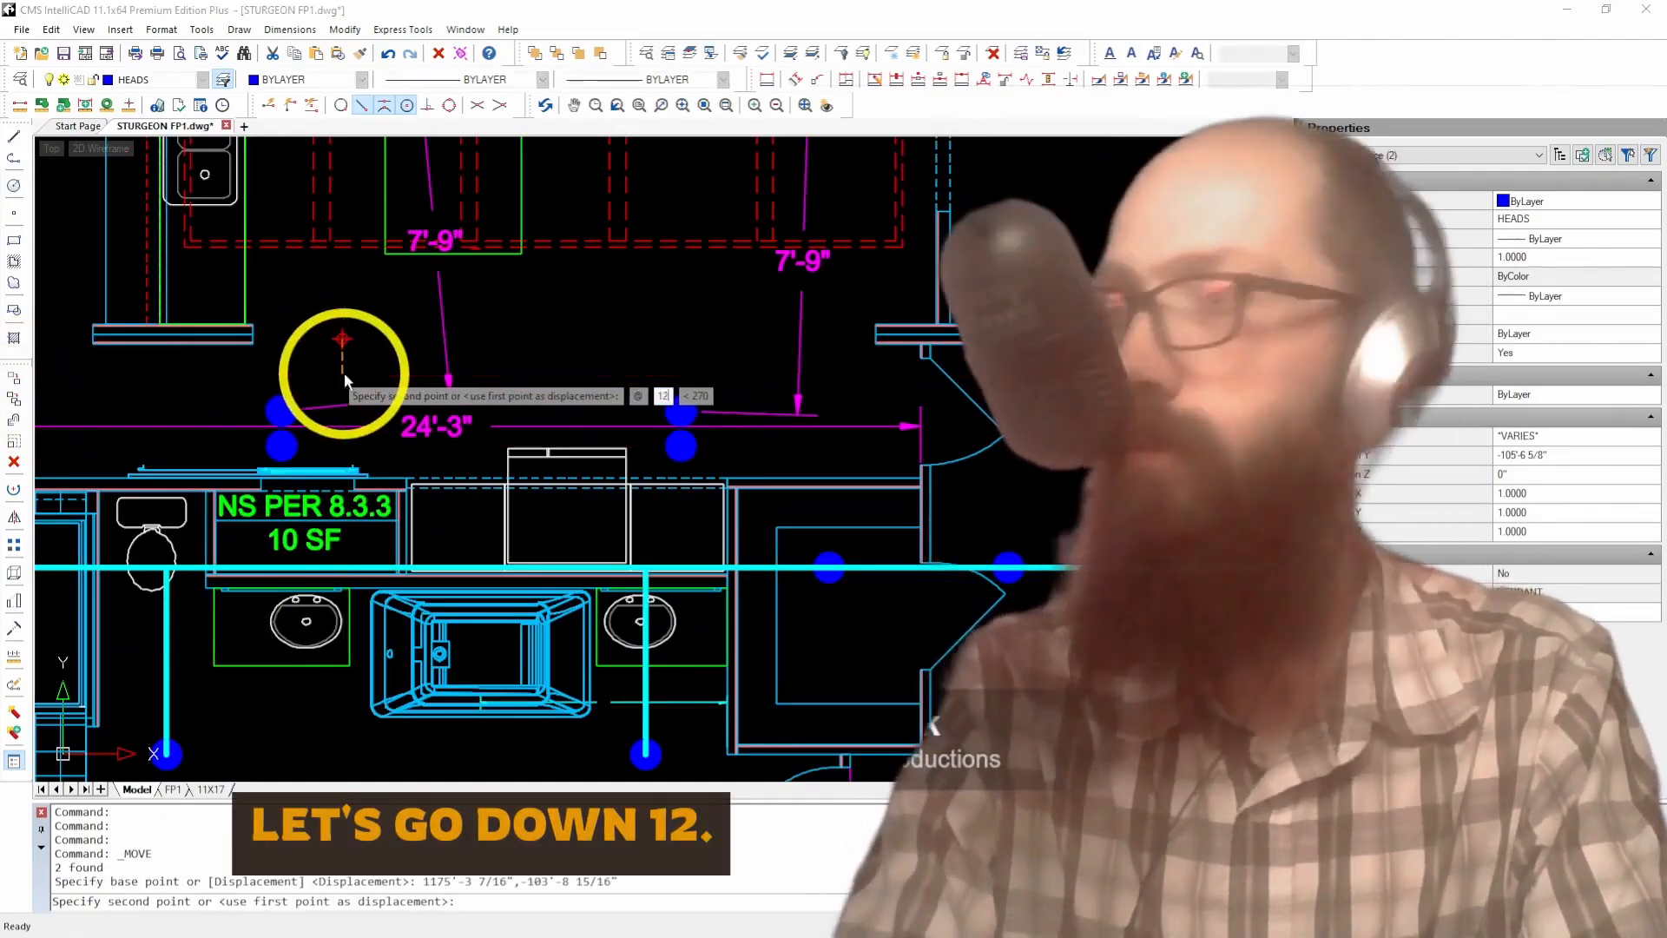
text(12)
key(Return)
key(Escape)
Step: Reattach the lower ends of both kitchen-to-hallway dimensions to the heads in their lowered positions
click(349, 380)
click(289, 409)
click(281, 425)
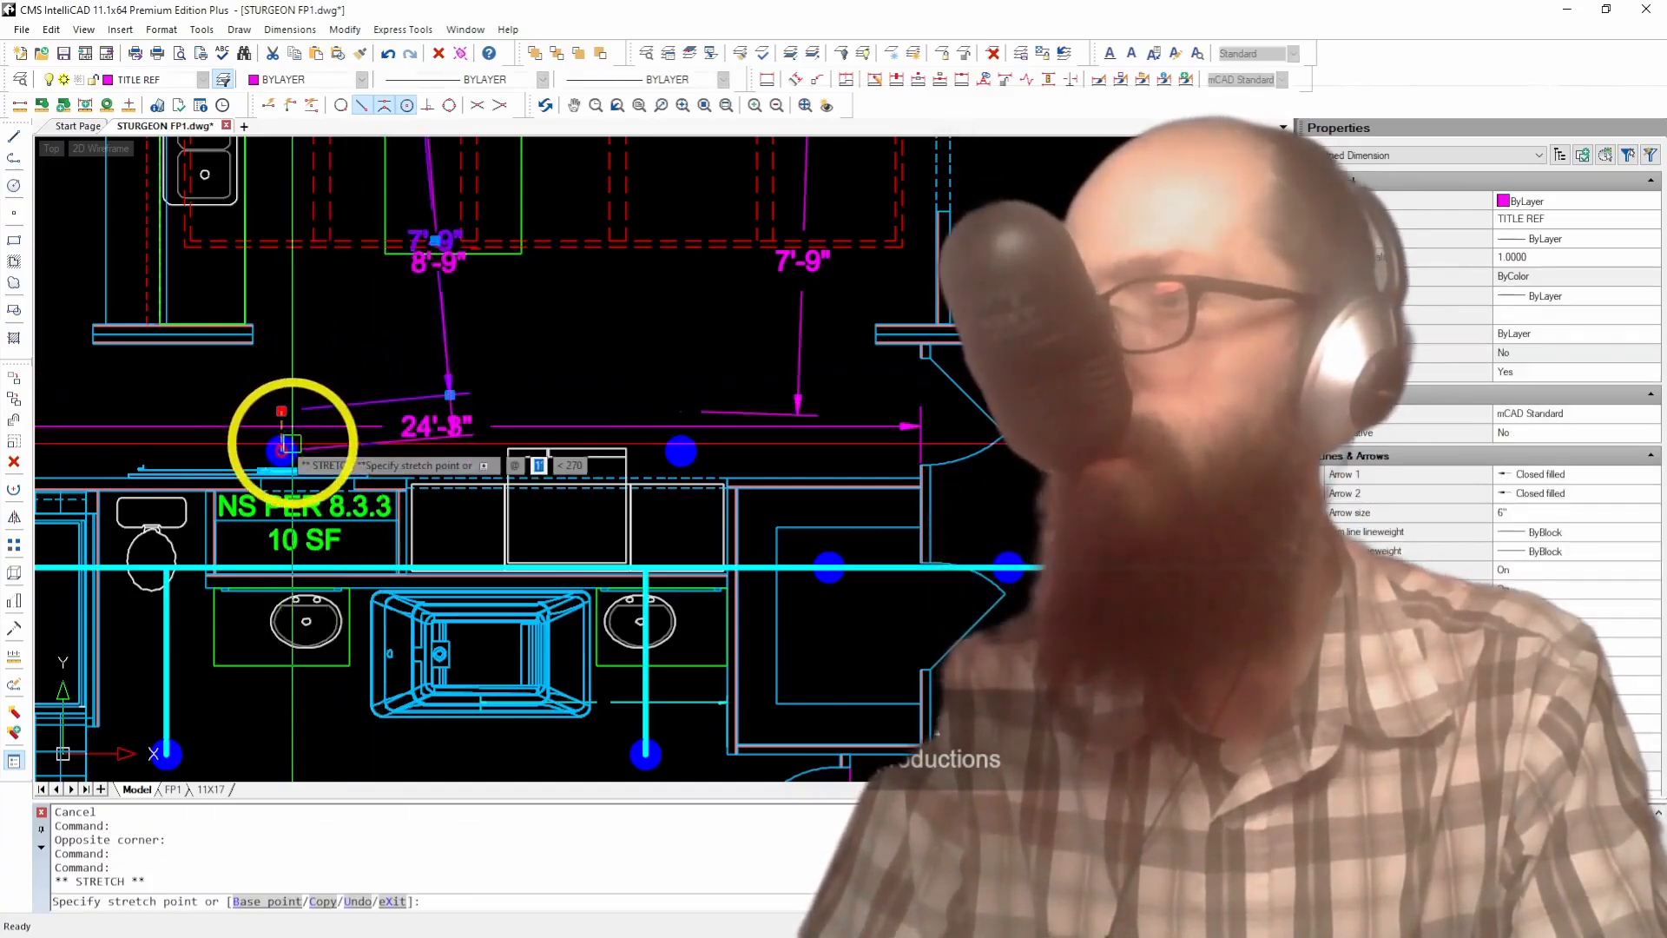
key(Escape)
click(781, 265)
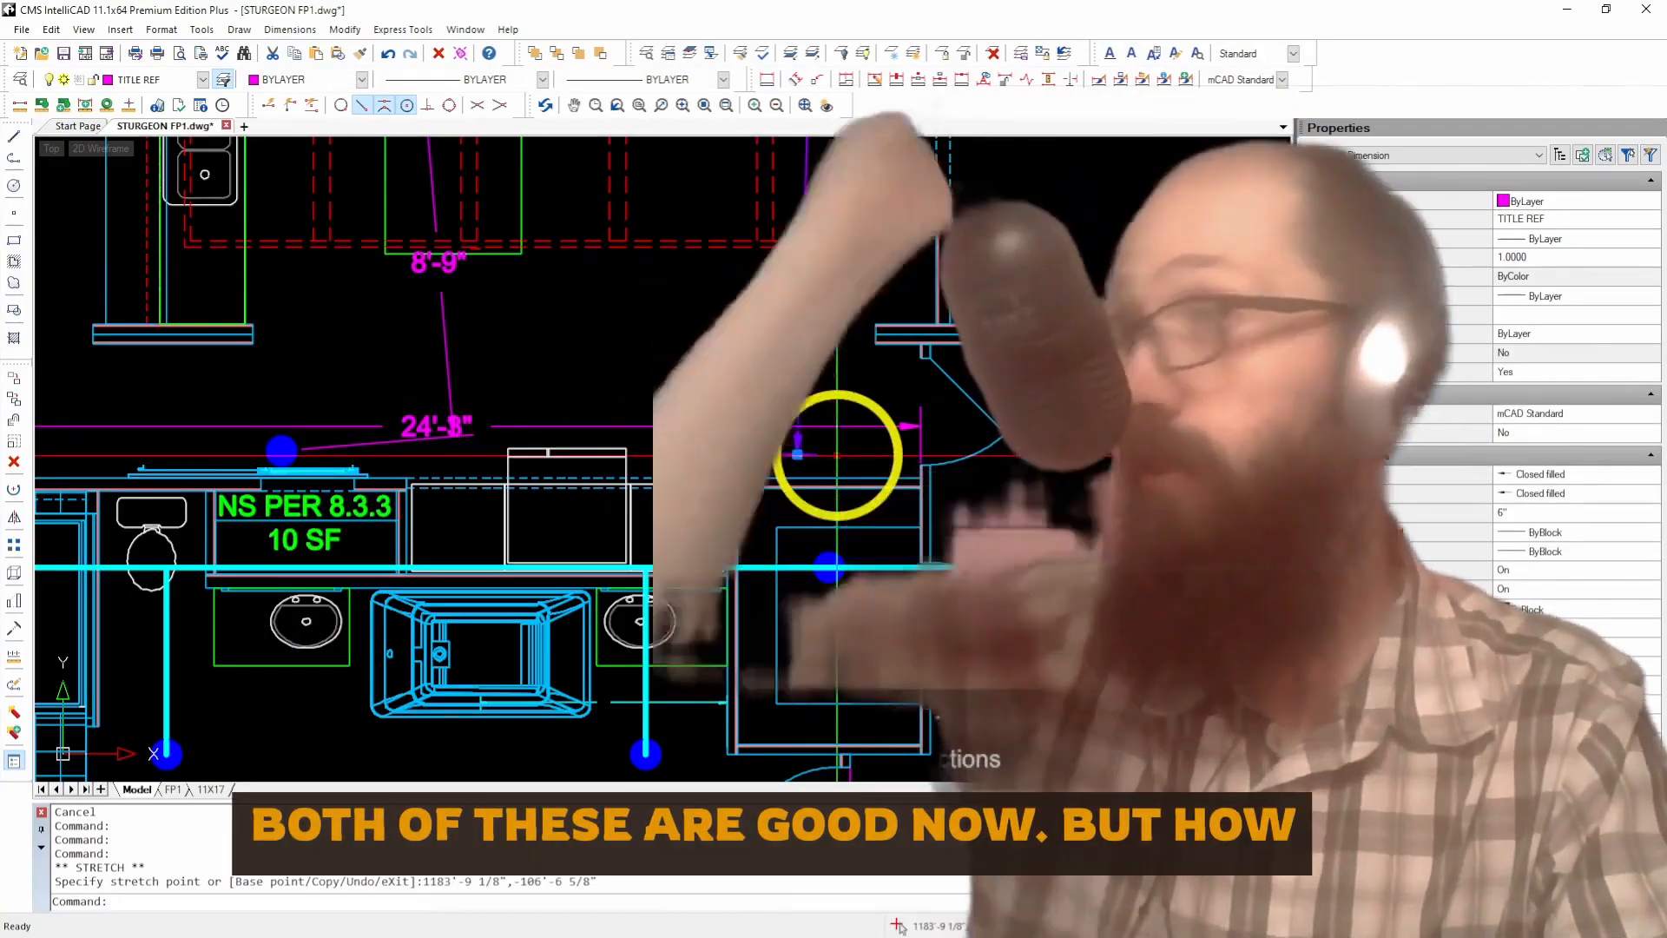
key(Escape)
Step: Erase the two dimensions running from the kitchen heads down to the hallway heads
scroll(923, 461, down, 4)
scroll(521, 473, up, 3)
scroll(953, 469, up, 3)
scroll(525, 441, down, 3)
scroll(764, 456, up, 1)
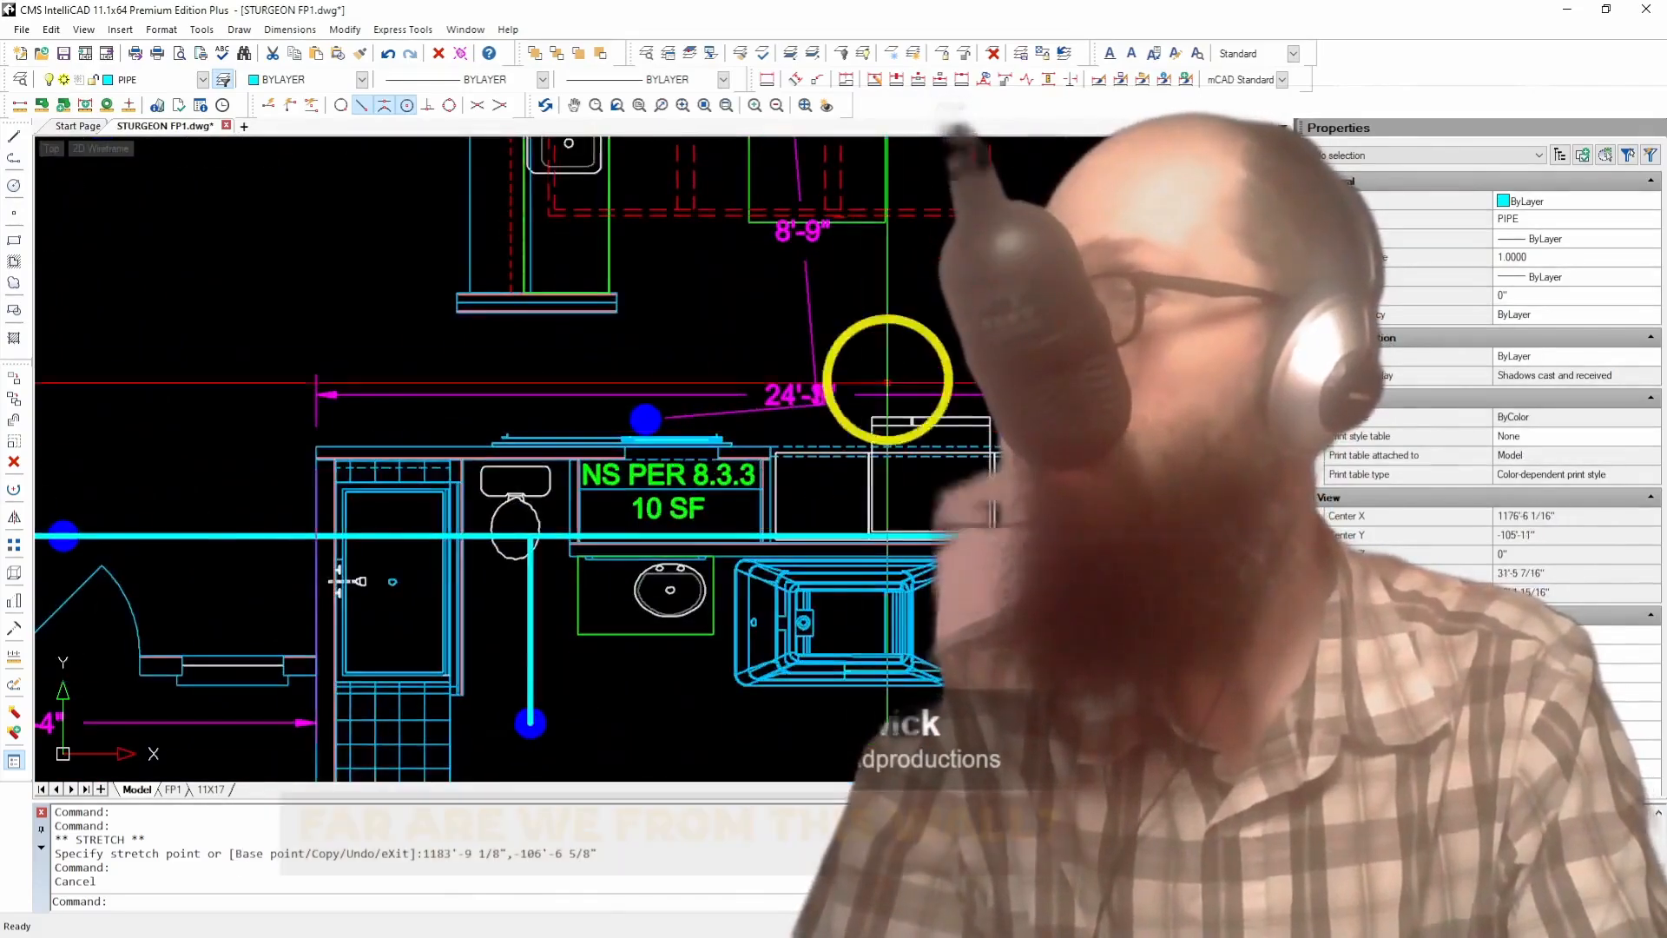
click(985, 326)
click(772, 339)
key(Delete)
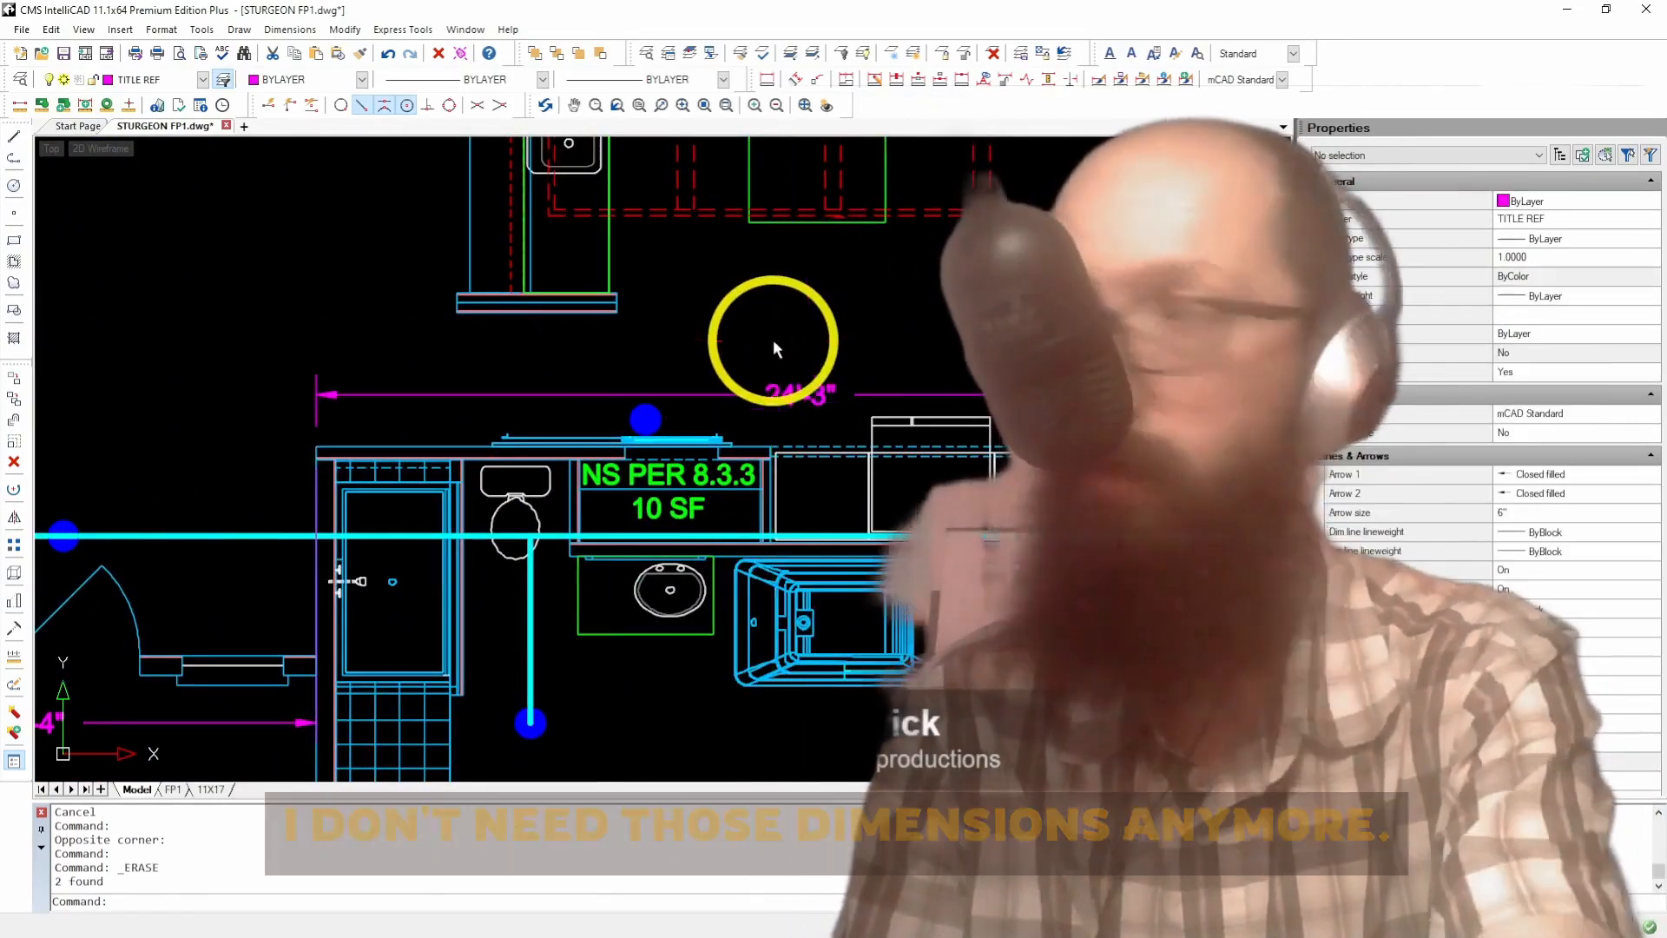
Step: Add a linear dimension between the two hallway heads, placed above the overall hallway dimension
click(768, 80)
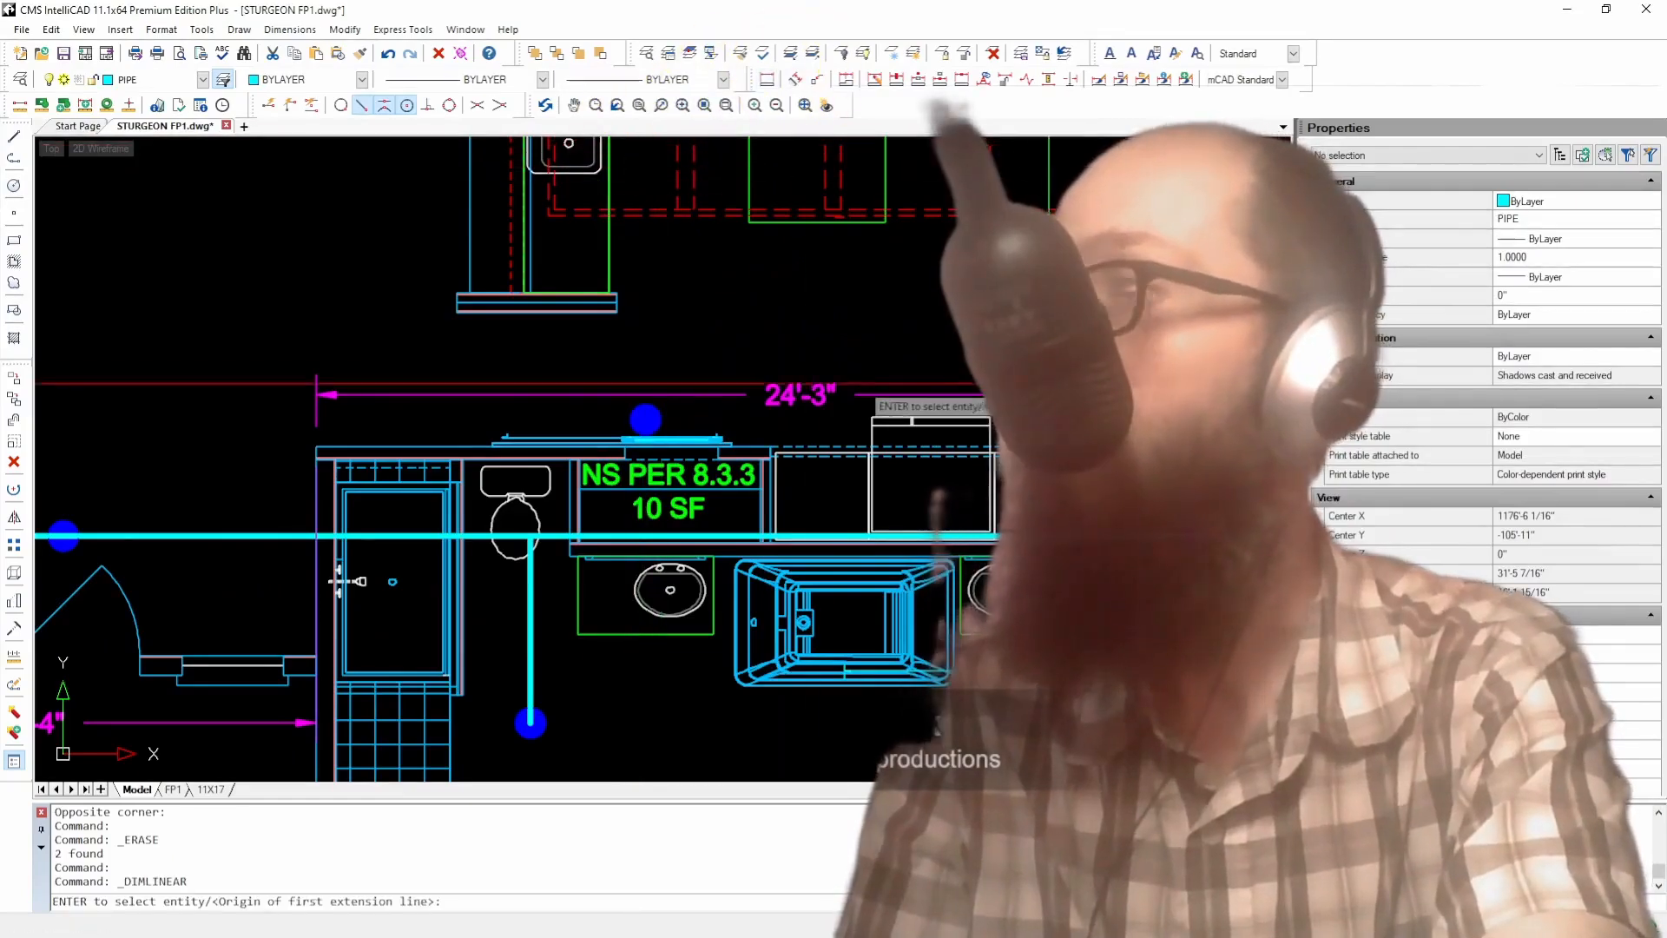
click(663, 407)
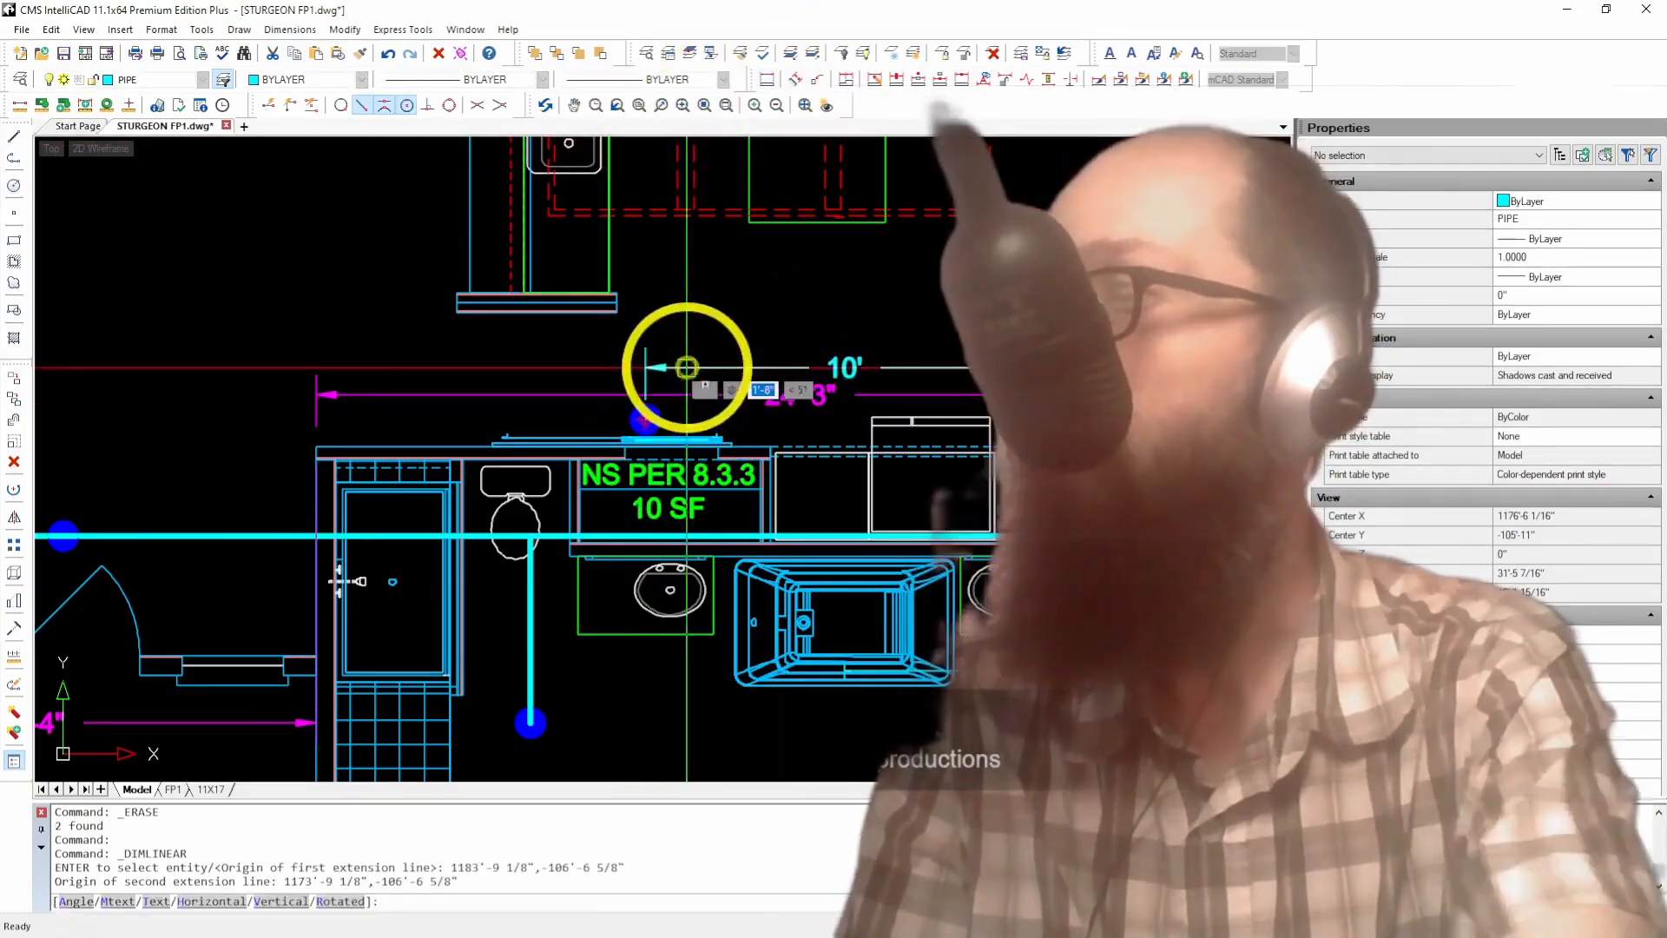
click(687, 356)
click(686, 335)
key(Escape)
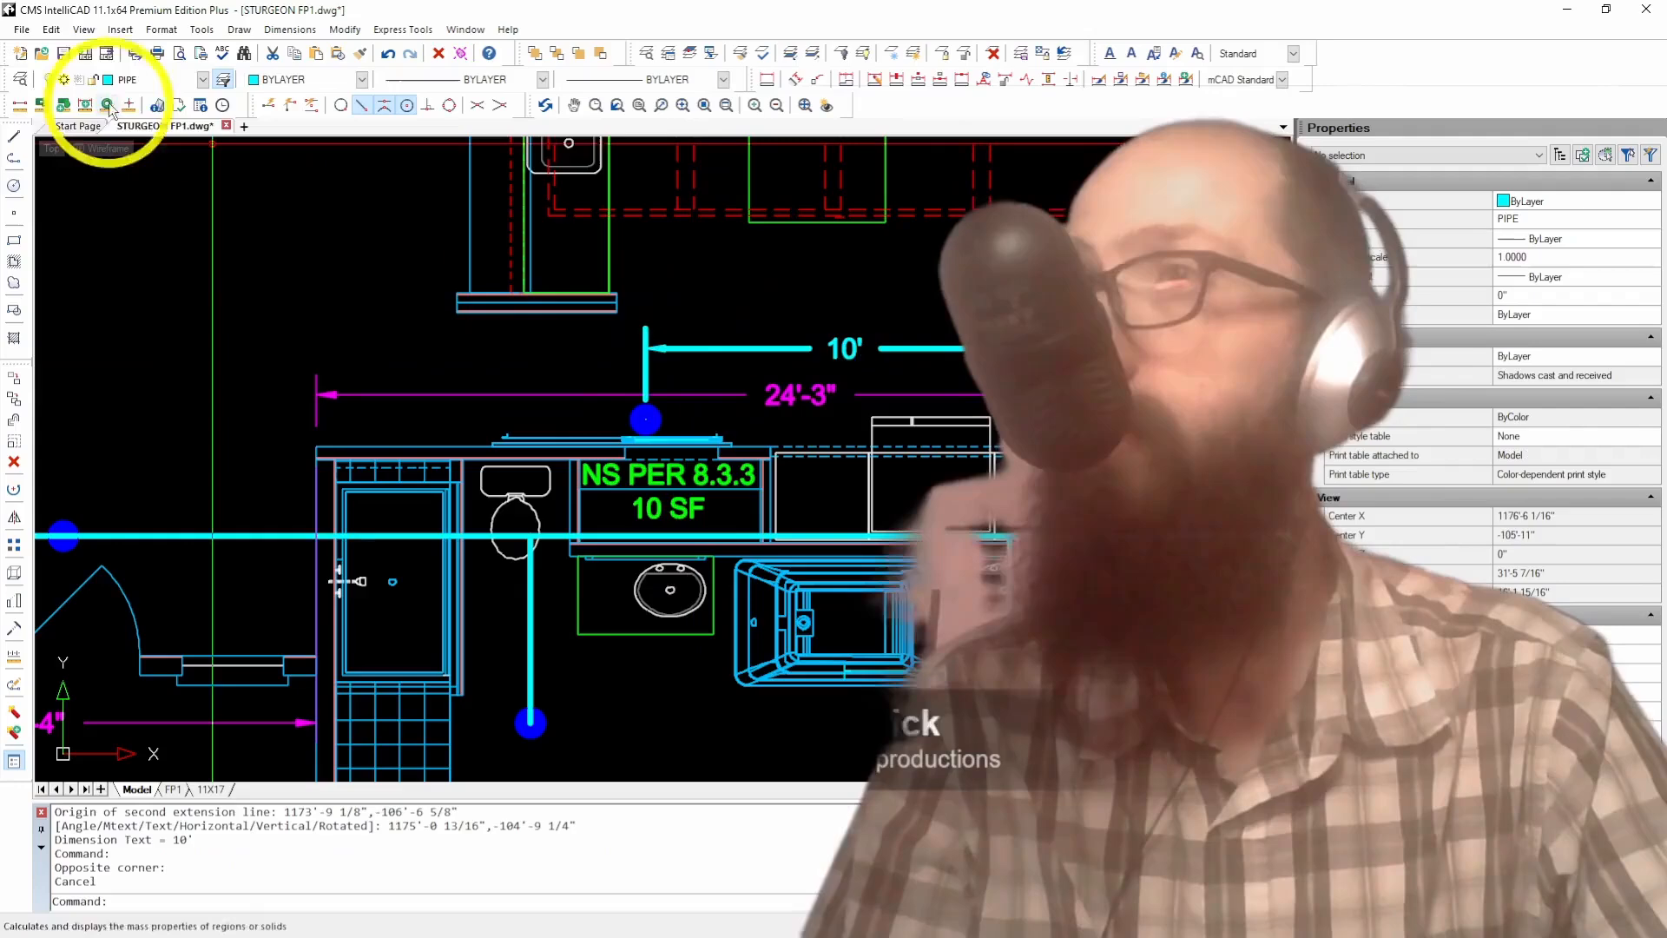
Step: Make TITLE REF the current layer and assign the new dimension between the hallway heads to it
click(97, 79)
click(162, 323)
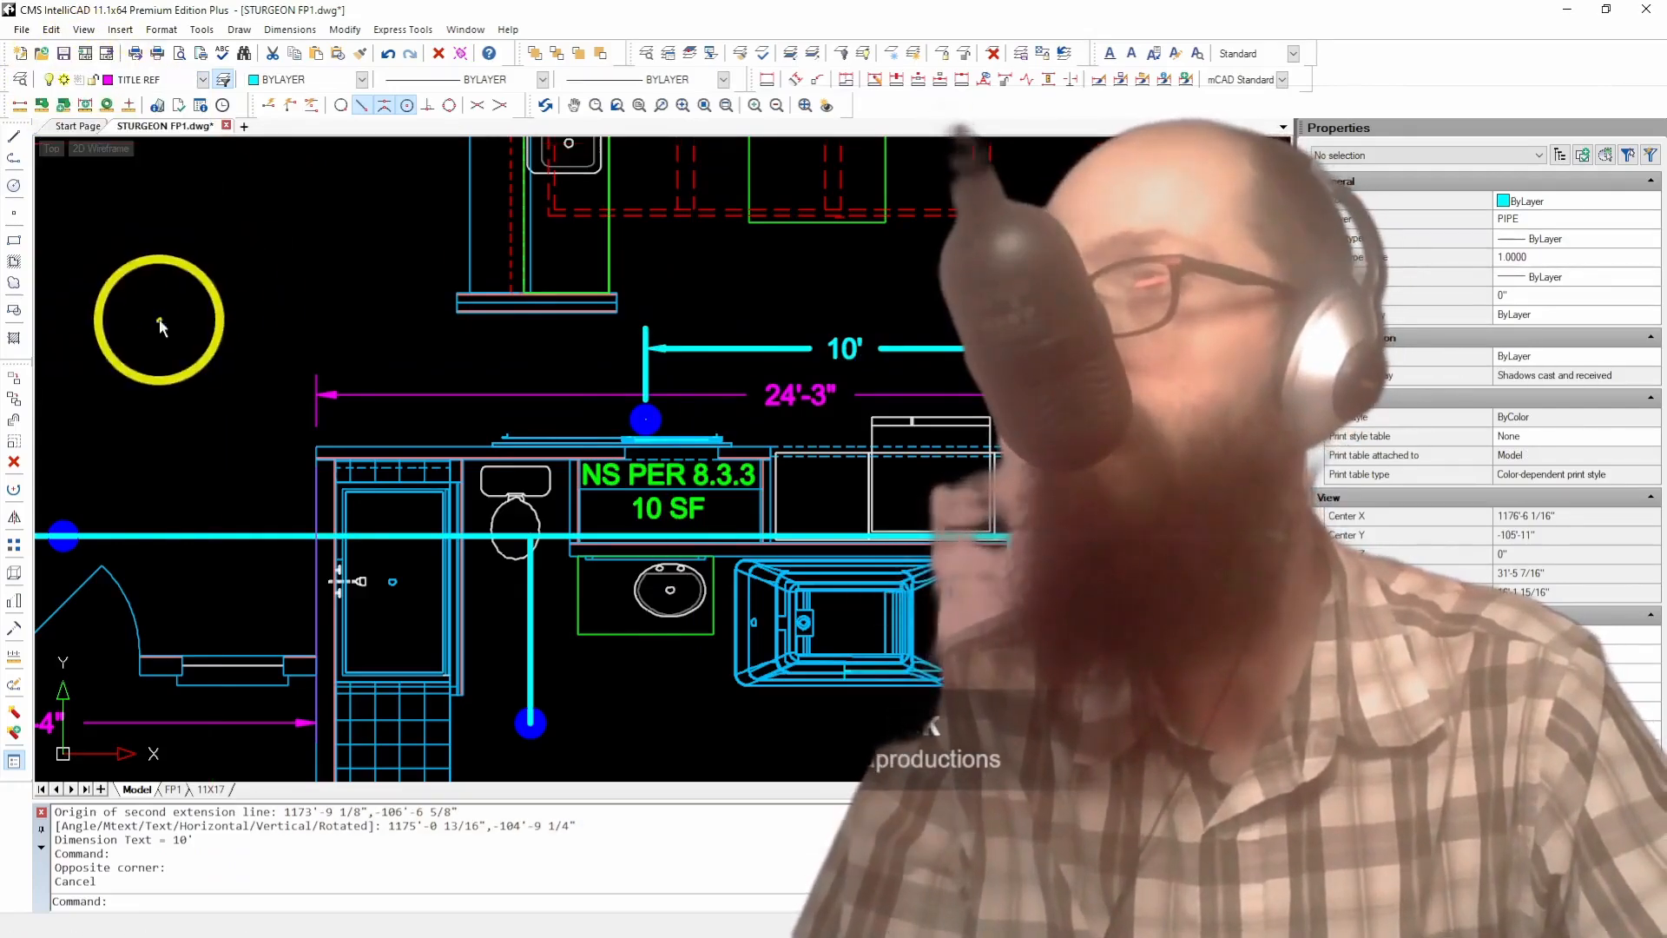
click(699, 348)
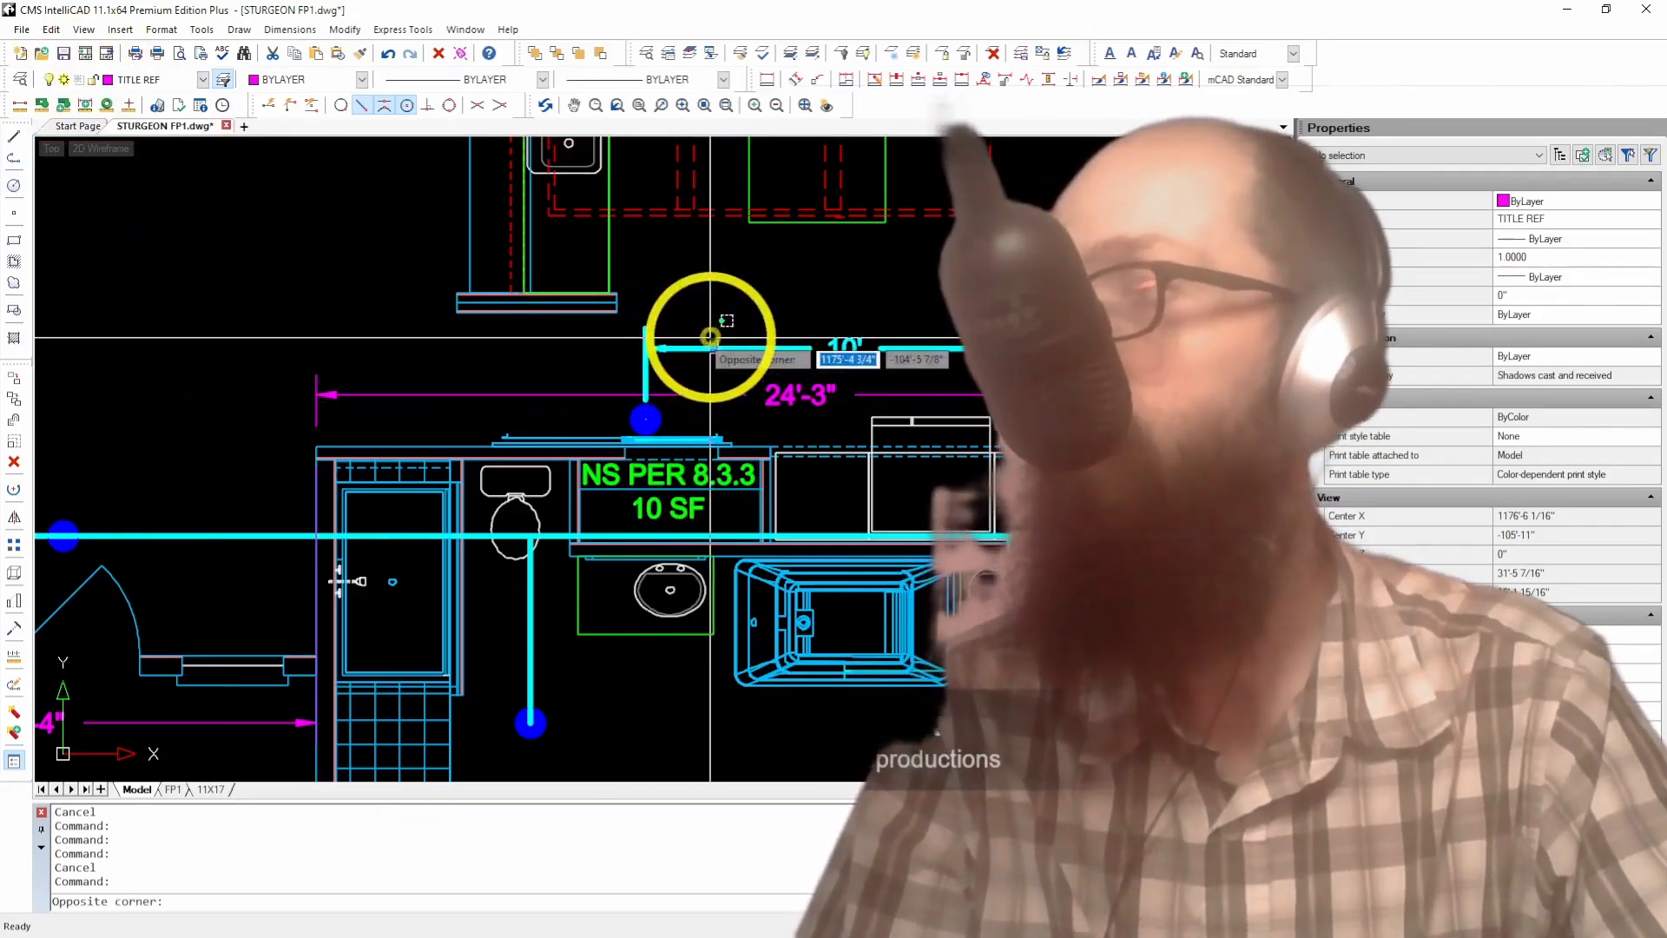
click(158, 81)
click(143, 321)
key(Escape)
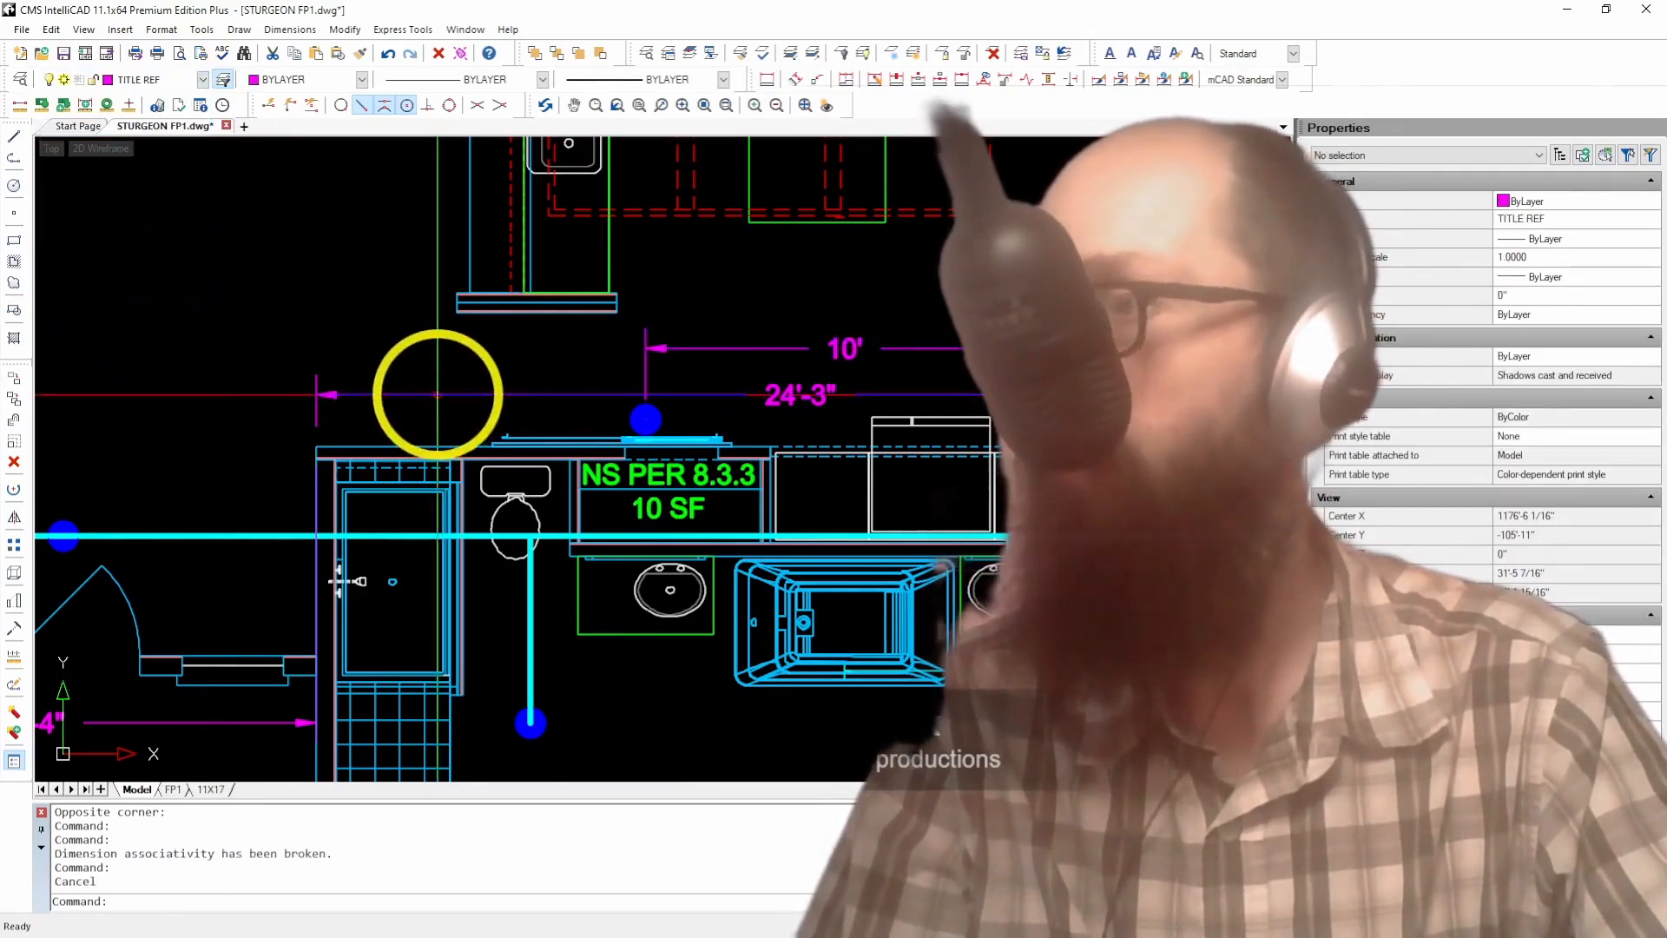
Step: Continue the dimension from the toilet-side head to the outer wall corner beside the shower
click(847, 82)
click(307, 459)
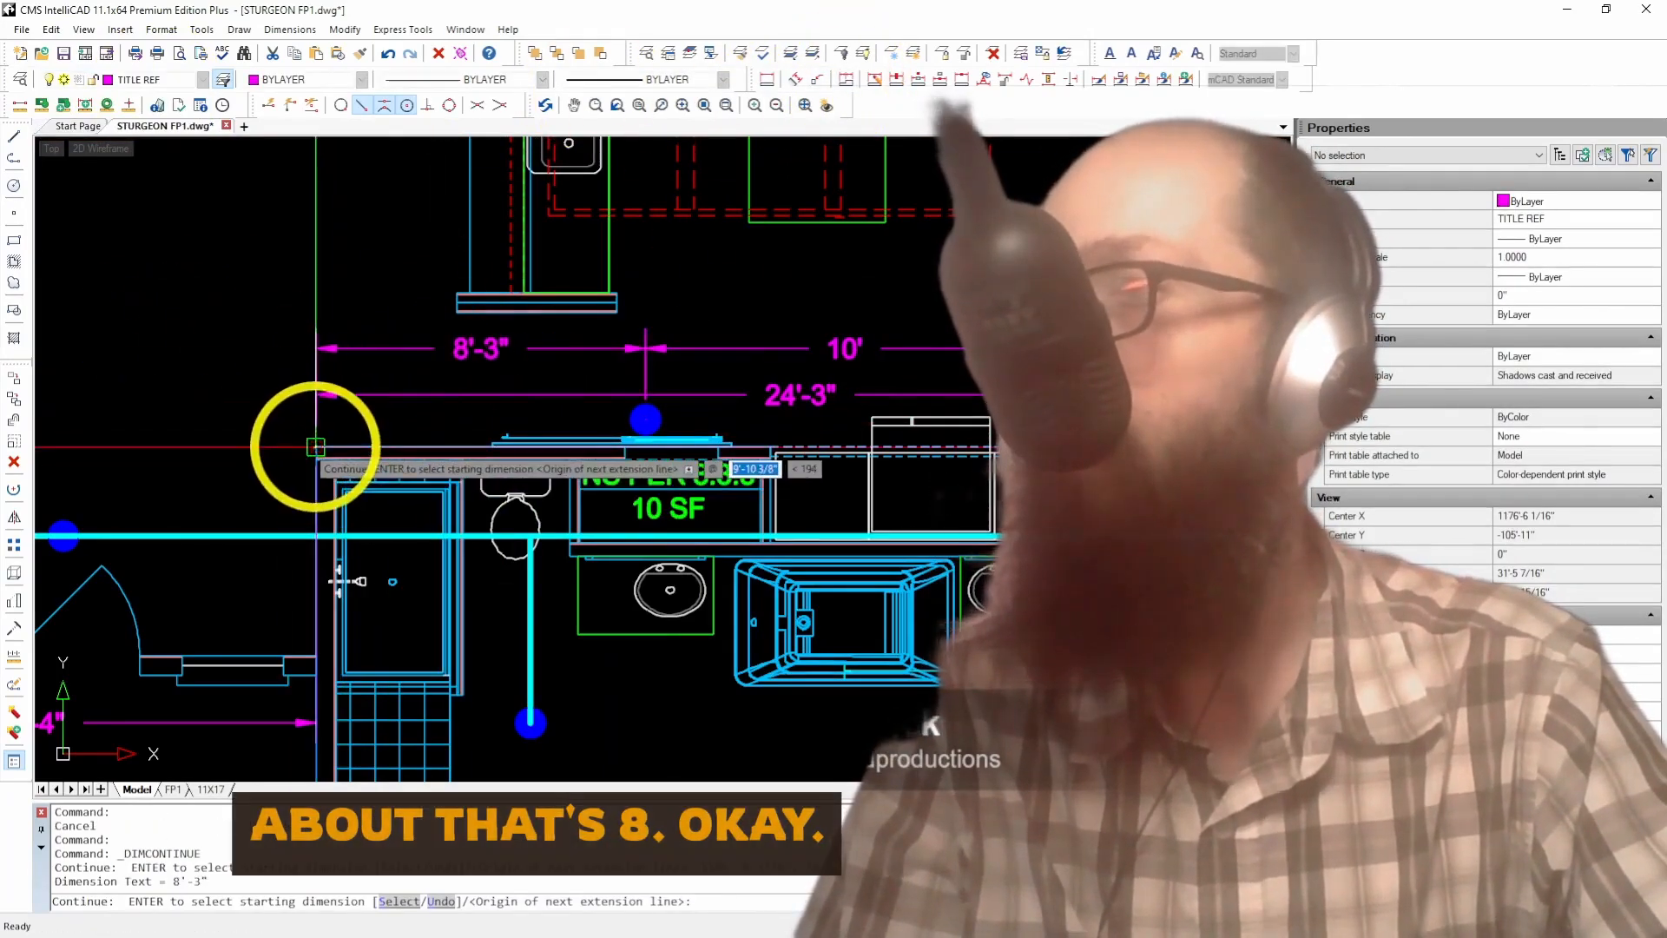
key(Escape)
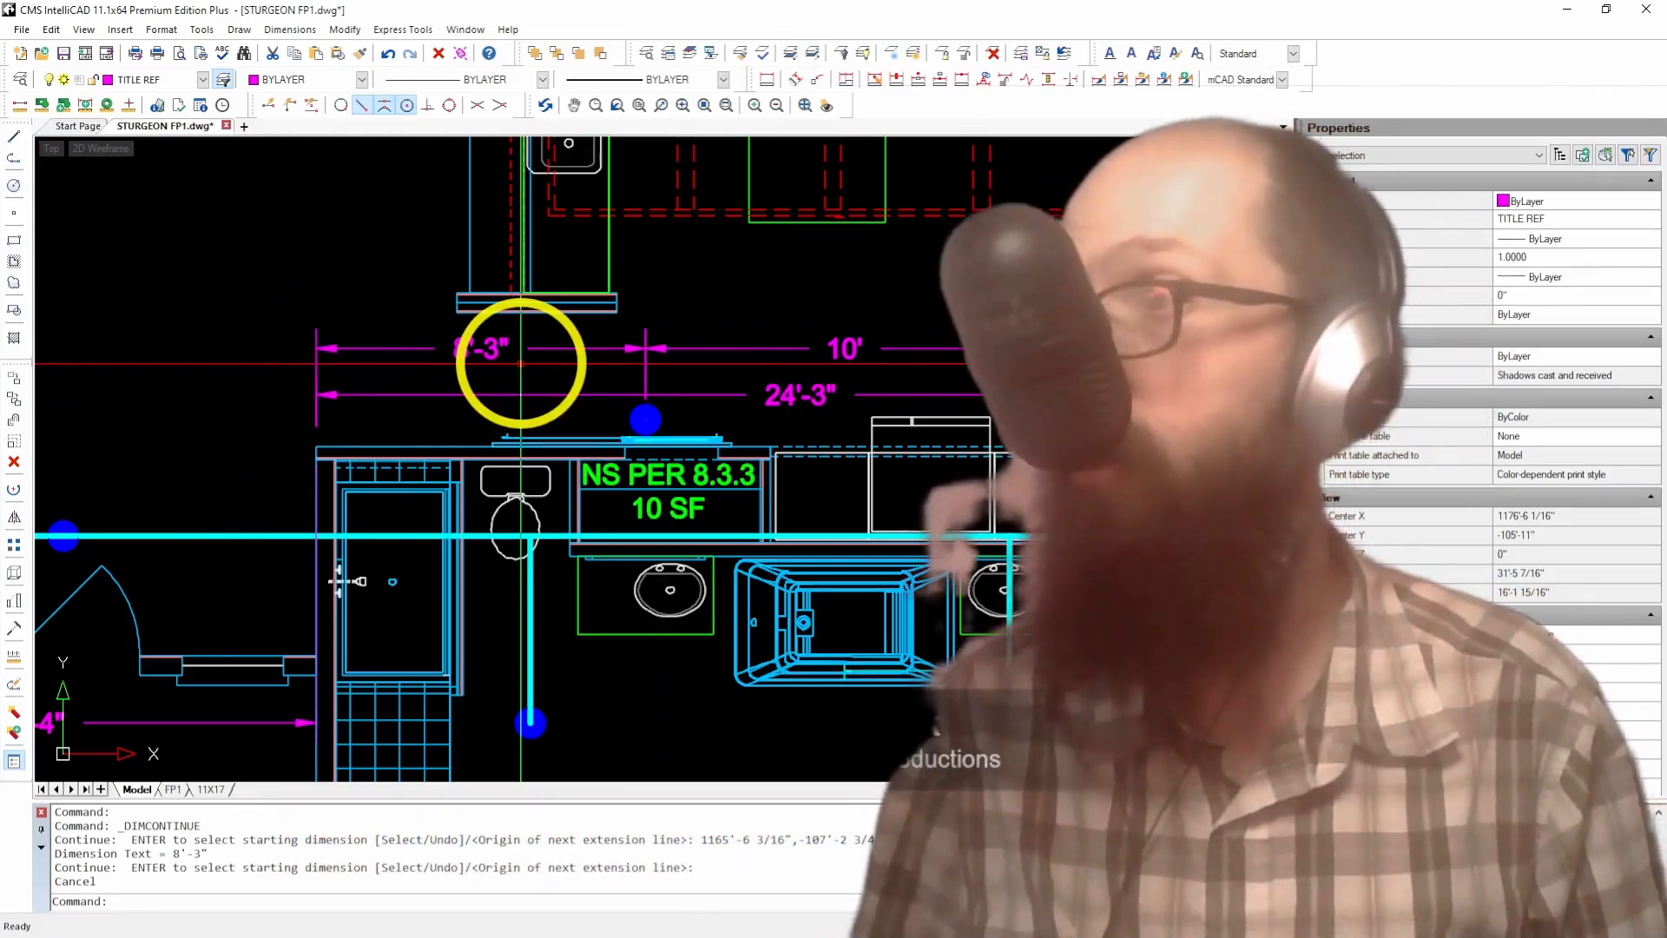
Step: Stretch the toilet-side hallway head and its two attached dimensions 24" horizontally toward the shower-side wall
scroll(648, 382, up, 4)
click(654, 339)
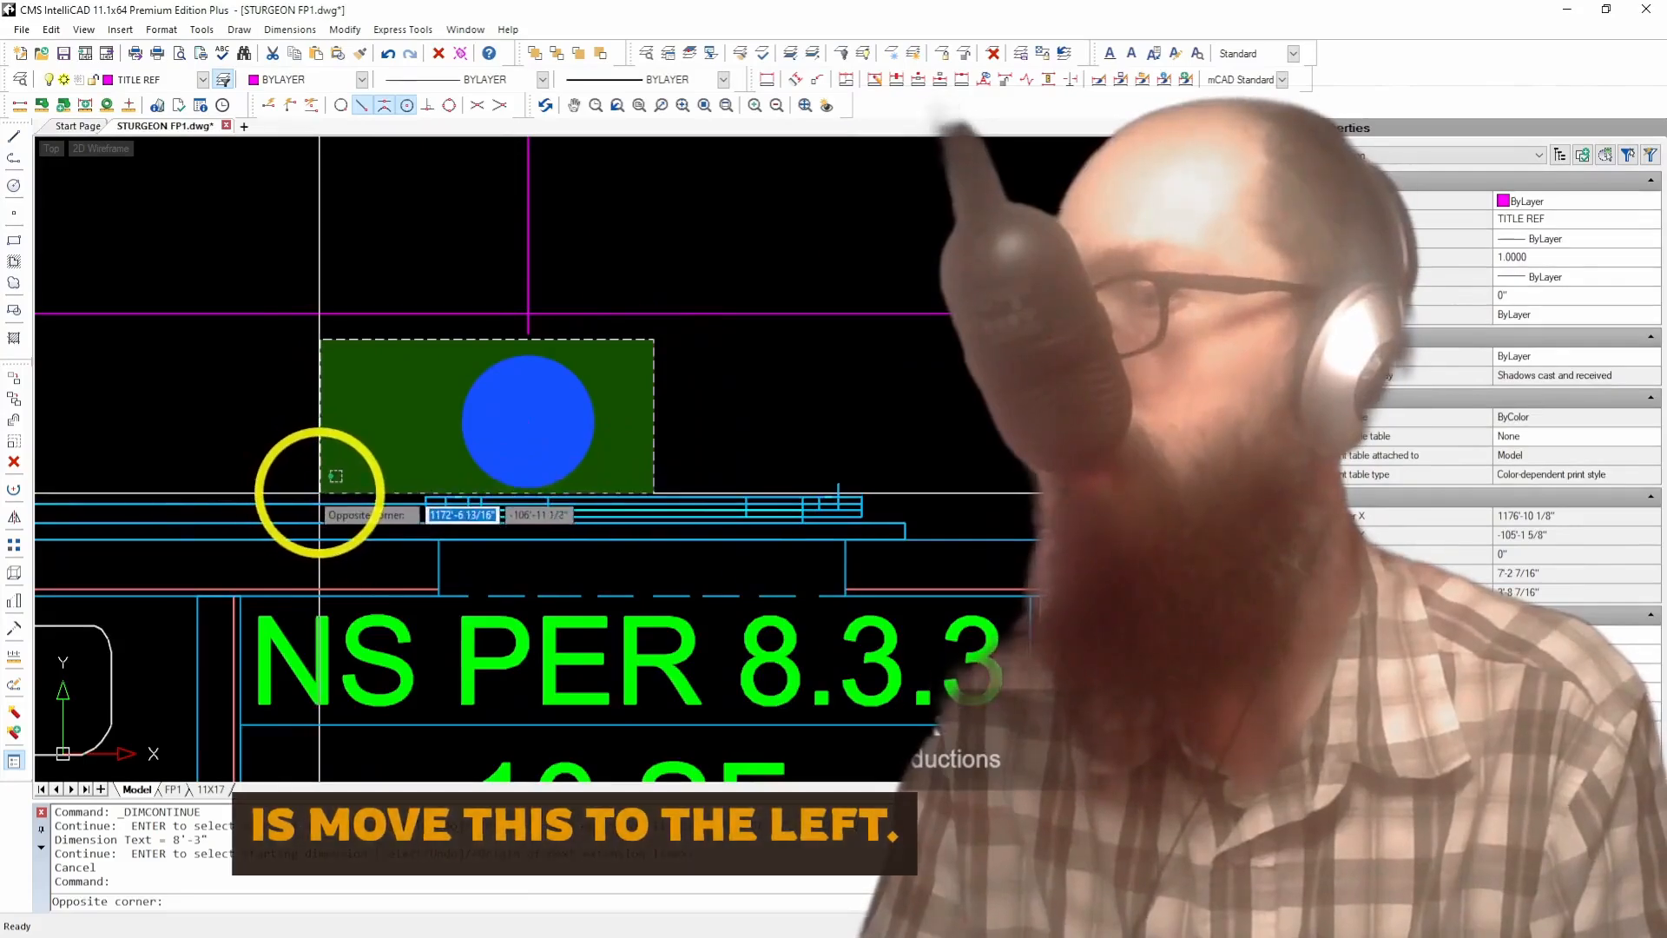
click(320, 492)
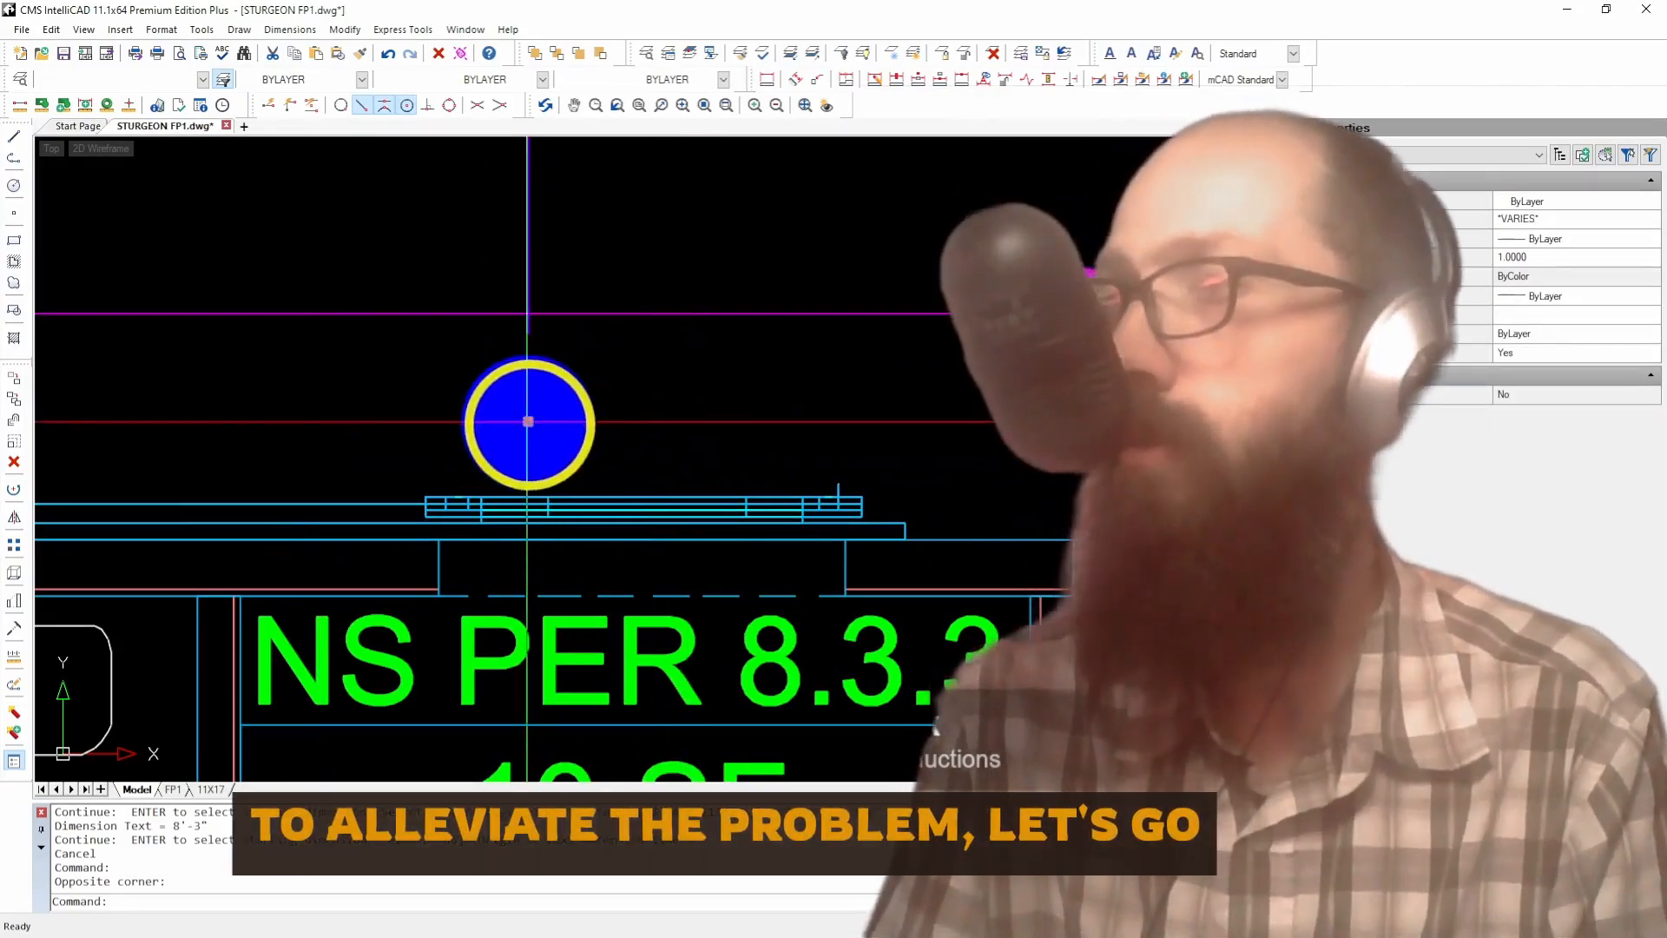
click(528, 422)
scroll(534, 420, down, 3)
scroll(480, 423, down, 5)
scroll(478, 423, down, 2)
scroll(475, 423, up, 5)
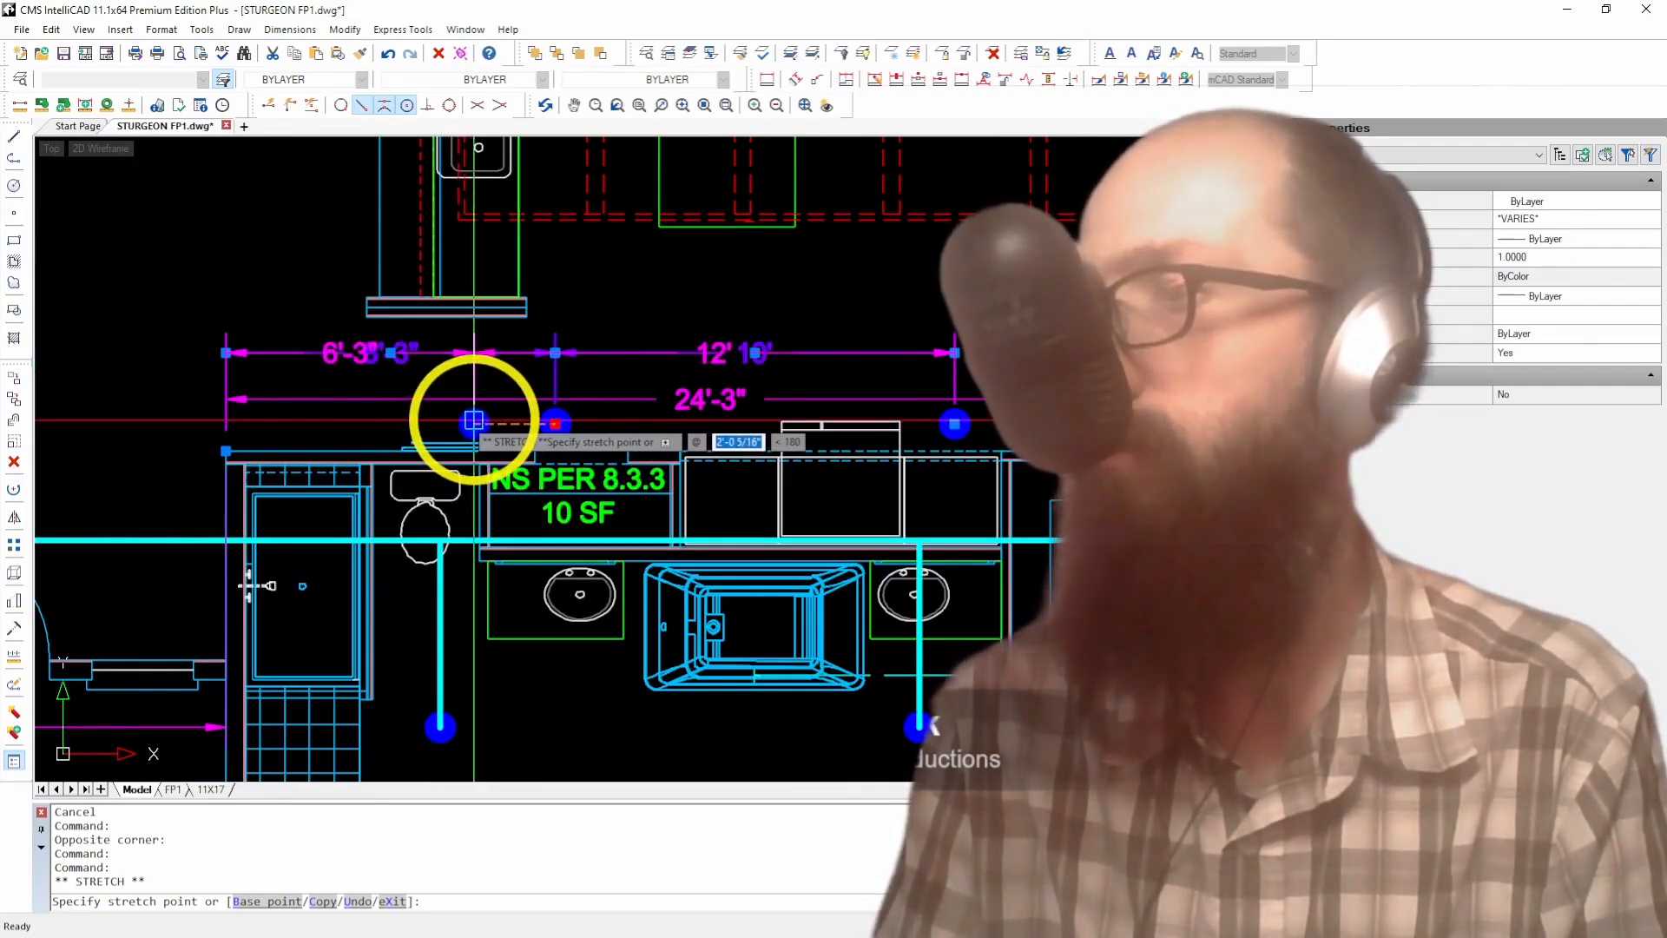
scroll(474, 423, down, 1)
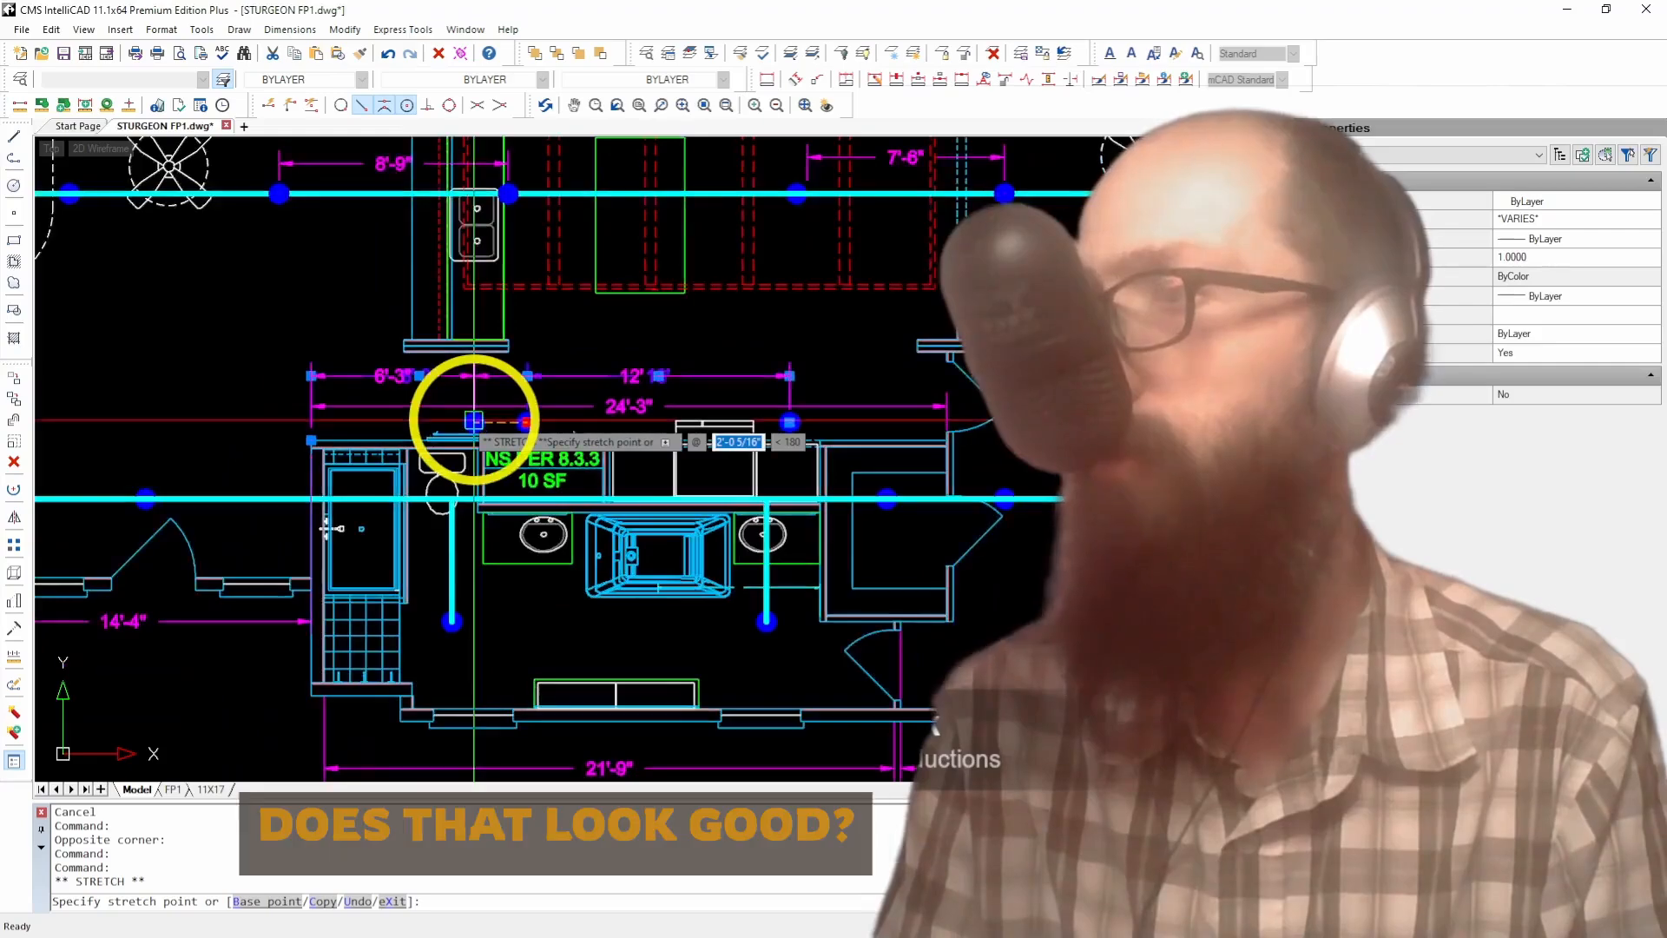
scroll(474, 422, up, 1)
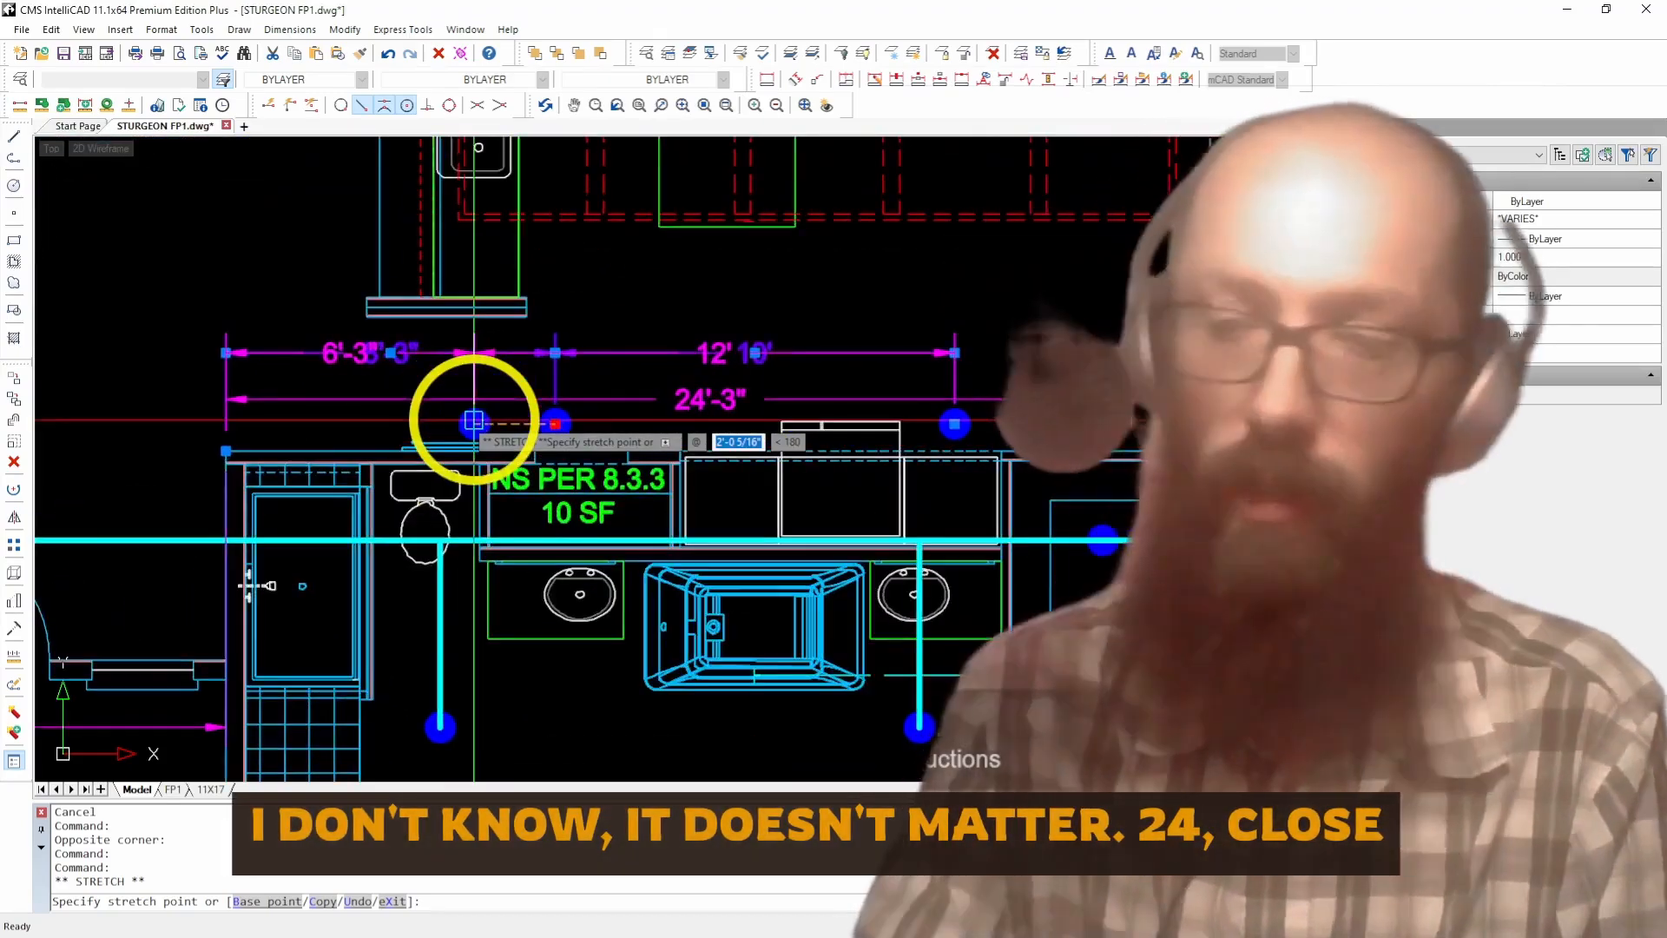
text(24)
key(Return)
key(Escape)
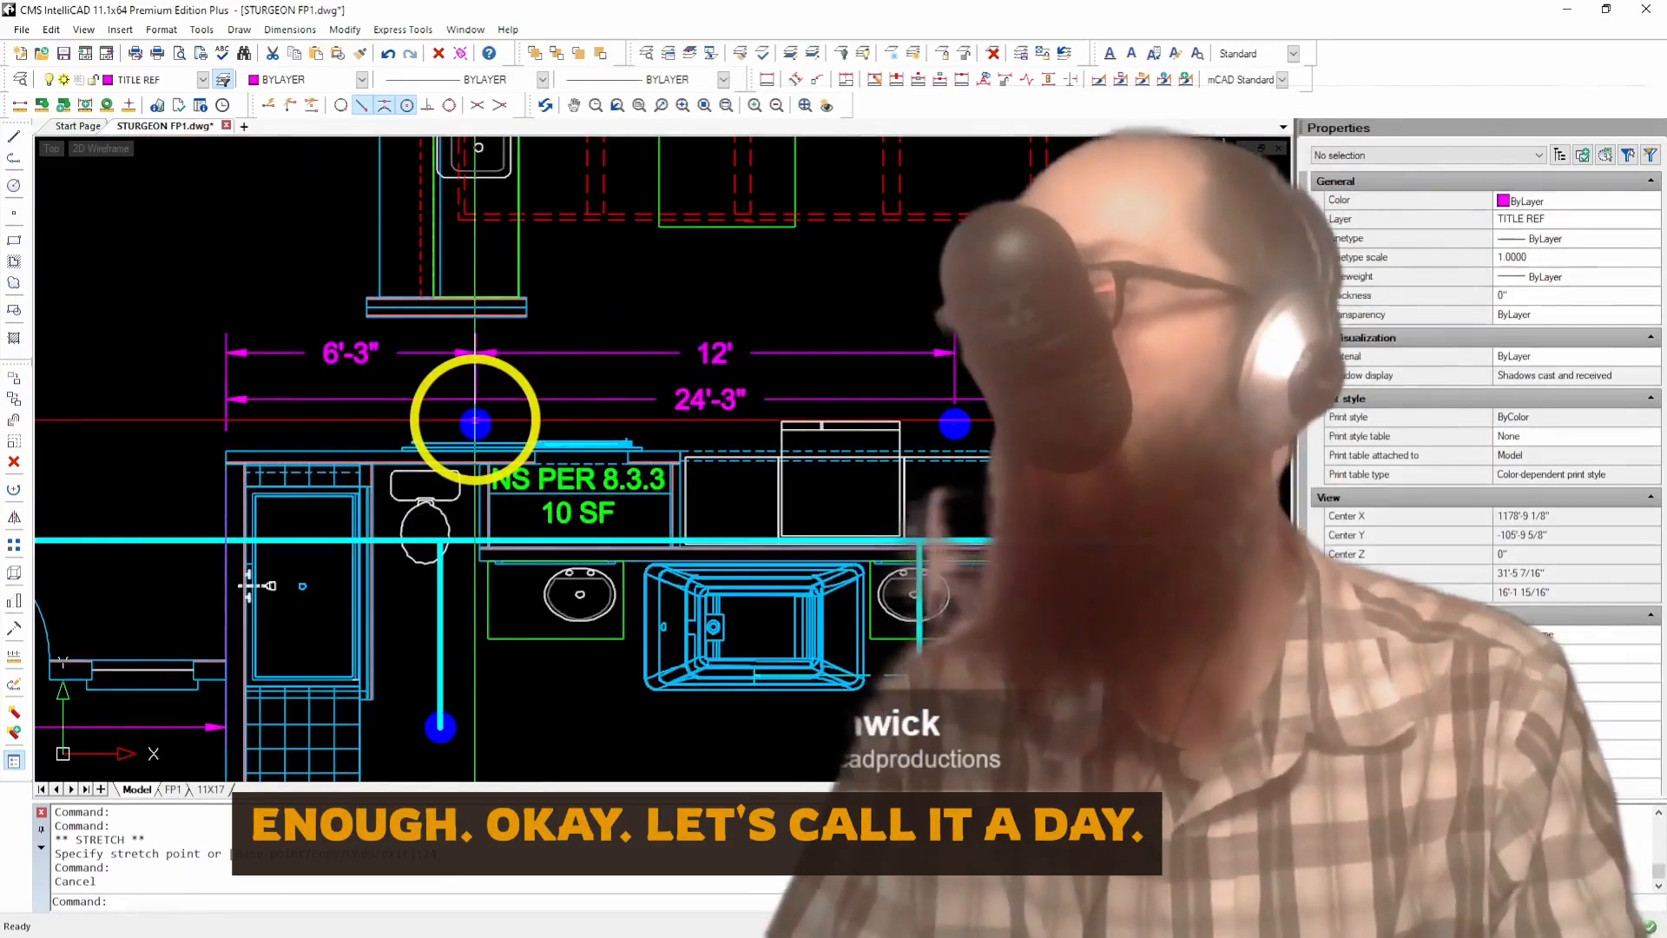
scroll(821, 575, down, 2)
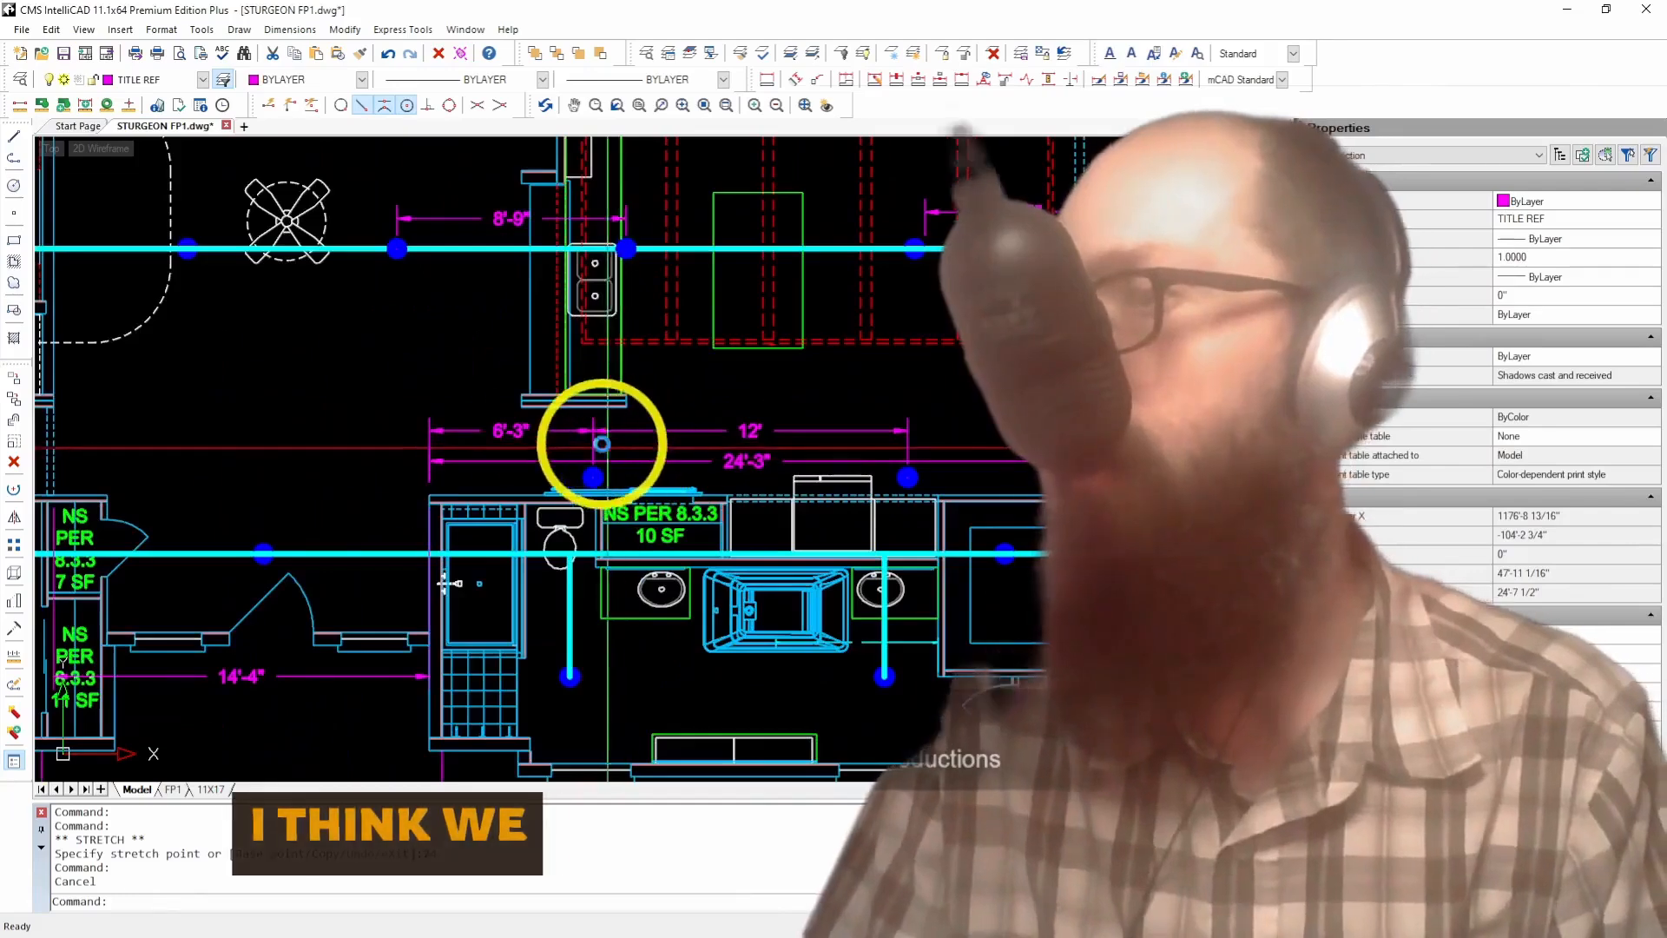
Step: Erase the three linear dimensions above the hallway heads
click(608, 447)
click(409, 463)
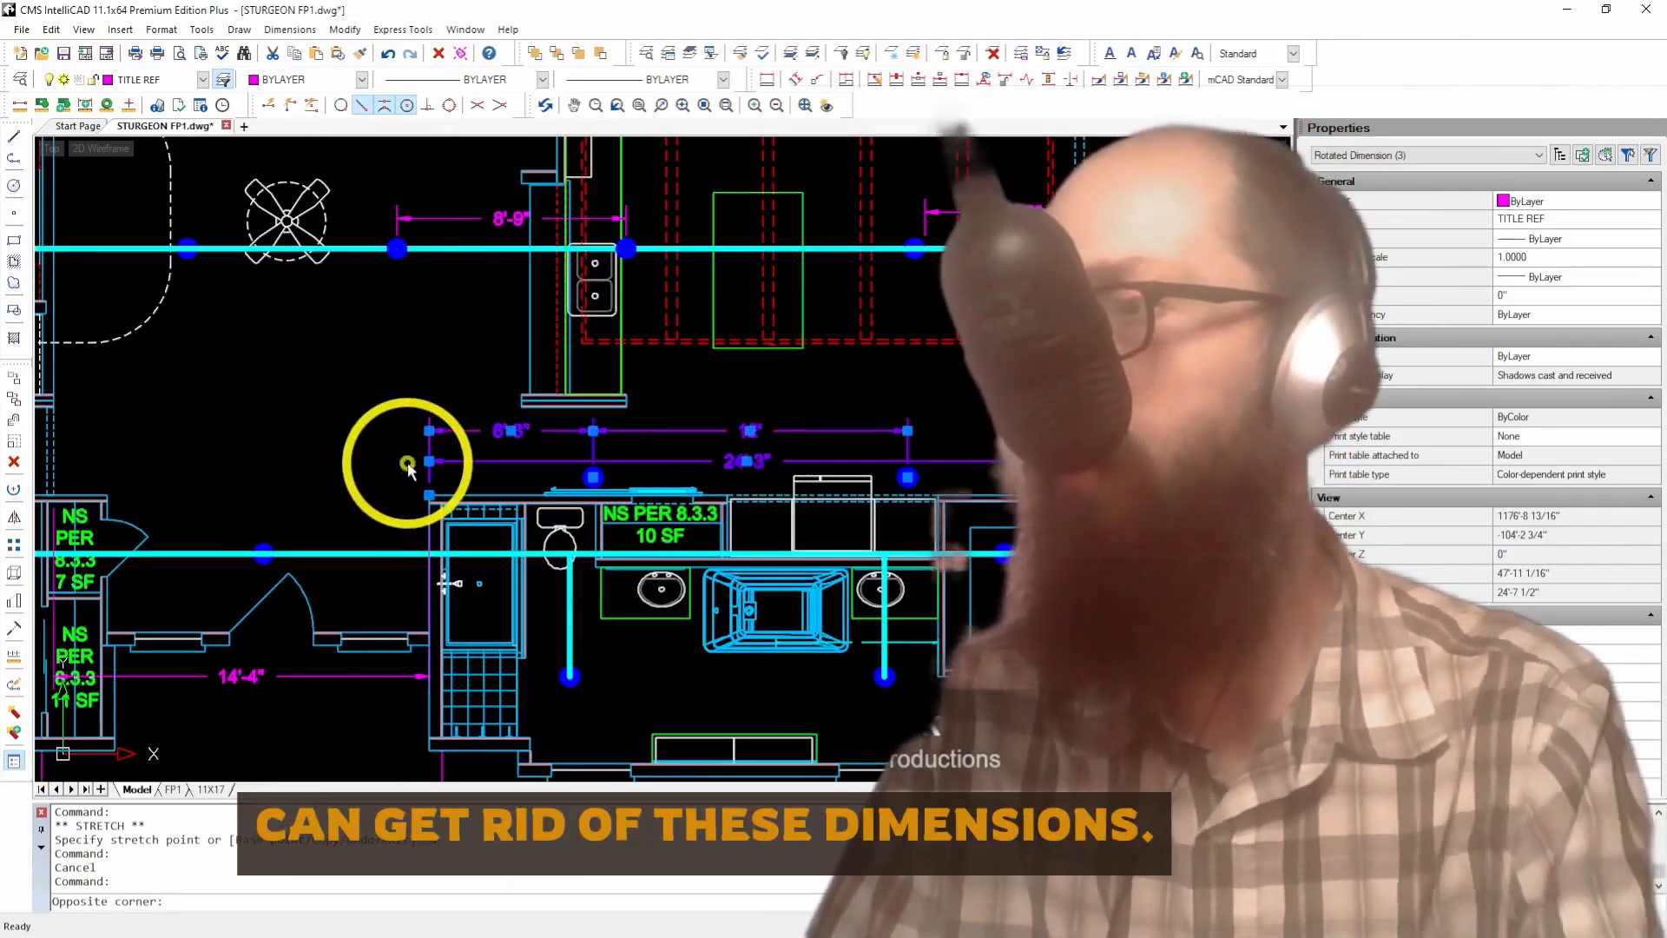
key(Delete)
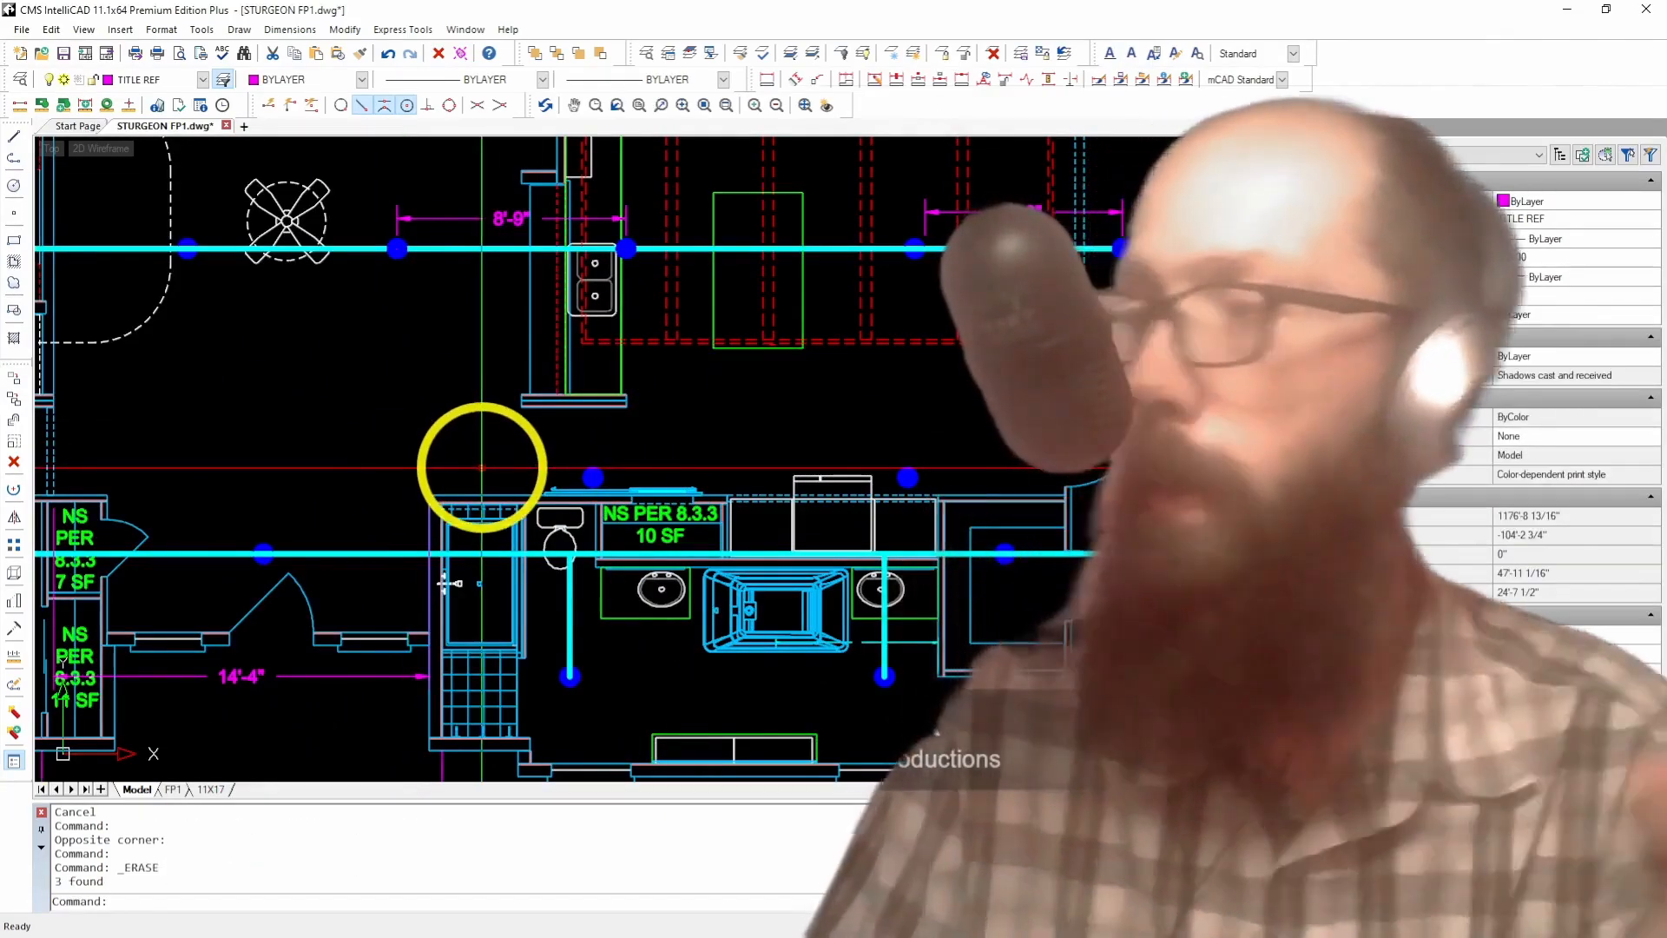
Step: Draw a line from the head beside the living room fan perpendicular to the lower branch pipe
scroll(826, 428, down, 2)
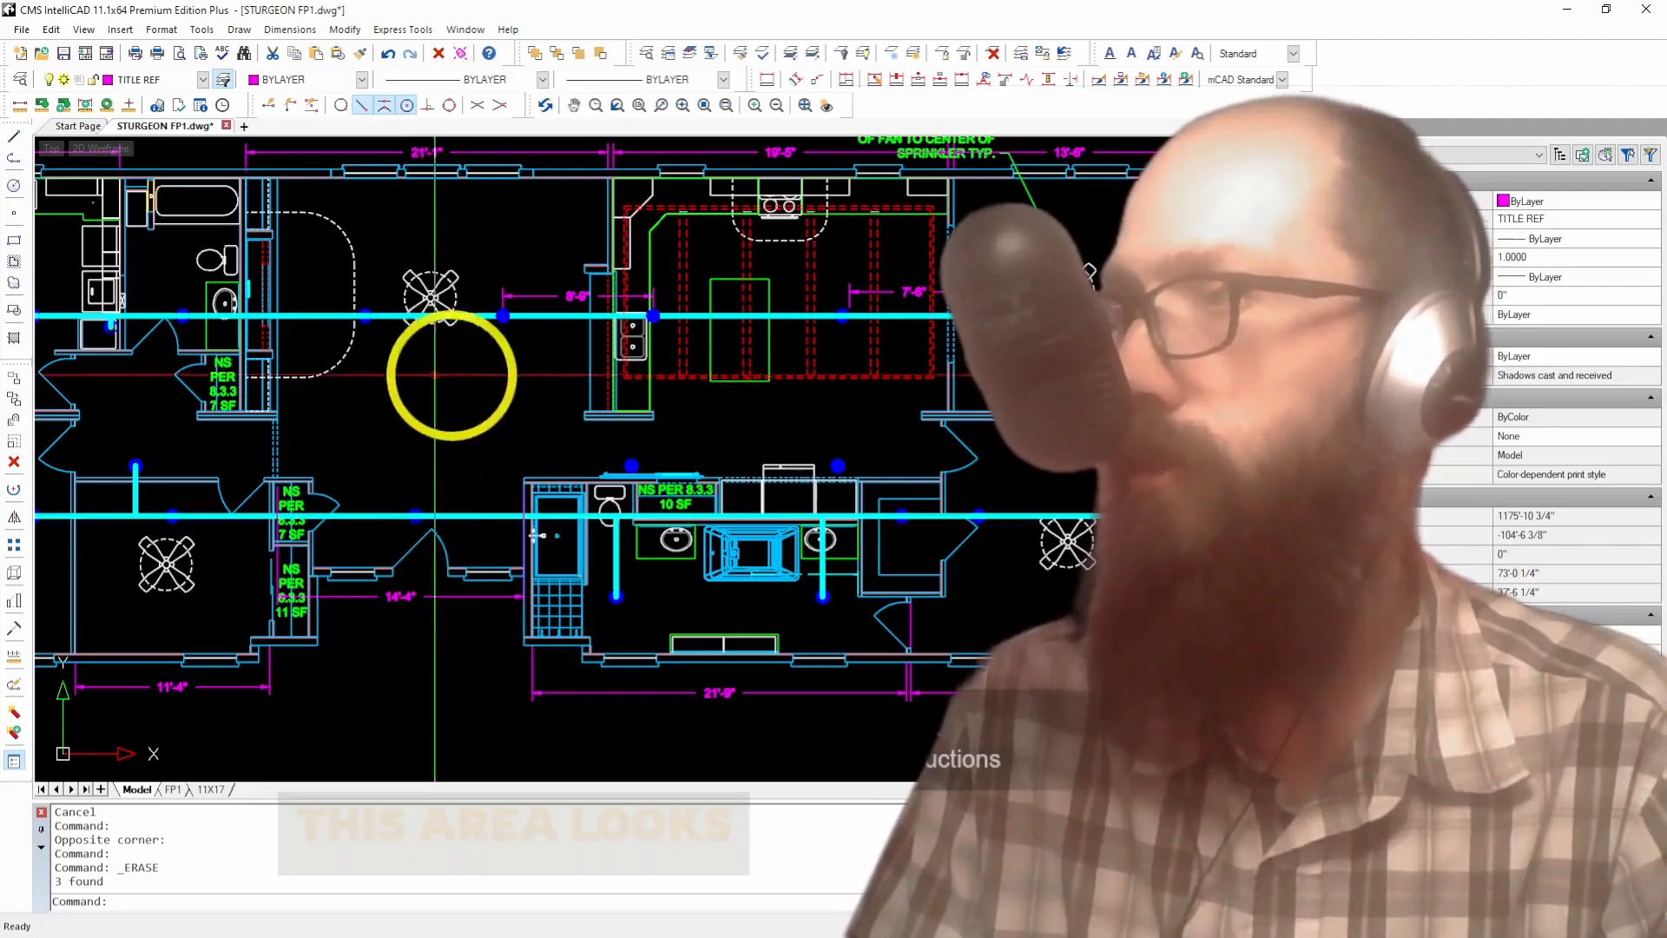
scroll(811, 453, down, 2)
scroll(811, 454, up, 2)
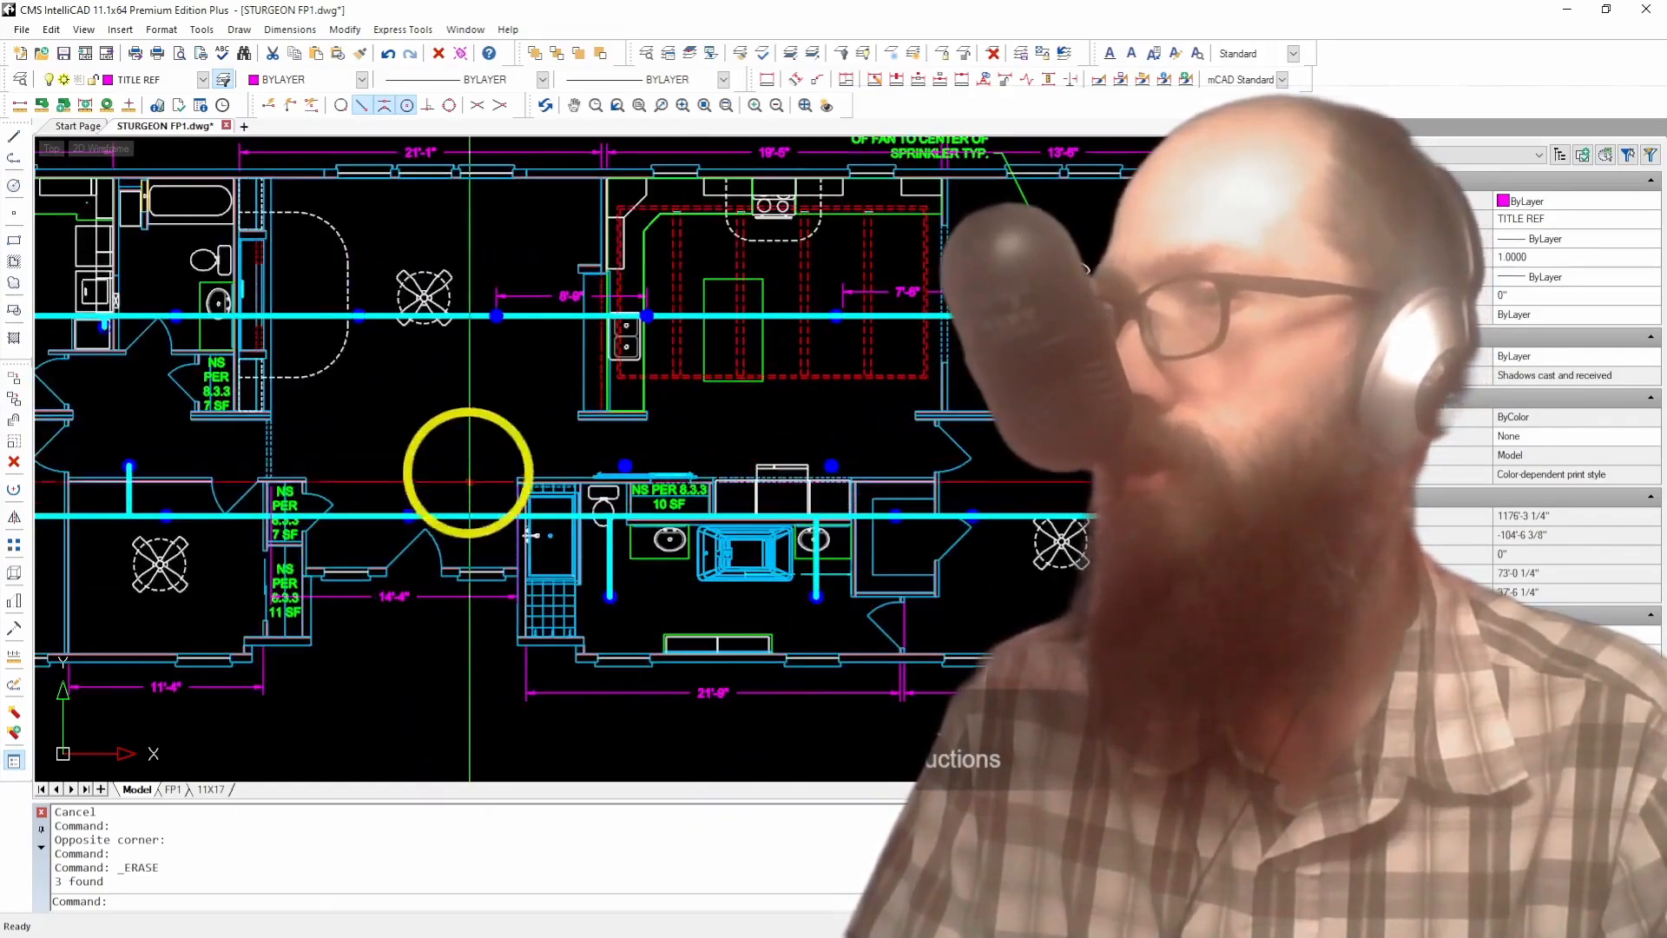
scroll(530, 534, down, 2)
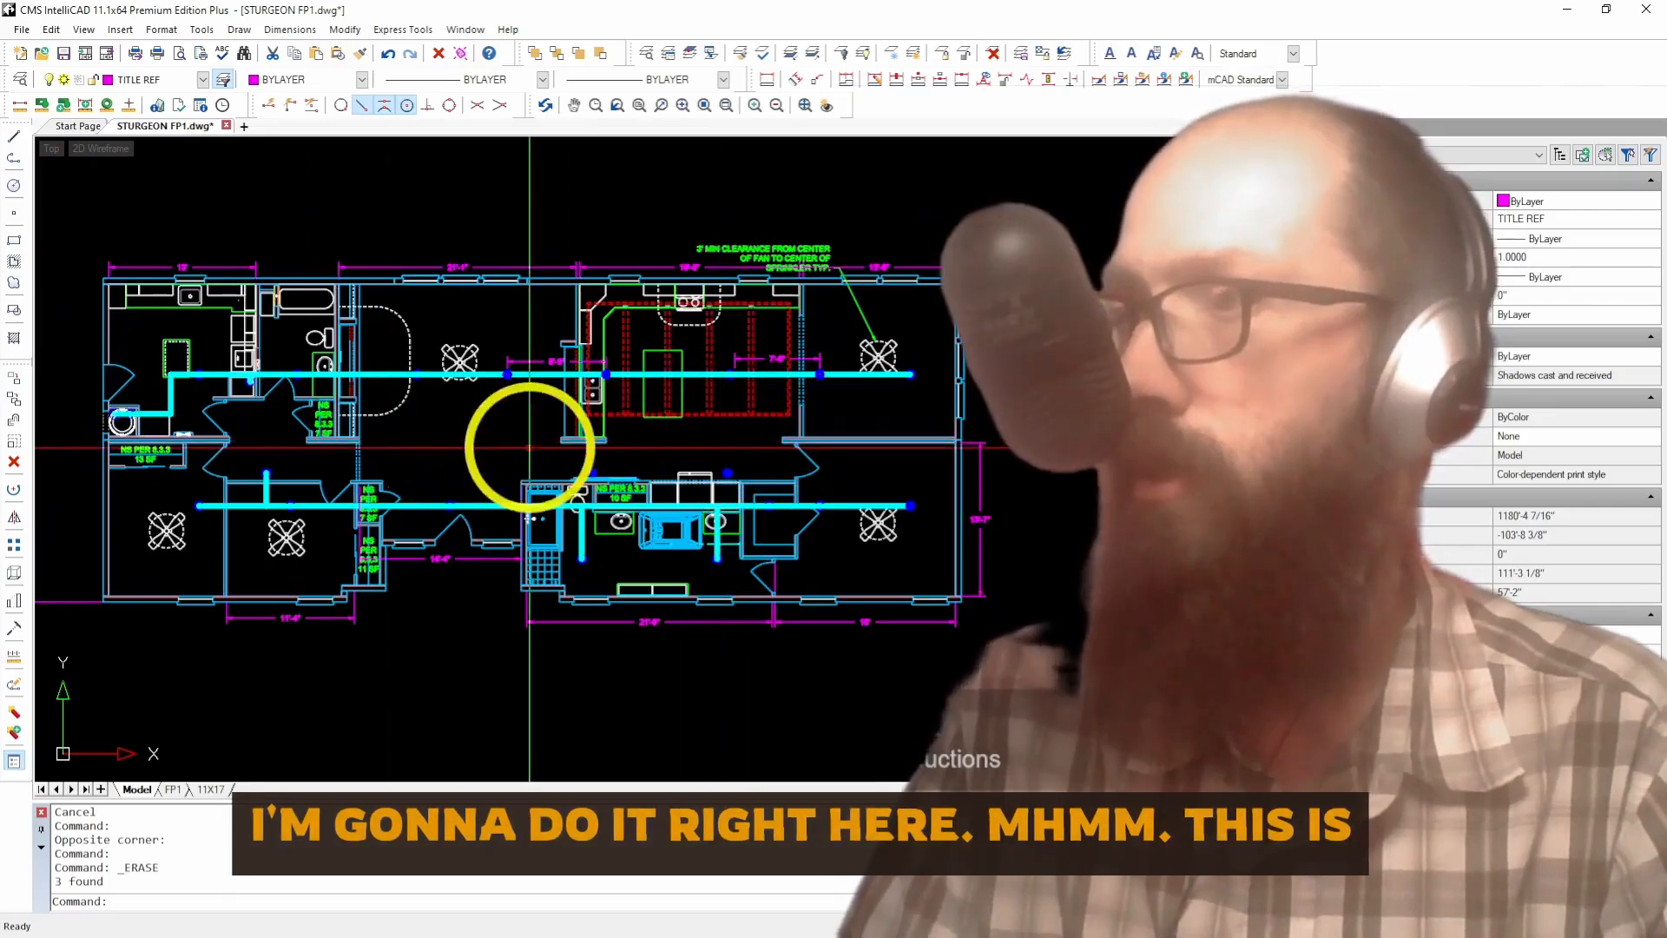
scroll(483, 460, up, 4)
click(14, 136)
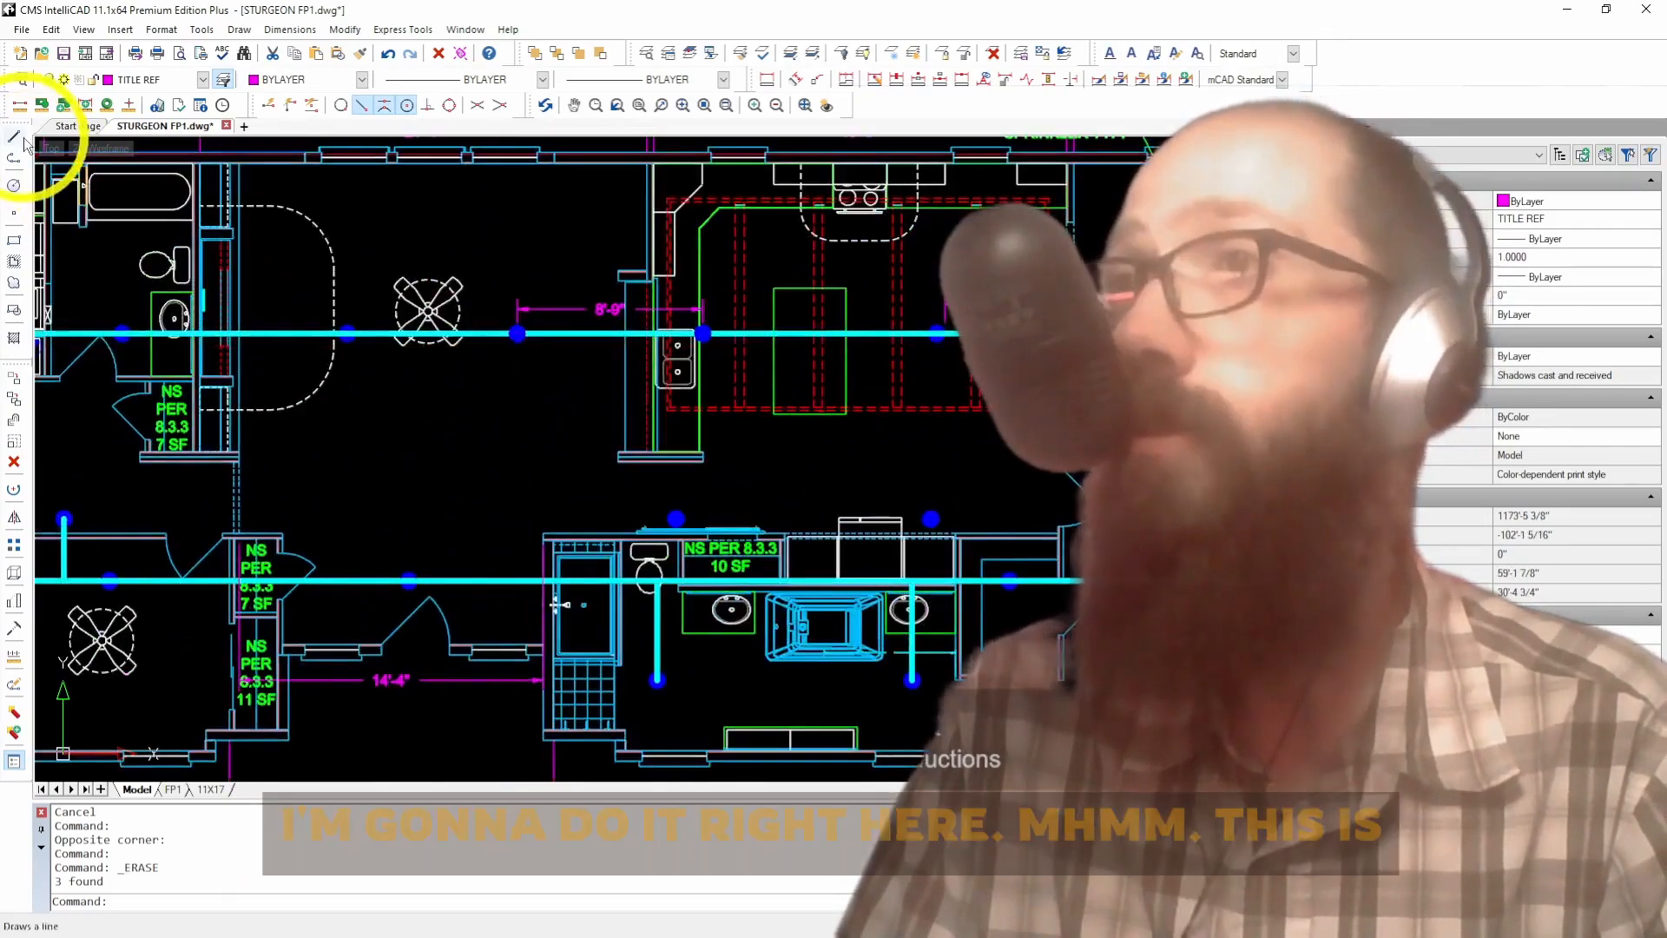
click(518, 333)
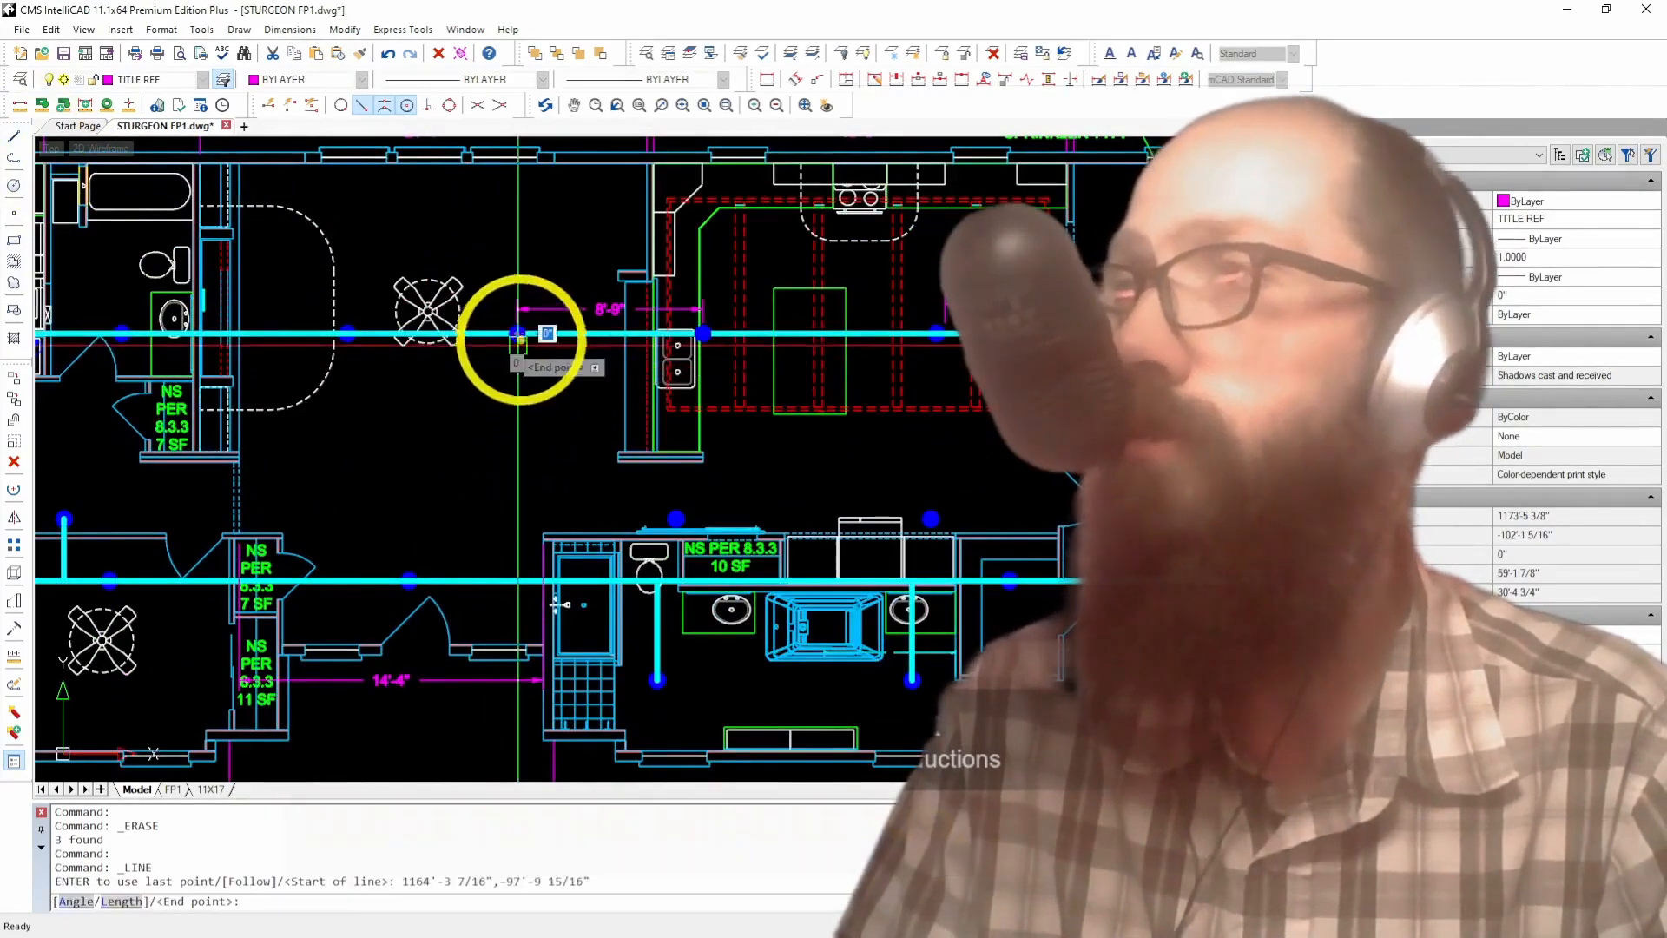
click(428, 105)
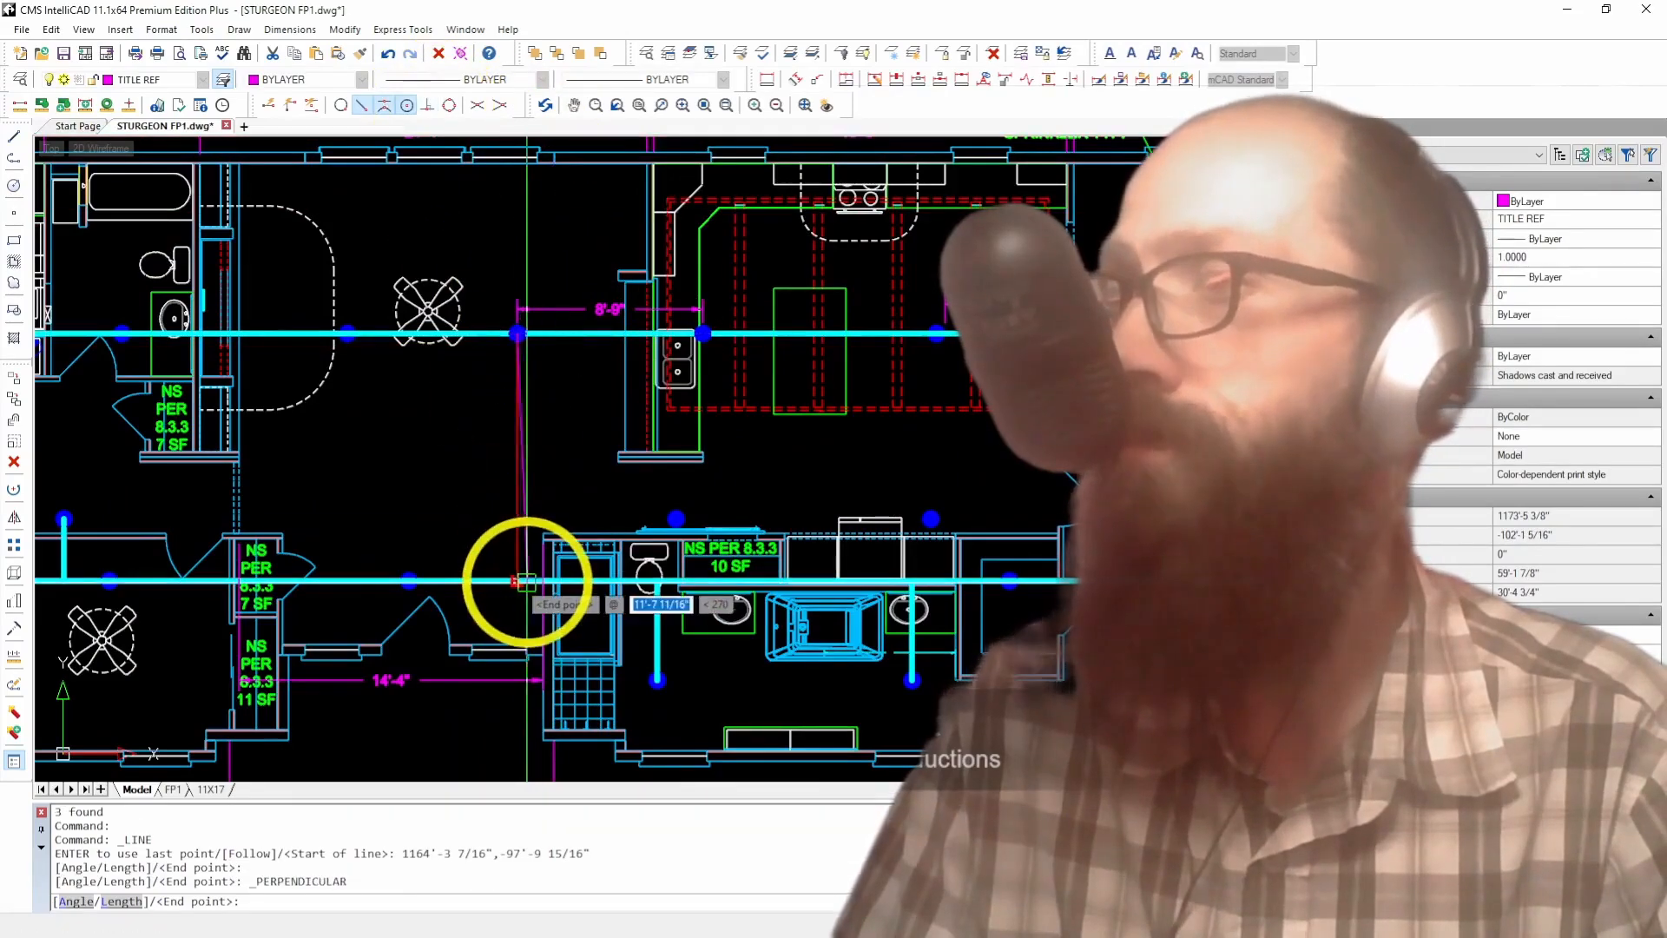
Step: Move the new connecting line 18" toward the fan and match its properties to the upper branch pipe
click(550, 448)
click(484, 455)
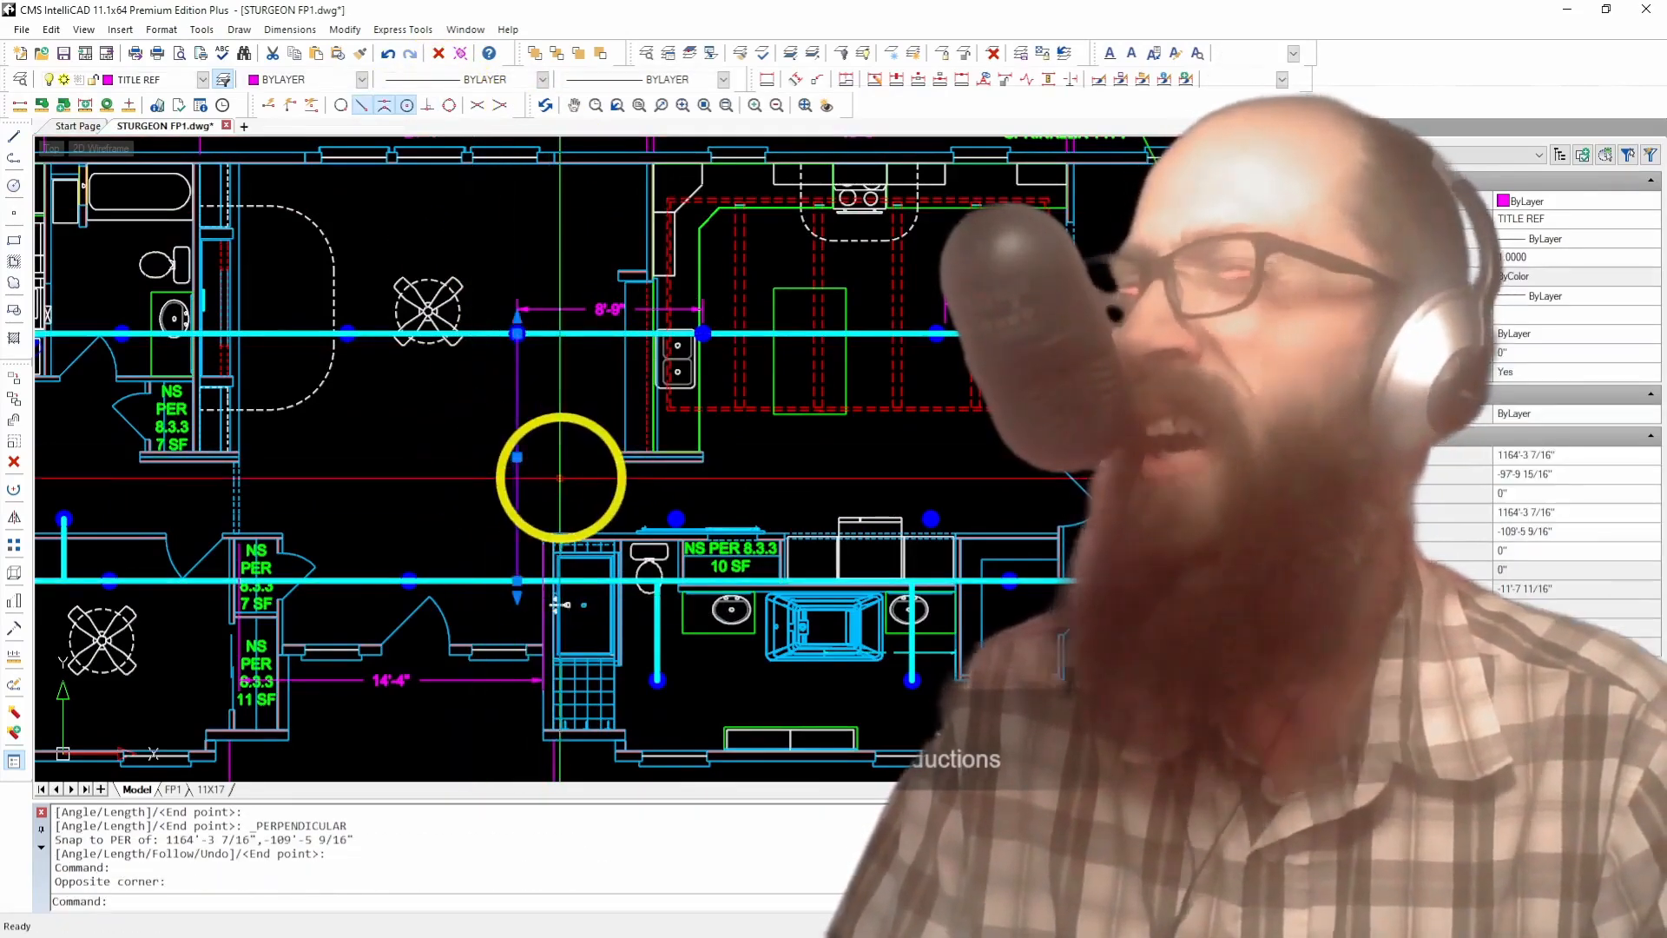
click(517, 457)
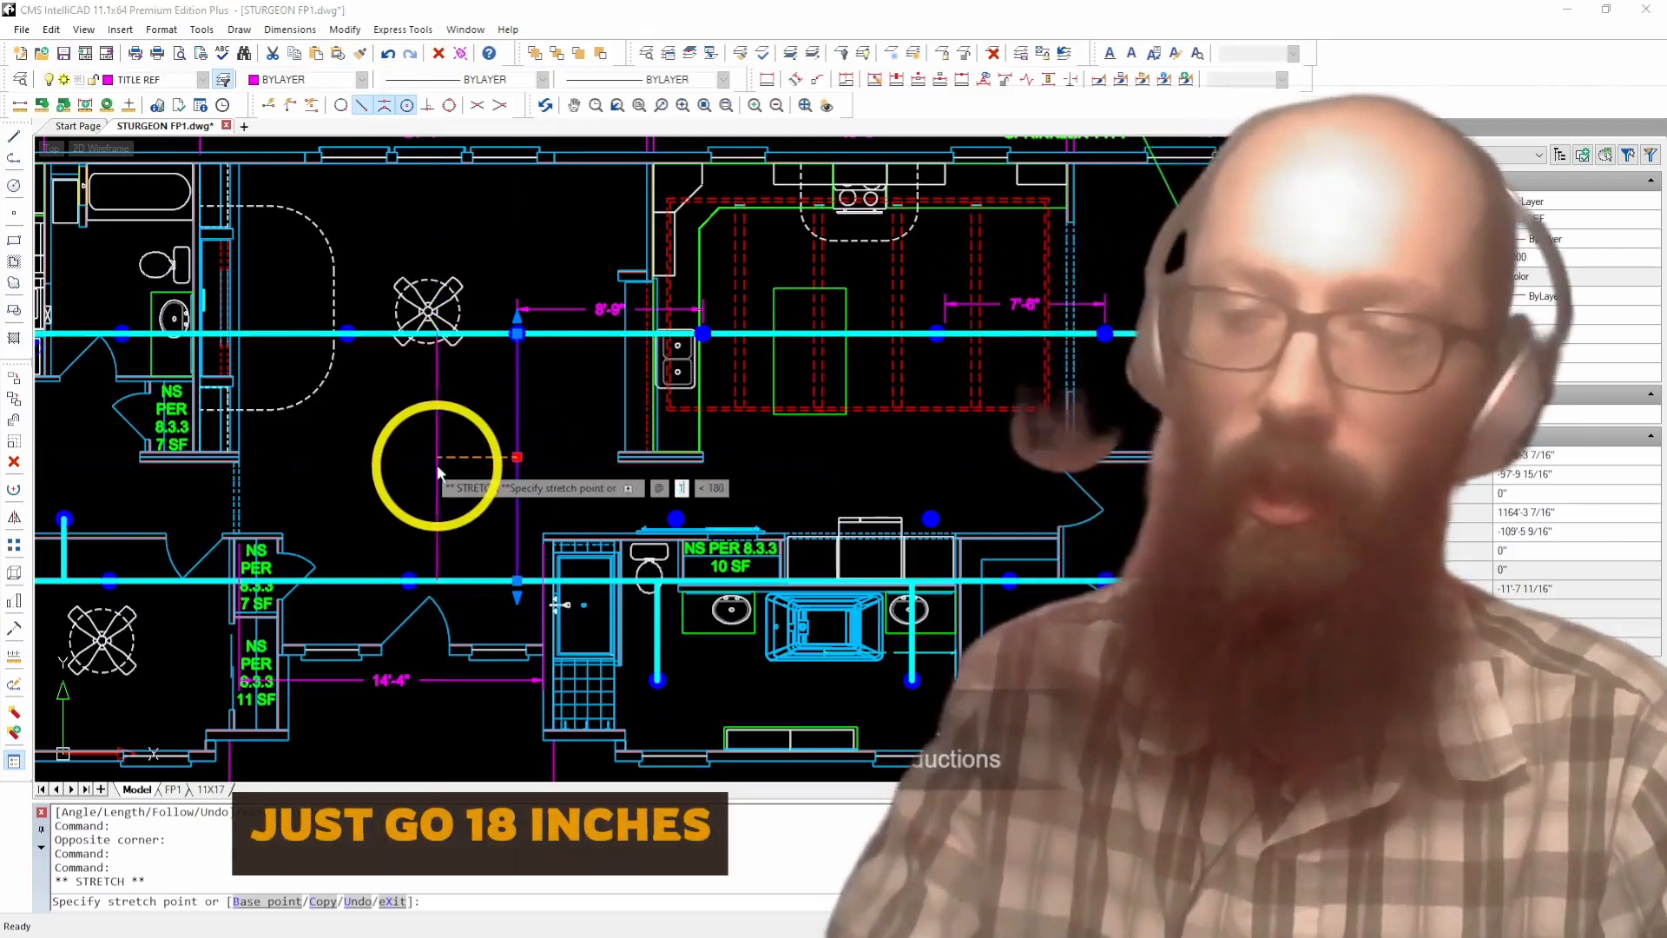
text(18)
key(Return)
key(Escape)
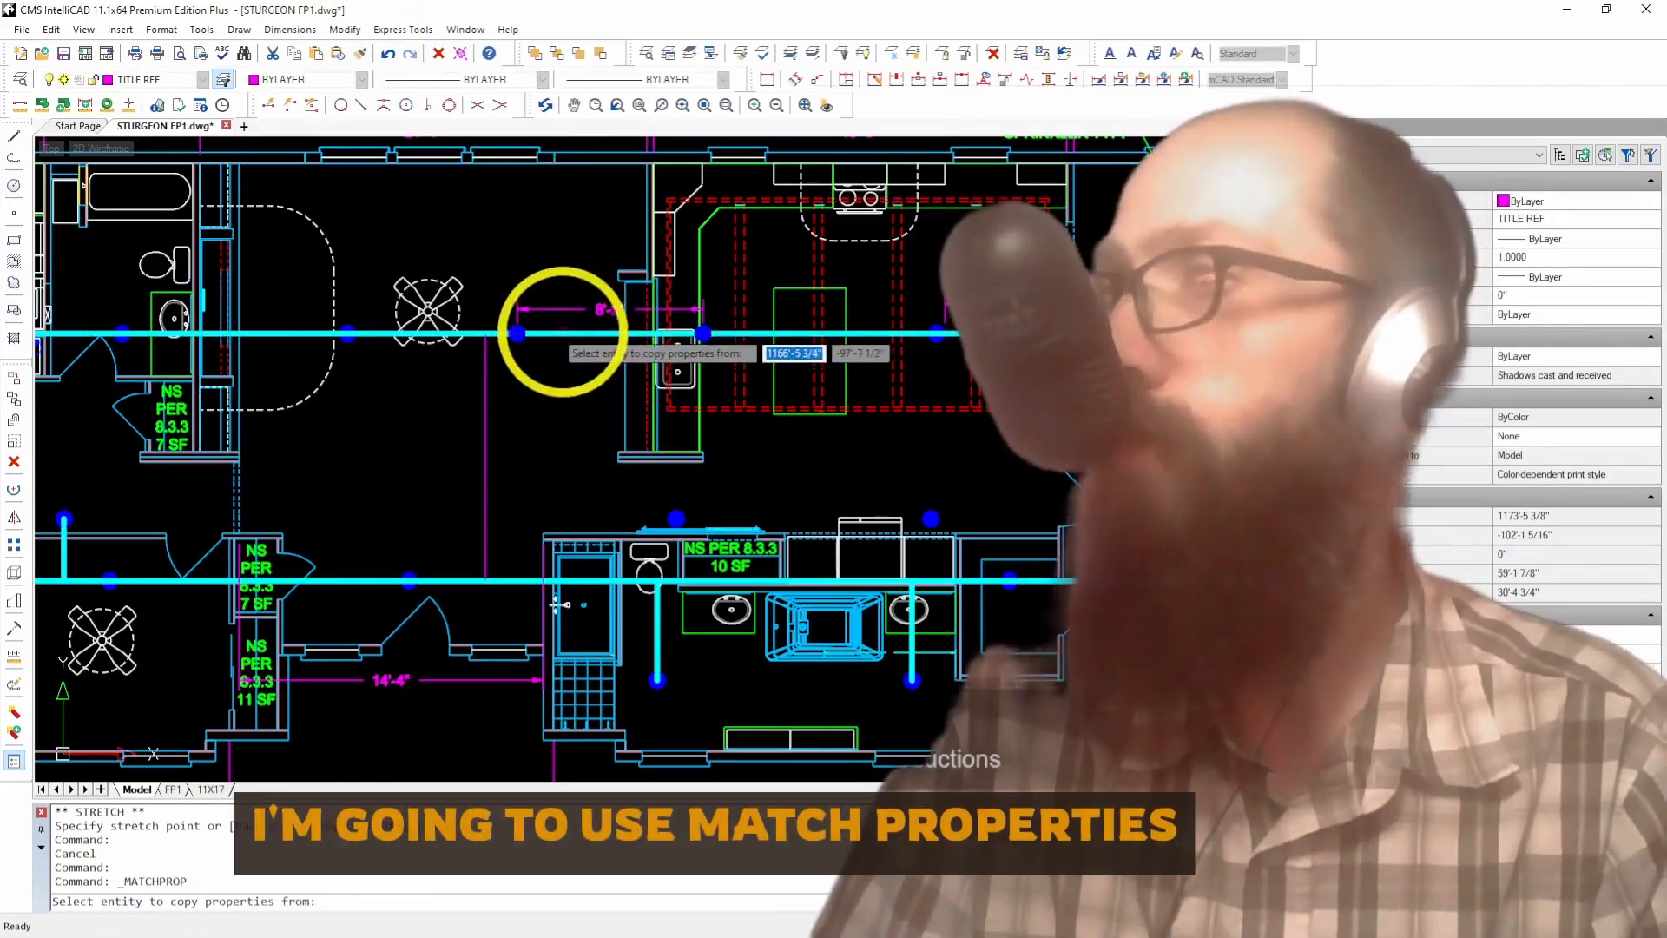
click(560, 334)
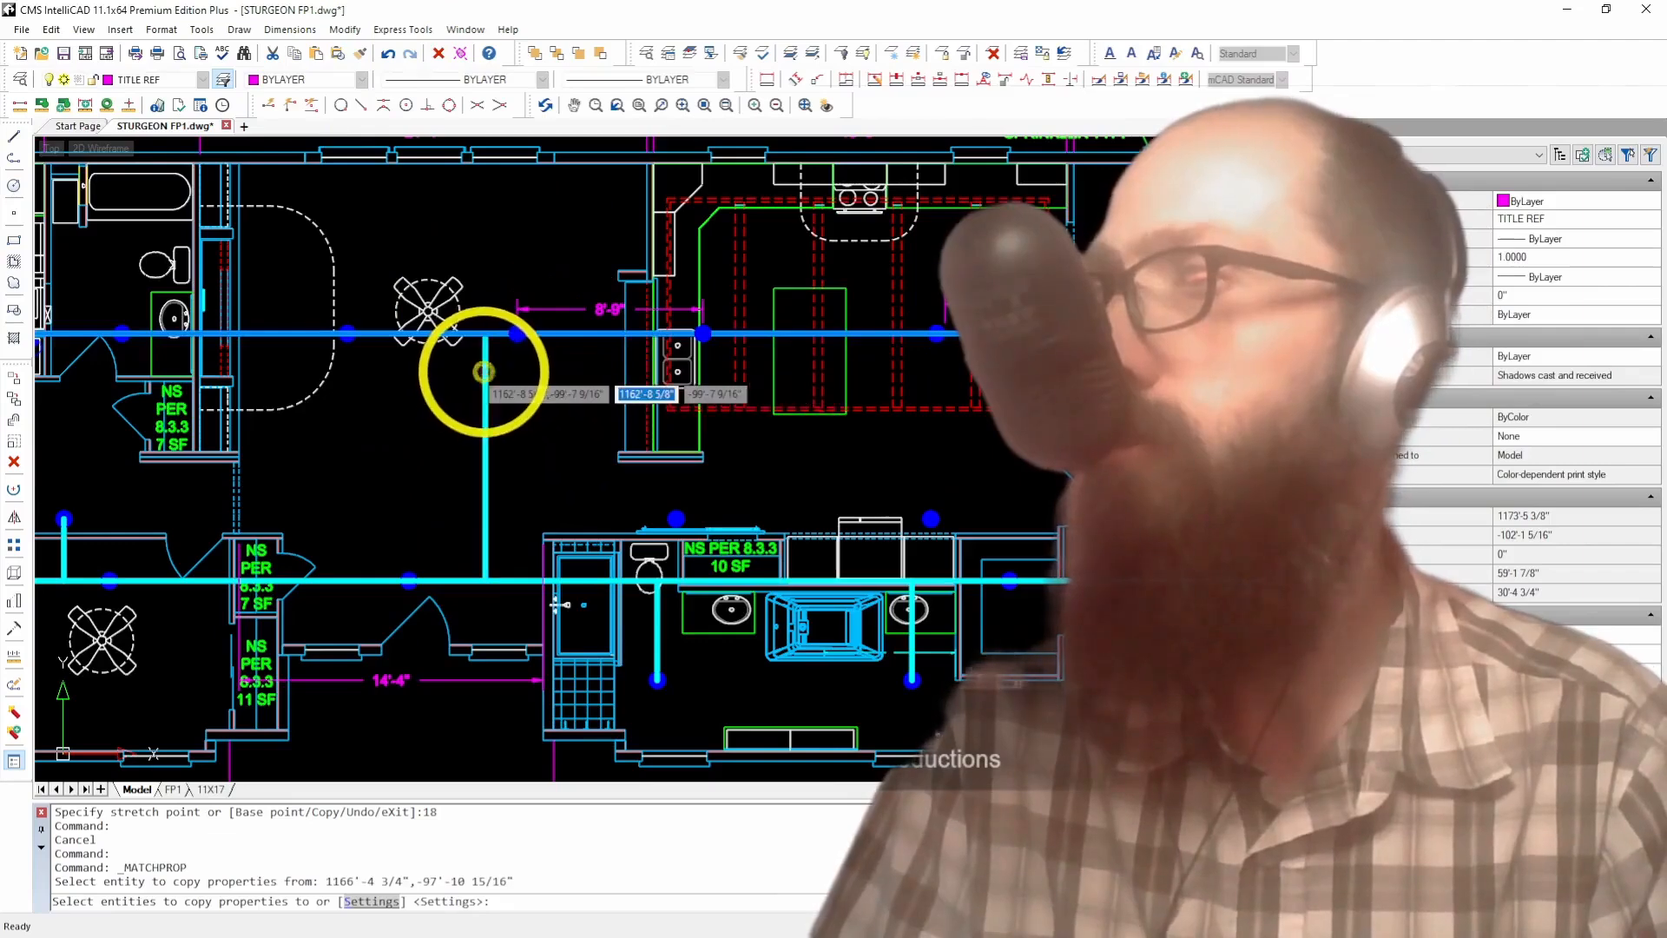
key(Return)
Step: Make dim pipe the current layer and mCAD SPRINKLER PIPE the current dimension style
scroll(675, 433, down, 4)
scroll(471, 448, up, 3)
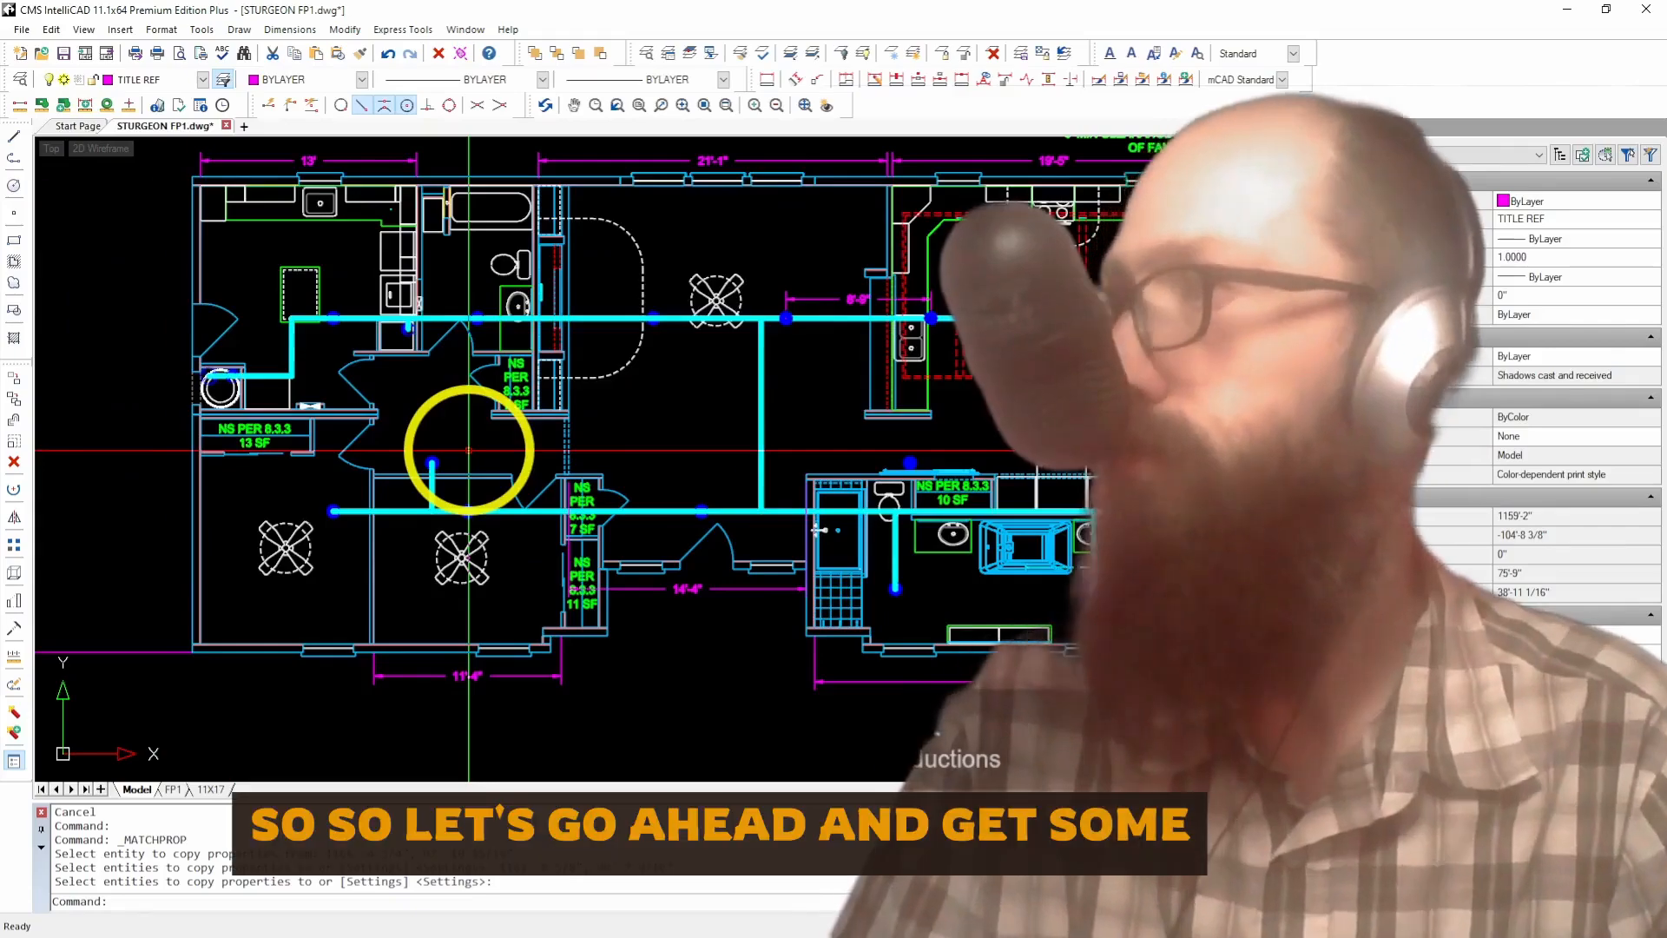
scroll(468, 452, down, 2)
scroll(454, 454, up, 4)
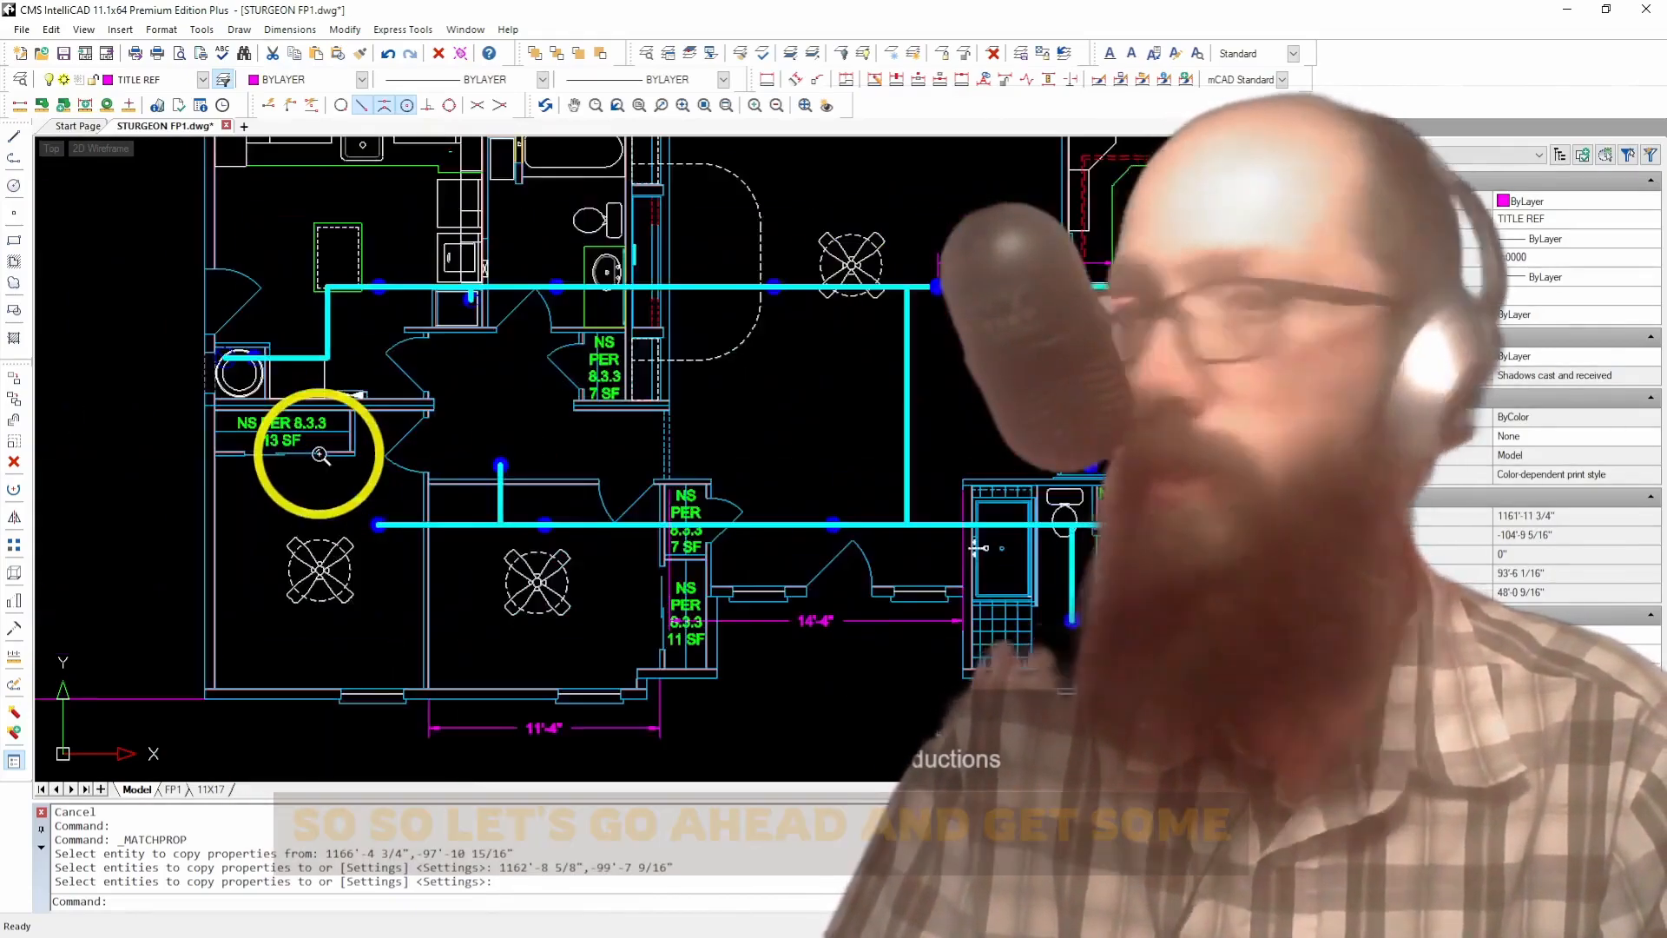
scroll(309, 354, up, 5)
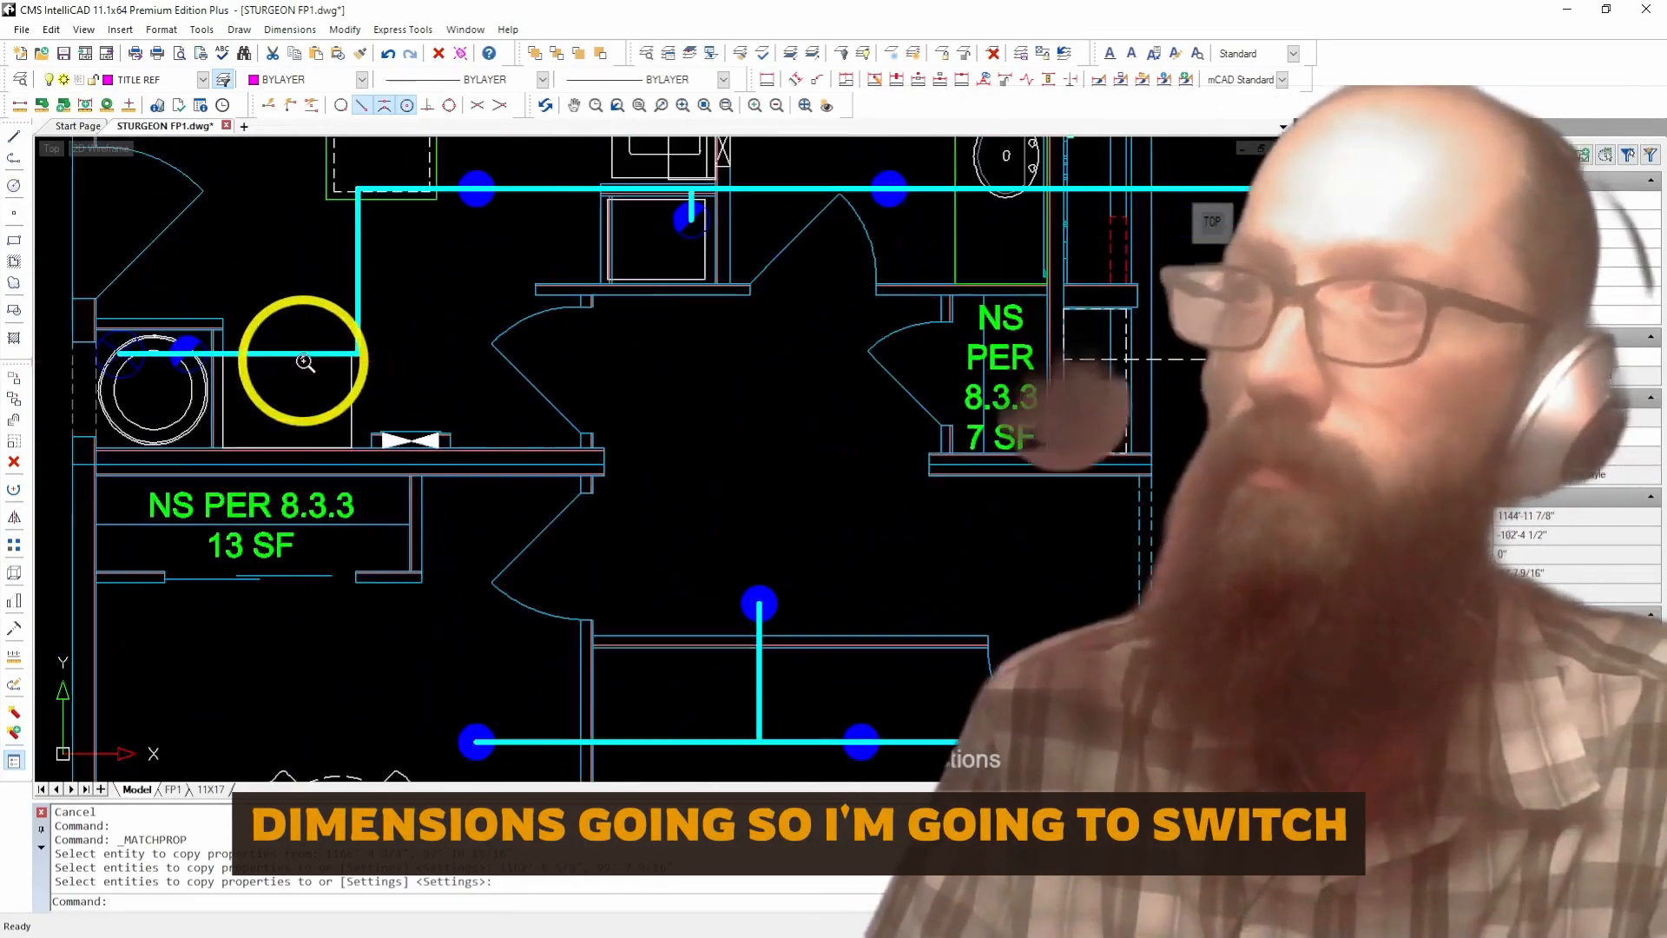
click(150, 79)
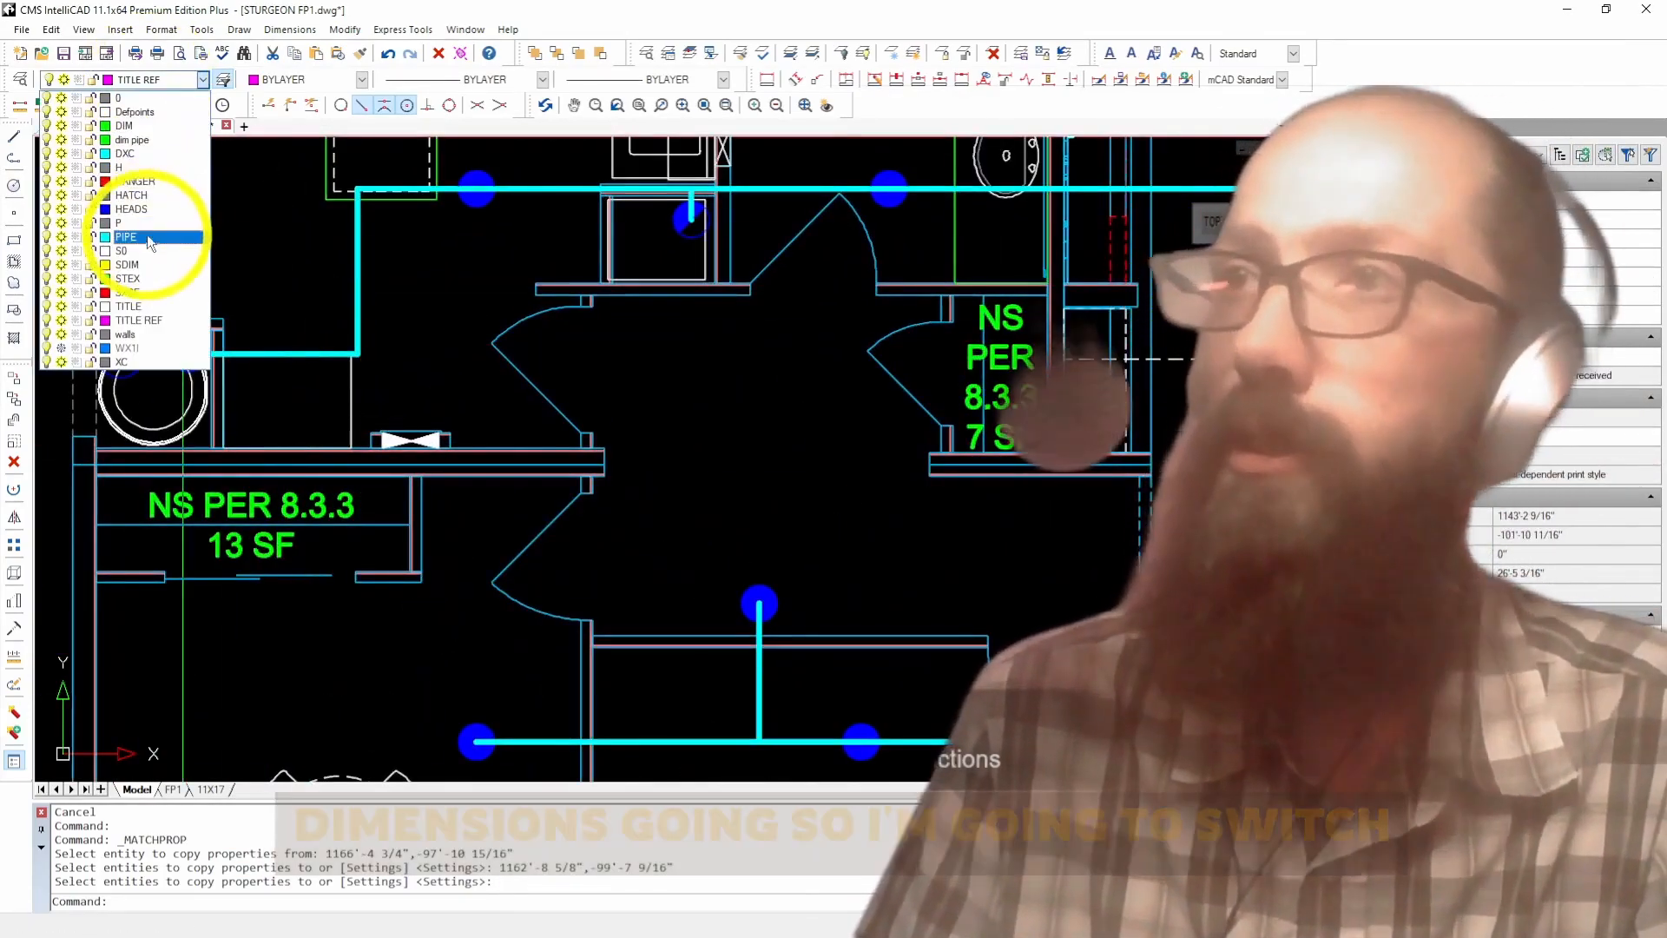
click(136, 139)
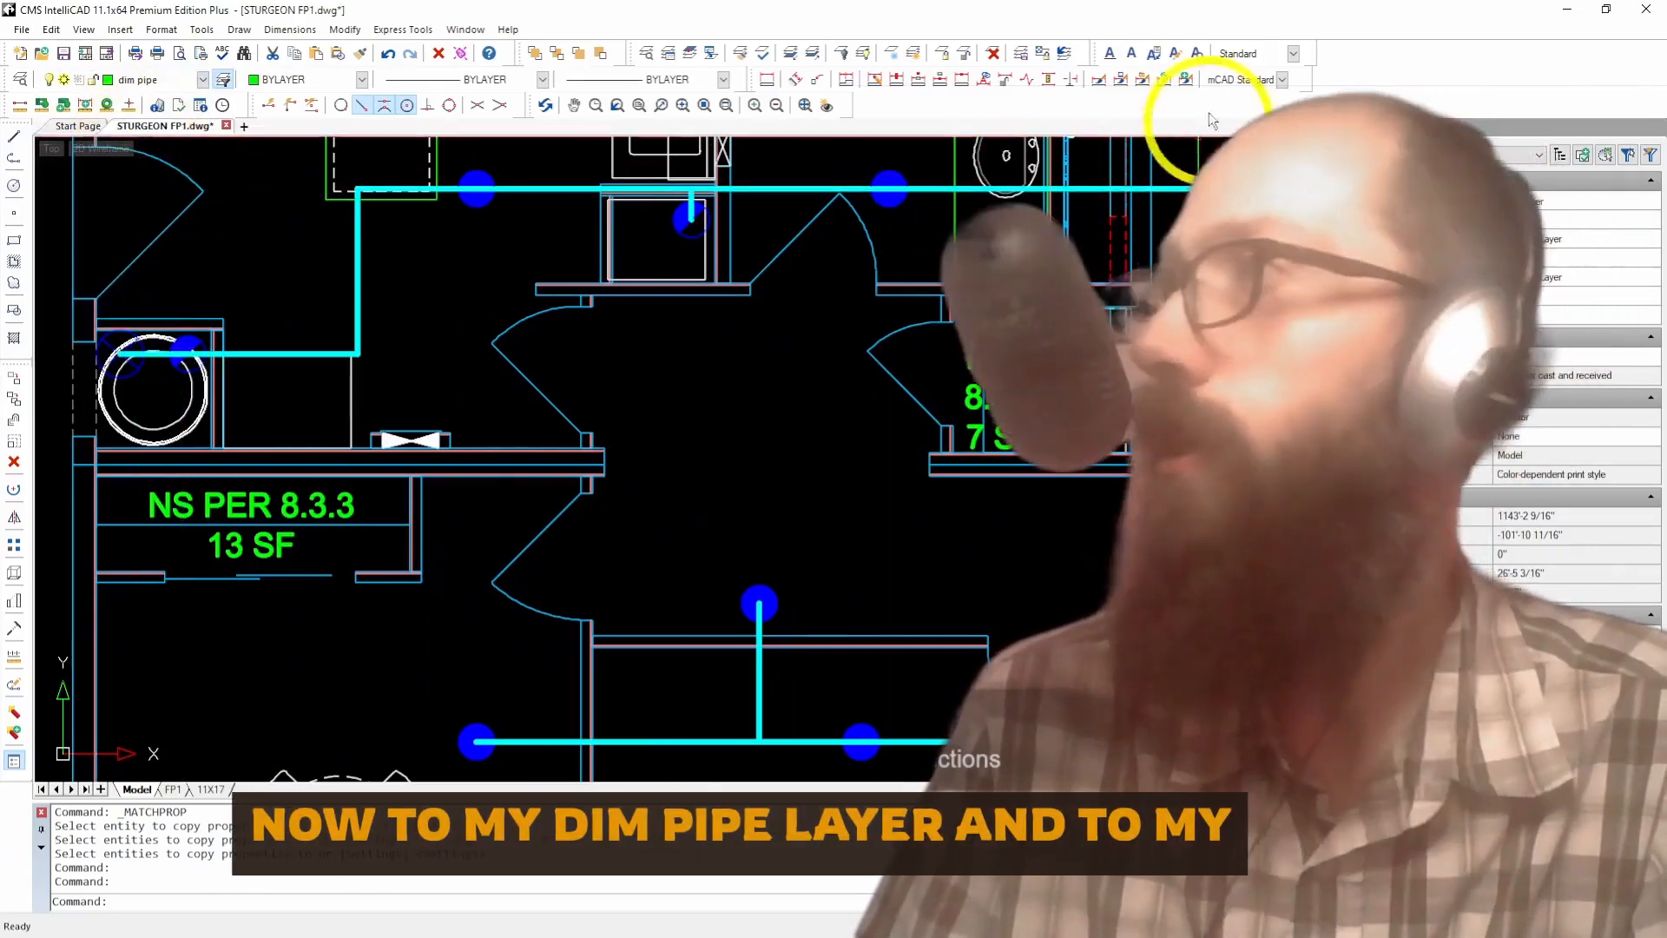
click(1234, 196)
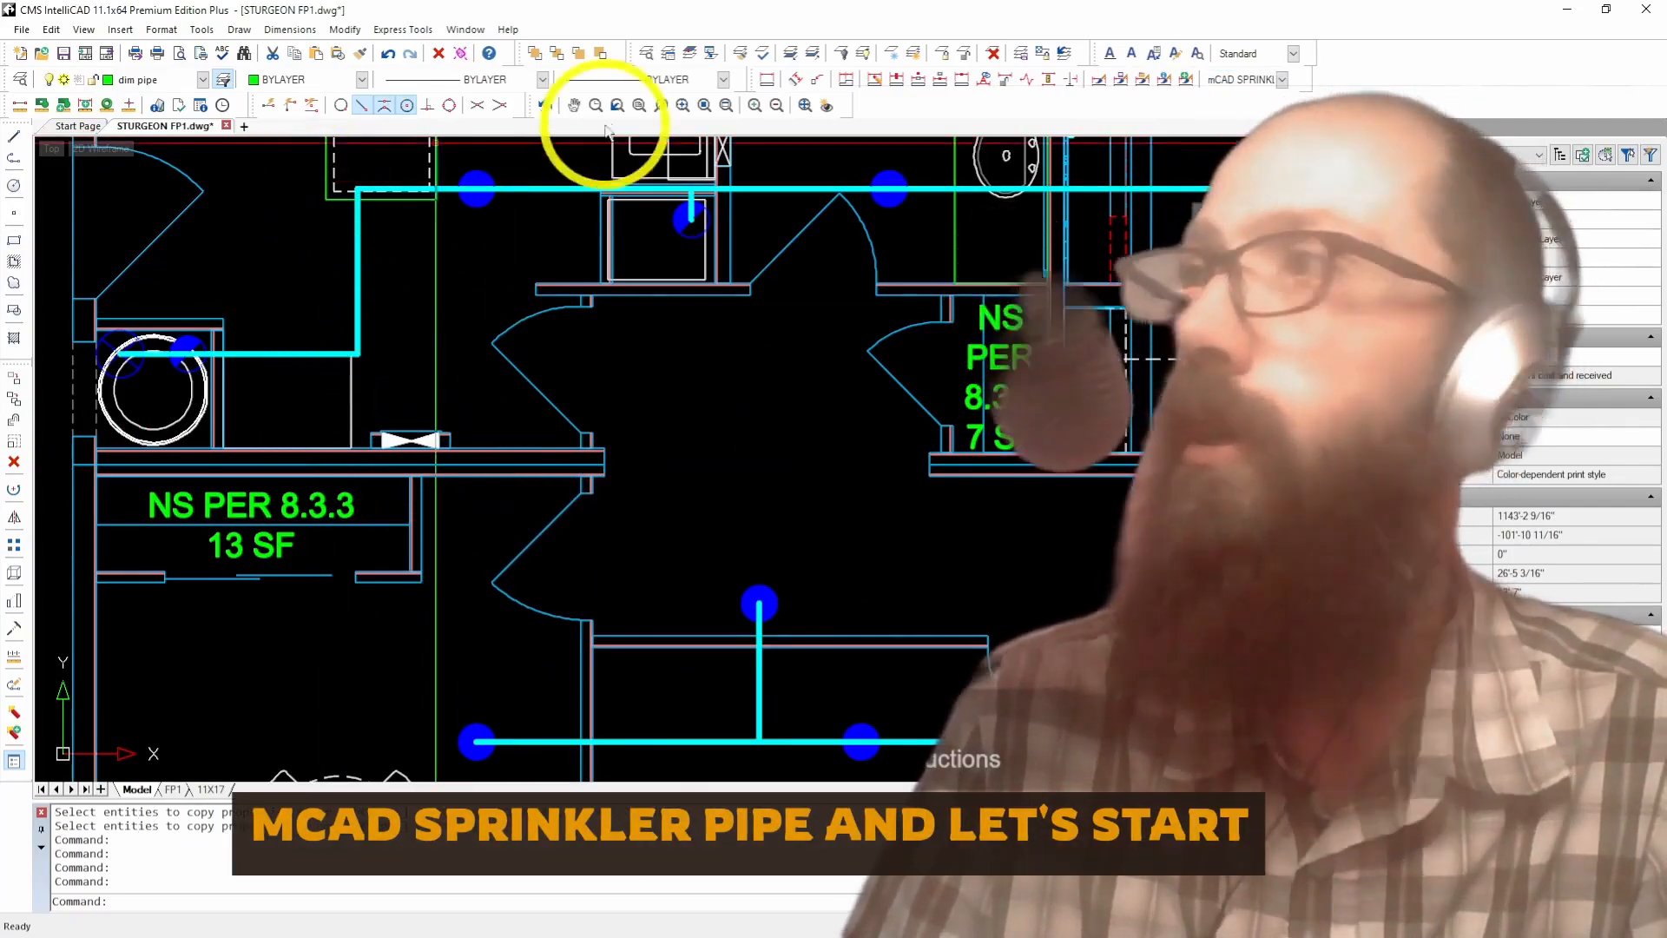
Step: Add a linear dimension along the short armover from the lower branch pipe to the head outside the bedrooms
click(767, 81)
scroll(633, 280, down, 3)
scroll(715, 510, up, 5)
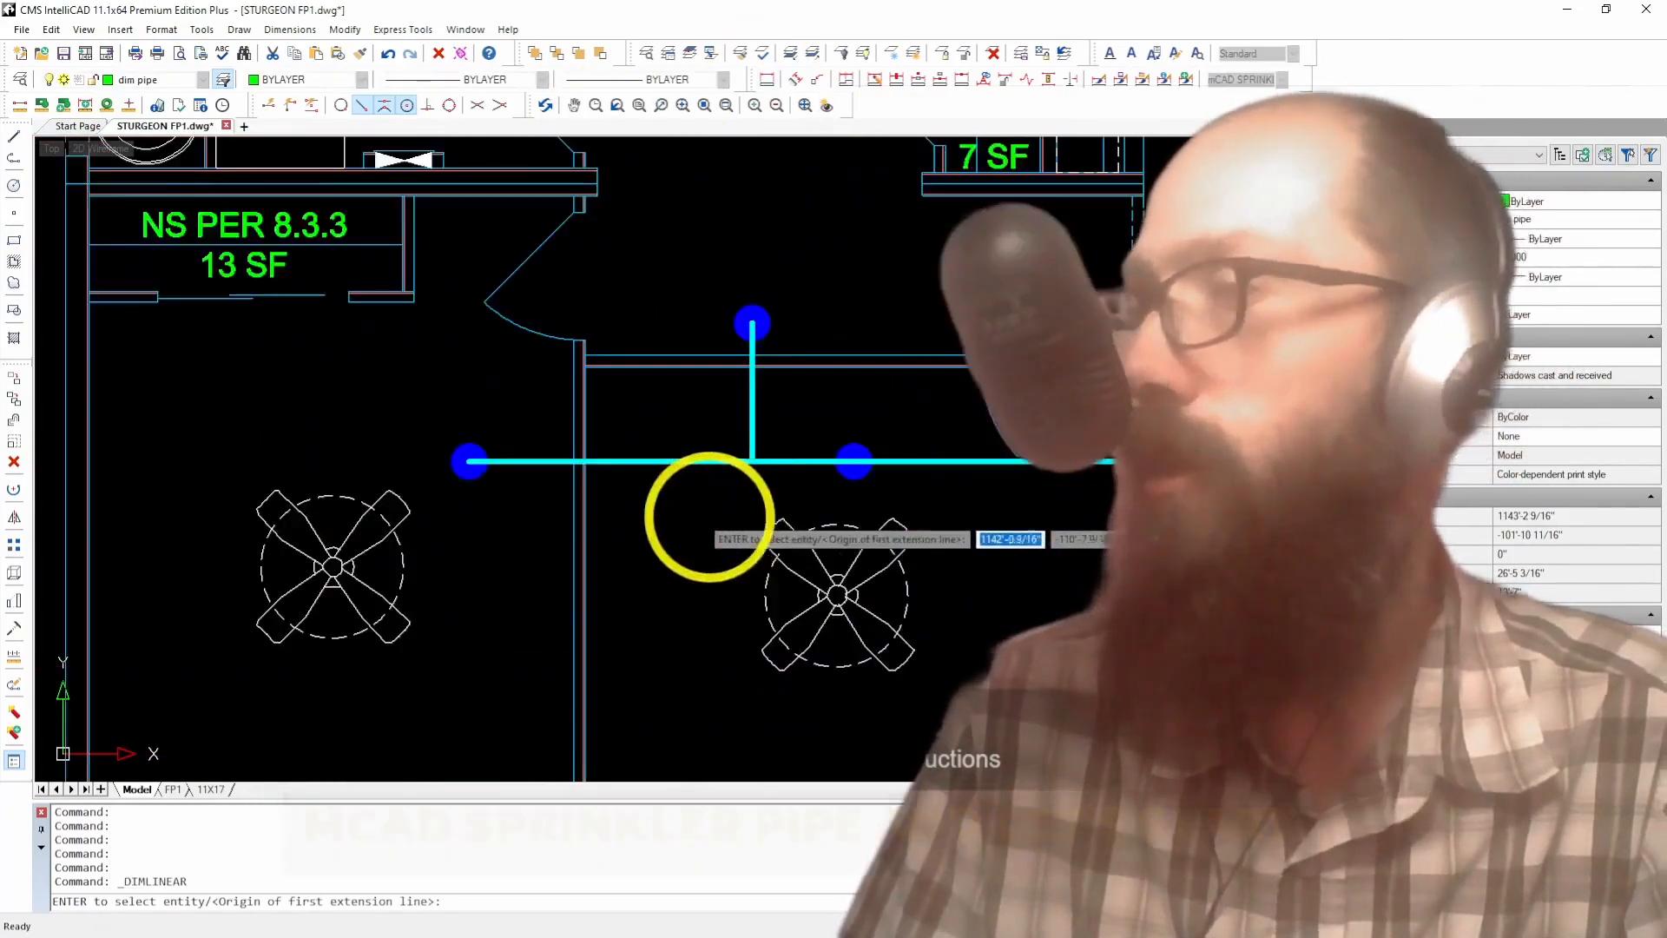
click(762, 448)
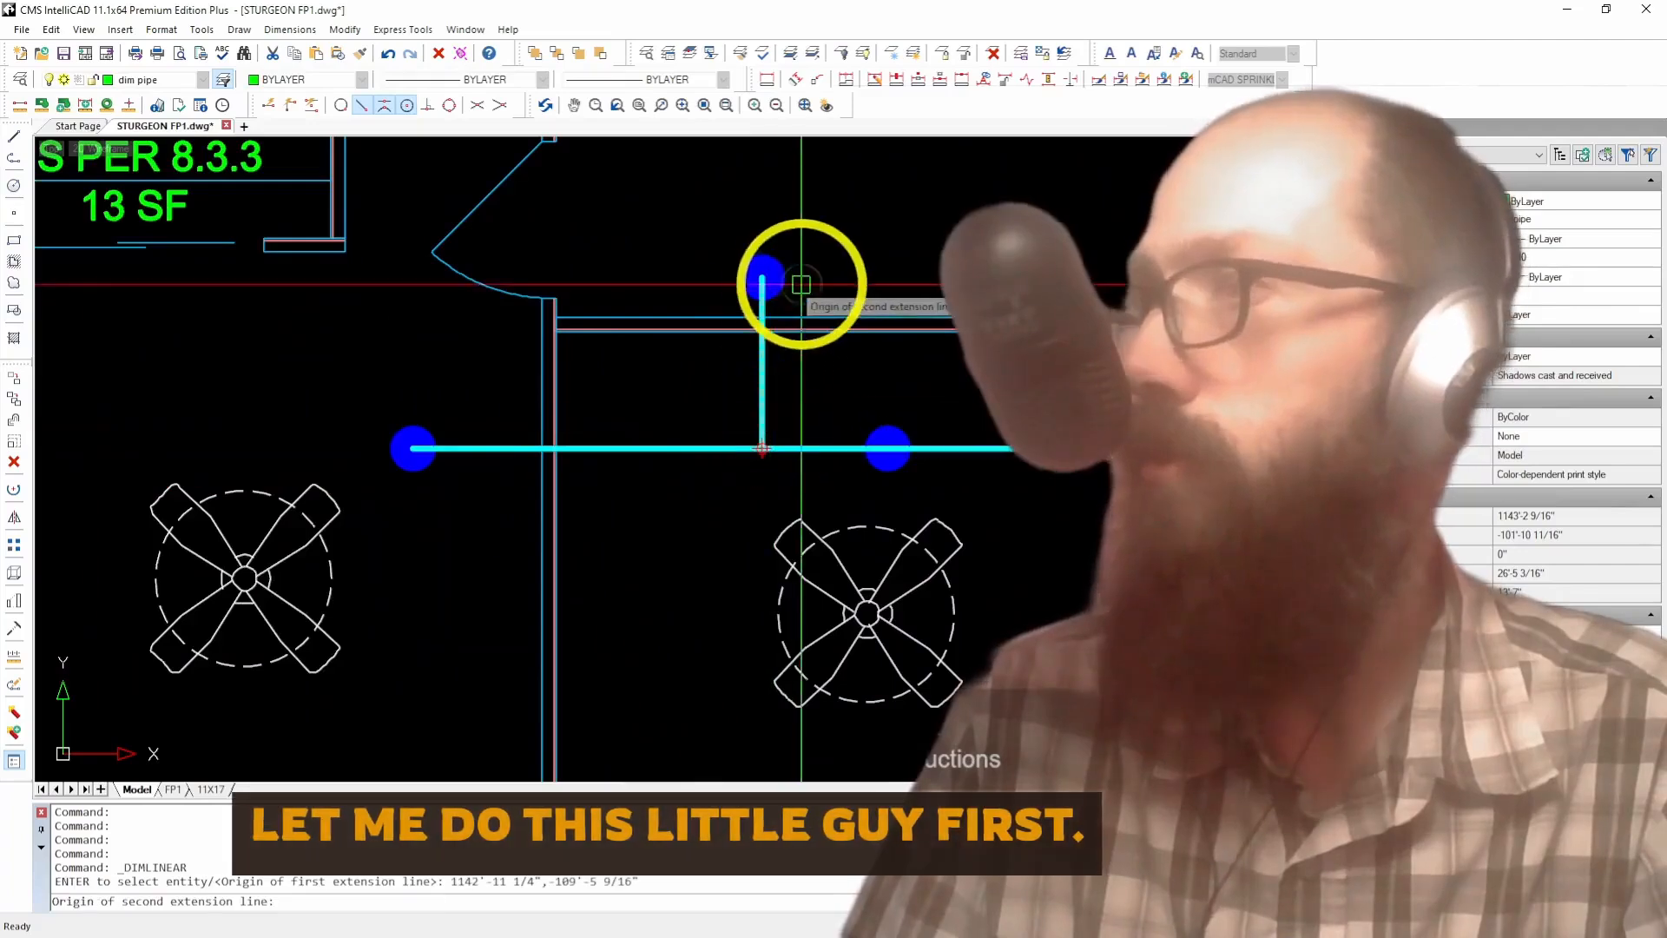
click(761, 278)
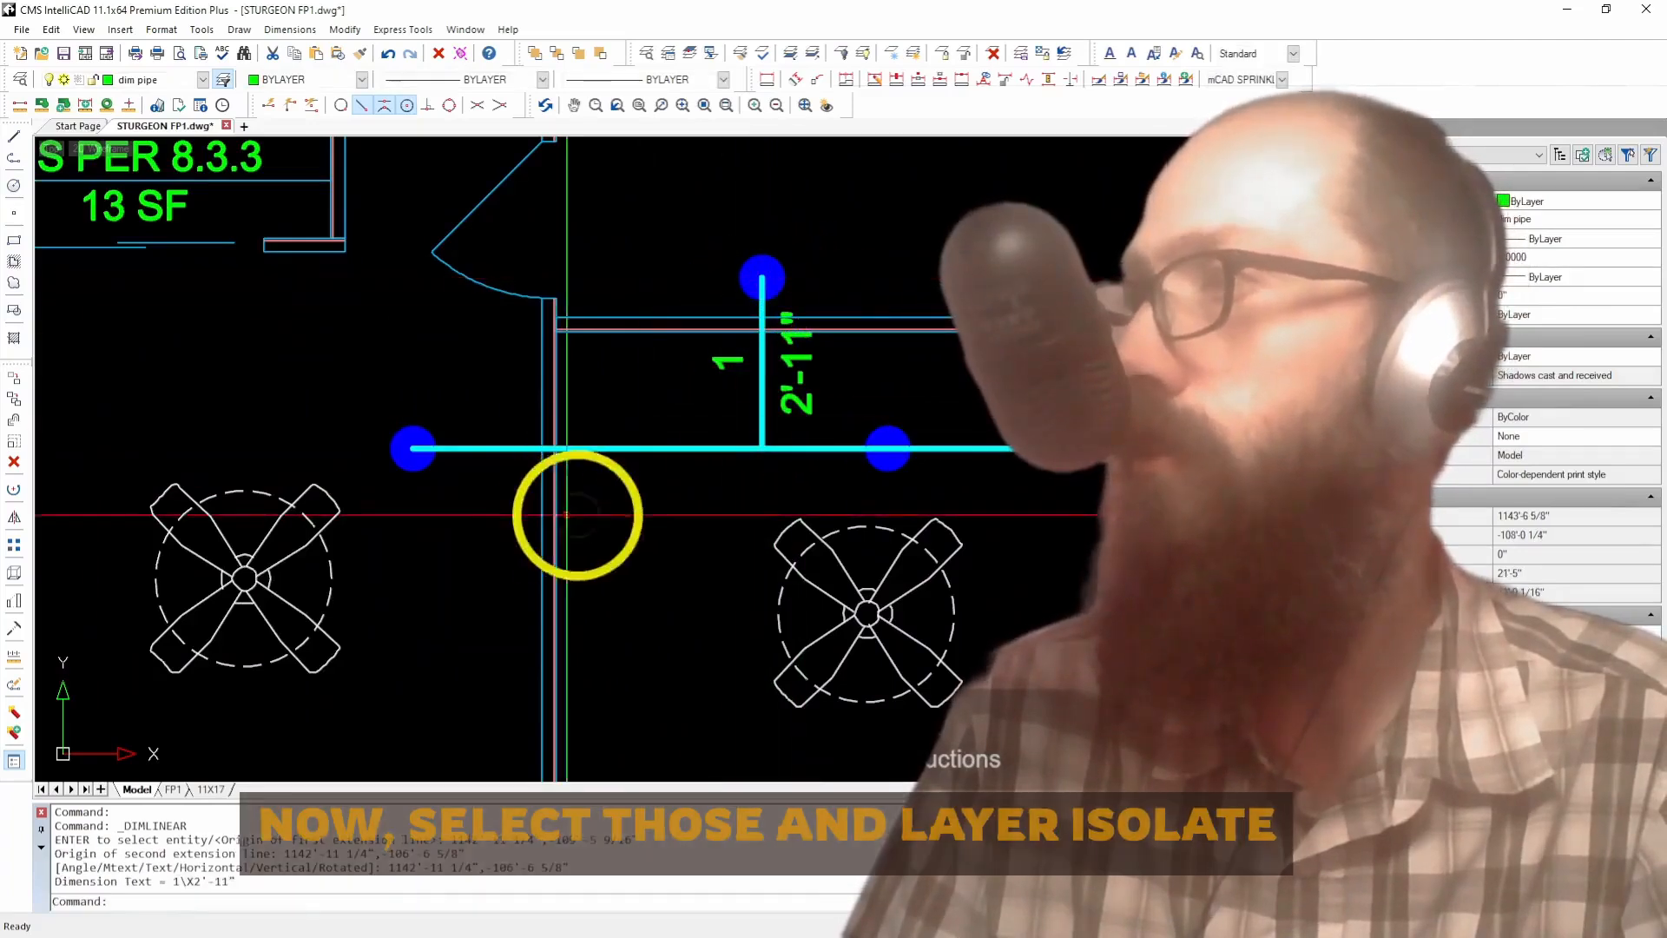
Step: Isolate the layers of the dimensioned armover, its sprinkler head and its pipe dimension
click(840, 251)
click(756, 277)
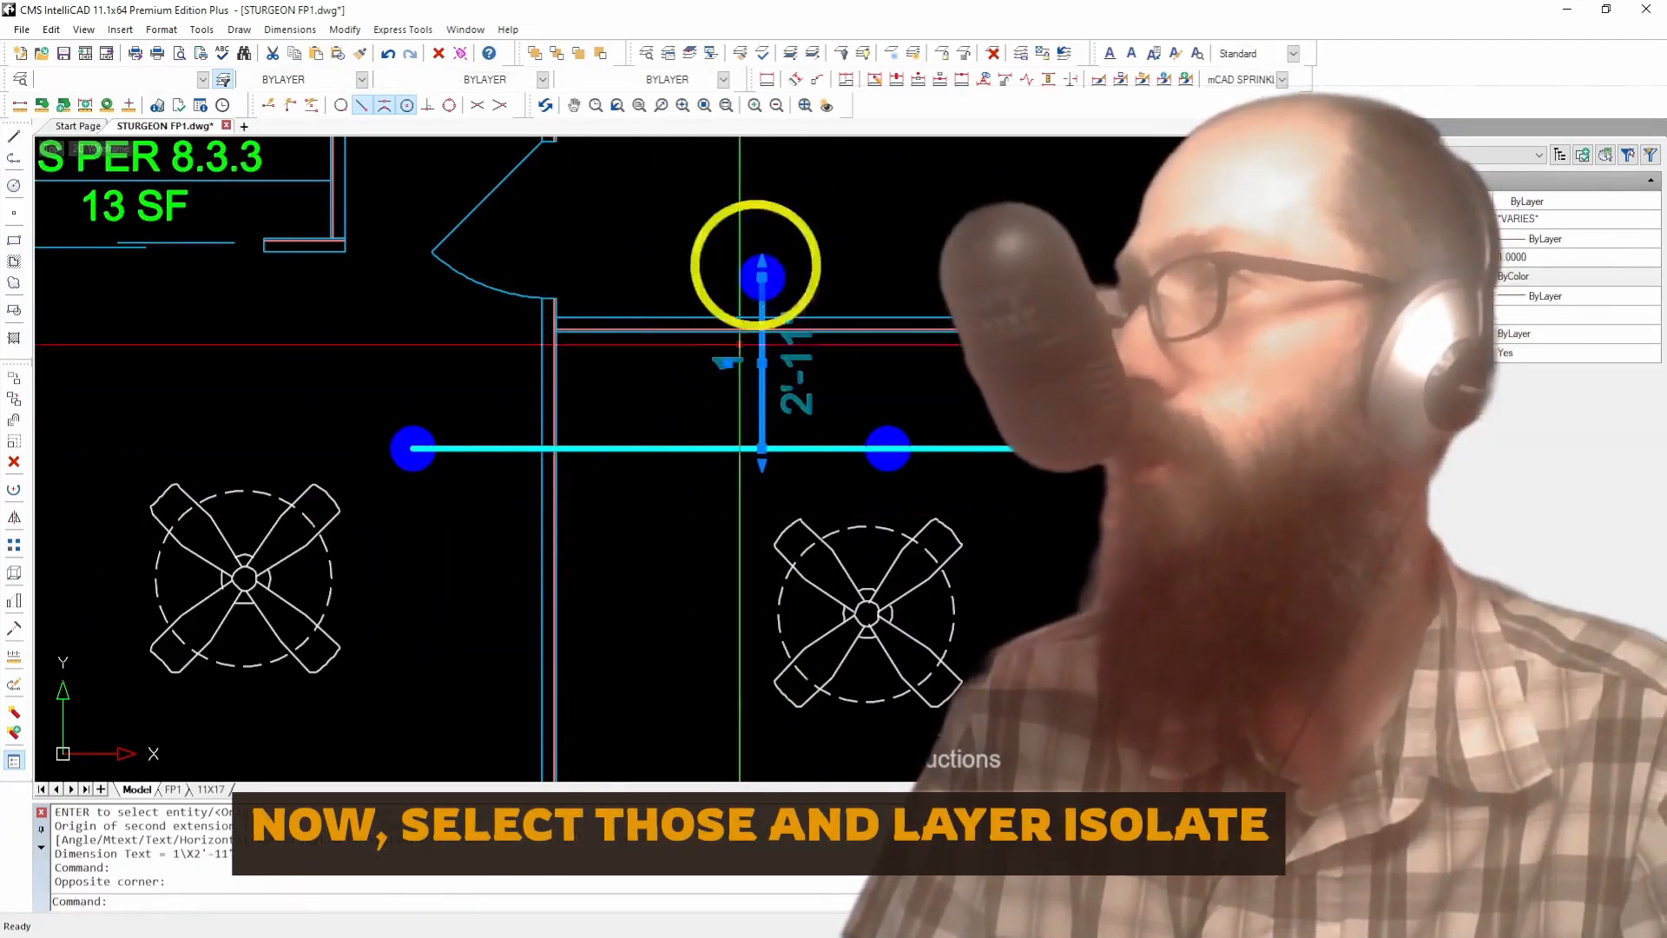
click(792, 55)
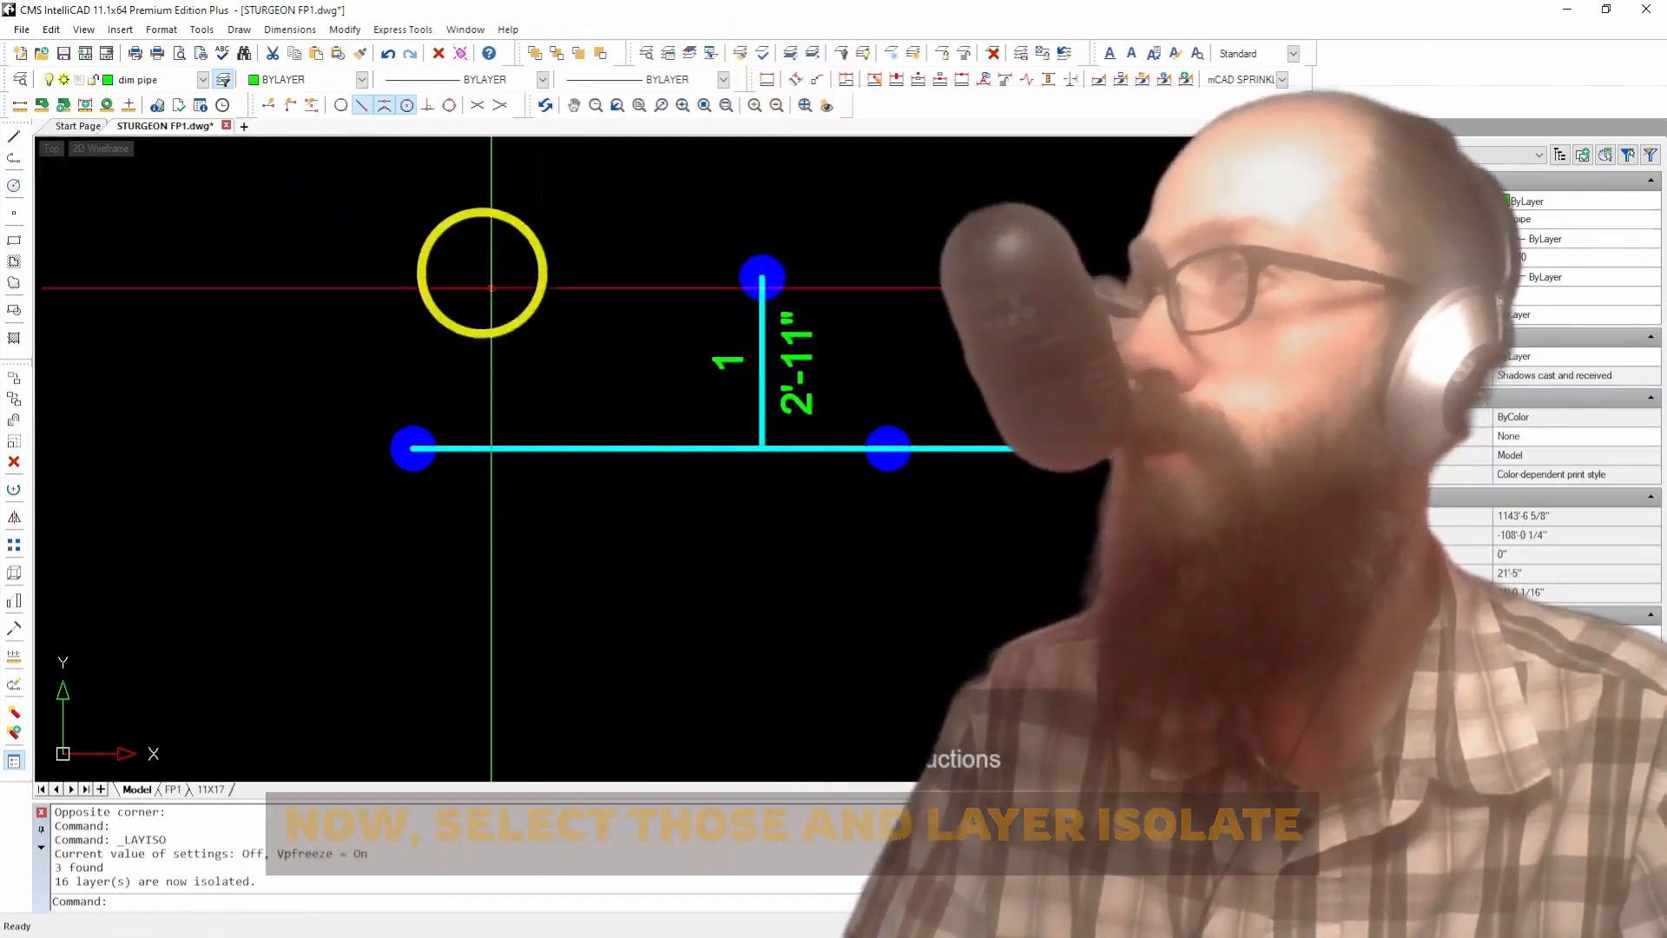
Step: Add a linear dimension along the short stub between its head and the upper branch pipe
scroll(486, 511, down, 5)
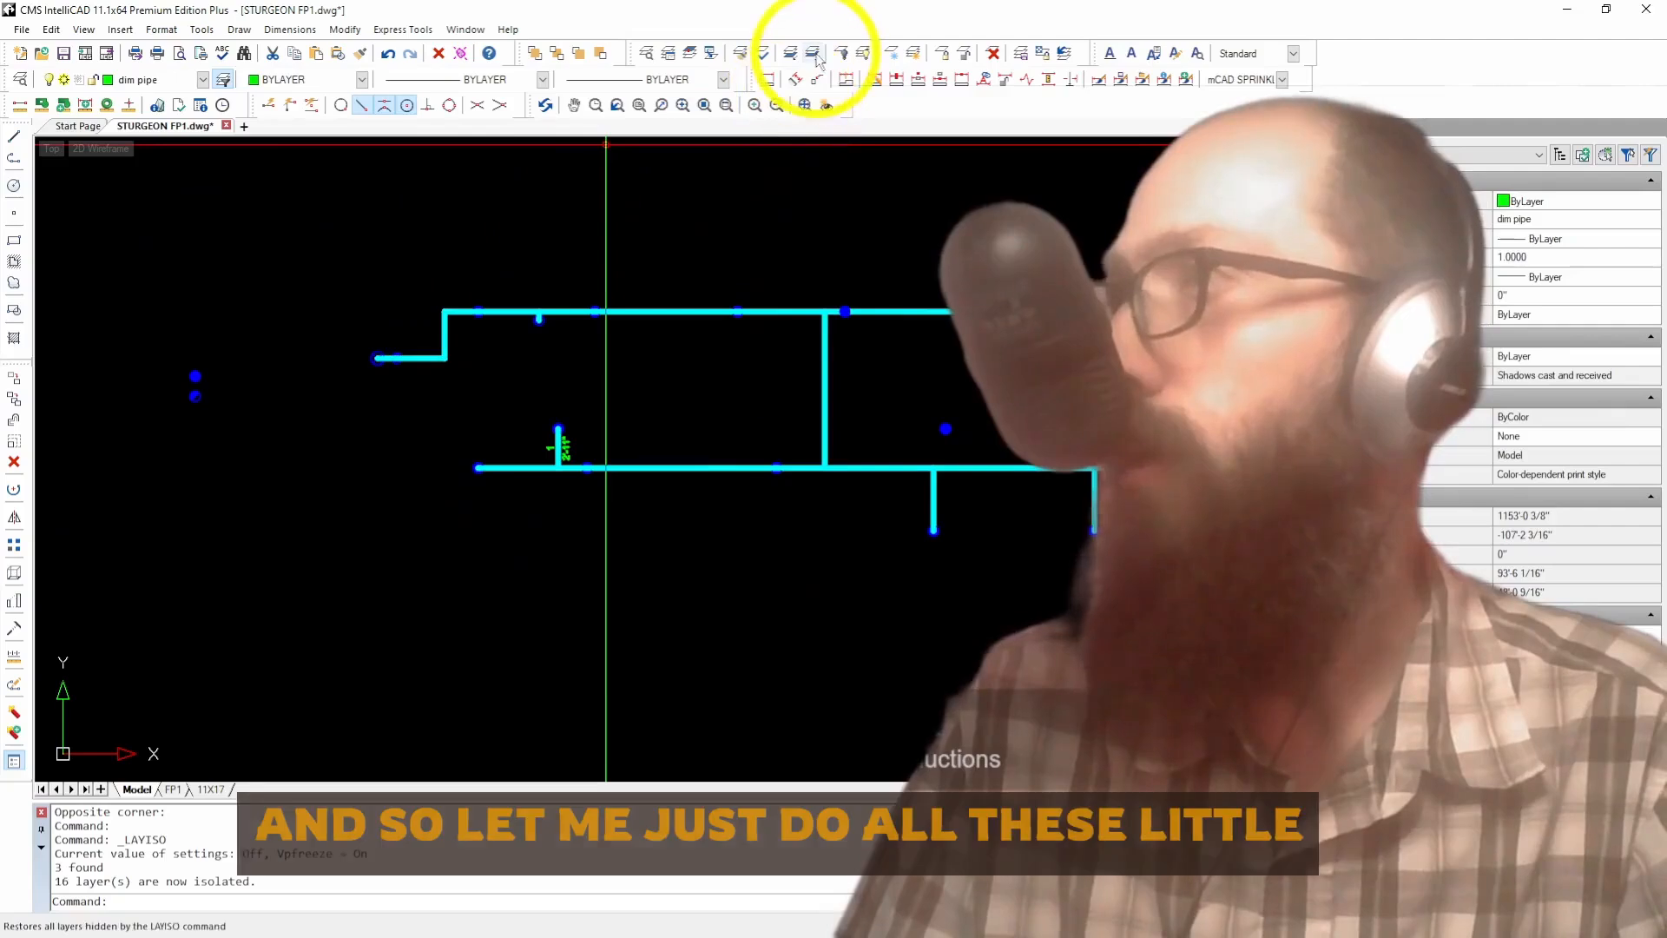
click(768, 81)
scroll(538, 347, up, 10)
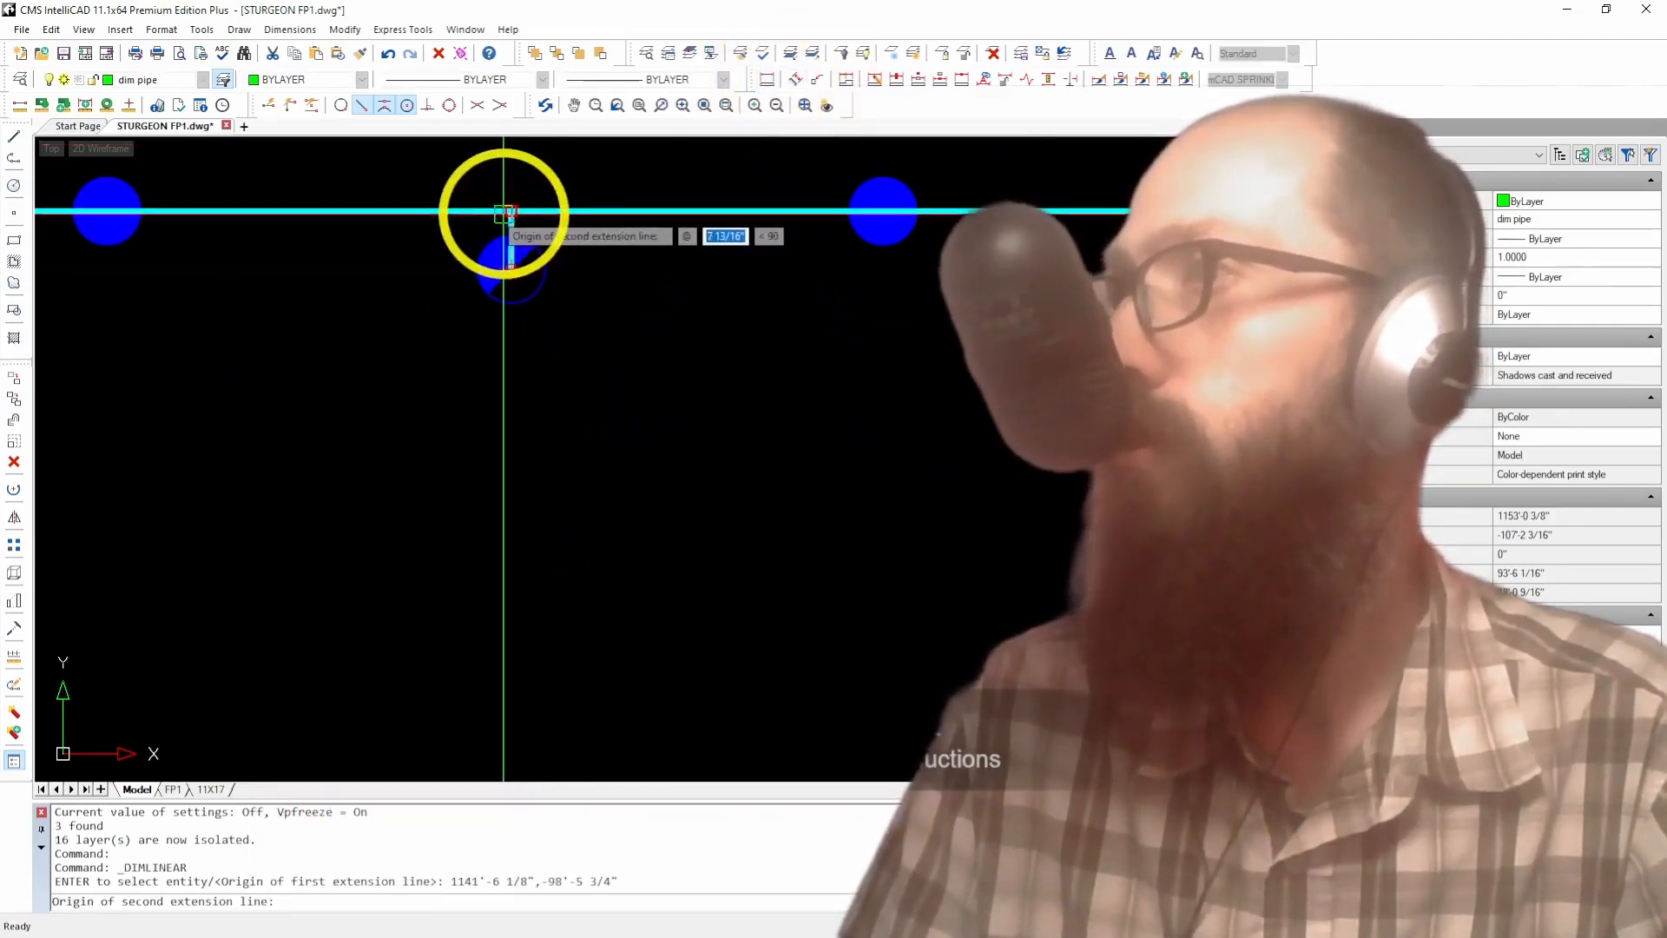
click(511, 213)
scroll(347, 343, down, 6)
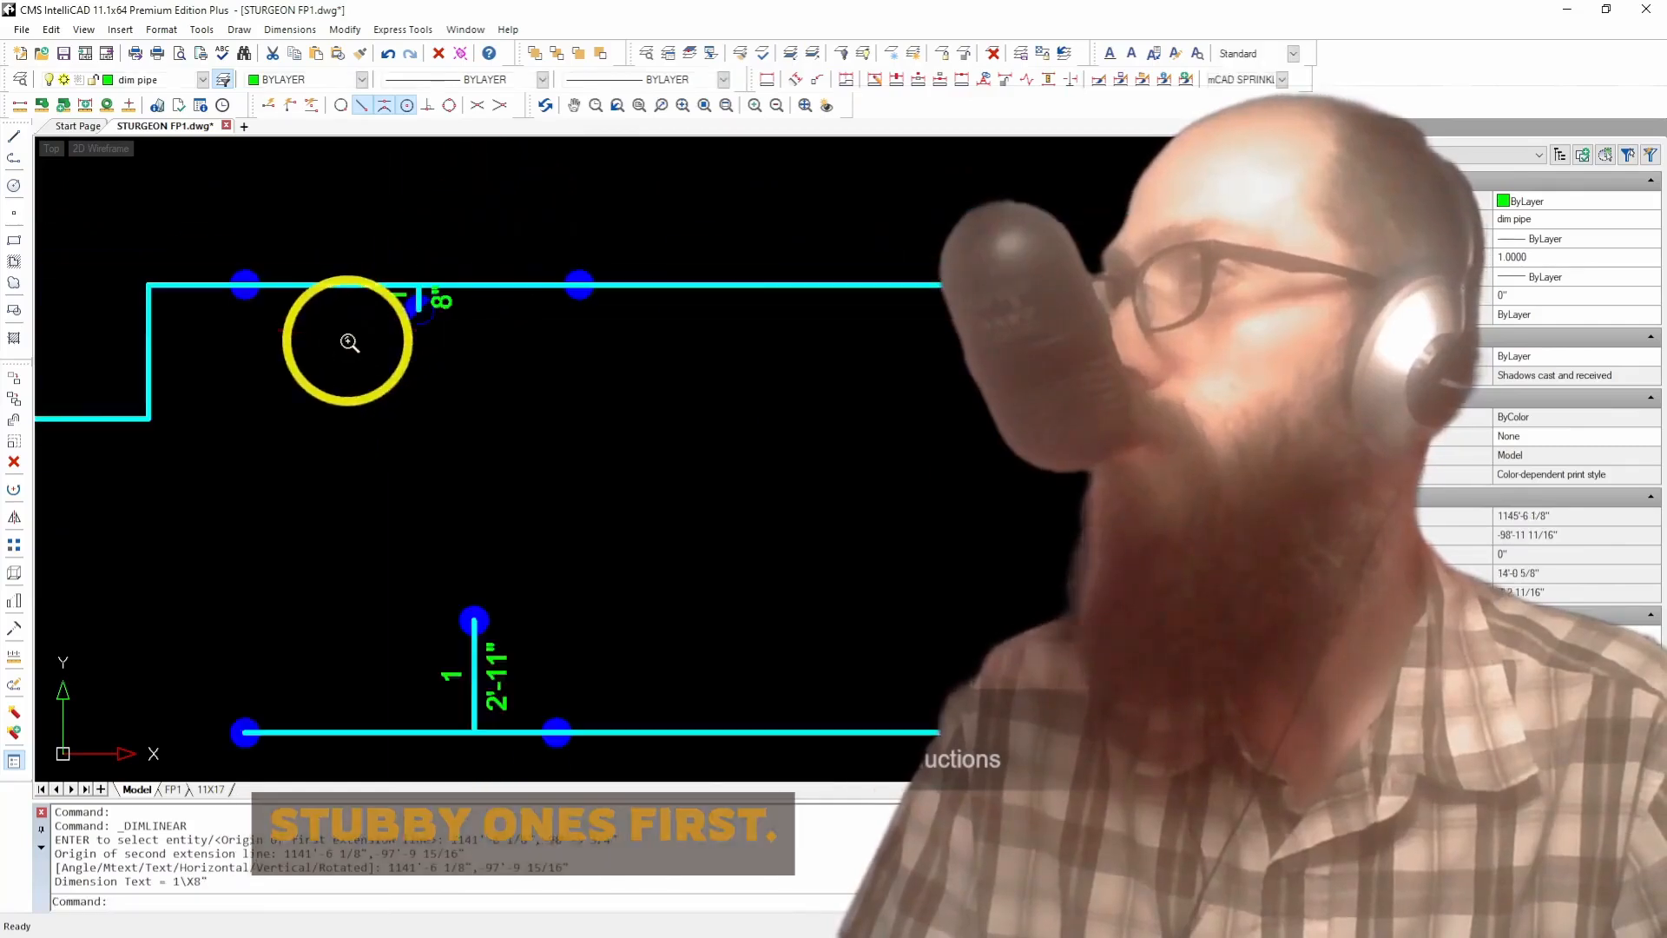
Step: Add a linear dimension along the vertical pipe connecting the lower and upper branch pipes
scroll(773, 440, up, 6)
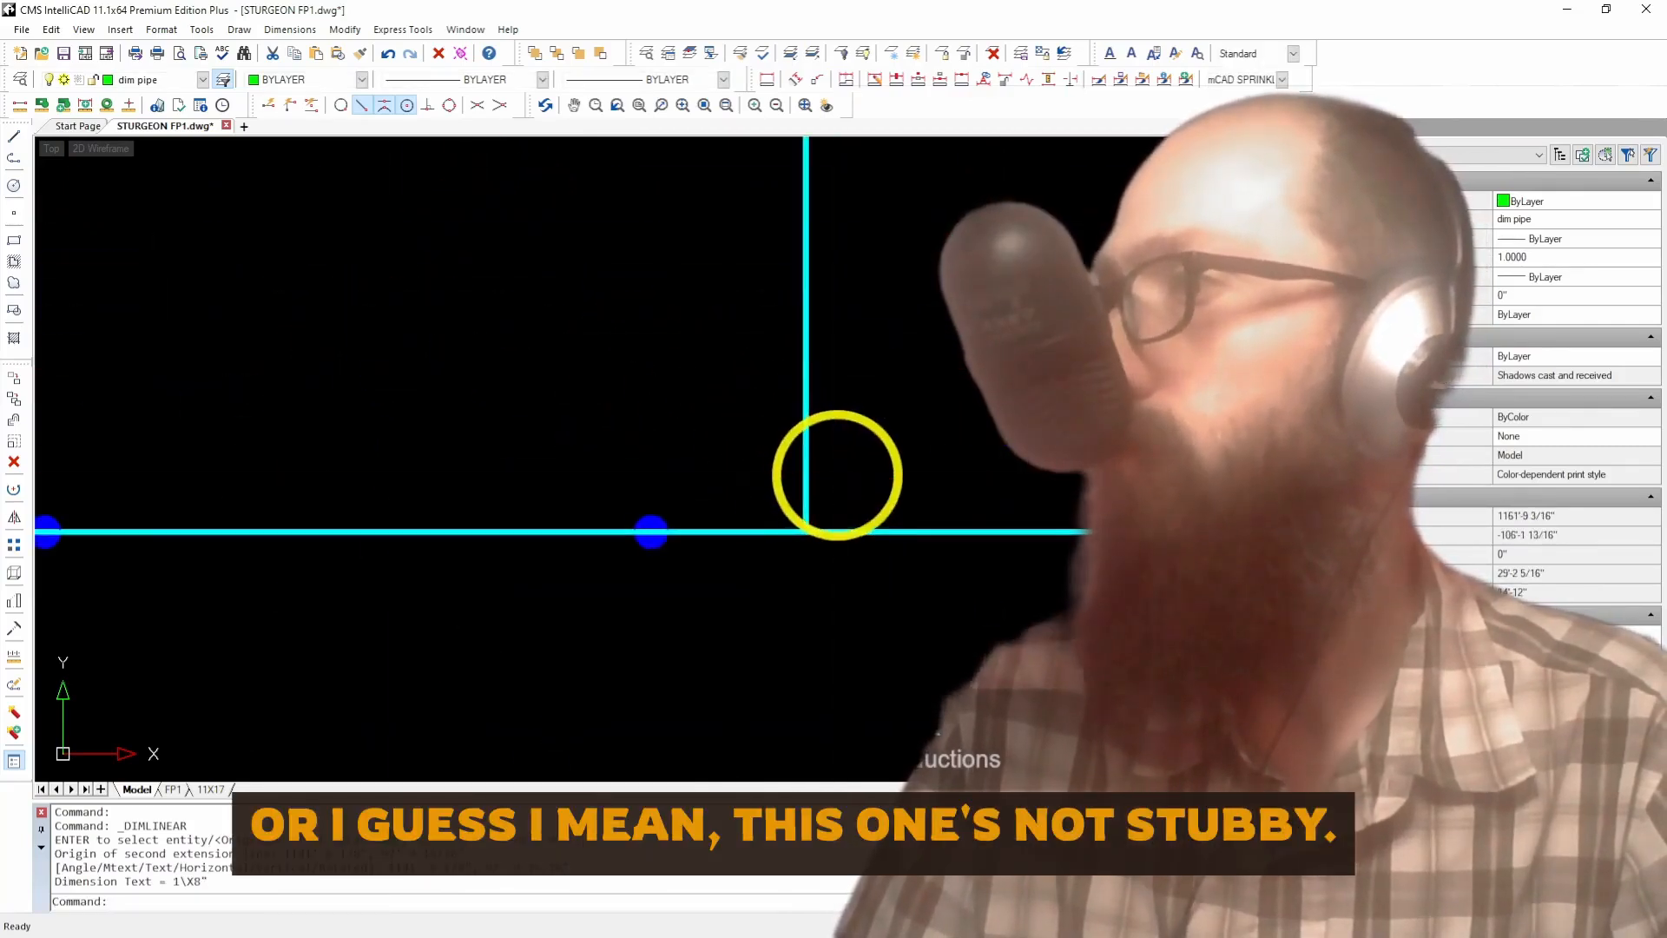
right_click(837, 475)
click(807, 529)
scroll(734, 565, down, 4)
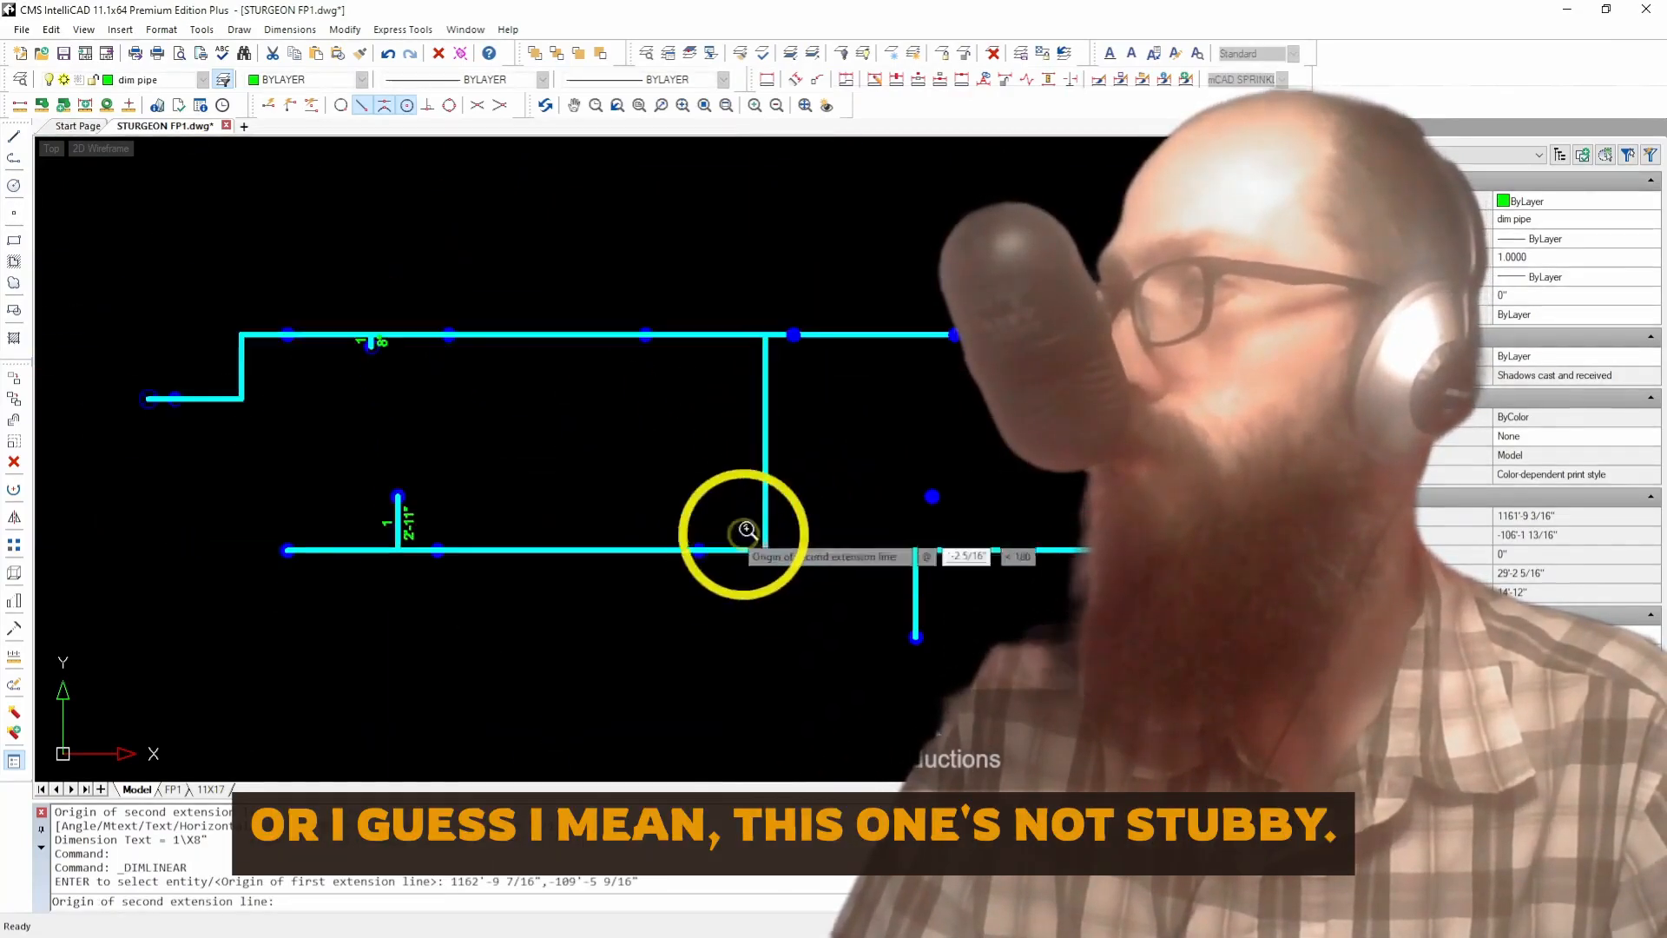
click(766, 359)
scroll(655, 439, down, 4)
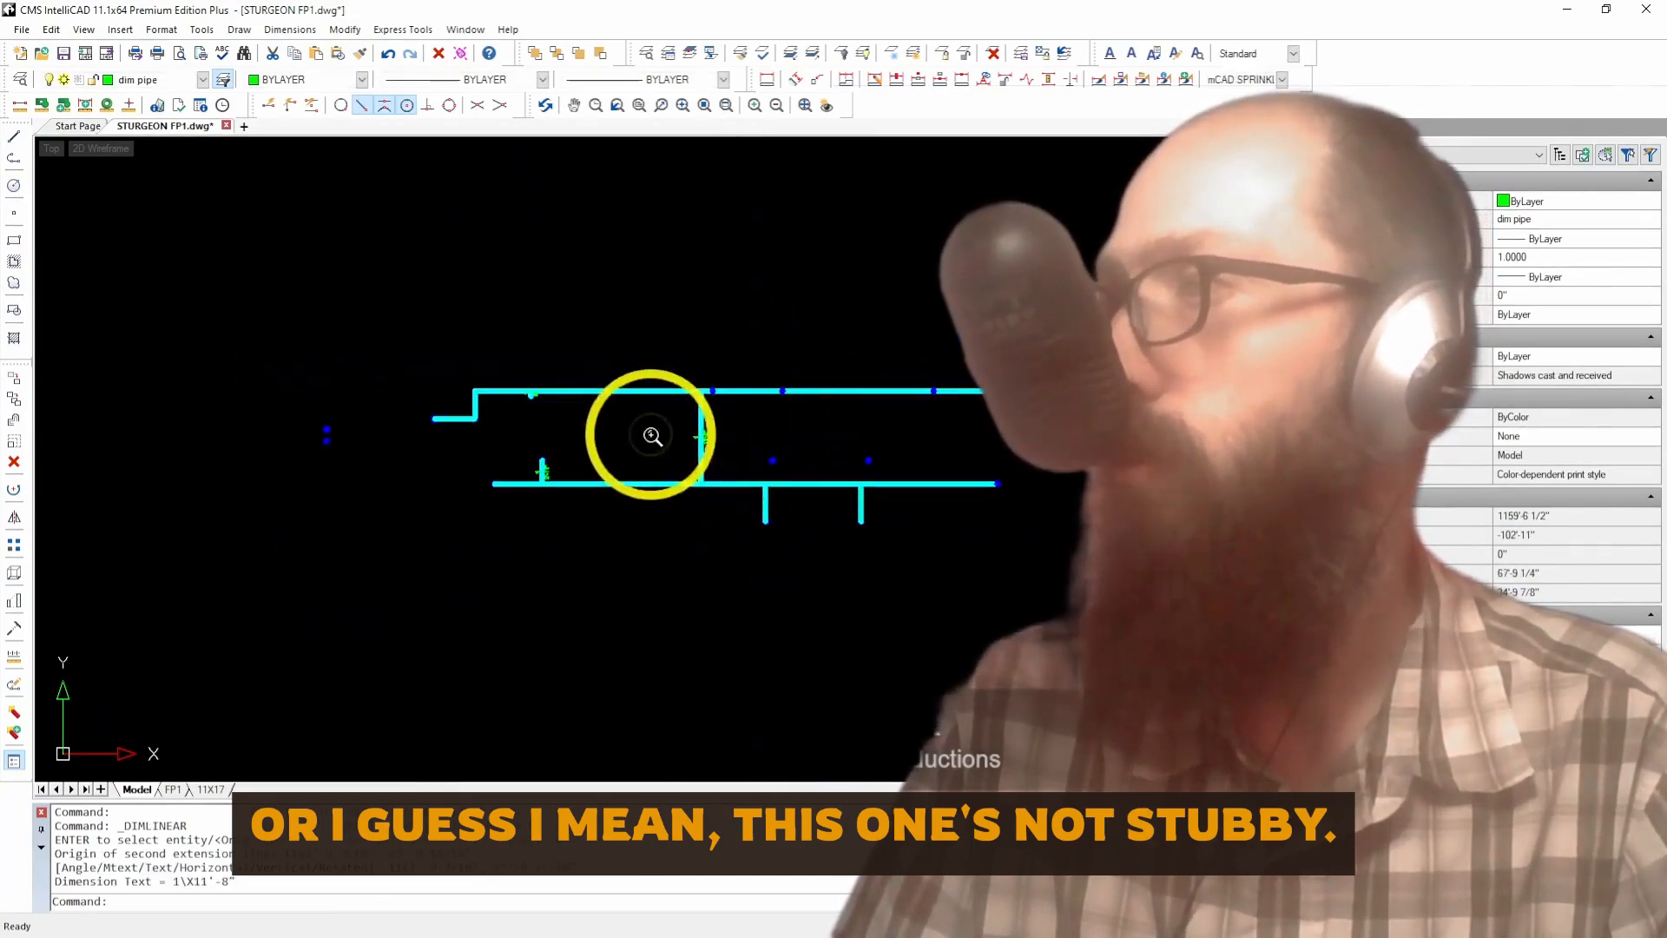
Step: Draw a line from the nearer unconnected hallway head perpendicular to the lower branch pipe
scroll(711, 507, up, 3)
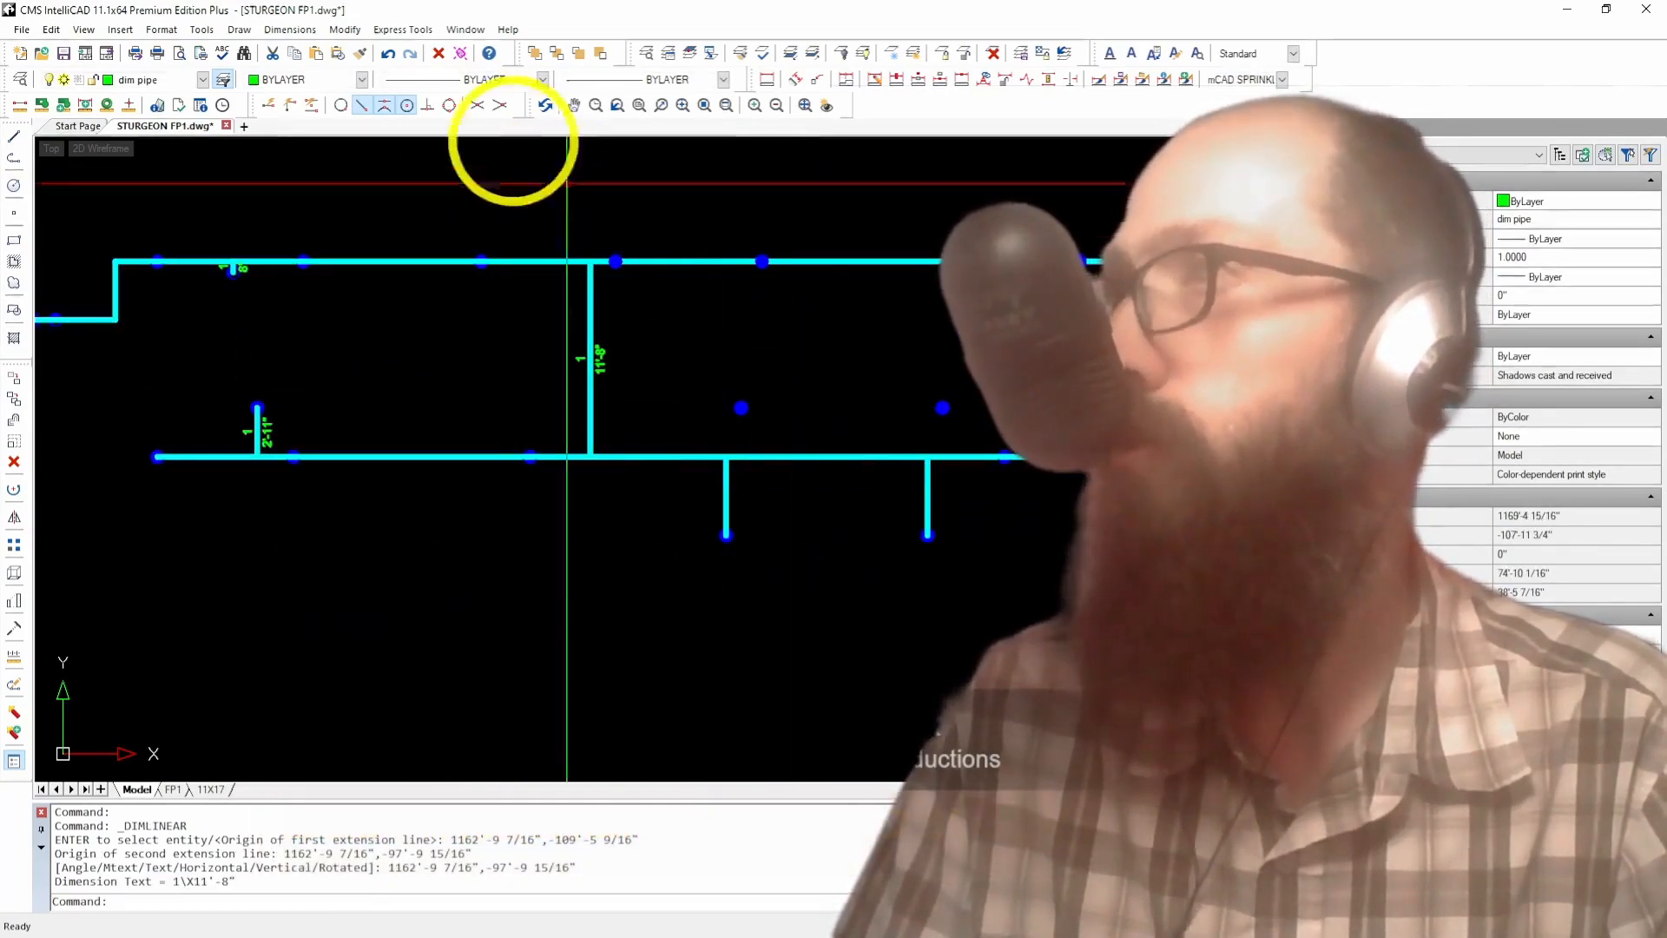
click(15, 137)
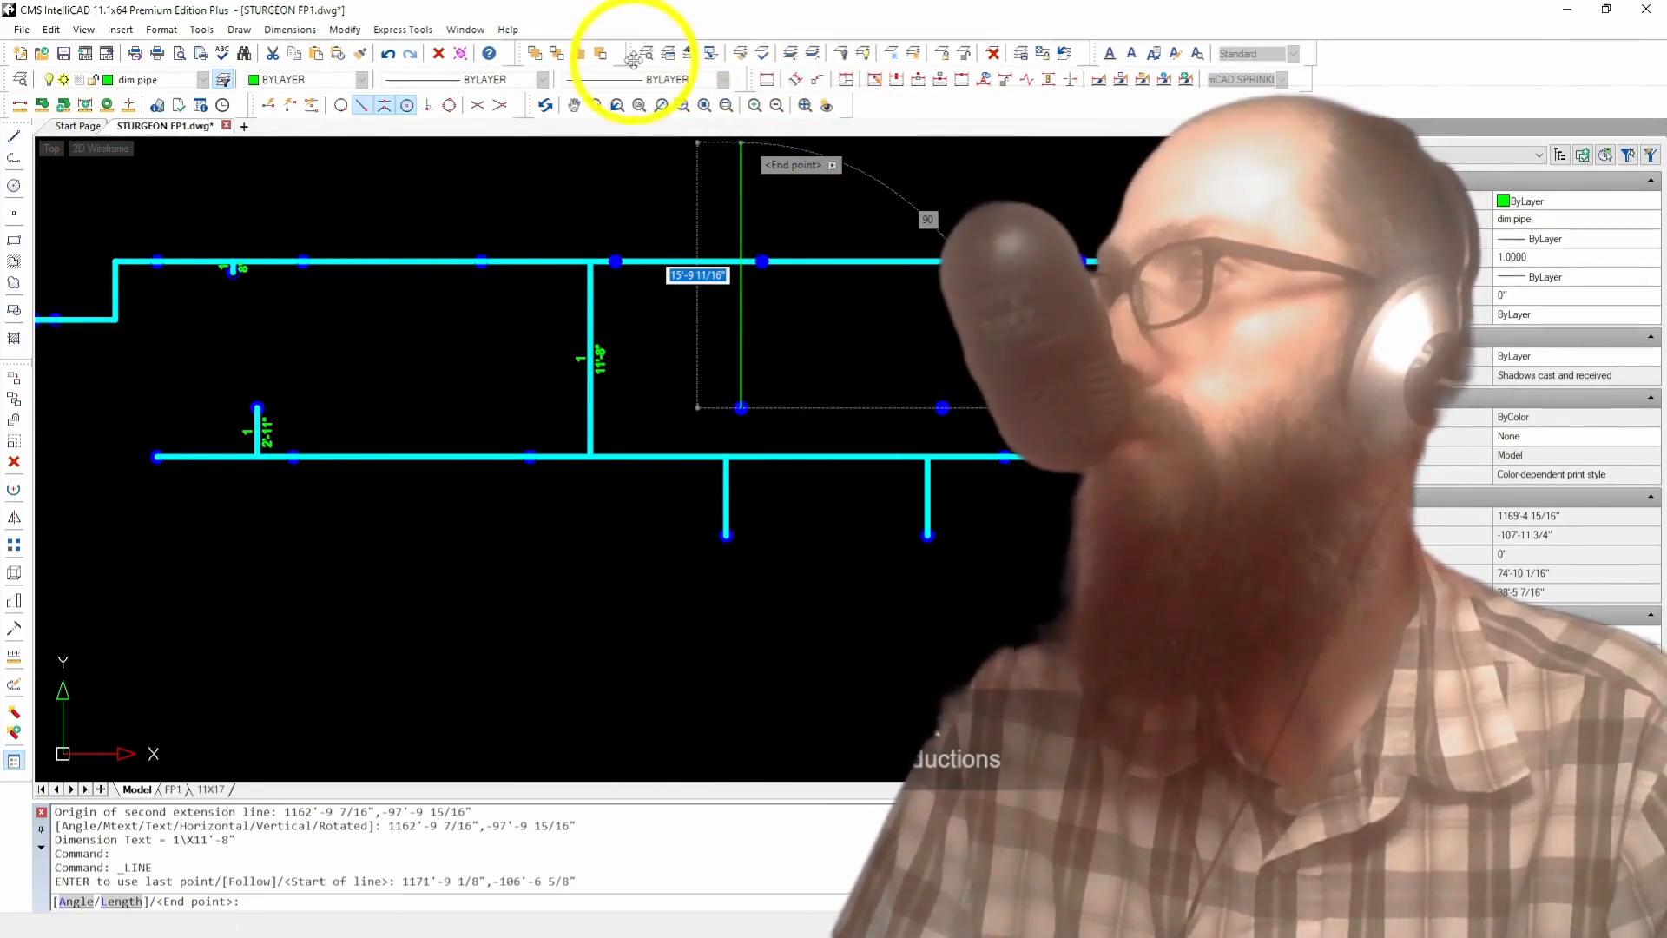
click(428, 106)
click(728, 456)
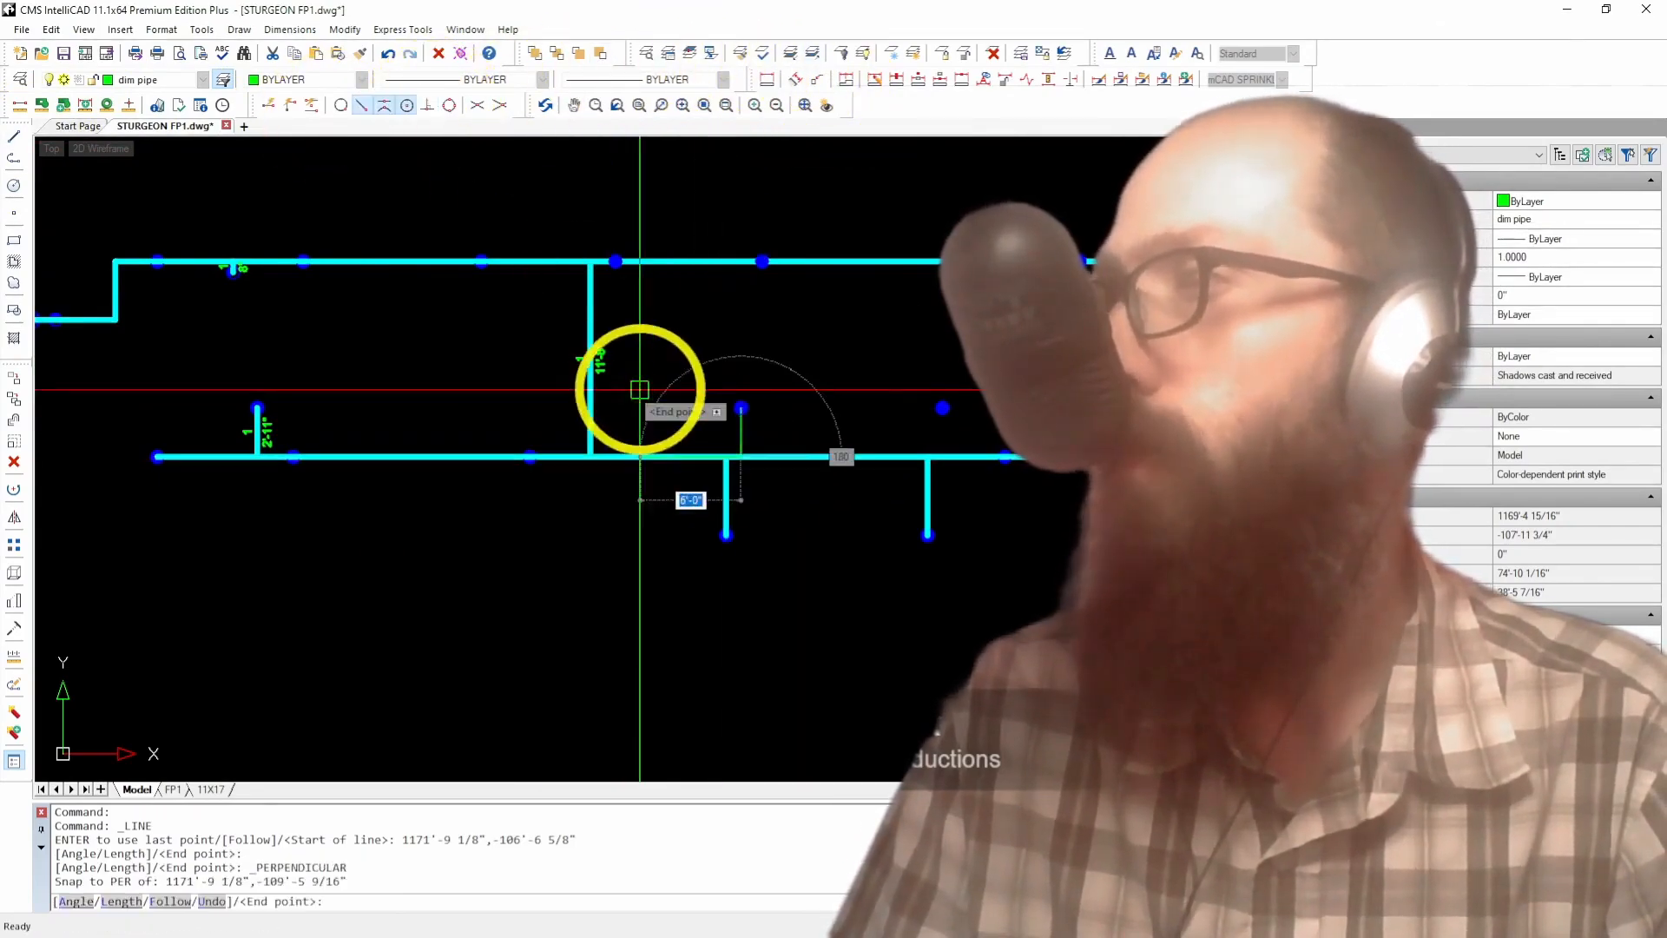
key(Escape)
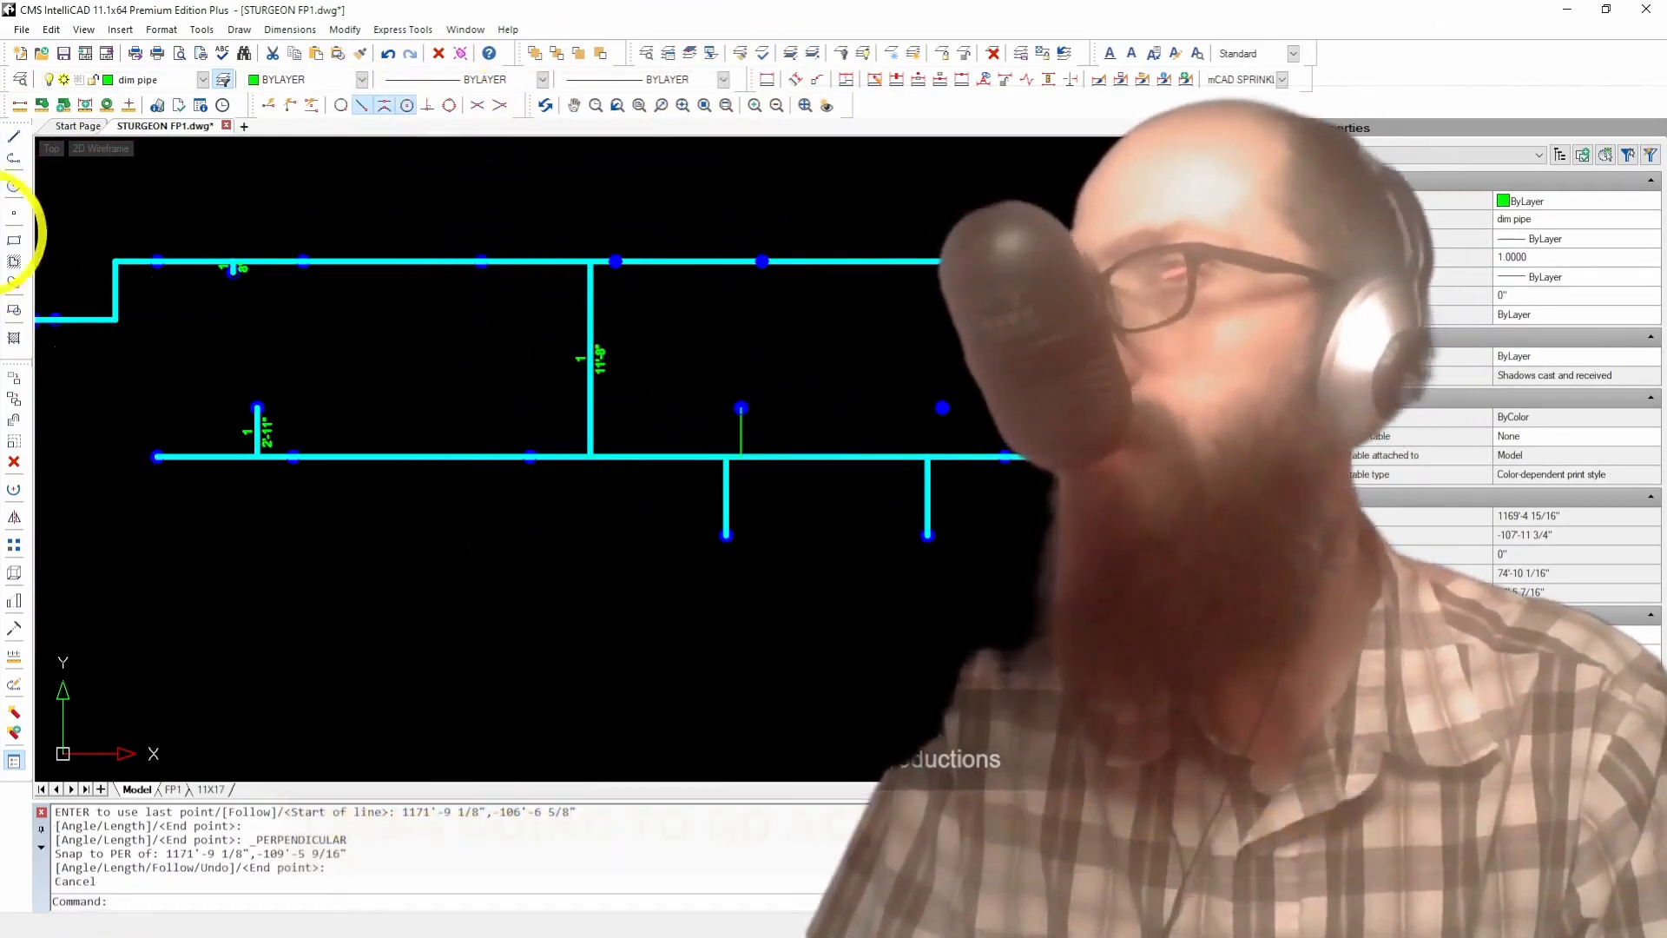
Step: Draw a line from the farther unconnected hallway head perpendicular to the lower branch pipe
click(14, 136)
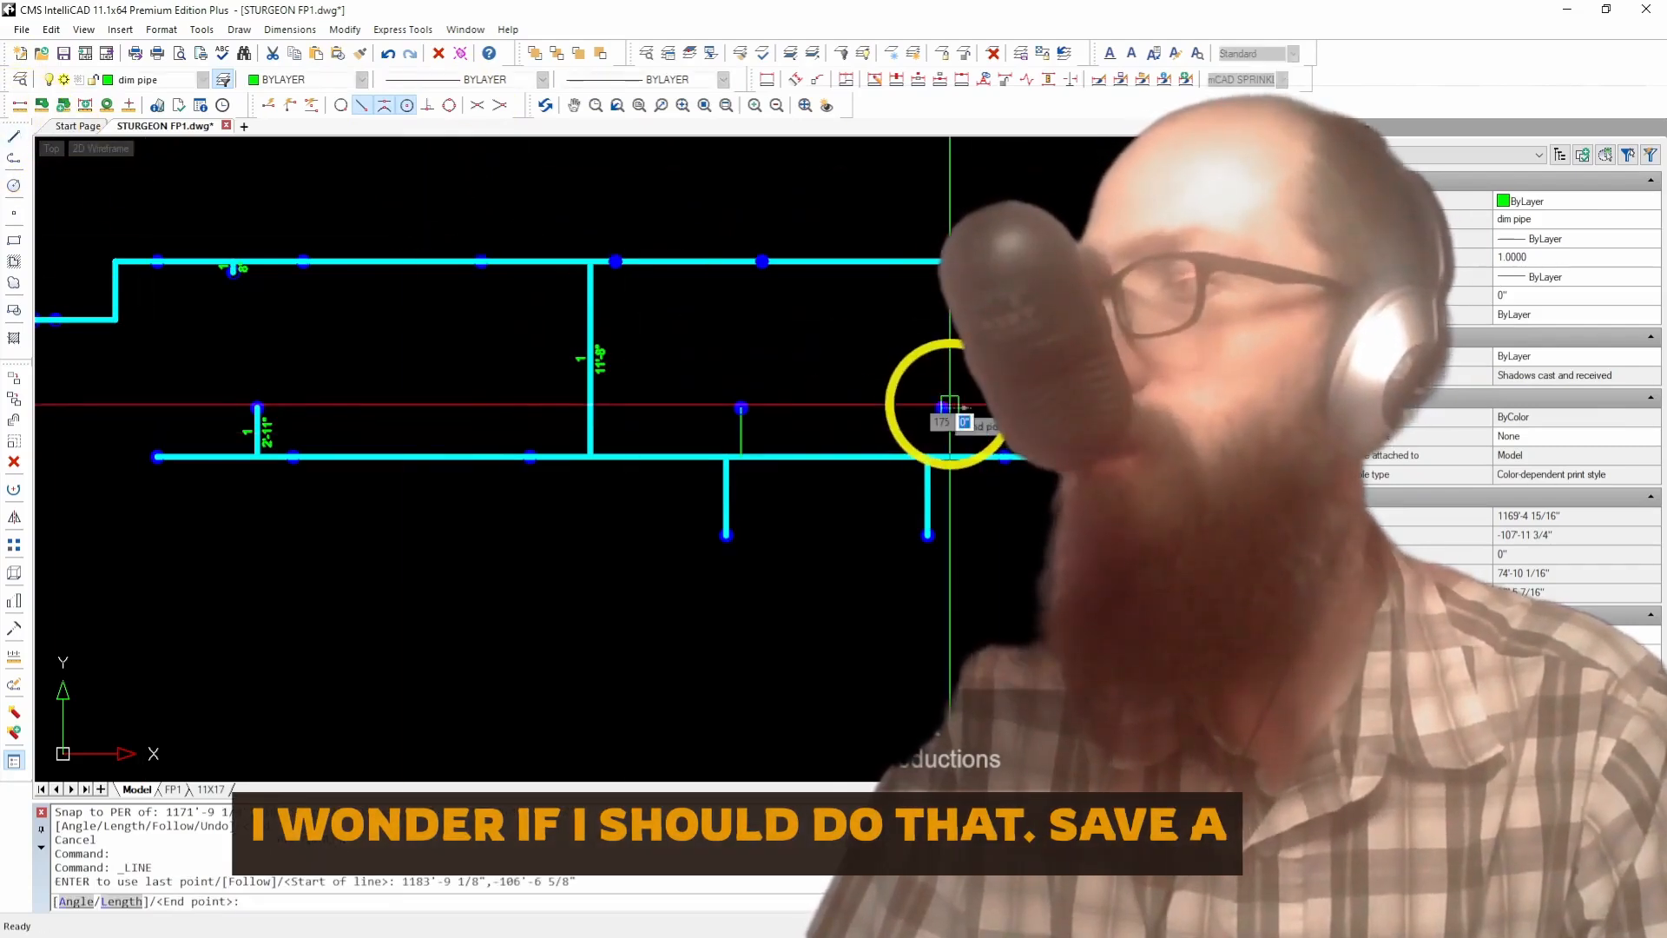
click(430, 107)
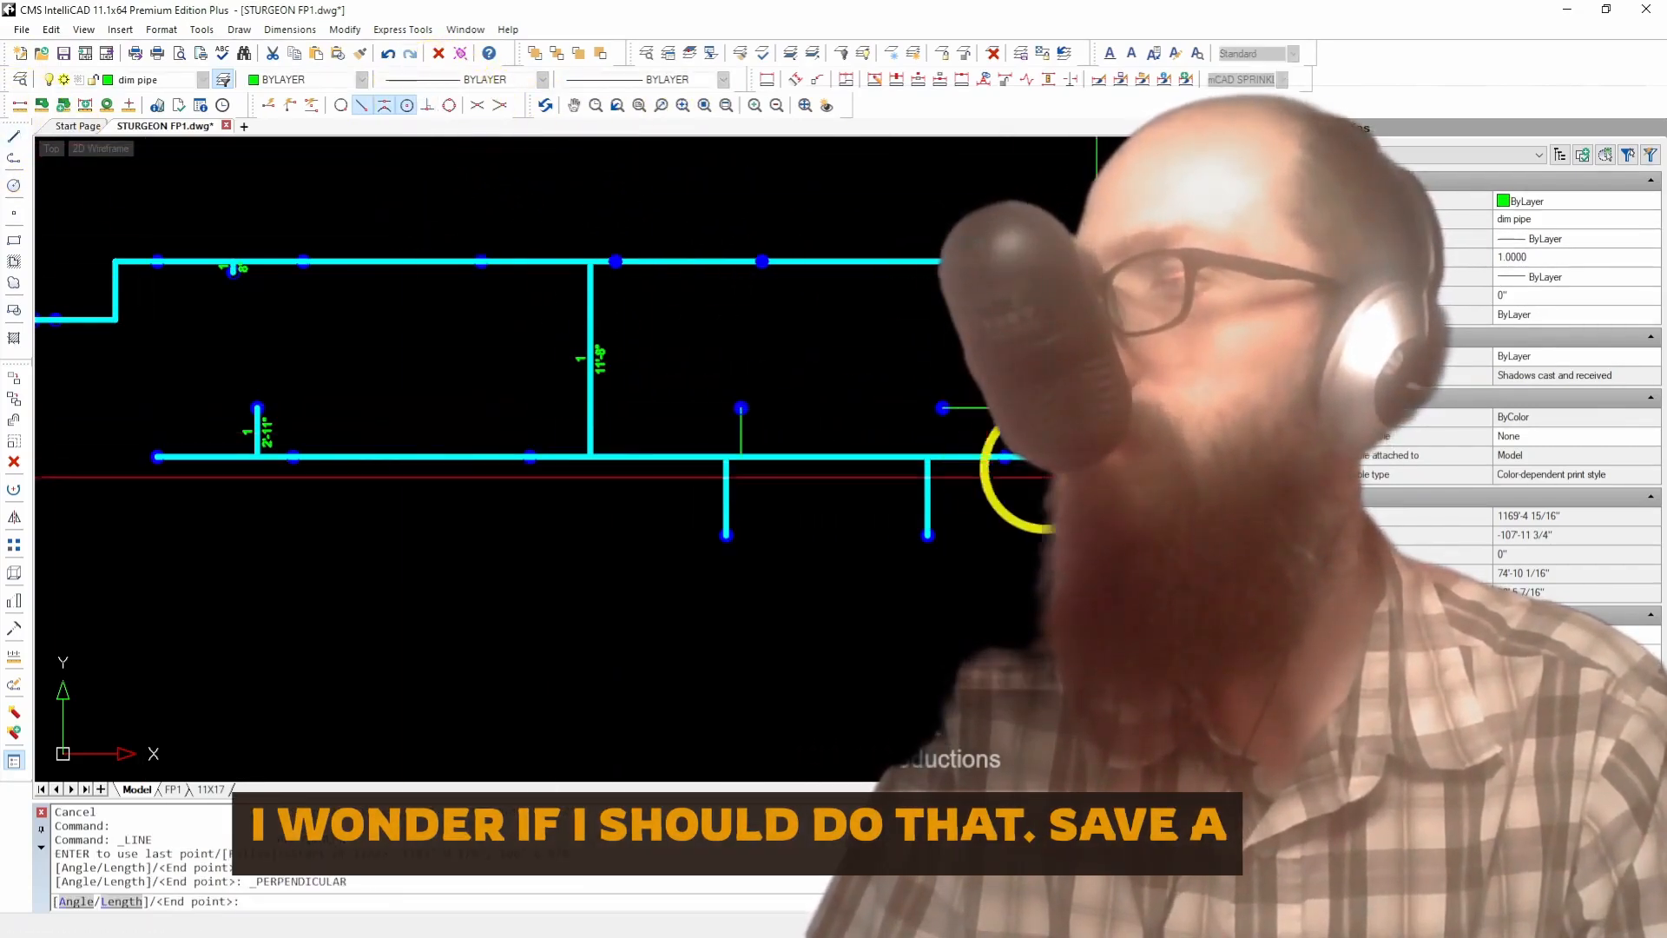
click(961, 465)
key(Escape)
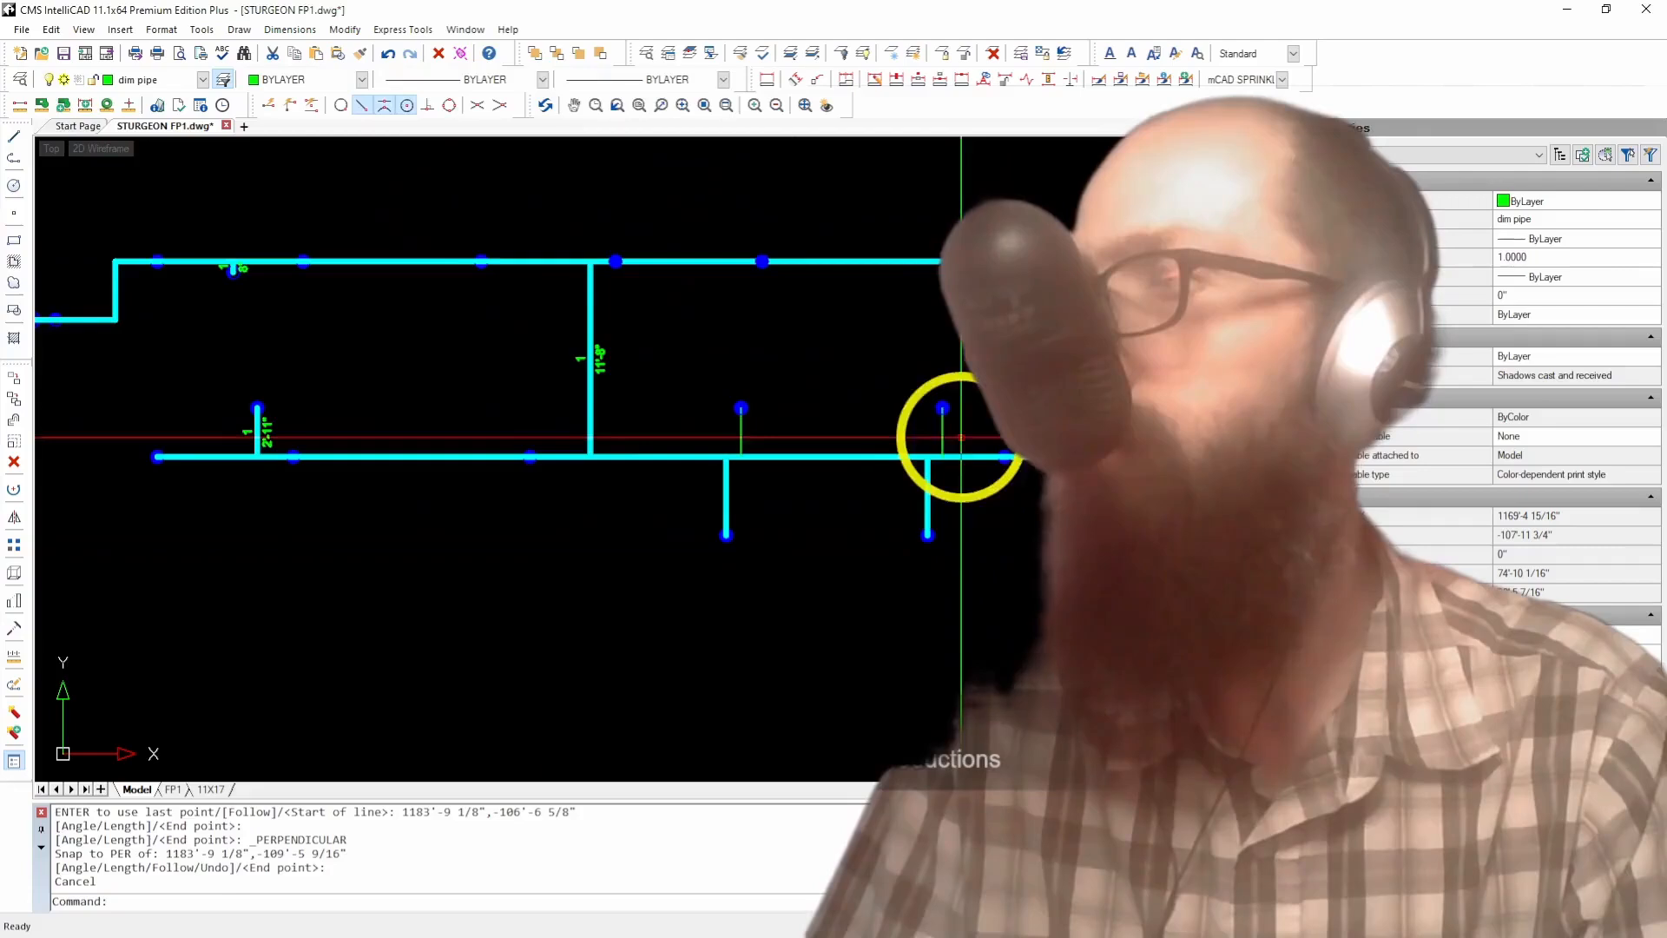
Step: Match the properties of the lower branch pipe onto the two new hallway head lines
click(363, 59)
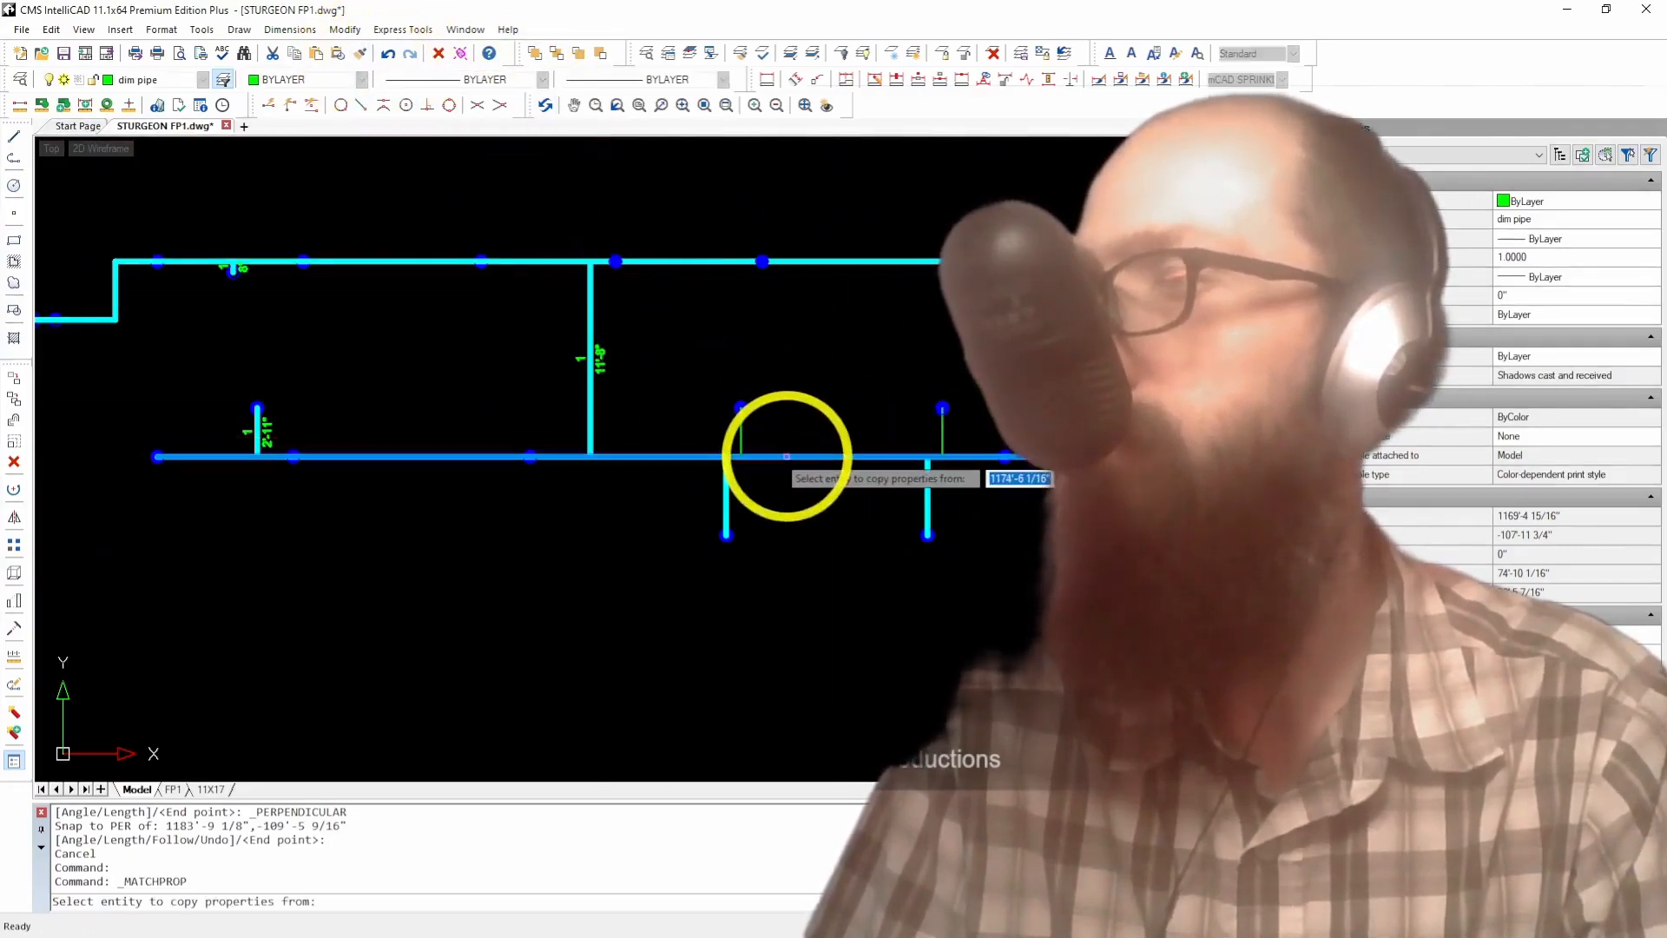
click(787, 456)
click(997, 434)
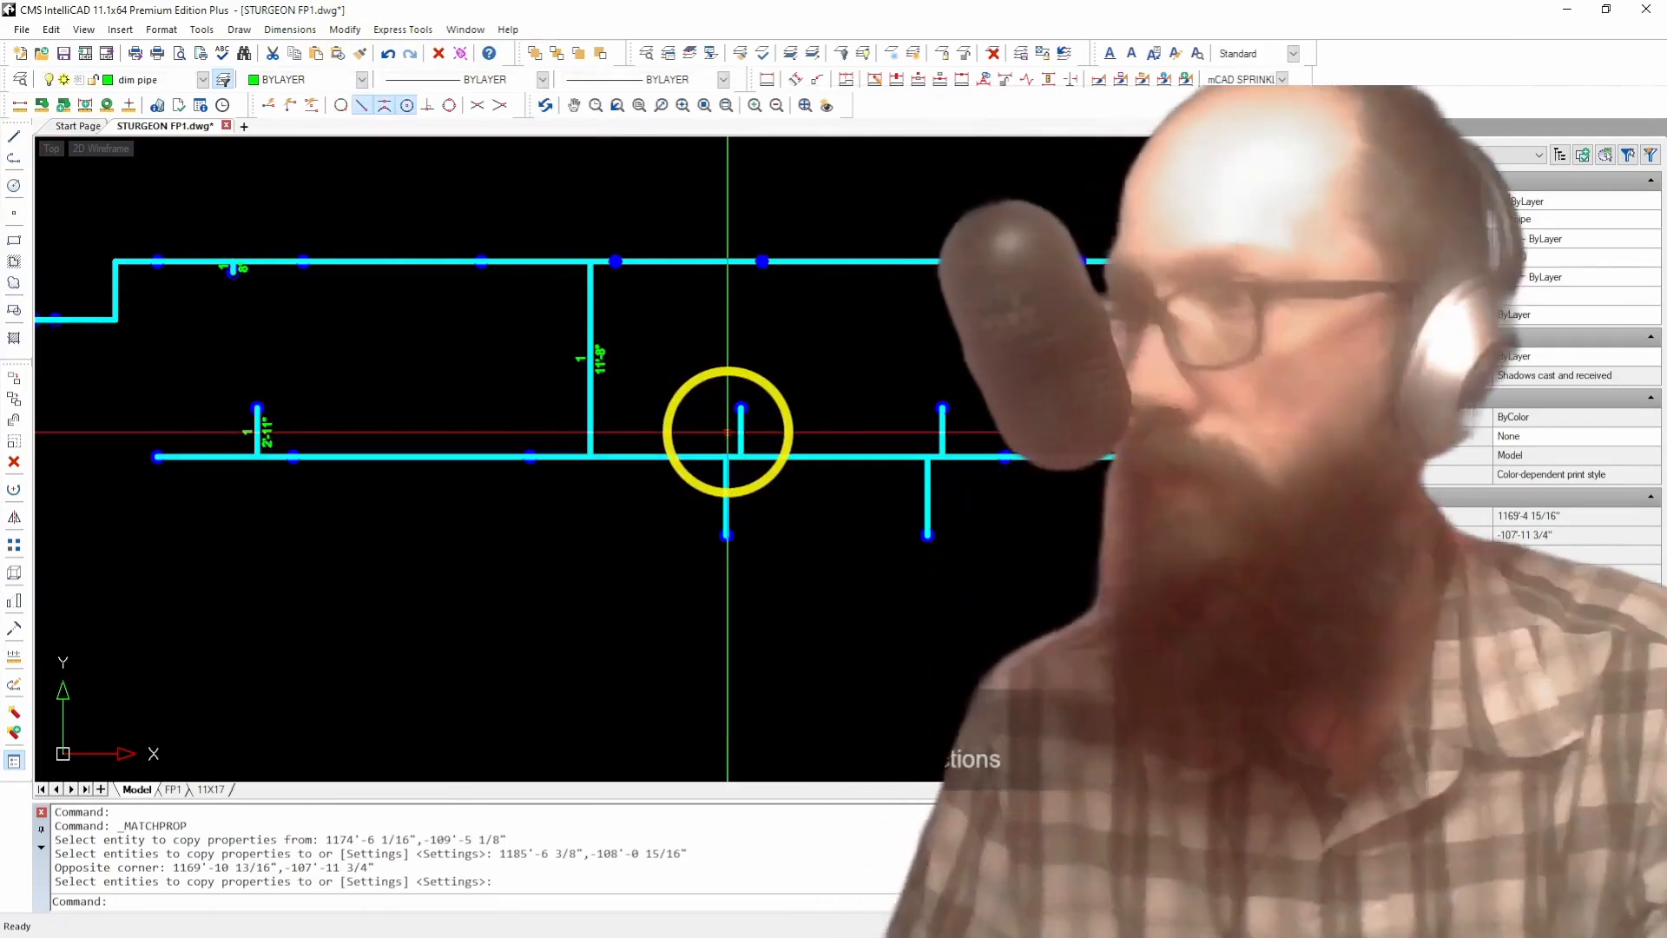
Step: Unisolate the layers to bring the full floor plan back into the drawing
click(814, 54)
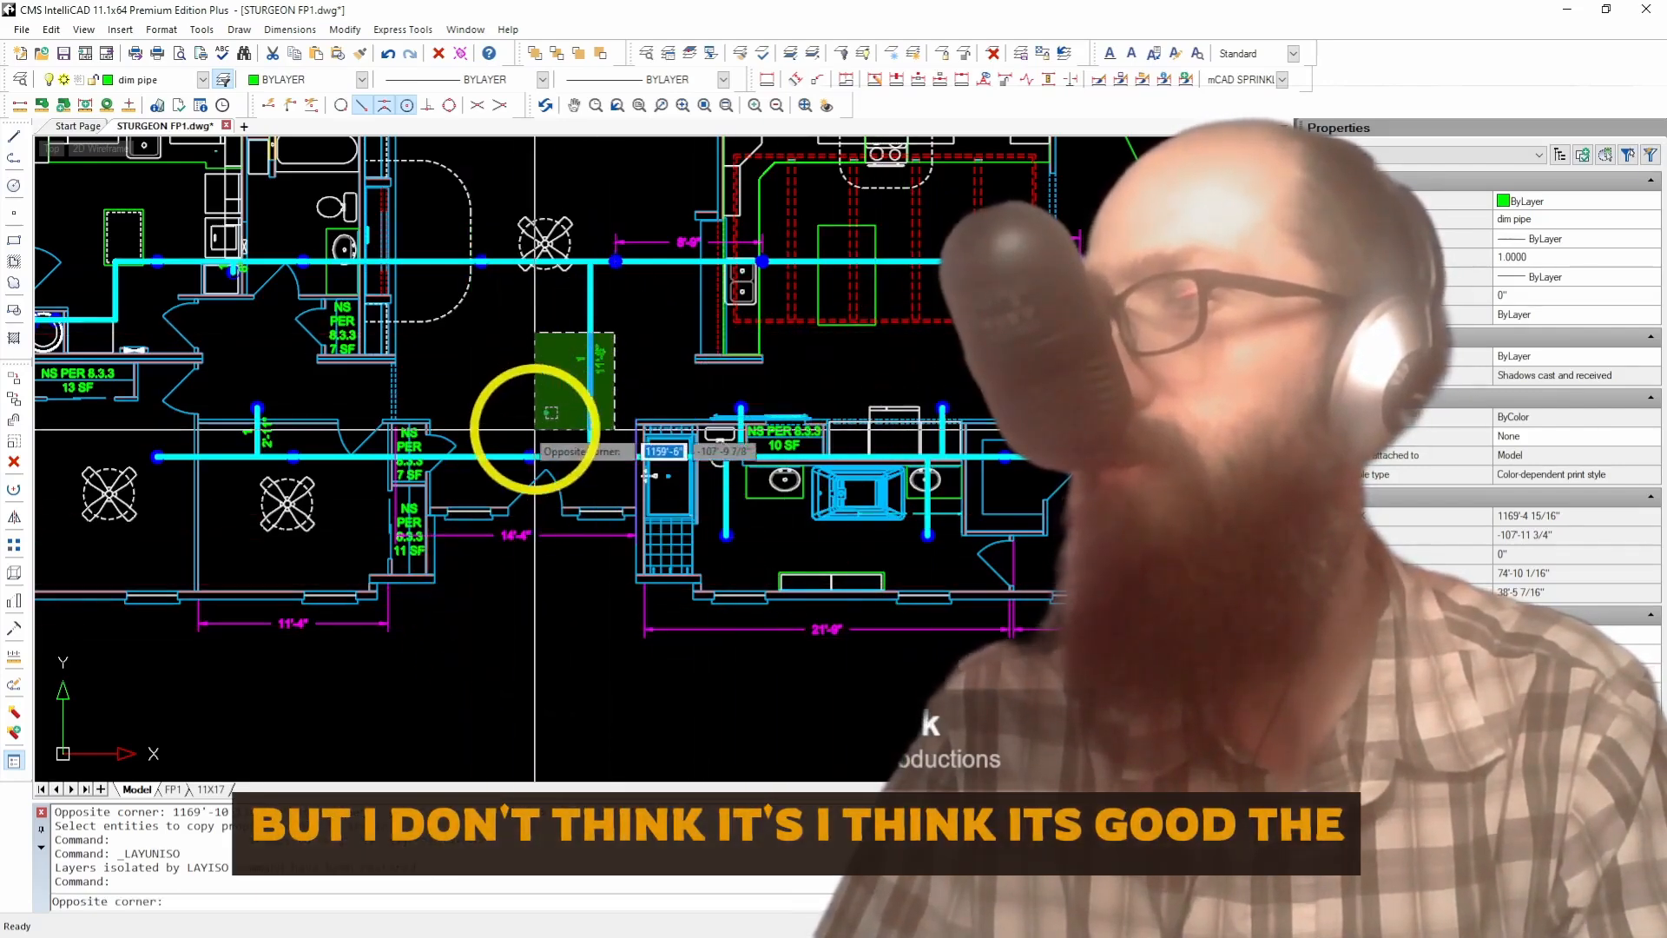
key(Escape)
click(596, 355)
key(Escape)
Step: Isolate the layers of the vertical connecting pipe, its dimension, the lower branch pipe and a sprinkler head
click(592, 349)
click(529, 396)
click(624, 278)
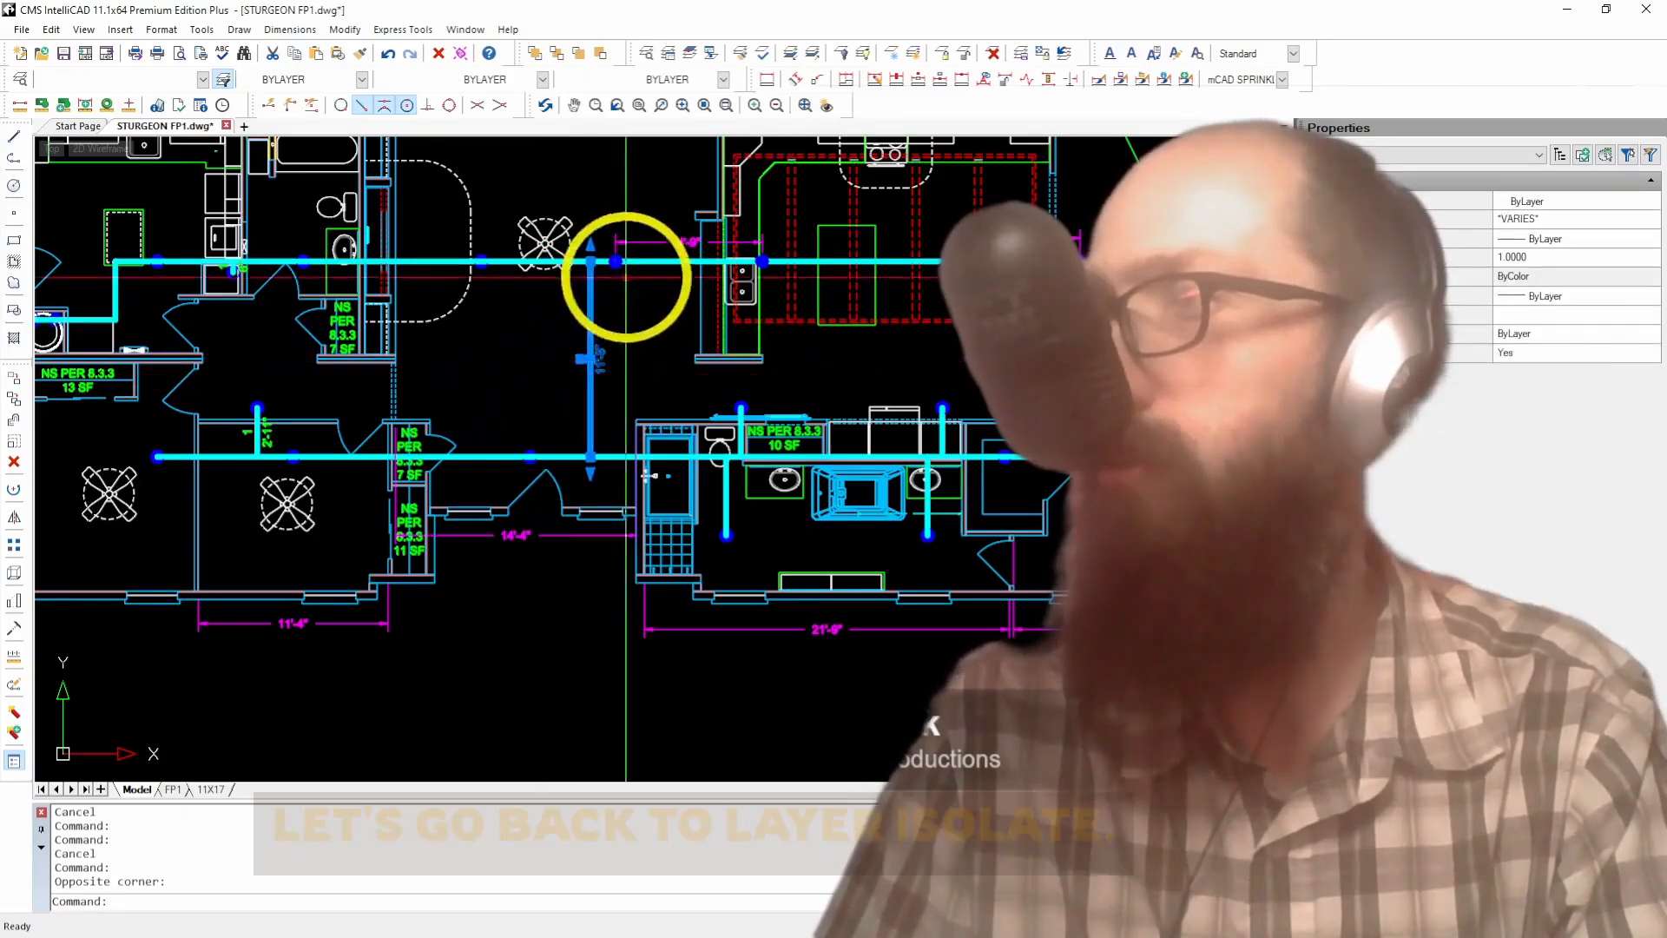
click(533, 433)
click(518, 458)
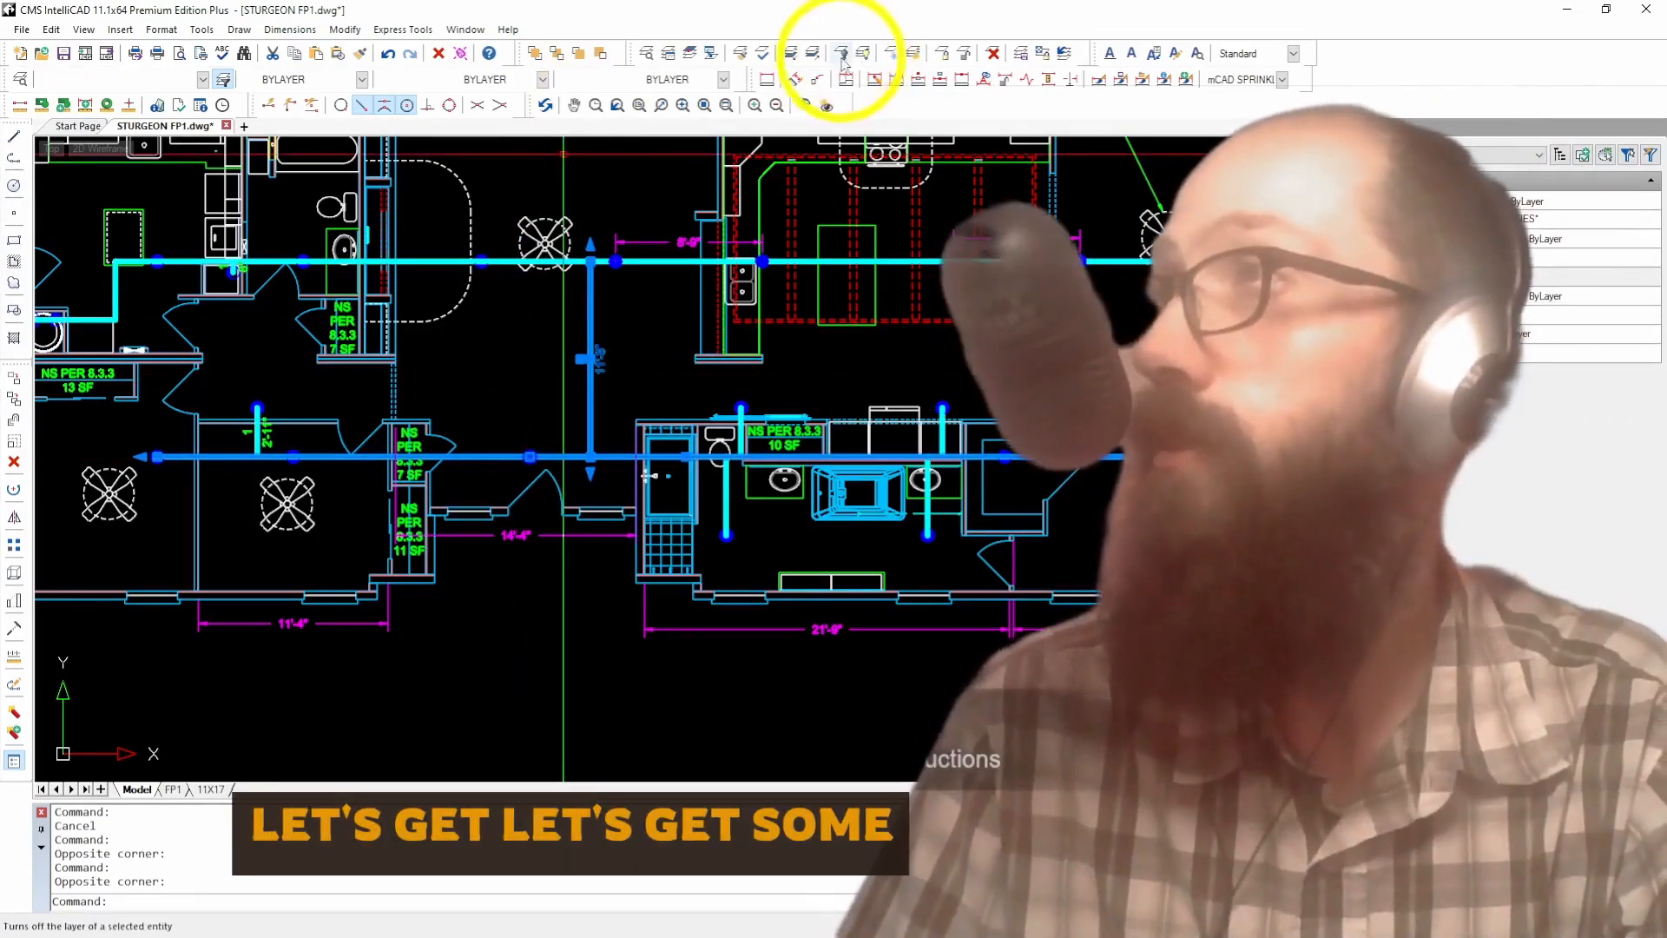
click(790, 53)
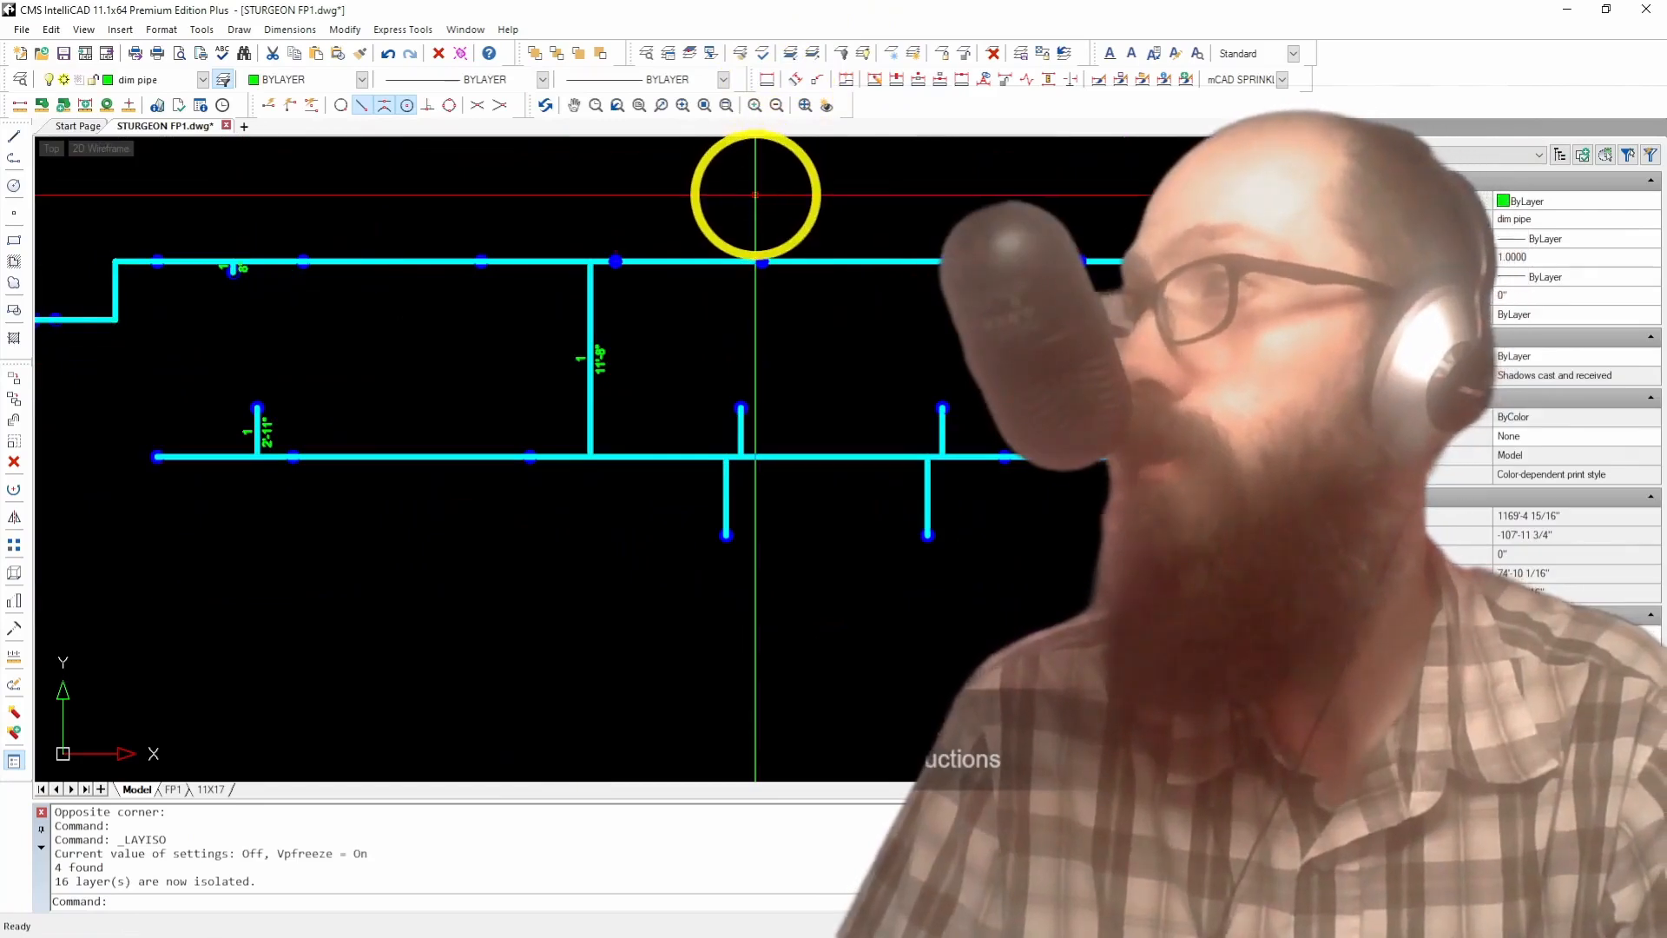
Step: Add a linear dimension along the first armover below the lower branch pipe, from its head to the branch
click(767, 79)
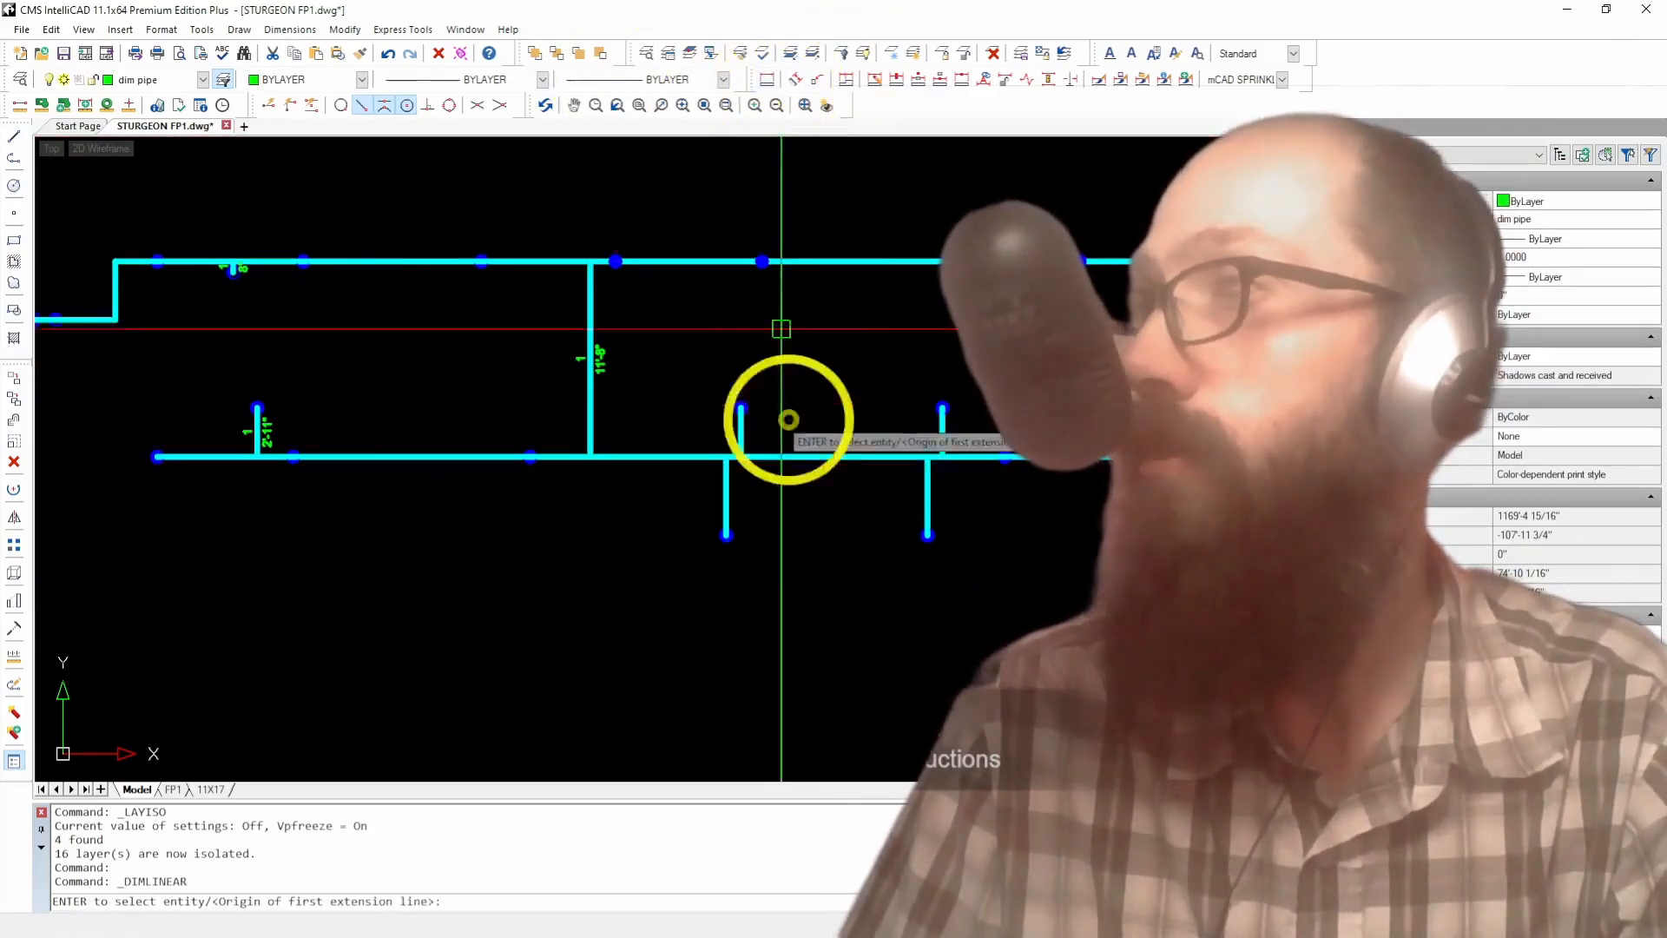
scroll(737, 529, up, 3)
click(700, 547)
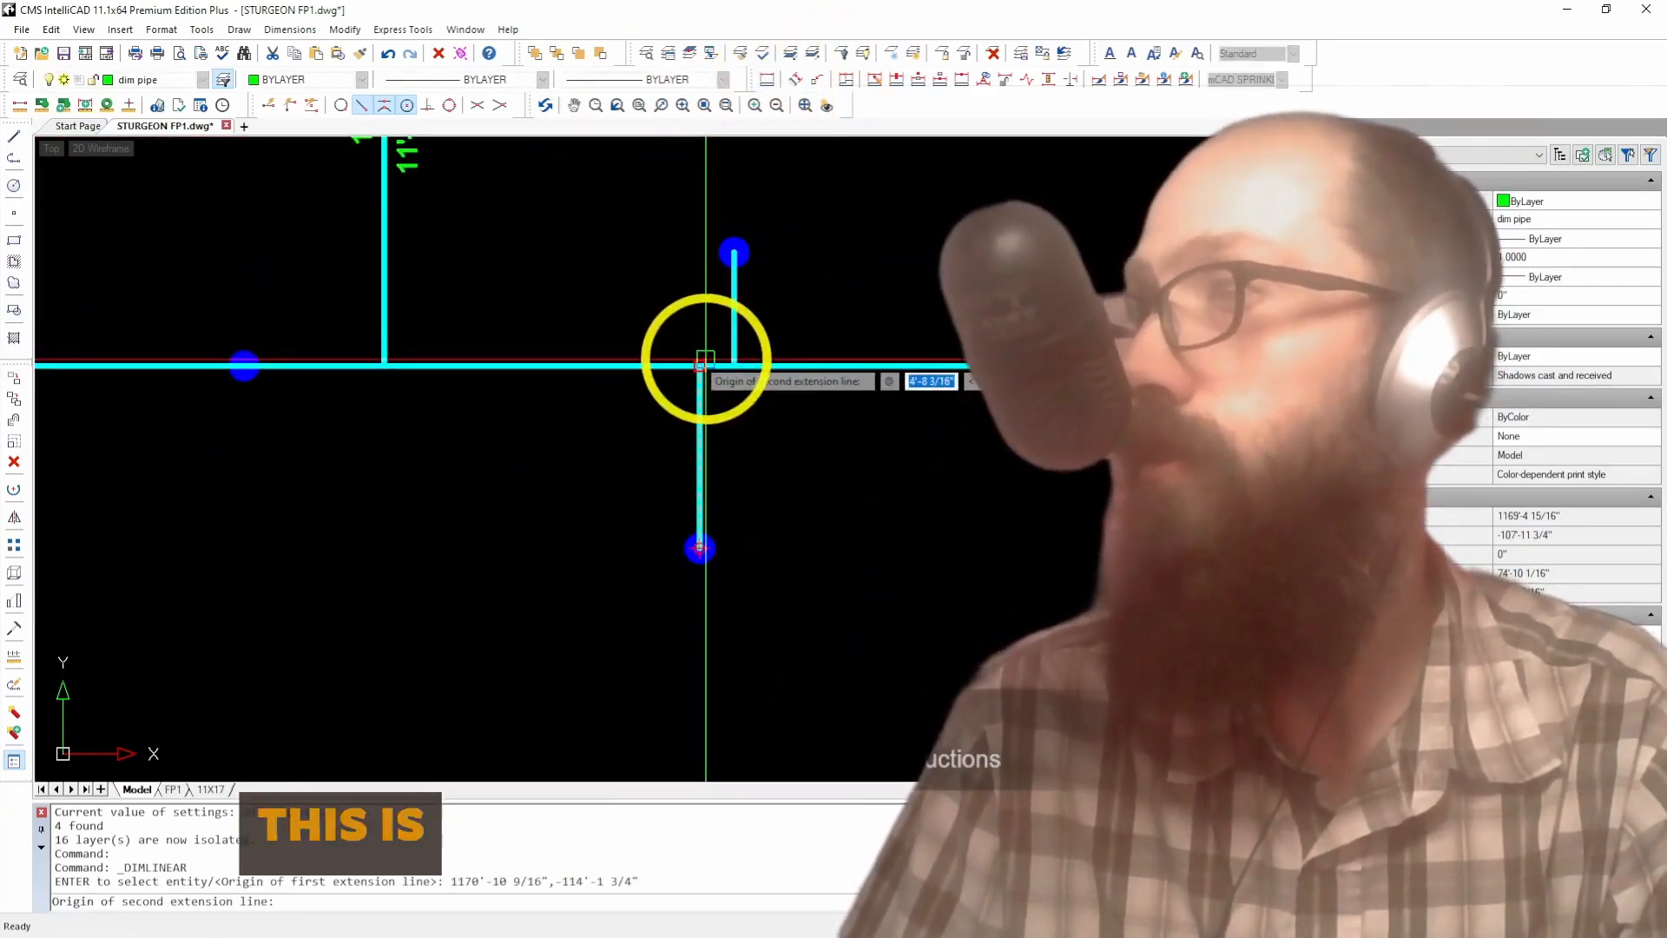
click(706, 365)
click(707, 365)
Step: Add a linear dimension along the nearer hallway head's new stub above the lower branch pipe
right_click(779, 406)
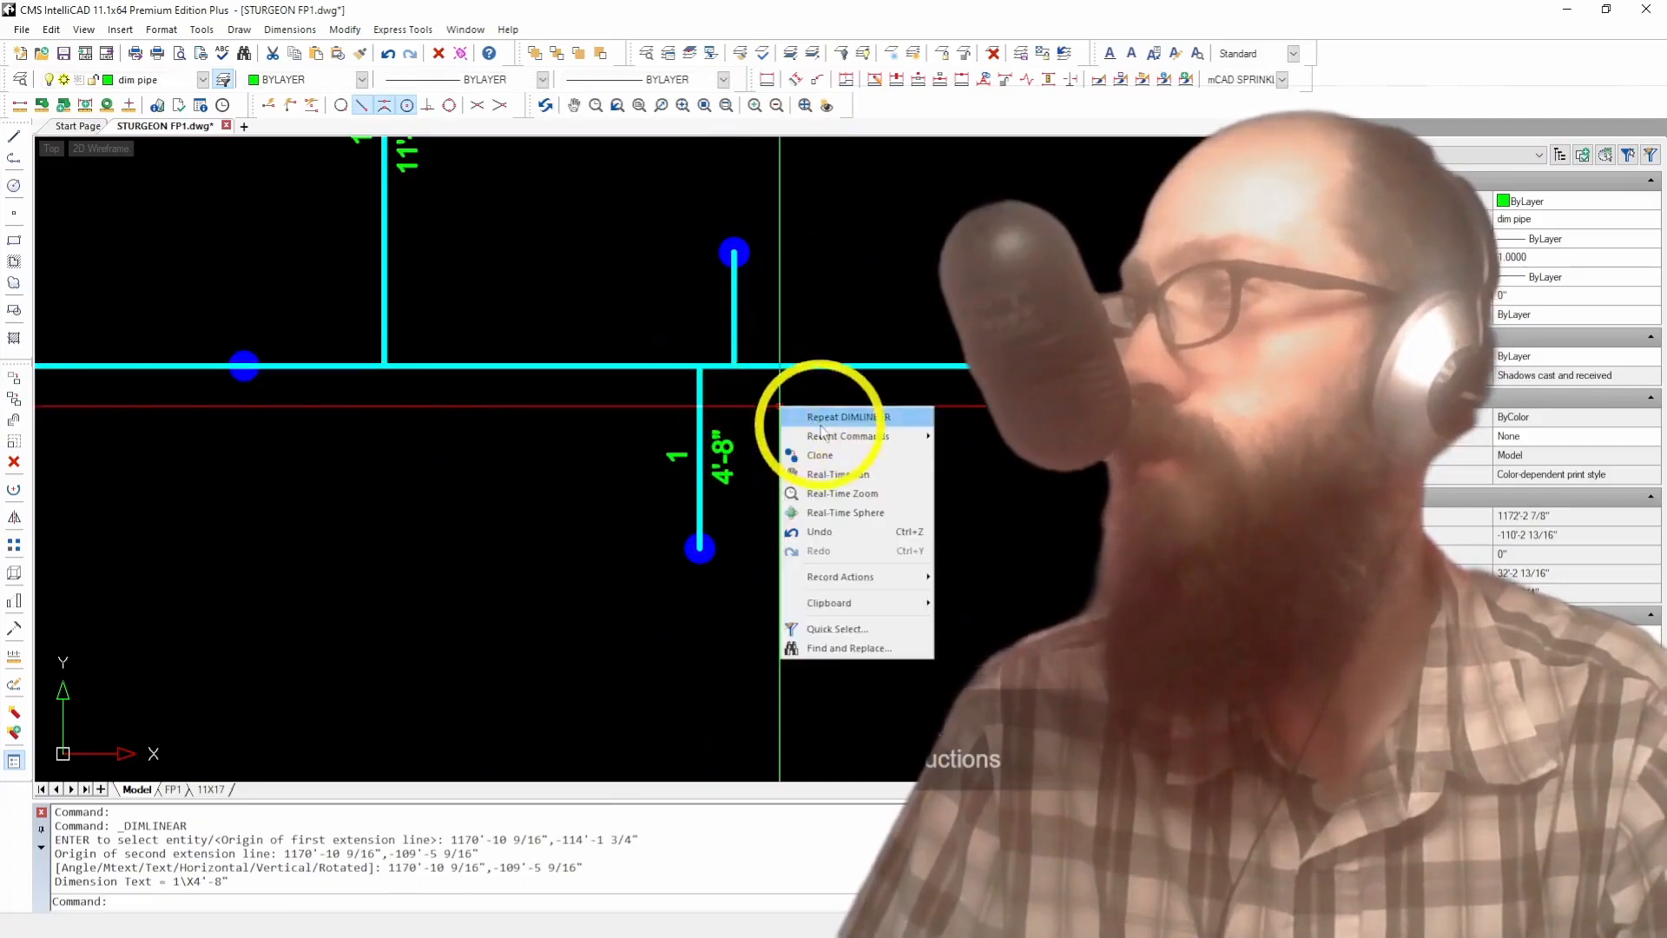
click(819, 417)
click(733, 253)
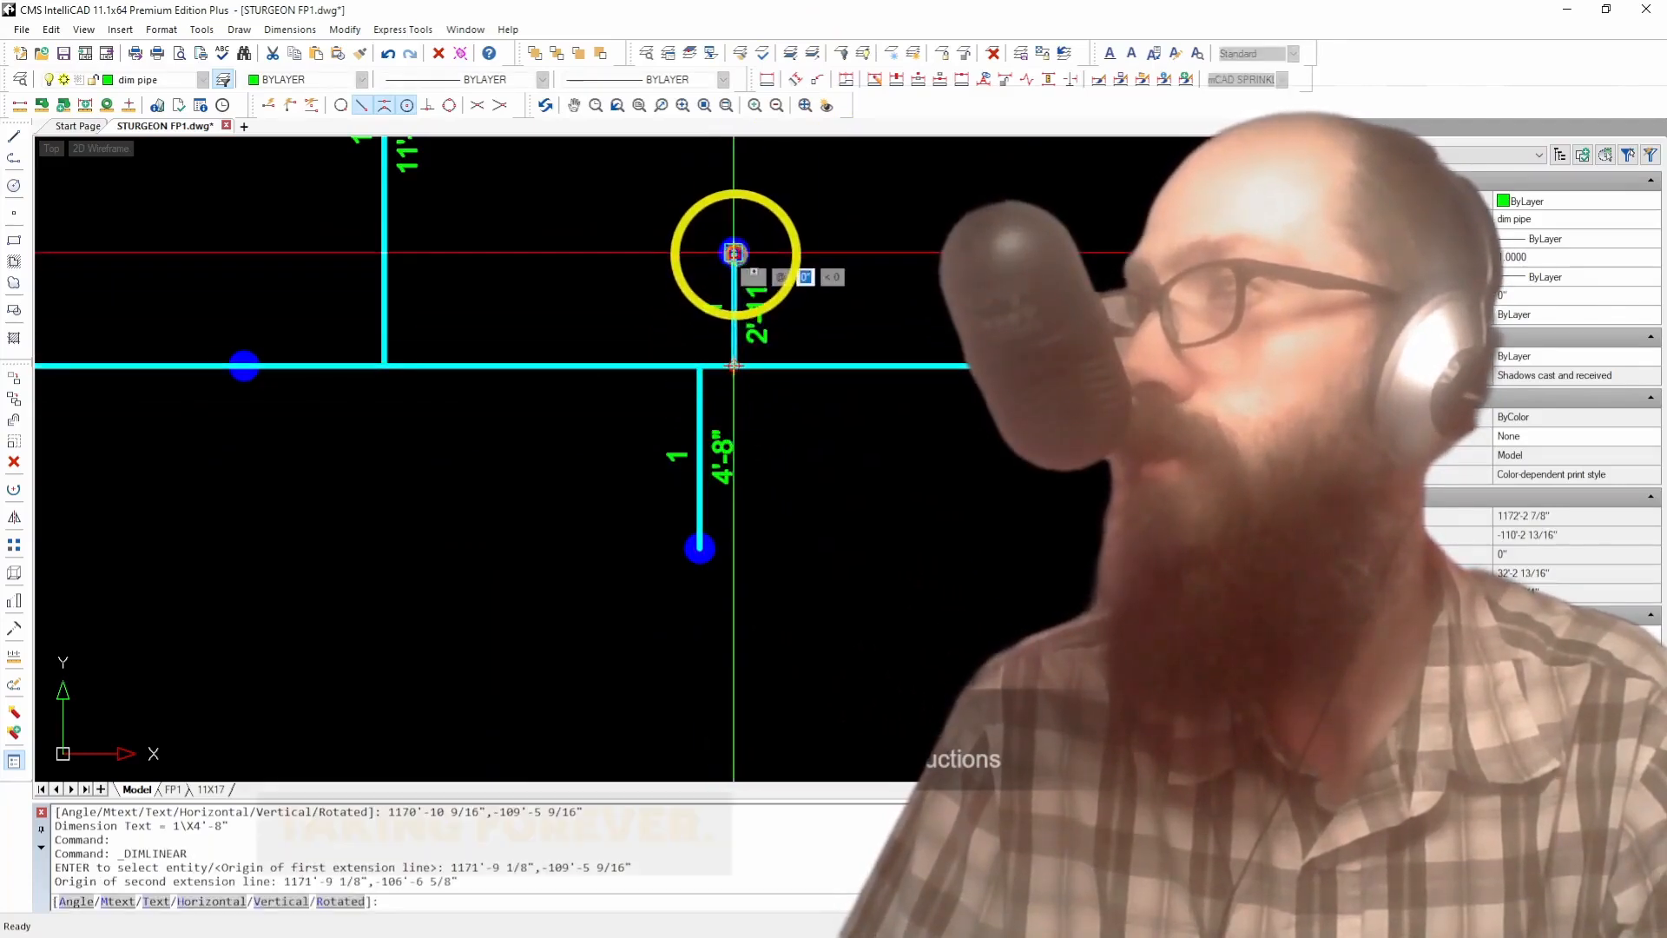
click(733, 253)
Step: Add linear dimensions along the second armover below the lower branch pipe and the farther hallway head's stub above it
click(1178, 502)
click(1164, 548)
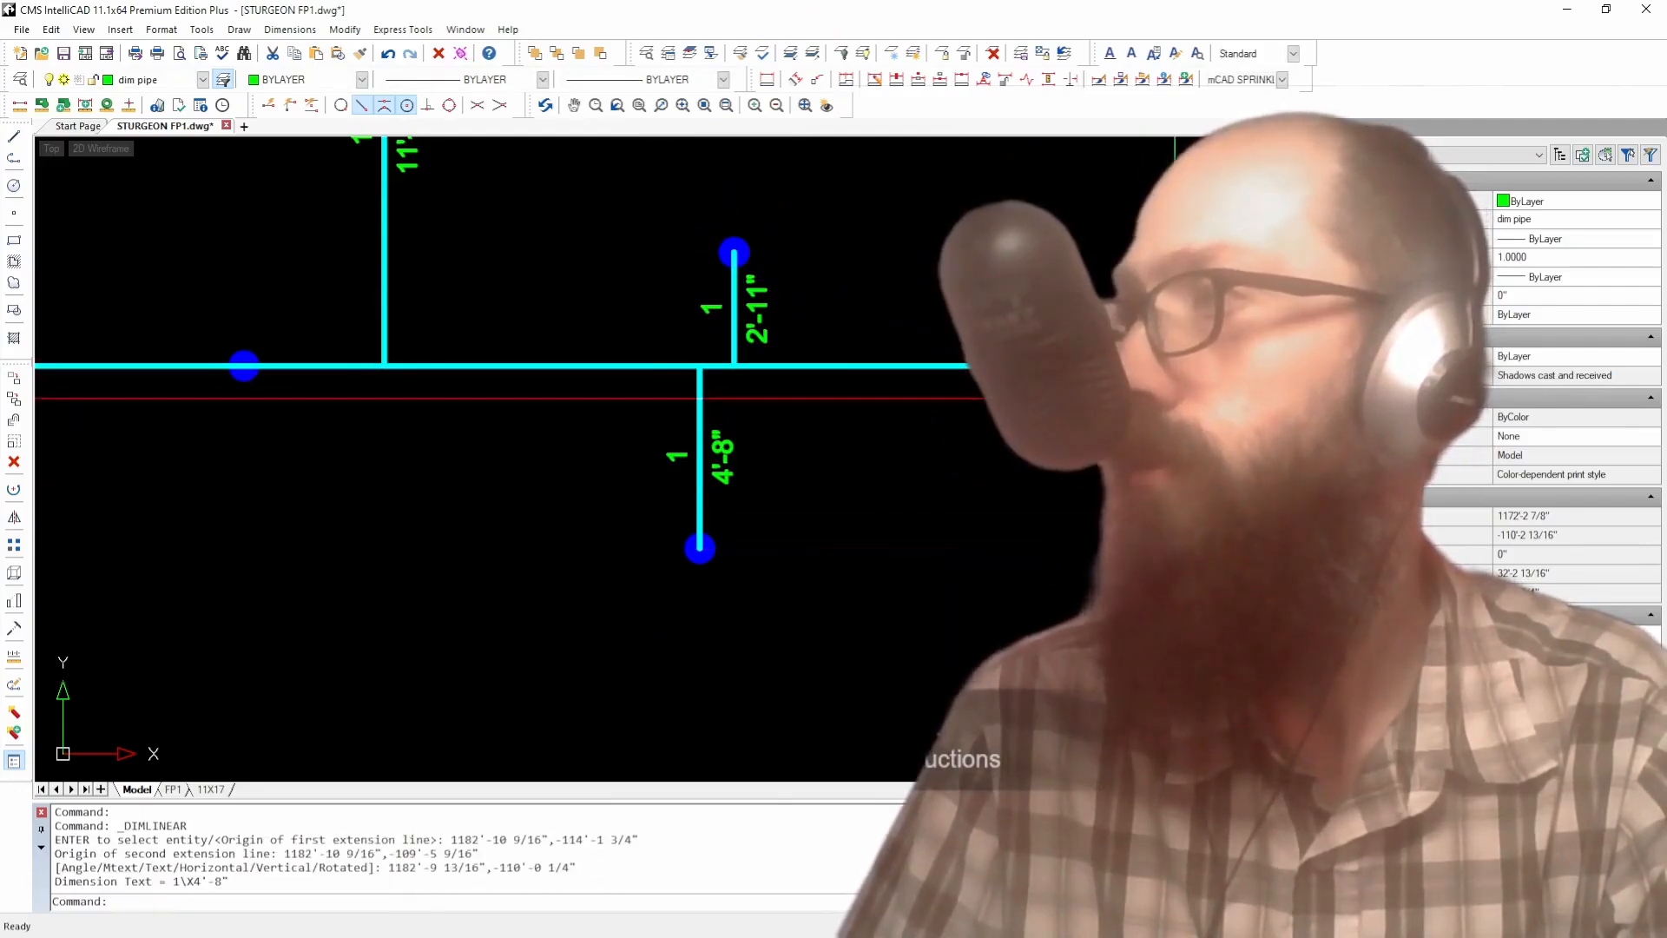
key(Return)
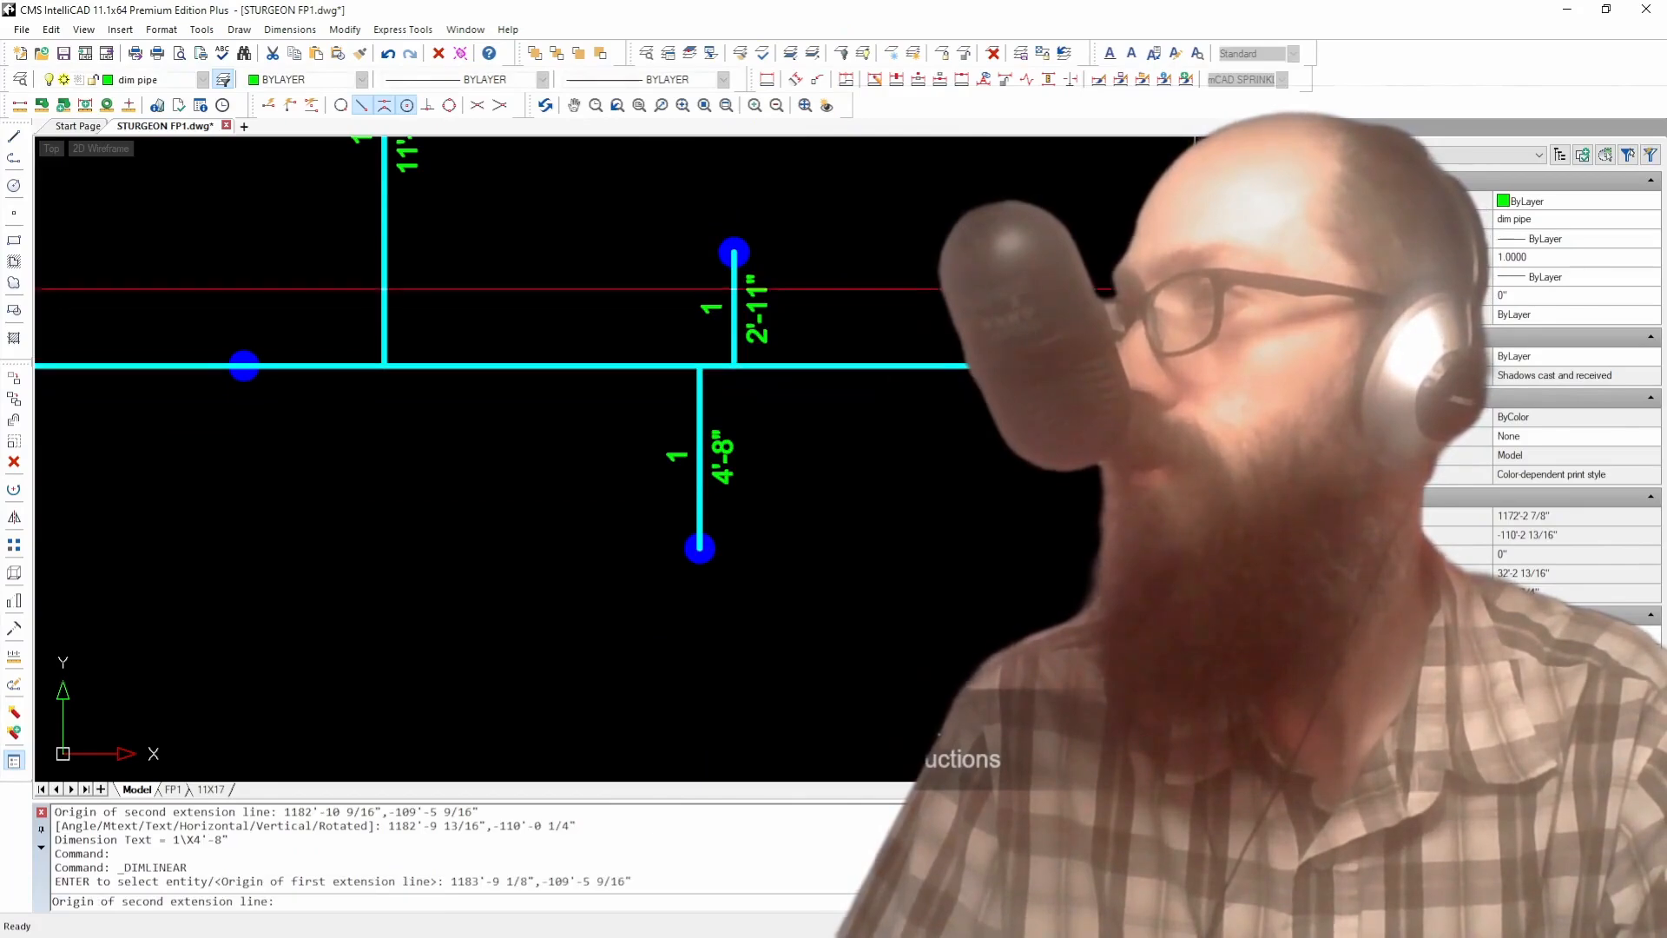
click(734, 253)
Step: Add a linear dimension along the short vertical offset near the start of the upper branch pipe
scroll(697, 456, down, 6)
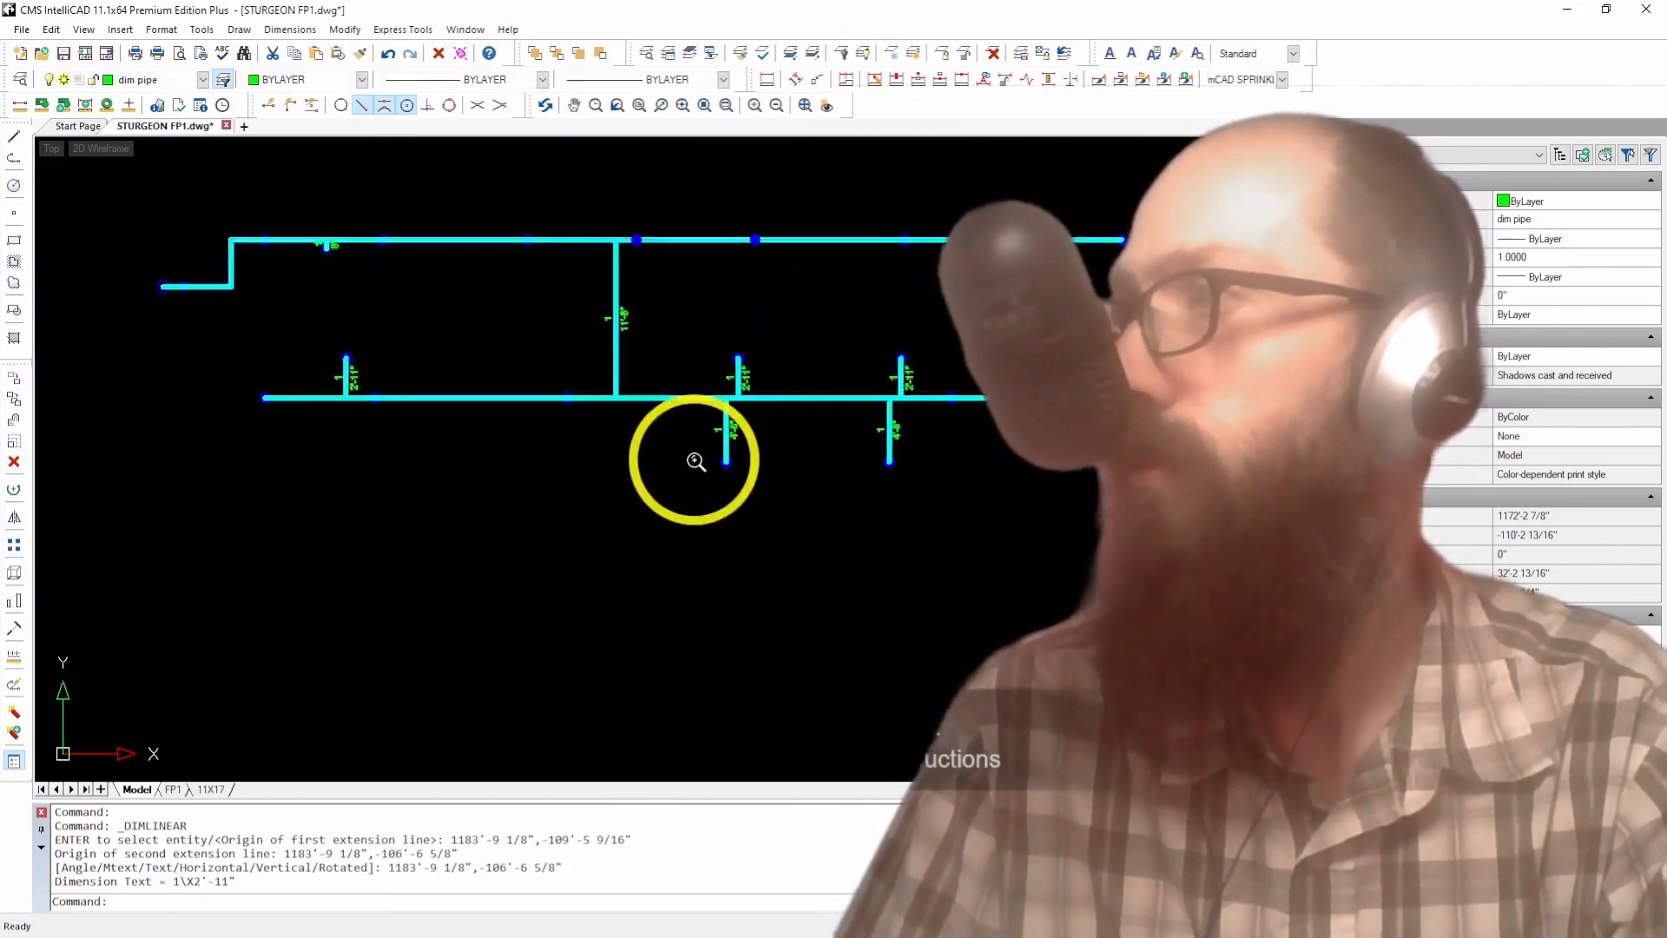
scroll(139, 204, up, 5)
scroll(712, 560, up, 3)
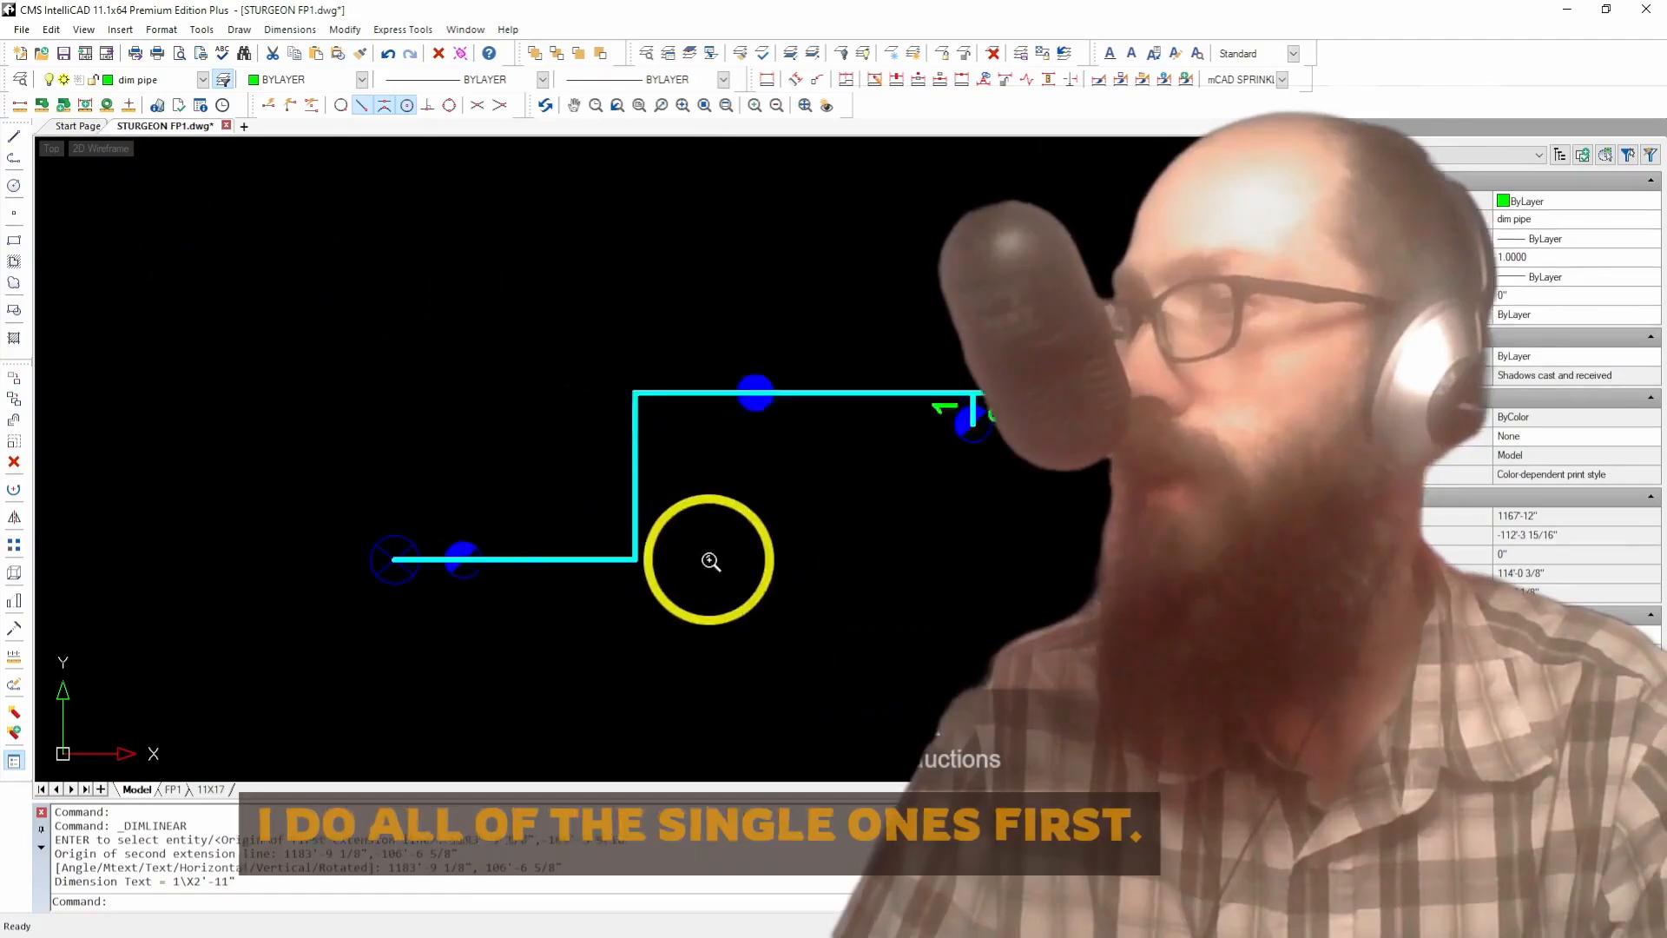
right_click(675, 562)
click(708, 573)
click(616, 559)
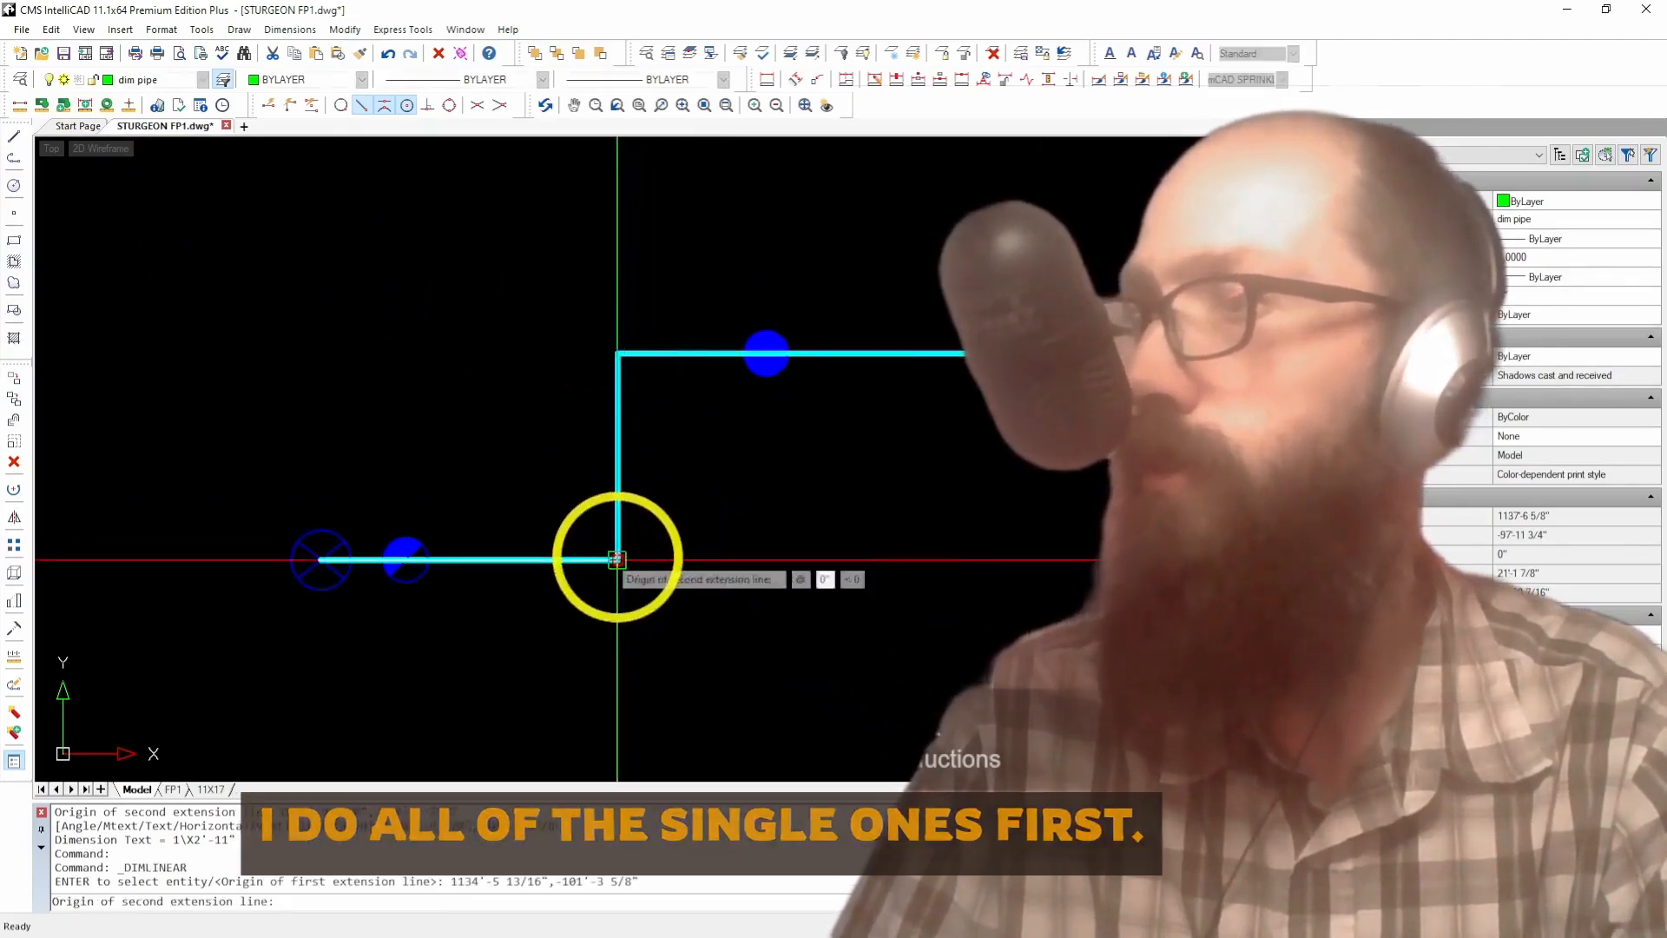
click(615, 350)
click(617, 353)
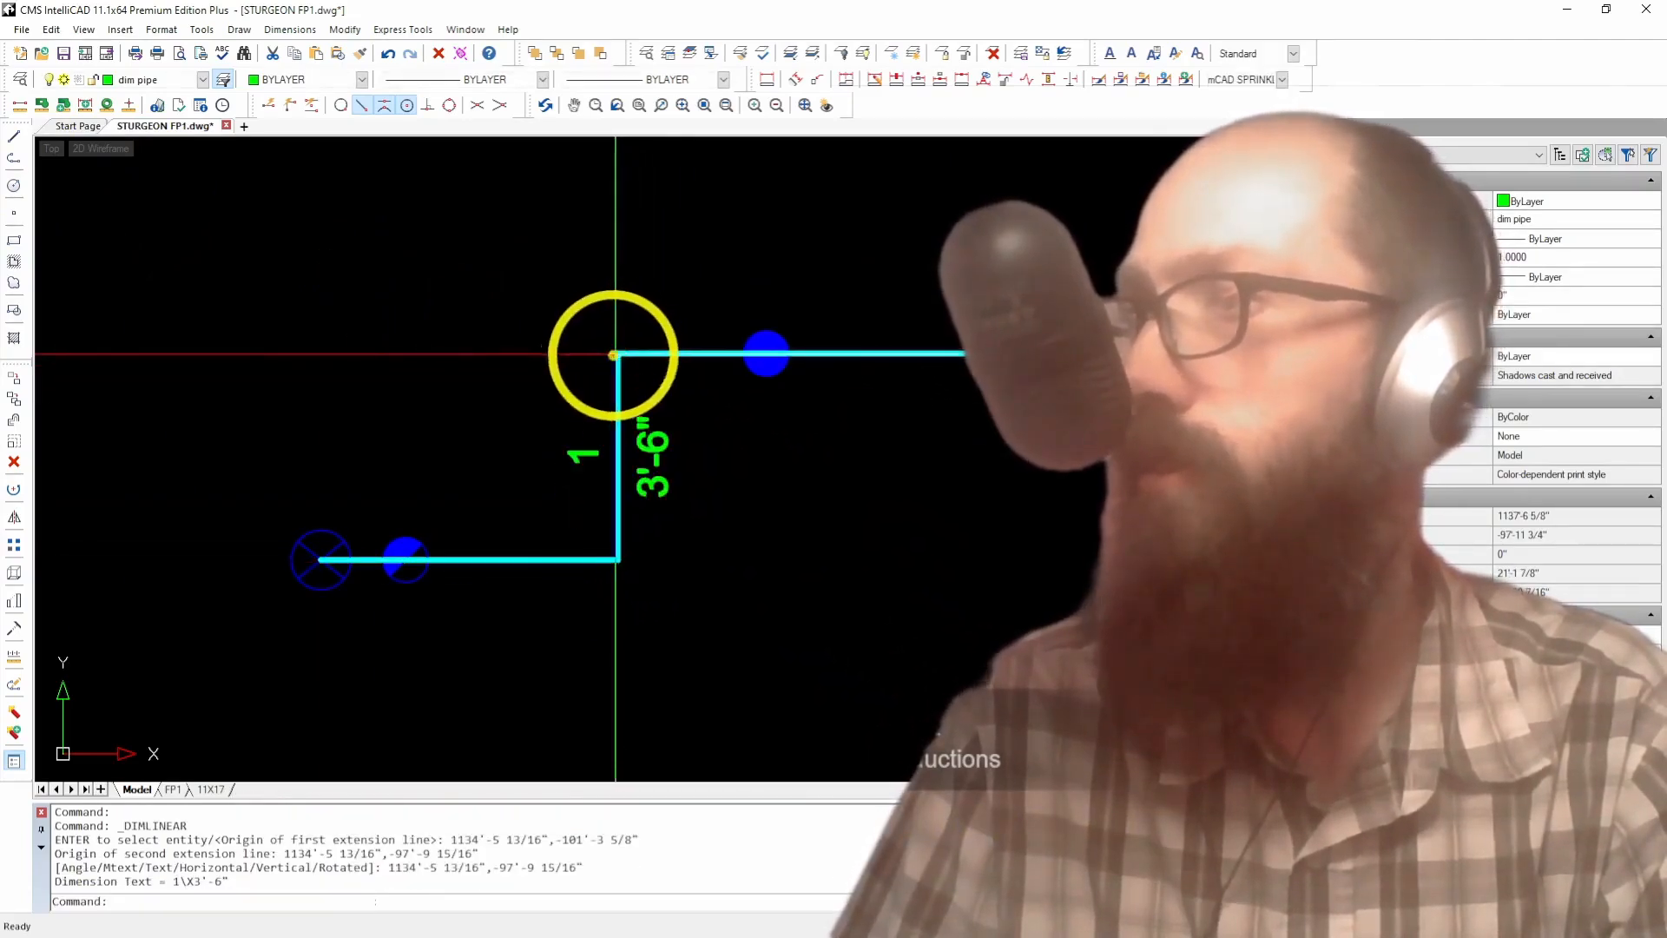
Step: Add a linear dimension from the pipe's end at the last head to the neighbouring head before the vertical offset
right_click(396, 365)
click(419, 373)
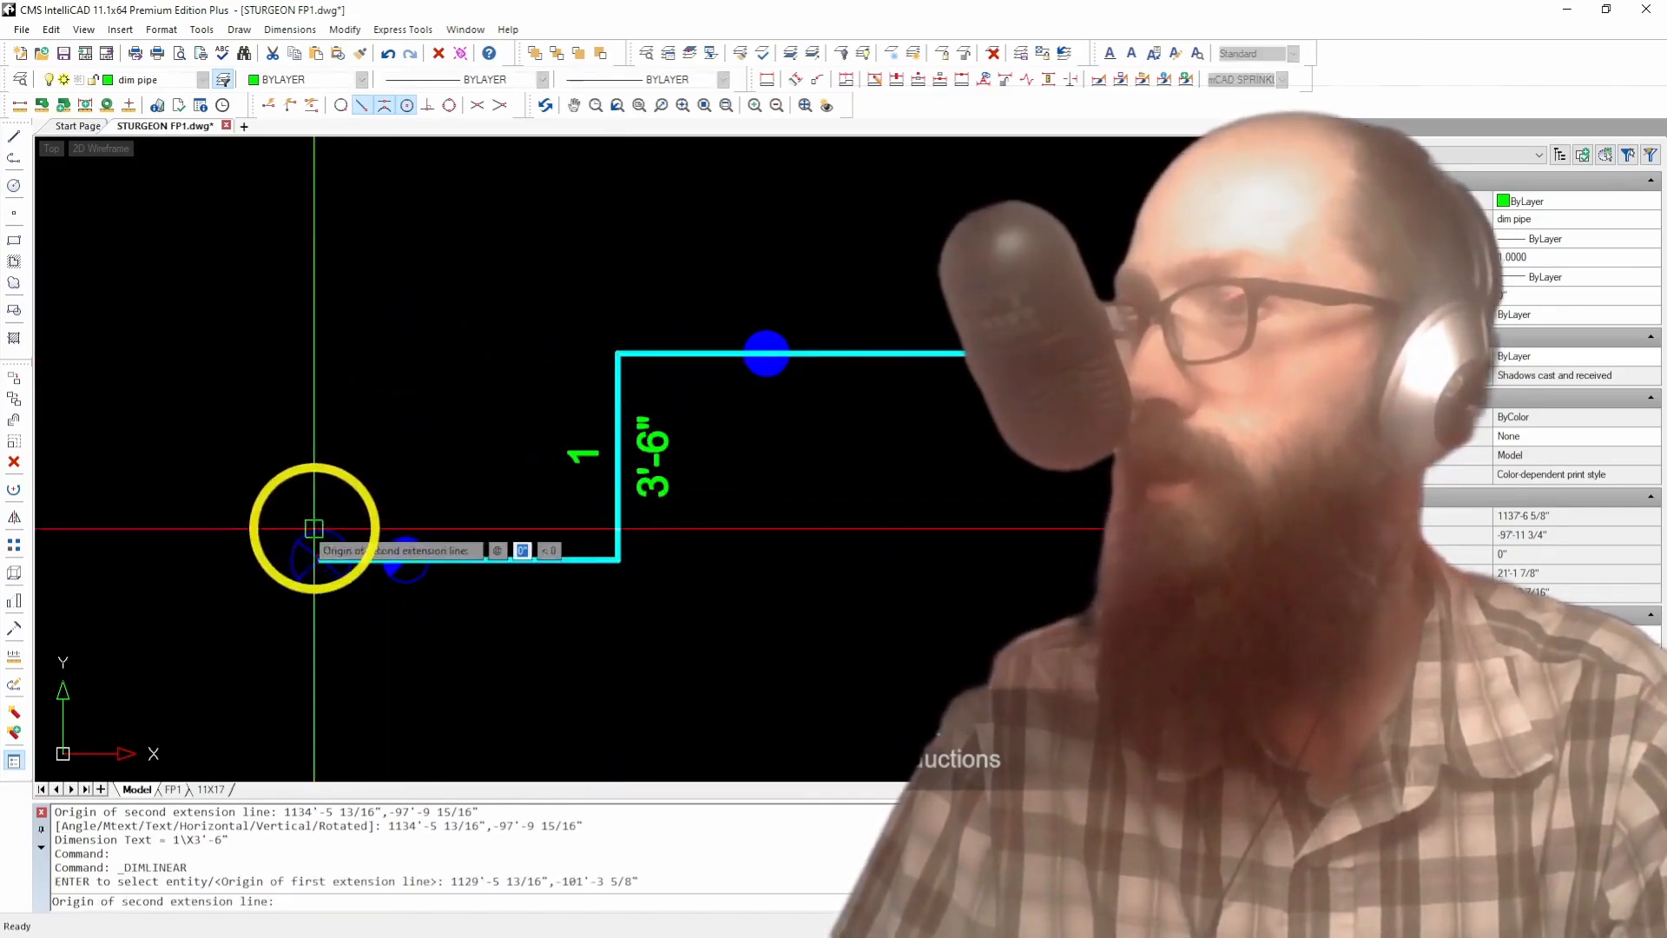
click(396, 539)
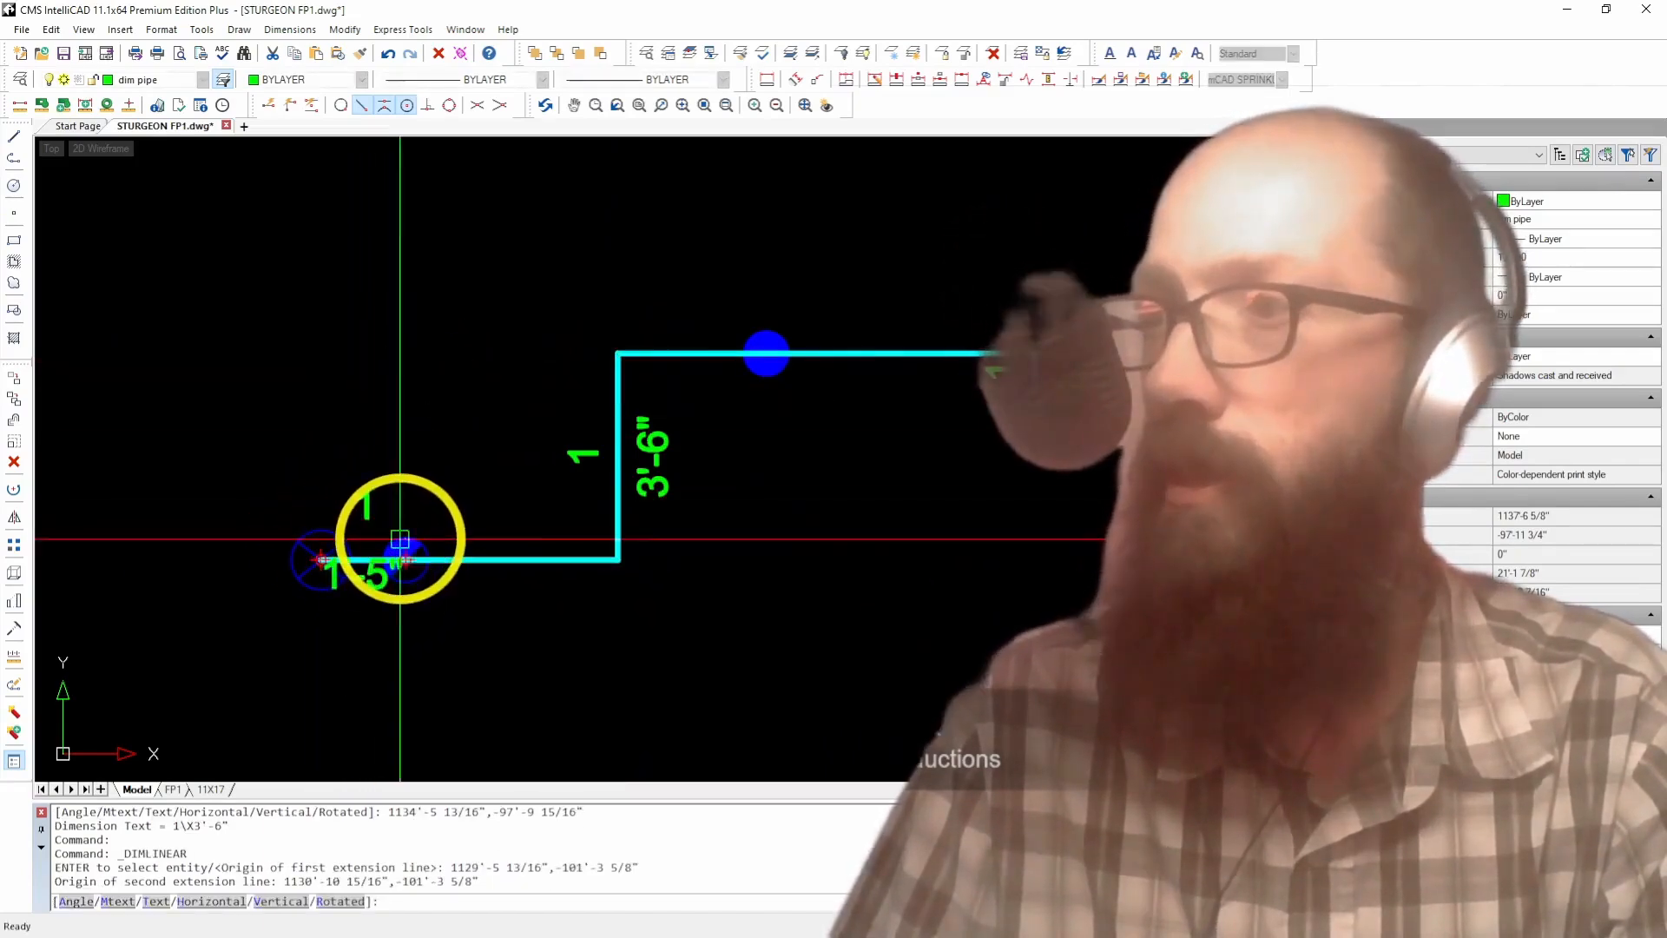
click(400, 539)
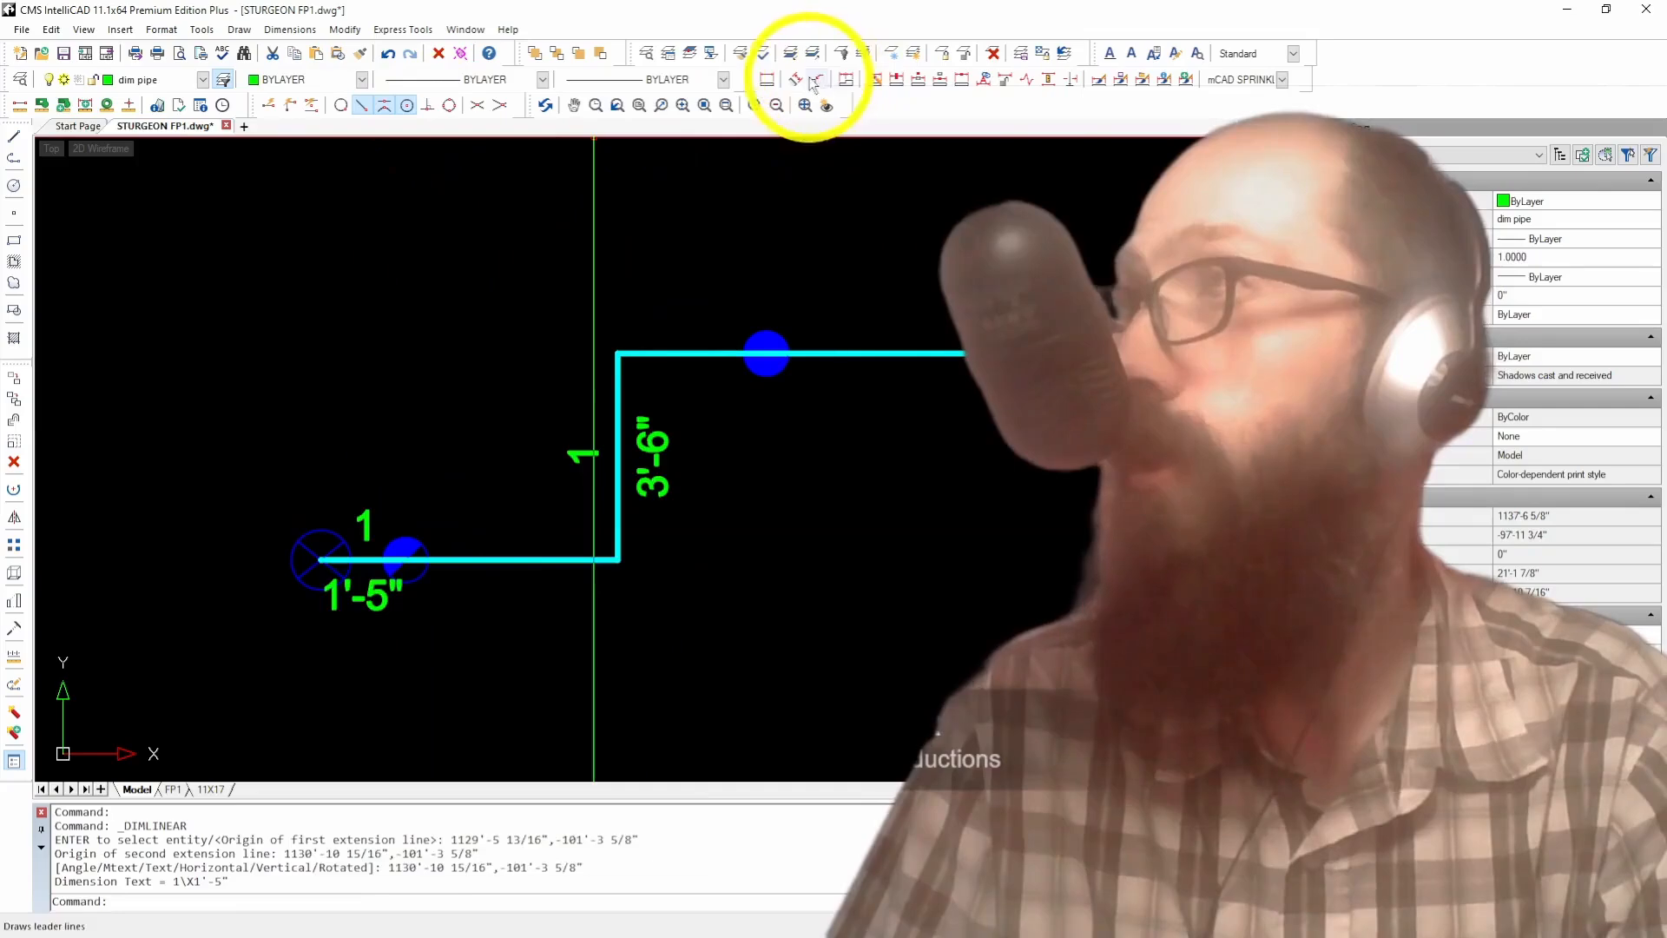
Step: Continue the dimension from the neighbouring head to the lower corner of the vertical offset
click(844, 81)
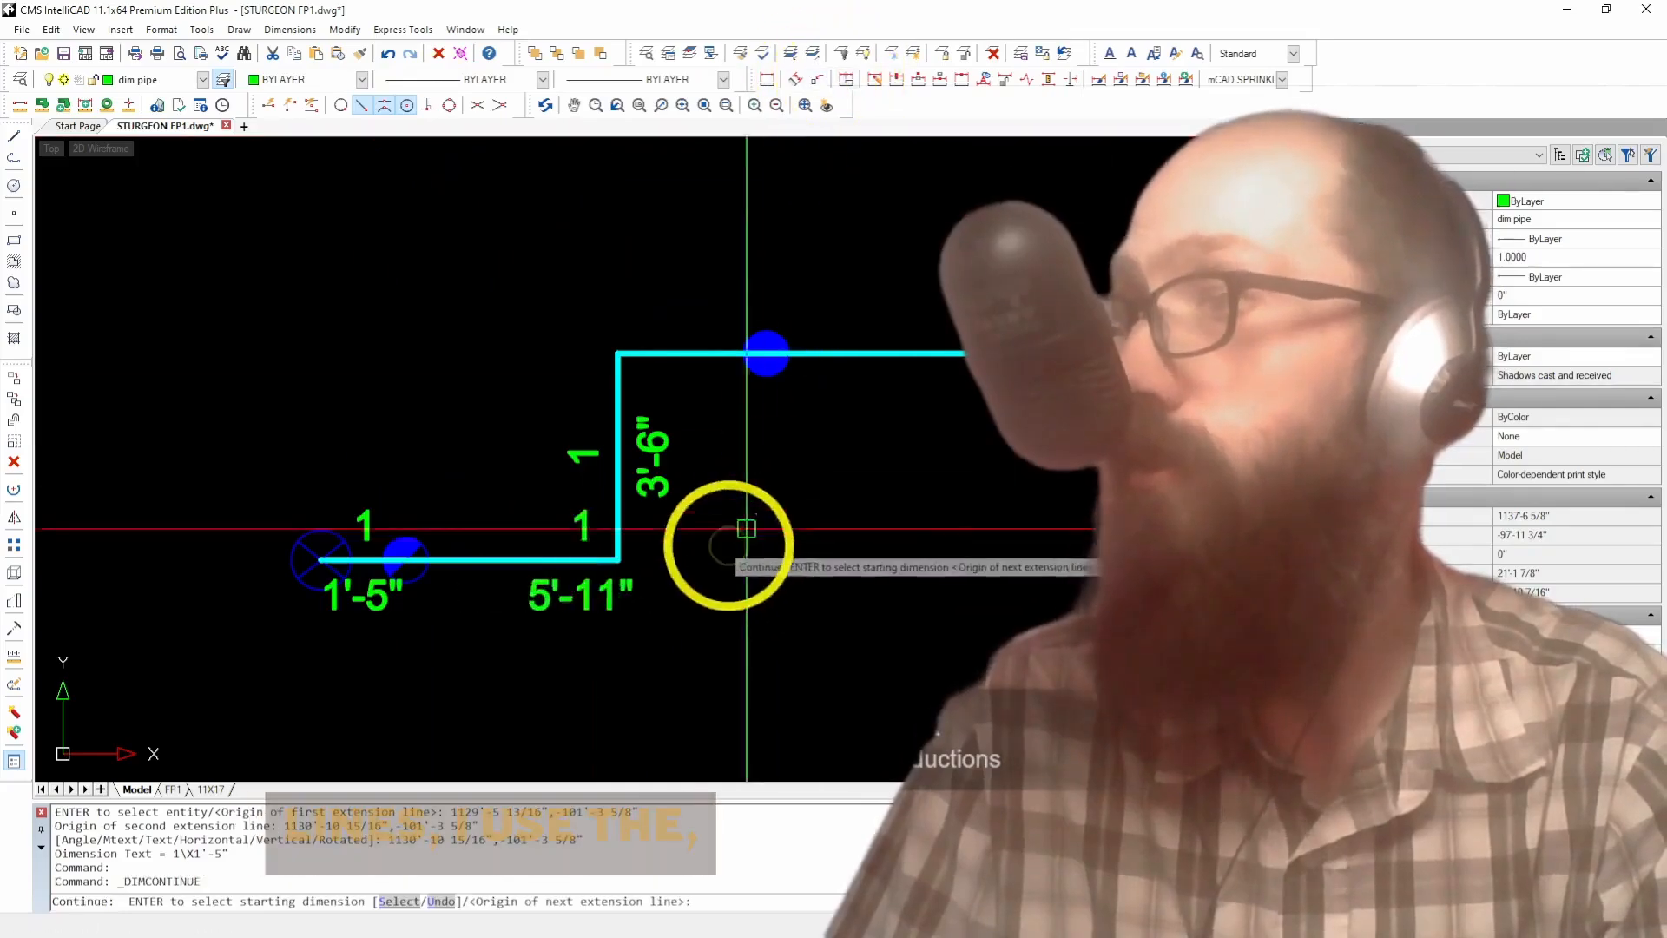
click(616, 559)
key(Escape)
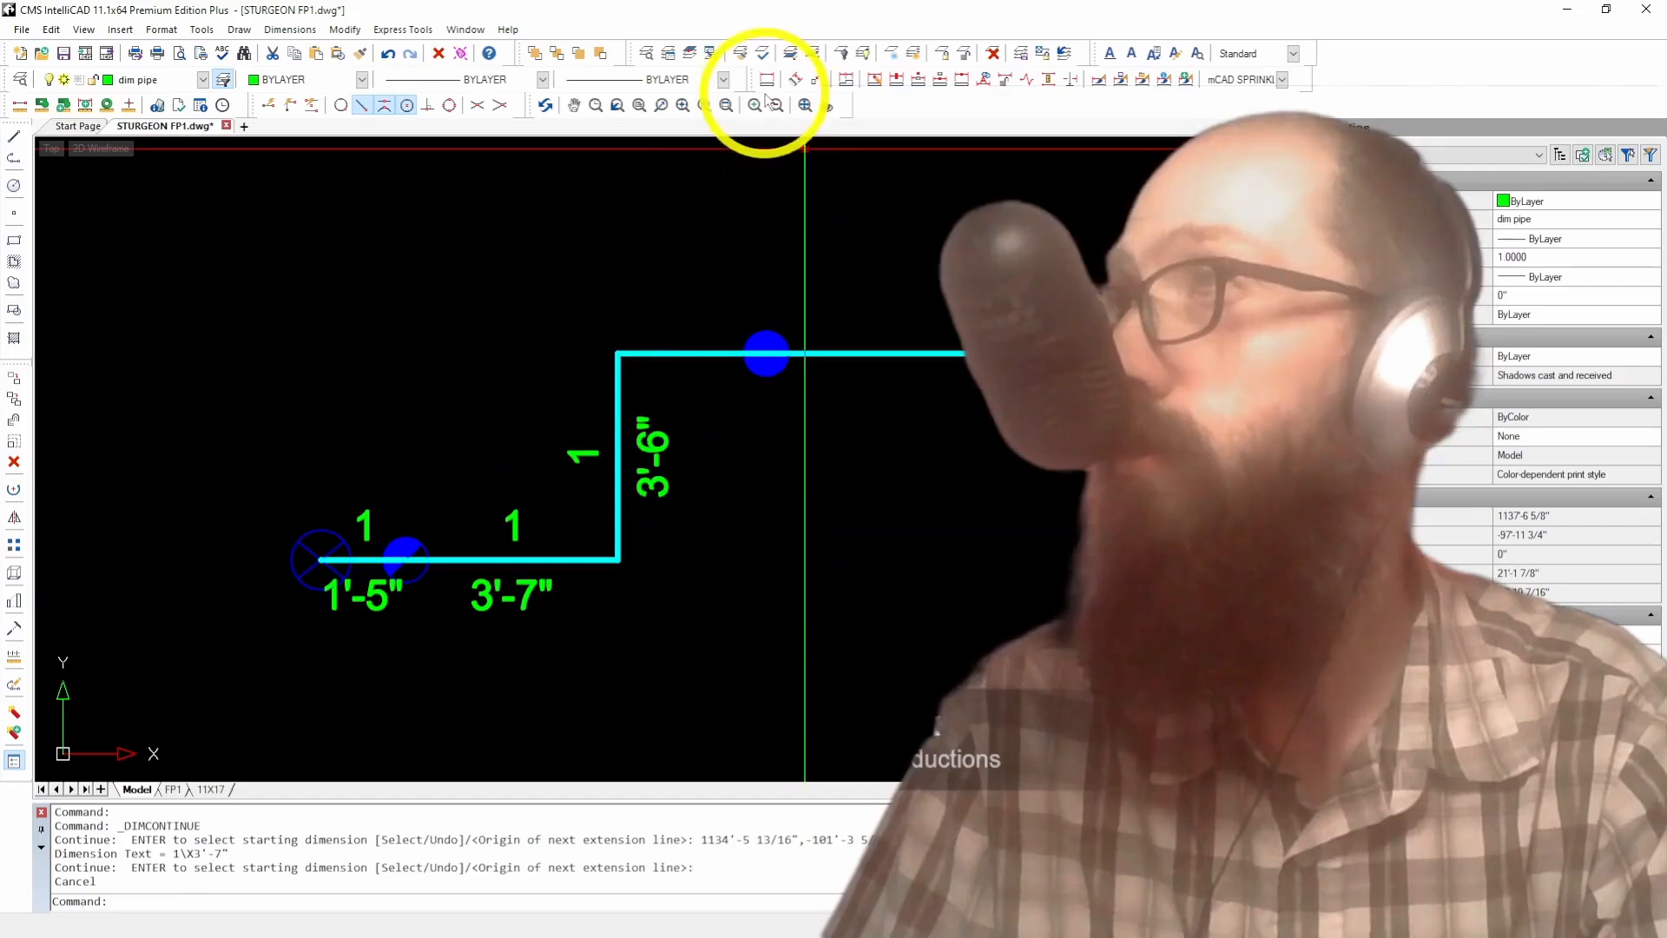
Step: Dimension the upper branch pipe from the offset's upper corner, continuing point by point to the head just past the vertical connecting pipe
click(767, 79)
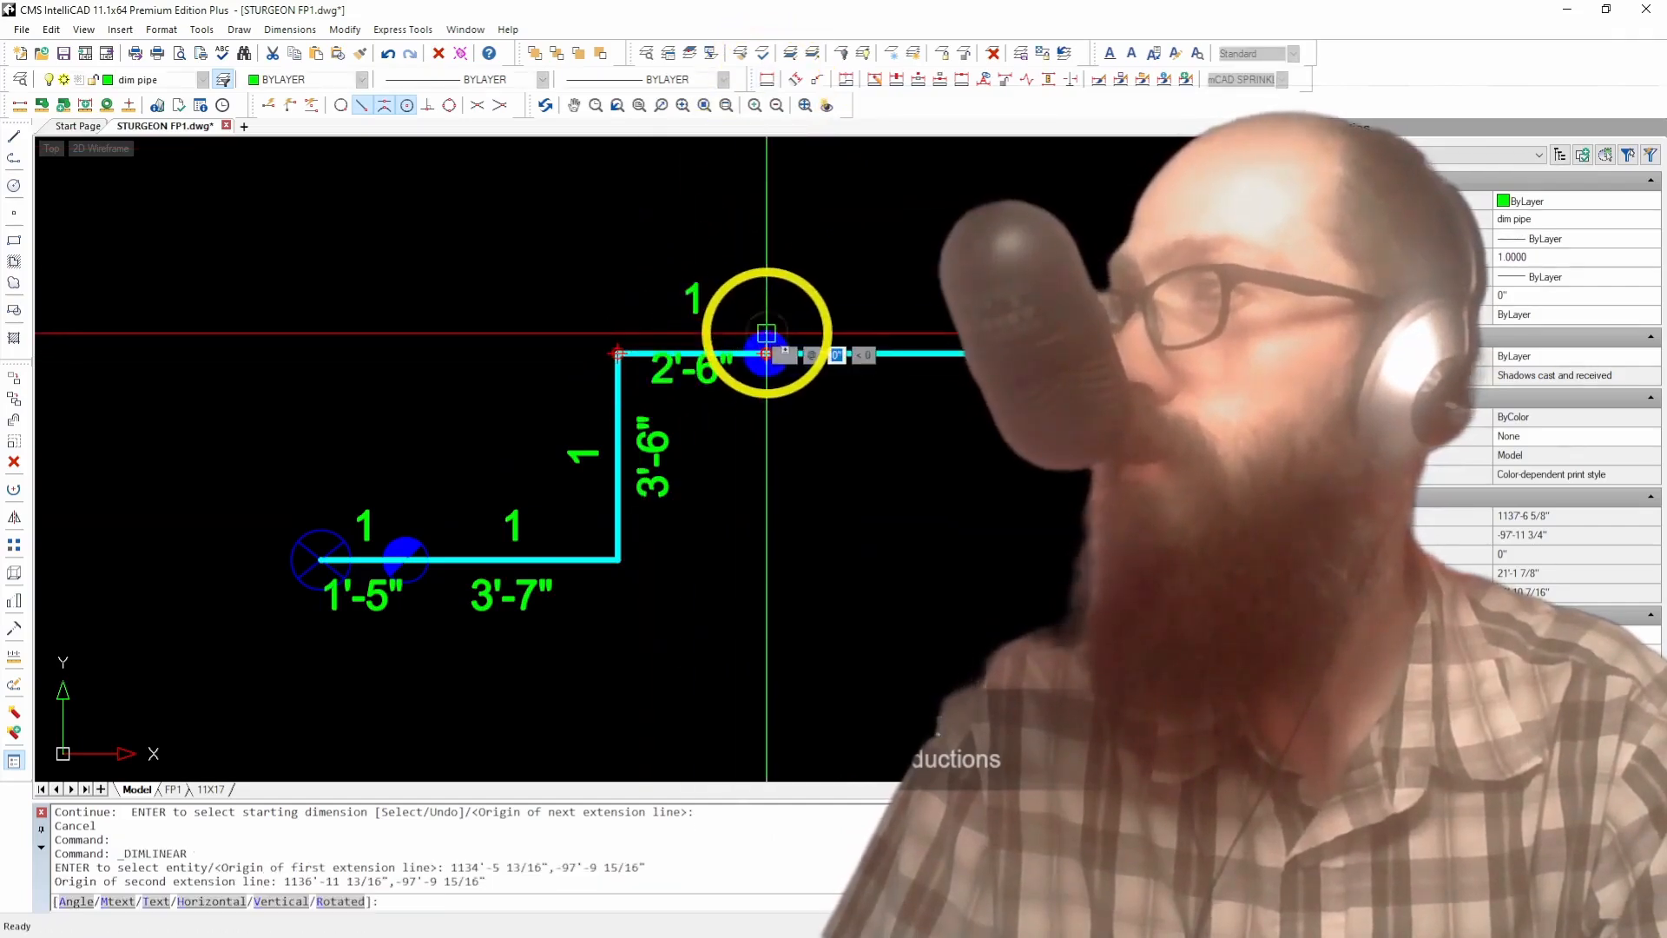
click(844, 80)
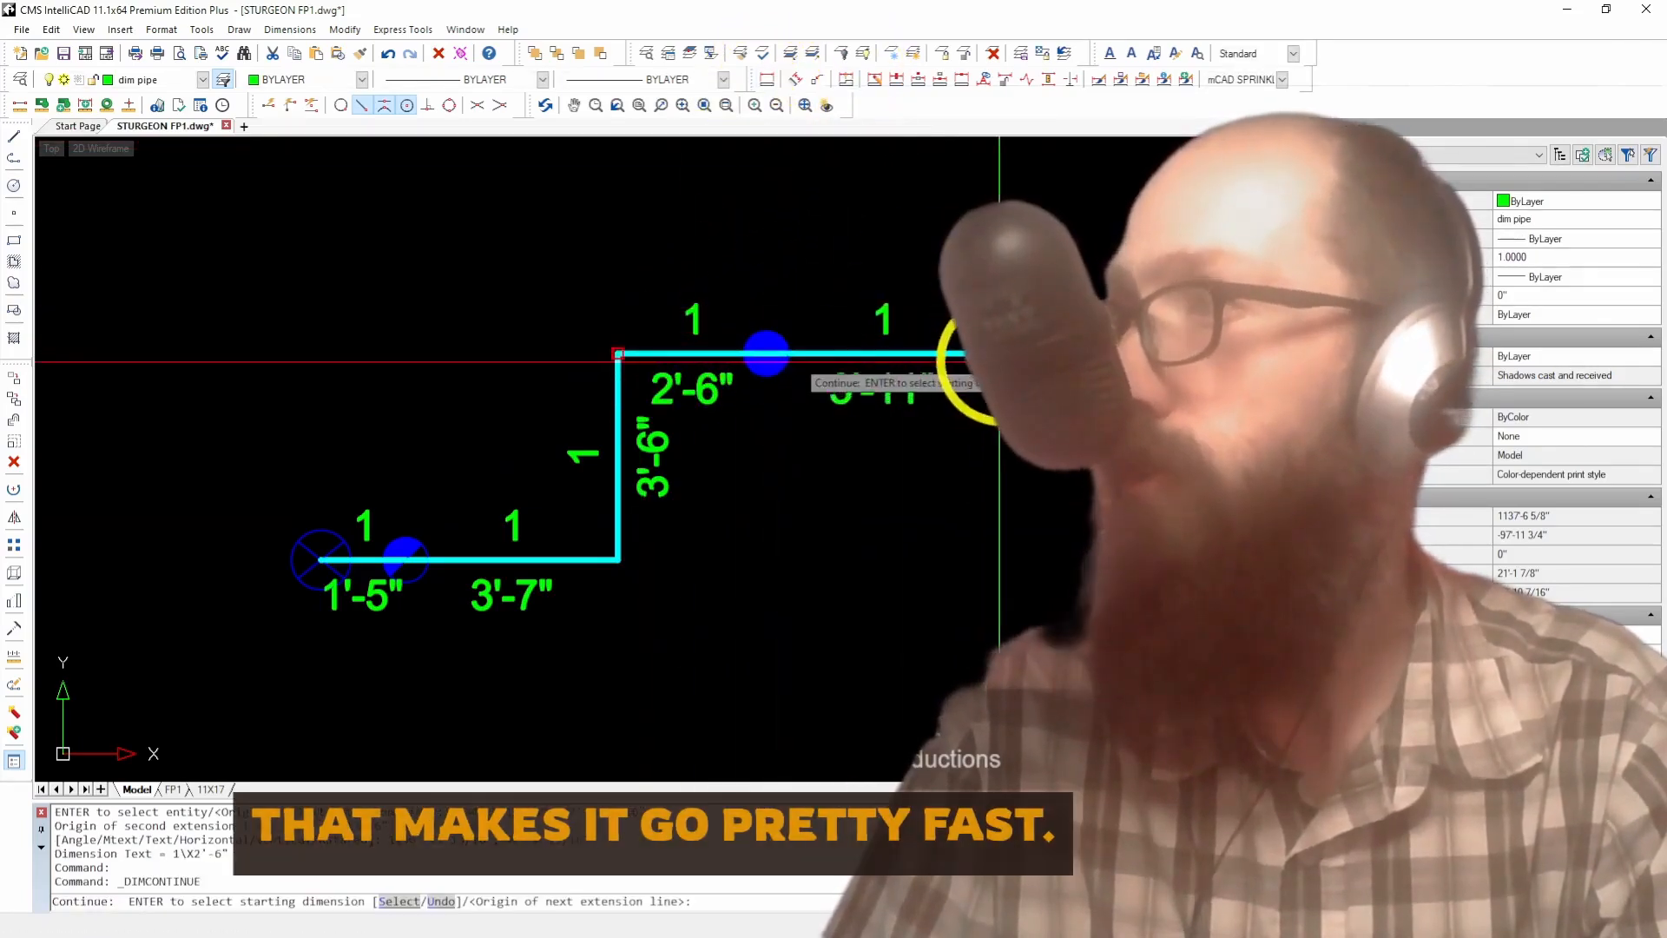
click(1033, 353)
scroll(608, 364, down, 1)
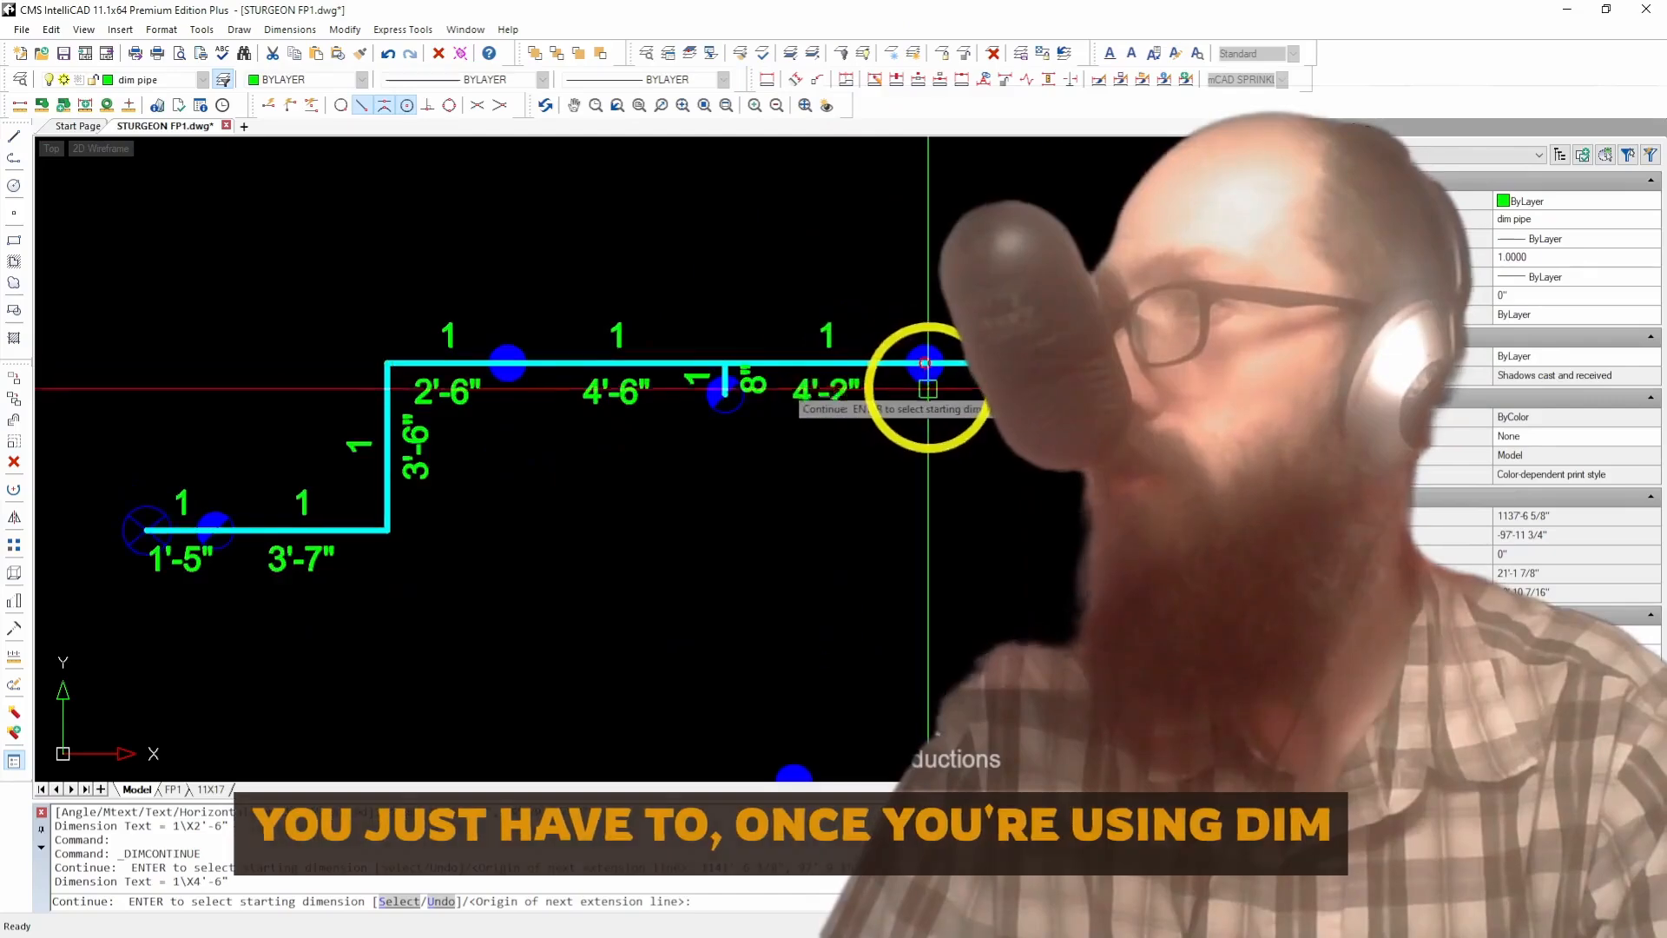
click(894, 383)
scroll(834, 399, down, 2)
scroll(862, 419, up, 3)
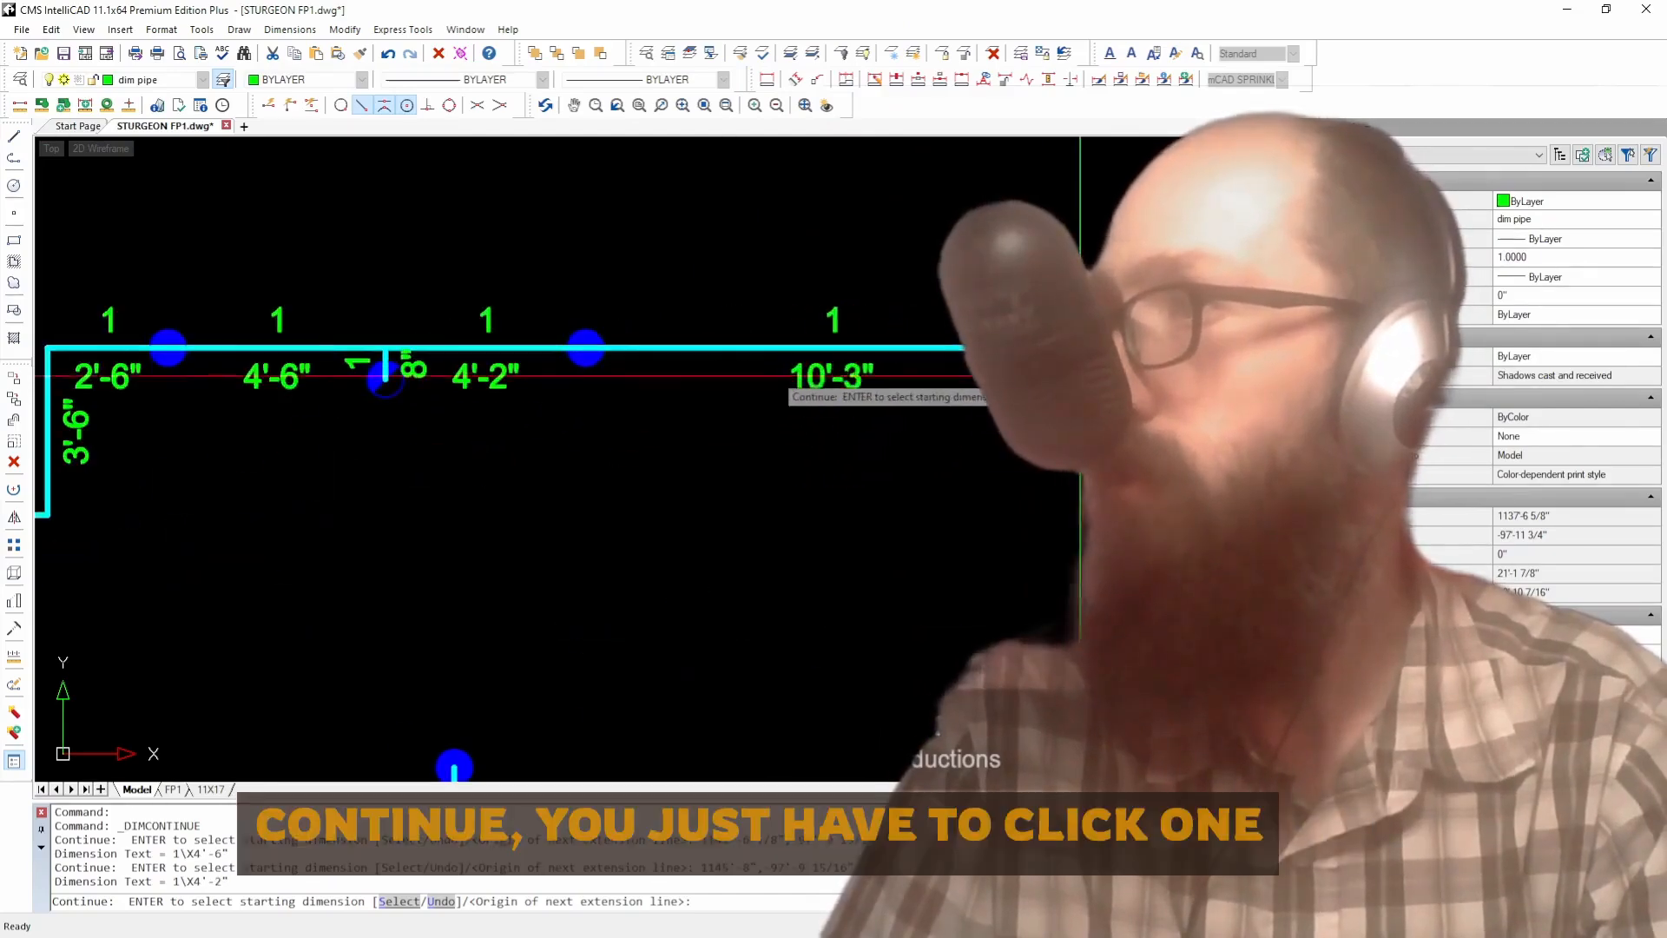
click(965, 387)
scroll(771, 391, down, 3)
scroll(894, 391, up, 3)
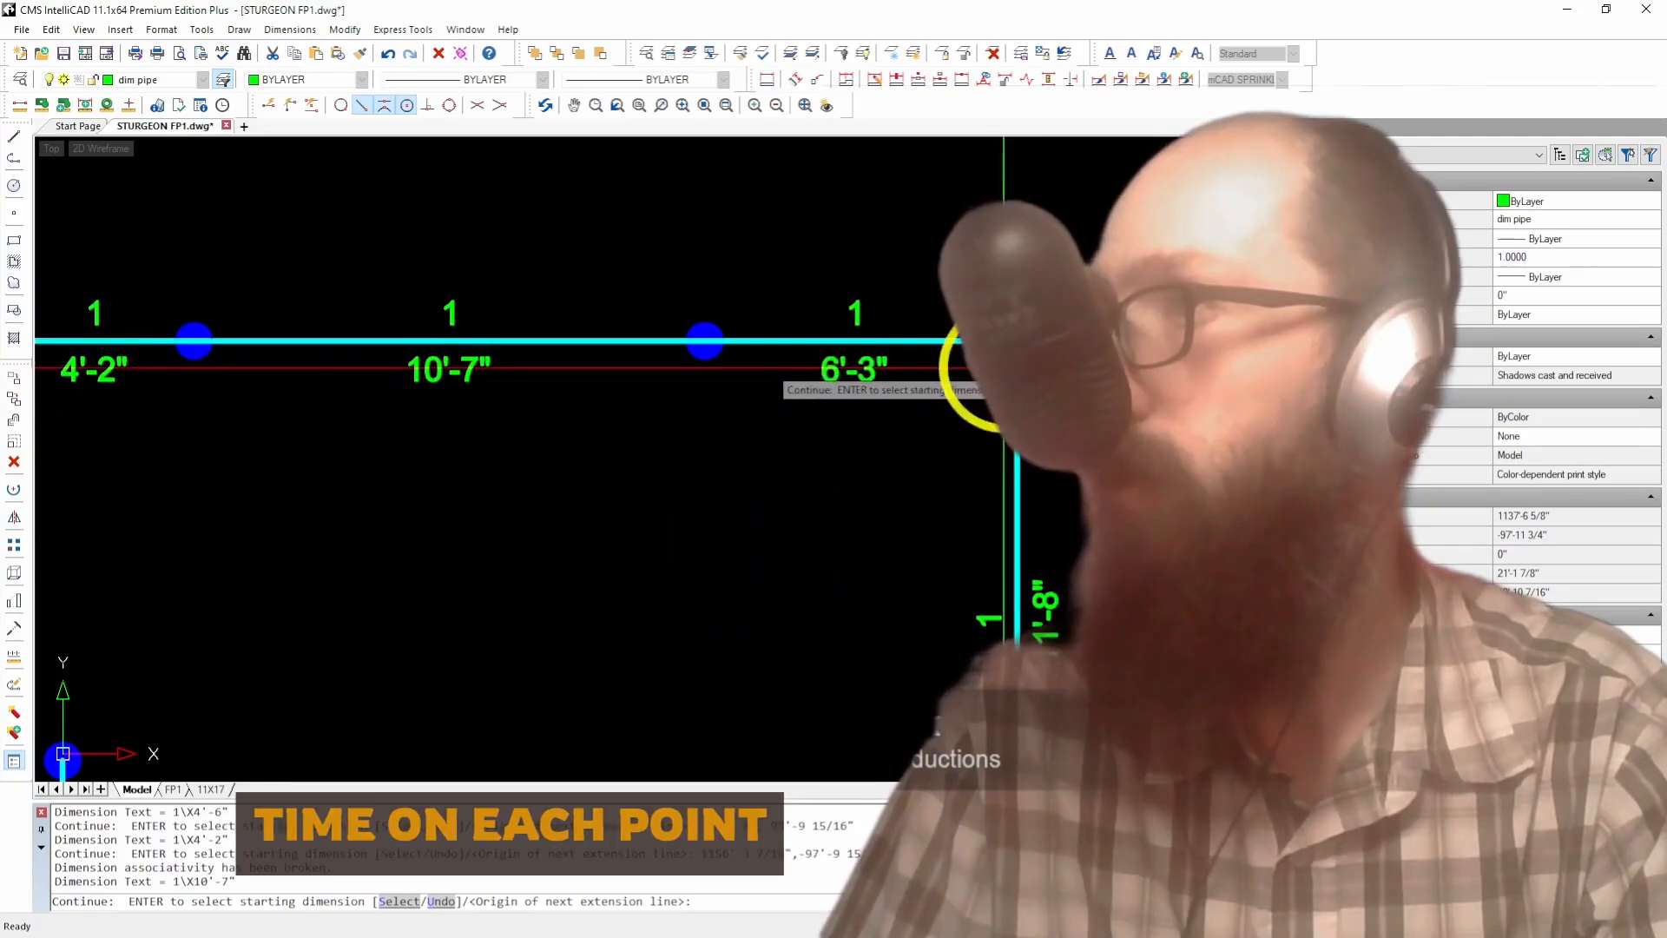
click(1090, 366)
Step: Continue the dimension chain through the remaining heads on the upper branch pipe beyond the vertical connecting pipe
scroll(529, 375, down, 4)
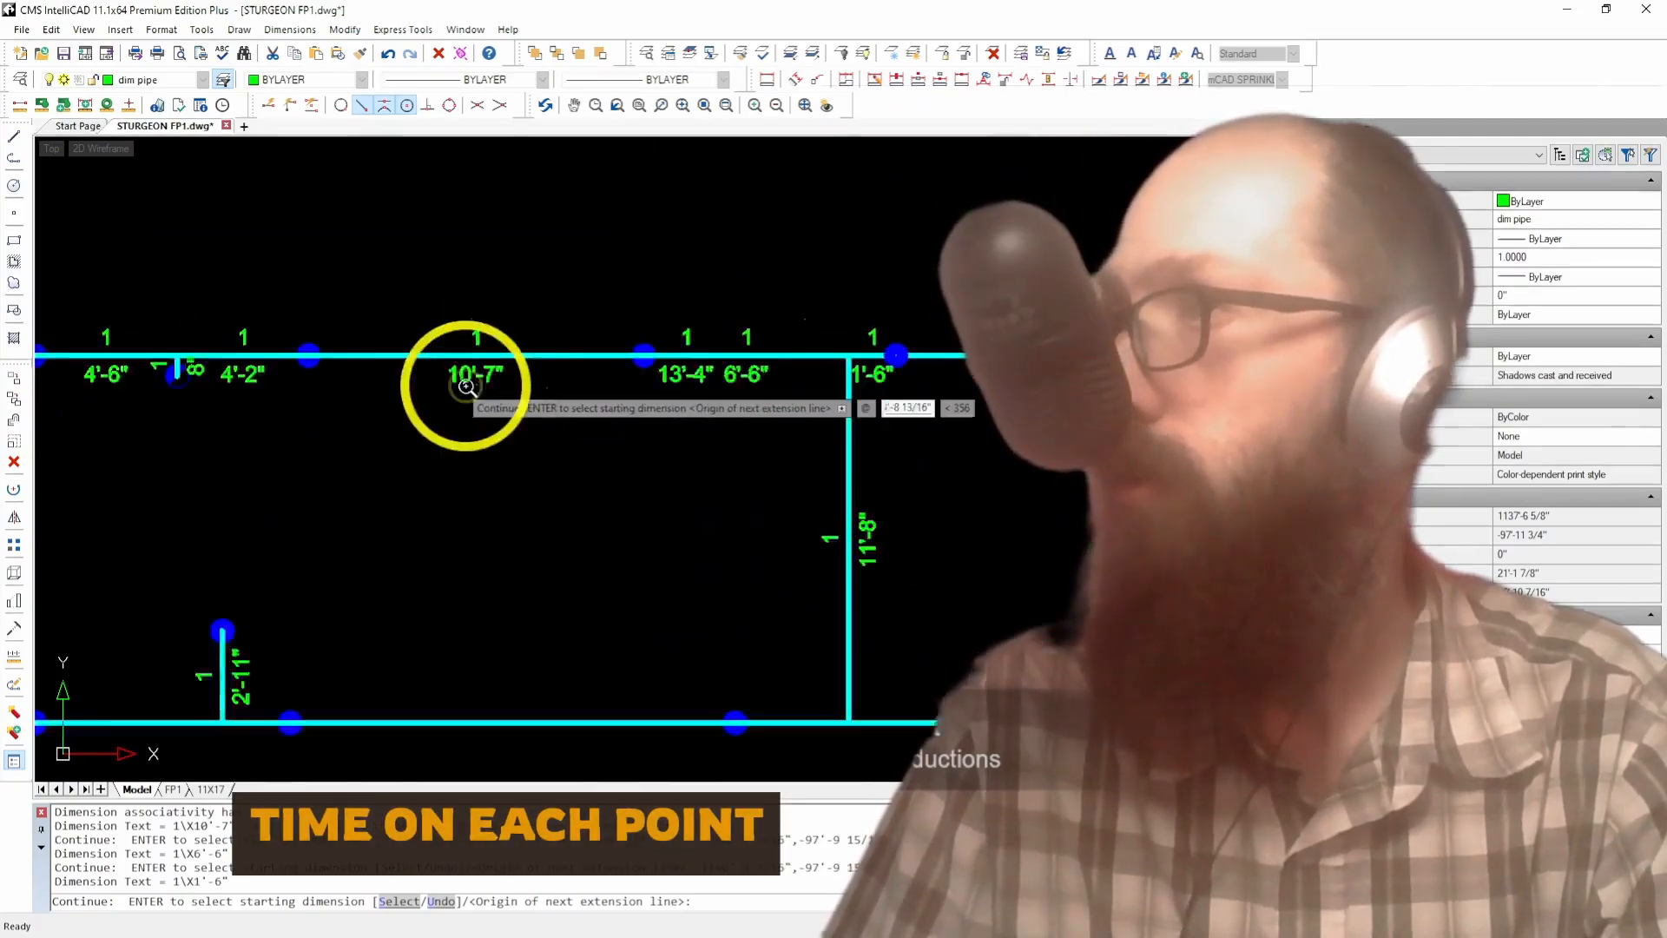
scroll(927, 382, up, 3)
click(930, 346)
scroll(633, 383, down, 4)
scroll(966, 383, up, 3)
click(904, 357)
scroll(789, 391, down, 4)
scroll(956, 369, up, 3)
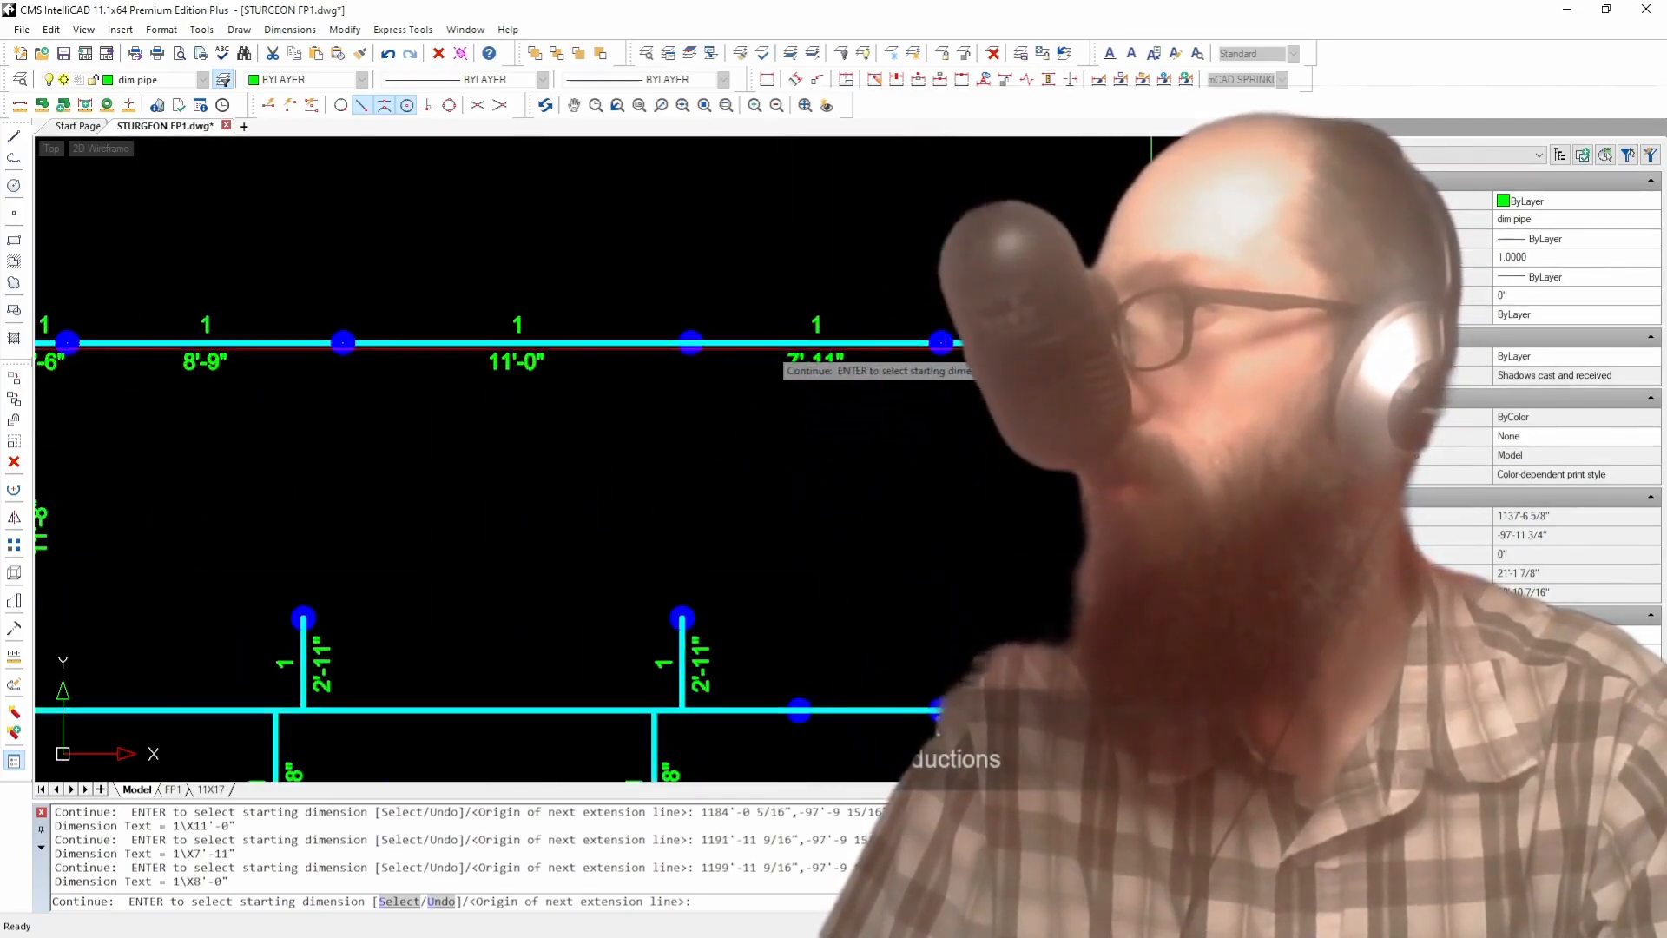
Step: Add a linear dimension on the lower branch pipe from its end head to the first stub, placing it above the pipe
scroll(868, 374, down, 4)
scroll(721, 437, up, 4)
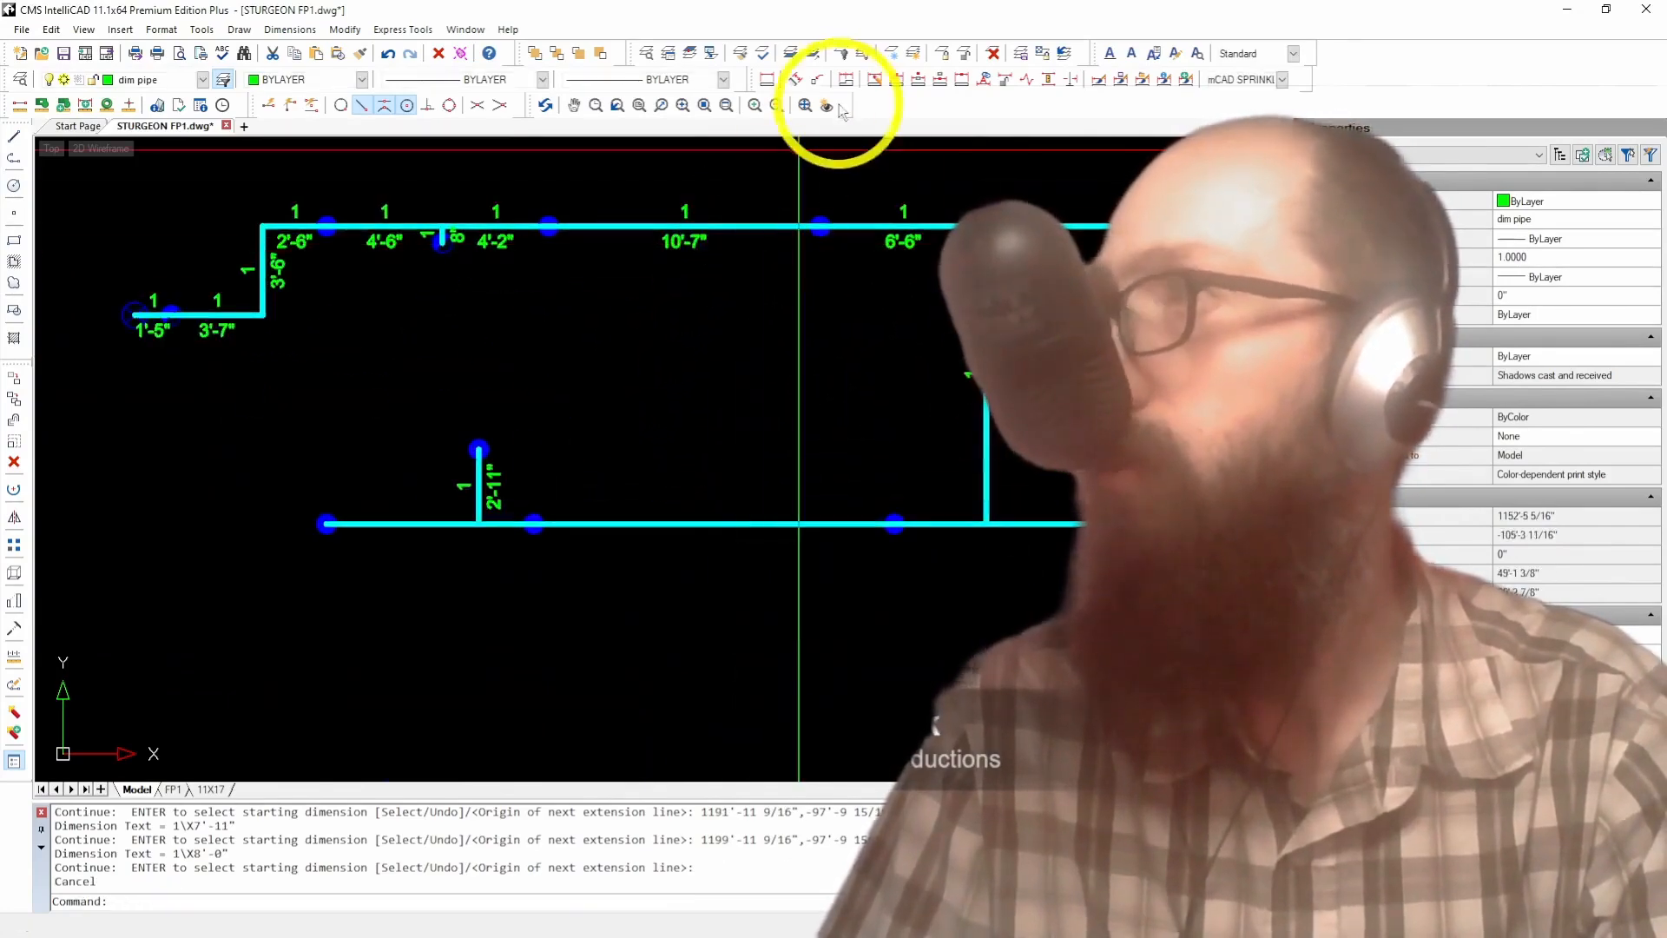
click(792, 80)
scroll(330, 521, up, 5)
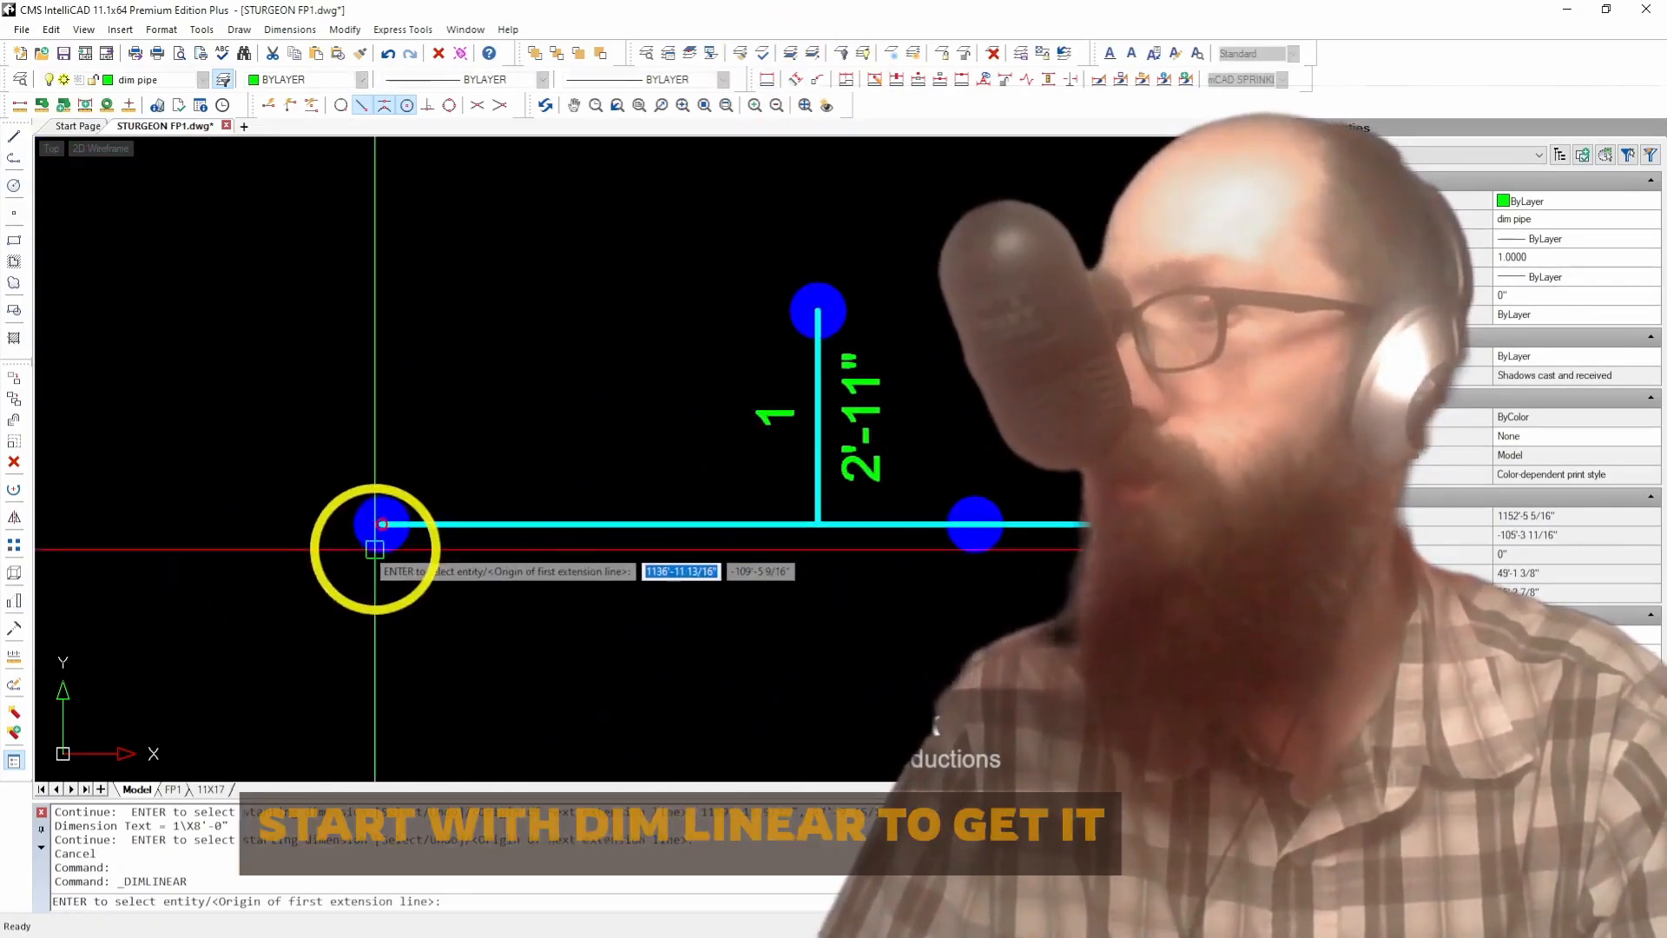
click(385, 524)
click(818, 524)
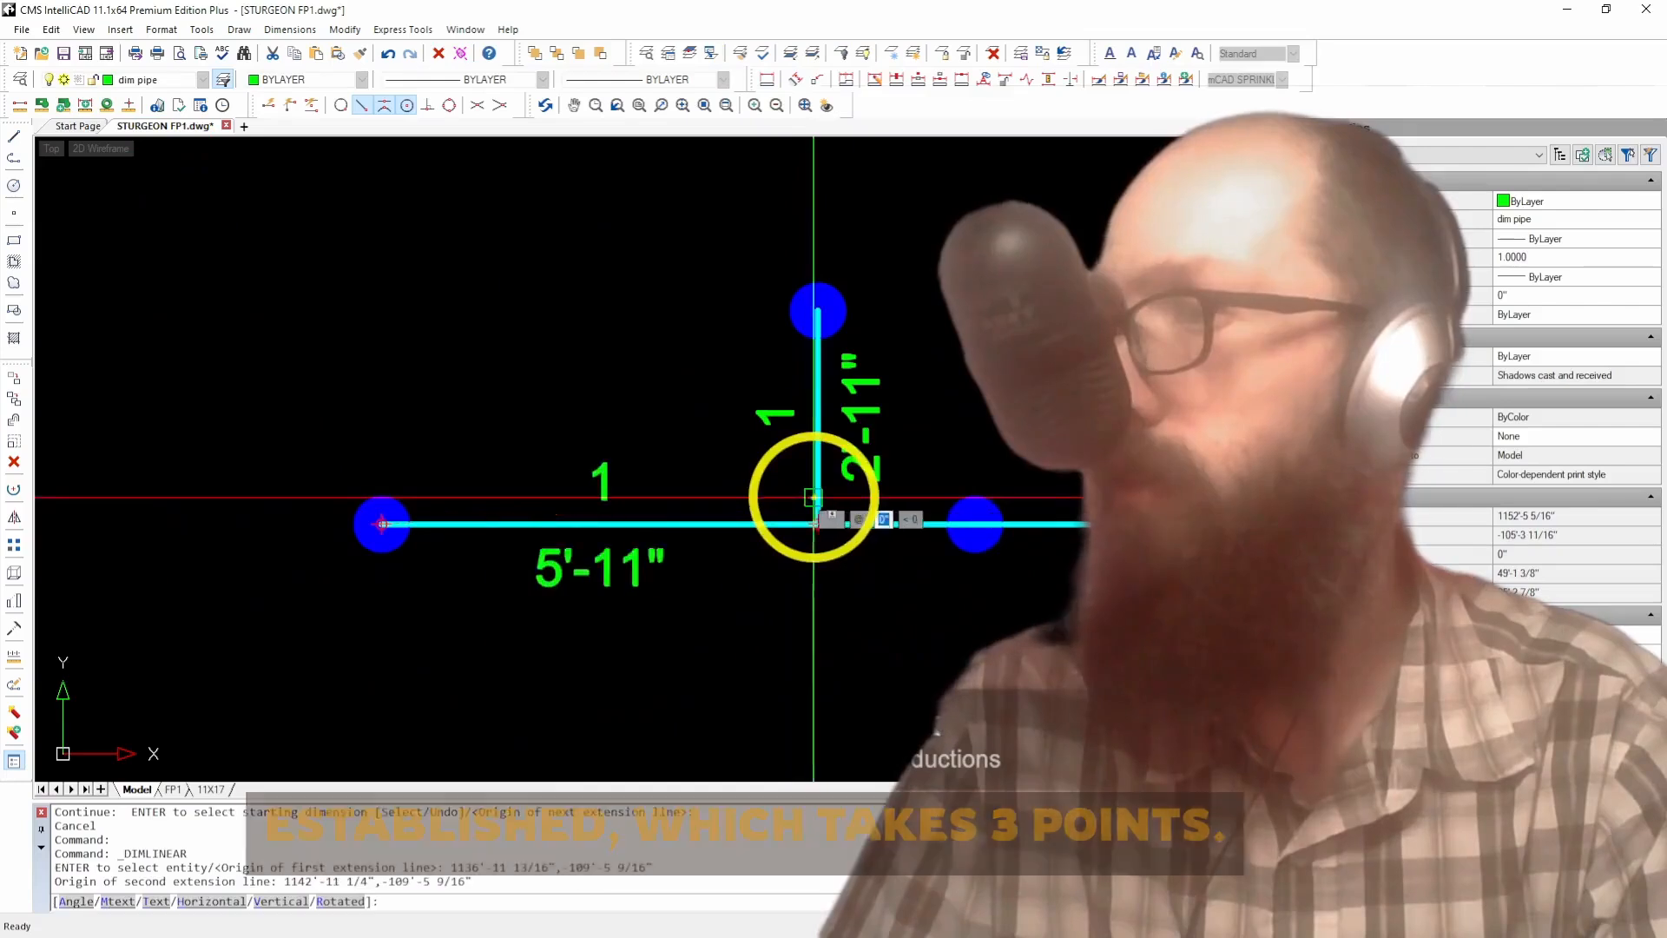
click(632, 397)
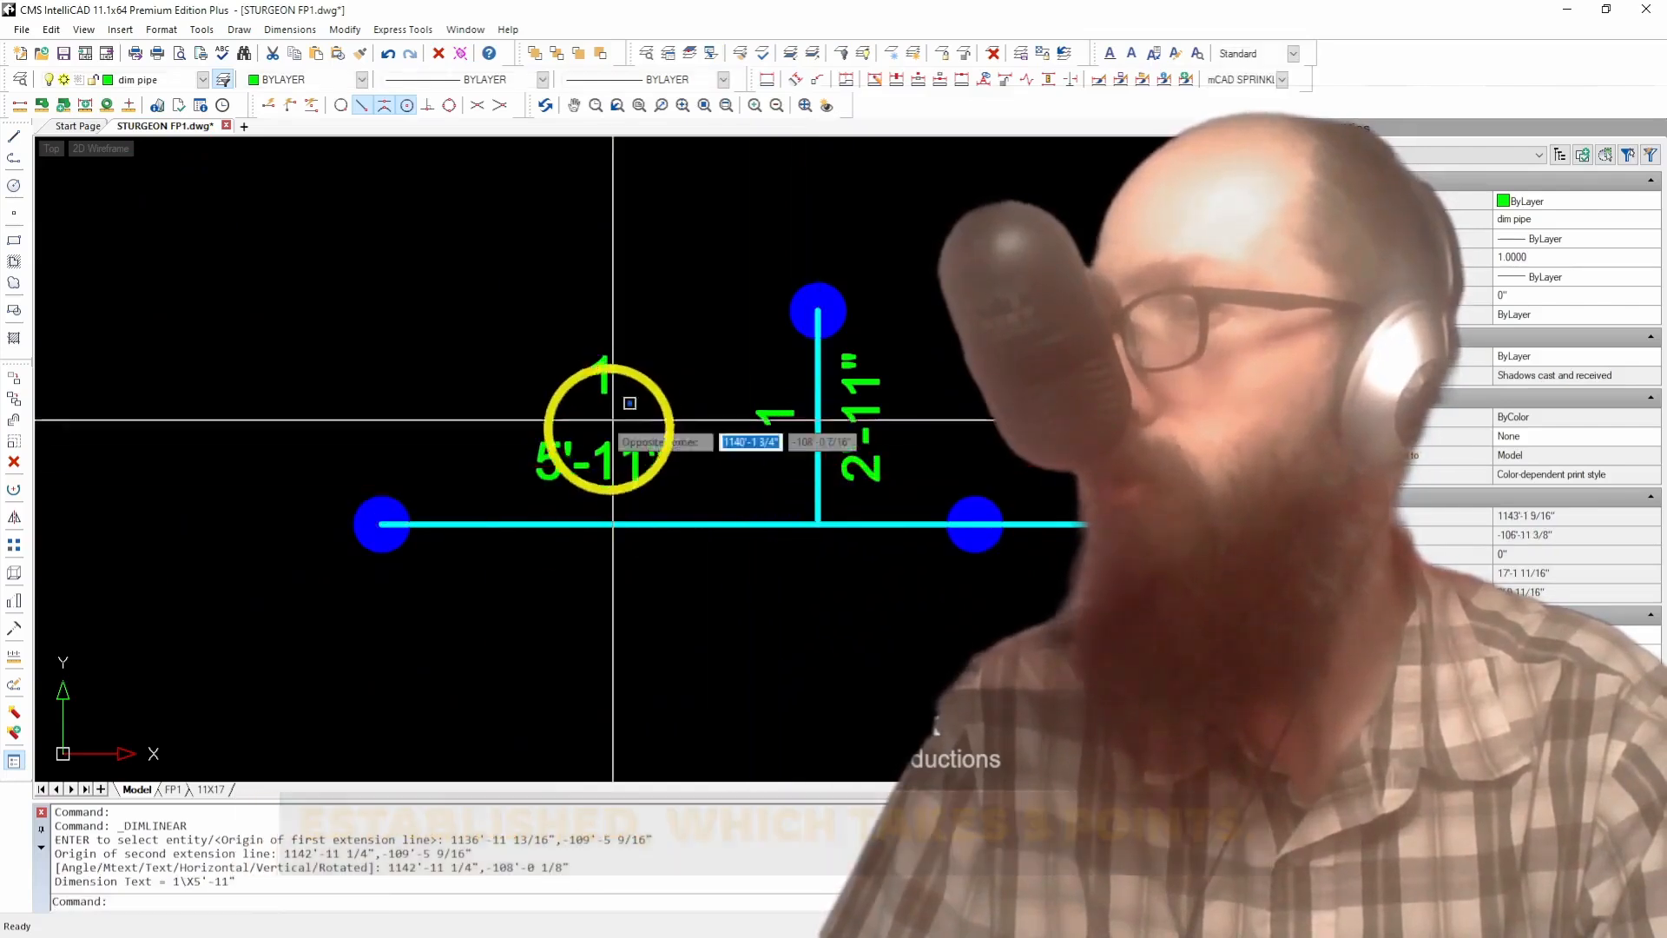
Step: Move the new dimension between the lower branch pipe's end head and first stub down onto the pipe line
click(440, 521)
key(Escape)
click(521, 457)
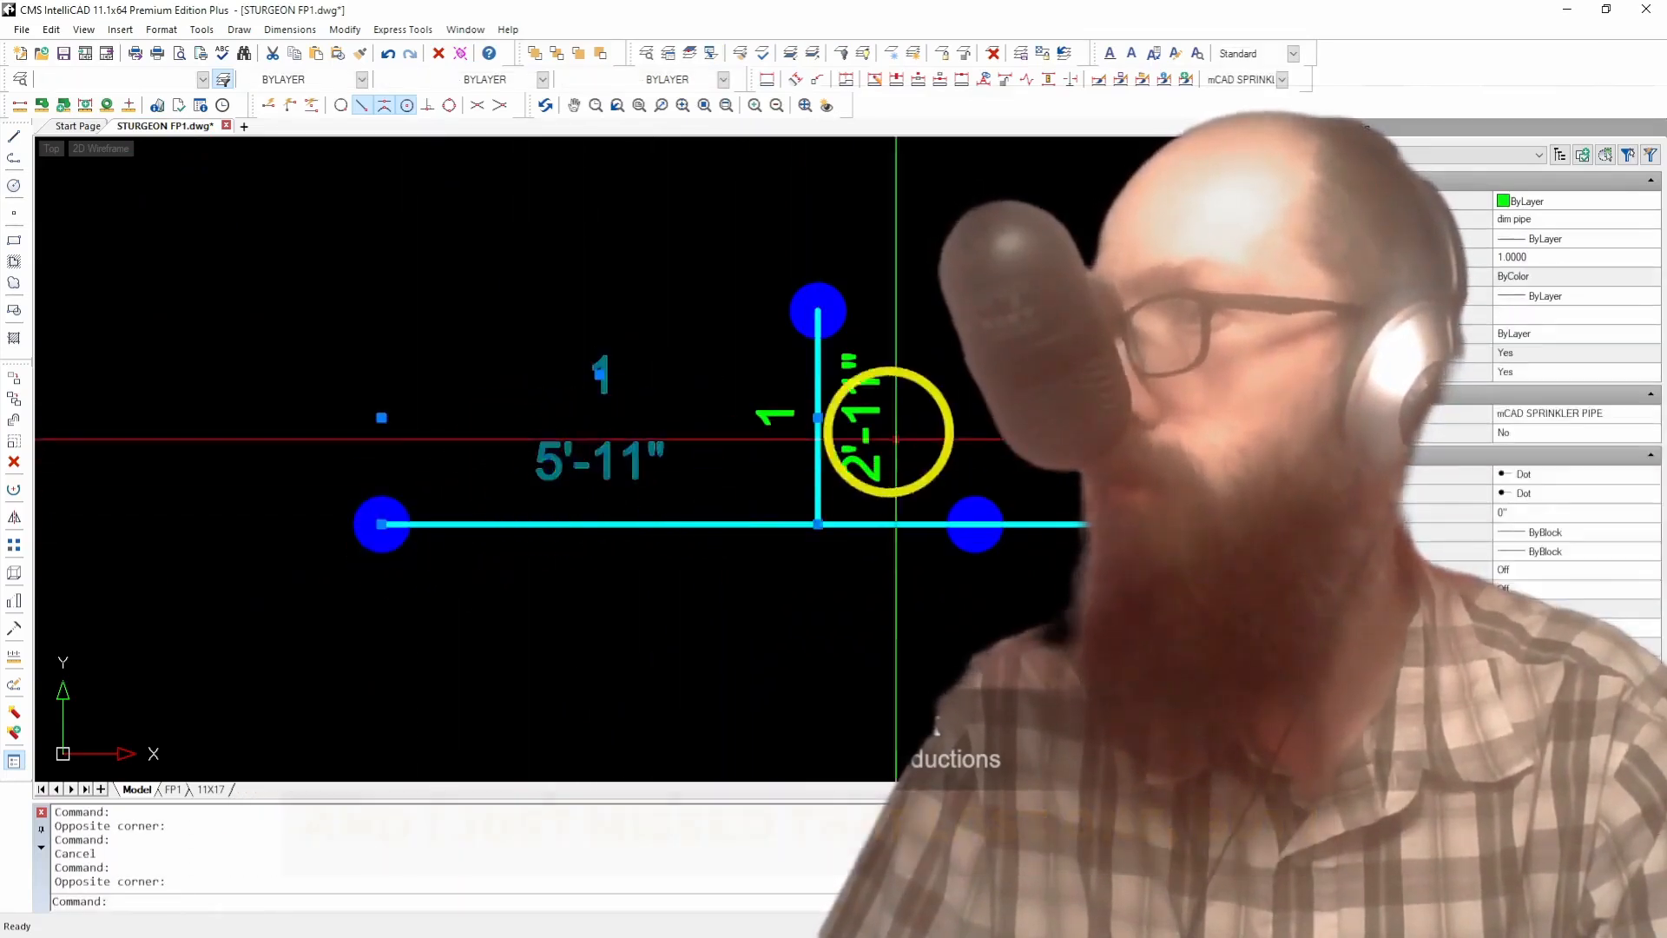
click(818, 418)
click(822, 502)
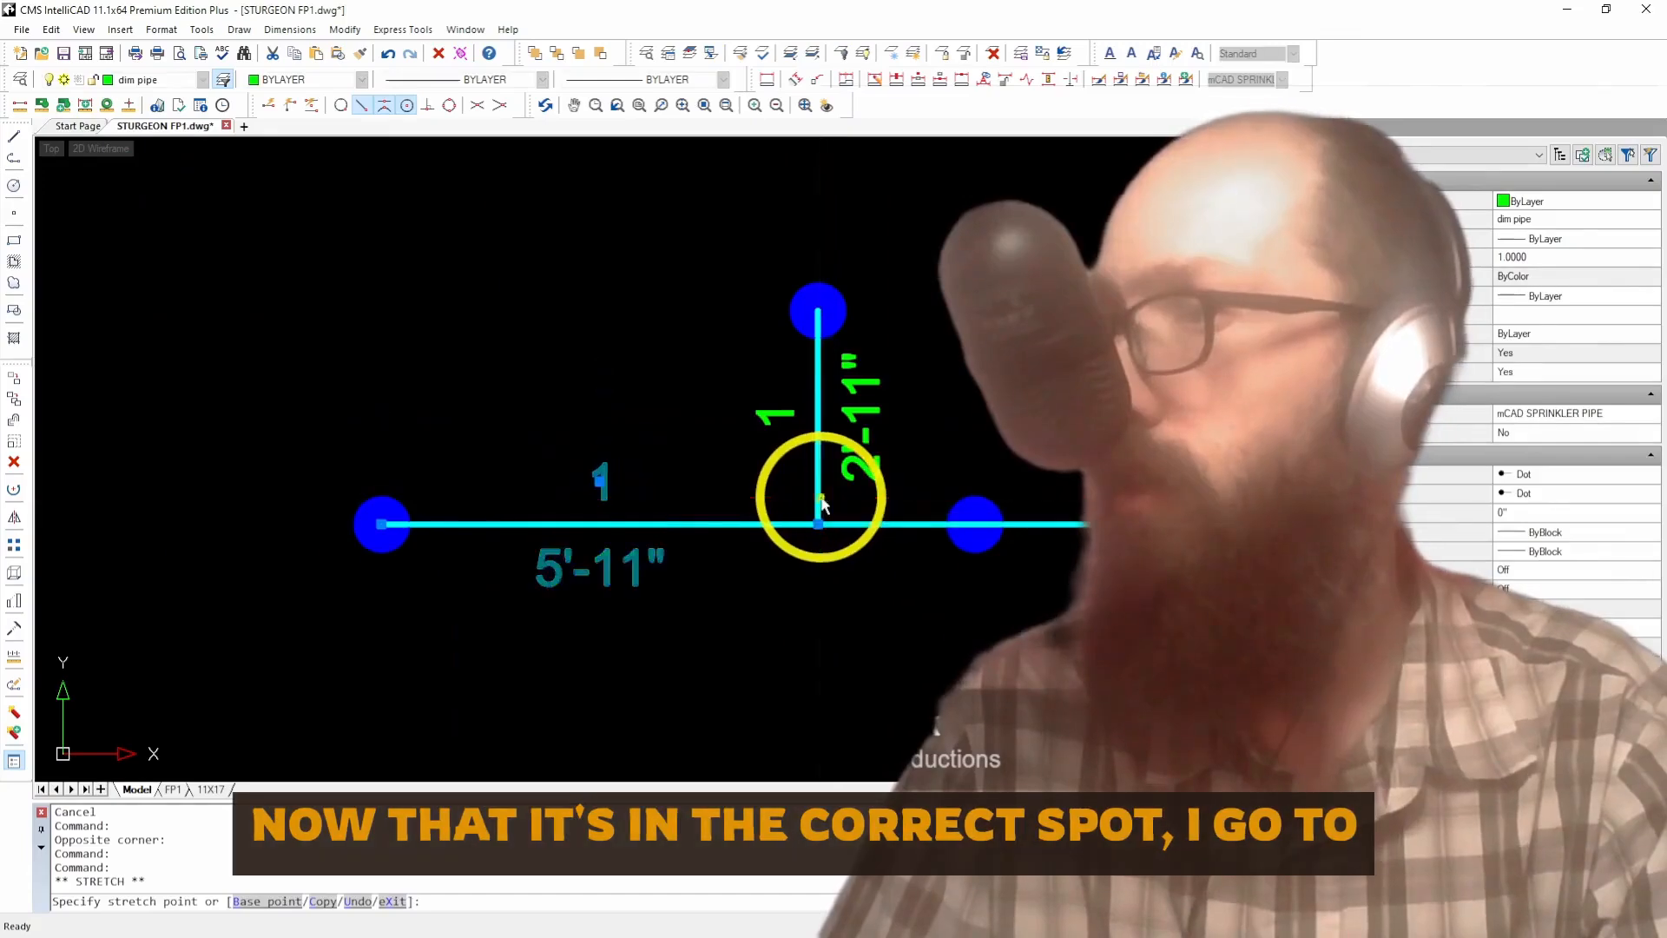
key(Escape)
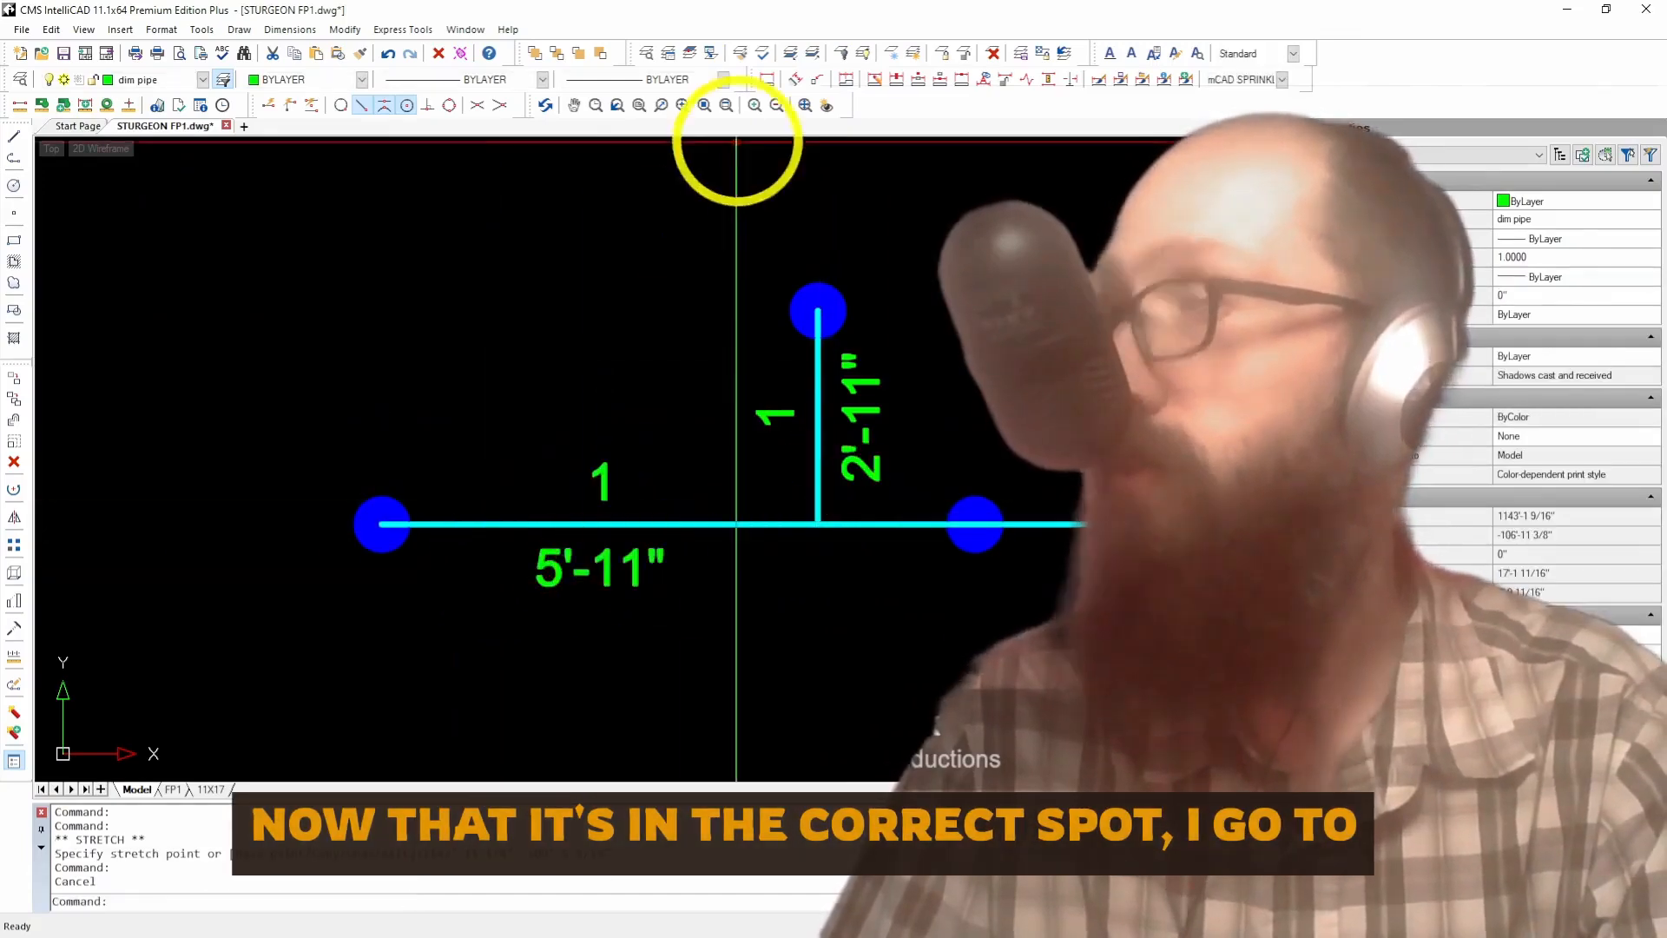
Step: Continue the dimension chain along the lower branch pipe from the first stub through the next two heads to the vertical connecting pipe
click(847, 80)
scroll(662, 668, down, 3)
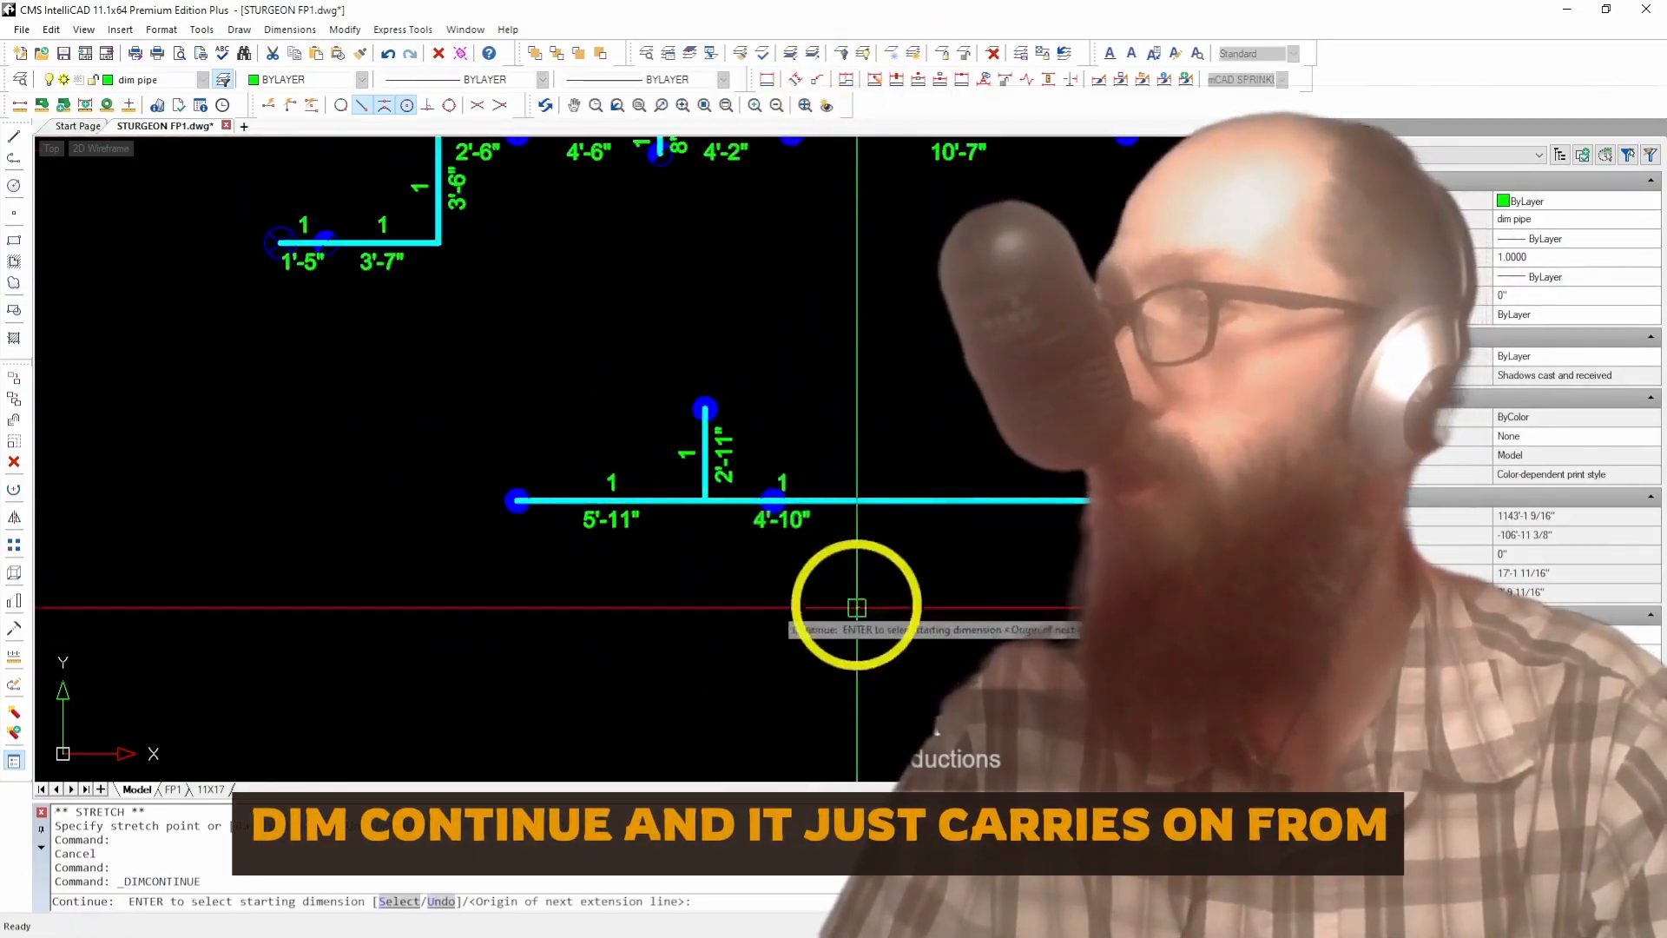
scroll(825, 547, up, 3)
scroll(911, 588, down, 3)
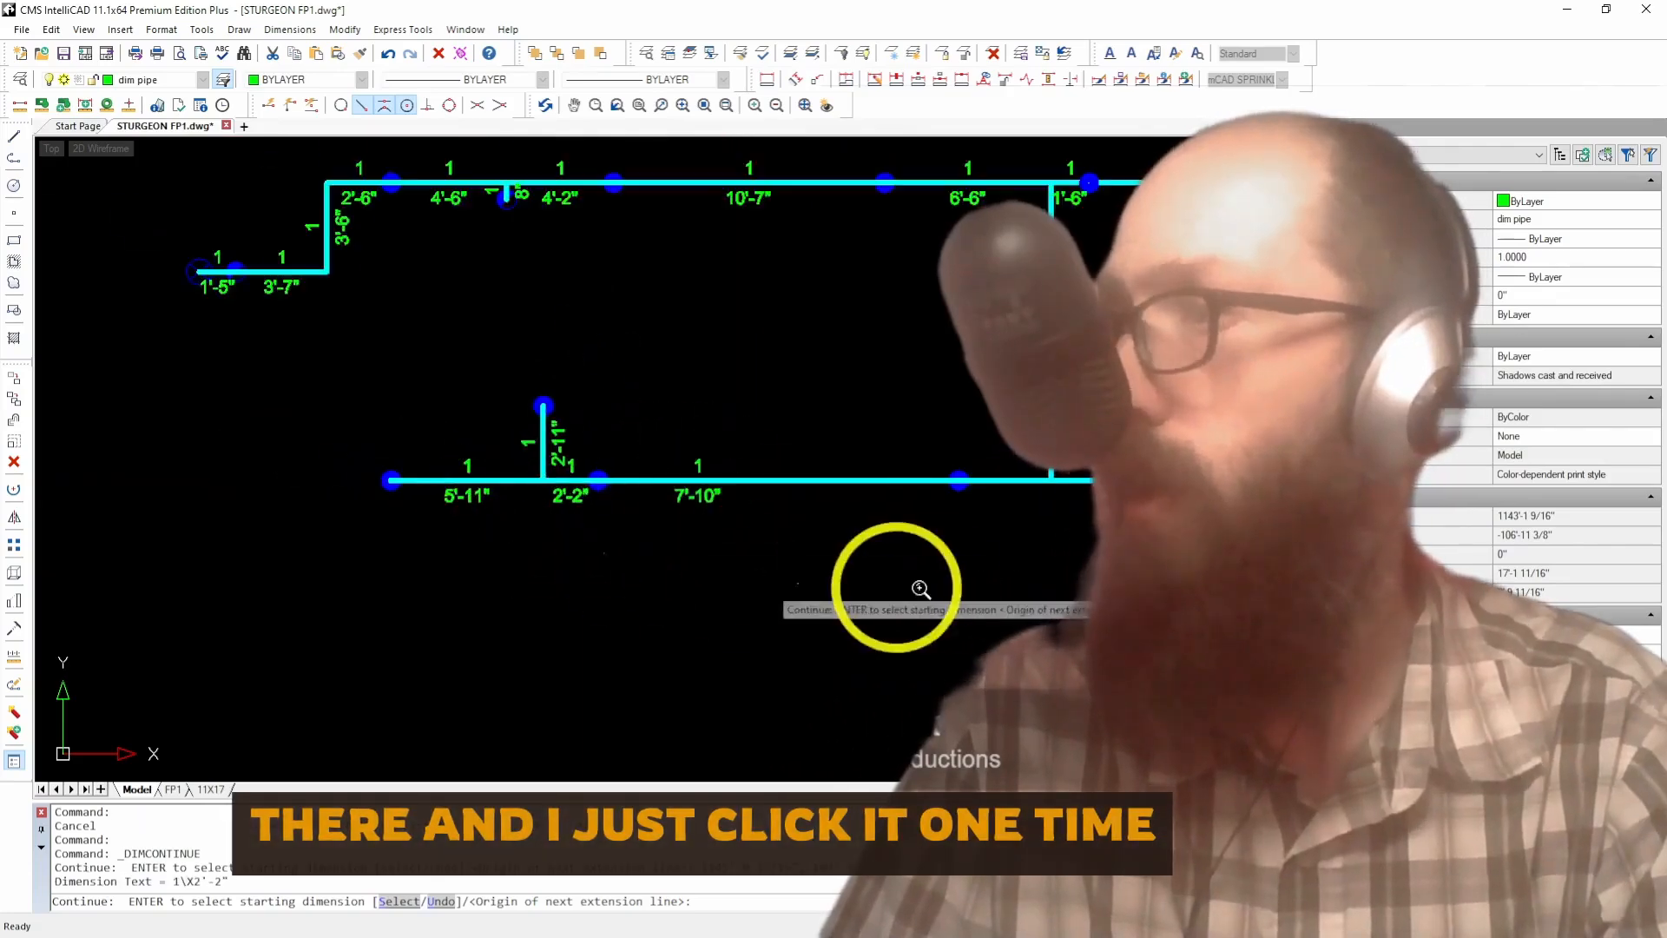
scroll(935, 432, up, 3)
click(942, 385)
scroll(942, 385, down, 3)
scroll(886, 449, up, 3)
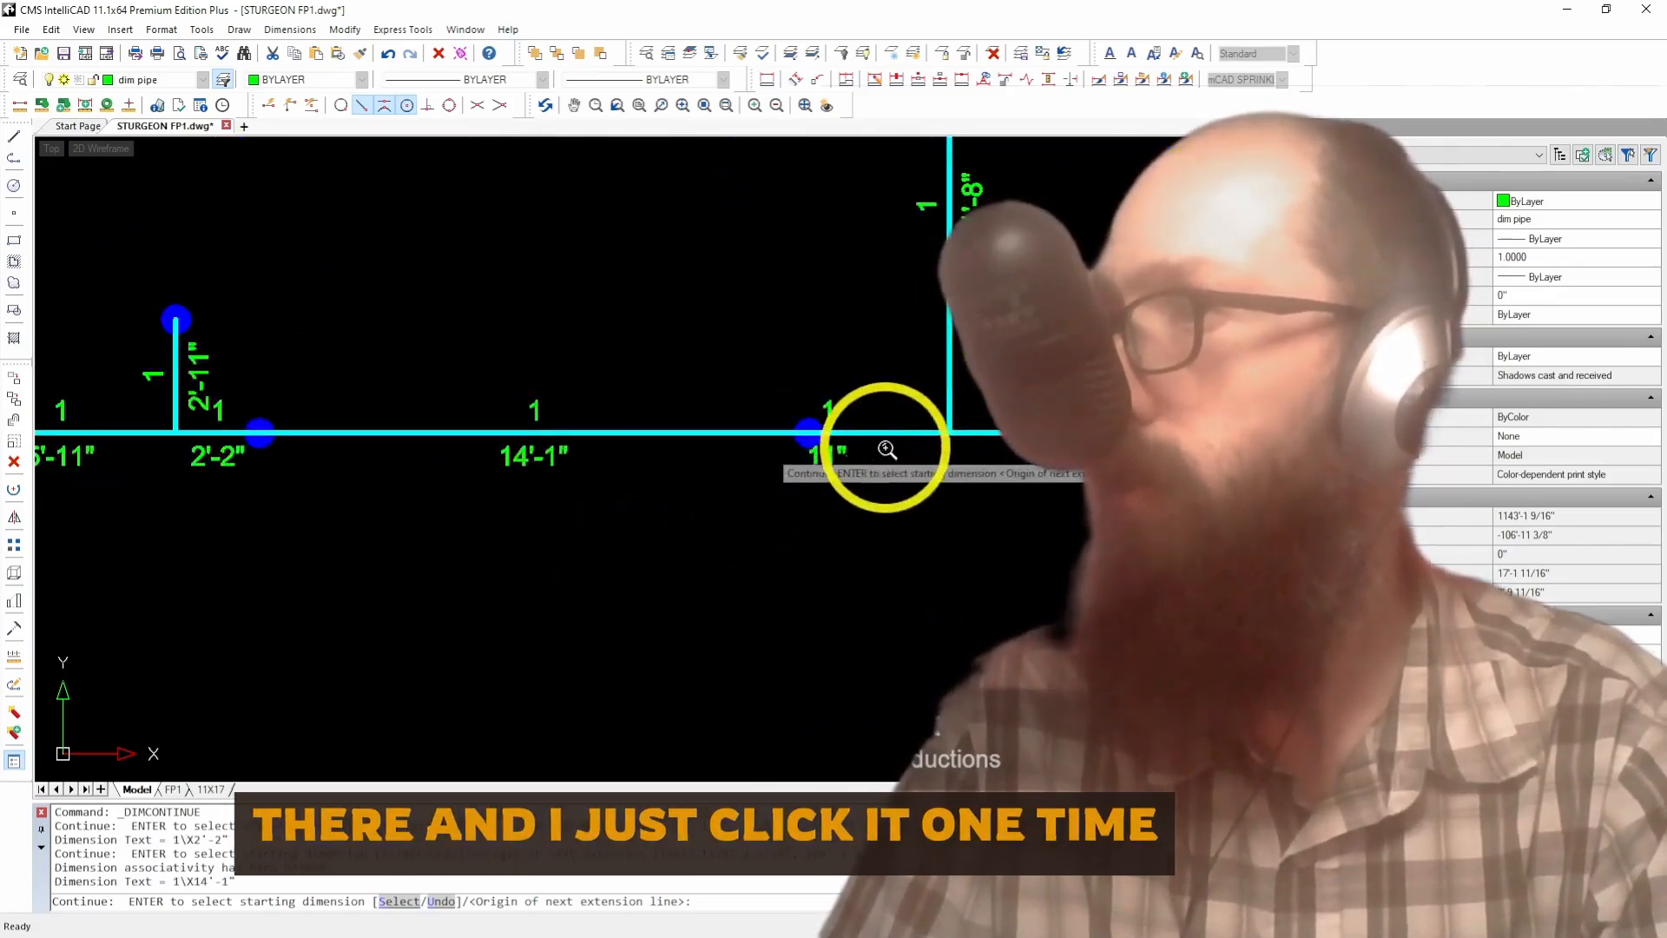
scroll(902, 519, up, 4)
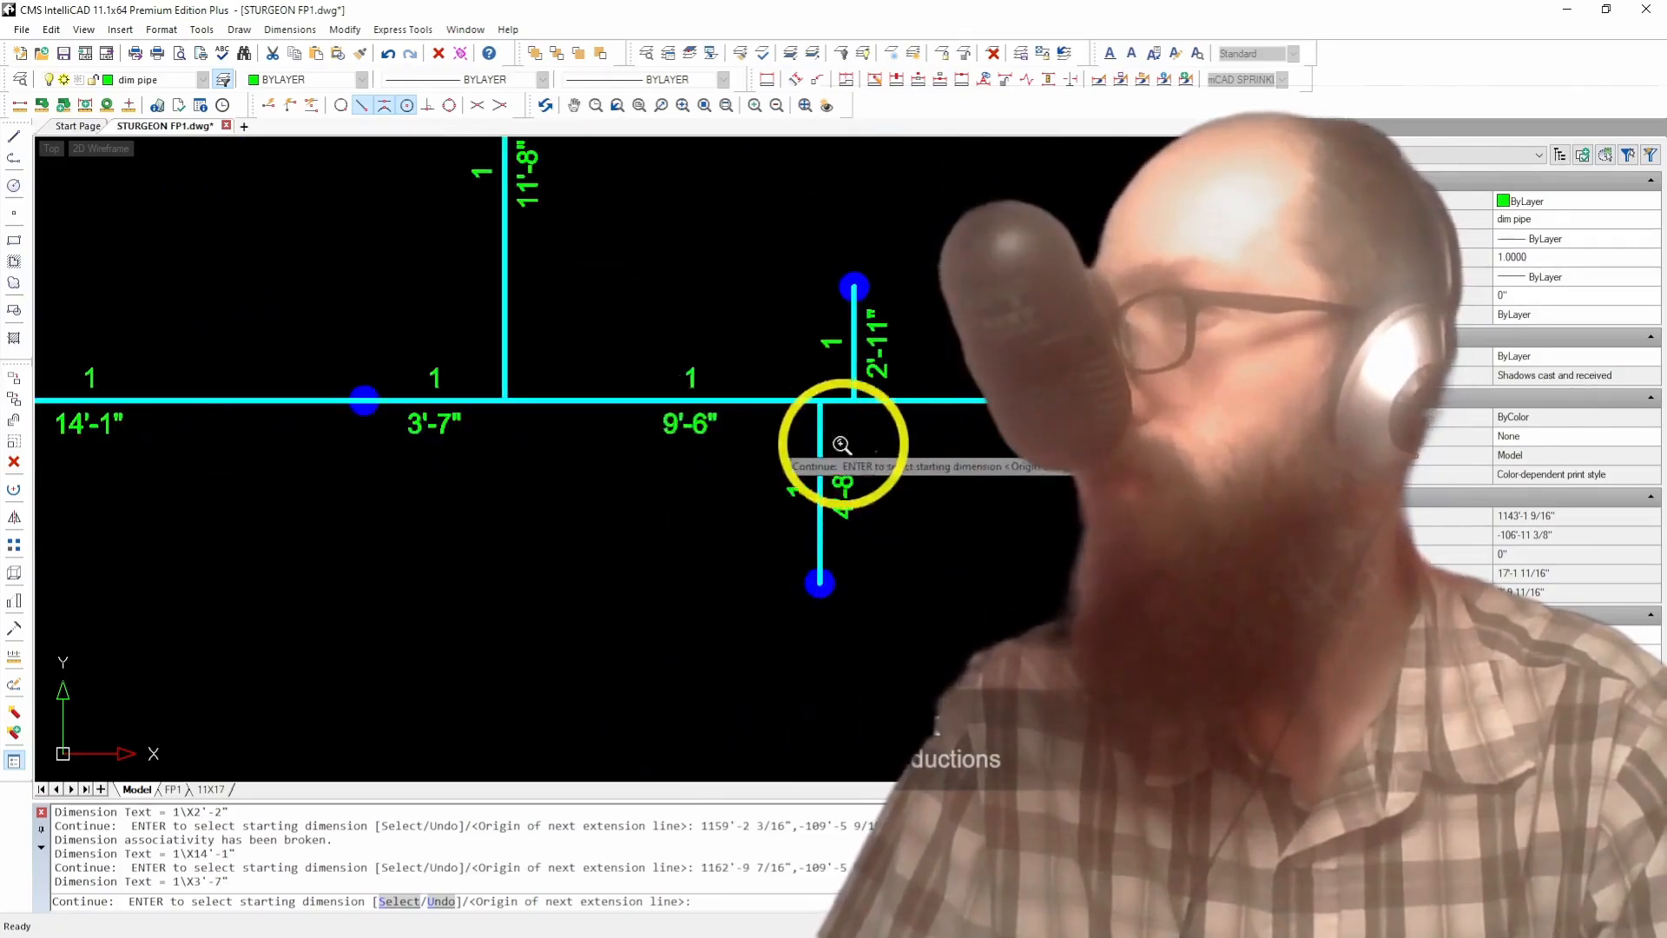
Step: Continue the lower branch pipe's dimension chain from the vertical connecting pipe through both pairs of upper and lower stubs
click(820, 402)
click(854, 400)
scroll(460, 502, down, 4)
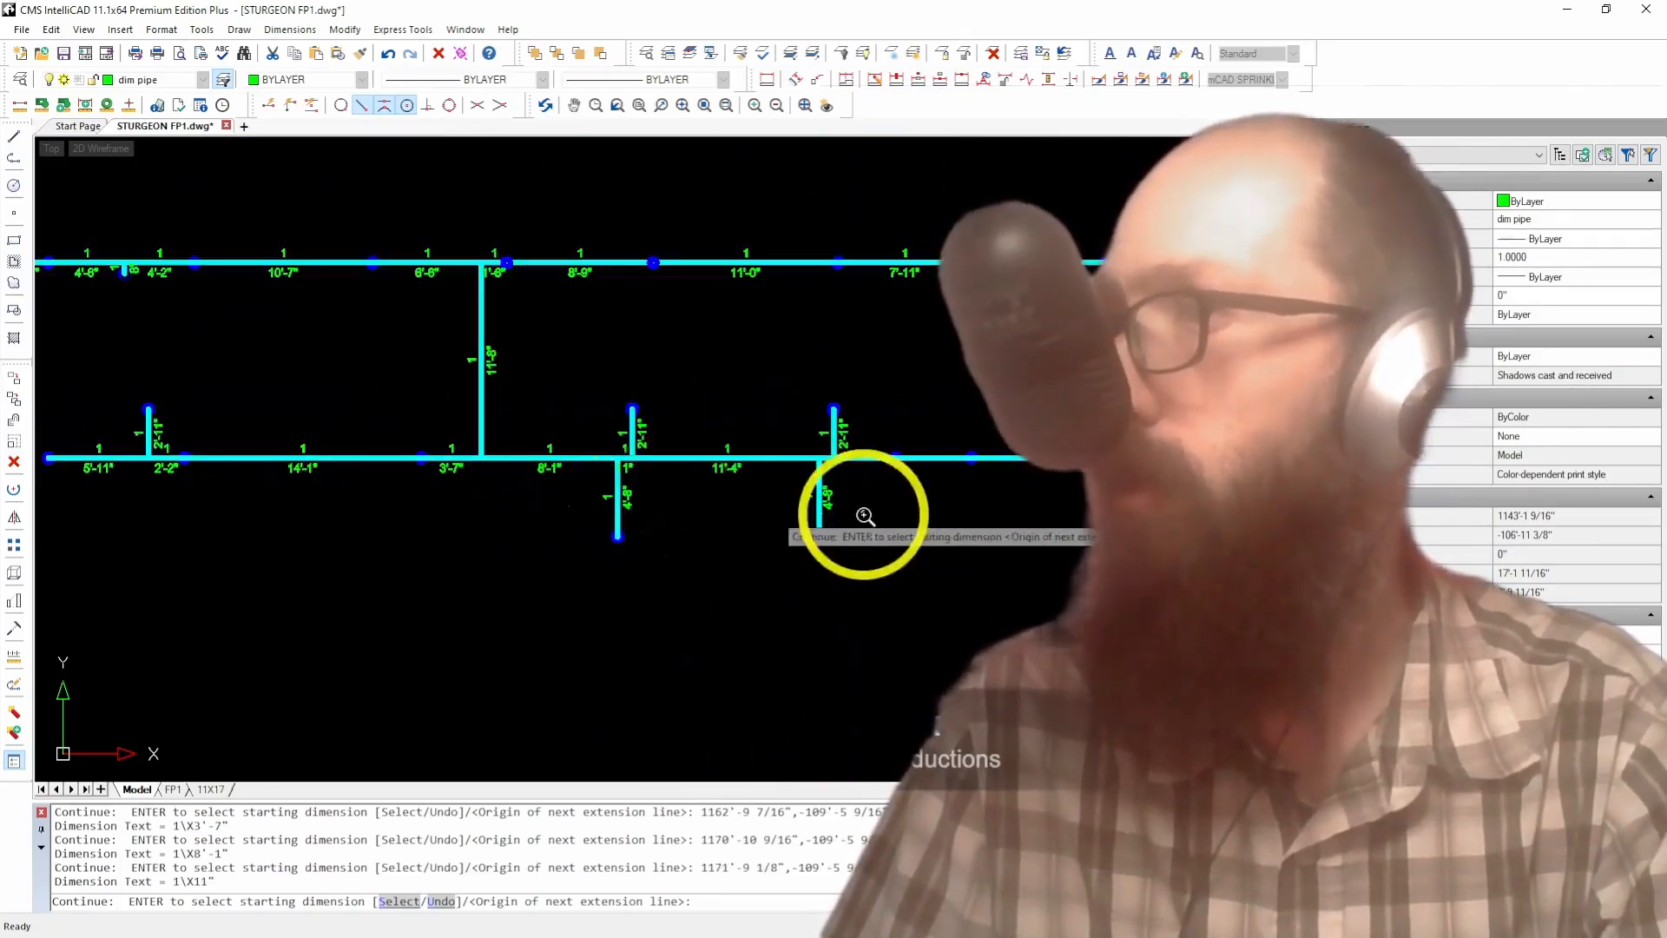
scroll(871, 507, up, 3)
click(779, 419)
click(807, 417)
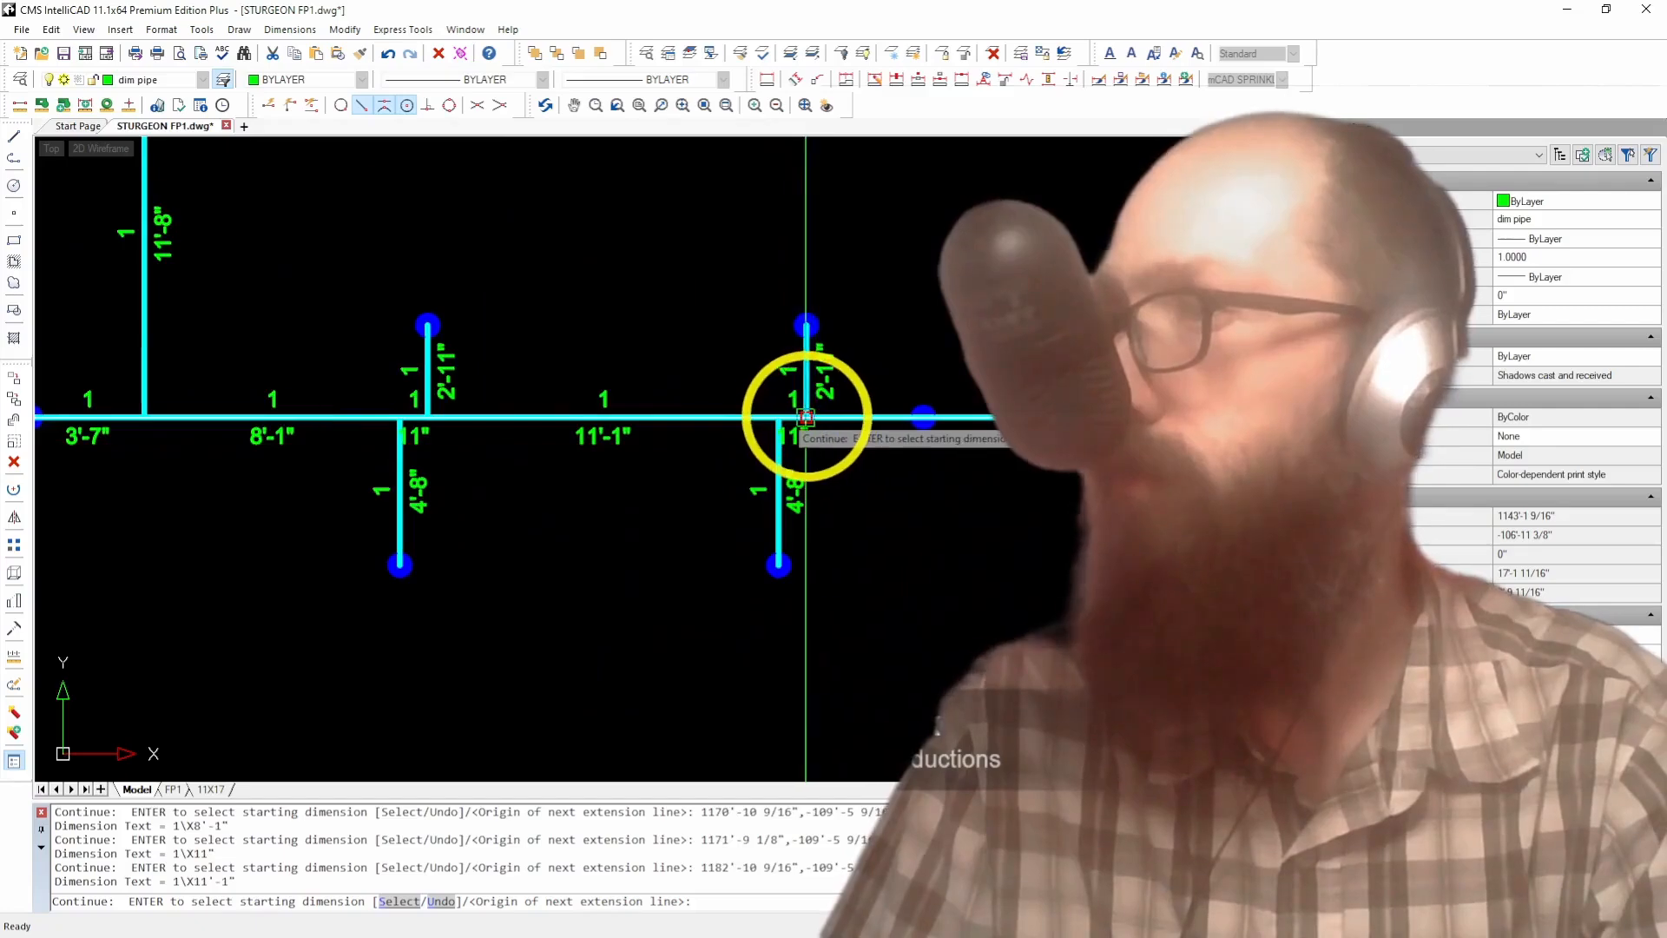
Step: Continue the lower branch pipe's dimension chain from the last stub through the remaining heads to the far end head
click(923, 417)
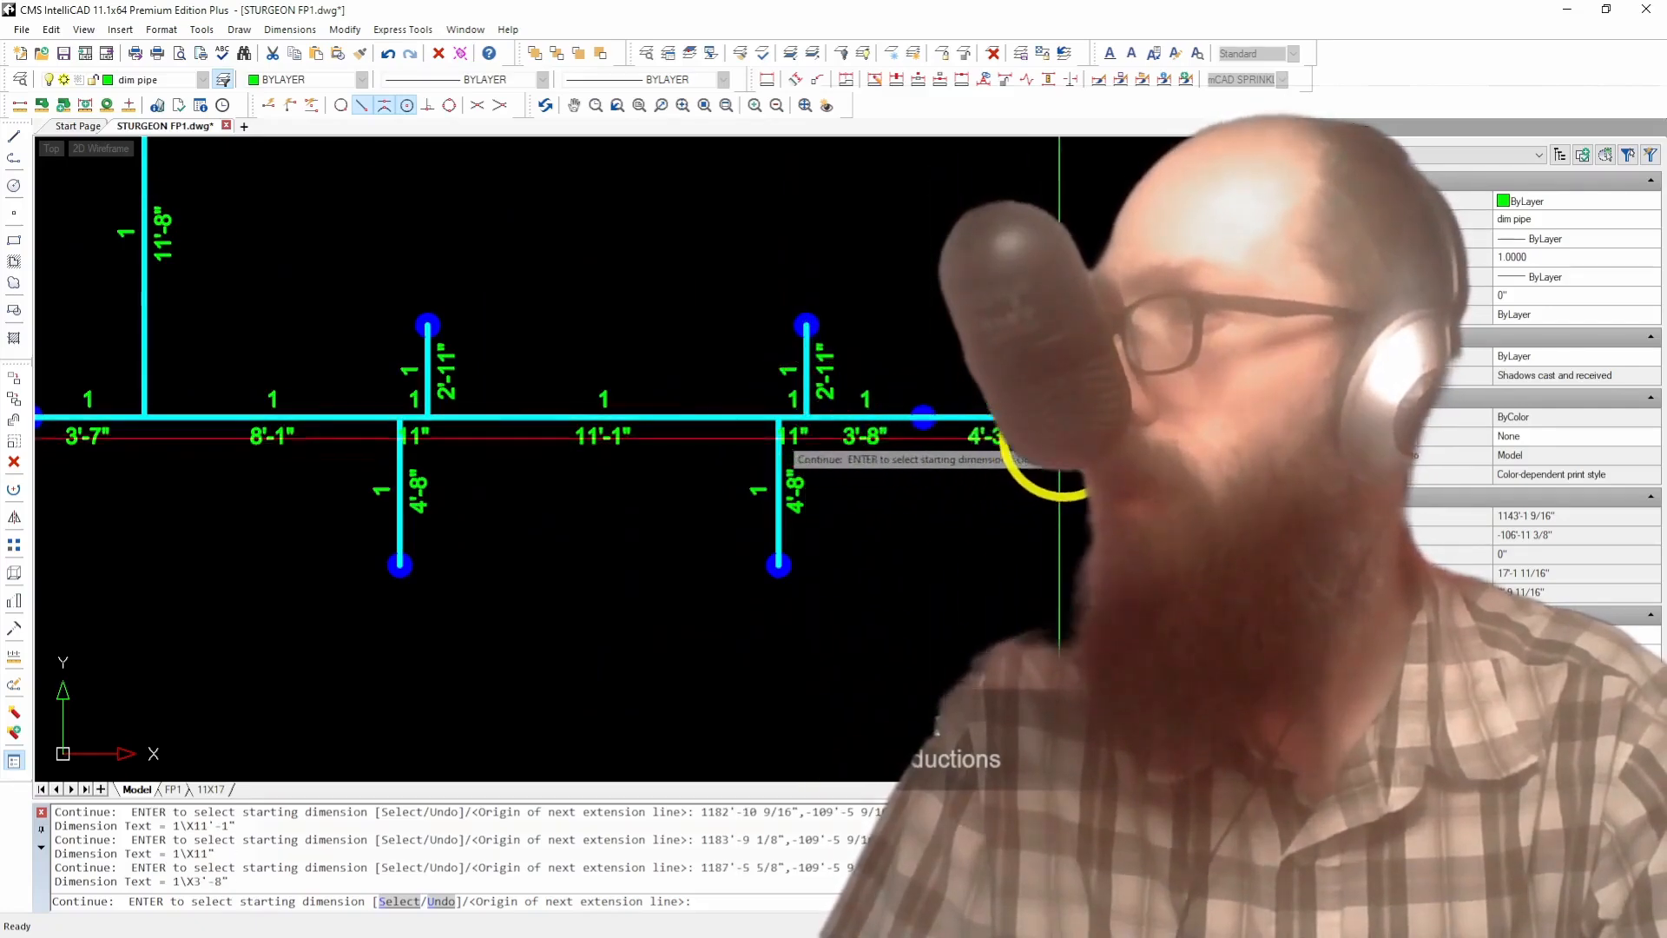
click(1060, 439)
scroll(1011, 473, down, 3)
scroll(997, 504, up, 4)
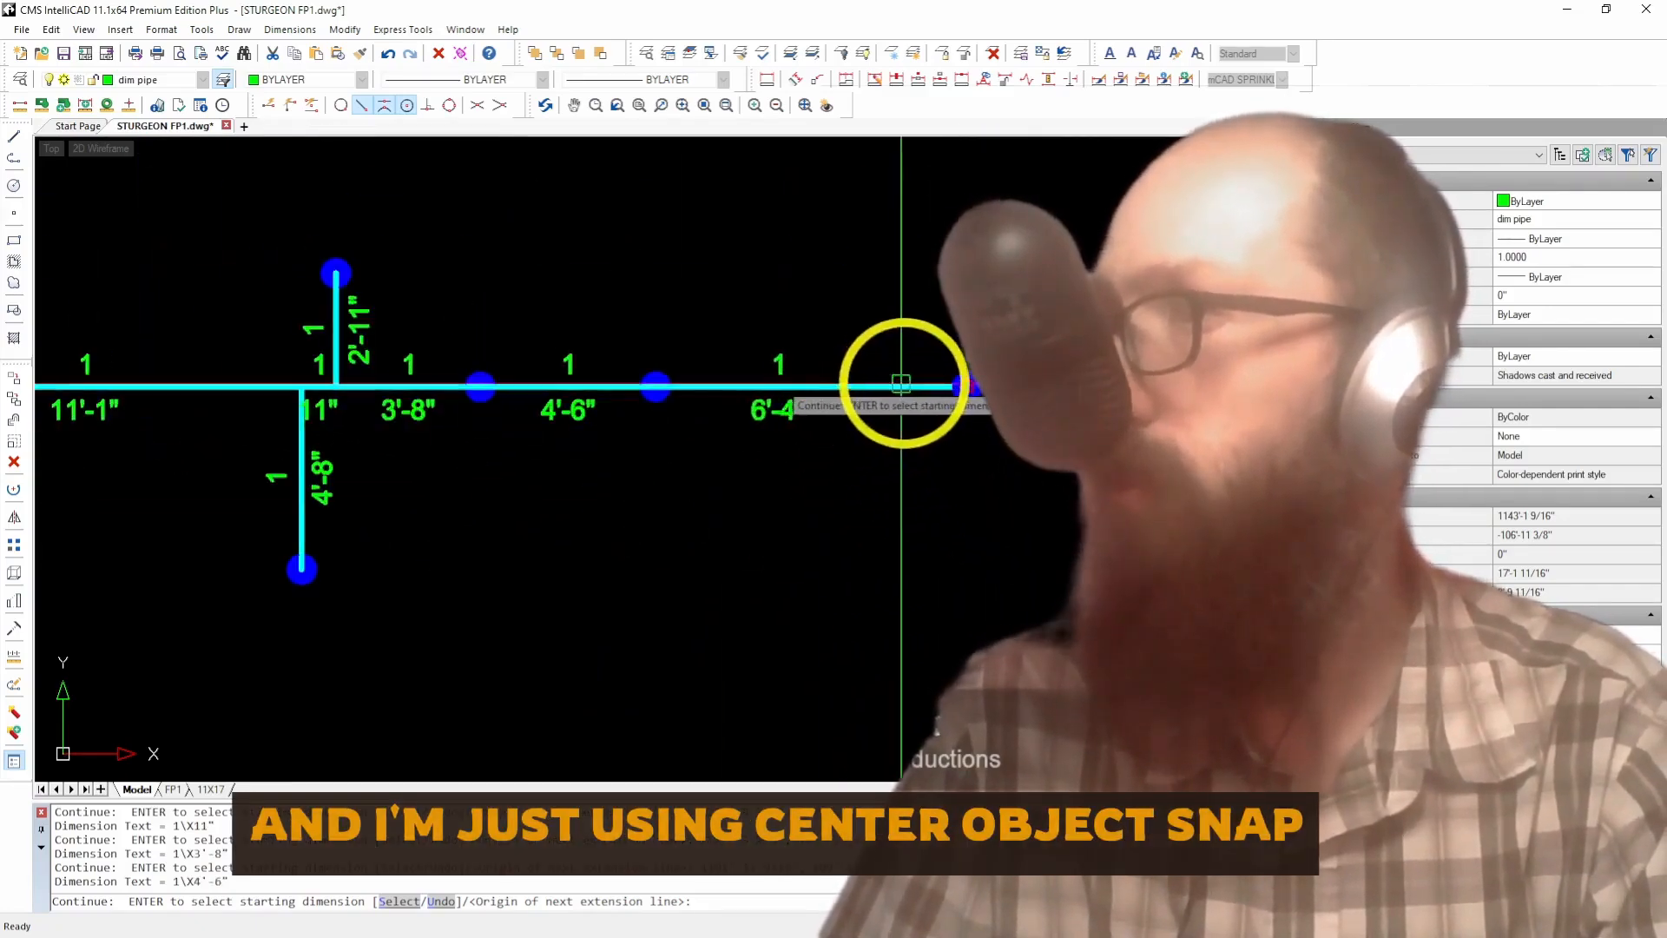
click(962, 388)
scroll(991, 540, down, 3)
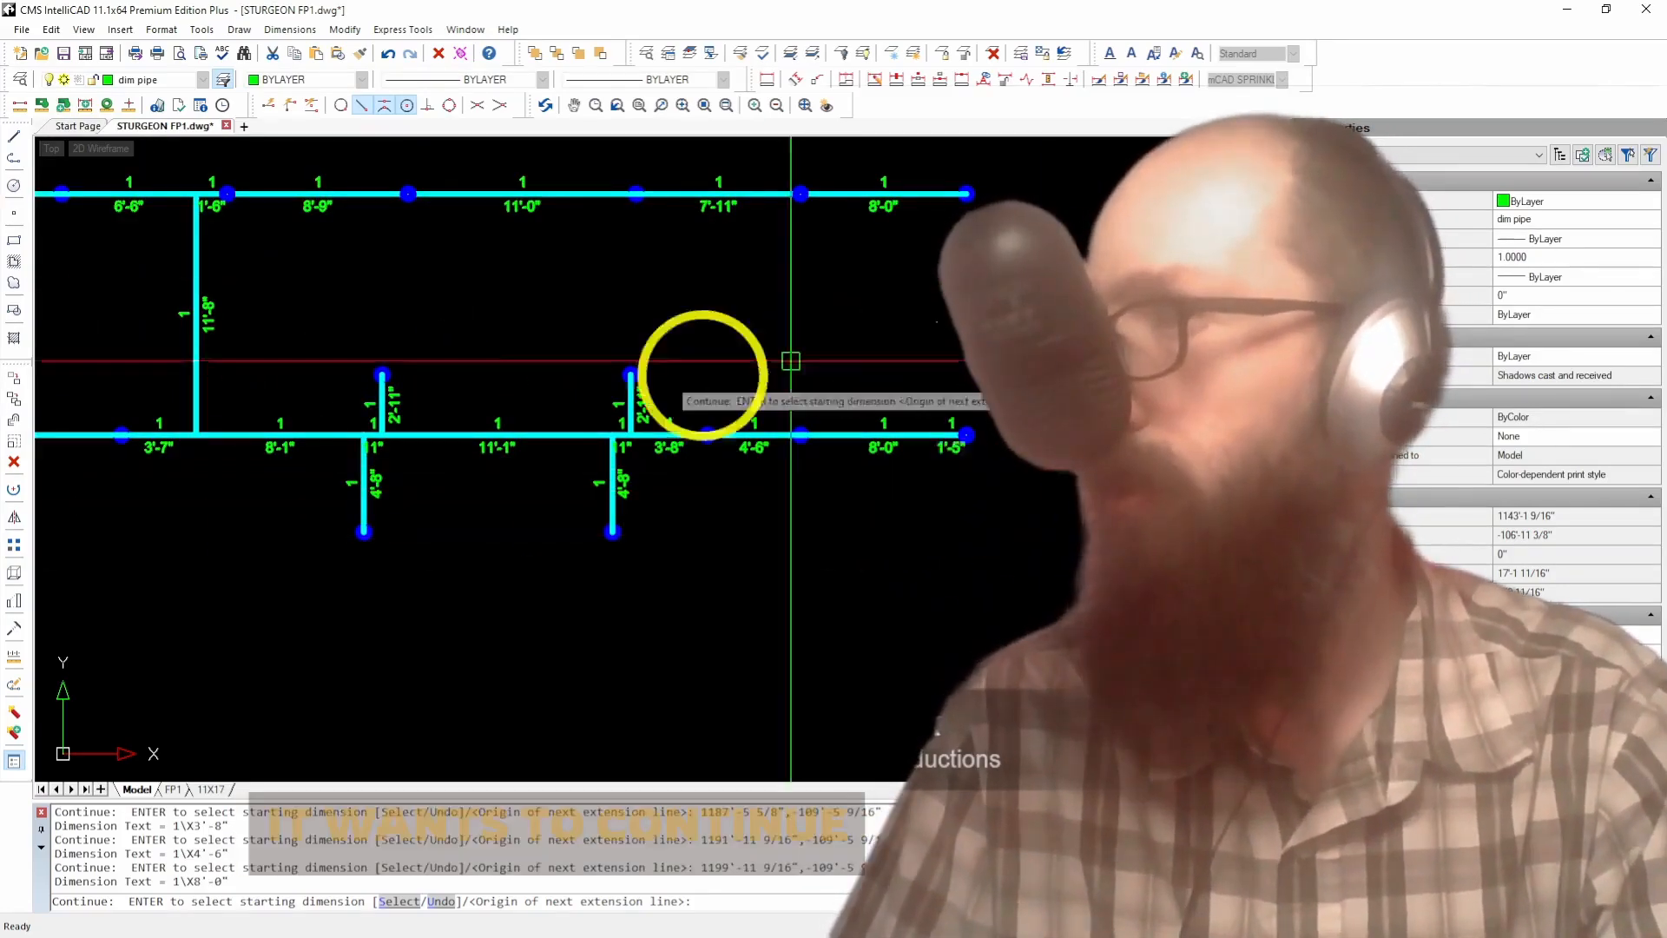
scroll(434, 396, down, 3)
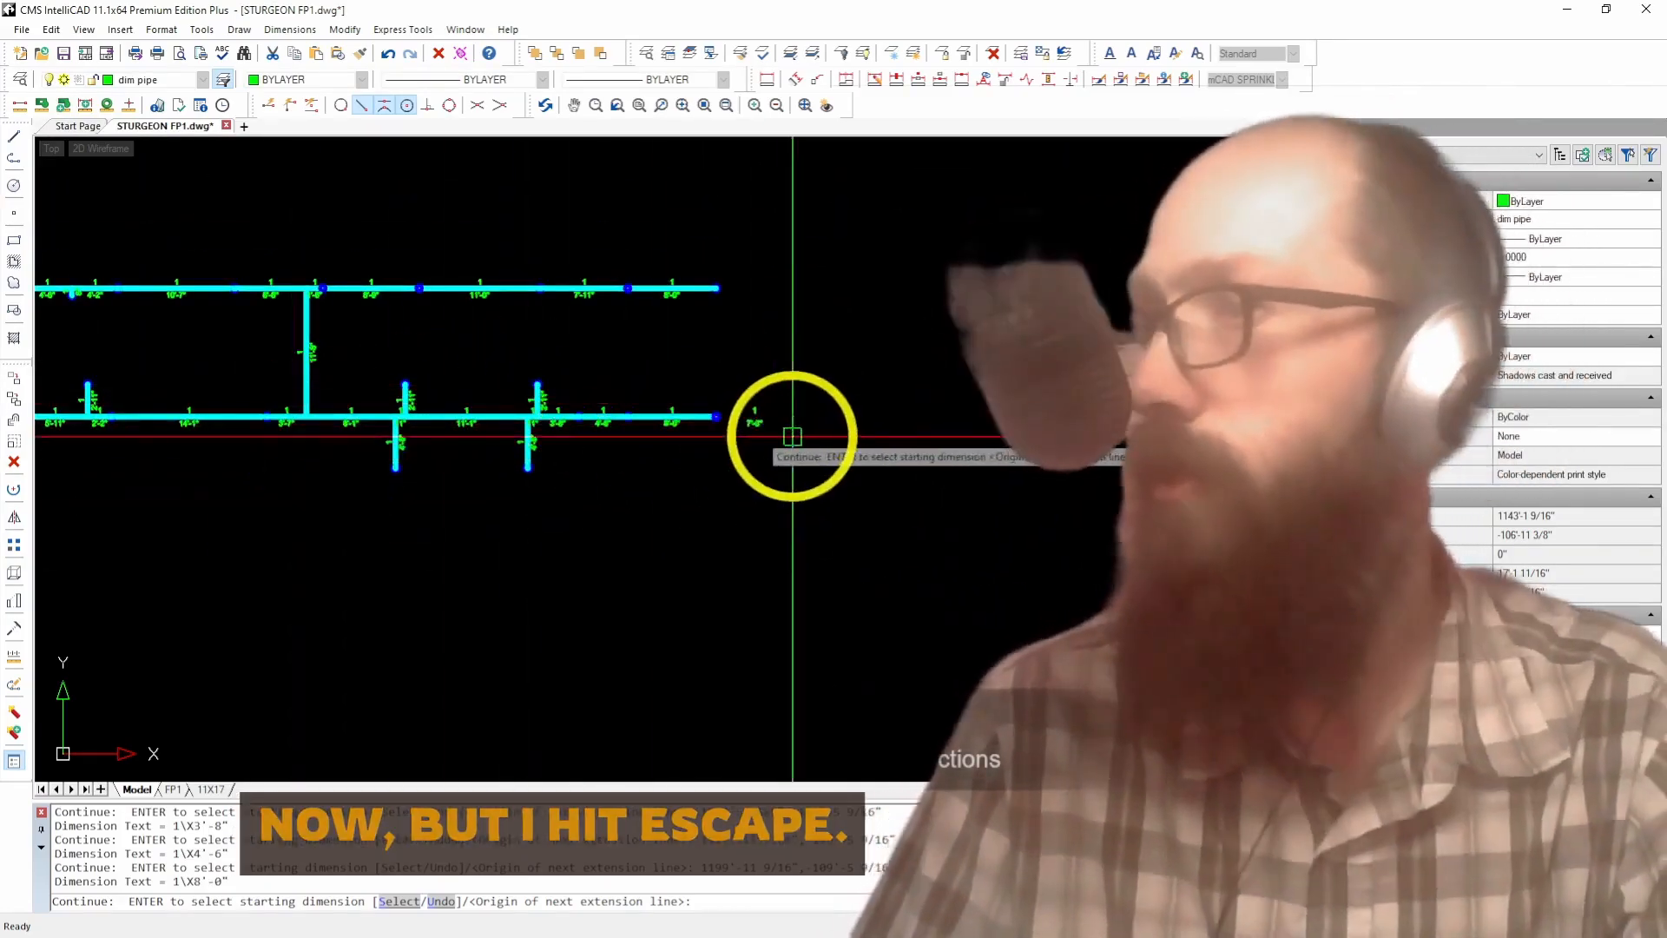
key(Escape)
Step: Unisolate the layers to restore the floor plan around the dimensioned piping
scroll(982, 413, down, 3)
scroll(687, 424, up, 3)
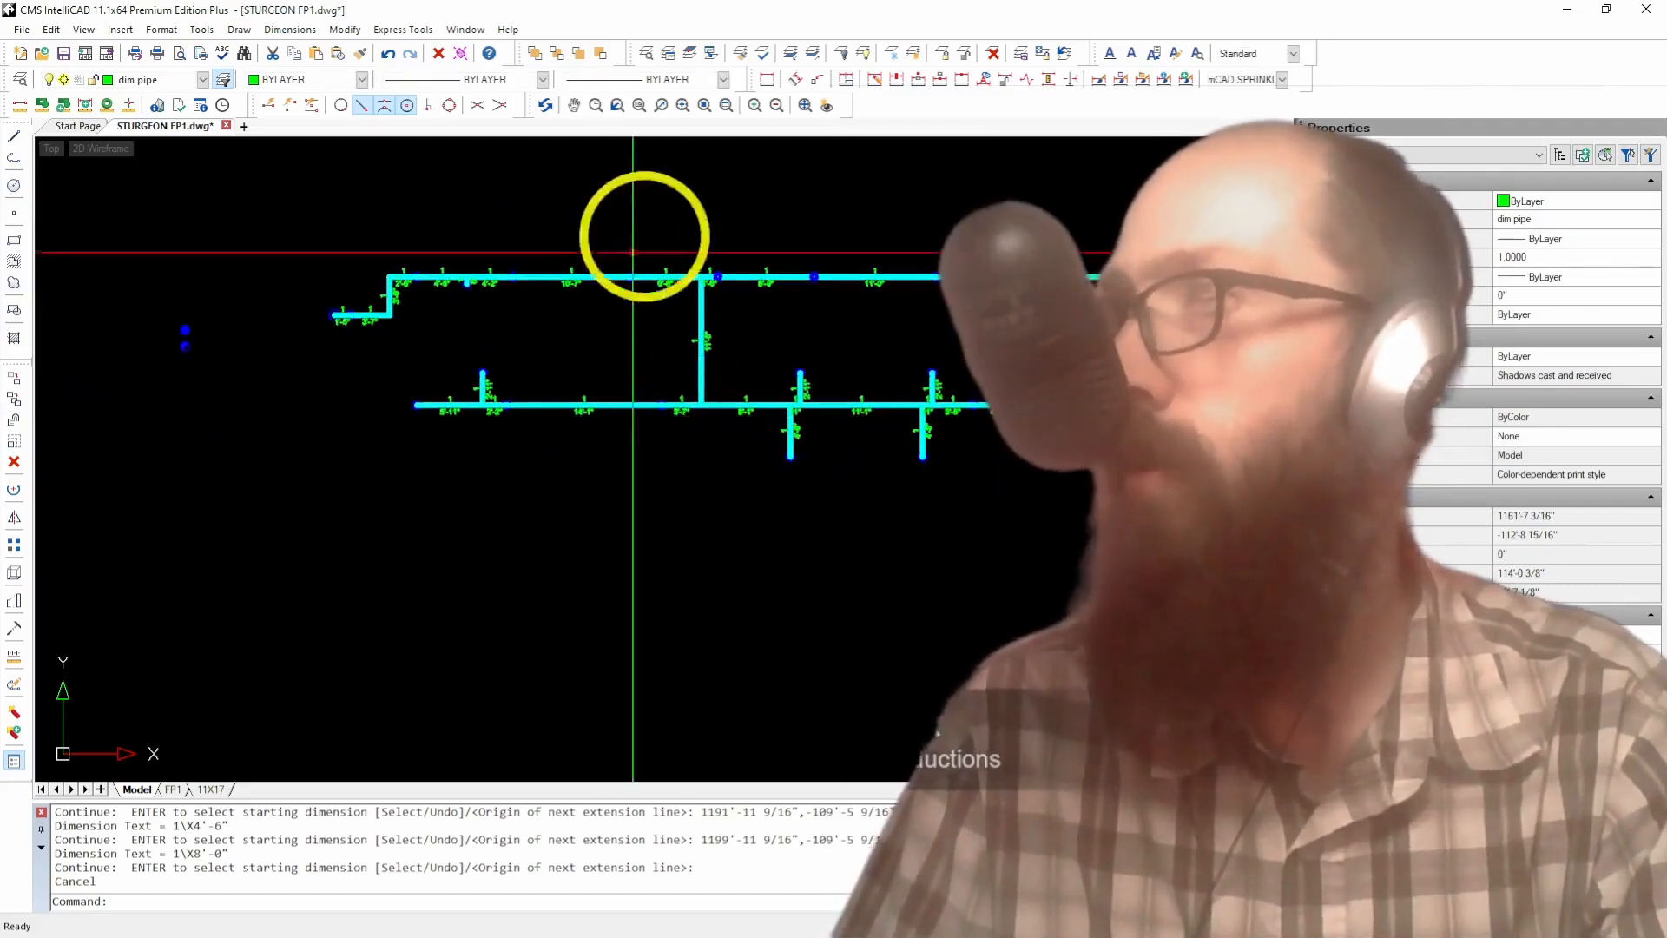
scroll(894, 174, up, 2)
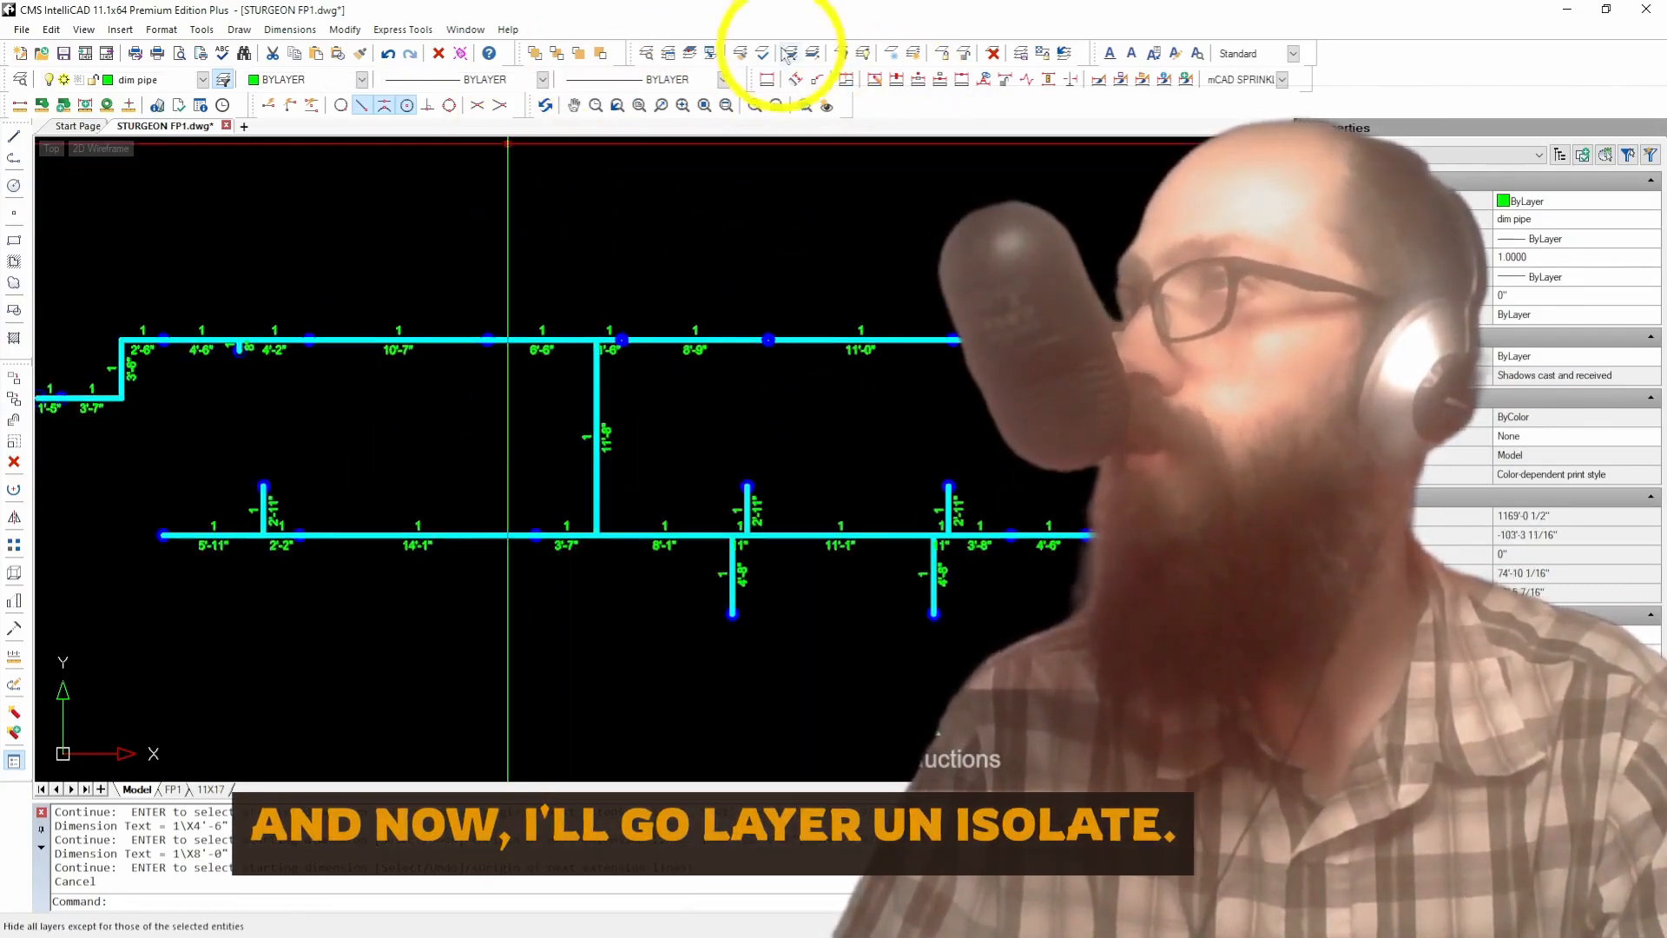
click(809, 57)
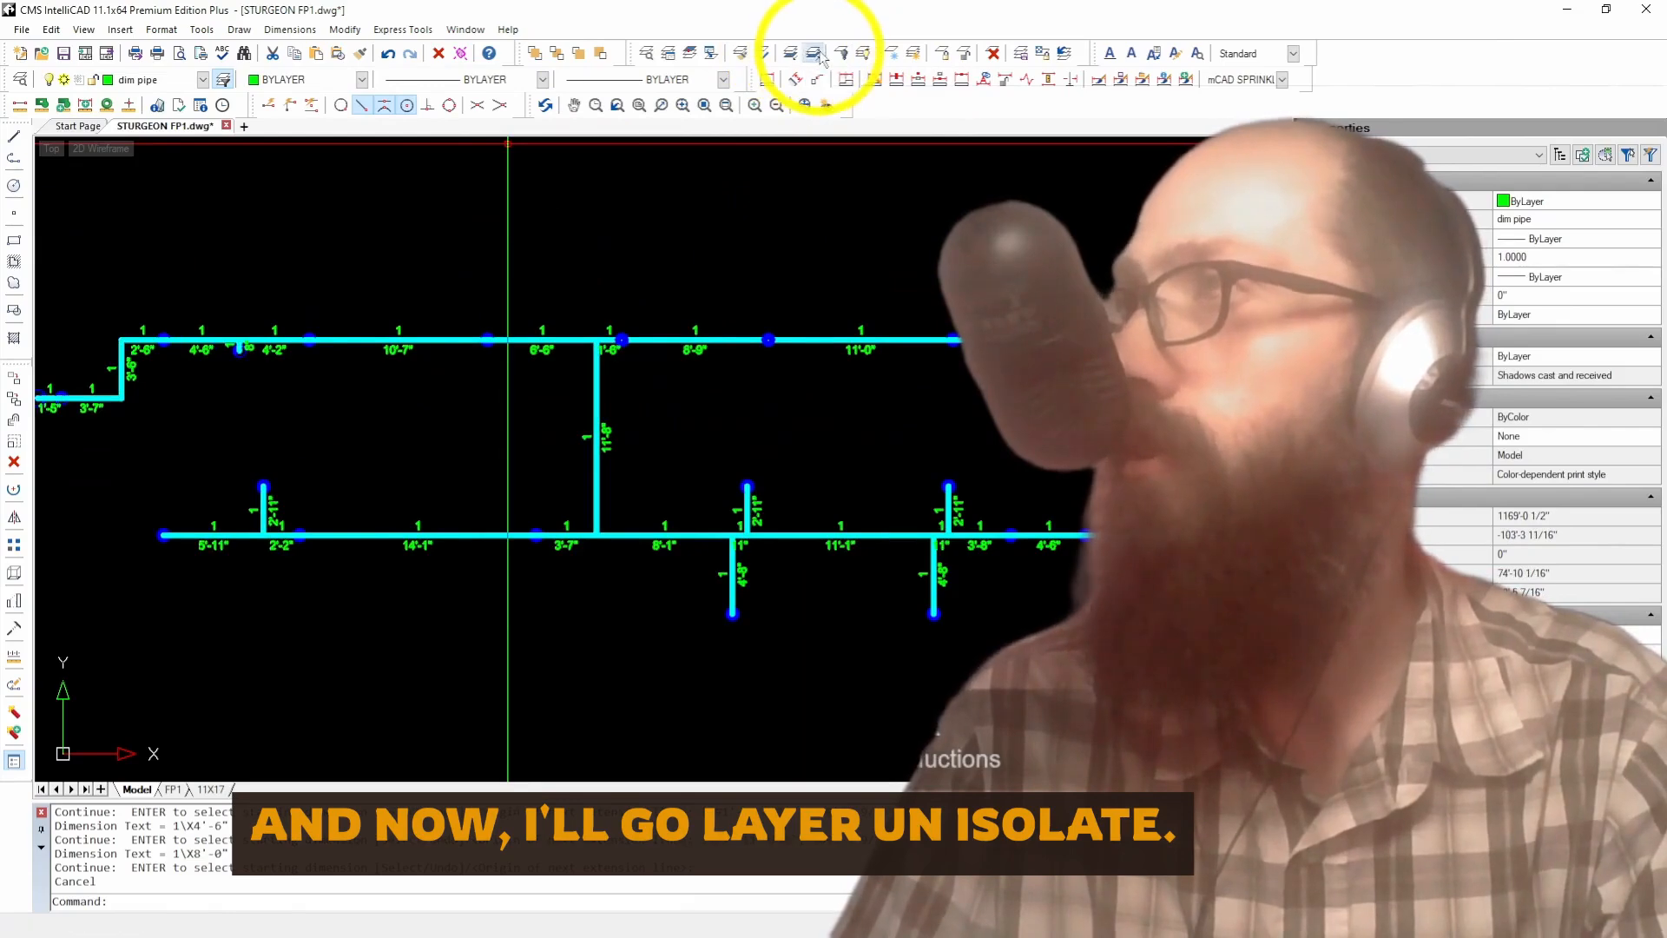
Step: Examine the branch pipe layout across the floor plan and the heads in the hydraulically most remote room
scroll(821, 413, up, 1)
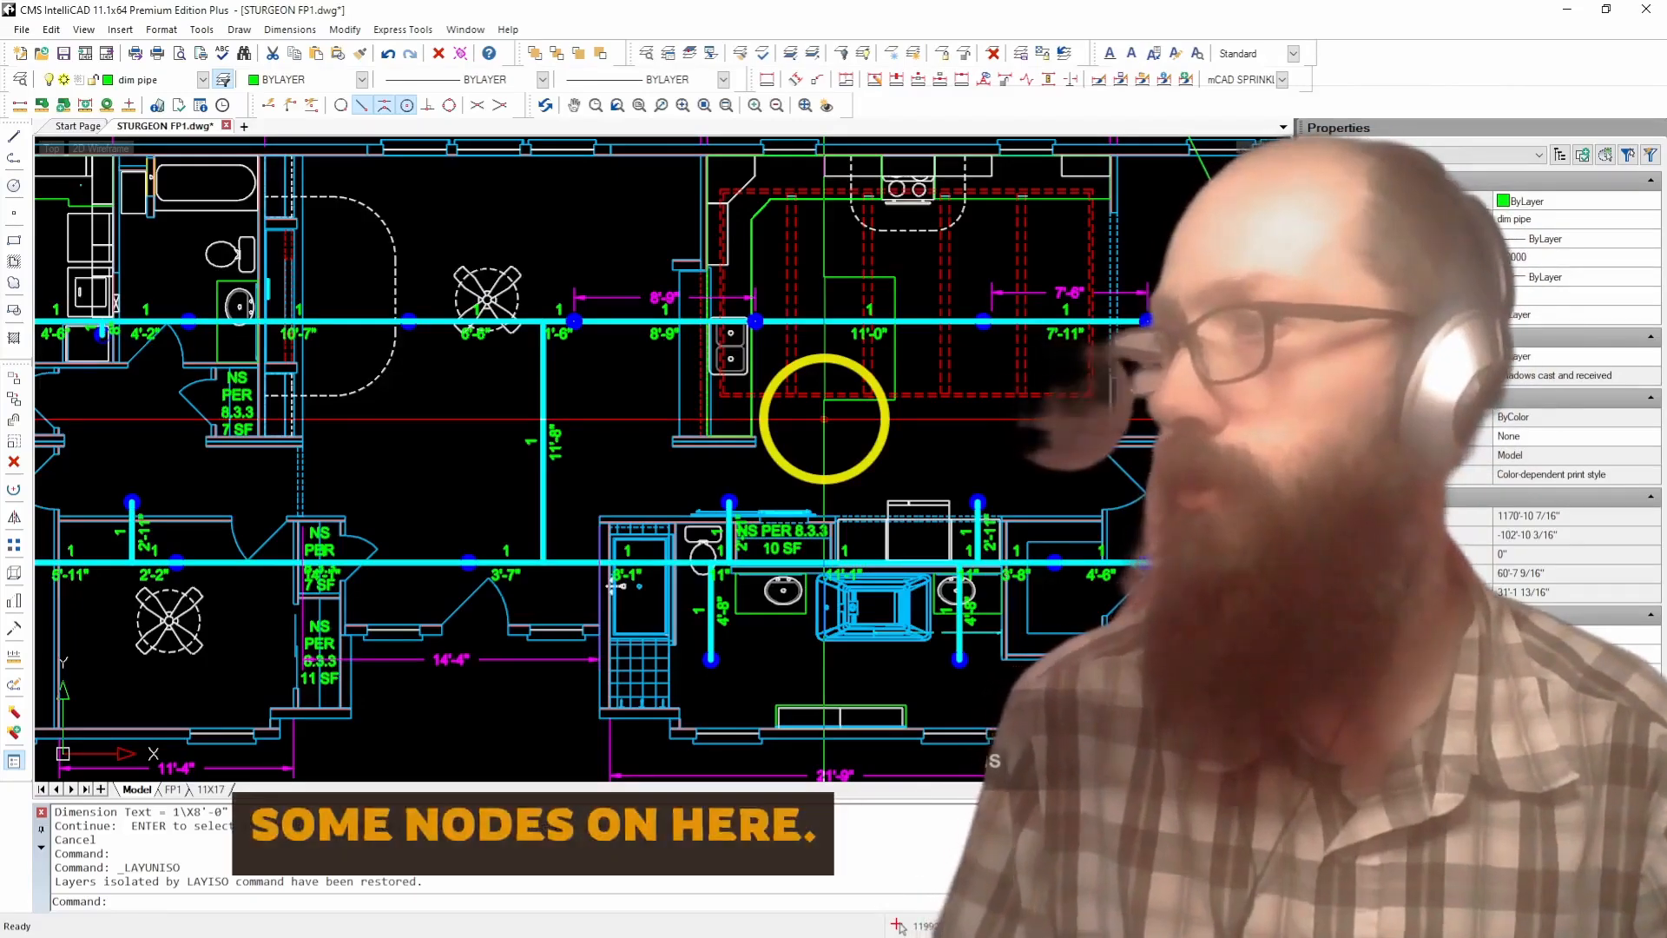
scroll(875, 466, down, 3)
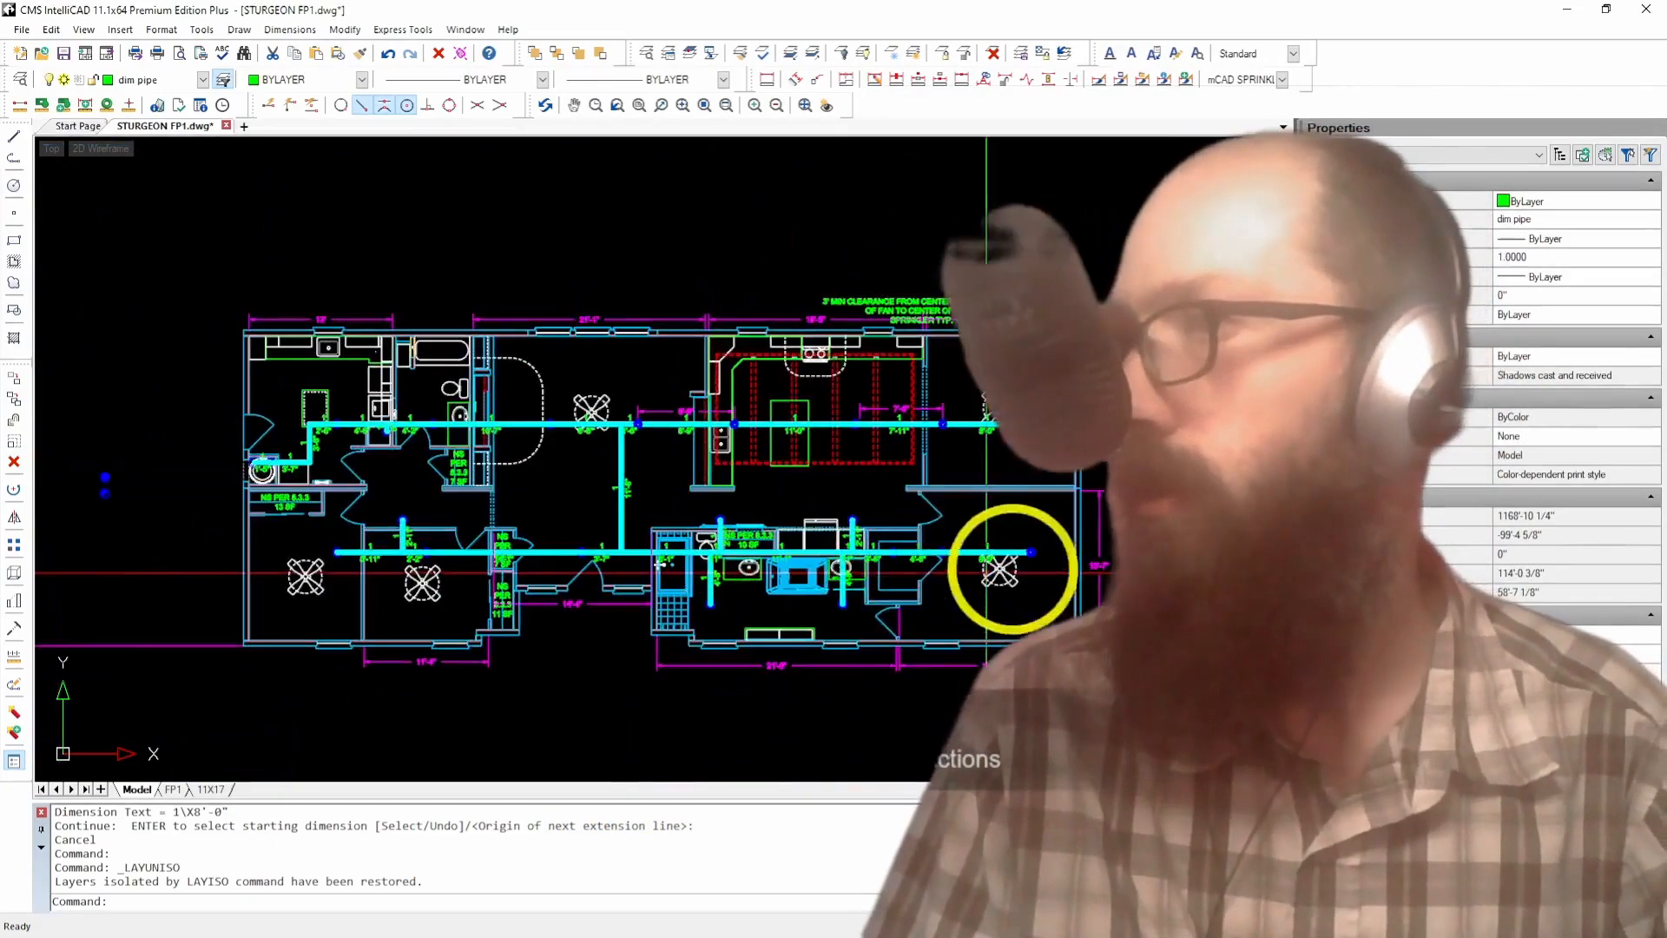
scroll(990, 573, up, 3)
scroll(1008, 575, down, 2)
scroll(1033, 578, up, 3)
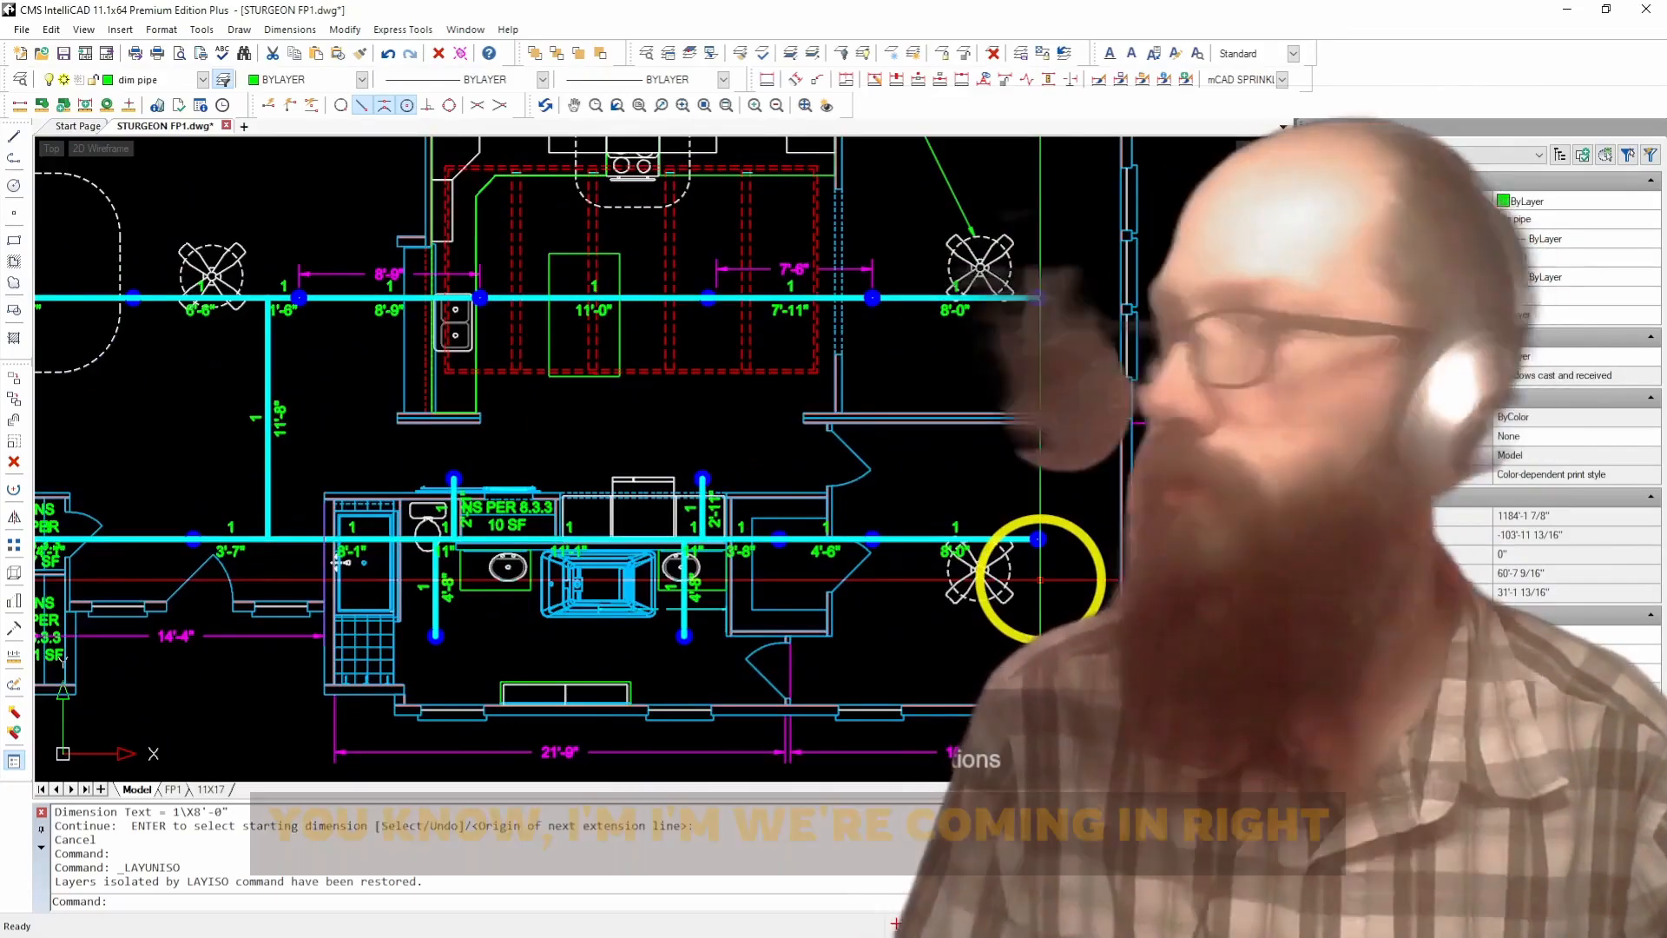
scroll(769, 508, down, 3)
scroll(634, 466, down, 2)
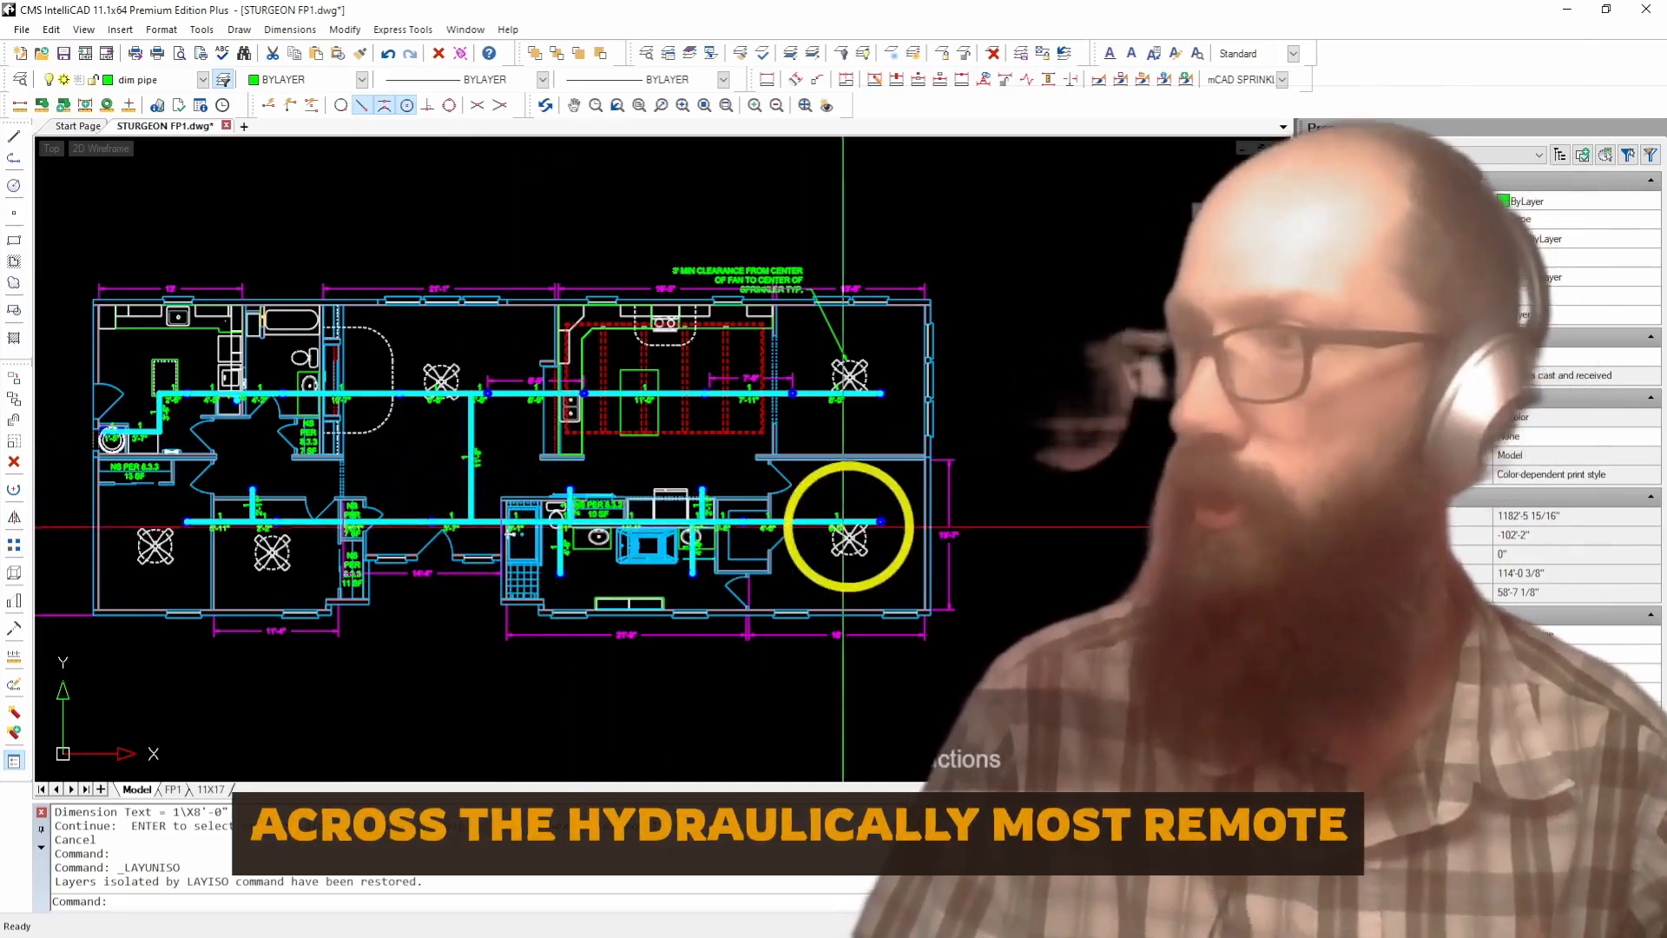
scroll(850, 532, up, 3)
scroll(849, 532, up, 2)
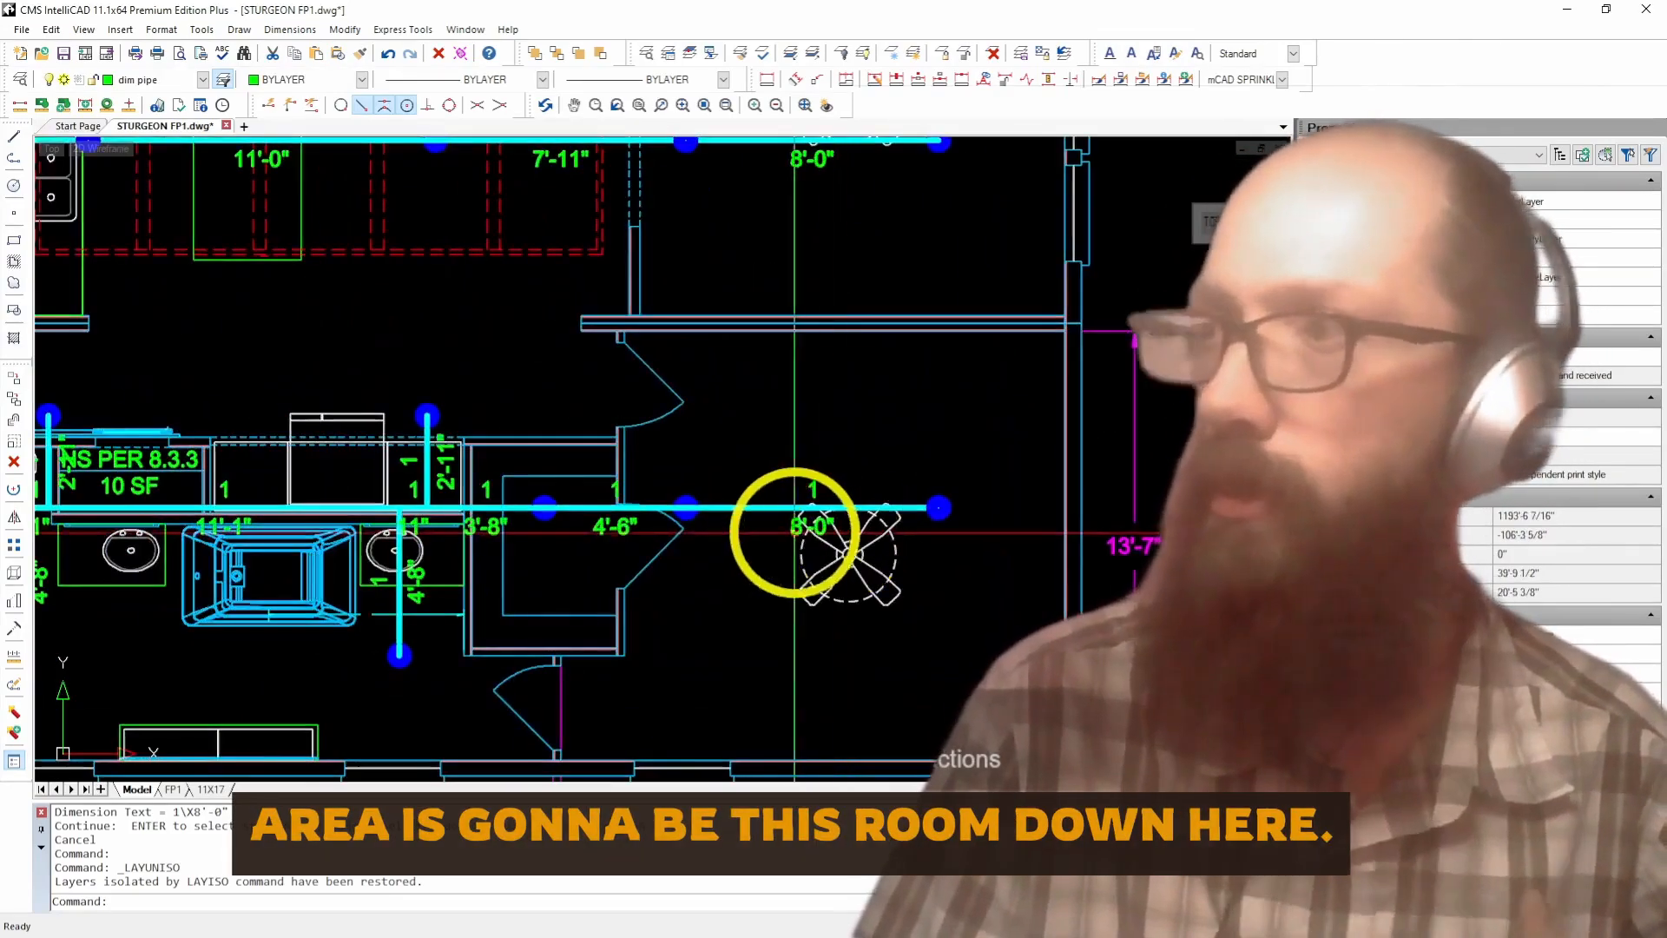